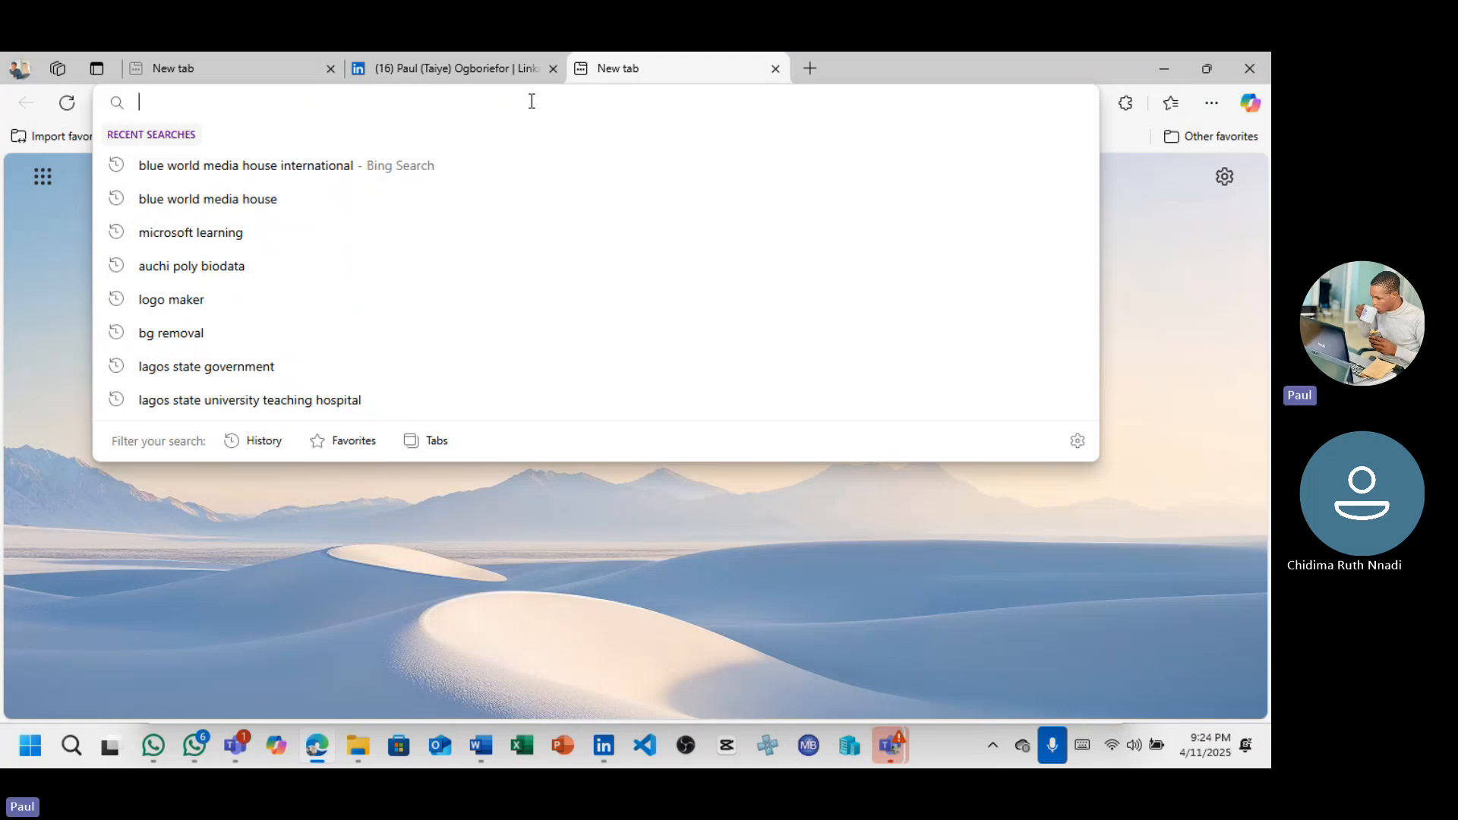
Load office.com in Edge and minimize the Teams meeting window that pops up.
type("office")
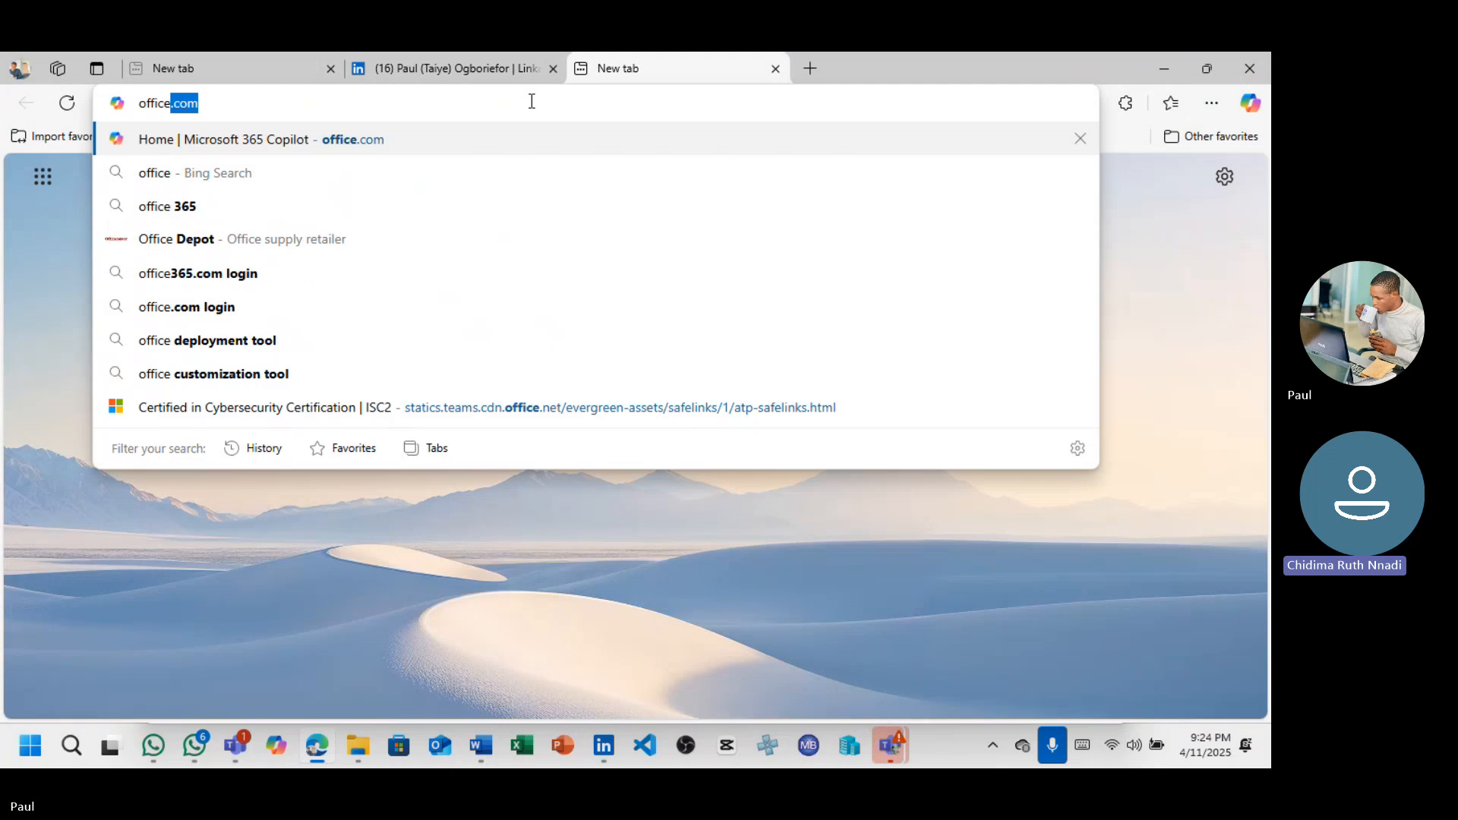
key("Return")
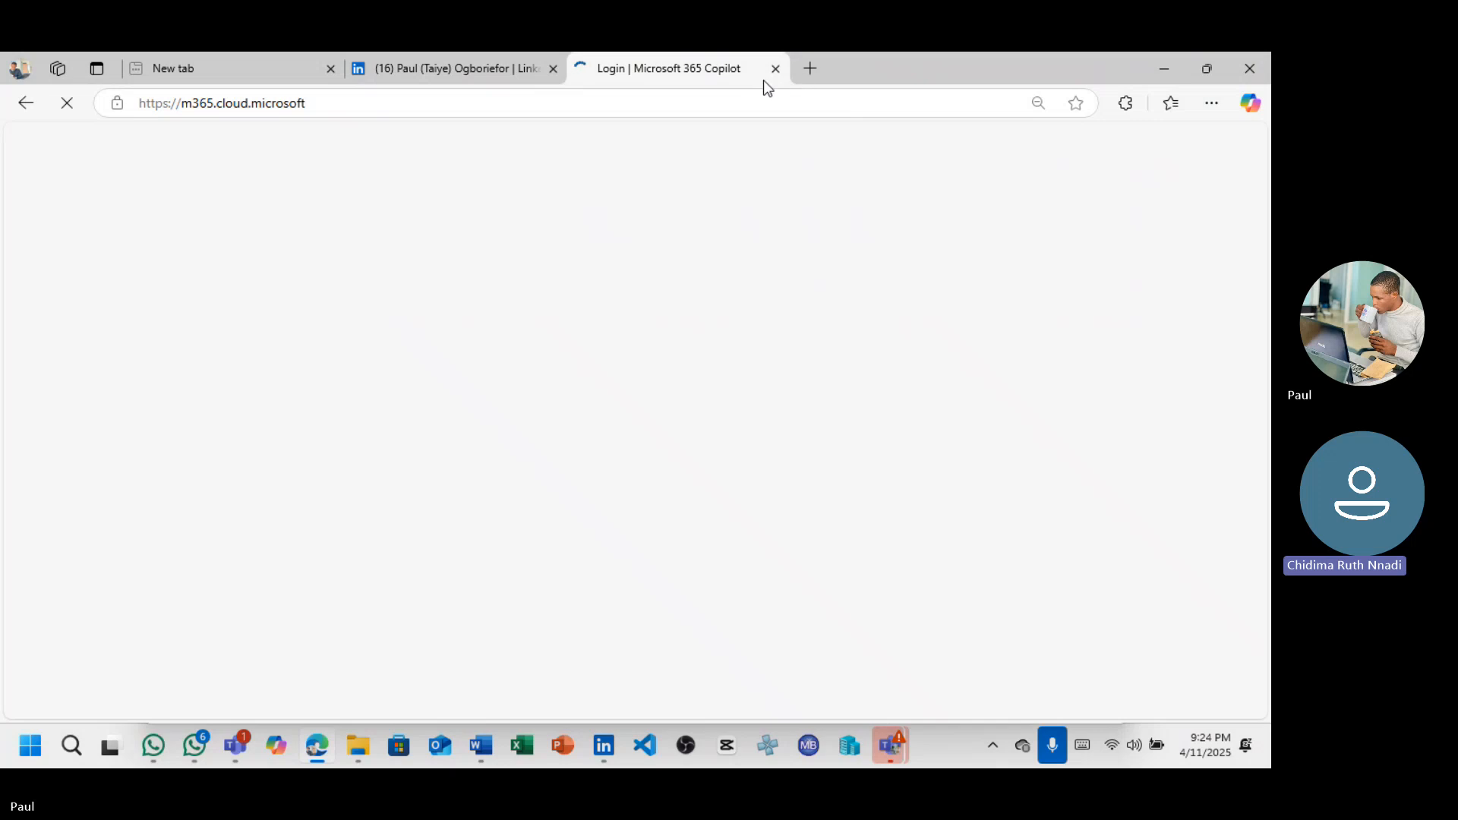
key("alt+Tab")
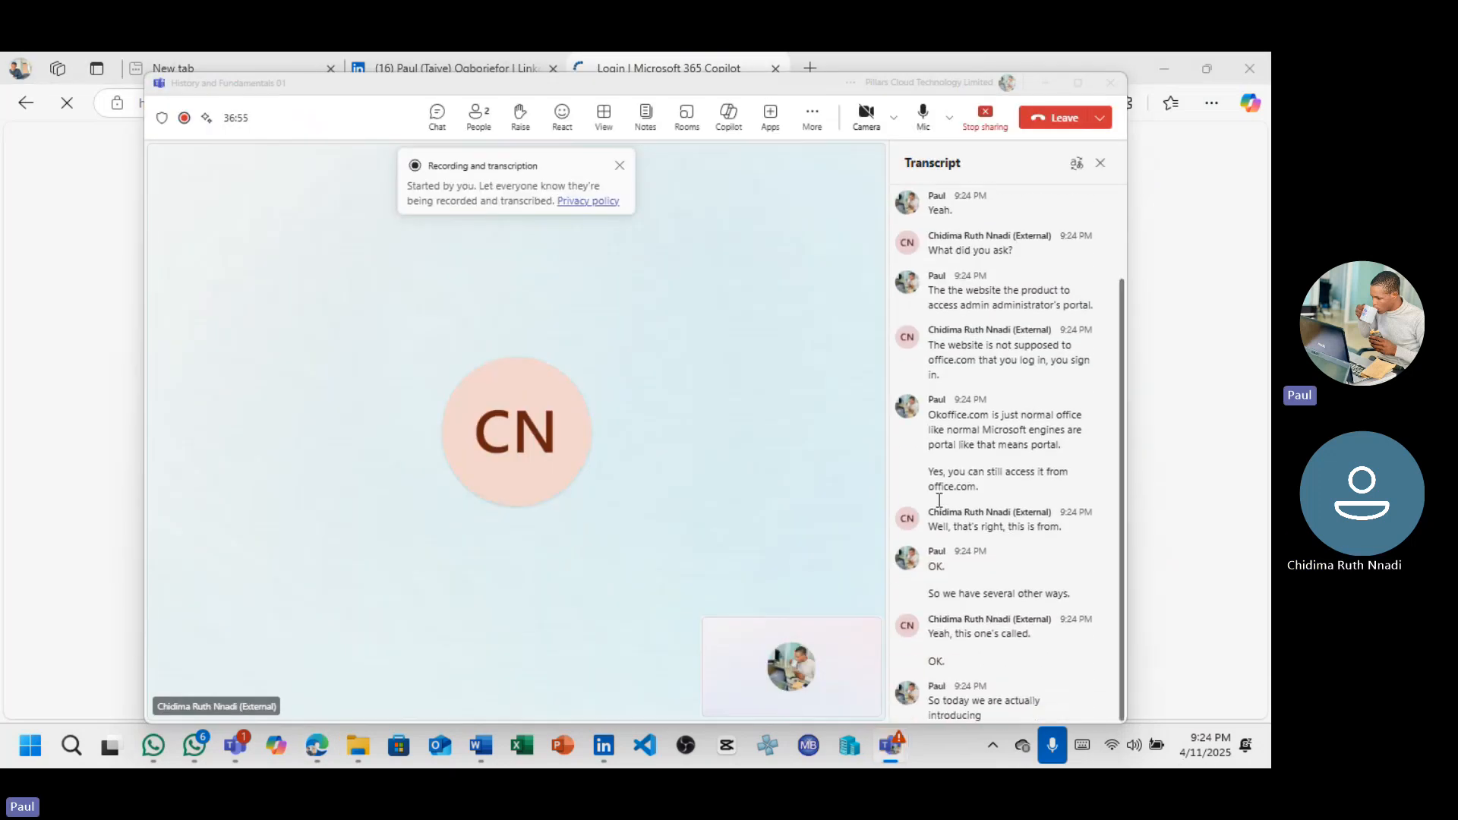
left_click(1037, 87)
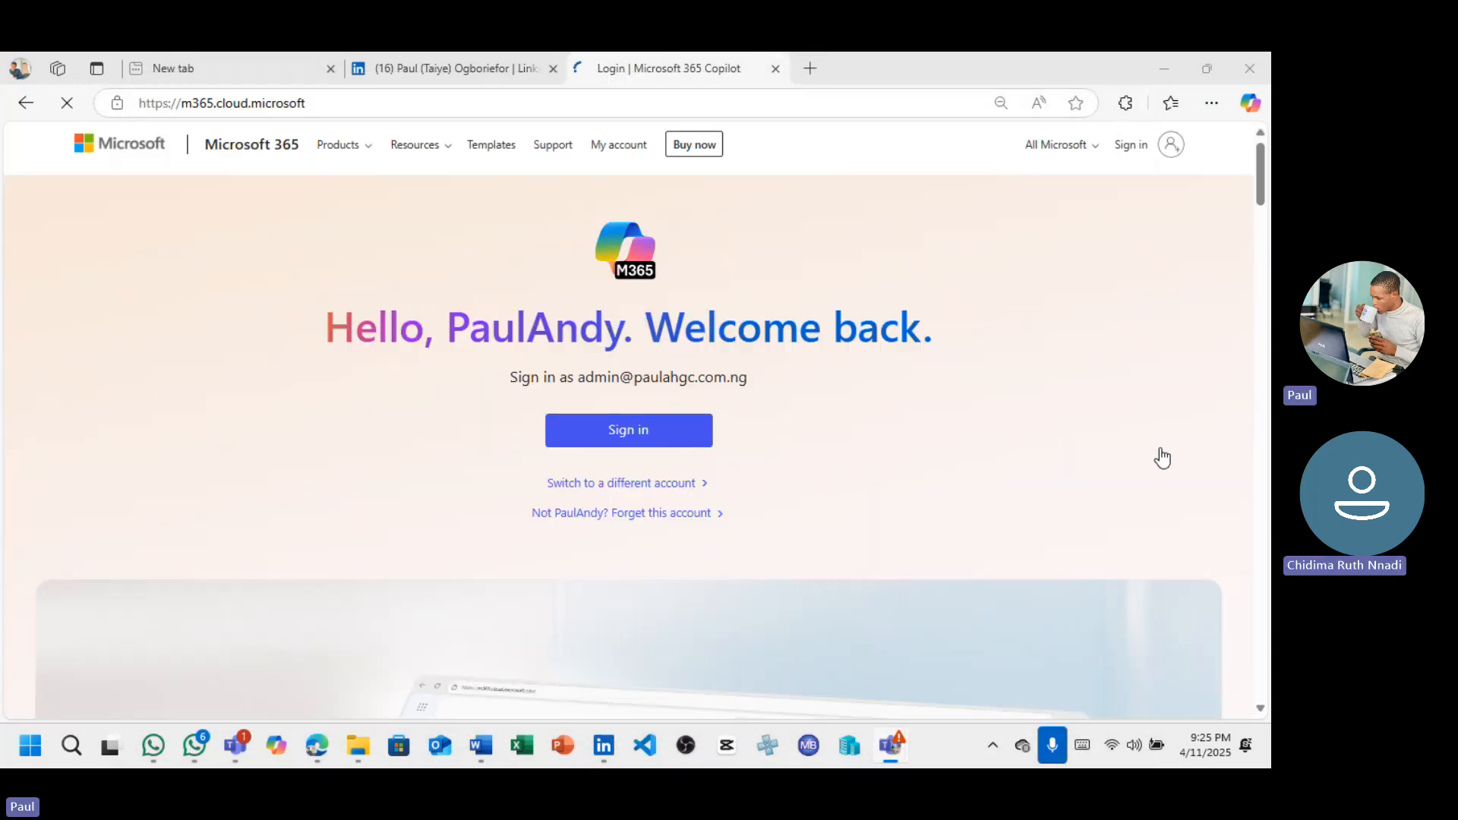
Sign in with the saved admin password and the texted verification code, choosing to stay signed in.
left_click(666, 432)
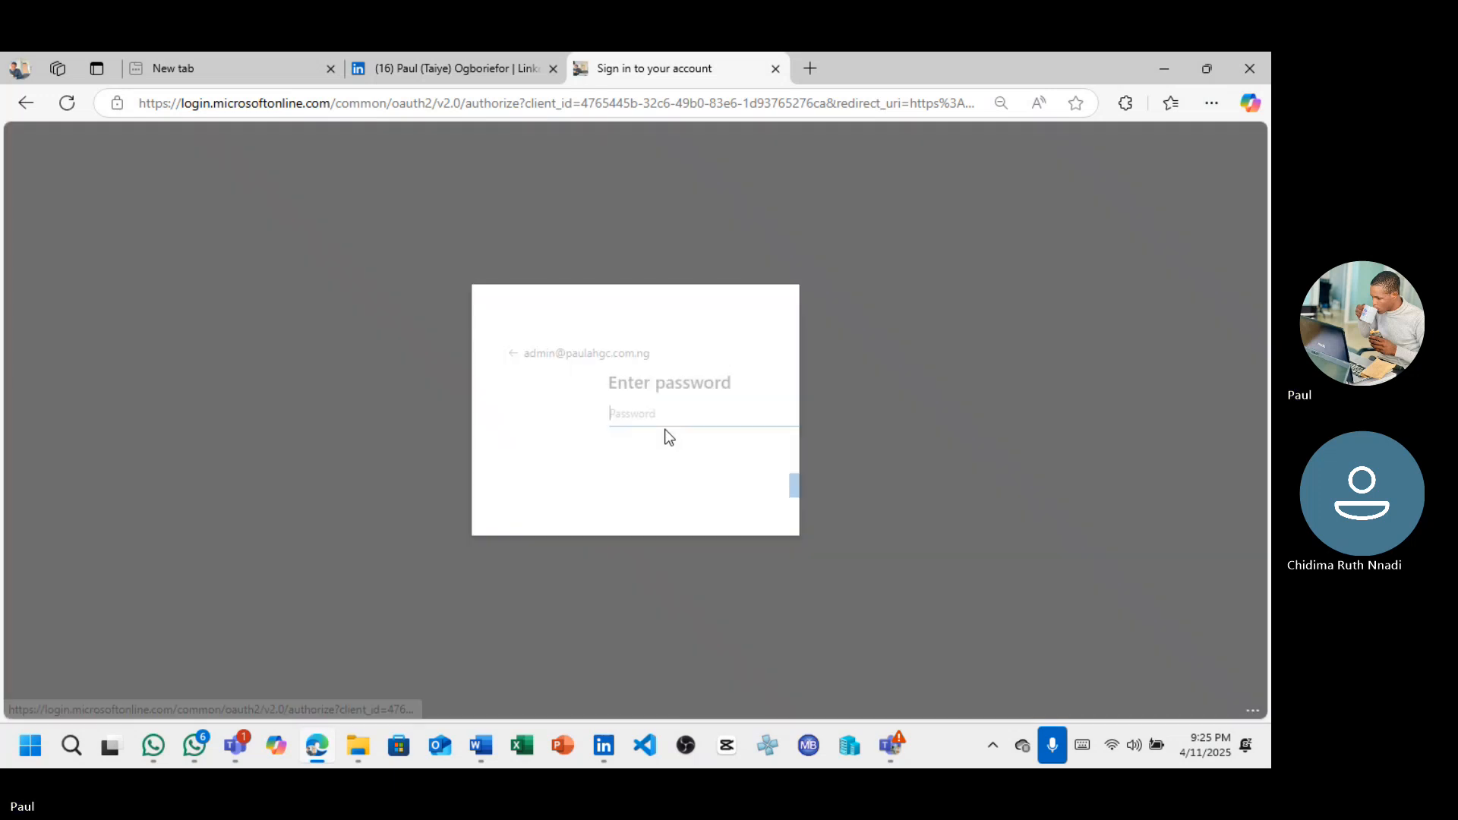
left_click(726, 499)
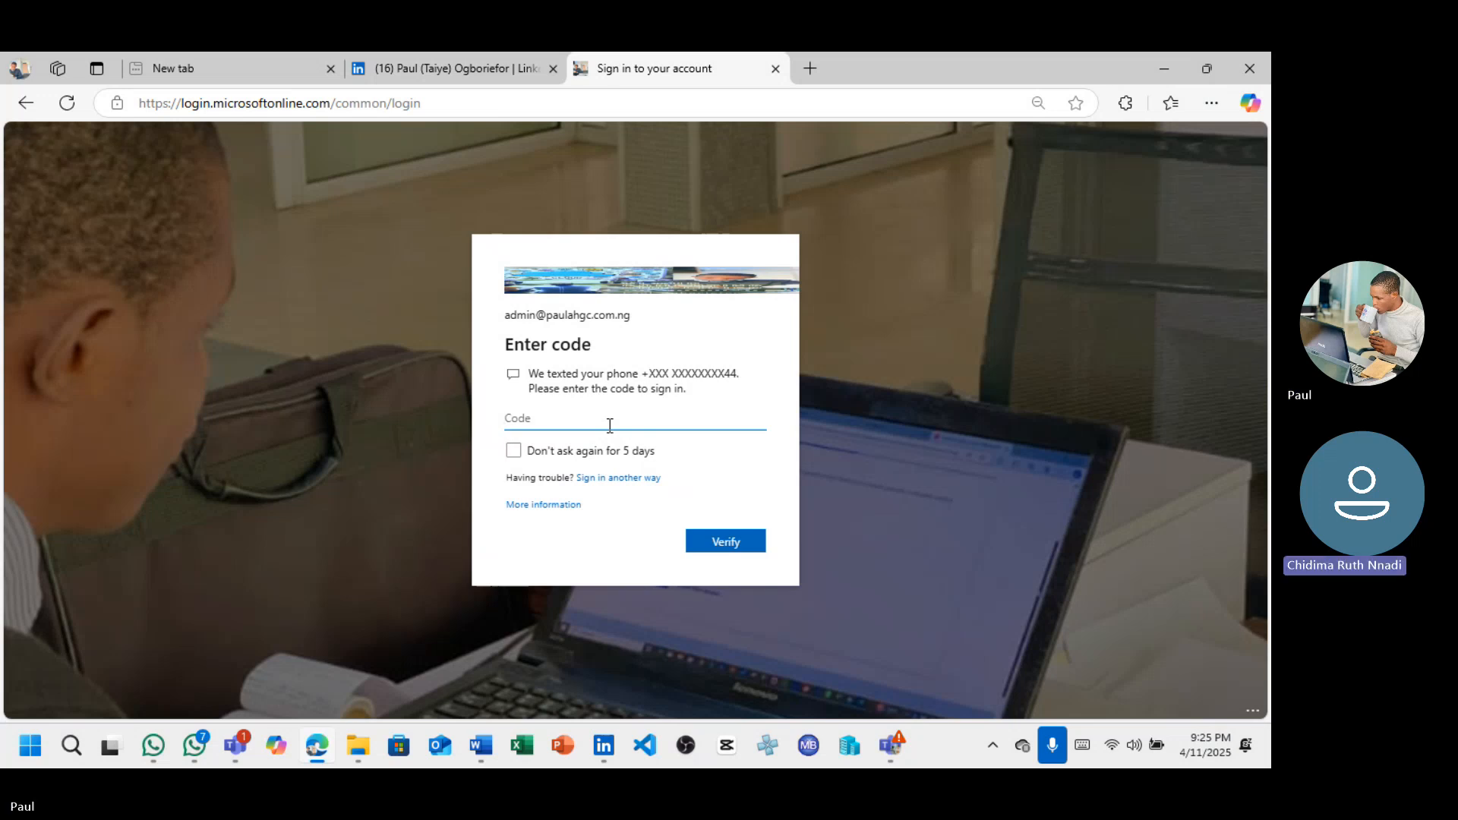
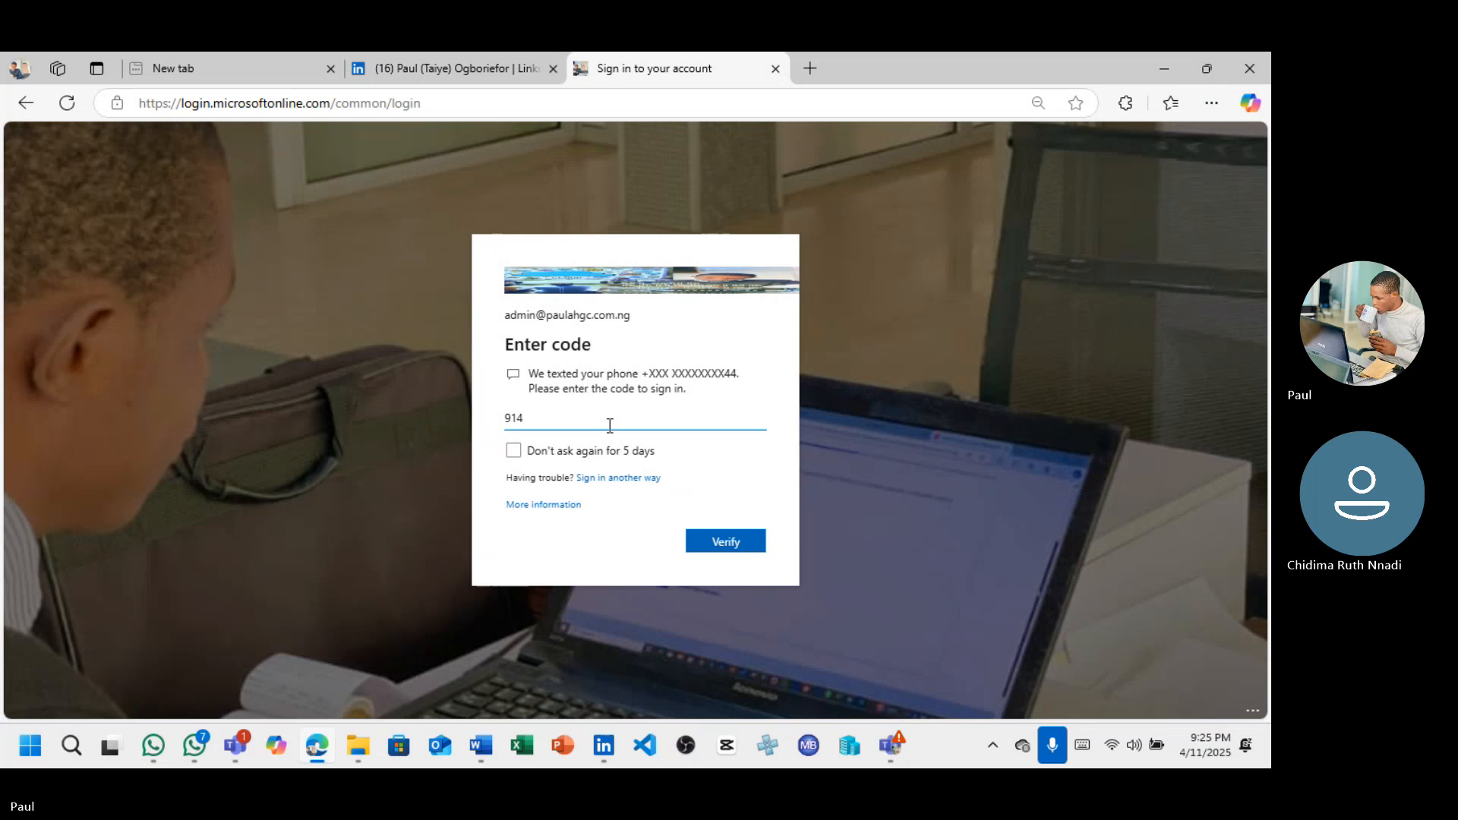
left_click(743, 550)
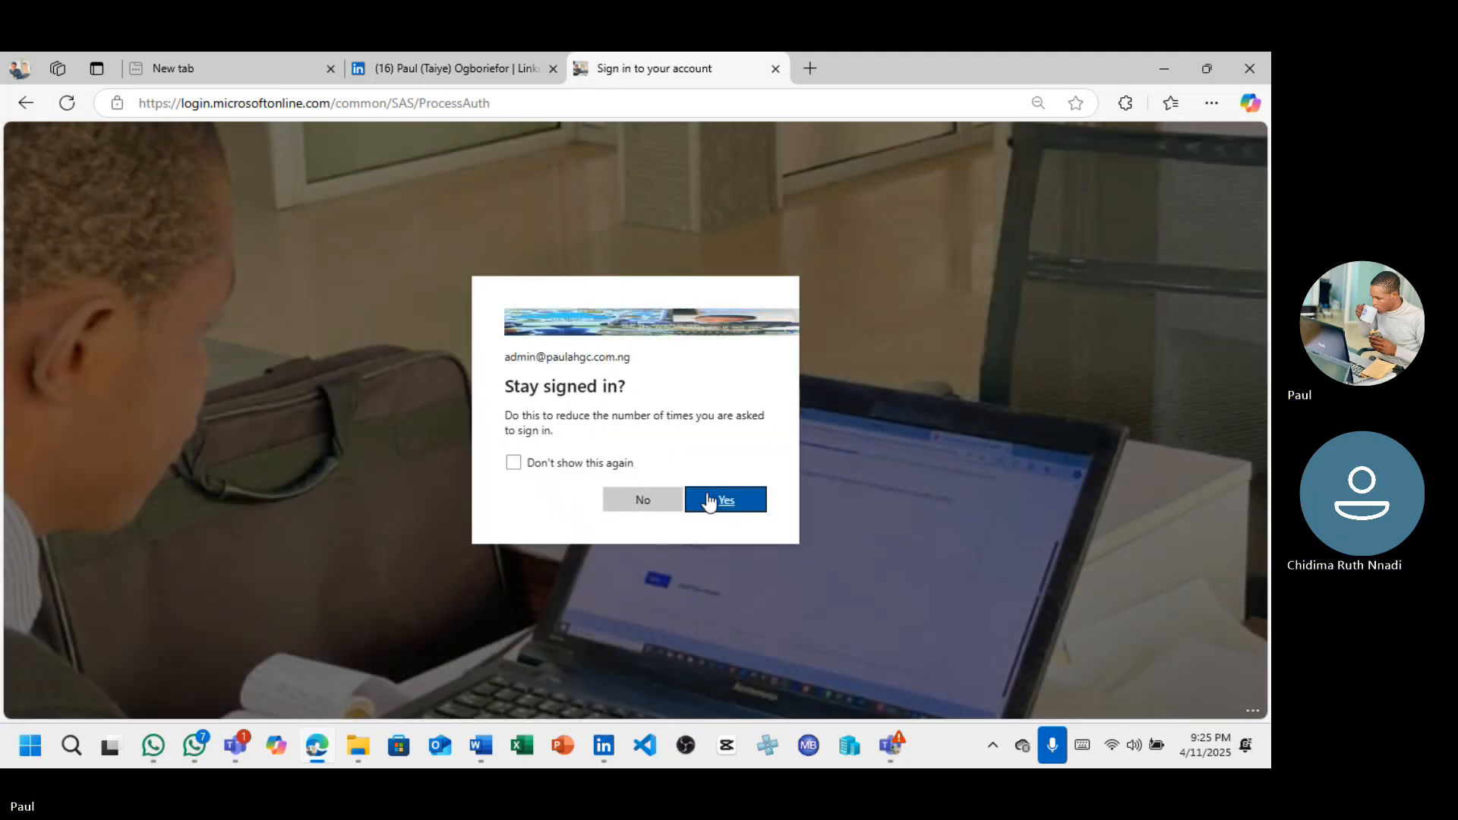
left_click(710, 500)
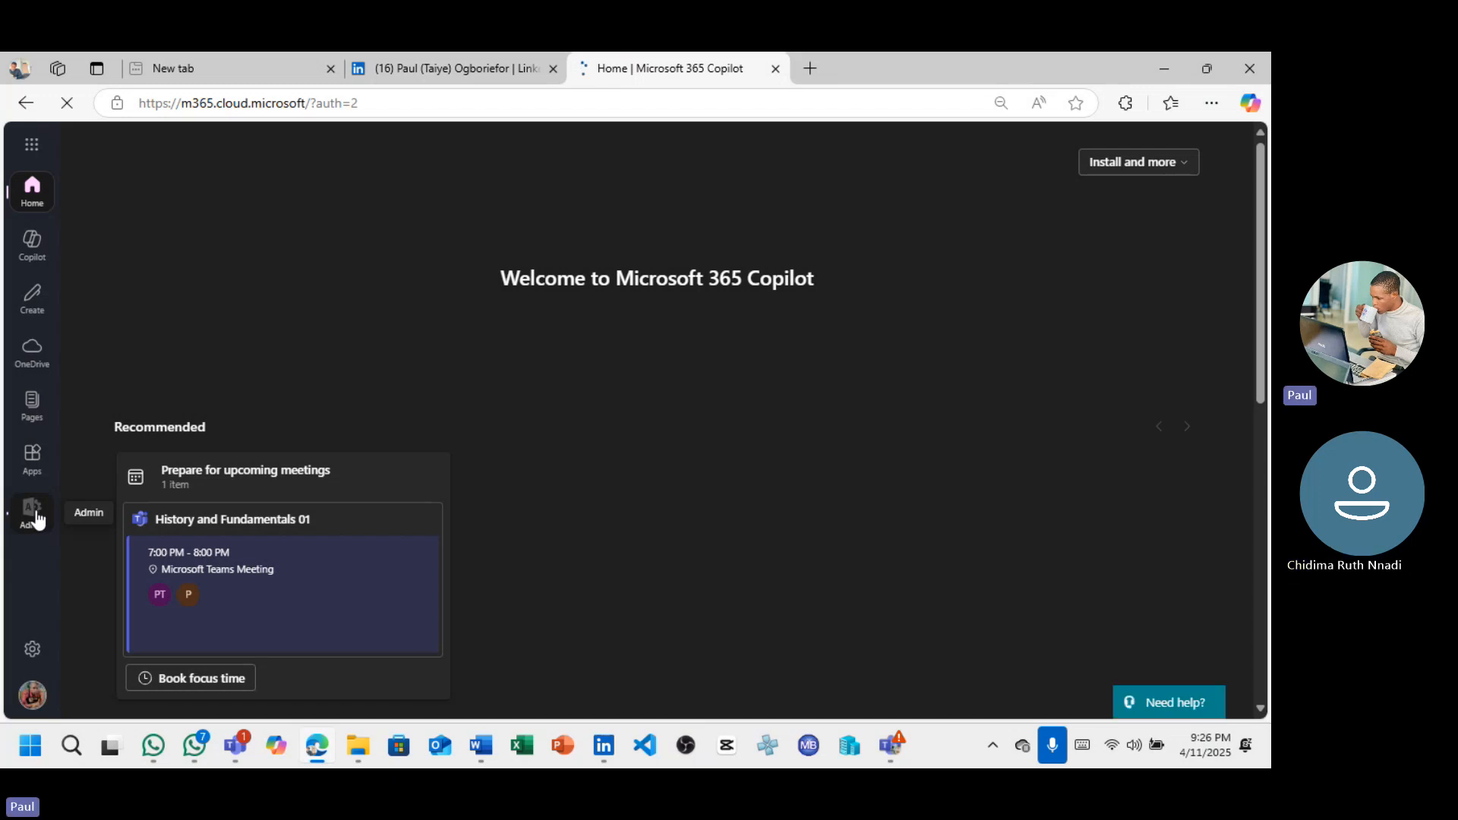
Open the admin center from the left rail in a new tab and set browser zoom to 80%.
left_click(35, 514)
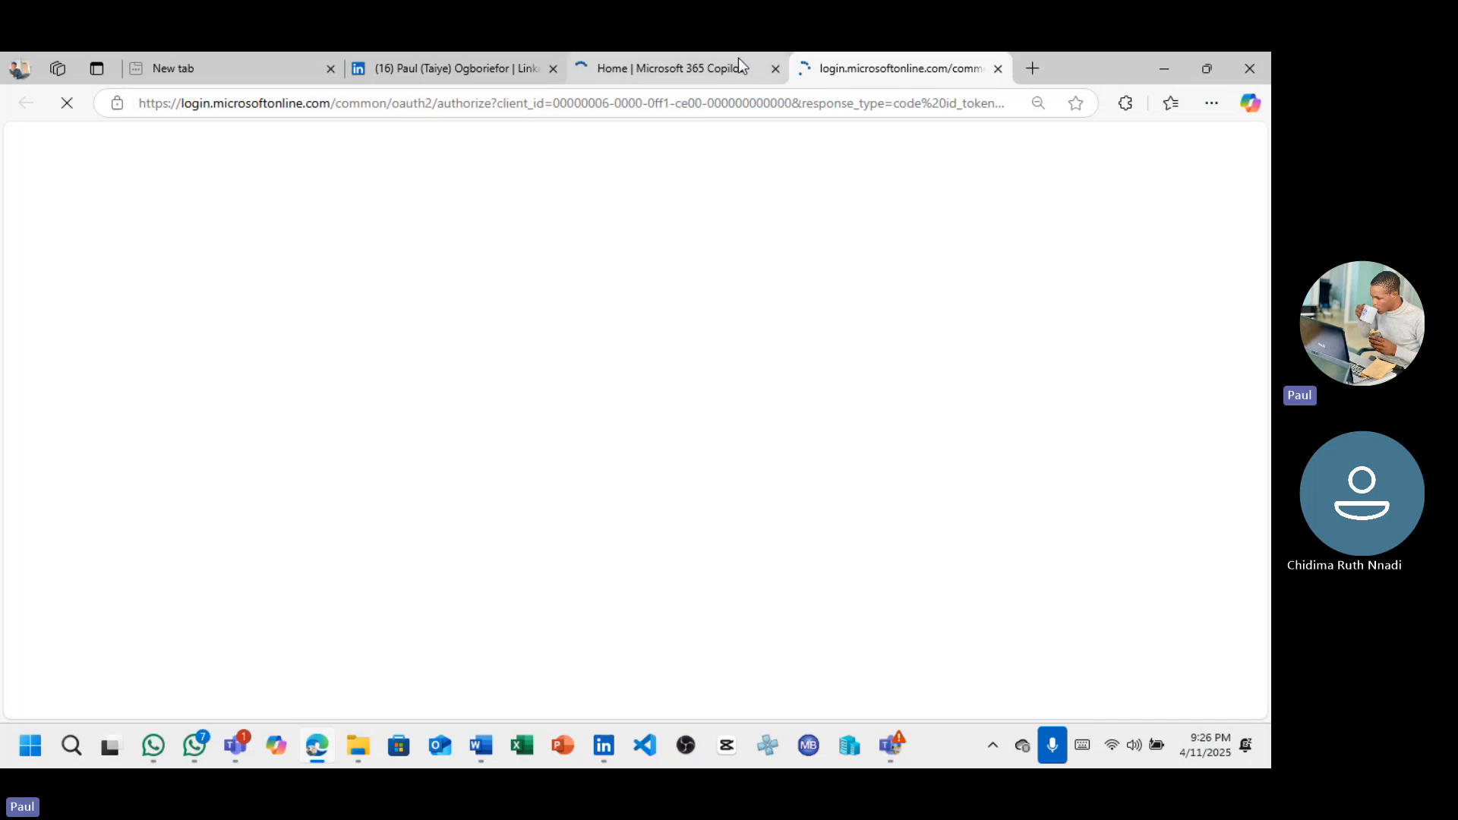
left_click(709, 58)
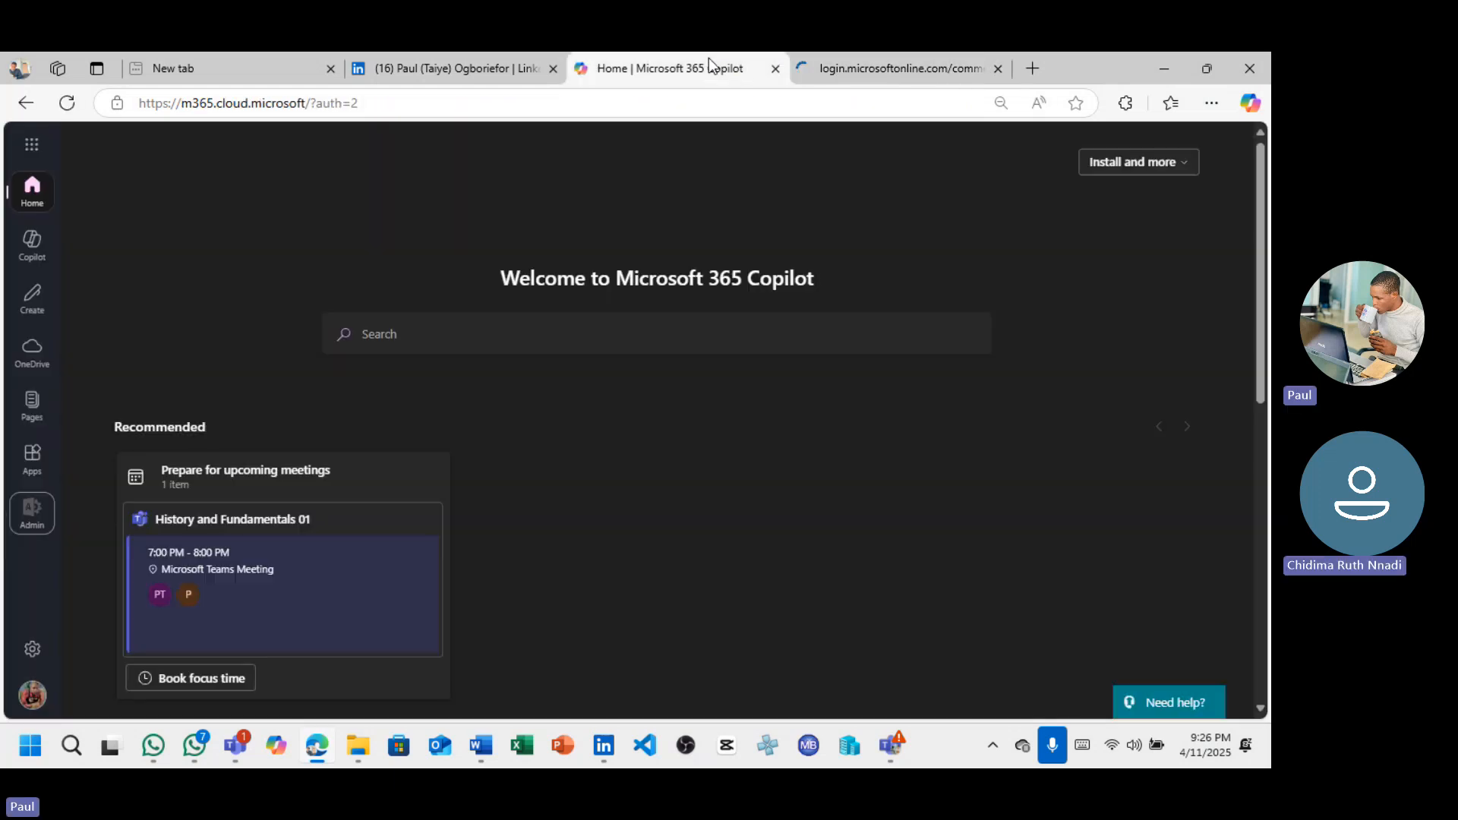
left_click(887, 57)
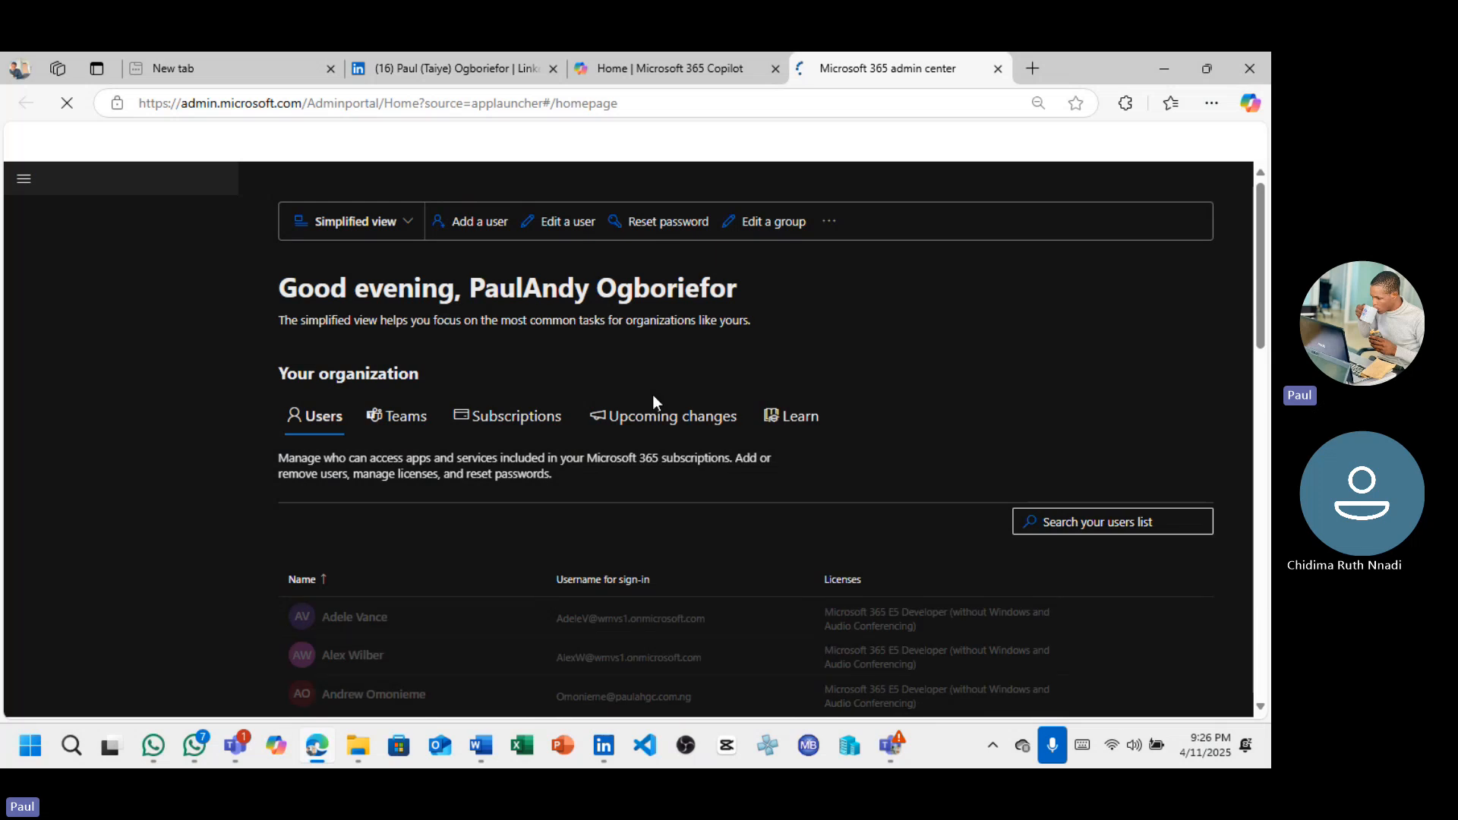
key("ctrl+minus")
key("ctrl+minus")
key("ctrl+minus")
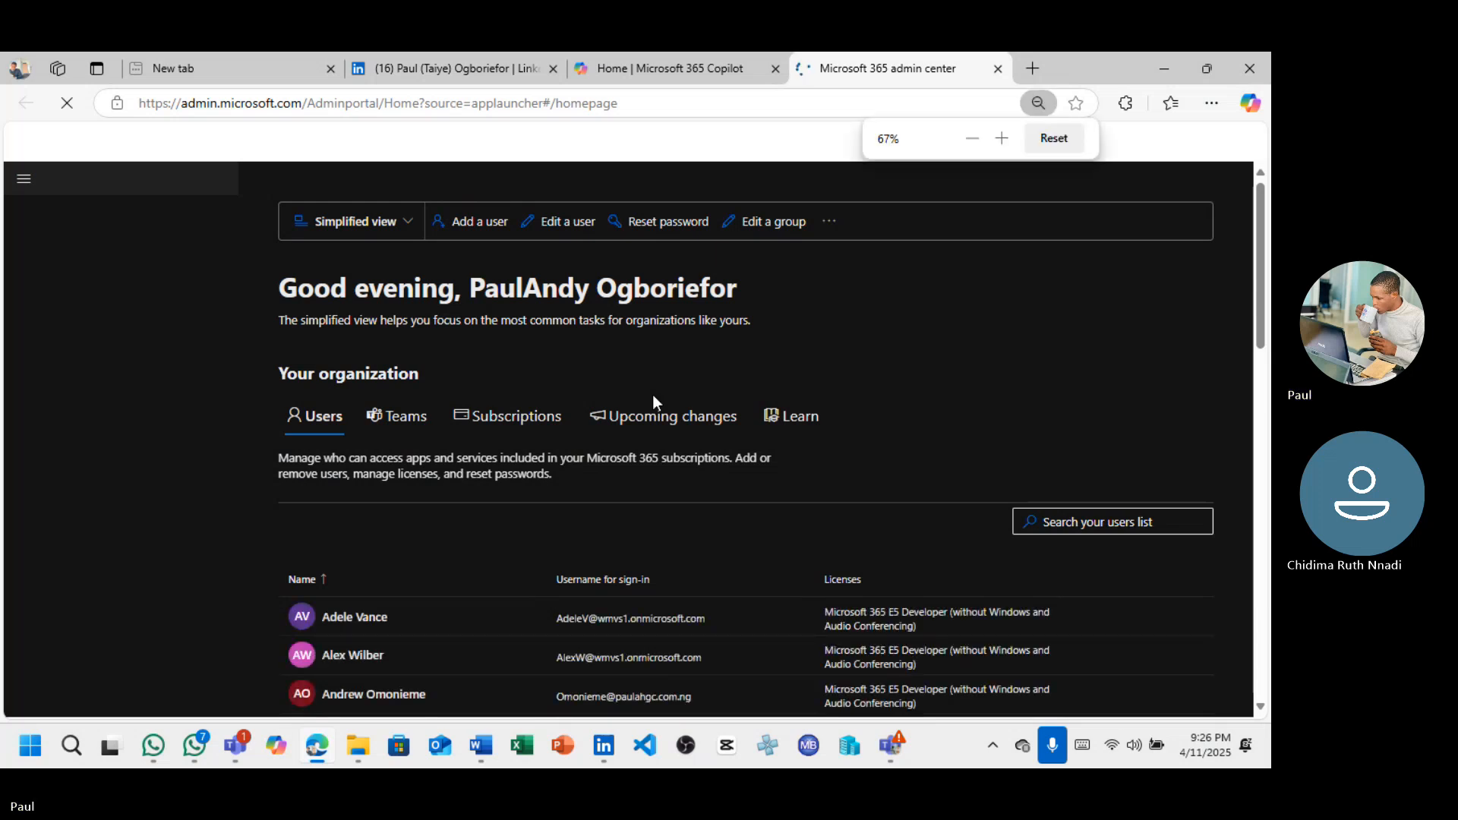
key("ctrl+plus")
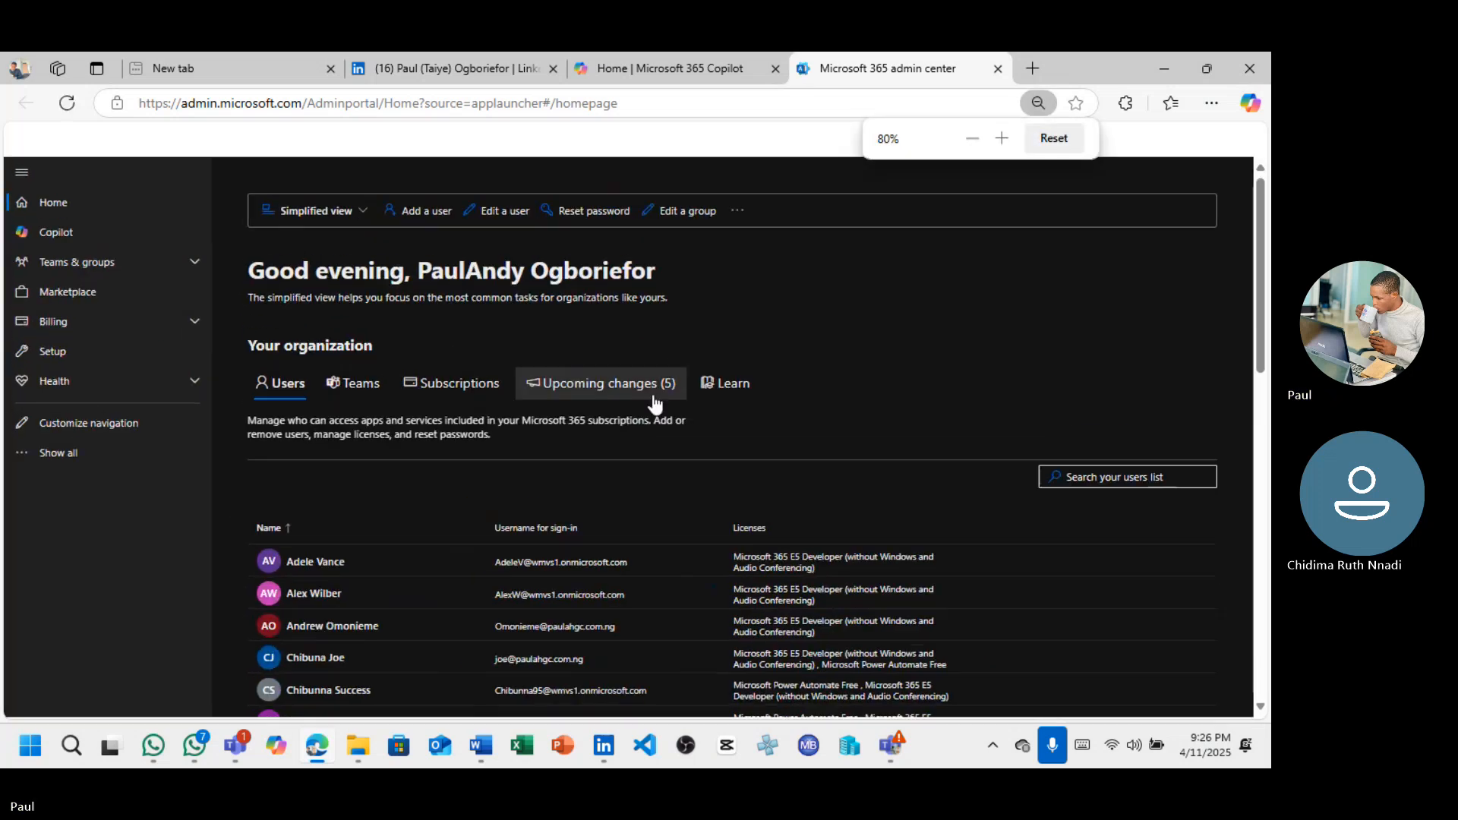
Load admin.microsoft.com in a new tab, then open another blank tab beside it.
left_click(1033, 70)
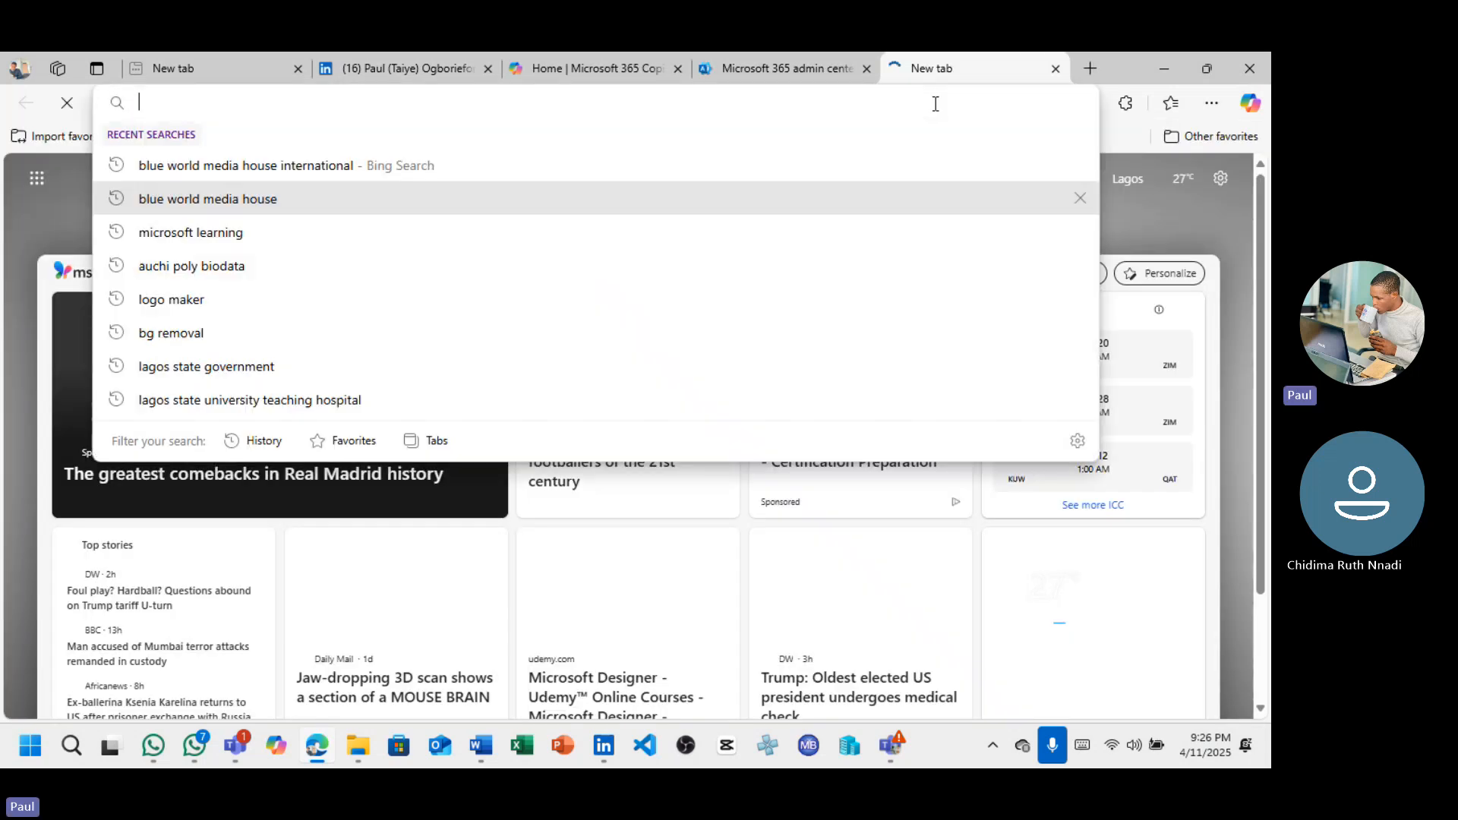
type("admin.microsoft.com/Adminportal/Home#/homepage")
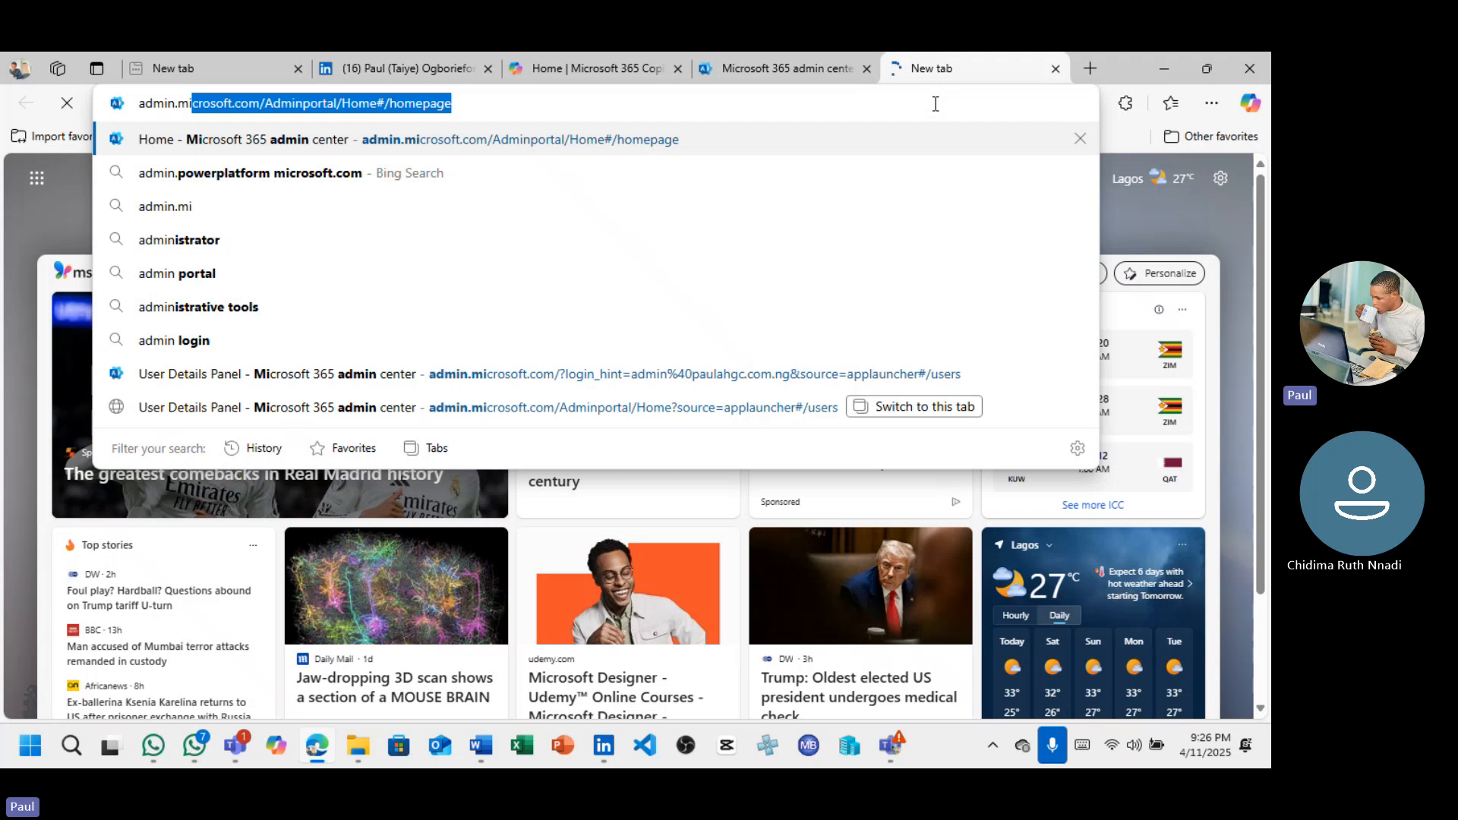
key("Right")
key("BackSpace")
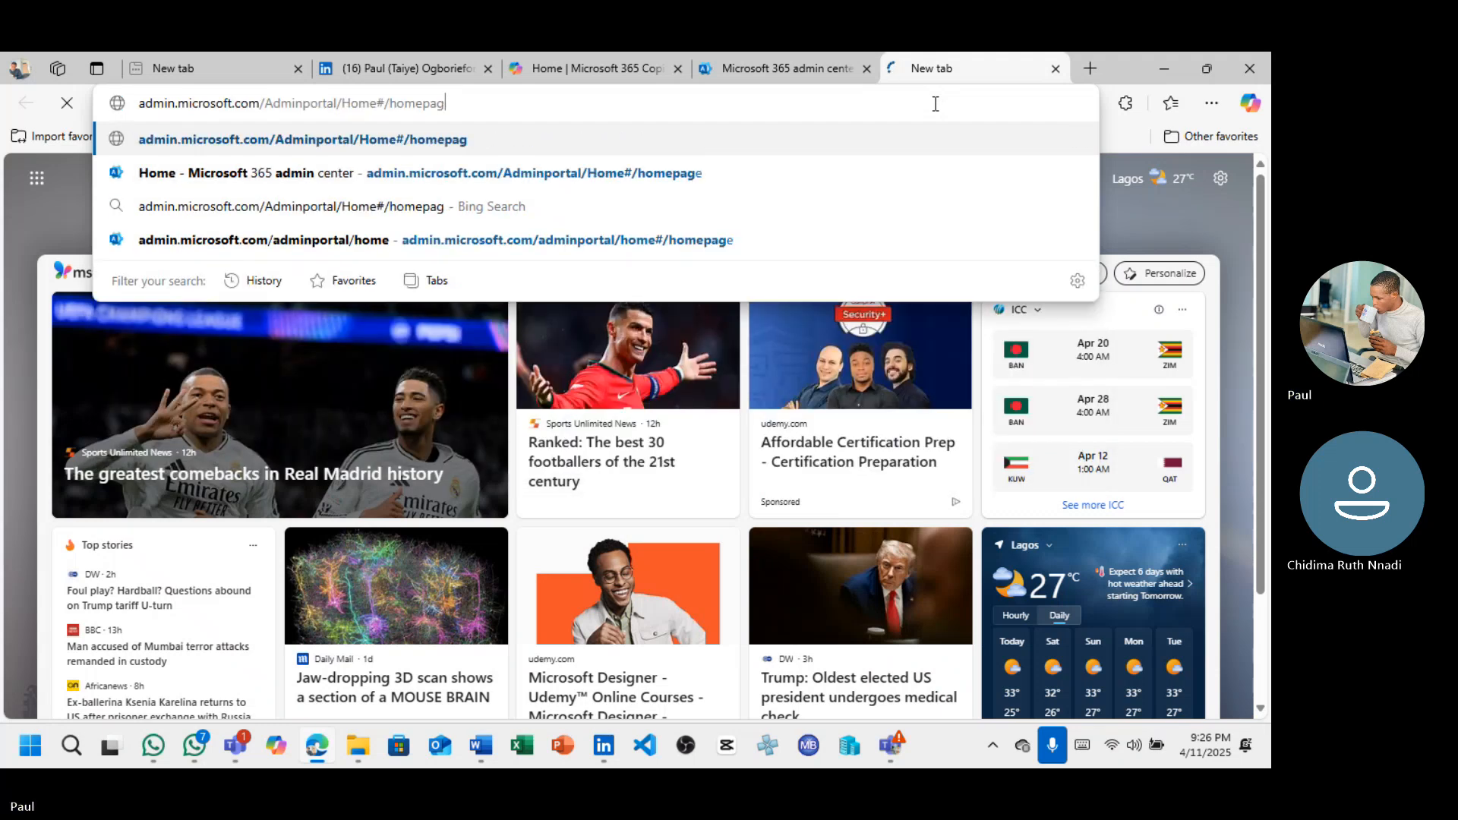
key("ctrl+BackSpace")
key("ctrl+BackSpace")
key("ctrl+BackSpace")
key("ctrl+BackSpace")
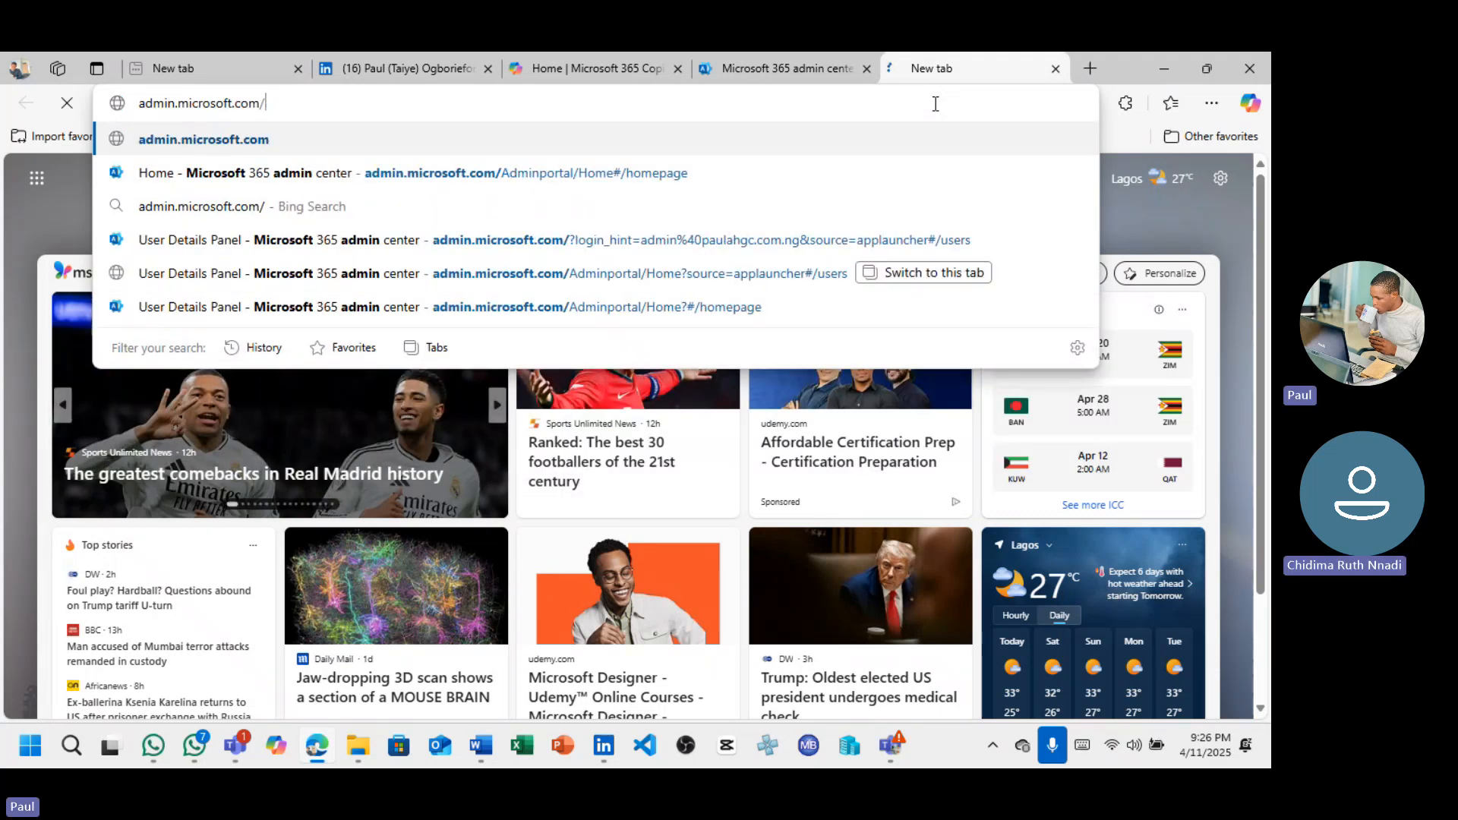
key("Return")
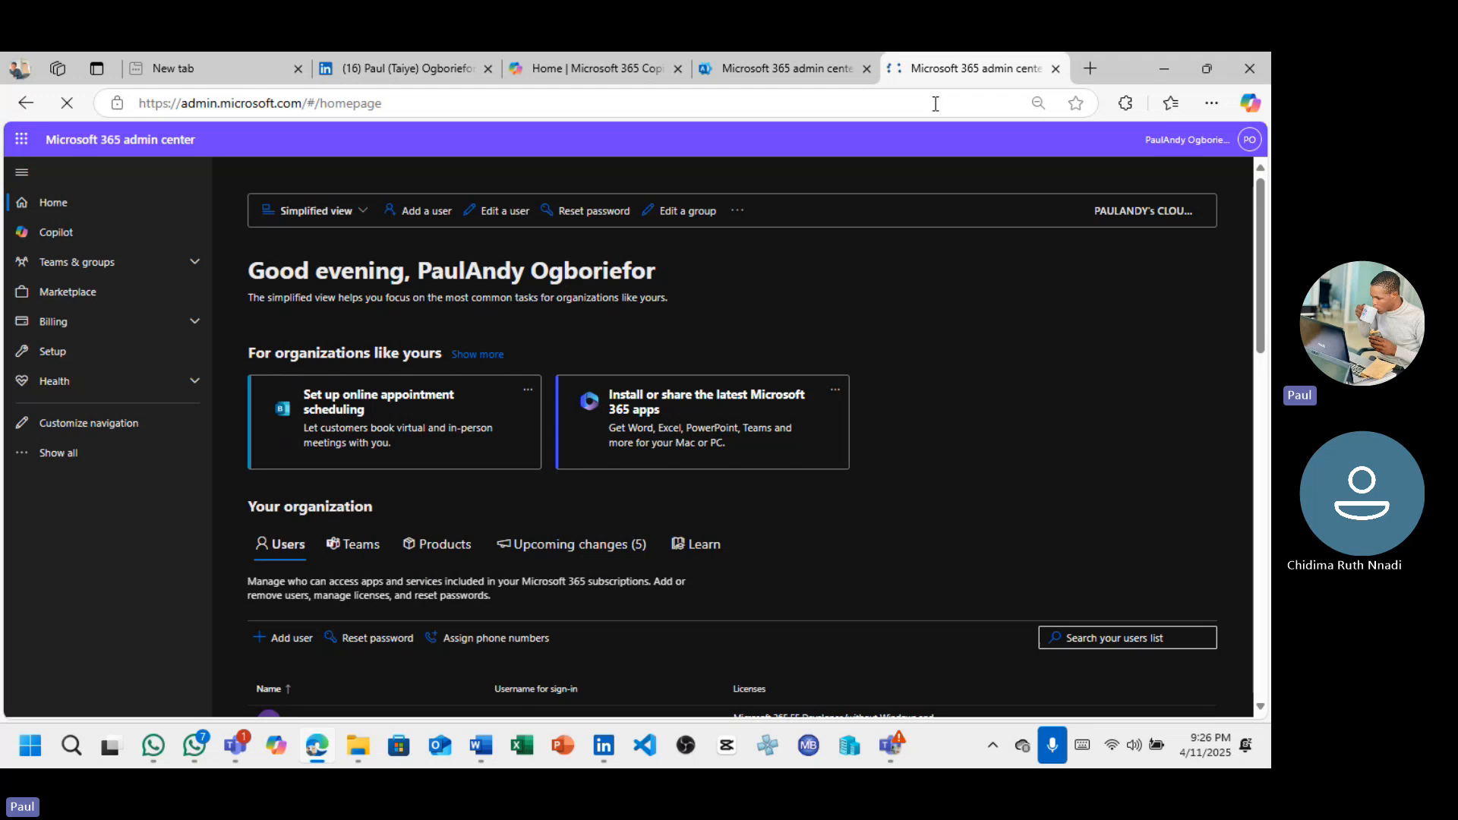
left_click(1090, 69)
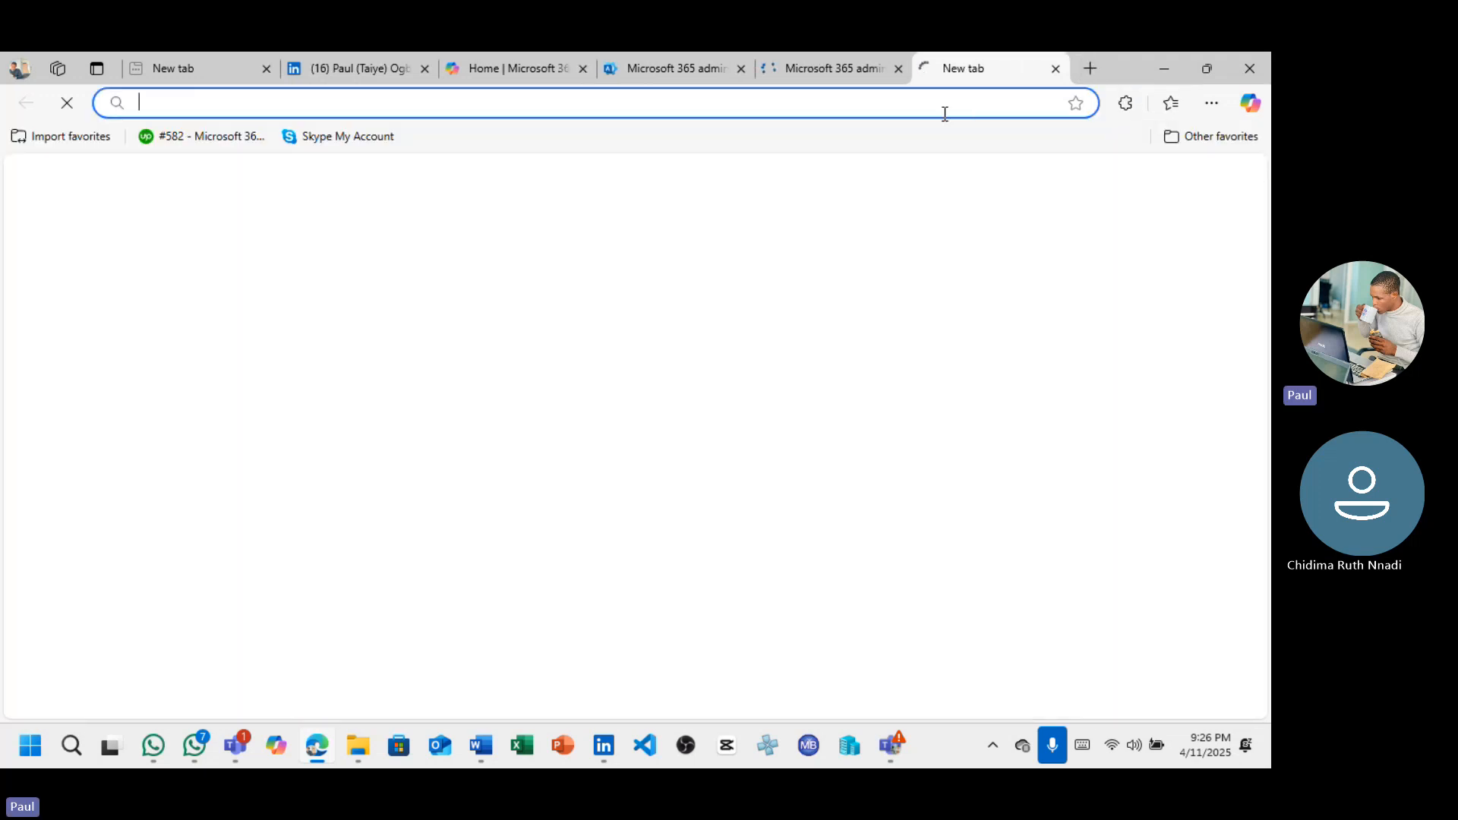
Go to cmd.ms in the blank tab.
left_click(936, 107)
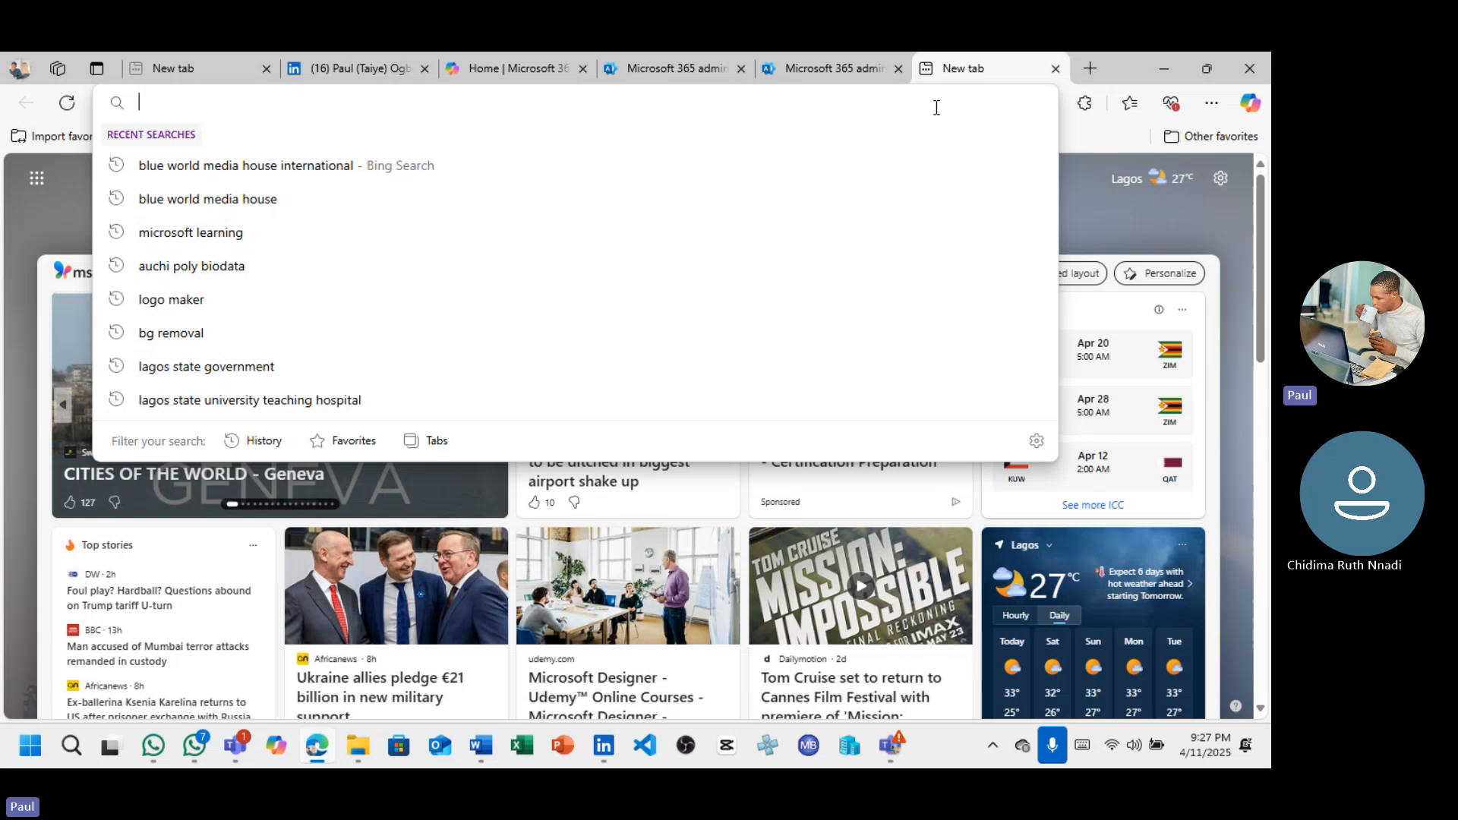
type("c")
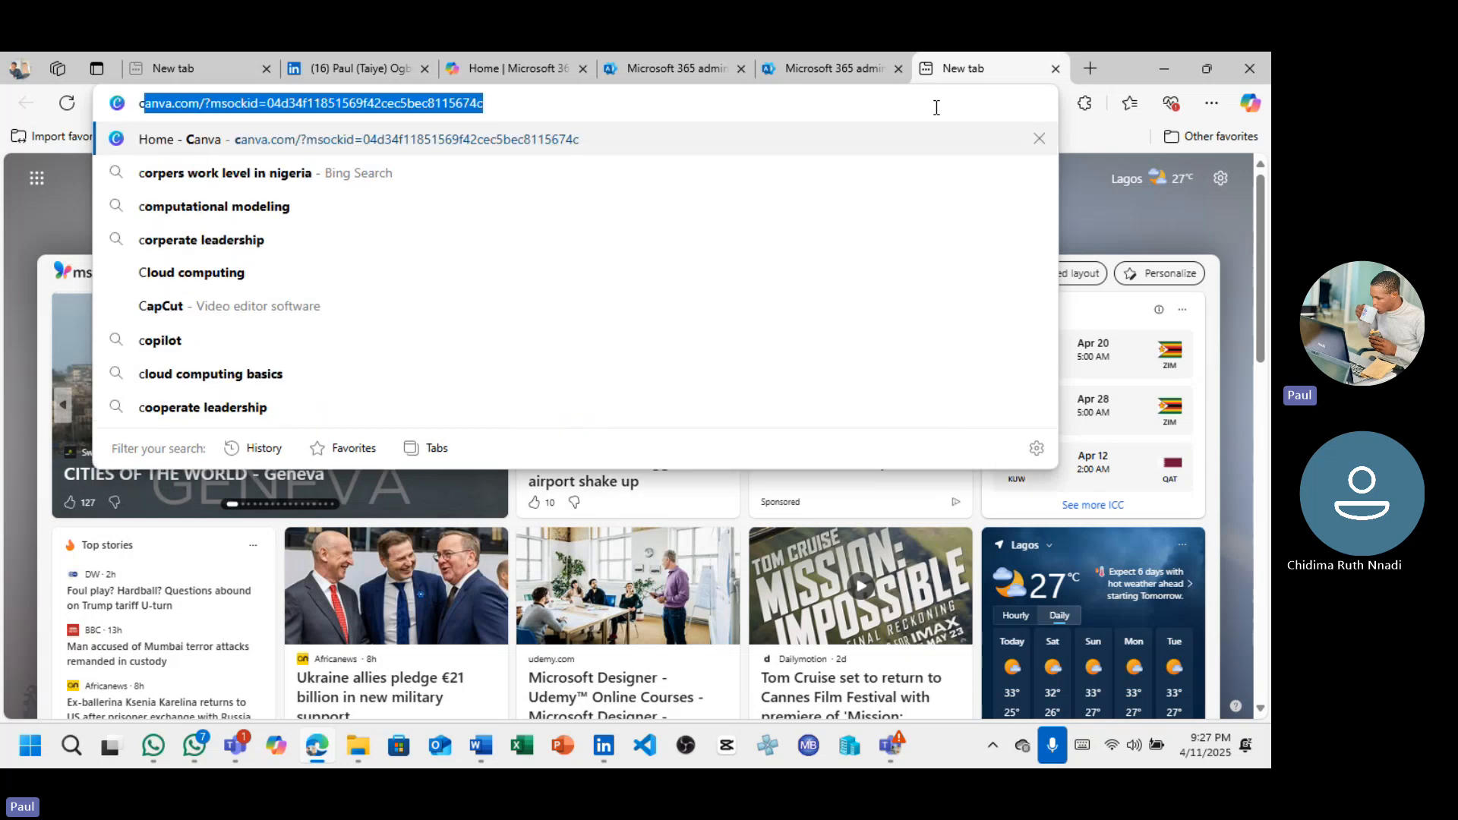
type("md.ms")
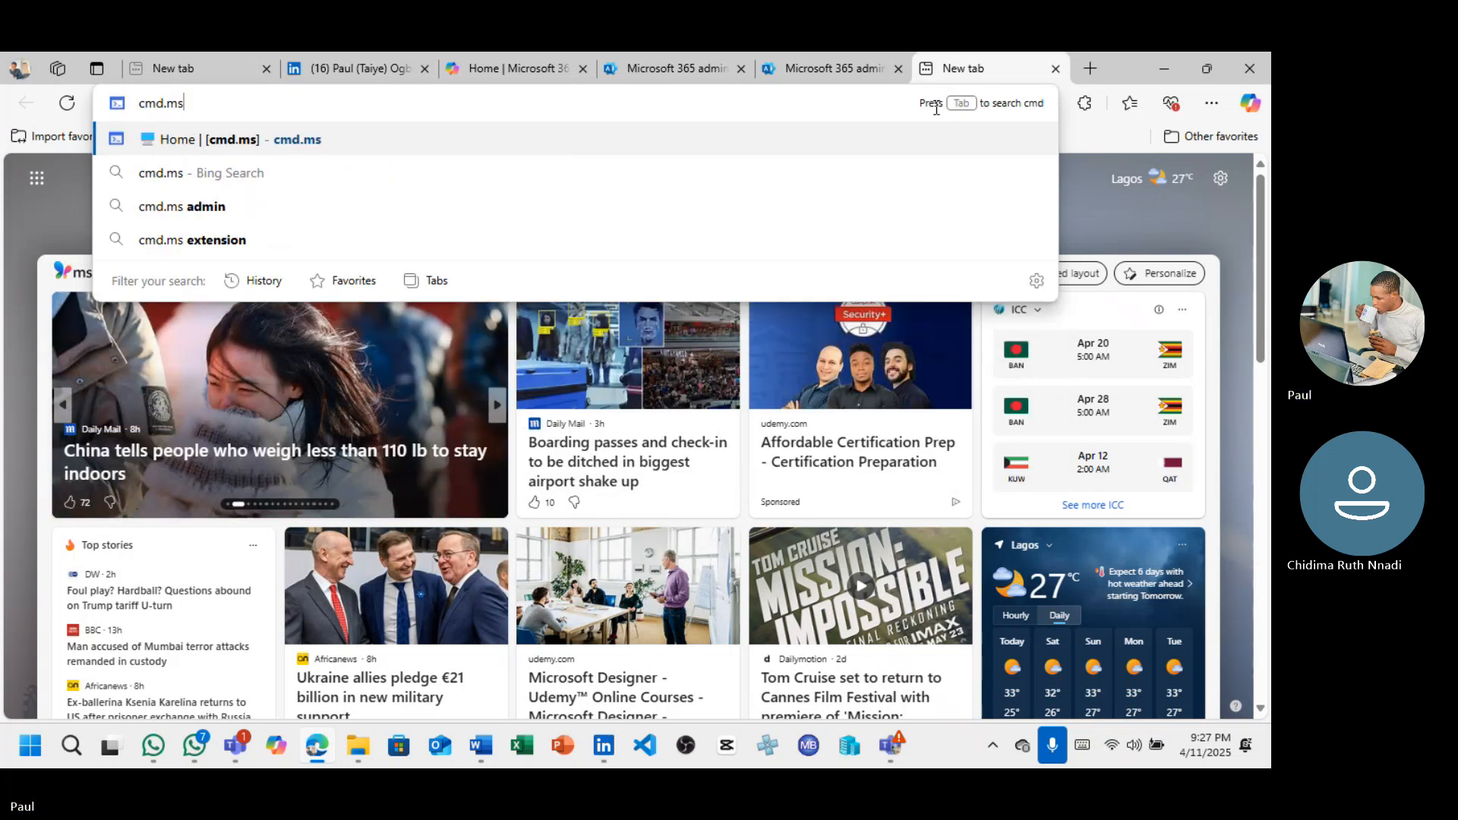
key("Return")
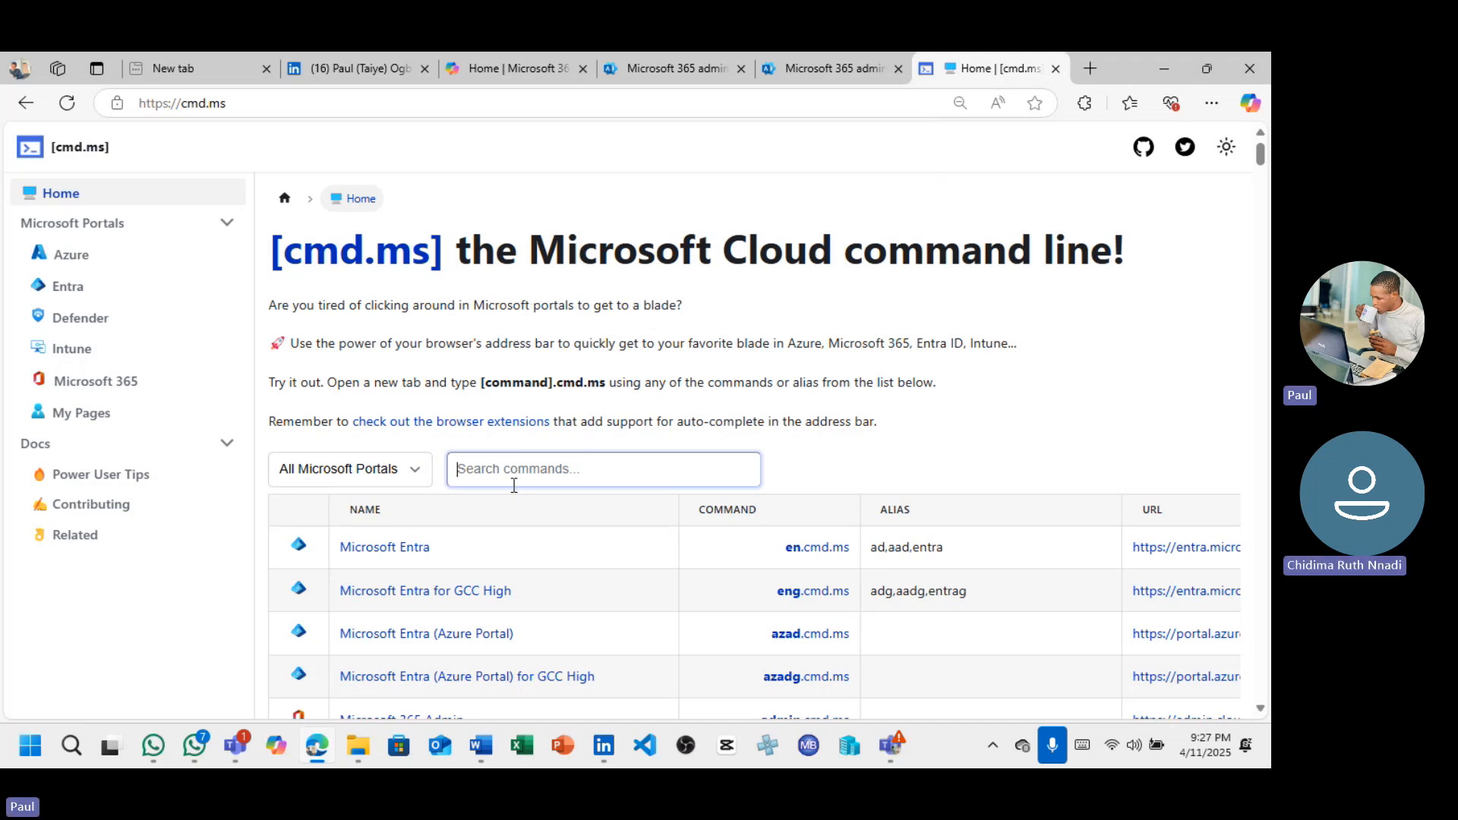
Search the cmd.ms commands for 'admin' and follow the Microsoft 365 Admin link.
scroll(514, 483, "down", 2)
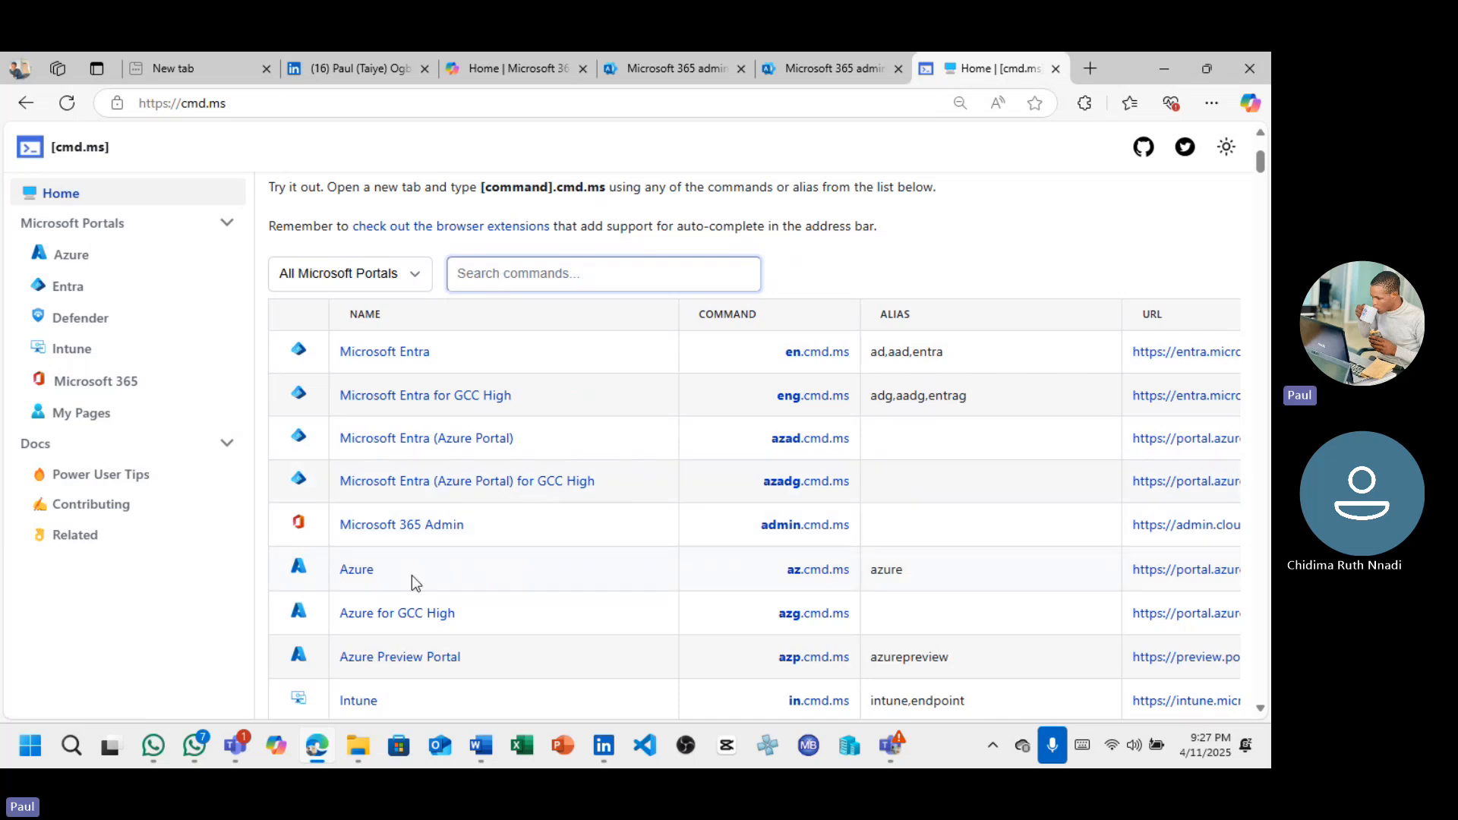
scroll(412, 576, "down", 4)
scroll(412, 575, "down", 10)
scroll(412, 575, "up", 20)
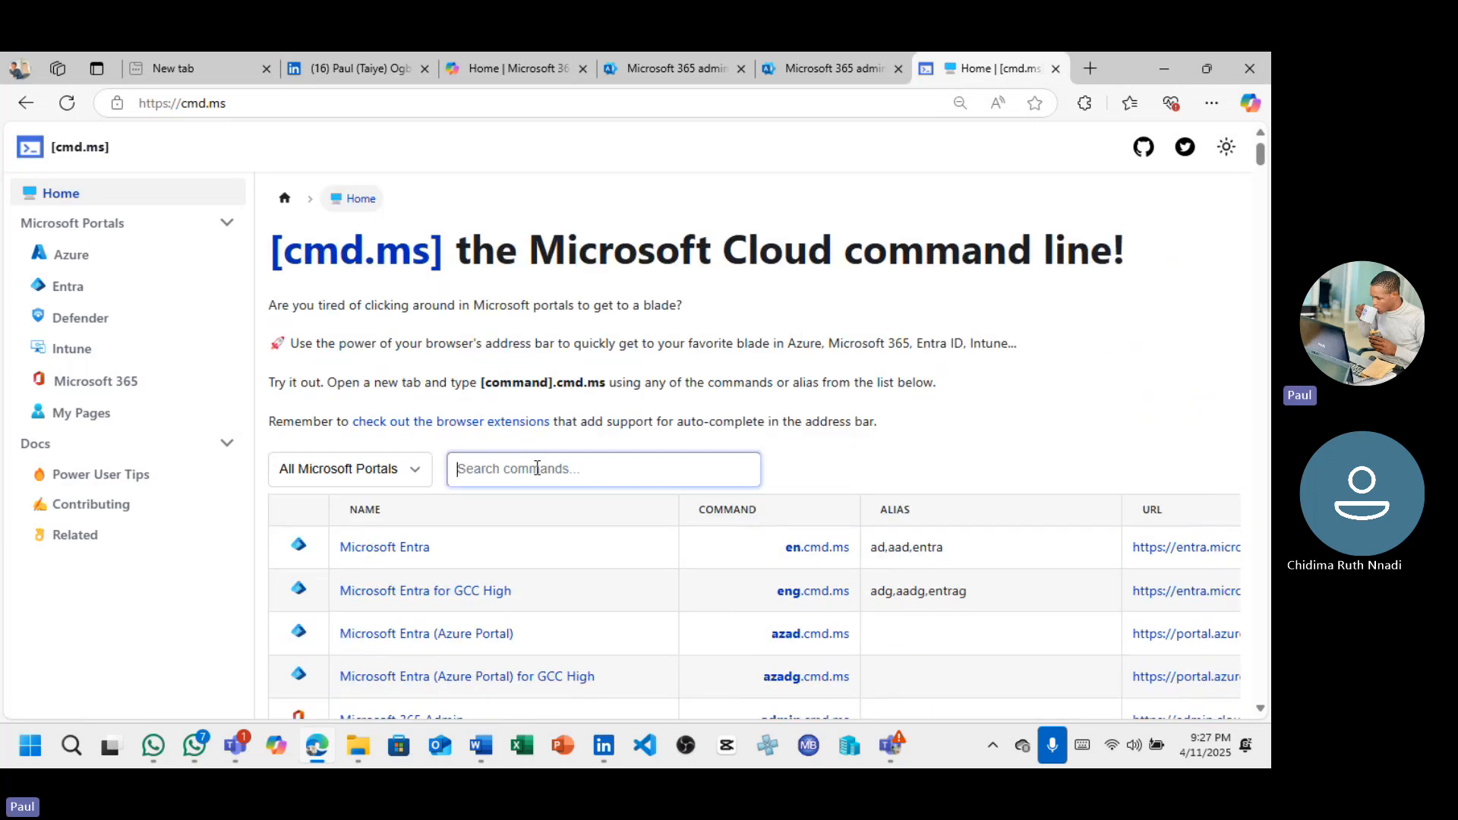
type("ad")
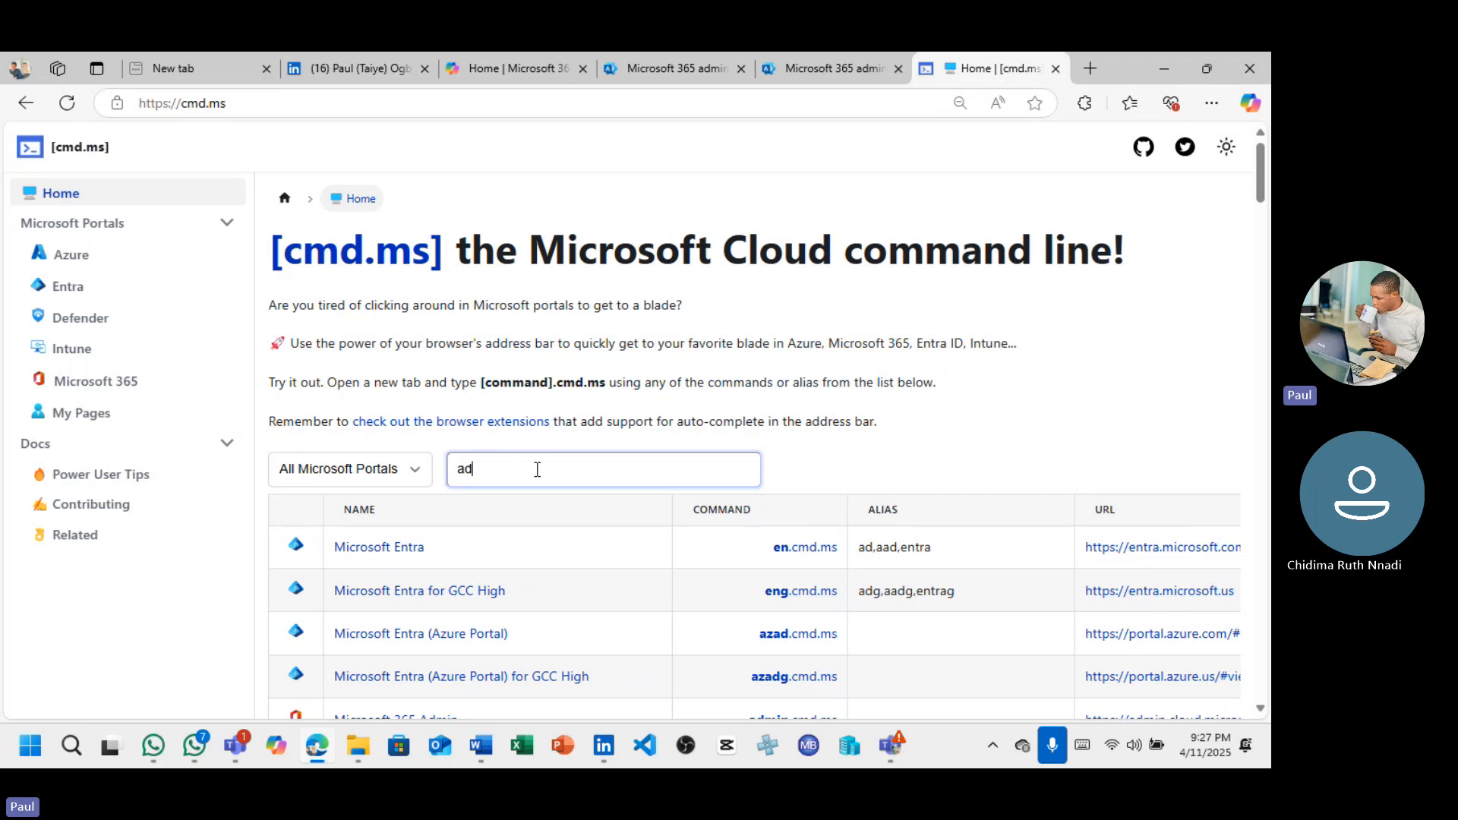
type("min")
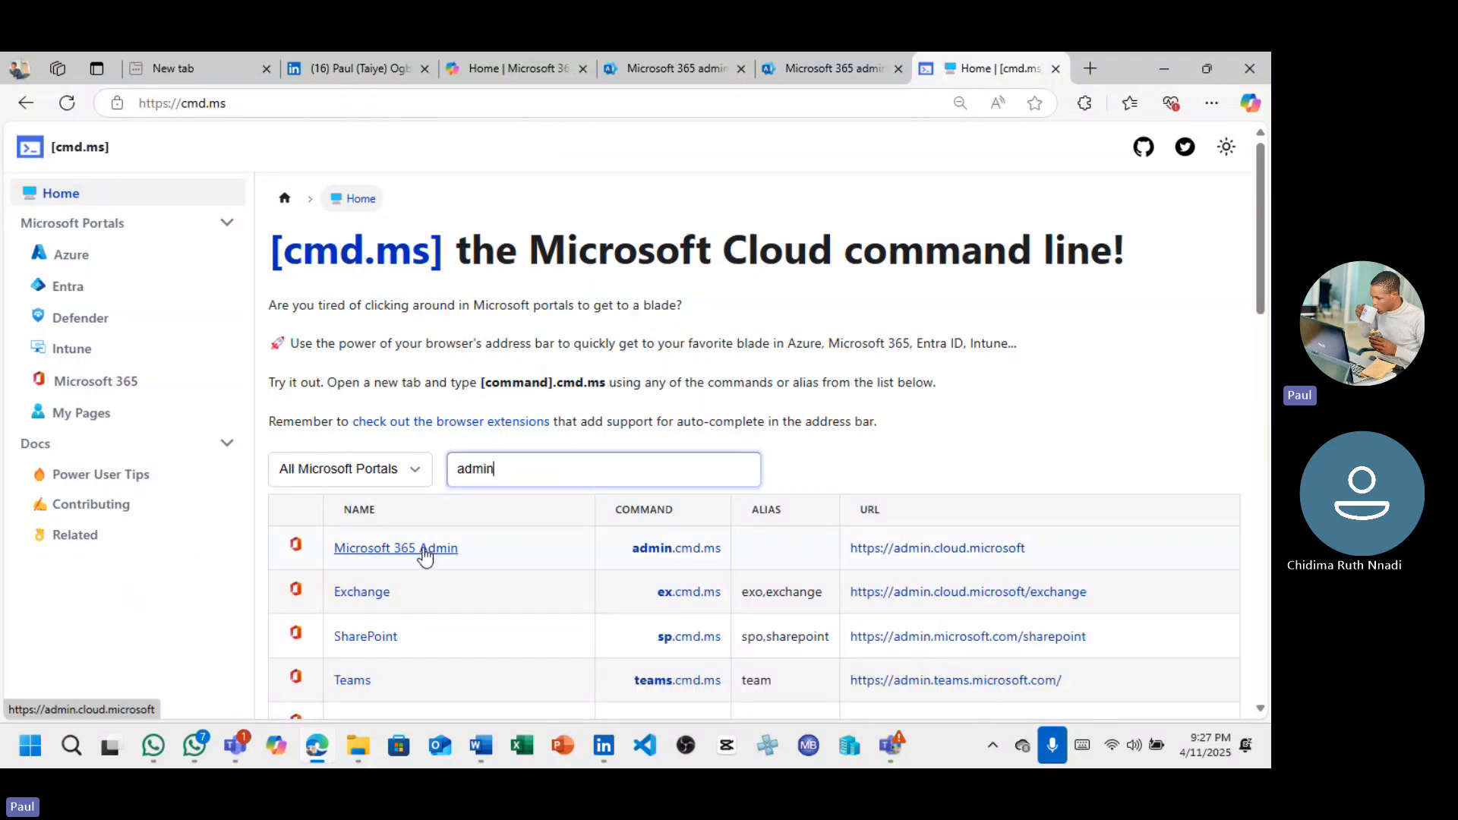
left_click(422, 549)
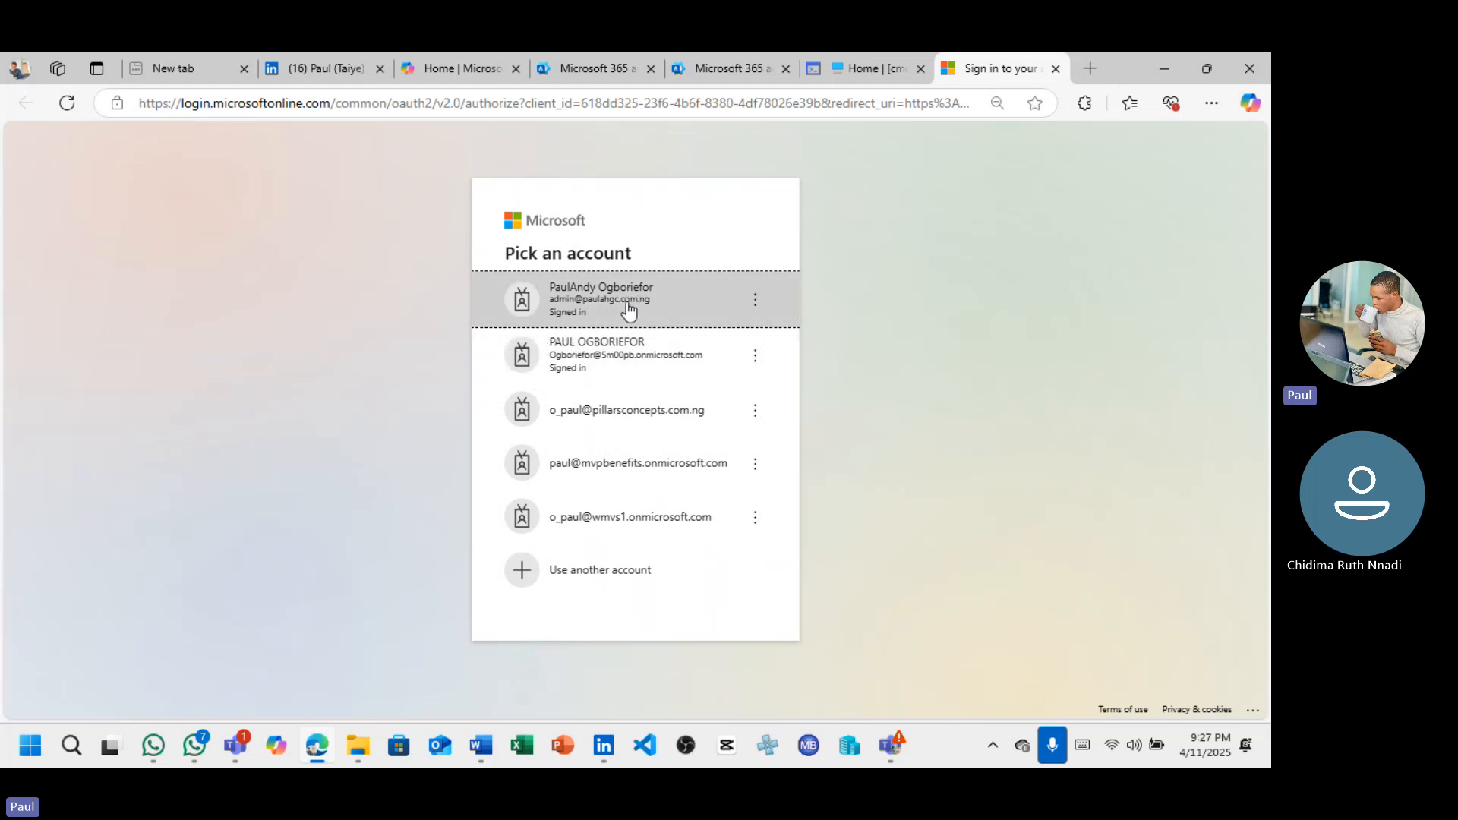
Pick the first listed admin account on the Pick an account page.
left_click(628, 303)
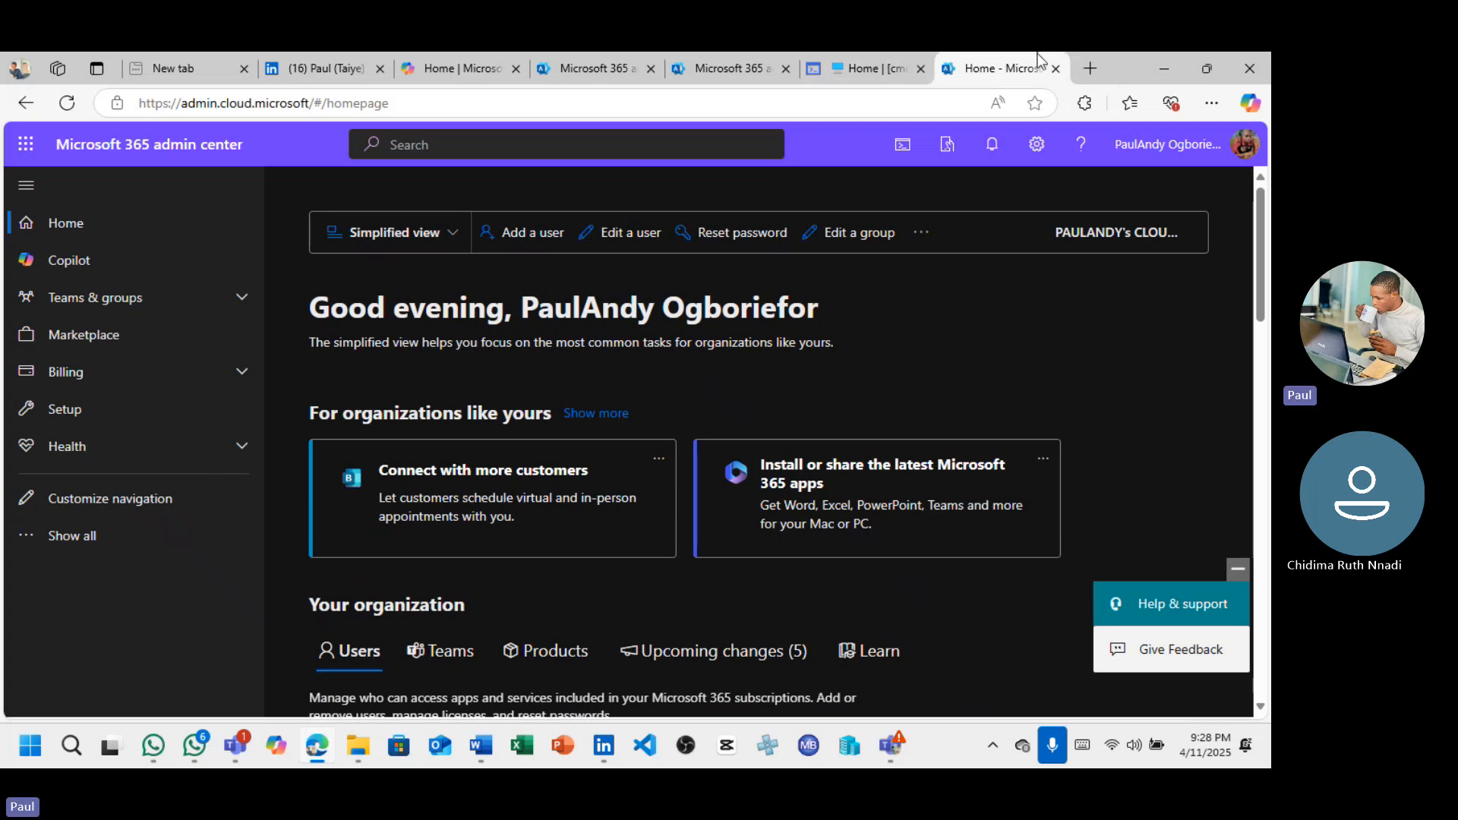
Minimize Edge, open the WhatsApp Region A/B diagram image from the desktop, and maximize Photos.
left_click(1159, 69)
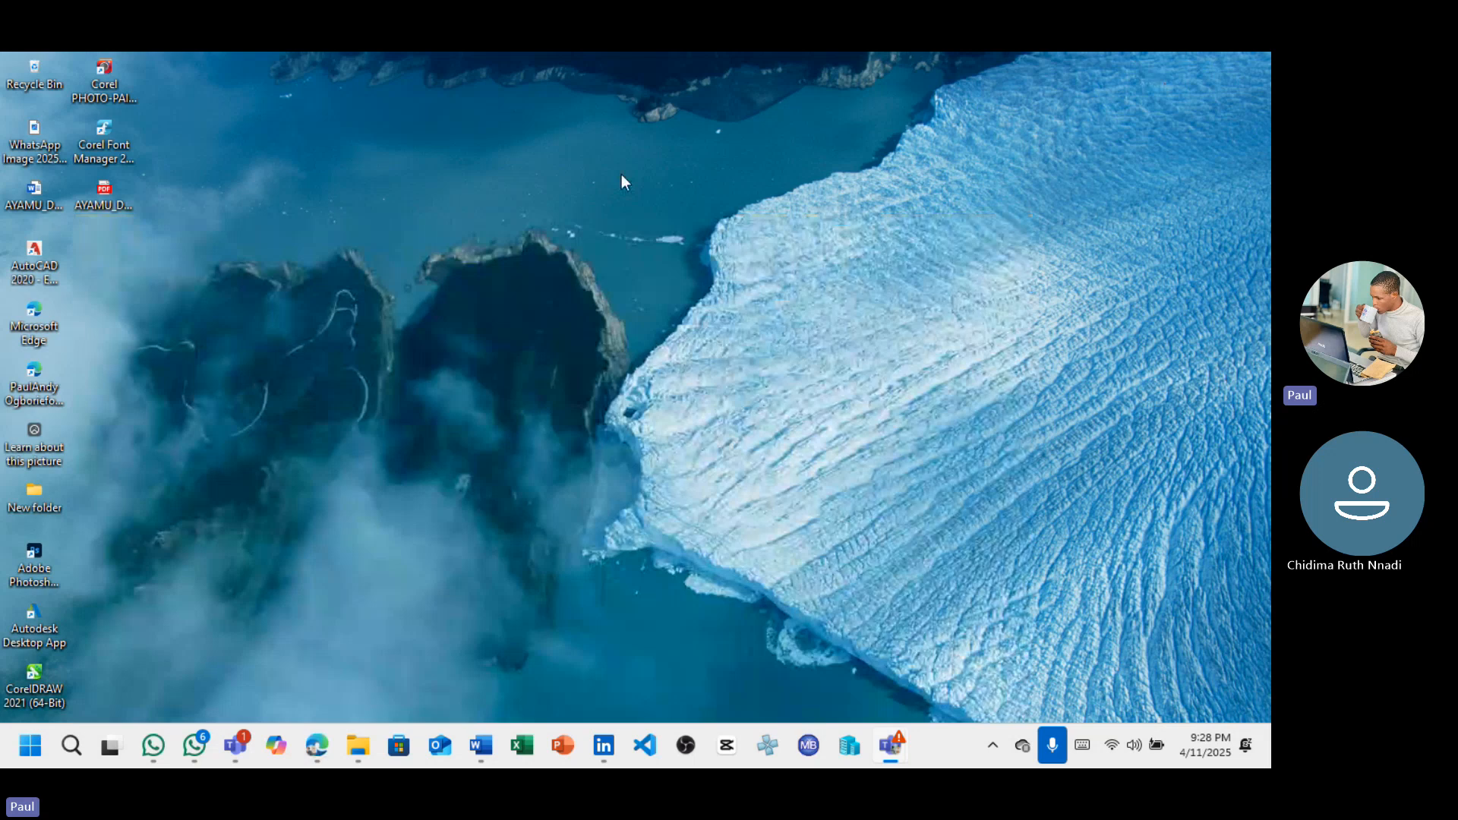
double_click(40, 140)
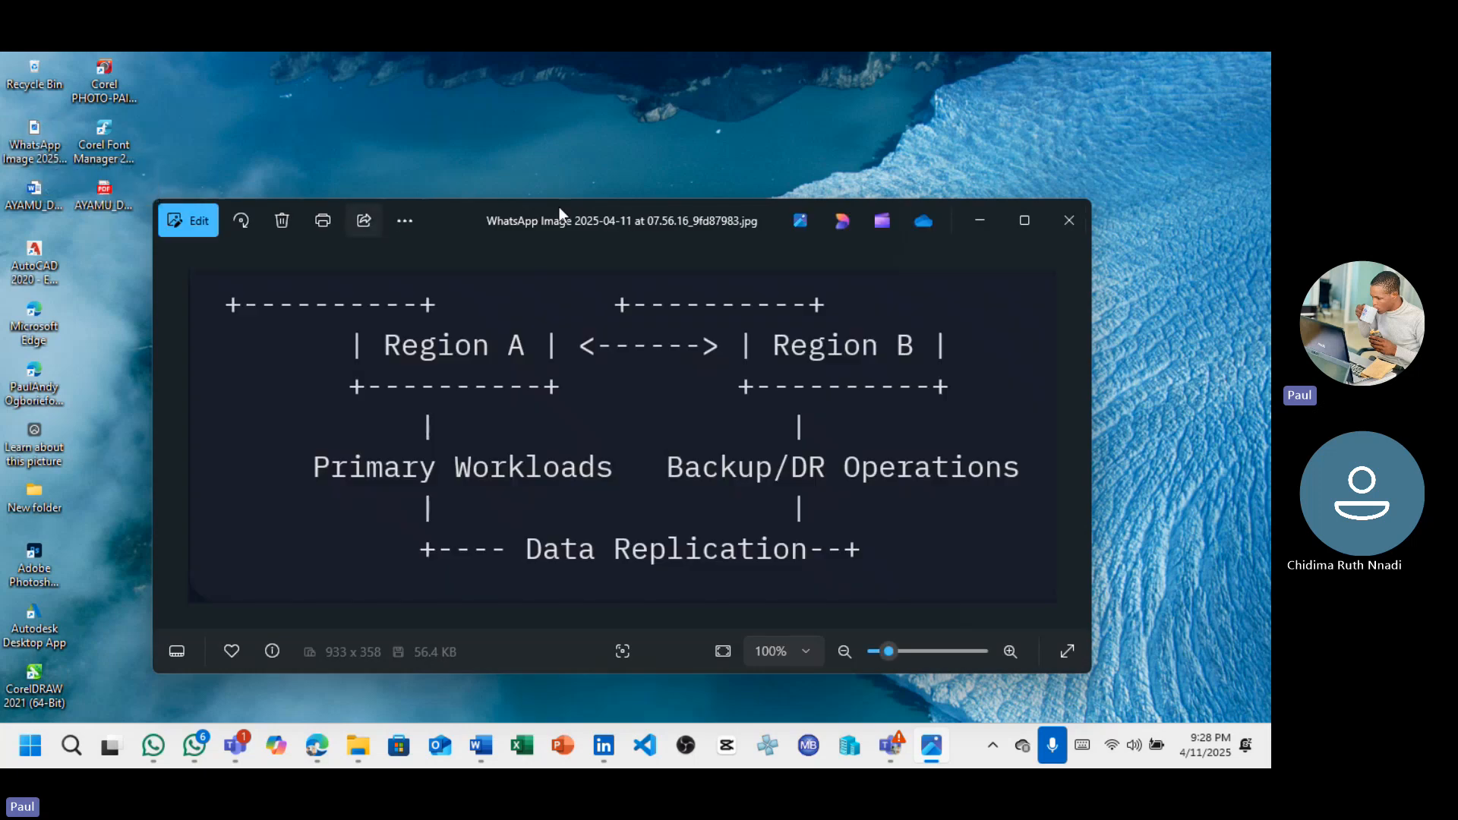
left_click(1022, 222)
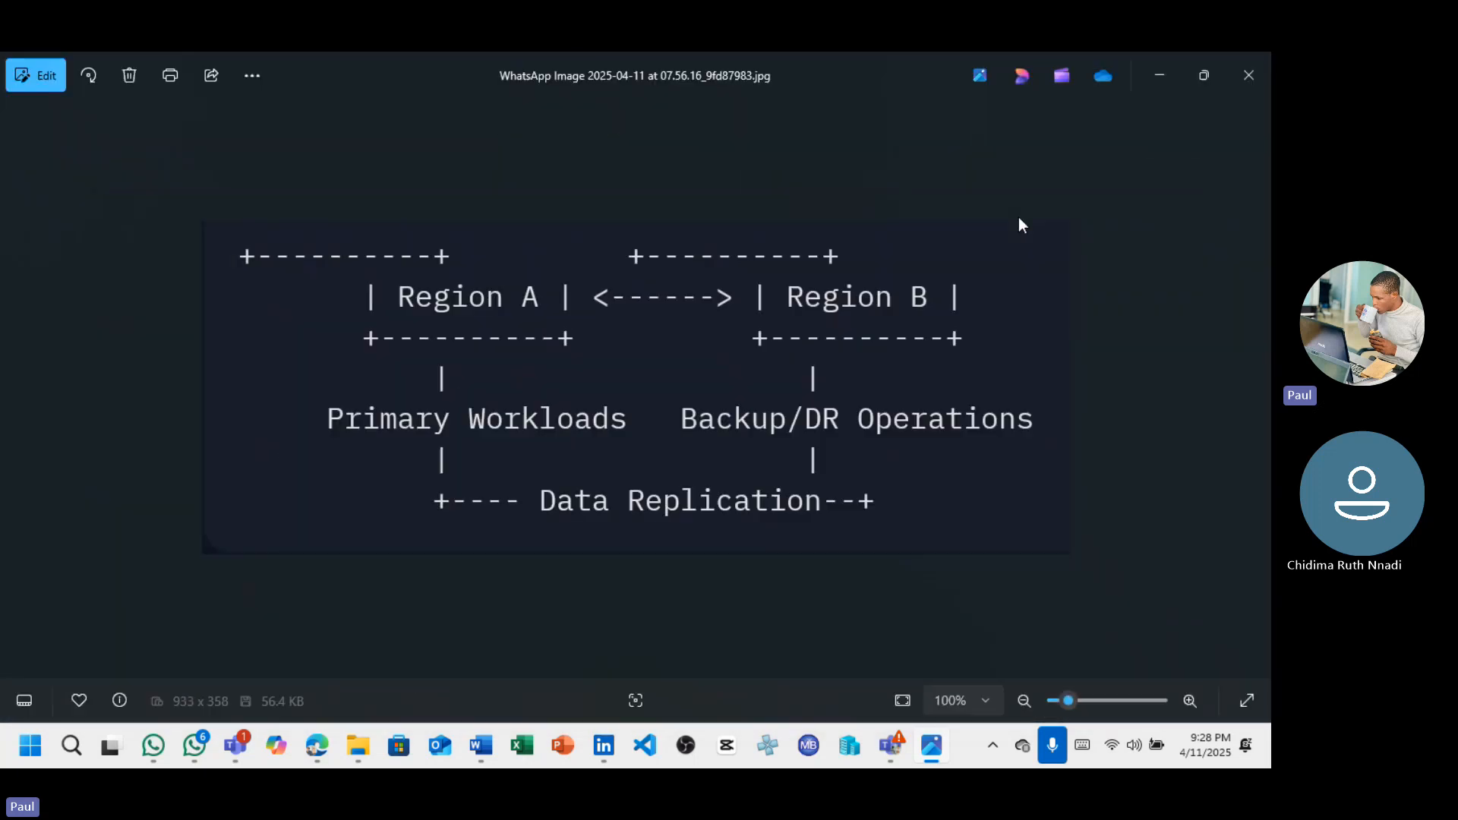
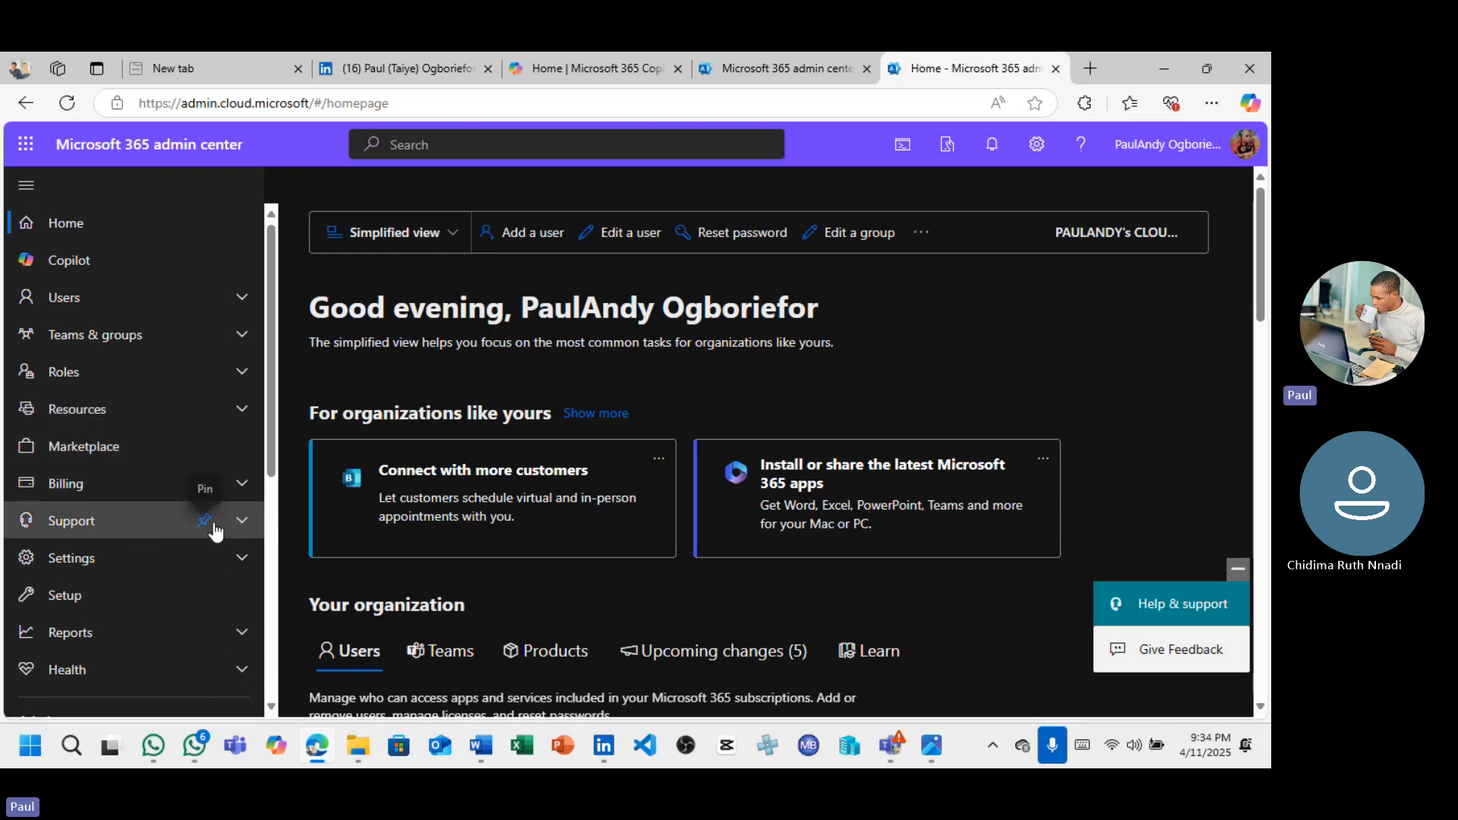
Expand the Users section in the left navigation pane and open the Active users list.
scroll(215, 531, "down", 5)
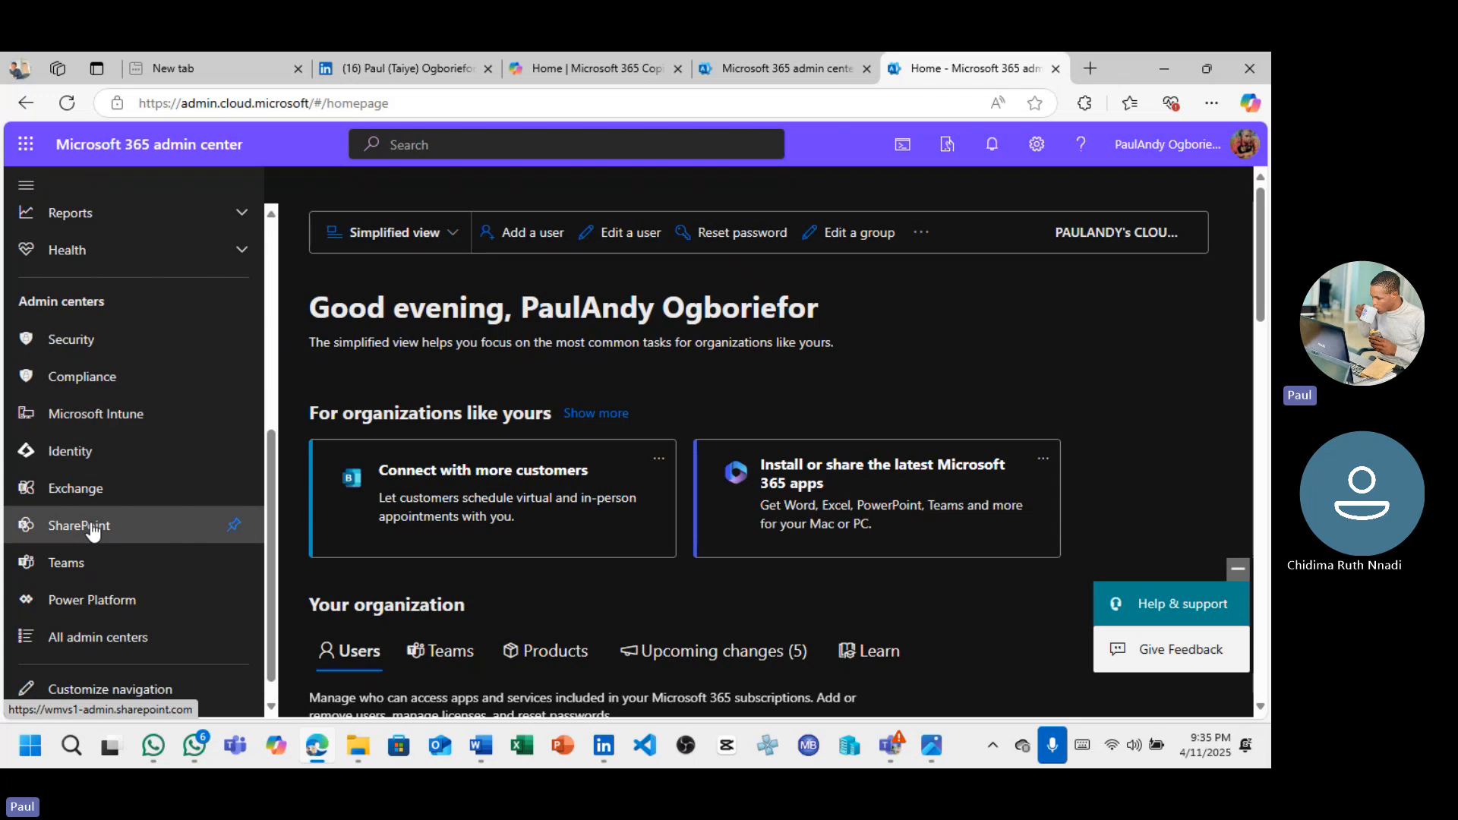
scroll(93, 532, "up", 5)
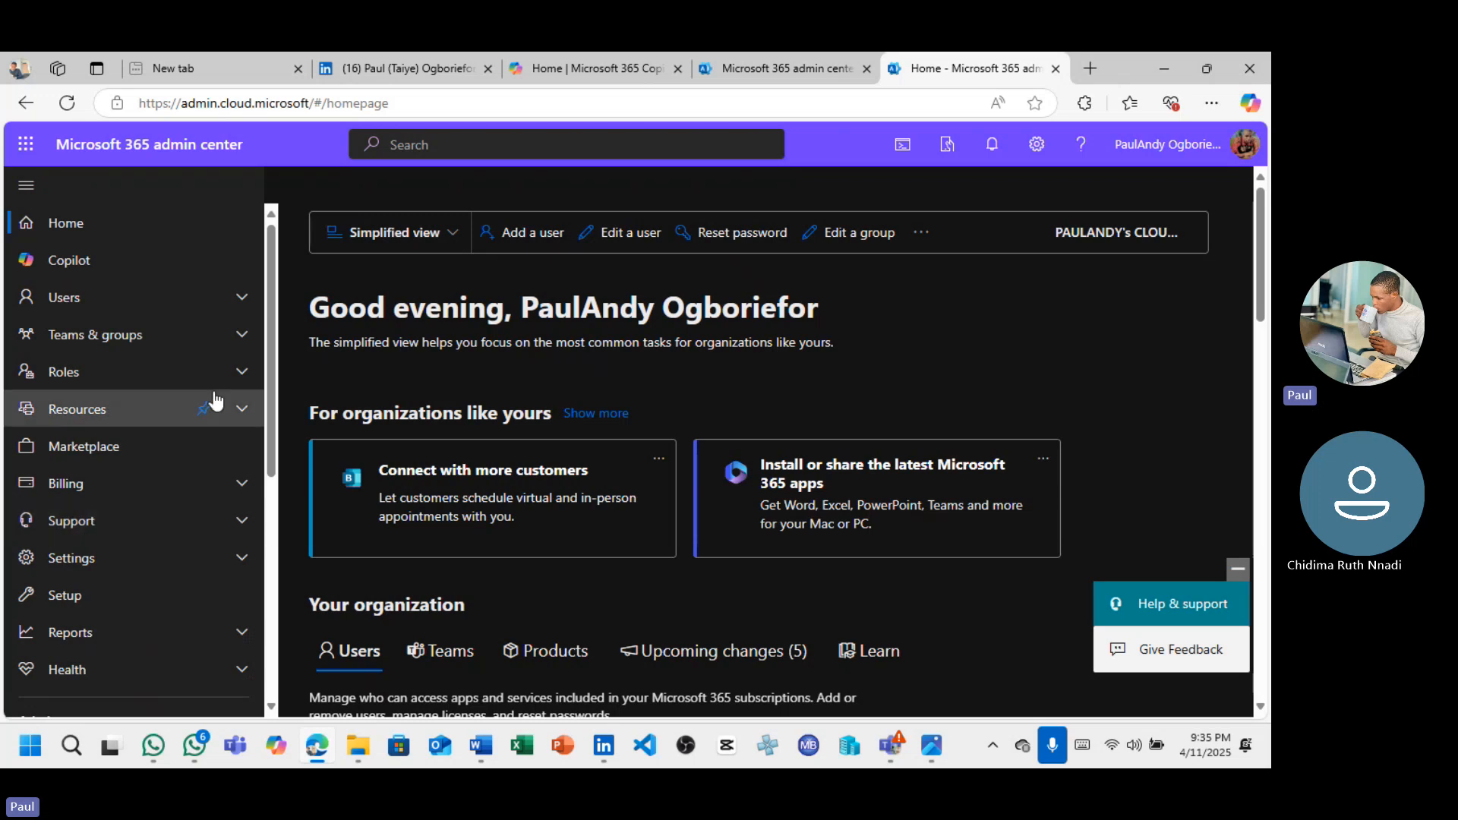
left_click(243, 301)
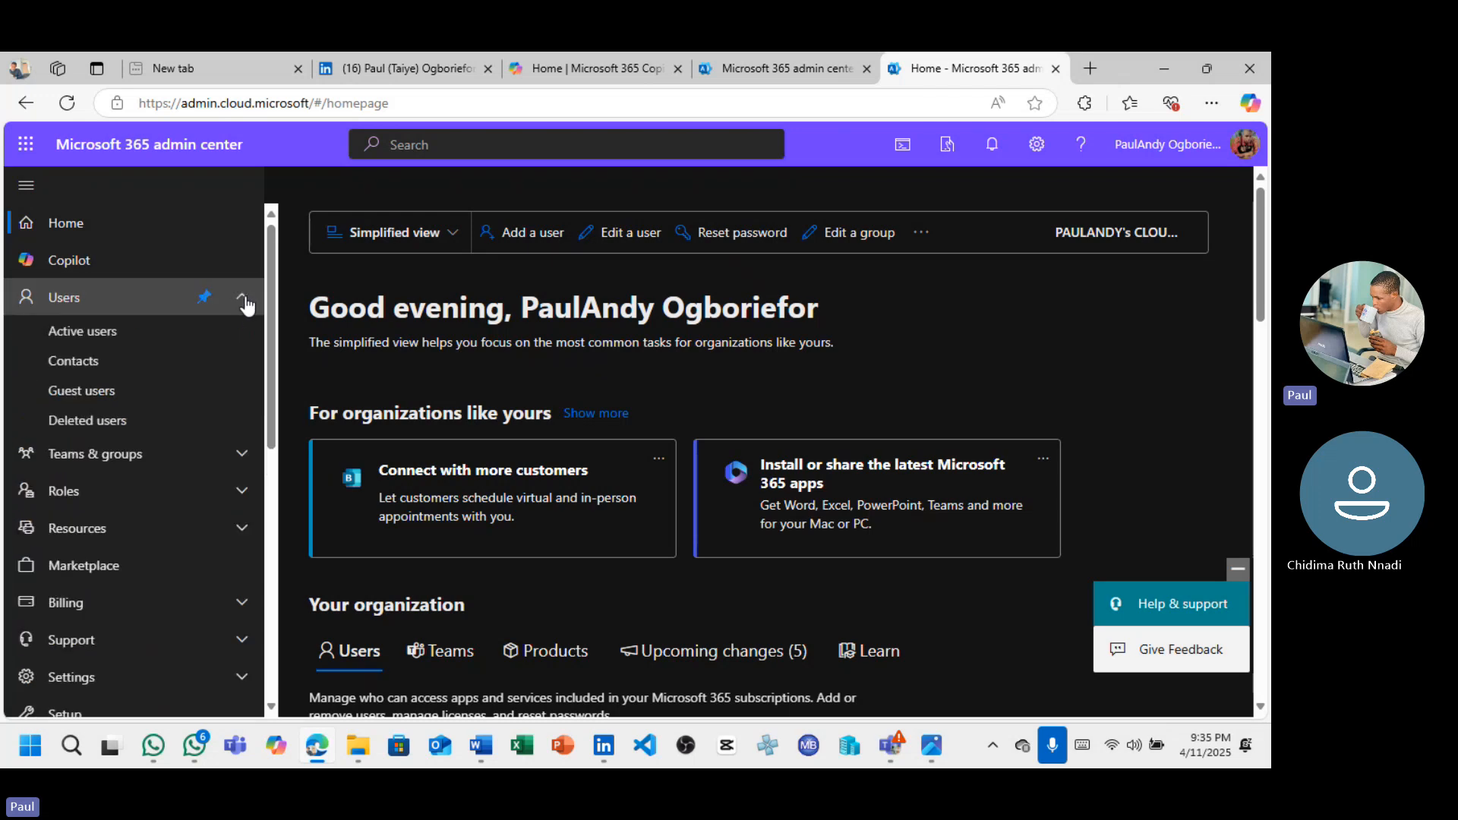
left_click(243, 299)
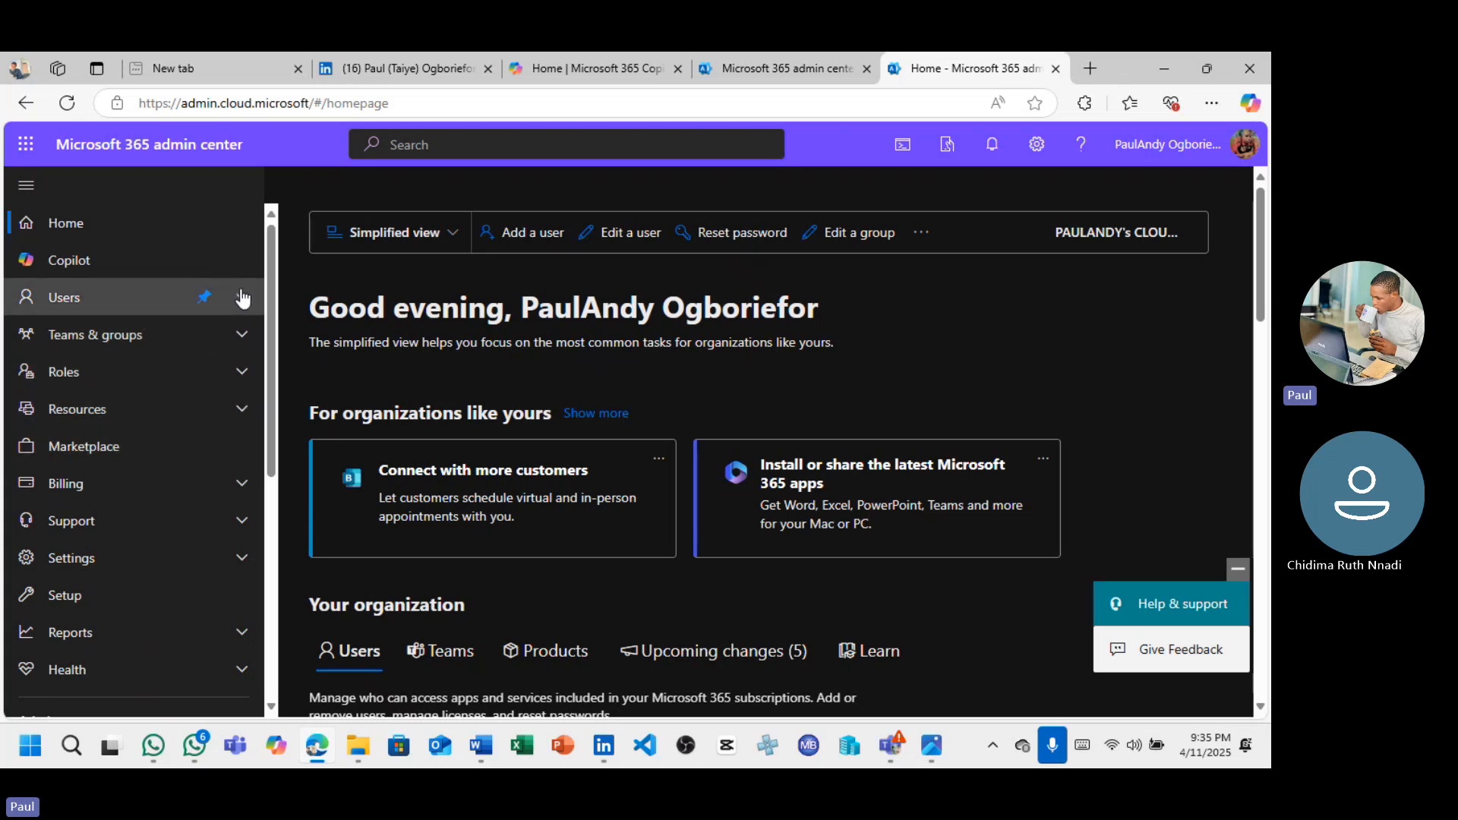
left_click(242, 298)
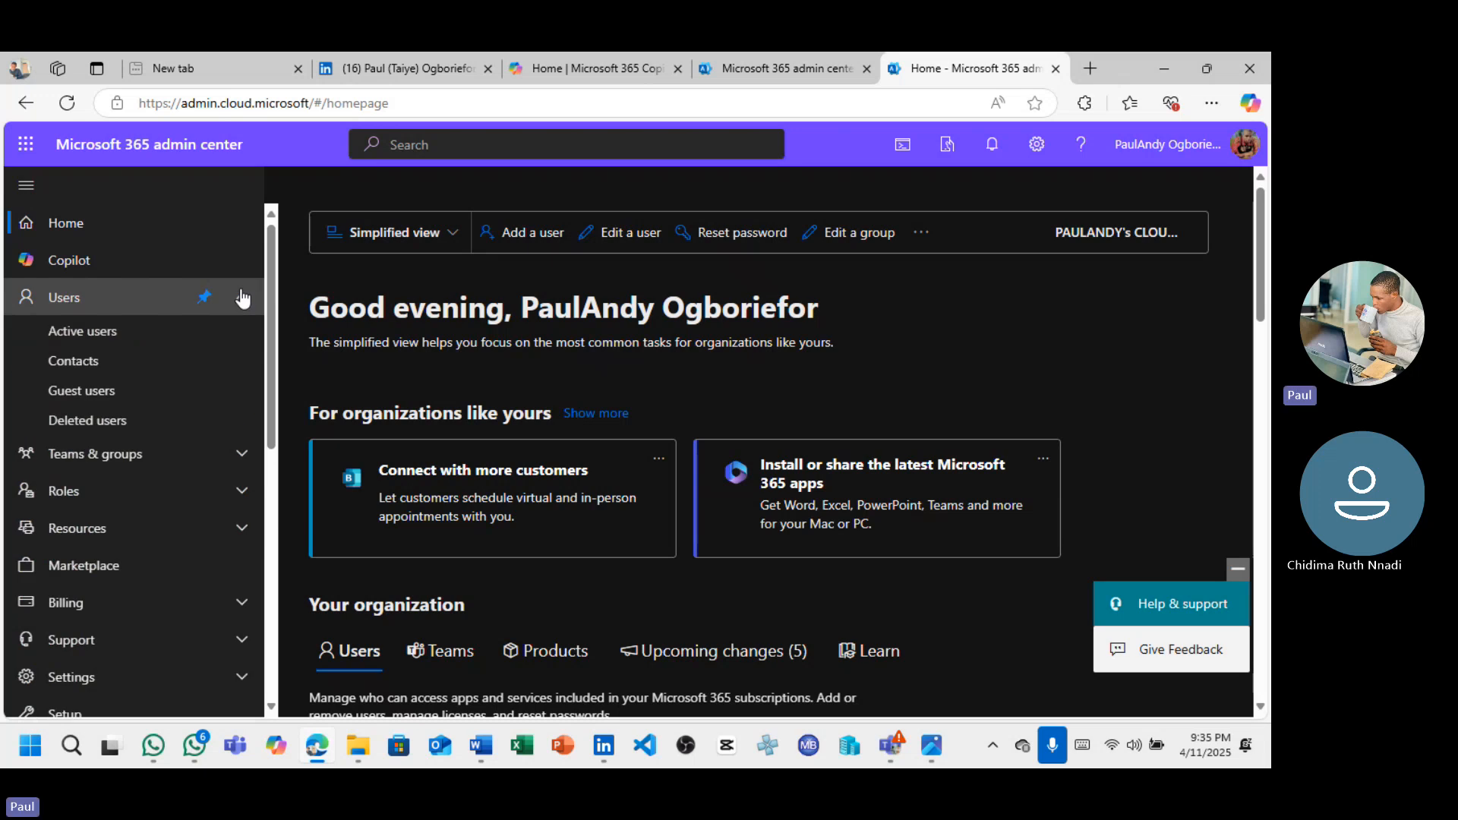
left_click(101, 334)
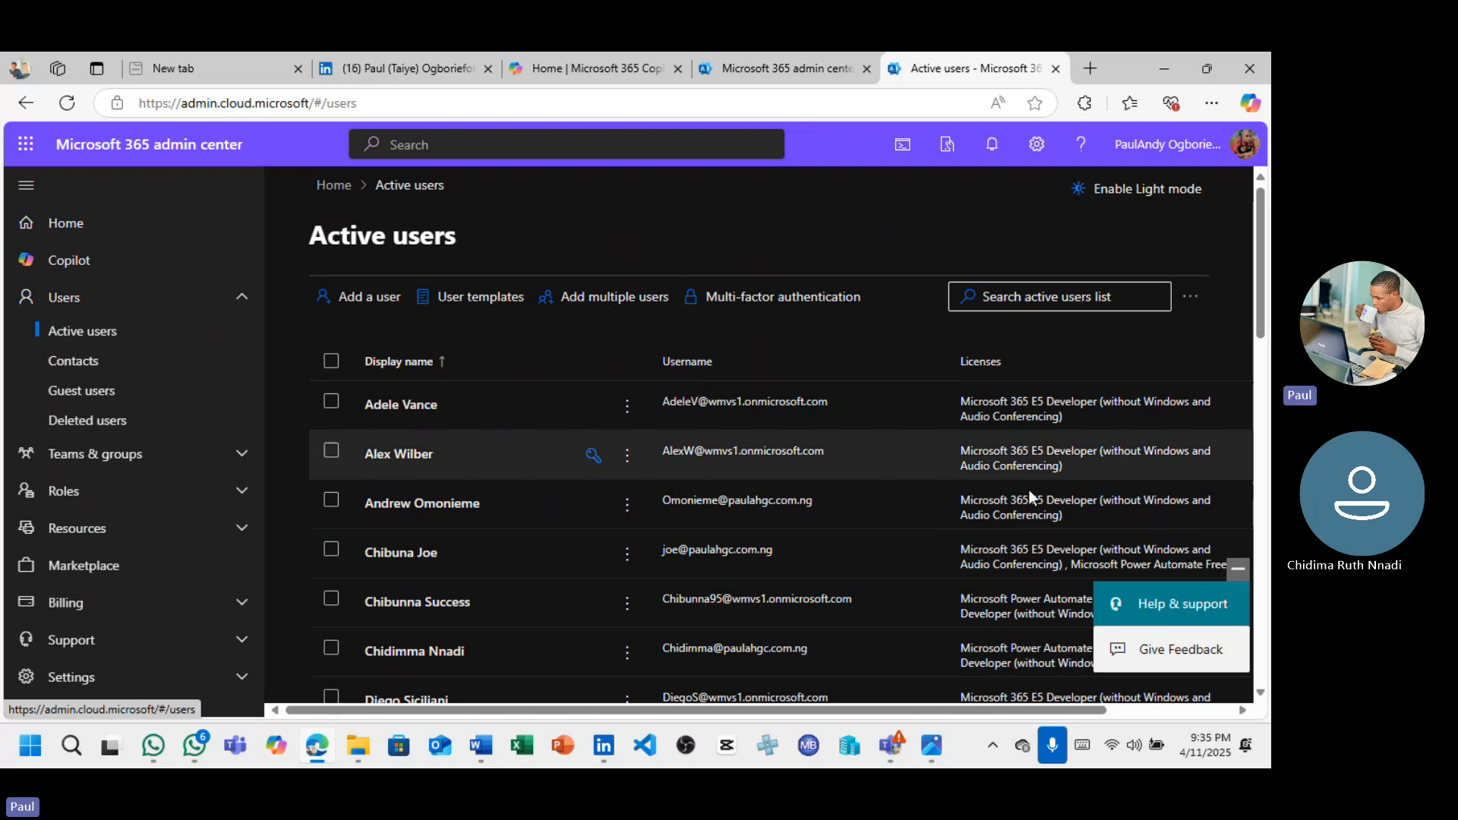
Collapse the Help & support panel and start the Add a user wizard.
left_click(1238, 571)
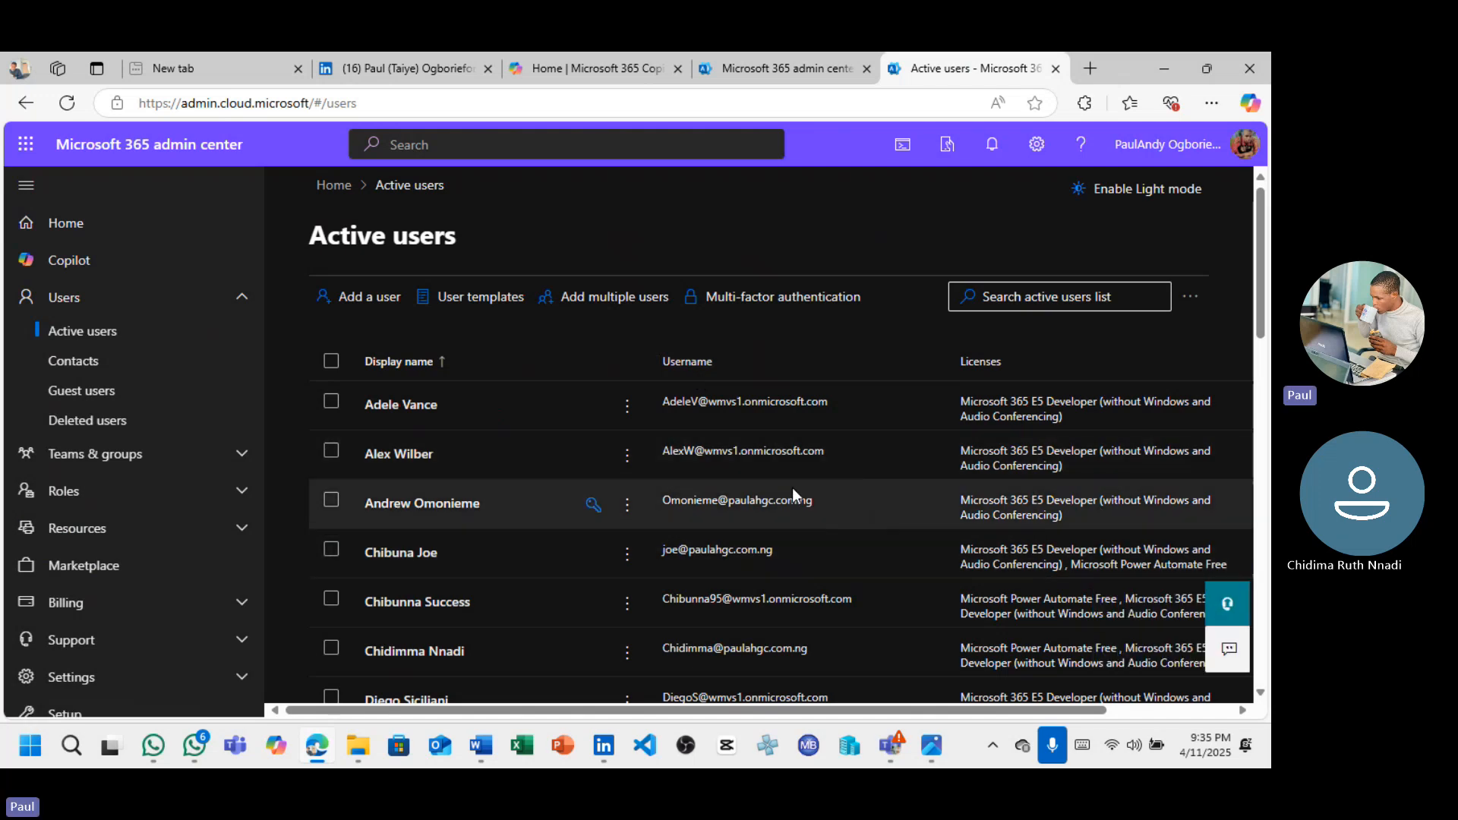
scroll(793, 488, "down", 15)
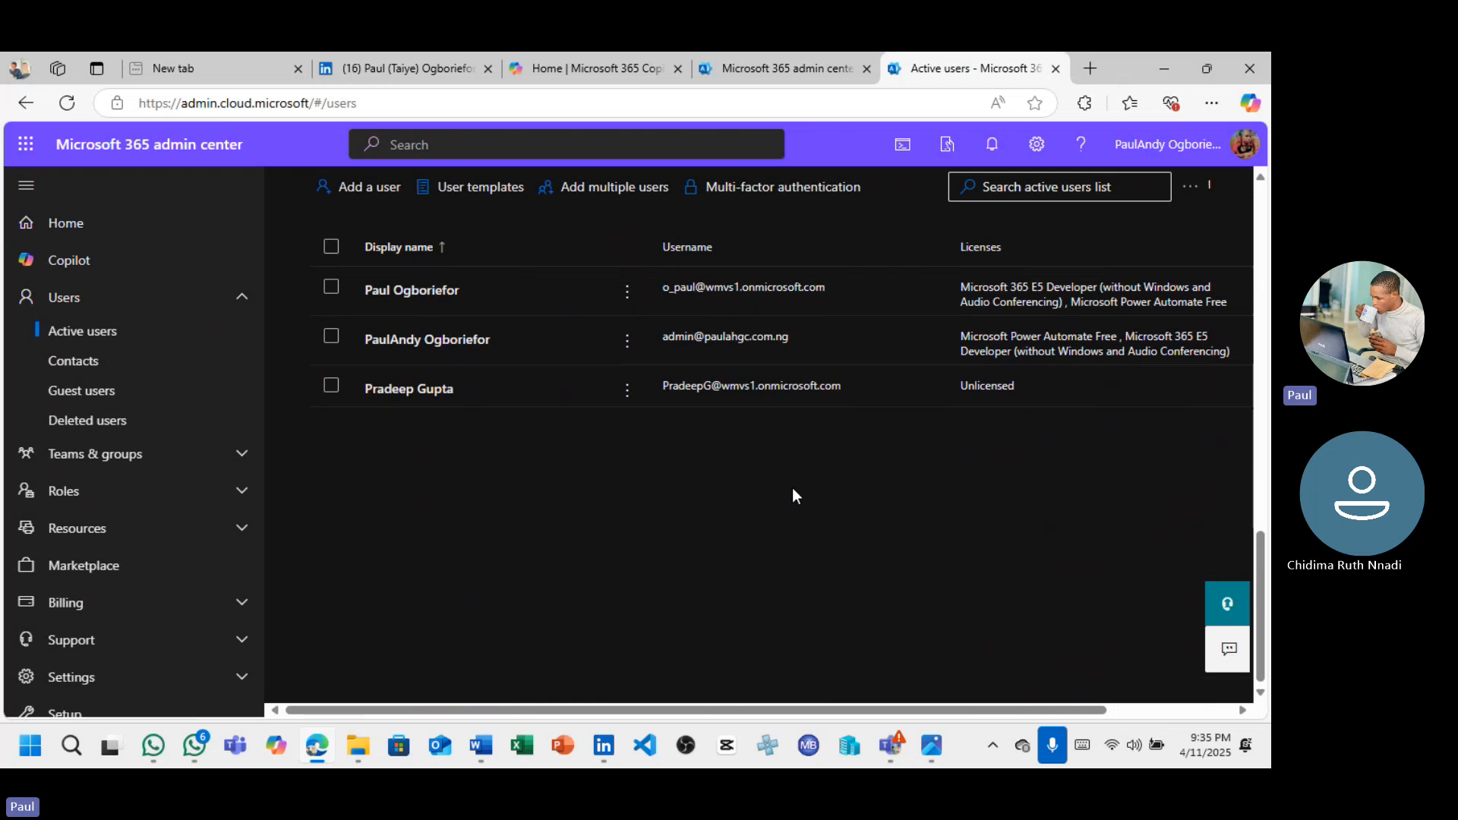
scroll(793, 490, "up", 12)
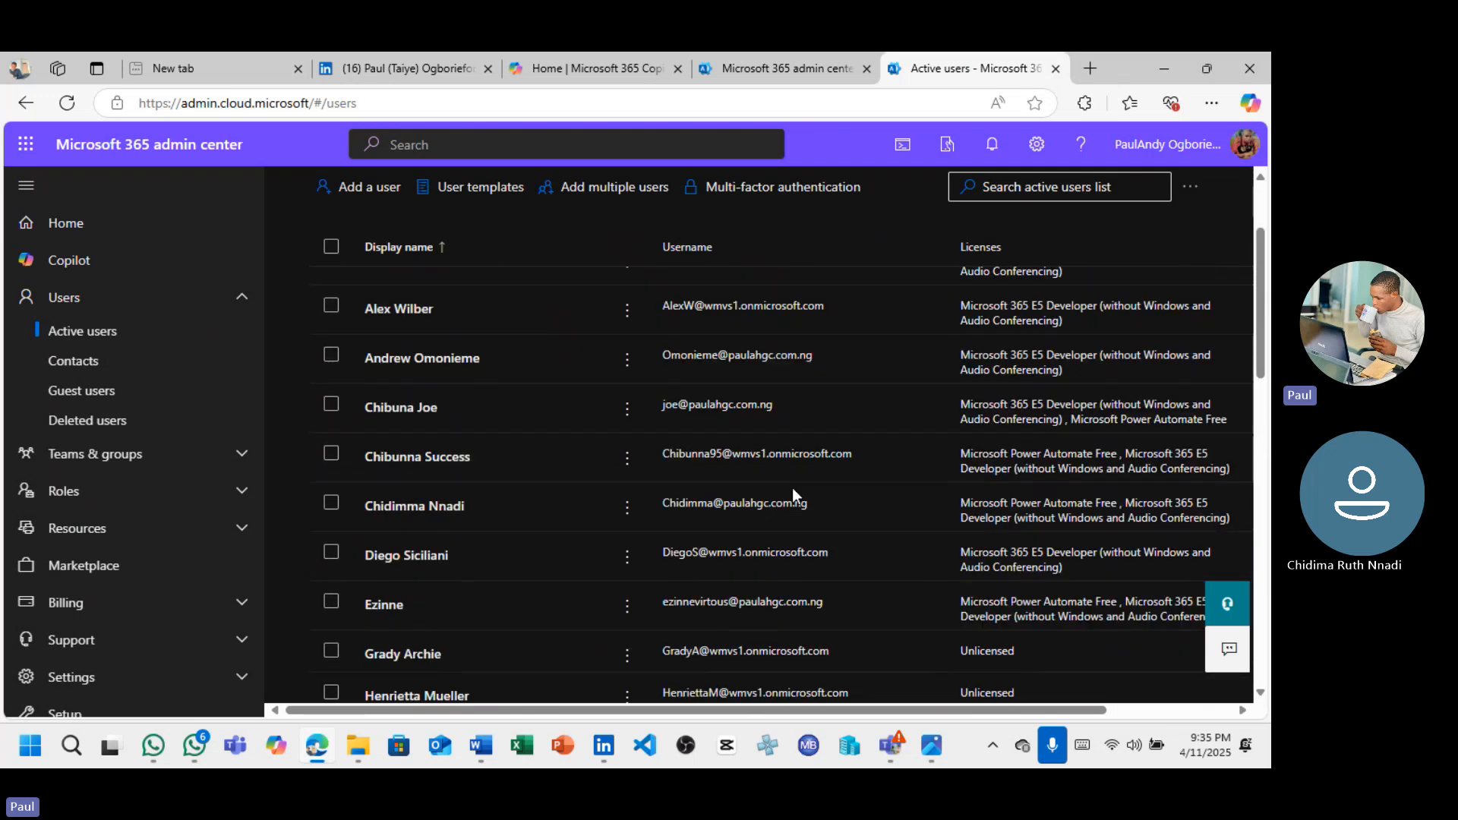
scroll(792, 489, "up", 4)
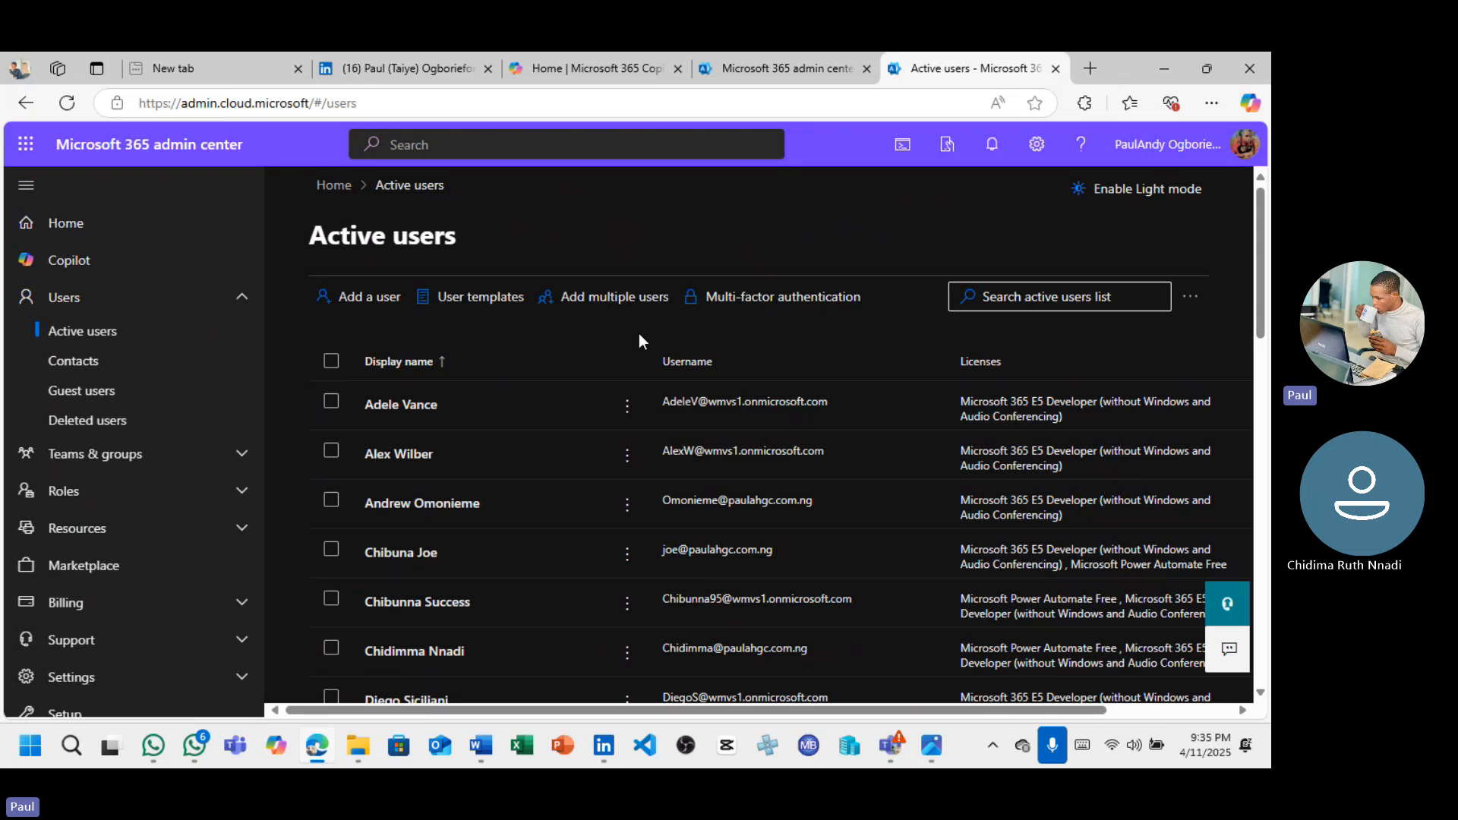
left_click(386, 304)
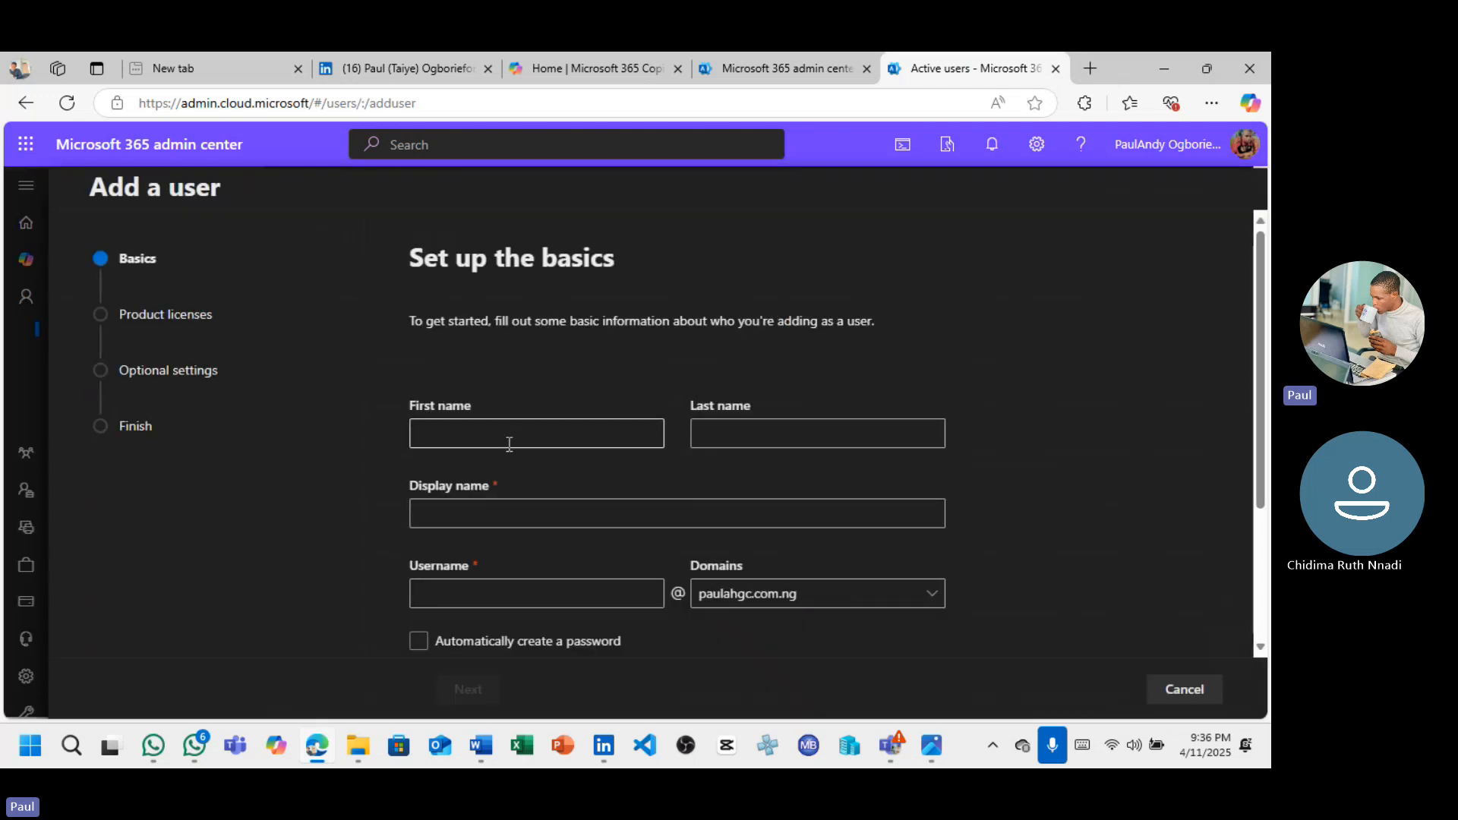
Step through the name and username fields, keep domain paulahgc.com.ng, then go to Product licenses.
left_click(509, 444)
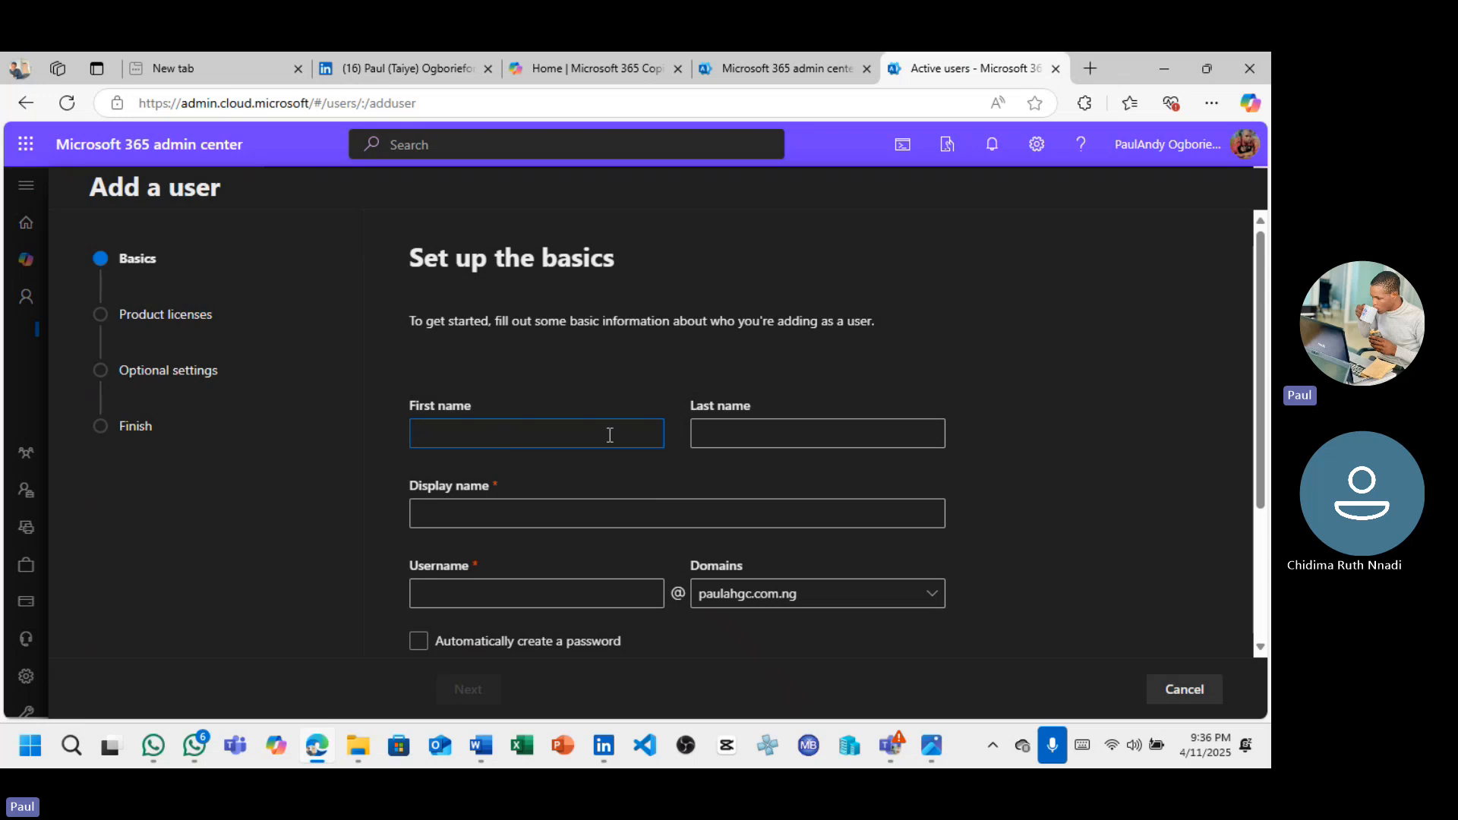
left_click(712, 432)
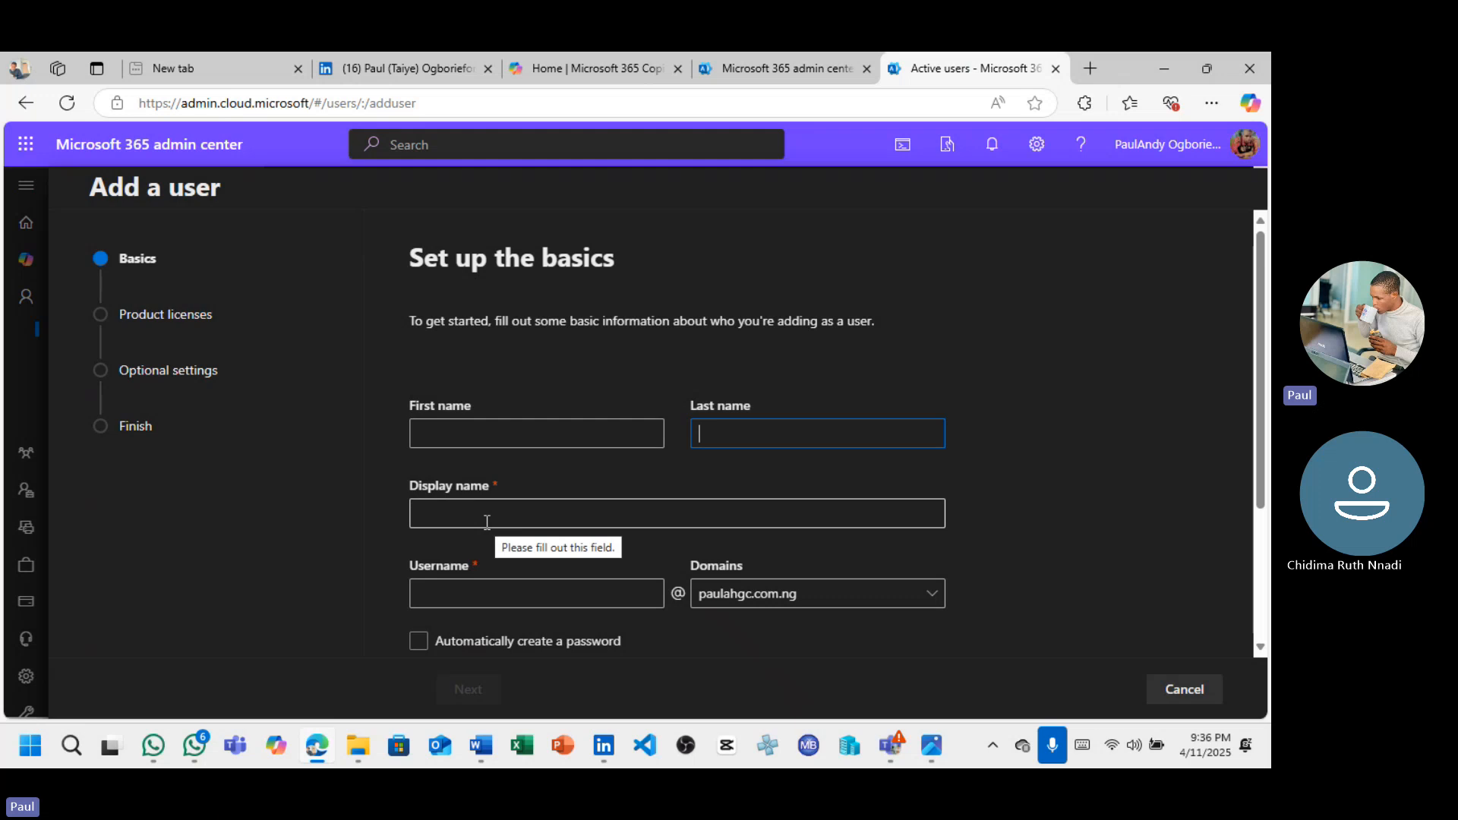
left_click(496, 583)
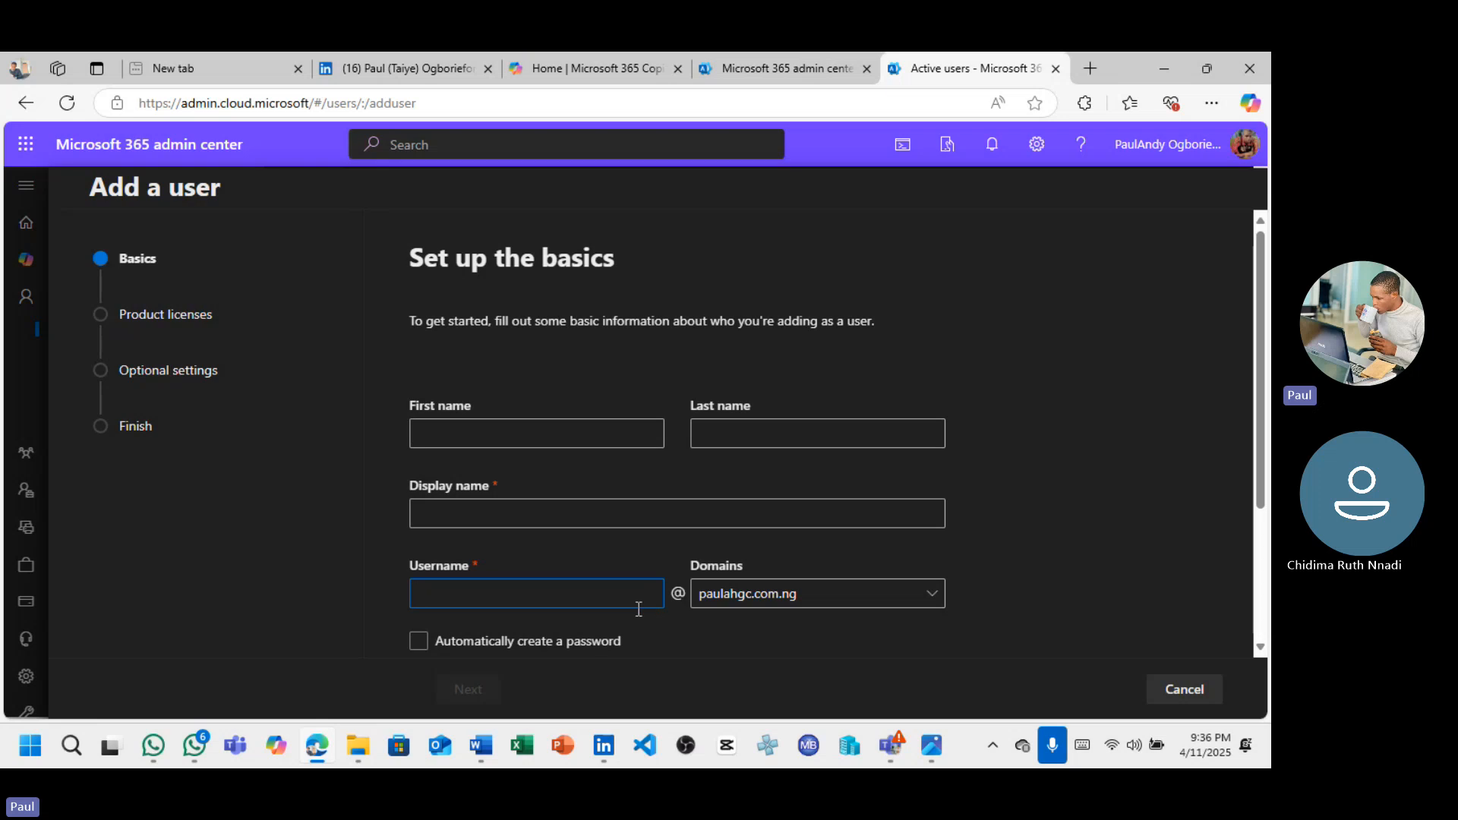
left_click(920, 600)
left_click(920, 600)
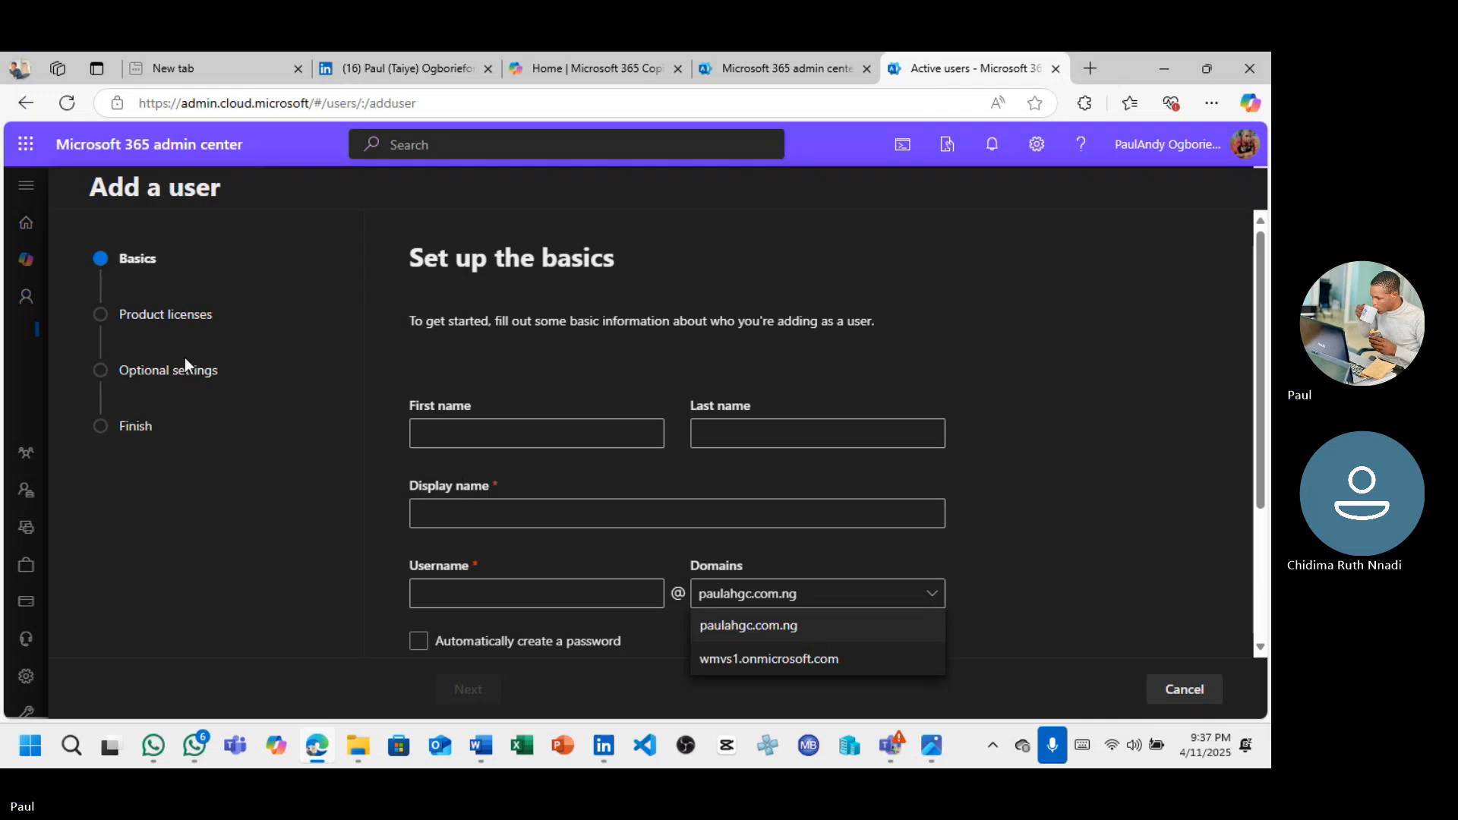
left_click(147, 319)
left_click(146, 320)
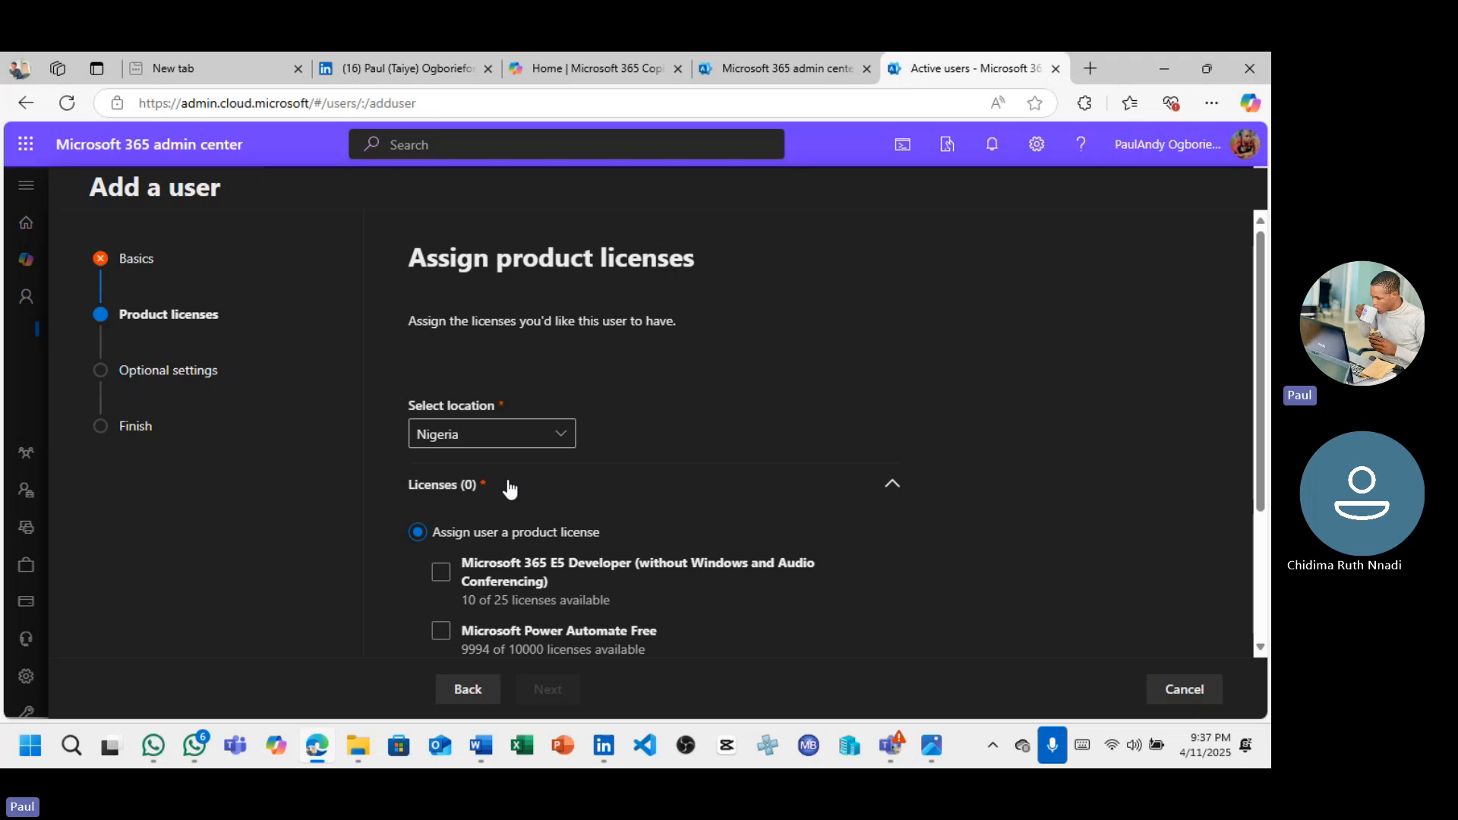
Tick the E5 Developer licence, then switch to creating the user without a product licence.
left_click(540, 589)
scroll(597, 584, "down", 1)
scroll(597, 583, "down", 5)
left_click(419, 477)
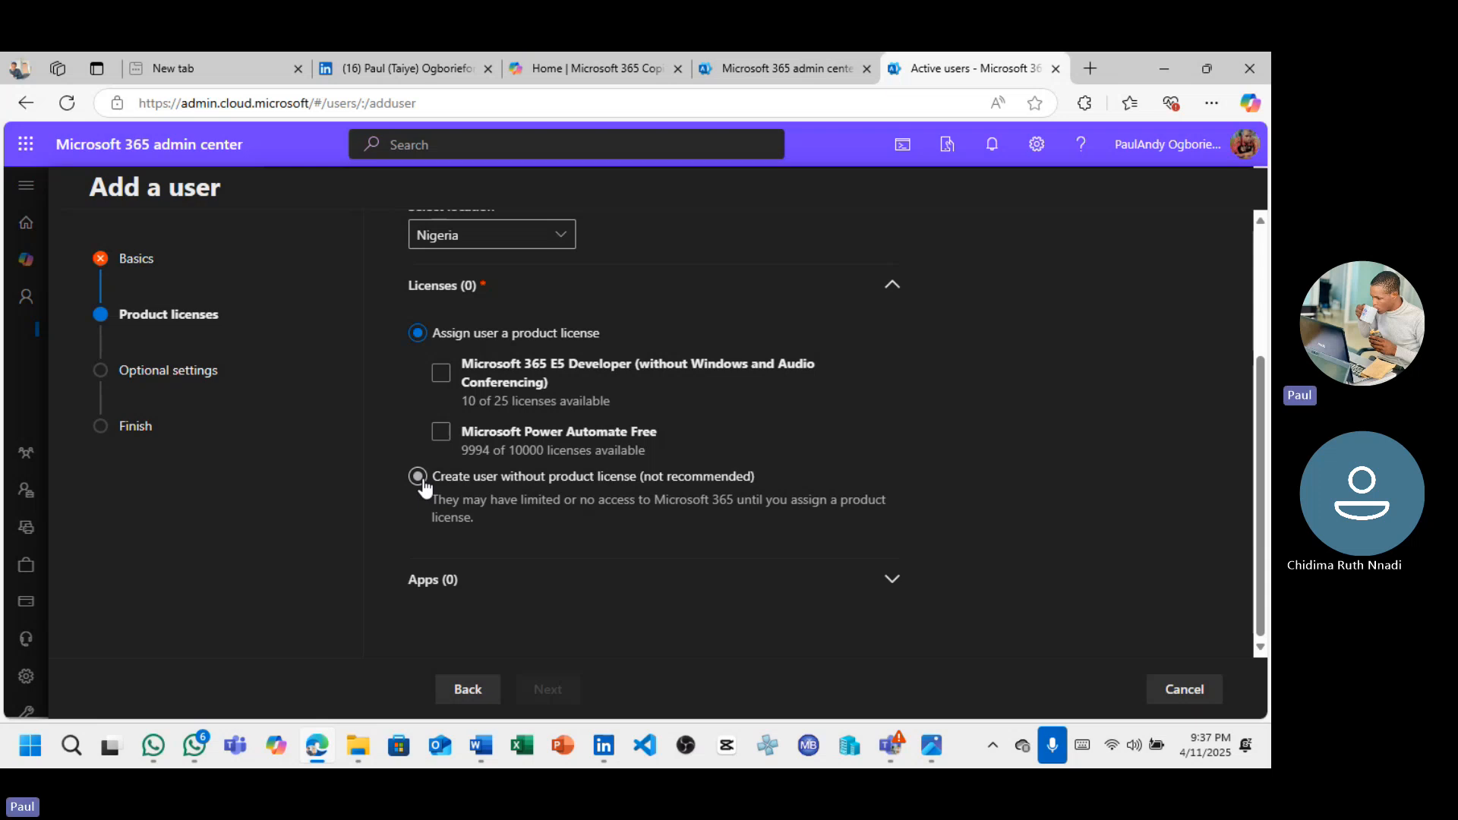
left_click(137, 260)
scroll(490, 480, "down", 3)
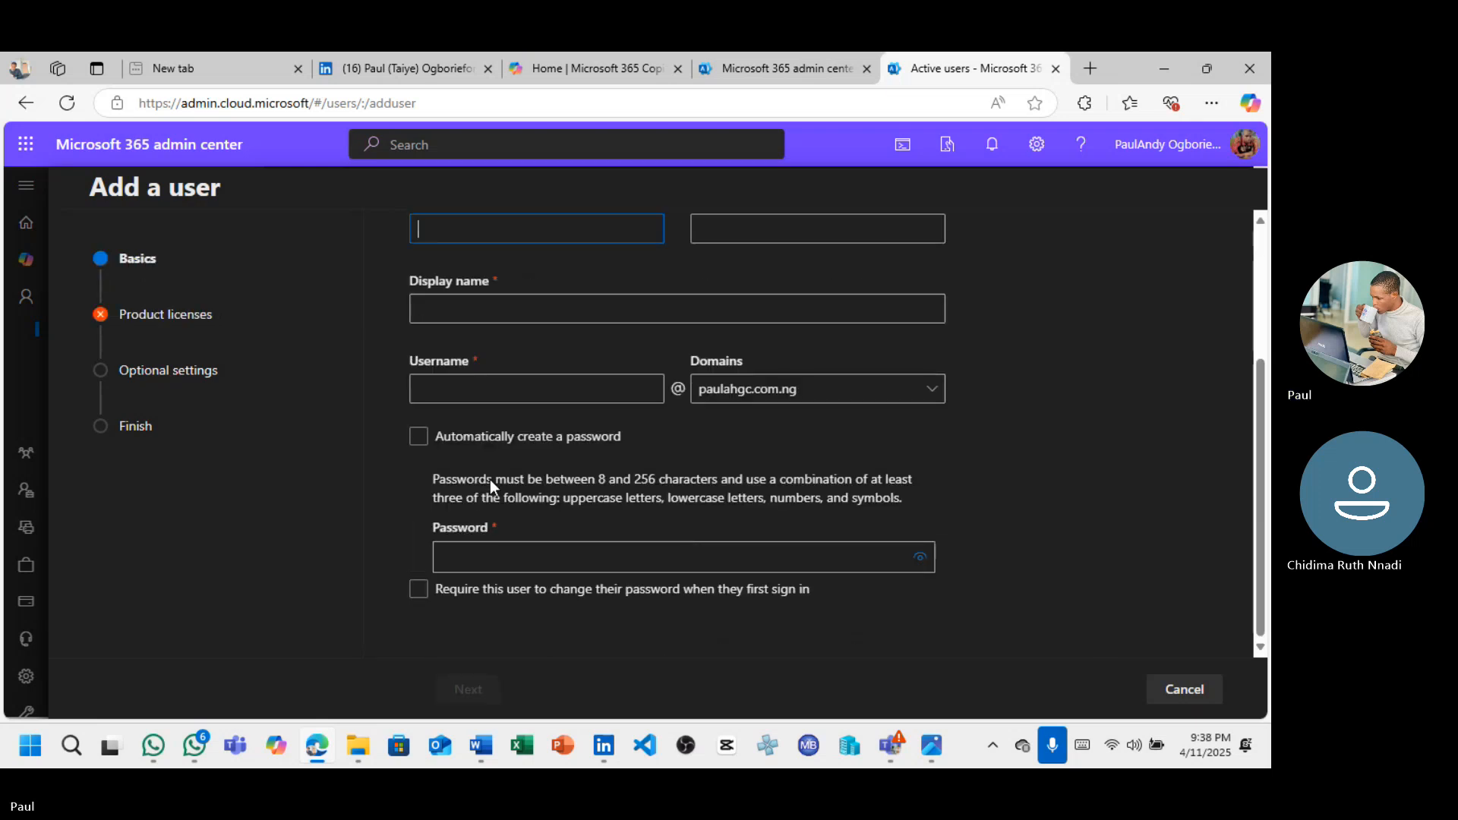
Use an automatically created password and require a password change at first sign-in.
left_click(434, 442)
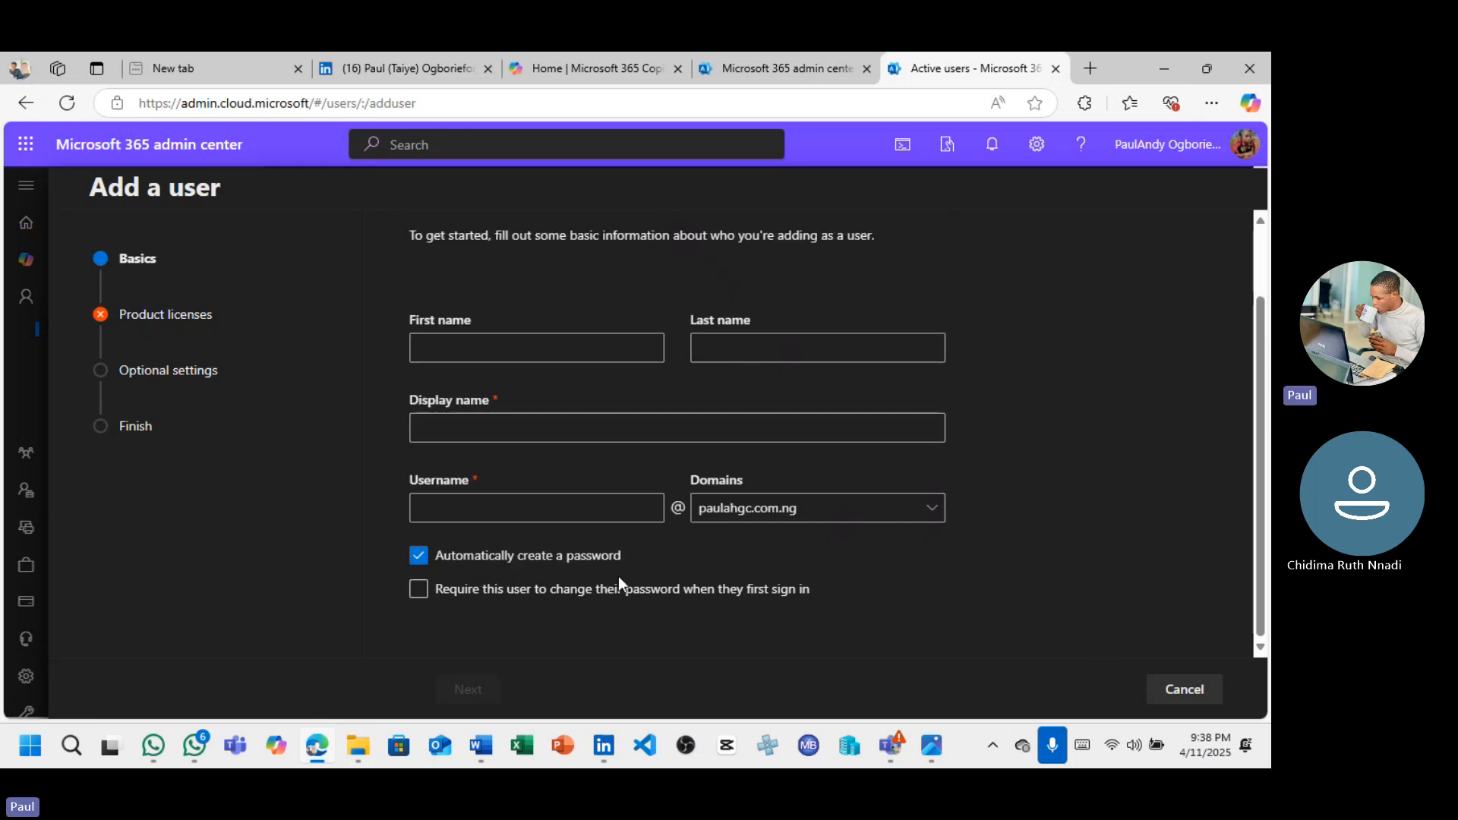
left_click(423, 598)
left_click(420, 560)
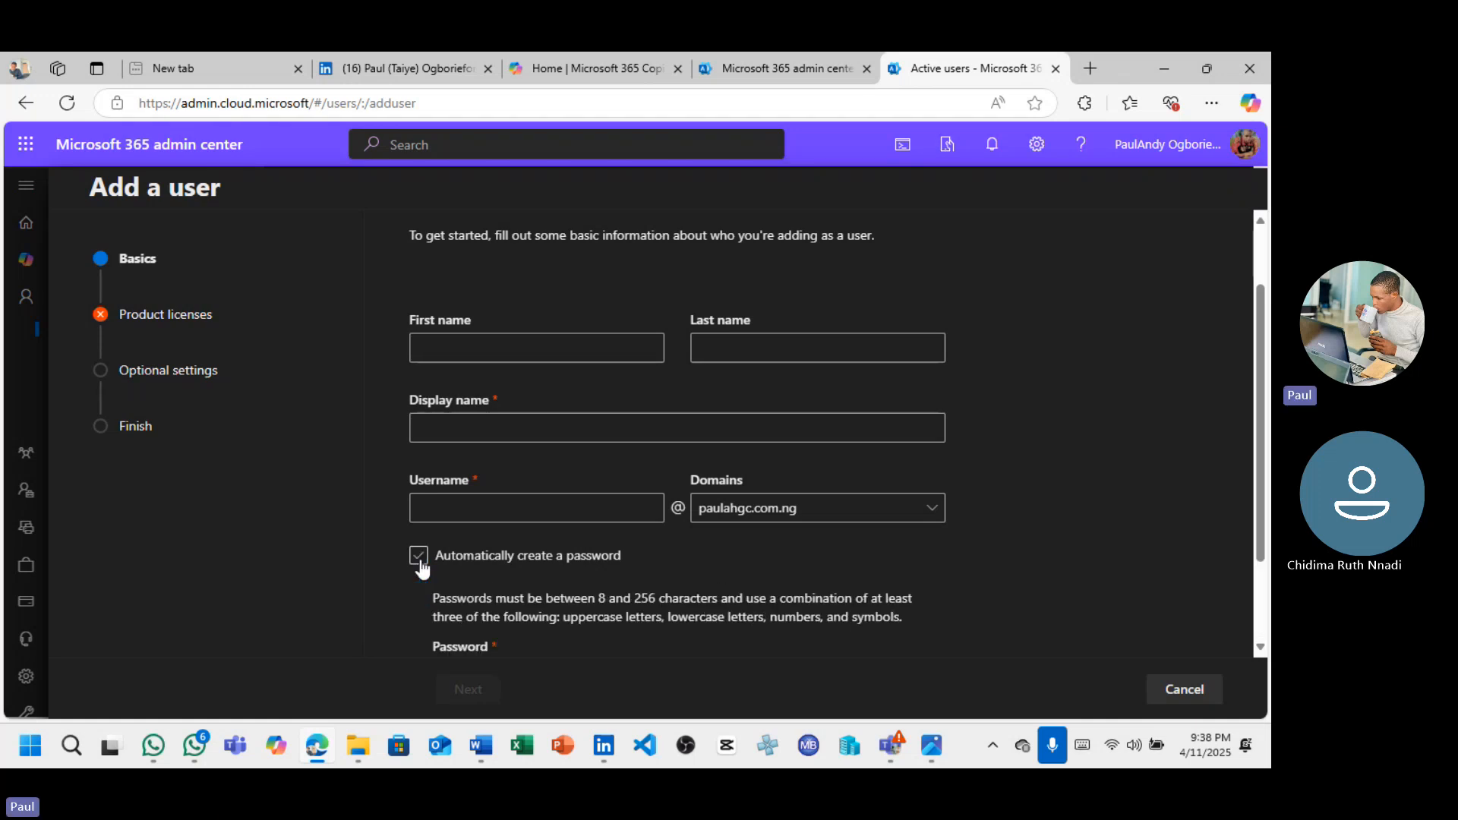
scroll(517, 571, "down", 1)
scroll(516, 579, "down", 1)
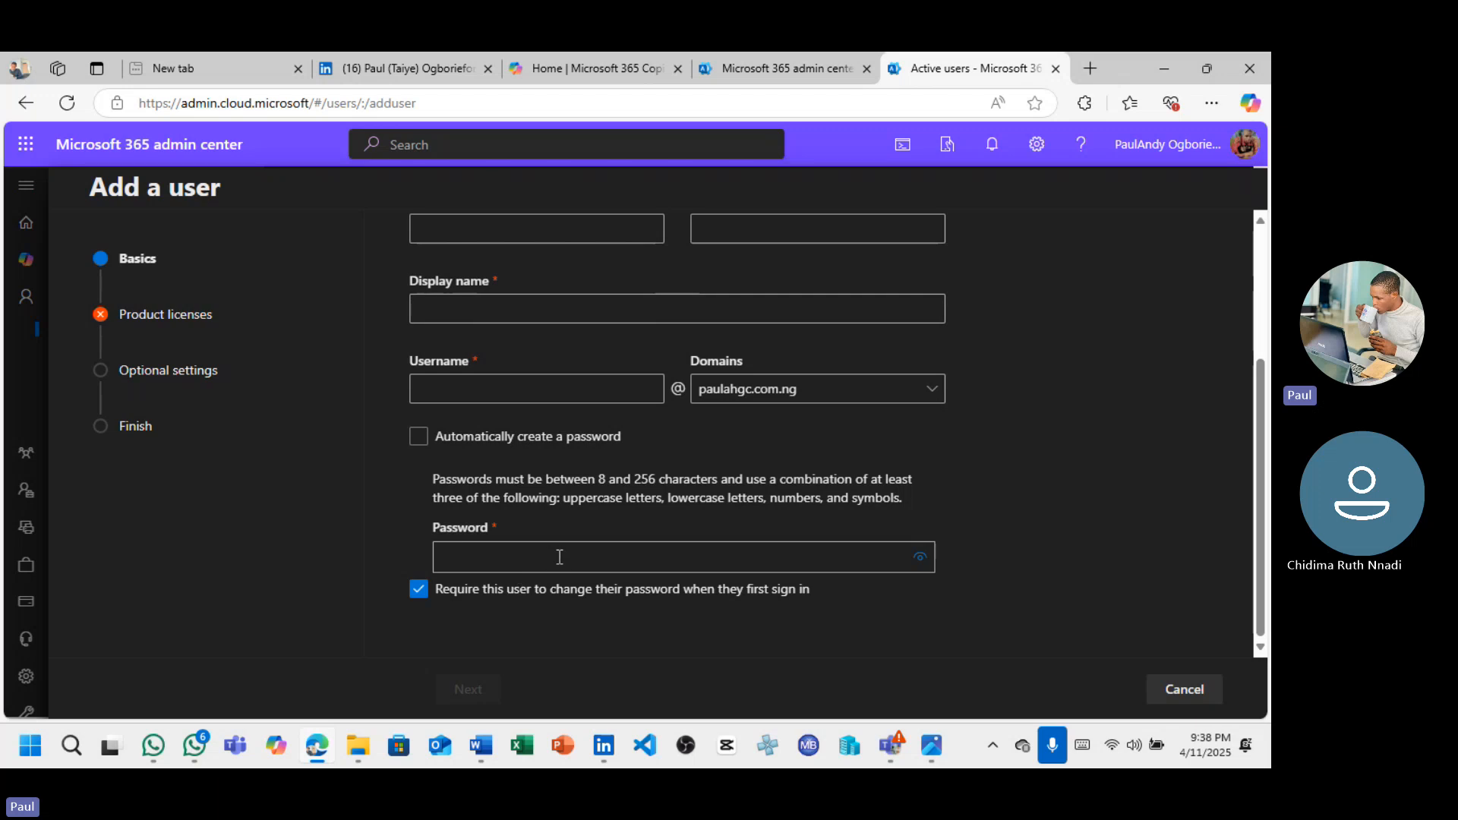
left_click(420, 438)
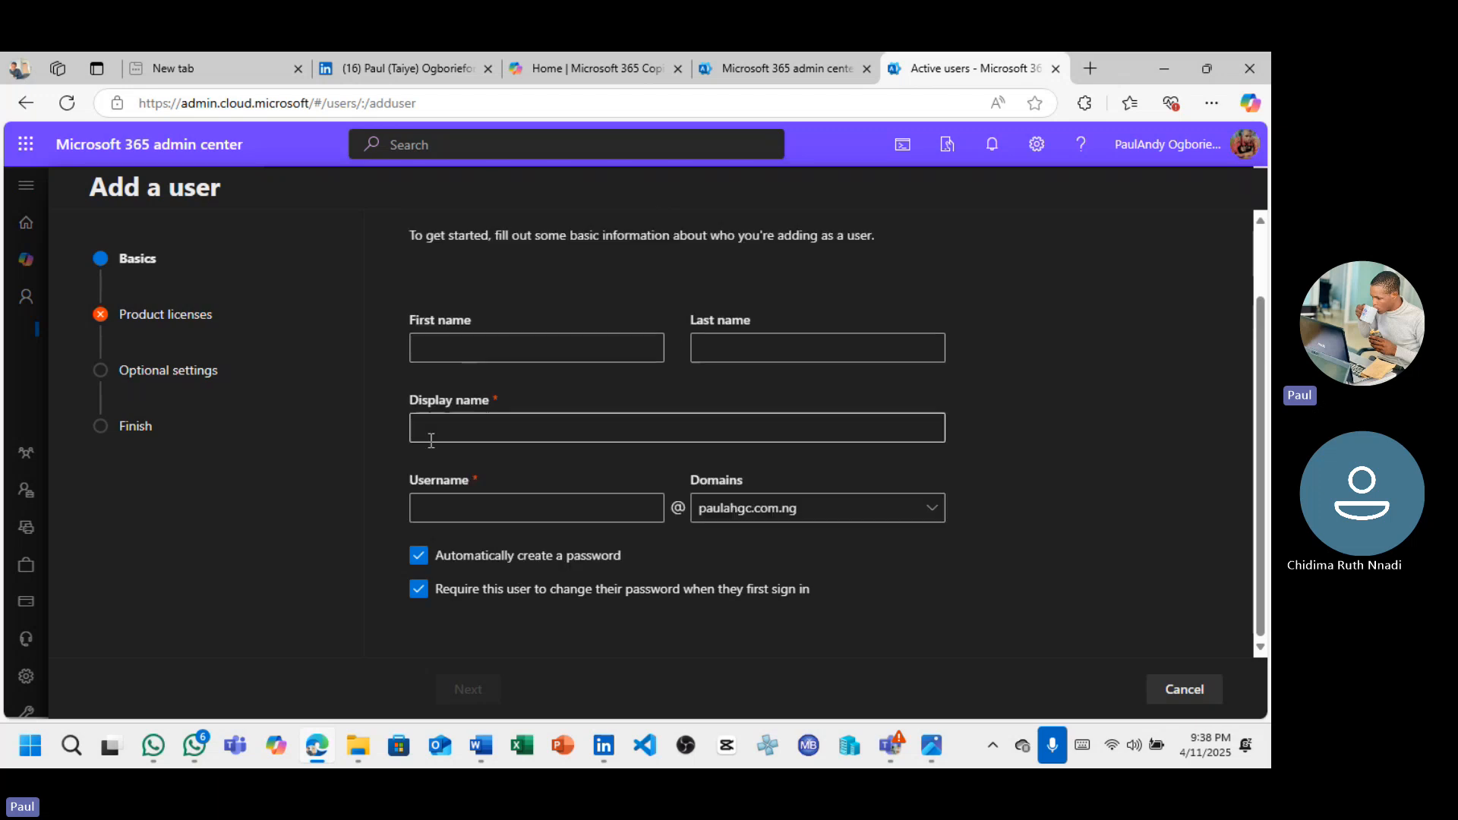
left_click(174, 375)
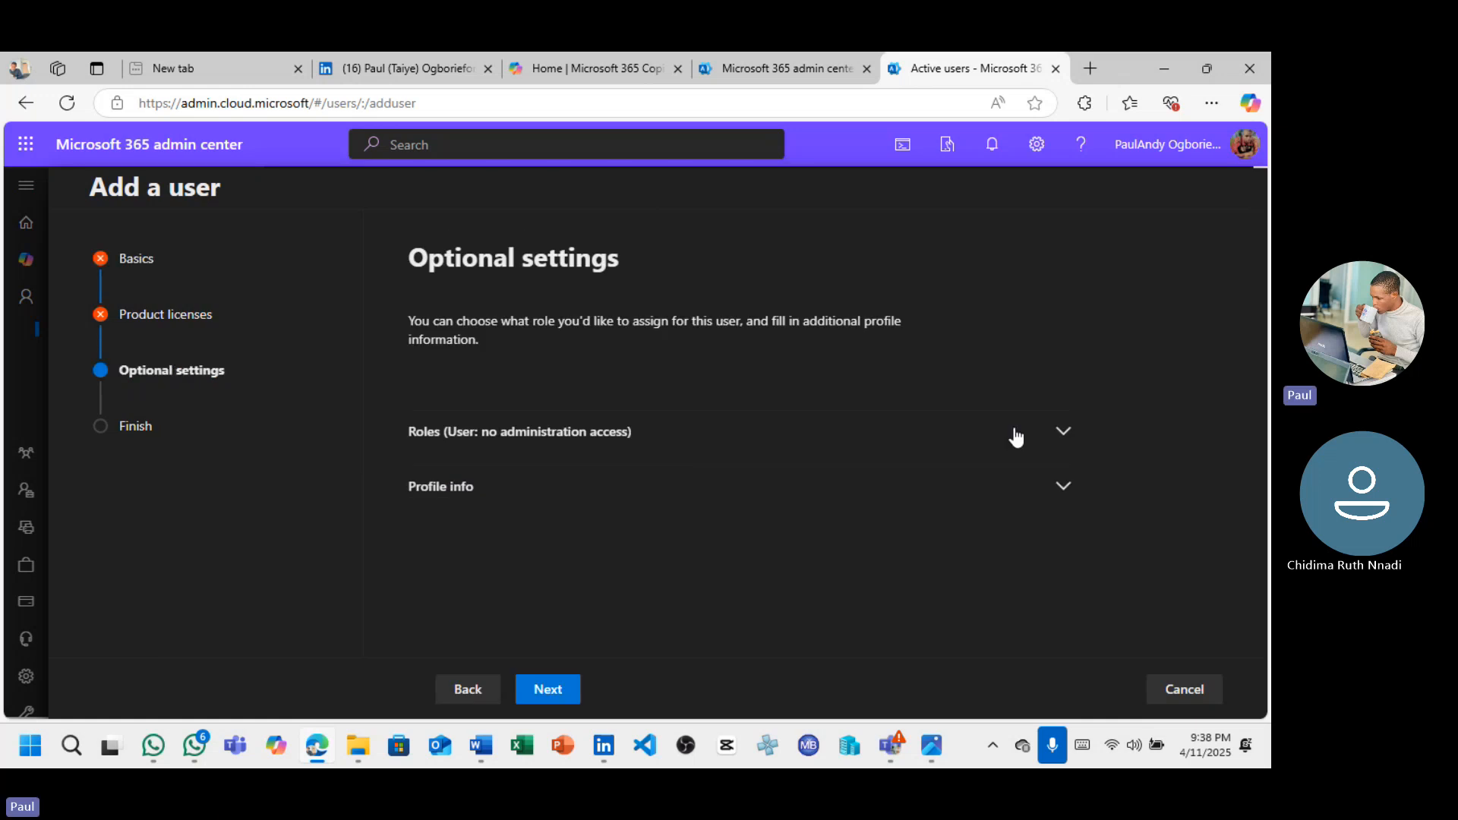
Expand the roles, turn on admin center access and tick the Teams Administrator role.
left_click(1063, 432)
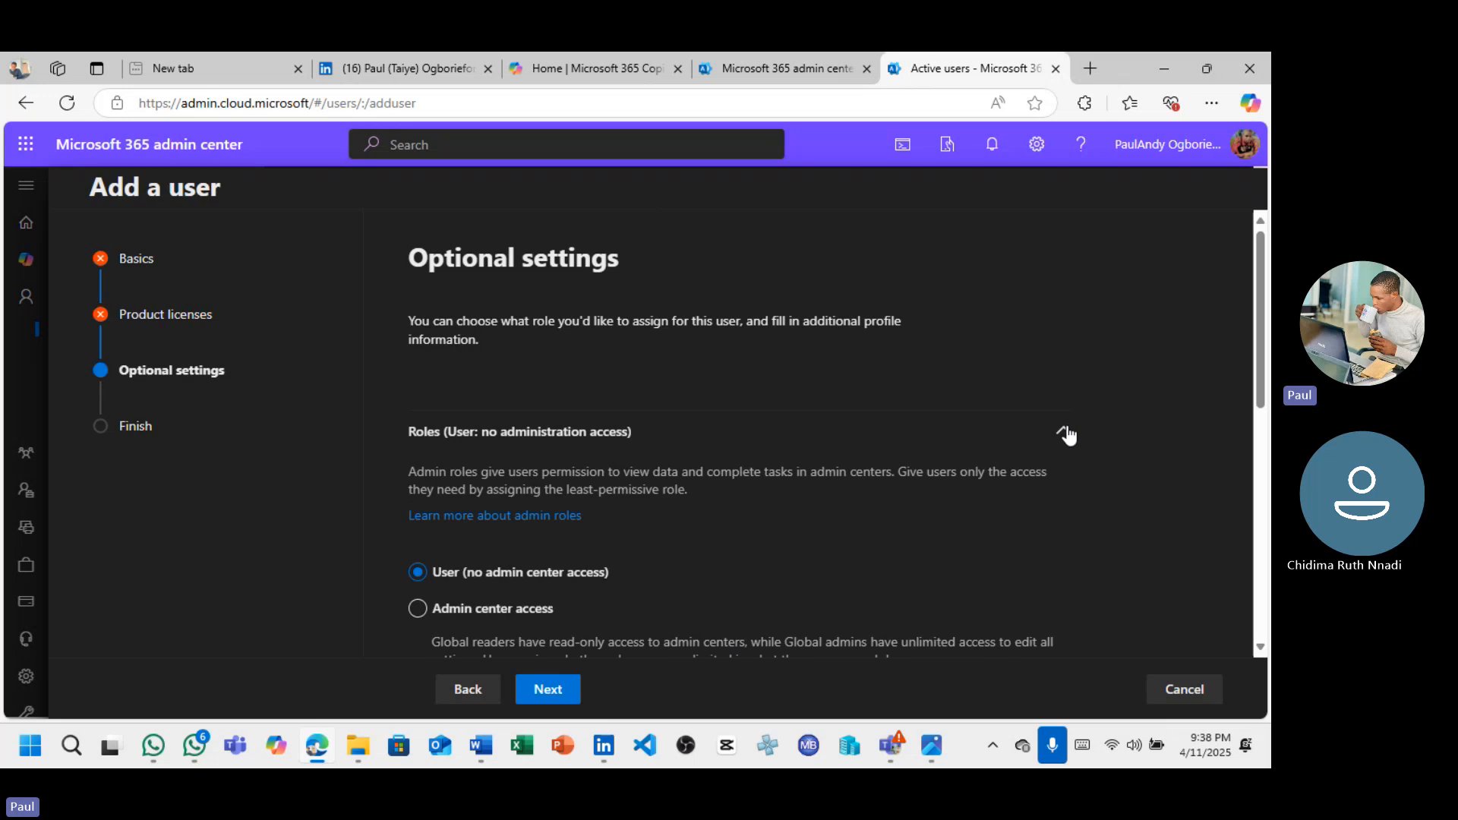
scroll(759, 541, "down", 4)
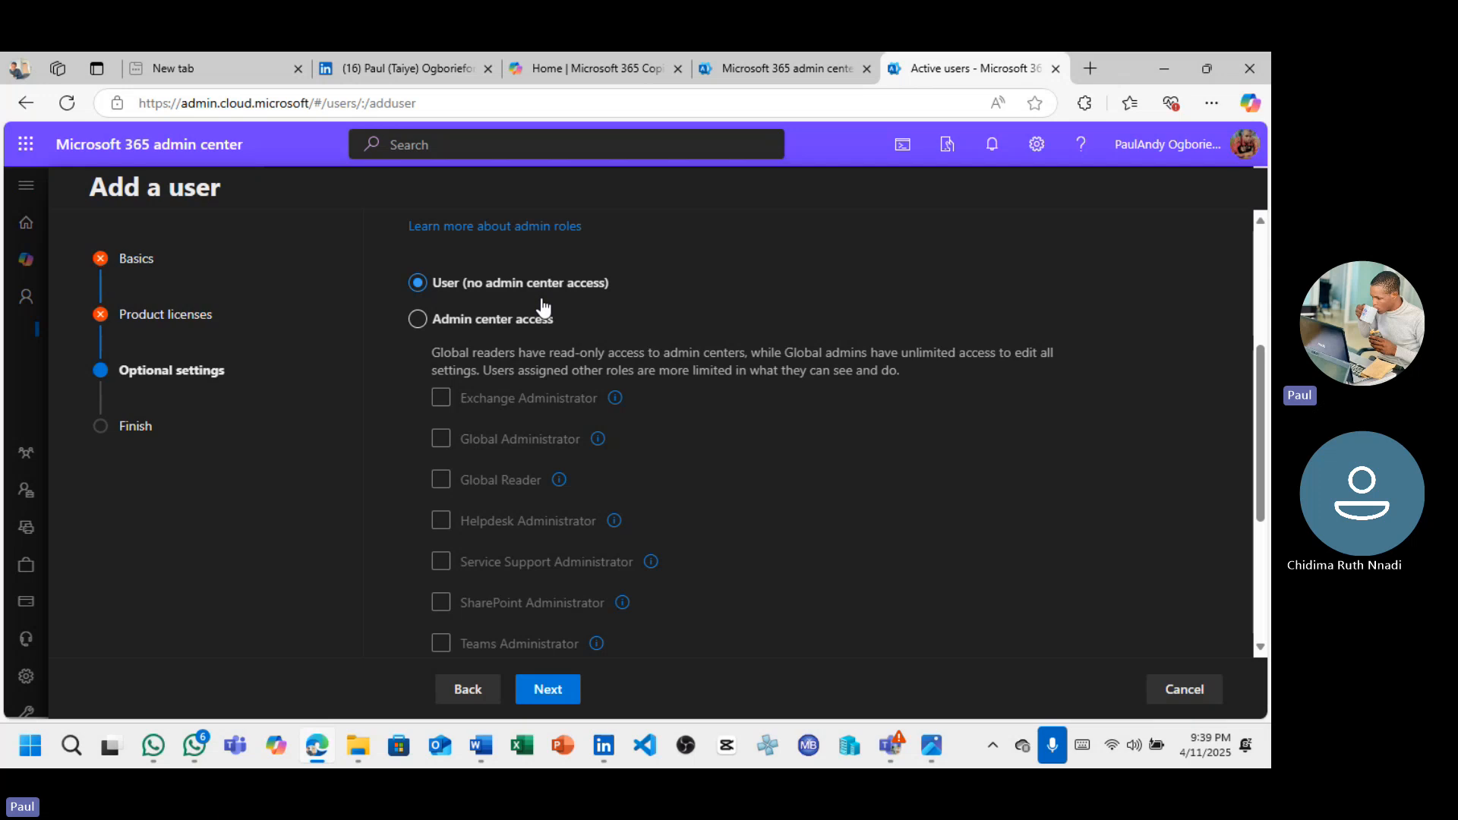
left_click(501, 319)
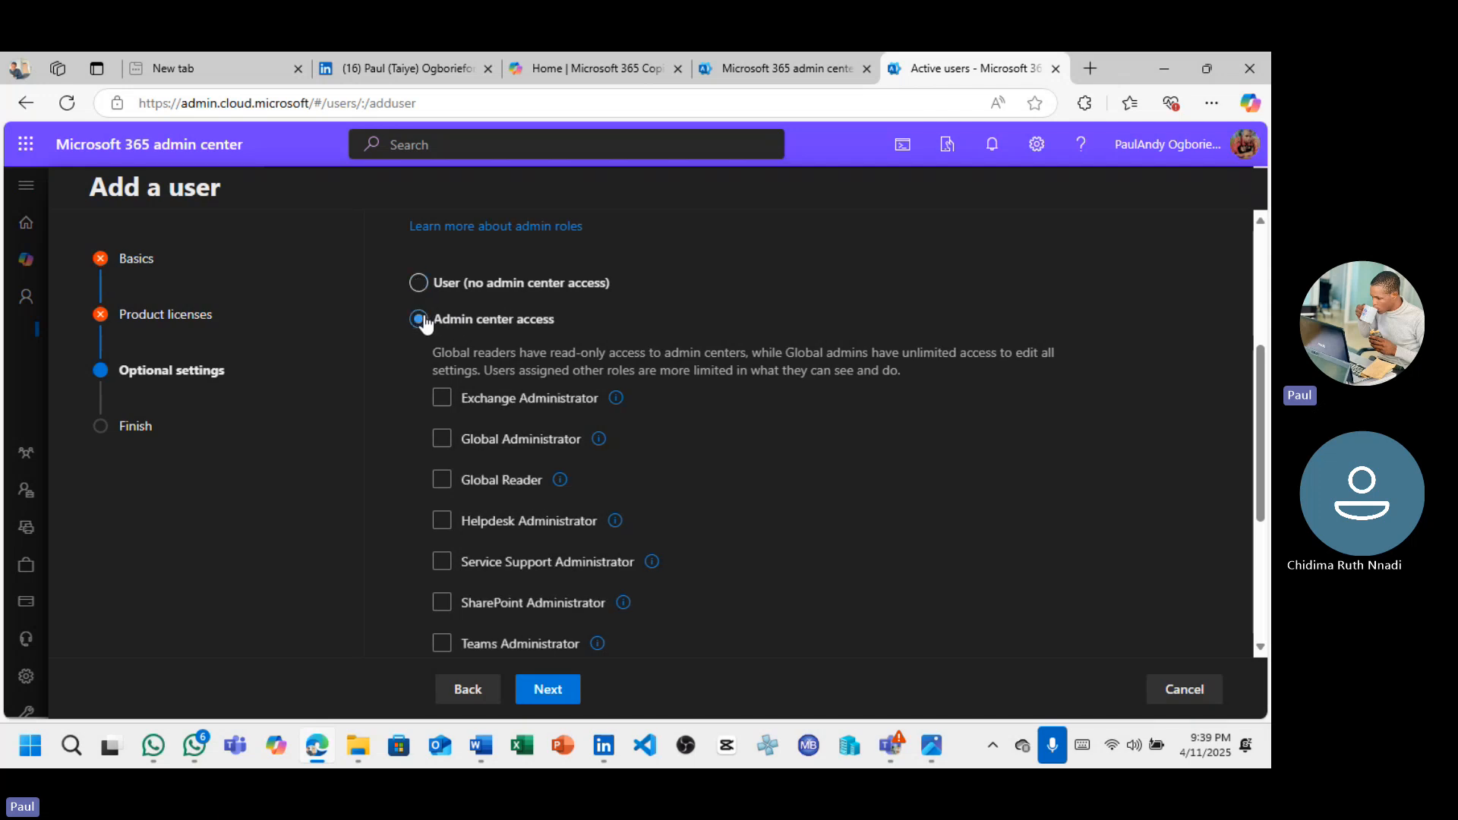
left_click(494, 439)
scroll(537, 602, "down", 4)
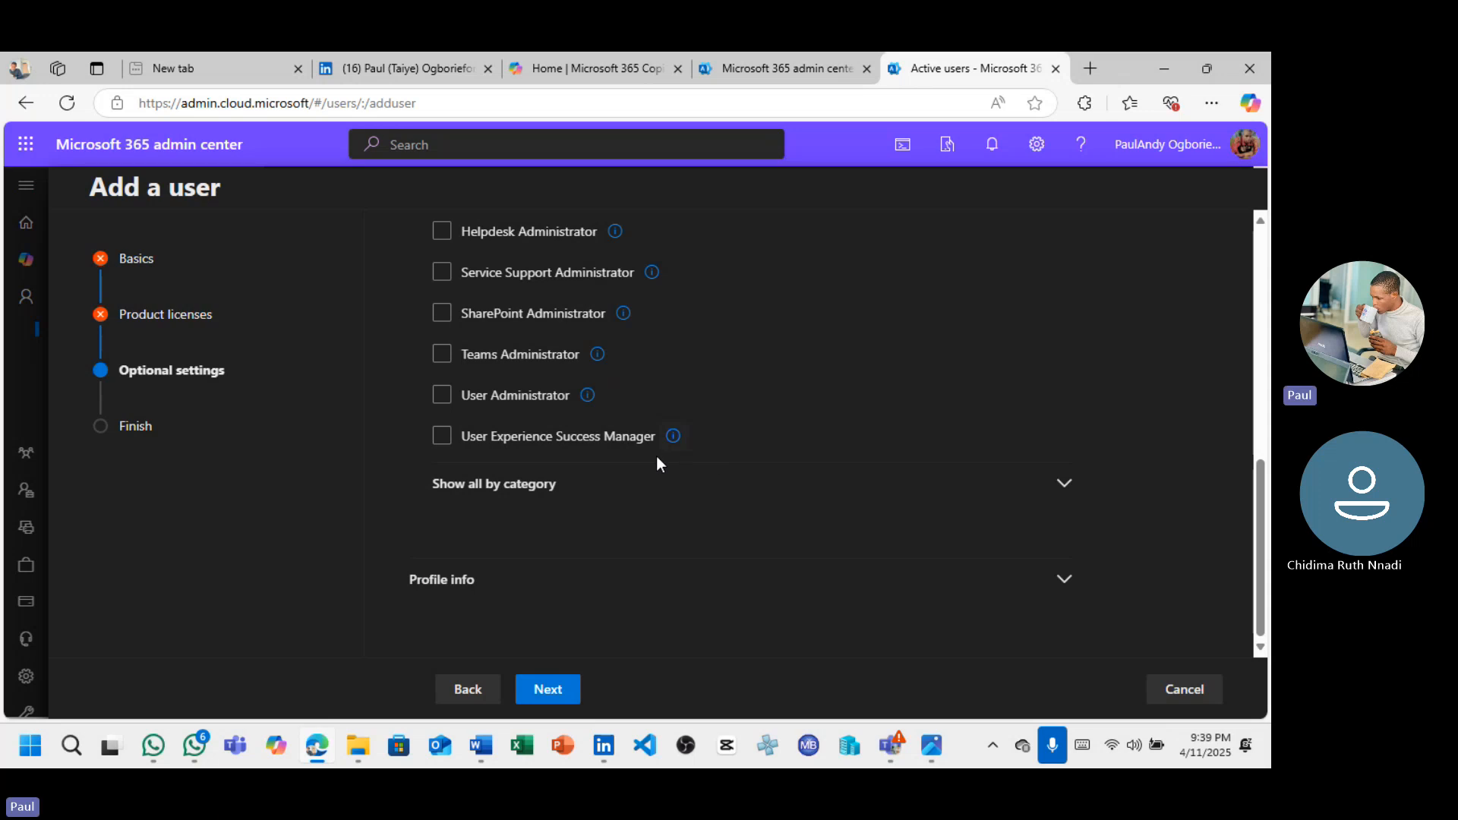
left_click(1063, 484)
scroll(718, 549, "down", 3)
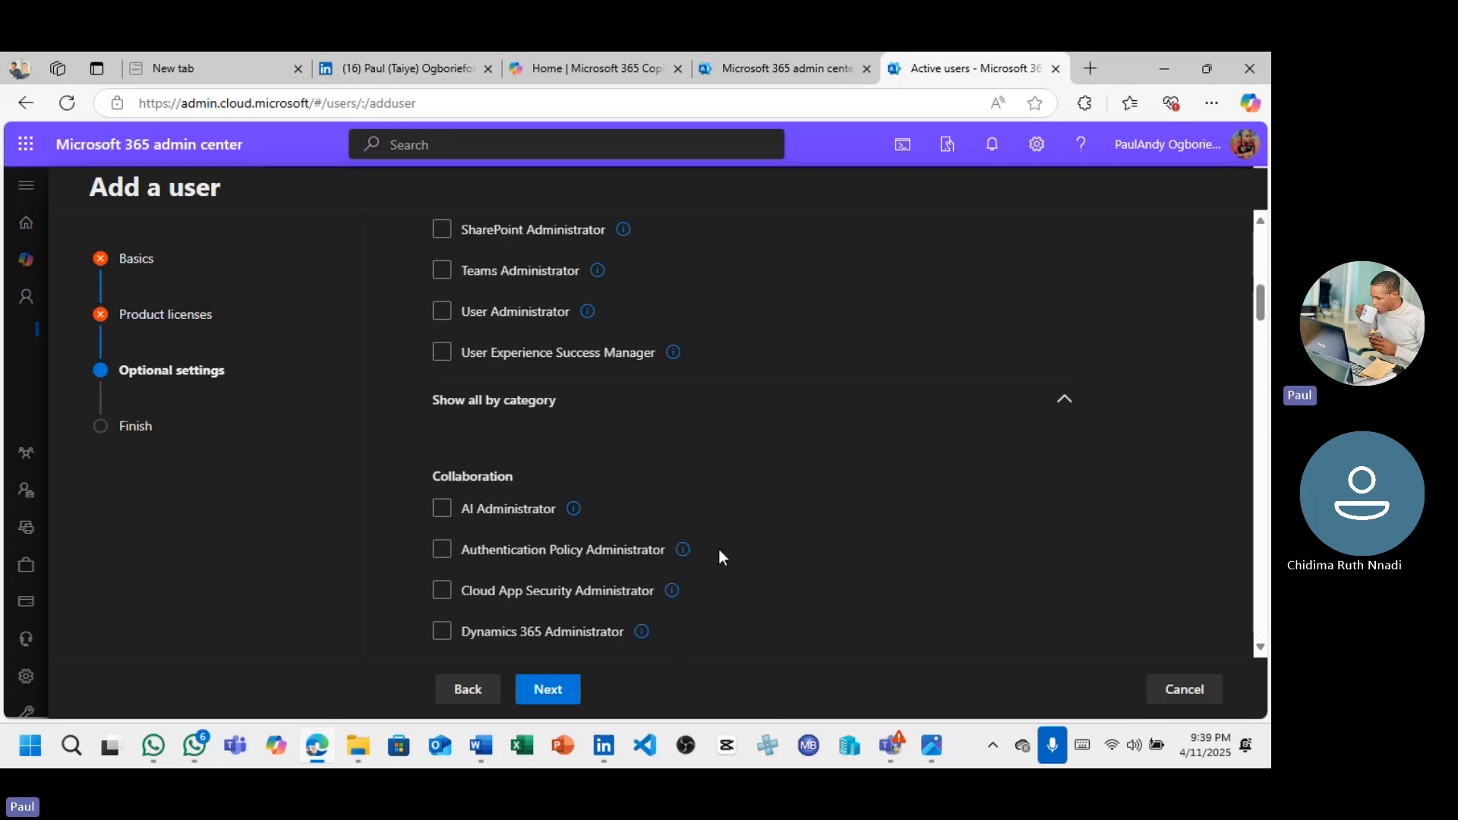
scroll(719, 558, "down", 5)
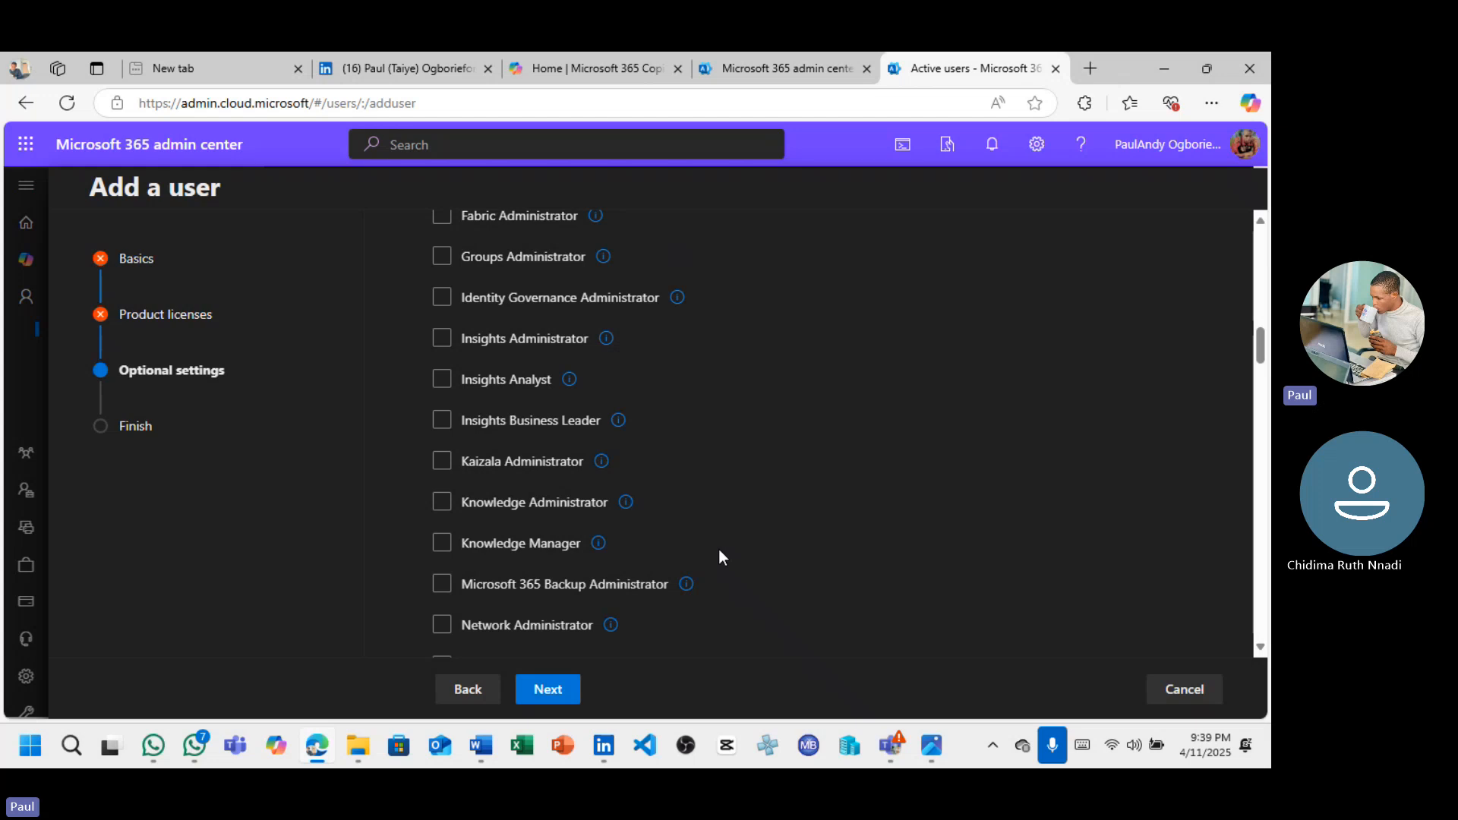
scroll(719, 549, "down", 9)
left_click(442, 462)
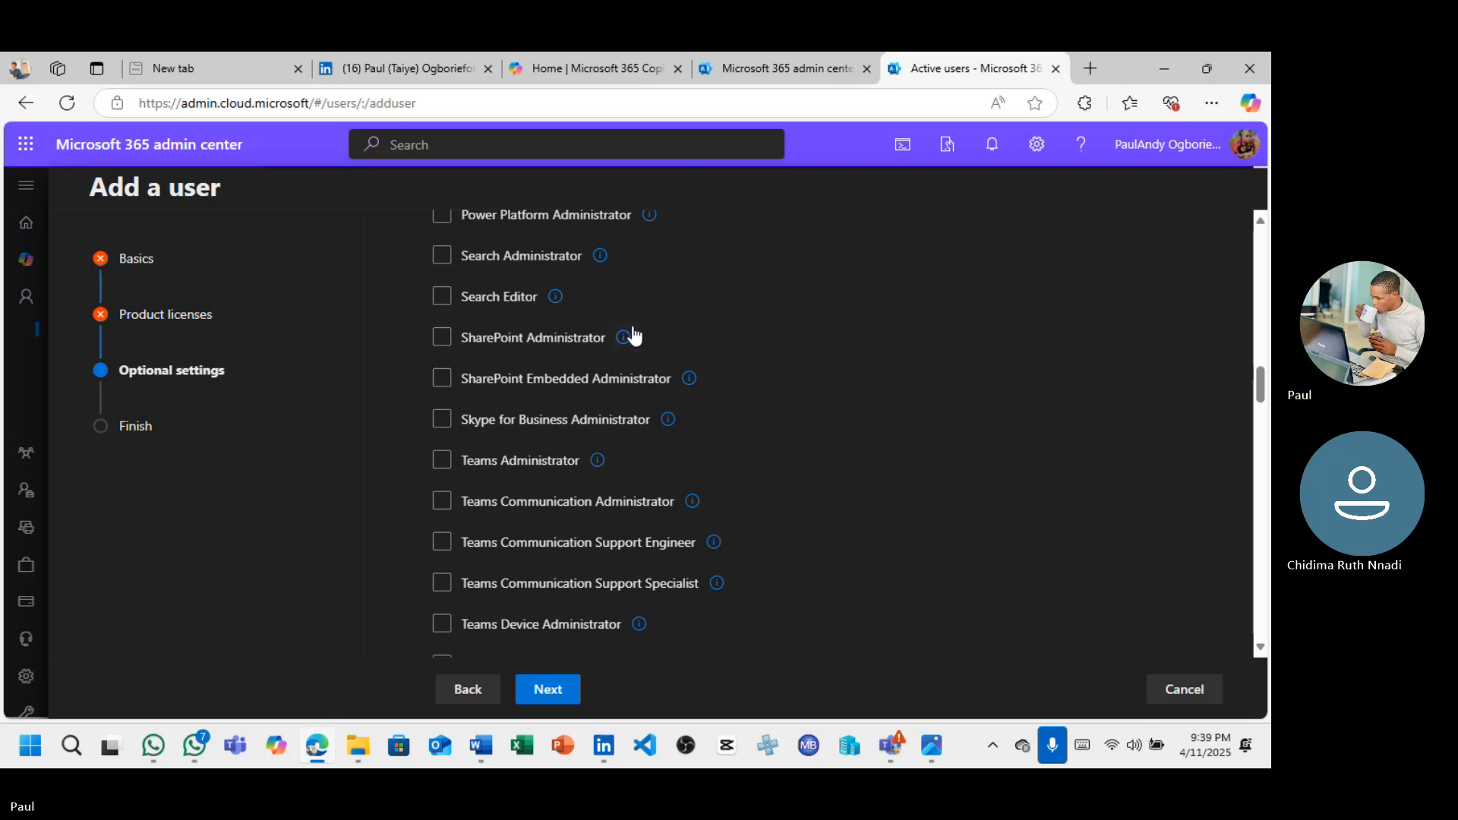
Change the role back to User with no admin center access.
mouse_move(624, 340)
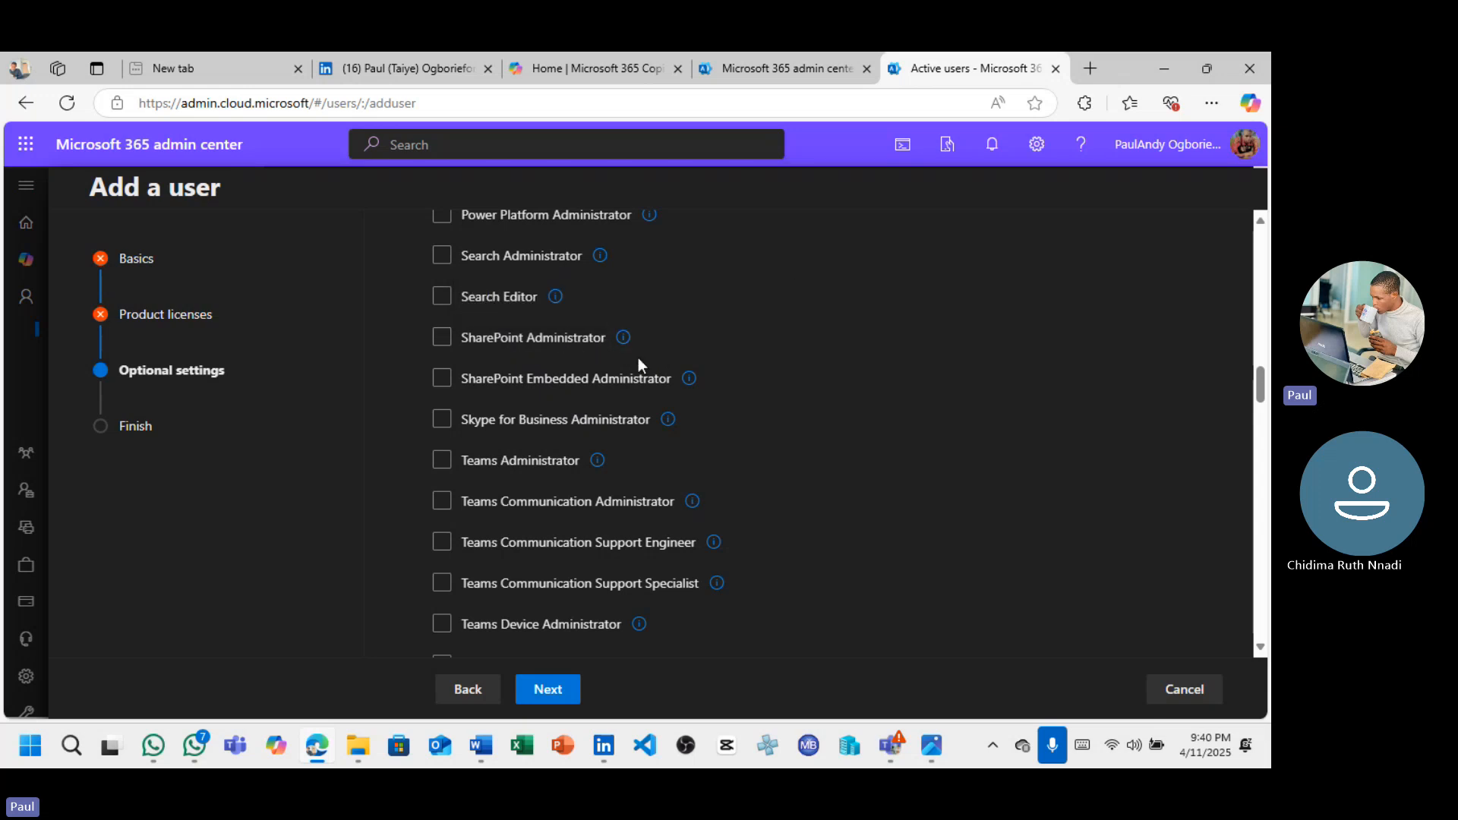
scroll(623, 409, "up", 15)
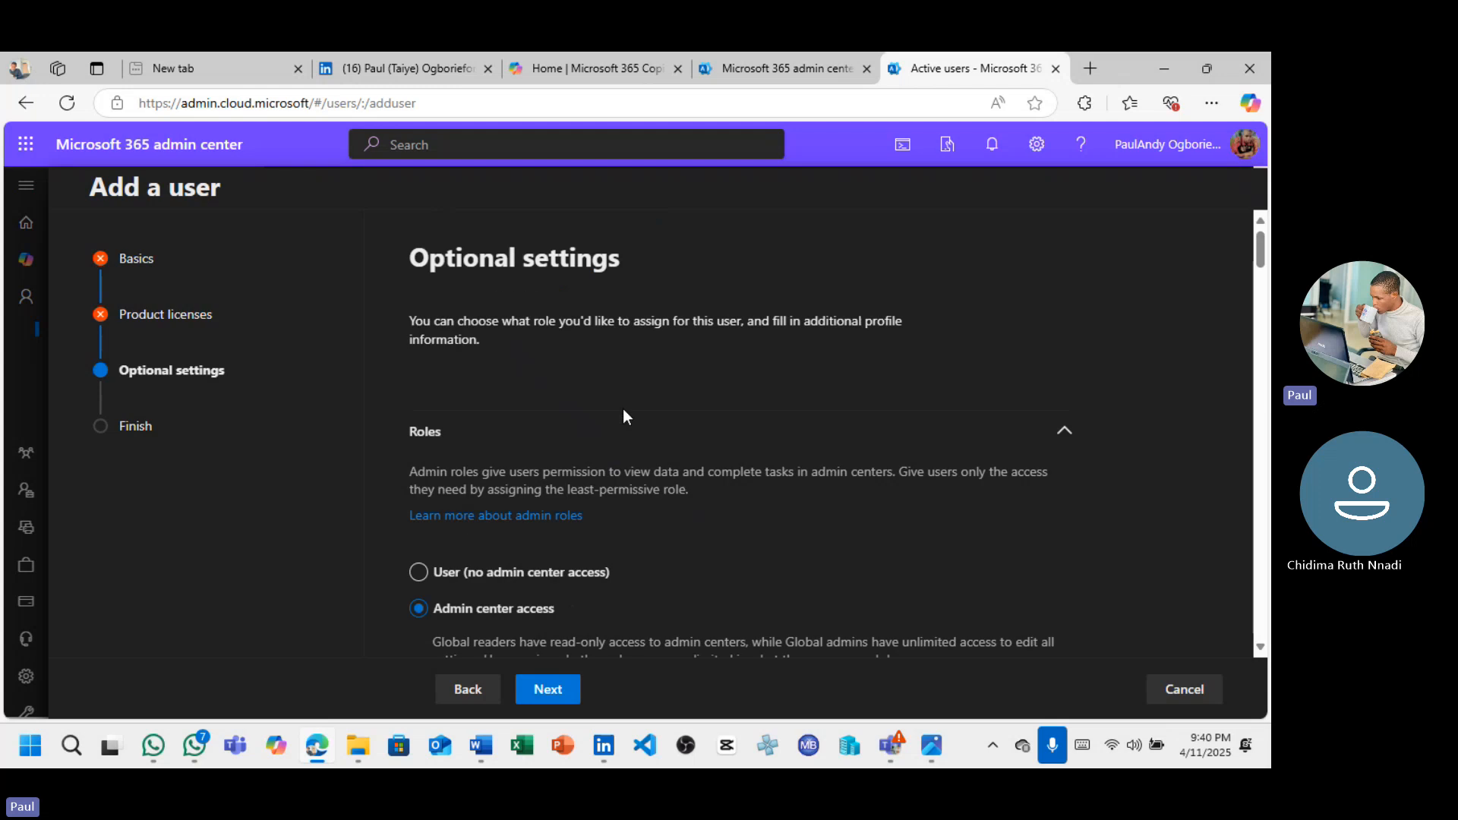
scroll(623, 409, "down", 3)
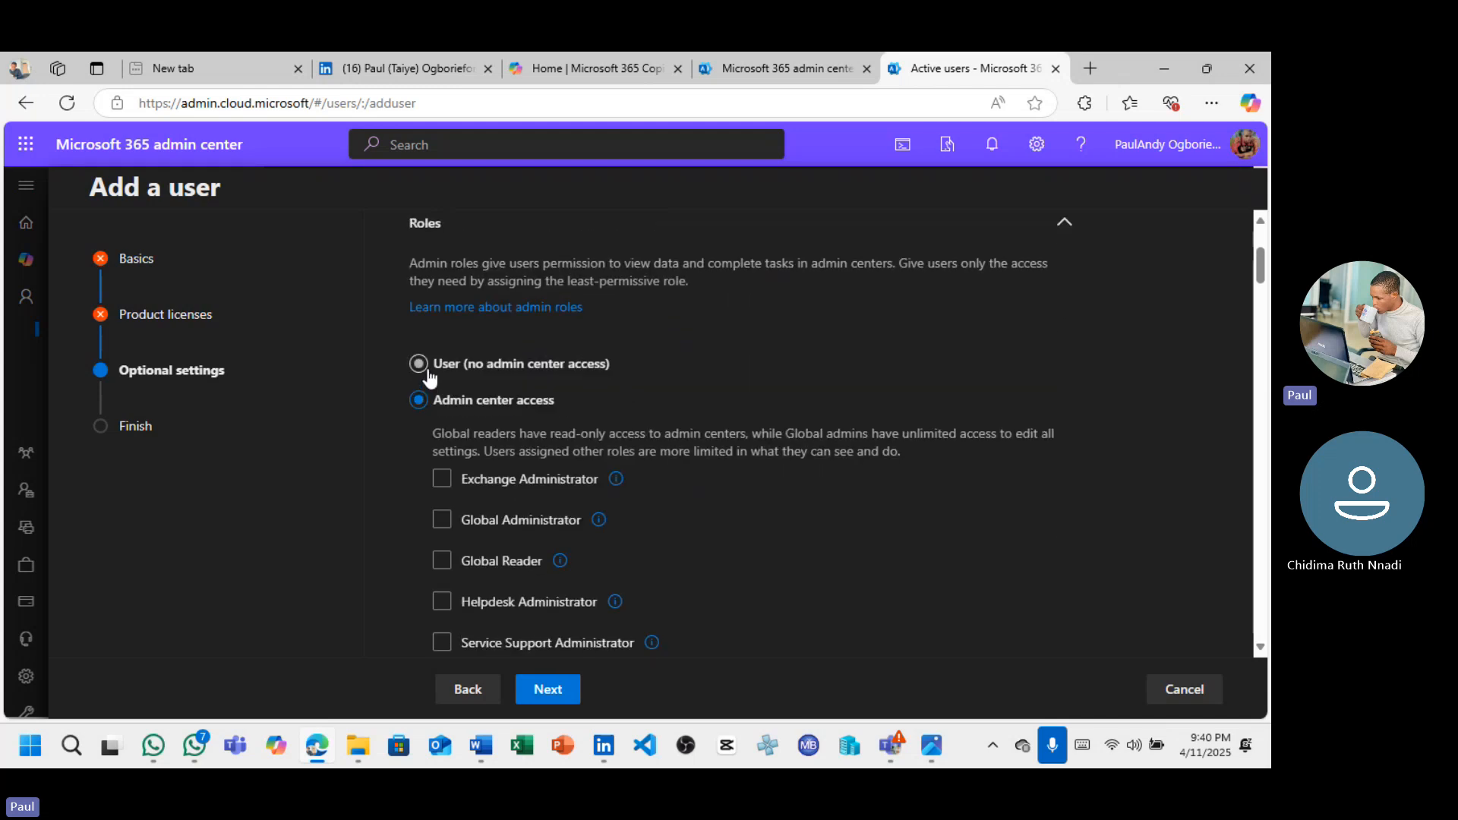
left_click(426, 371)
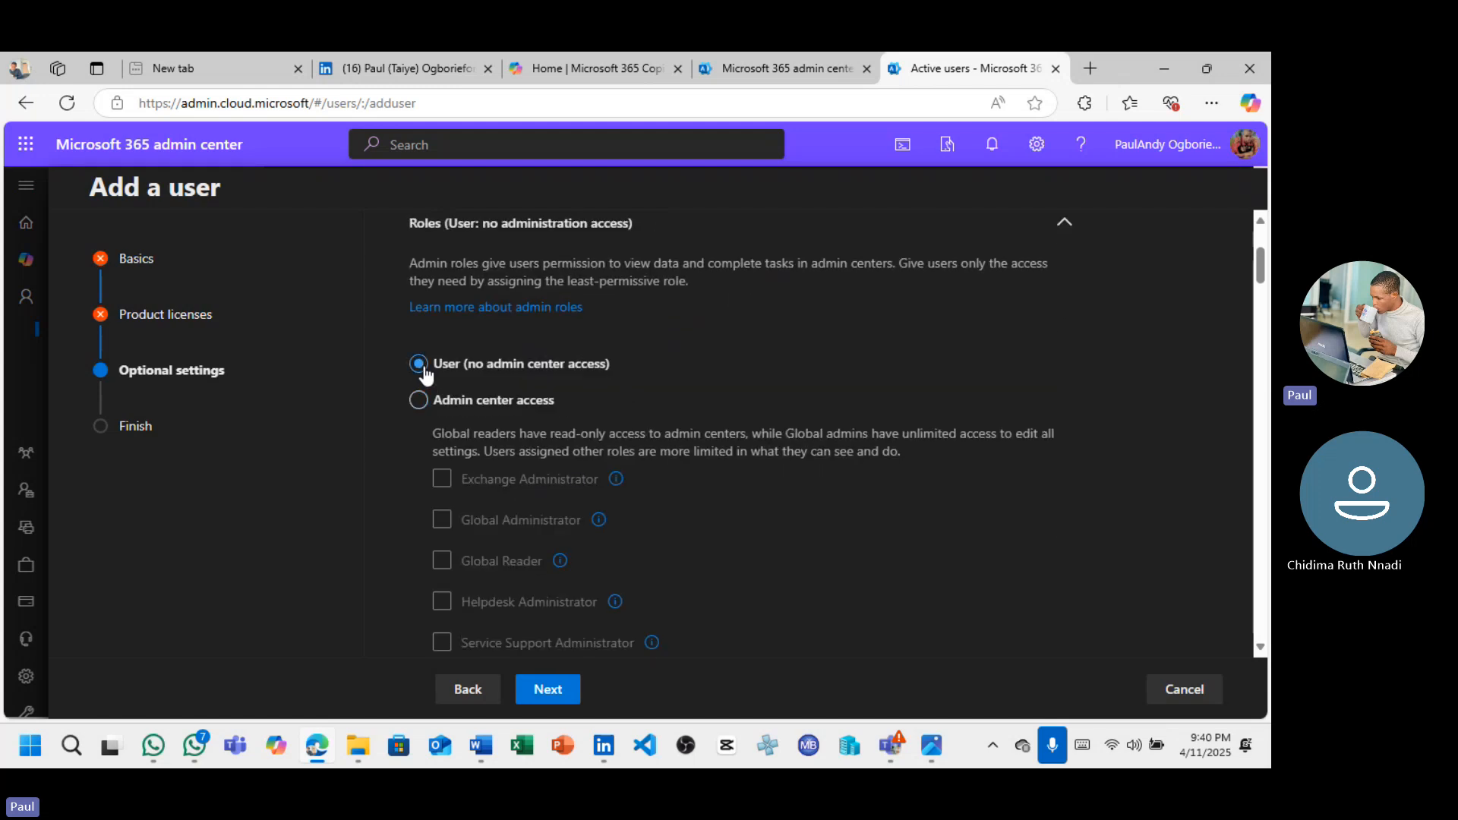
Jump to Review and finish and scroll through the summary of missing details.
left_click(126, 430)
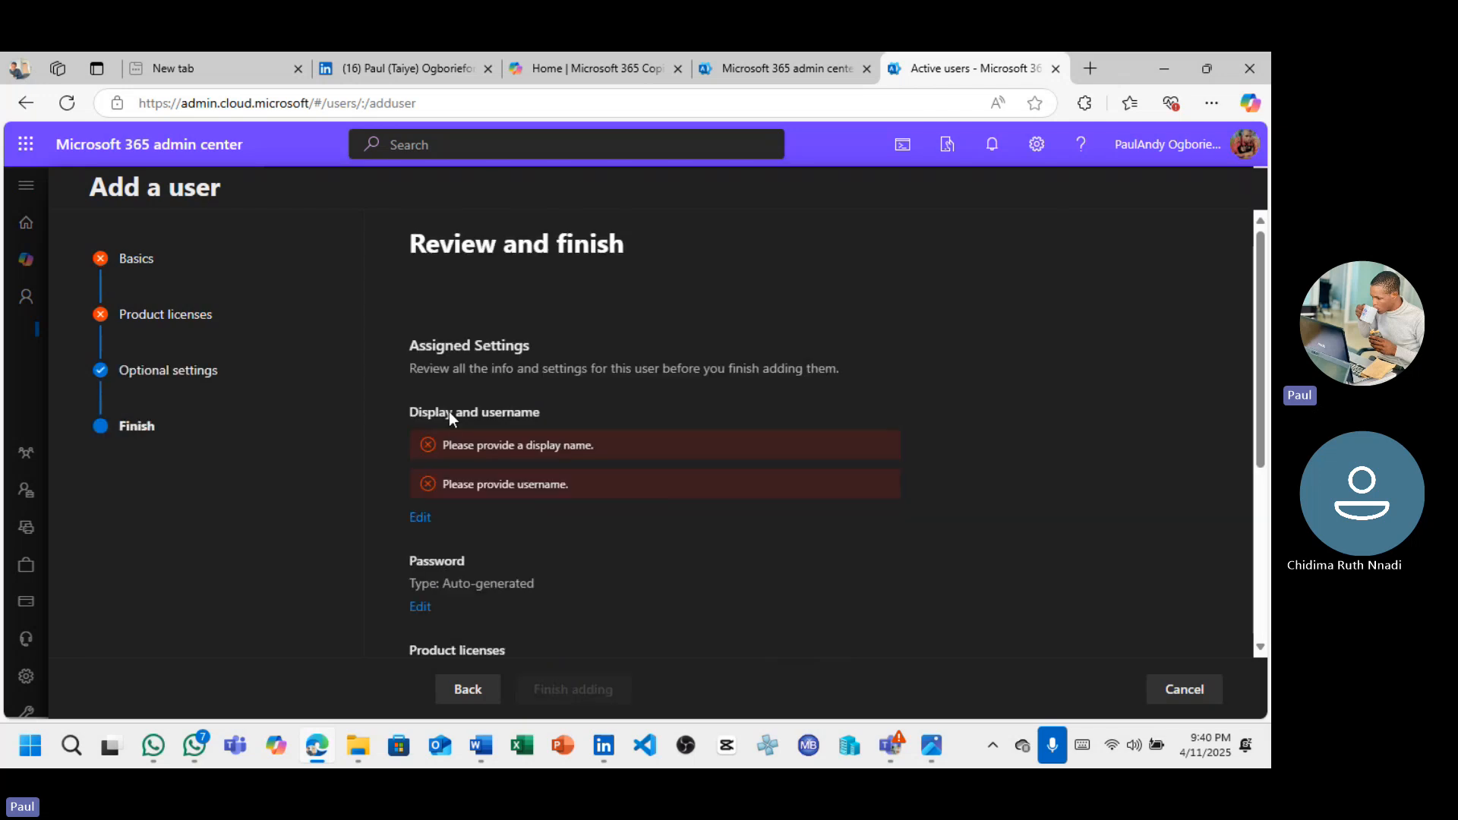
scroll(494, 453, "down", 5)
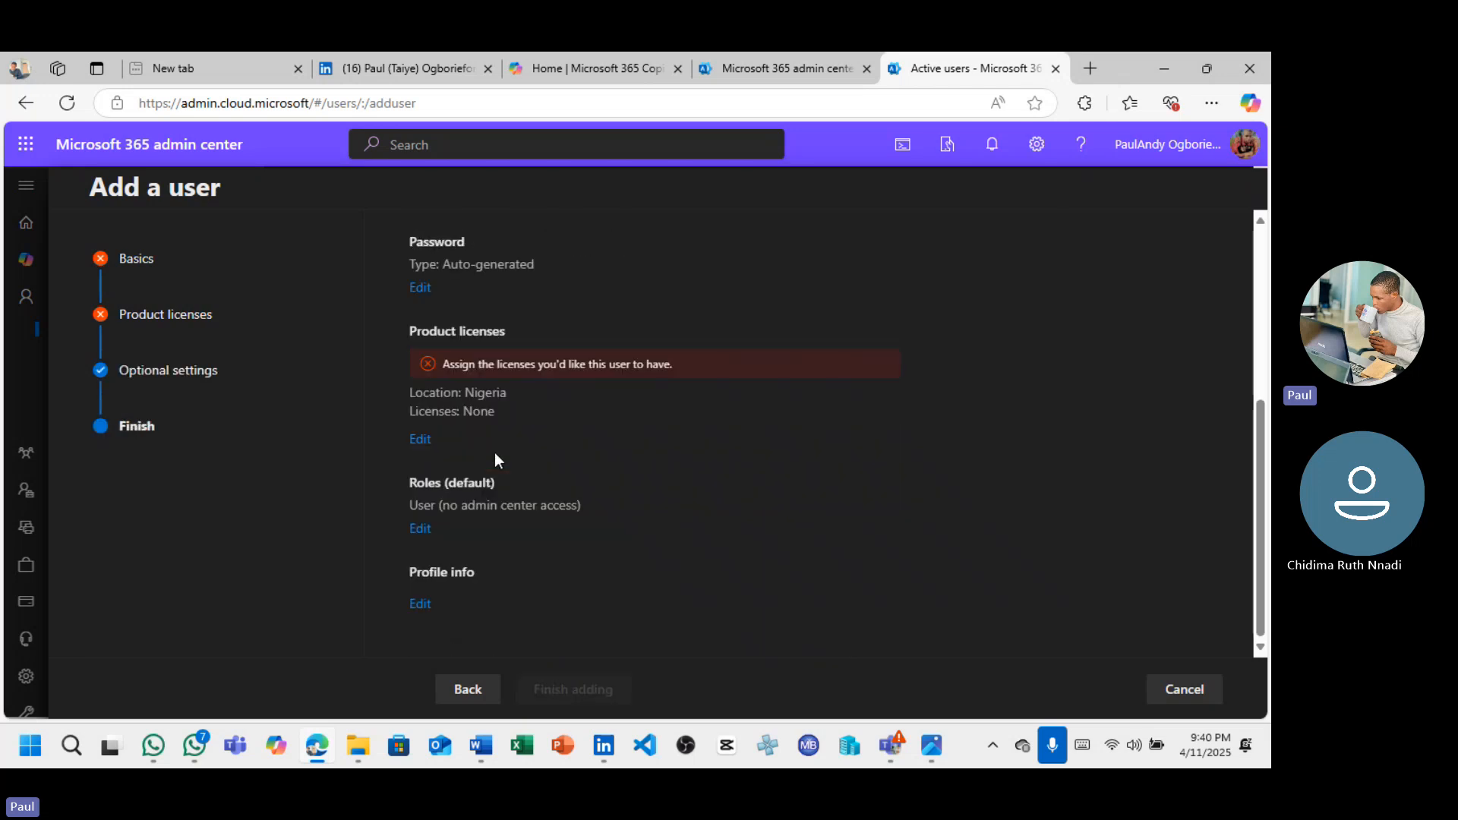
scroll(495, 453, "up", 5)
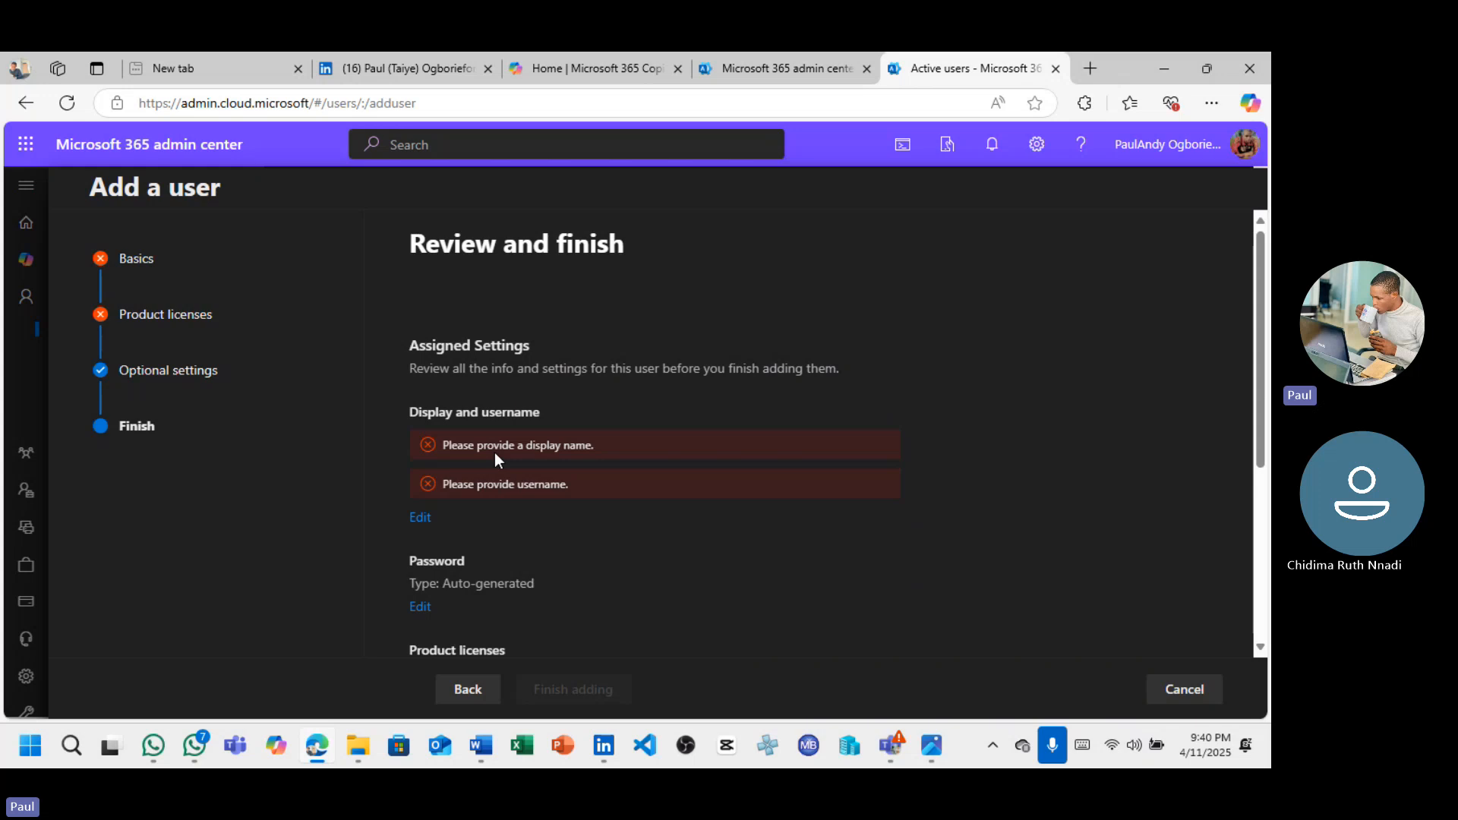
scroll(494, 453, "down", 4)
scroll(494, 453, "up", 4)
scroll(473, 530, "down", 3)
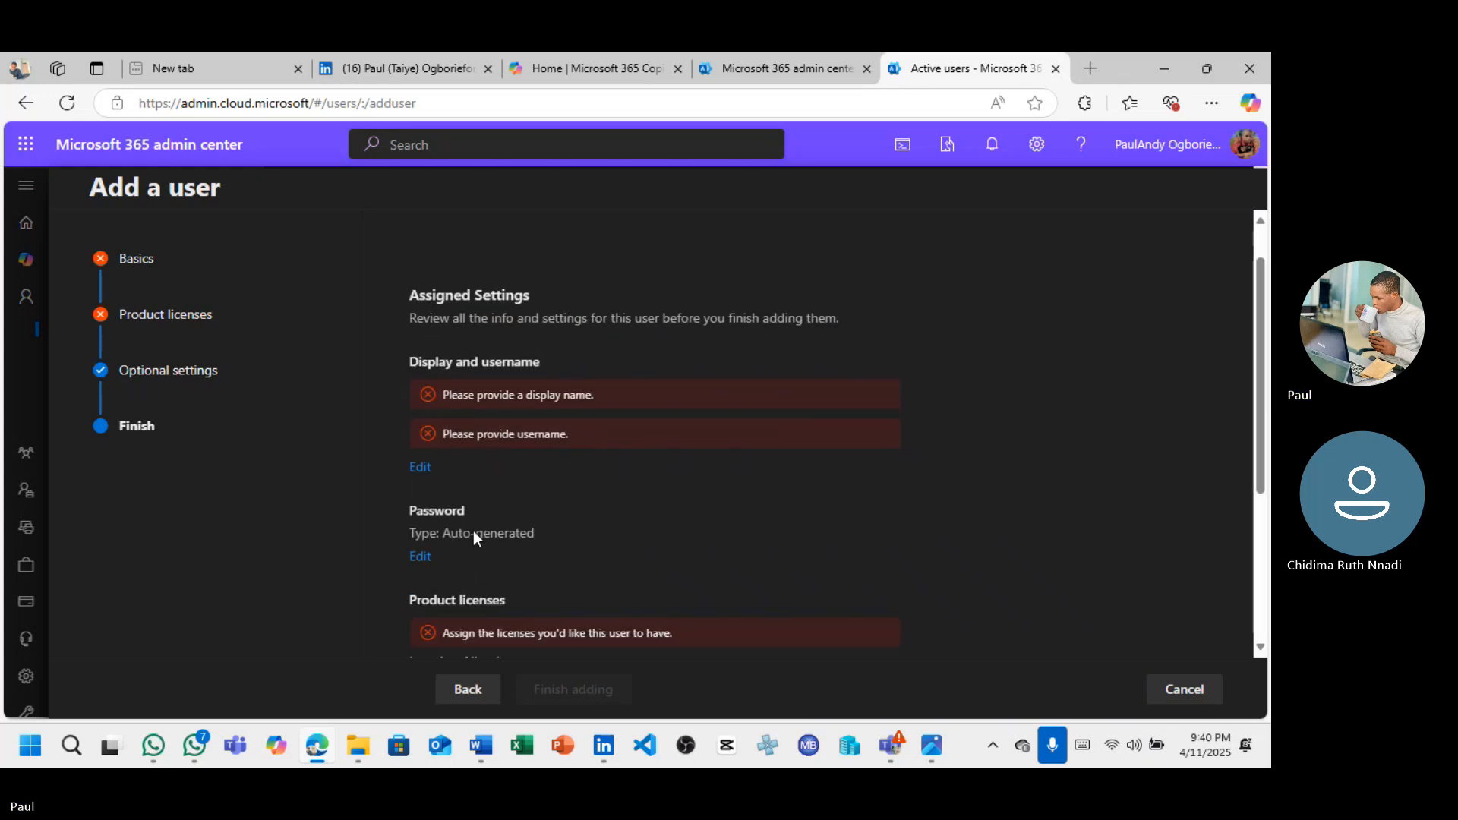
Return to Optional settings, scroll the role list, and collapse the by-category view.
left_click(170, 380)
scroll(515, 489, "down", 6)
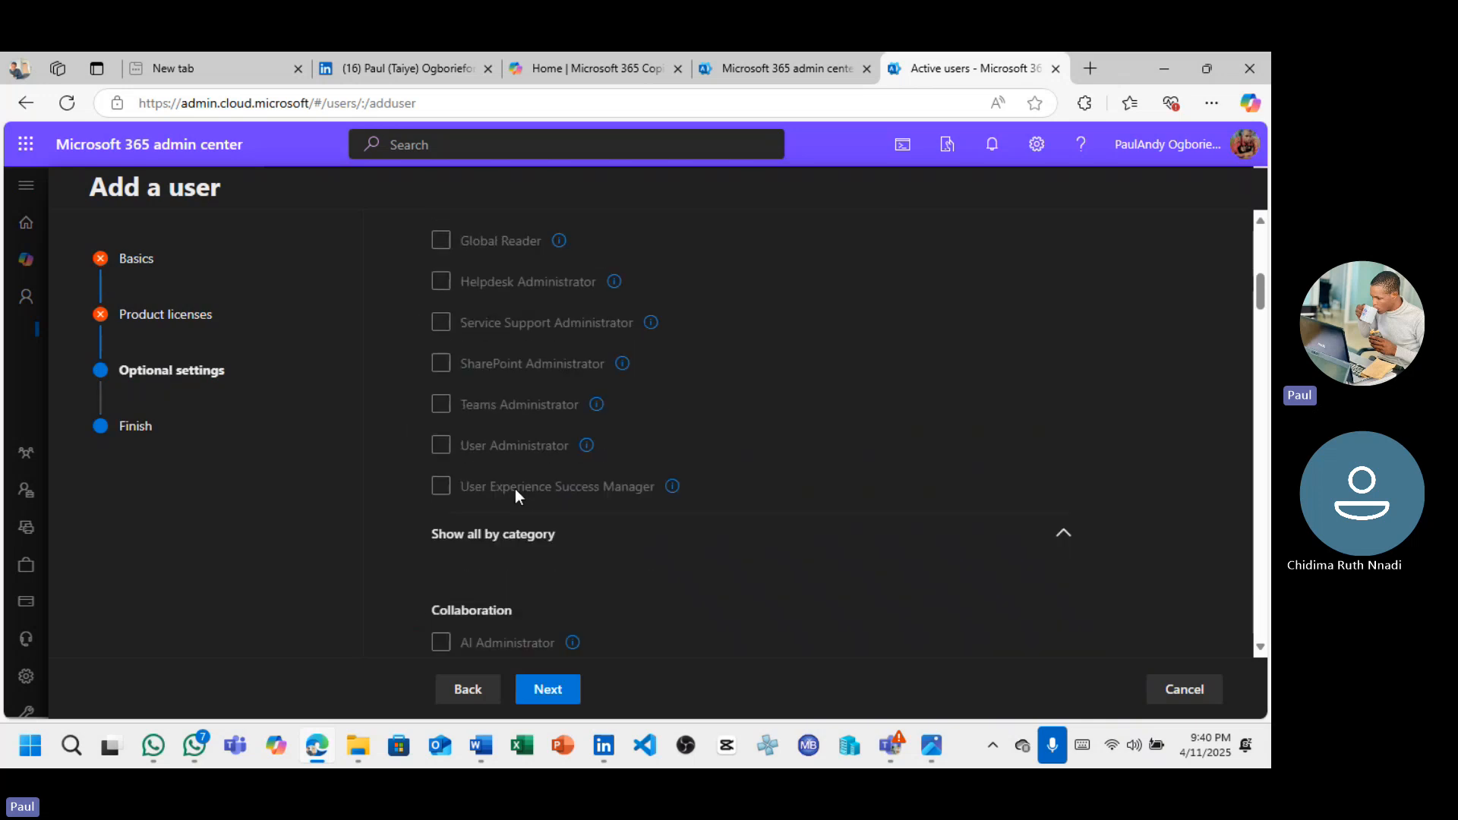
scroll(515, 489, "down", 4)
scroll(515, 489, "down", 5)
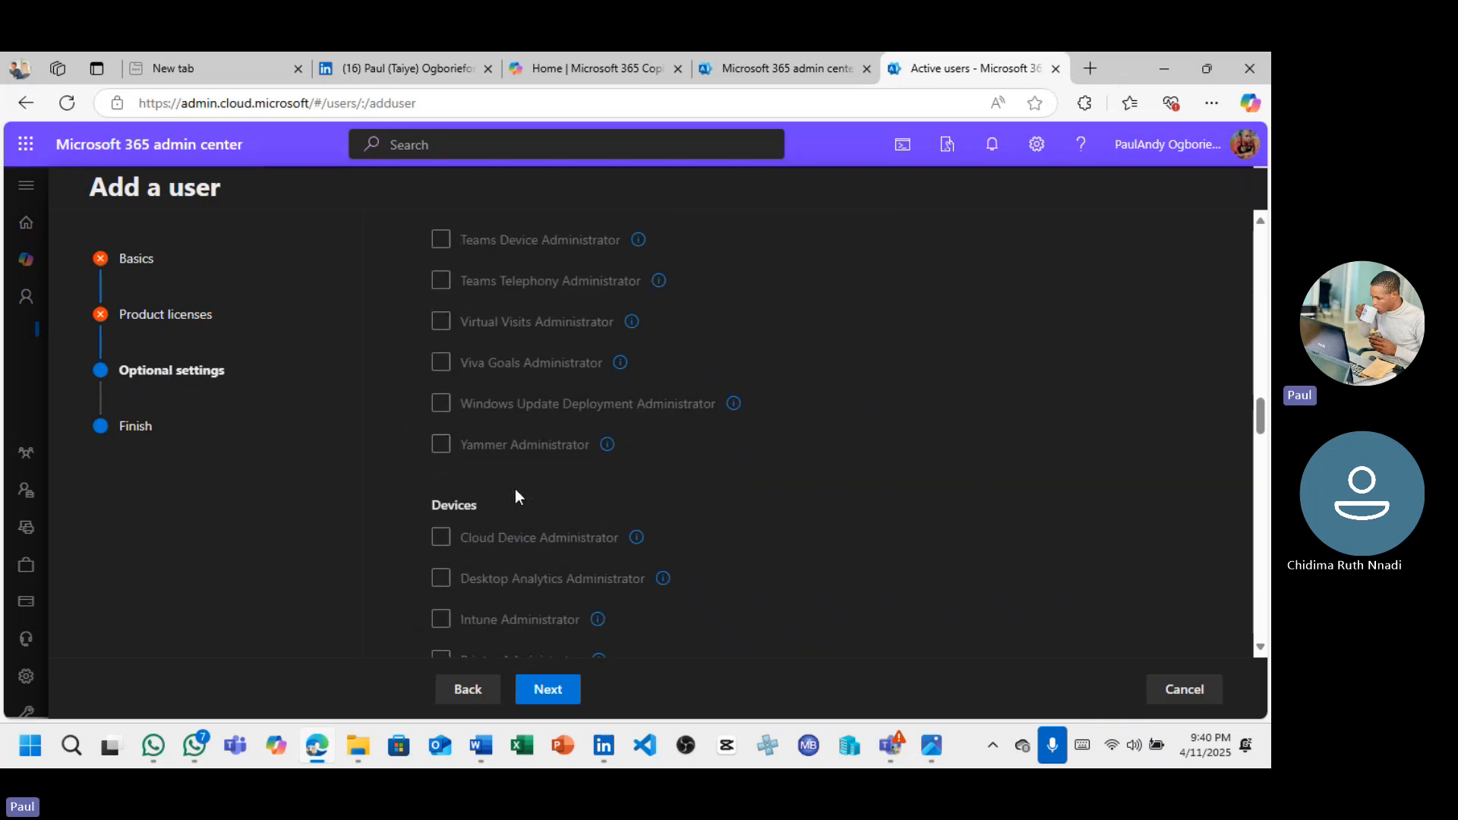
scroll(516, 490, "down", 3)
scroll(515, 489, "up", 15)
scroll(517, 487, "down", 4)
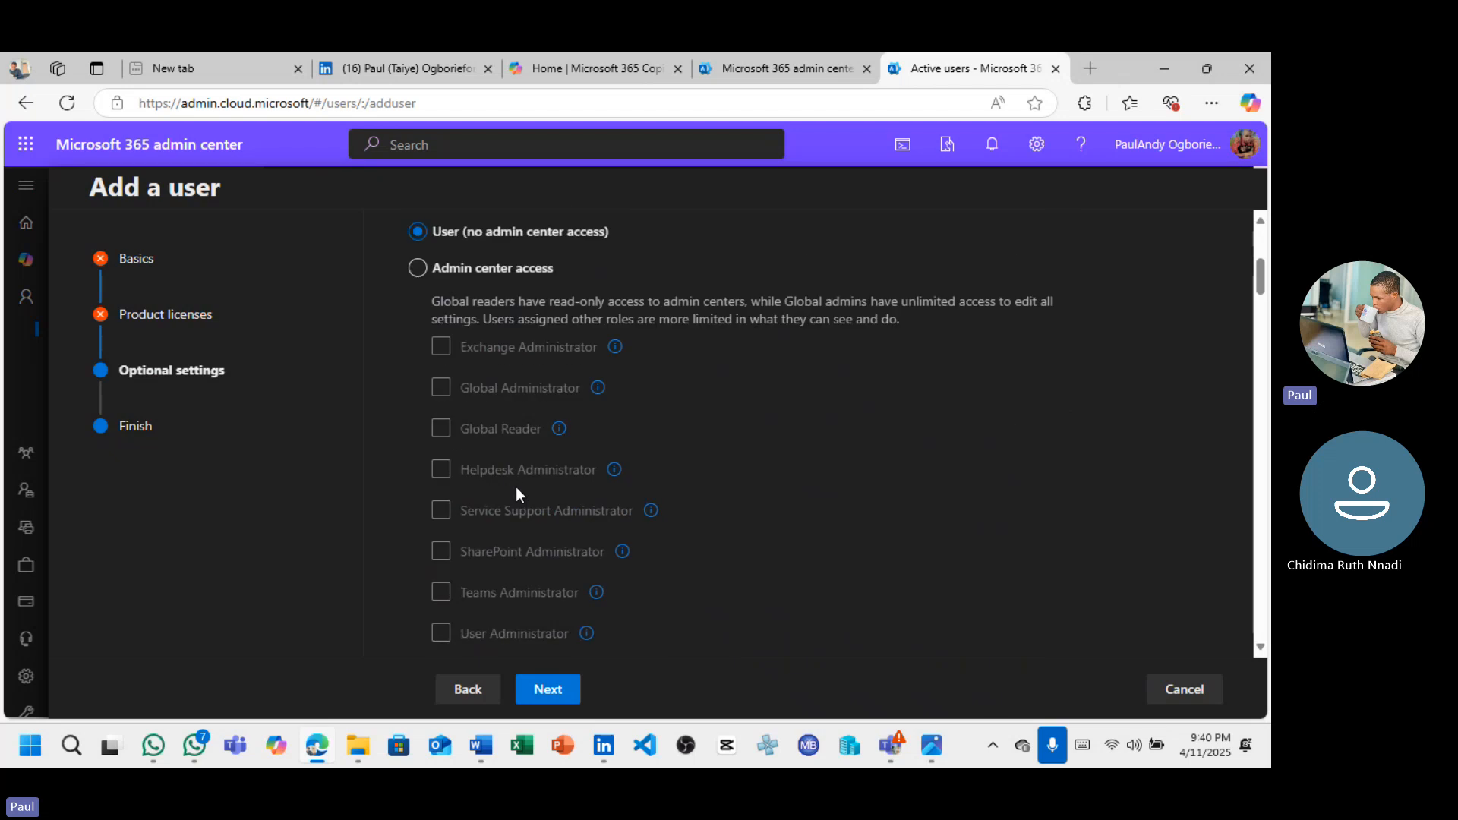
scroll(775, 332, "down", 8)
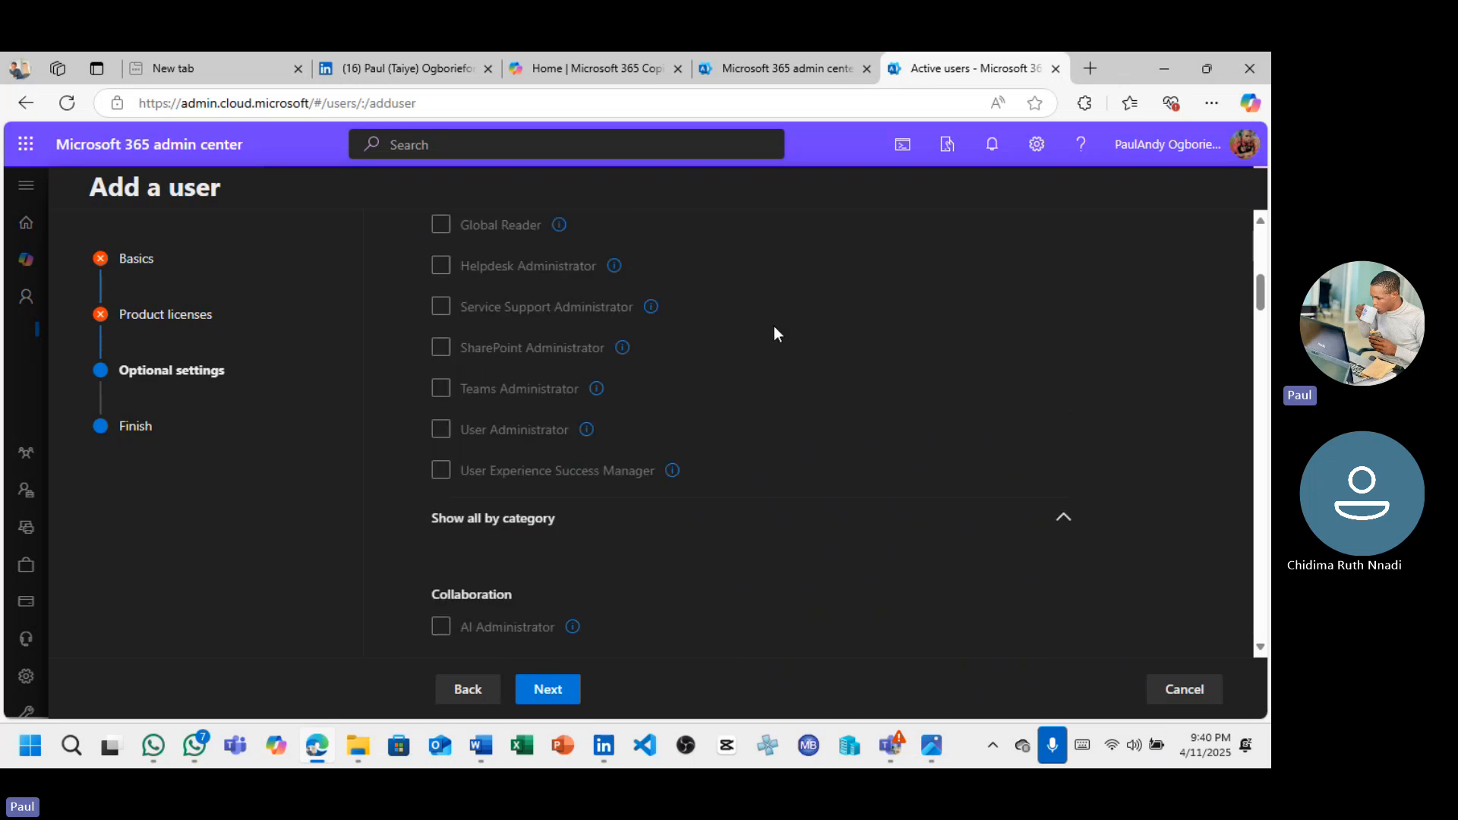
scroll(775, 332, "up", 3)
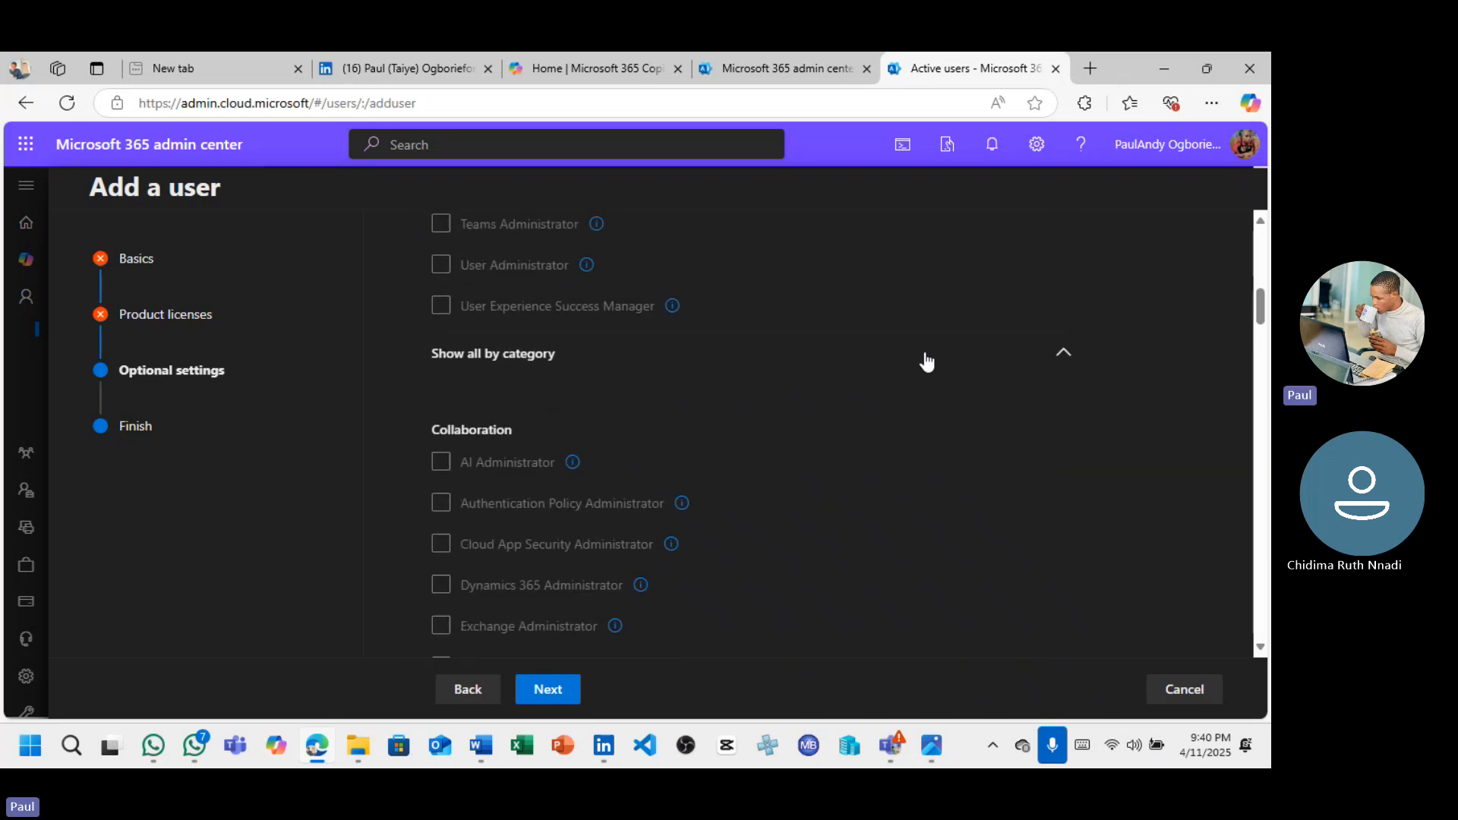
left_click(986, 358)
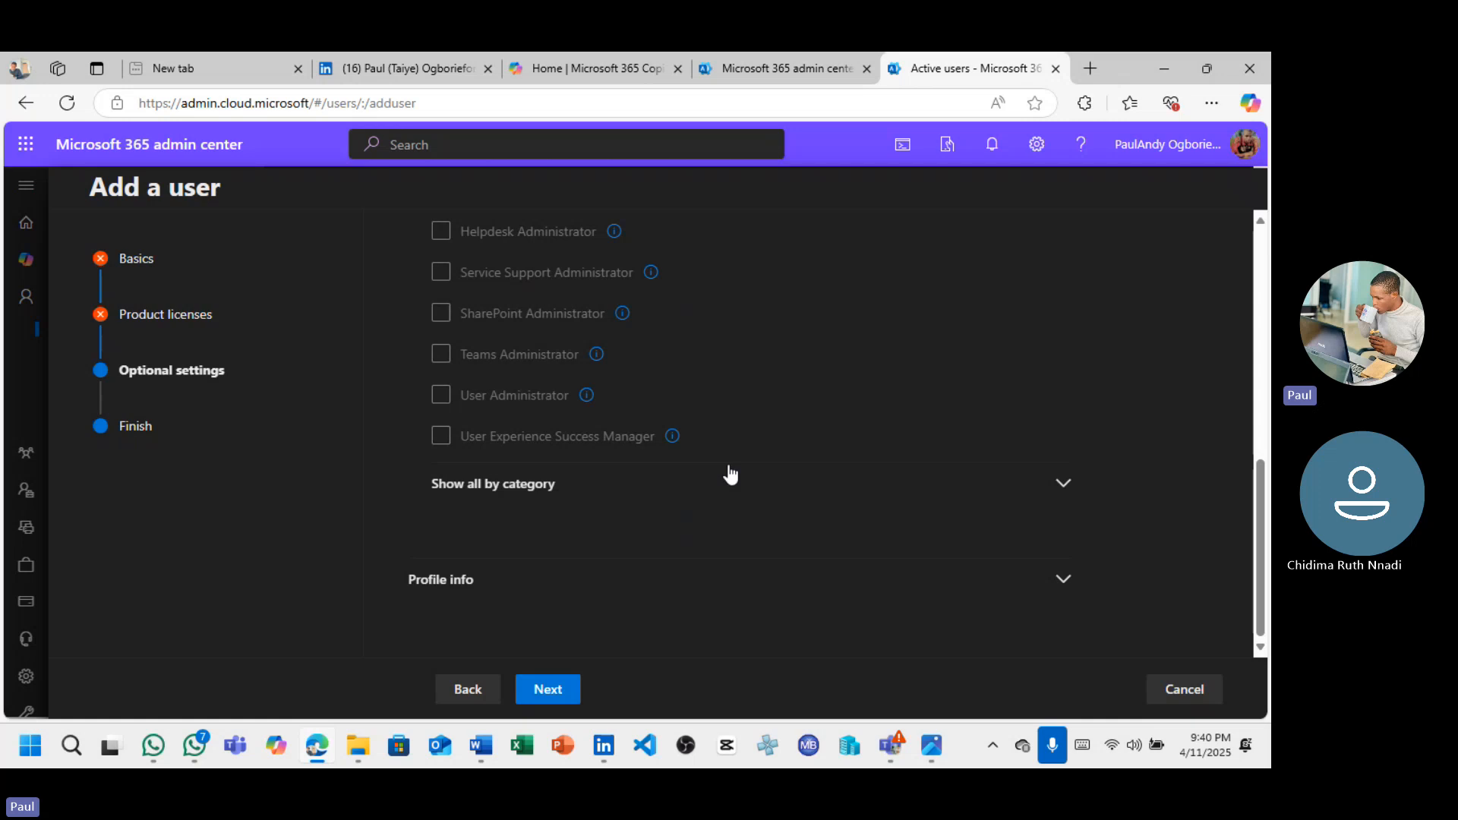
Fill in Profile info with job title Cloud Engineer, department IT and office Downstairs.
left_click(1061, 585)
scroll(874, 595, "down", 4)
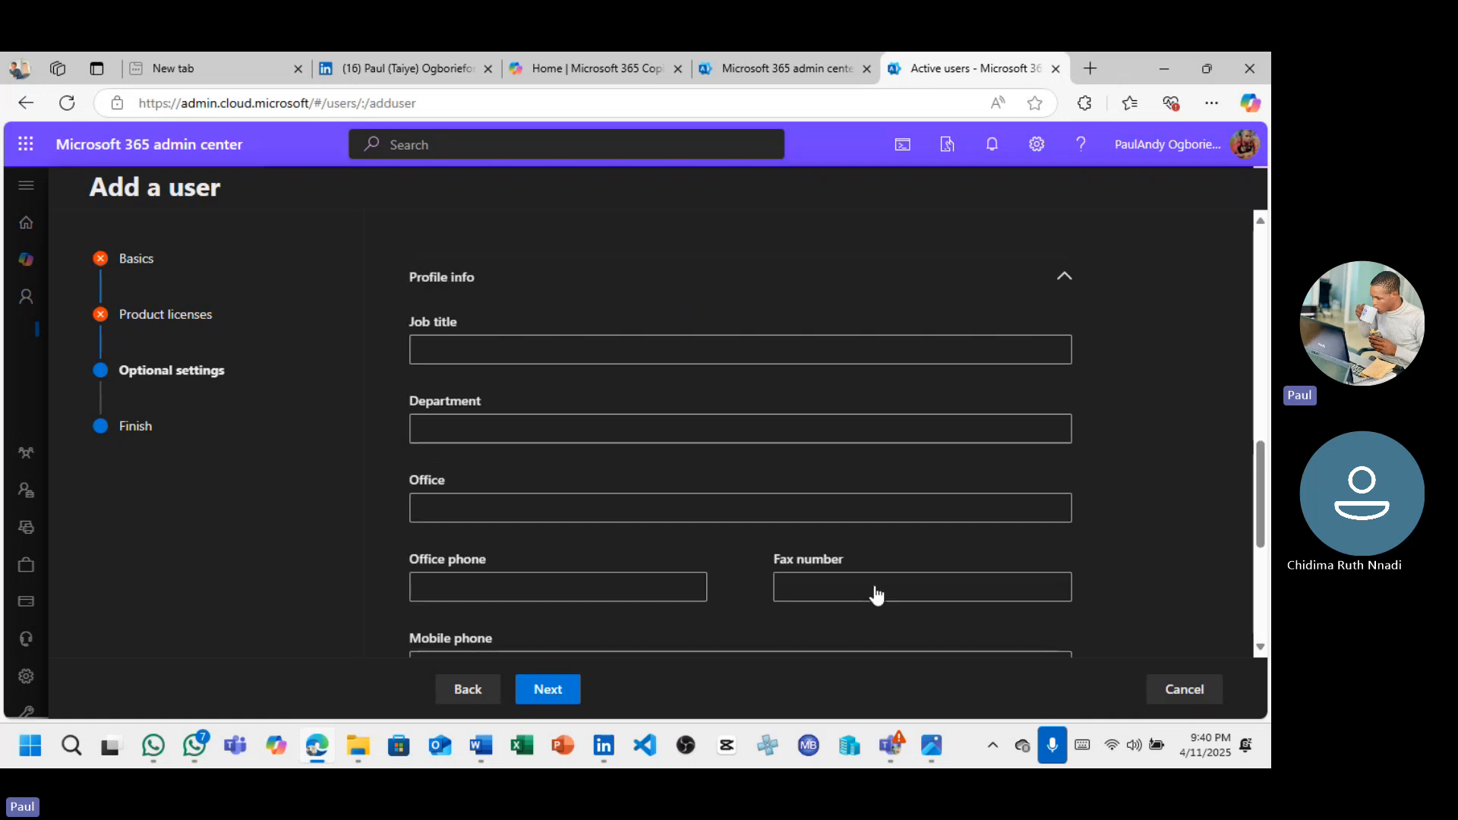
scroll(875, 595, "down", 1)
scroll(736, 369, "up", 1)
left_click(760, 319)
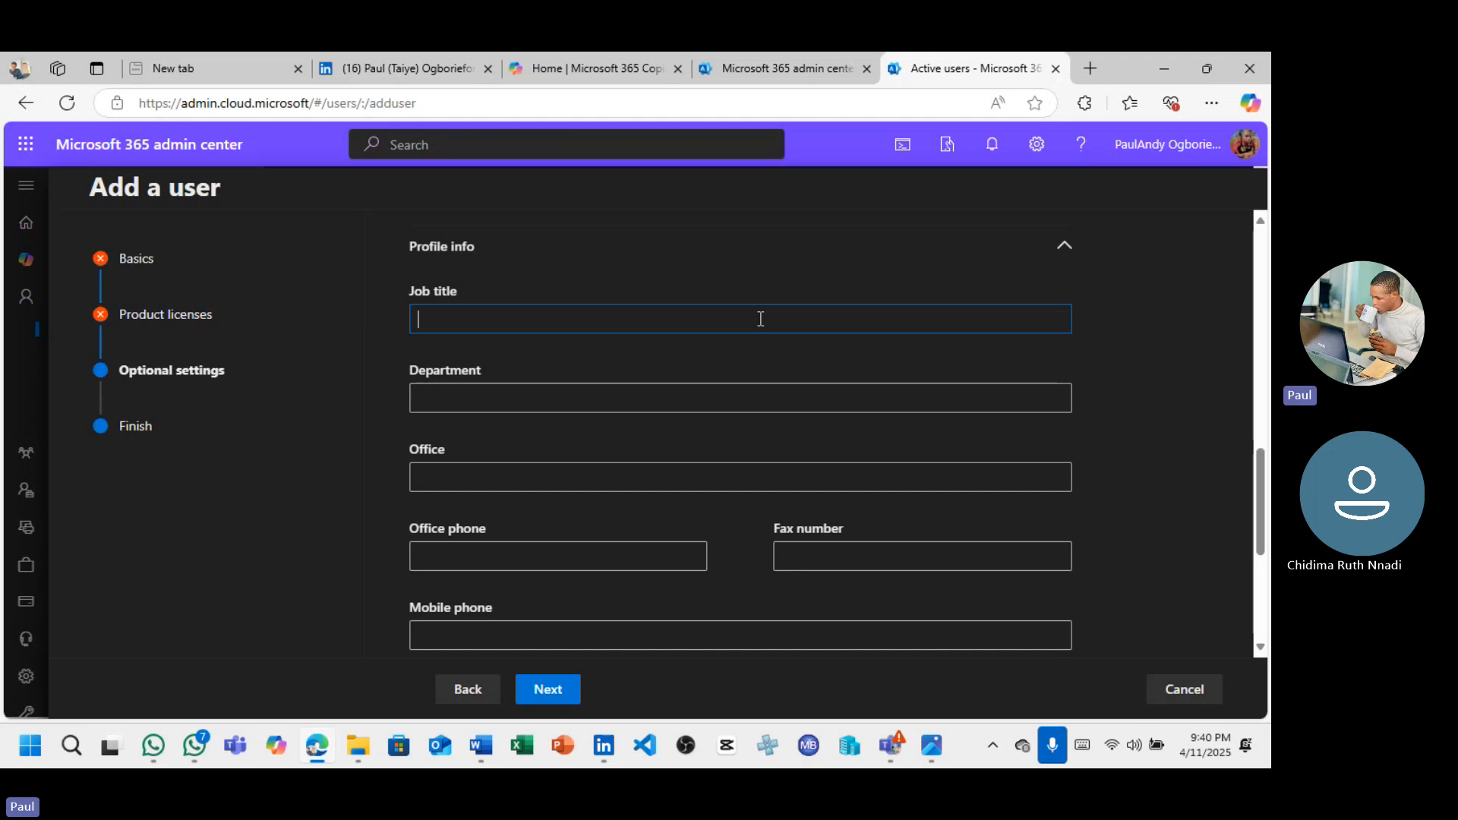
type("Cl")
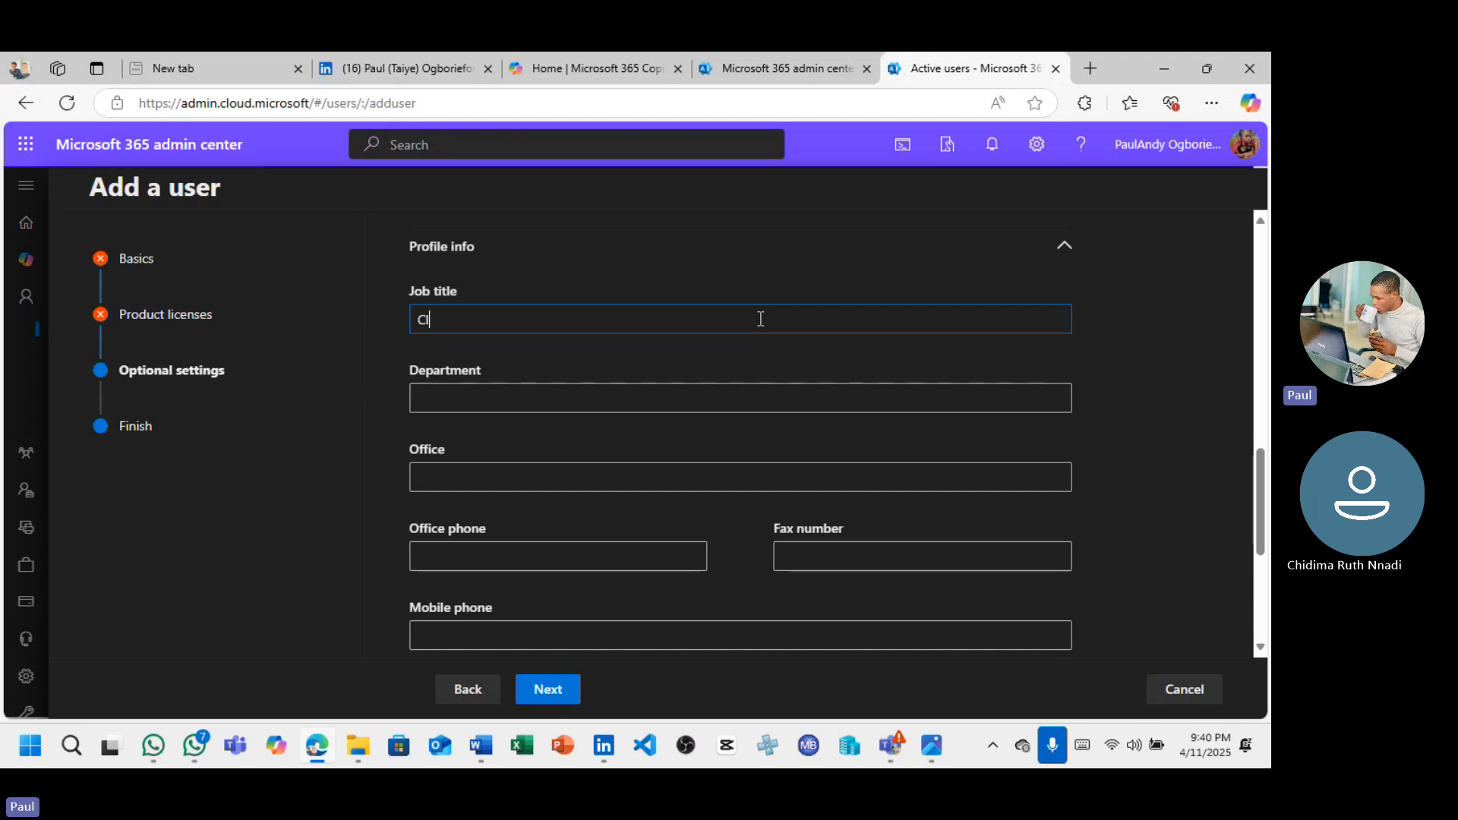
type("oud Engineer")
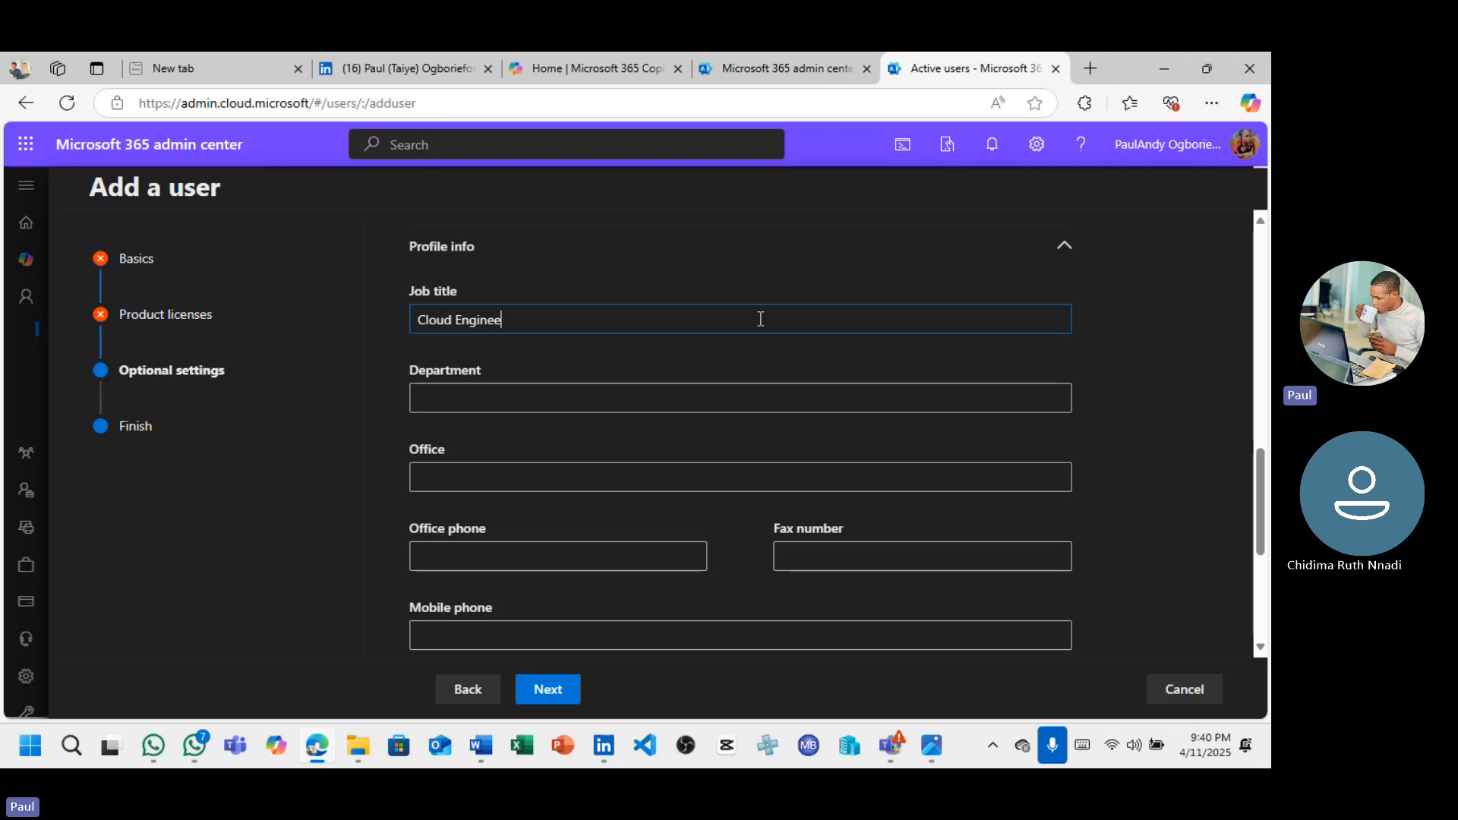
left_click(554, 399)
type("IT")
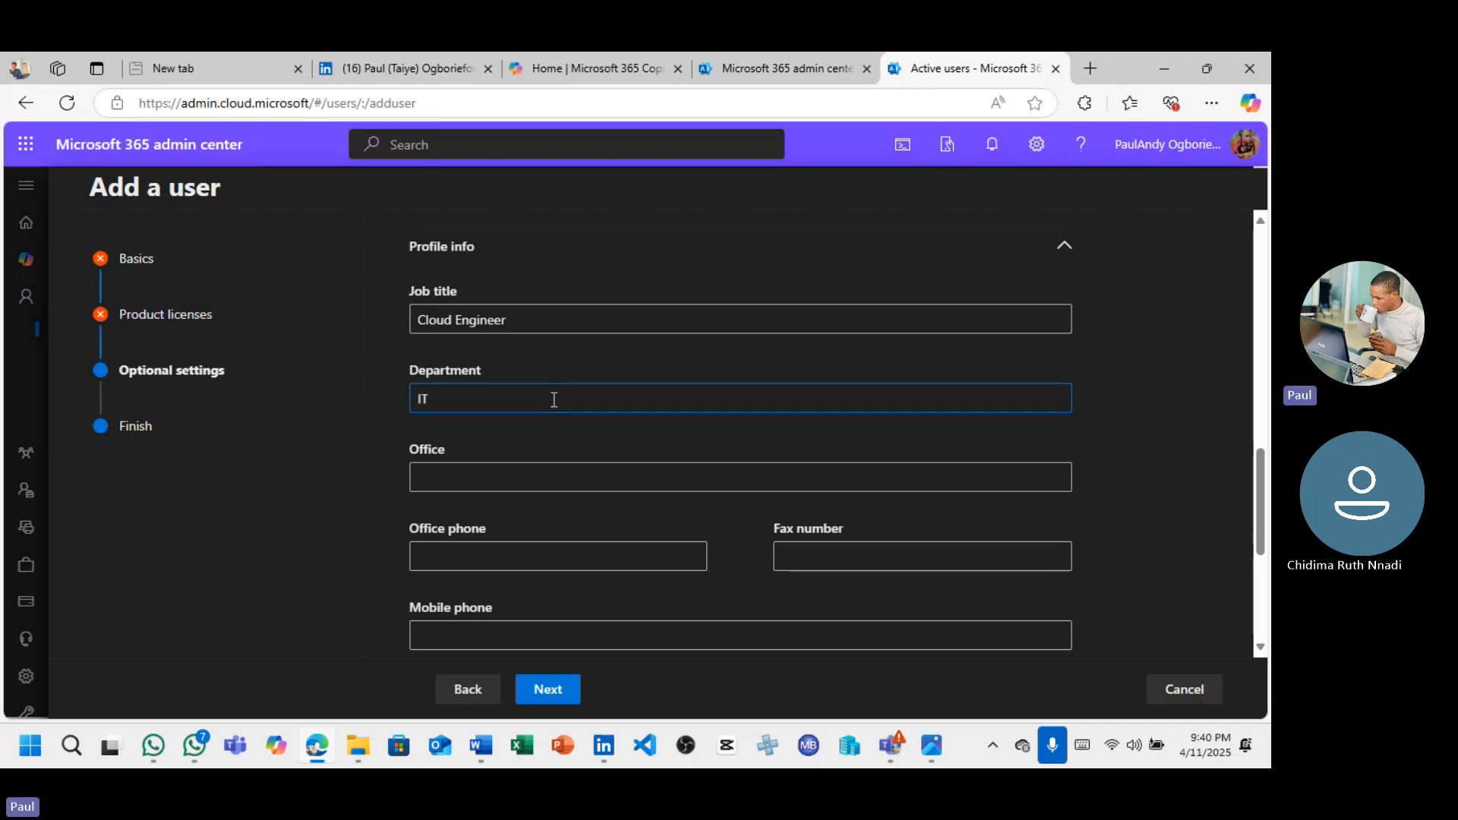
left_click(486, 474)
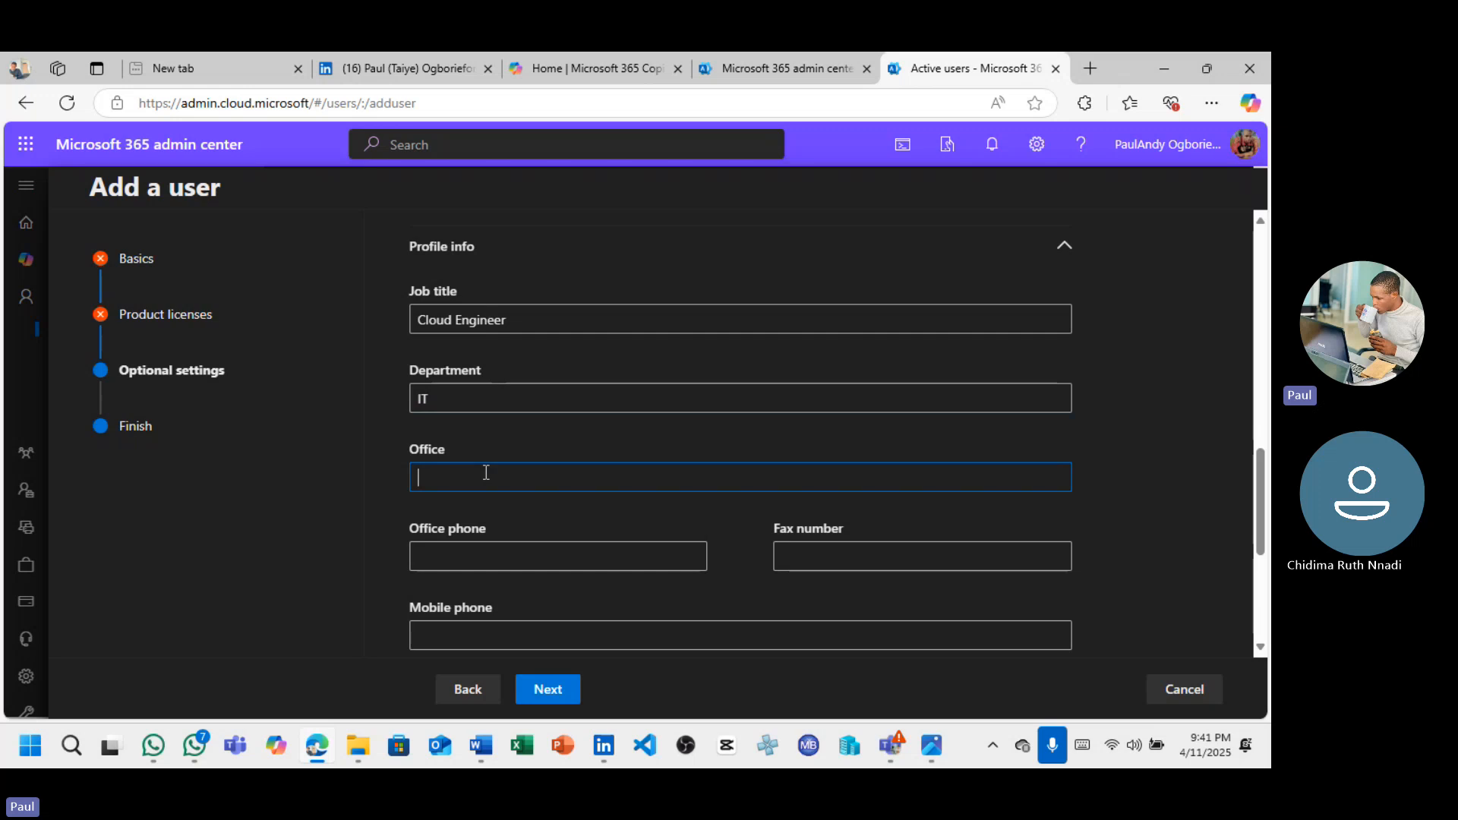
type("Down")
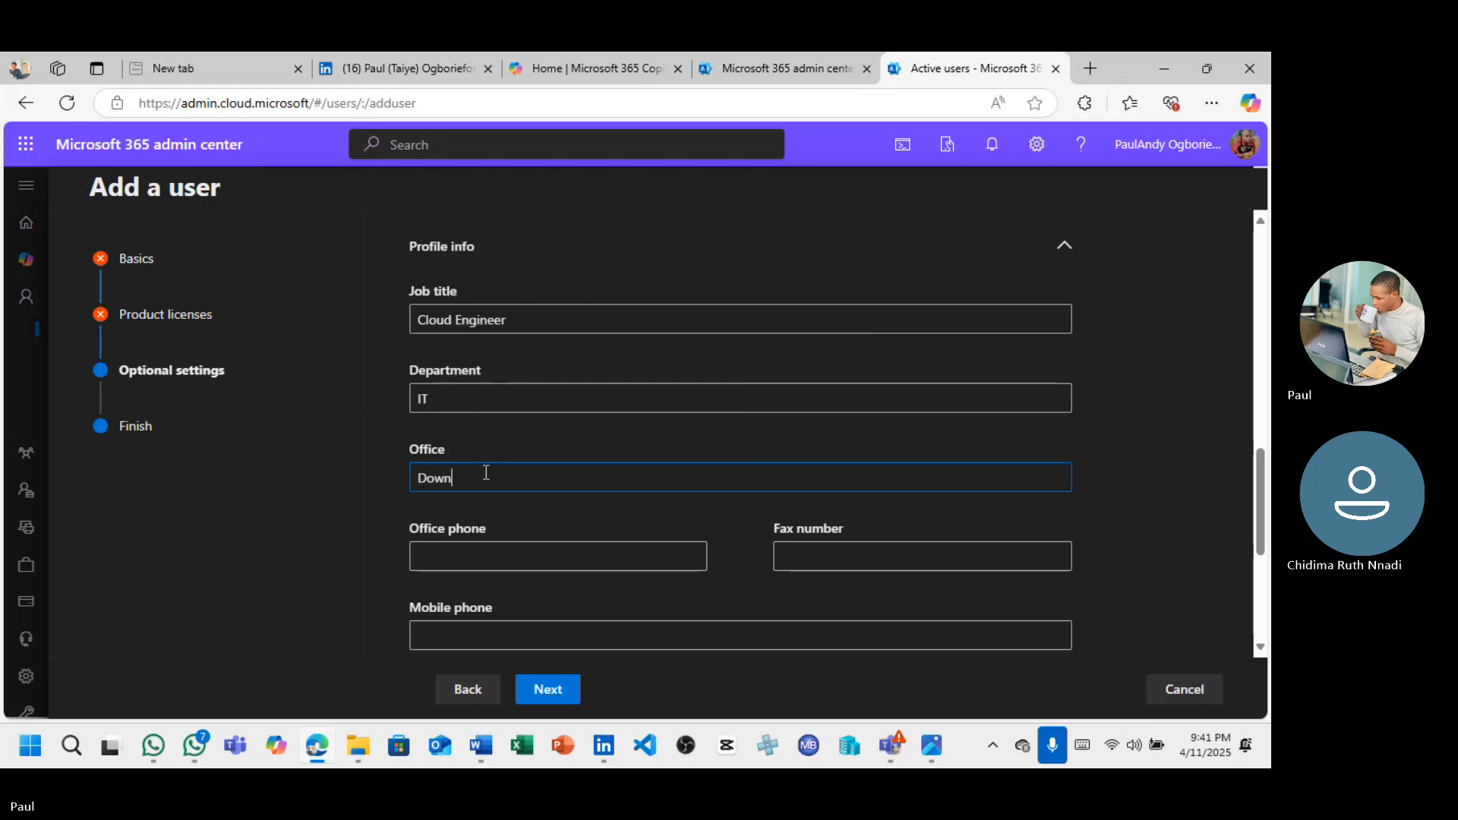
type("stairs")
Skip the phone and address fields, and close the country list without choosing a region.
scroll(486, 472, "down", 1)
left_click(486, 472)
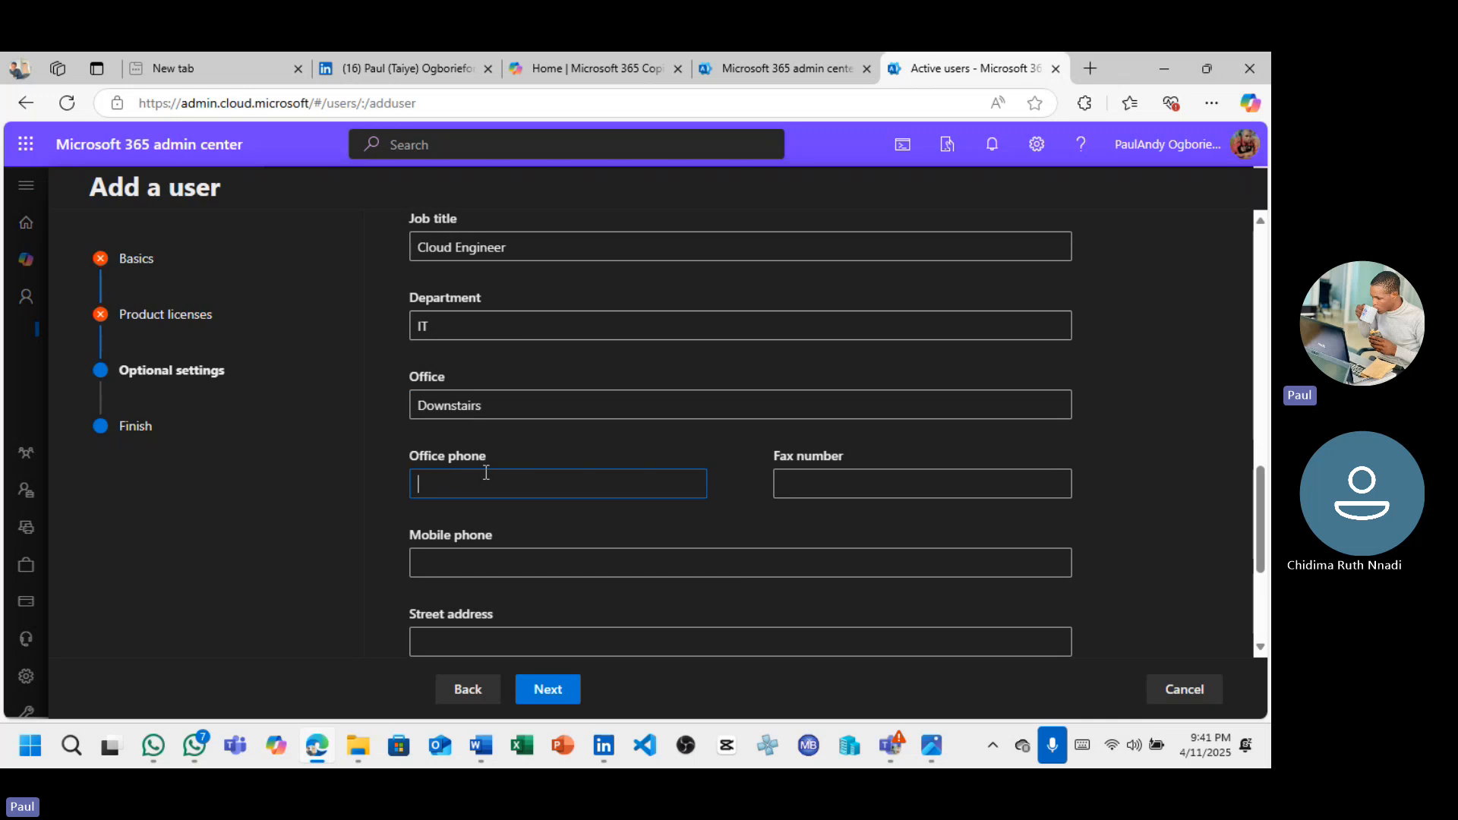
scroll(501, 342, "down", 1)
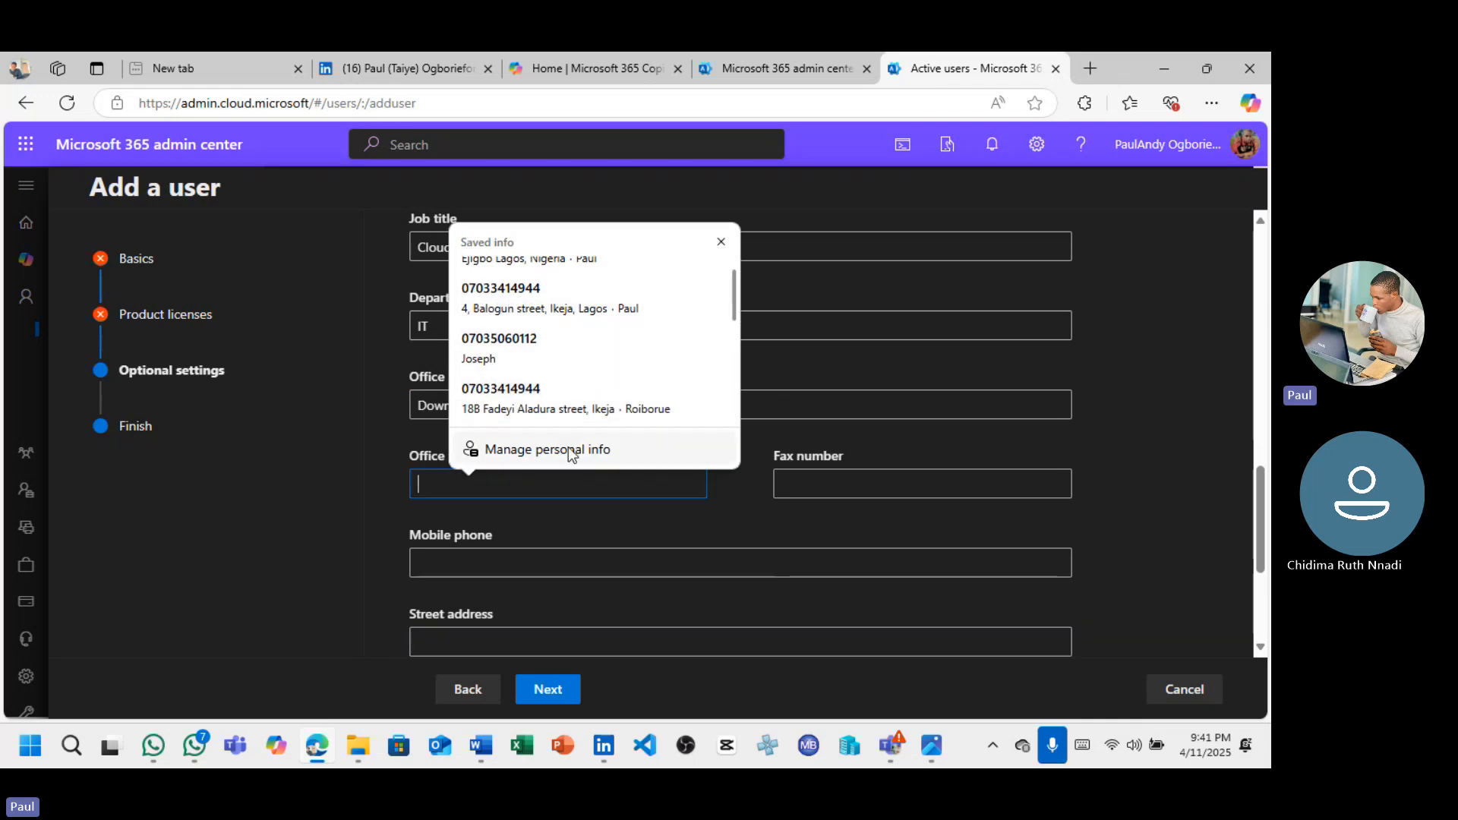
left_click(512, 522)
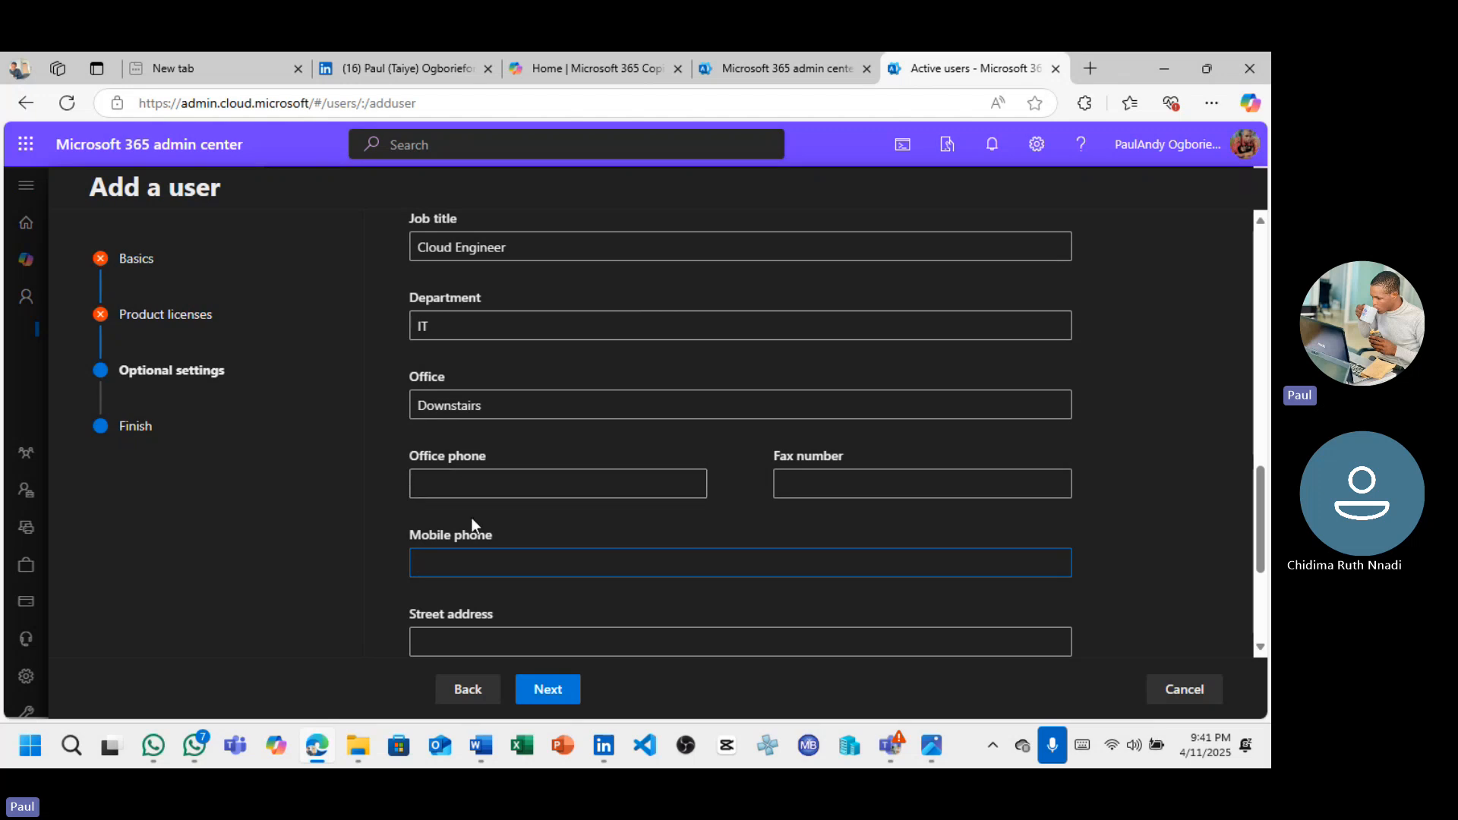
scroll(477, 554, "down", 3)
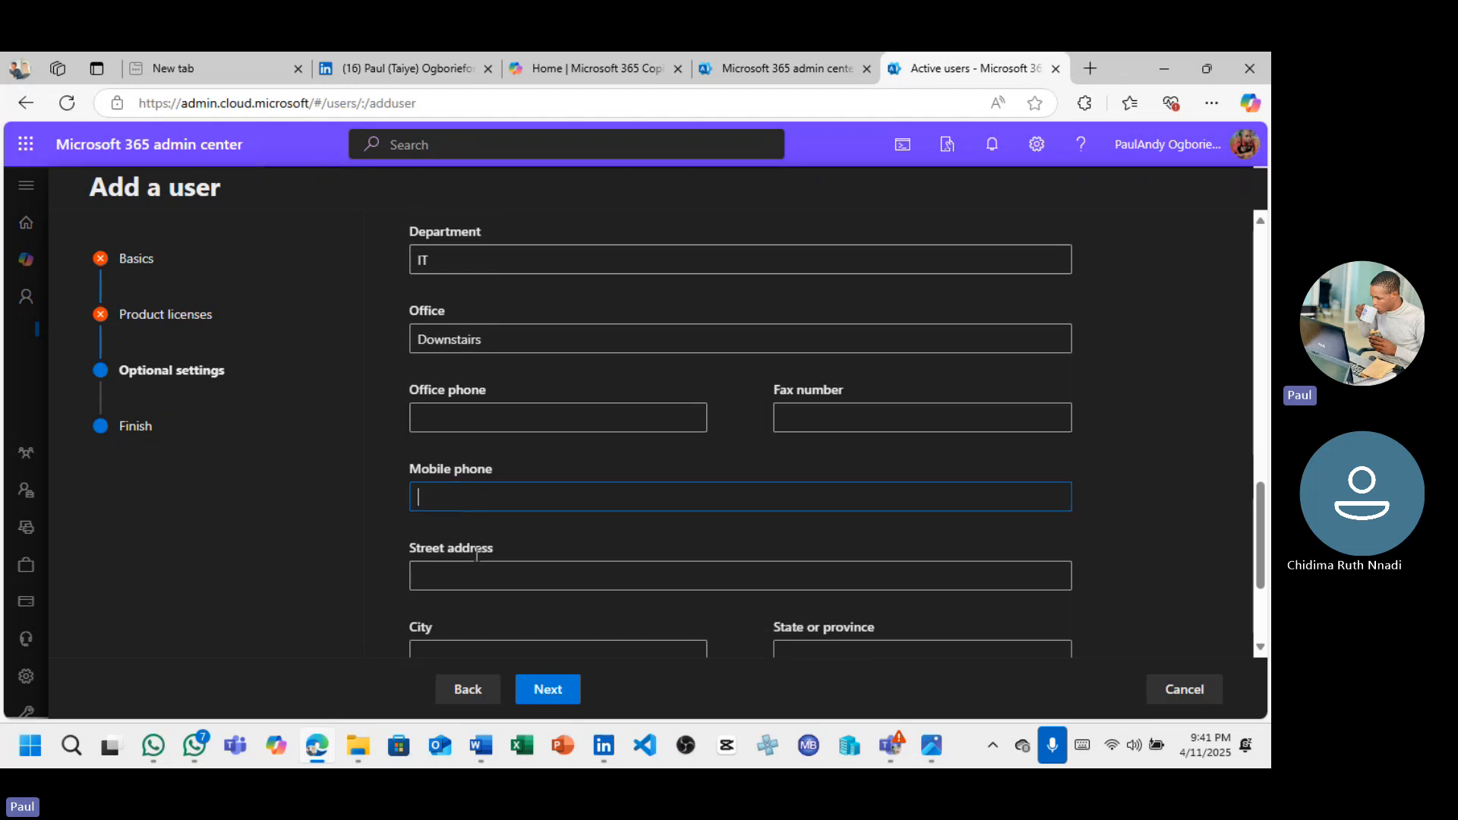
left_click(497, 395)
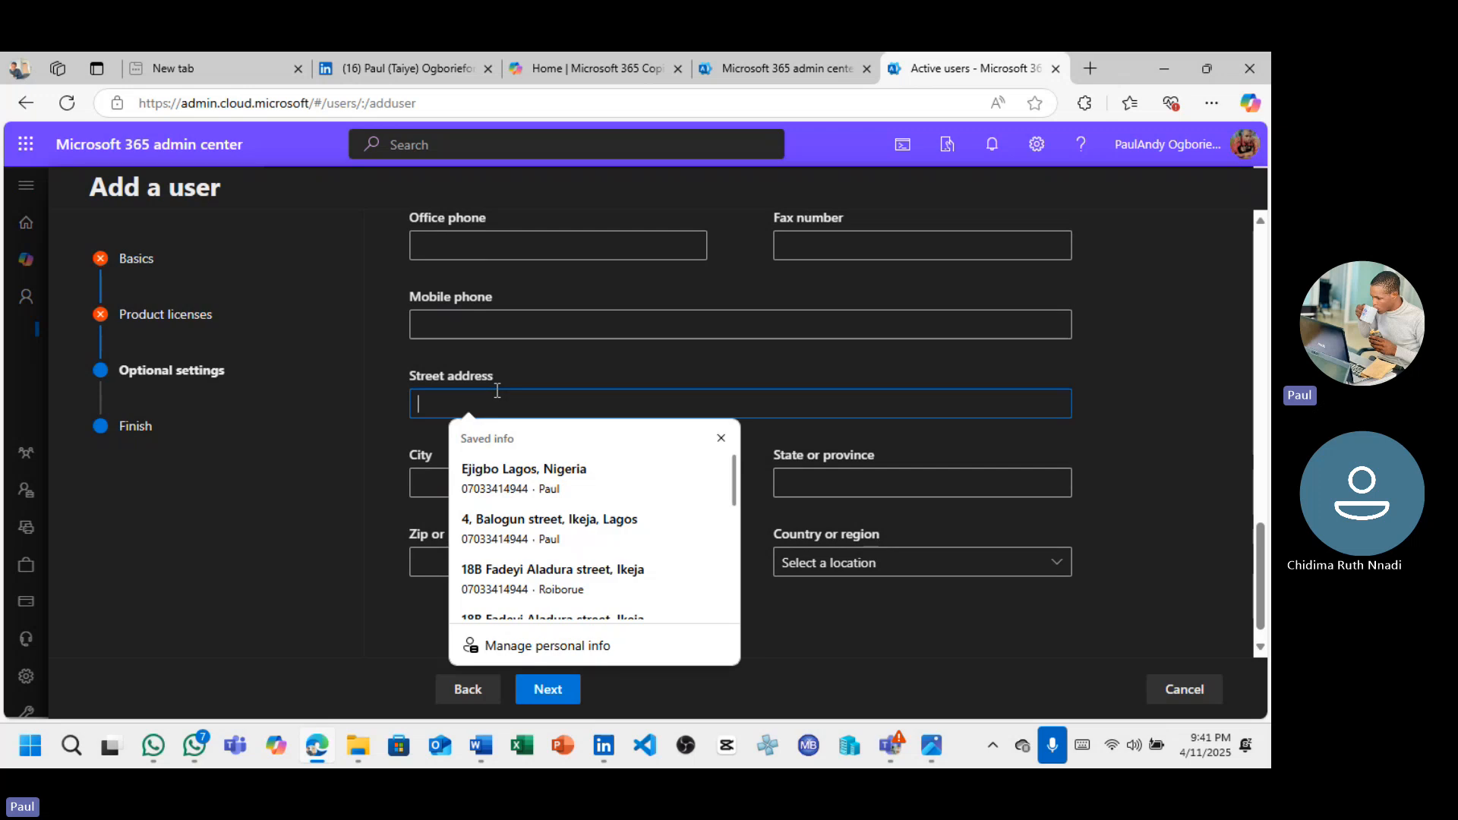
left_click(421, 484)
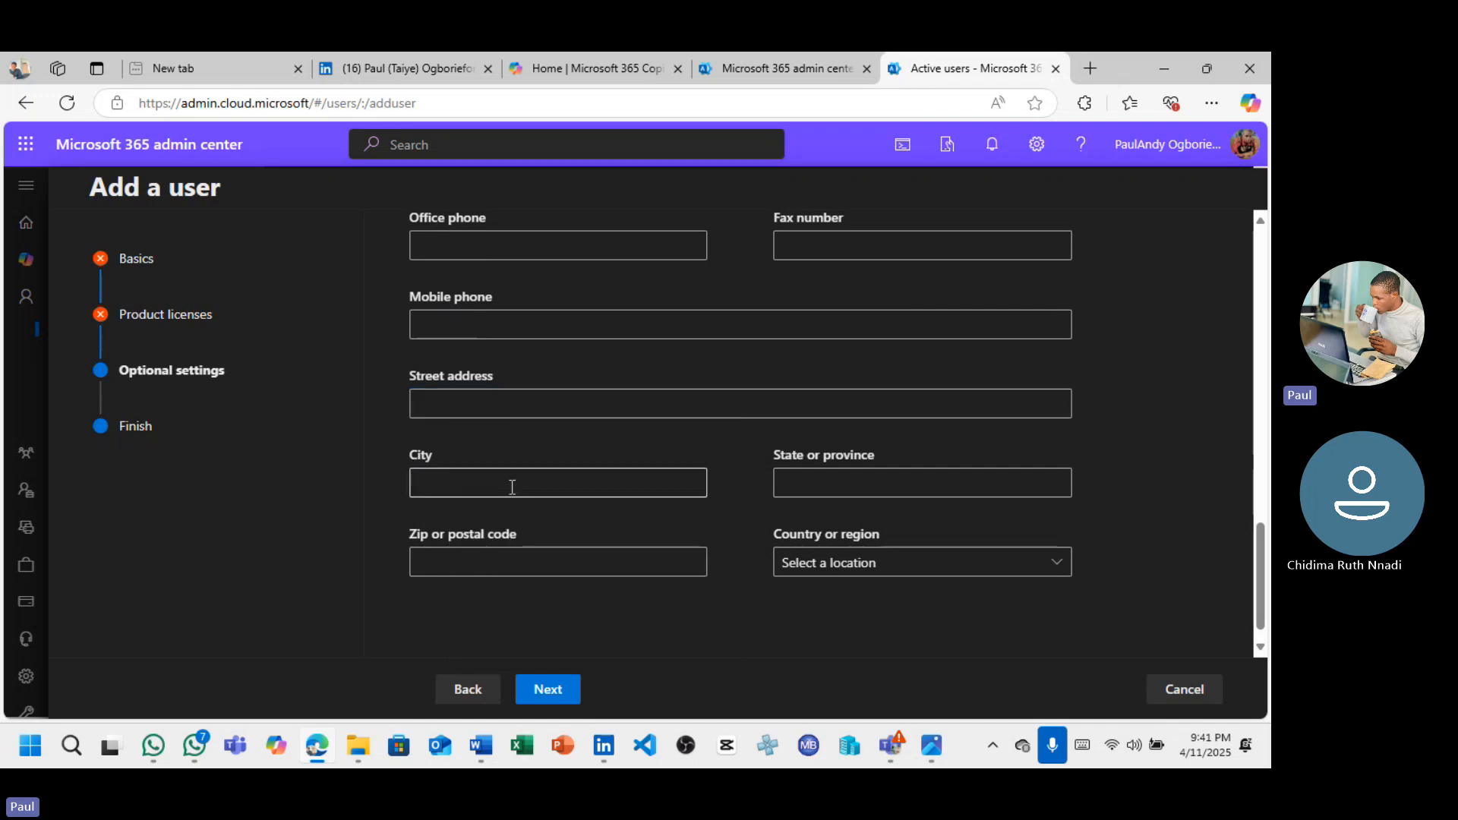
scroll(512, 487, "down", 1)
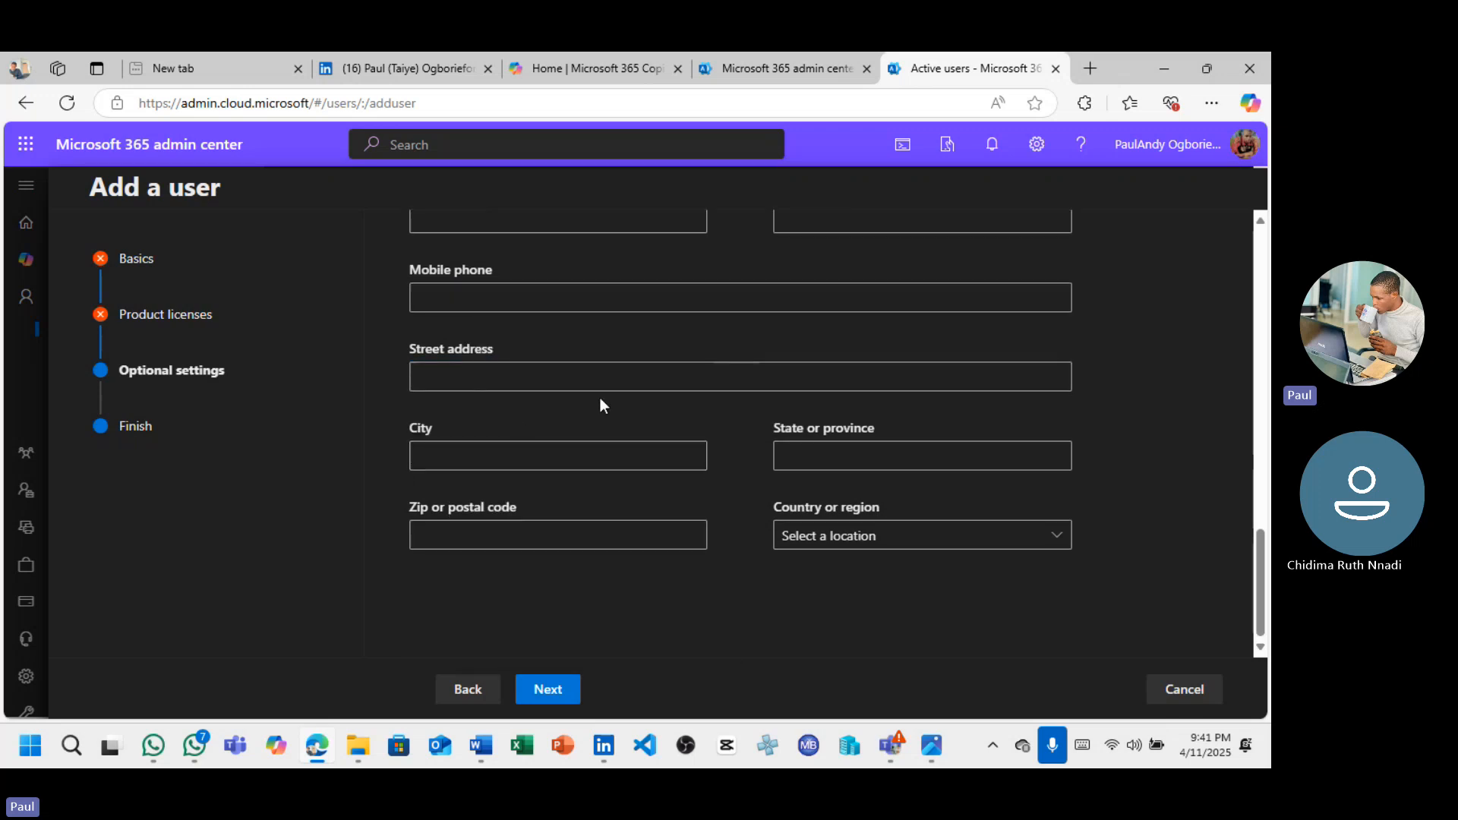
scroll(600, 403, "up", 5)
scroll(599, 403, "down", 4)
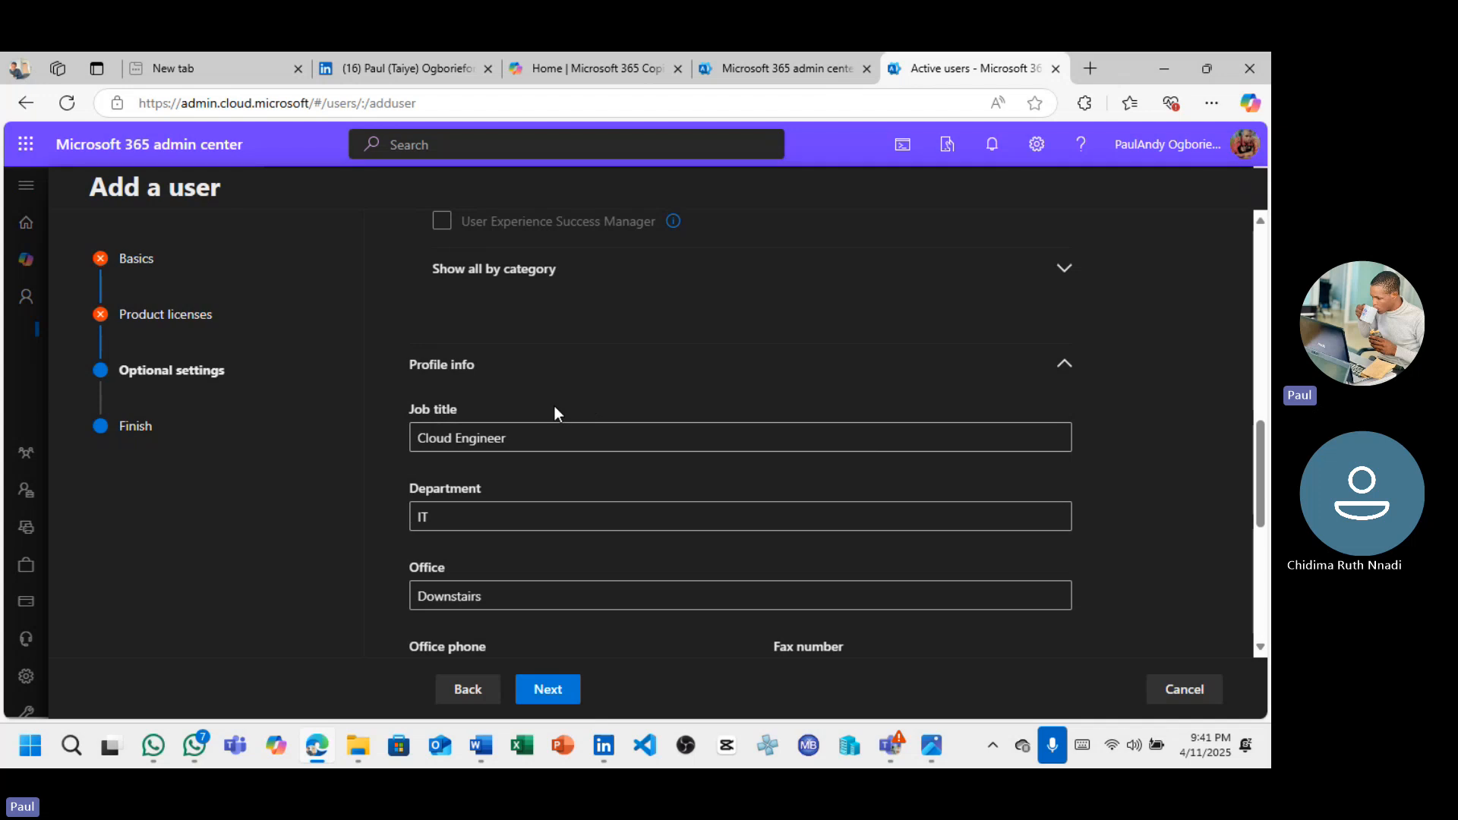
scroll(509, 424, "down", 5)
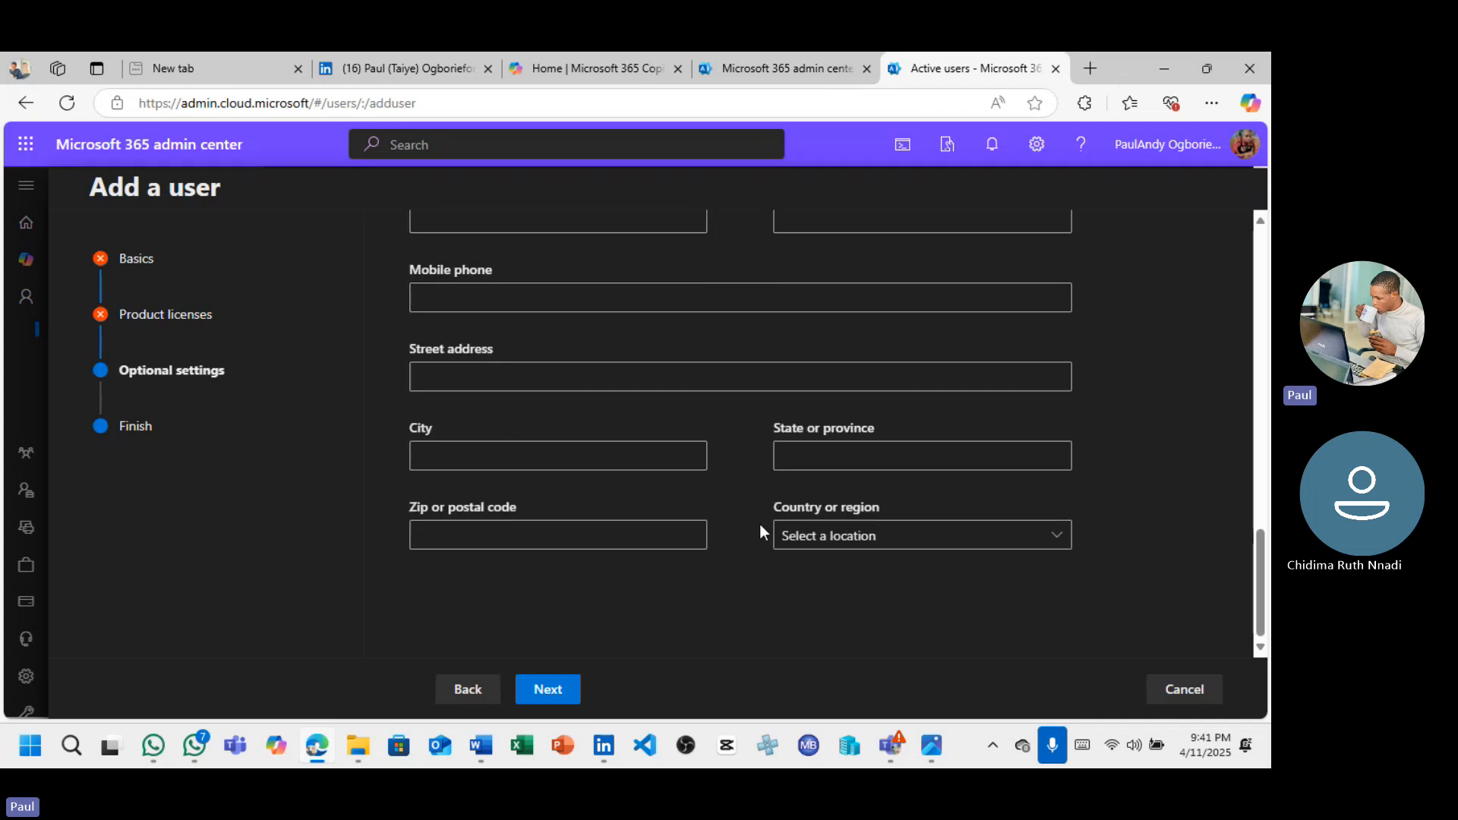
left_click(905, 548)
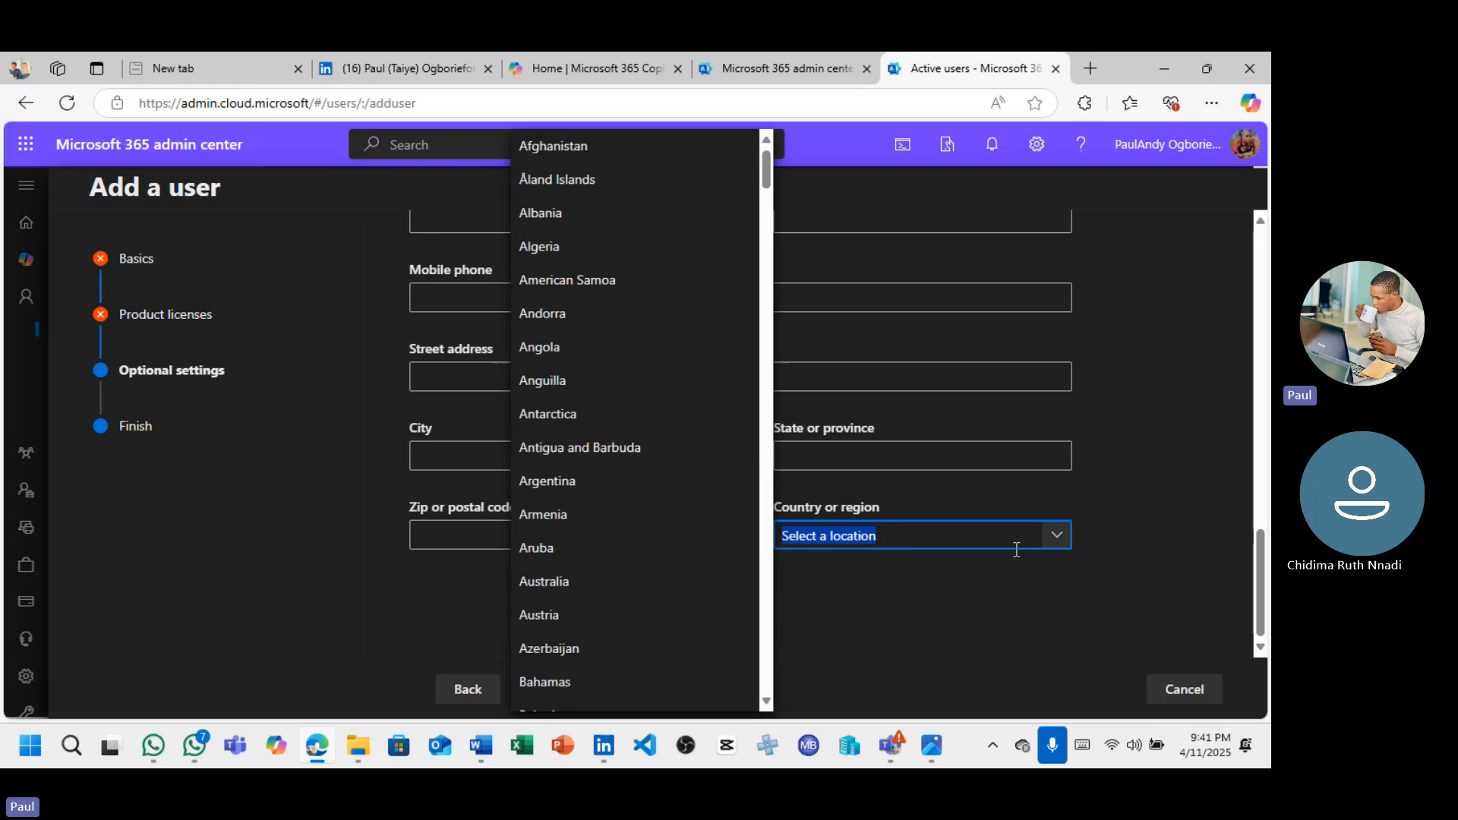
left_click(1013, 600)
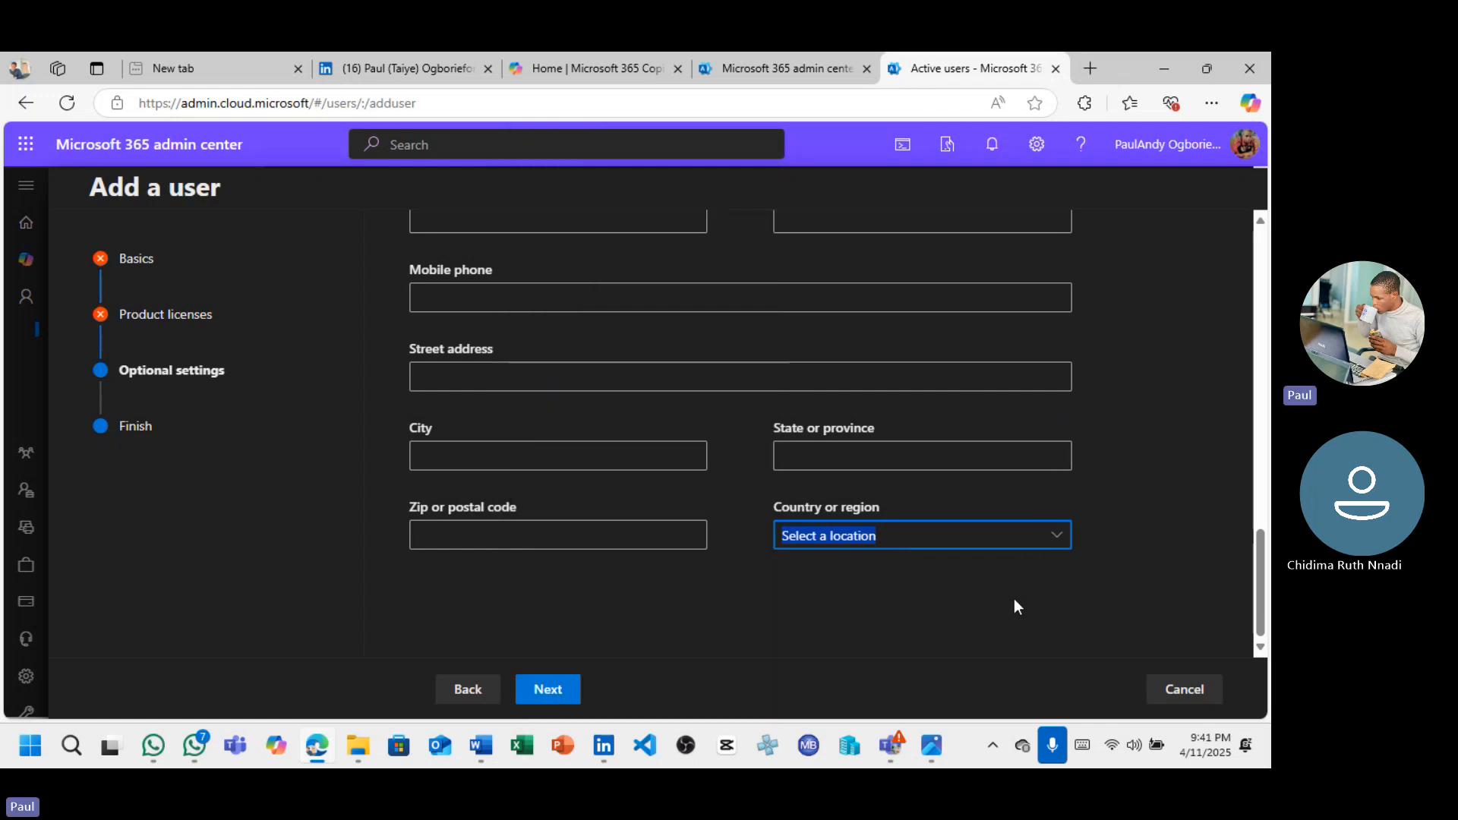
Cancel the Add a user wizard from the licences step and confirm discarding the details.
scroll(449, 586, "up", 15)
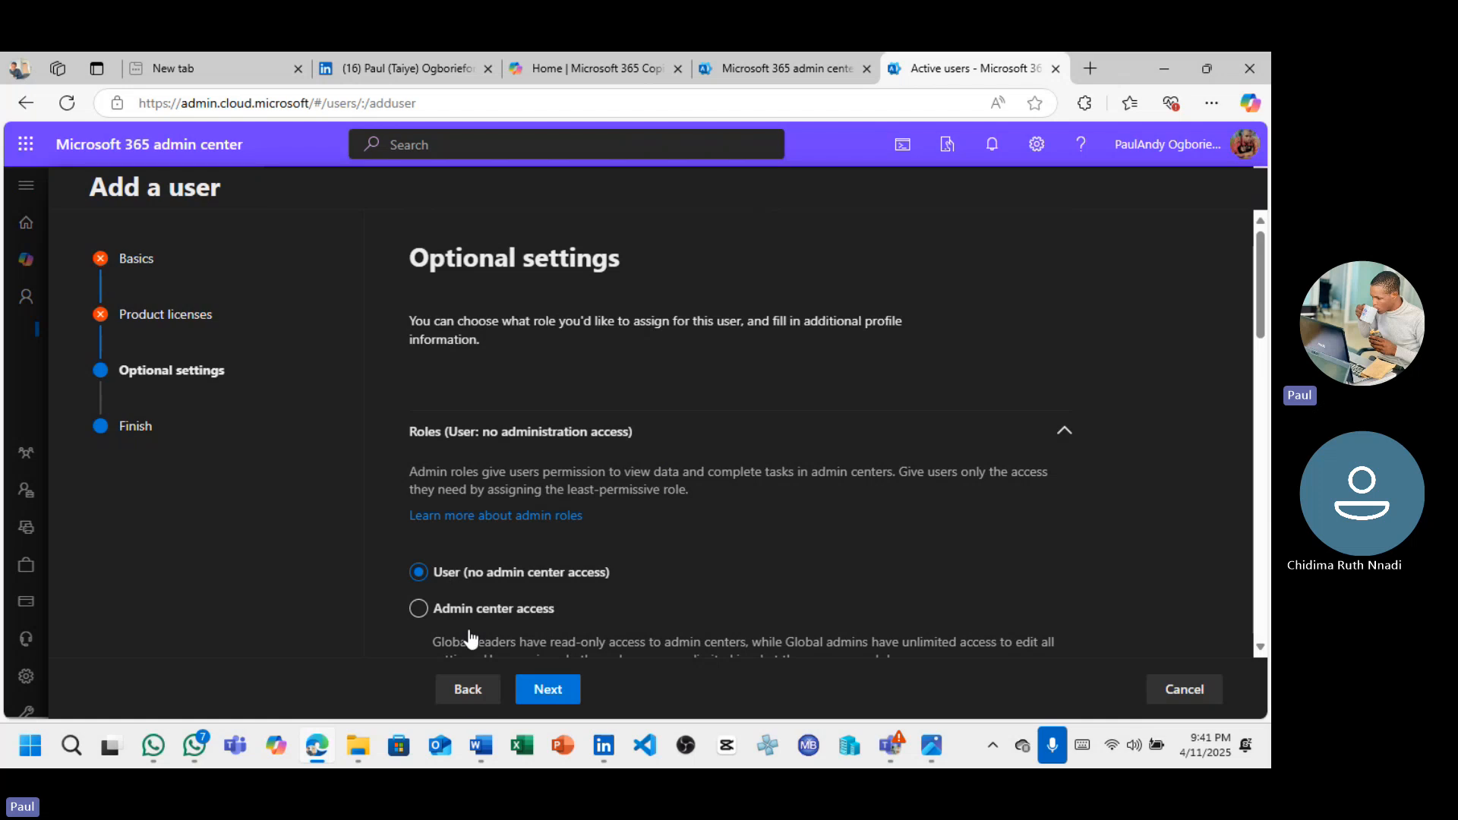
left_click(466, 691)
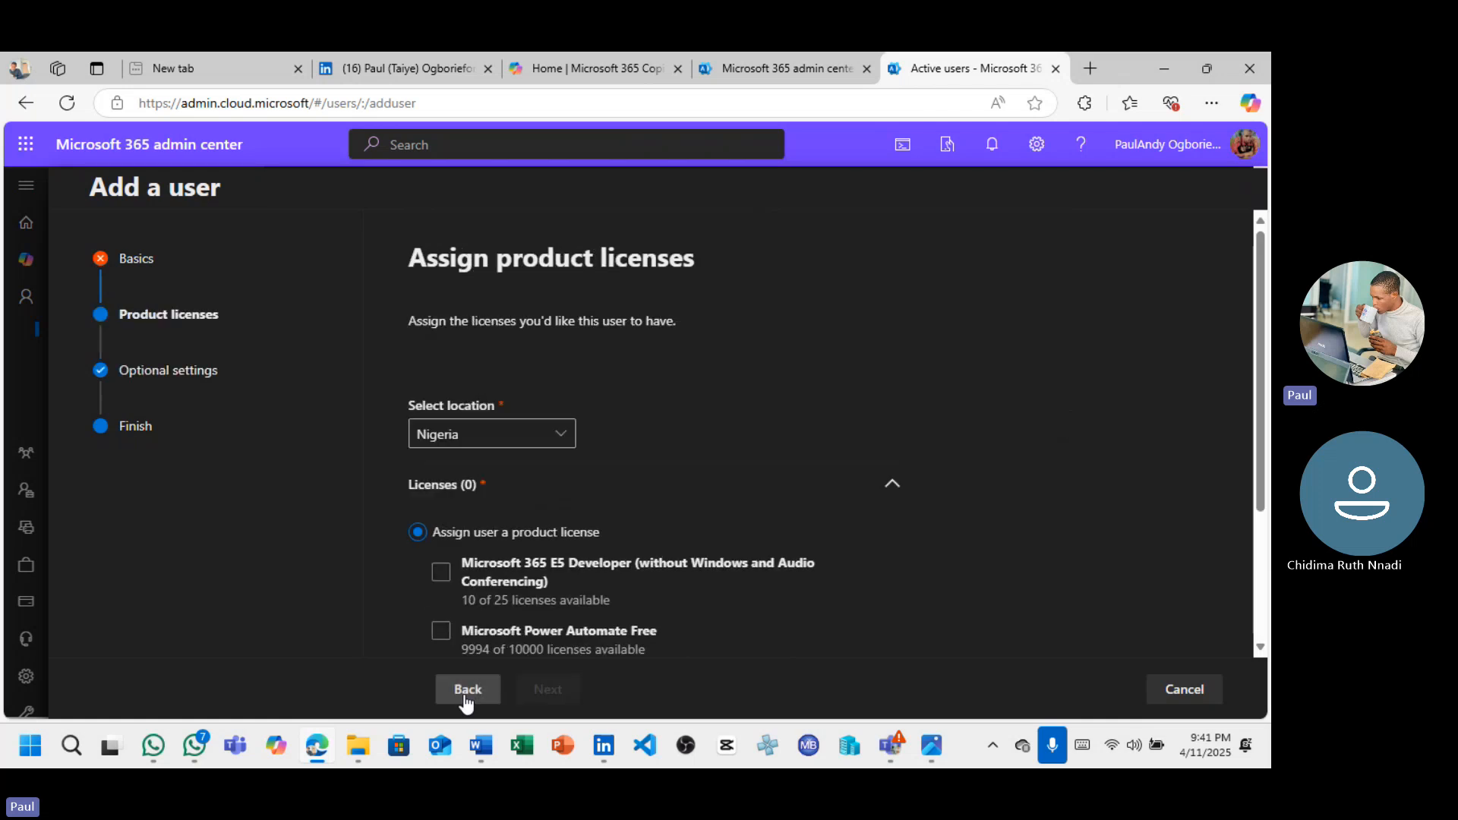
left_click(1196, 693)
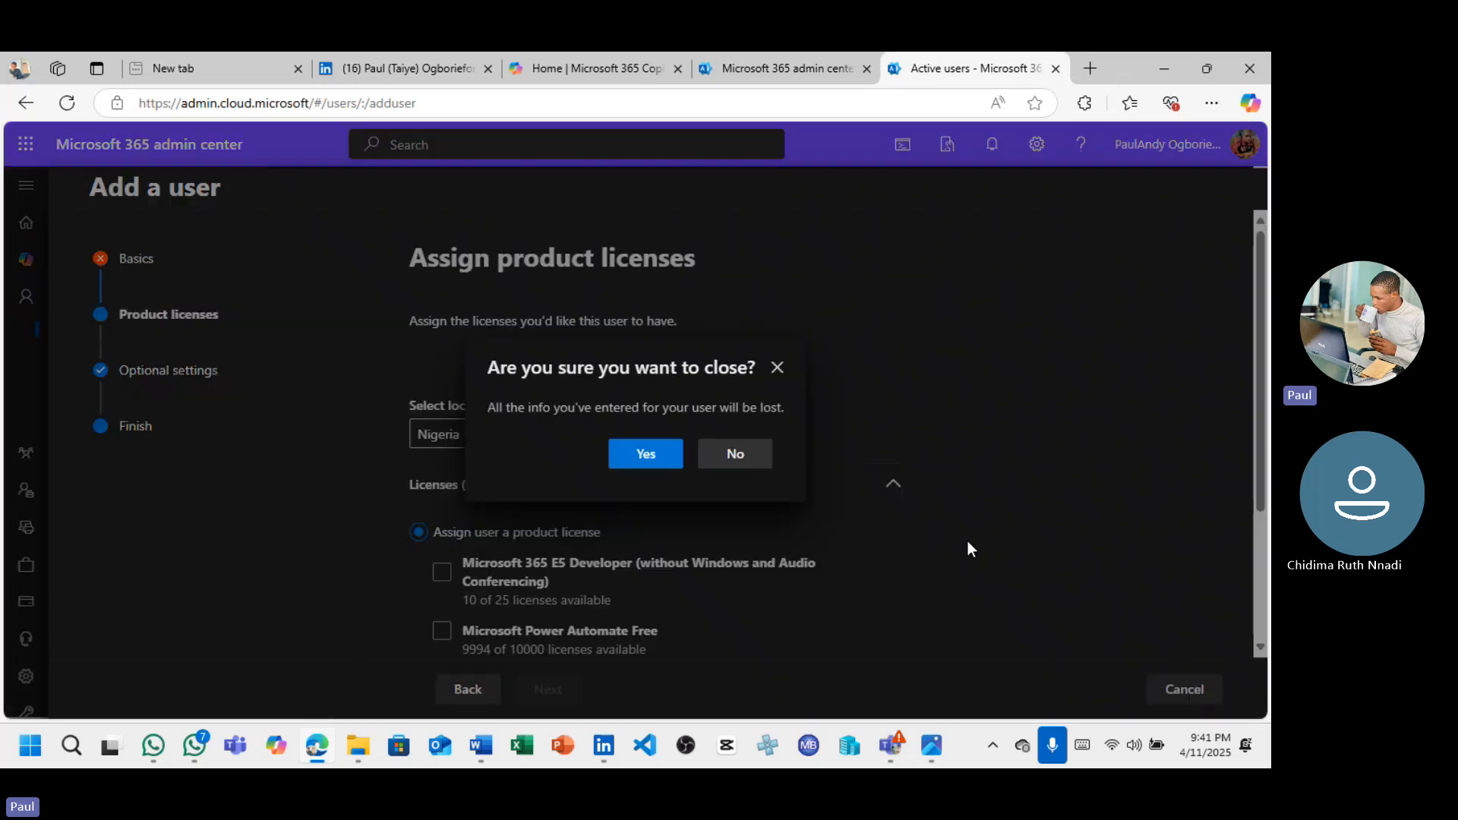
left_click(675, 458)
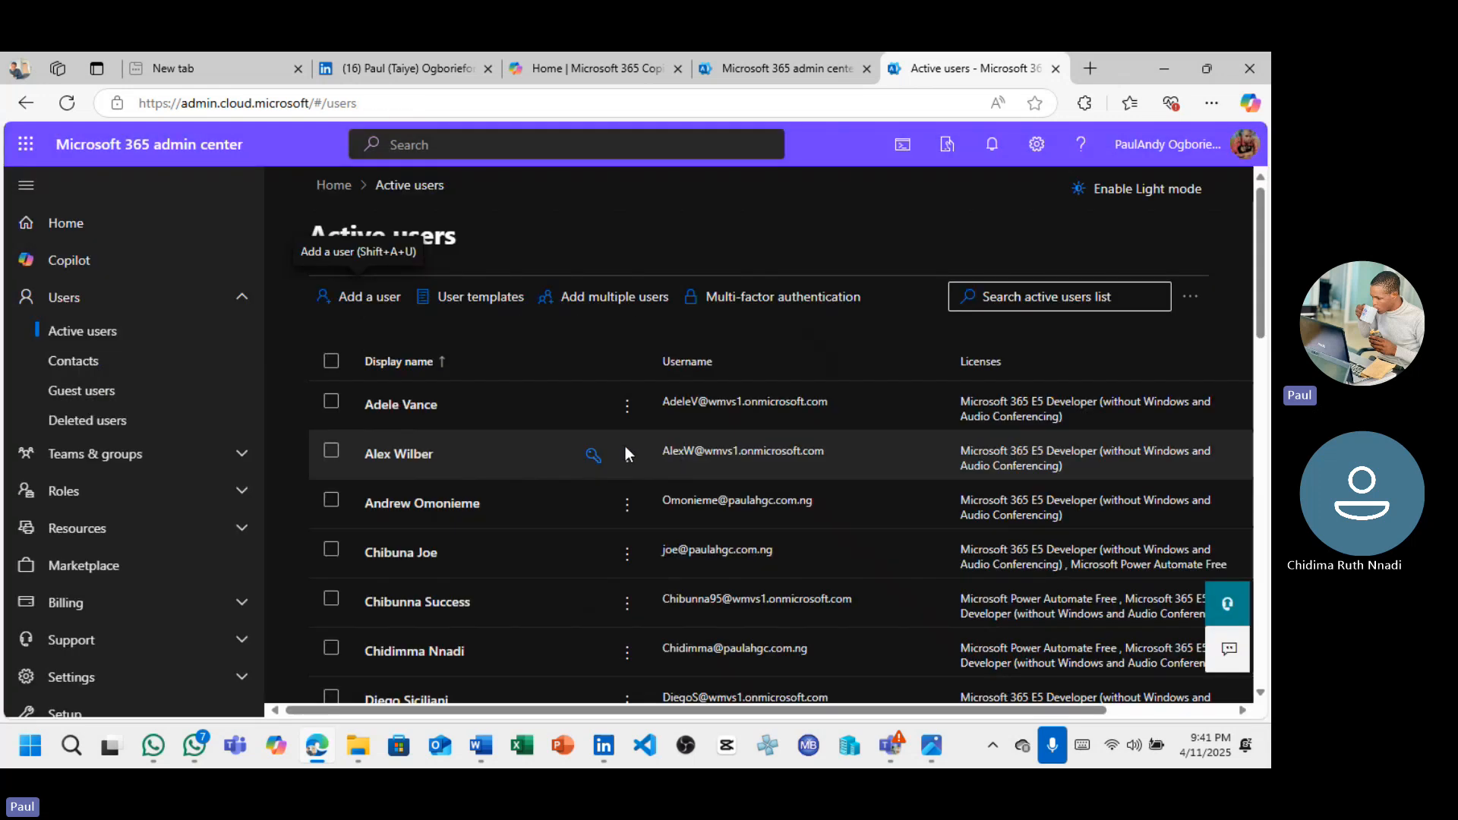
Open the first listed user's details and select their email address under Username and email.
left_click(416, 410)
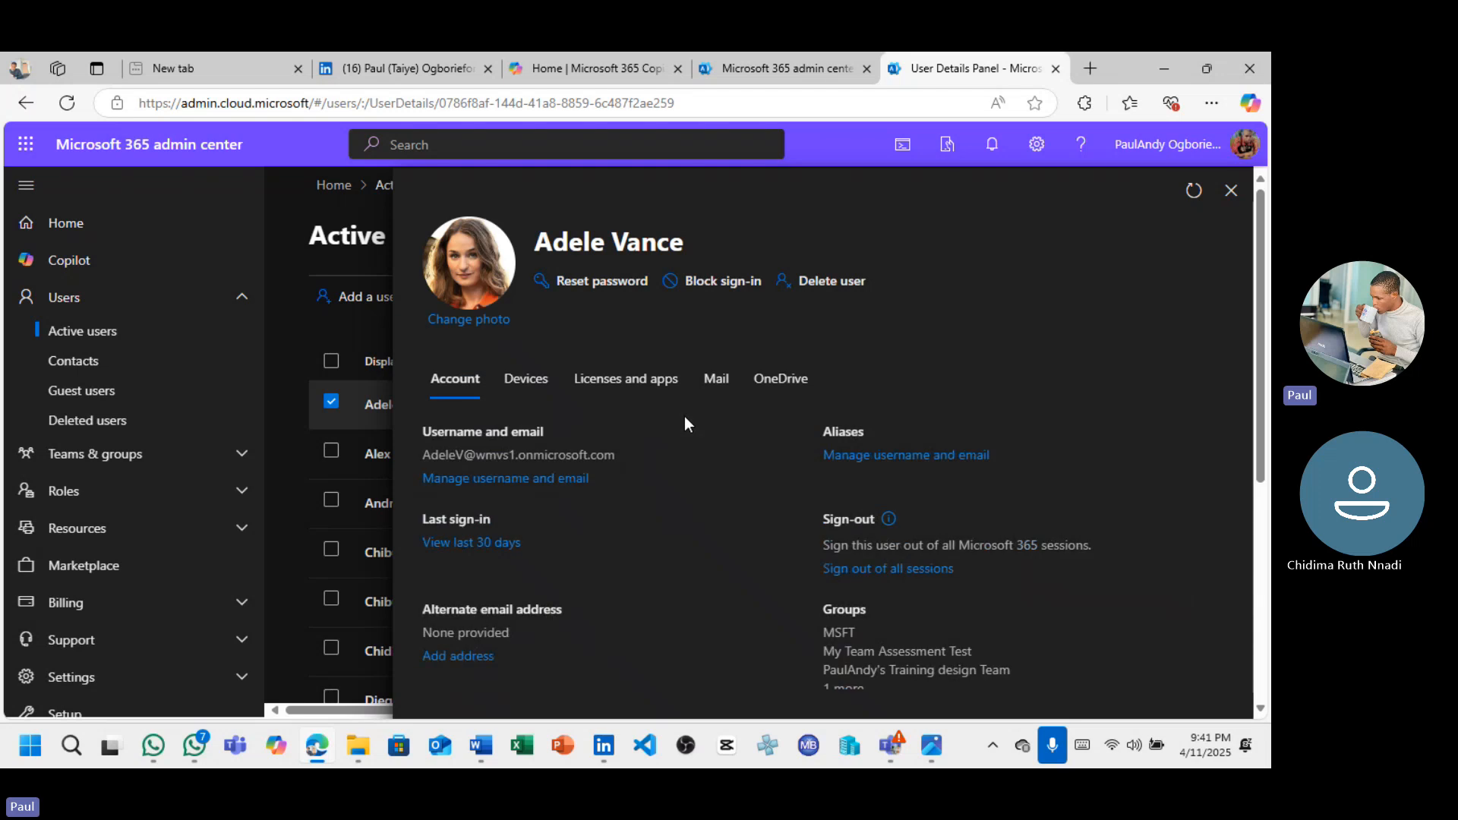
scroll(685, 424, "down", 1)
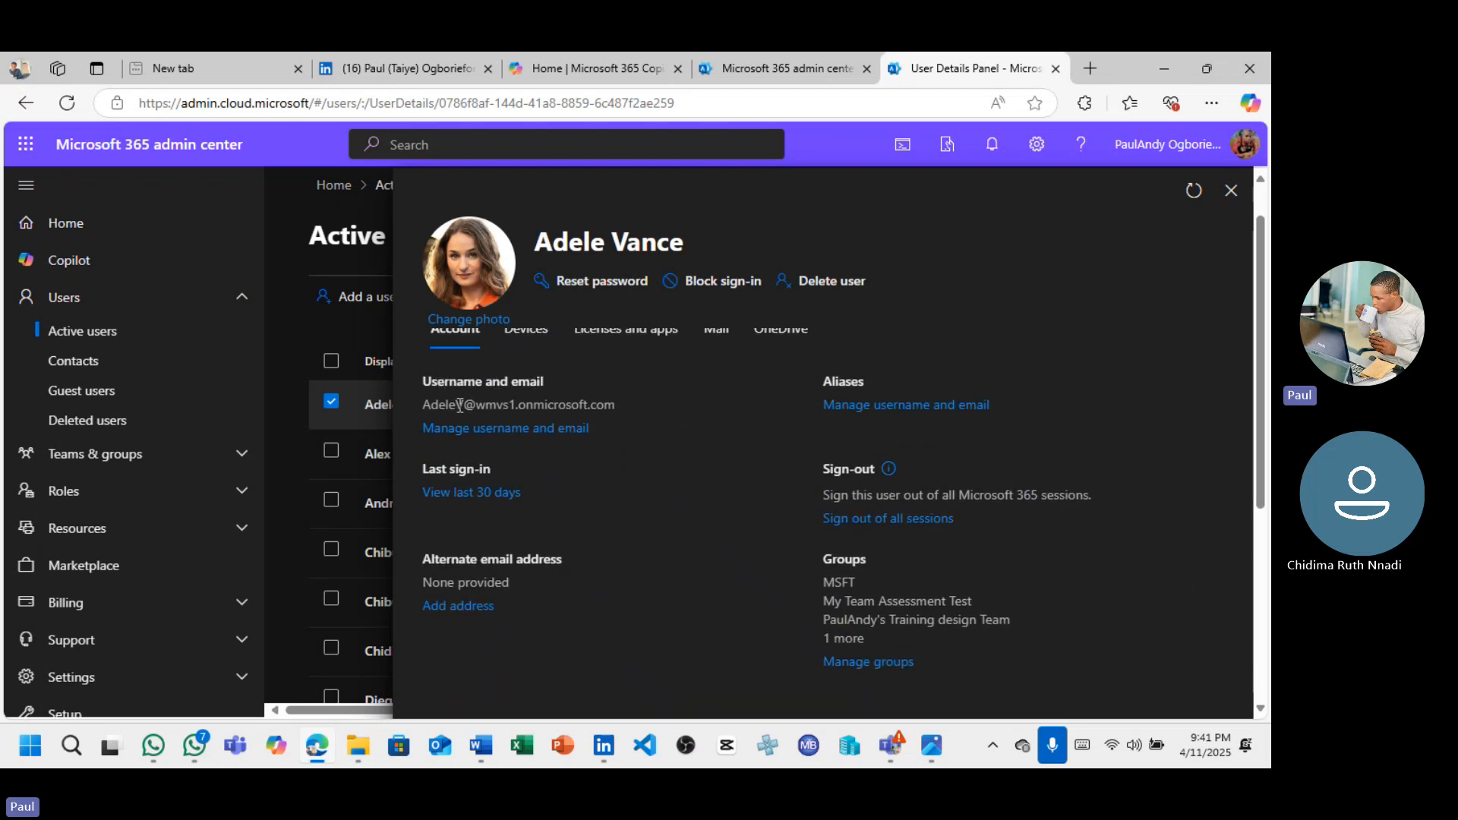
left_click_drag(425, 405, 618, 401)
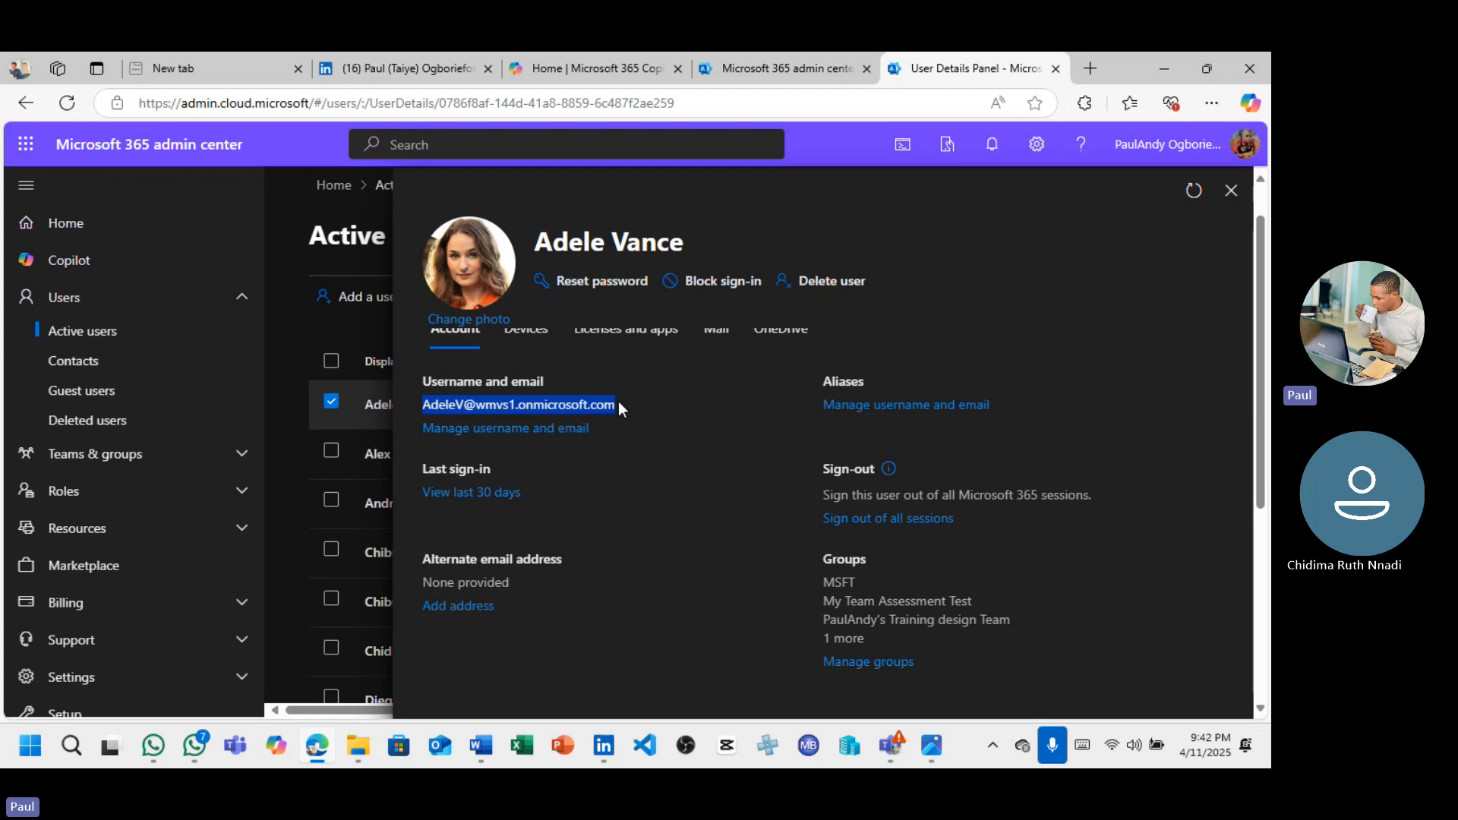
Open Manage username and email and start editing the primary username, keeping the default domain.
left_click(831, 410)
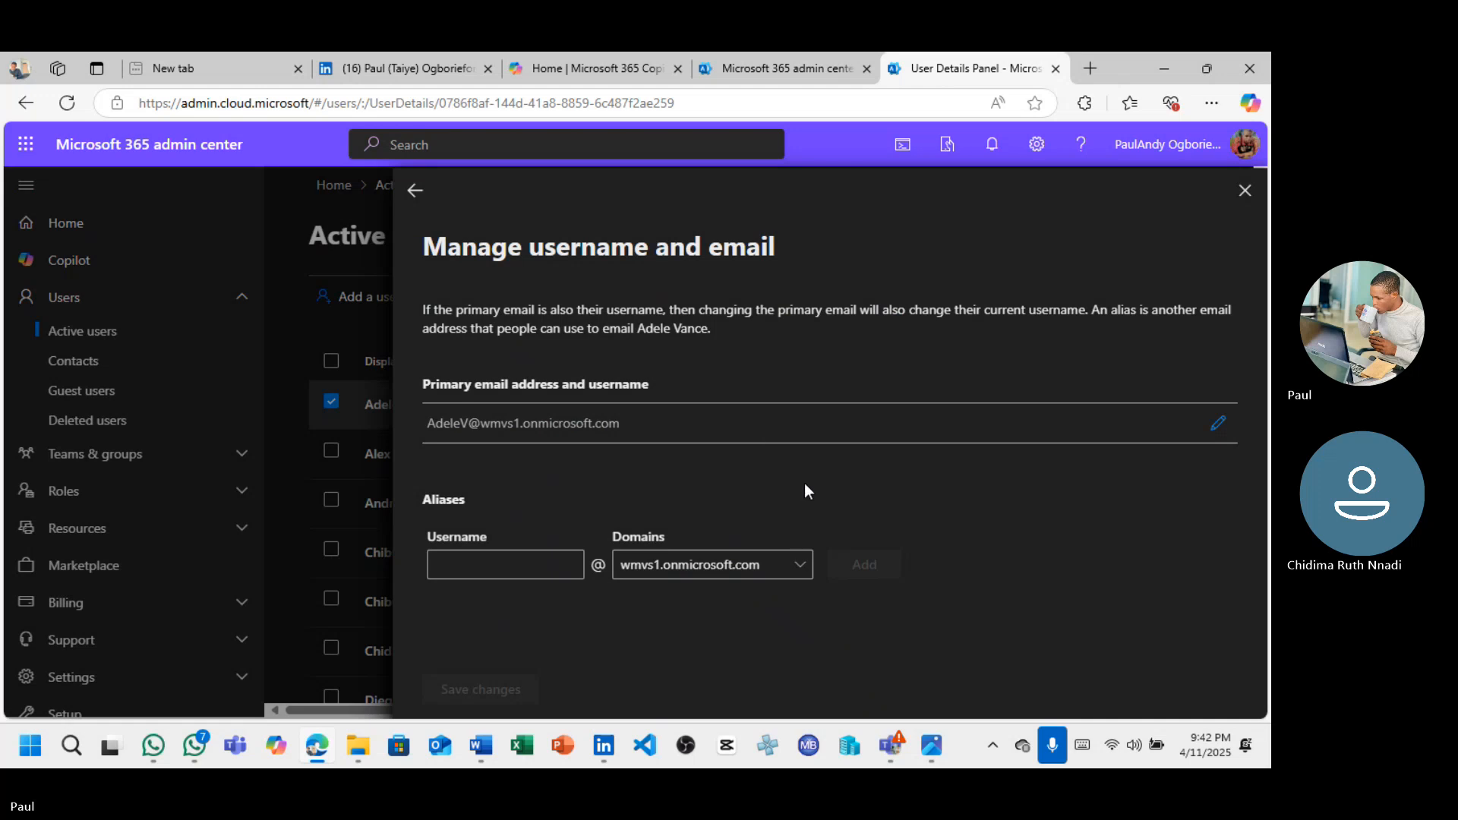
left_click(1217, 424)
left_click(579, 450)
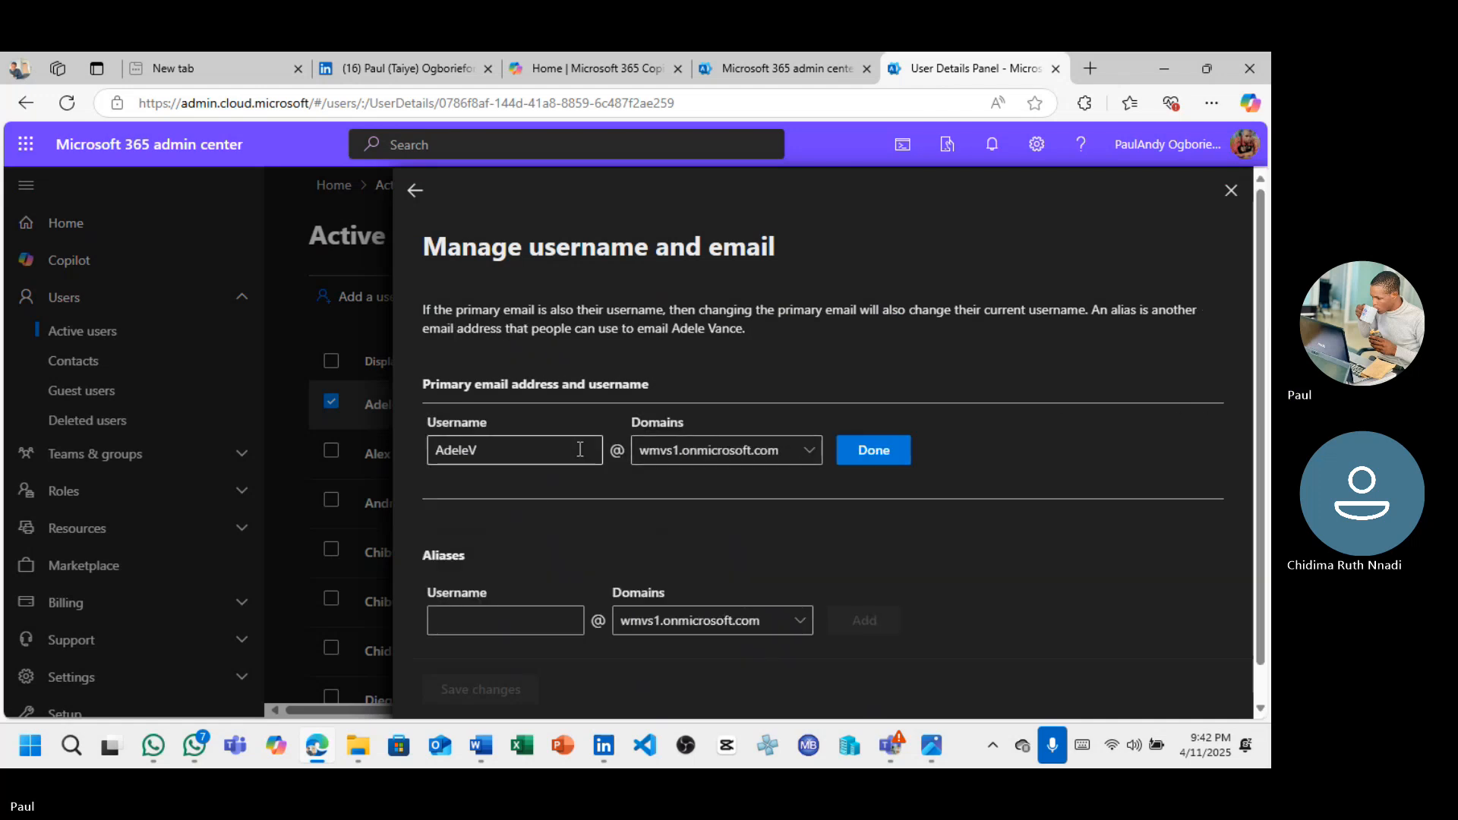
left_click(807, 453)
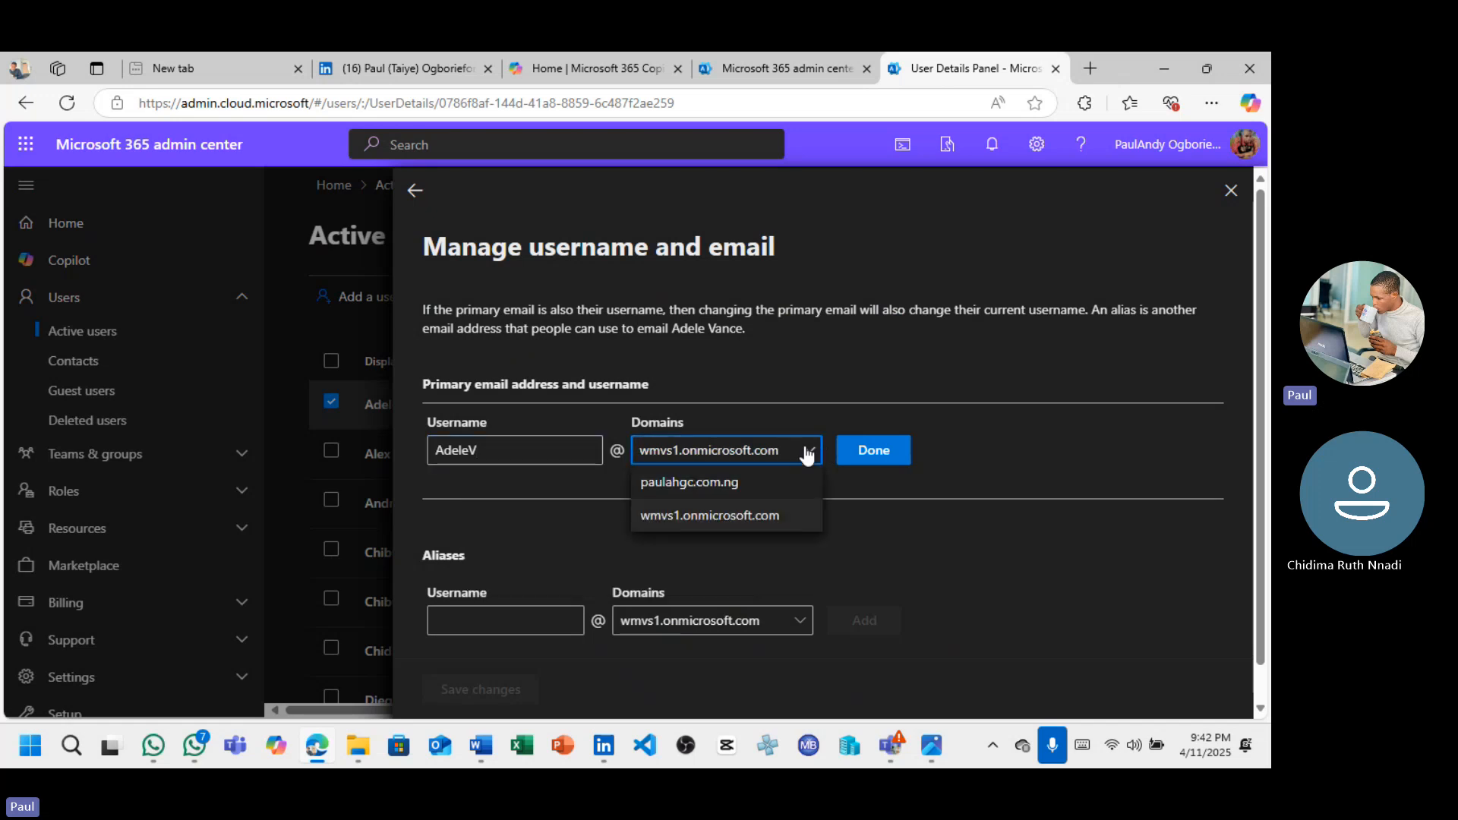
left_click(804, 452)
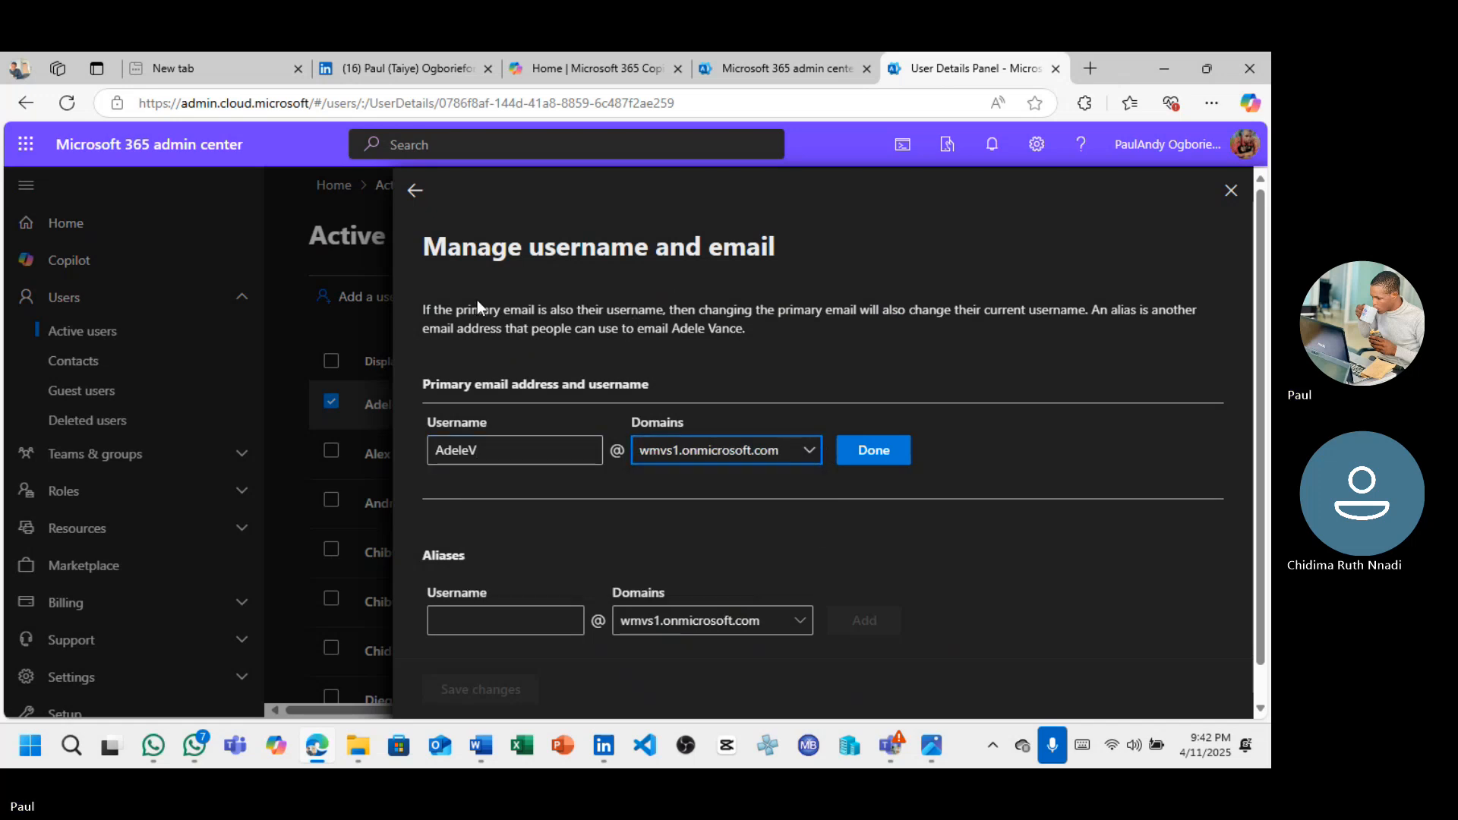
Shorten the primary username by one letter and move it to the custom domain.
scroll(494, 545, "down", 1)
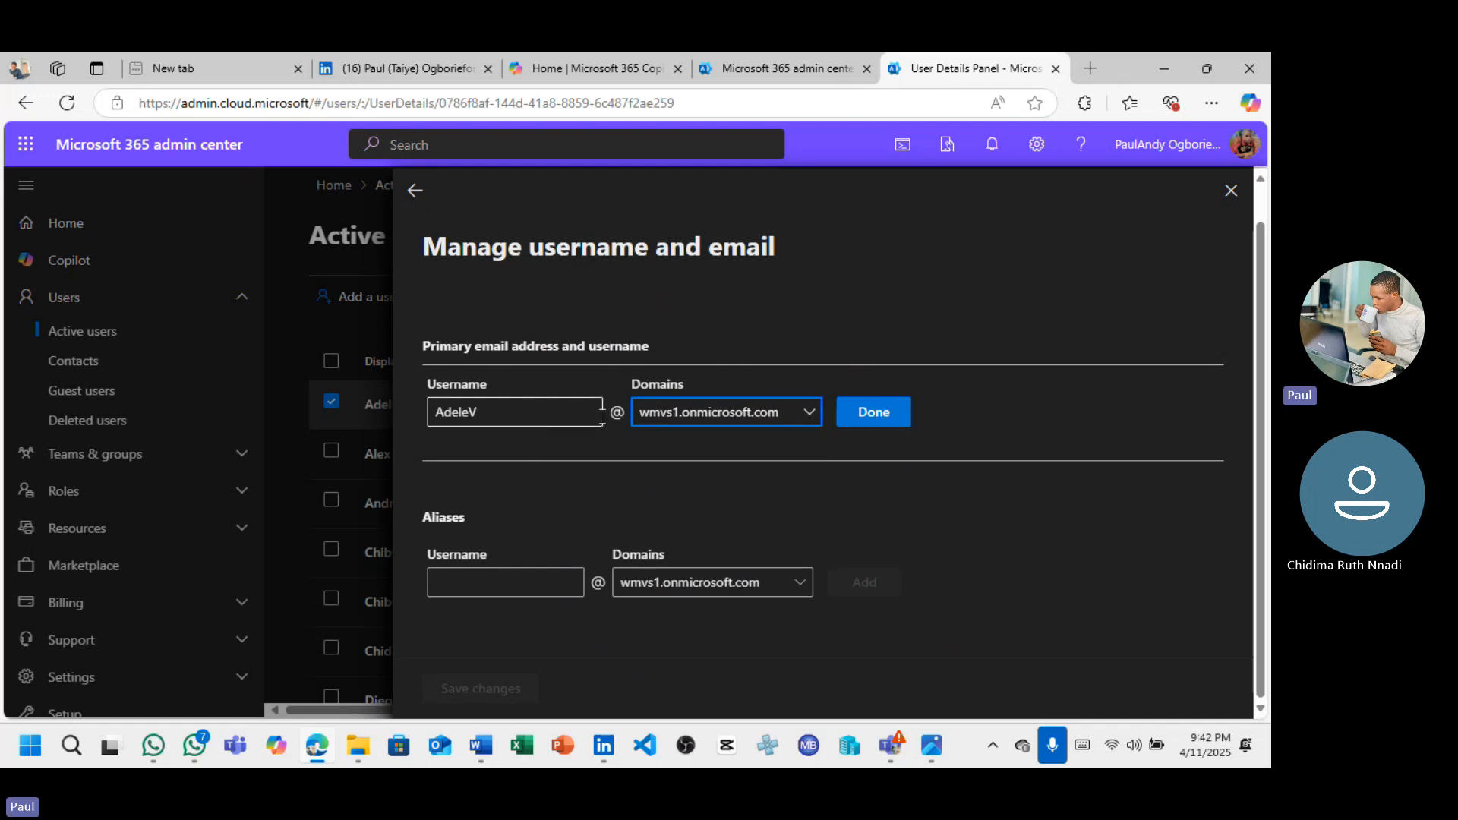
left_click(537, 416)
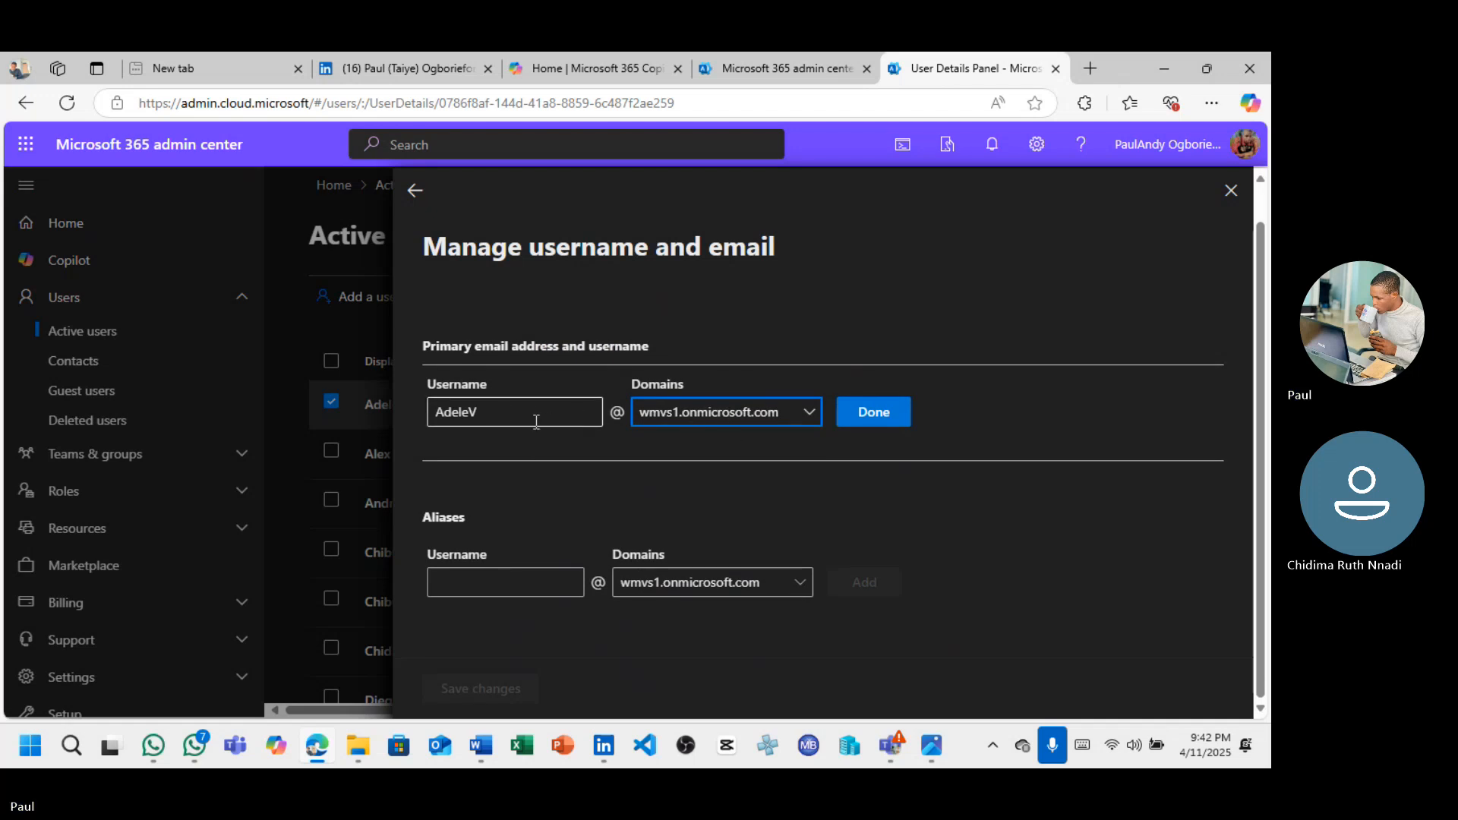
key("BackSpace")
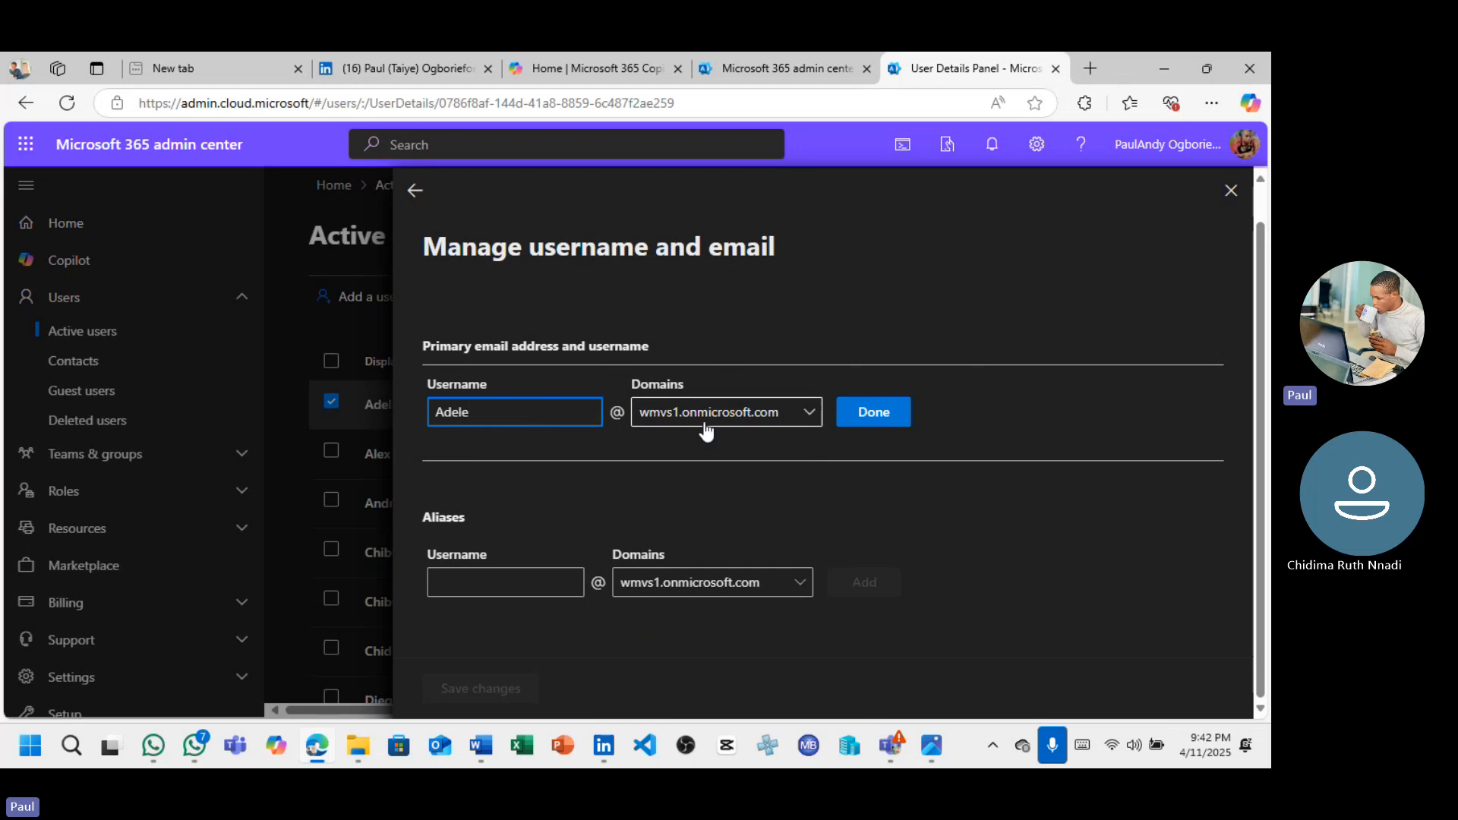
left_click(713, 412)
left_click(694, 446)
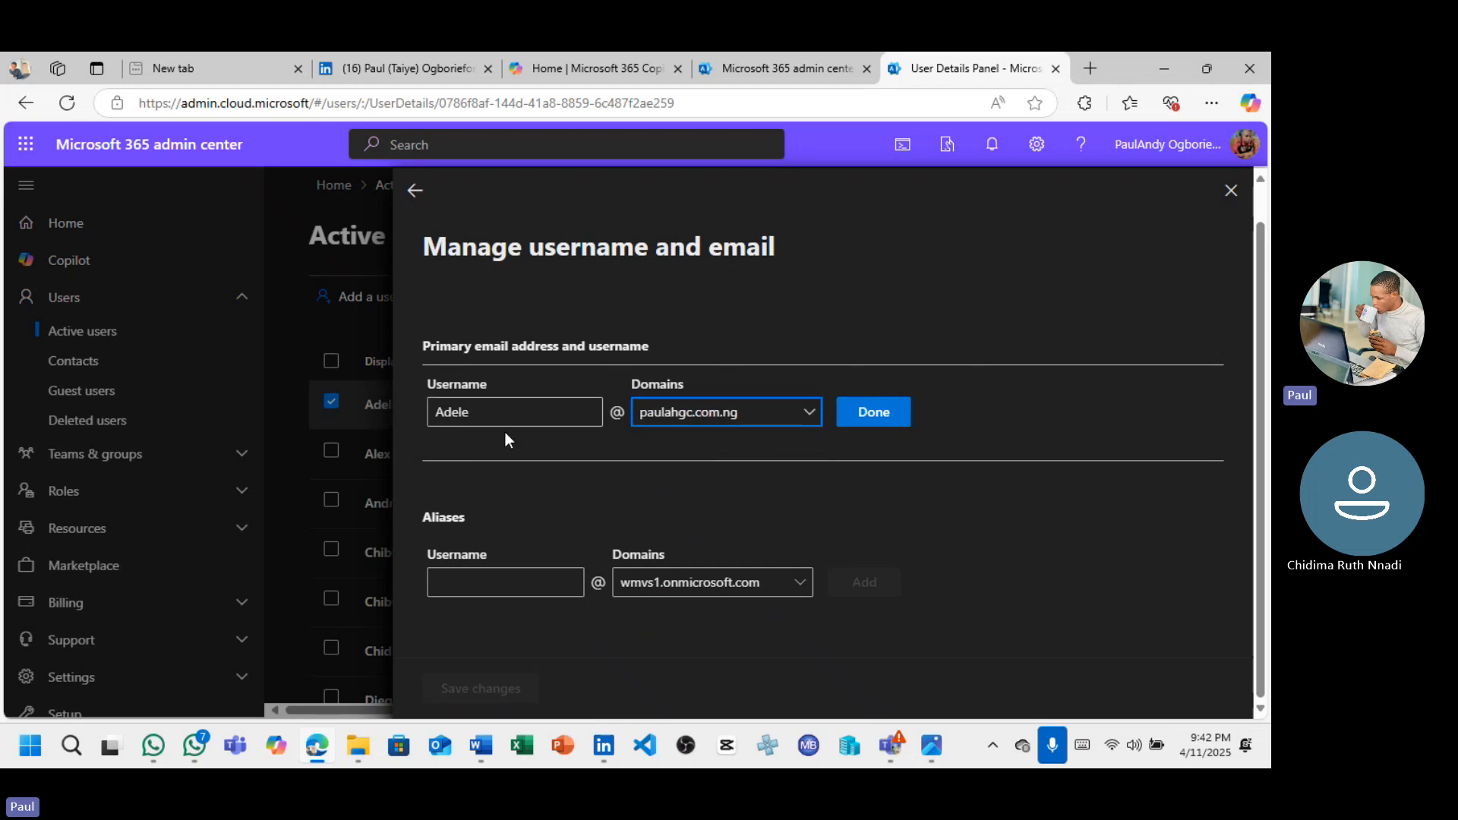
Add an alias username on the custom domain and switch the primary back to wmvs1.onmicrosoft.com.
left_click(555, 578)
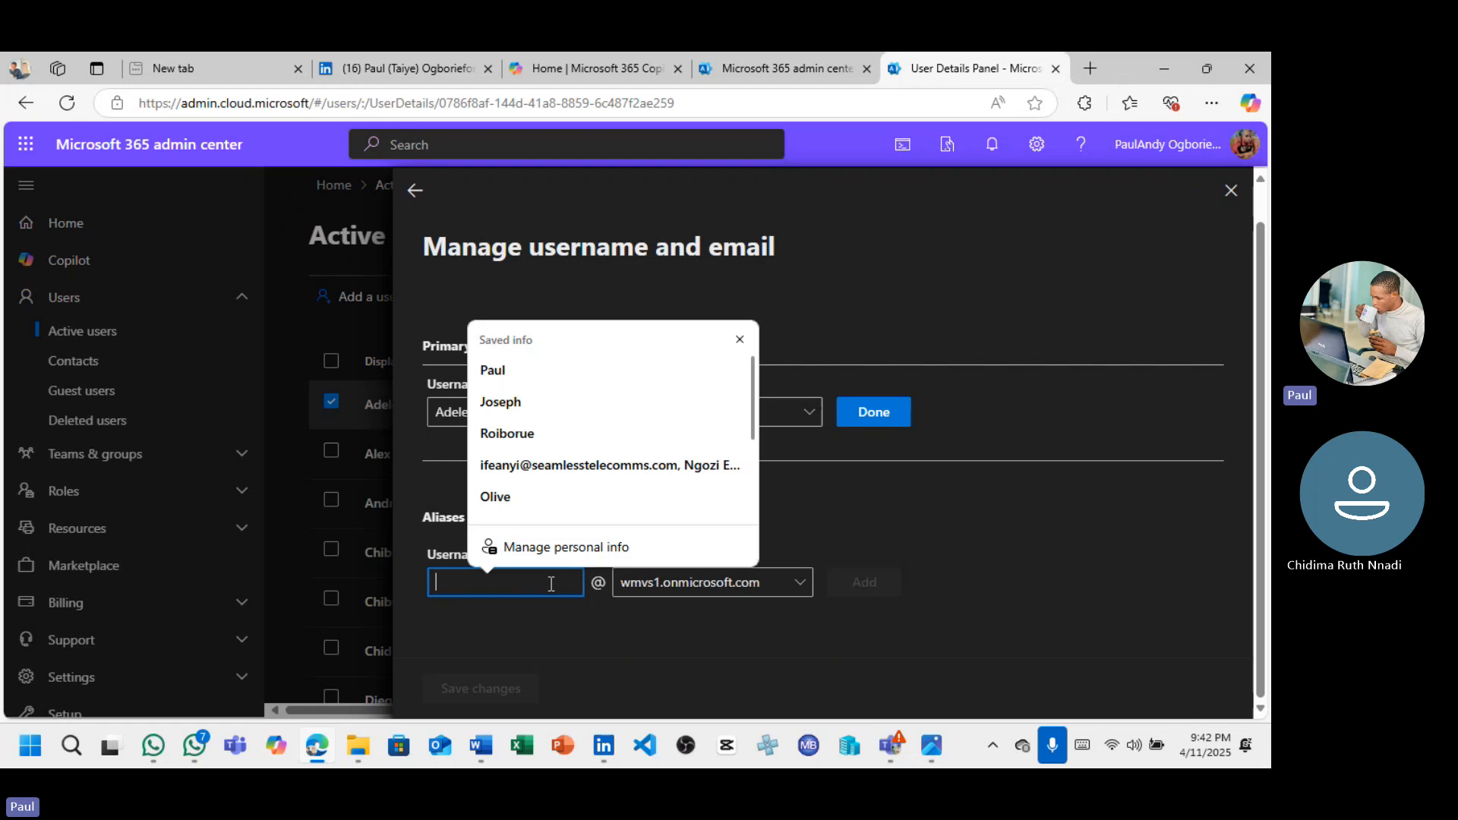
scroll(595, 486, "down", 1)
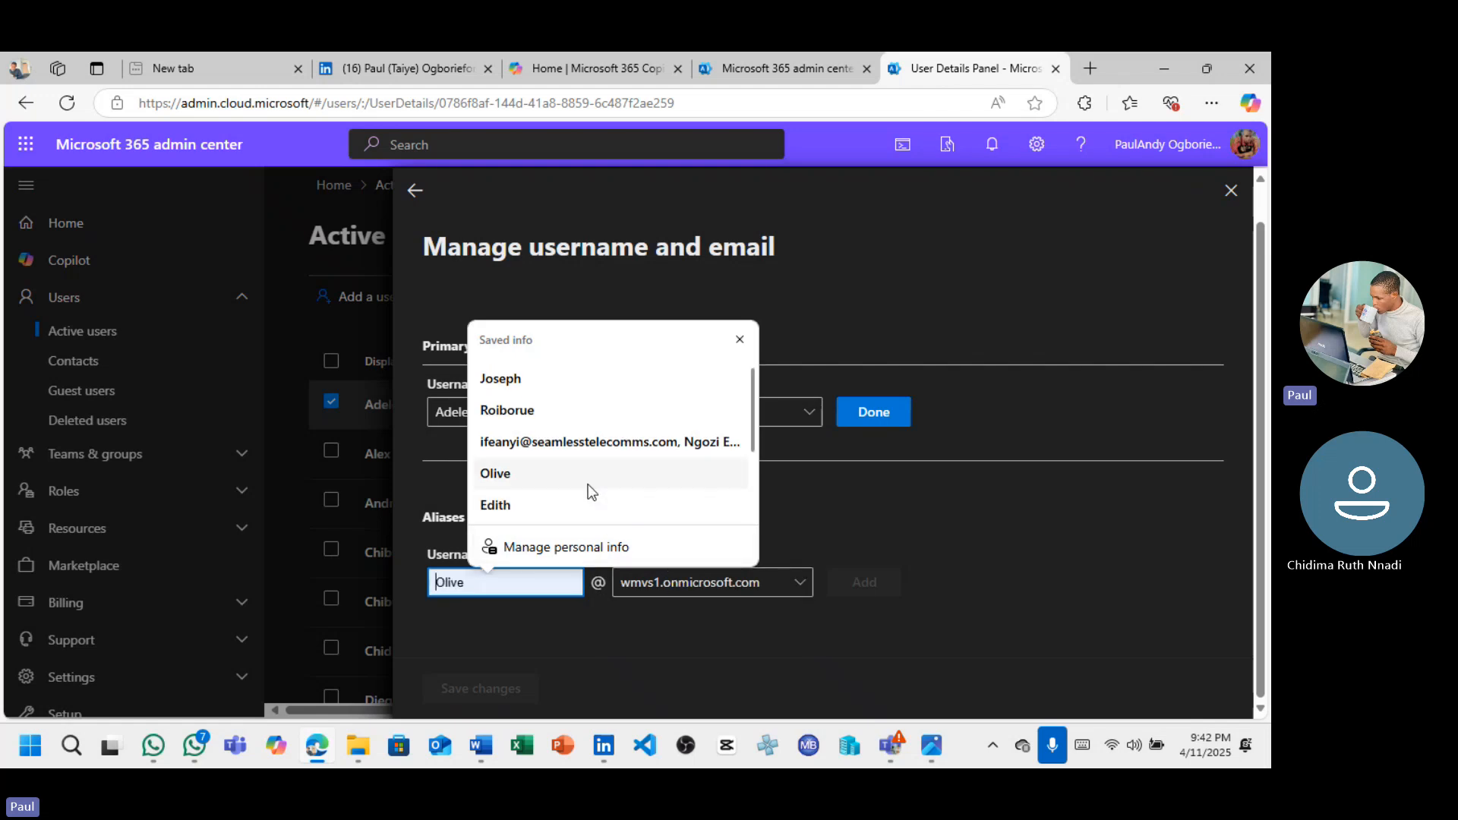
left_click(588, 485)
left_click(808, 583)
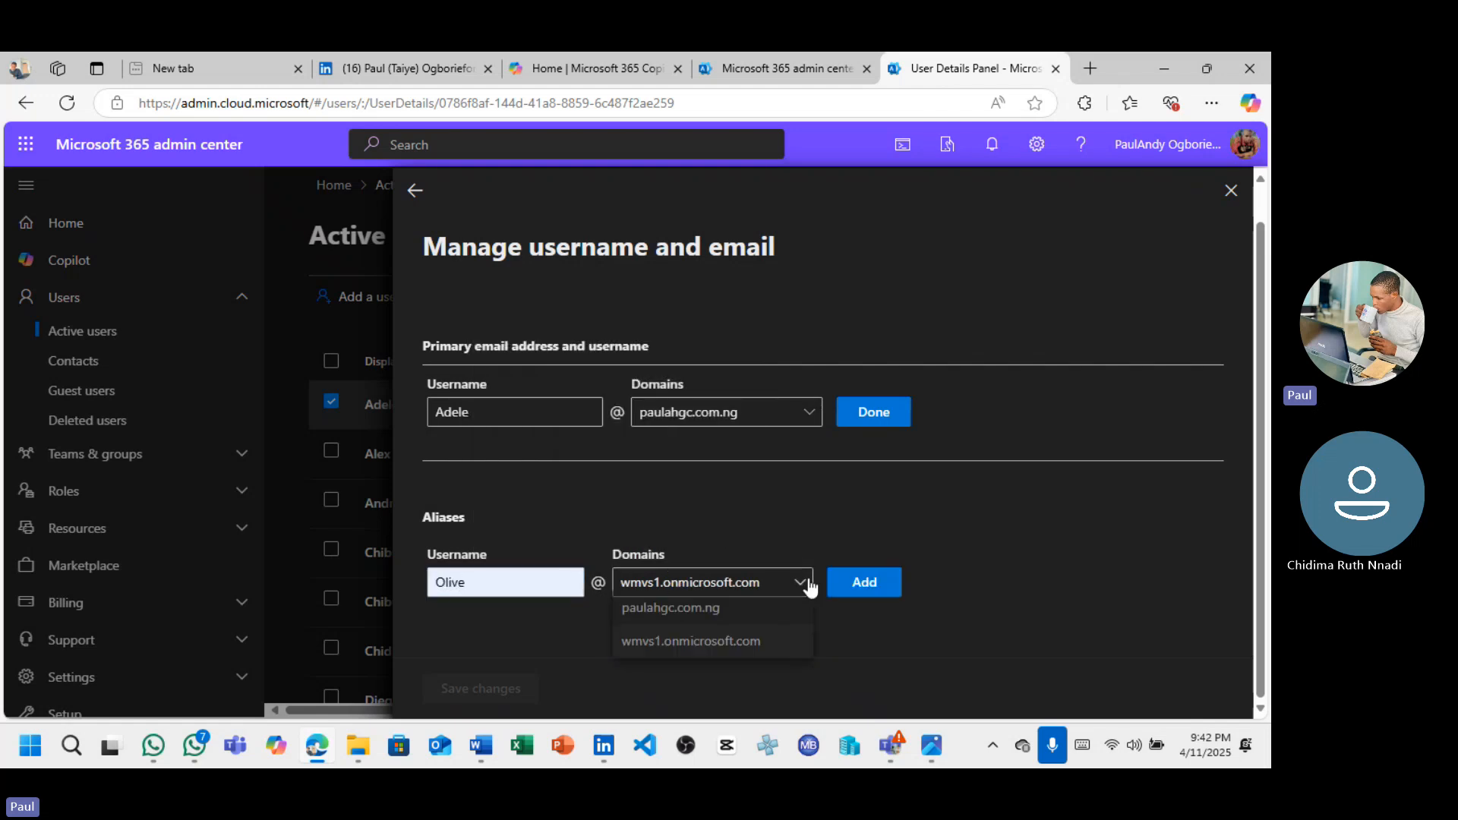
left_click(702, 627)
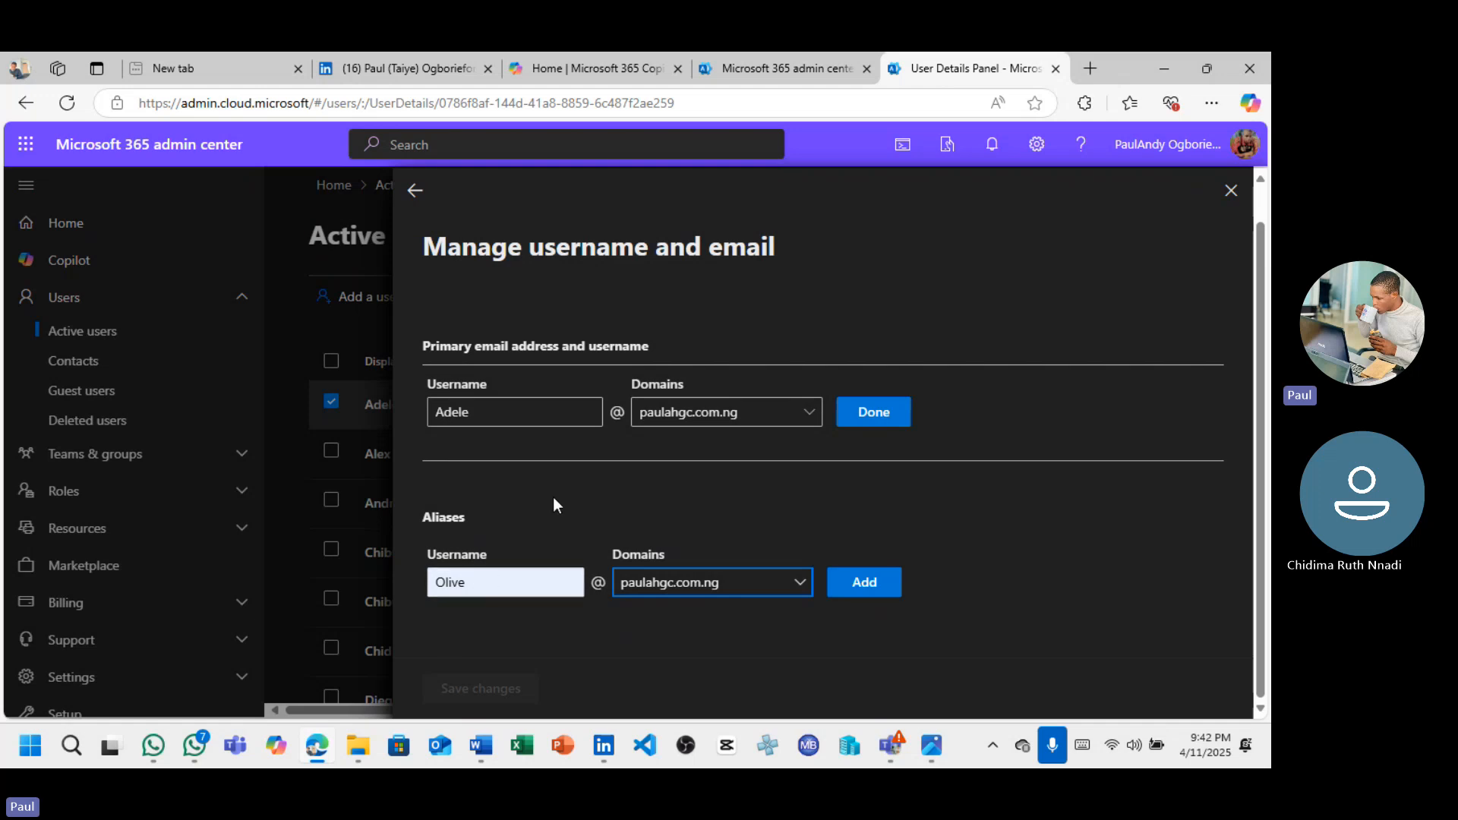
left_click(760, 418)
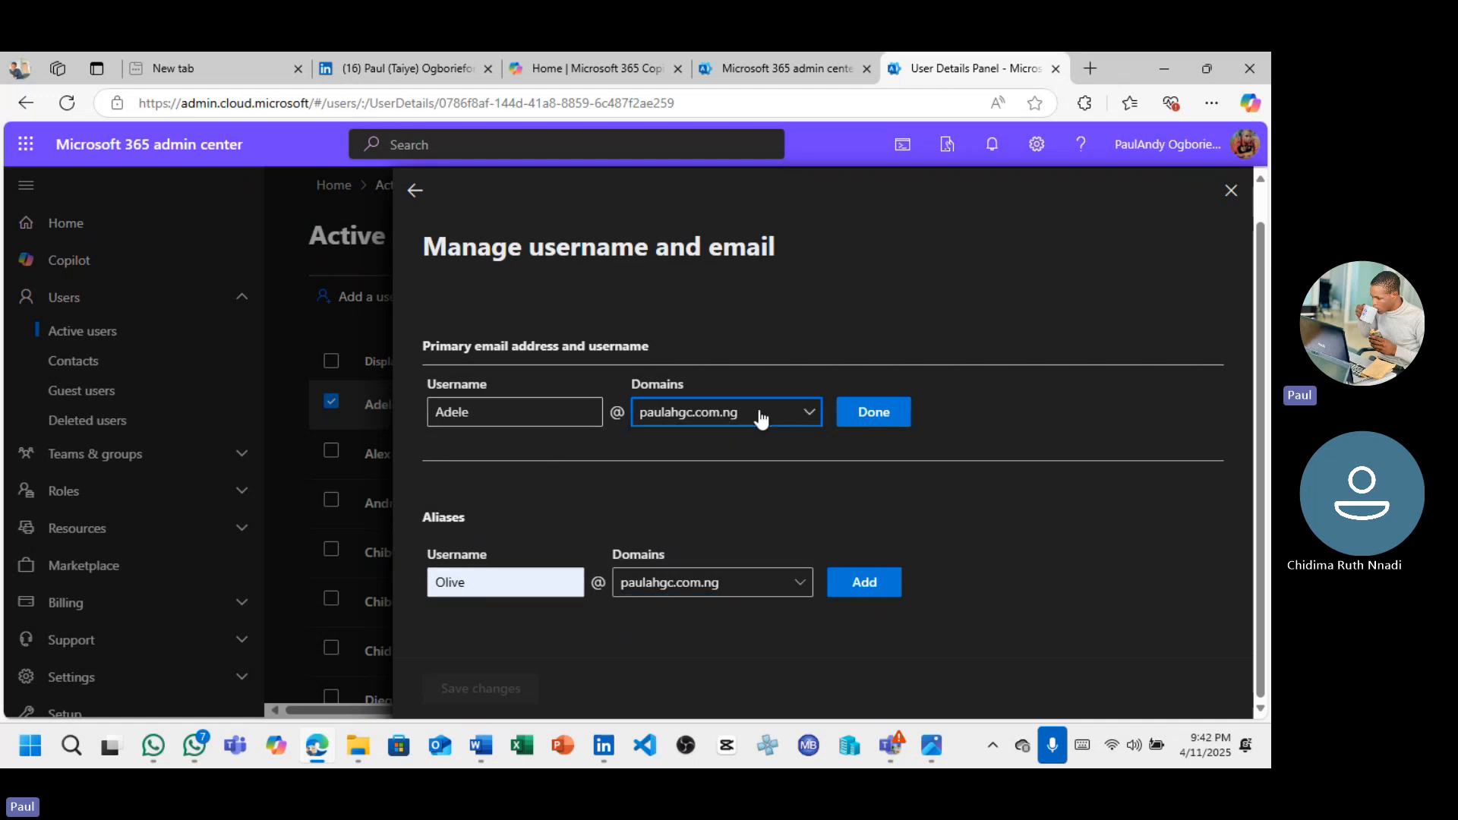
left_click(703, 476)
left_click(521, 415)
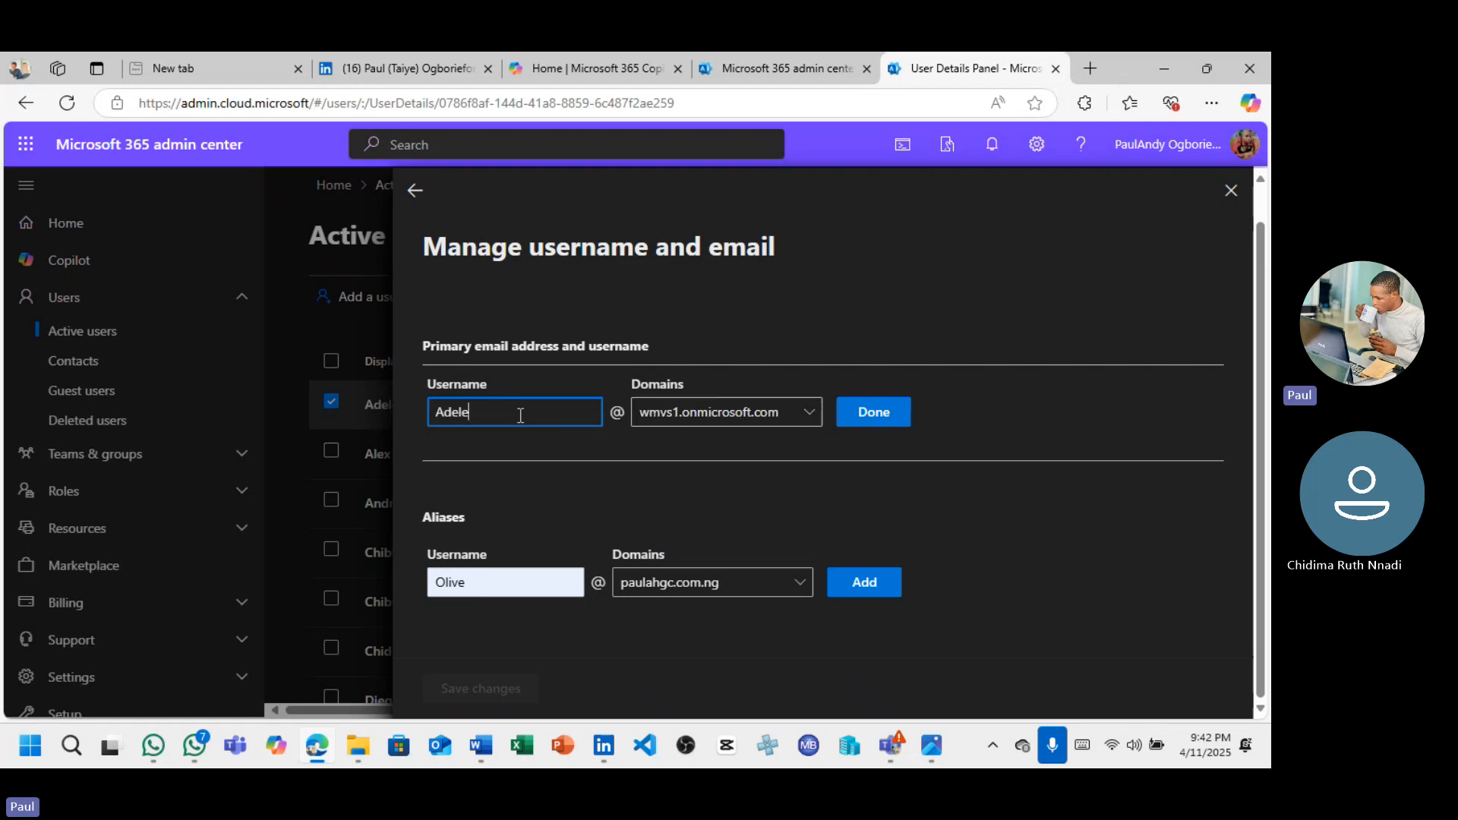
Discard the username edits, confirm the first user's email is unchanged, then open the third listed user.
left_click(1241, 195)
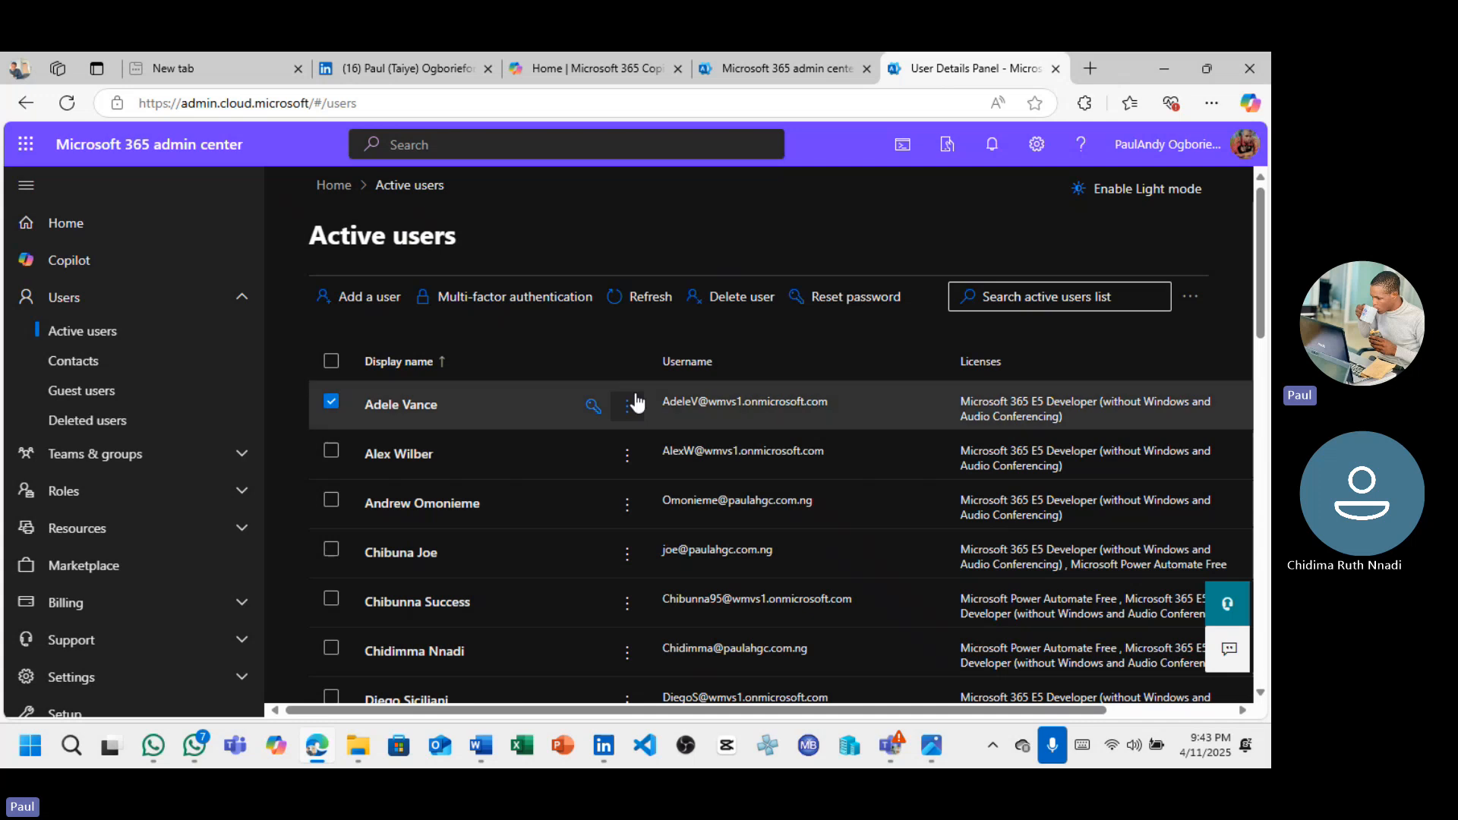
left_click(412, 406)
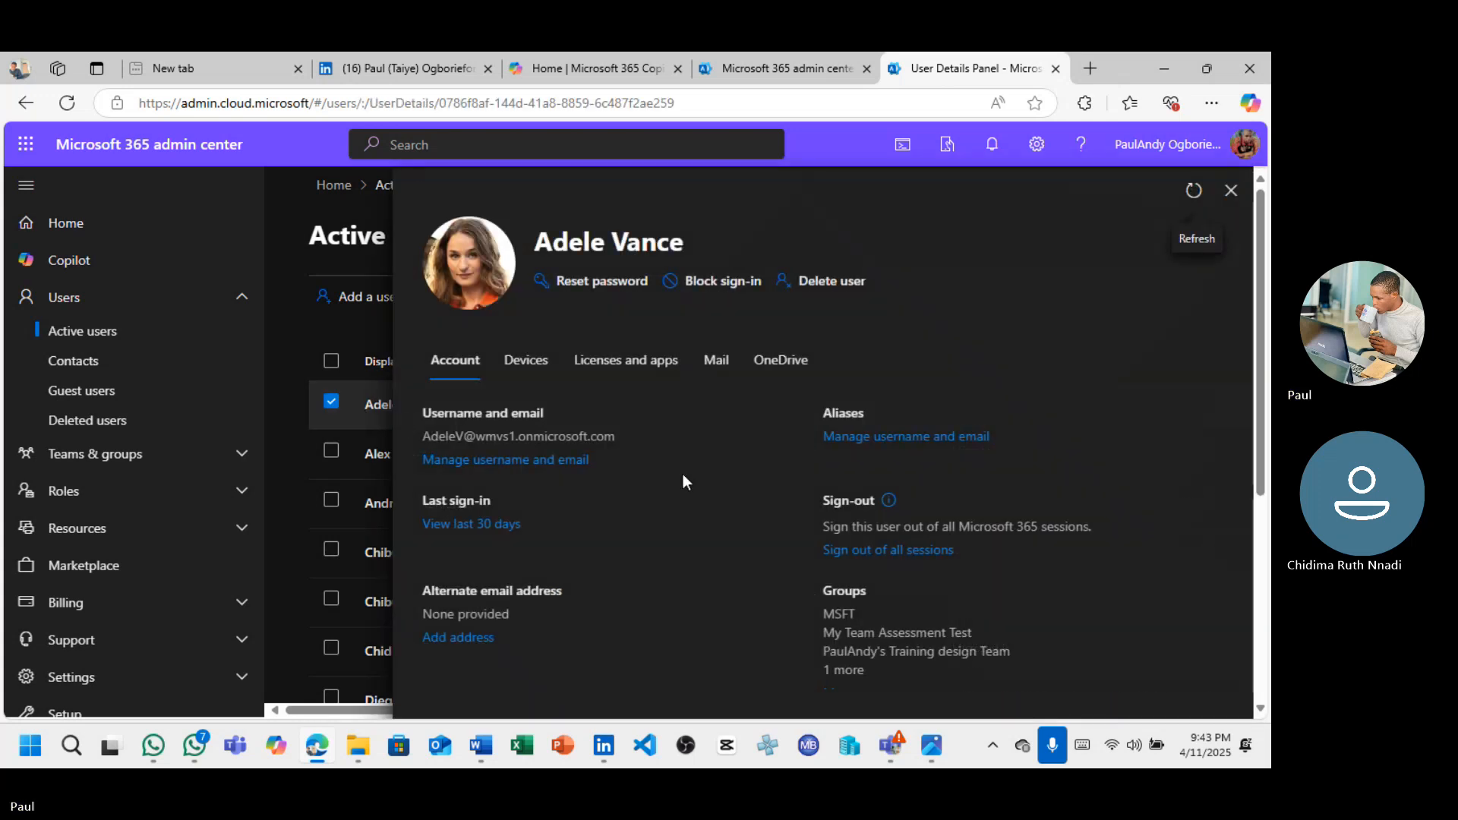
scroll(682, 474, "down", 2)
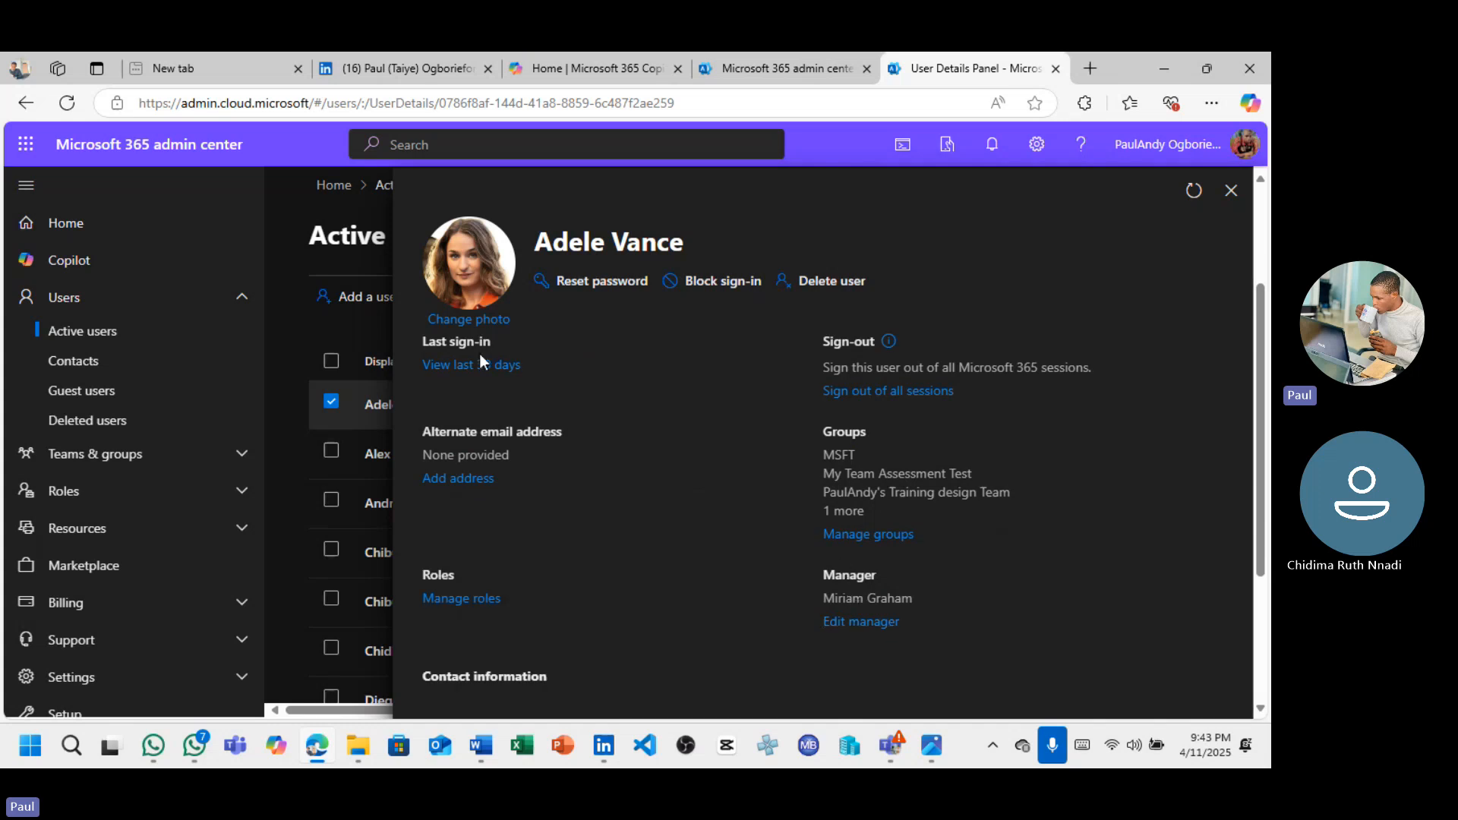
left_click(1231, 190)
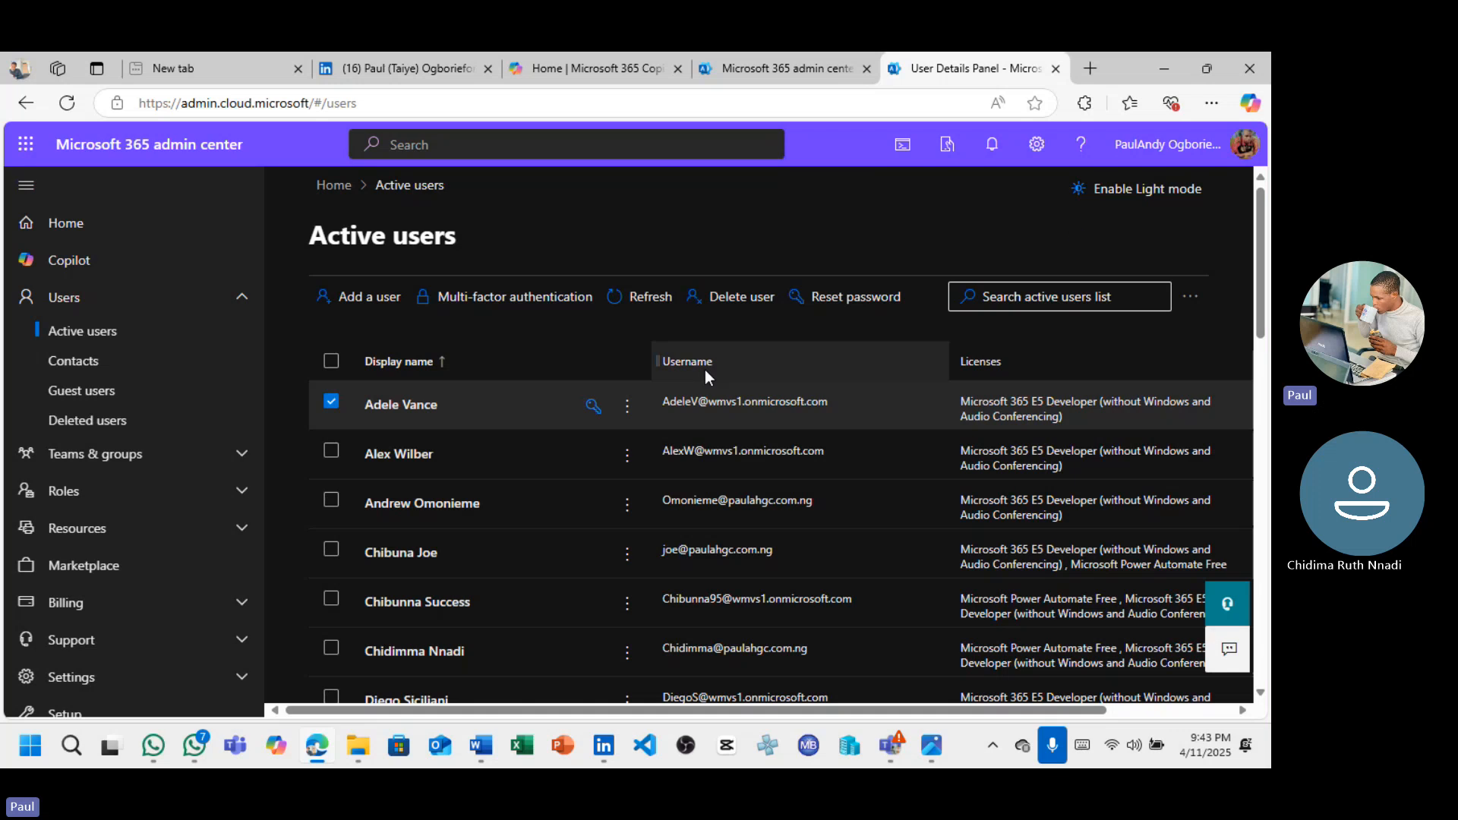
left_click(400, 505)
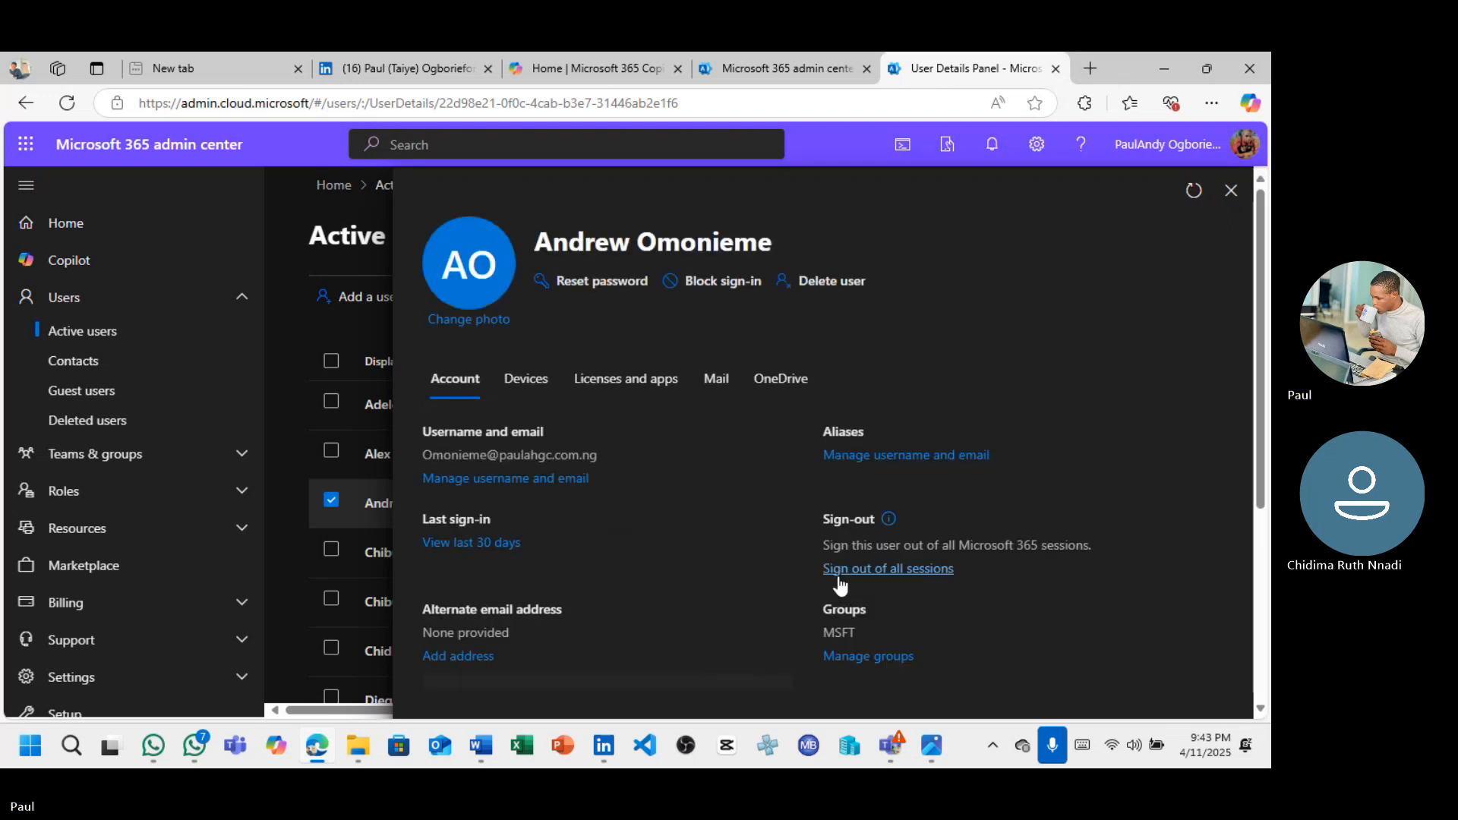
Scroll the third user's details down to Roles, Manager and Contact information.
scroll(839, 581, "down", 2)
scroll(839, 577, "down", 1)
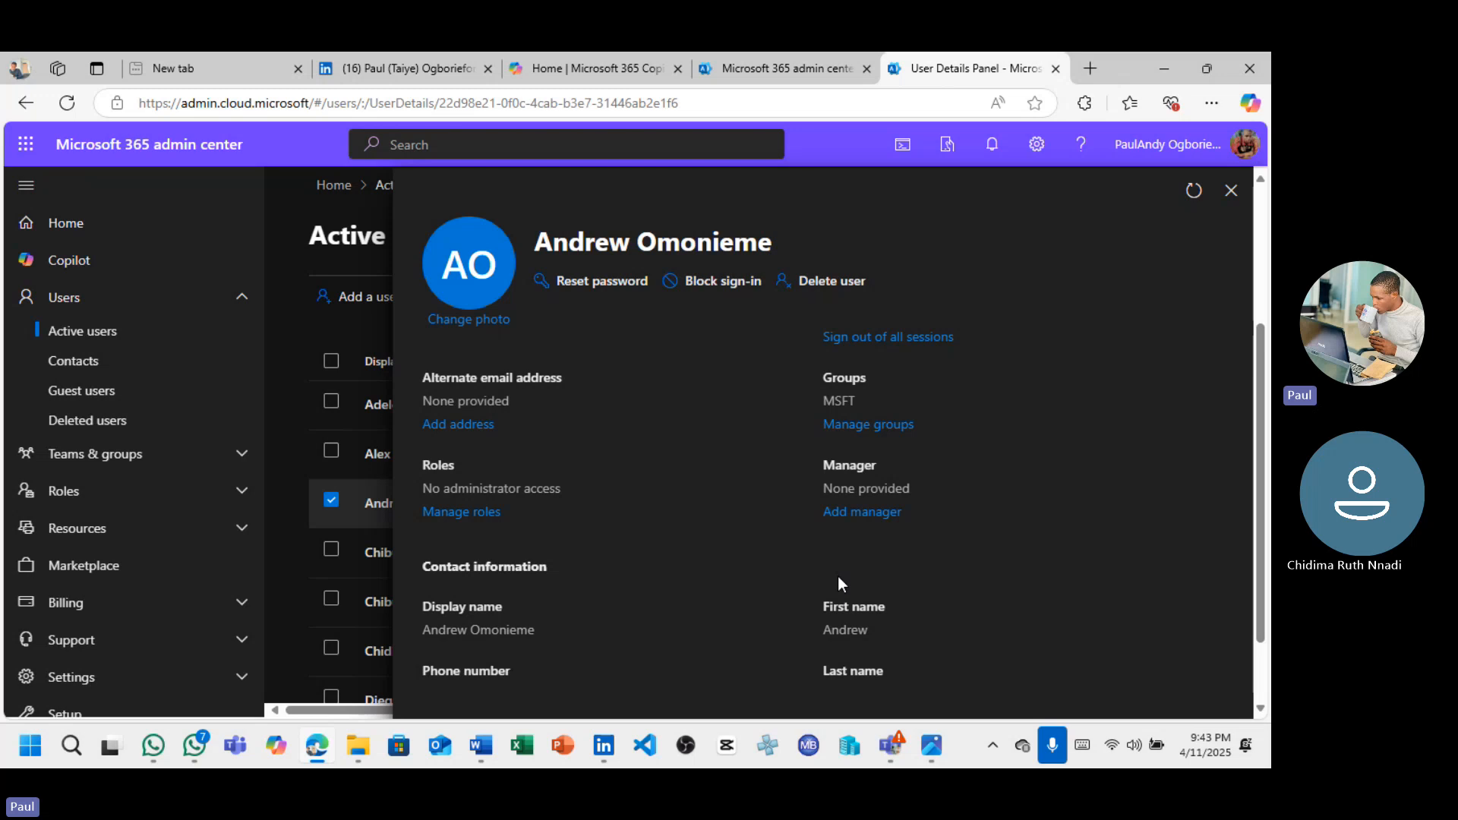
Search for the colleague, save them as this user's manager, and return to Active users.
left_click(859, 520)
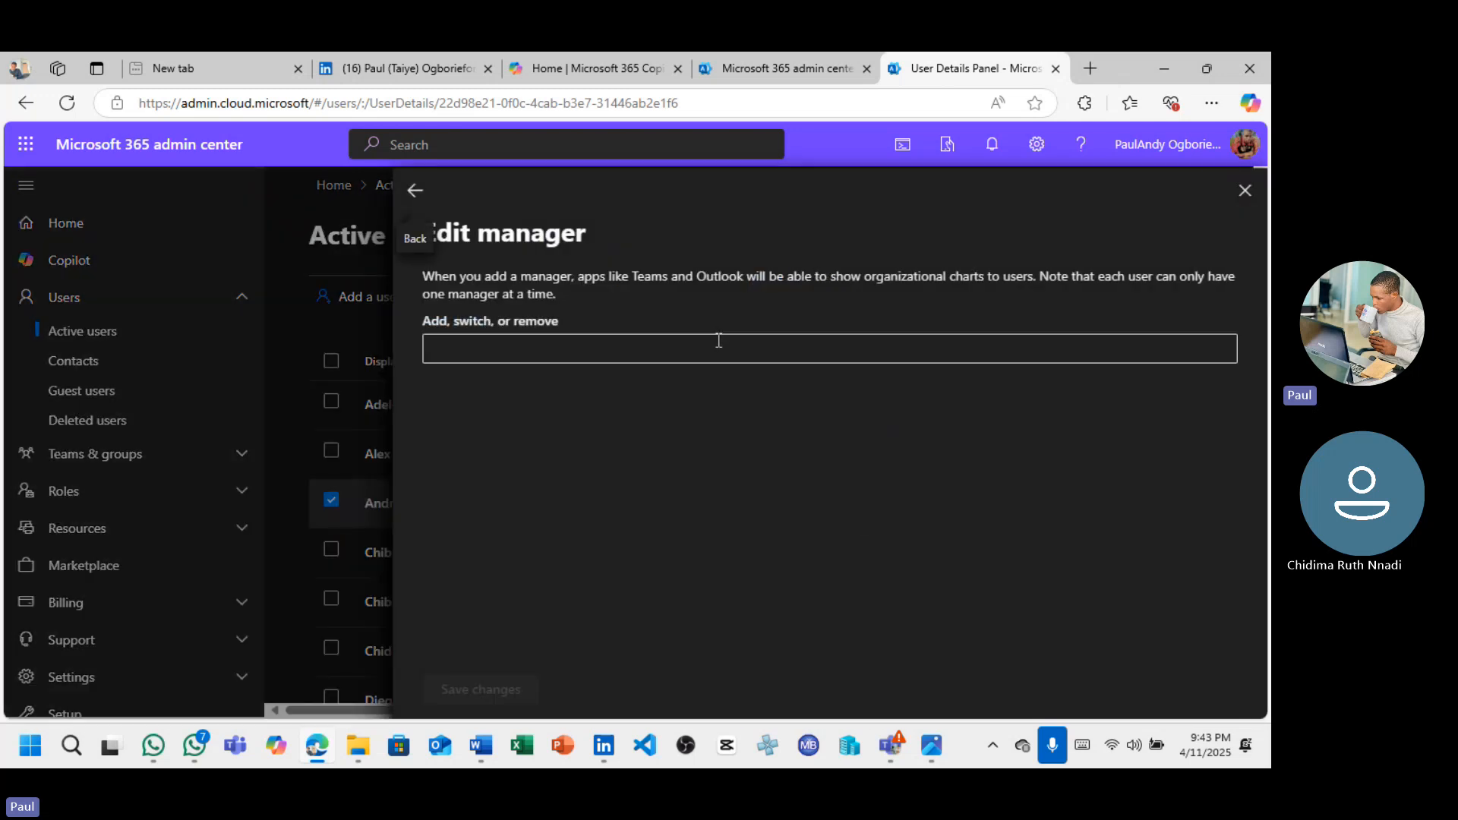
left_click(718, 341)
type("p")
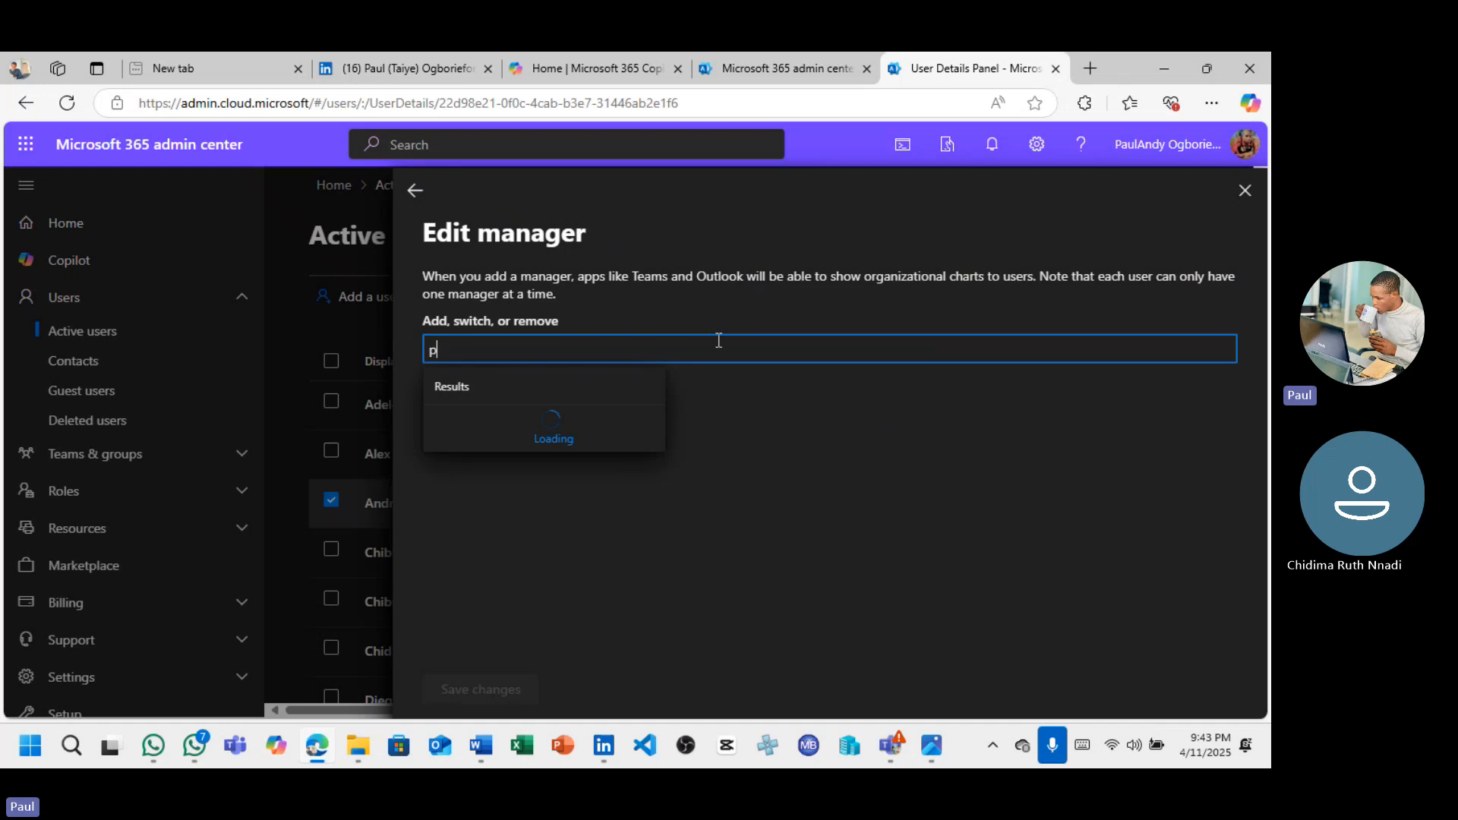
key("BackSpace")
type("chid")
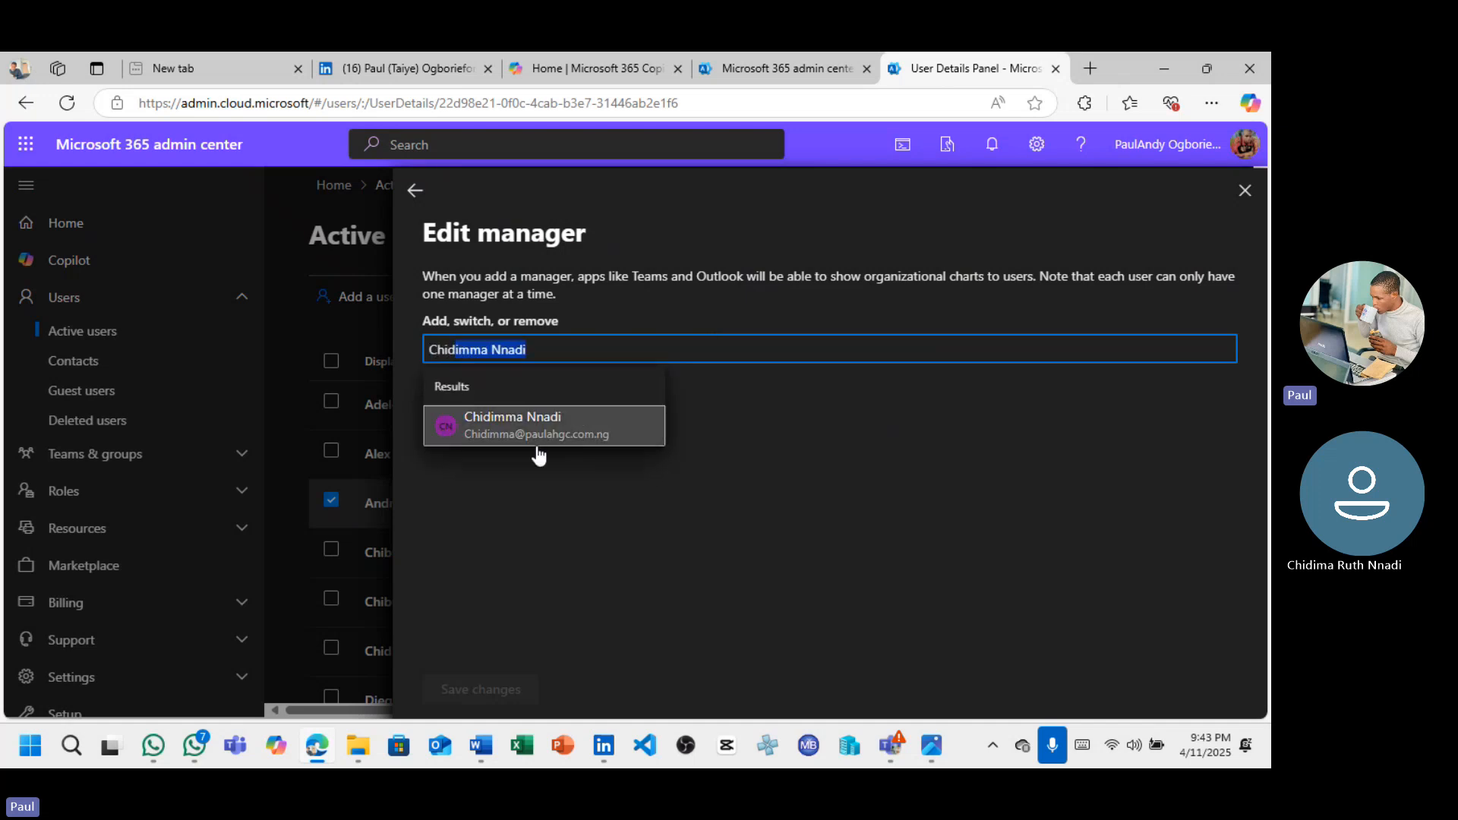
left_click(533, 426)
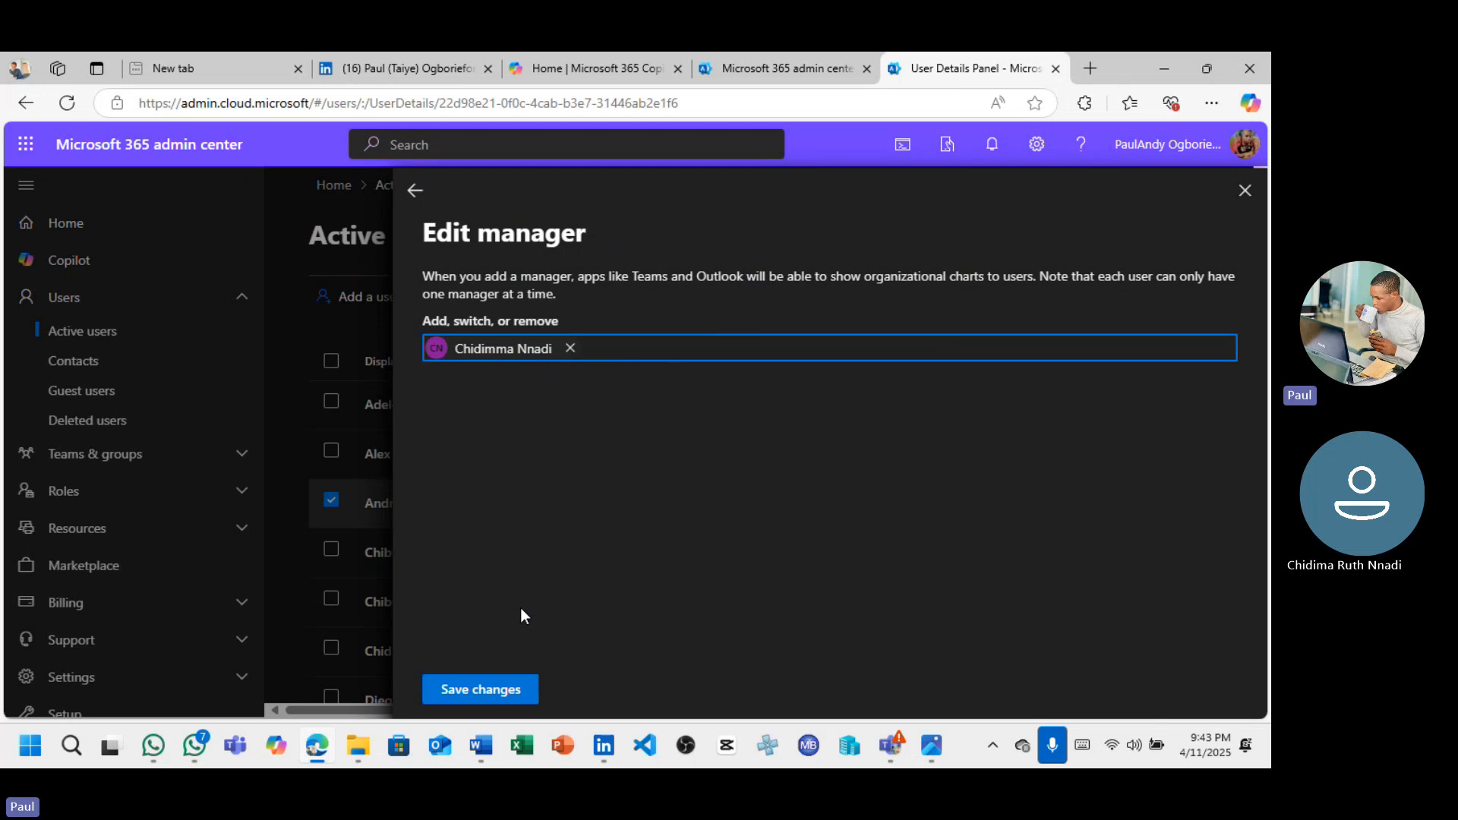
left_click(492, 685)
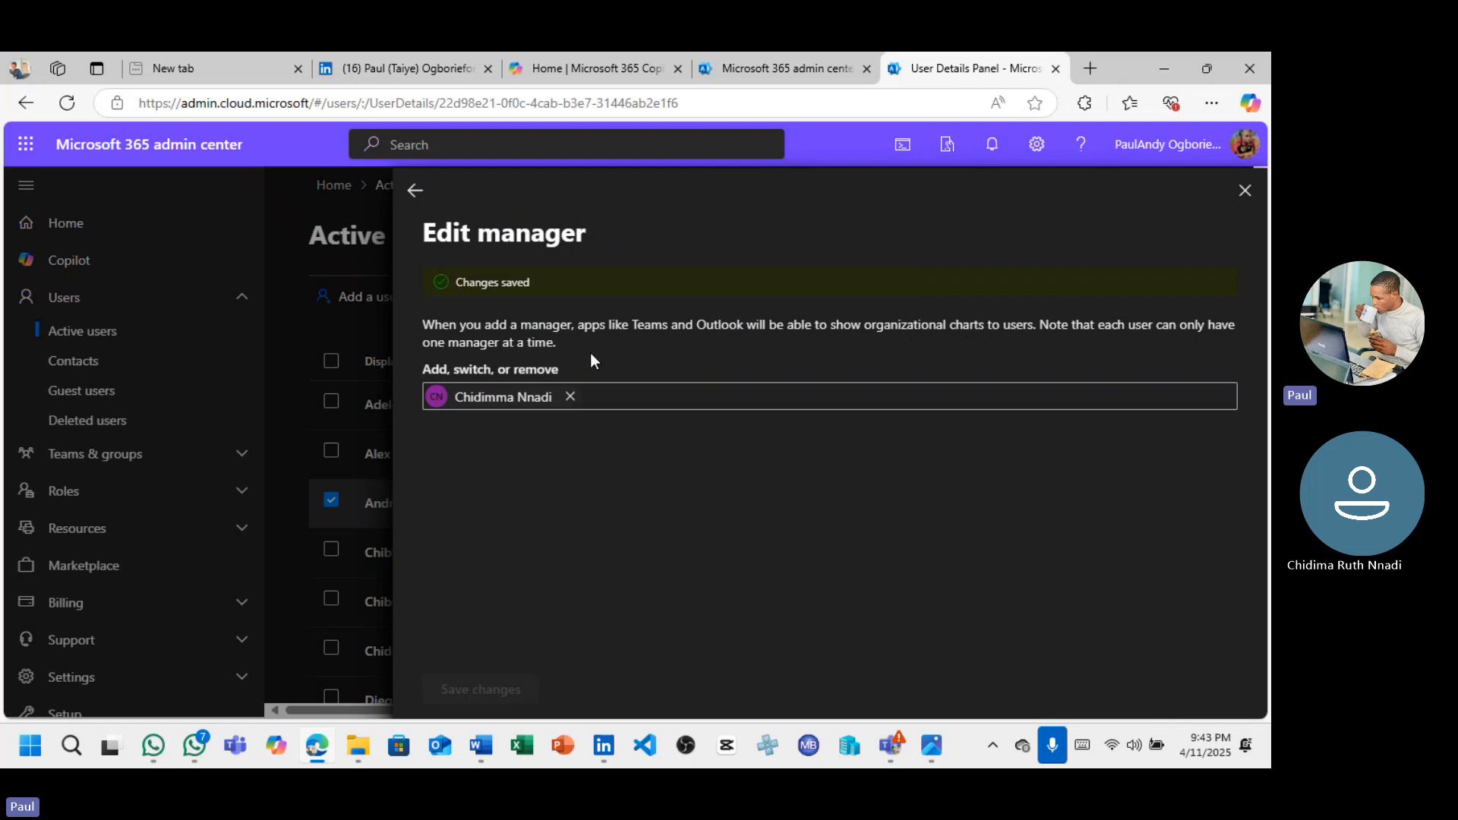
left_click(1245, 191)
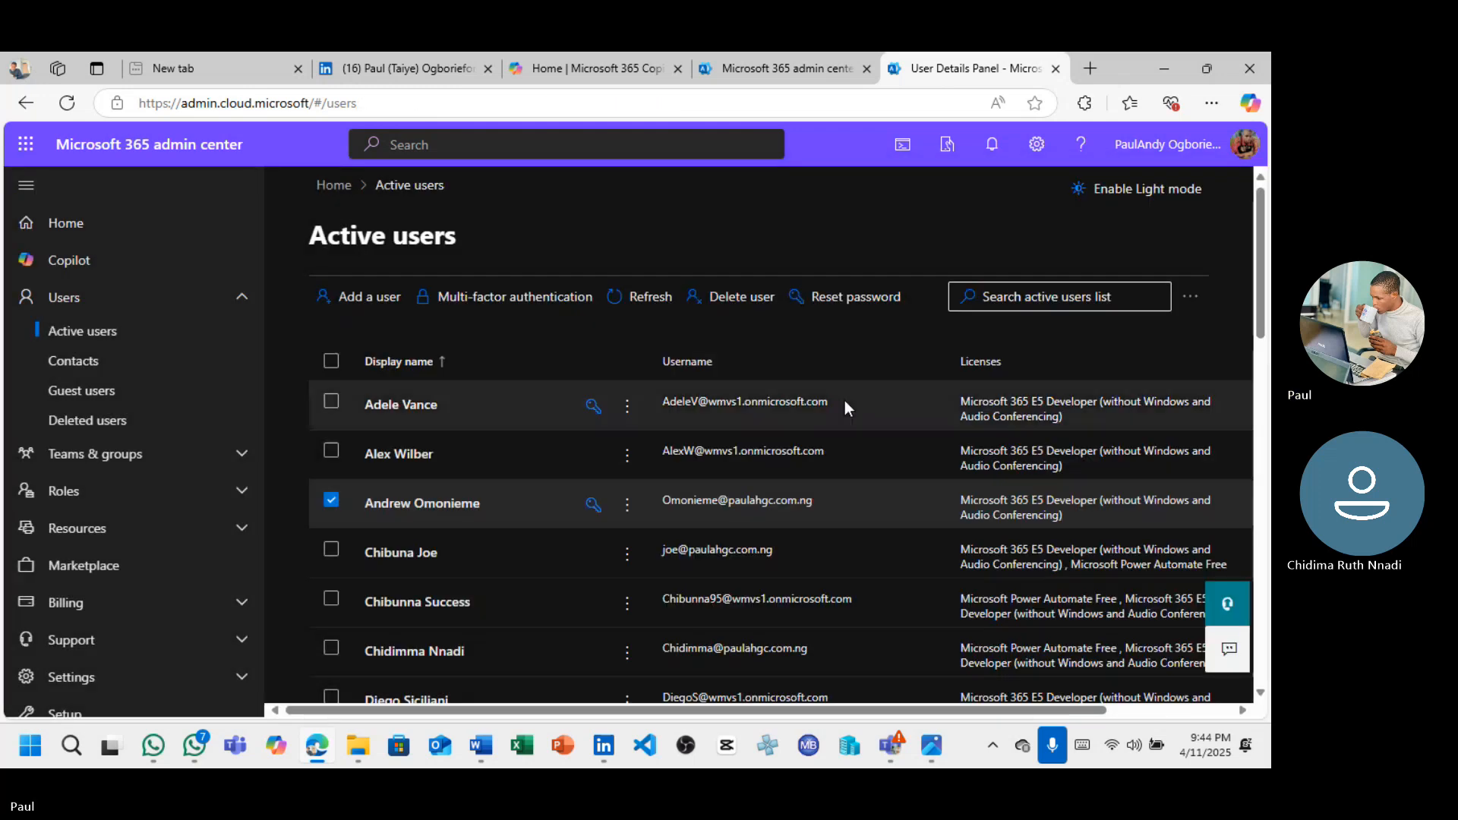
Review the user's admin roles, confirming they remain a plain user with no admin access.
left_click(445, 508)
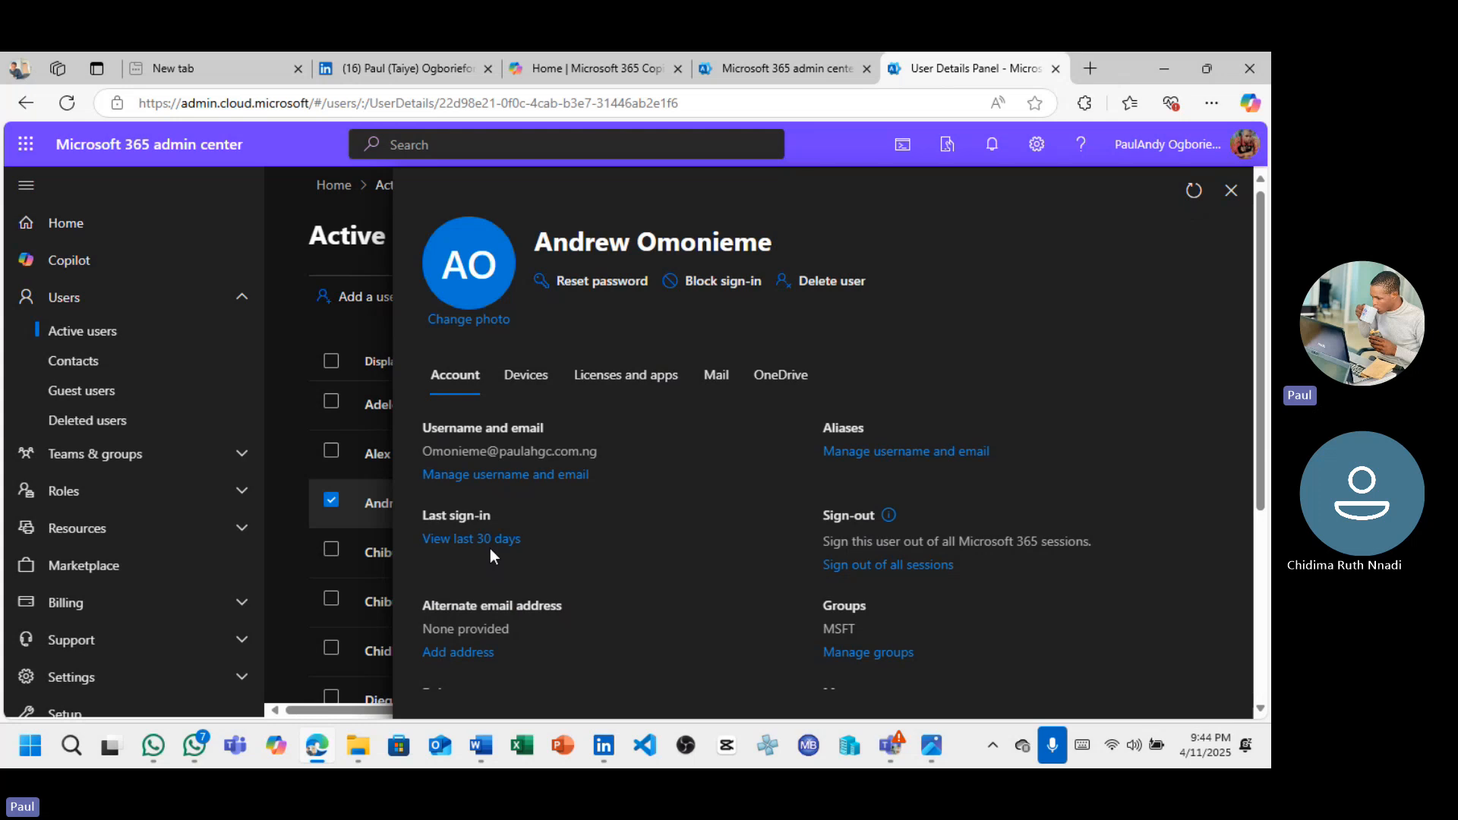
scroll(489, 548, "down", 3)
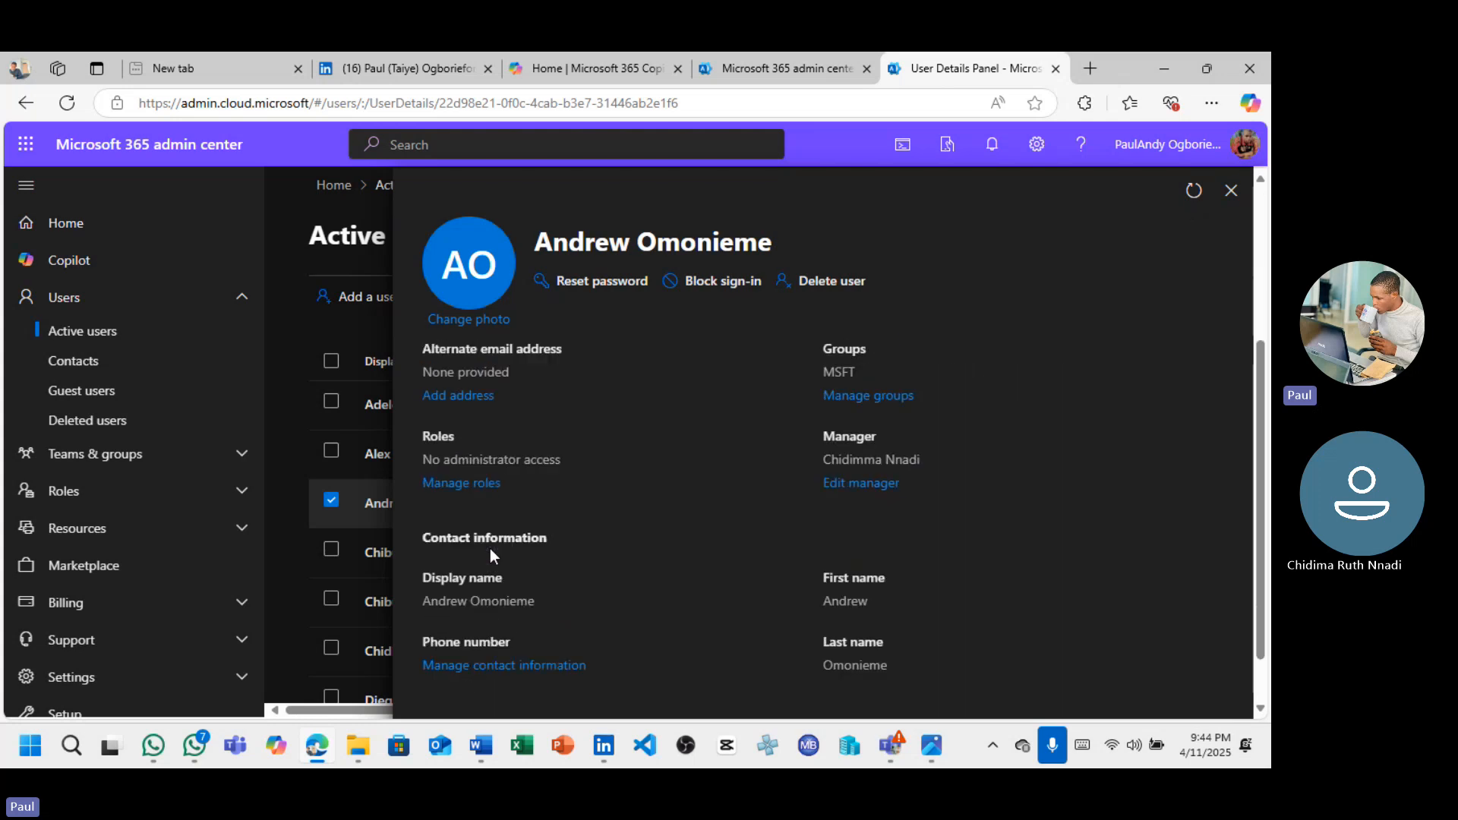
left_click(461, 476)
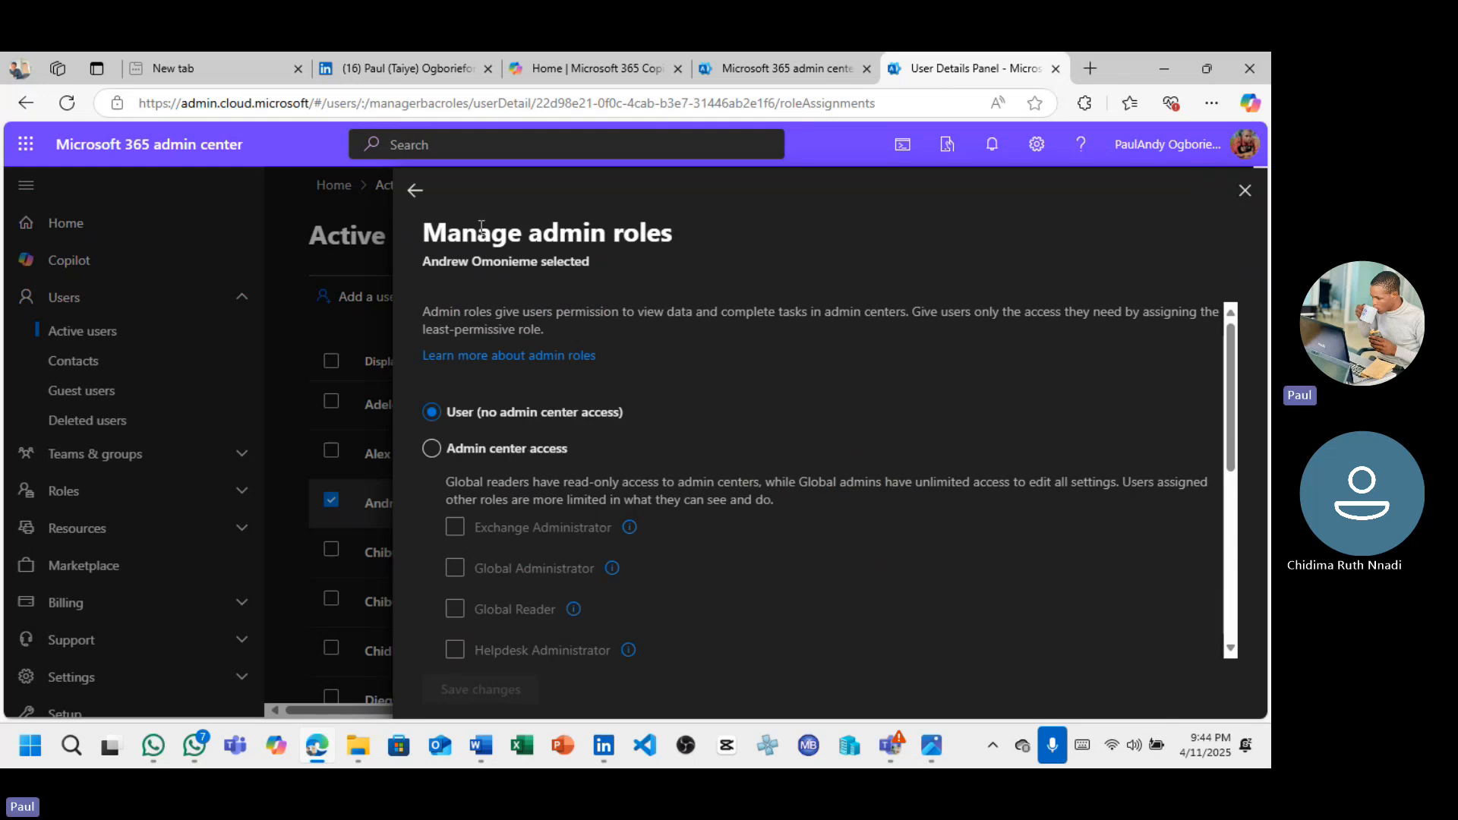
left_click(416, 191)
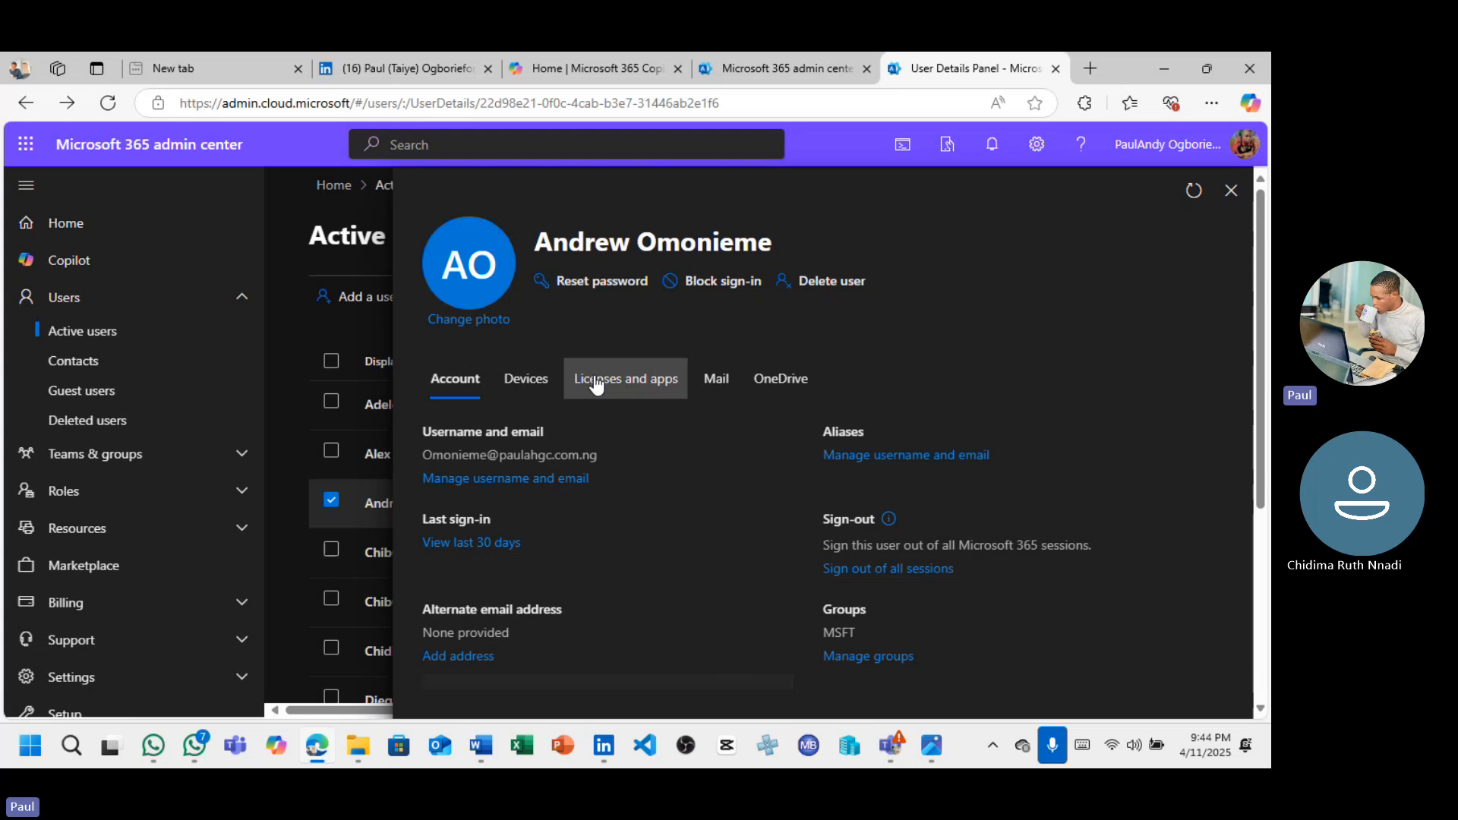
On Licenses and apps, remove and reassign the Microsoft 365 E5 Developer license.
left_click(596, 385)
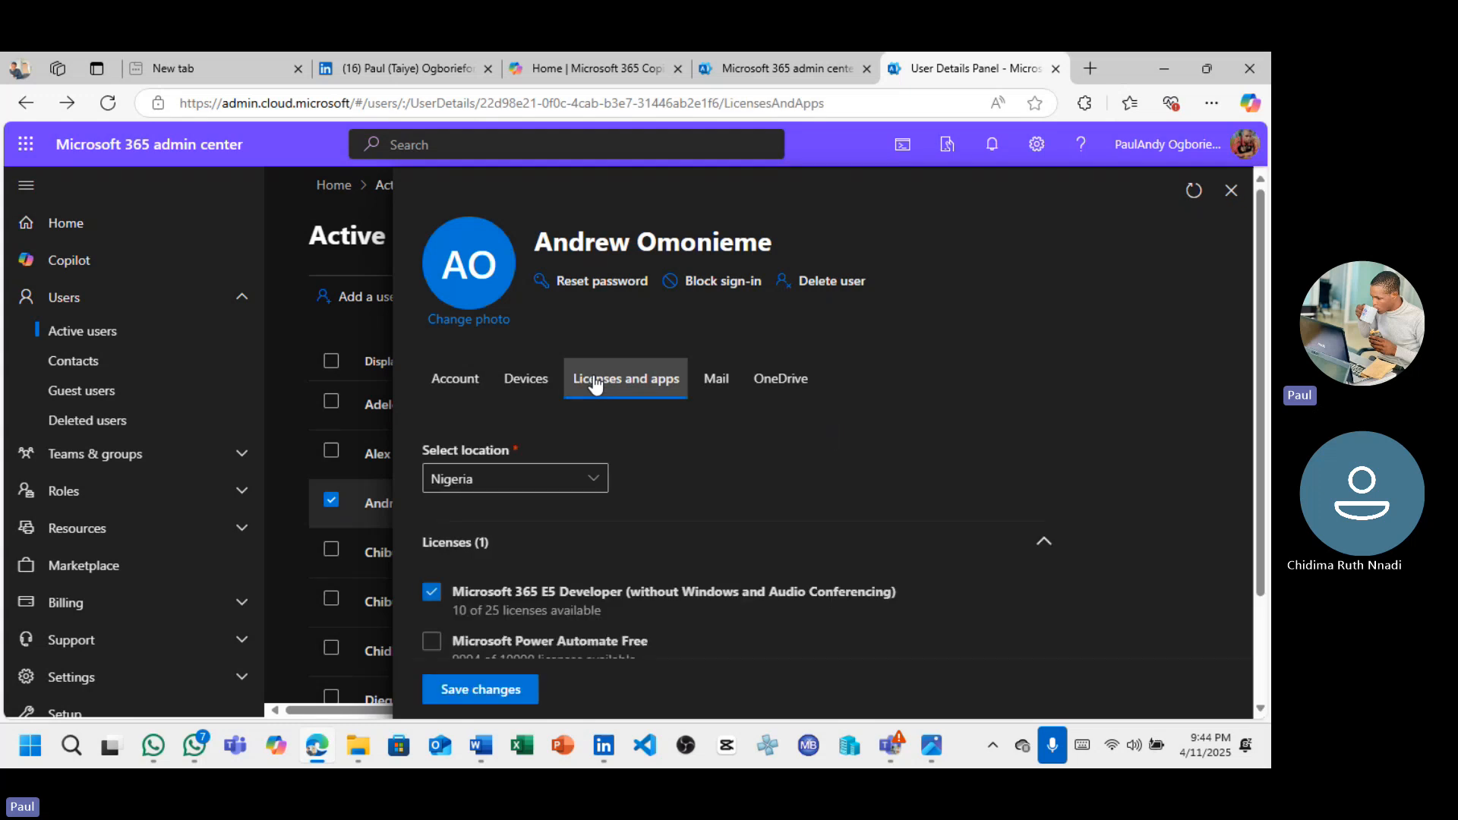
scroll(602, 547, "down", 2)
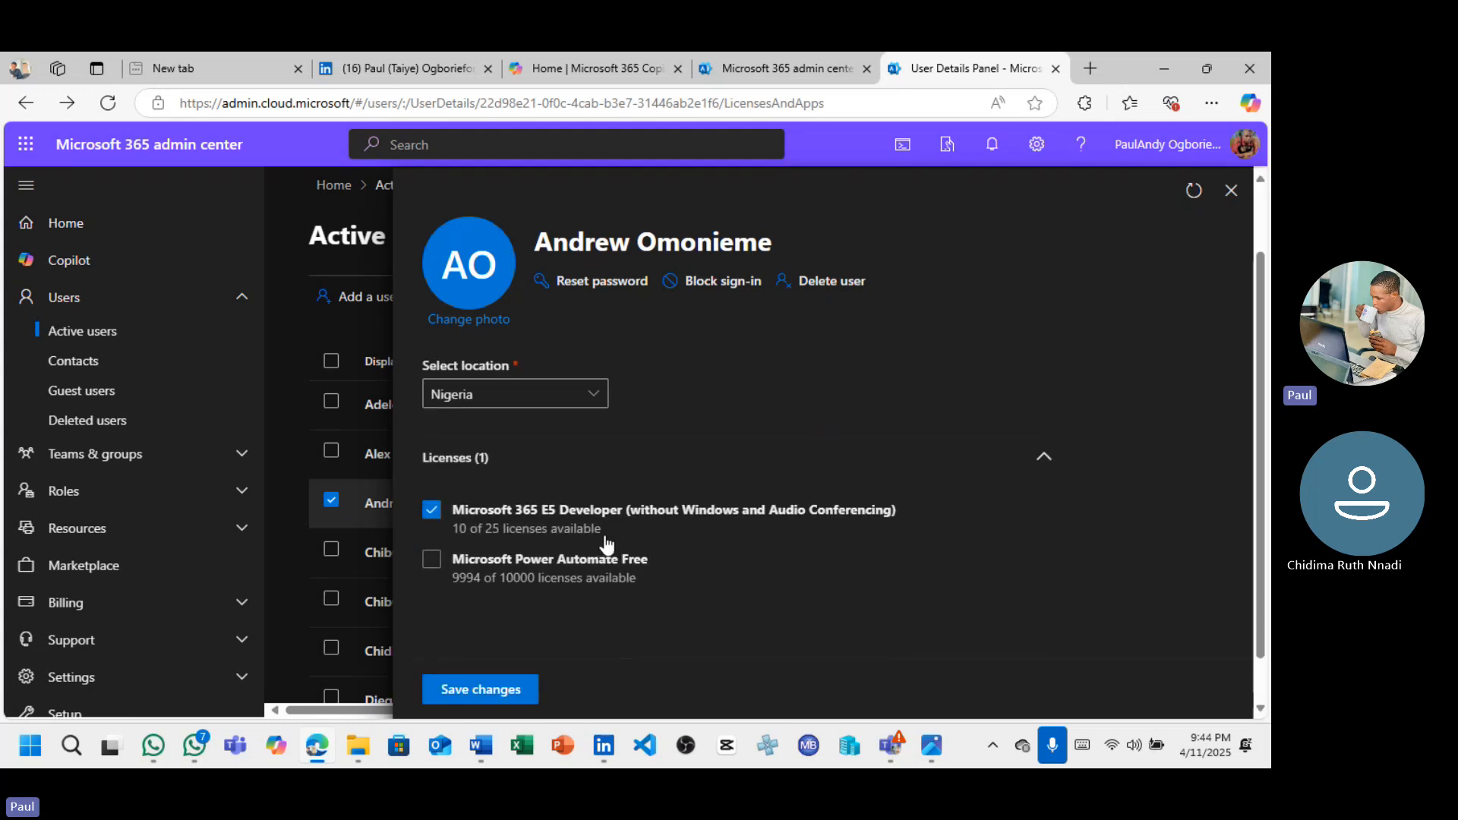
scroll(549, 513, "down", 1)
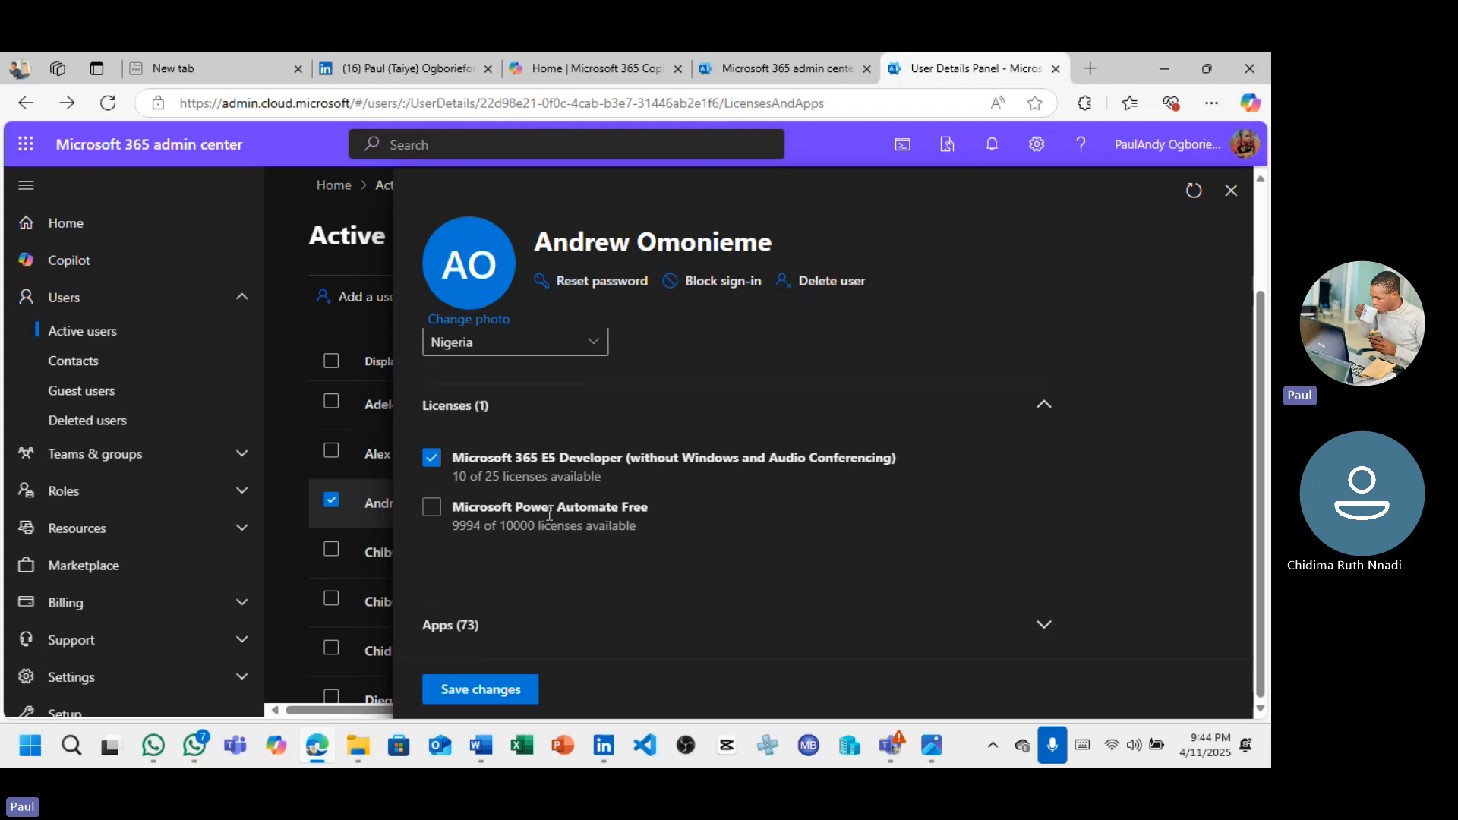
left_click(433, 460)
left_click(432, 459)
Browse the license's 73 apps at 90% page zoom, then close the user details.
left_click(651, 631)
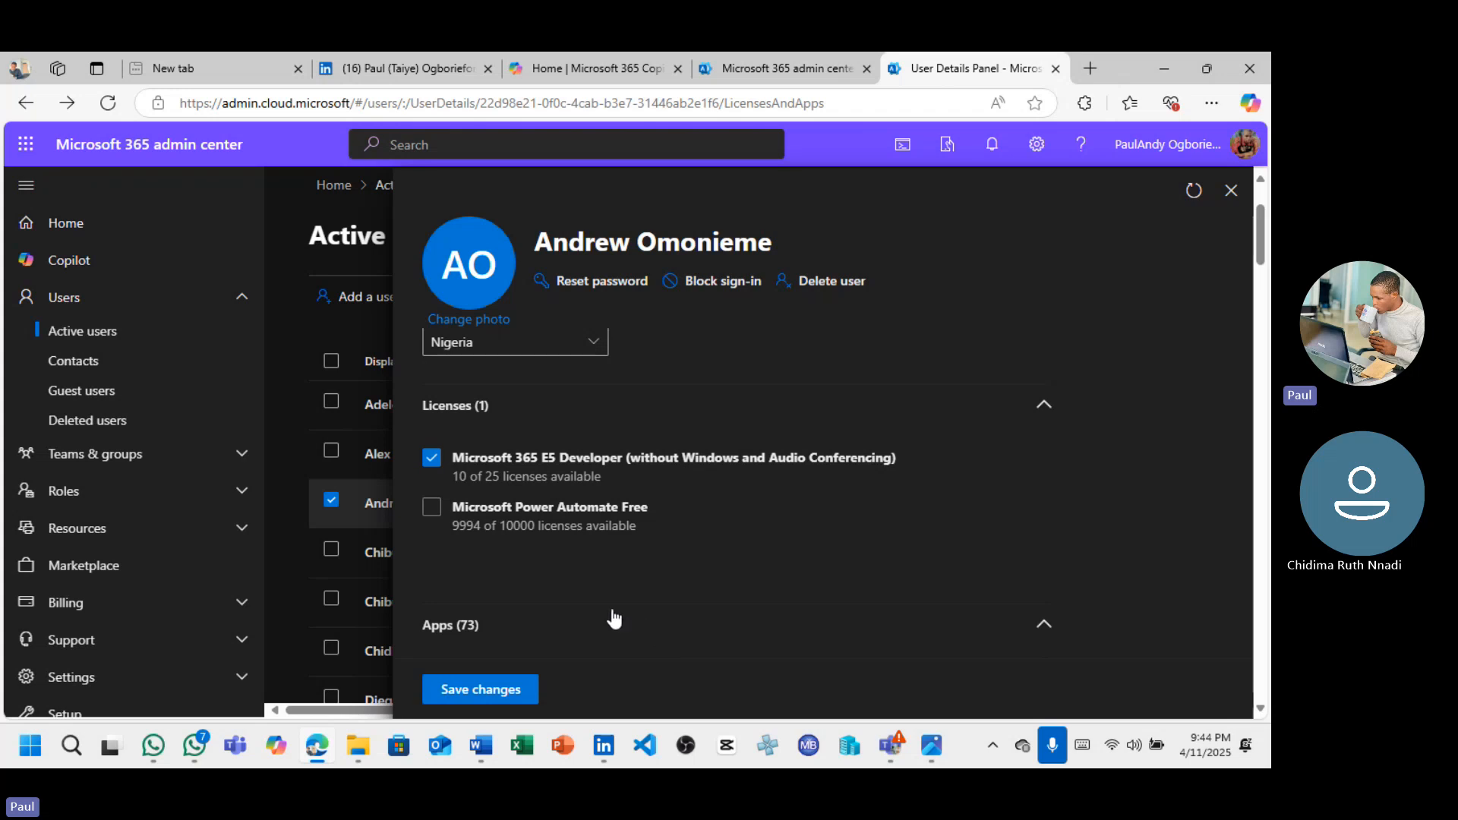
scroll(615, 619, "down", 4)
scroll(613, 619, "up", 2)
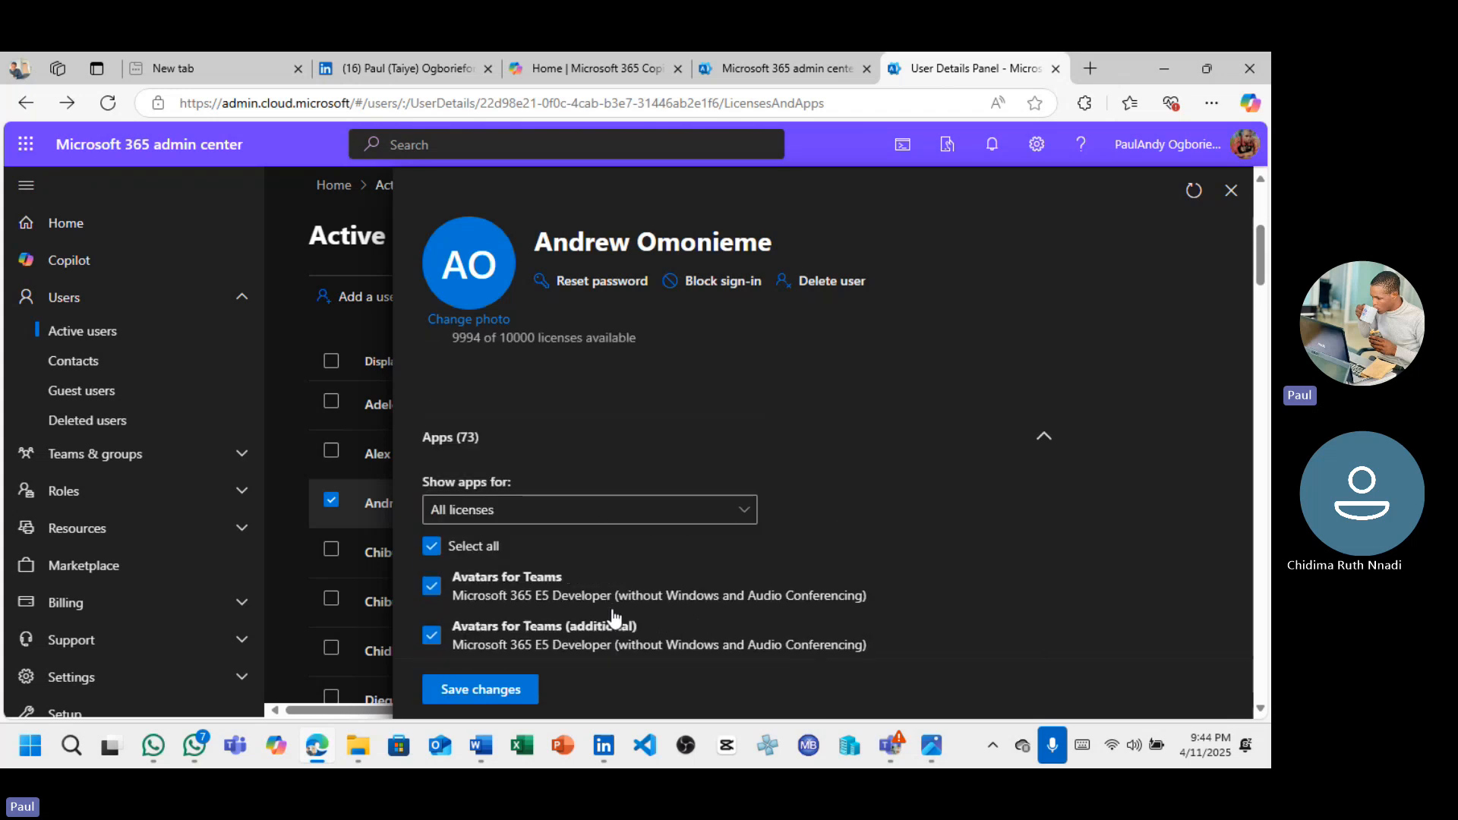
left_click(1042, 439)
key("ctrl+minus")
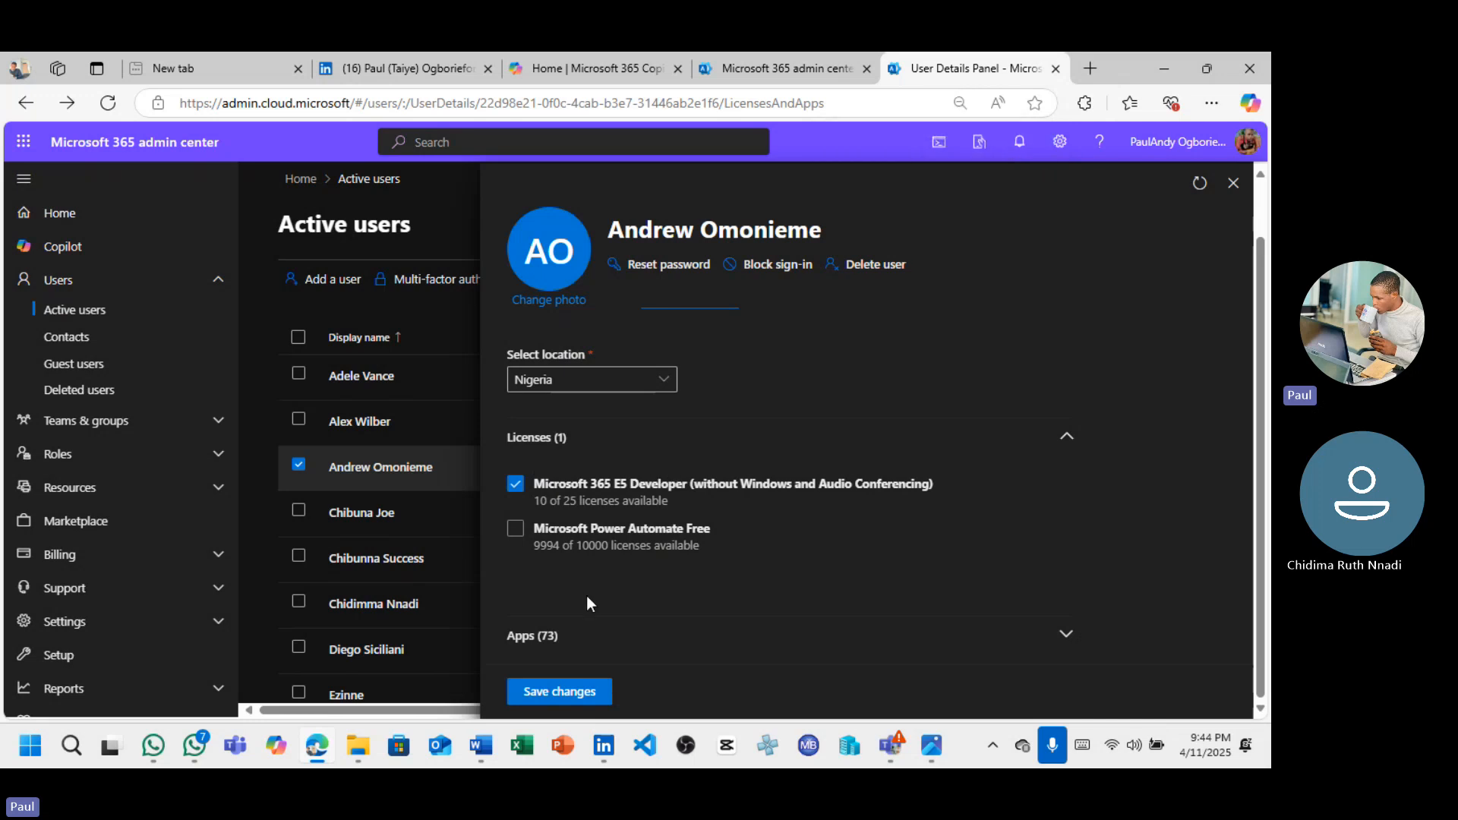
left_click(1050, 642)
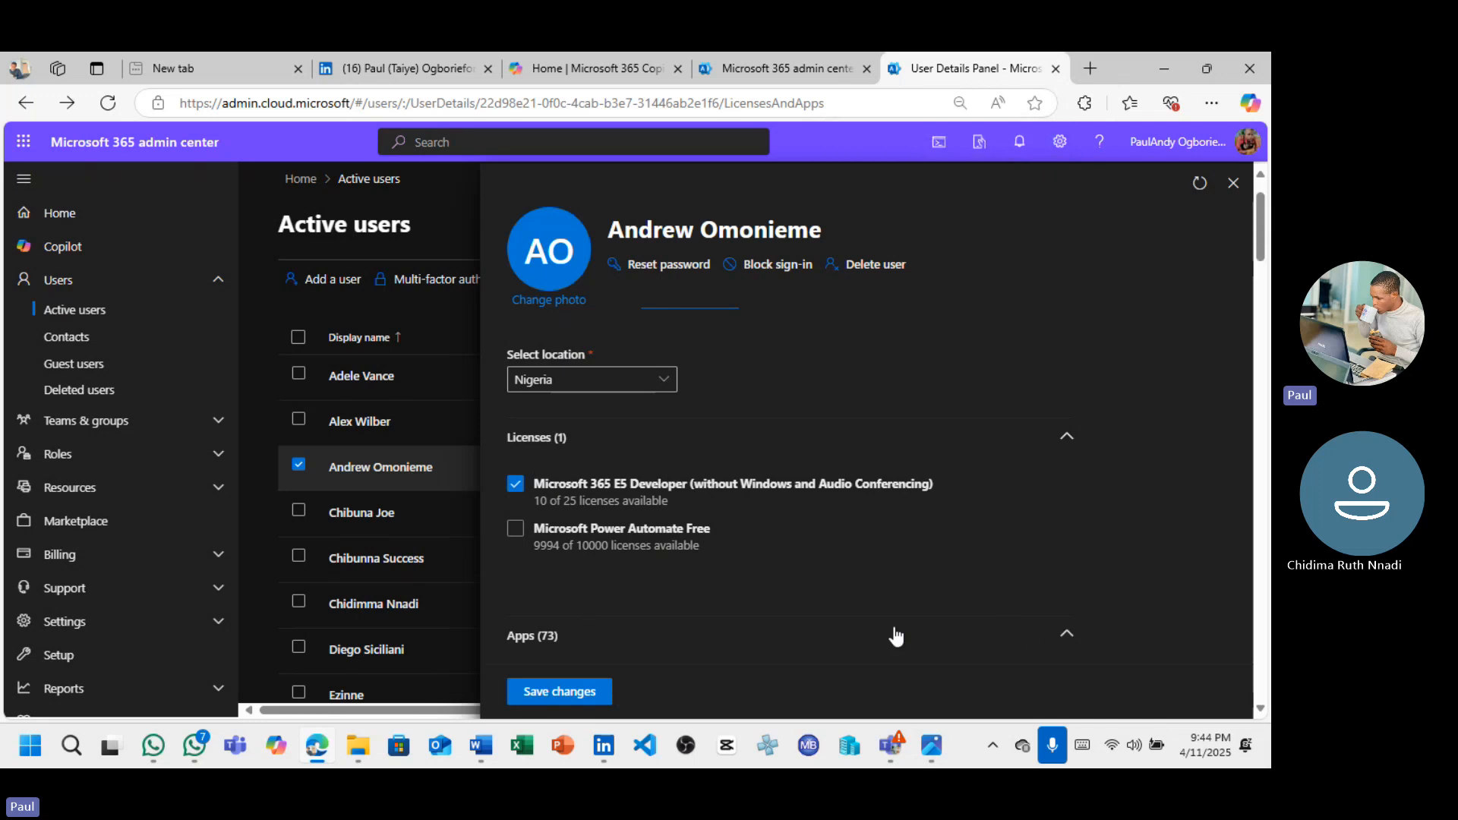
scroll(896, 636, "down", 4)
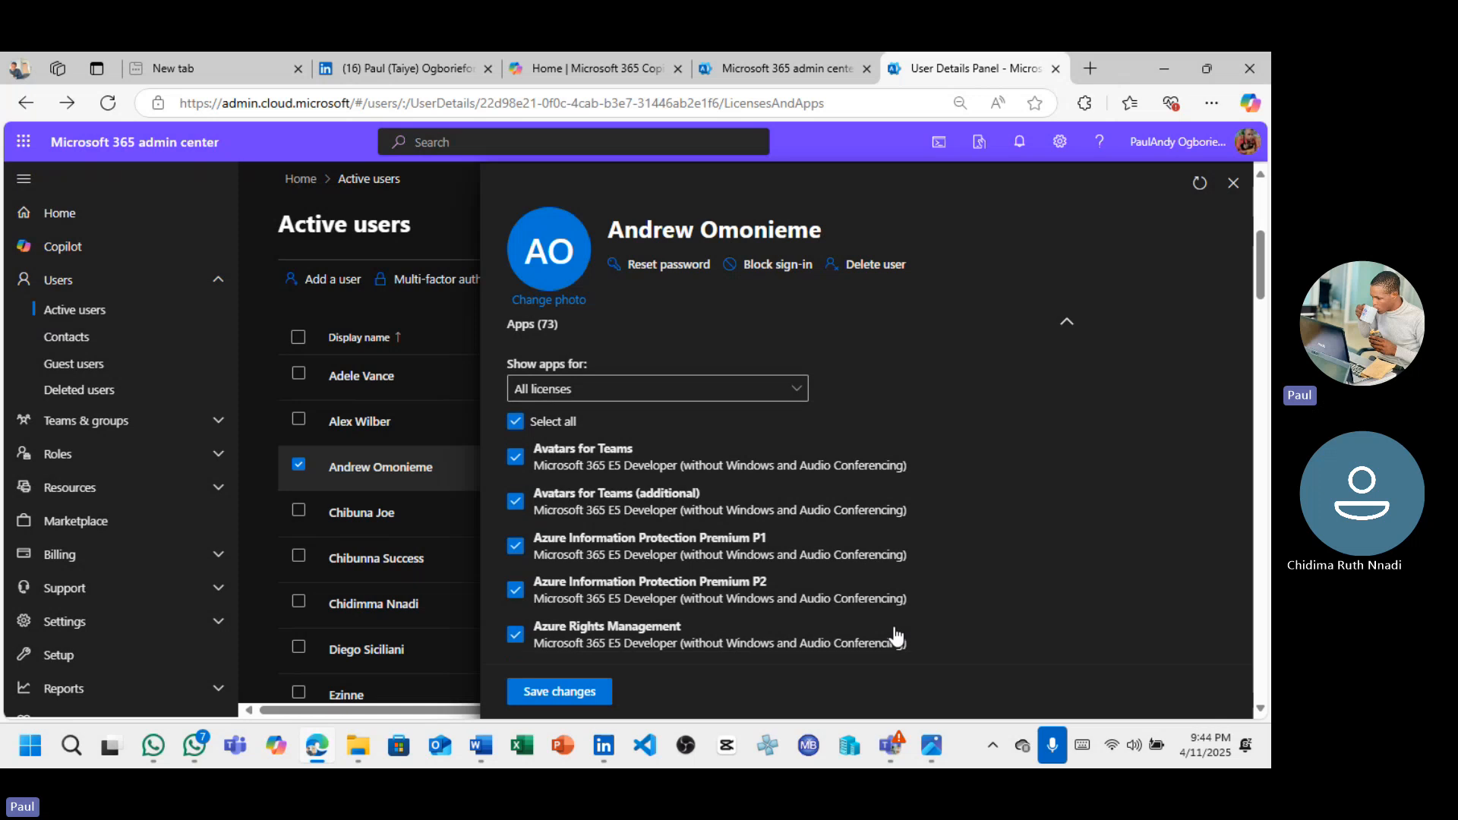
scroll(662, 572, "down", 3)
scroll(662, 572, "down", 5)
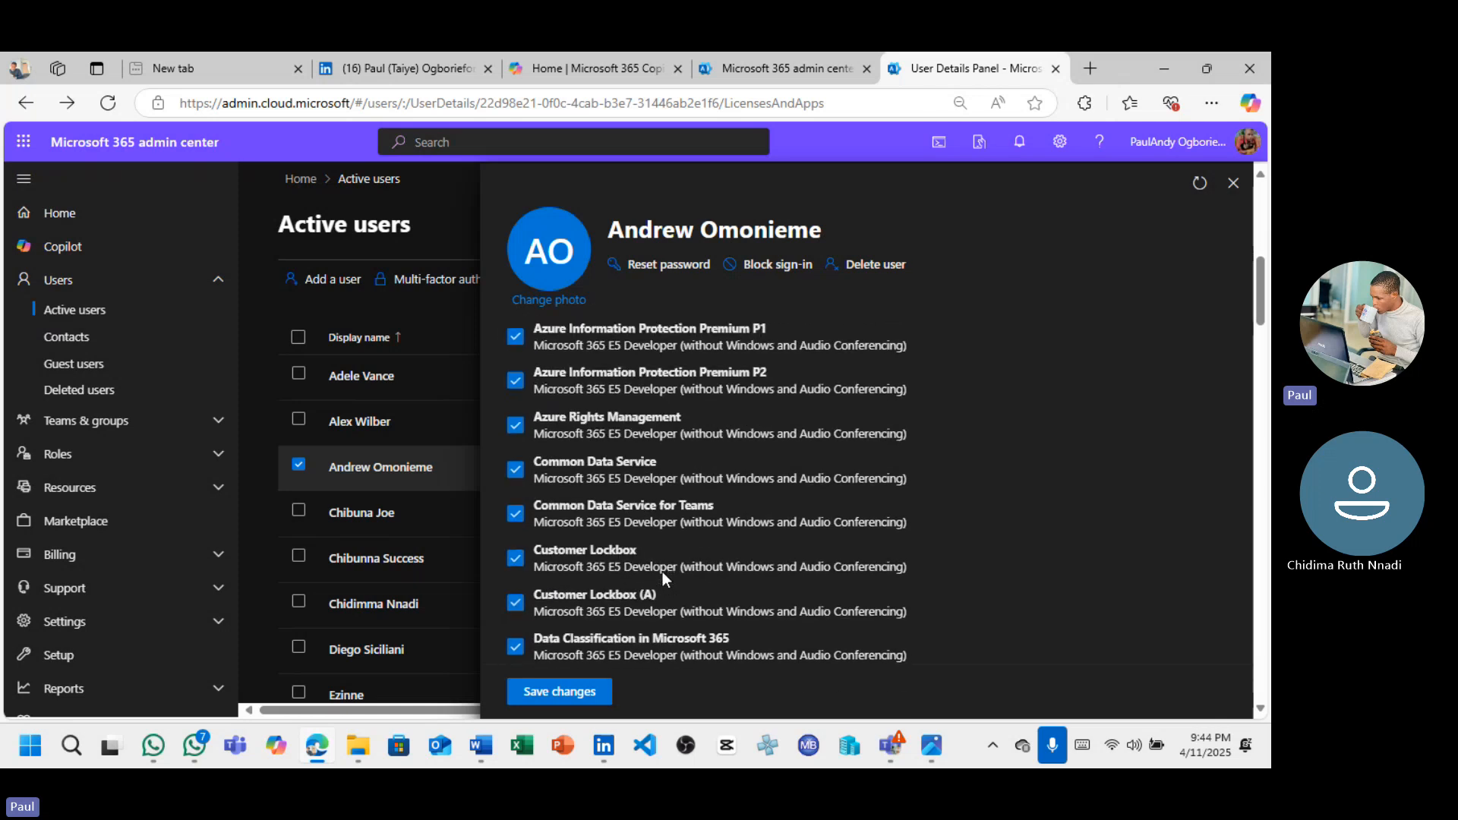
scroll(663, 579, "down", 4)
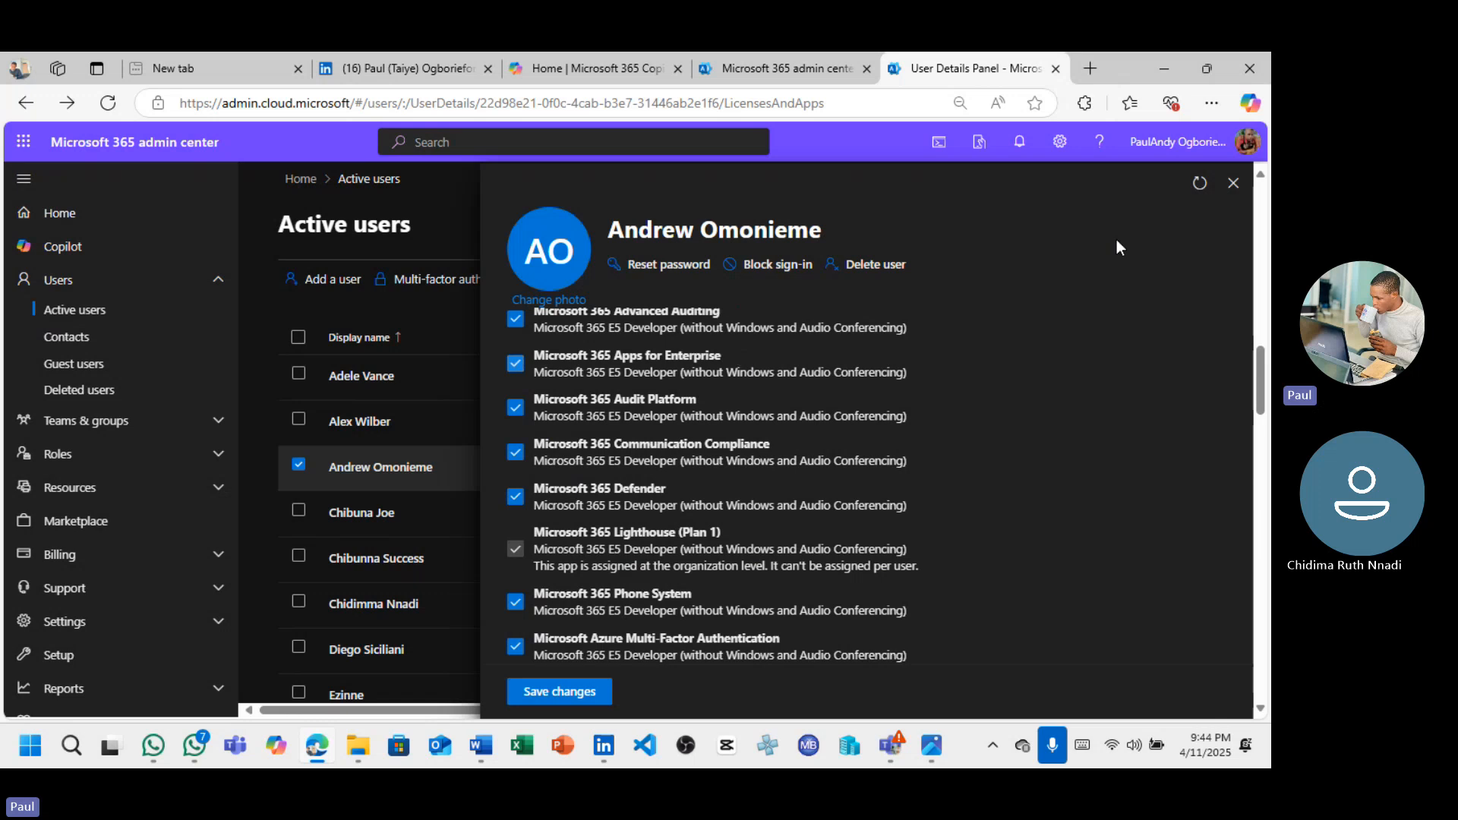
left_click(1237, 186)
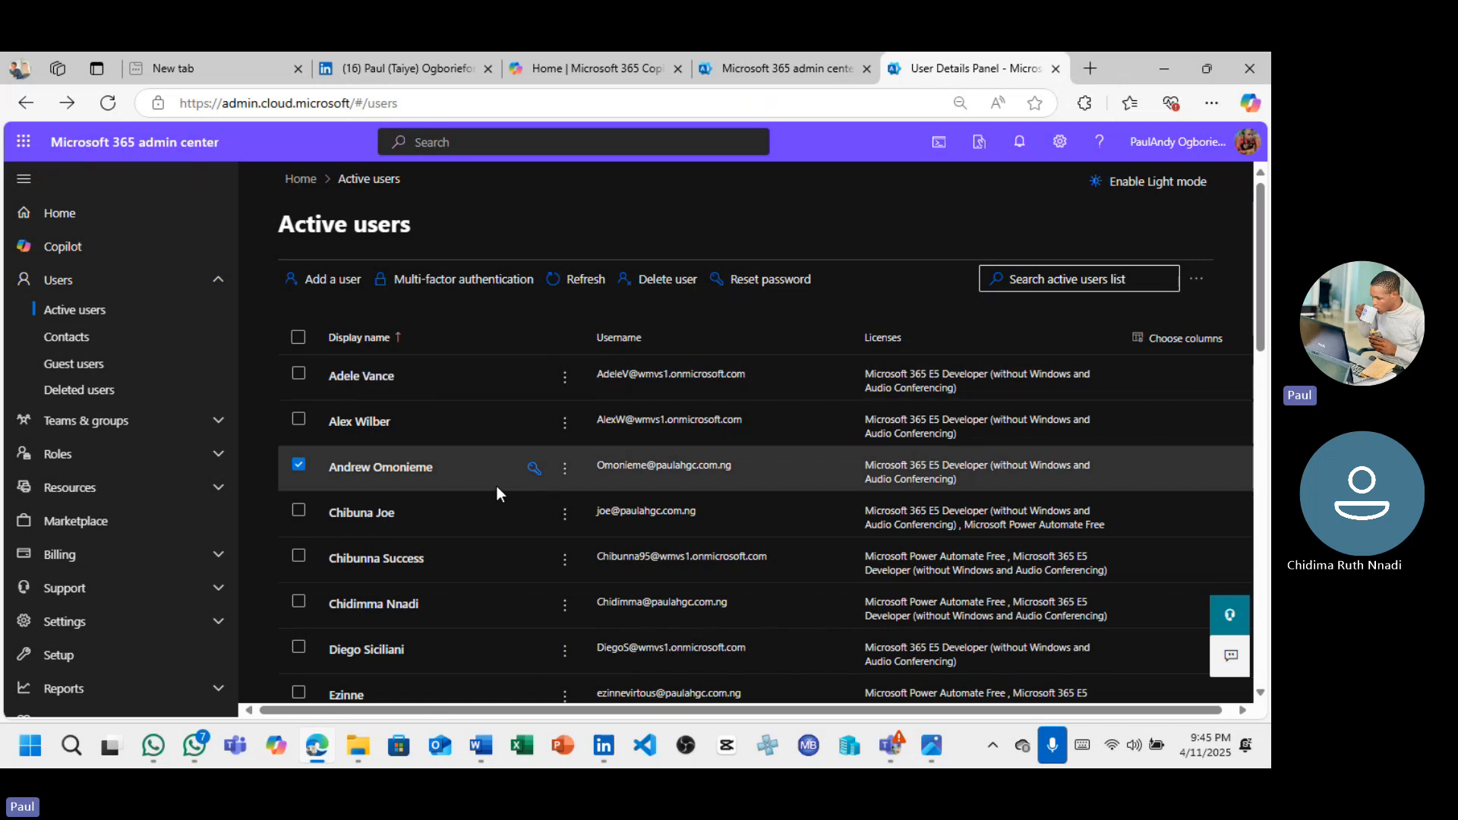
On the user's Mail tab, view Read and manage permissions and back out without adding anyone.
left_click(417, 473)
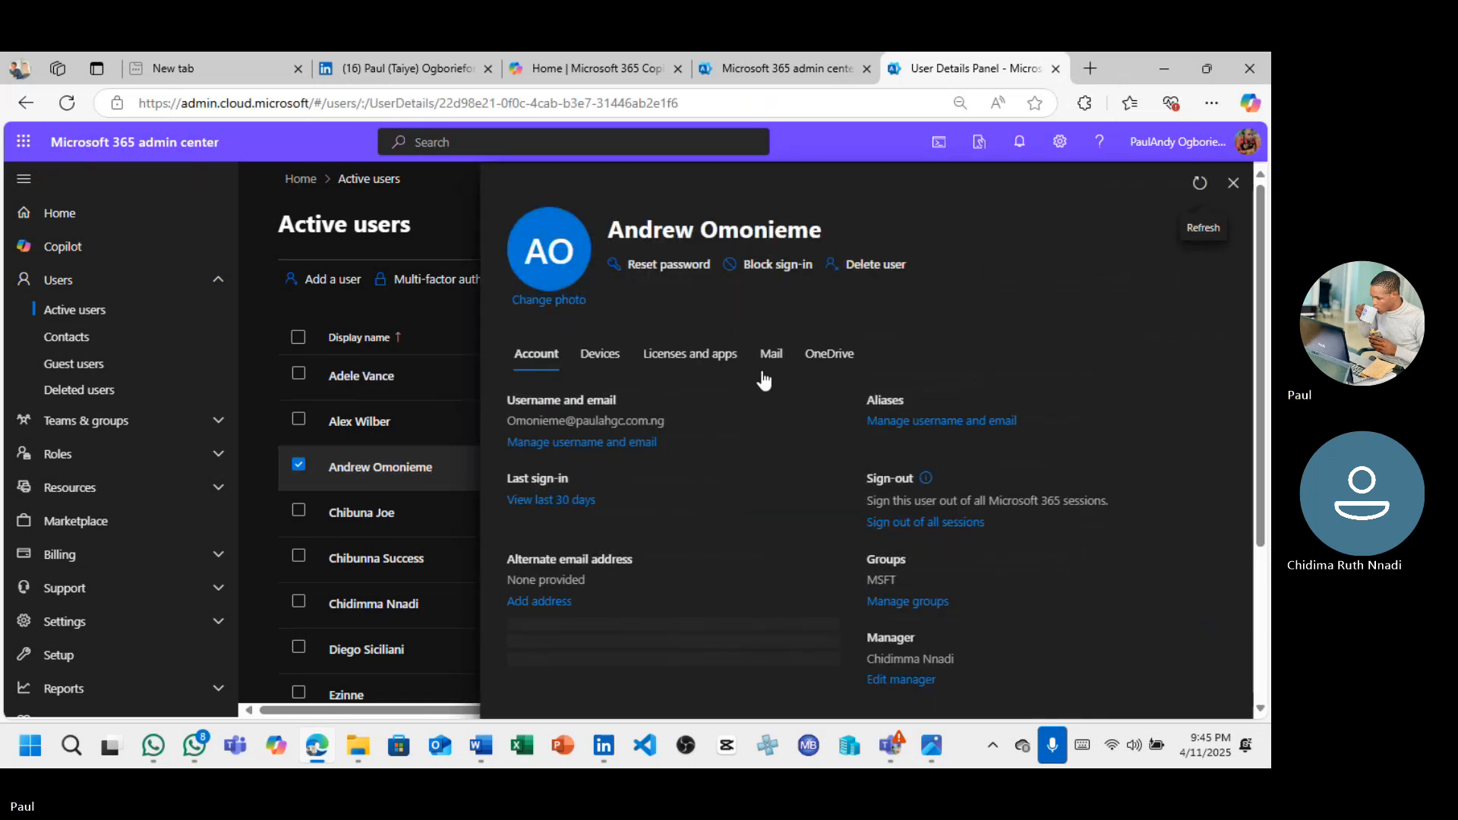
left_click(769, 357)
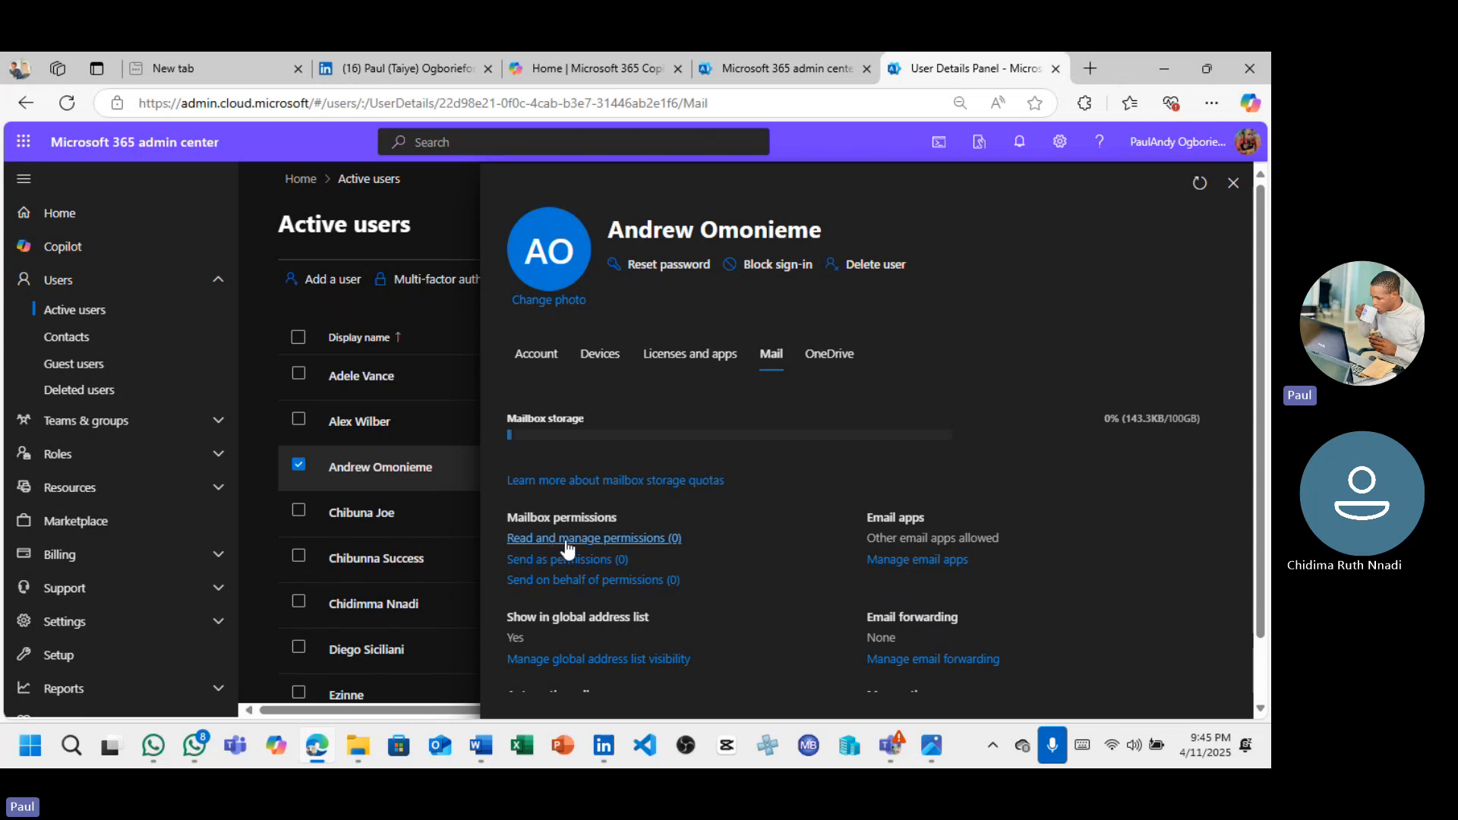
left_click(566, 538)
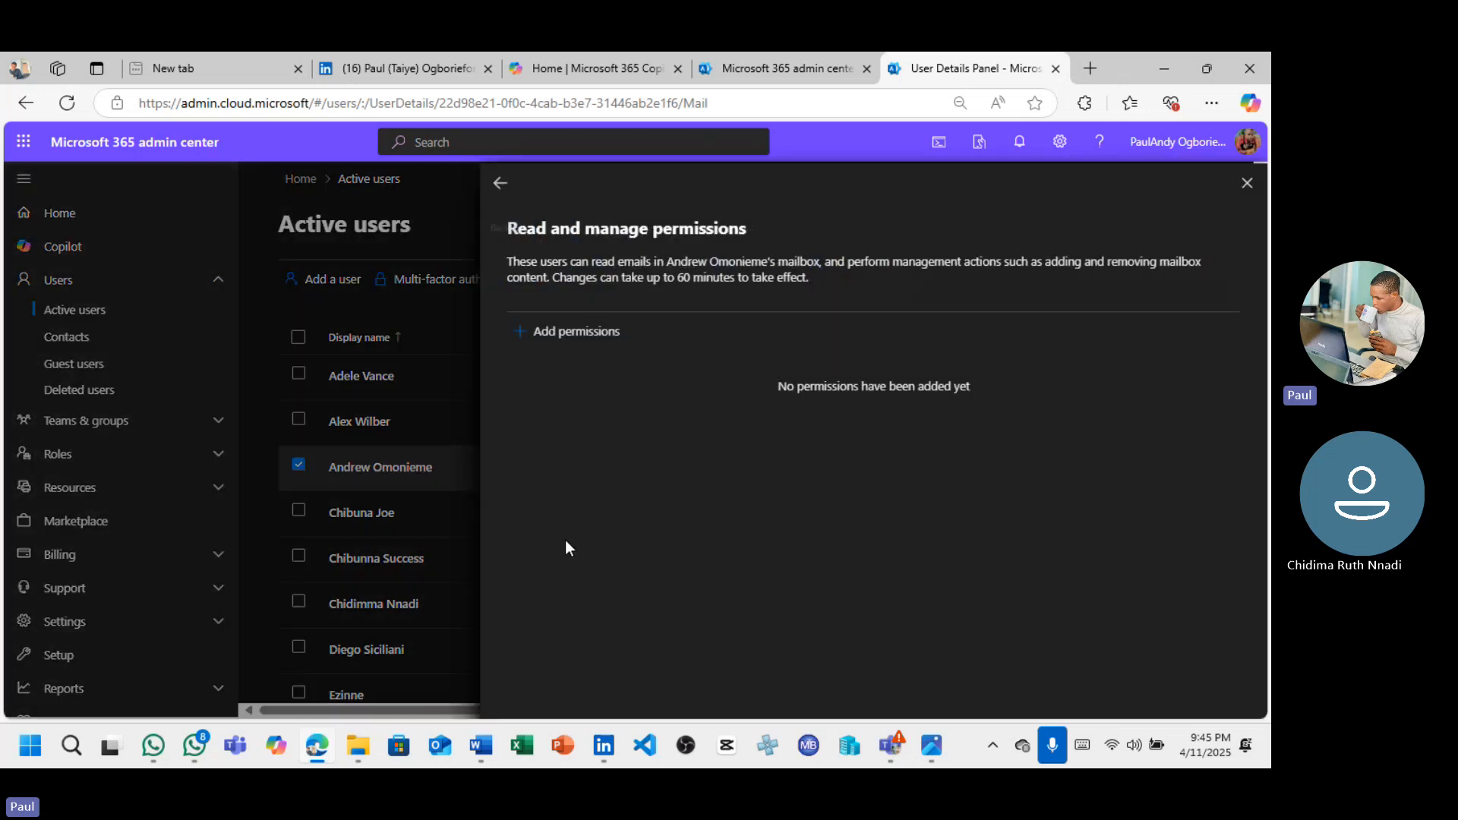
left_click(558, 328)
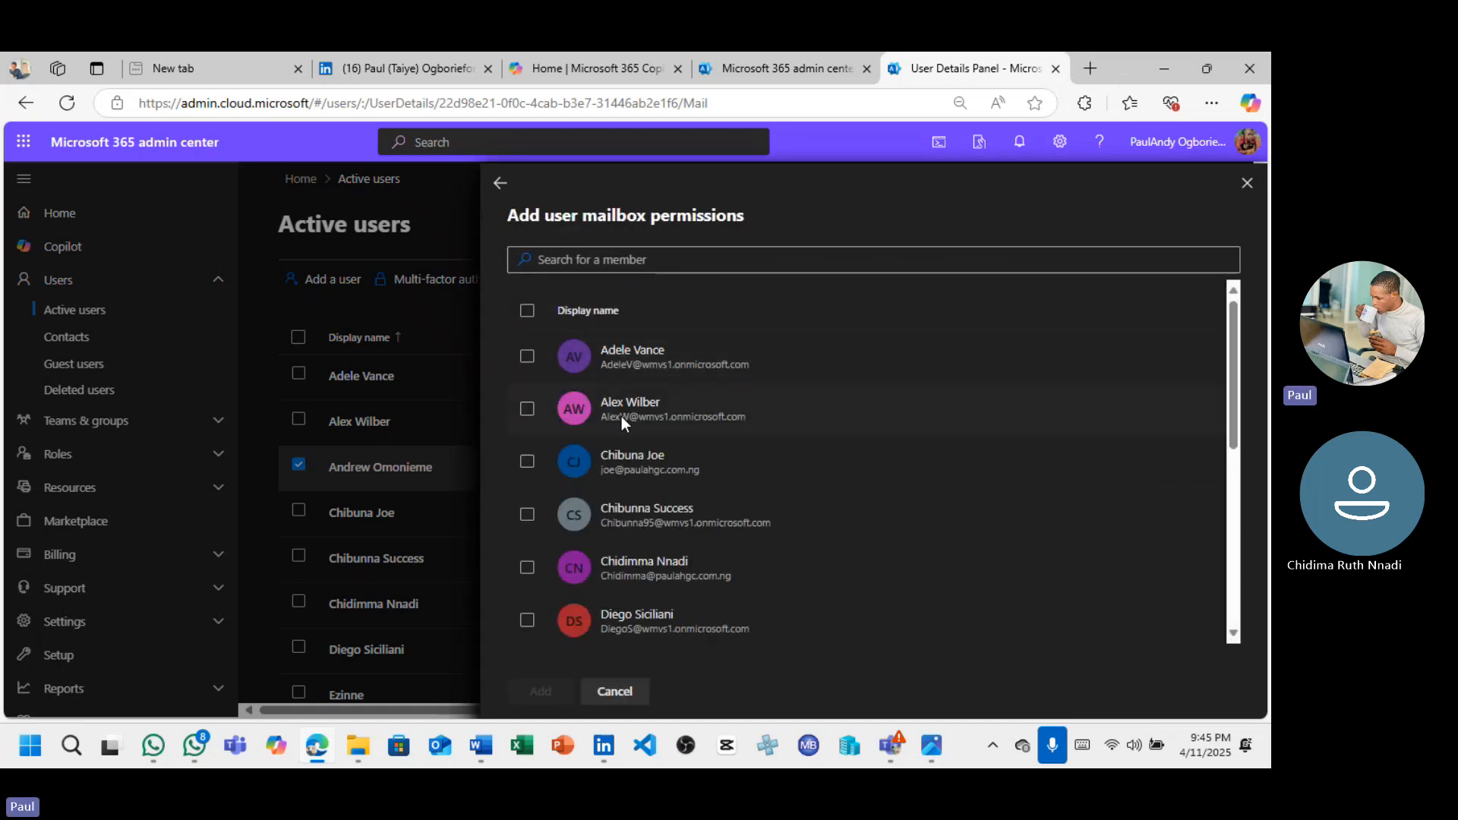
left_click(500, 184)
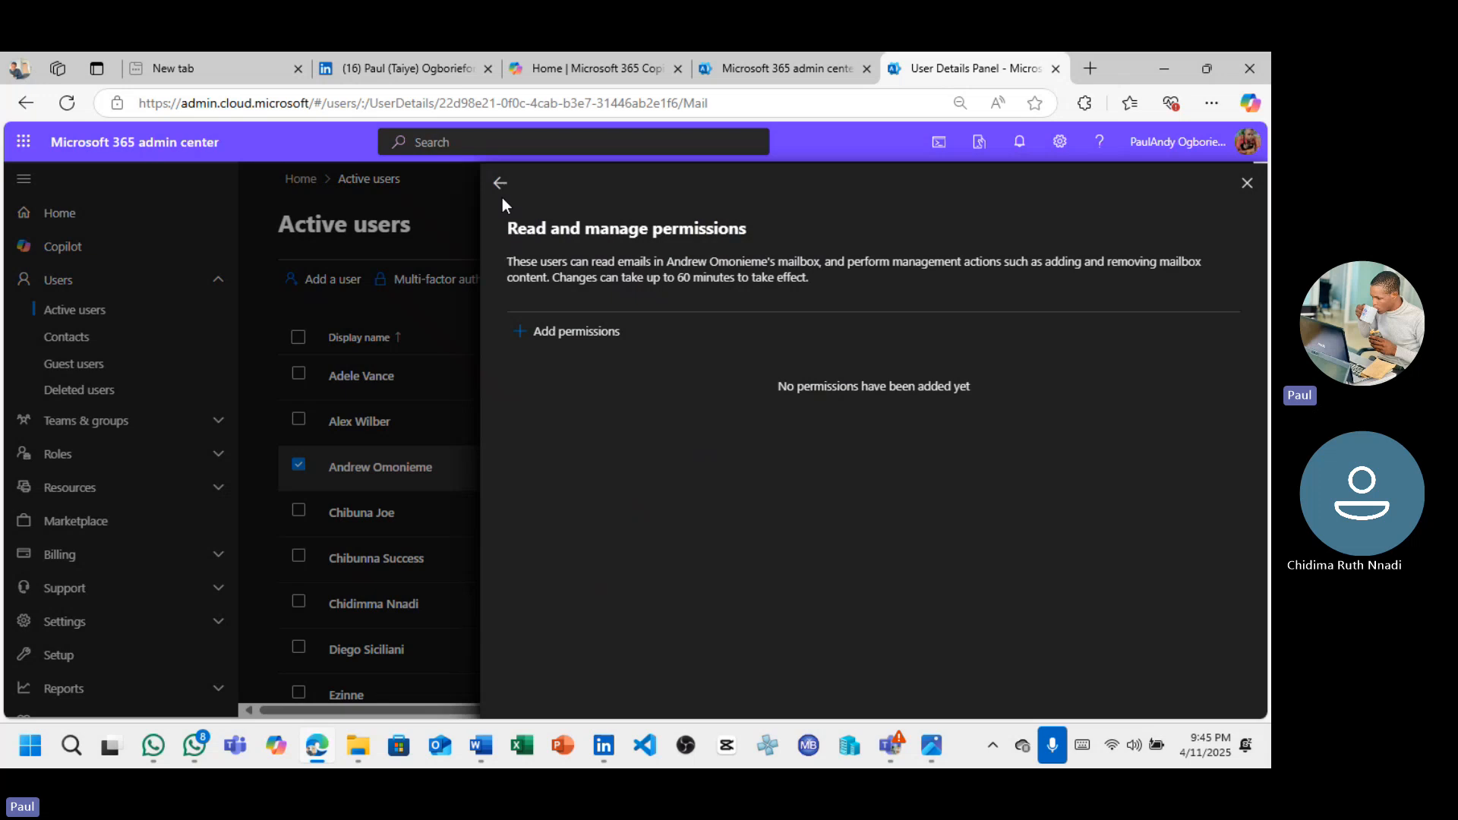
left_click(500, 185)
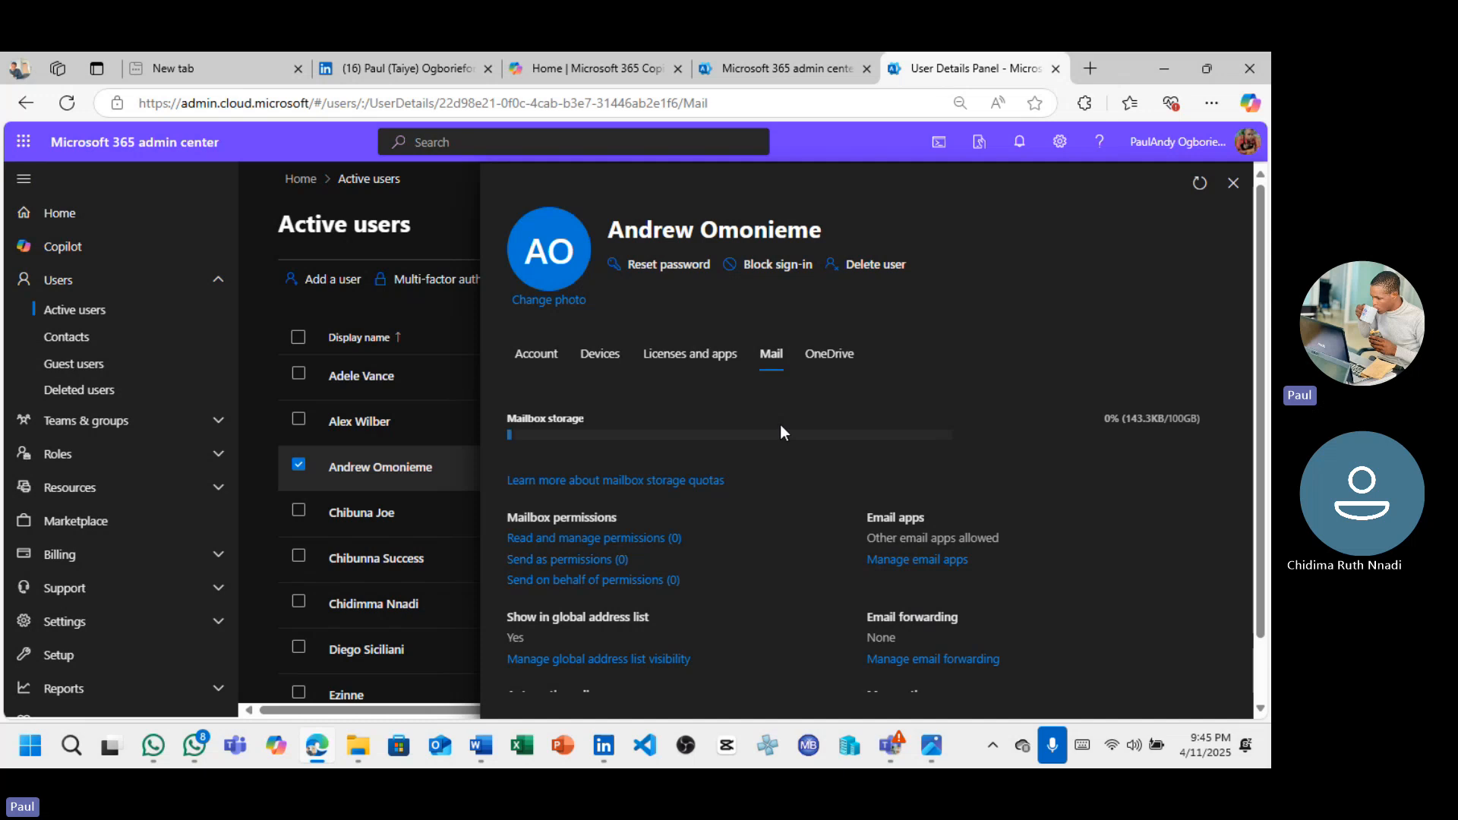
Check the user's OneDrive tab, then the Devices tab showing no Intune-enrolled devices.
left_click(841, 370)
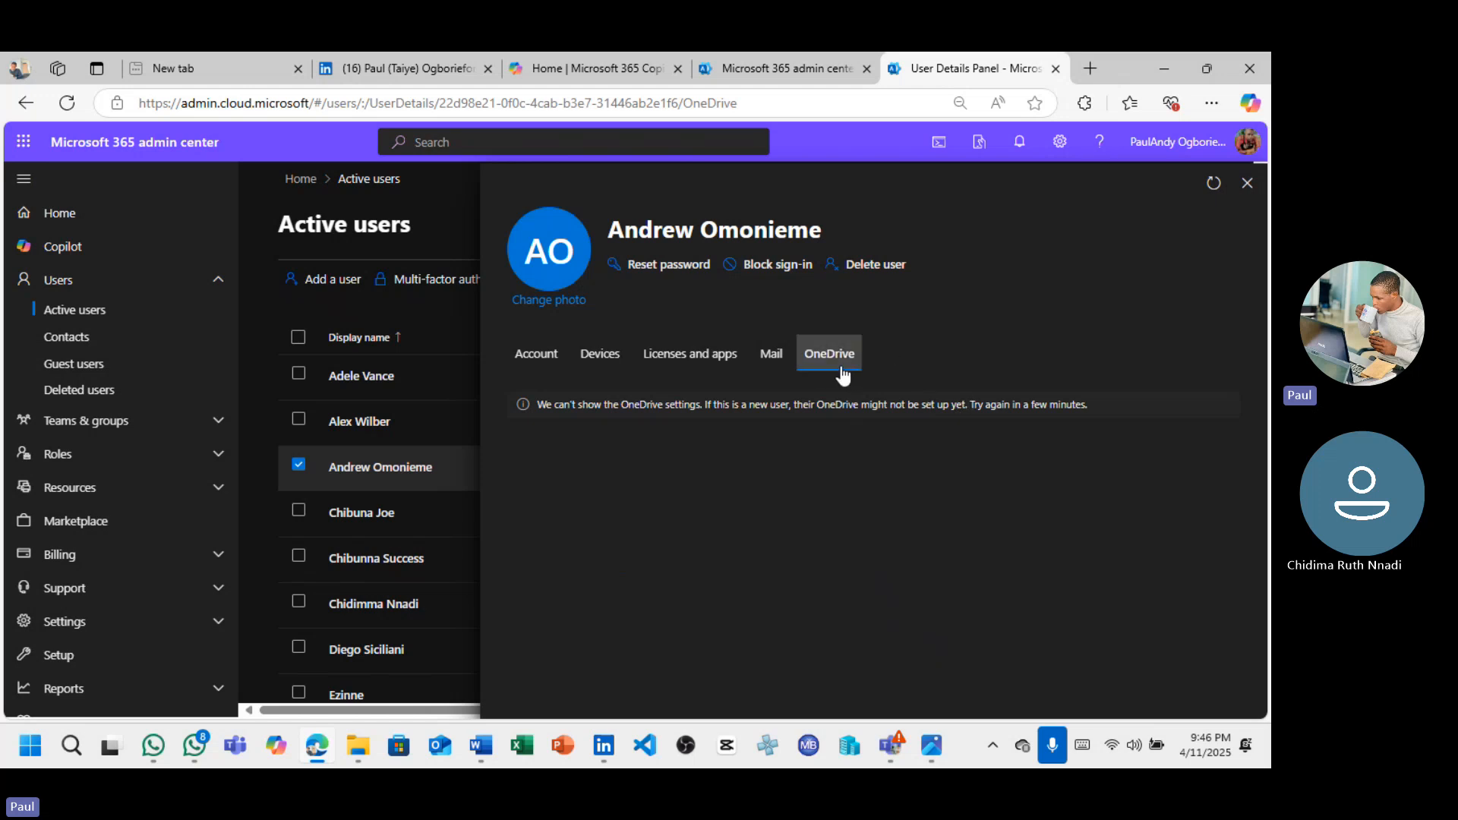
left_click(595, 366)
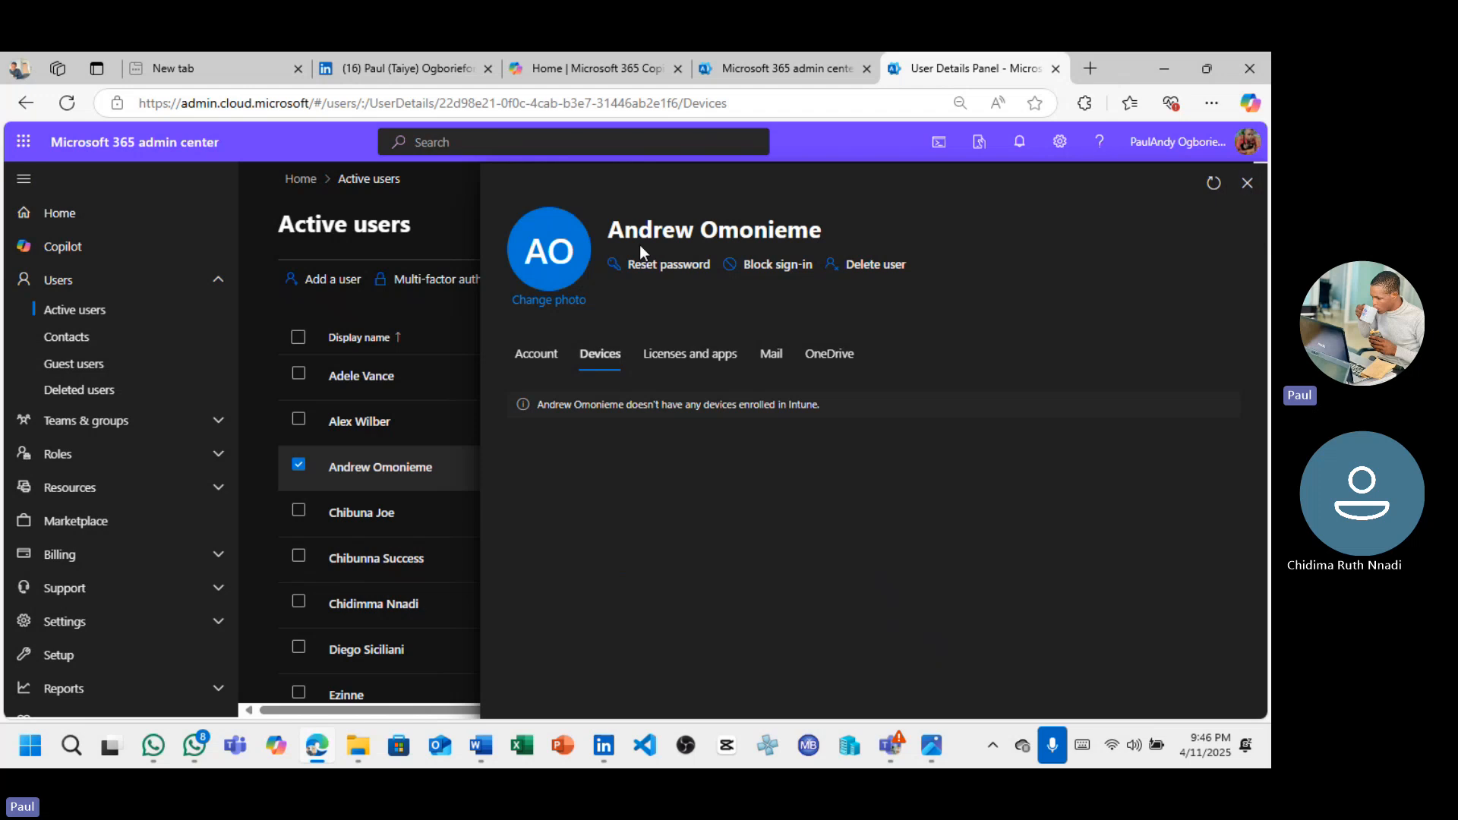
Start changing the user's profile photo, then cancel the file picker and Change photo panel.
left_click(558, 304)
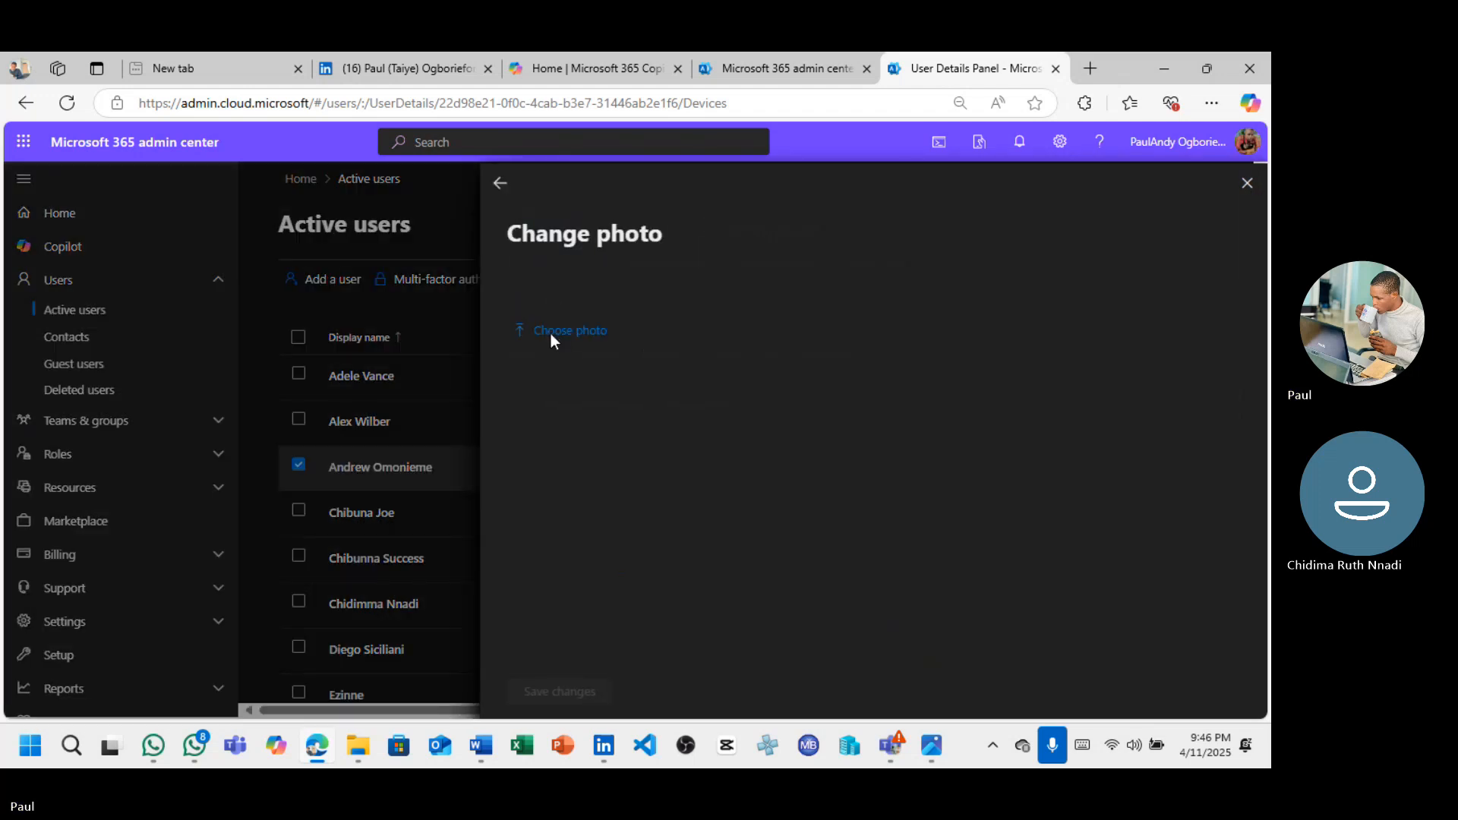
left_click(552, 338)
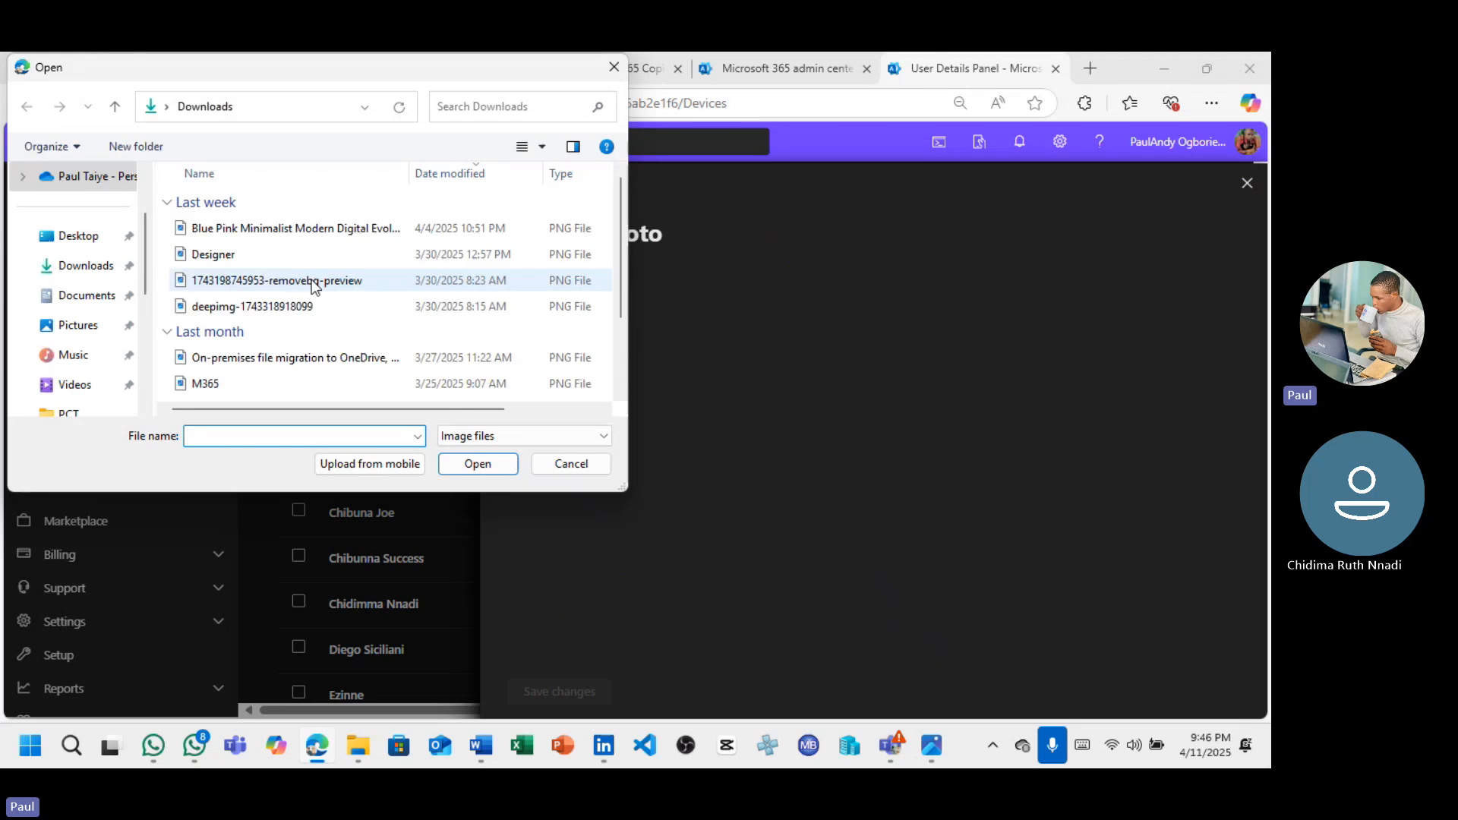
left_click(618, 71)
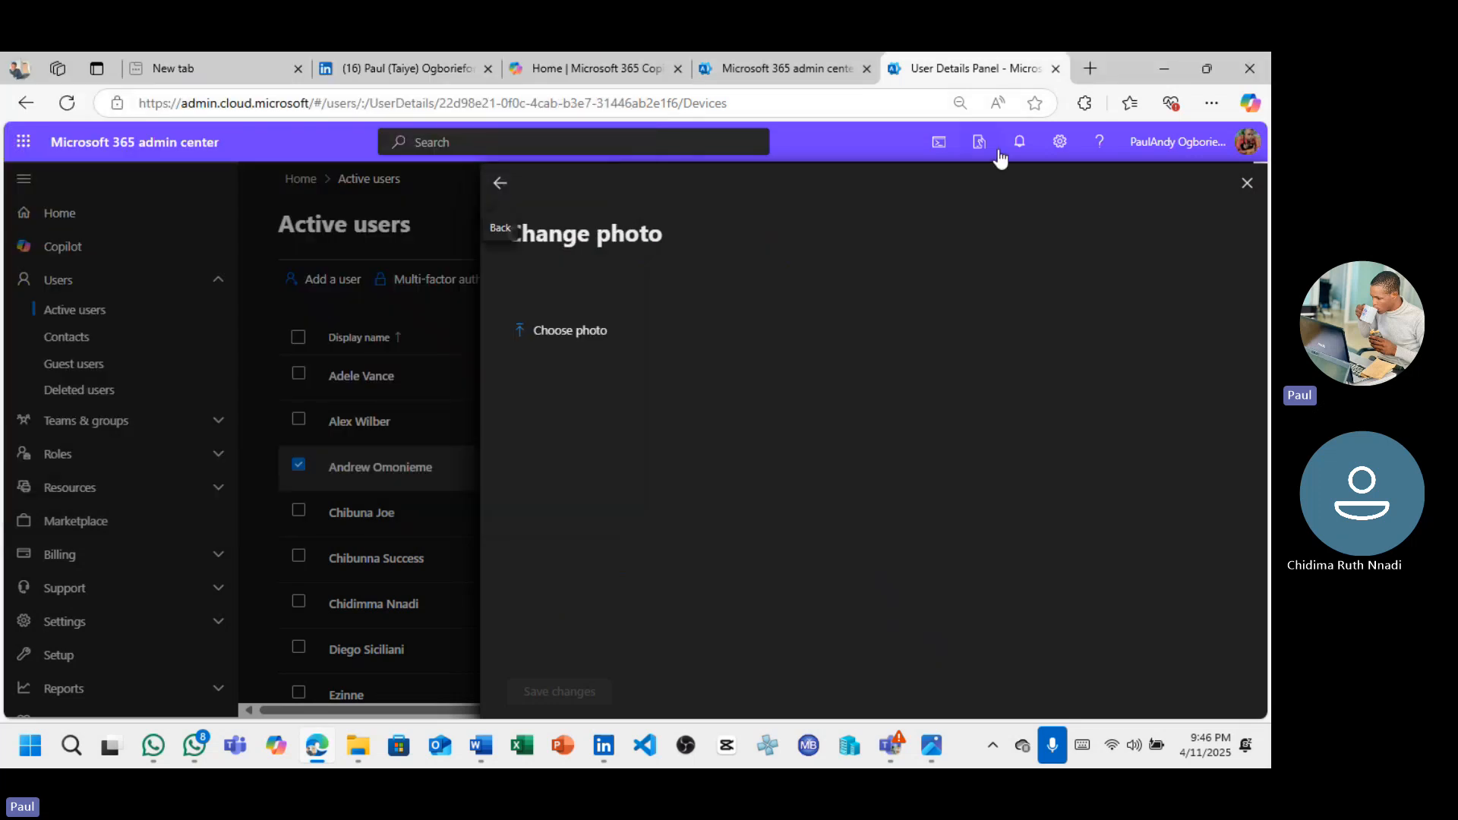
left_click(1248, 184)
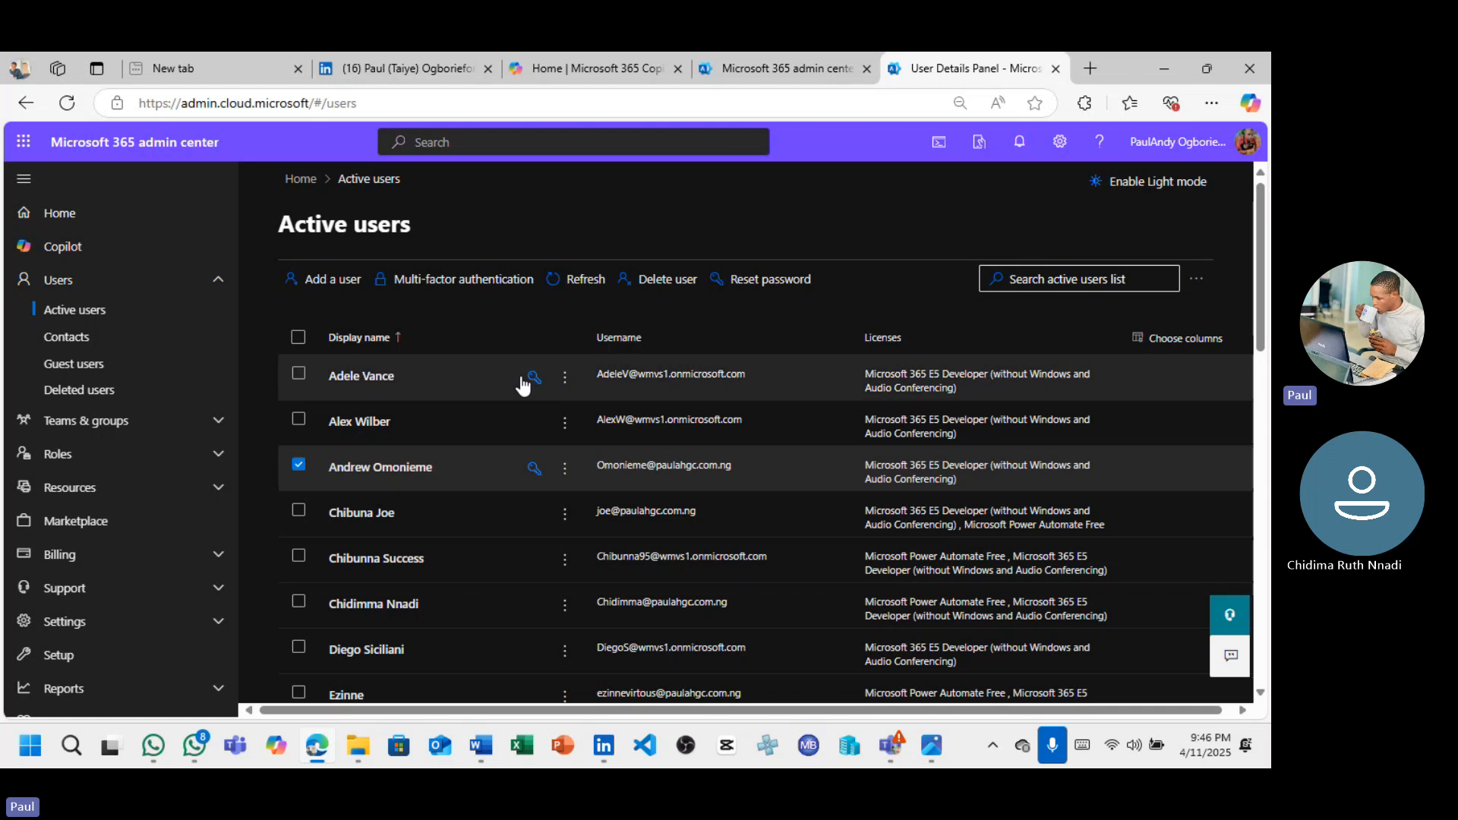
Review the fourth user's OneDrive storage (2.7648 GB of 1024 GB, 0.27%) and generate a link to their files.
left_click(362, 514)
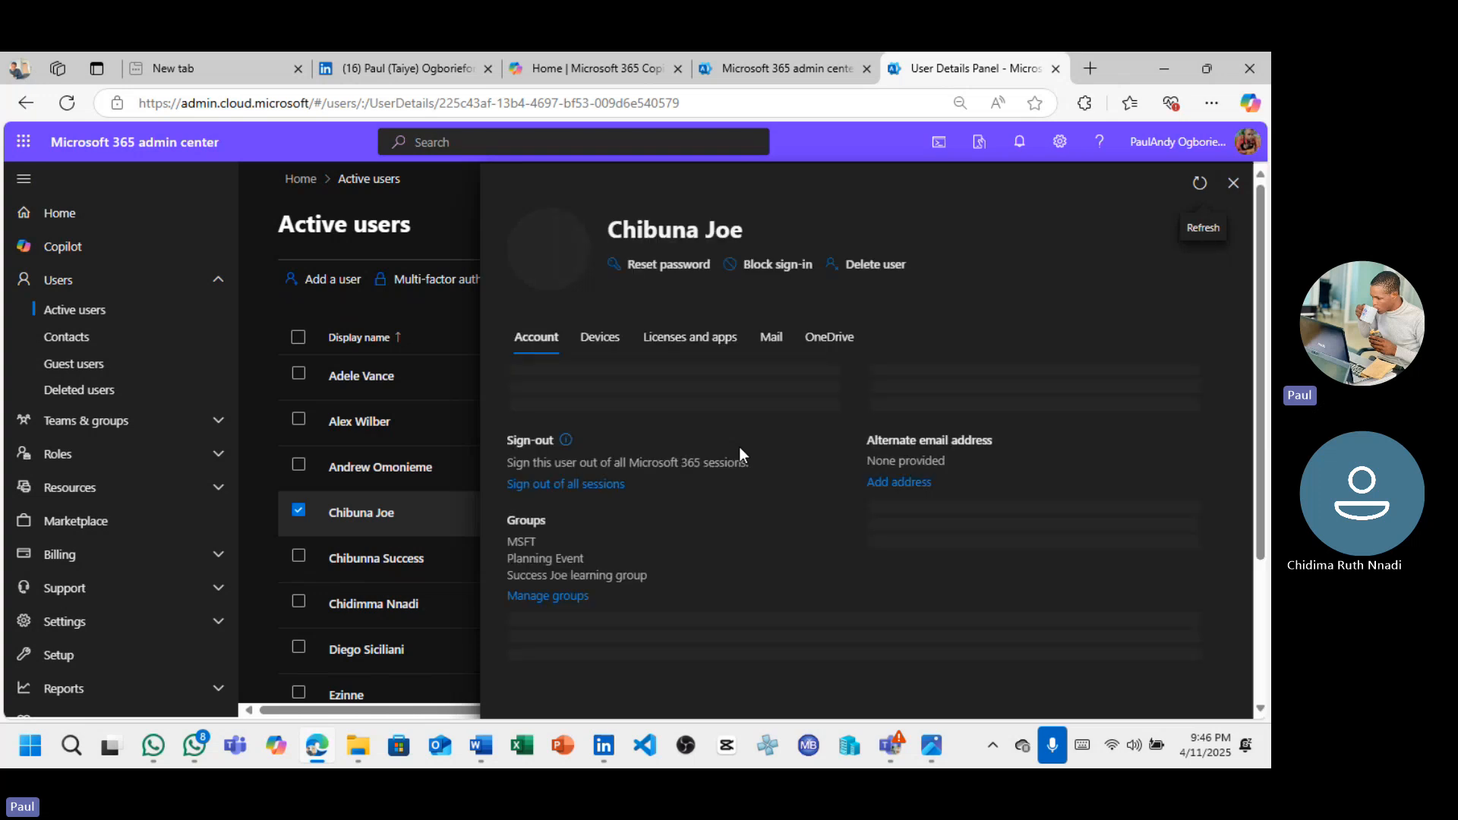
left_click(847, 360)
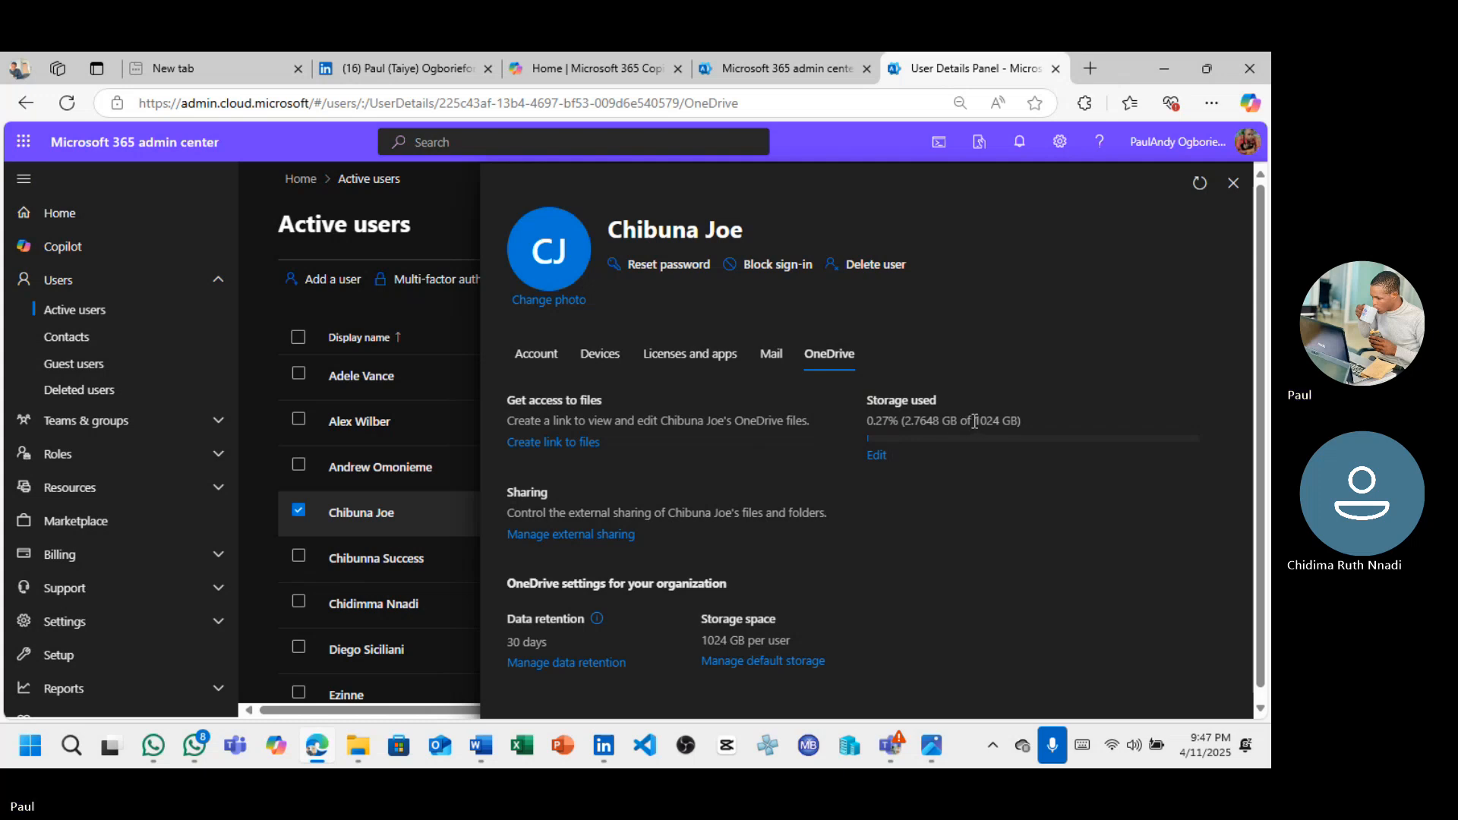
left_click_drag(975, 421, 1020, 425)
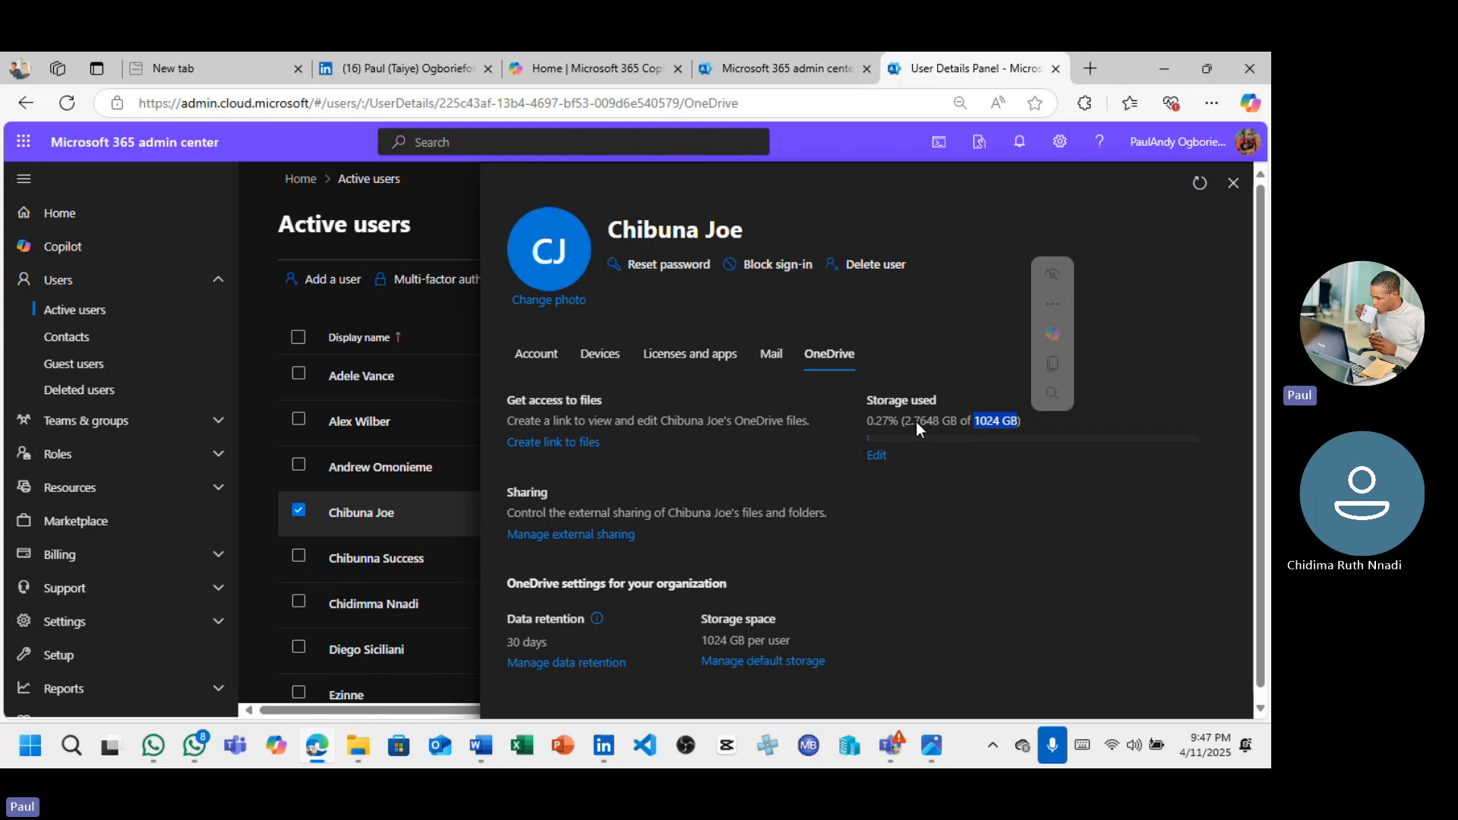
left_click_drag(905, 422, 959, 426)
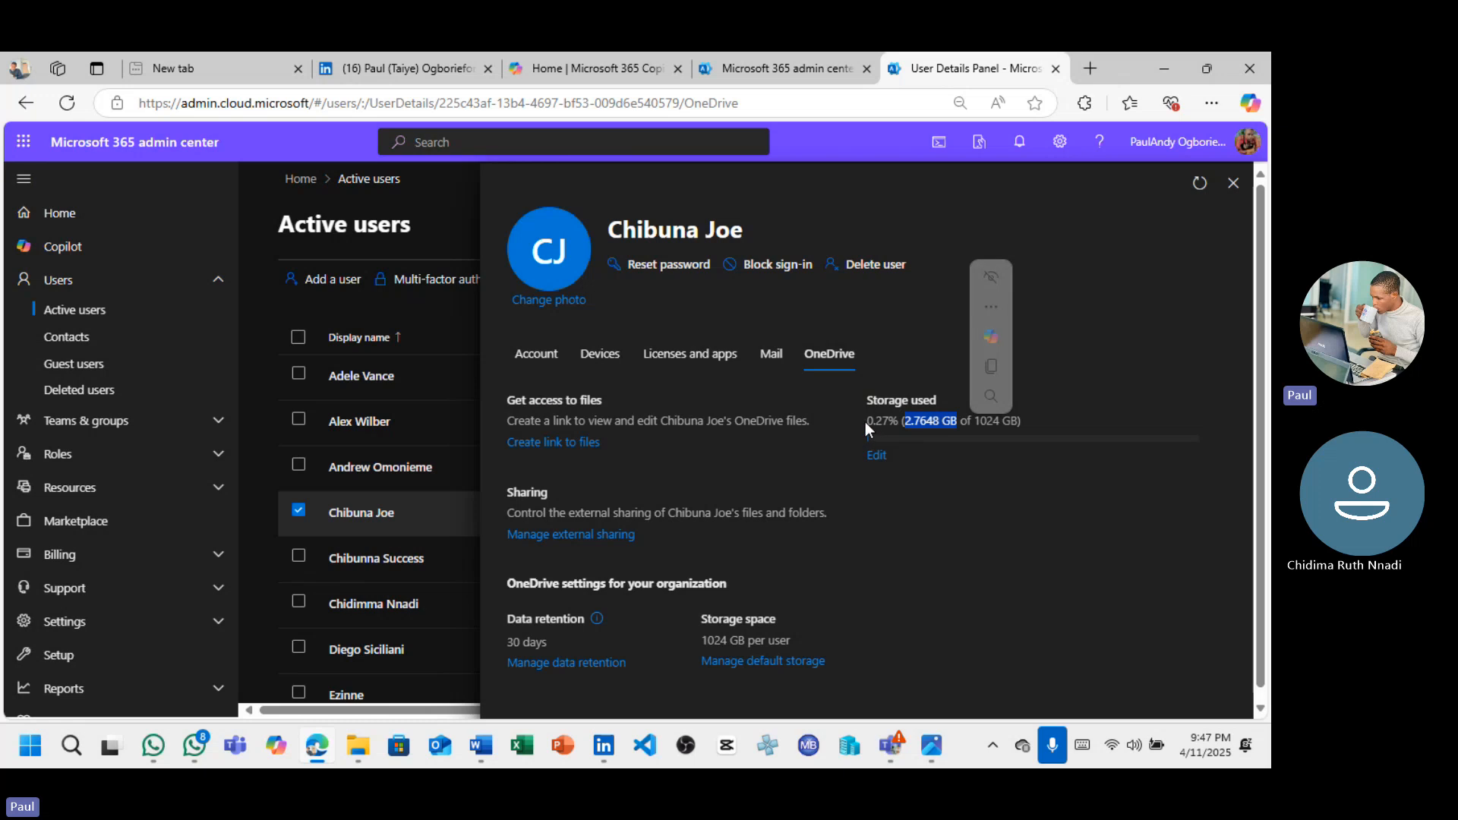
left_click_drag(866, 421, 895, 424)
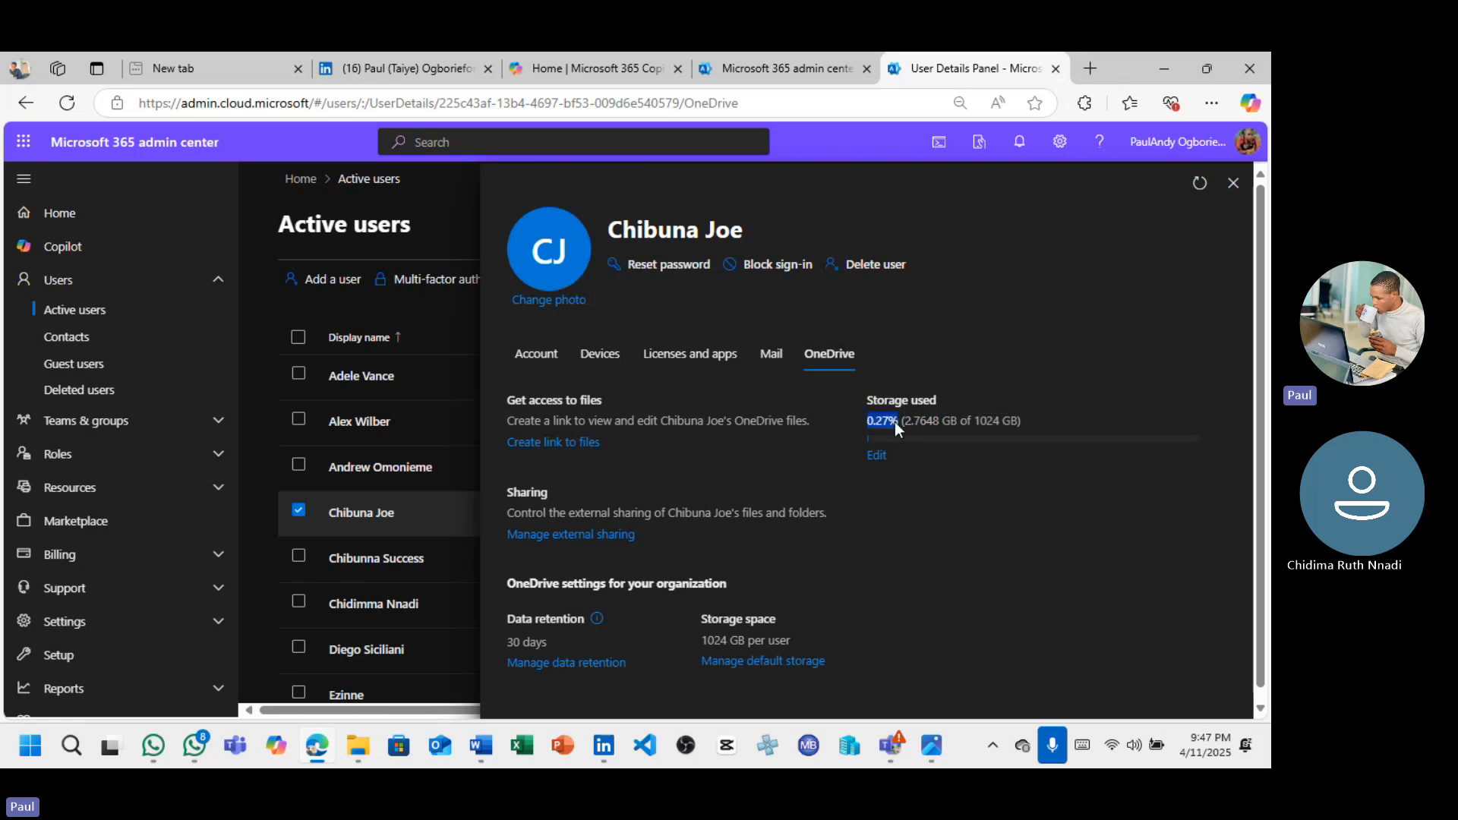
left_click(578, 446)
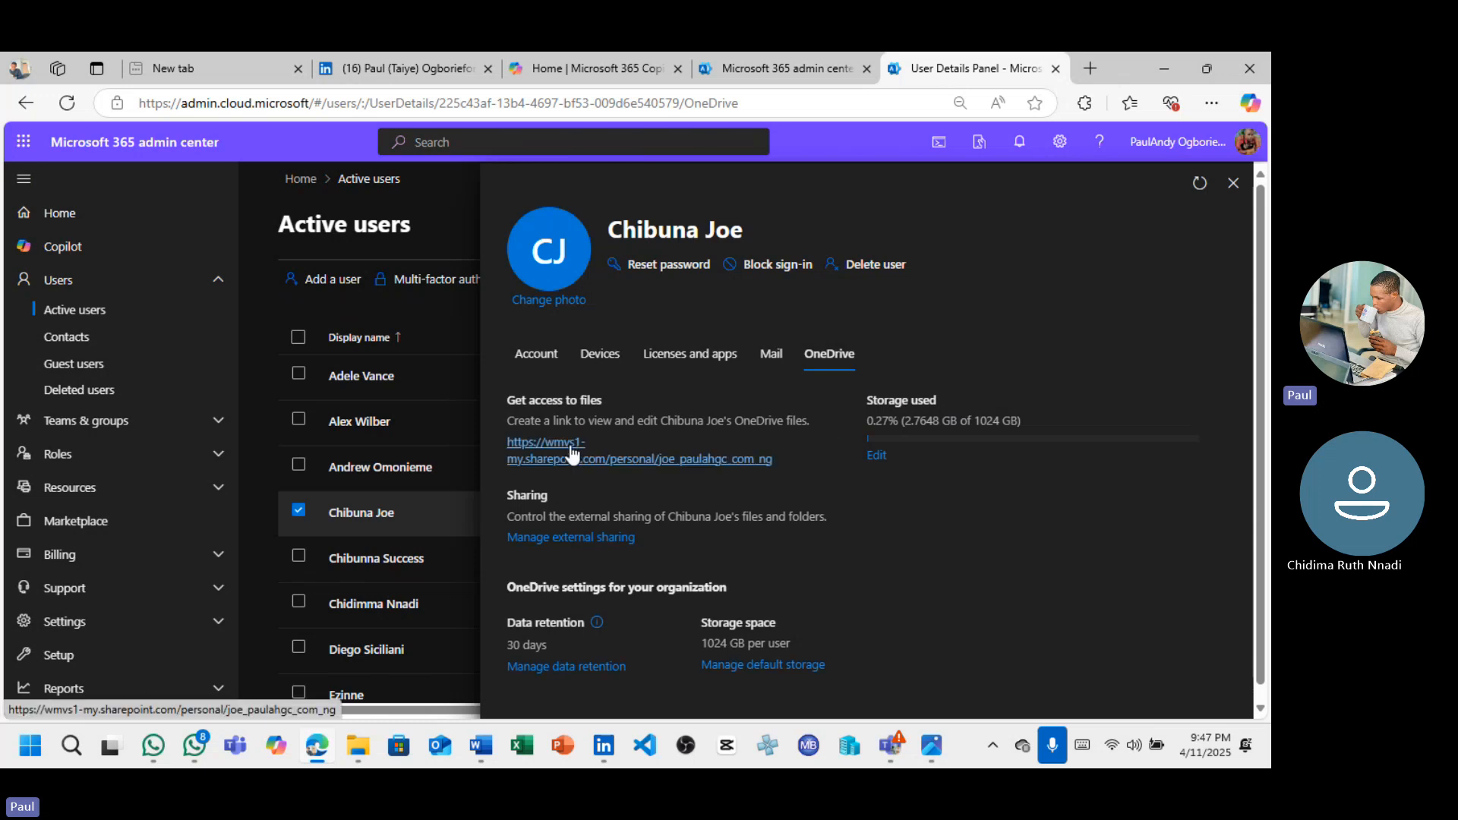
Open the user's OneDrive link in a new browser tab and sign in with the admin account.
right_click(559, 456)
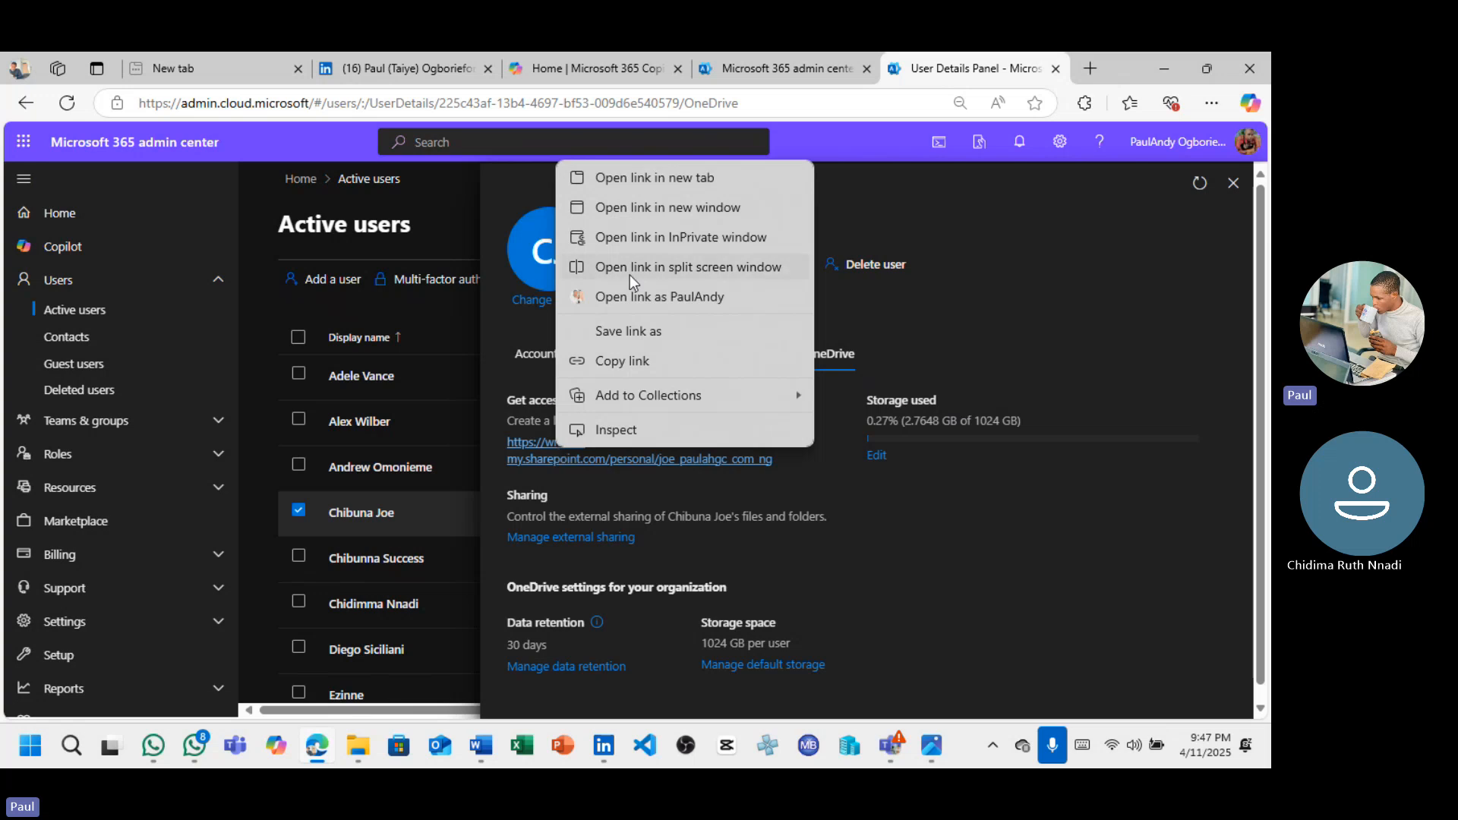
left_click(699, 177)
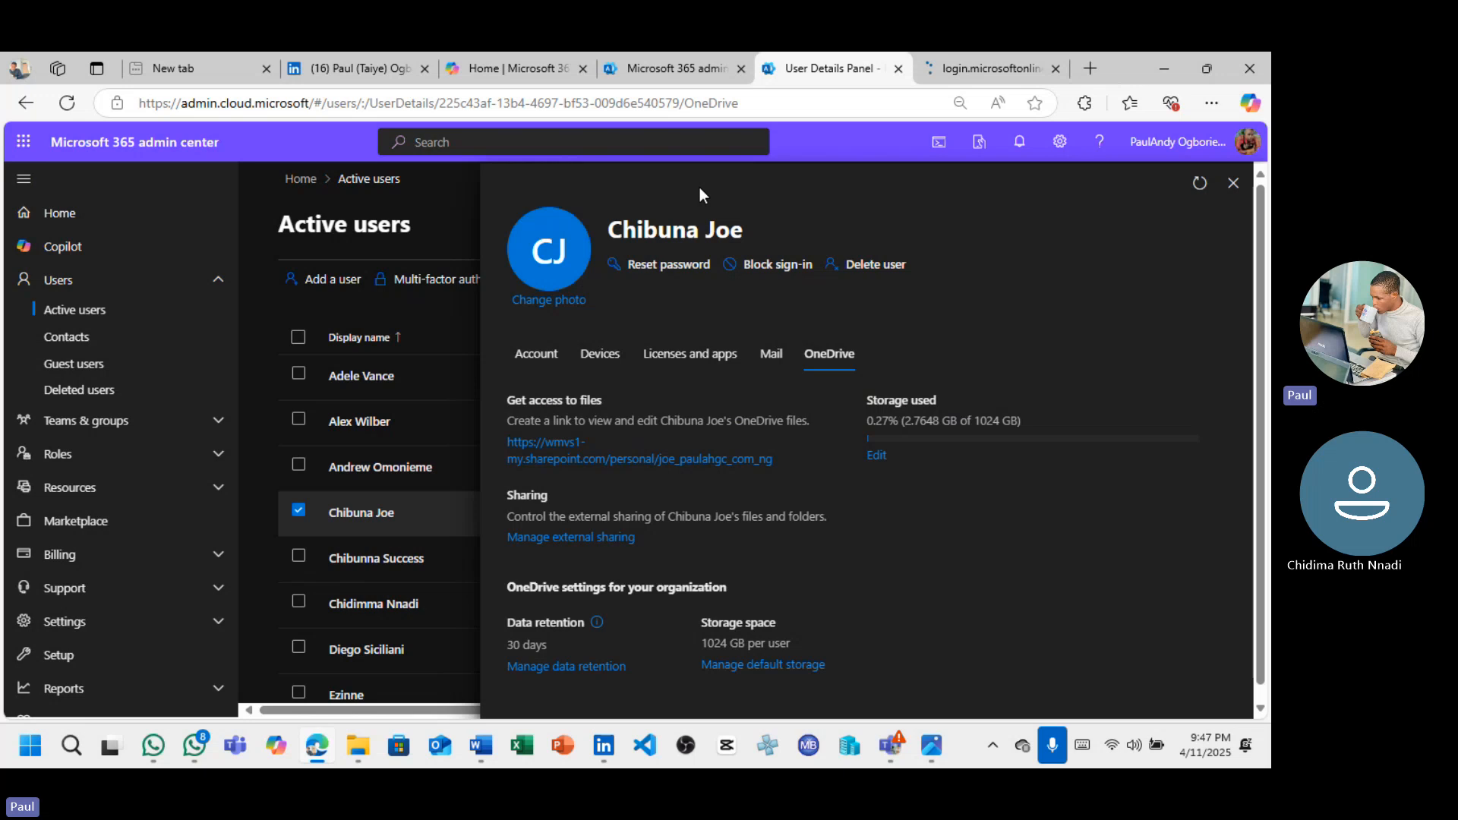
left_click(986, 54)
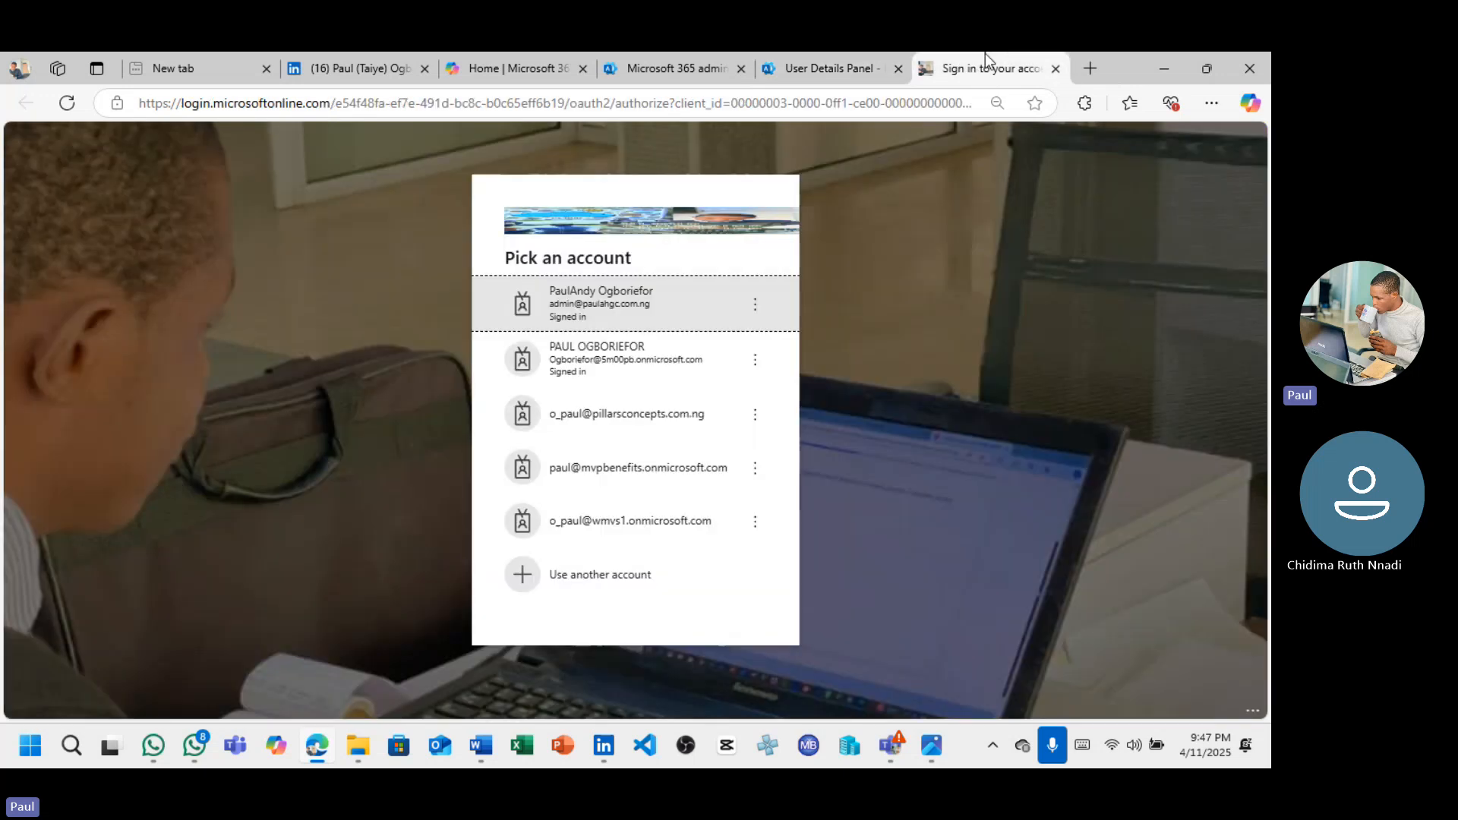
left_click(640, 295)
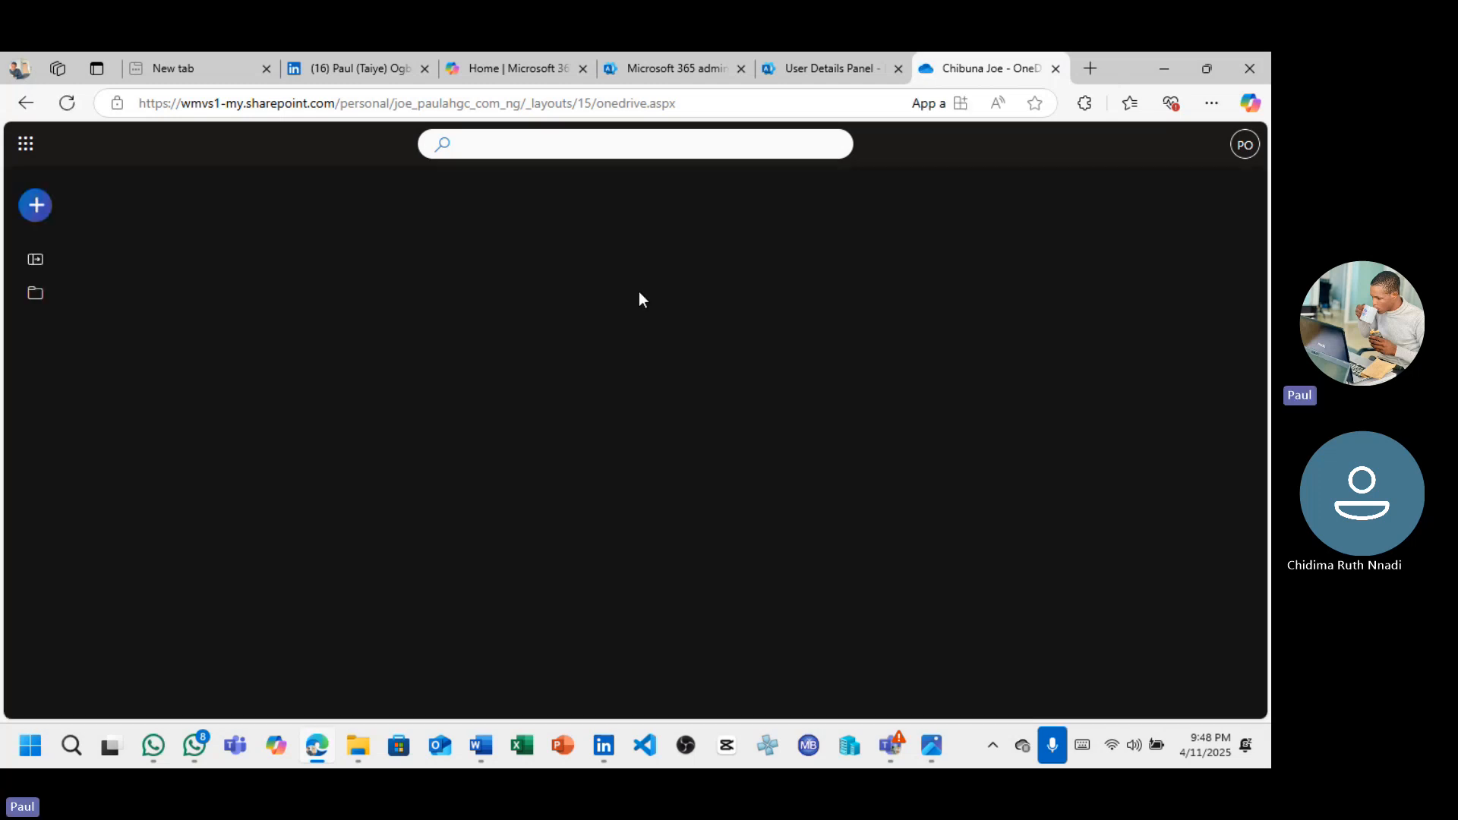
Scroll through the user's OneDrive list of folders and presentations.
scroll(640, 292, "down", 3)
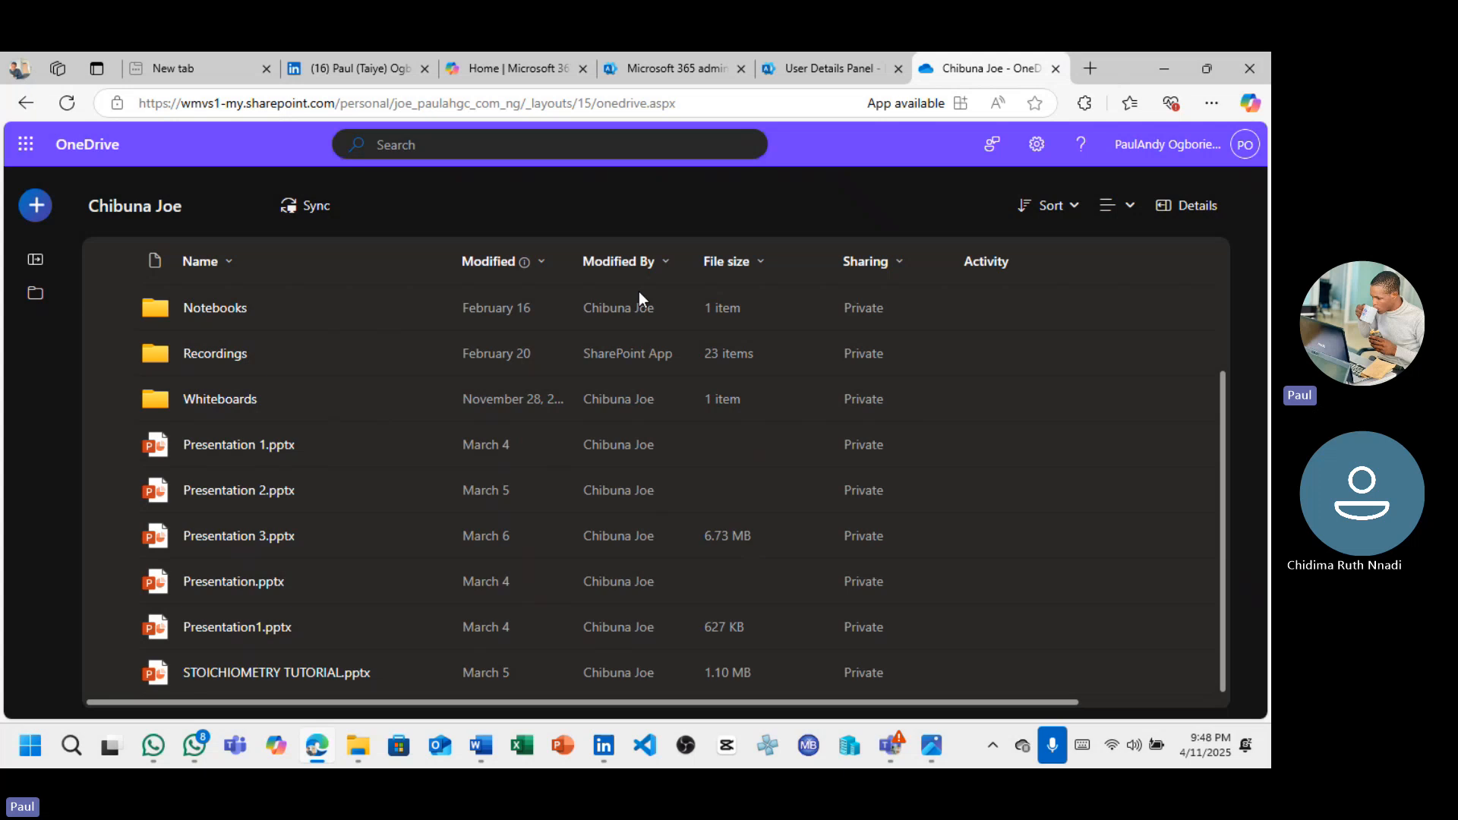
scroll(639, 296, "up", 3)
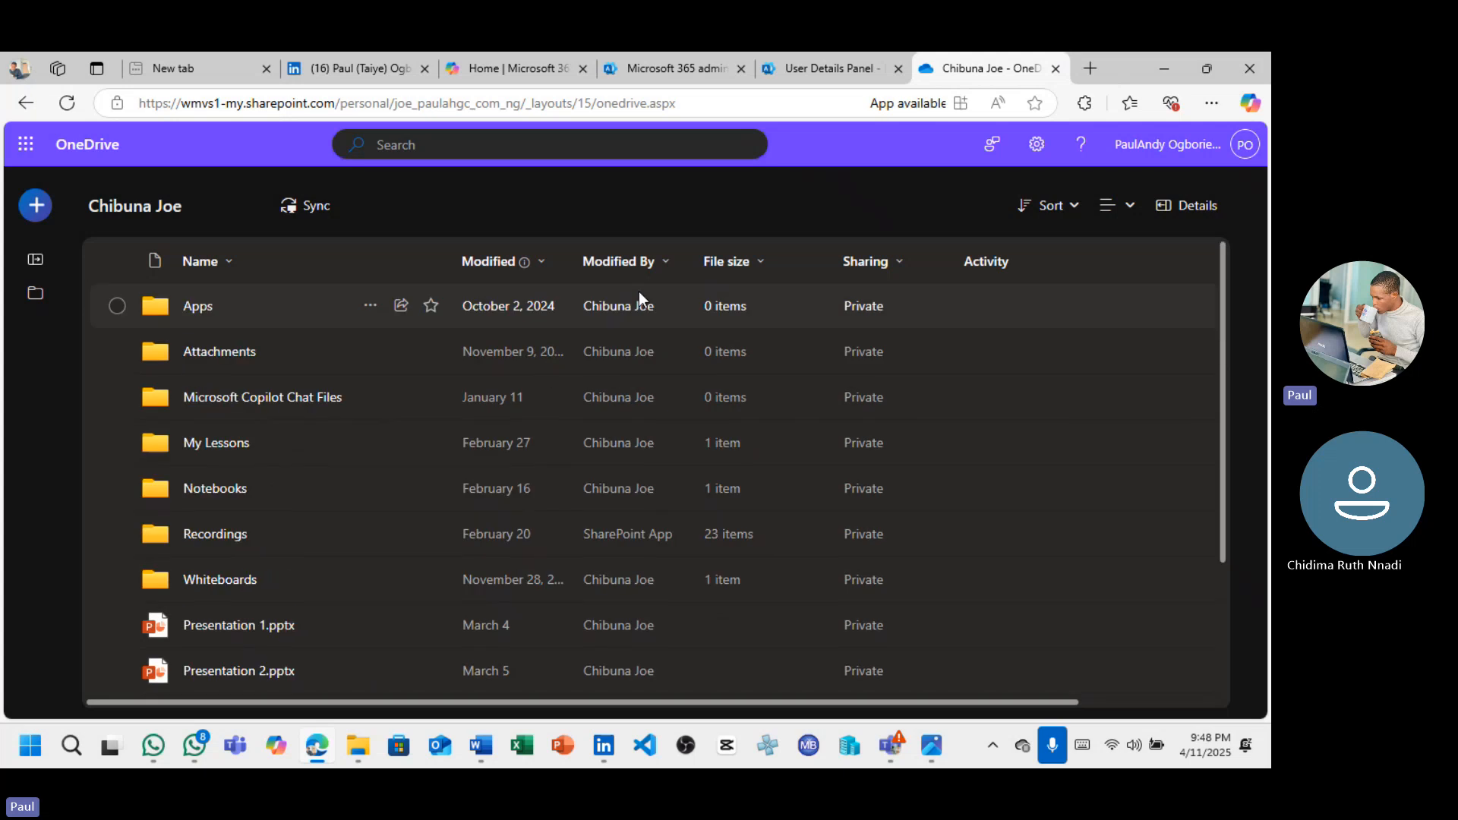
Close the user's OneDrive tab and the User details panel.
left_click(1056, 69)
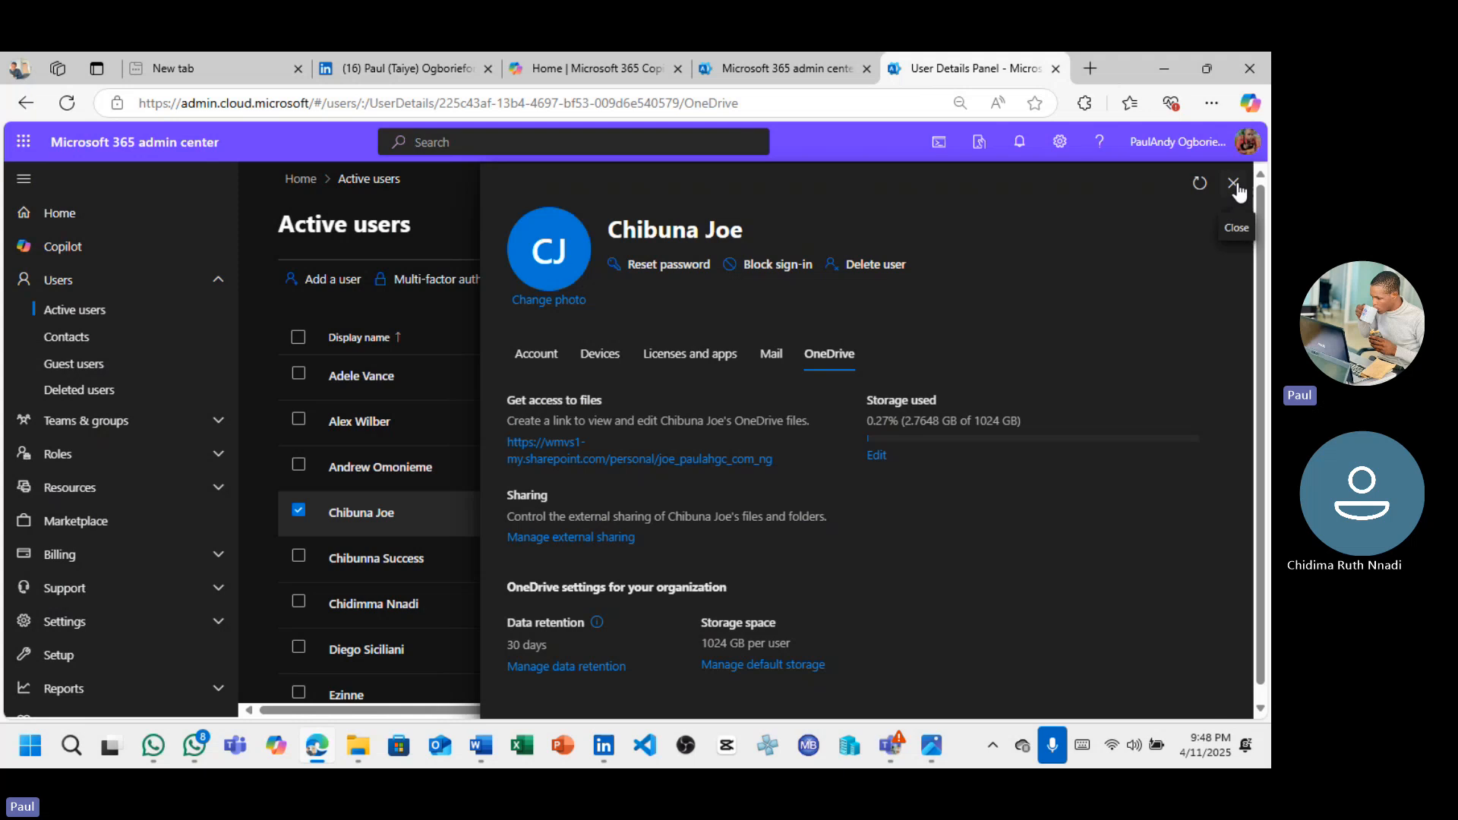
left_click(1235, 185)
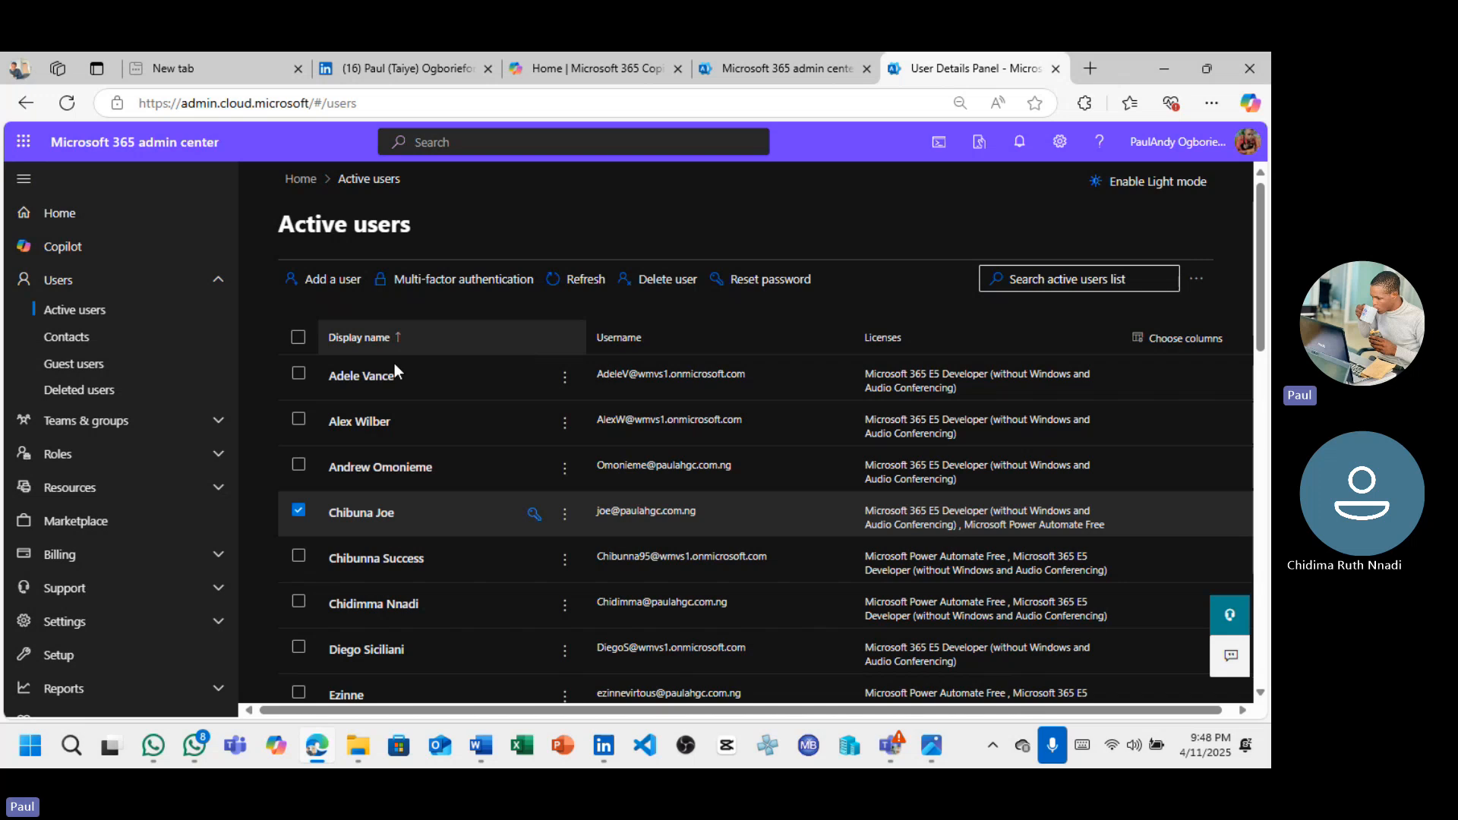
View the fifth user's details, clear all user selections, and bring up the User templates options.
left_click(298, 511)
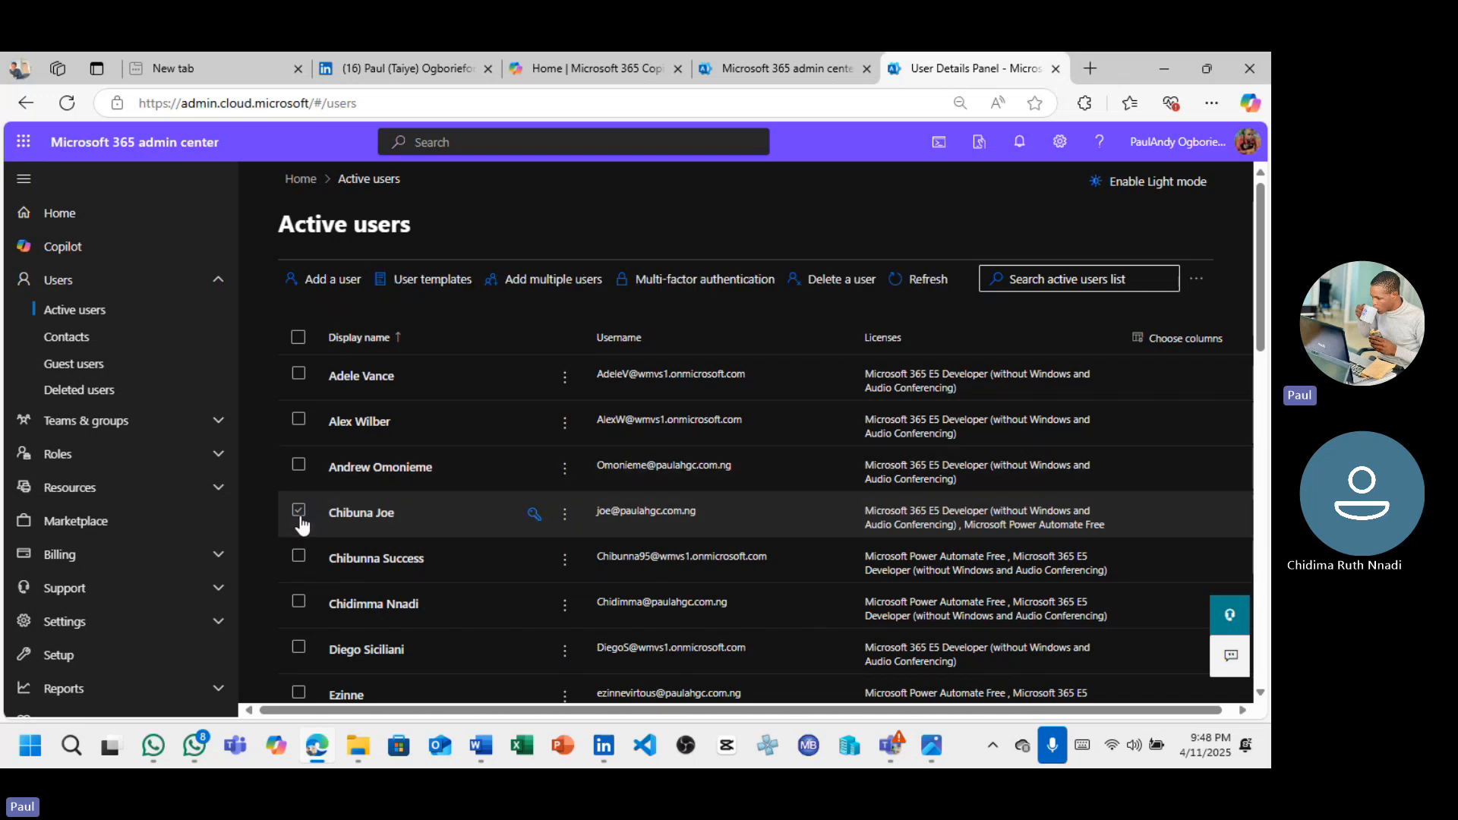
left_click(298, 561)
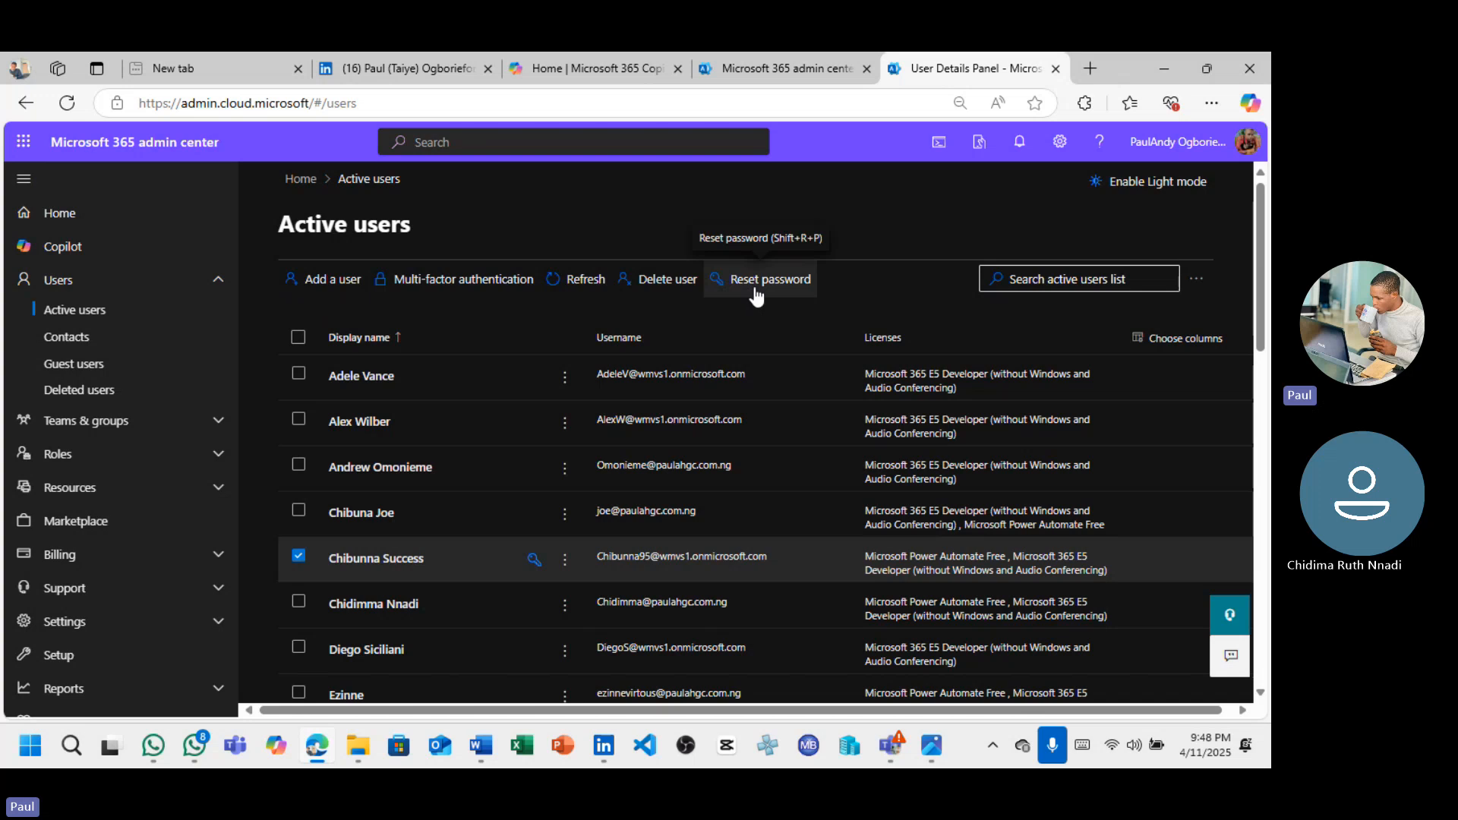
left_click(361, 564)
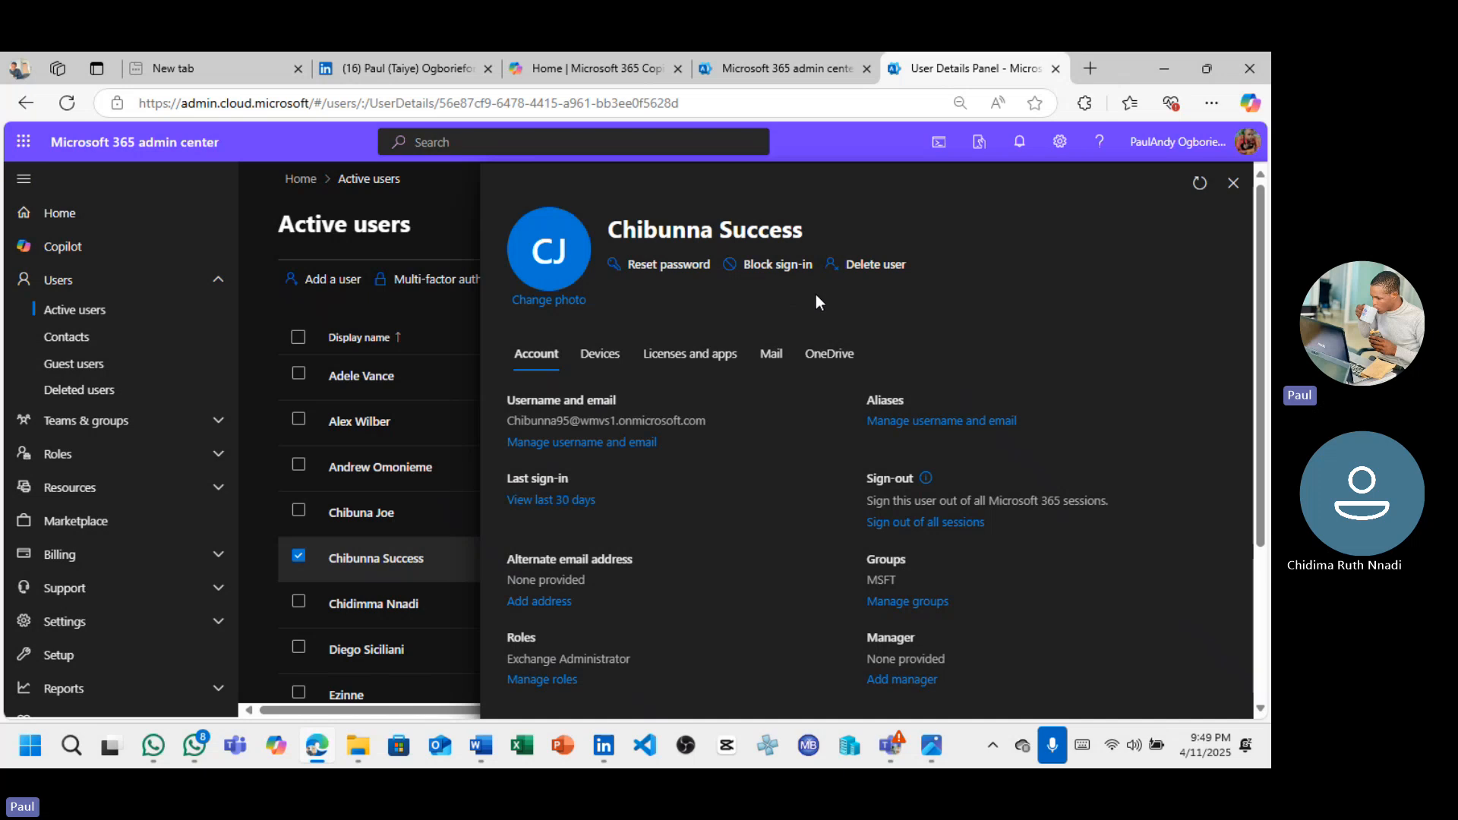
left_click(1233, 183)
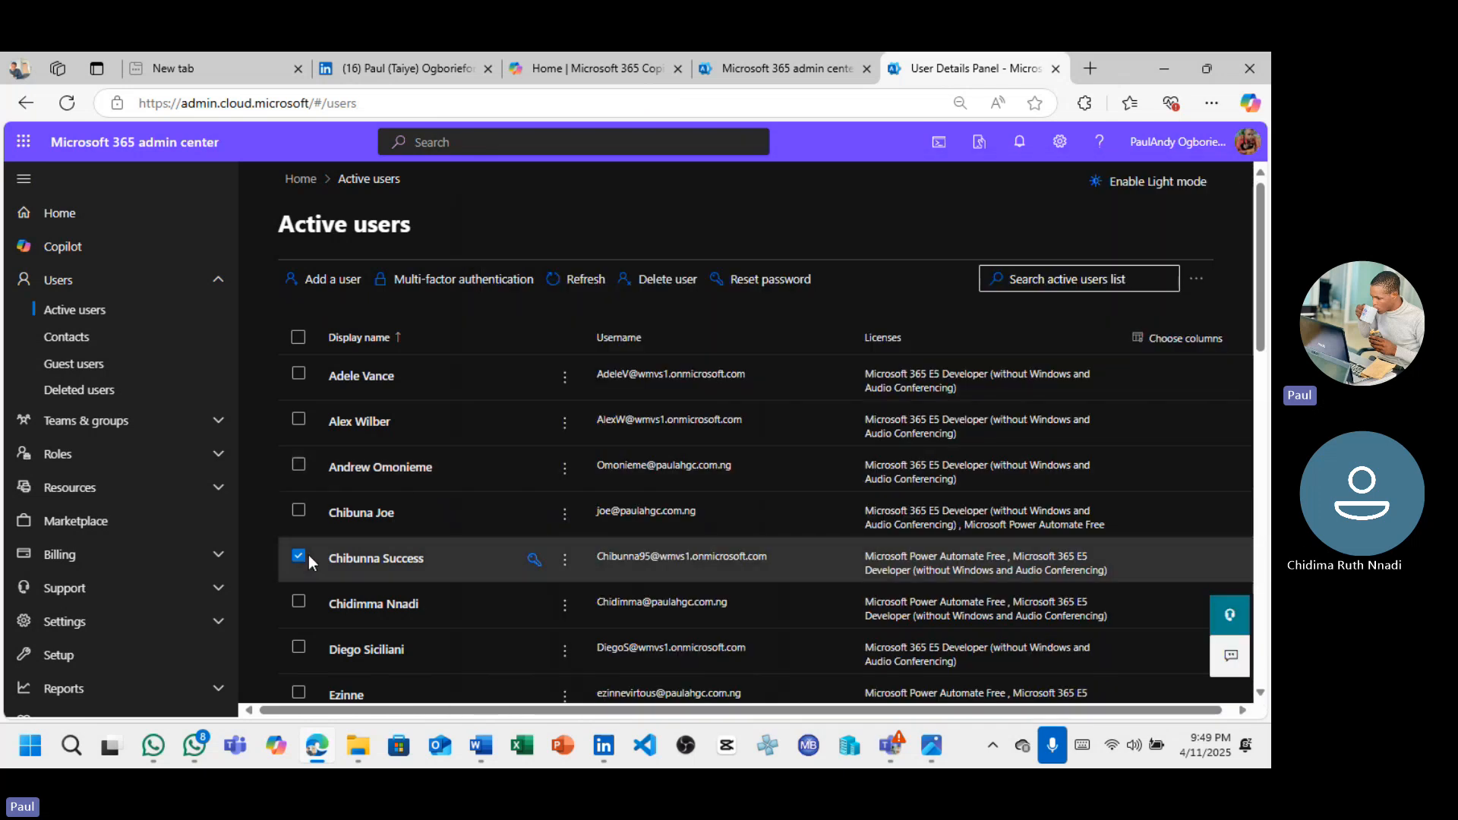
left_click(298, 556)
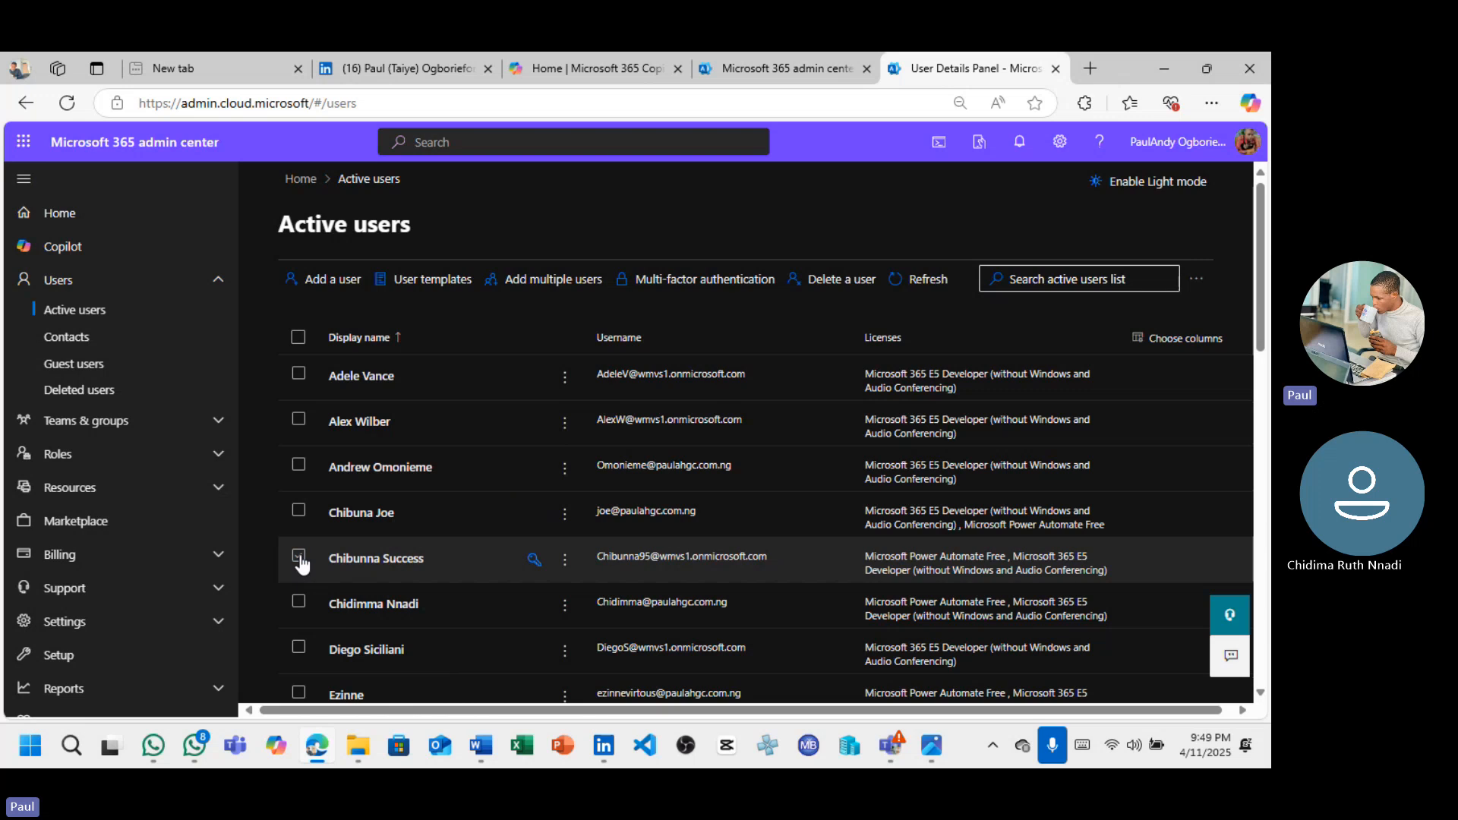
left_click(442, 280)
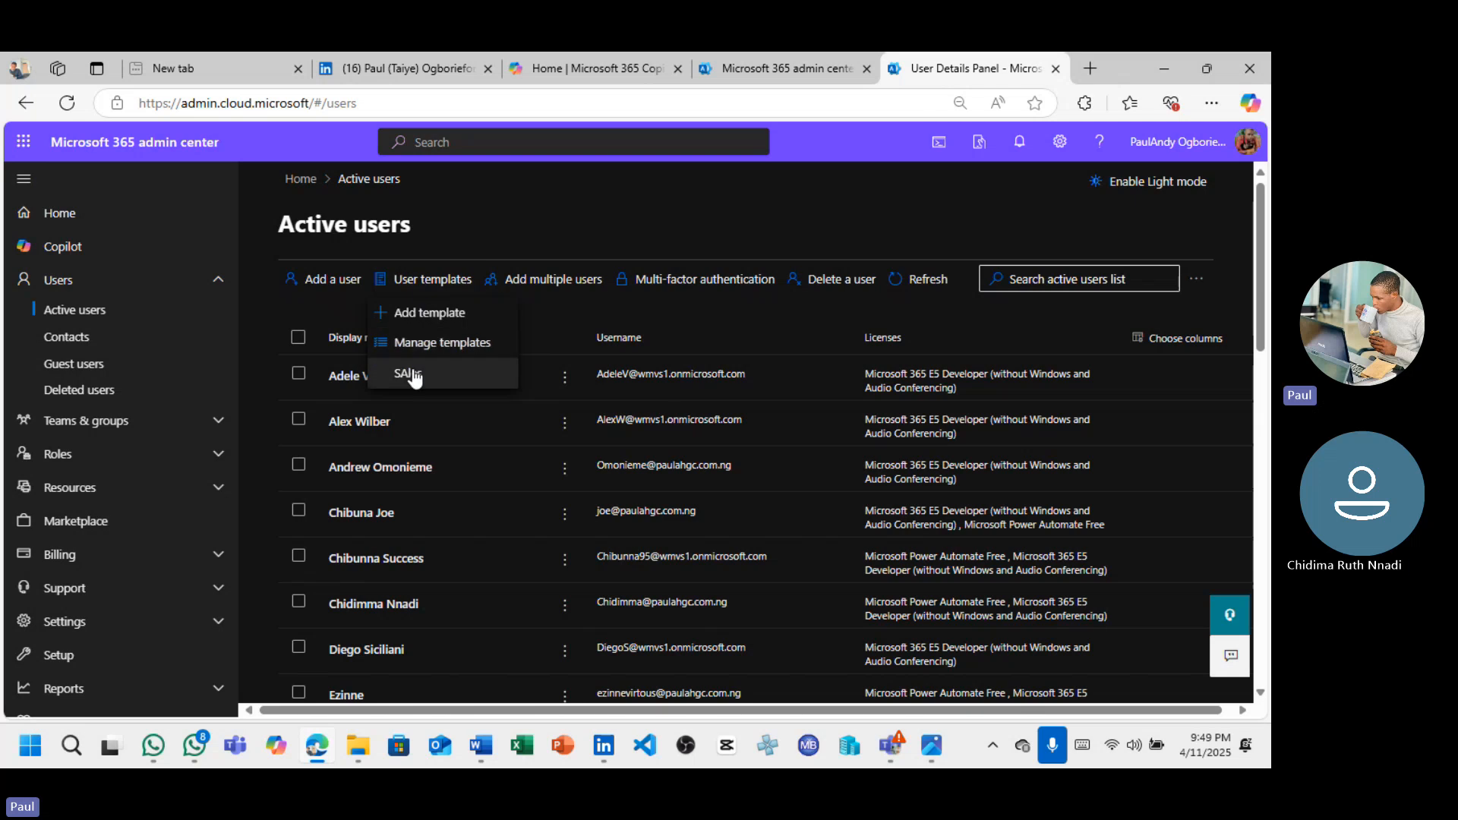
left_click(427, 345)
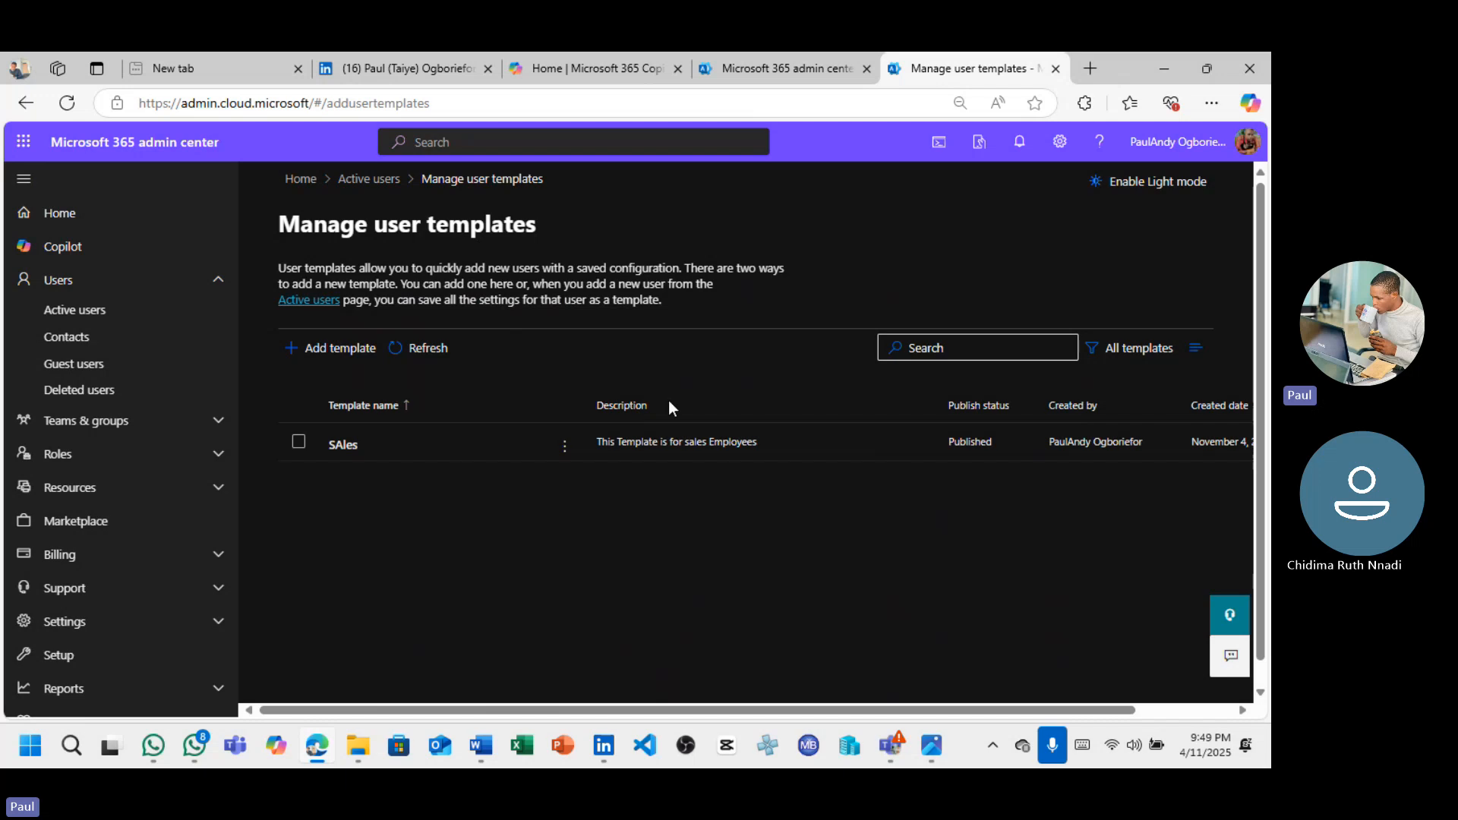
scroll(895, 454, "right", 1)
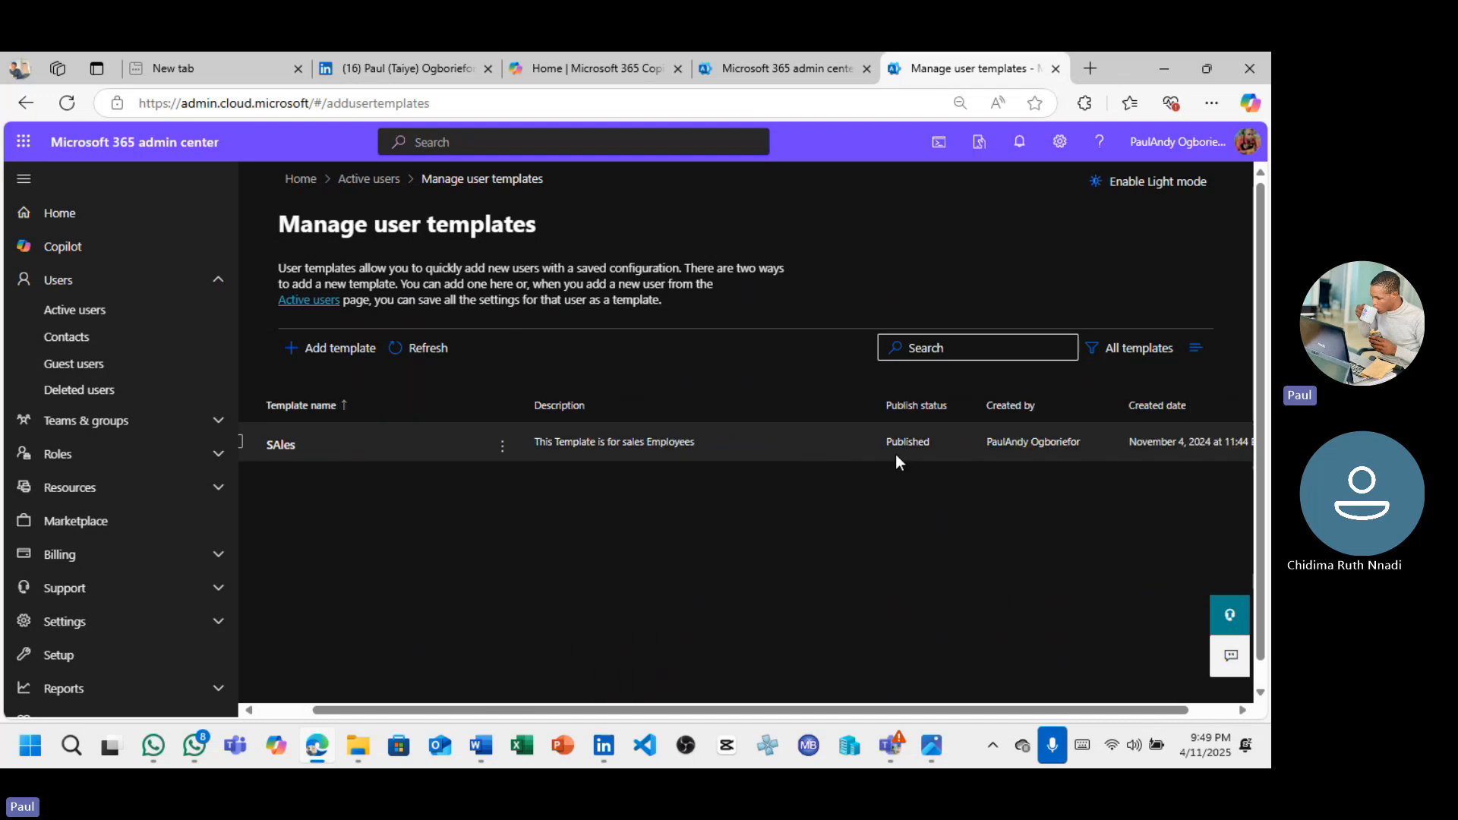
scroll(896, 456, "right", 1)
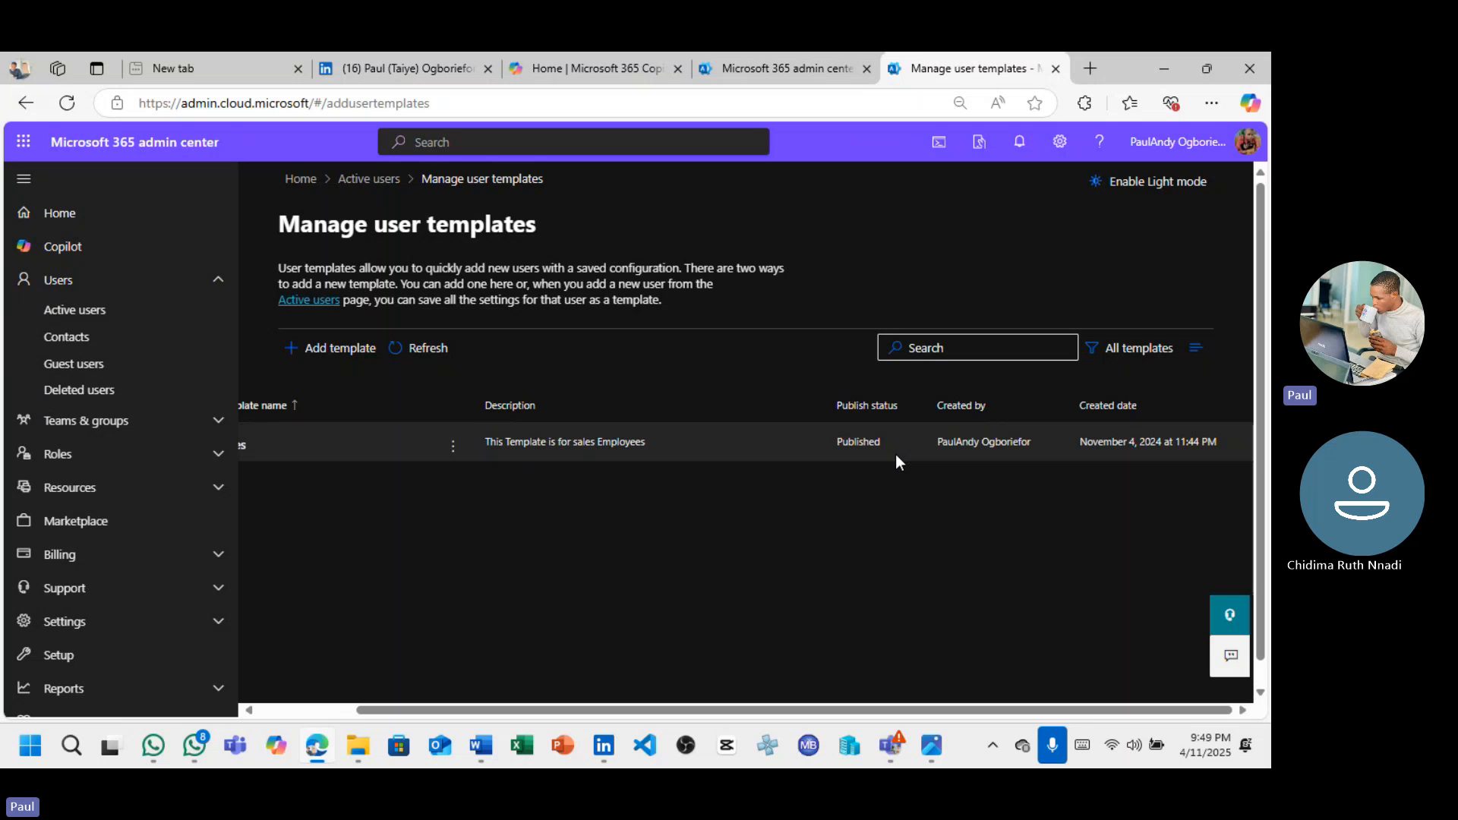
scroll(895, 454, "left", 2)
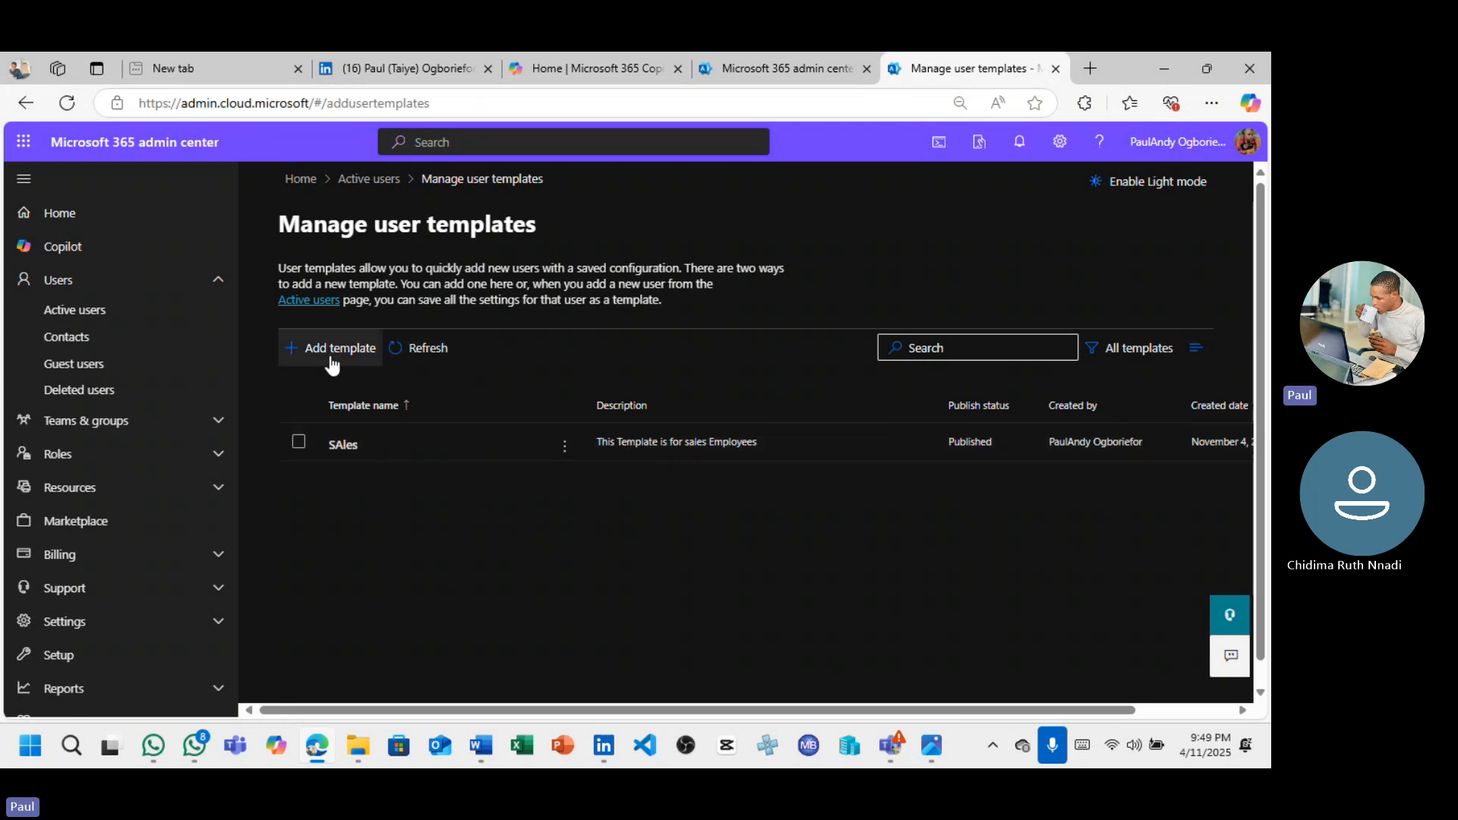
left_click(388, 190)
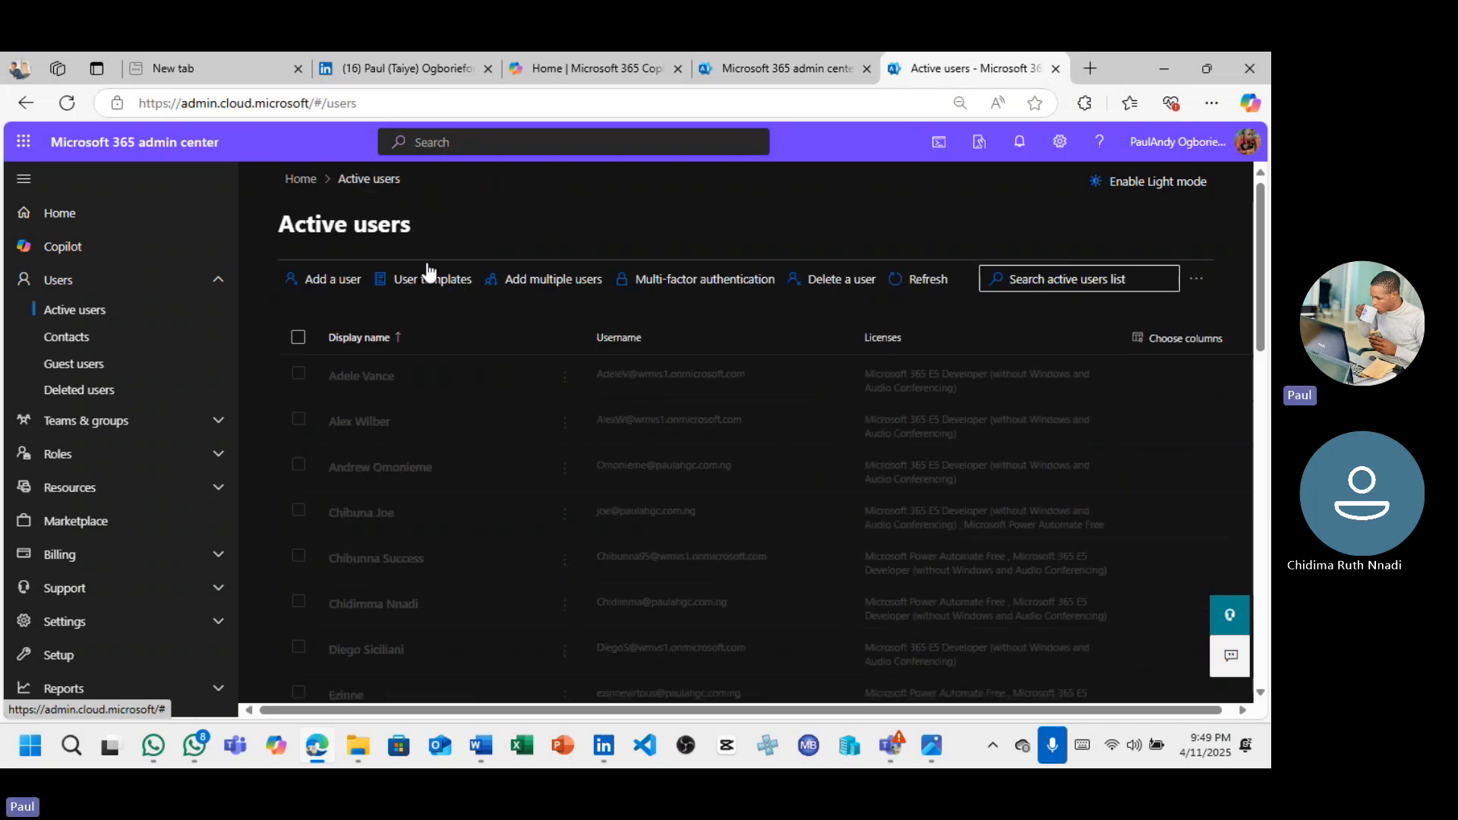
Start a new user template via User templates > Add template.
left_click(429, 279)
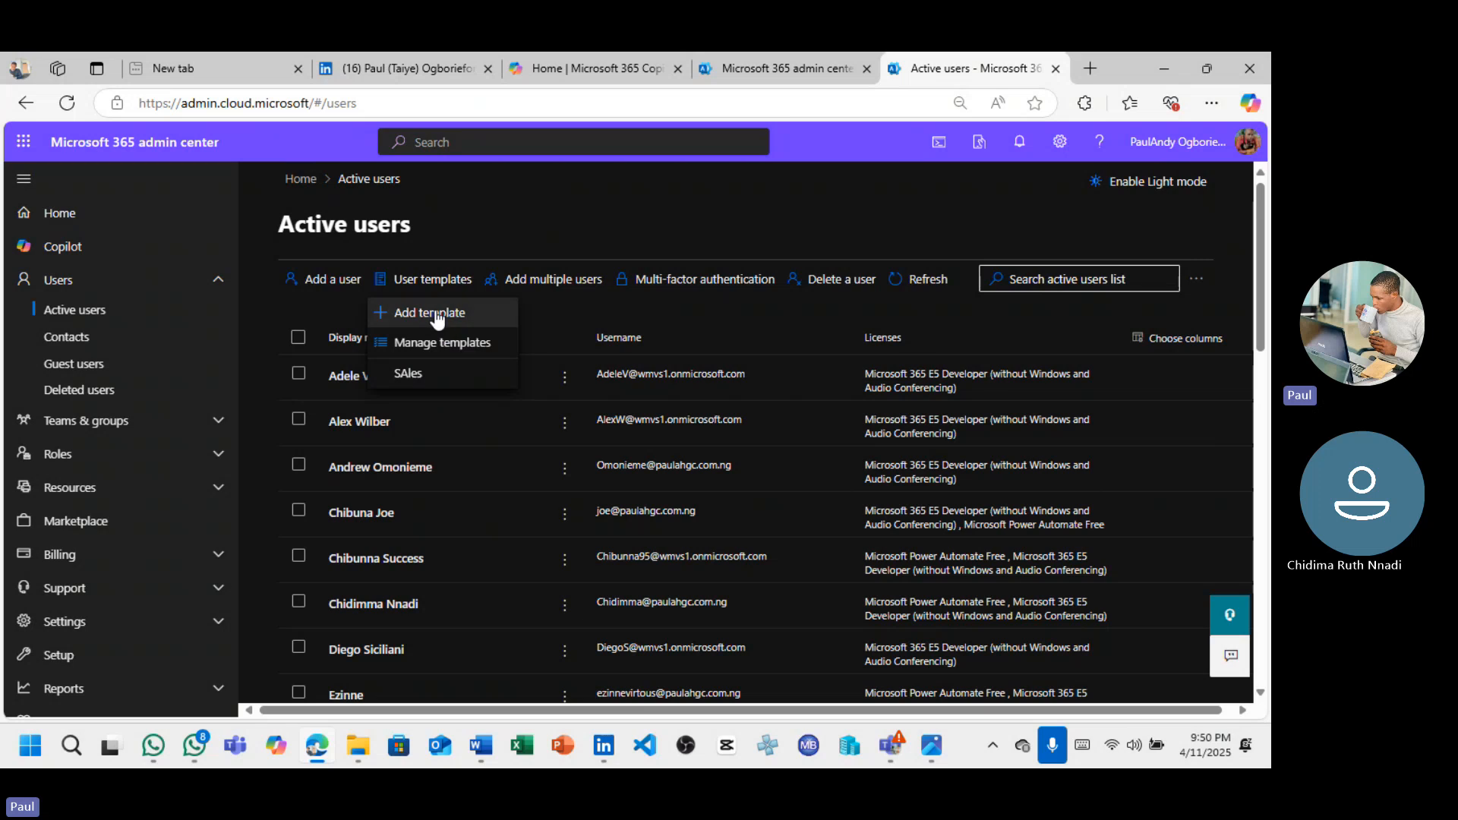
left_click(436, 314)
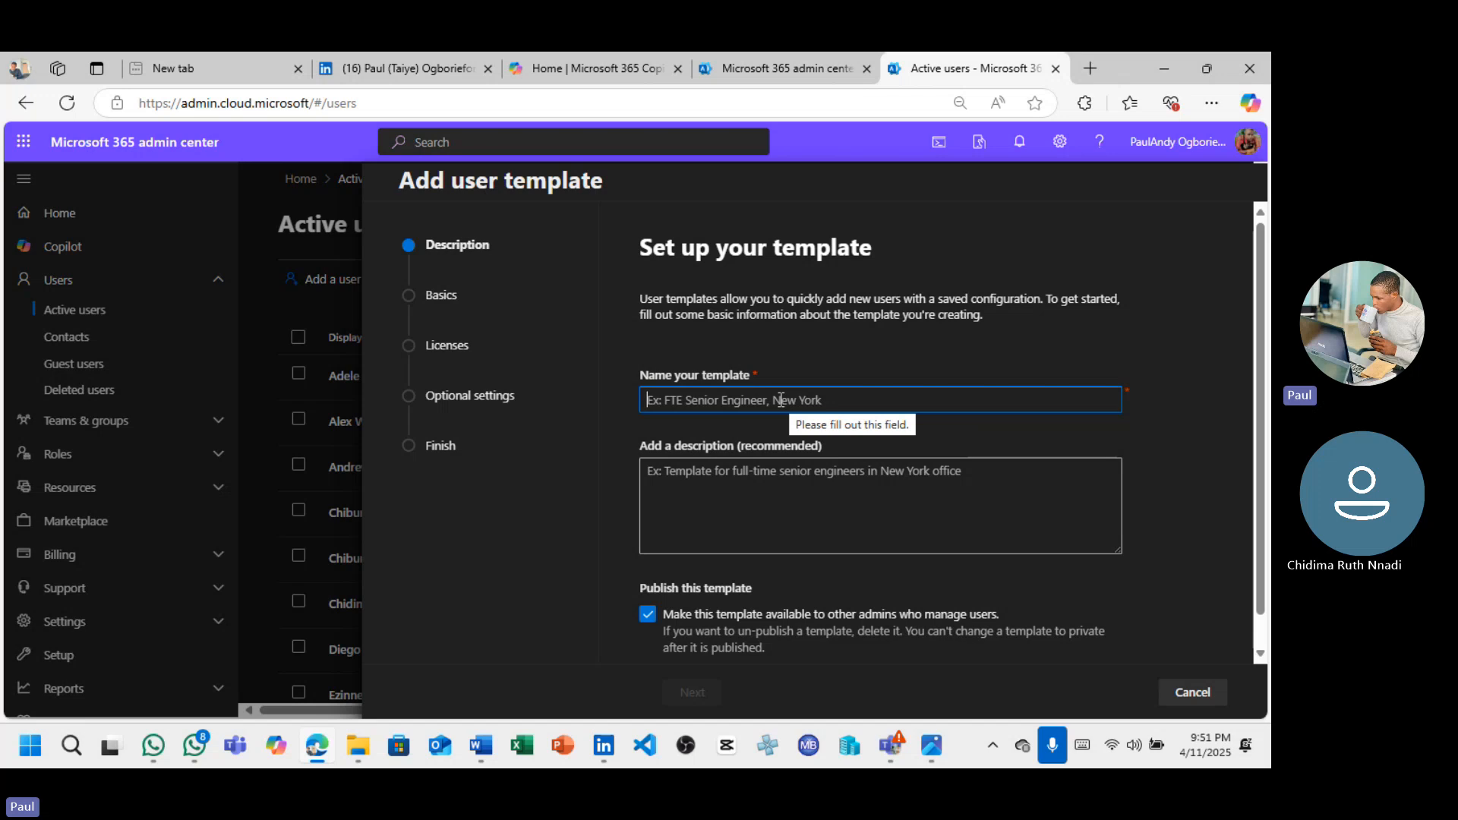
Name the template 'Account' with description 'This is only used for acct creation'.
type("Accou")
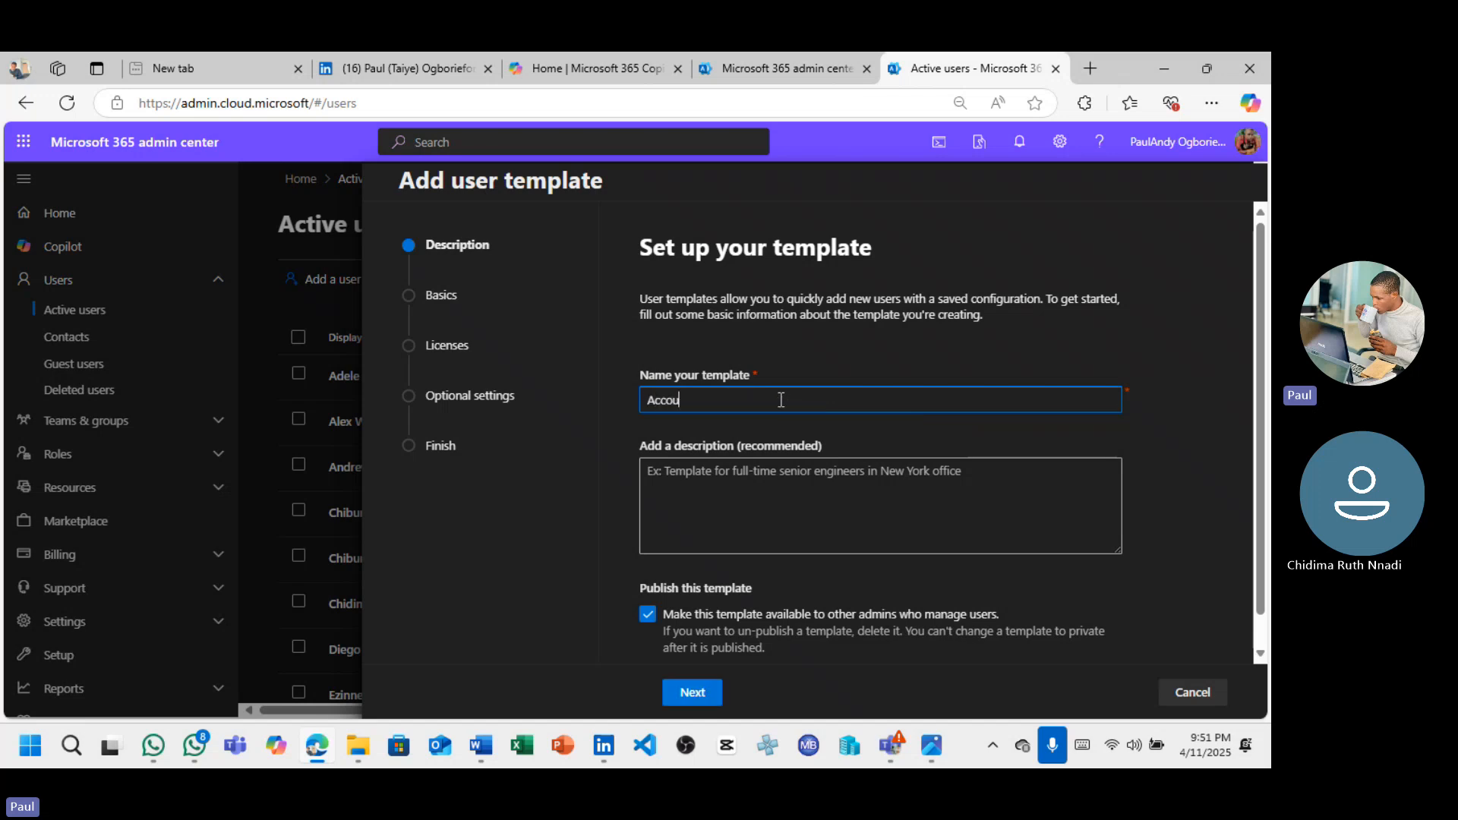
type("nt")
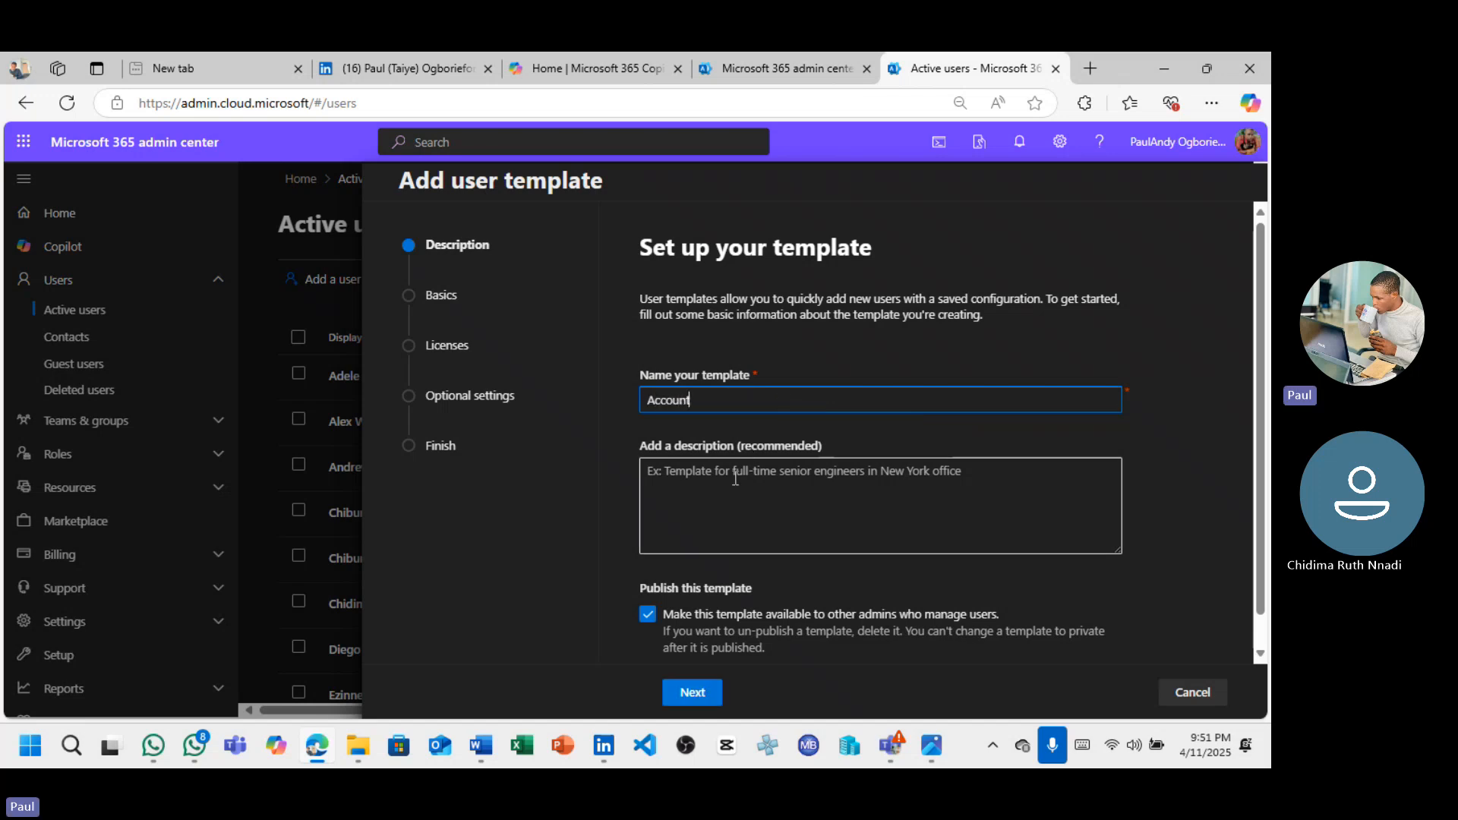
left_click(735, 479)
type("Th")
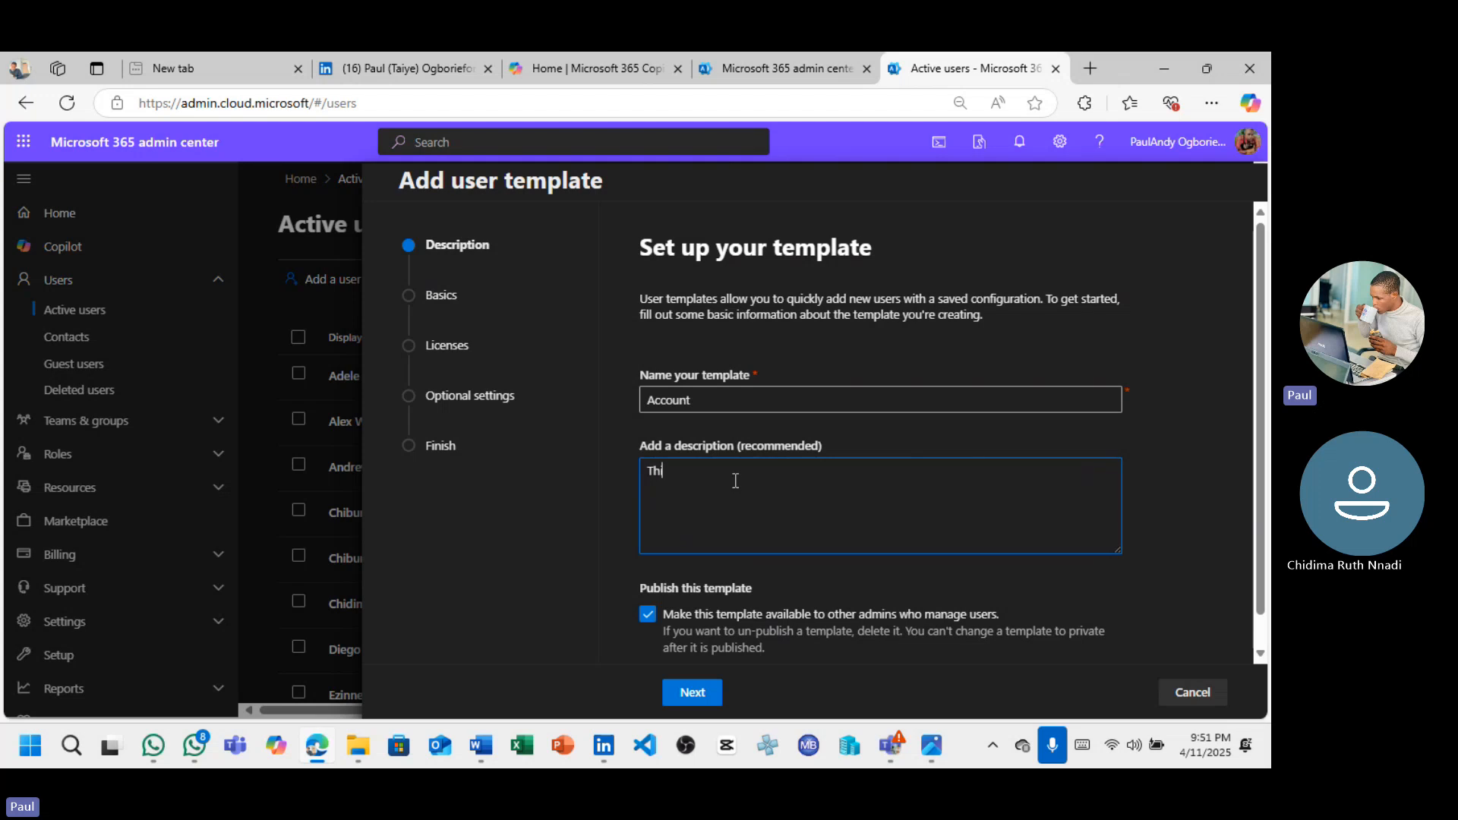
type("is is ony \\")
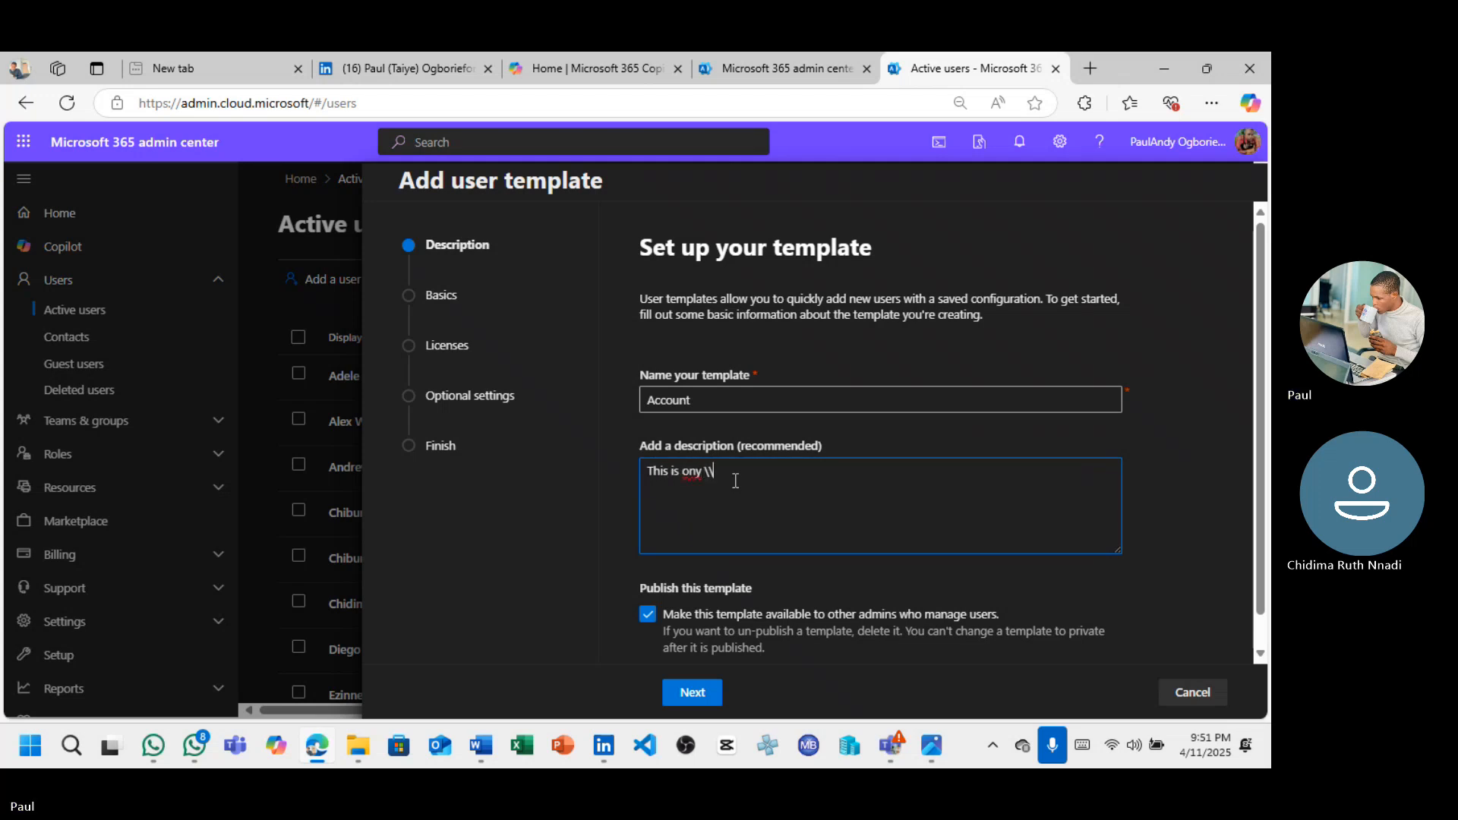
key("BackSpace")
key("BackSpace")
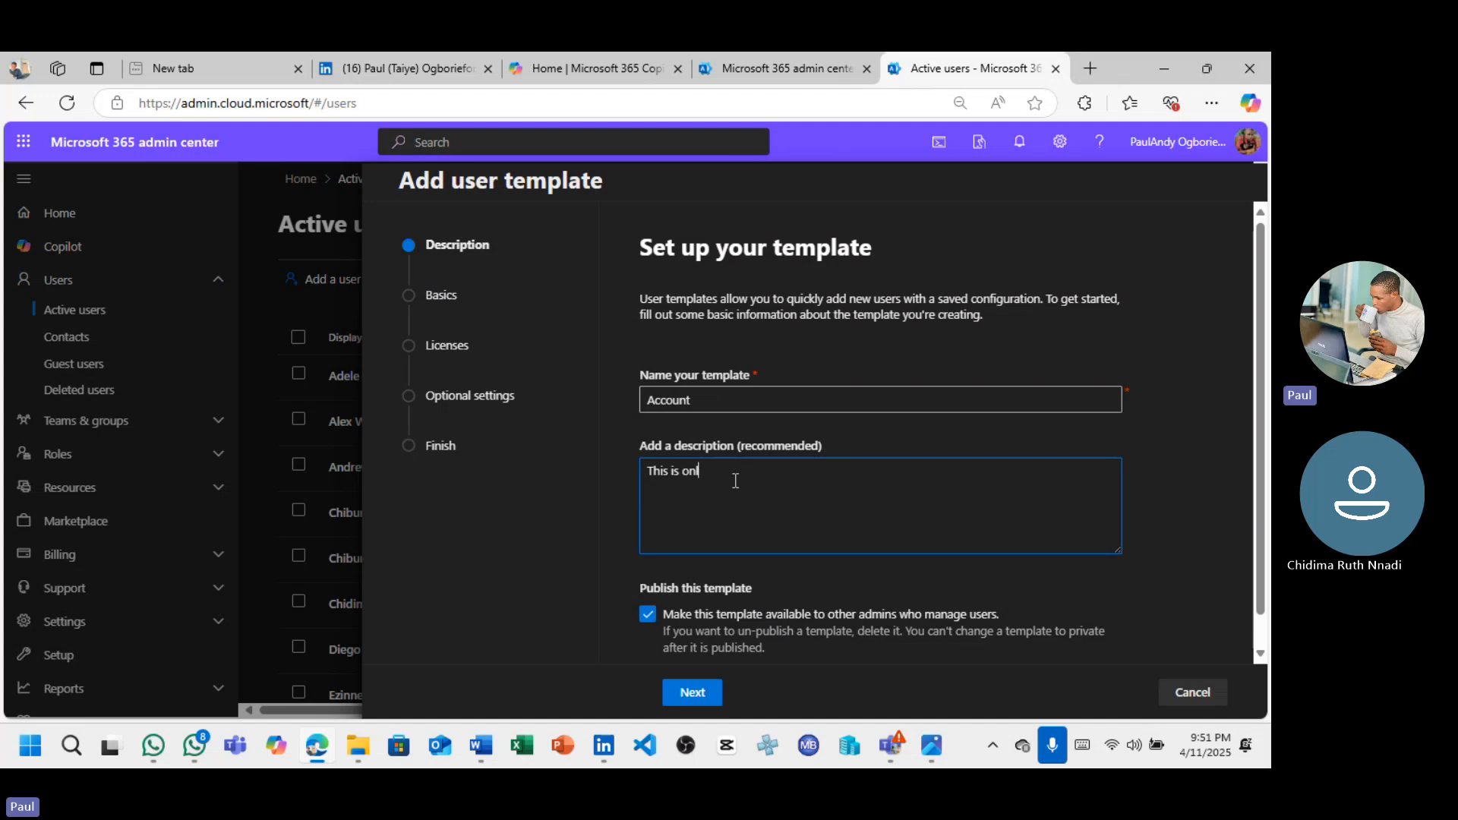
type("ly used for acct rec")
key("BackSpace")
key("BackSpace")
key("BackSpace")
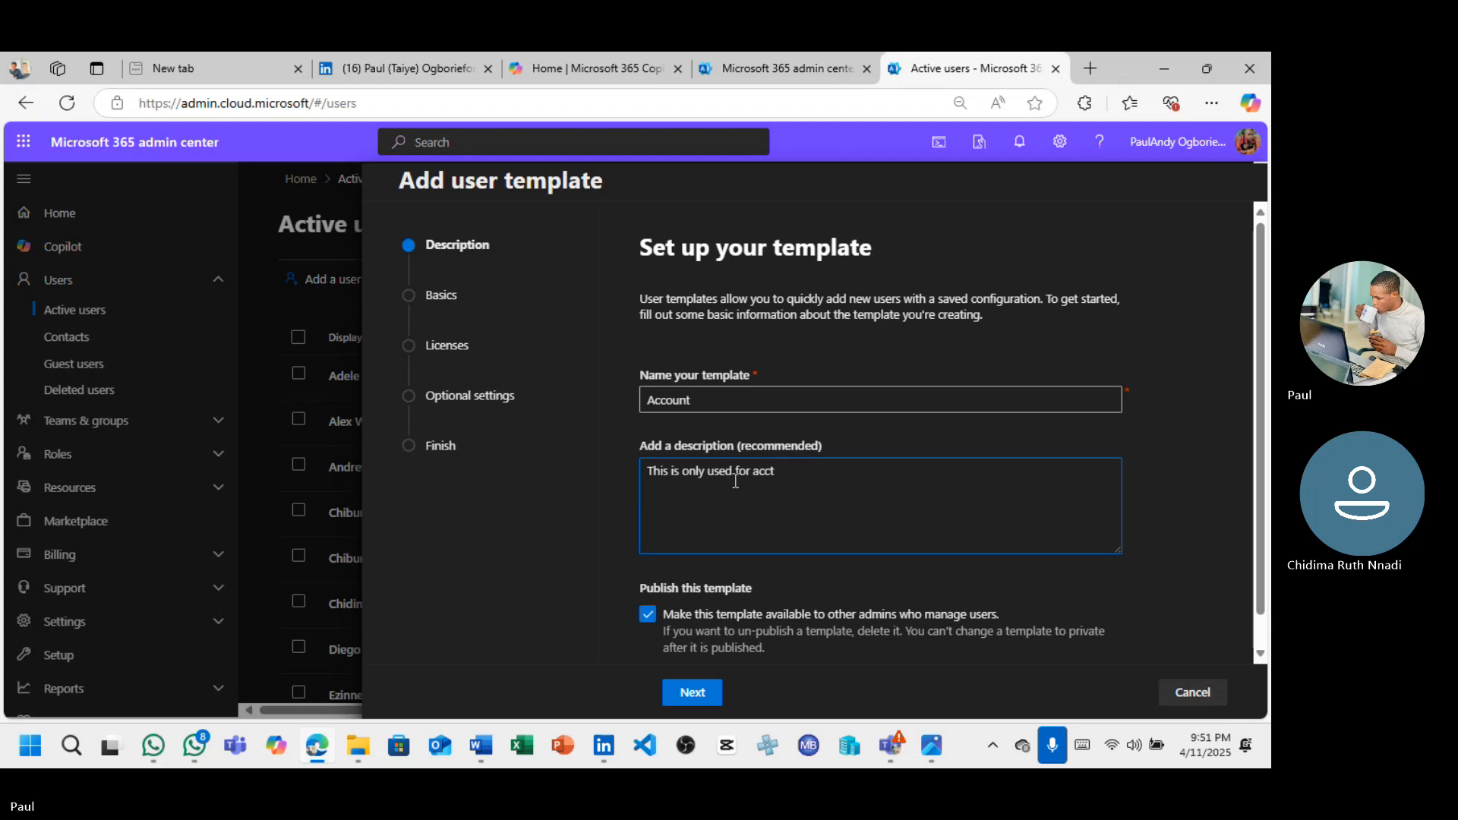
type("creation")
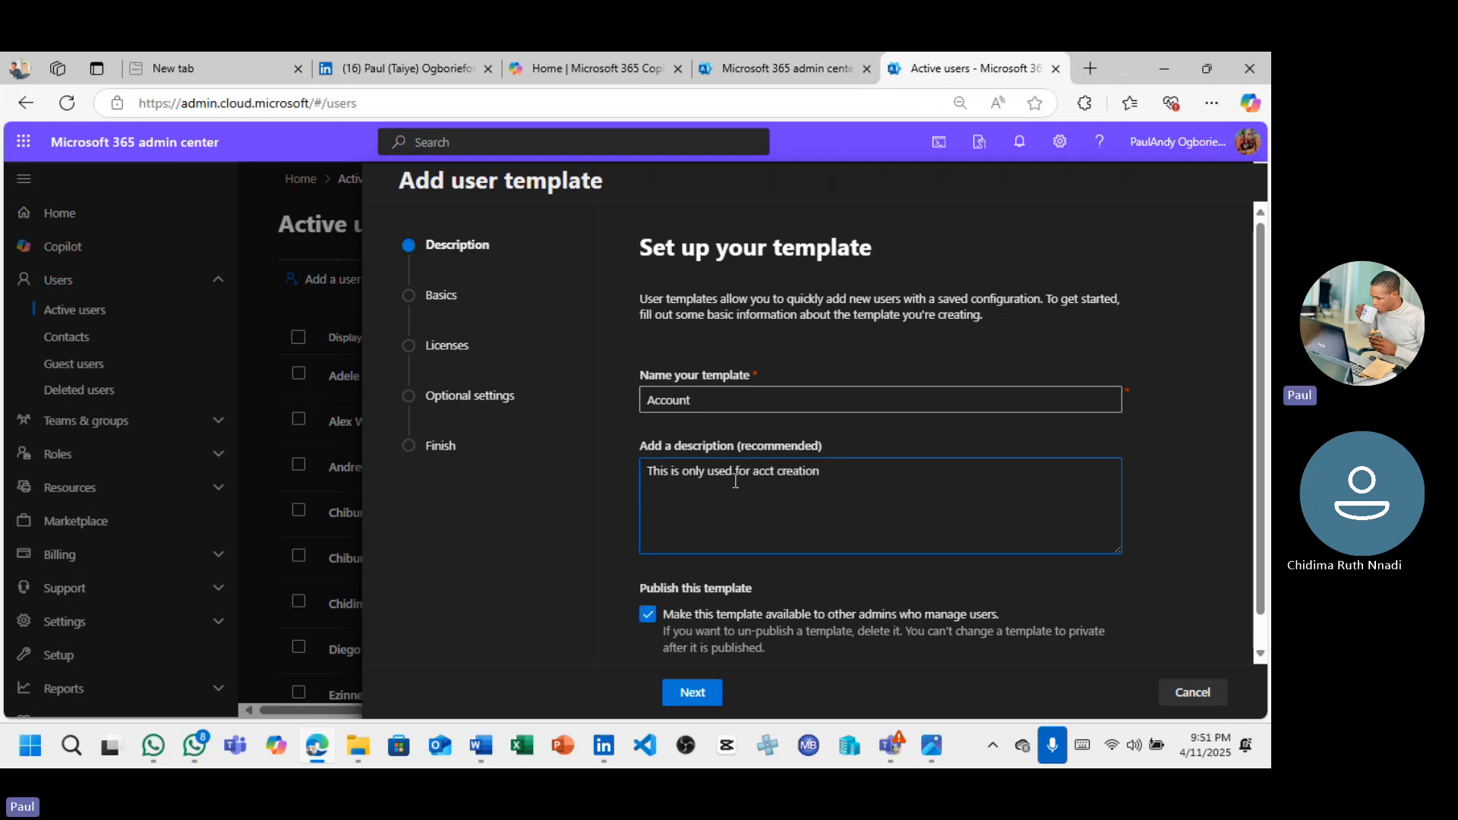
Keep the Account template available to other admins and proceed to the basics.
scroll(732, 485, "down", 1)
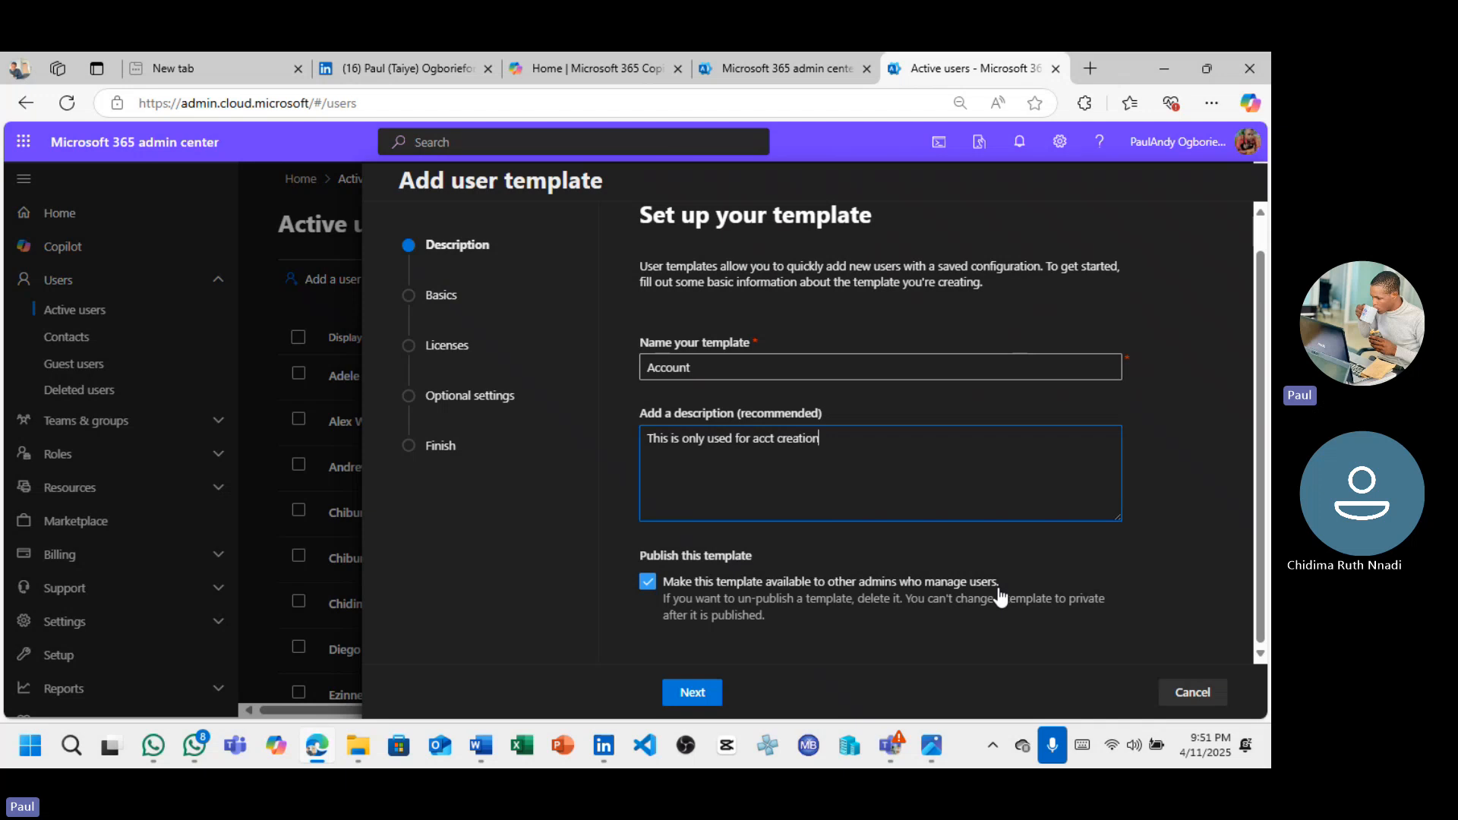
left_click(654, 583)
left_click(655, 586)
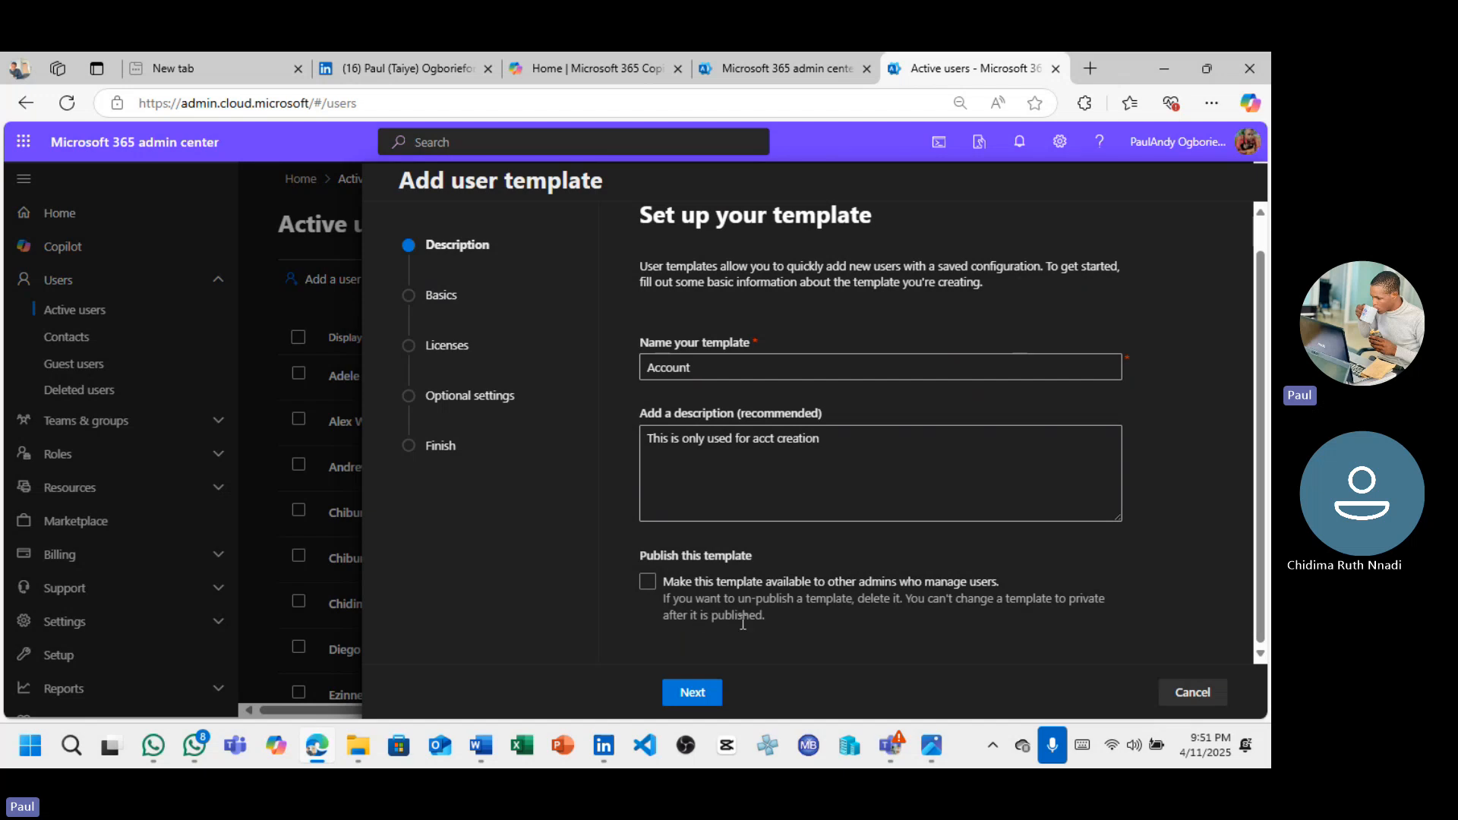
left_click(646, 597)
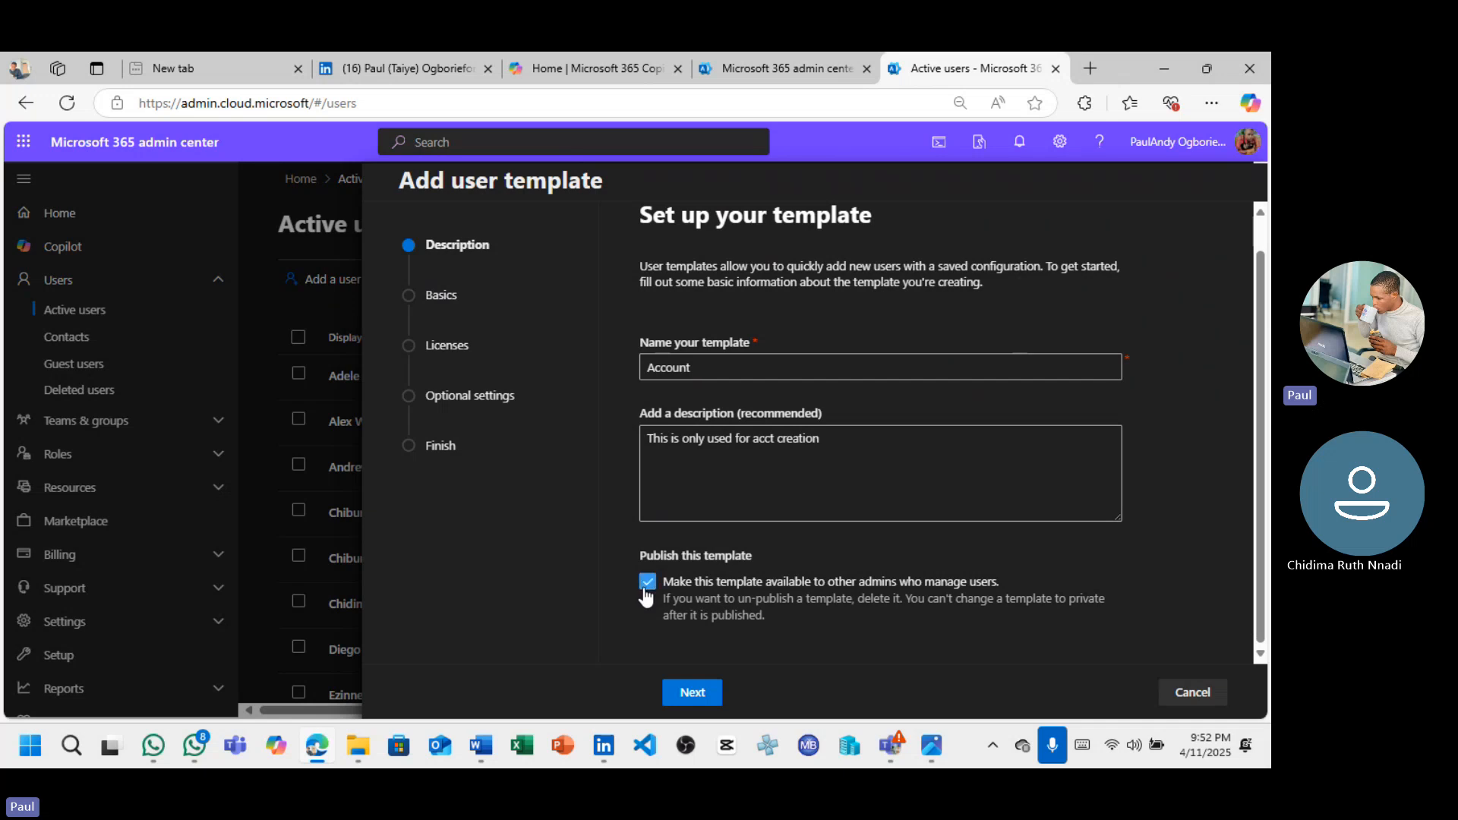
left_click(691, 692)
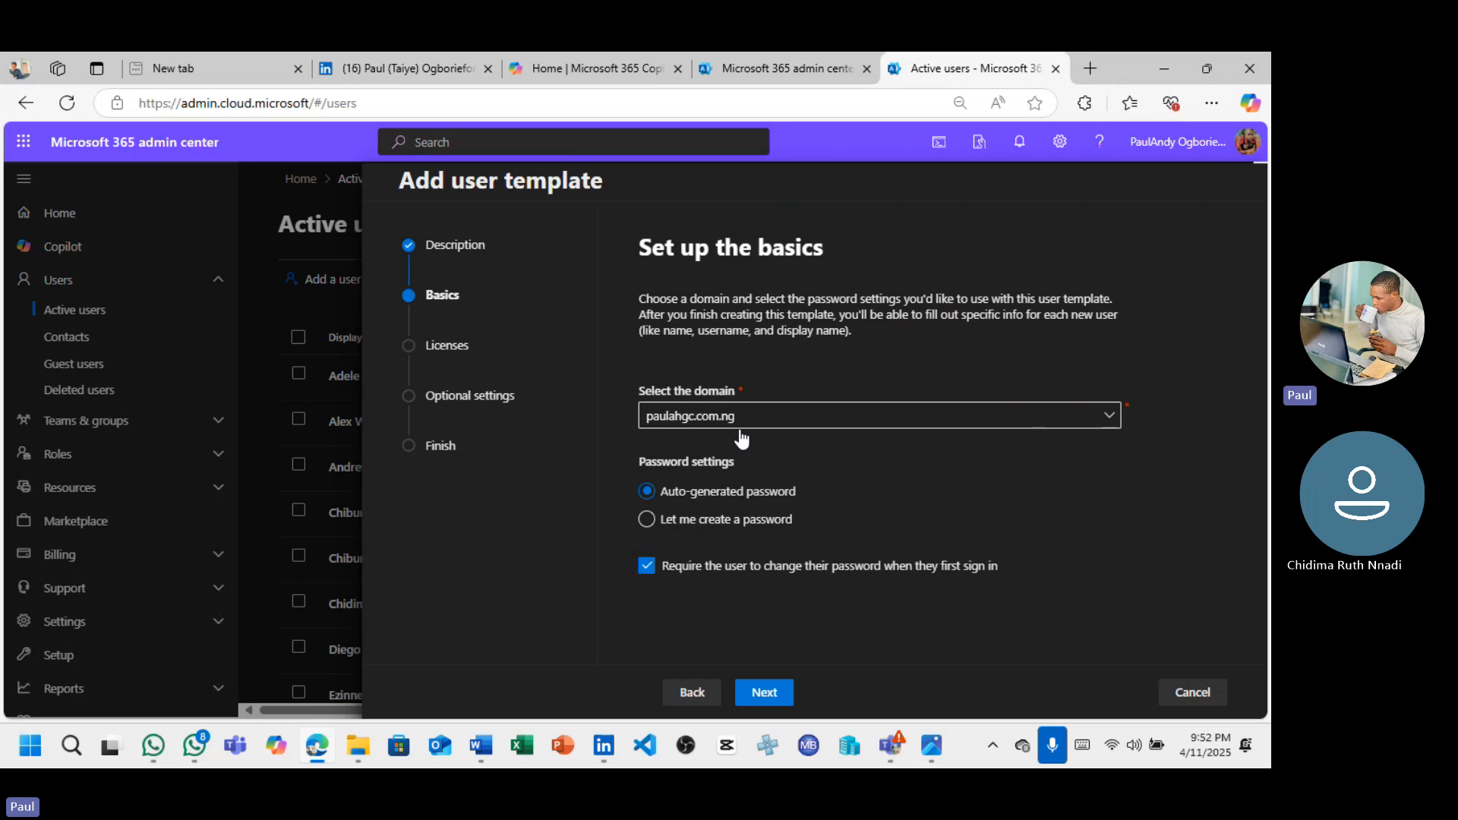
Use domain paulahgc.com.ng, an auto-generated password, and require a password change at first sign-in.
left_click(740, 430)
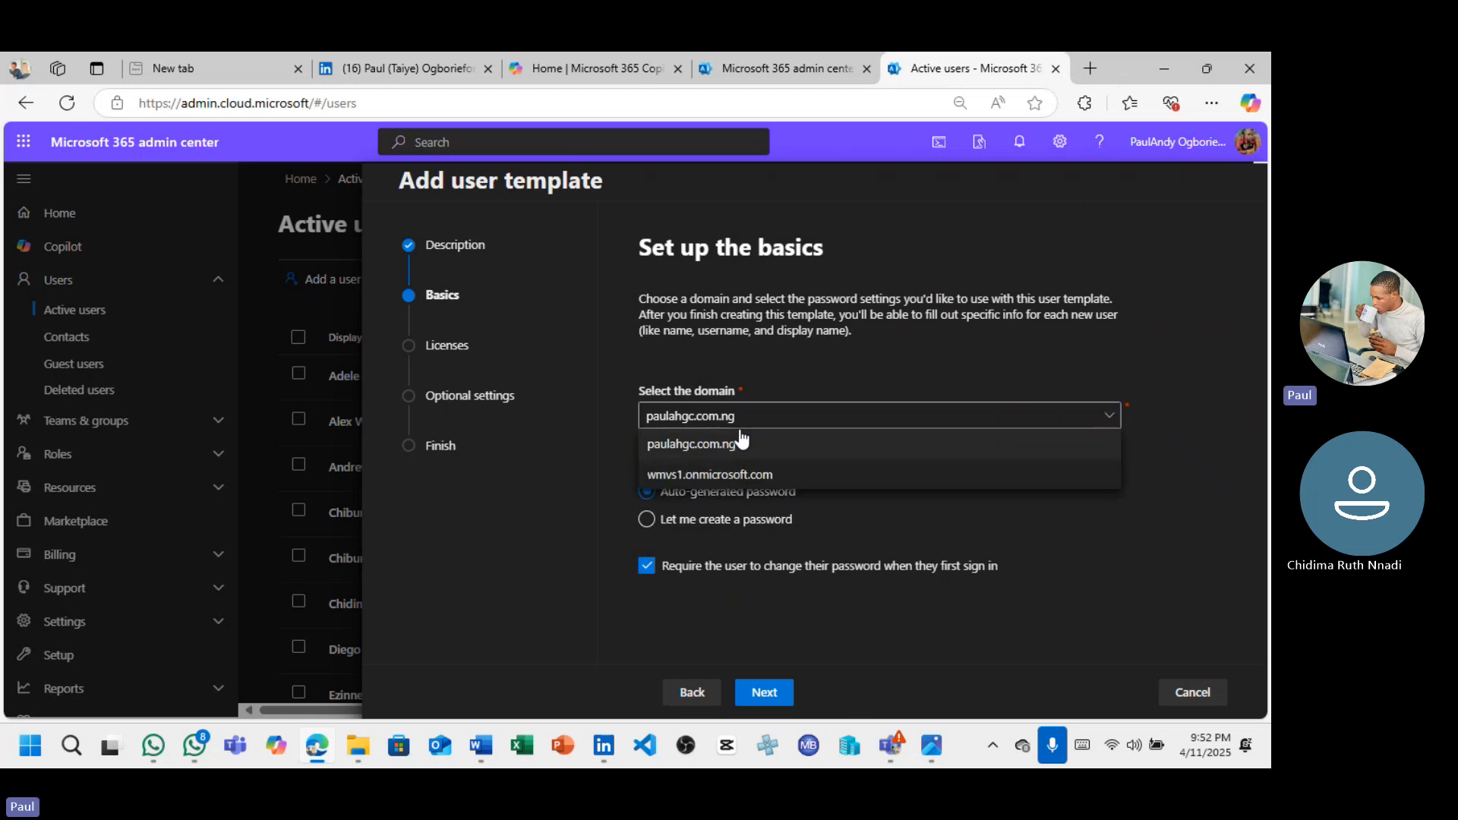
left_click(741, 437)
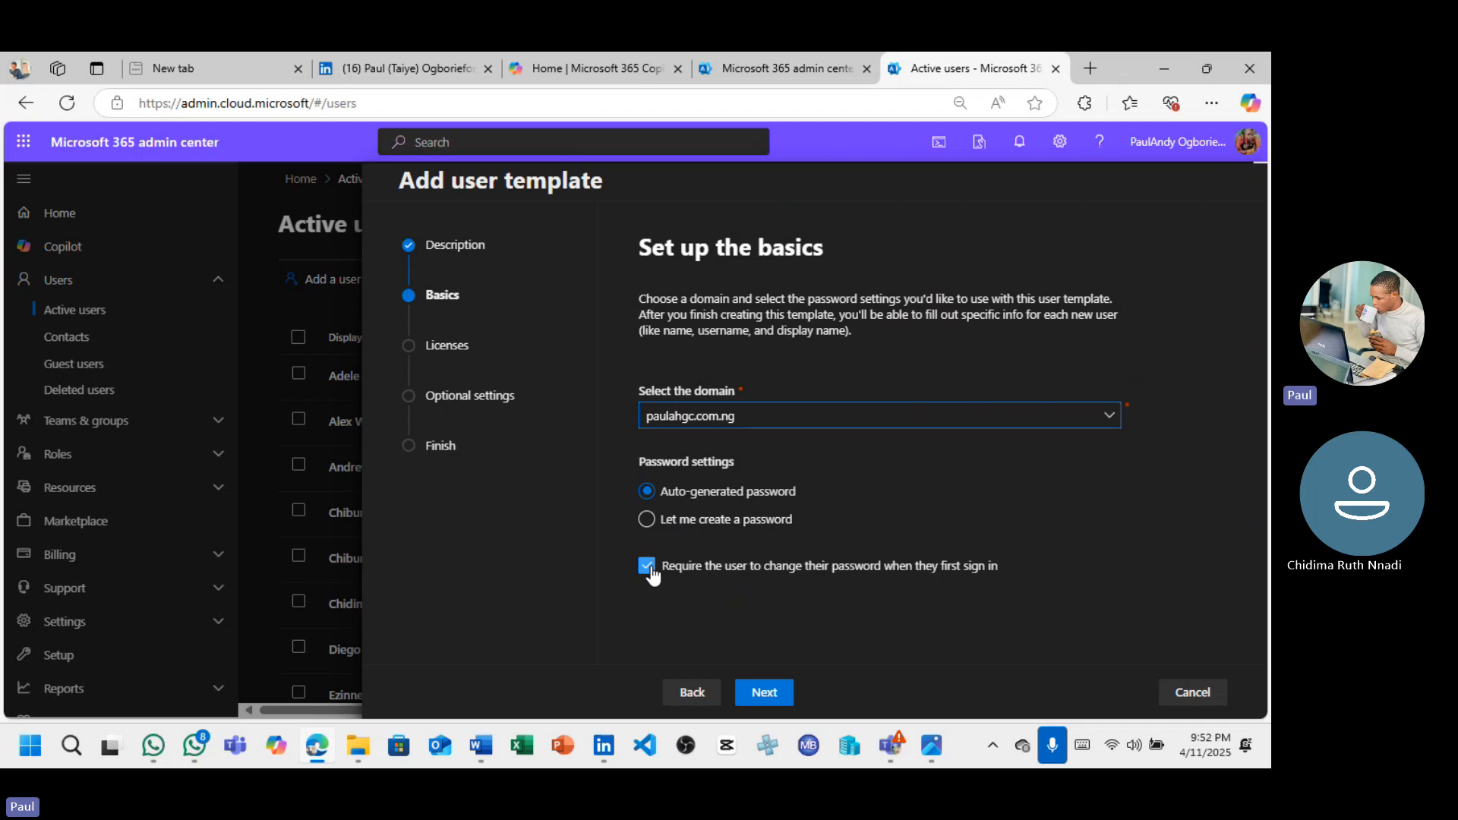
left_click(648, 522)
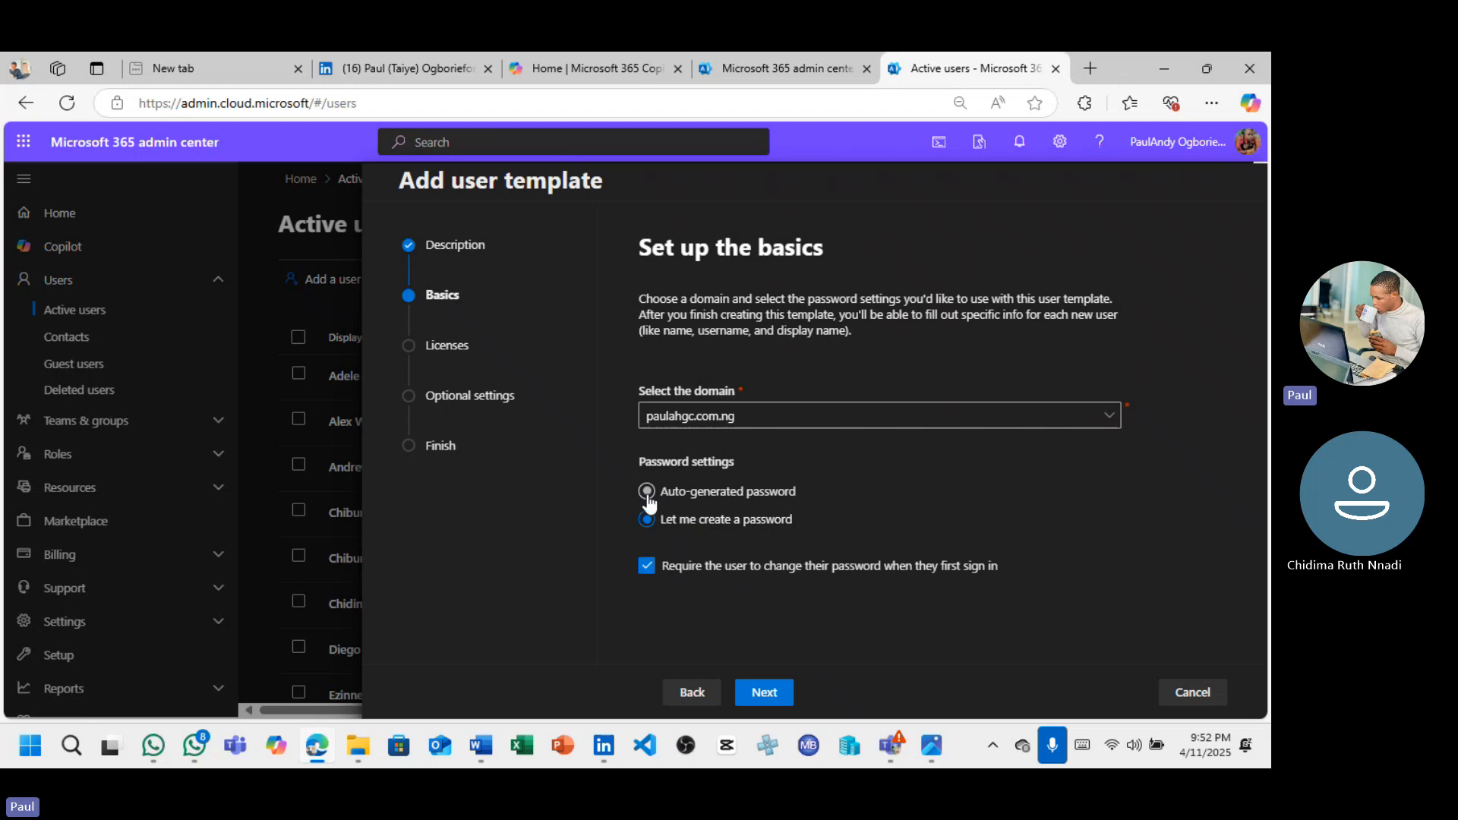
left_click(647, 493)
left_click(646, 566)
left_click(646, 567)
Assign the Microsoft 365 E5 Developer licence in the Account template.
left_click(769, 692)
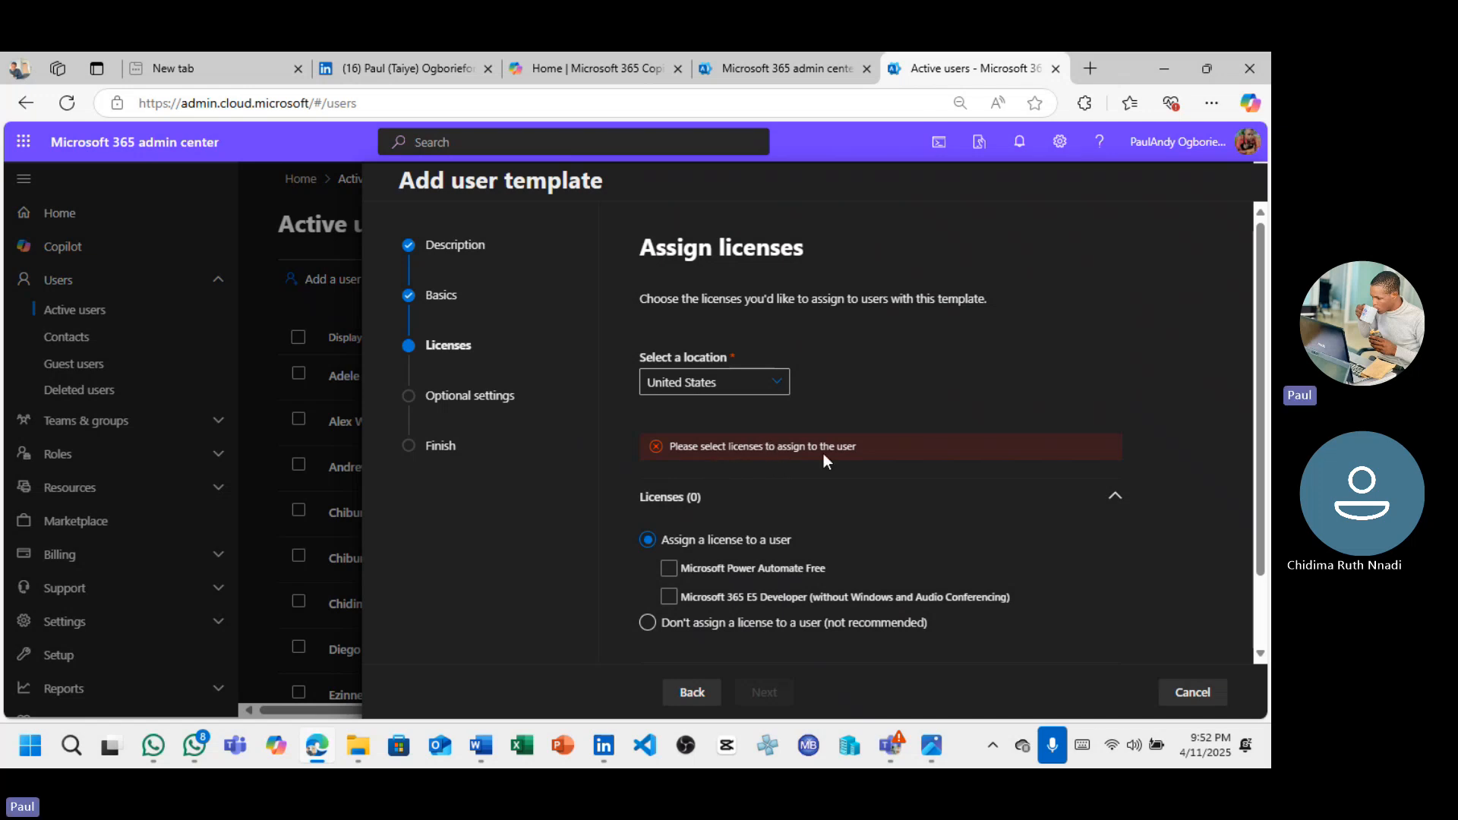
scroll(823, 453, "down", 2)
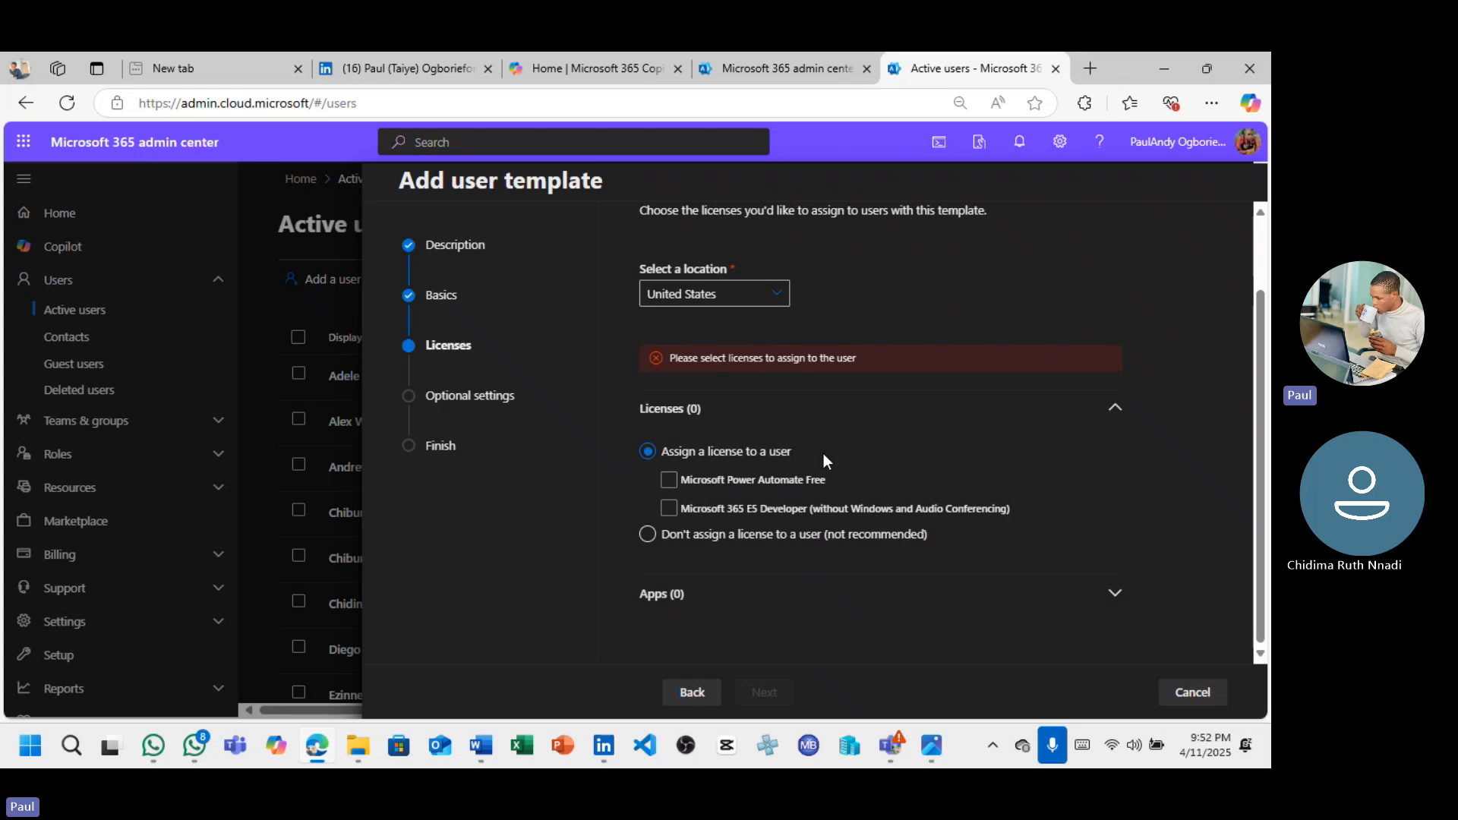
left_click(648, 536)
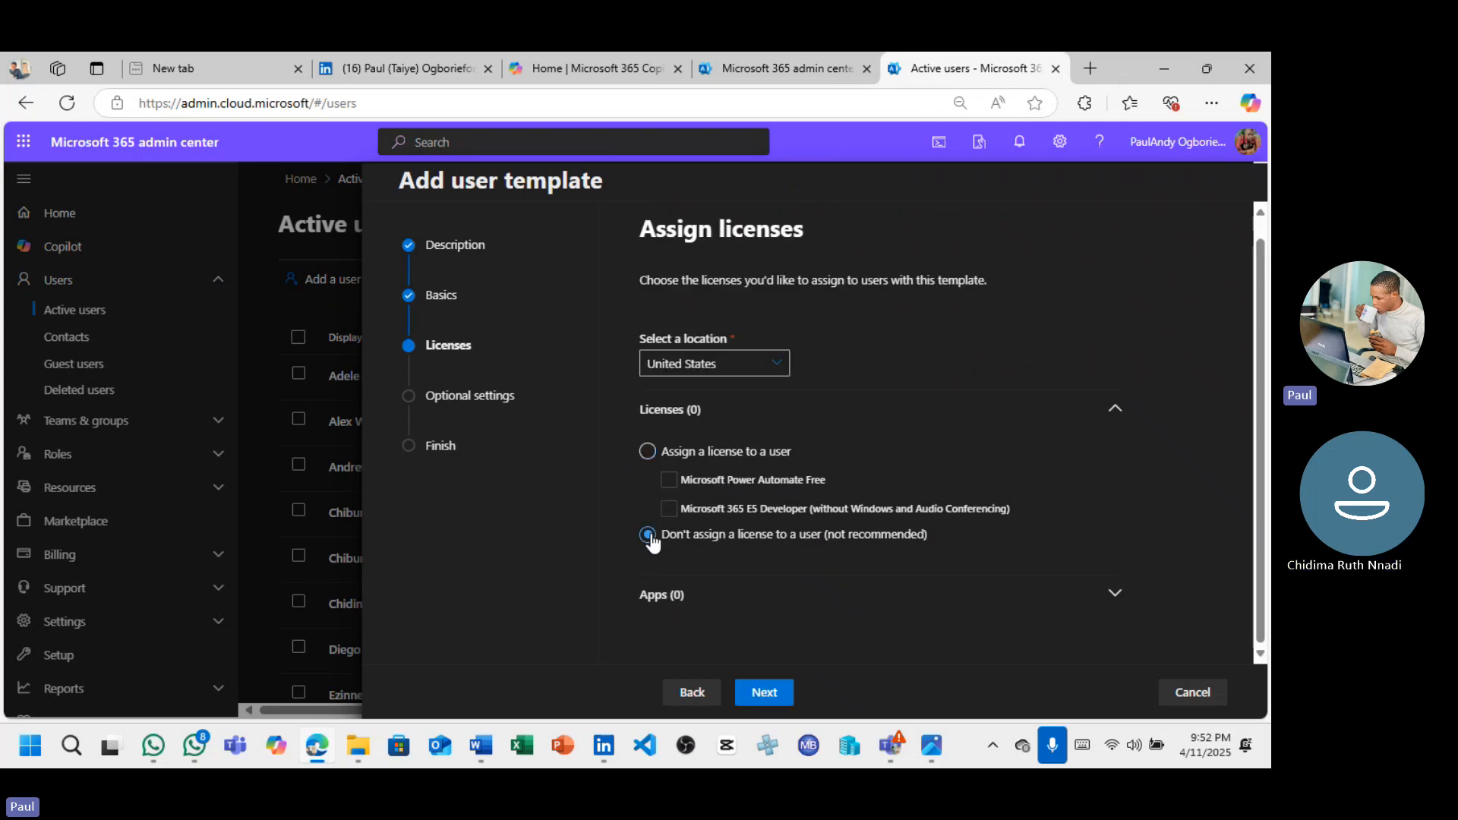
left_click(648, 451)
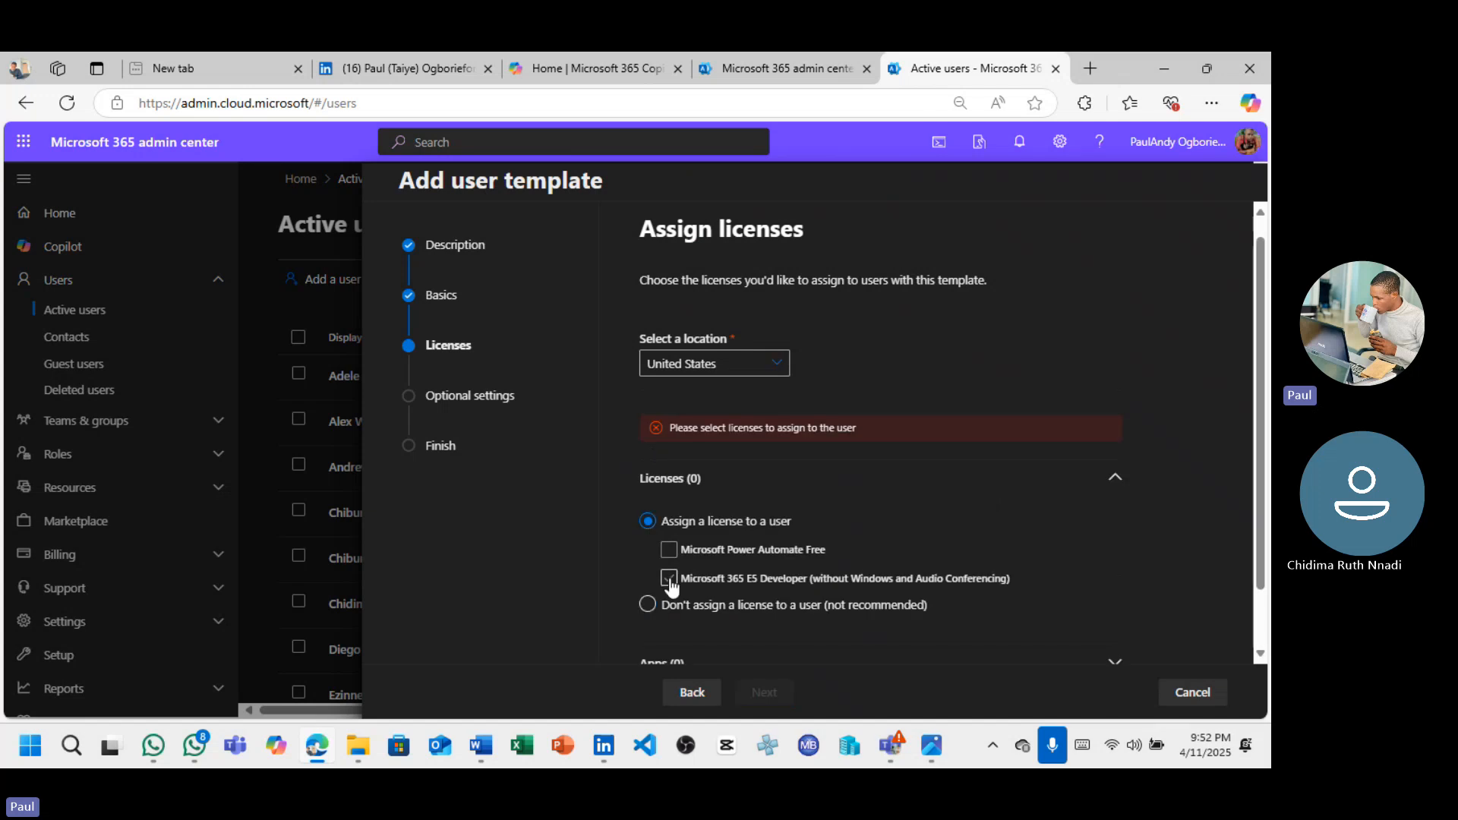
left_click(668, 579)
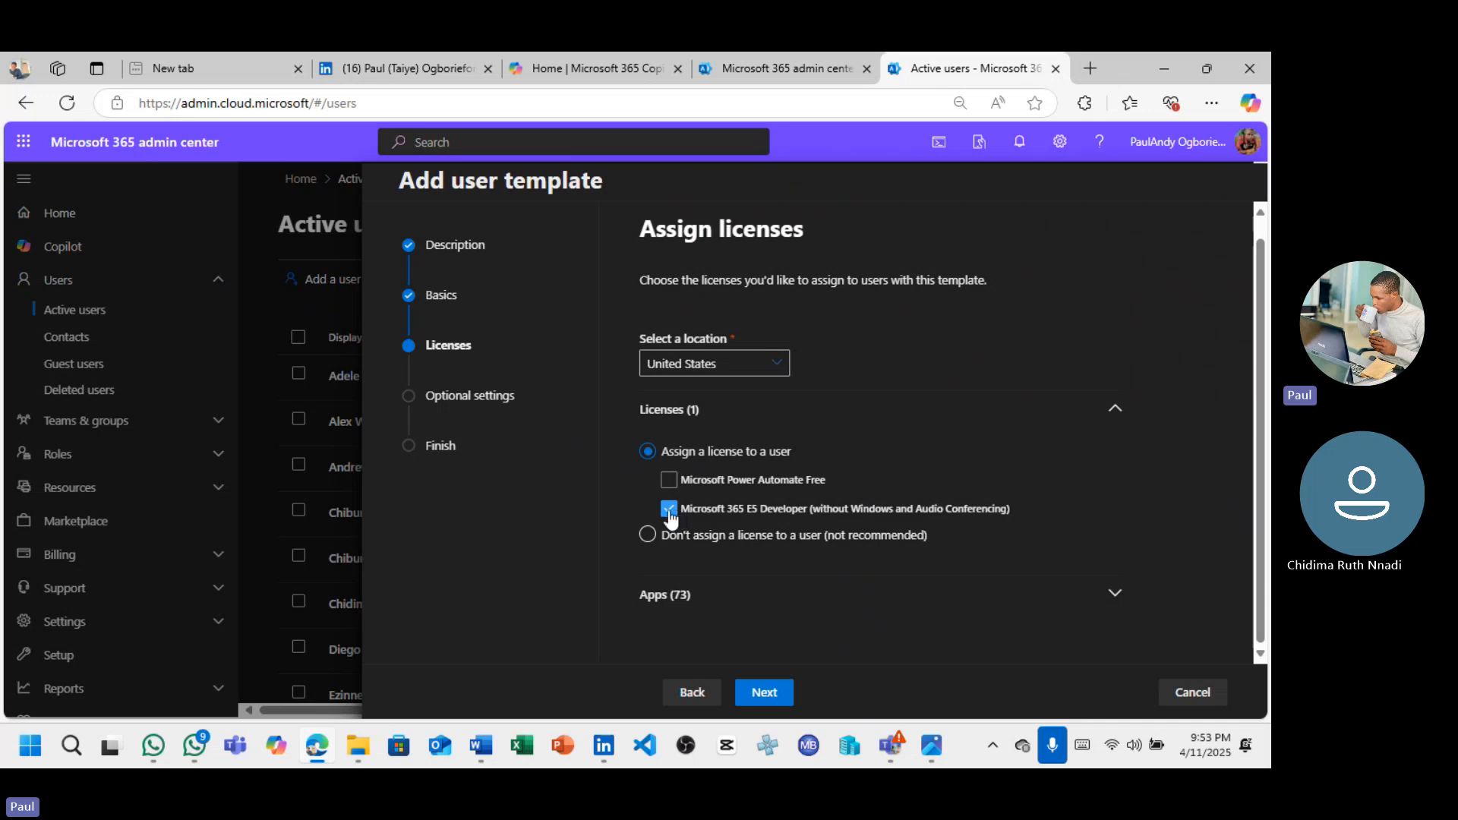
Review the licence's 73 apps under the All licenses filter, leaving all of them selected.
left_click(709, 594)
scroll(713, 593, "down", 1)
scroll(712, 593, "down", 4)
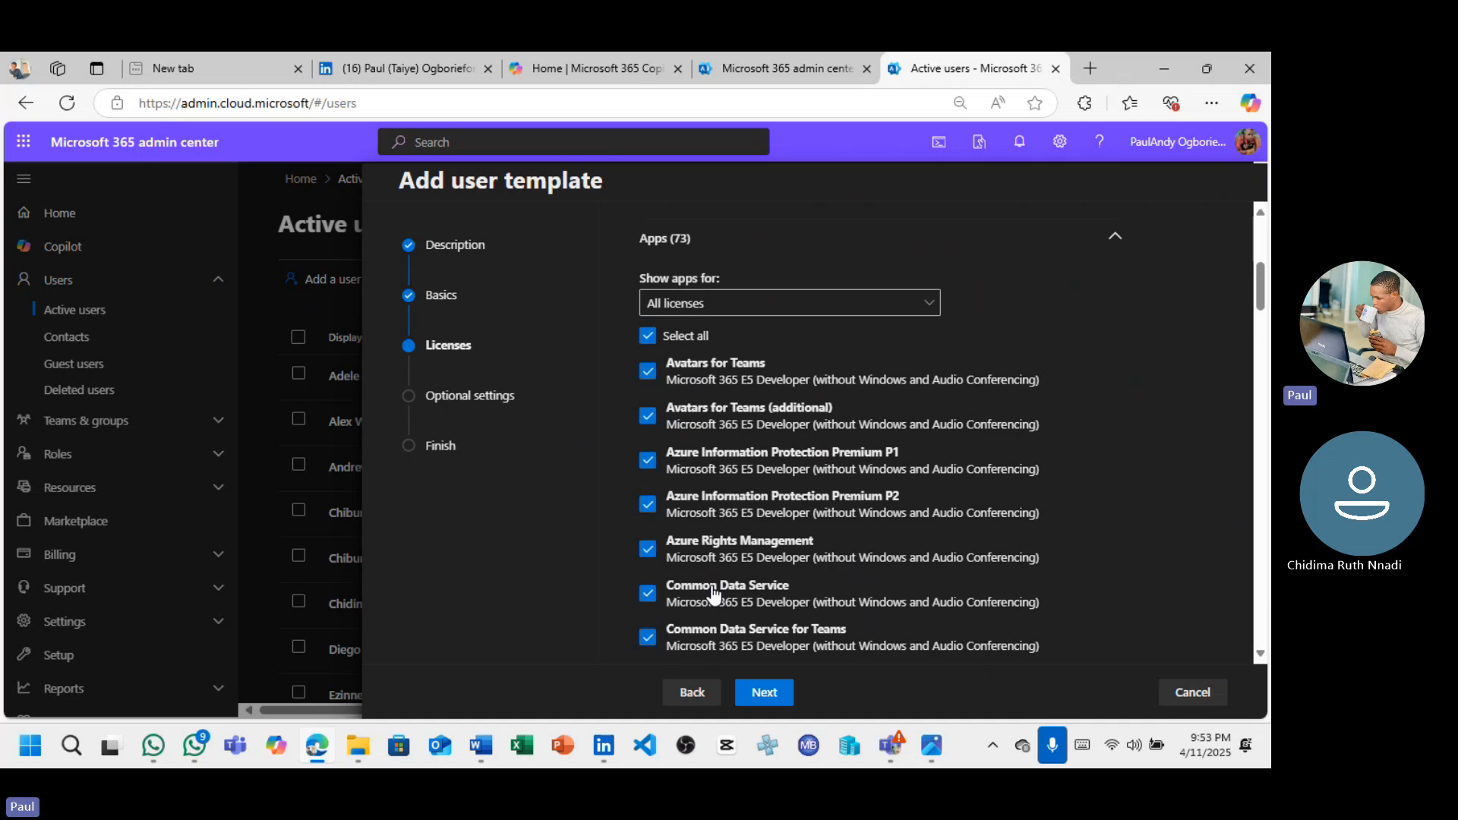
scroll(712, 594, "up", 2)
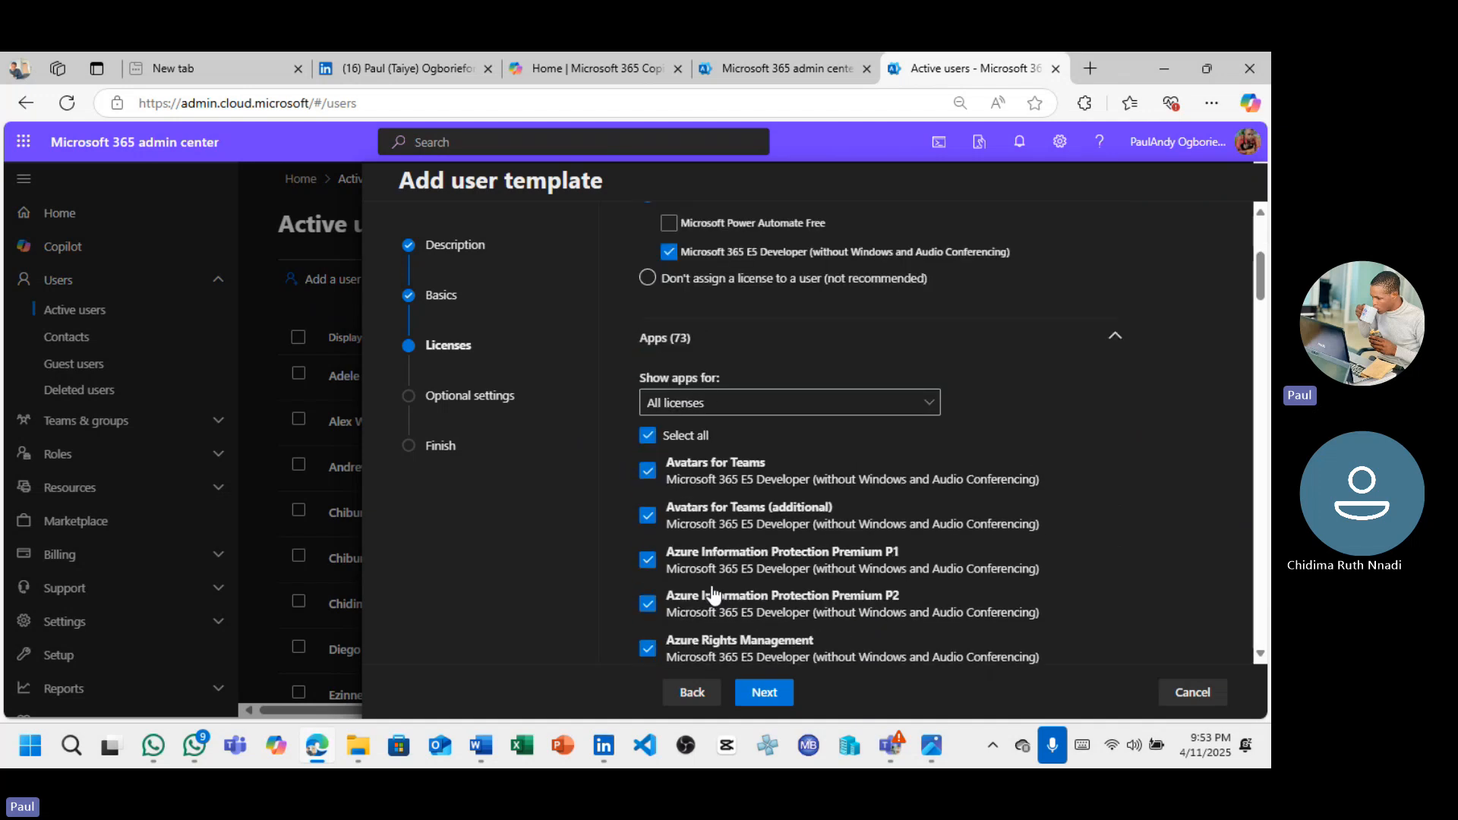
scroll(711, 594, "up", 1)
left_click(902, 467)
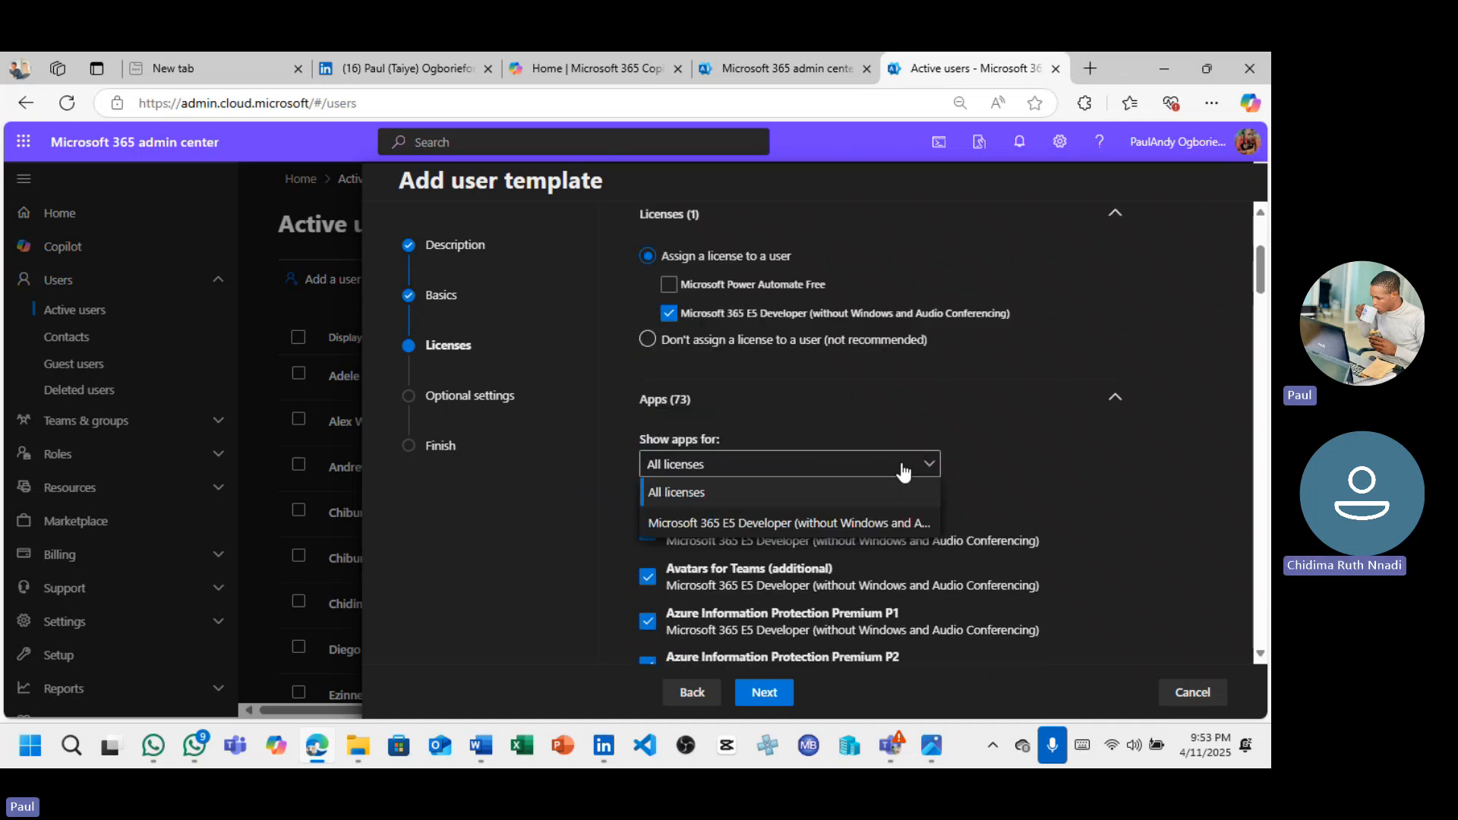
left_click(903, 469)
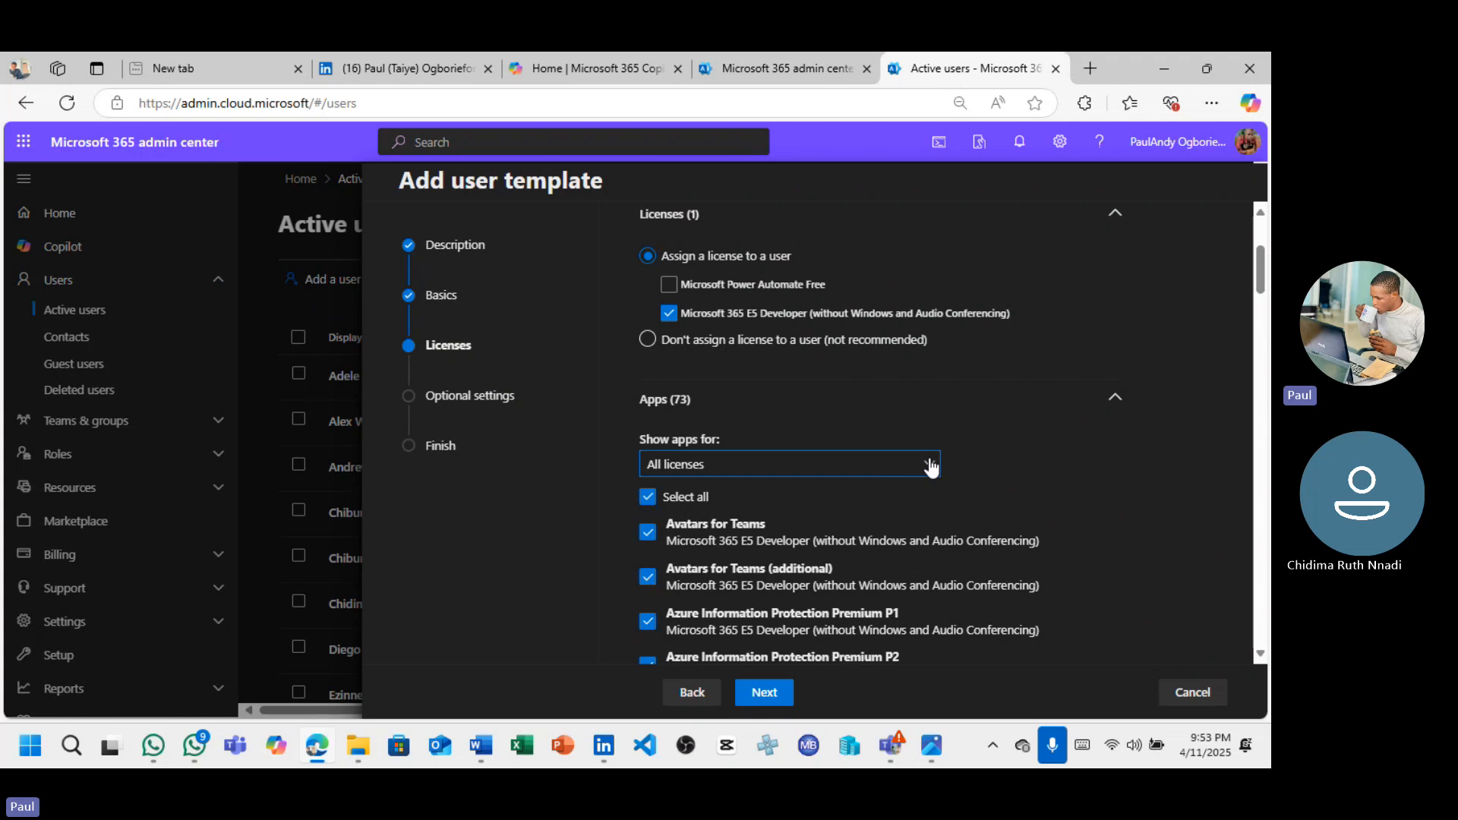
left_click(929, 466)
left_click(929, 465)
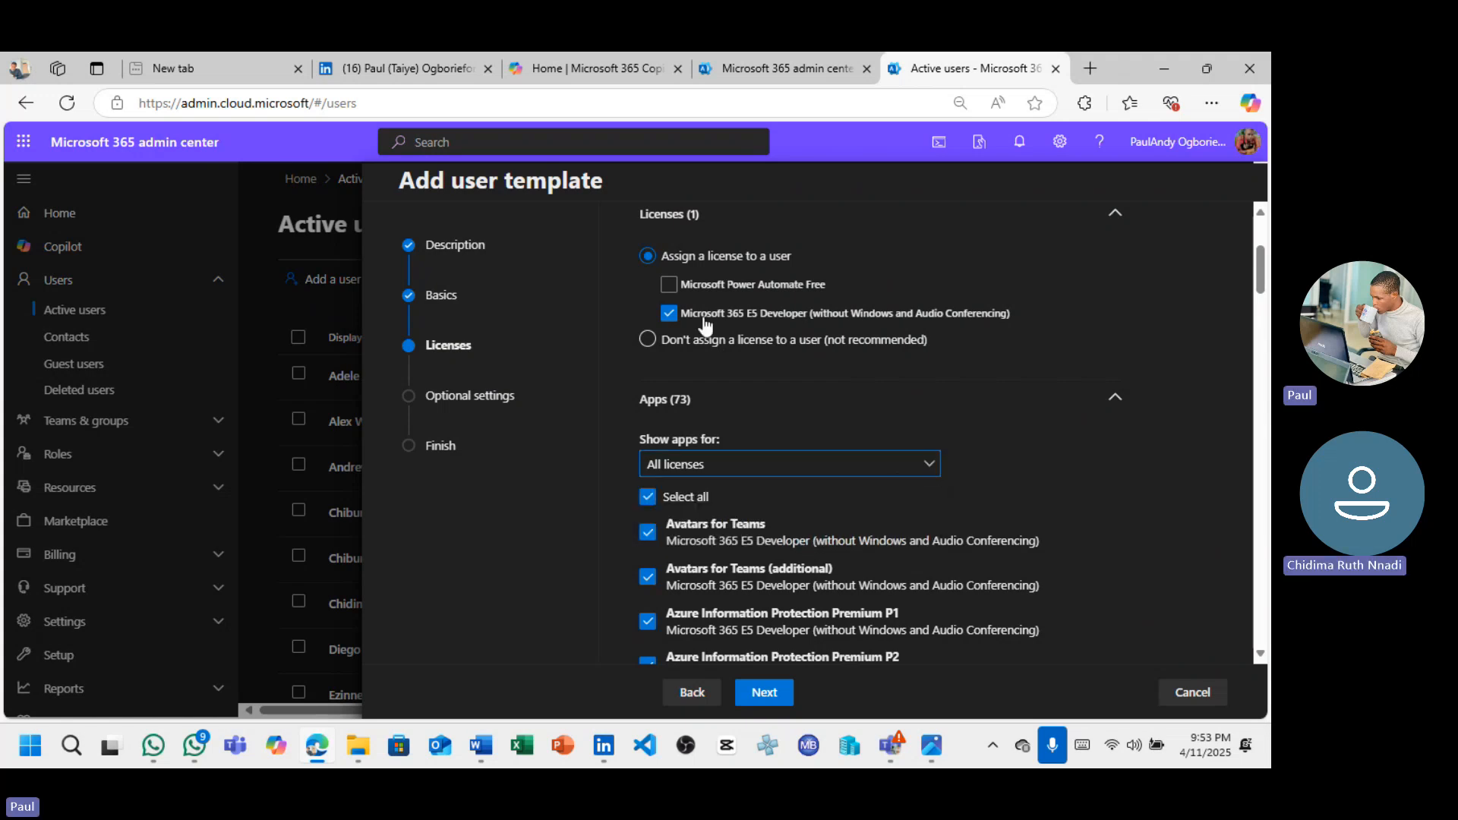
scroll(805, 433, "down", 20)
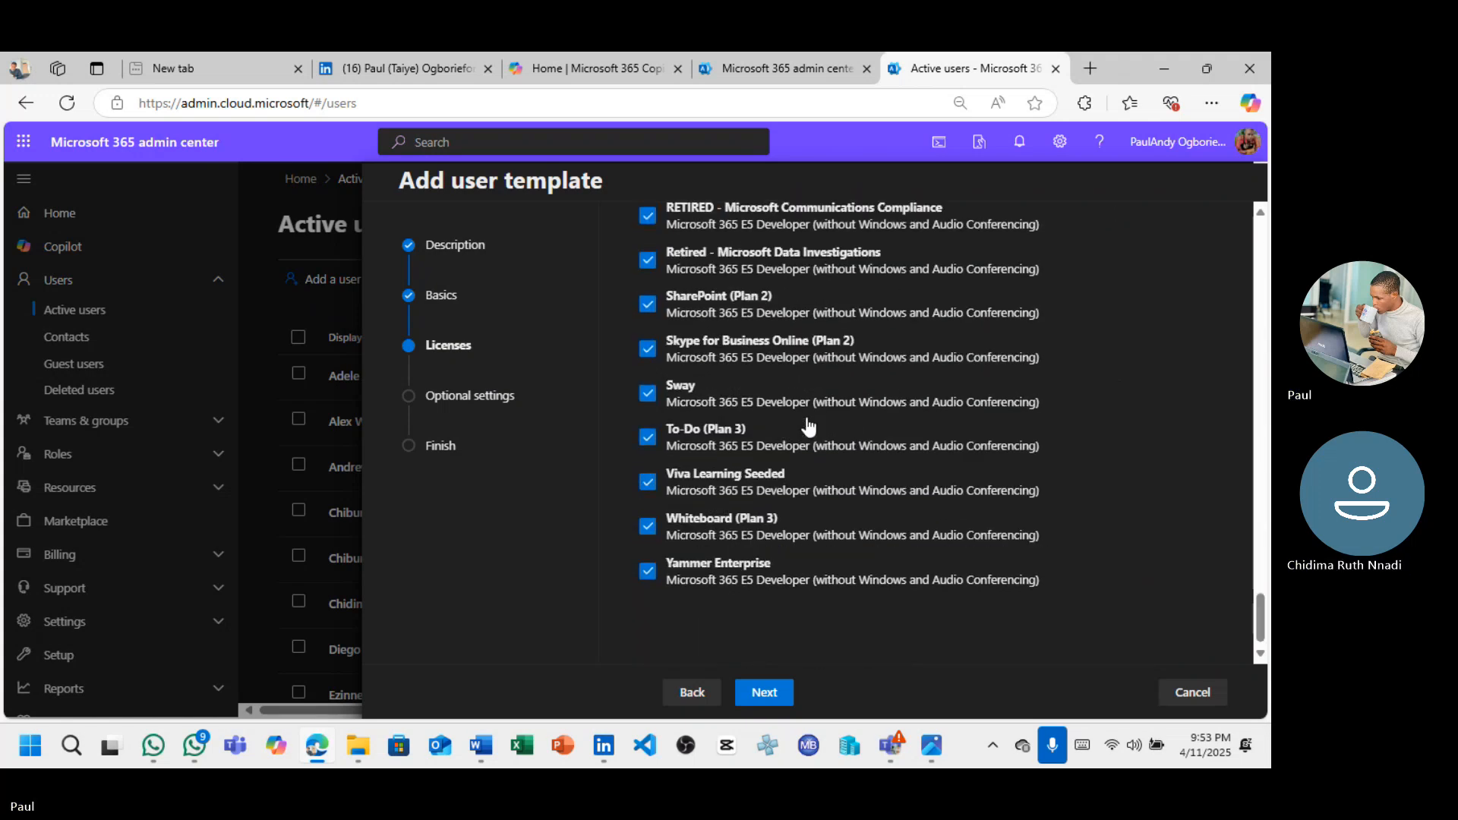
Expand the Profile info fields in the template's optional settings.
left_click(768, 693)
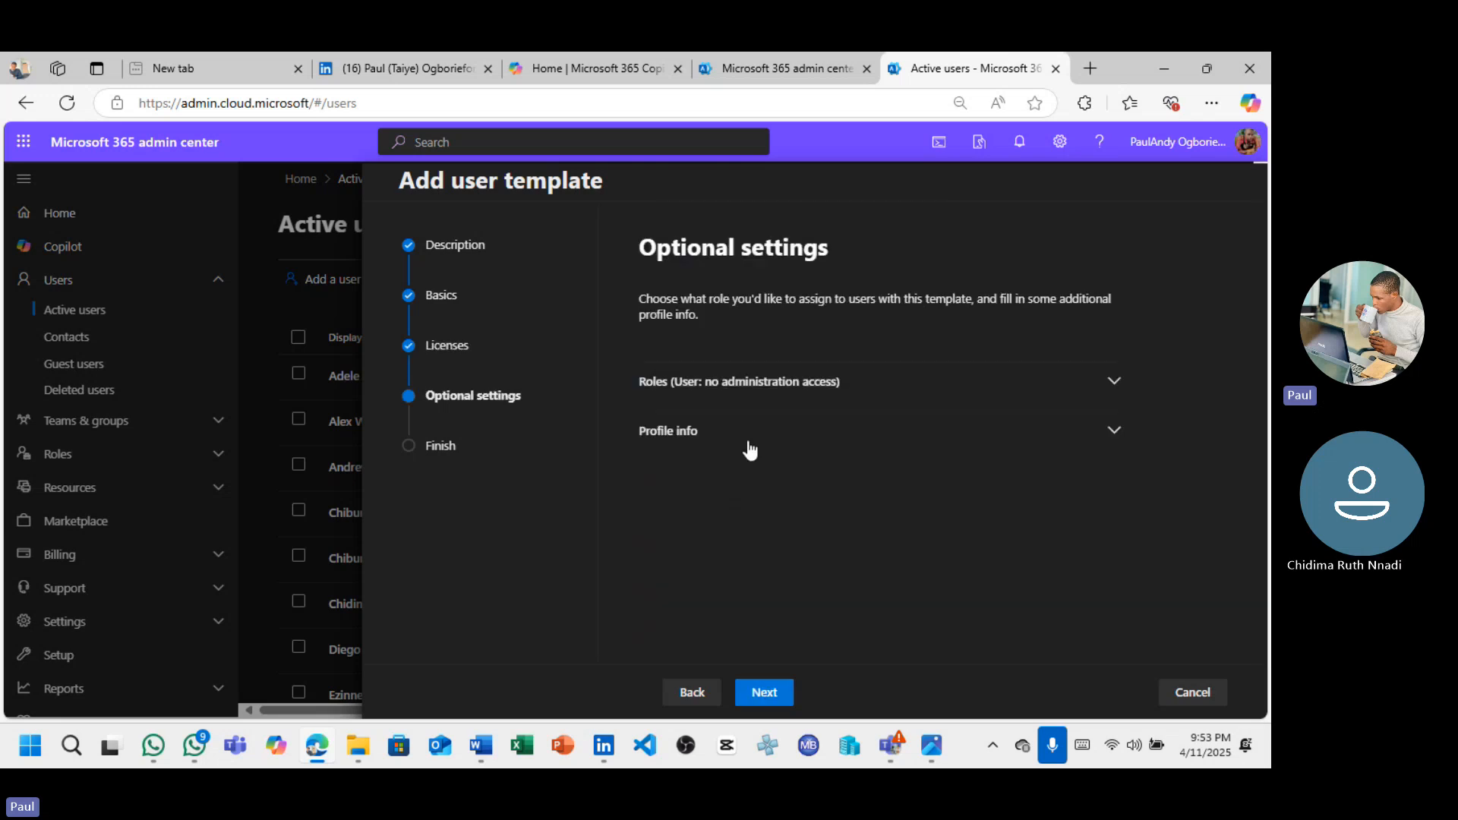
left_click(995, 400)
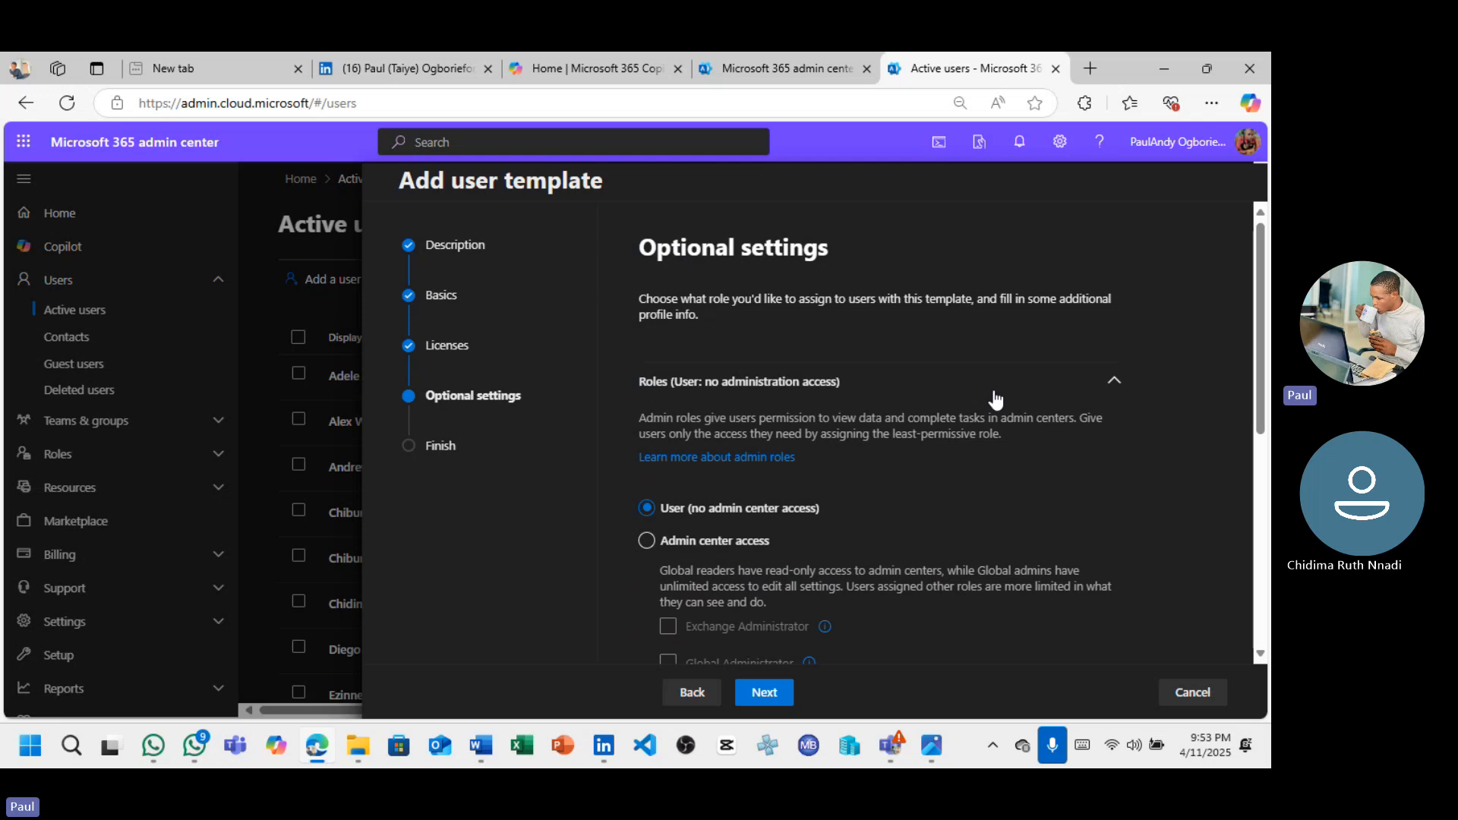
scroll(996, 401, "down", 5)
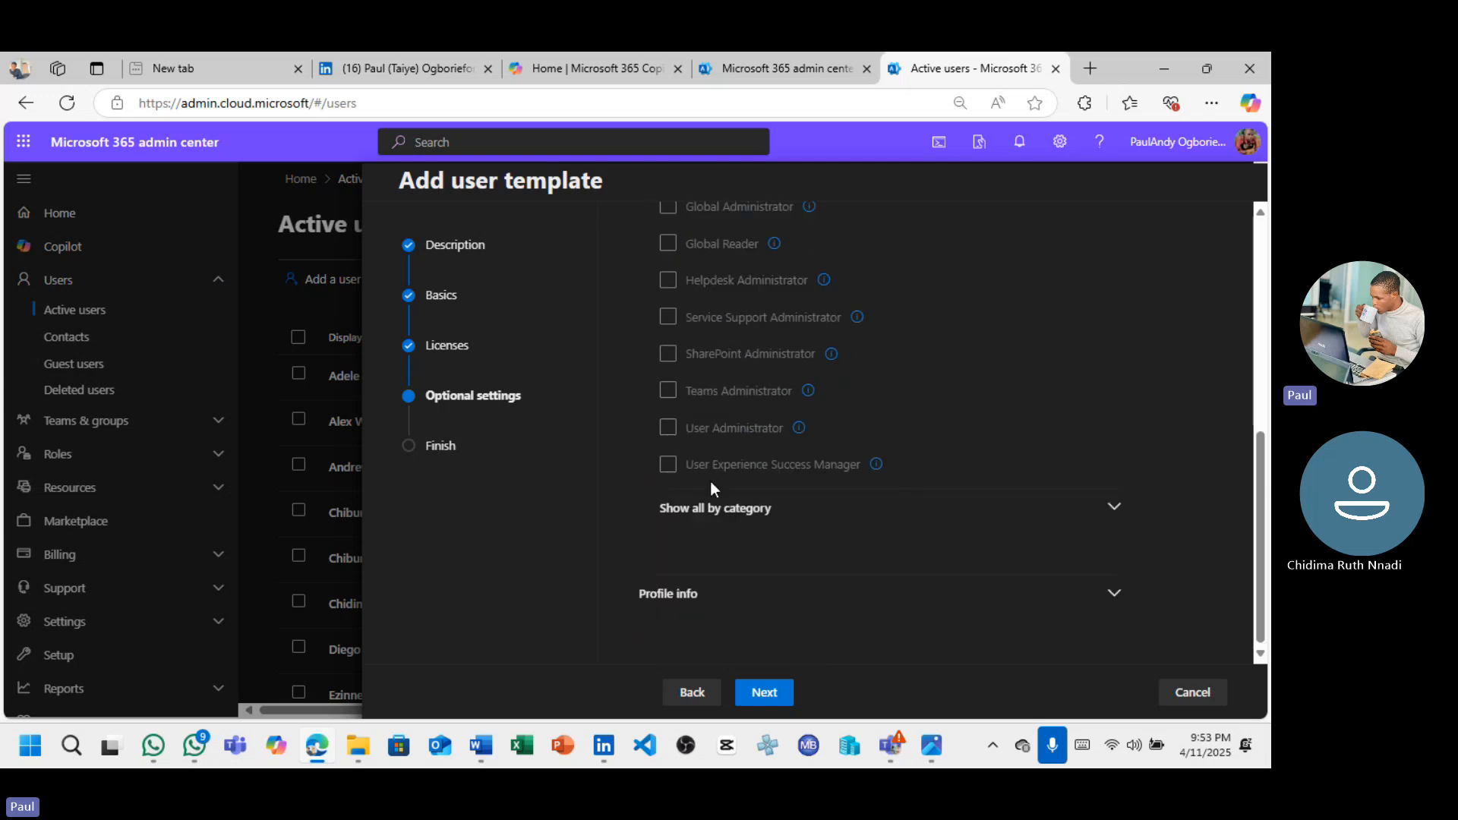
left_click(1115, 595)
scroll(933, 600, "down", 5)
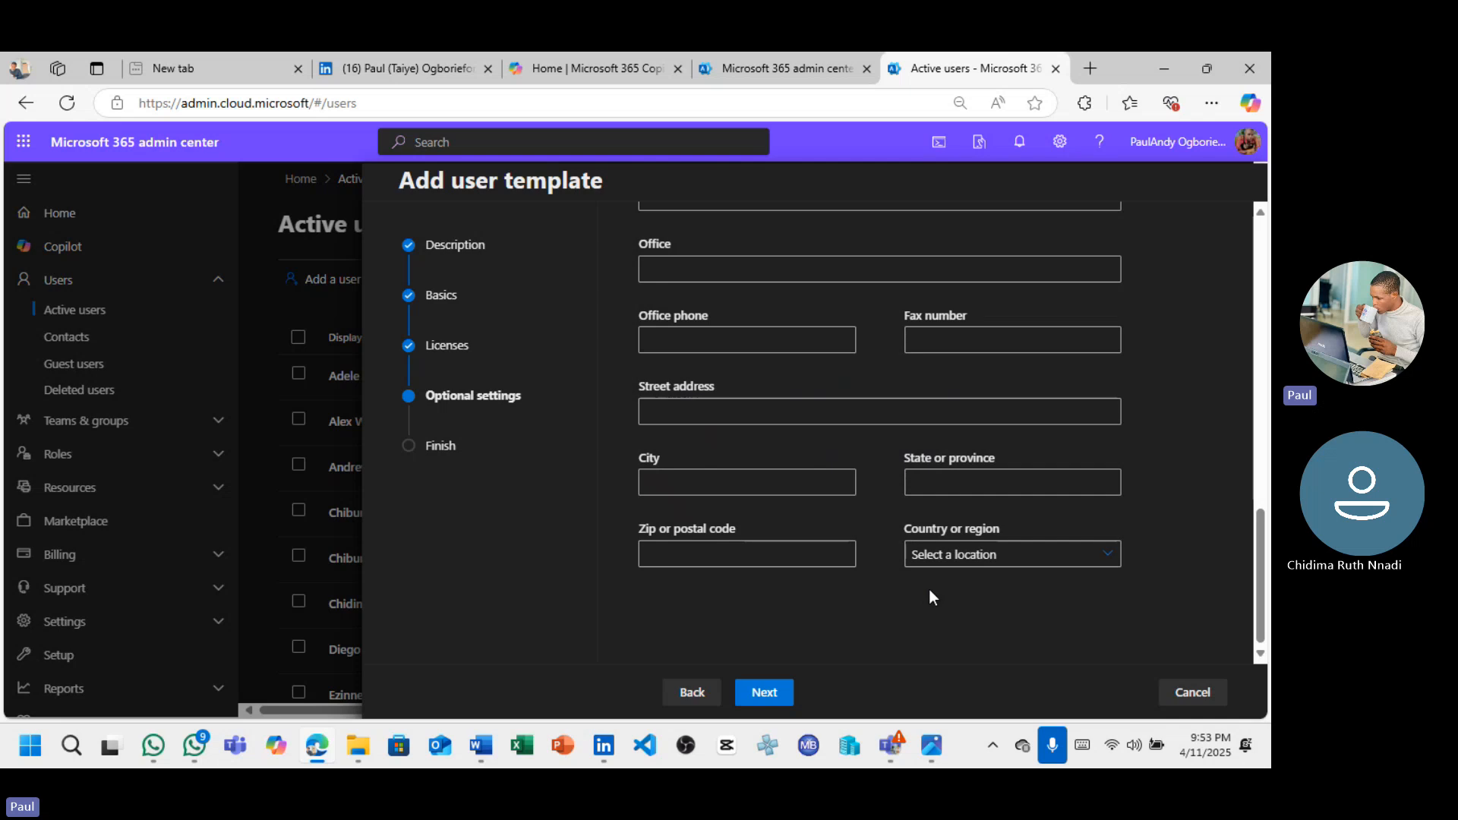
key("ctrl+minus")
key("ctrl+minus")
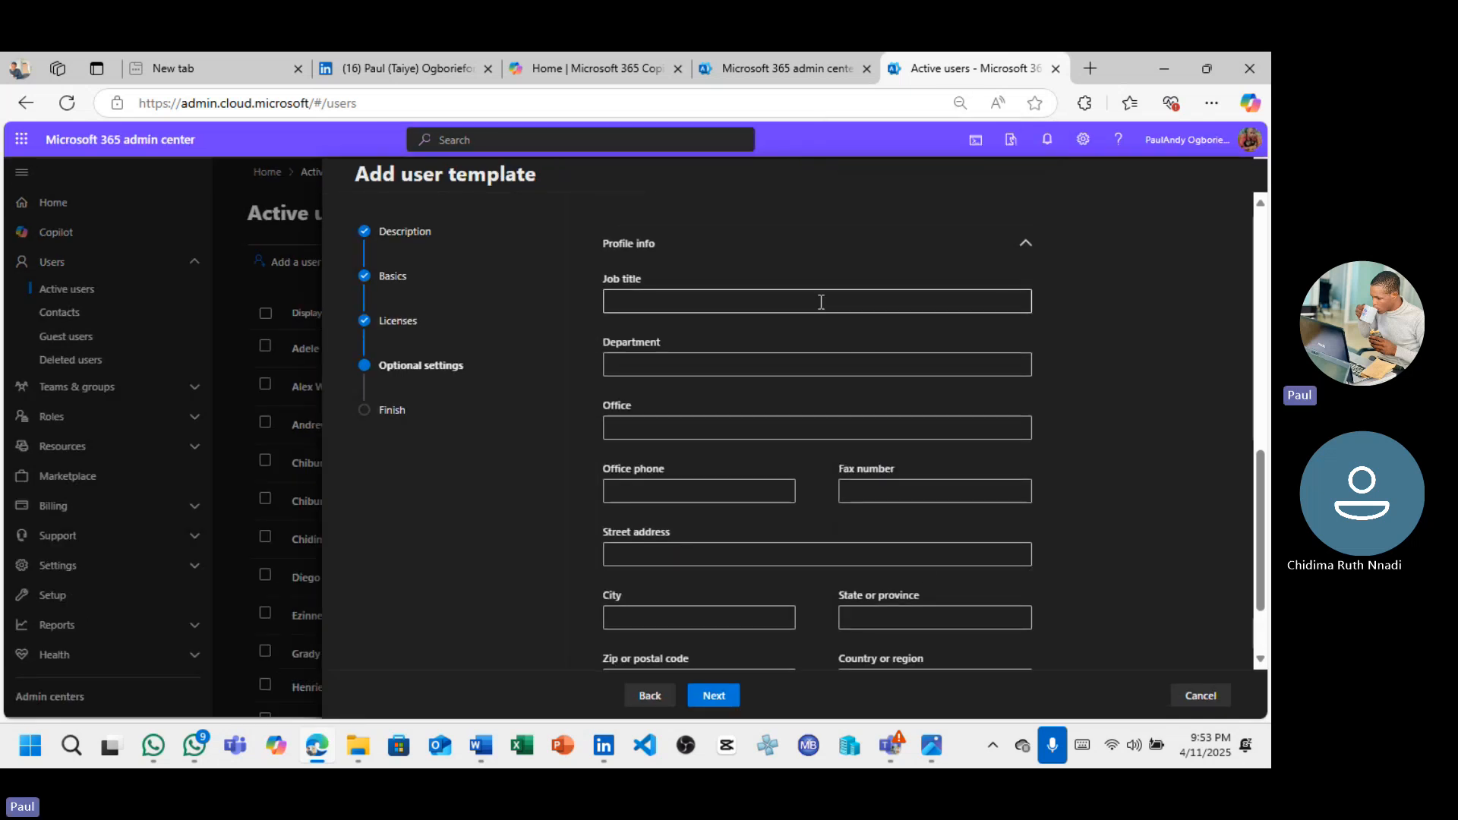
Enter job title Account, department Finance and office no 52.
left_click(821, 303)
type("Acou")
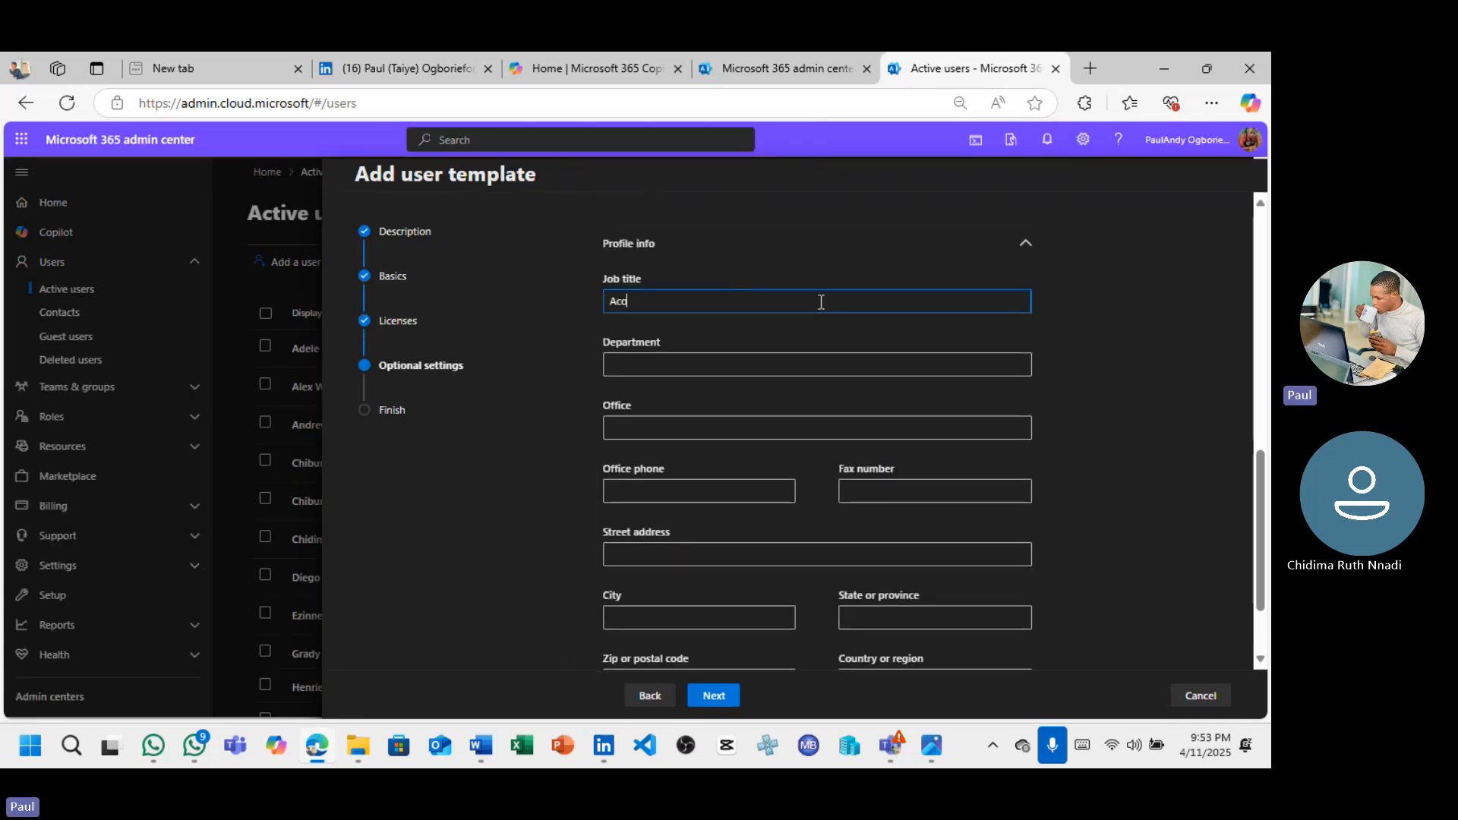
key("BackSpace")
key("BackSpace")
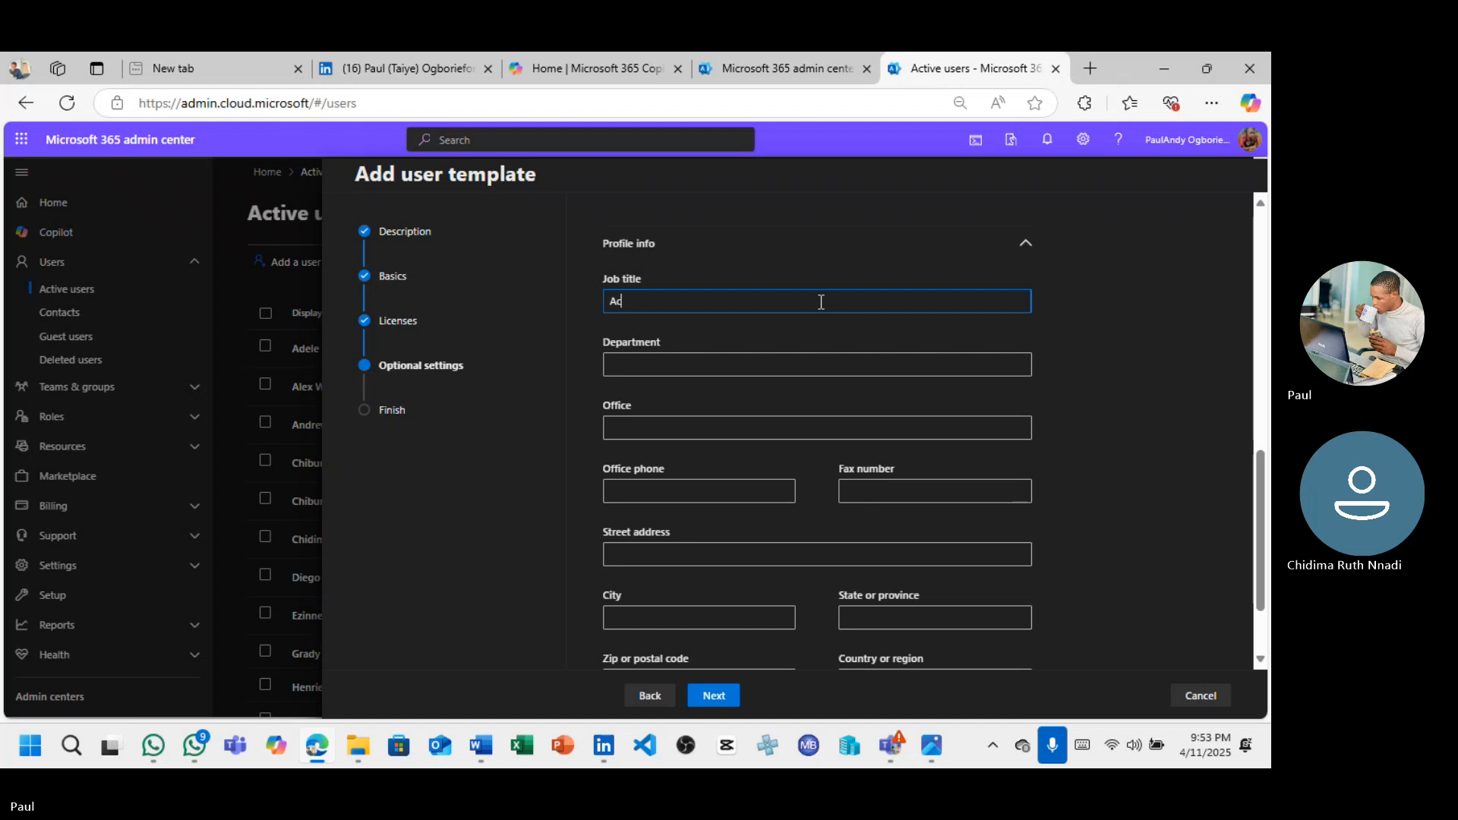
type("count")
left_click(790, 360)
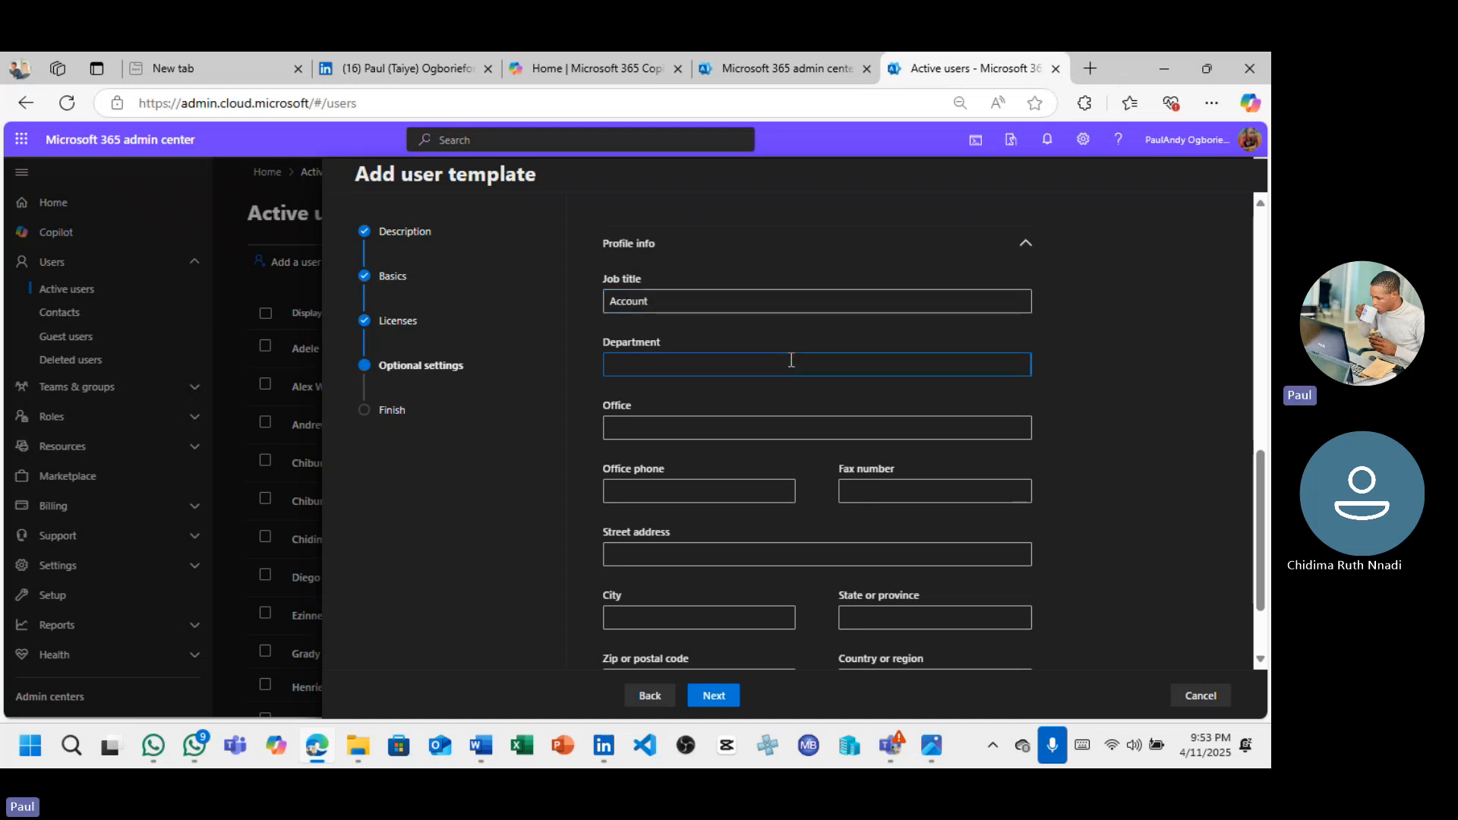
type("Finance")
left_click(742, 433)
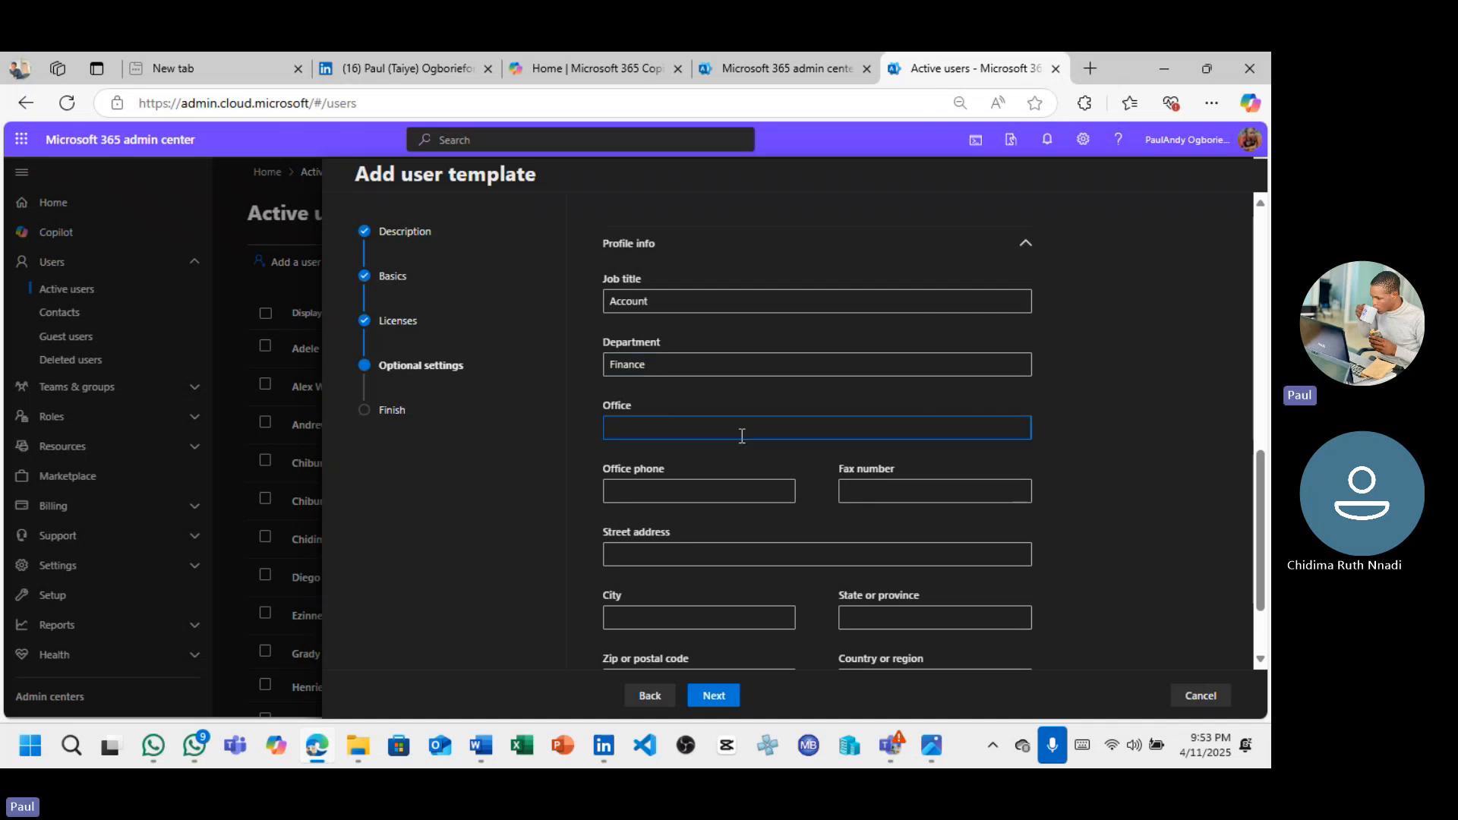
type("no 52")
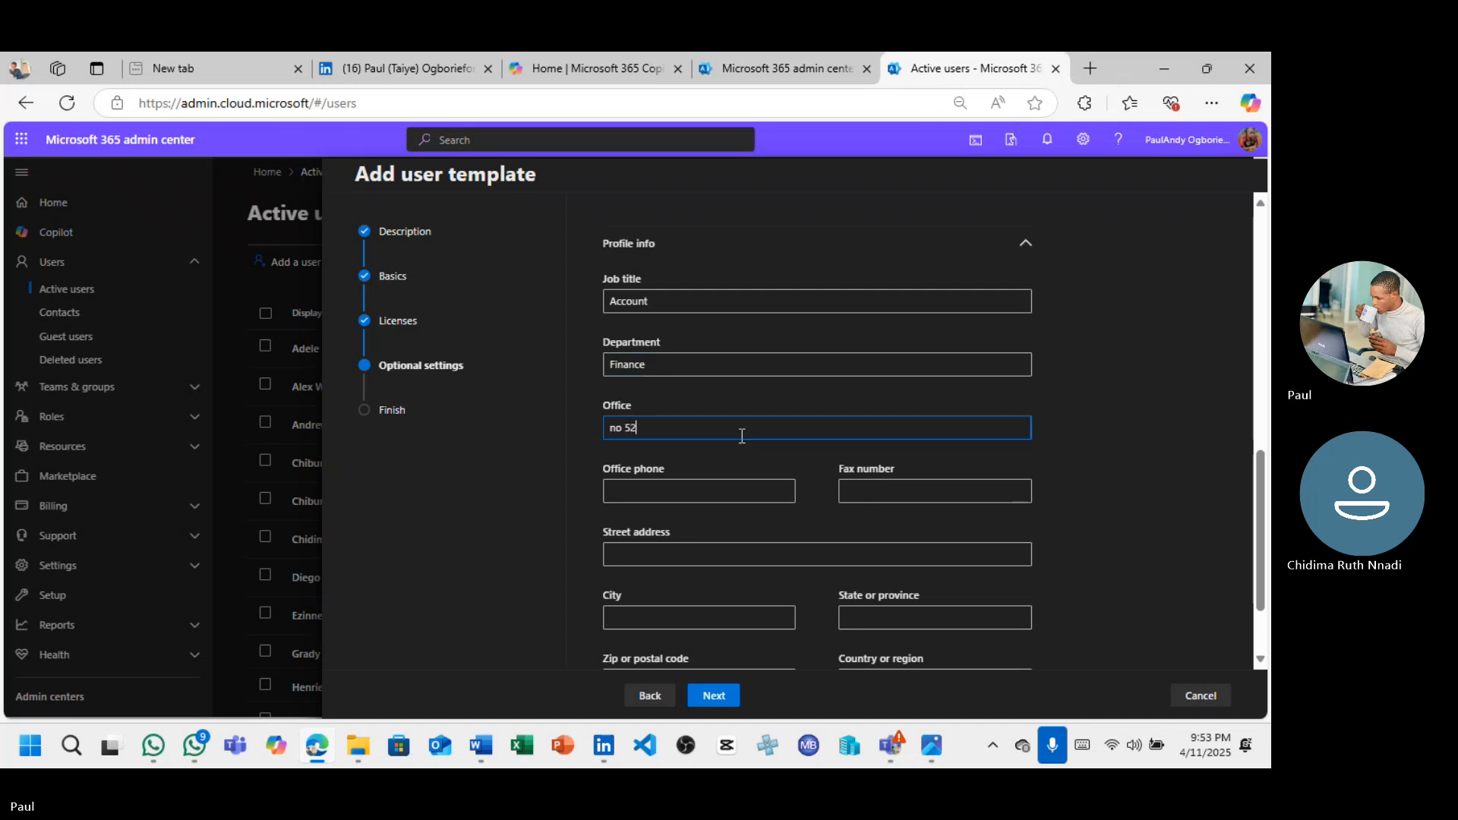
Set the template's Country or region to Nigeria.
left_click(705, 490)
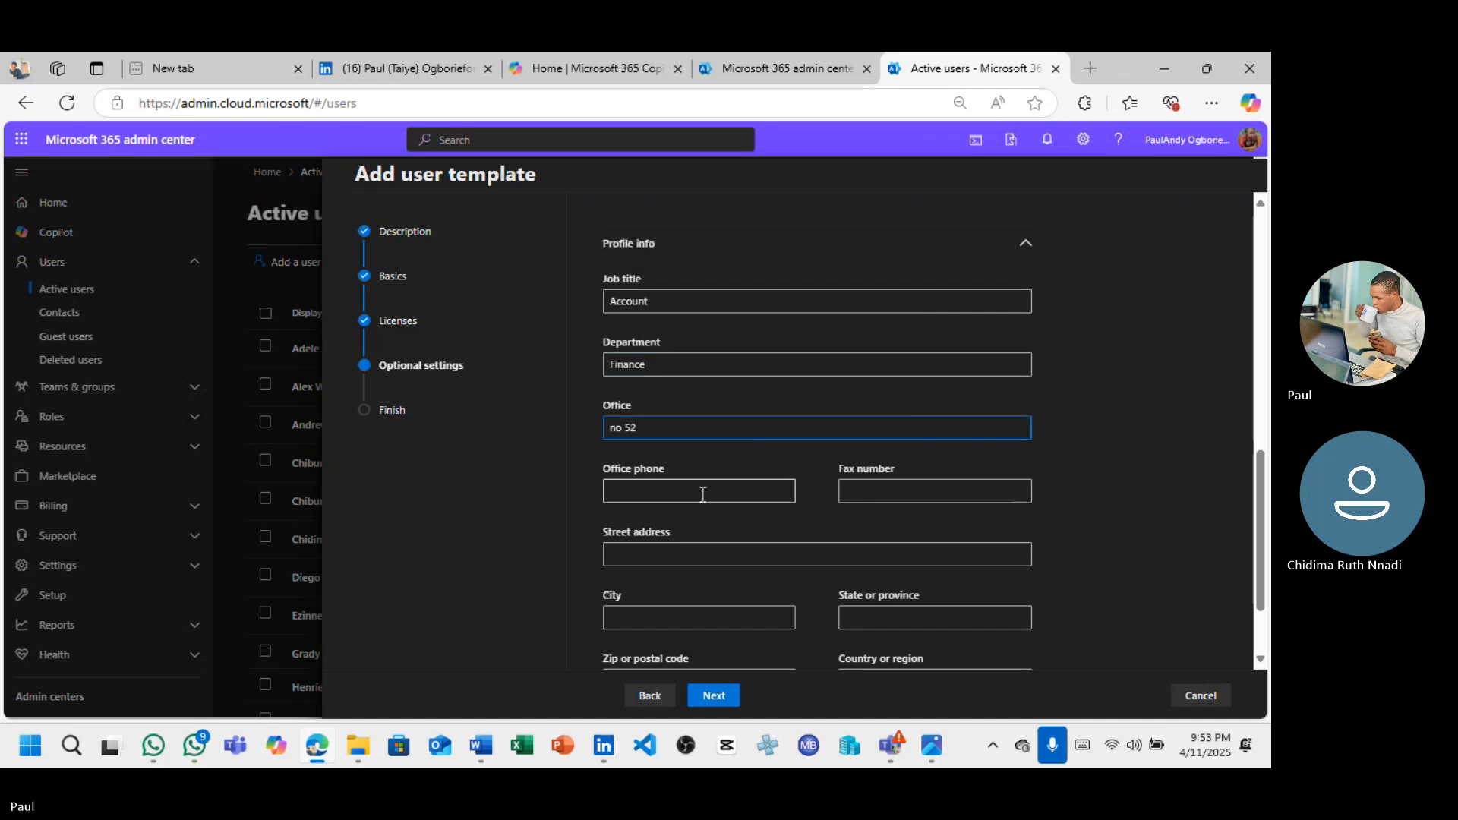
left_click(736, 552)
left_click(722, 616)
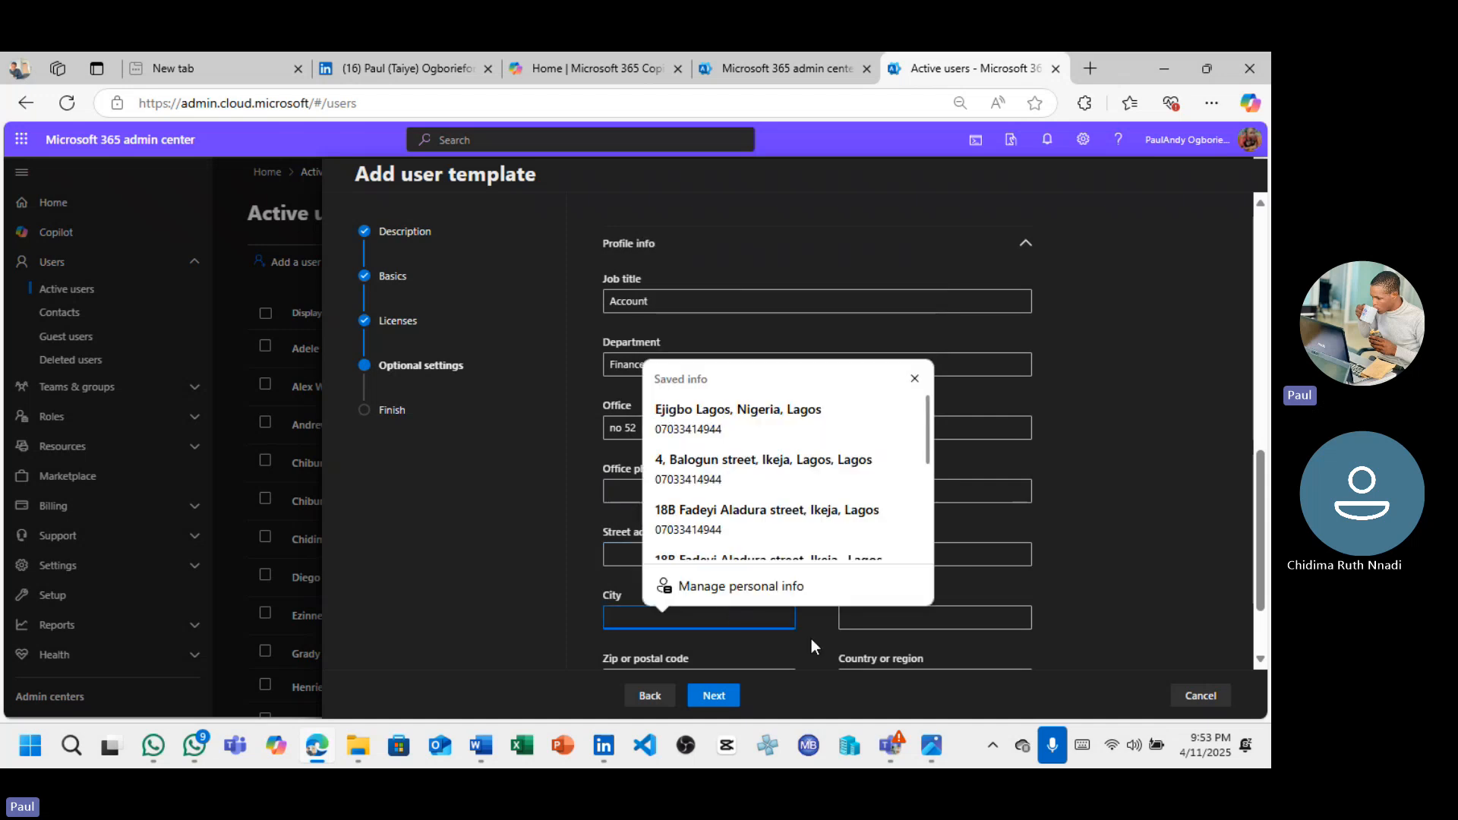
left_click(805, 662)
scroll(805, 661, "down", 2)
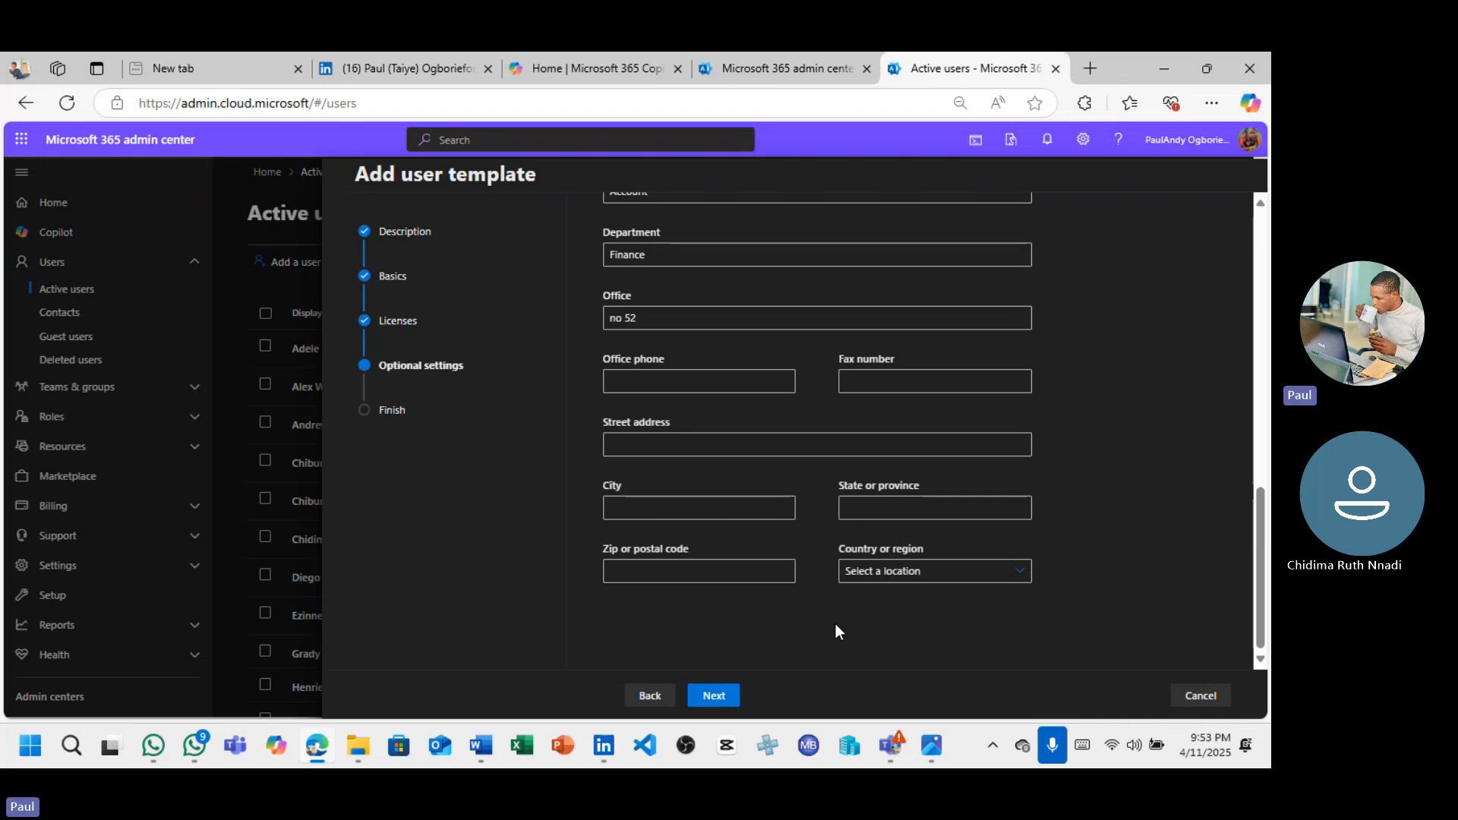
left_click(941, 574)
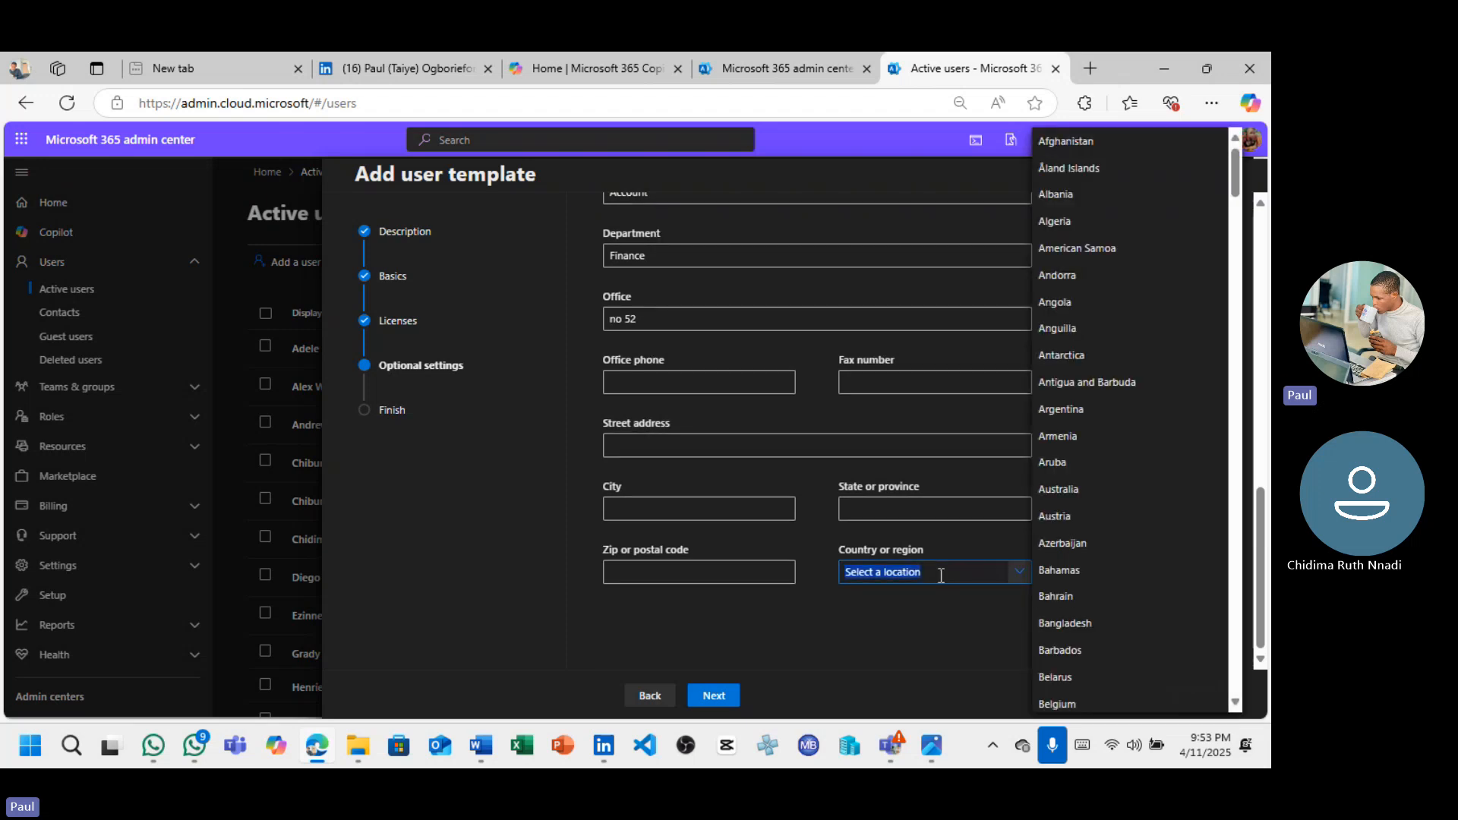
type("Niger")
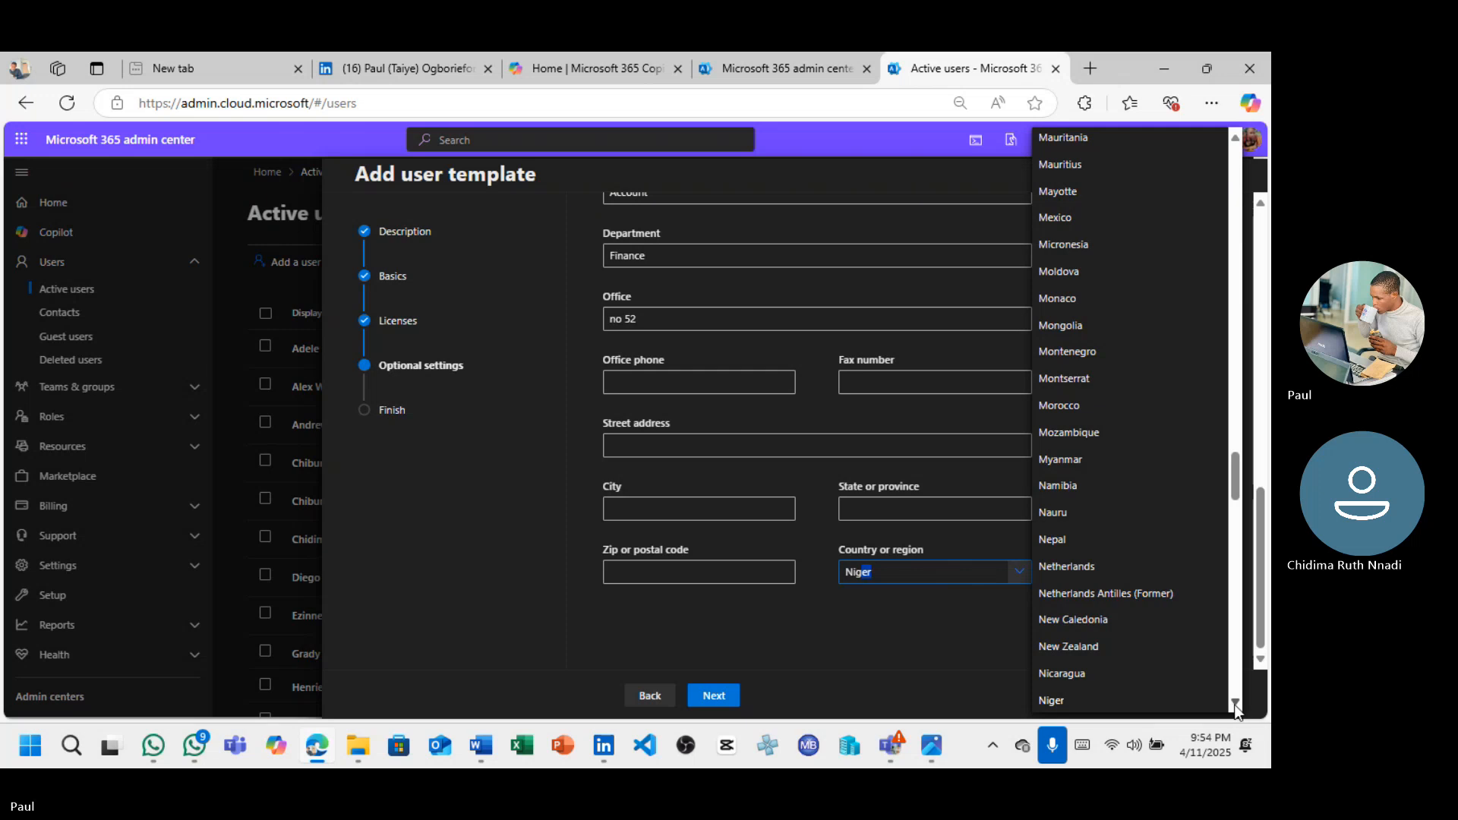
scroll(1236, 710, "down", 1)
left_click(1057, 651)
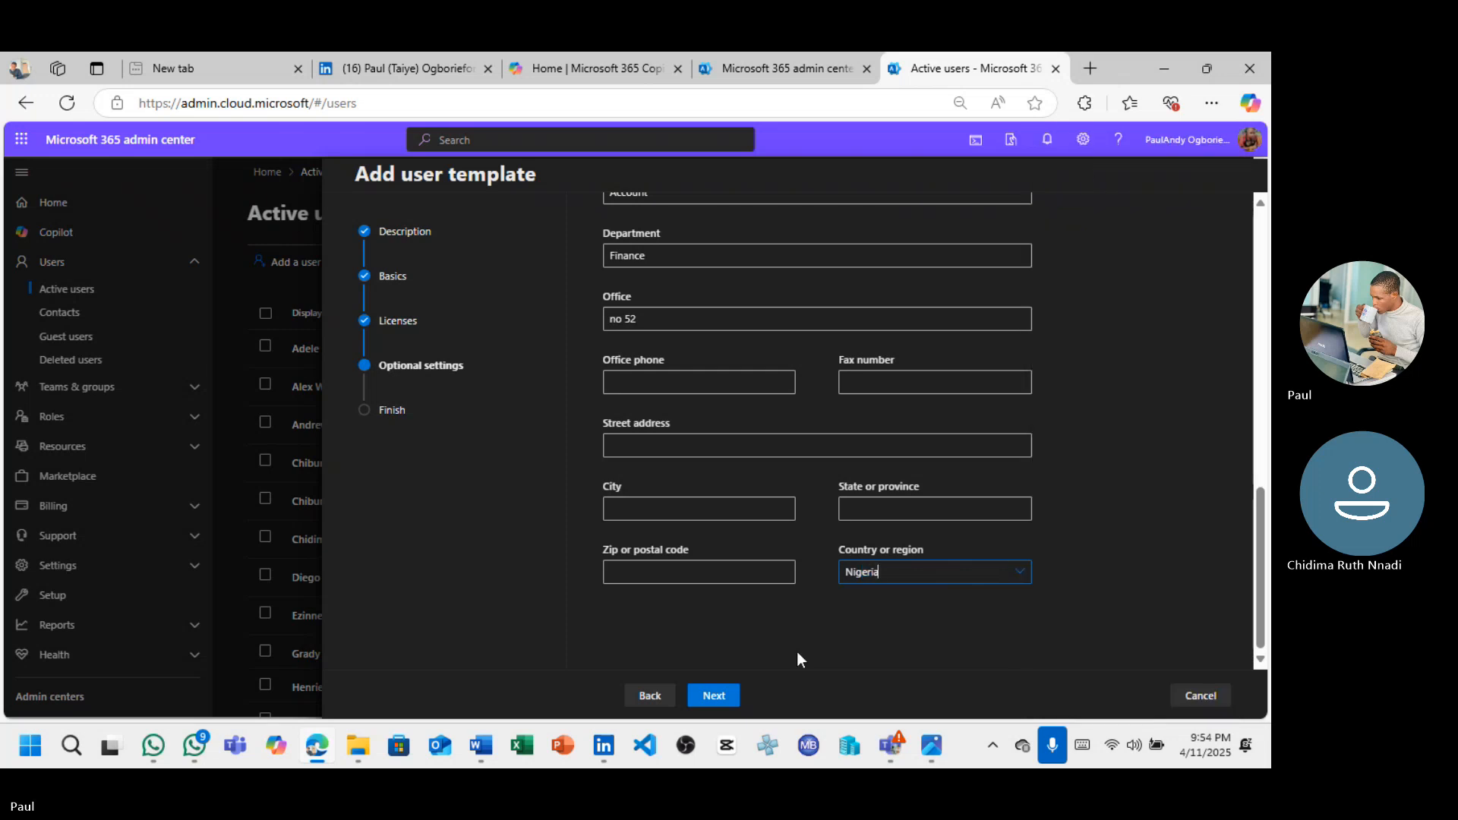
Advance to the review page and zoom in to read the Account template summary.
left_click(720, 698)
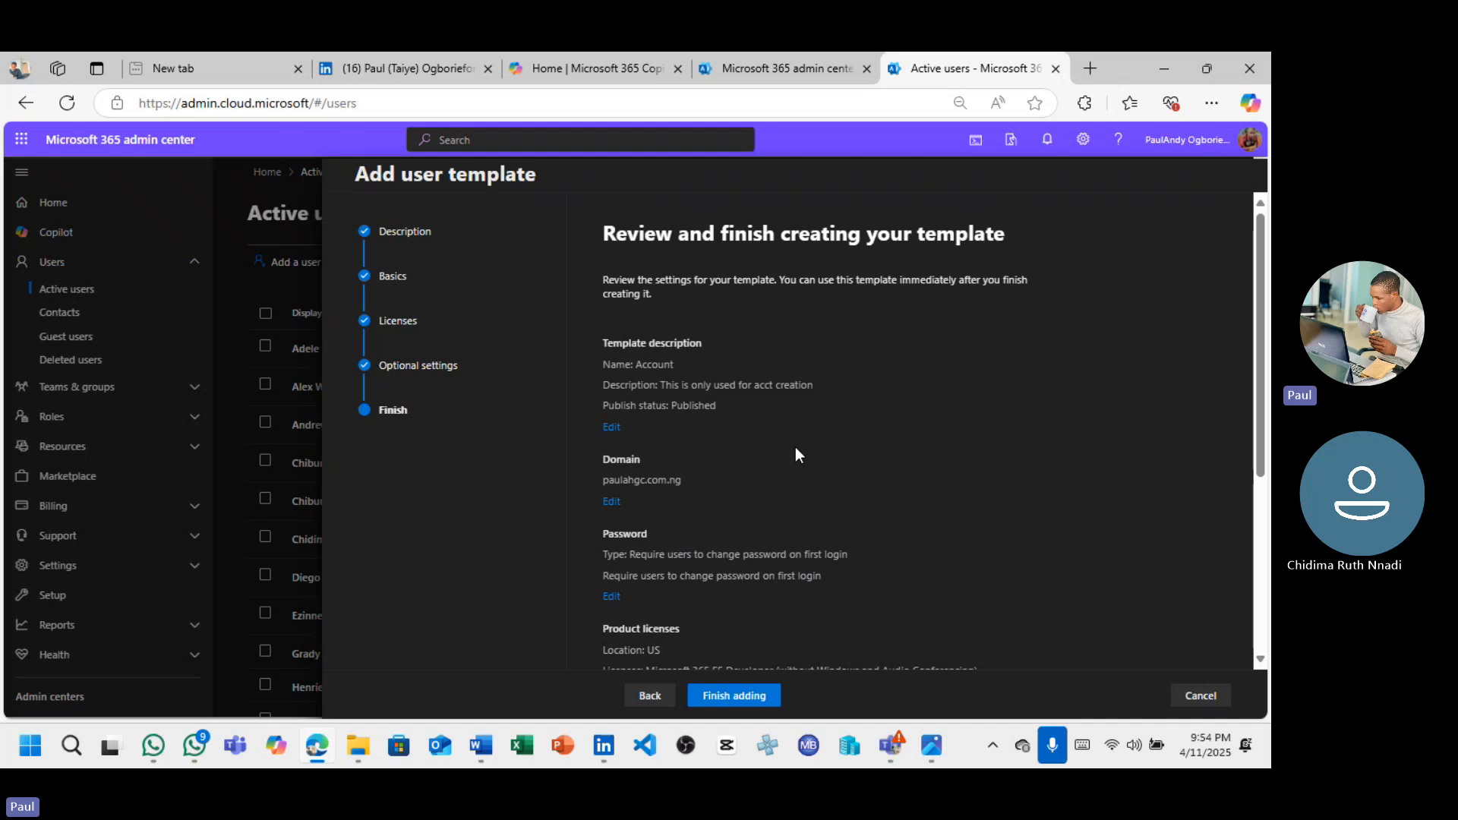
key("ctrl+plus")
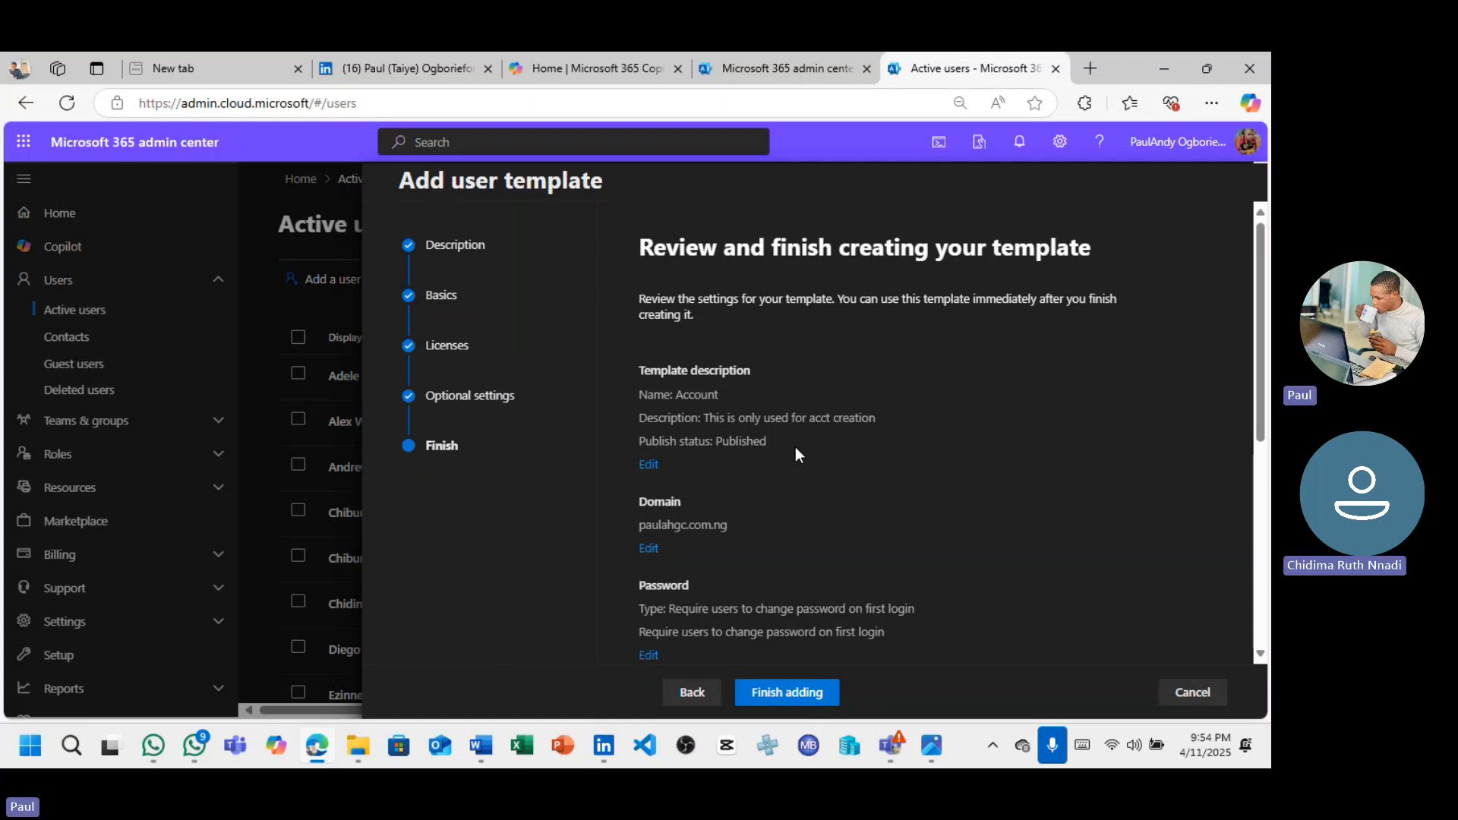
scroll(795, 448, "down", 2)
scroll(795, 446, "down", 3)
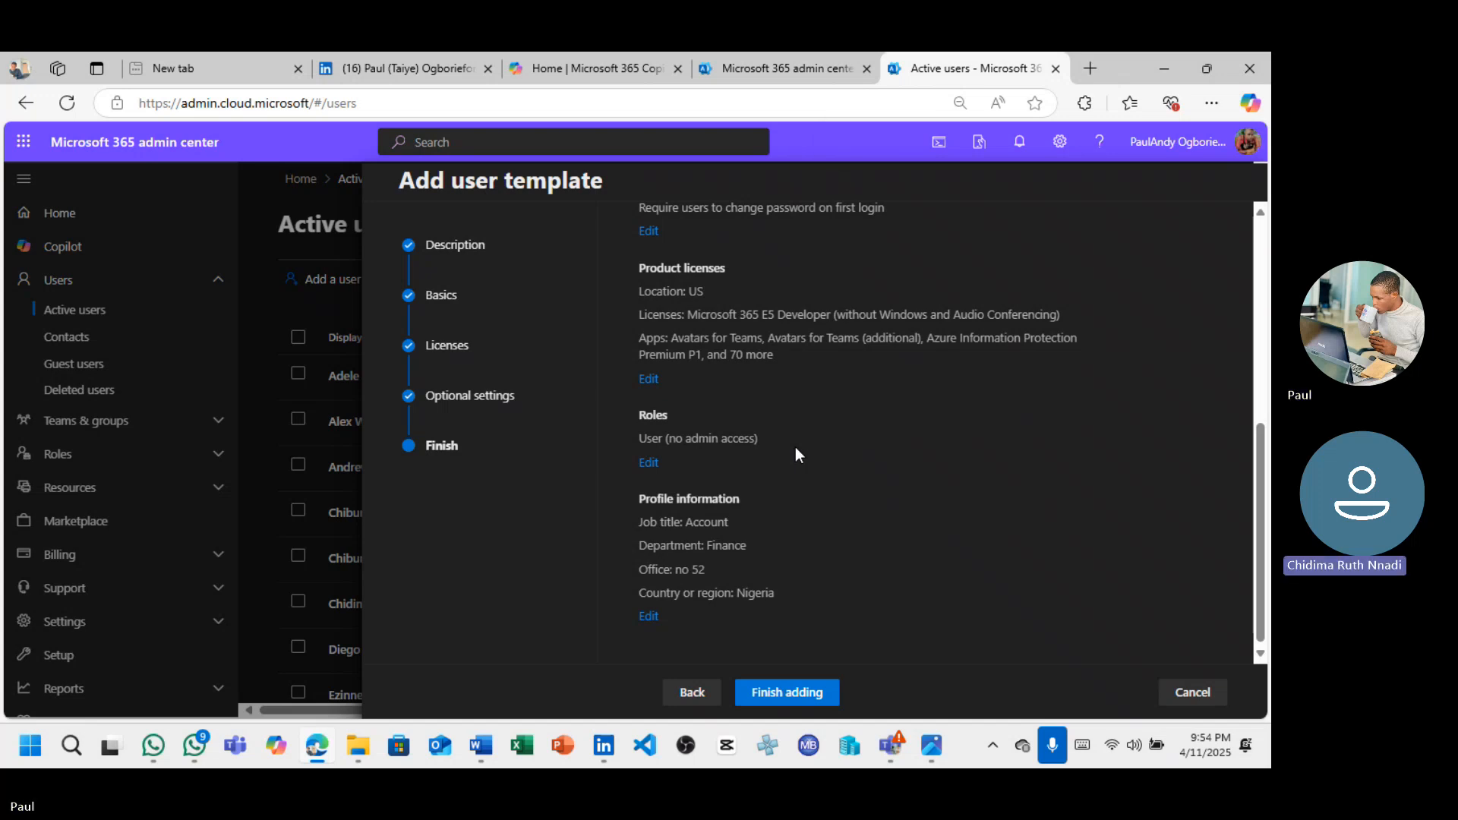
key("ctrl+plus")
key("ctrl+plus")
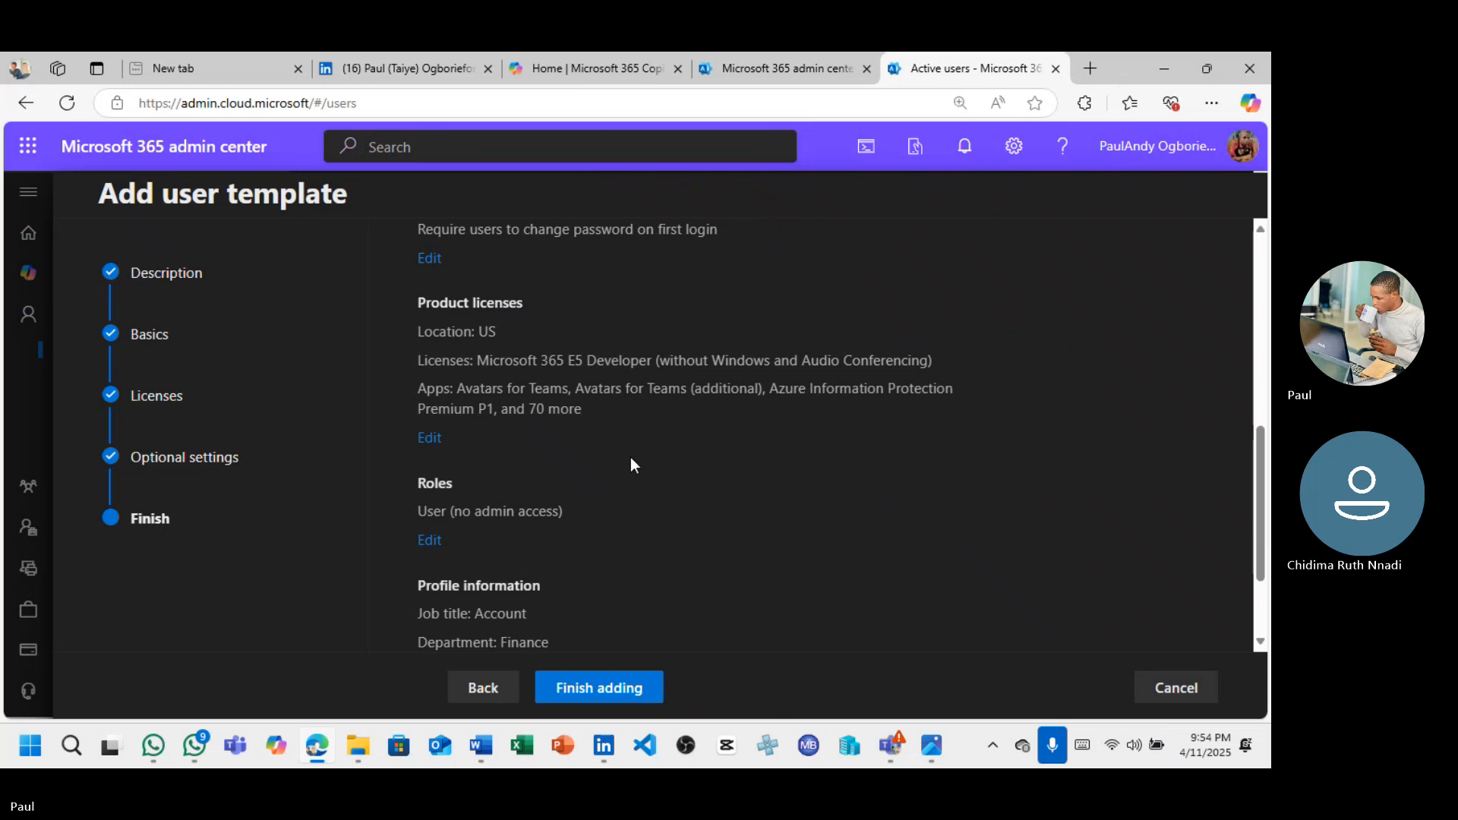
scroll(631, 465, "up", 6)
scroll(630, 464, "down", 8)
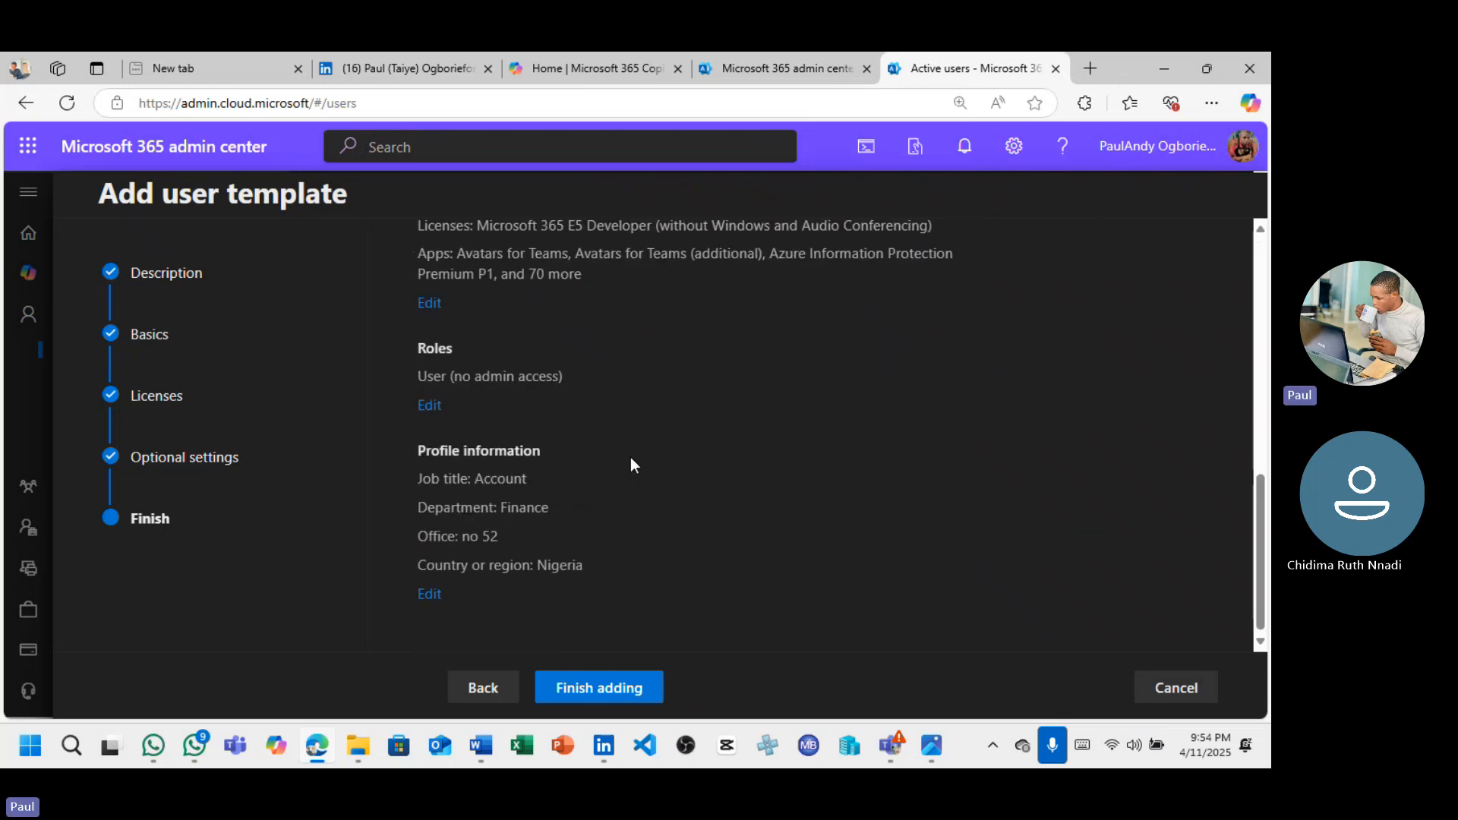
scroll(586, 462, "up", 5)
scroll(586, 462, "up", 2)
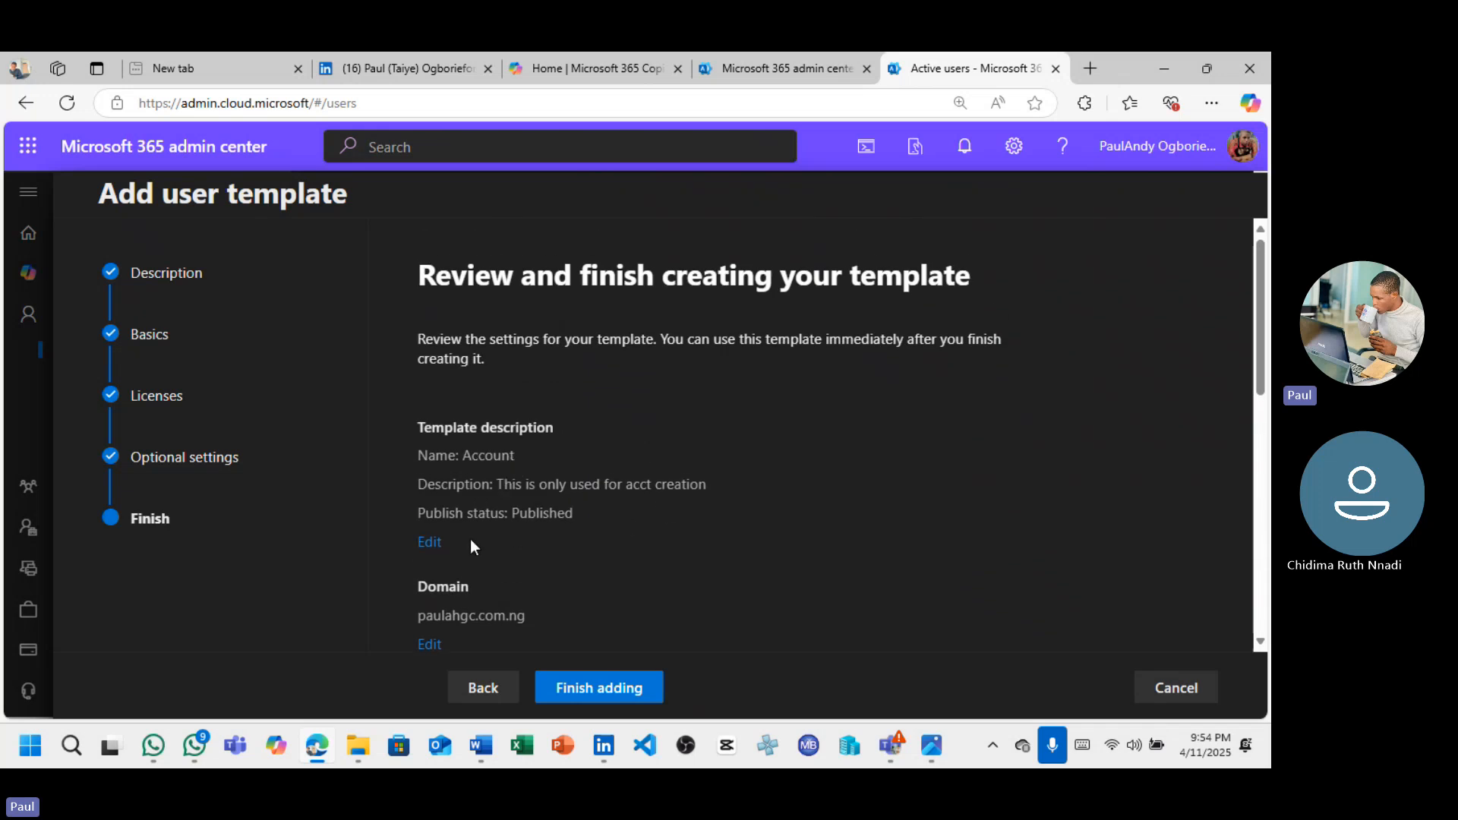
scroll(512, 541, "down", 3)
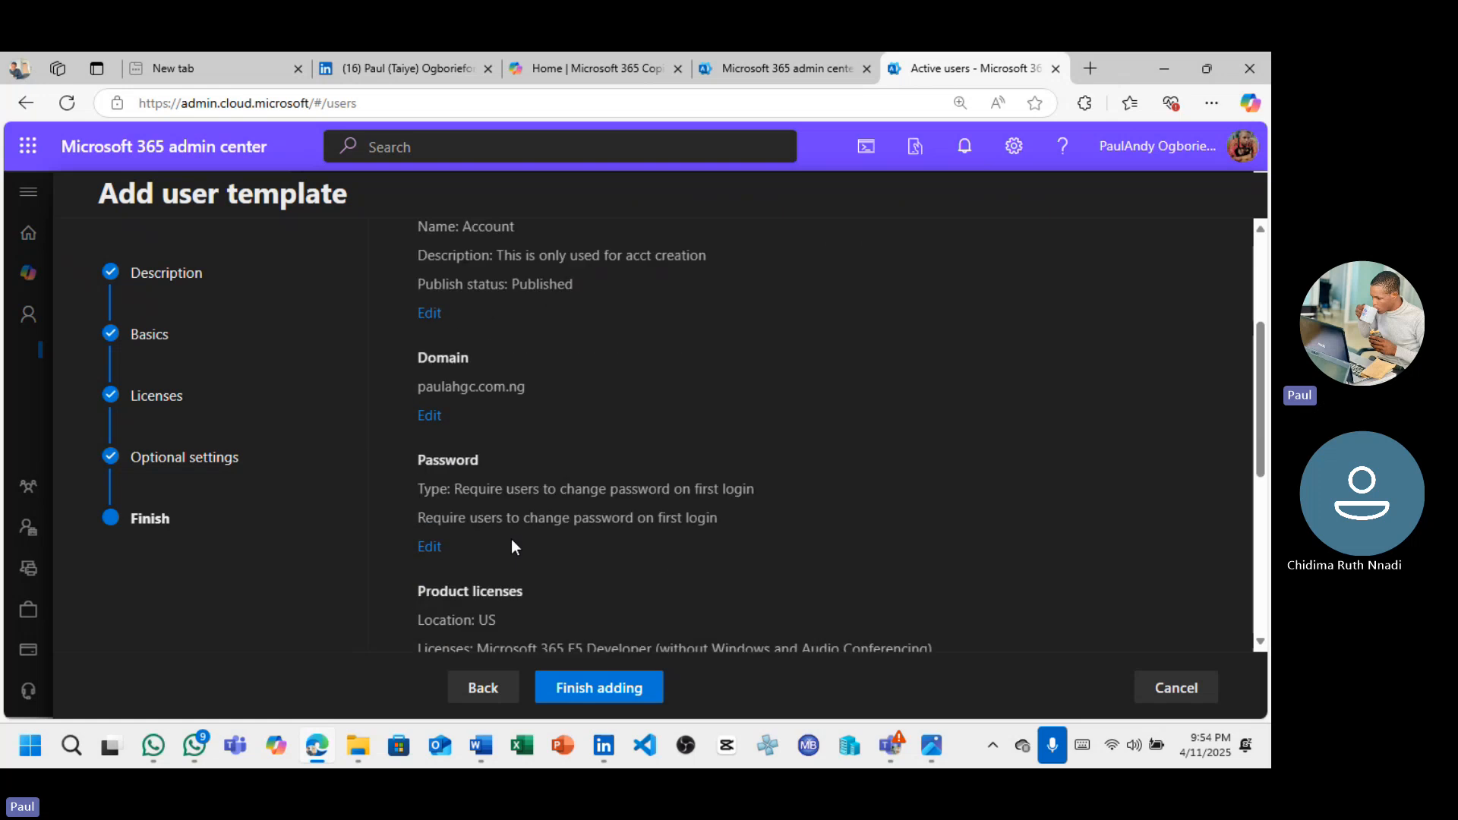
Highlight the Published status in the summary, then finish adding the Account template.
double_click(542, 275)
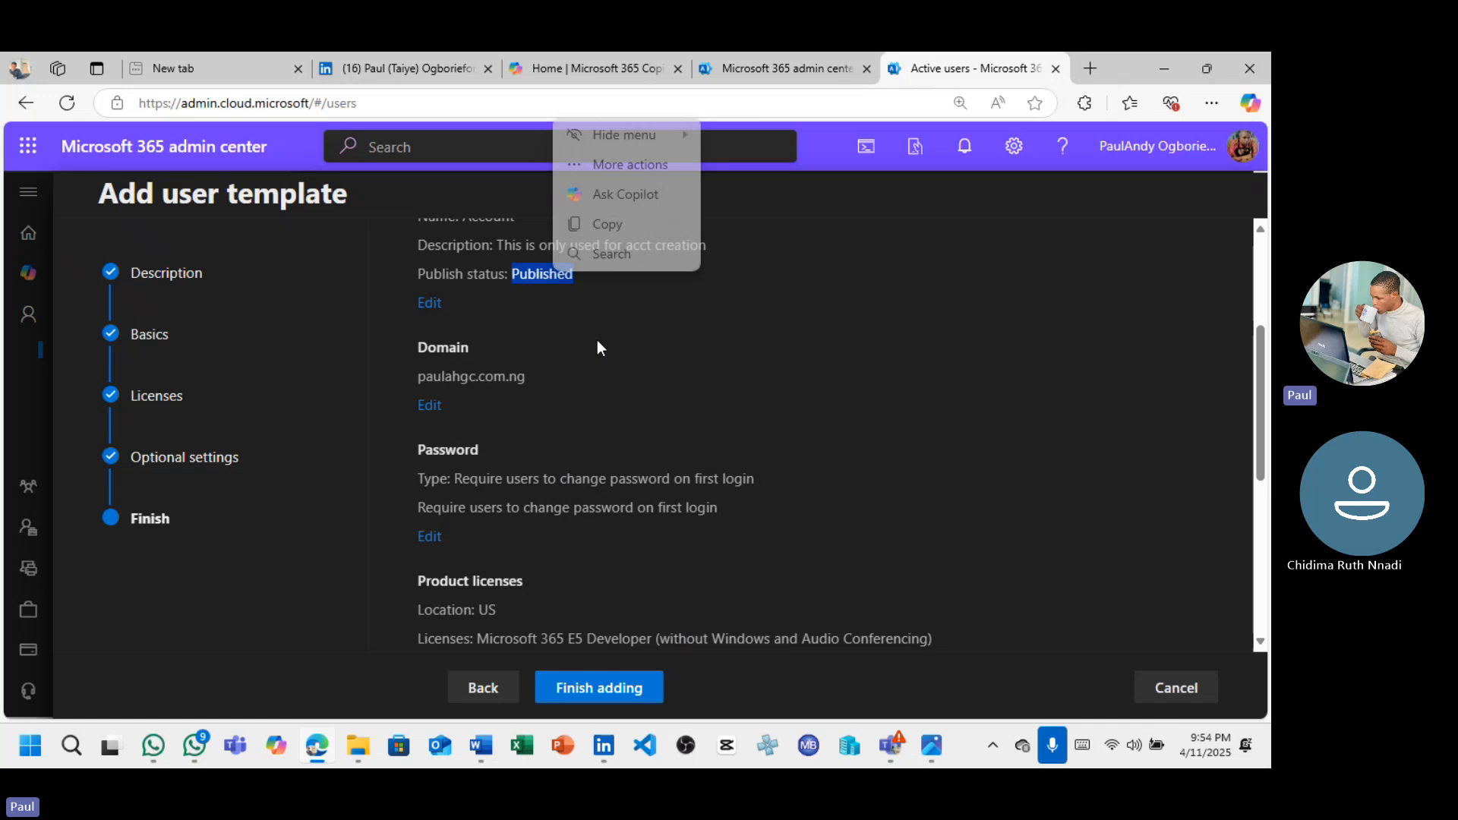
left_click(517, 377)
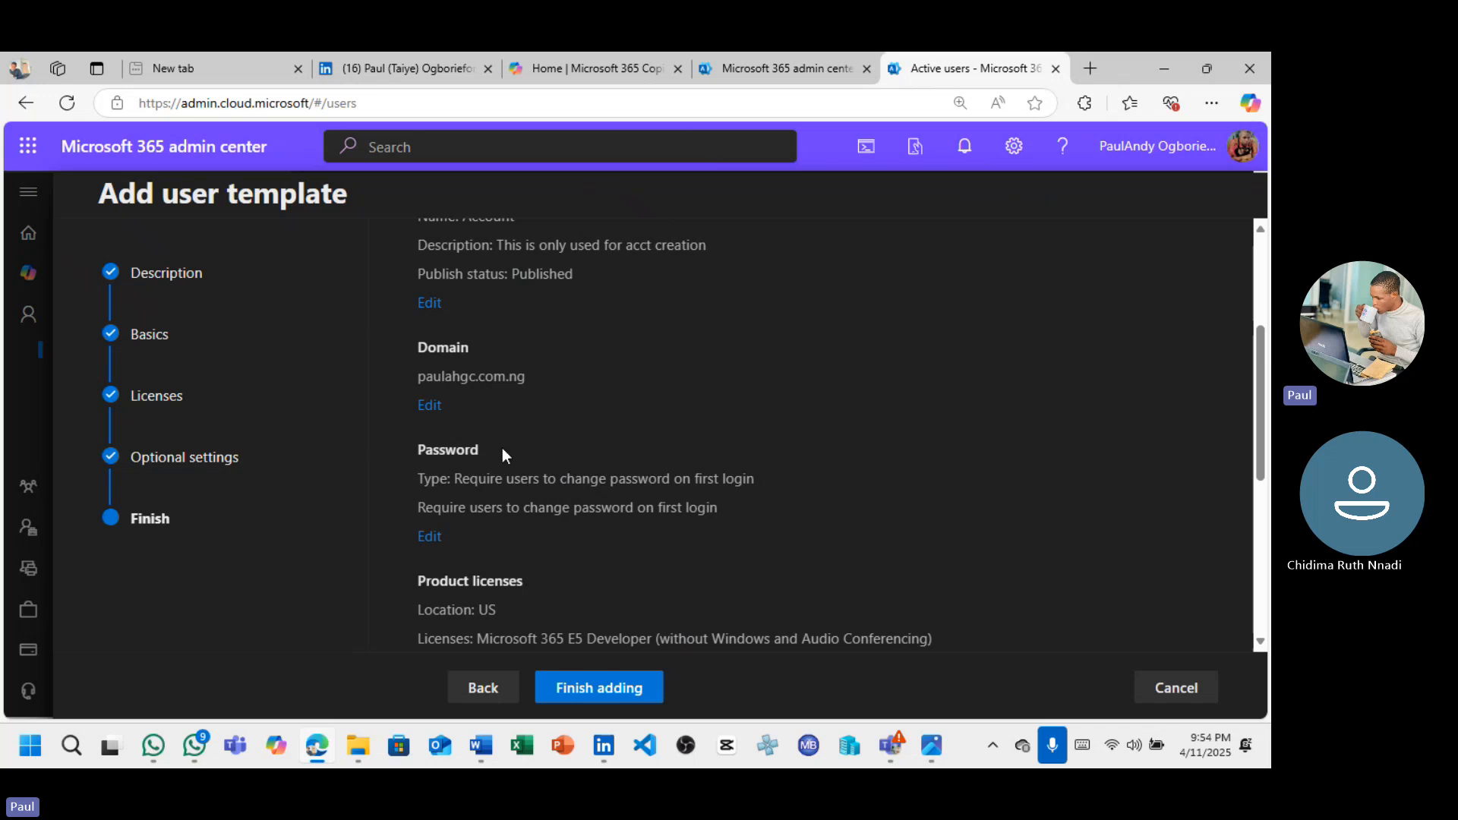
scroll(583, 553, "down", 5)
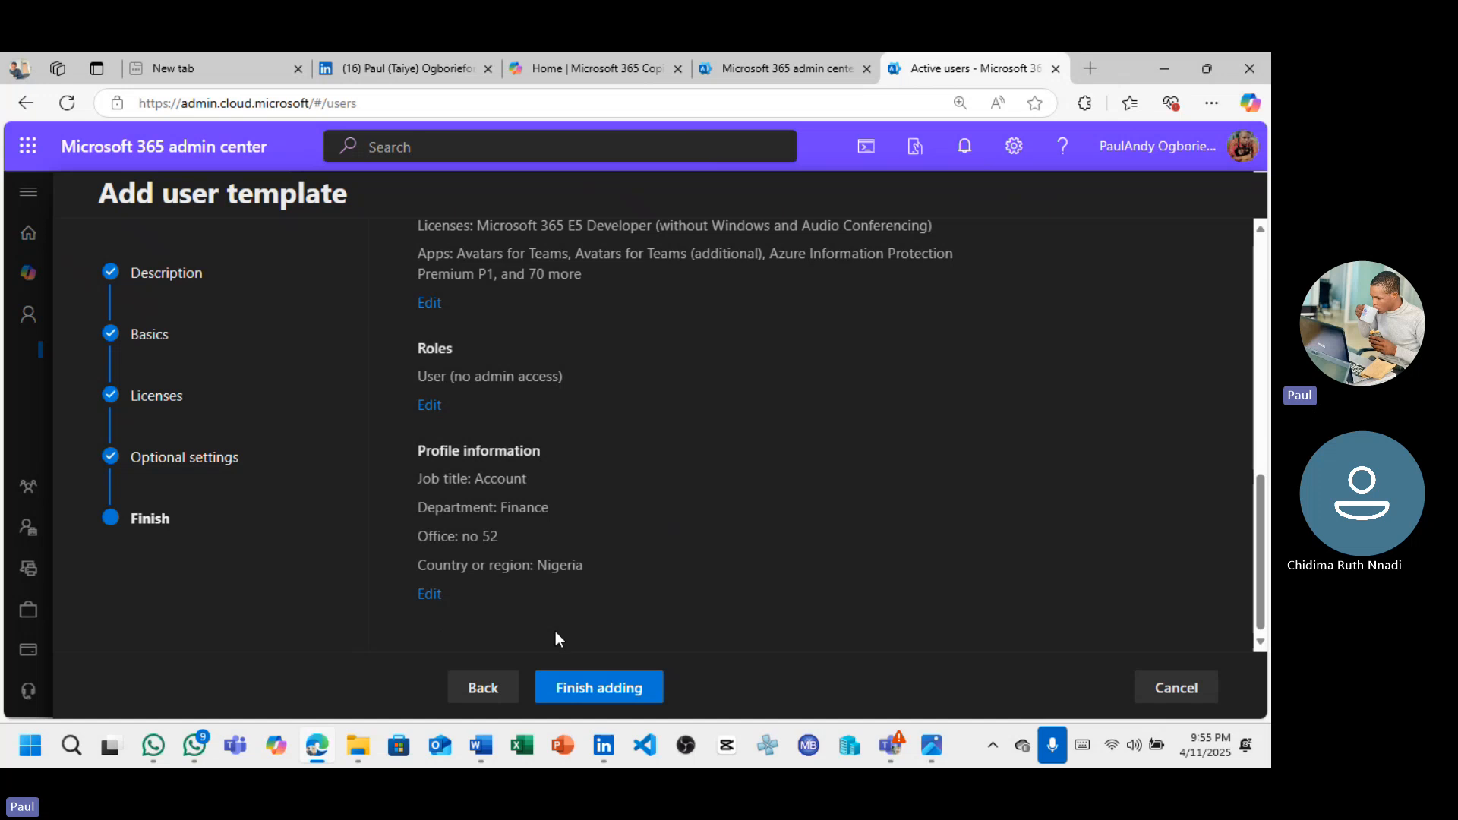
left_click(586, 692)
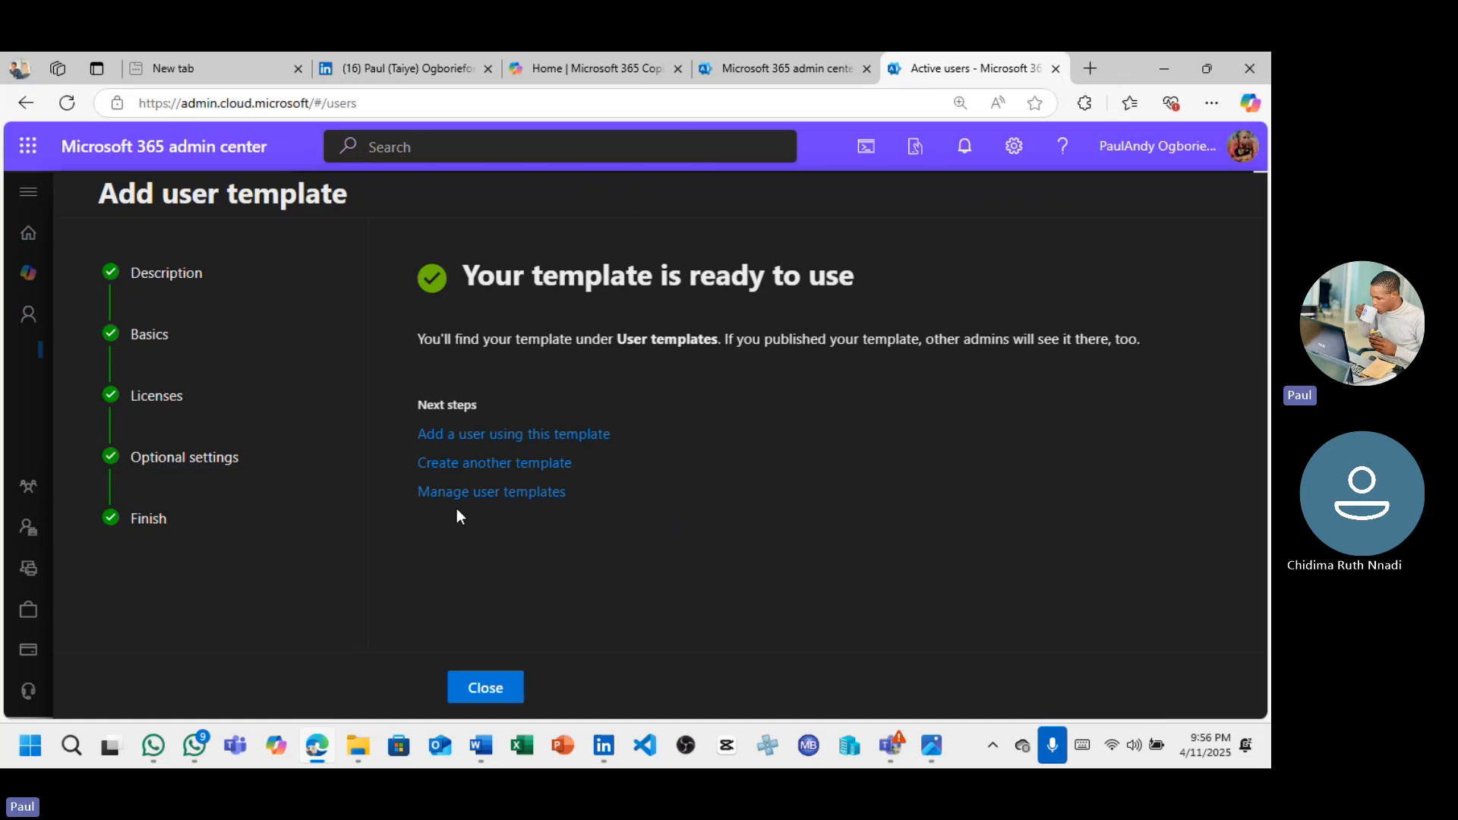
Close the wizard once the Account template reports it is ready to use.
left_click(480, 692)
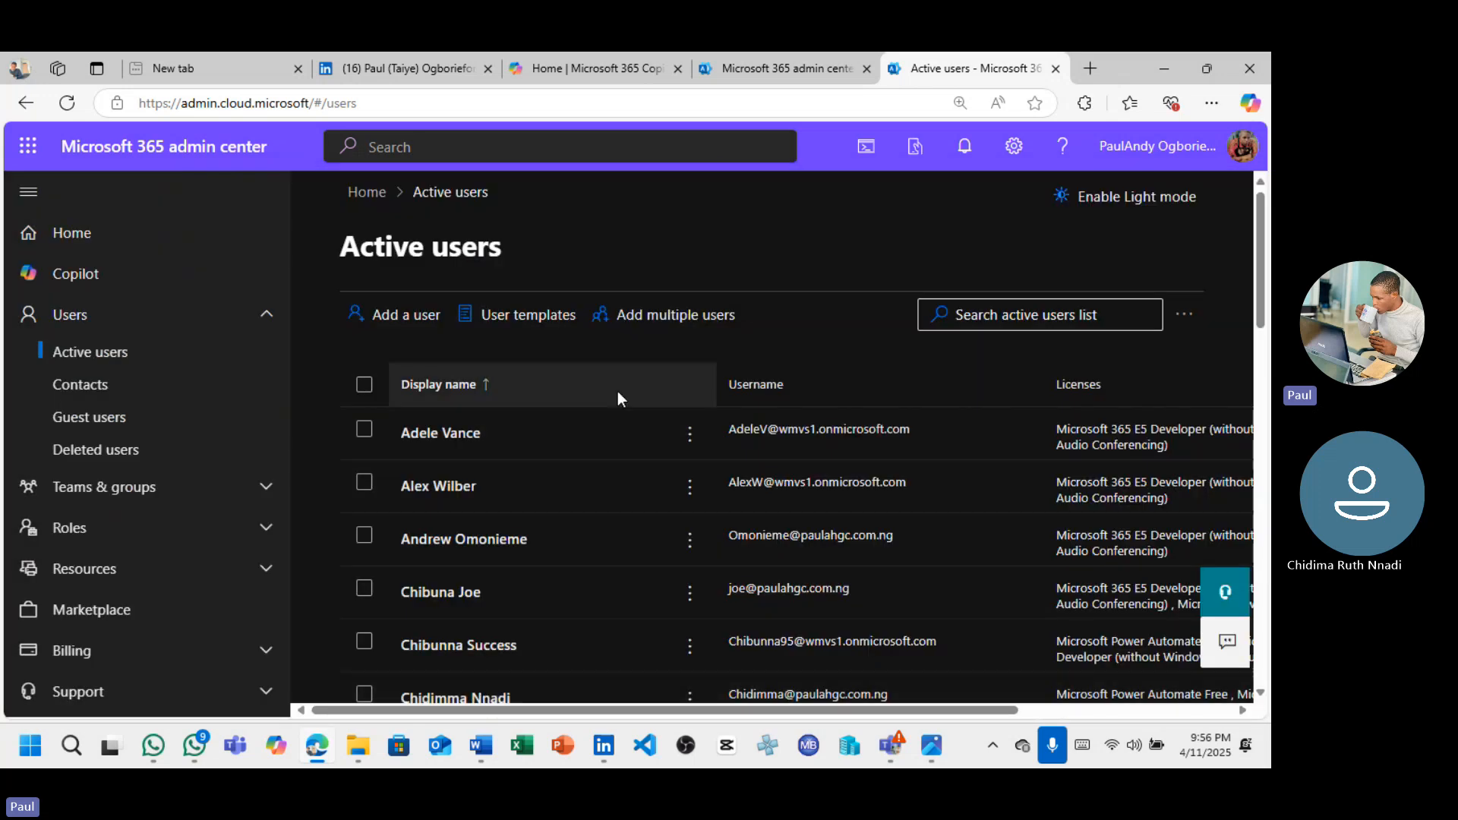
left_click(546, 328)
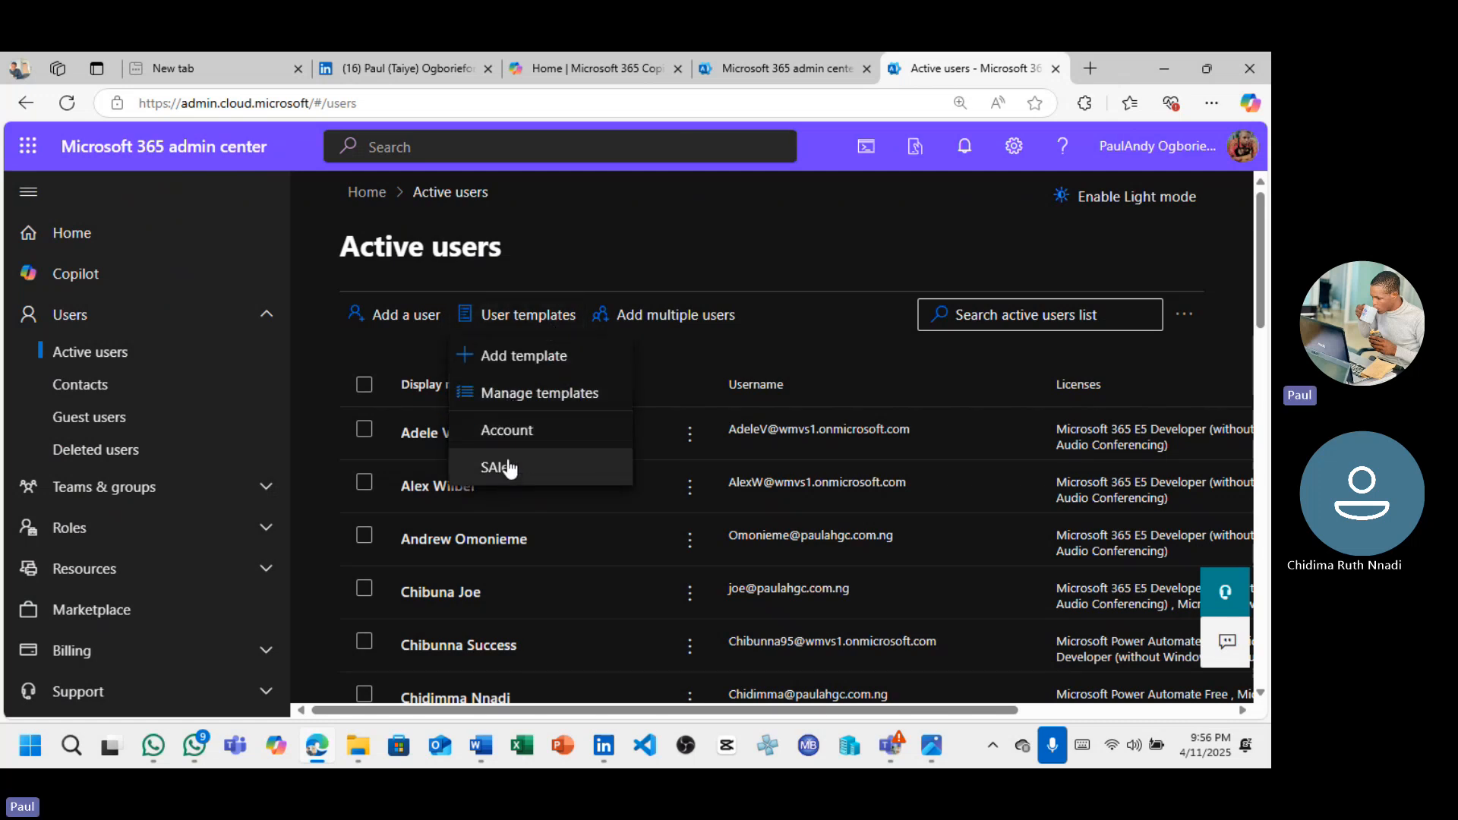
left_click(528, 395)
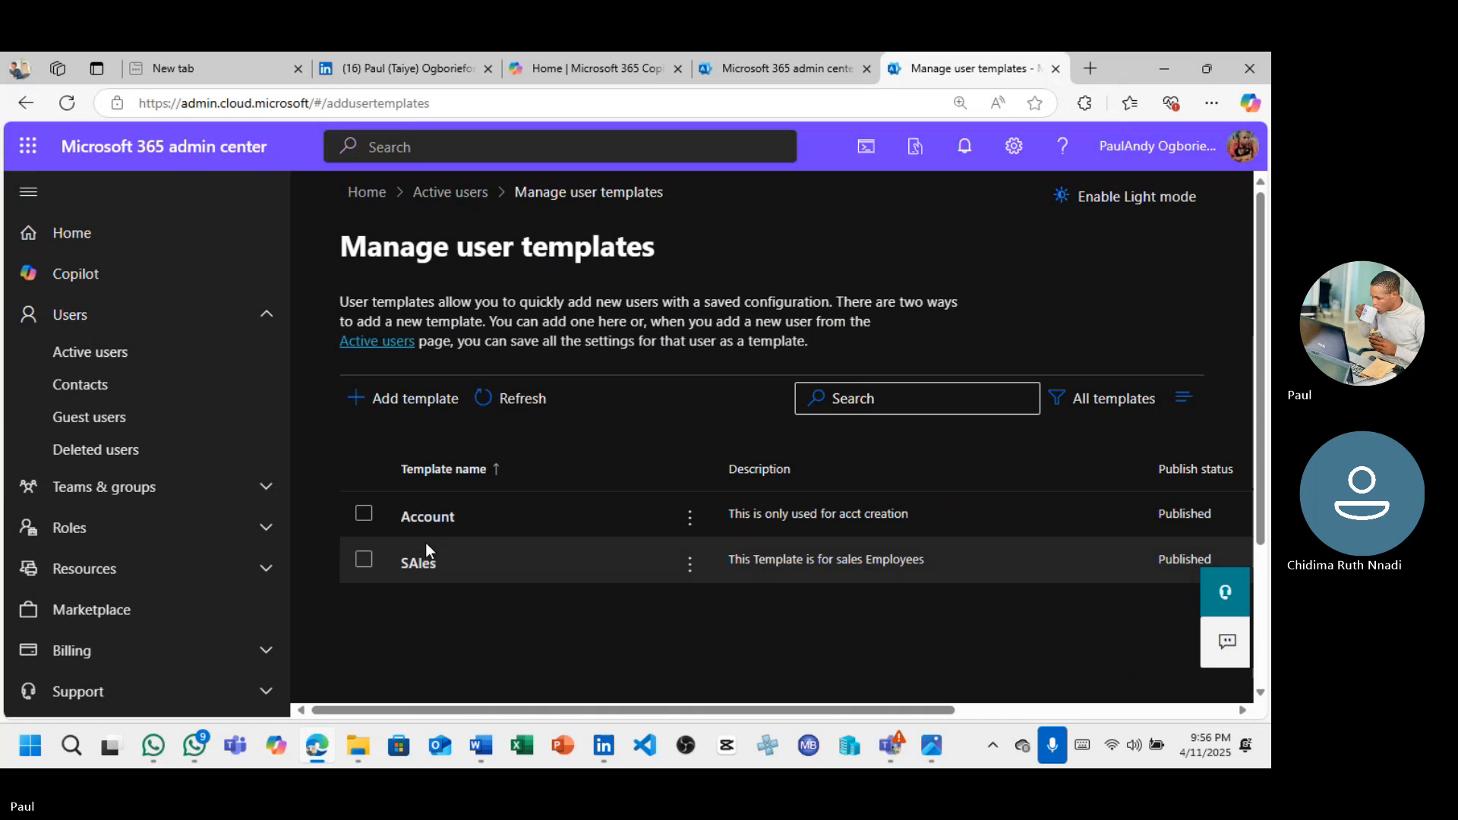
double_click(420, 522)
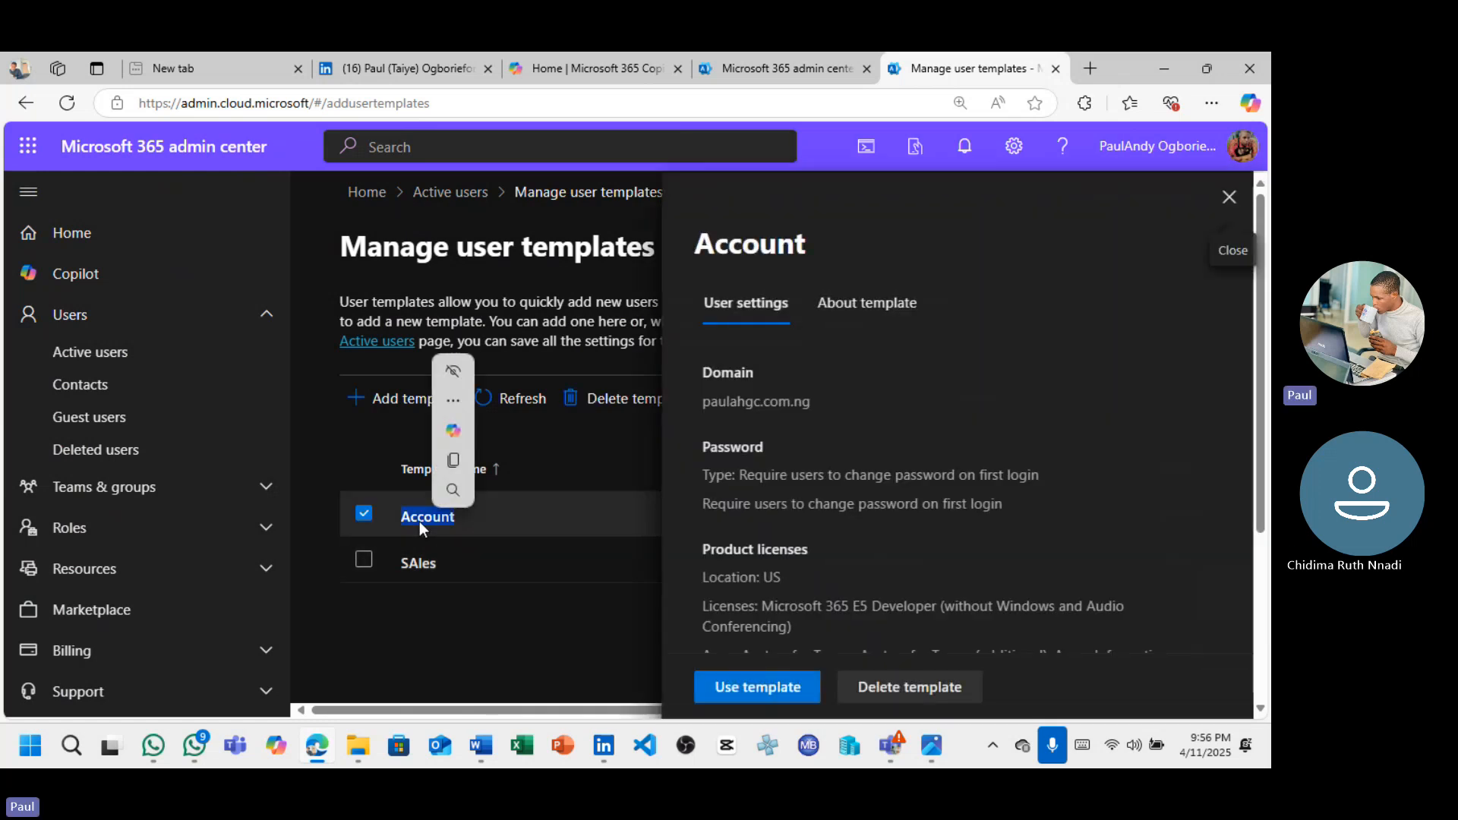
scroll(799, 510, "down", 3)
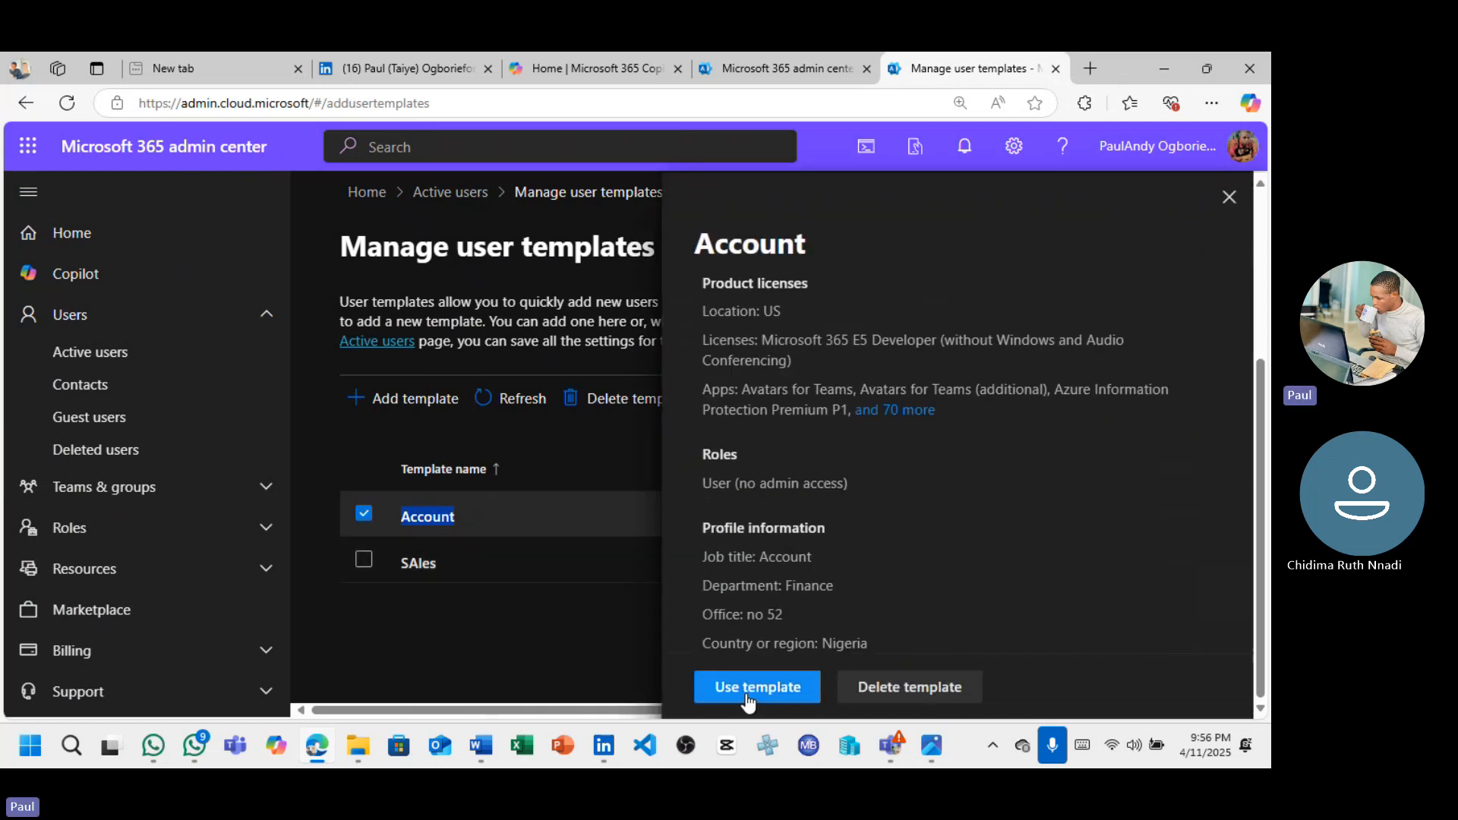
left_click(746, 694)
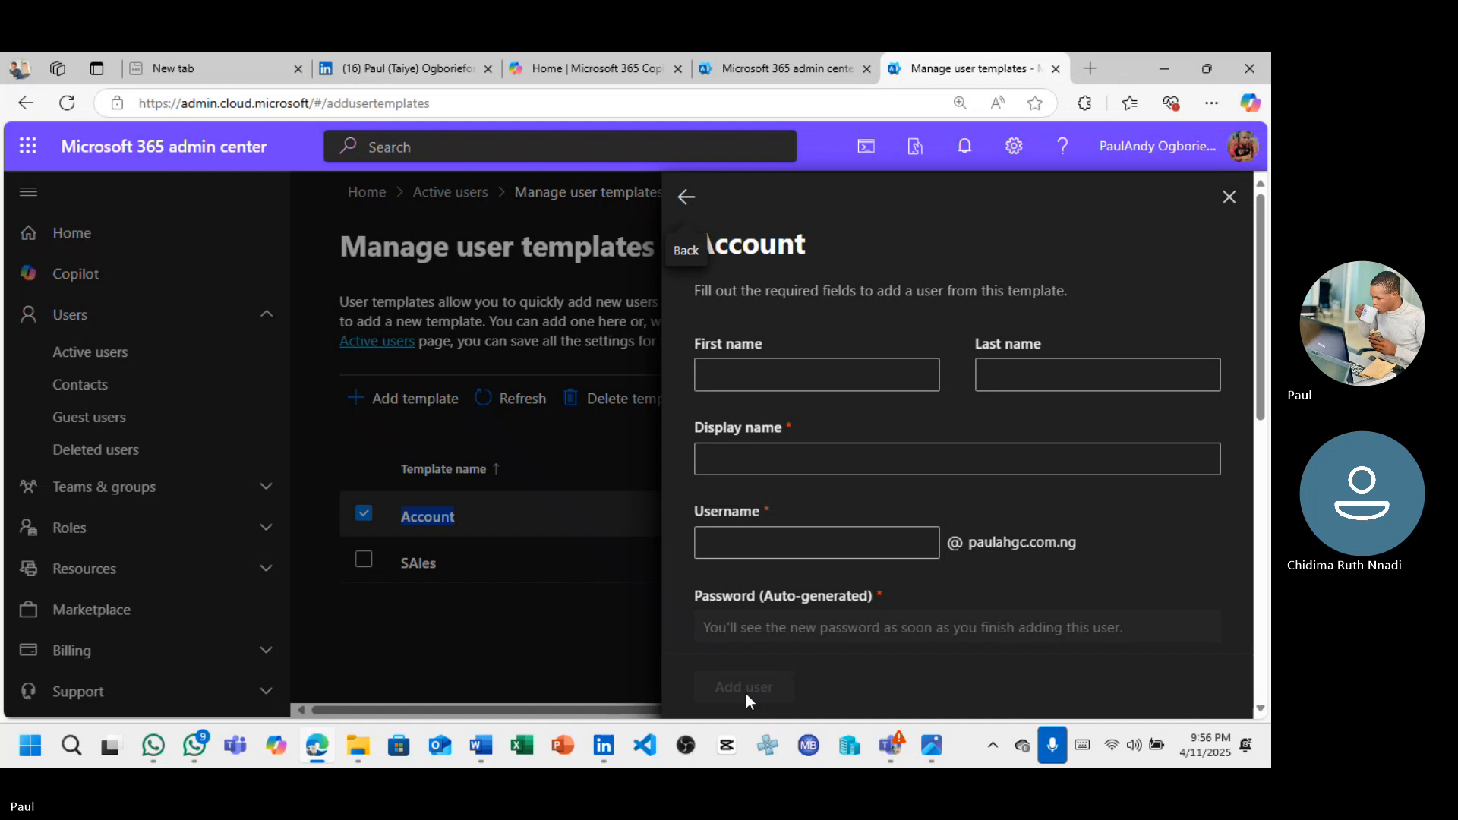
left_click(1228, 197)
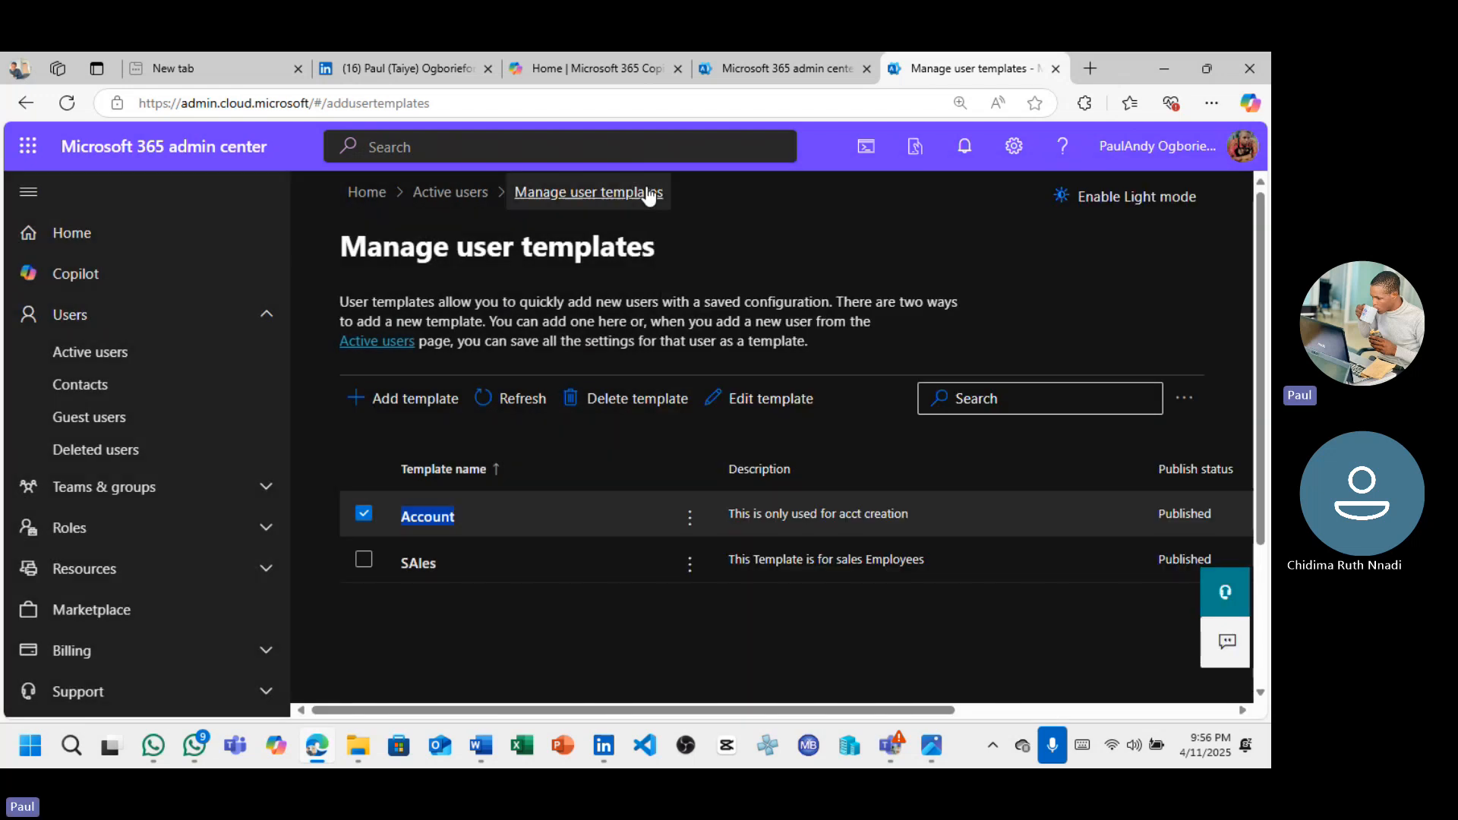
left_click(448, 197)
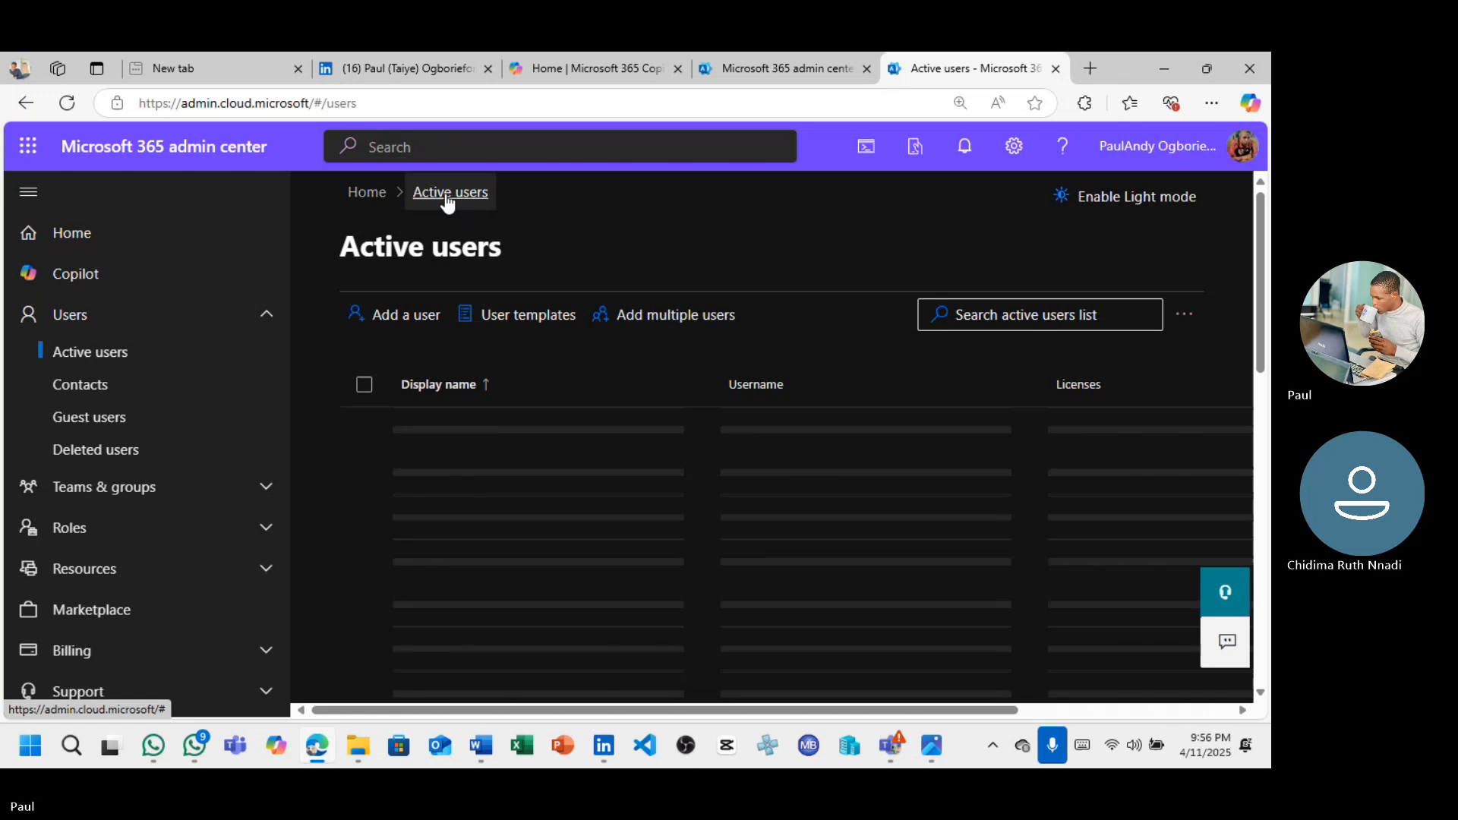
Start a user from the Account template and enter the new user's first and last name.
left_click(516, 319)
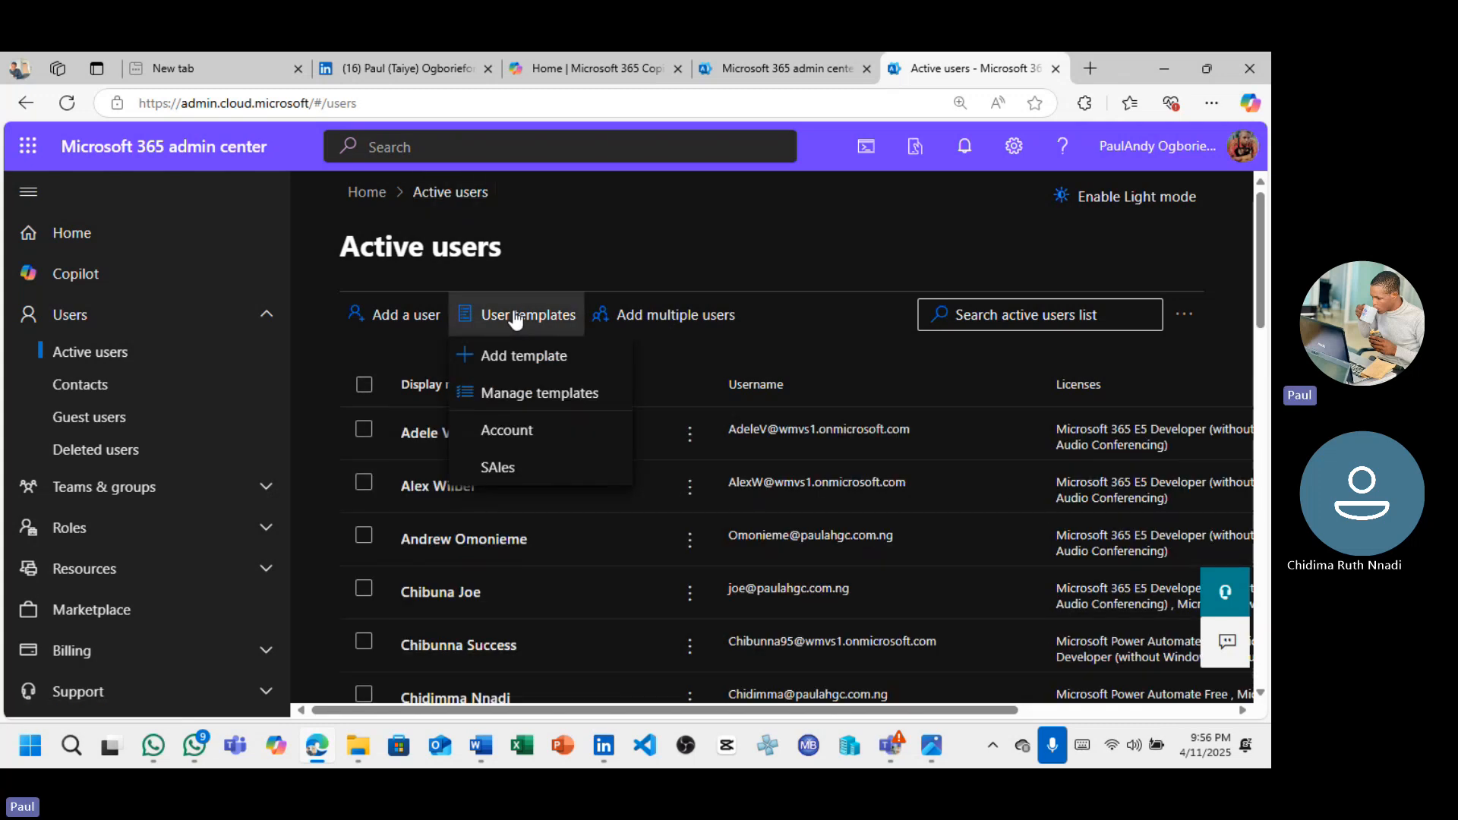
left_click(502, 437)
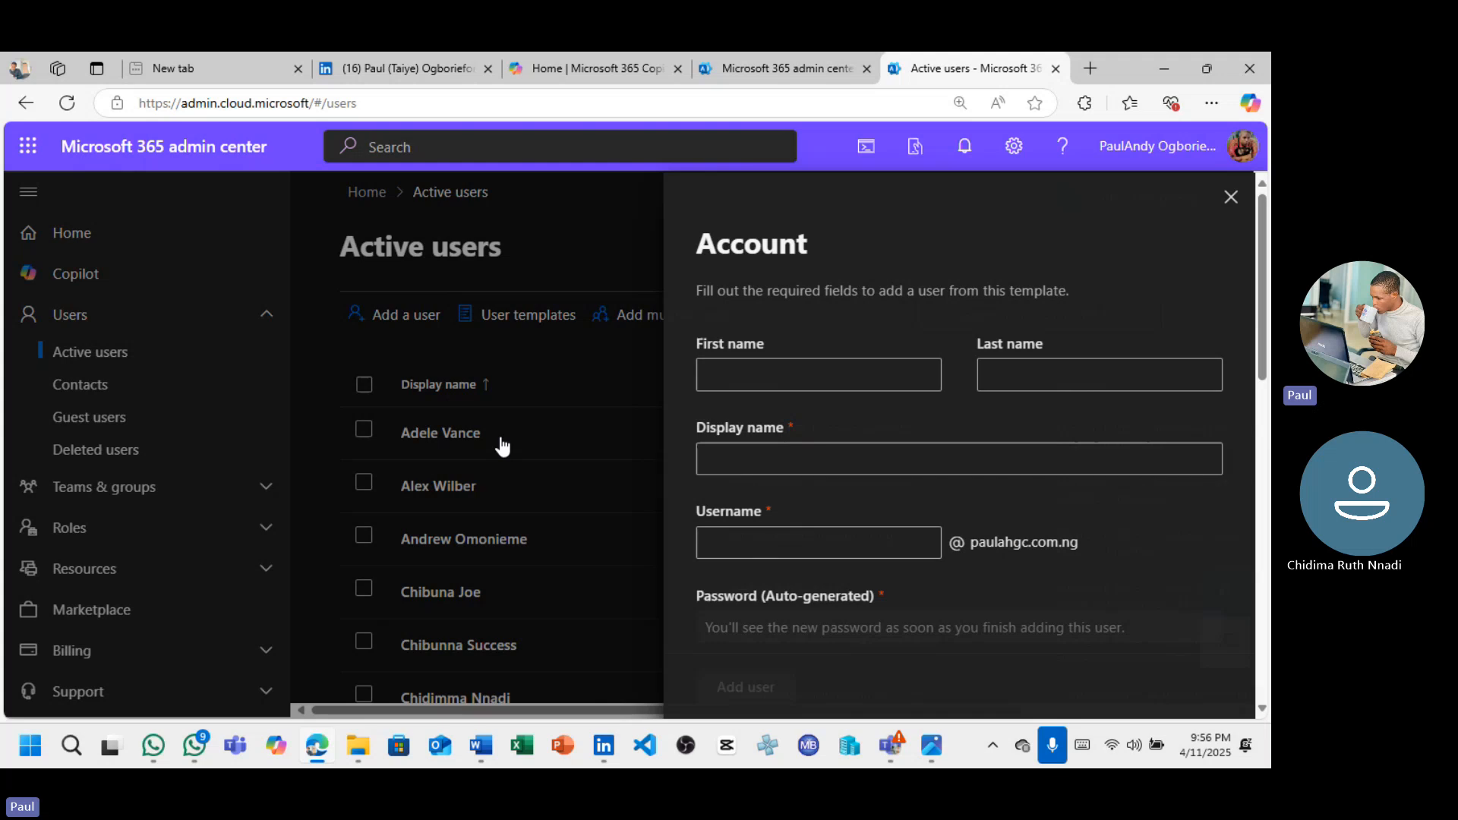
left_click(826, 388)
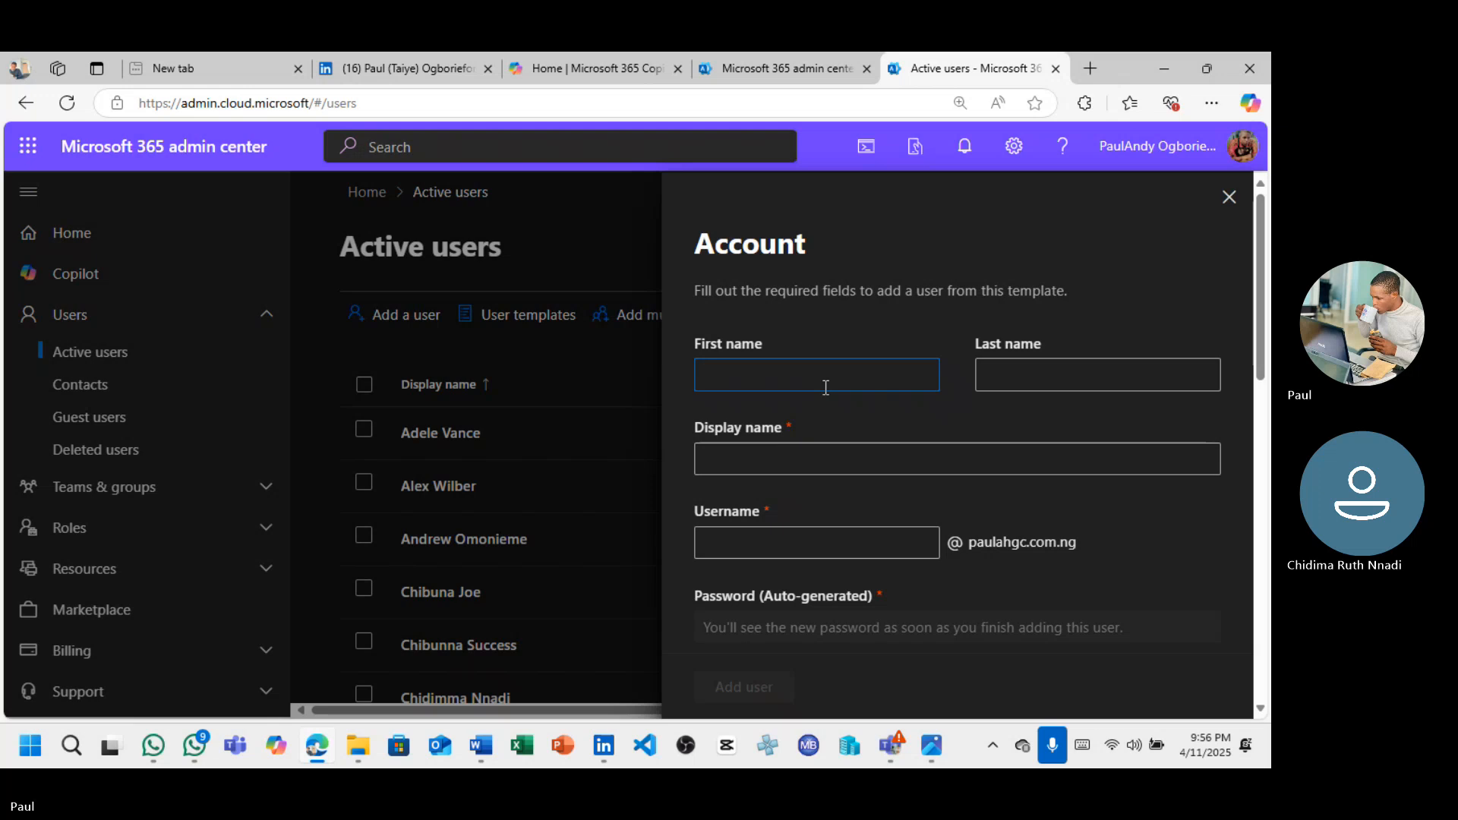
scroll(825, 387, "down", 10)
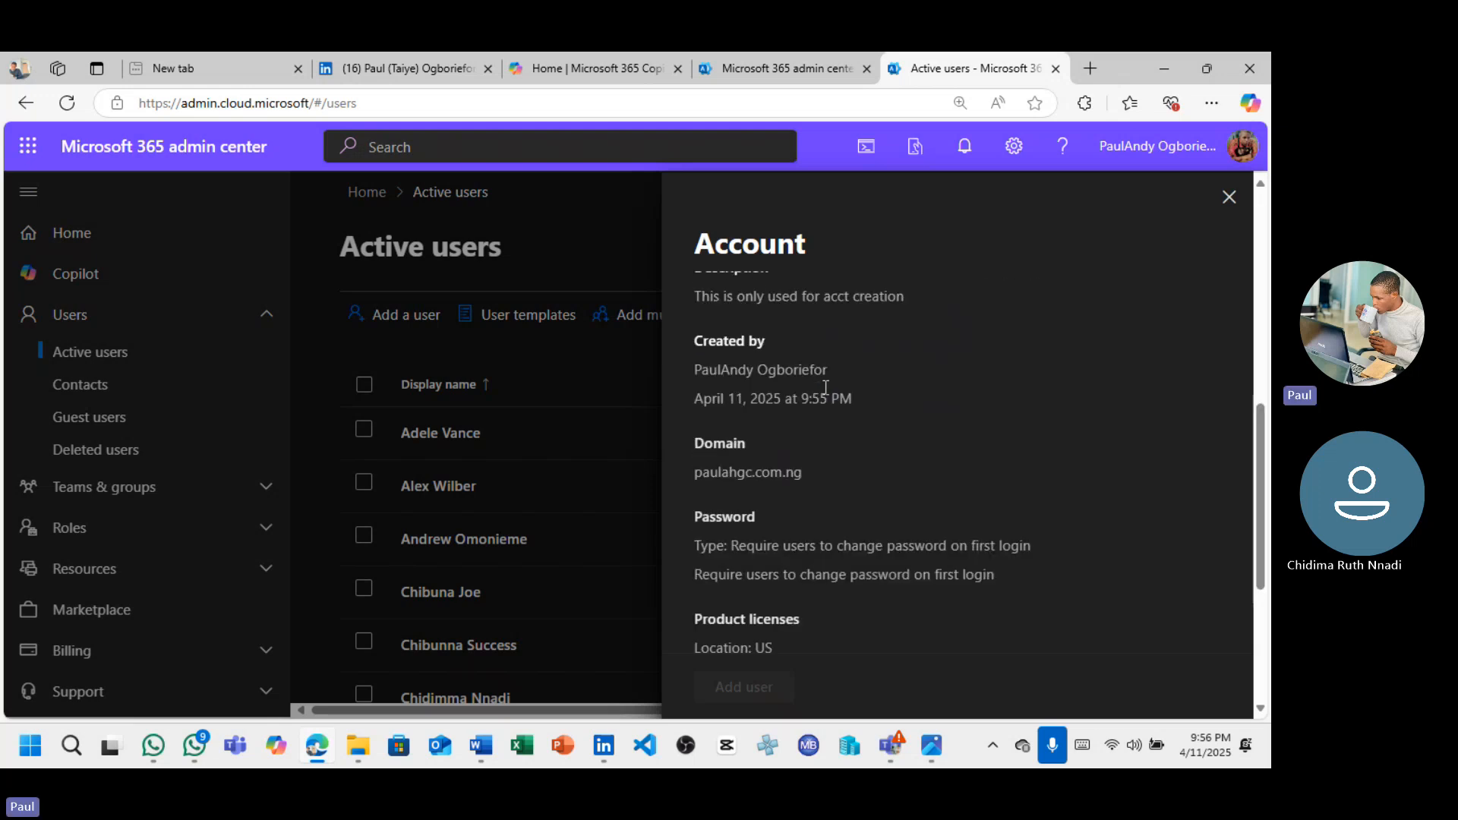
scroll(825, 387, "up", 7)
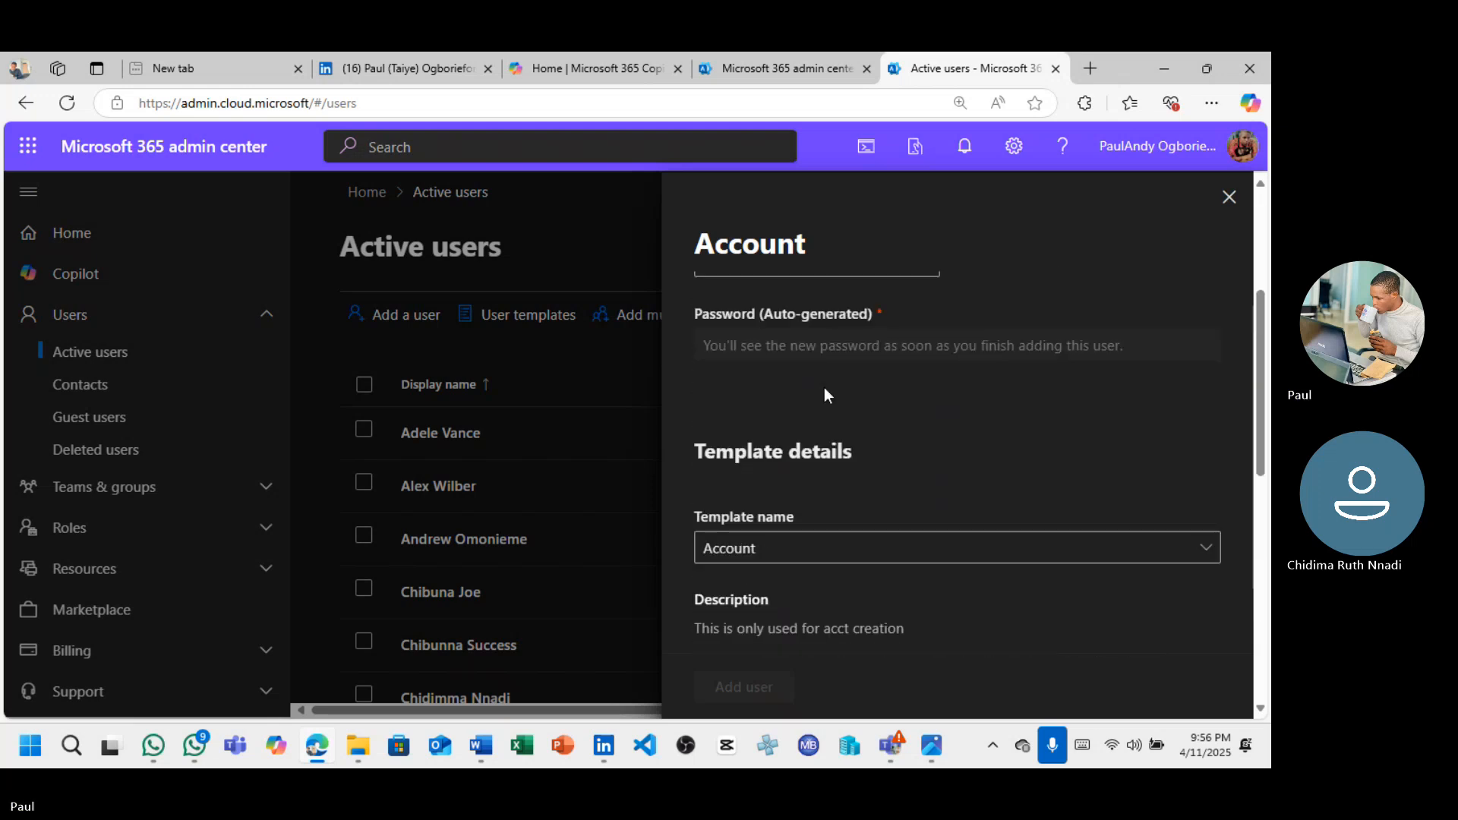
scroll(823, 387, "up", 4)
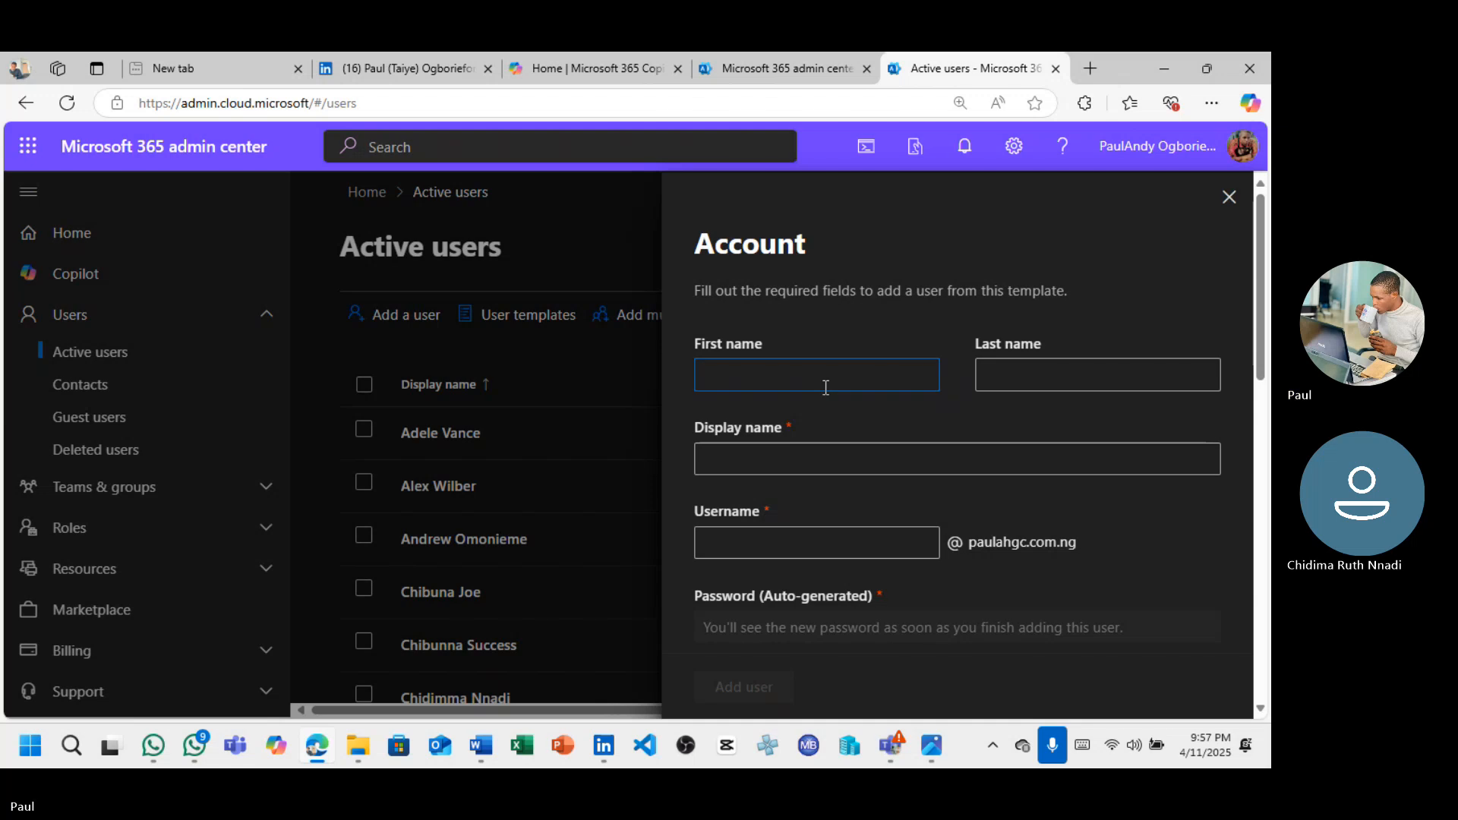
type("Vic")
key("BackSpace")
key("BackSpace")
key("BackSpace")
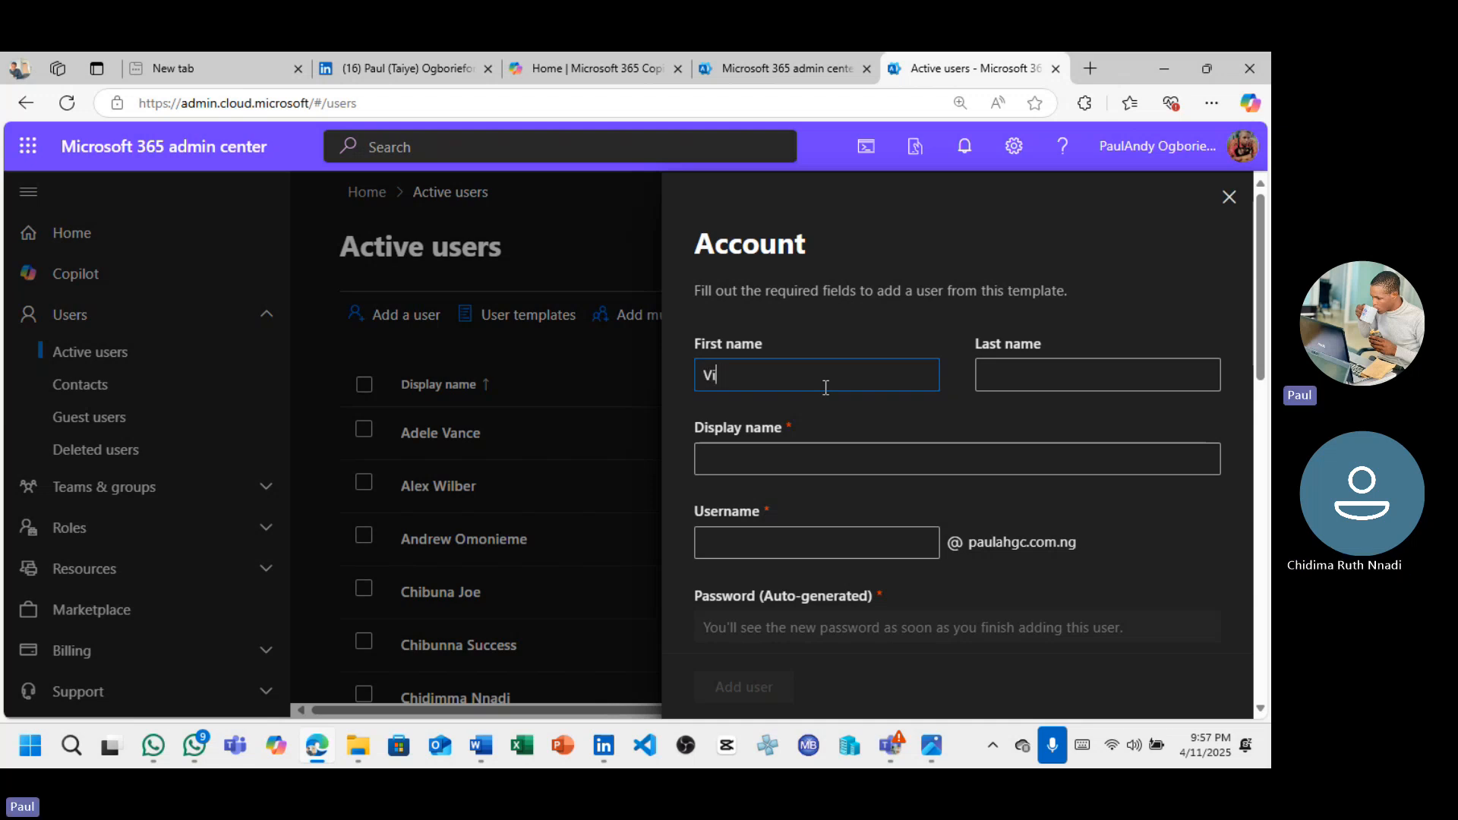
key("Tab")
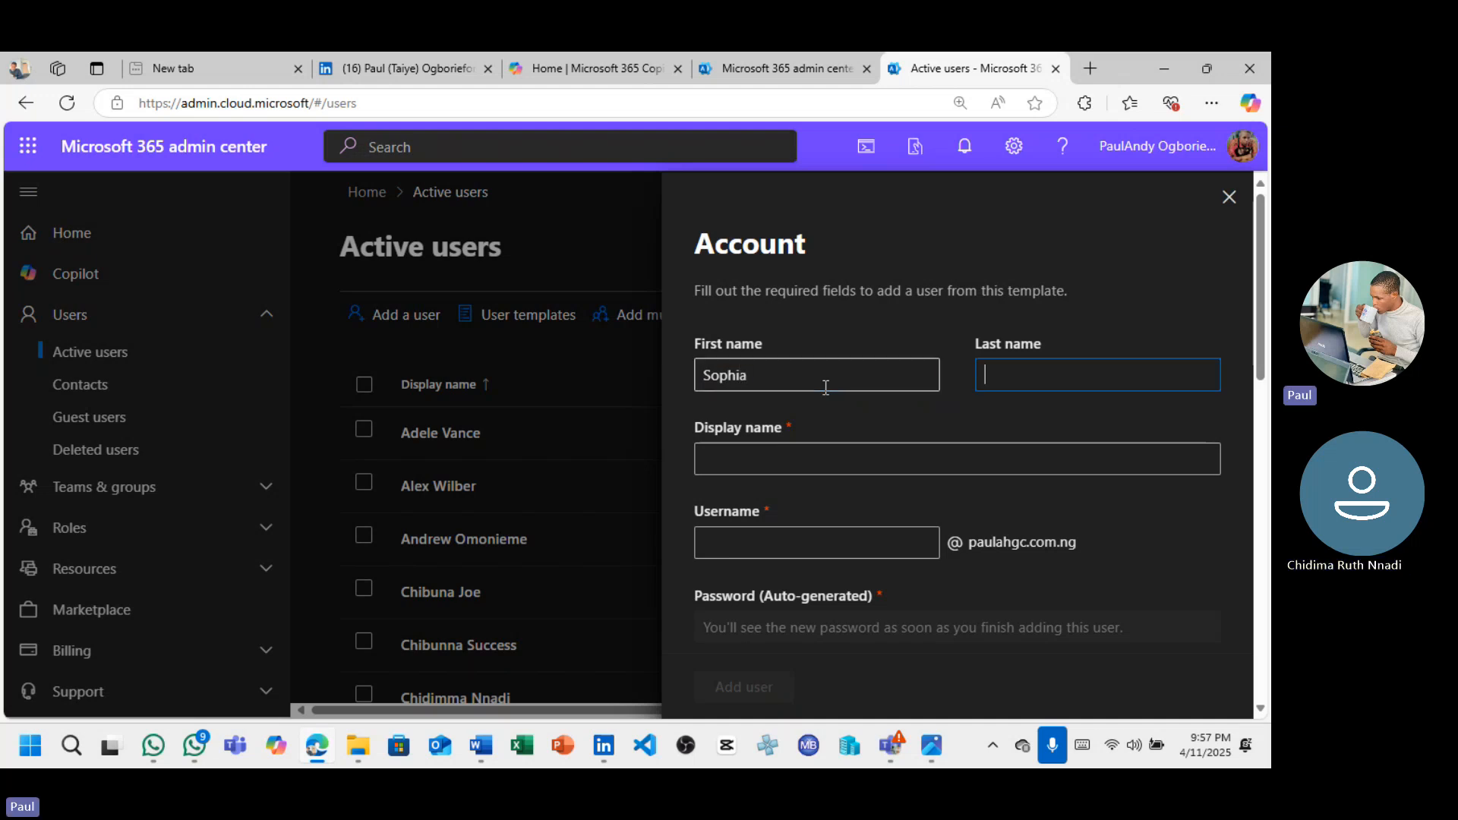
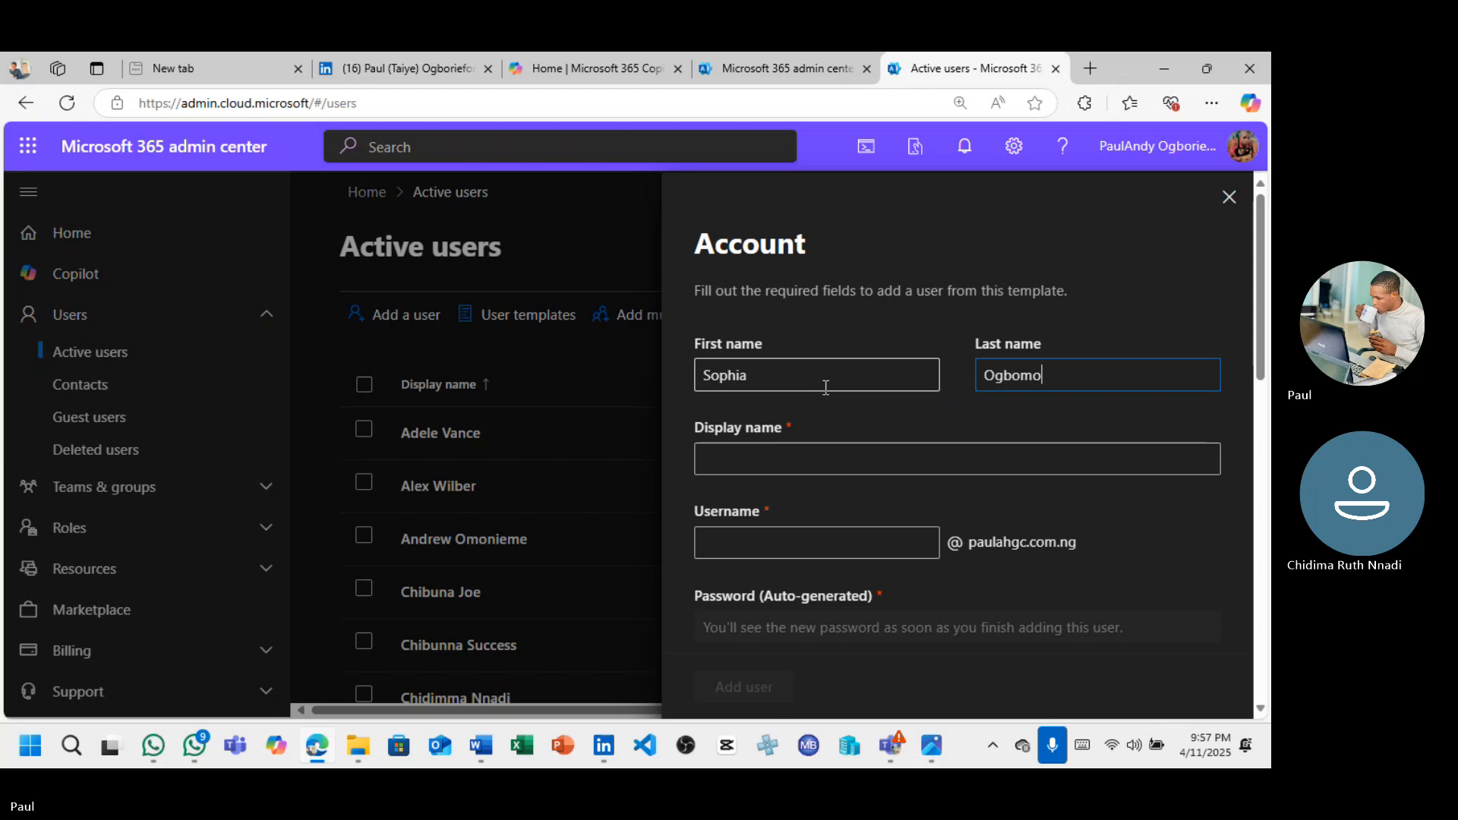
key("Tab")
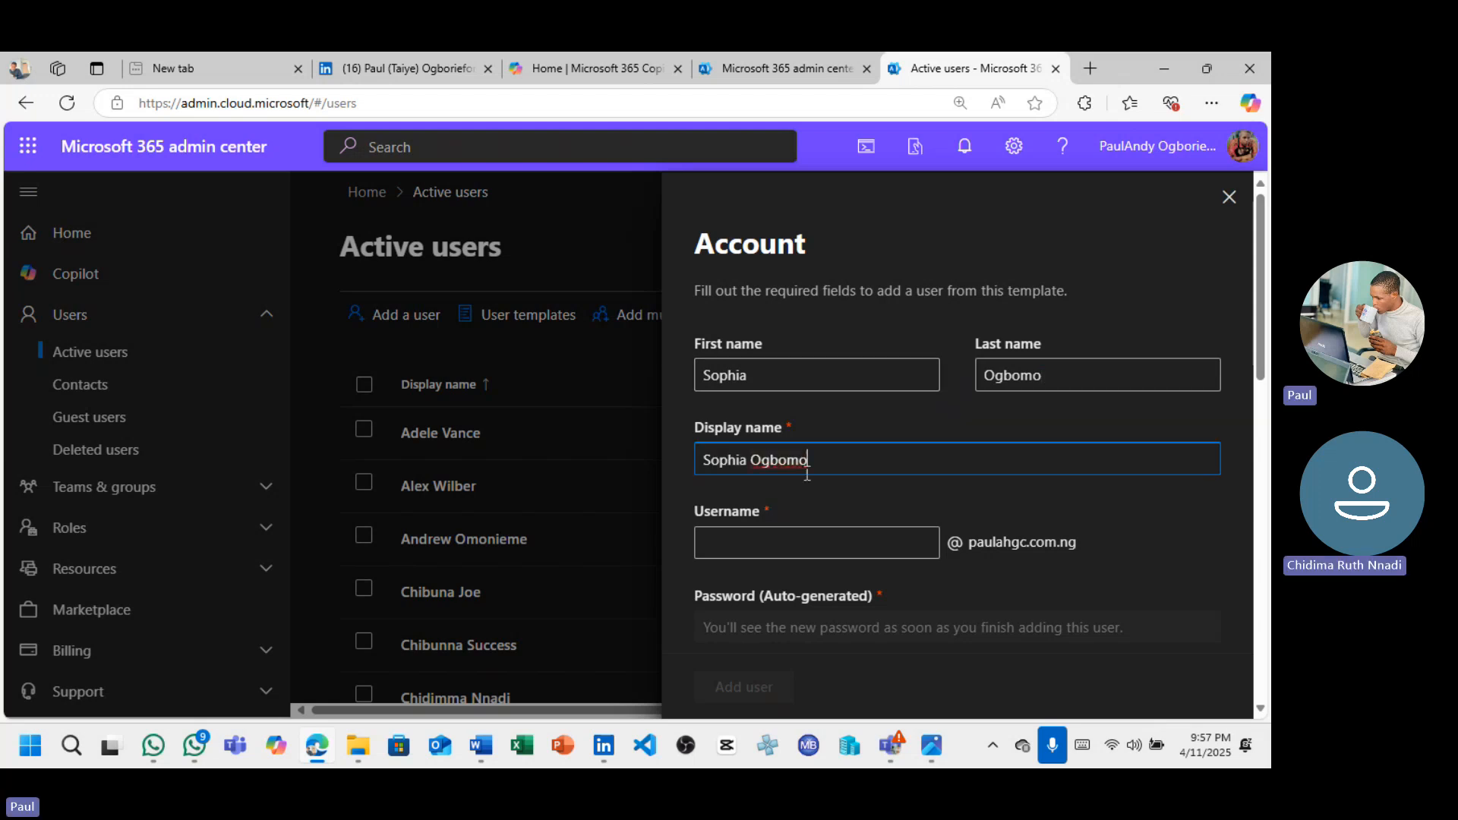
Enter the new user's username in the Username field, correcting a typo.
left_click(773, 539)
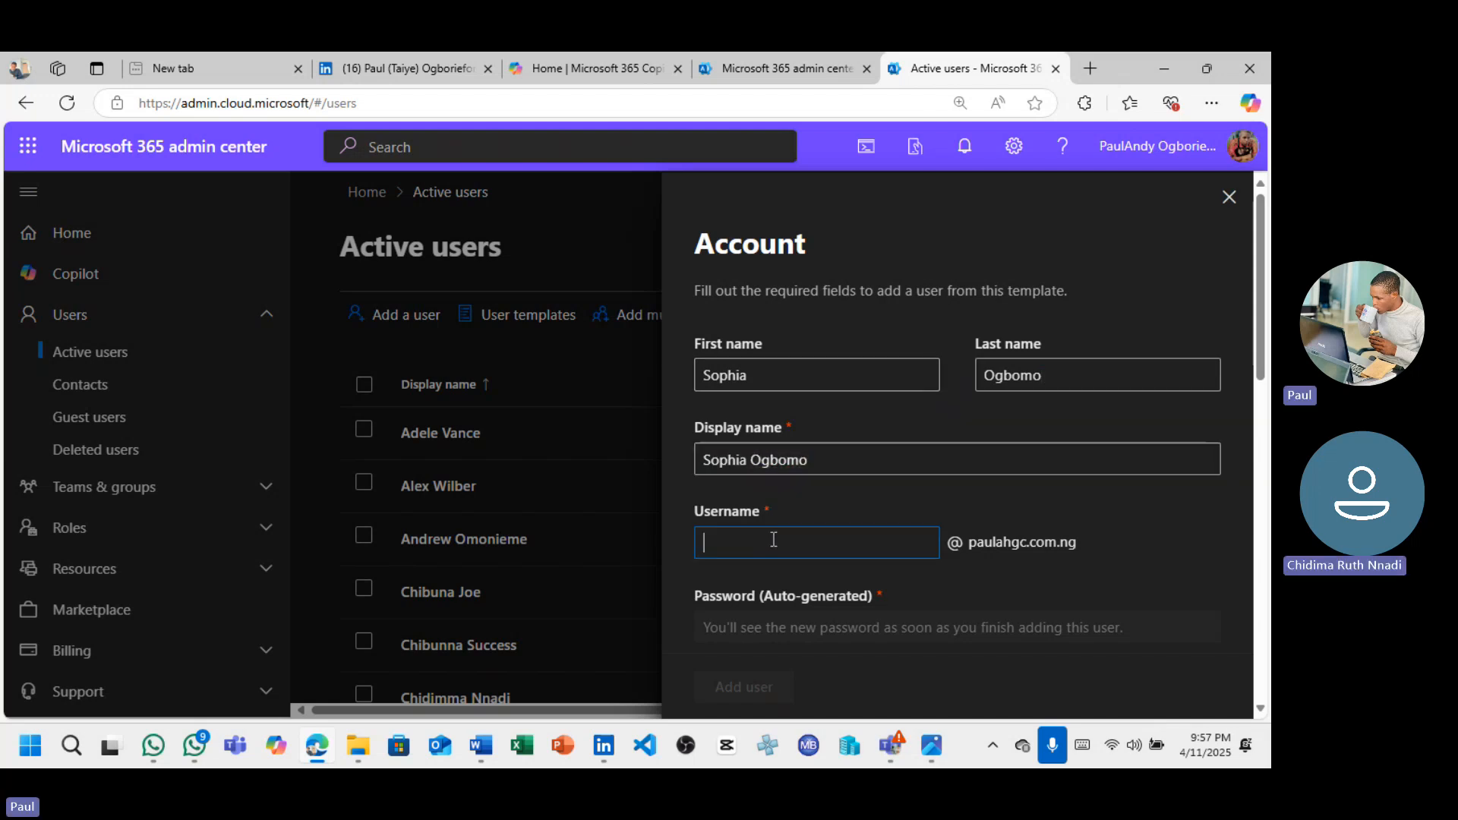
type("S")
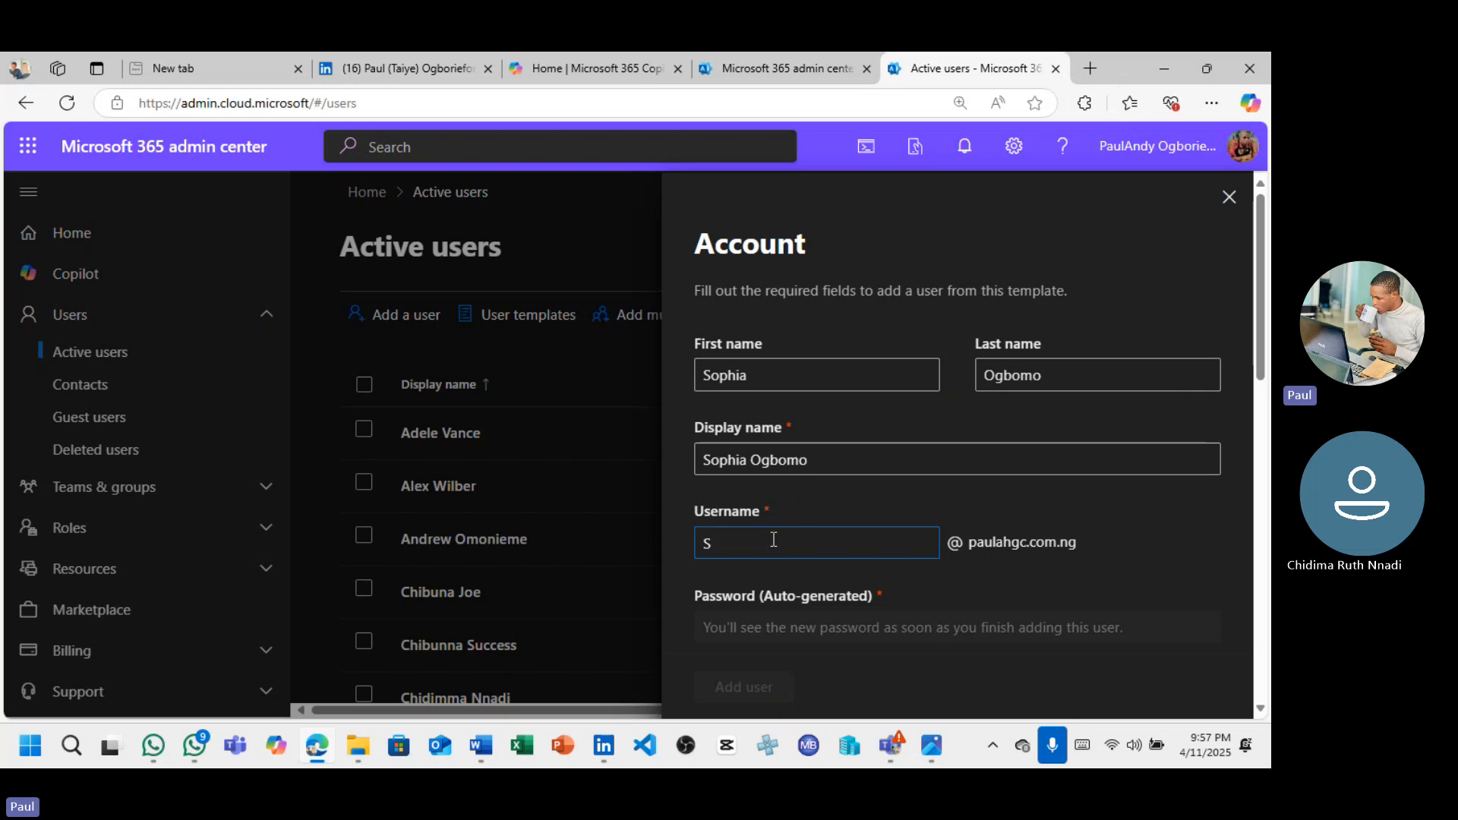
type("opuh")
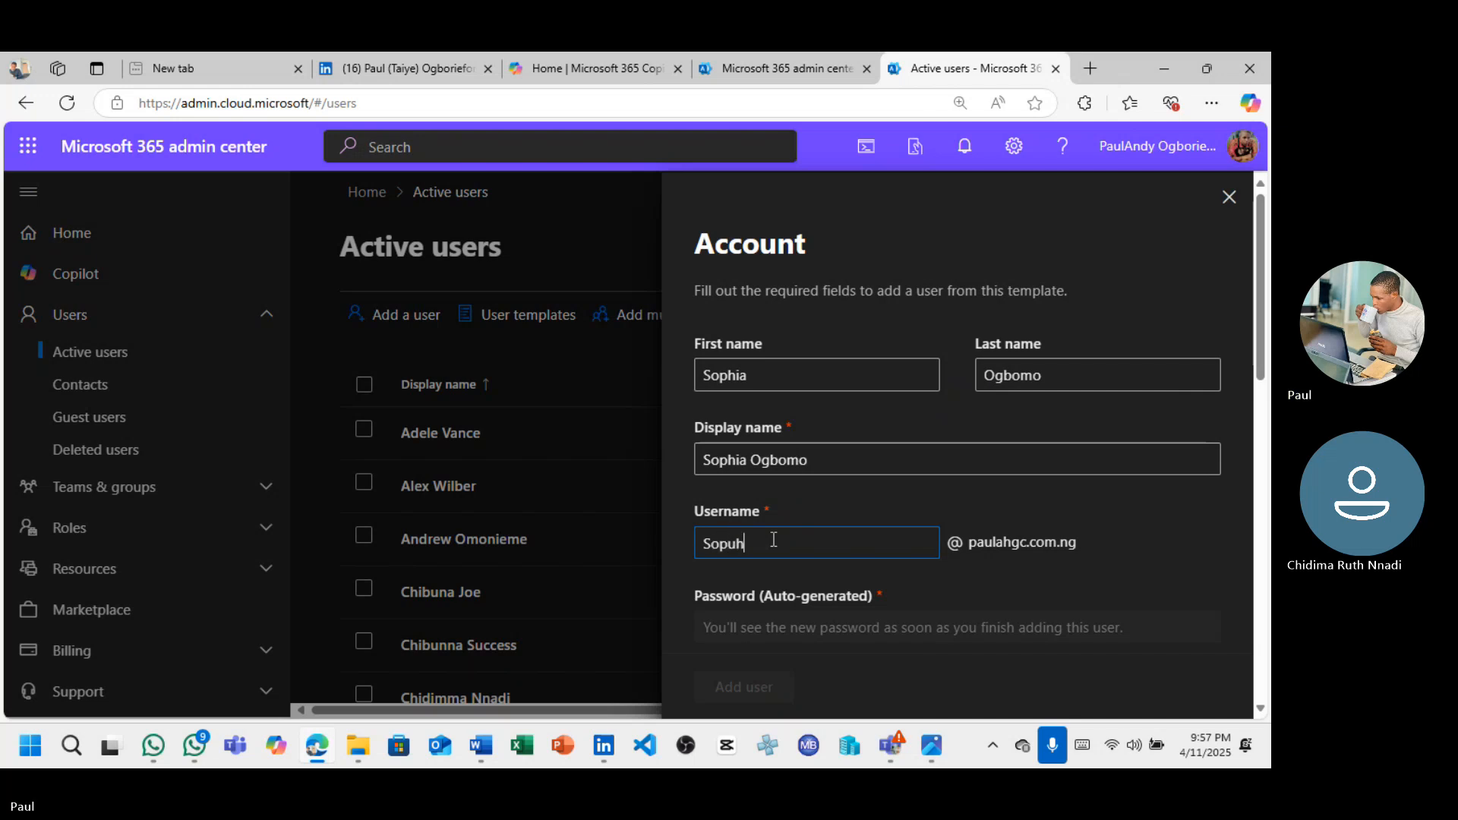
type("i")
key("BackSpace")
key("BackSpace")
key("BackSpace")
type("hi")
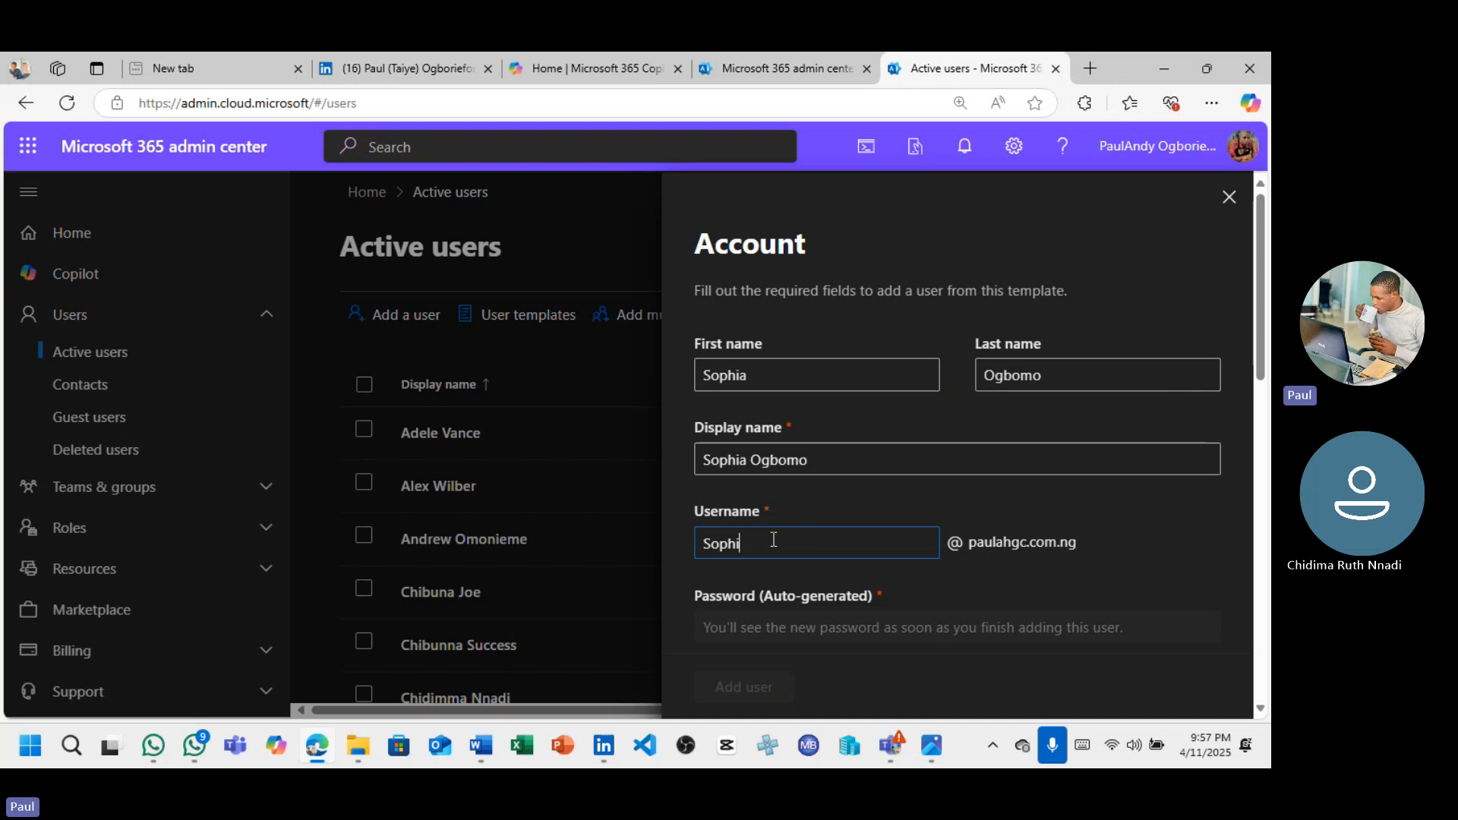
type("a")
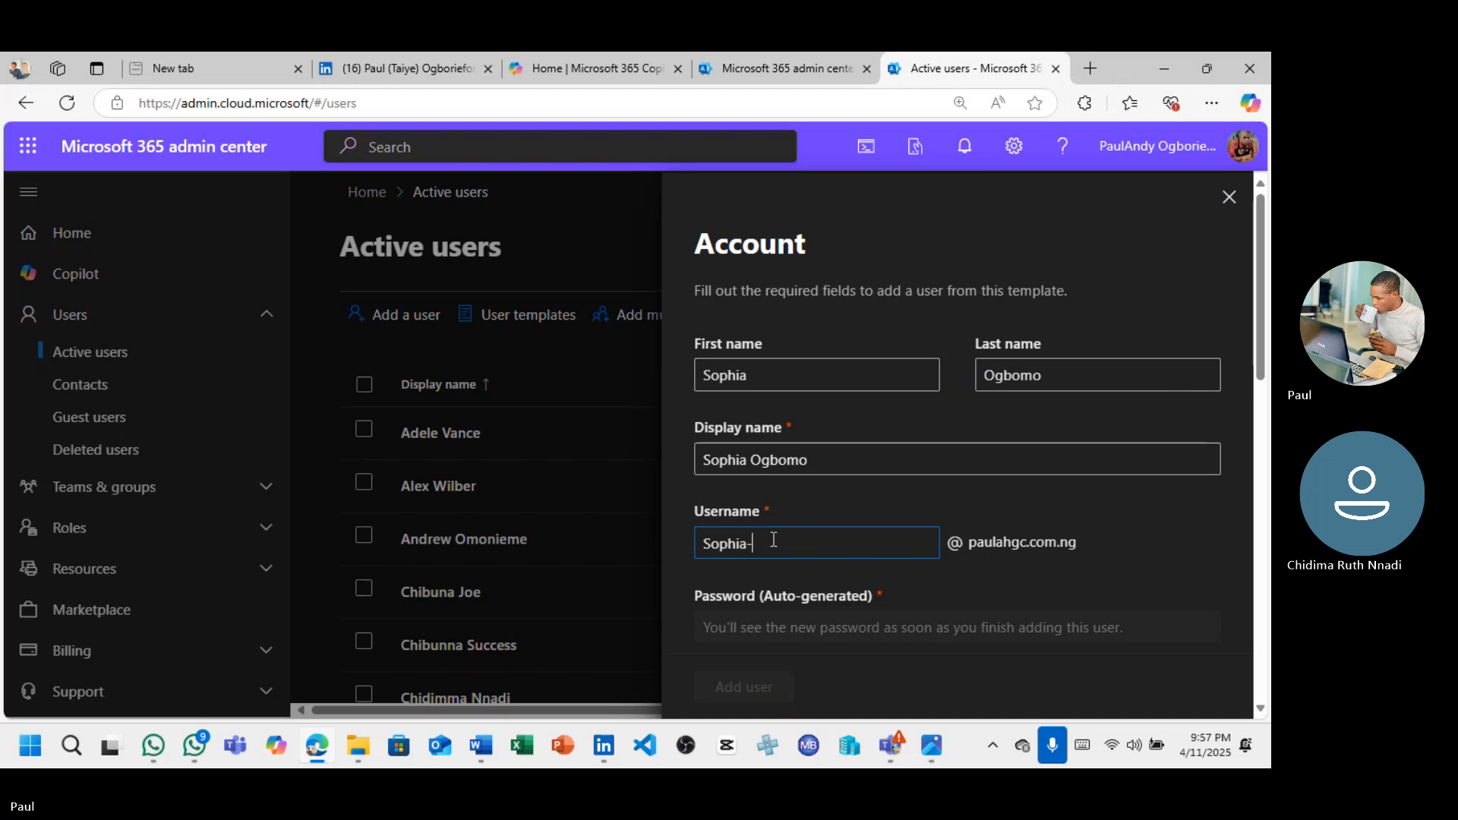
type("-og")
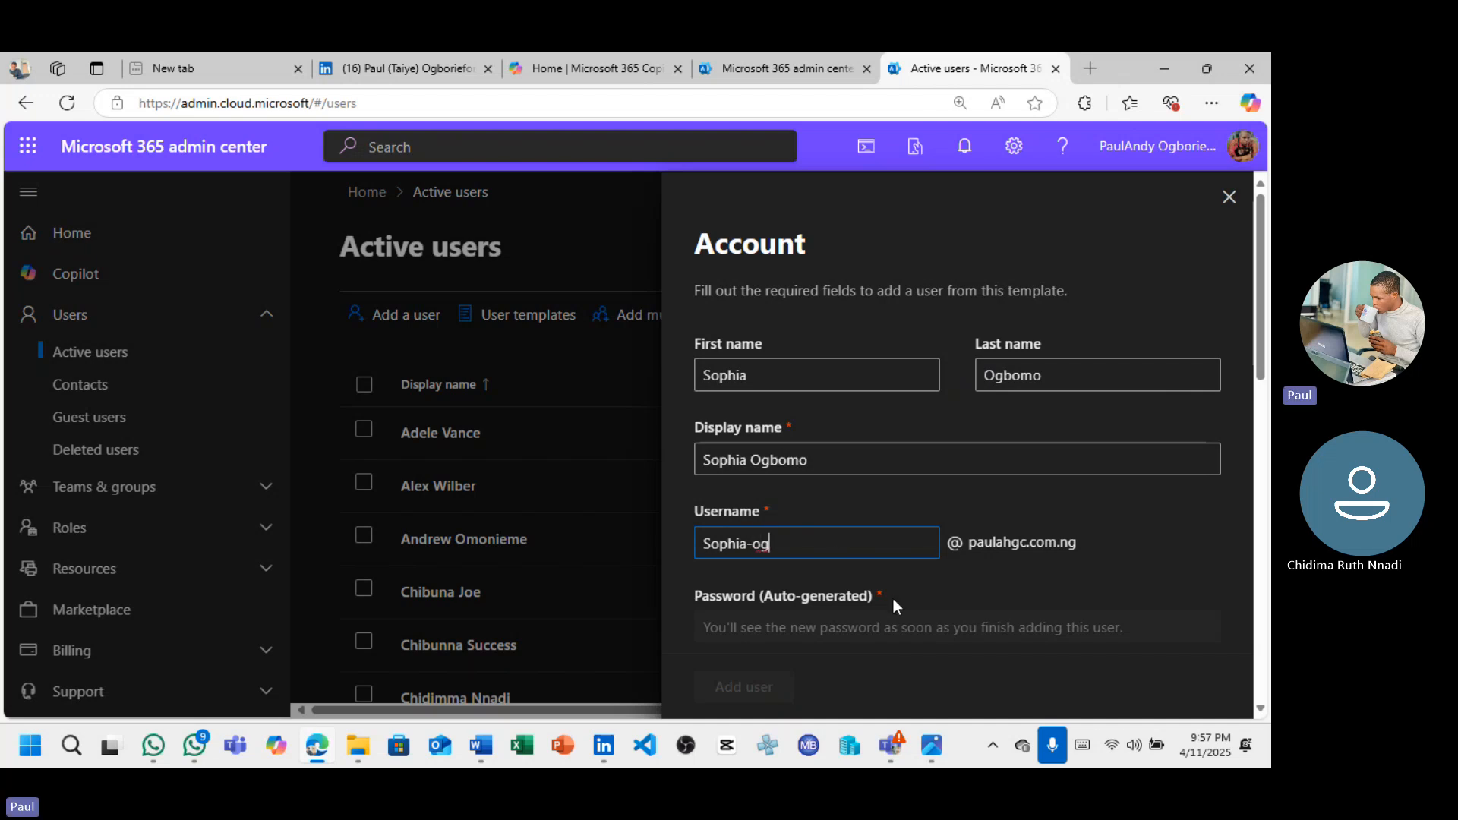
scroll(768, 609, "down", 3)
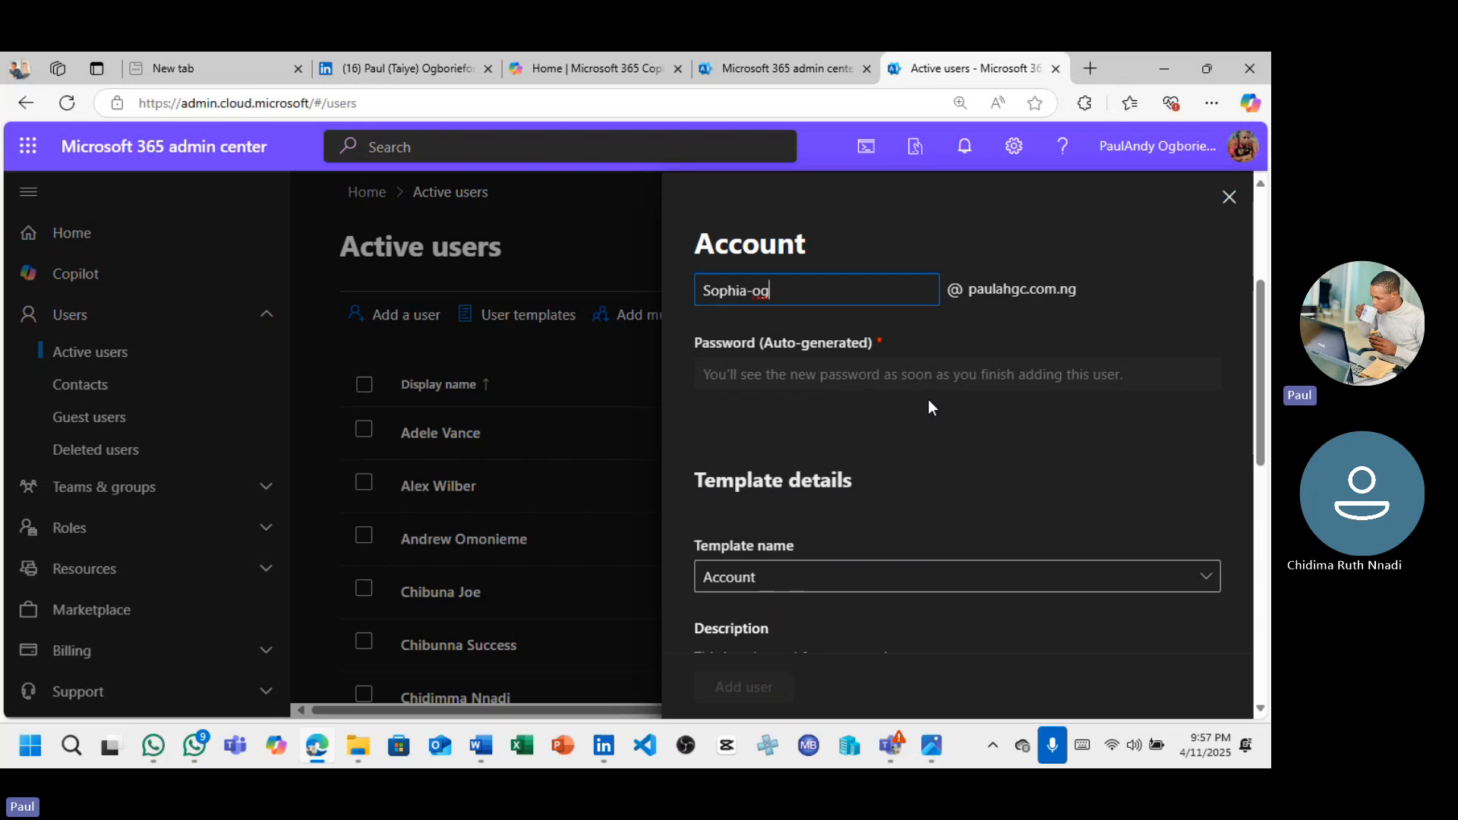
scroll(928, 400, "down", 2)
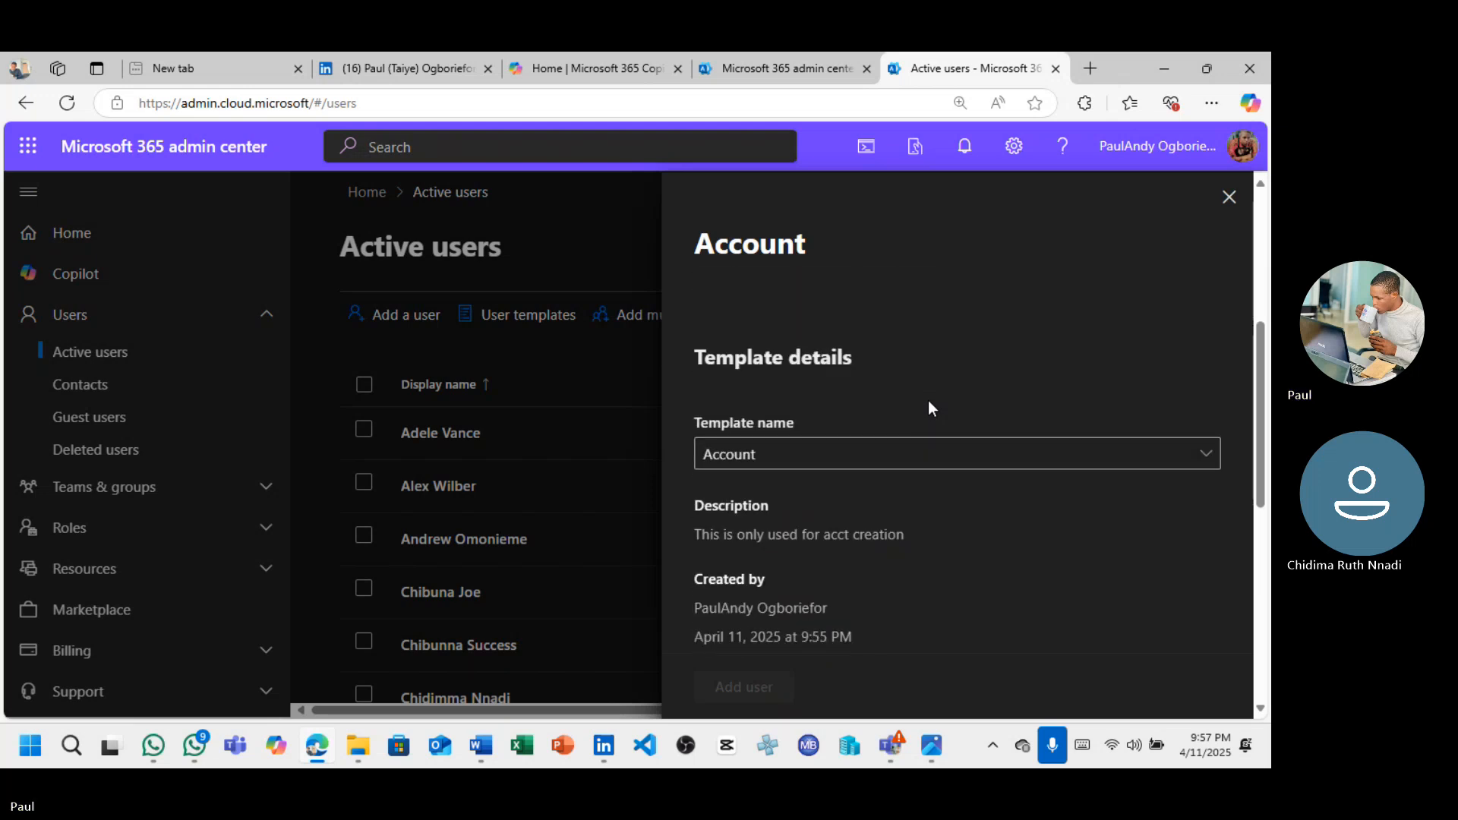
left_click(964, 455)
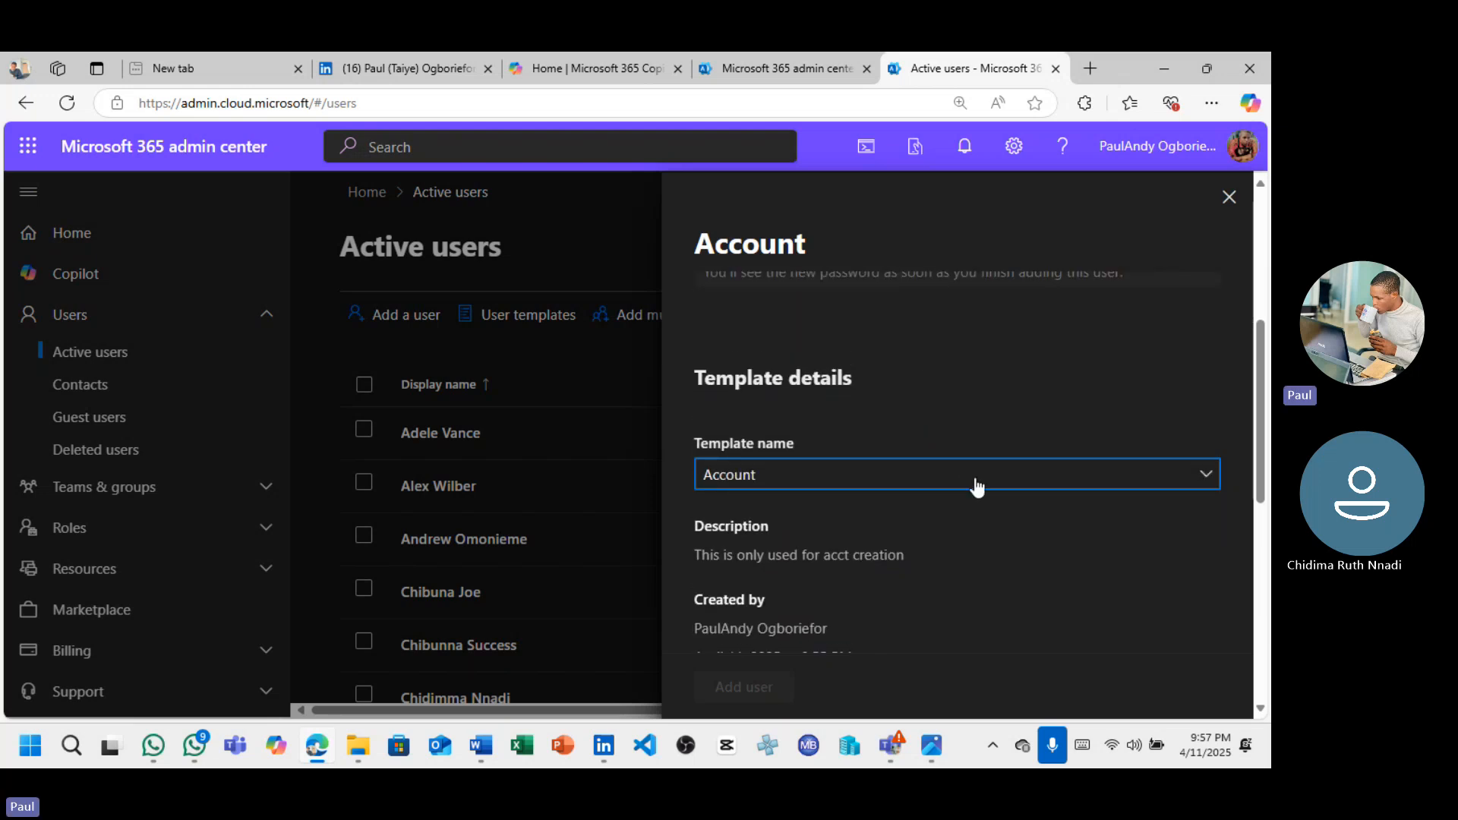
left_click(978, 487)
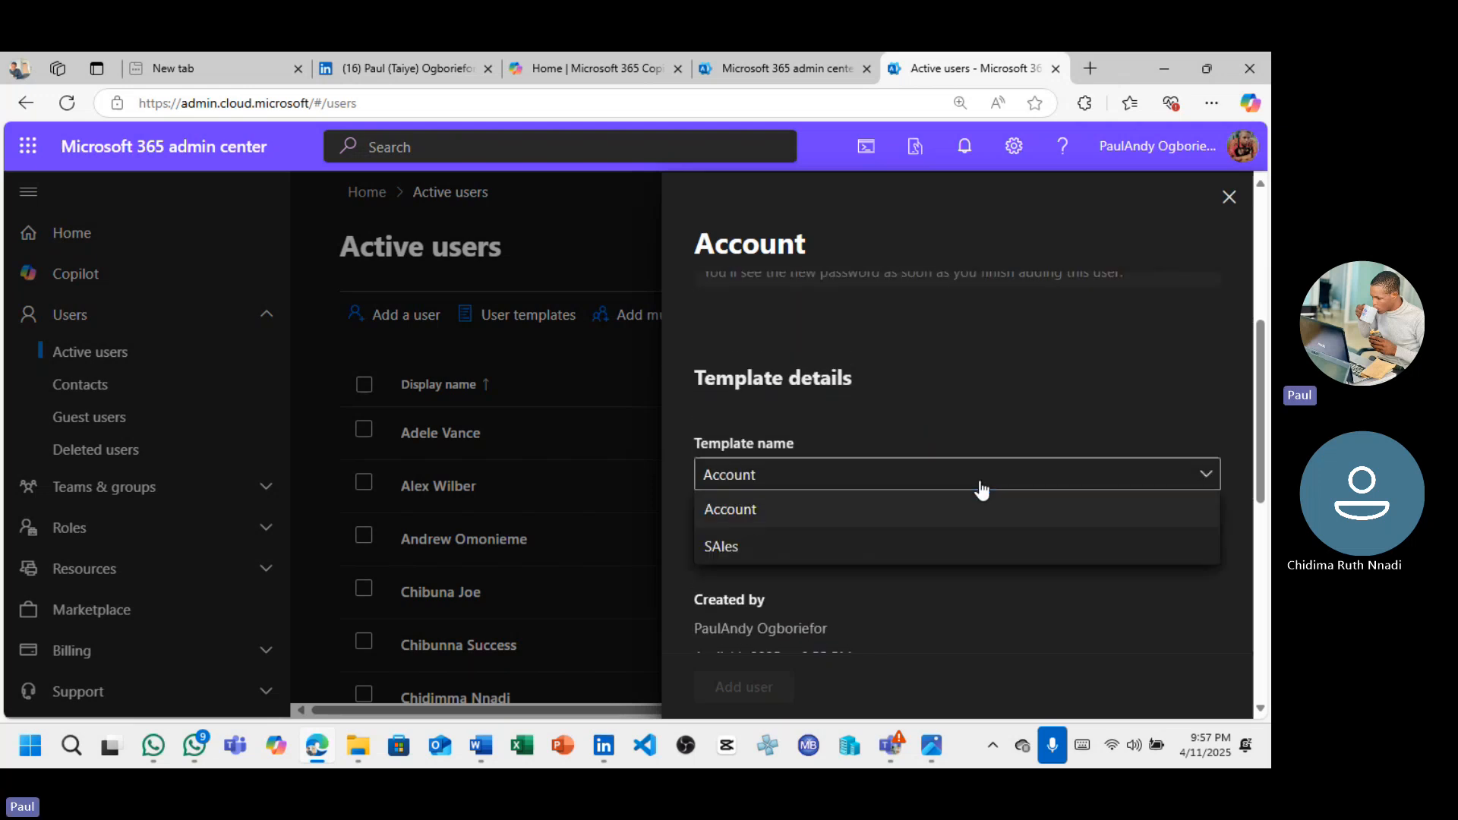
left_click(739, 547)
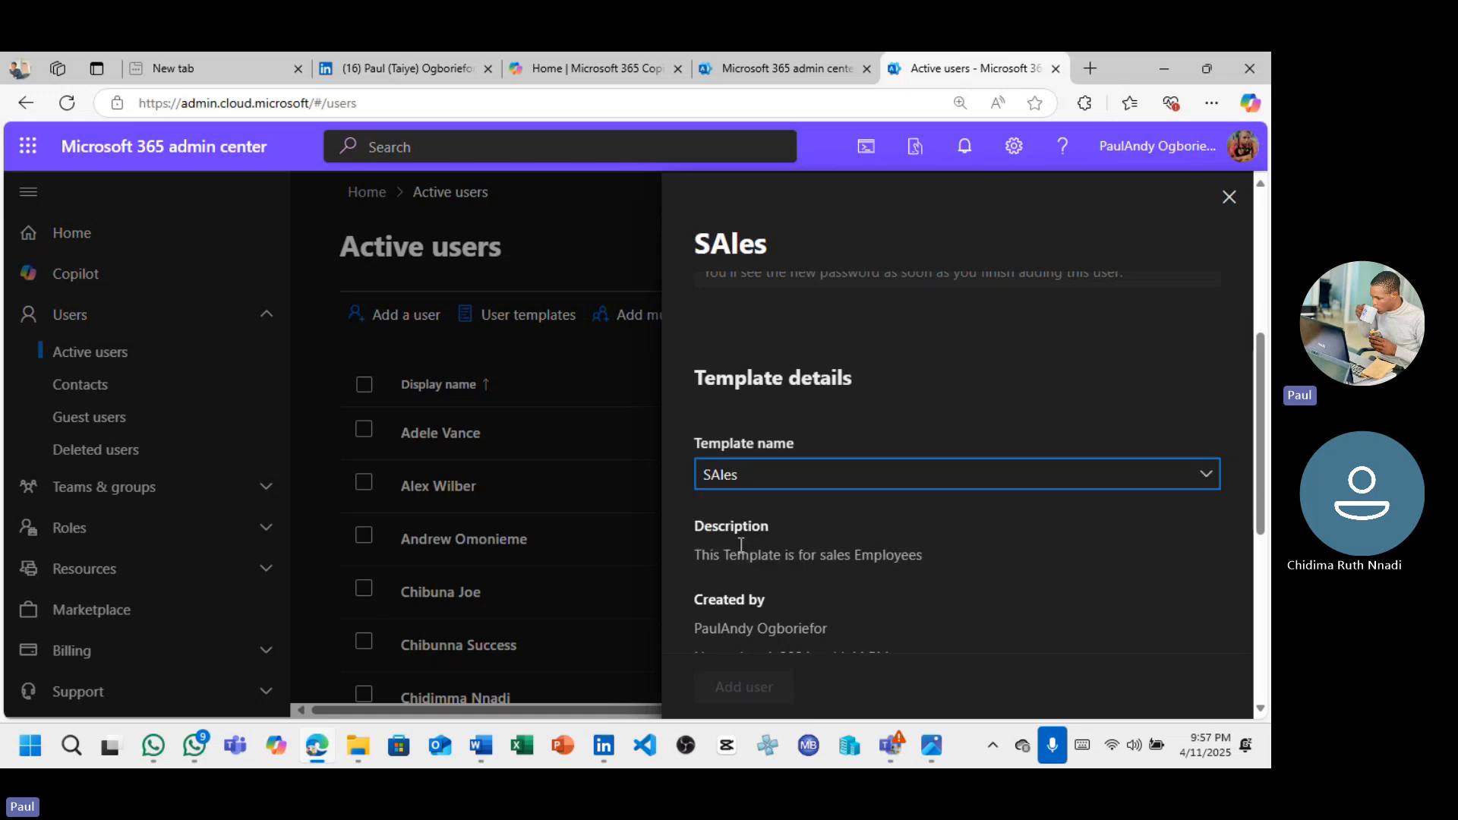
left_click(826, 480)
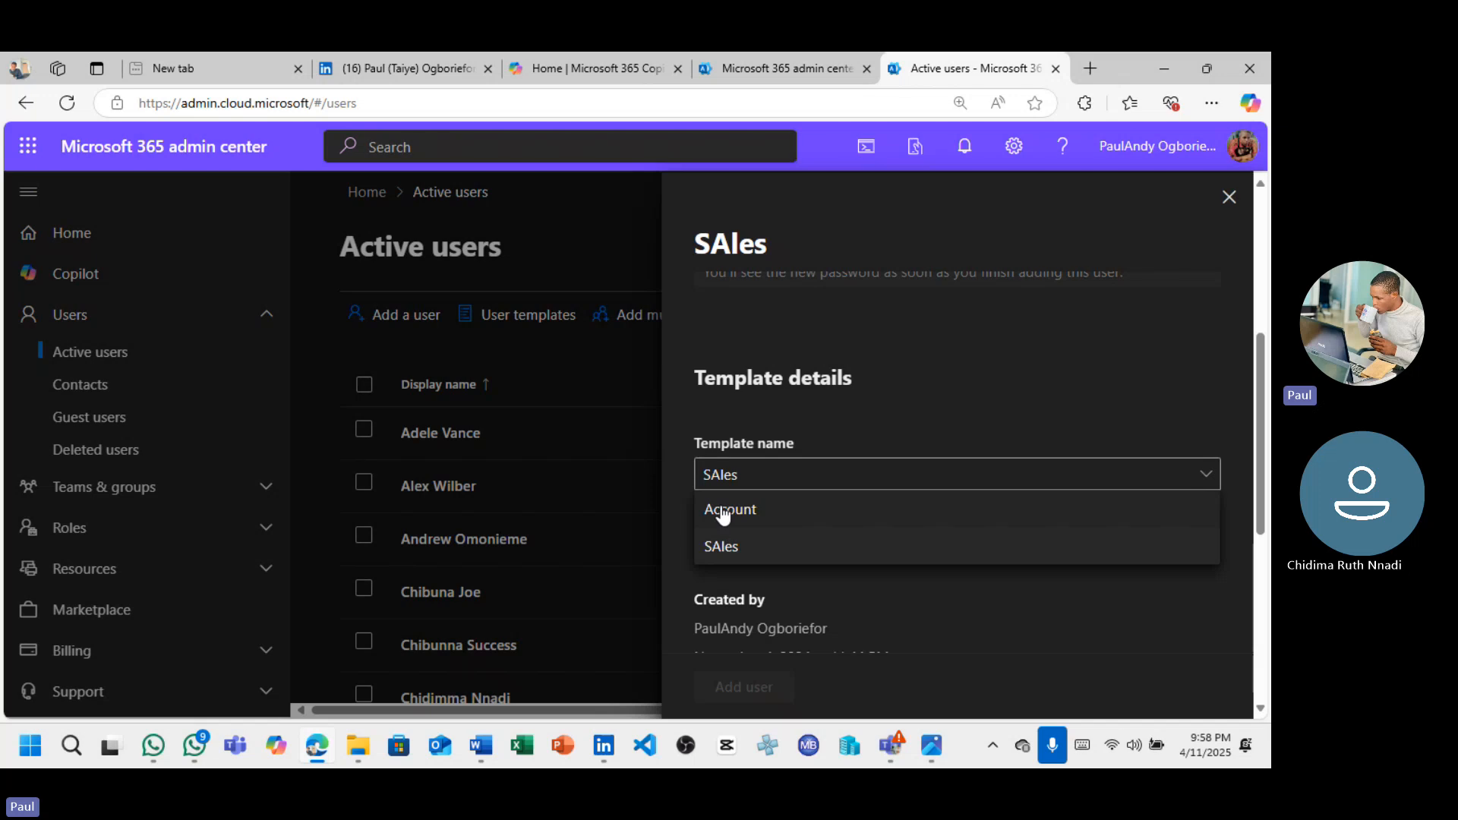
left_click(721, 508)
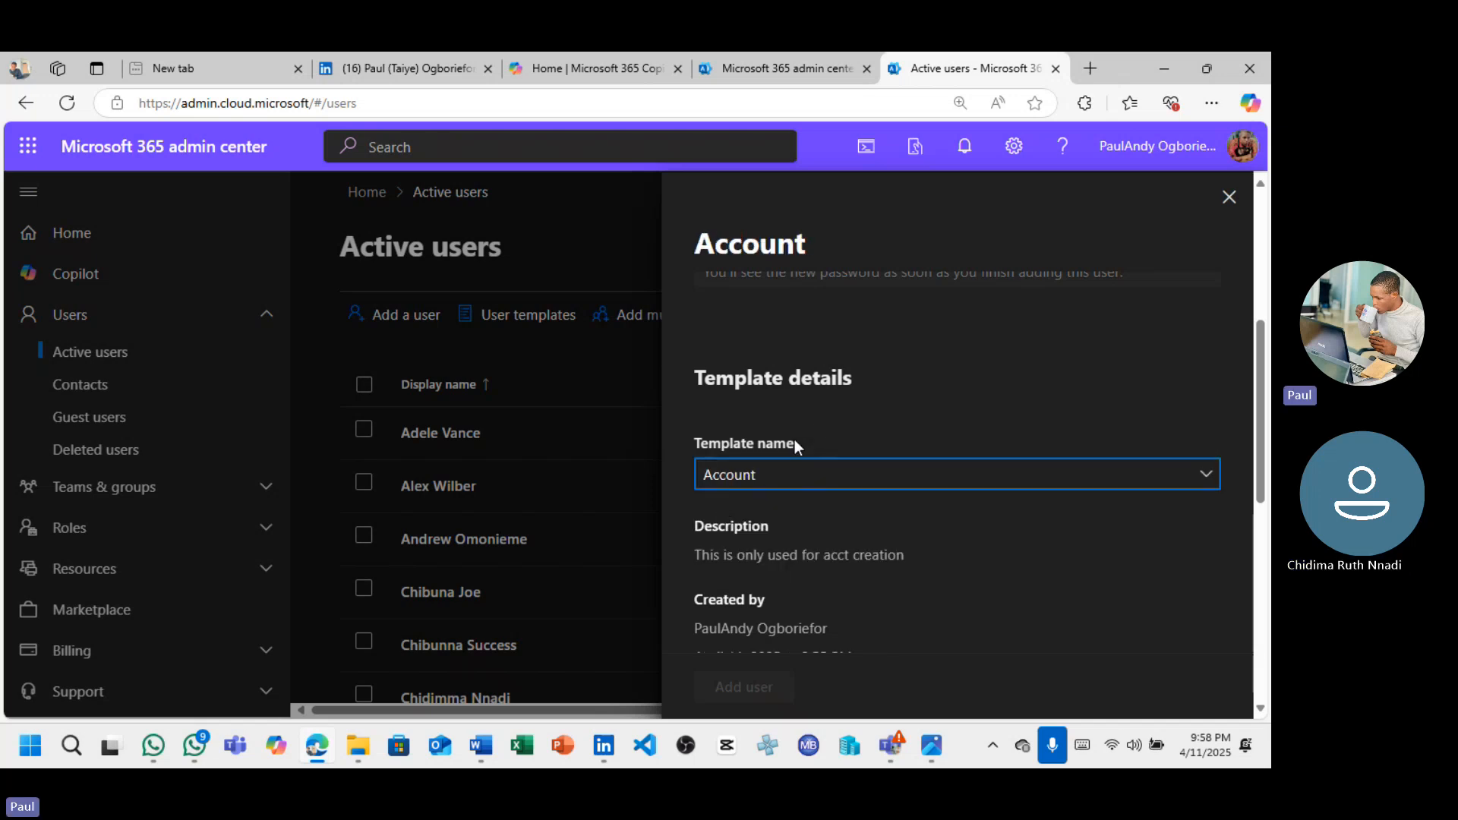
scroll(790, 445, "down", 2)
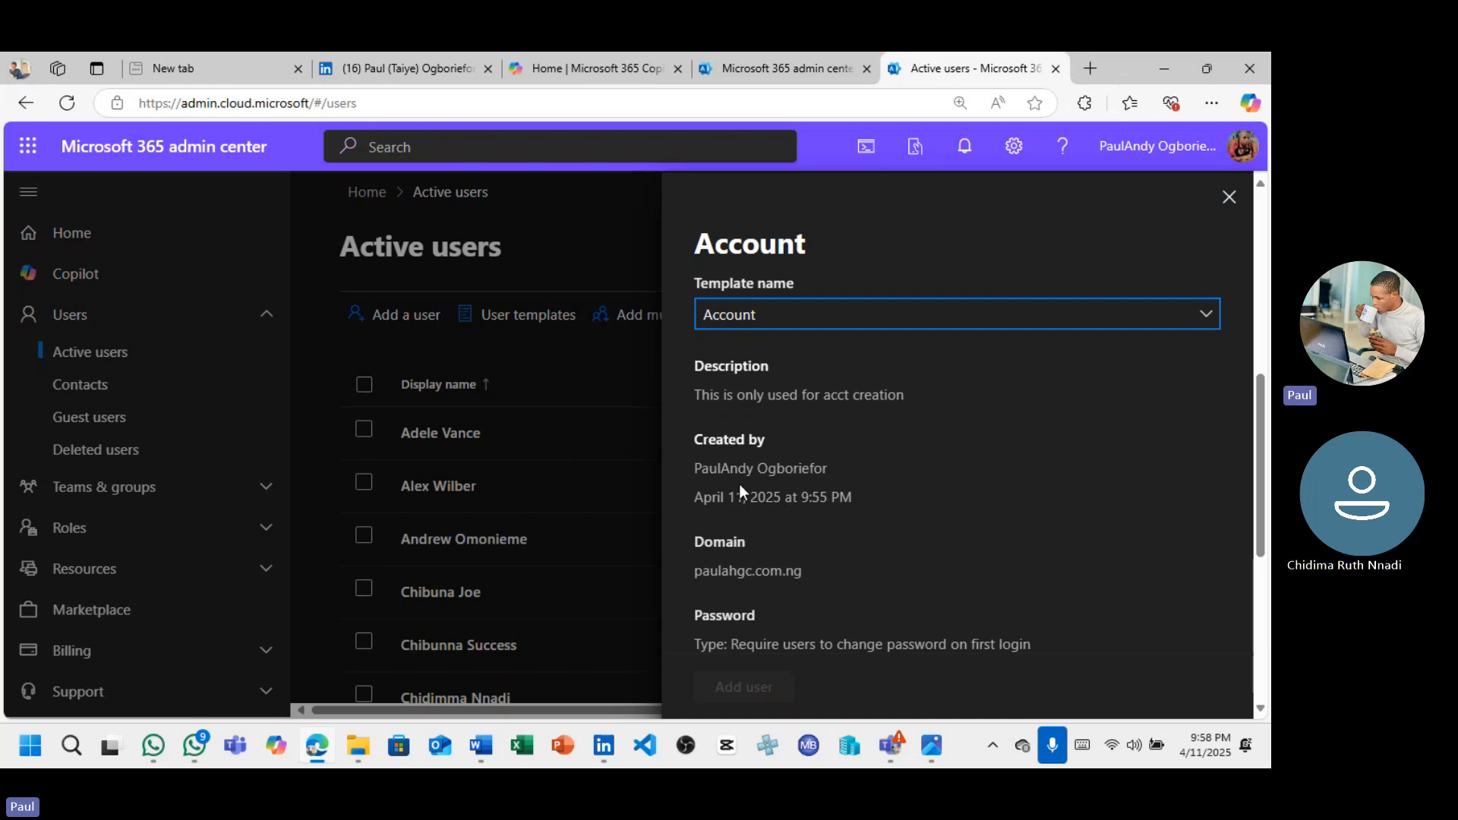
scroll(740, 484, "down", 2)
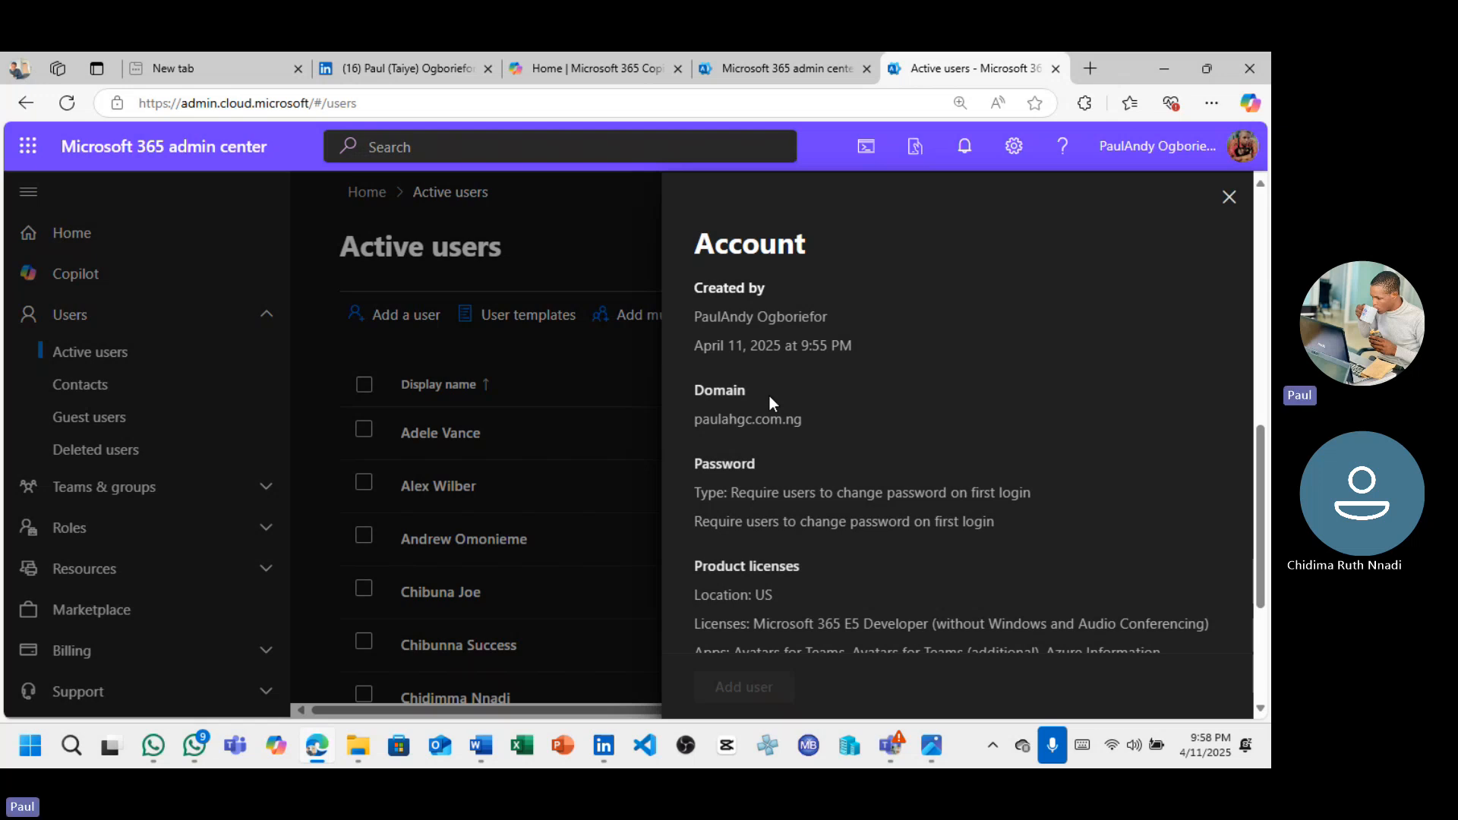
scroll(769, 395, "up", 5)
scroll(759, 511, "down", 1)
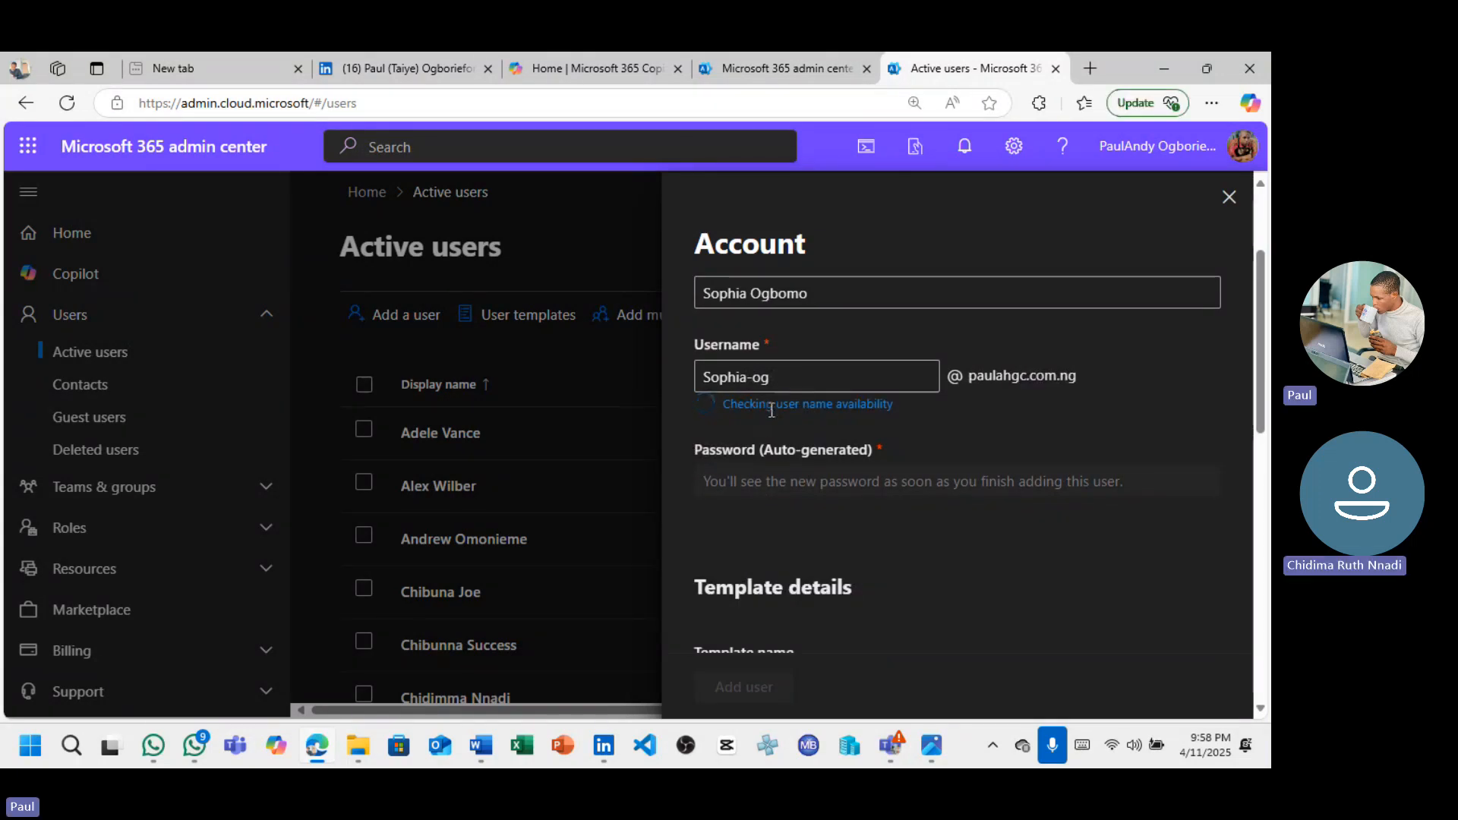
scroll(772, 410, "down", 5)
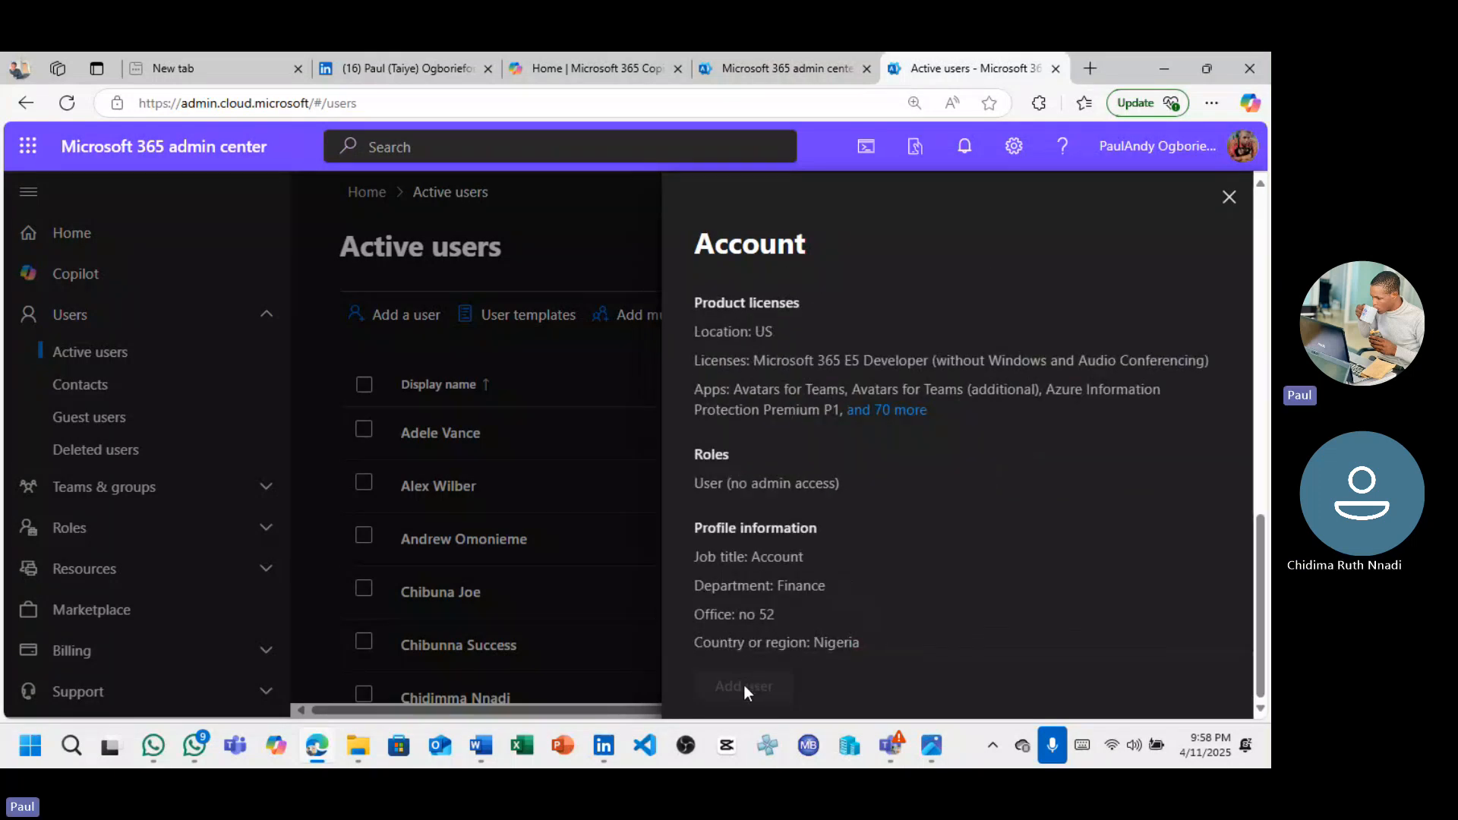
scroll(833, 481, "up", 6)
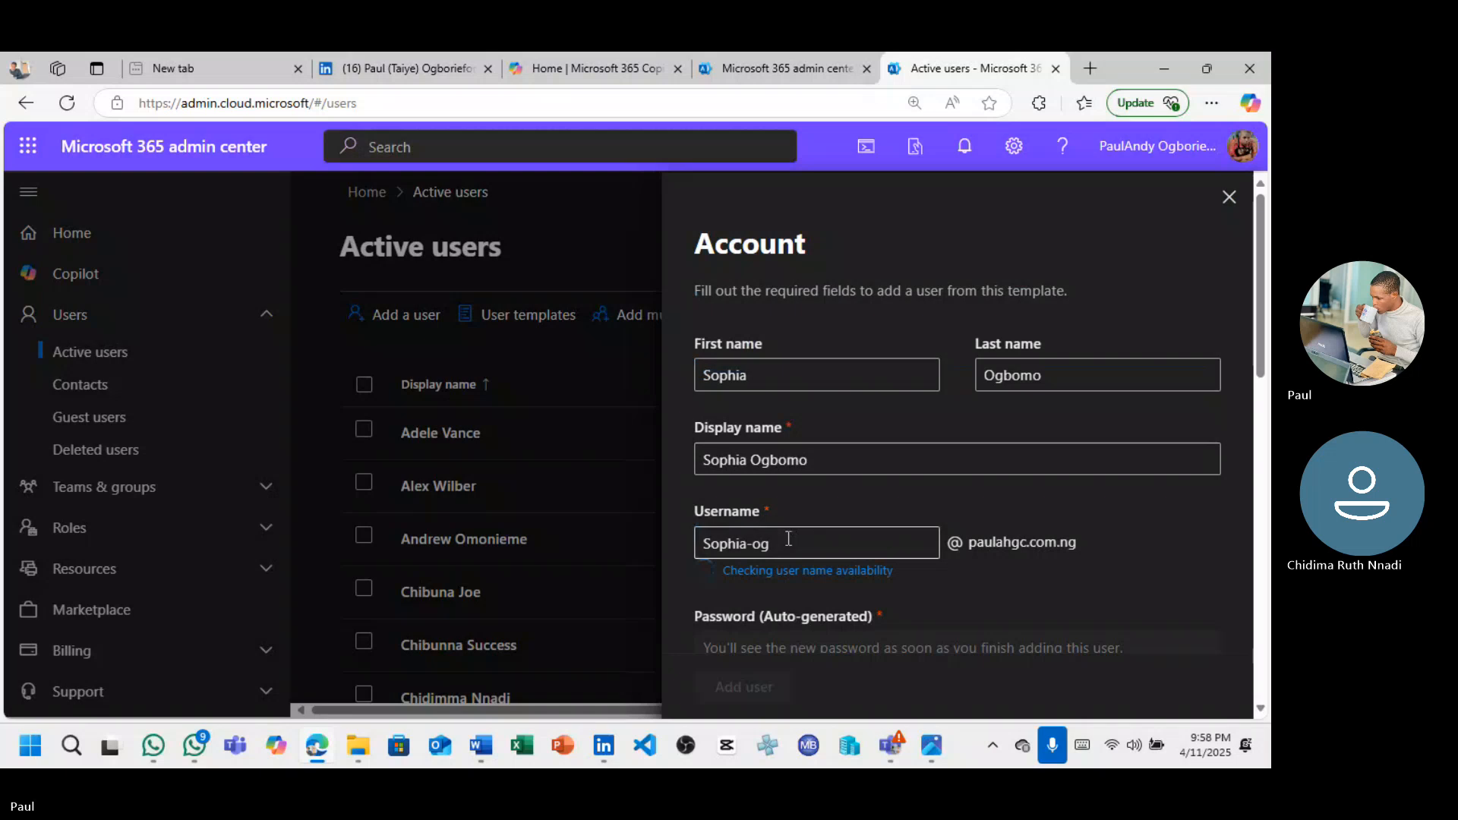
Remove the suffix from the username and create the user from the form.
left_click(789, 539)
key("BackSpace")
key("BackSpace")
key("BackSpace")
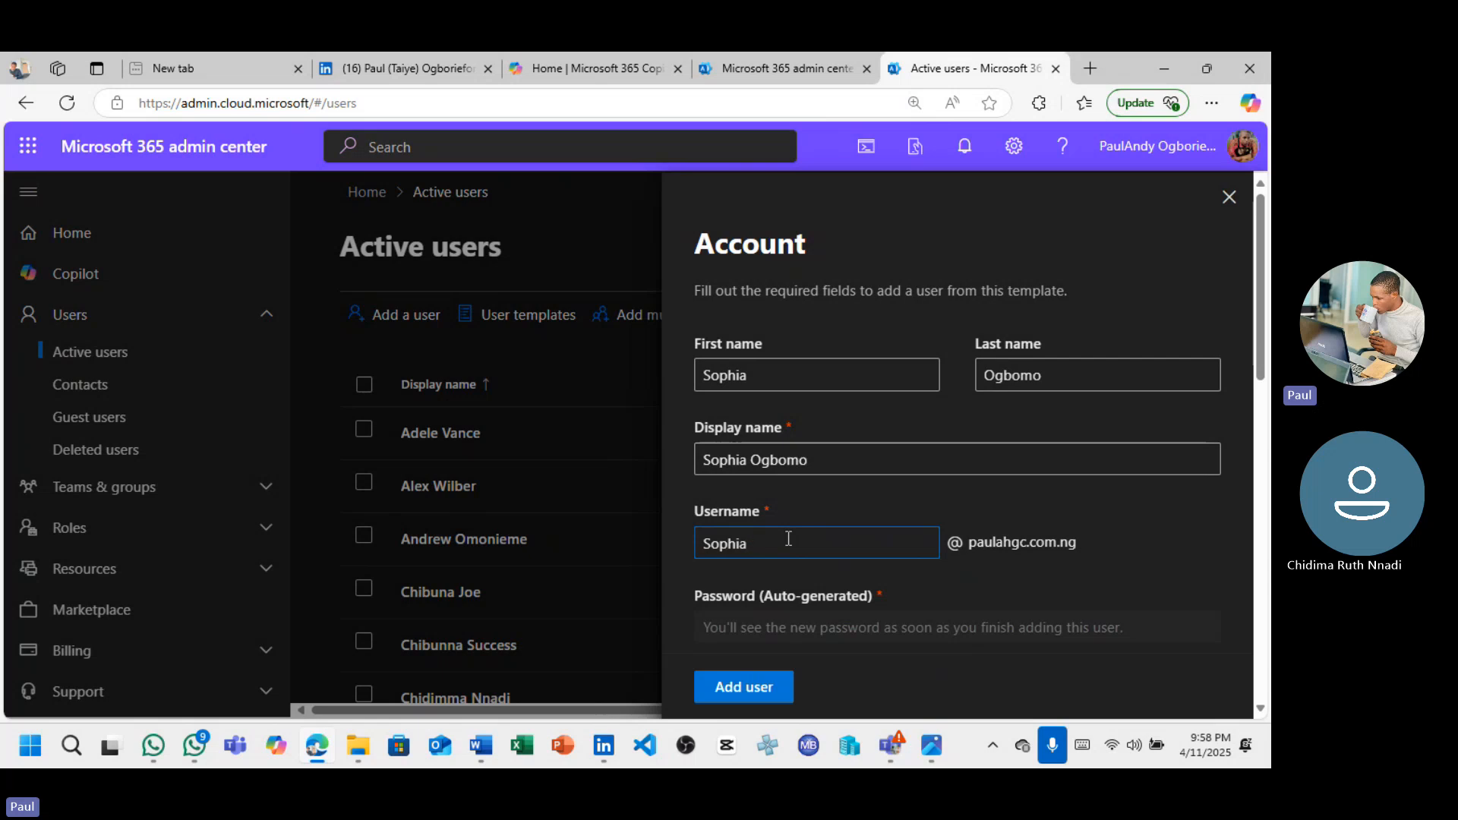
left_click(751, 688)
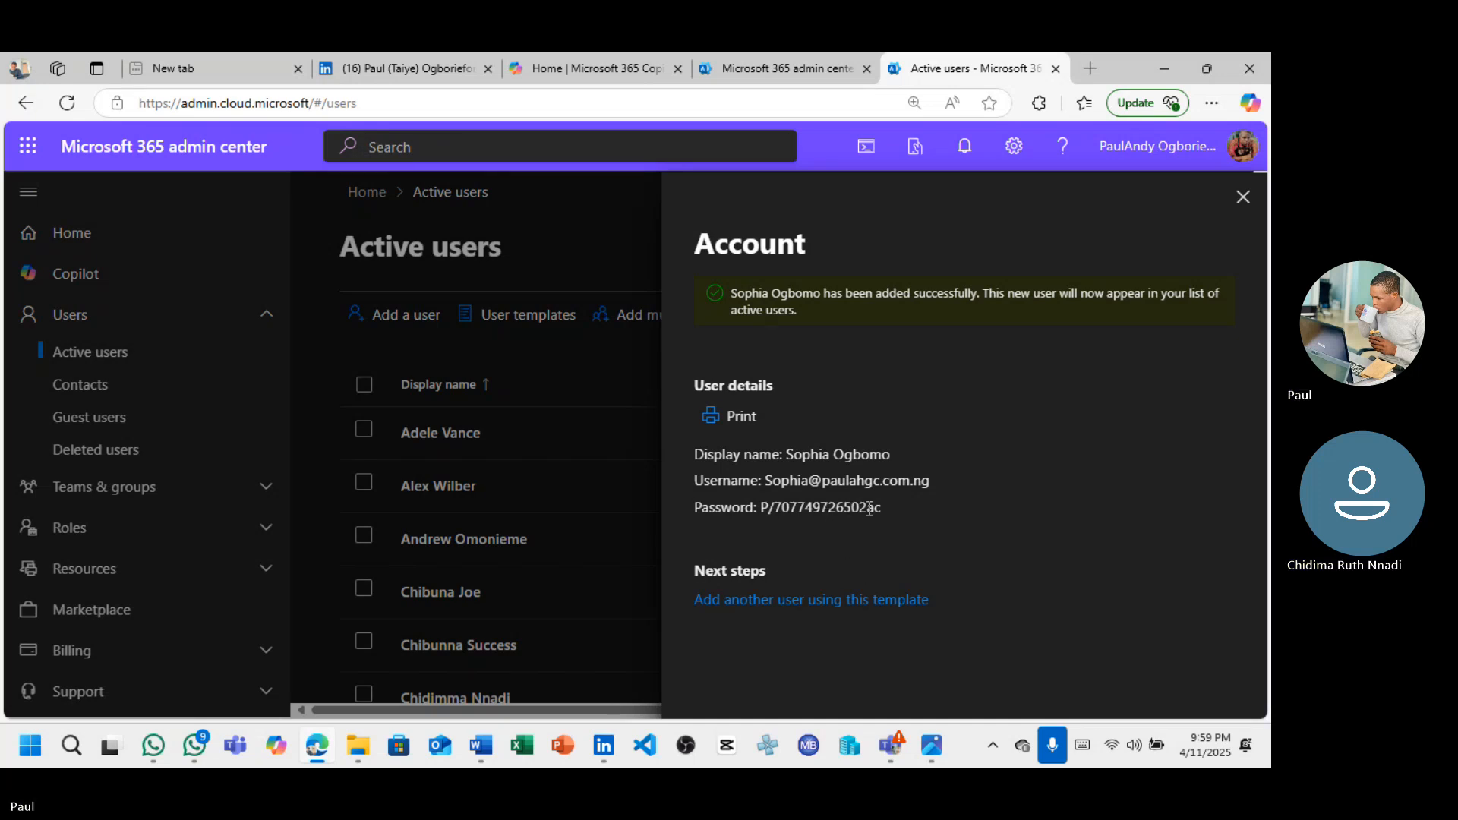
Select the new user's display name and generated password in the confirmation panel.
left_click_drag(881, 508, 765, 510)
left_click(901, 450)
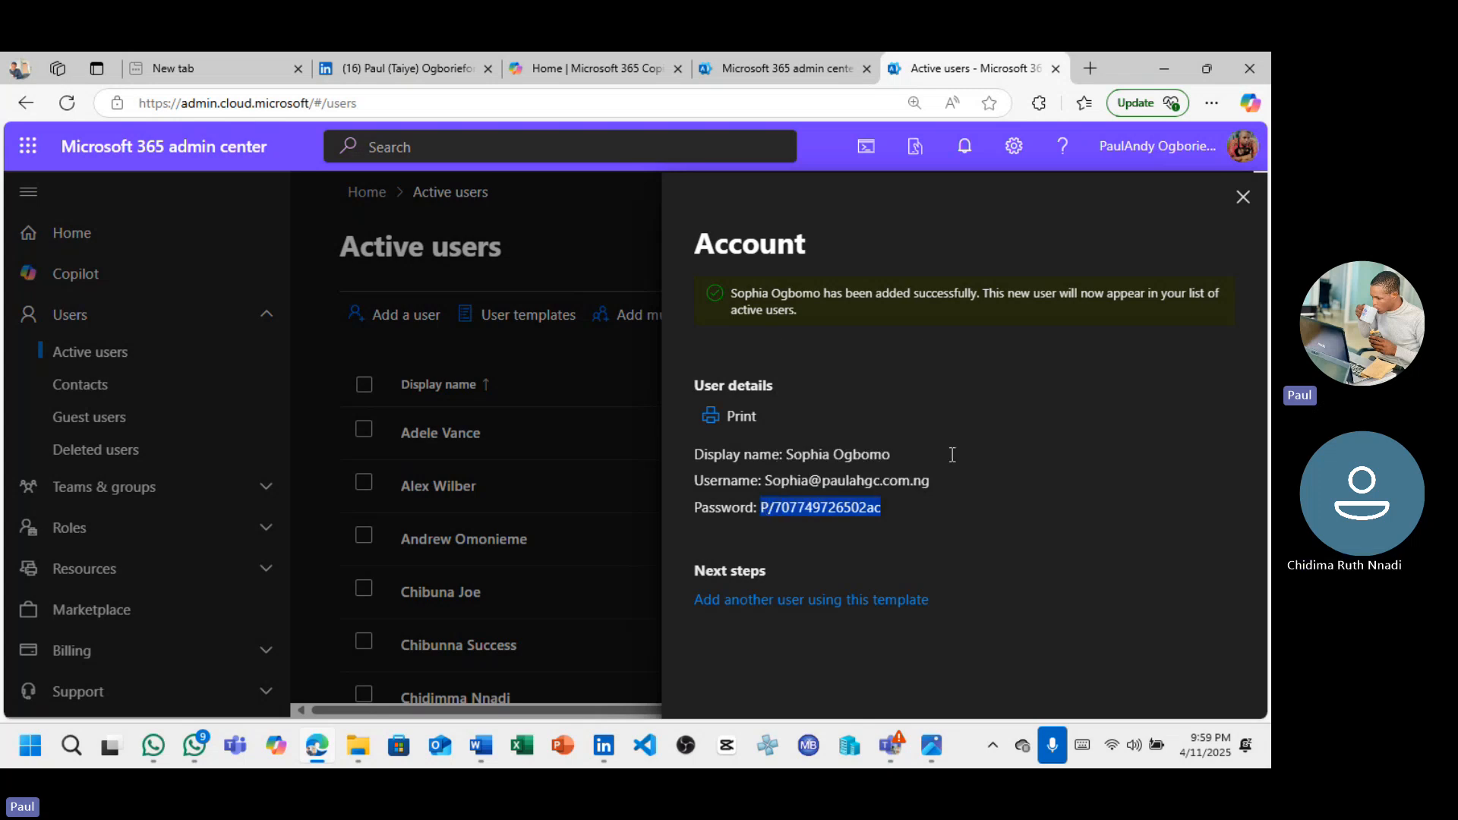
left_click(896, 458)
left_click_drag(891, 456, 789, 461)
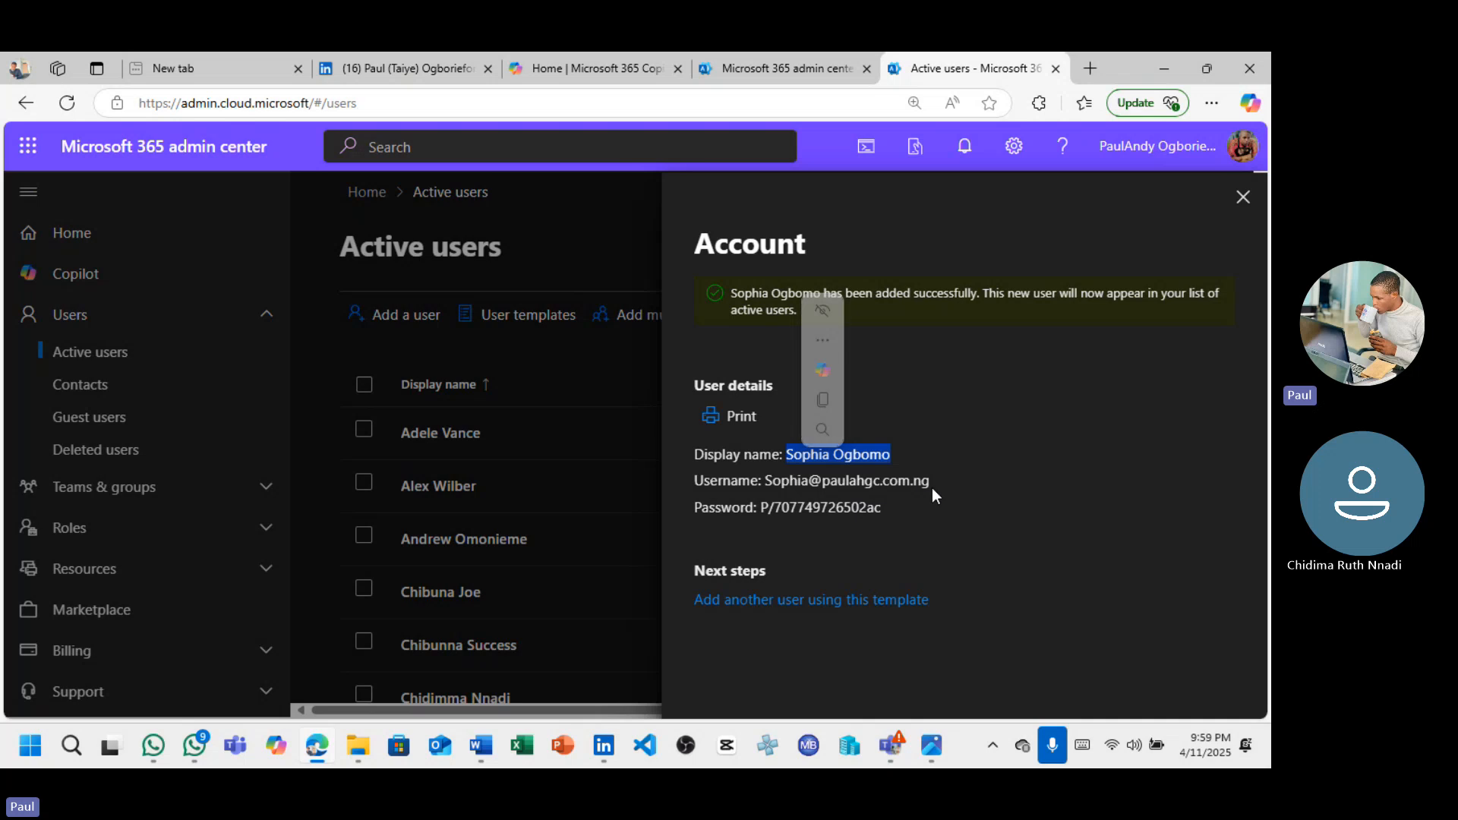
left_click_drag(931, 487, 809, 502)
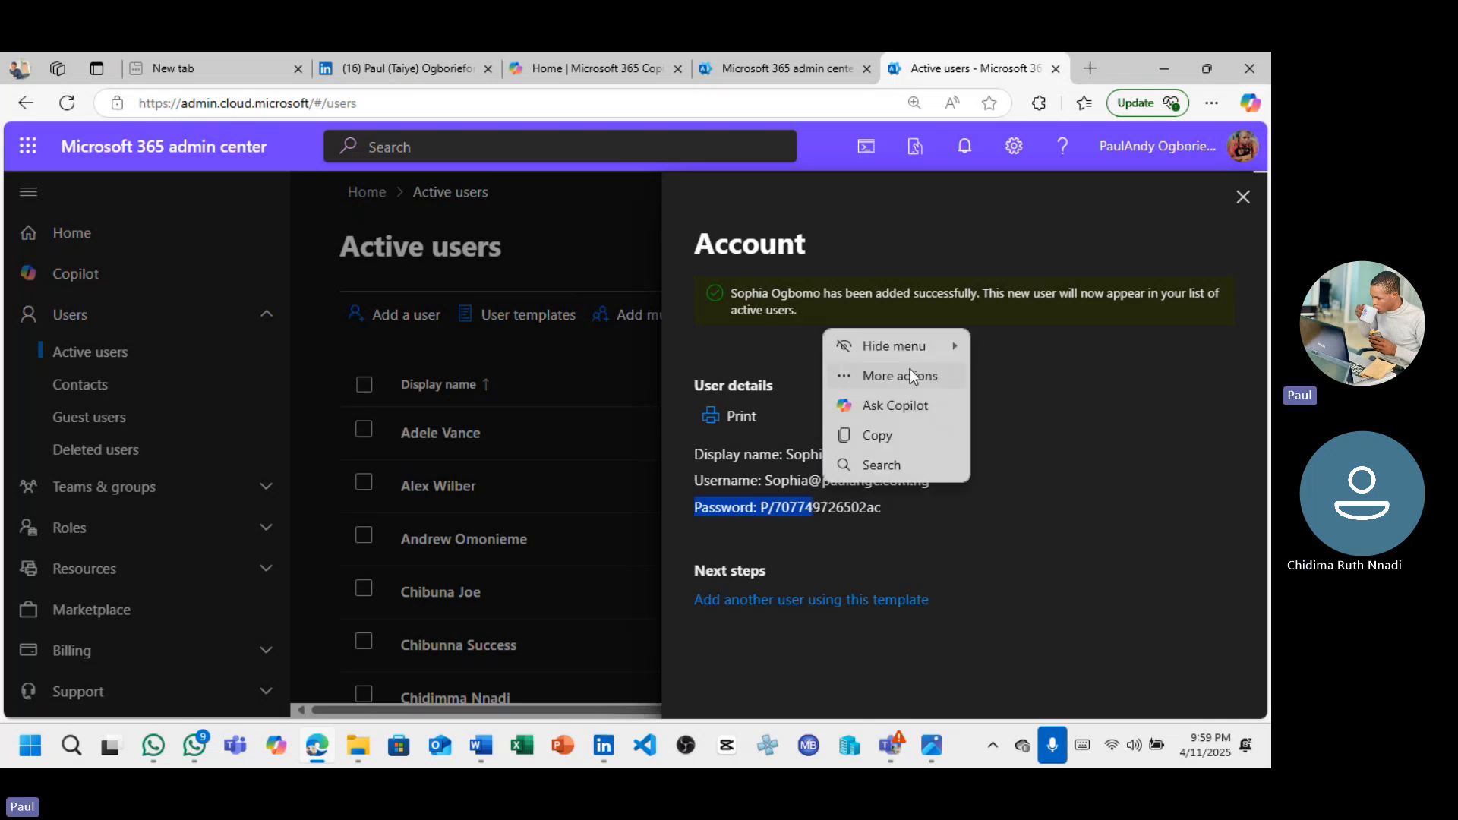
left_click(1053, 400)
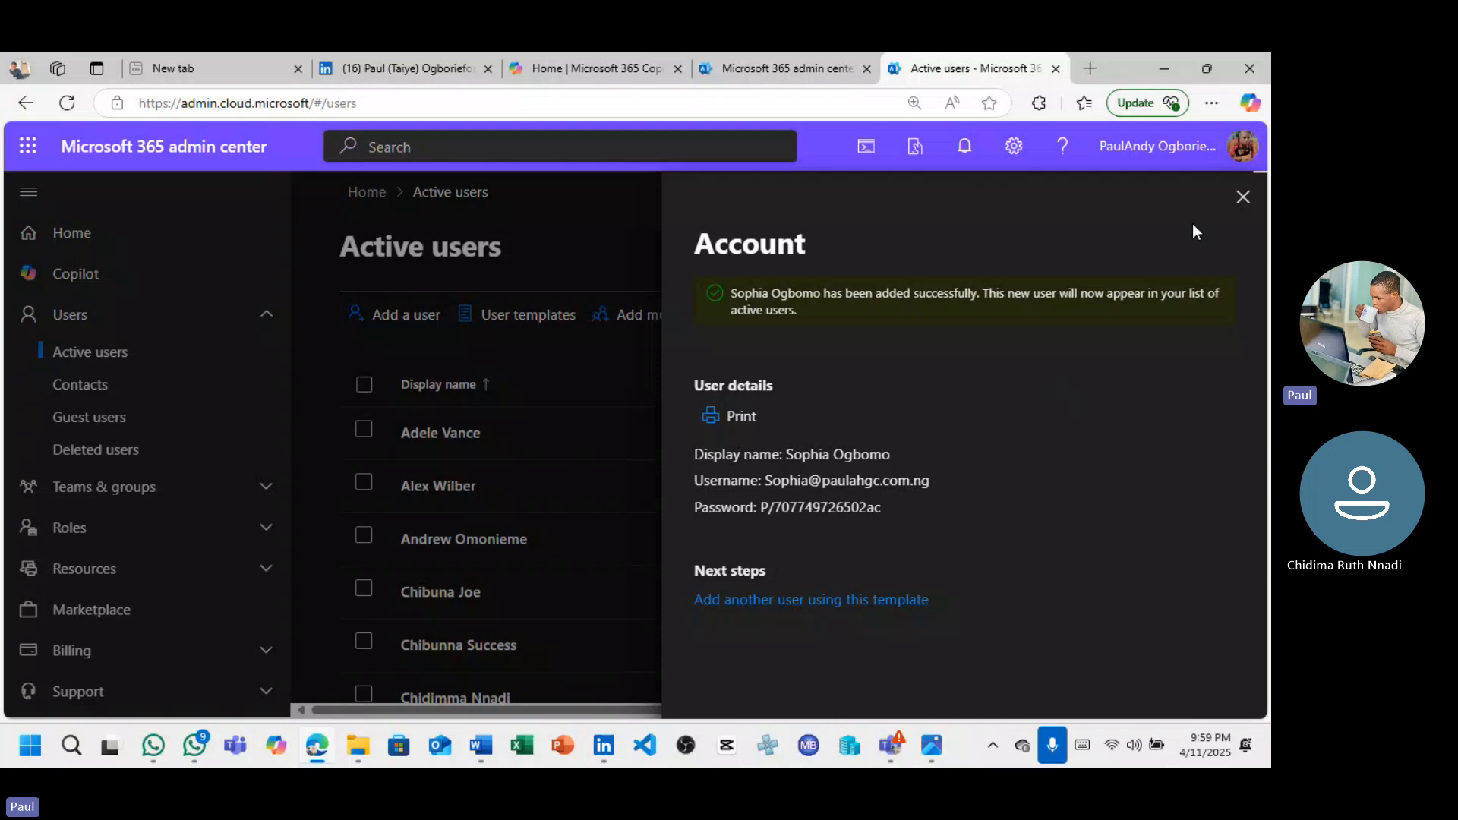
Close the confirmation, reload Active users, and find the new E5 Developer-licensed user at the bottom.
left_click(1234, 205)
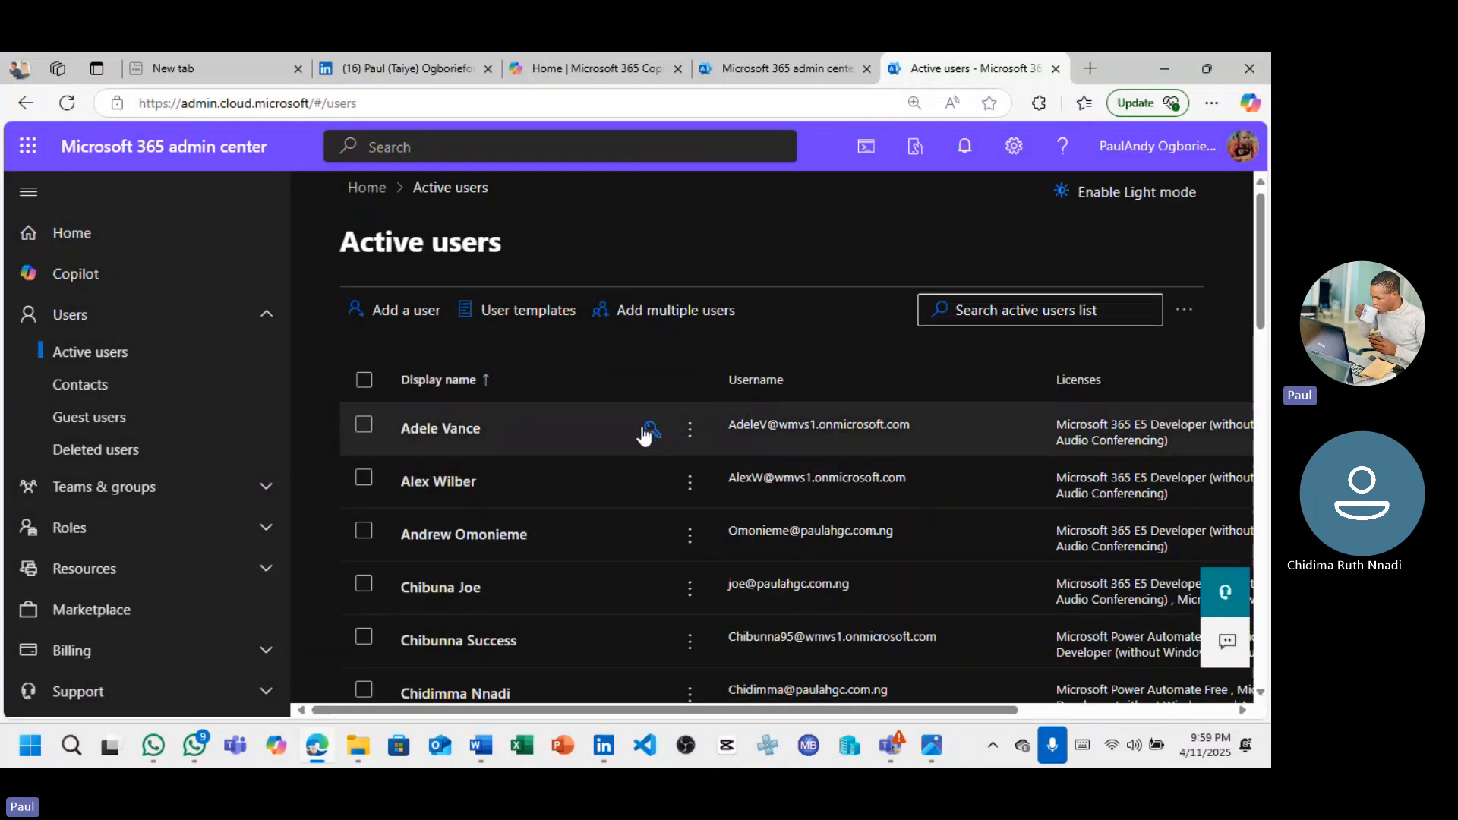
scroll(640, 429, "down", 2)
scroll(643, 433, "down", 5)
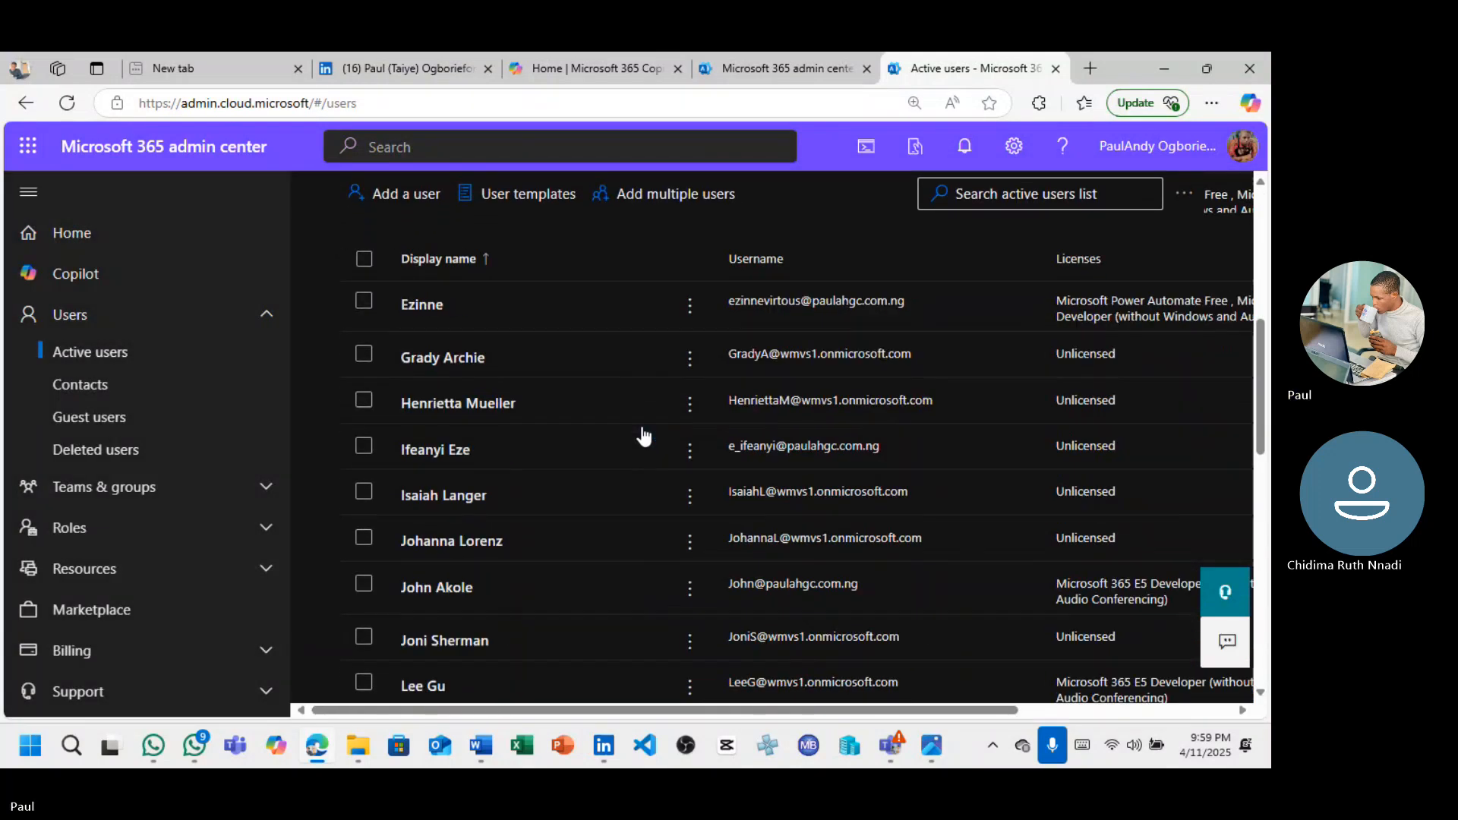
scroll(642, 437, "down", 8)
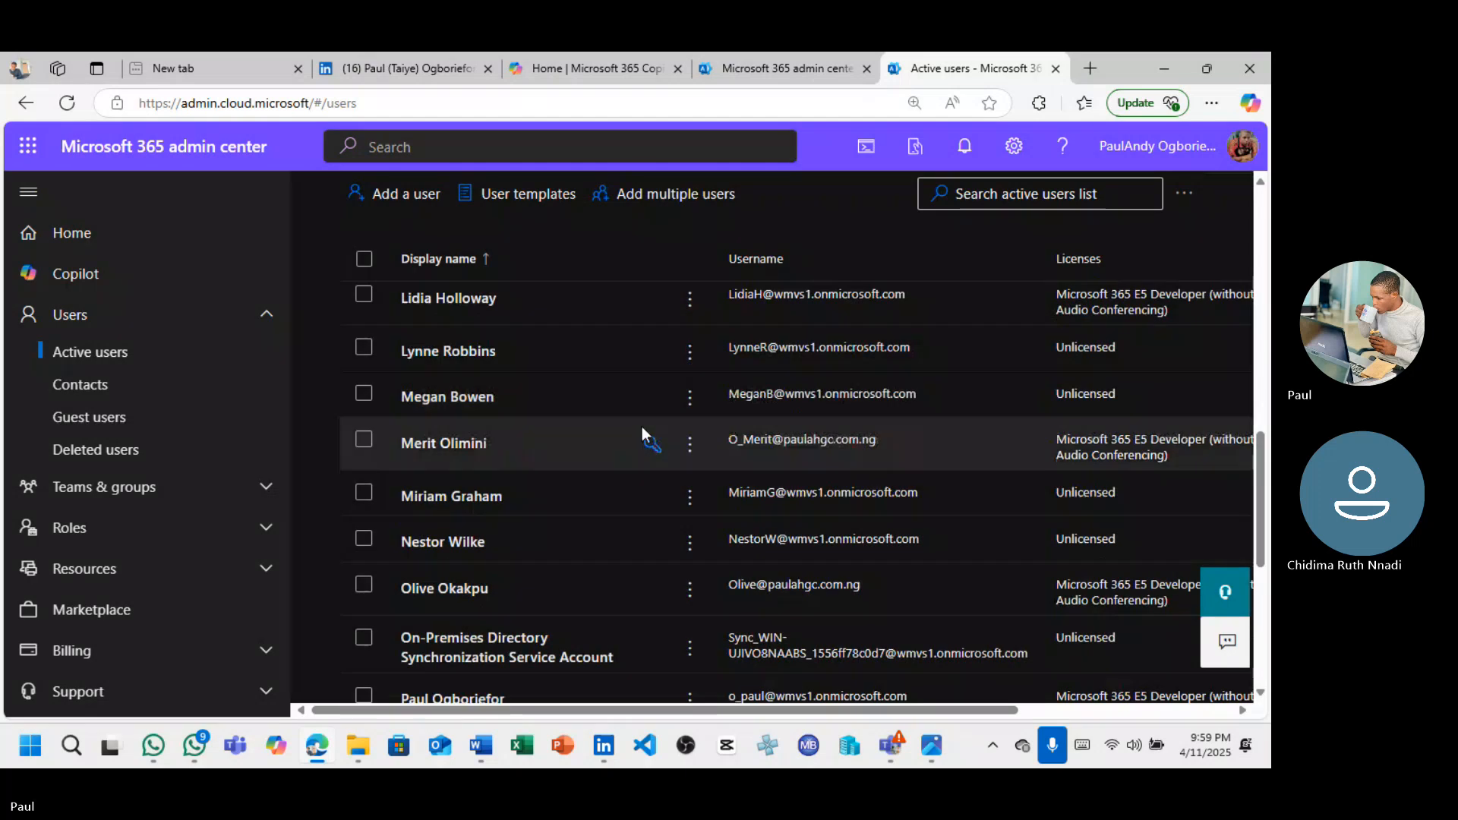
scroll(641, 426, "down", 3)
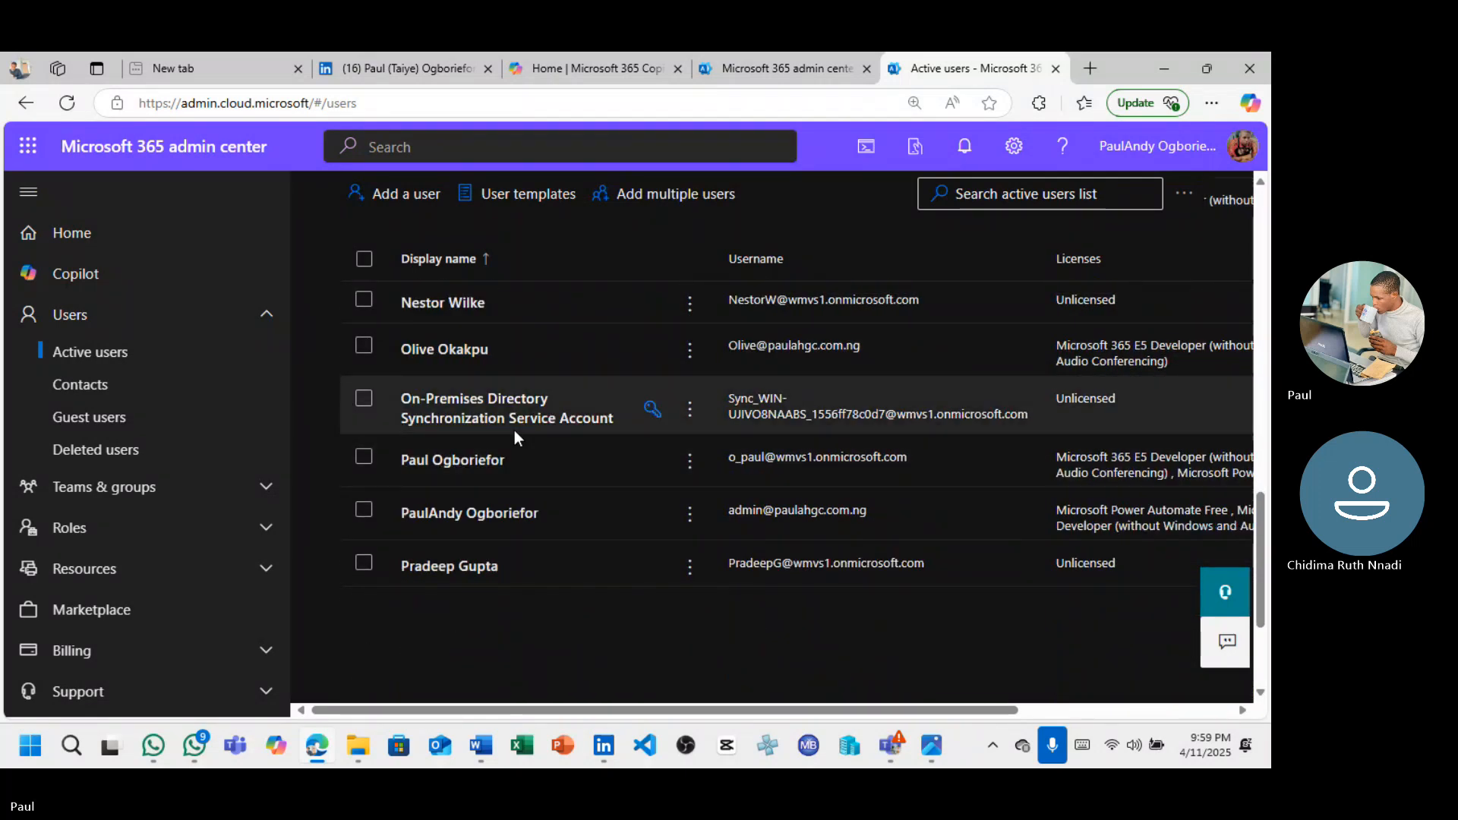
scroll(514, 430, "up", 8)
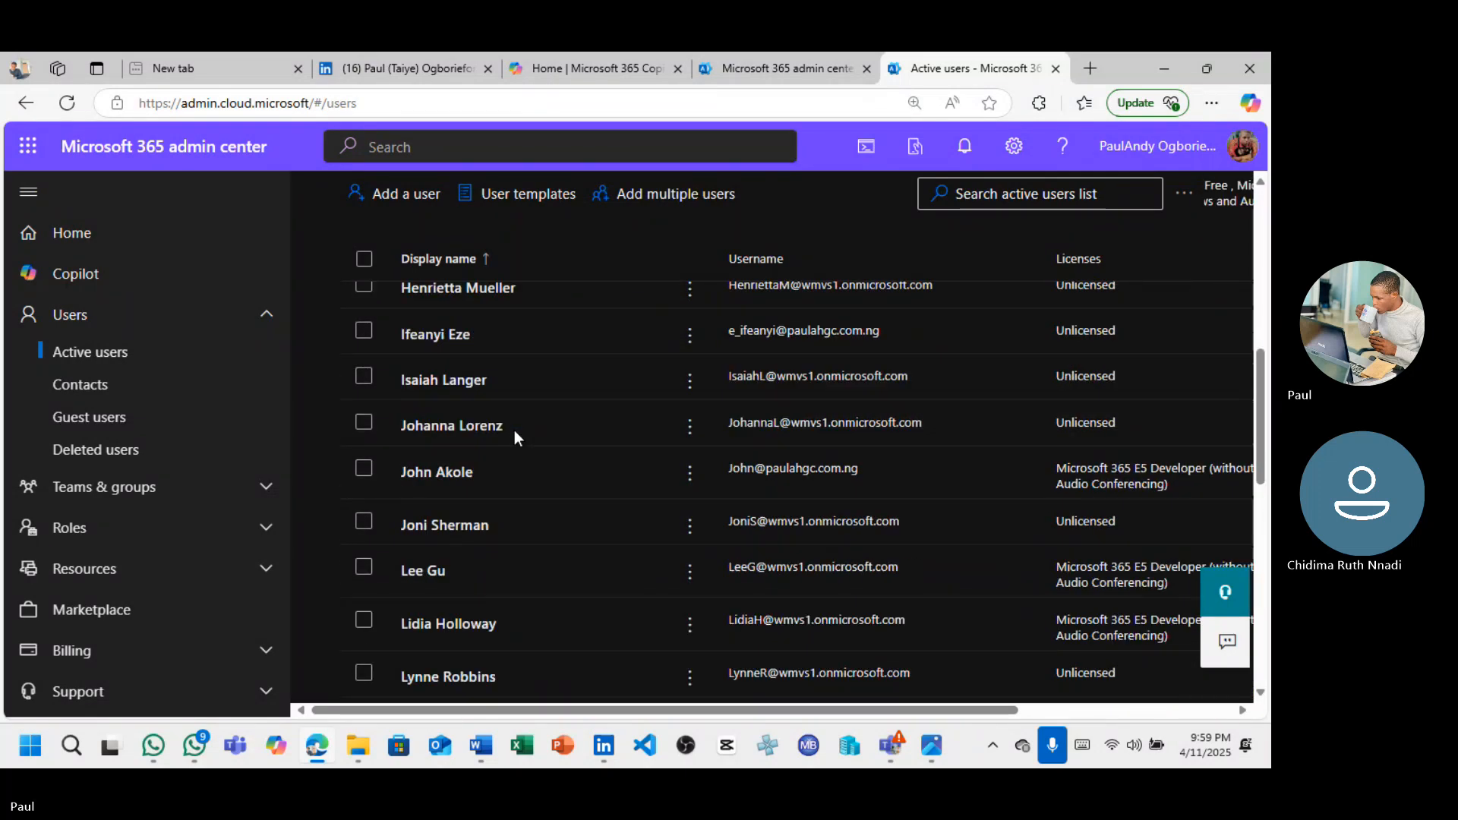
left_click(82, 104)
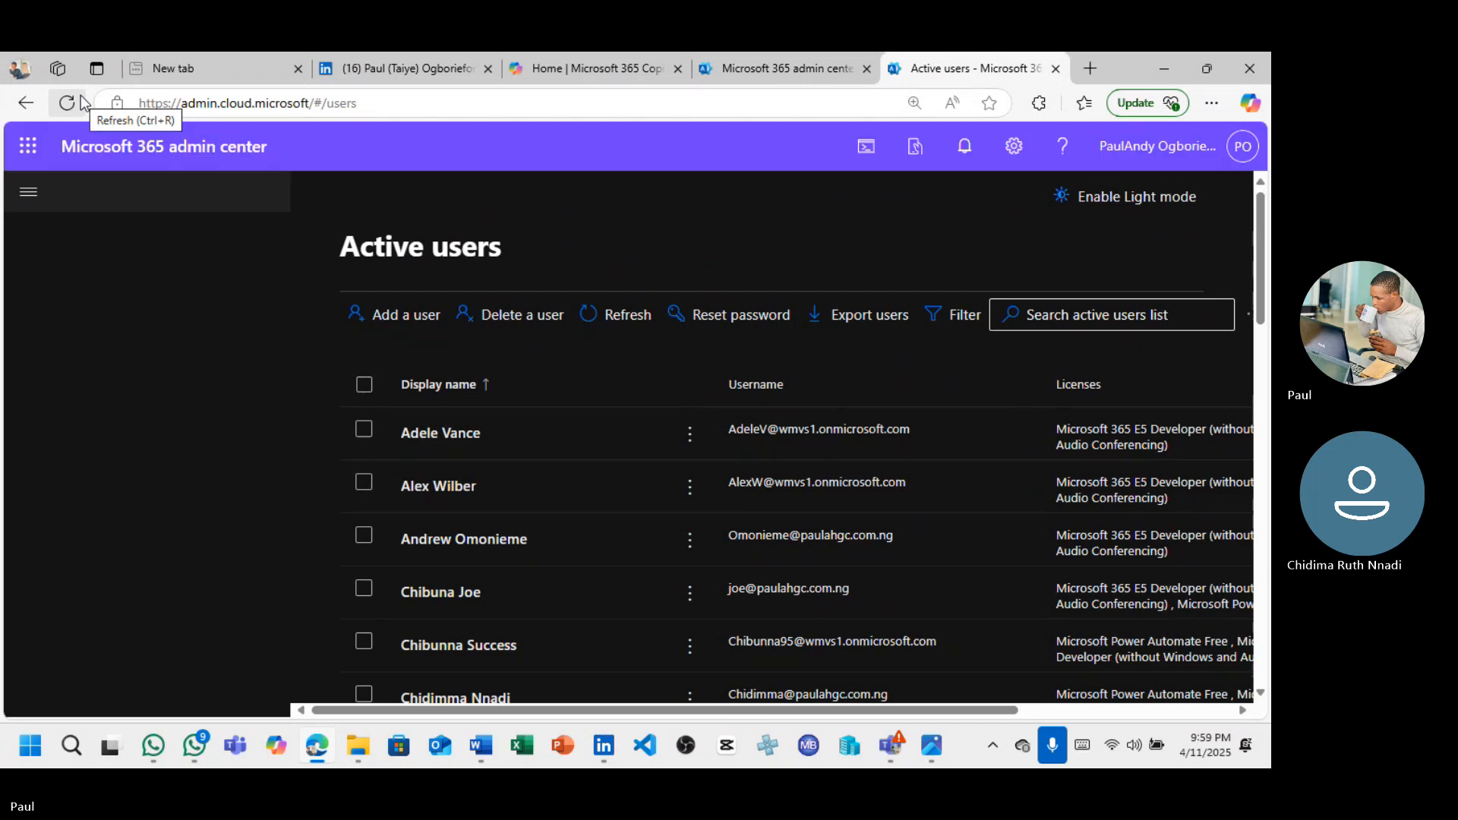
scroll(371, 426, "down", 10)
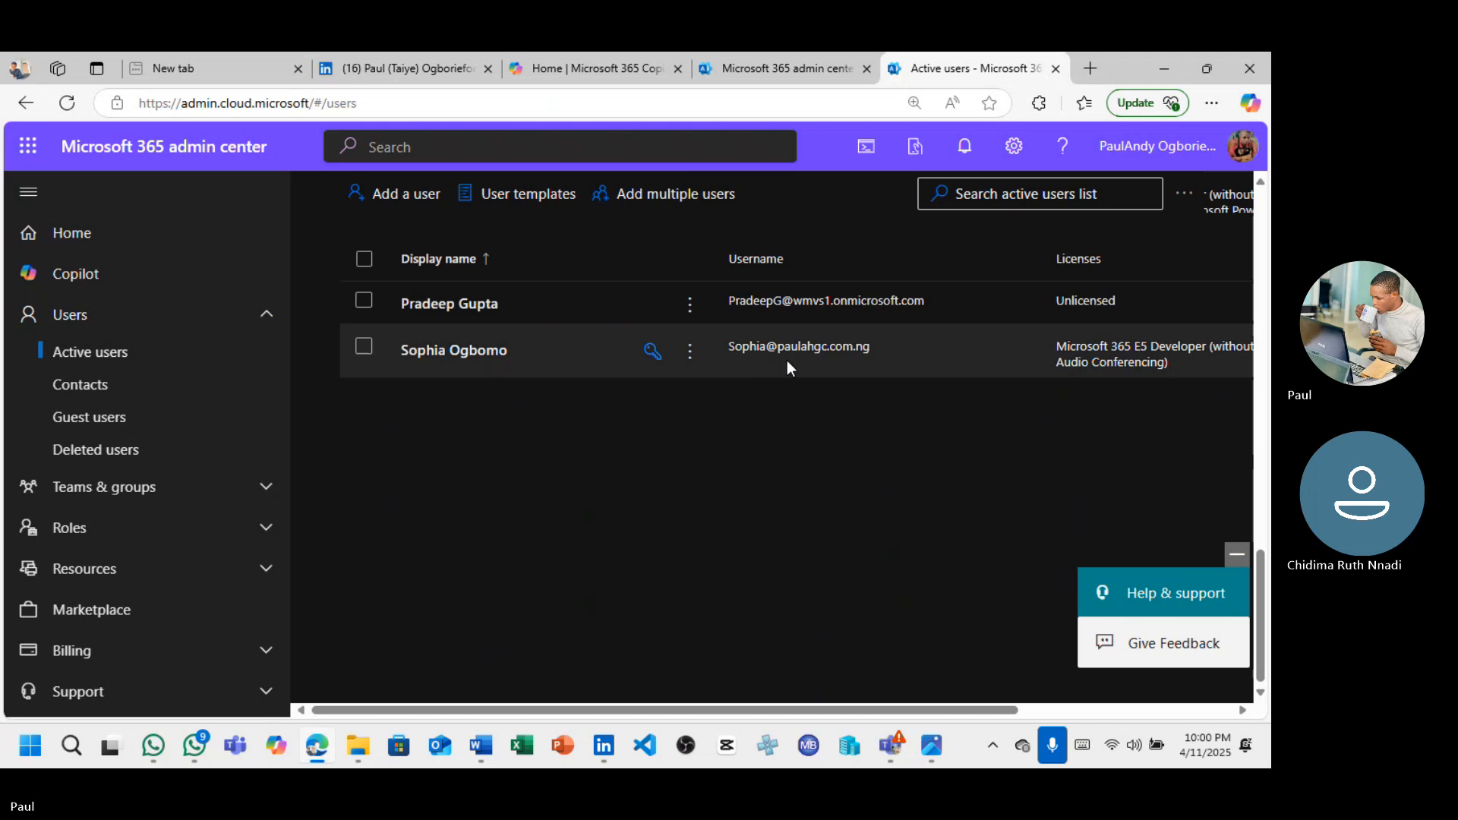
left_click(464, 352)
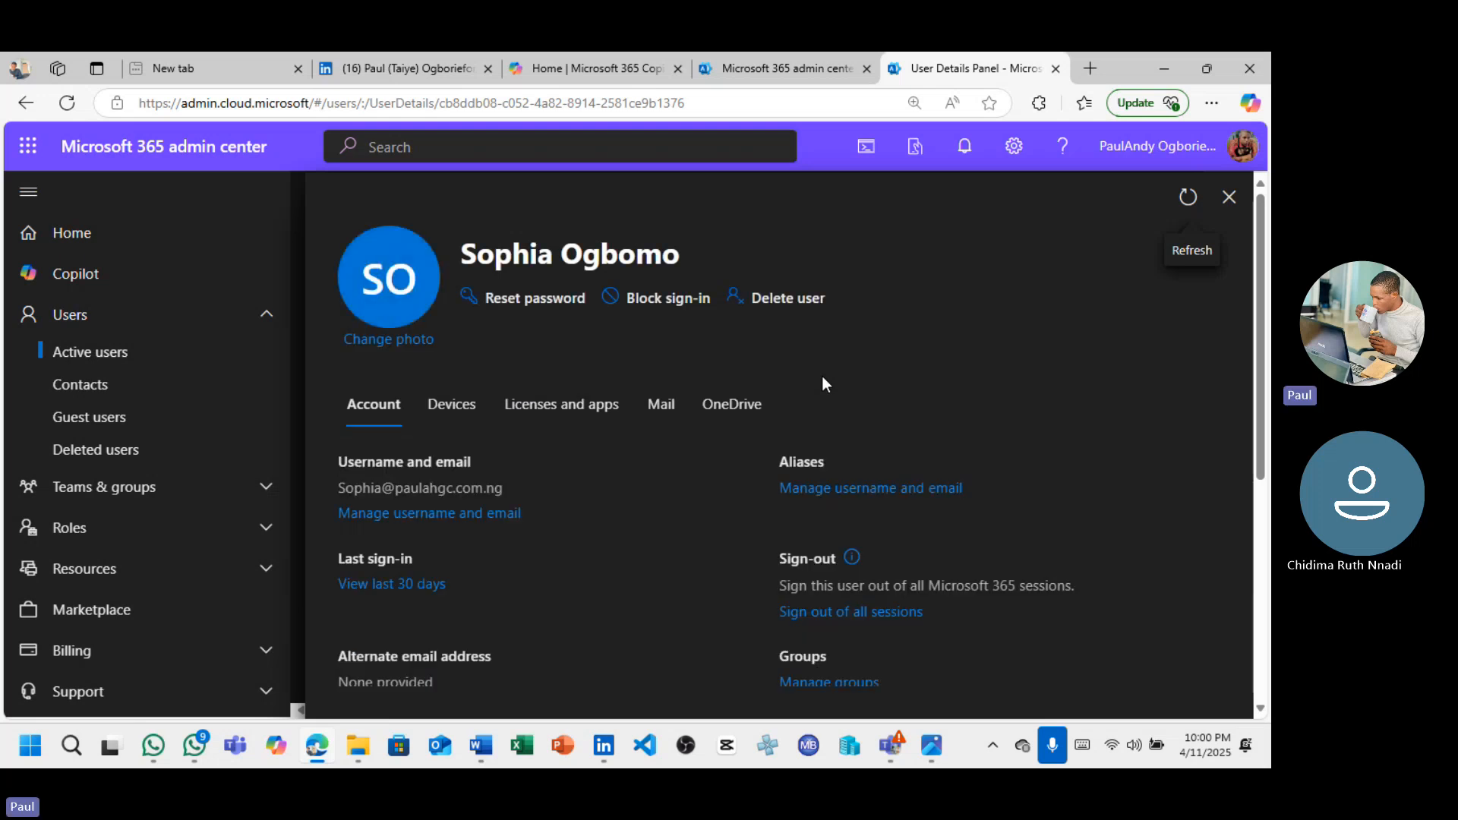
scroll(822, 379, "down", 2)
scroll(822, 380, "down", 1)
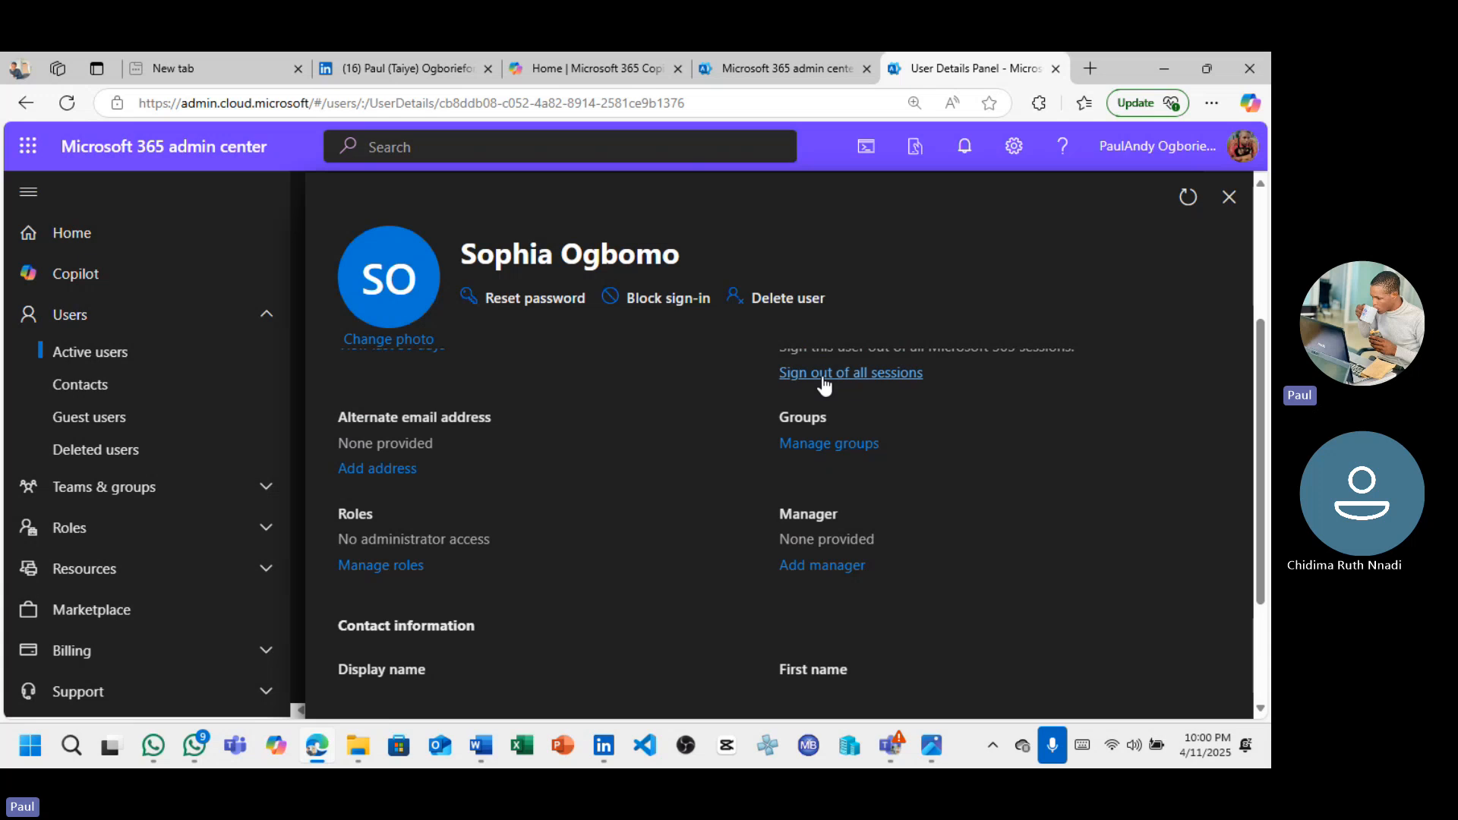
scroll(824, 383, "up", 3)
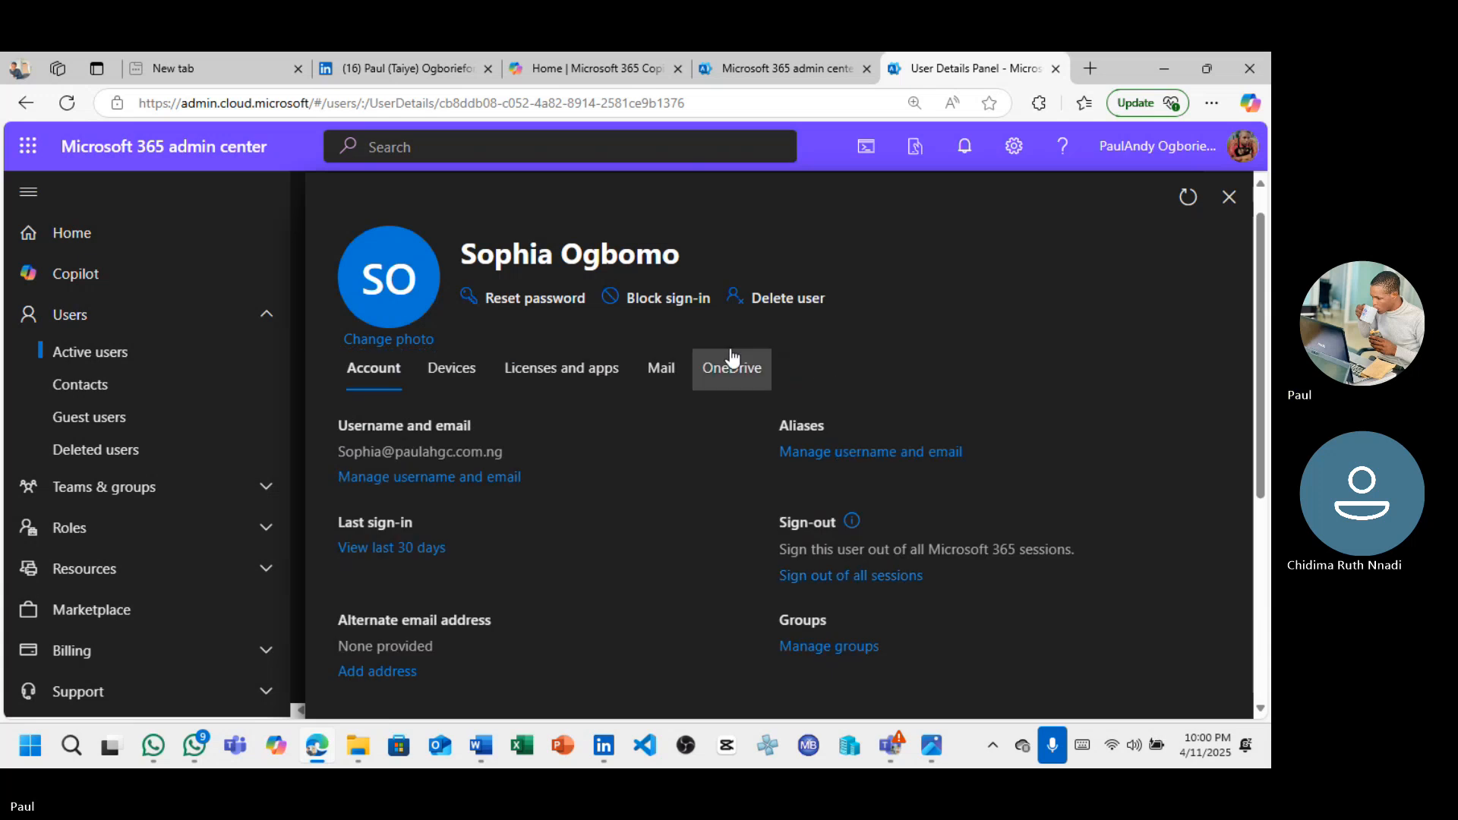
left_click(594, 372)
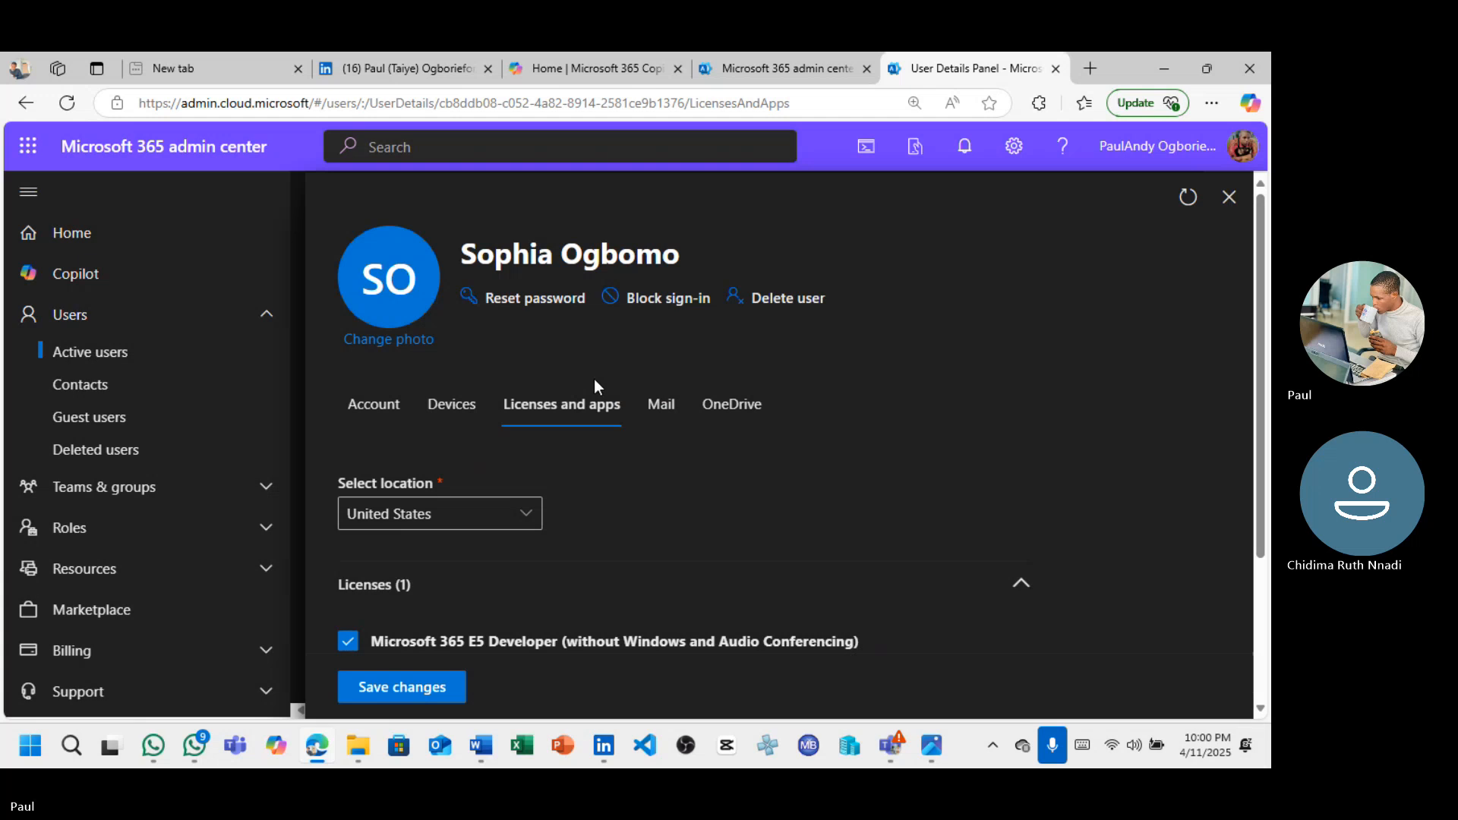
scroll(594, 383, "down", 3)
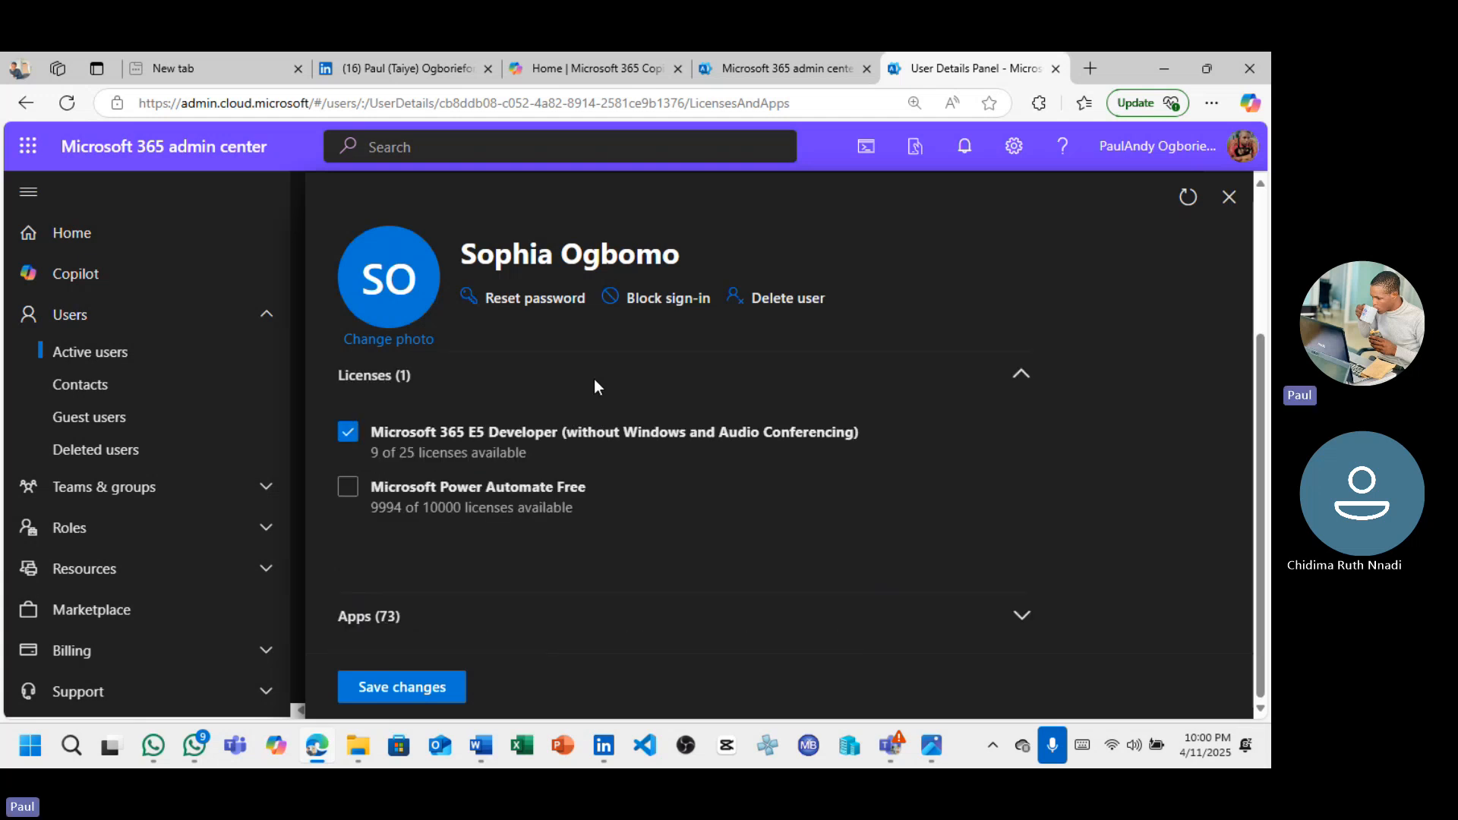
scroll(594, 383, "up", 3)
left_click(358, 408)
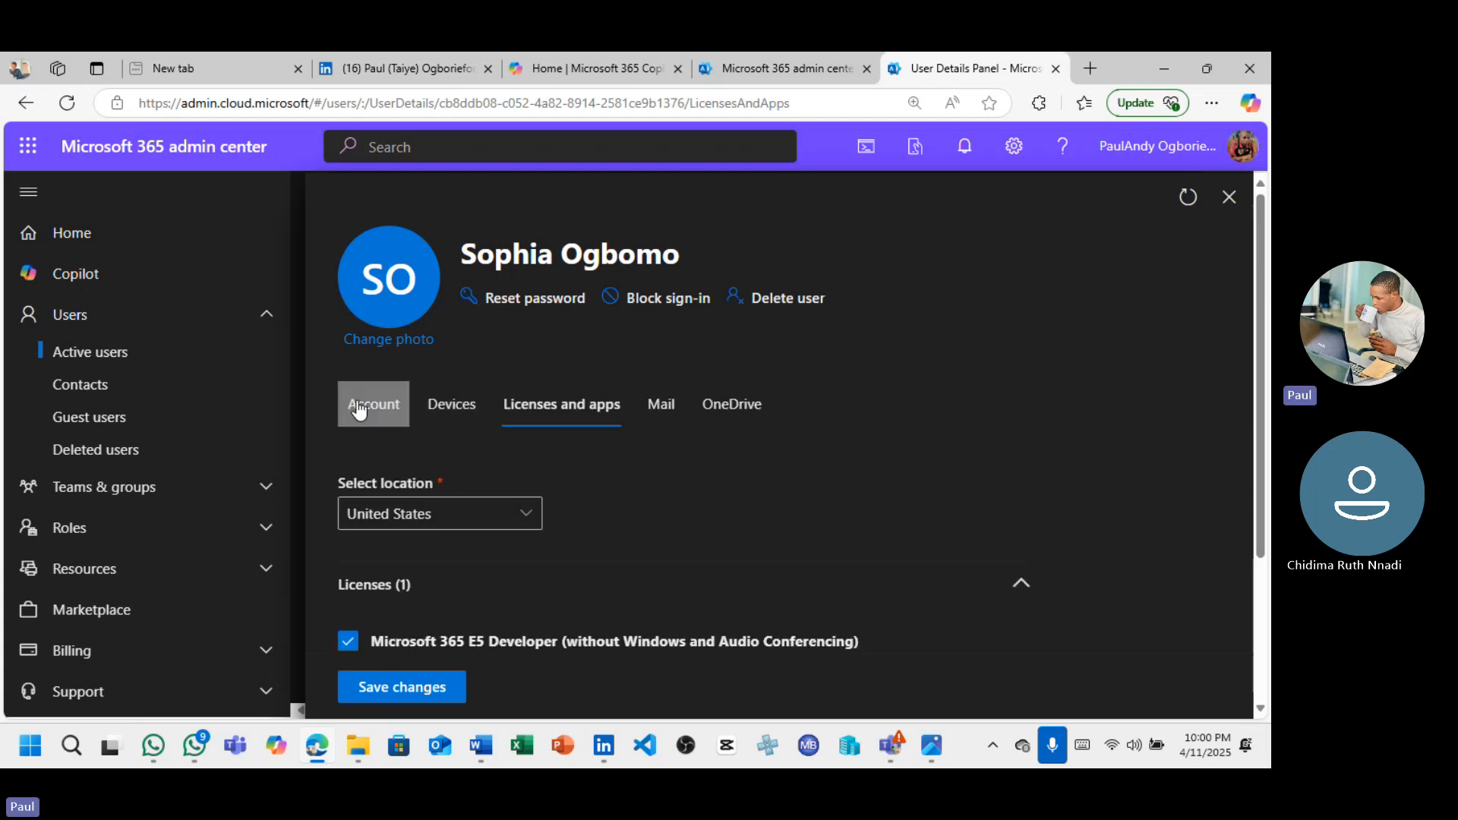
scroll(357, 408, "down", 3)
scroll(357, 409, "down", 3)
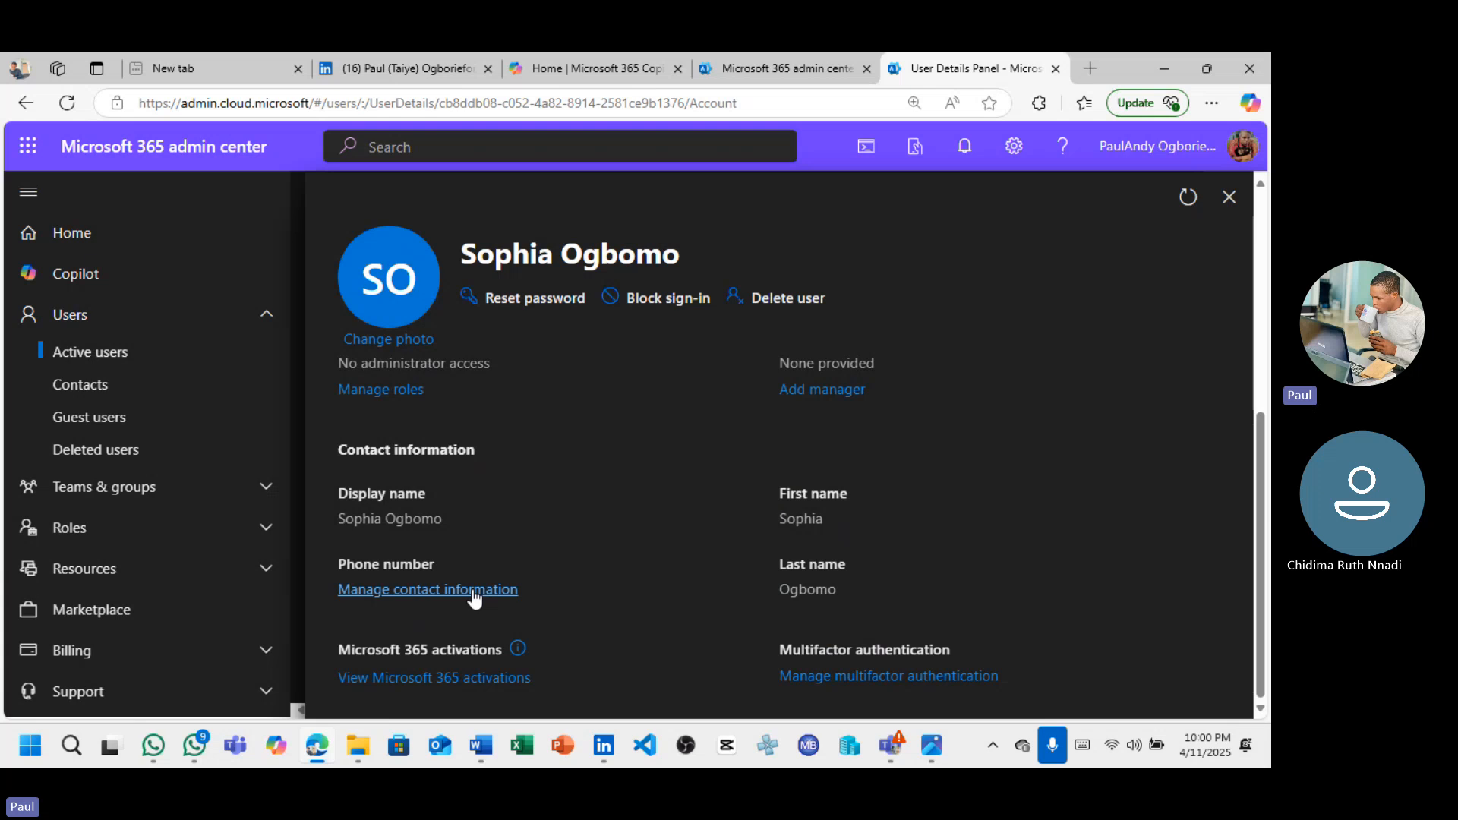
scroll(475, 600, "up", 3)
scroll(472, 597, "up", 2)
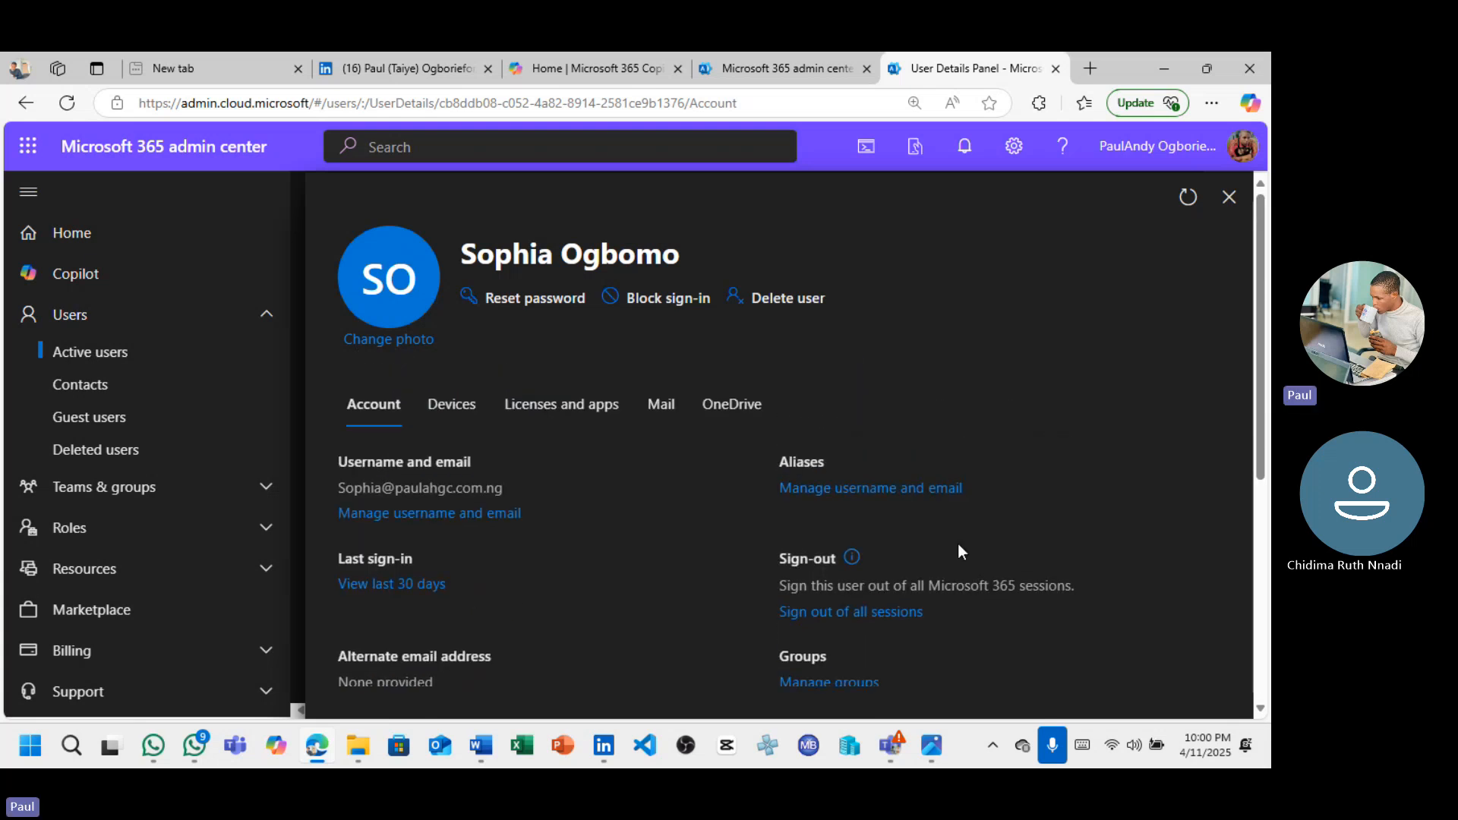
left_click(1228, 197)
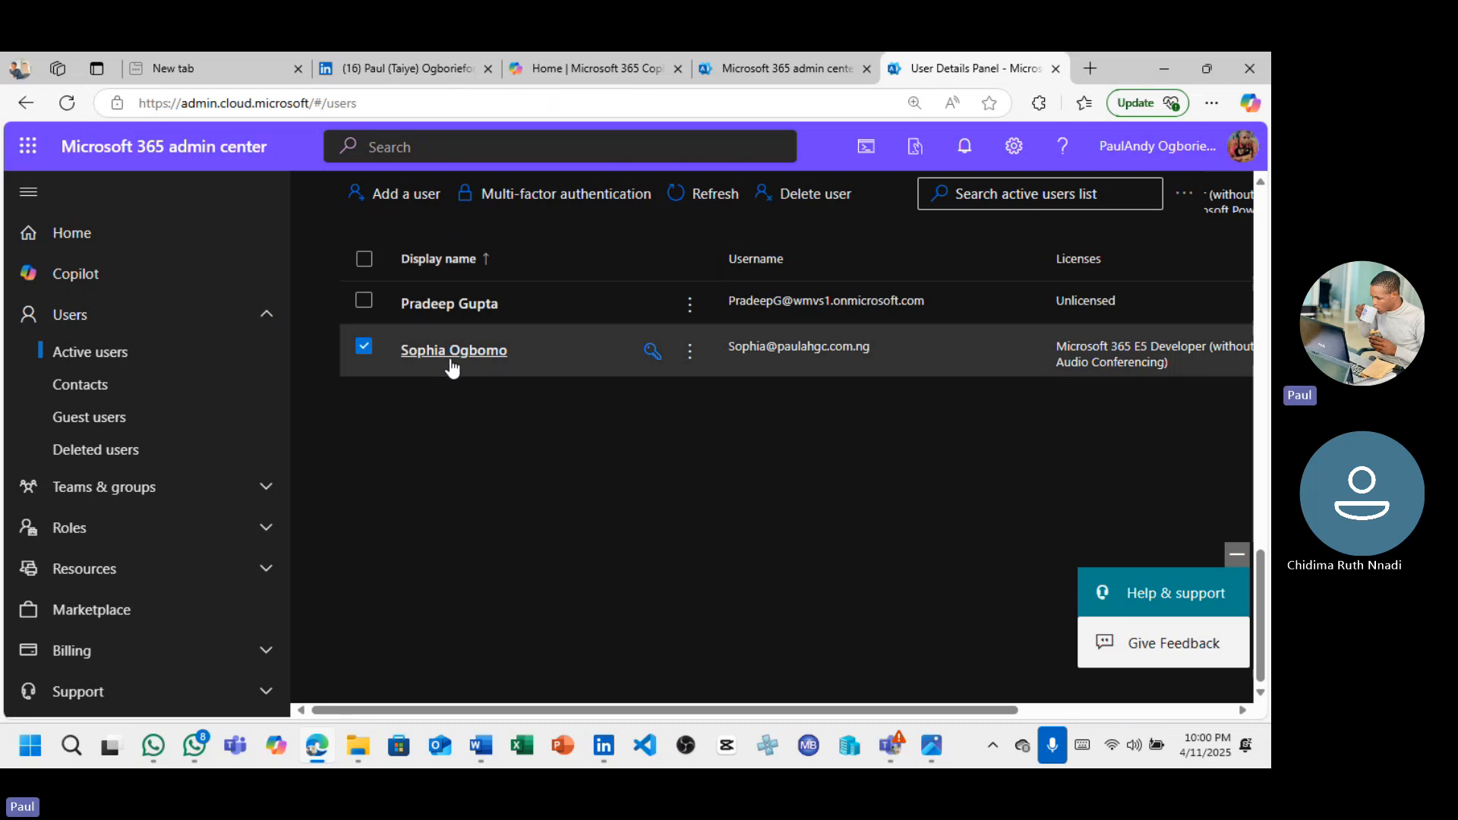
Deselect the new user and launch Add multiple users from the toolbar.
left_click(364, 347)
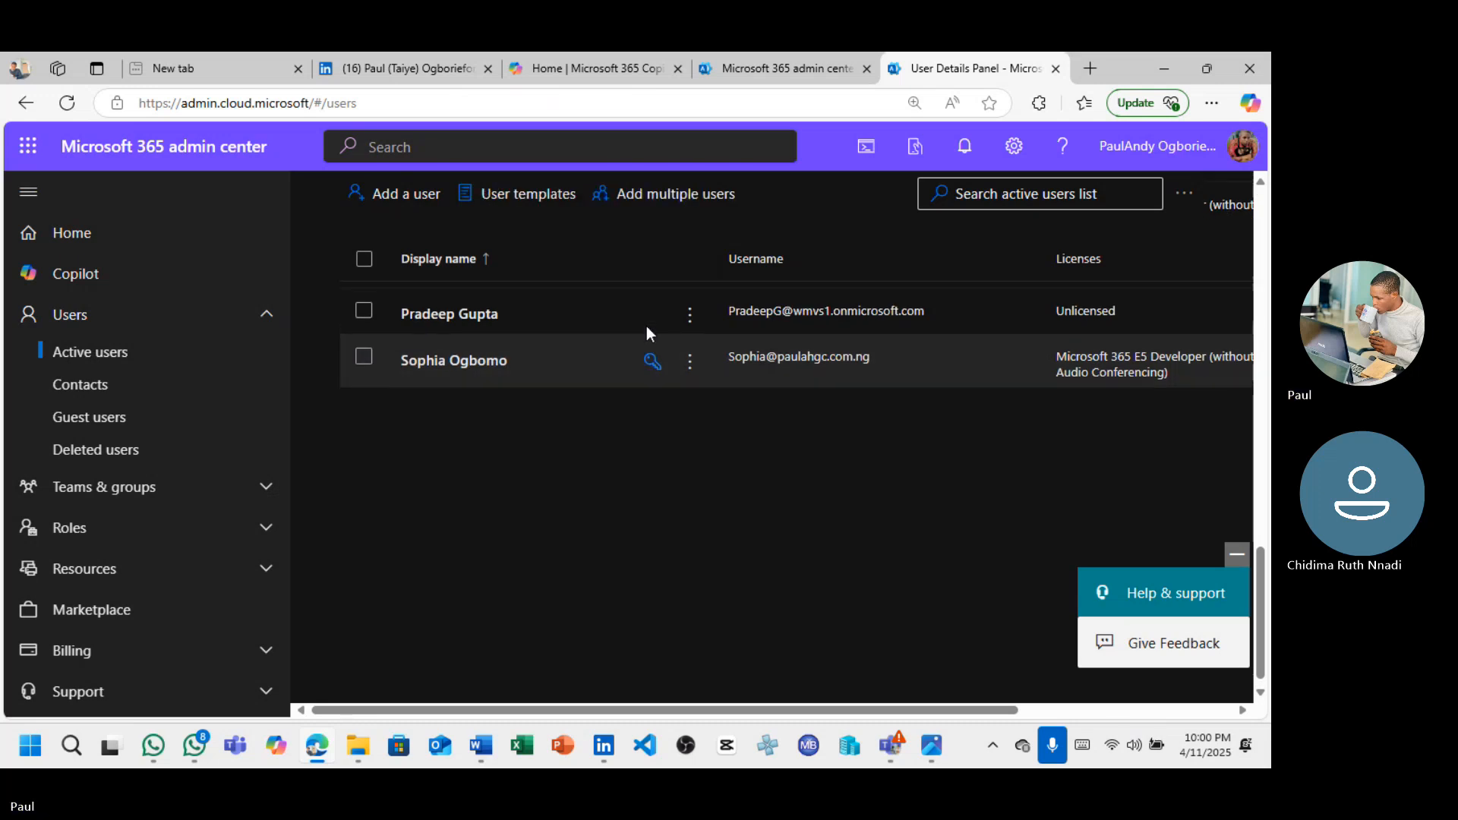
scroll(646, 326, "up", 10)
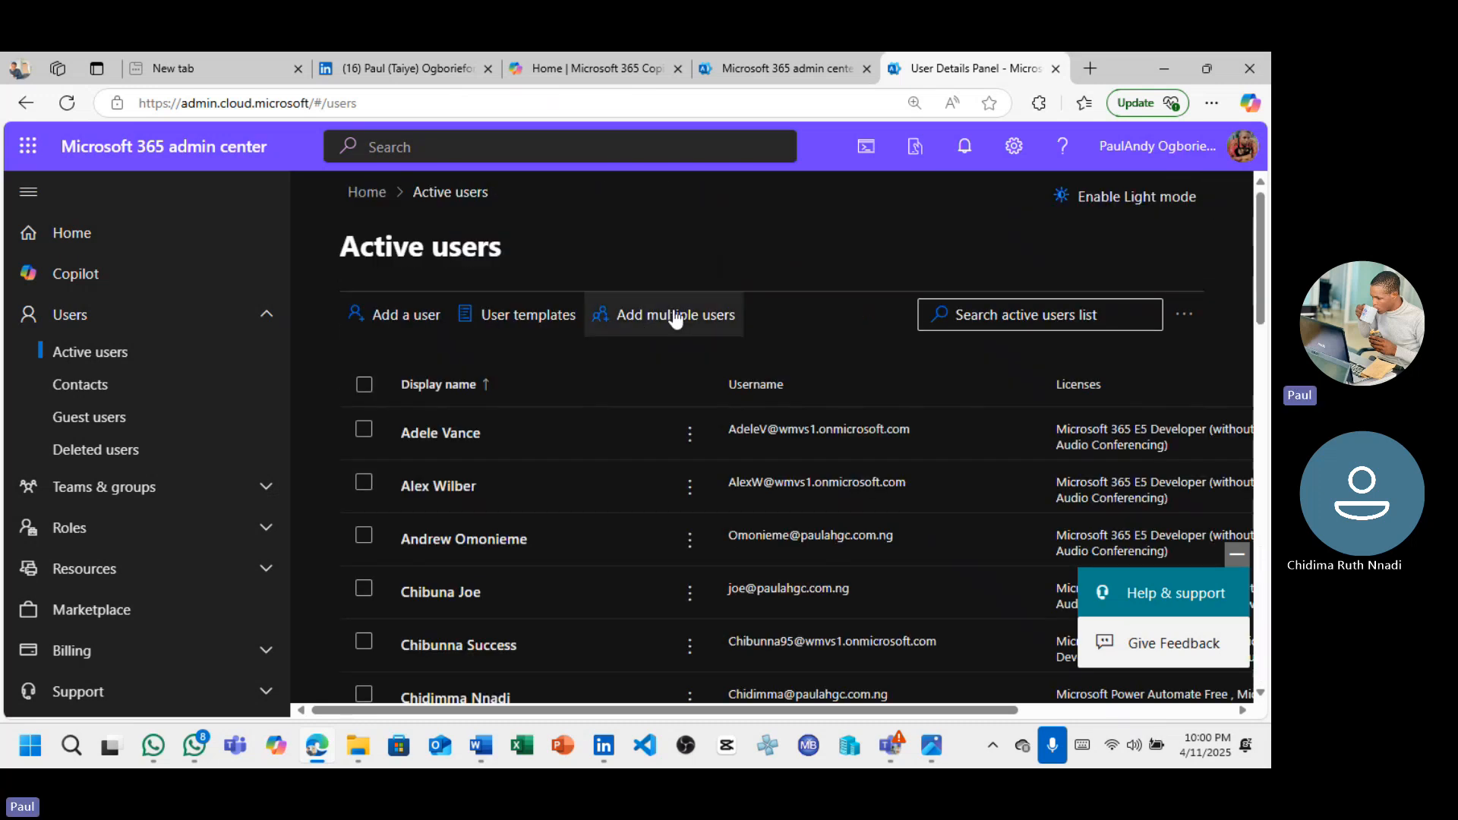
left_click(675, 318)
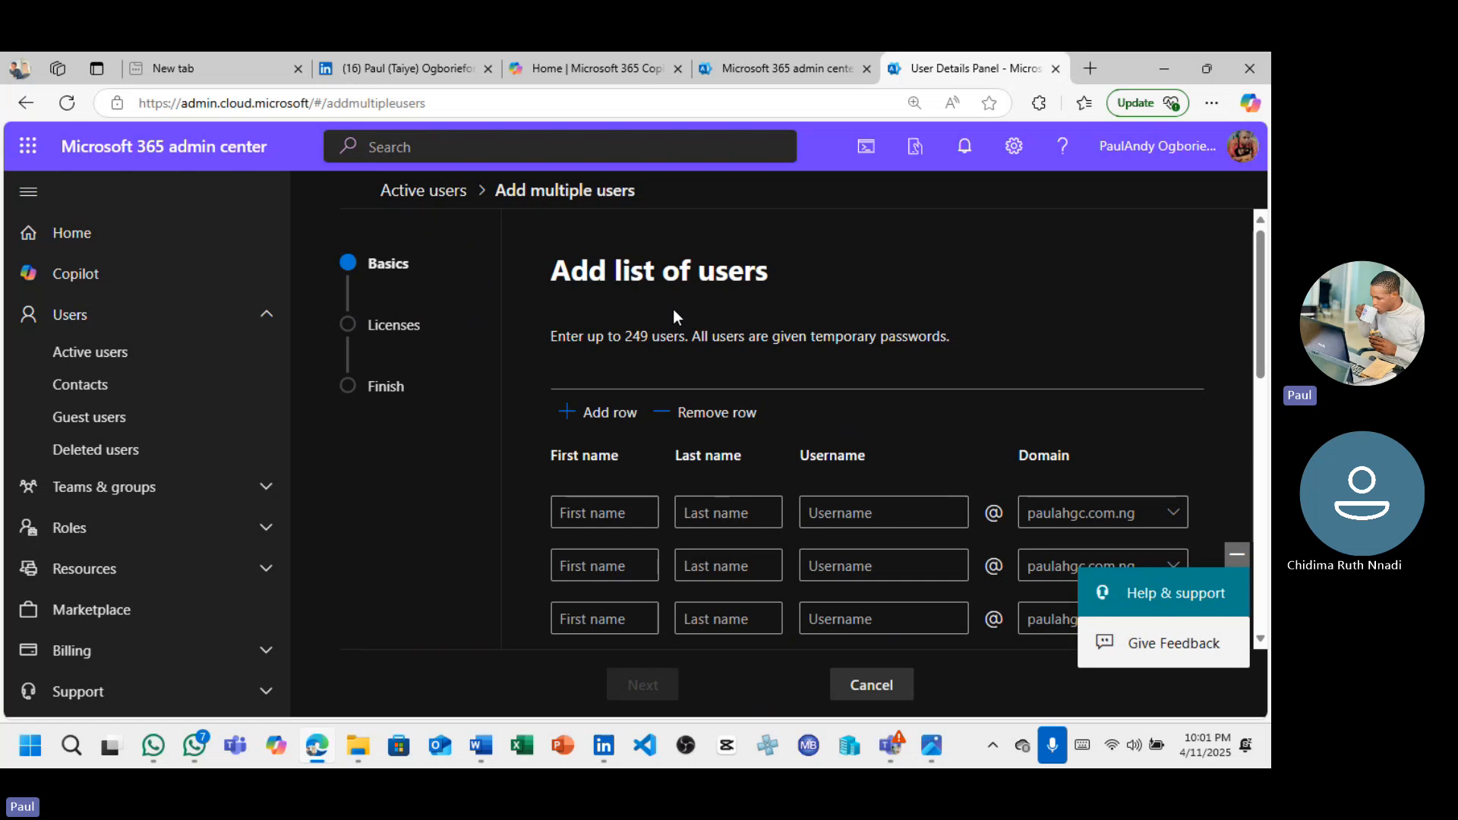
Check the first row's name fields and keep paulahgc.com.ng as its domain.
scroll(908, 389, "down", 4)
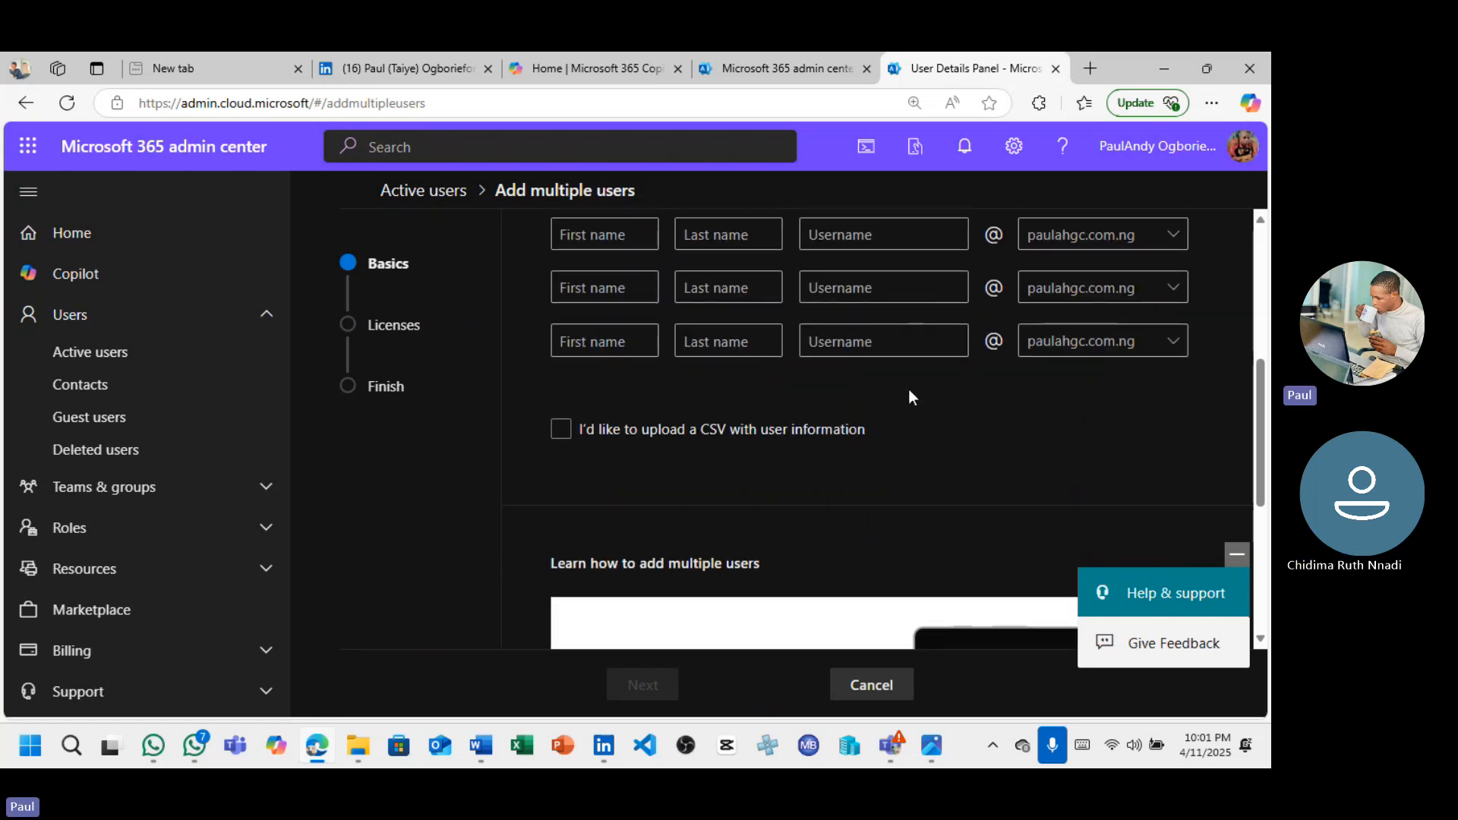
scroll(908, 389, "up", 1)
left_click(628, 261)
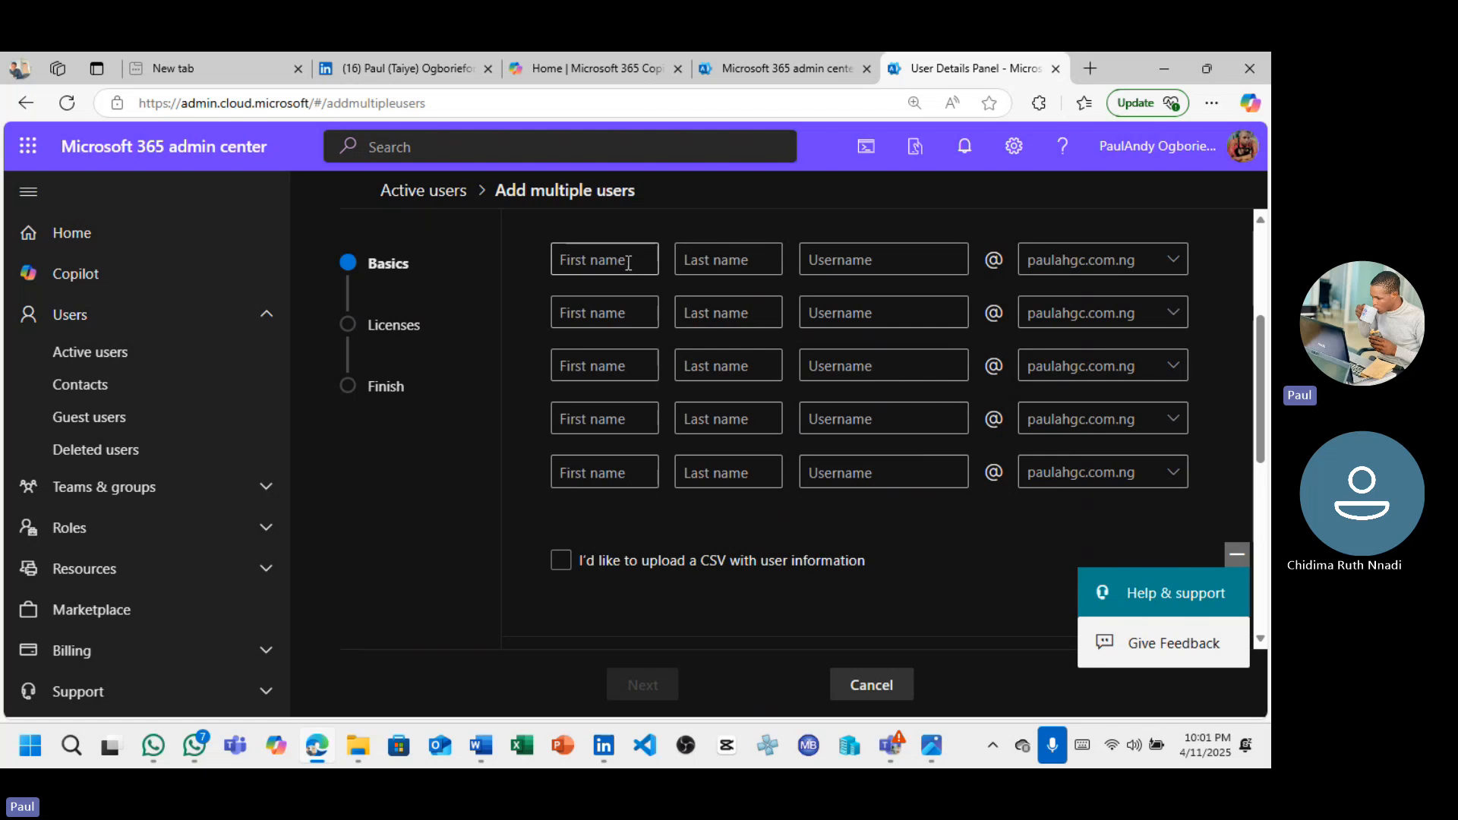
left_click(694, 261)
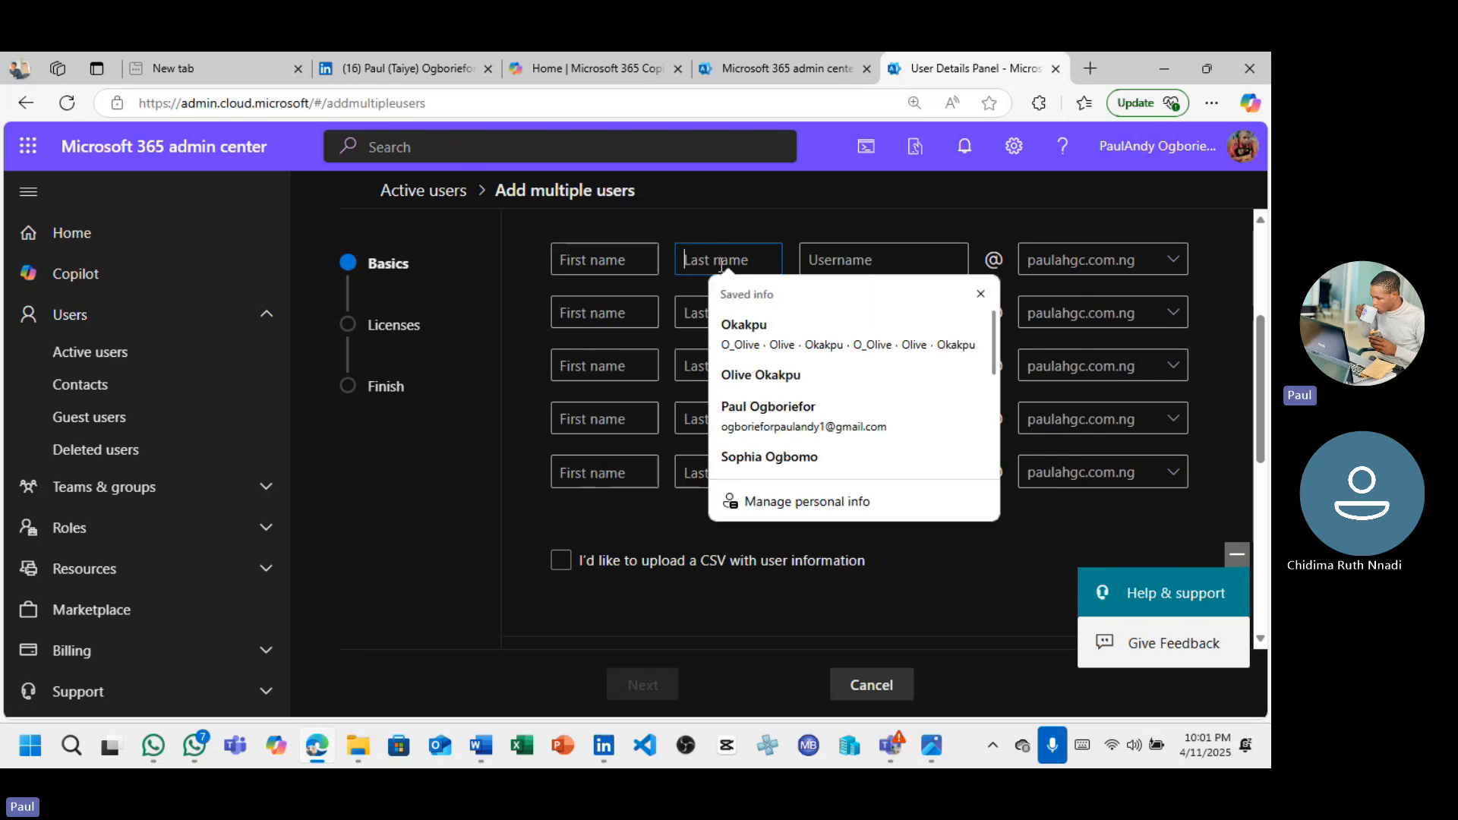
left_click(843, 264)
left_click(1155, 271)
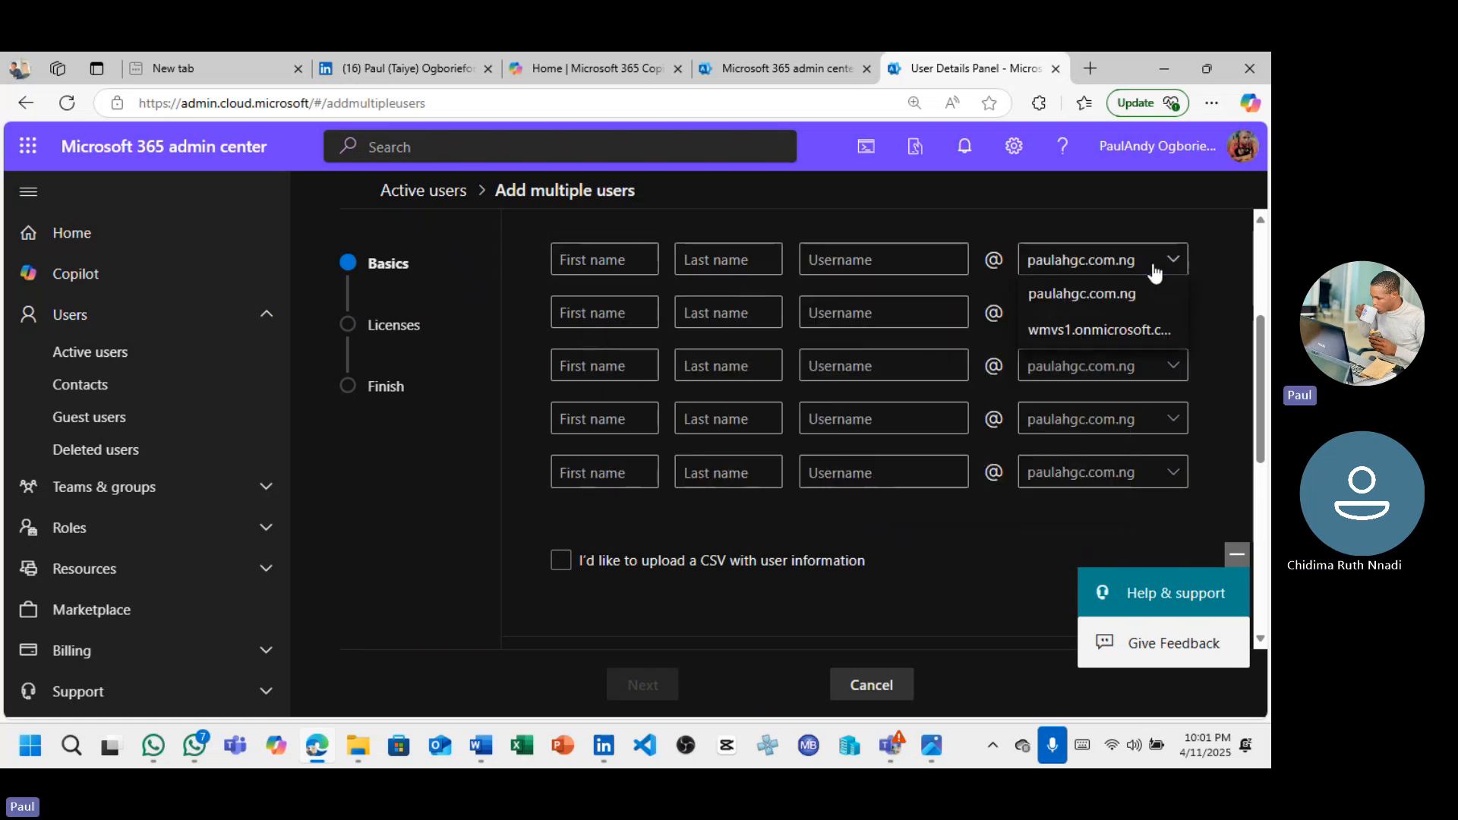
left_click(1032, 297)
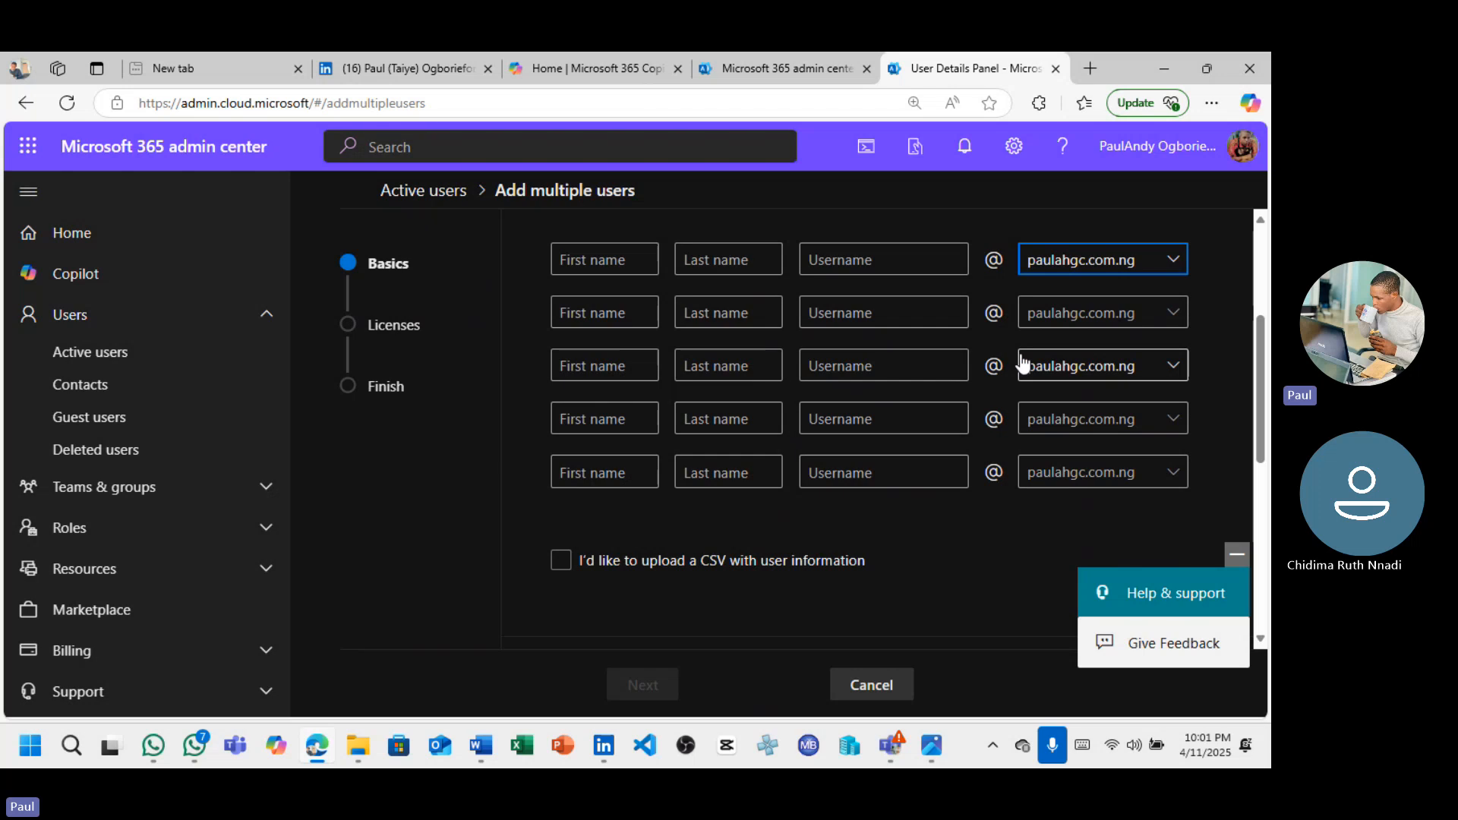
Add two more blank user rows to the list.
scroll(1021, 363, "down", 5)
scroll(1021, 363, "up", 8)
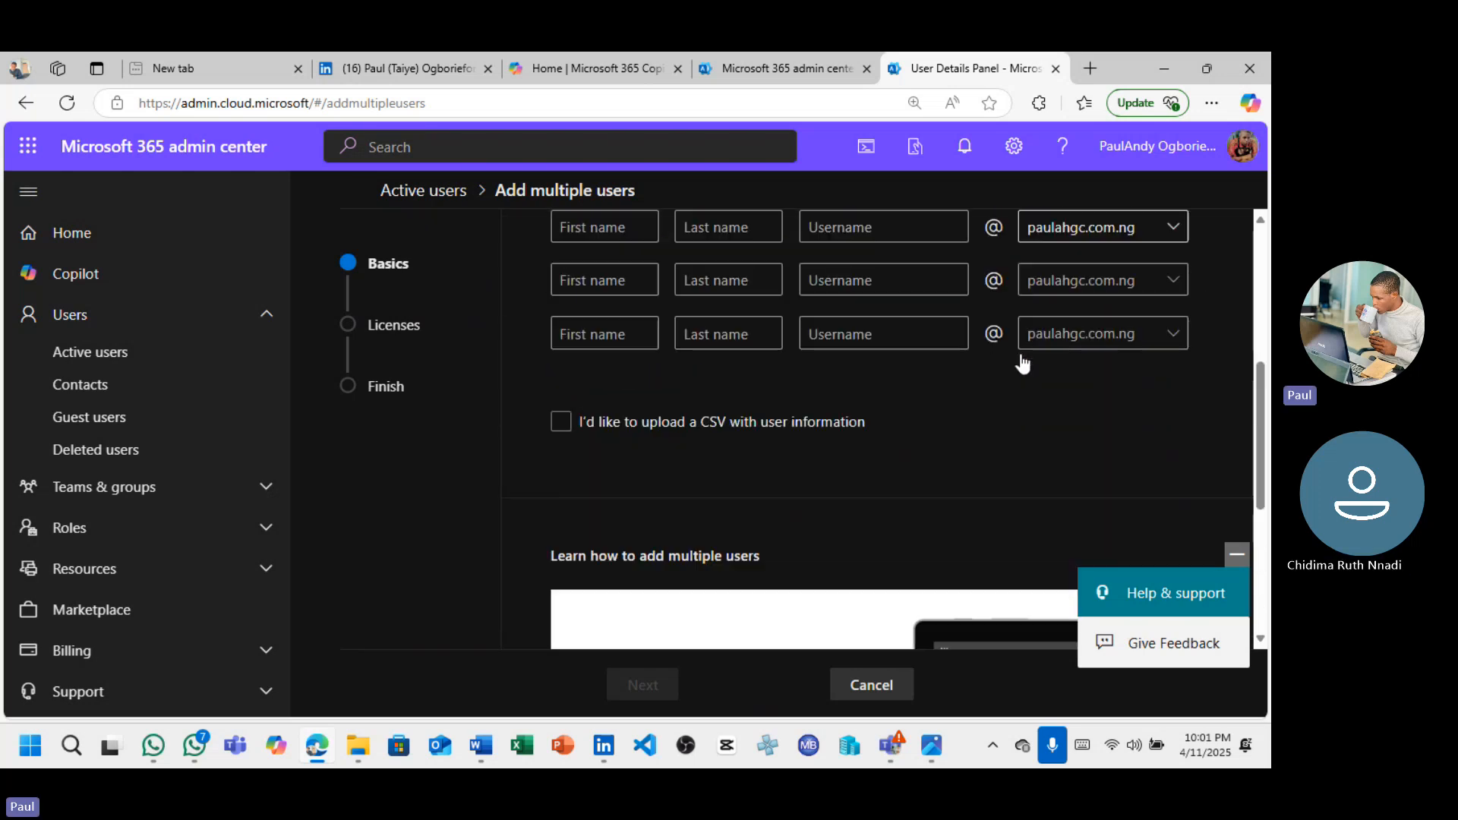
scroll(1021, 363, "up", 1)
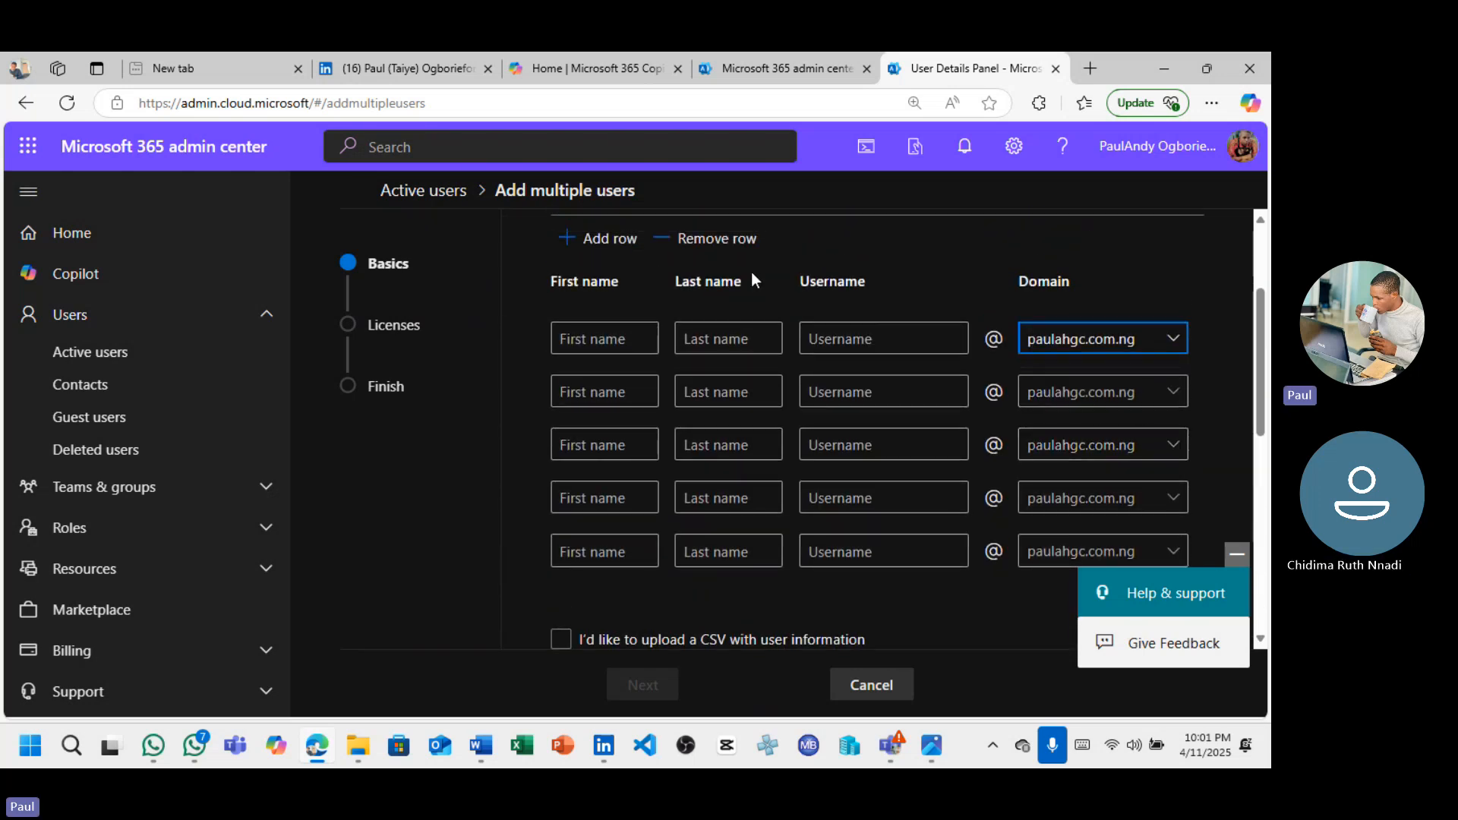
left_click(619, 244)
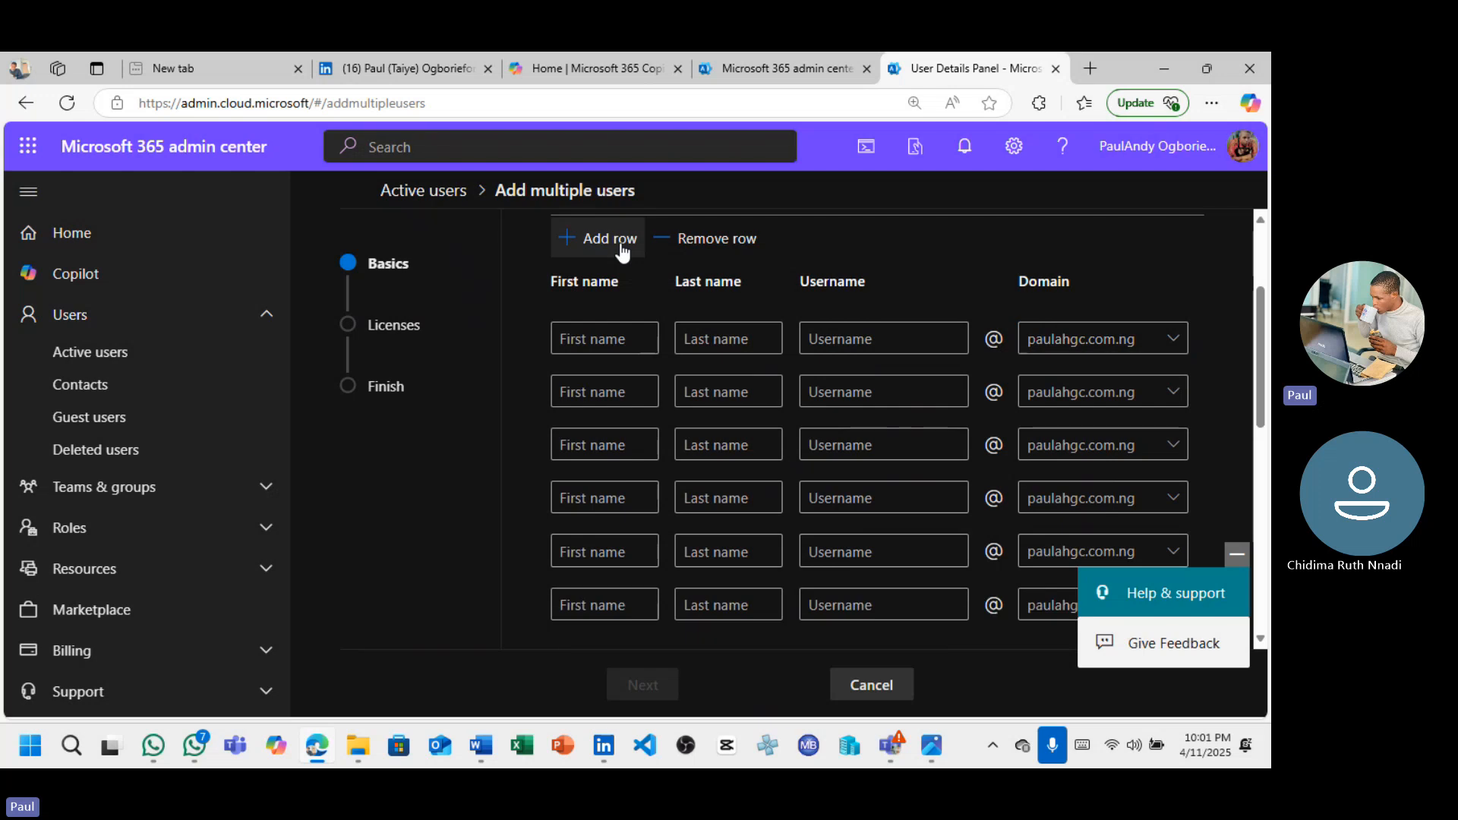
left_click(619, 244)
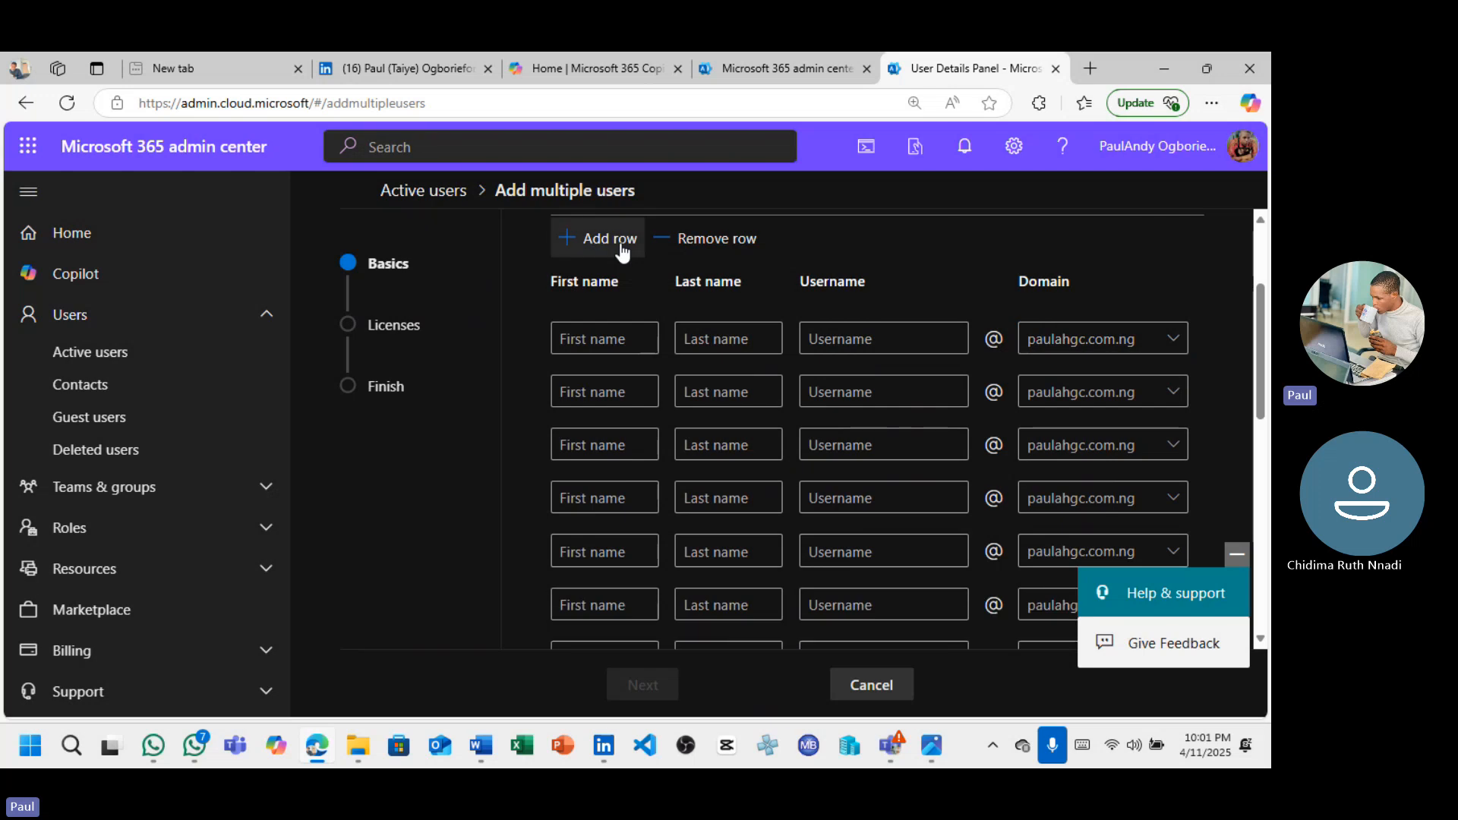
scroll(621, 251, "up", 3)
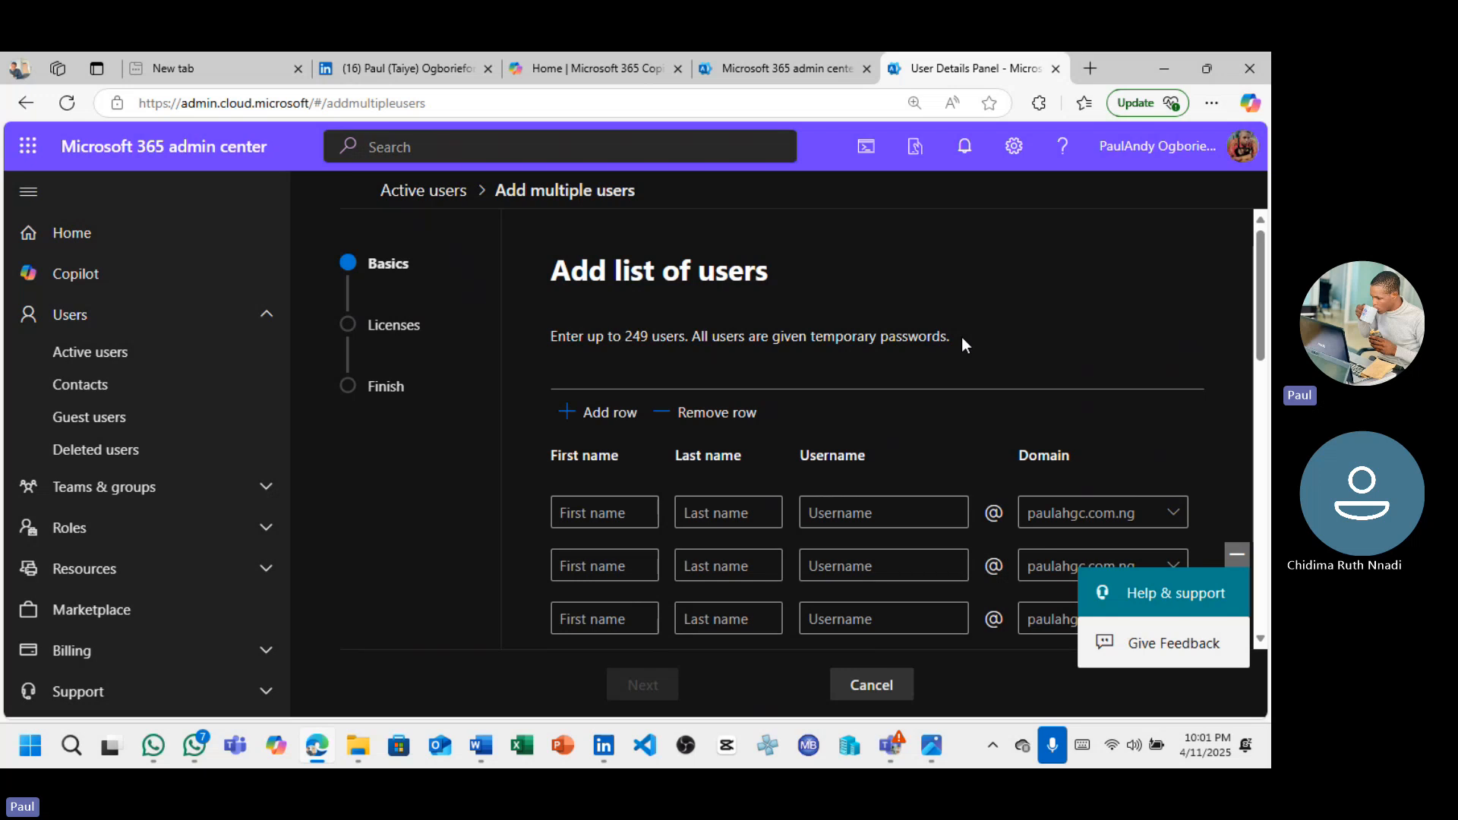
scroll(963, 343, "down", 4)
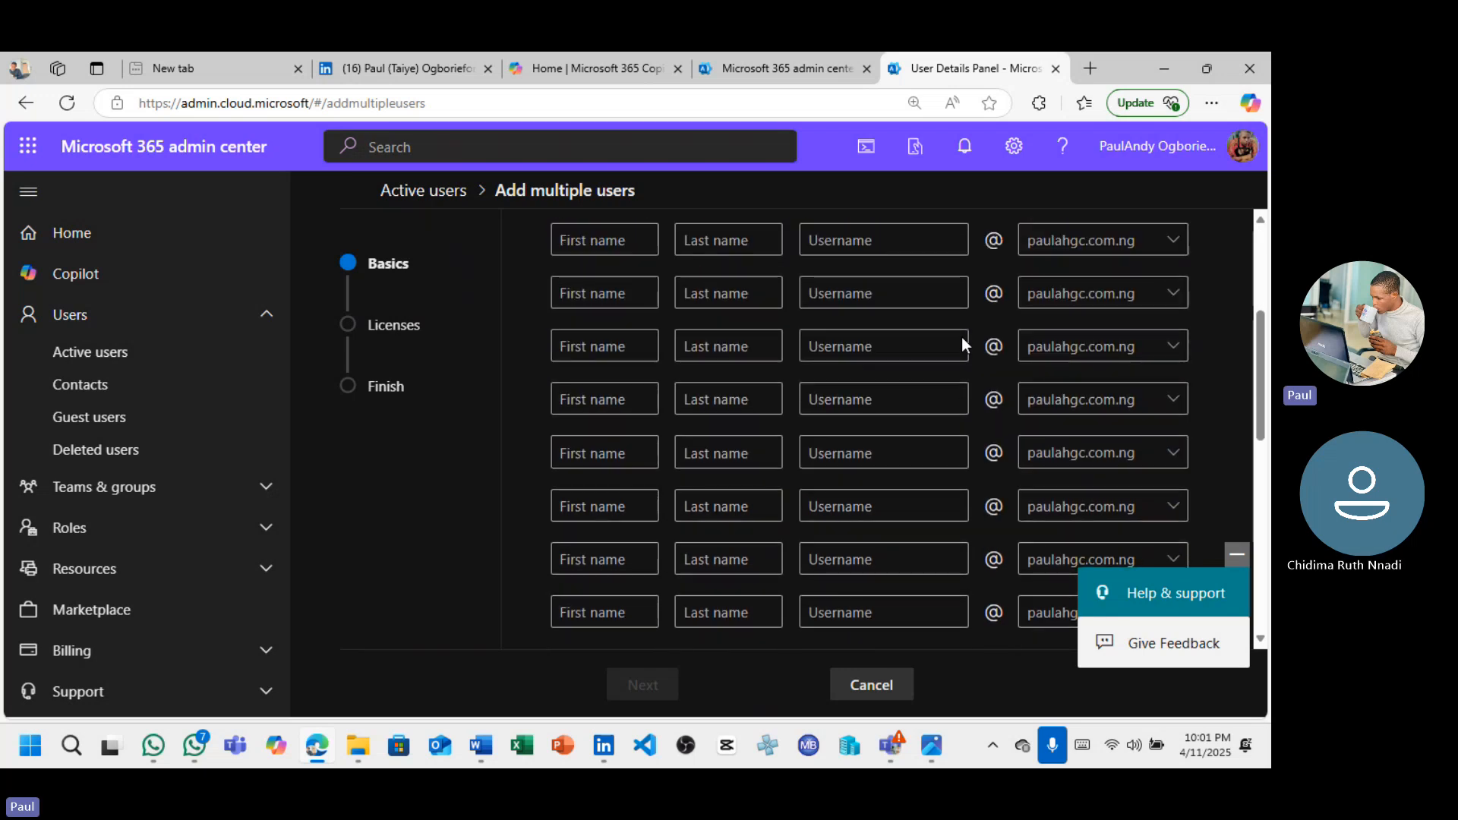
scroll(961, 337, "down", 1)
scroll(963, 337, "up", 1)
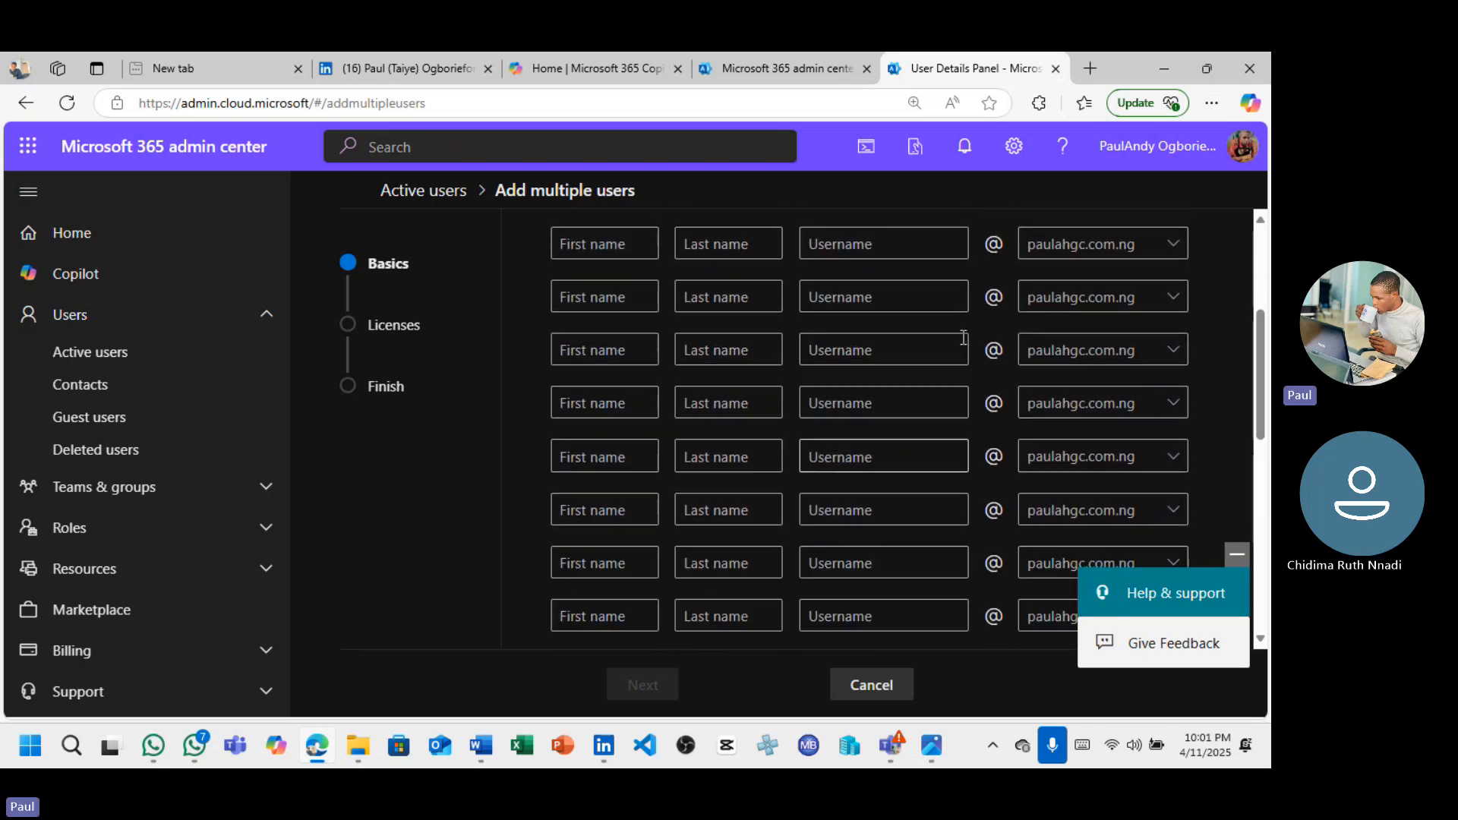
scroll(961, 335, "up", 4)
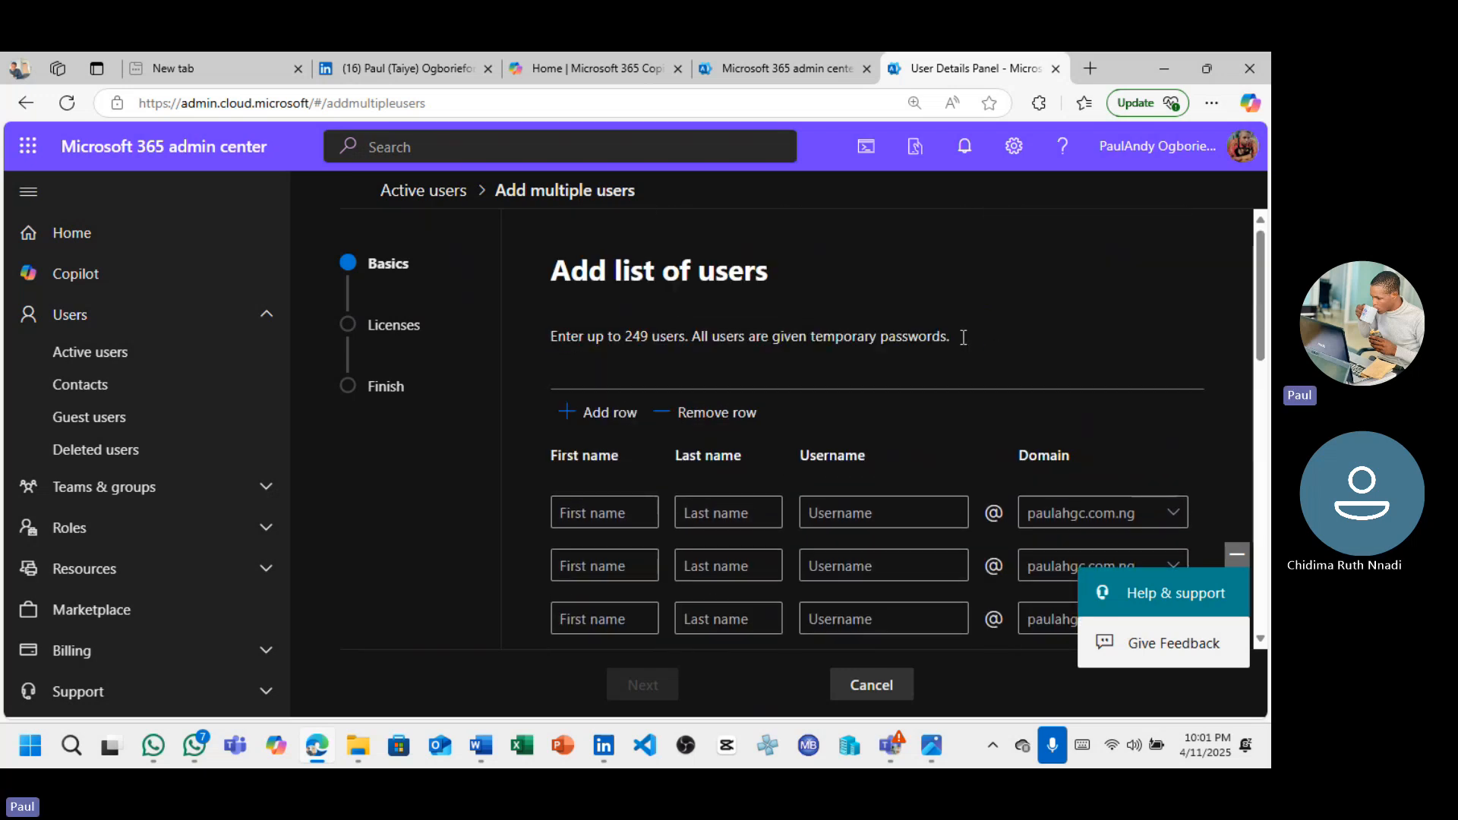
Cut the list to one row and fill the new user's first name, last name and corrected username.
left_click(693, 414)
left_click(693, 413)
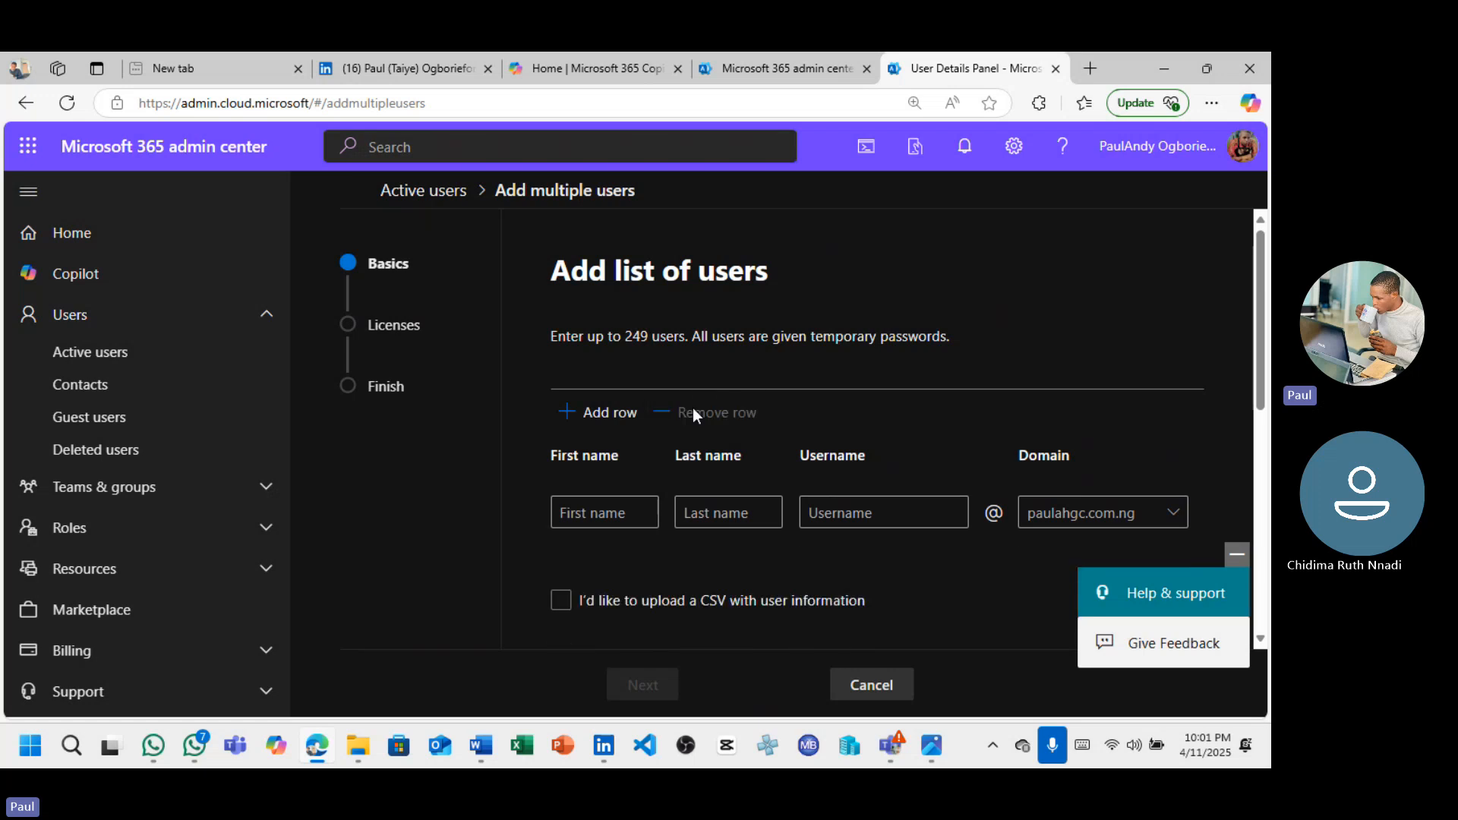
left_click(607, 506)
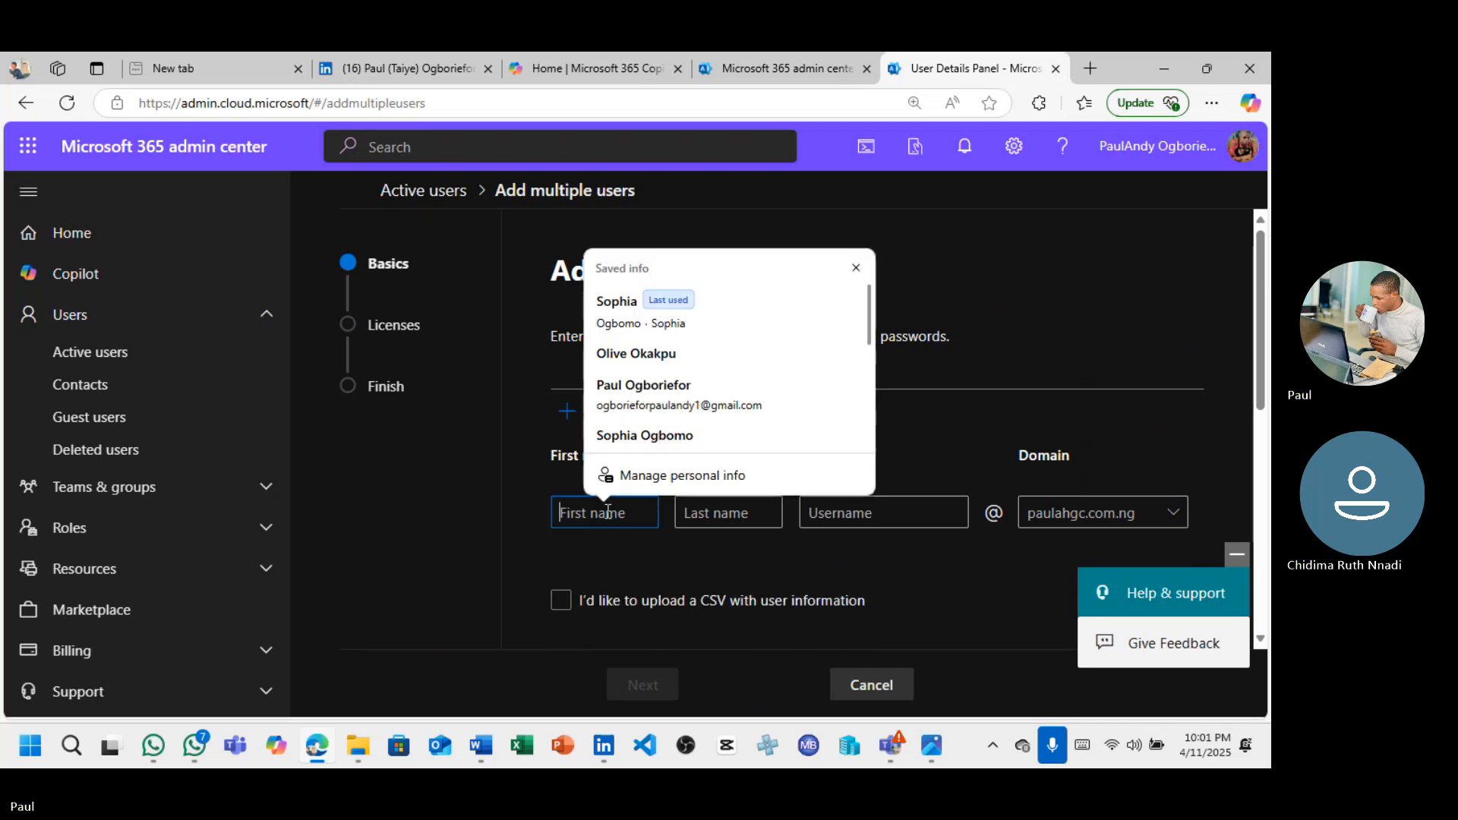
left_click(672, 331)
key("BackSpace")
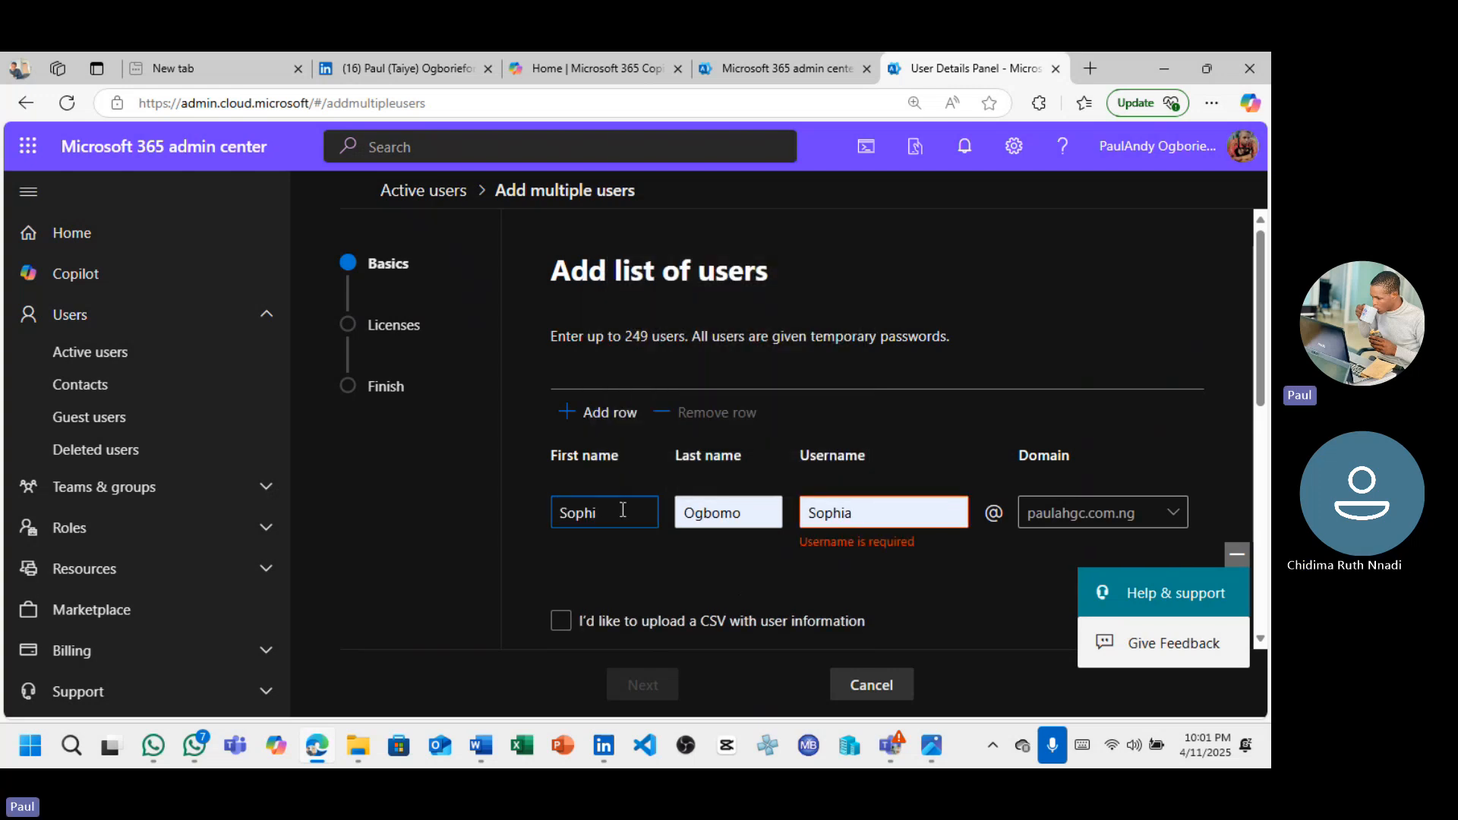
left_click(893, 514)
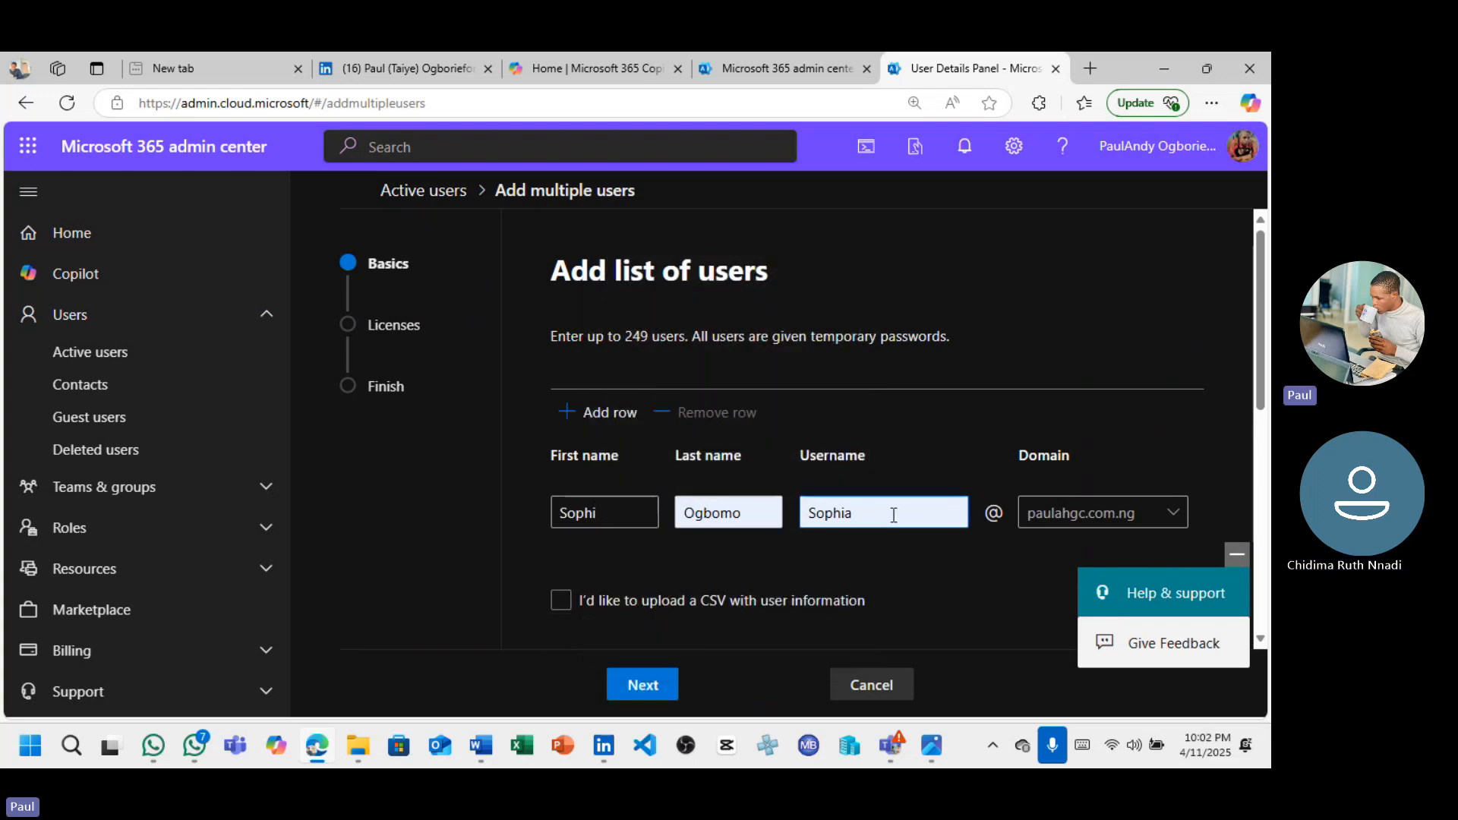
type("Sophia-oh")
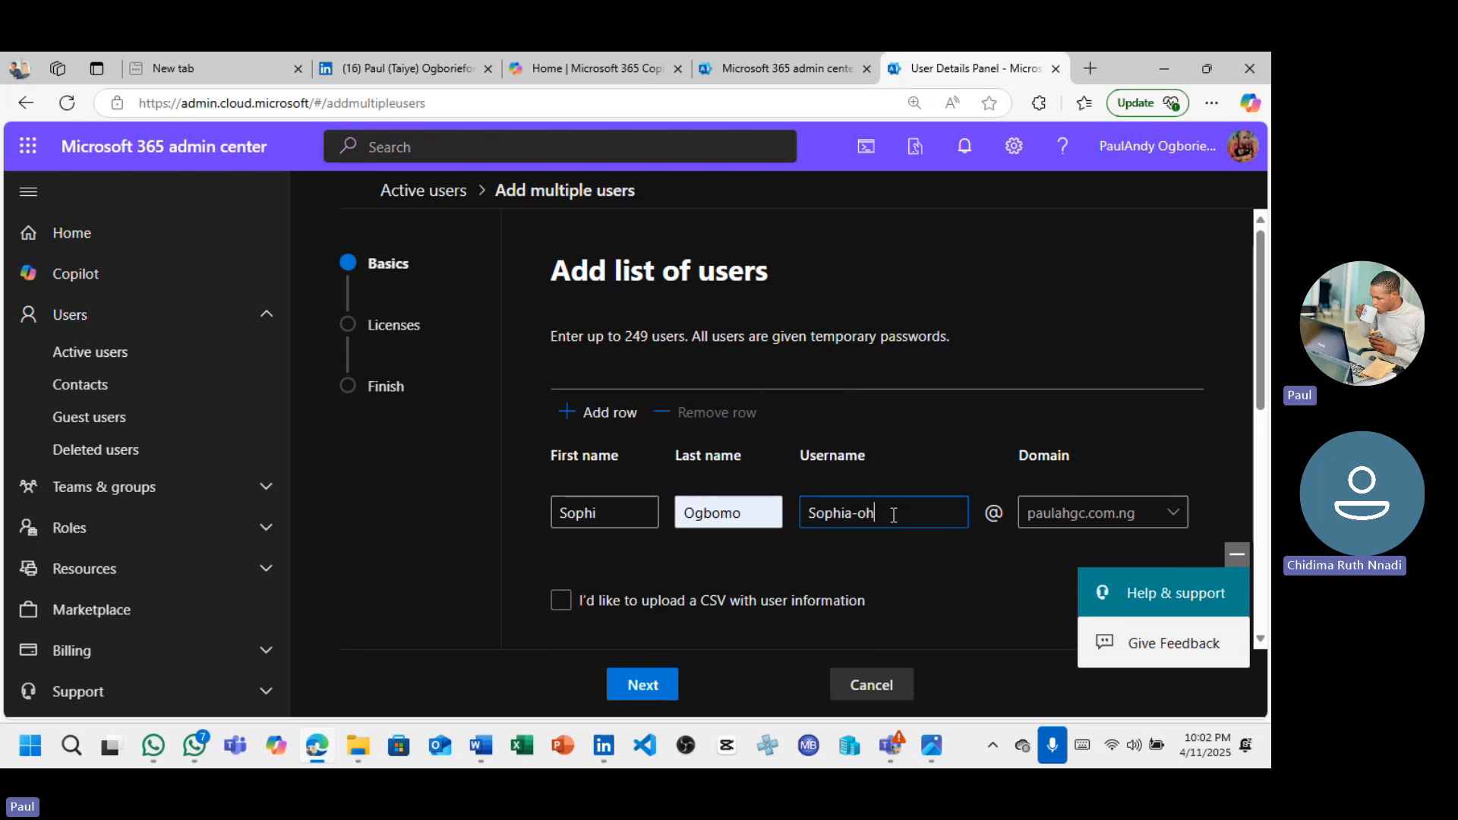
key("BackSpace")
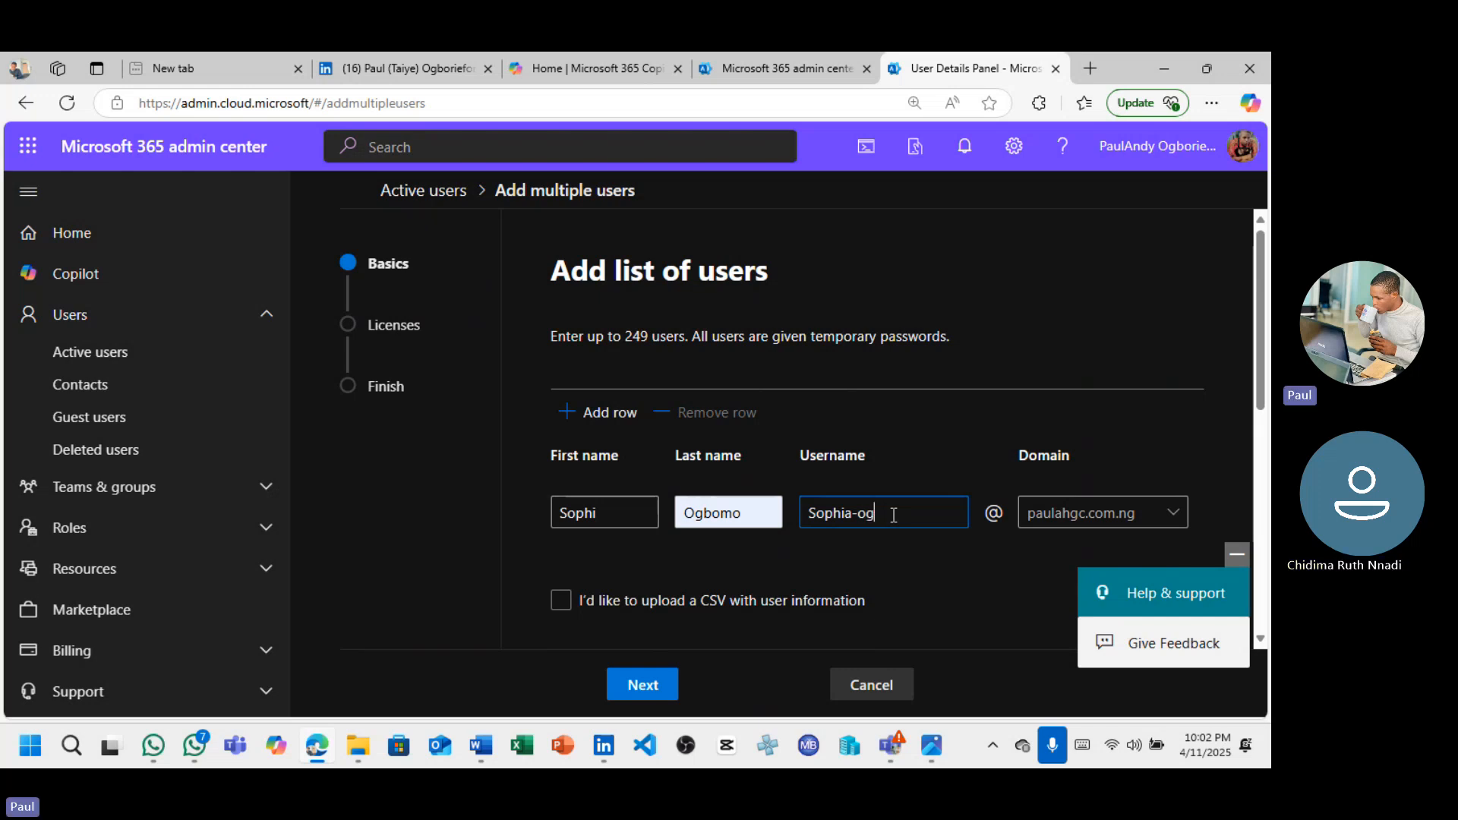
left_click(642, 686)
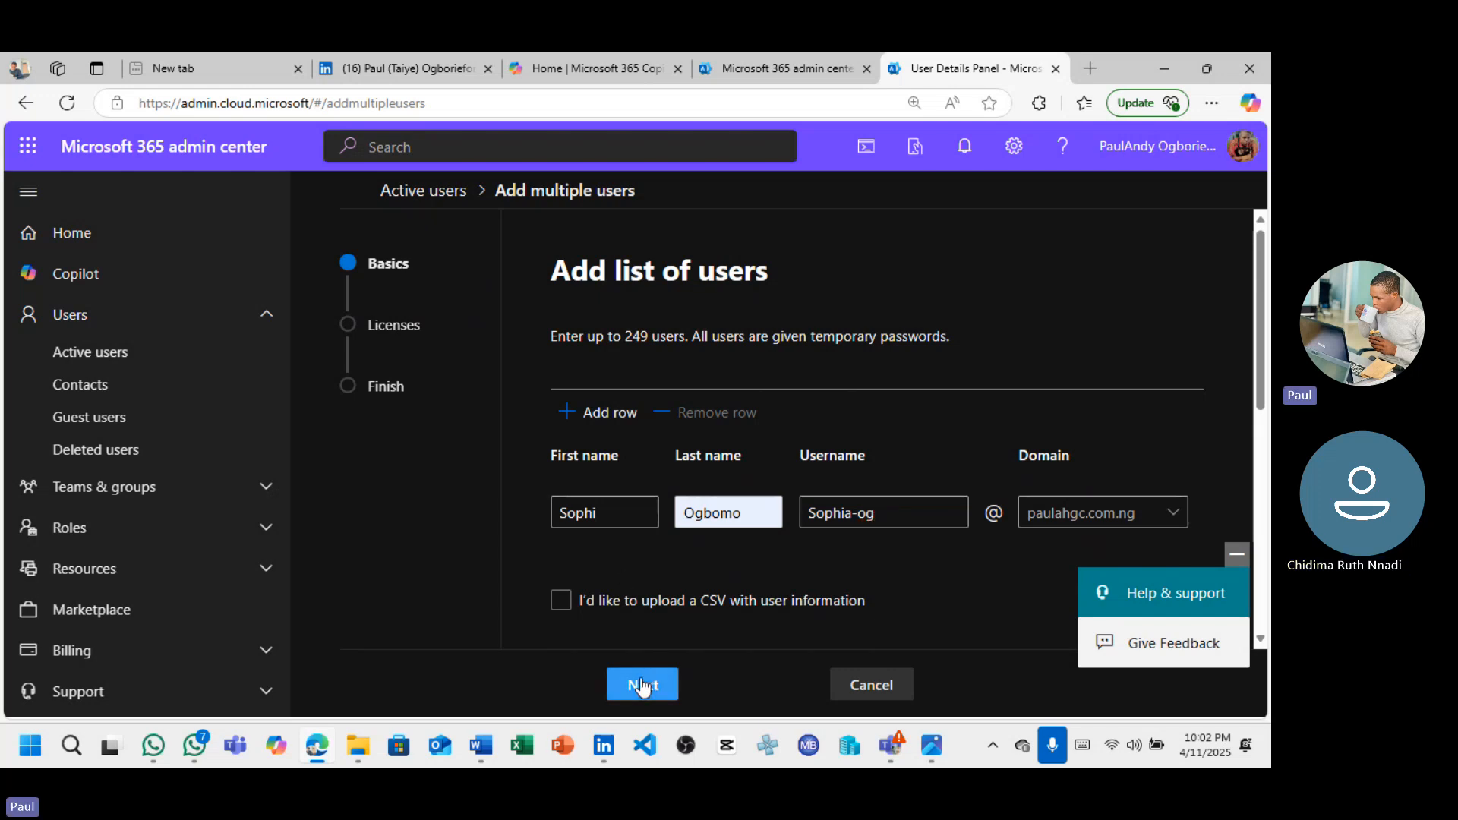
Tick Microsoft 365 E5 Developer, review the summary, then step back to the Basics page.
scroll(712, 558, "down", 5)
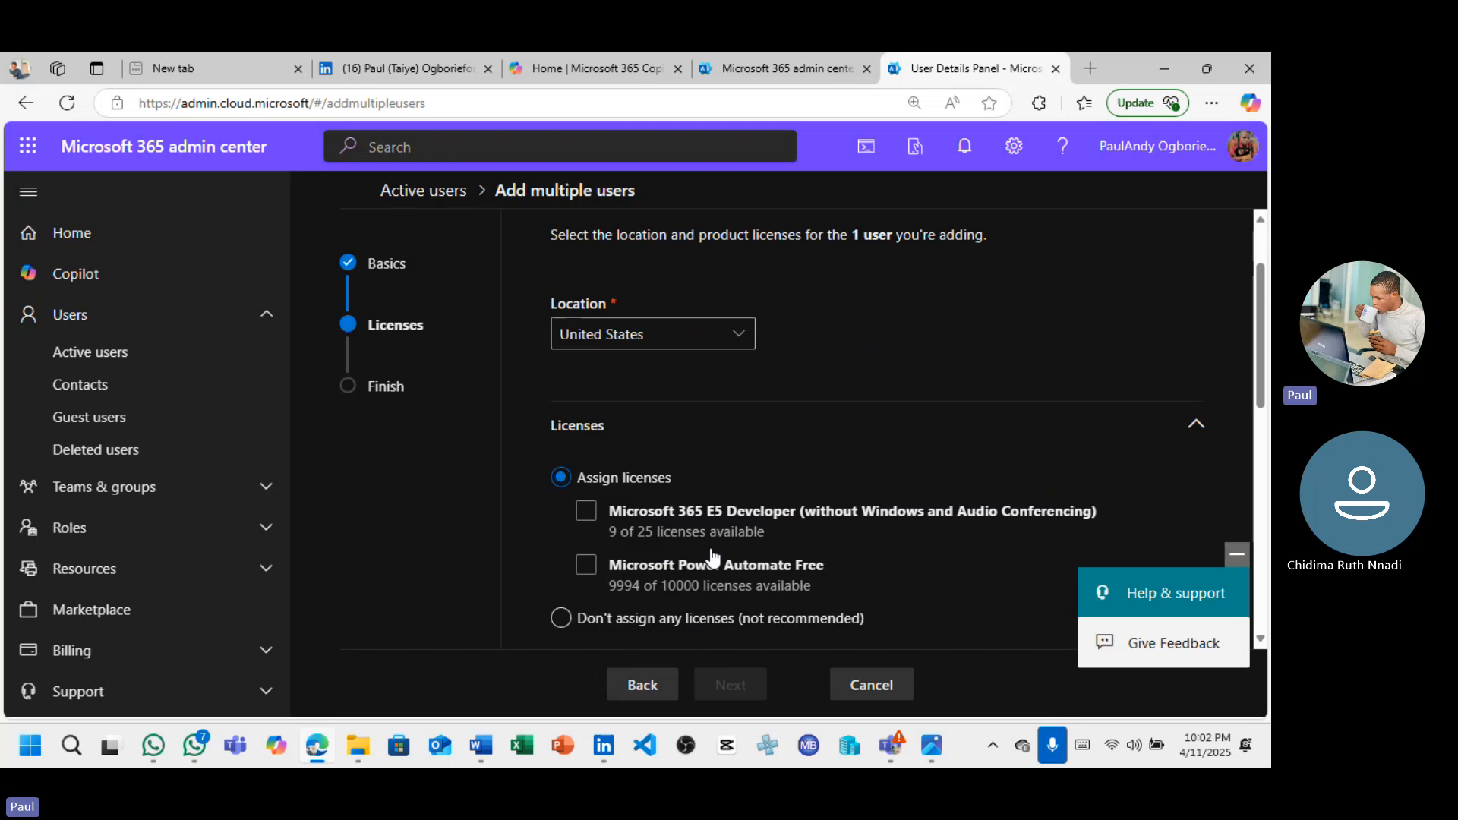
scroll(712, 558, "up", 5)
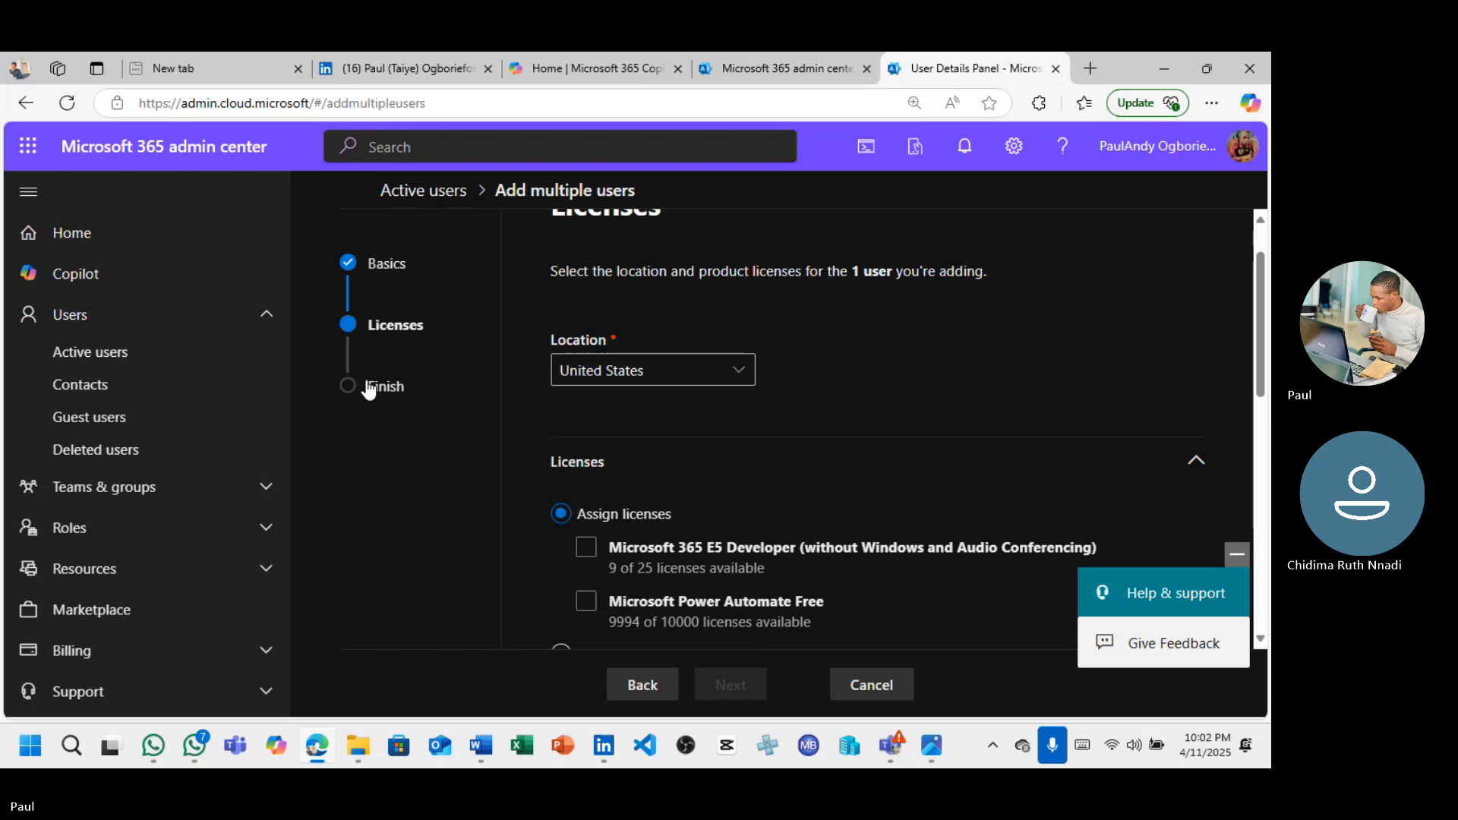
left_click(591, 554)
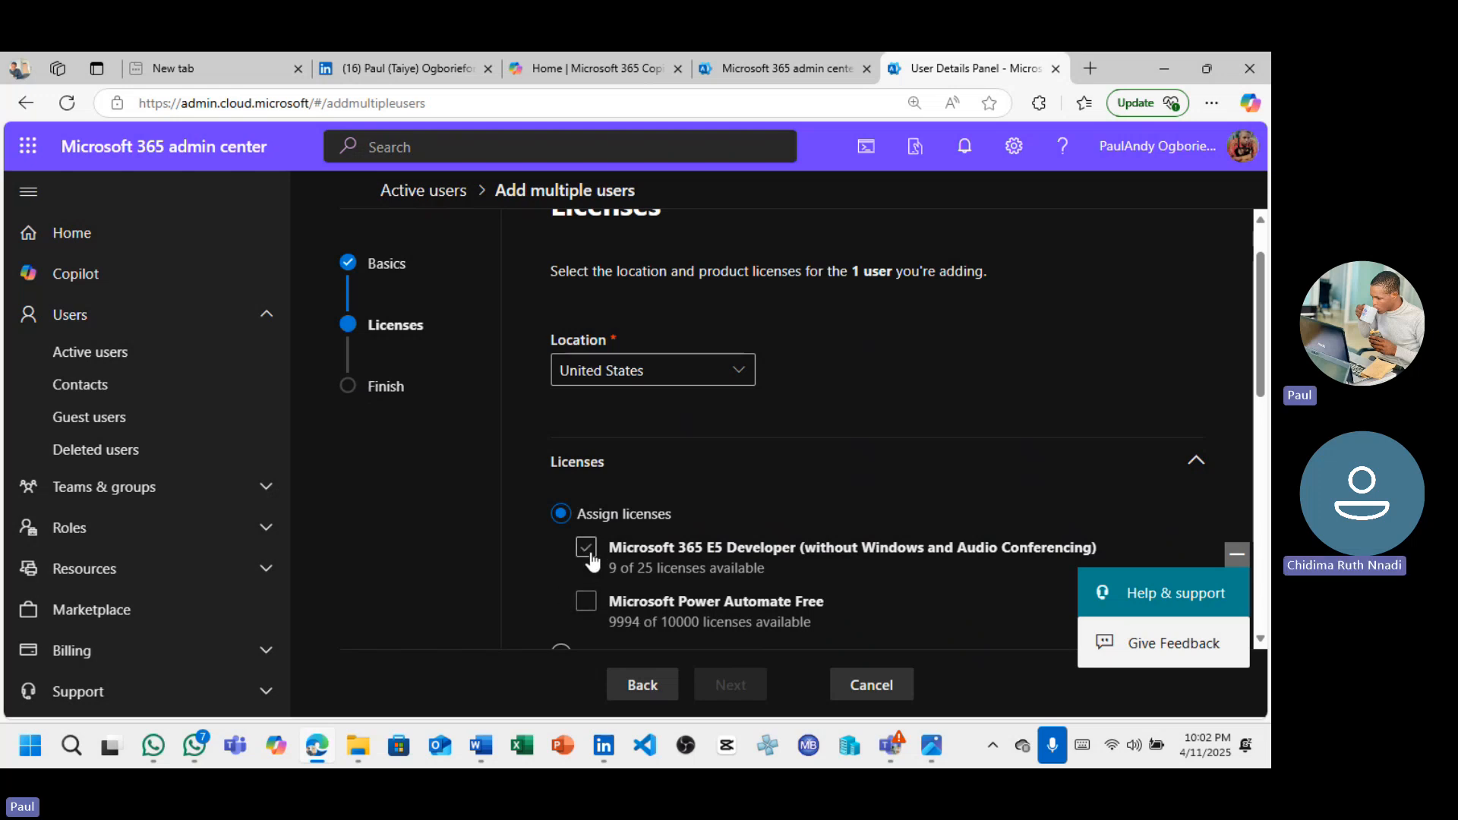
left_click(716, 682)
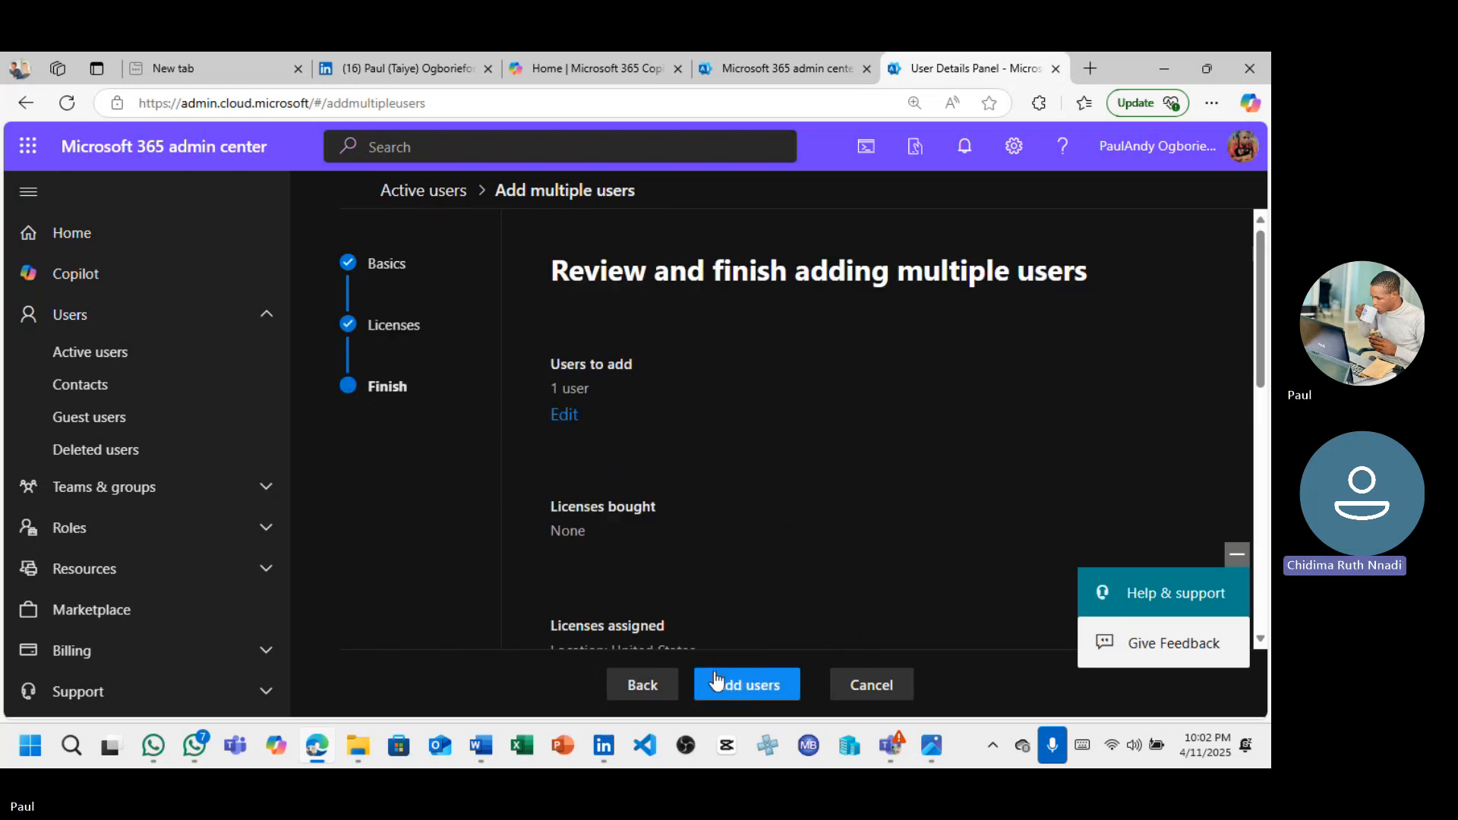
scroll(672, 555, "down", 2)
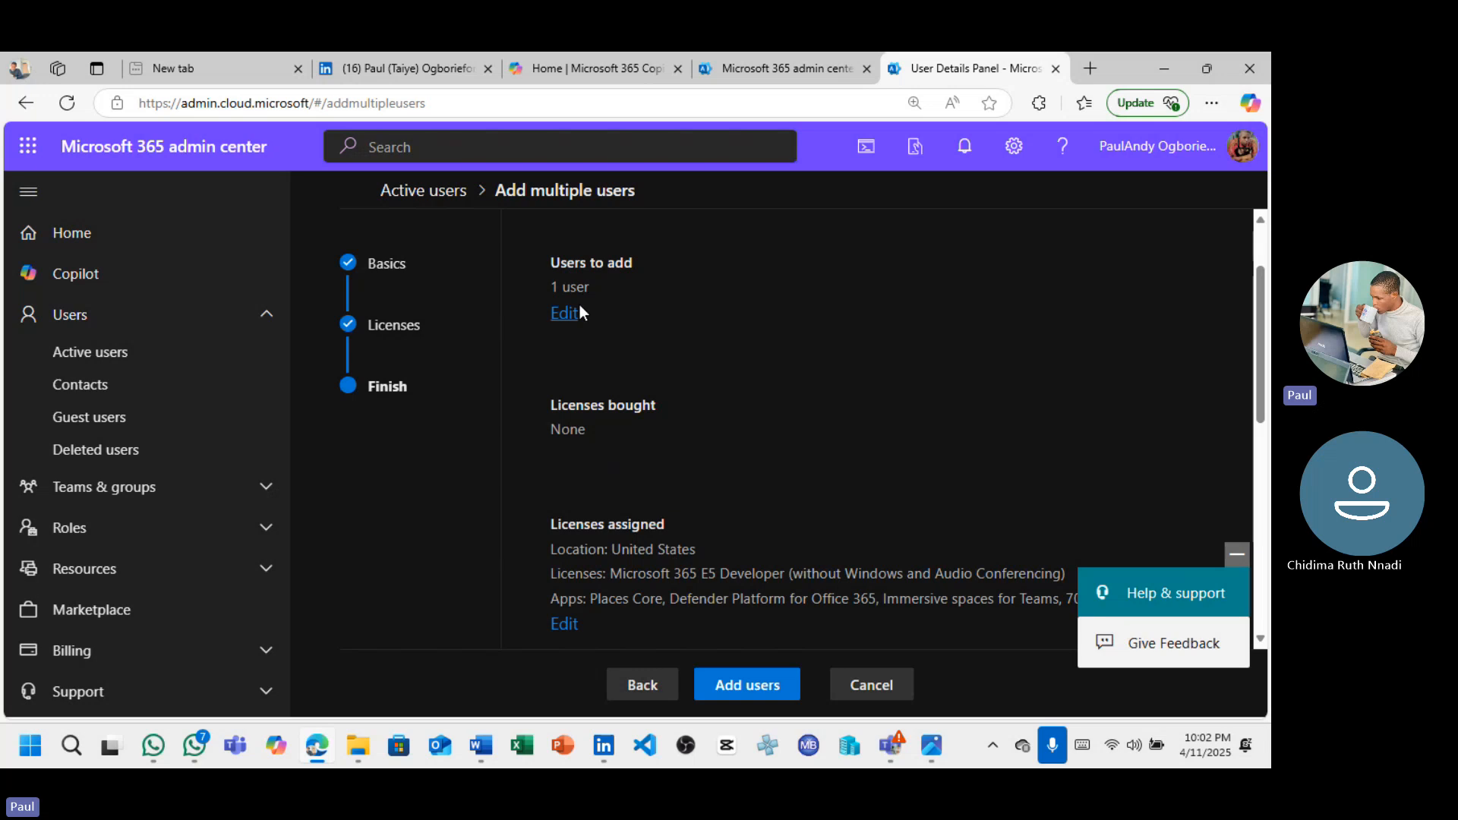
scroll(645, 443, "down", 6)
scroll(638, 442, "up", 4)
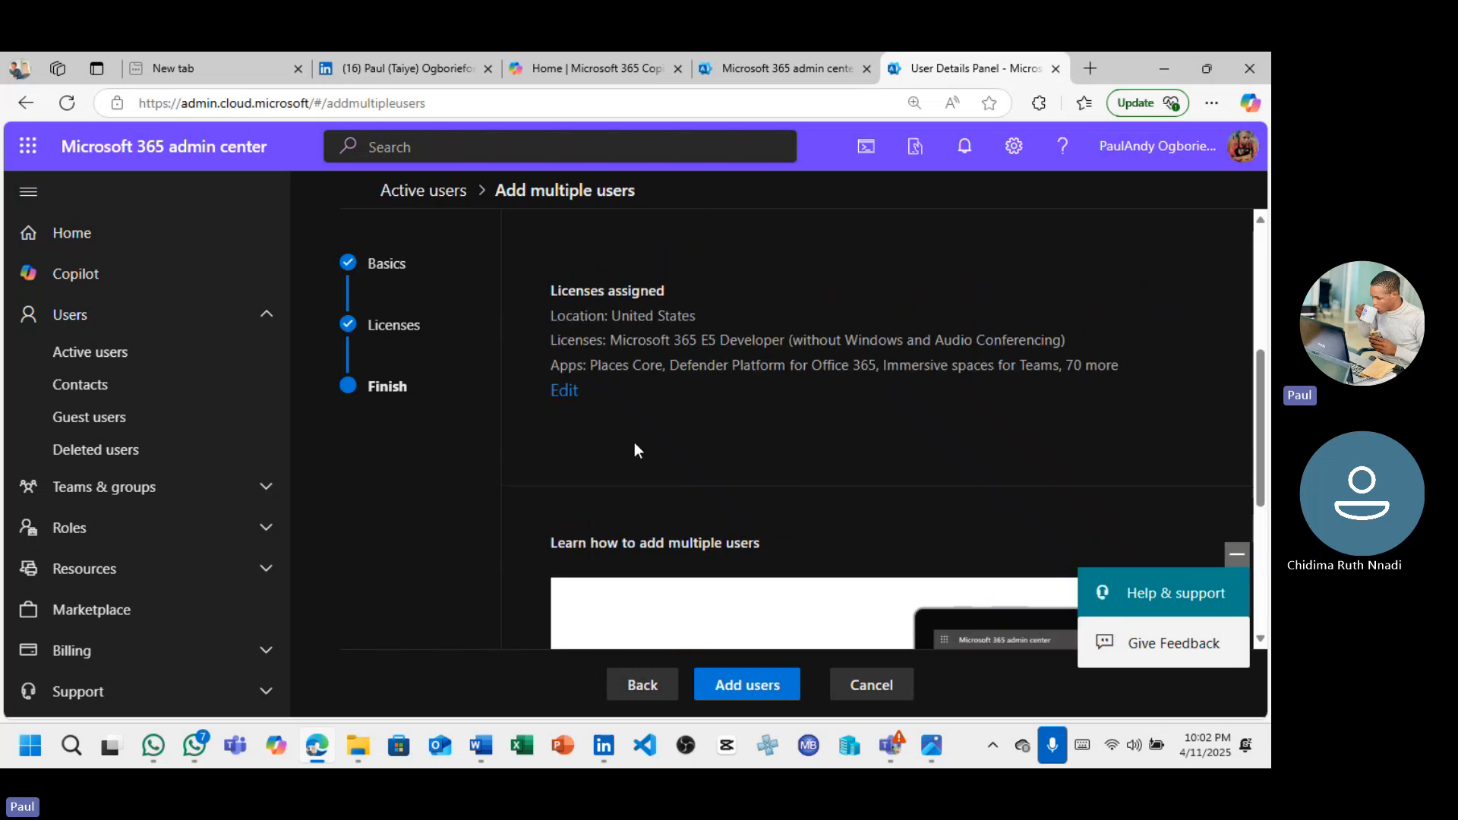
scroll(654, 414, "up", 4)
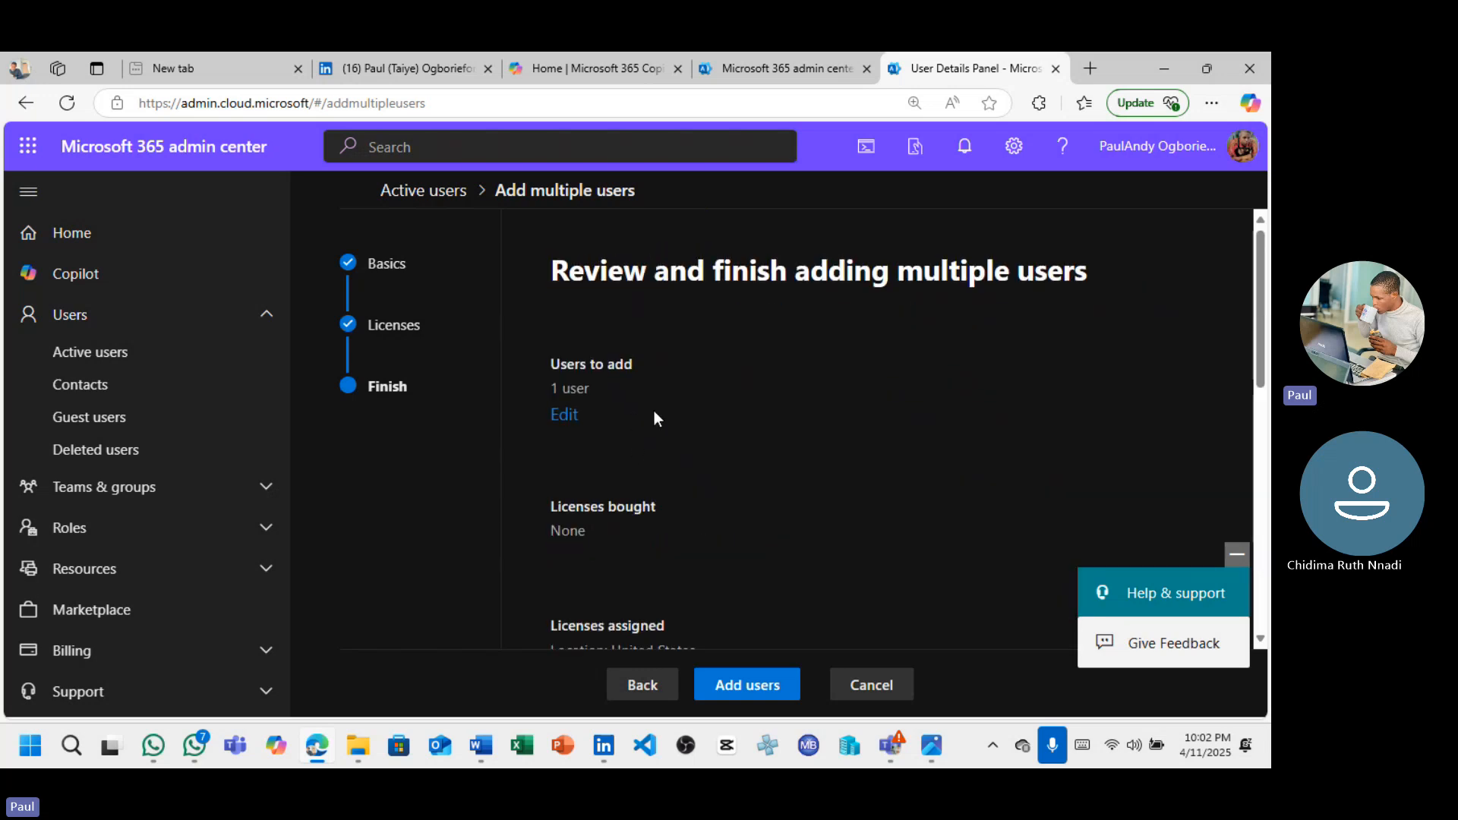
left_click(645, 685)
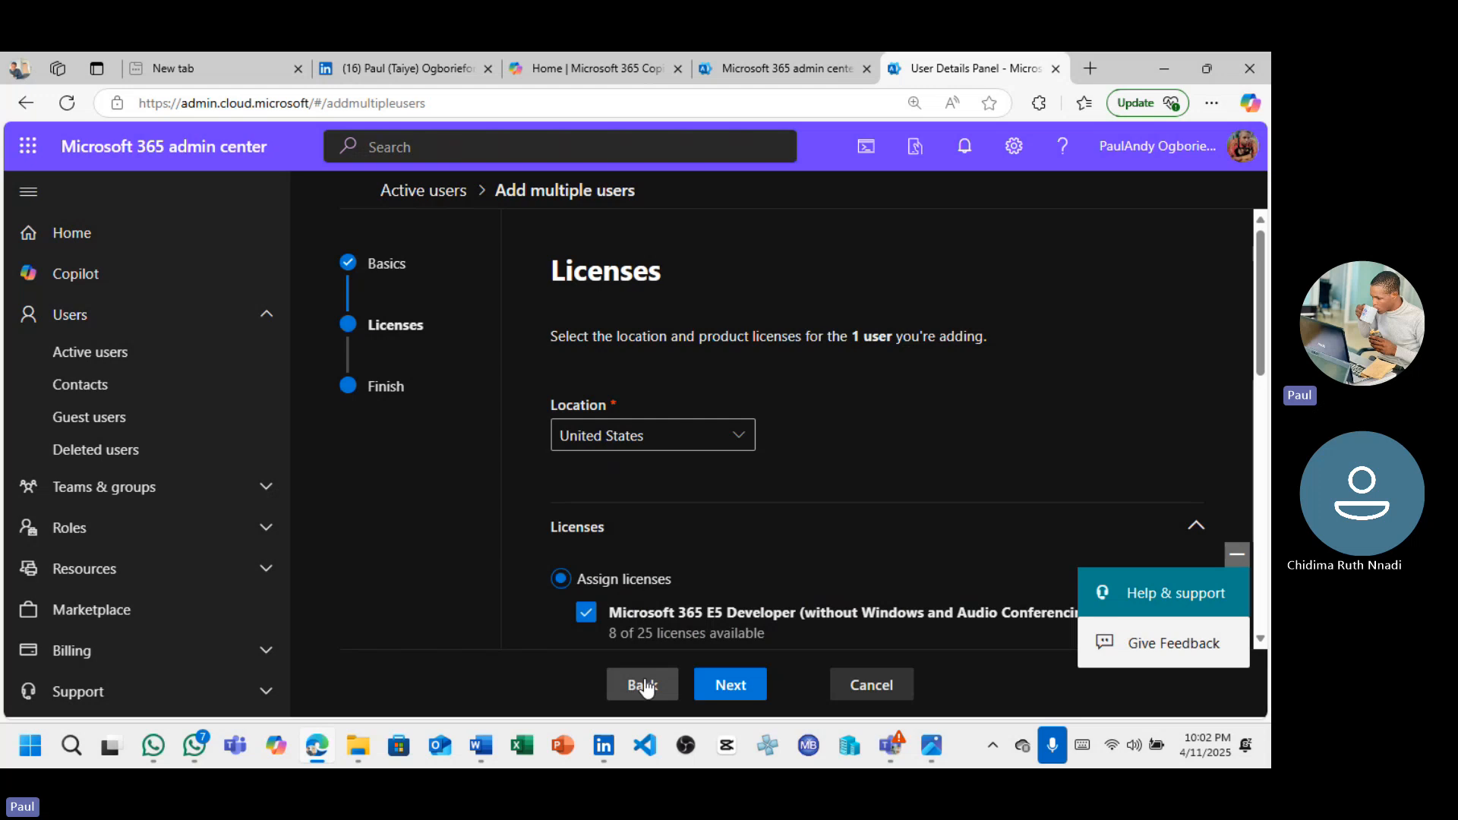
left_click(645, 686)
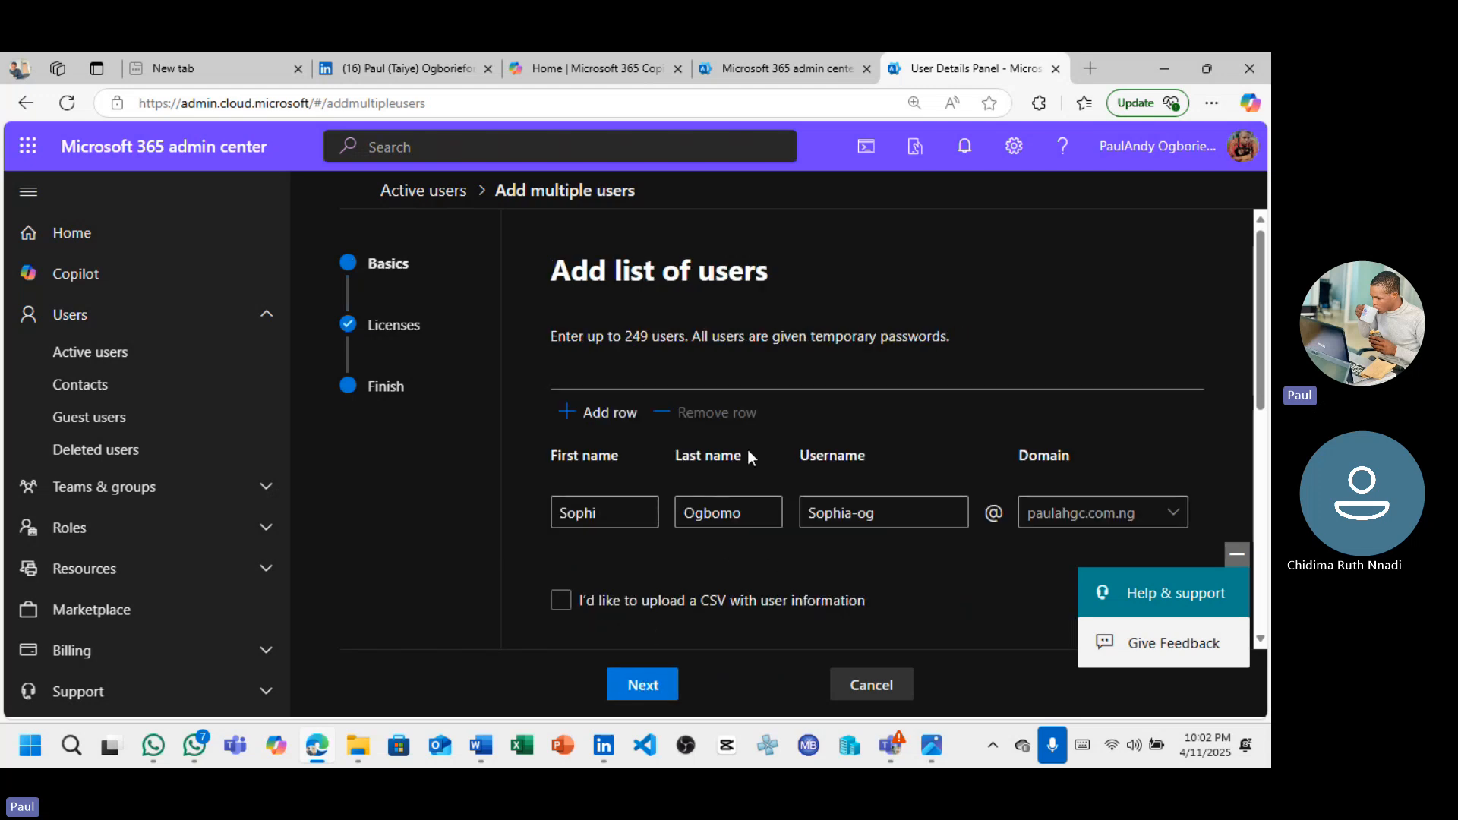
Enable 'I'd like to upload a CSV with user information' to reveal the sample CSV downloads.
scroll(749, 456, "down", 3)
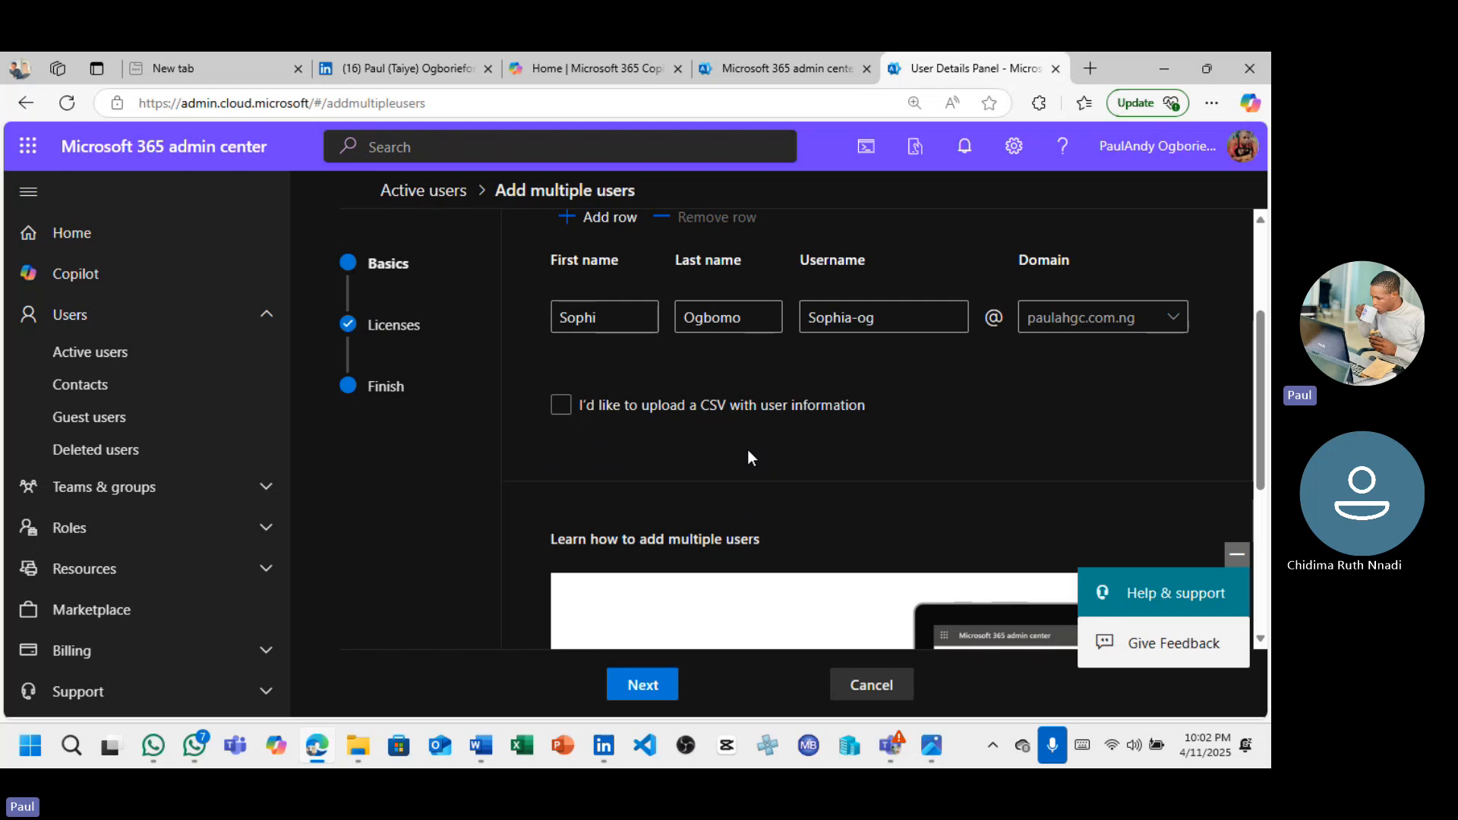
scroll(747, 450, "up", 2)
scroll(748, 450, "down", 2)
left_click(615, 353)
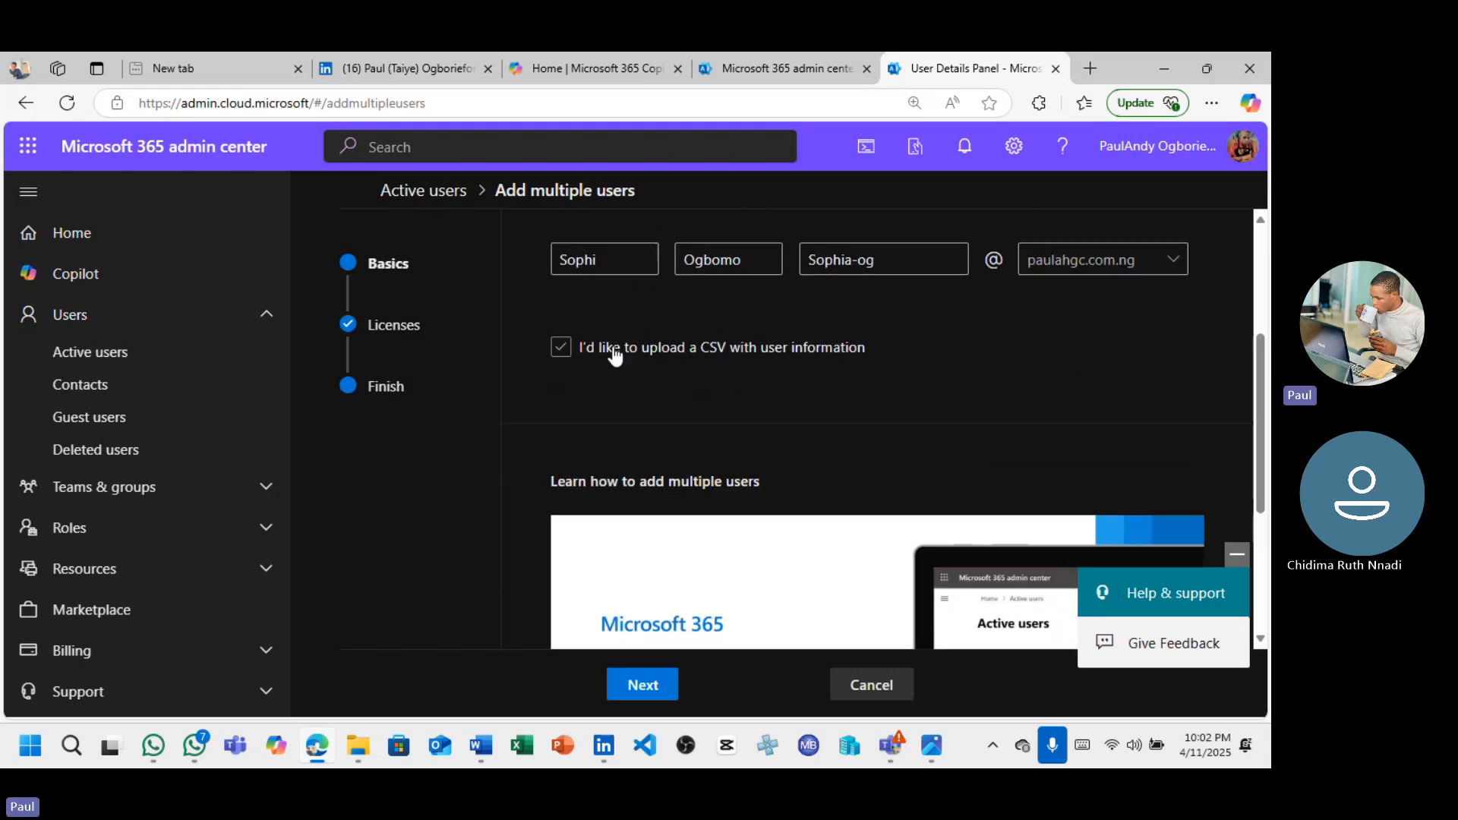
left_click(562, 351)
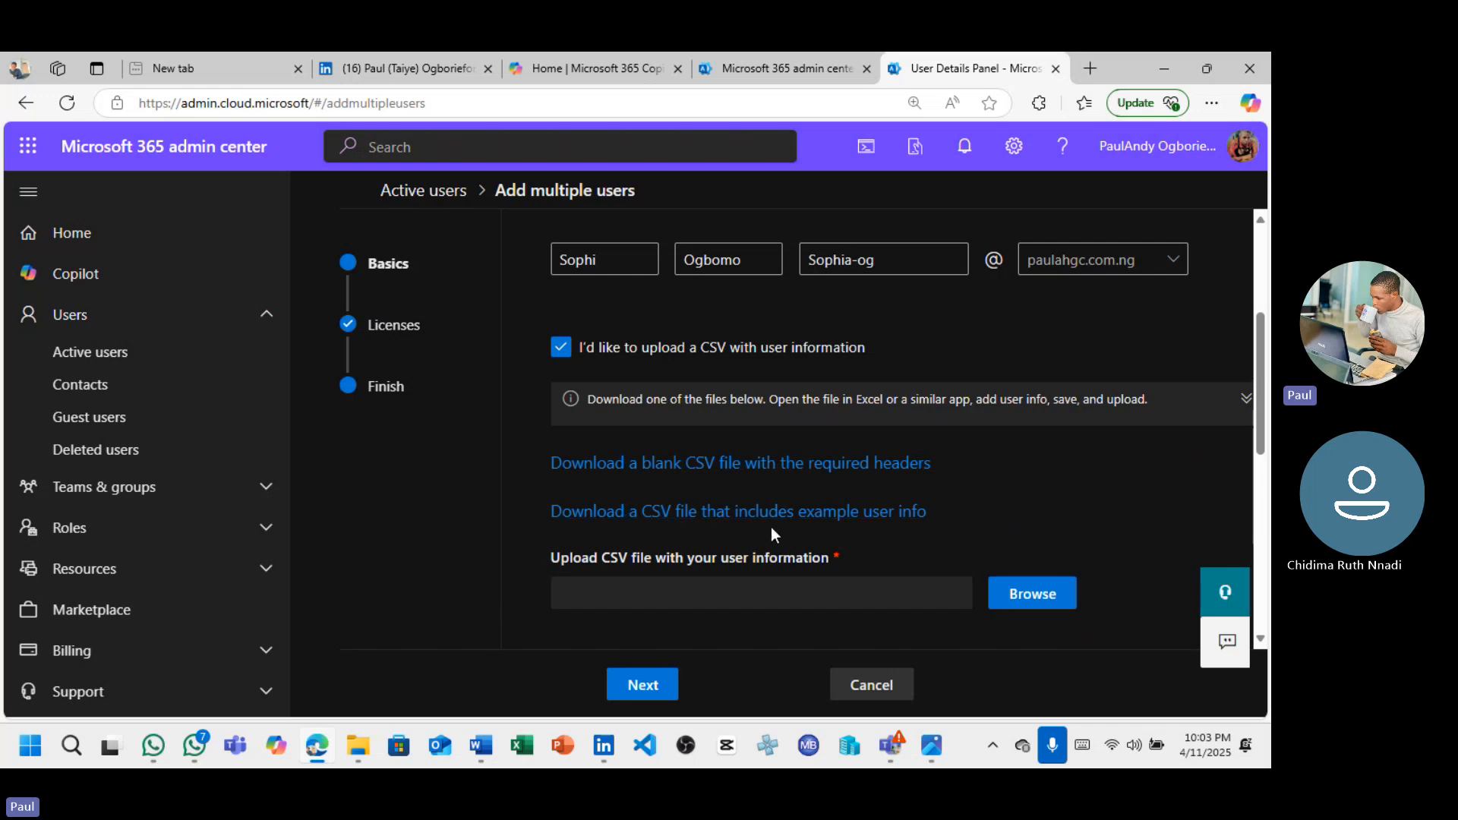
Download the example-user CSV and open Import_User_Sample.csv in Excel.
left_click(843, 528)
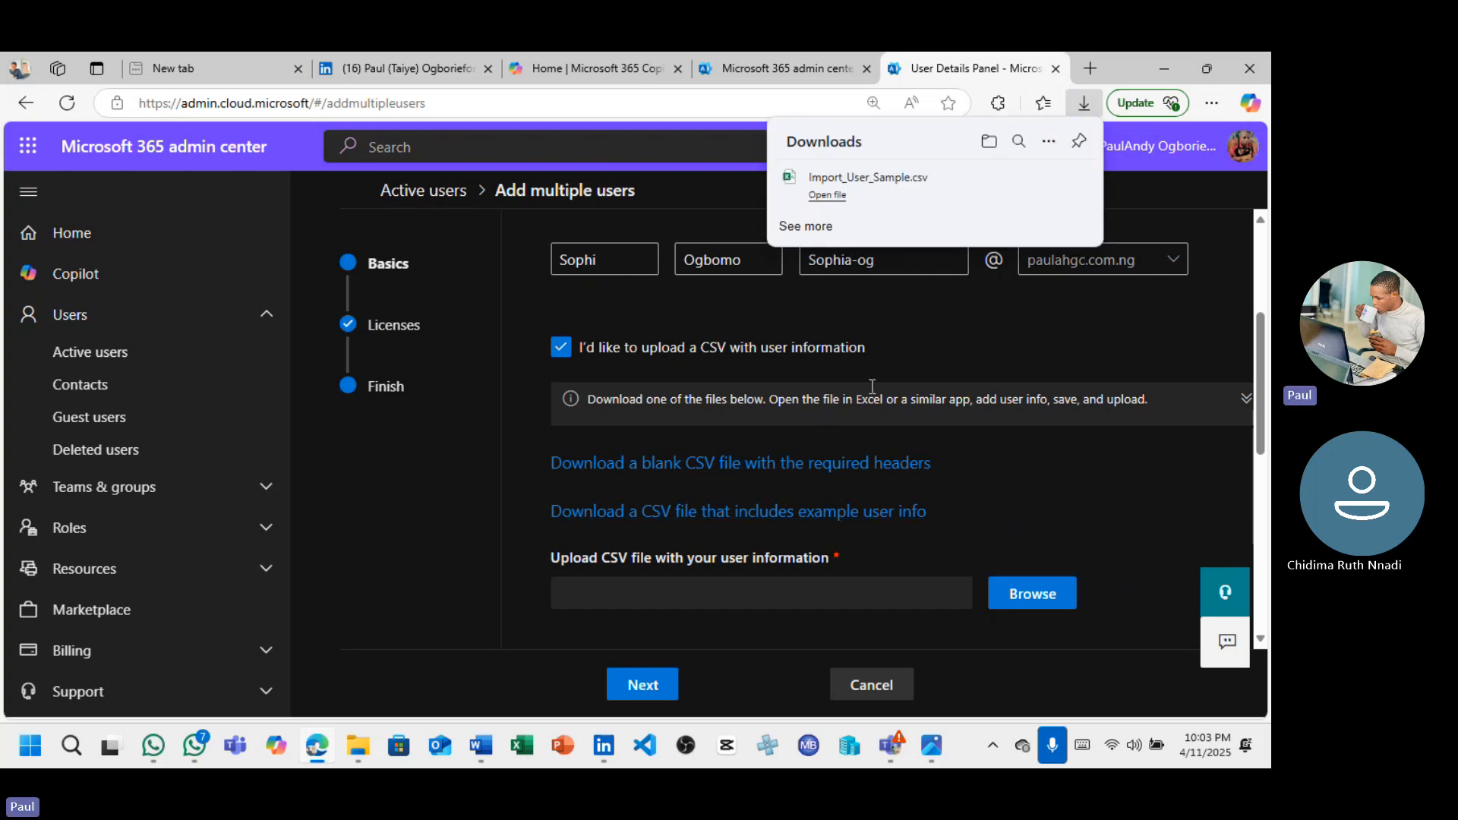
left_click(827, 195)
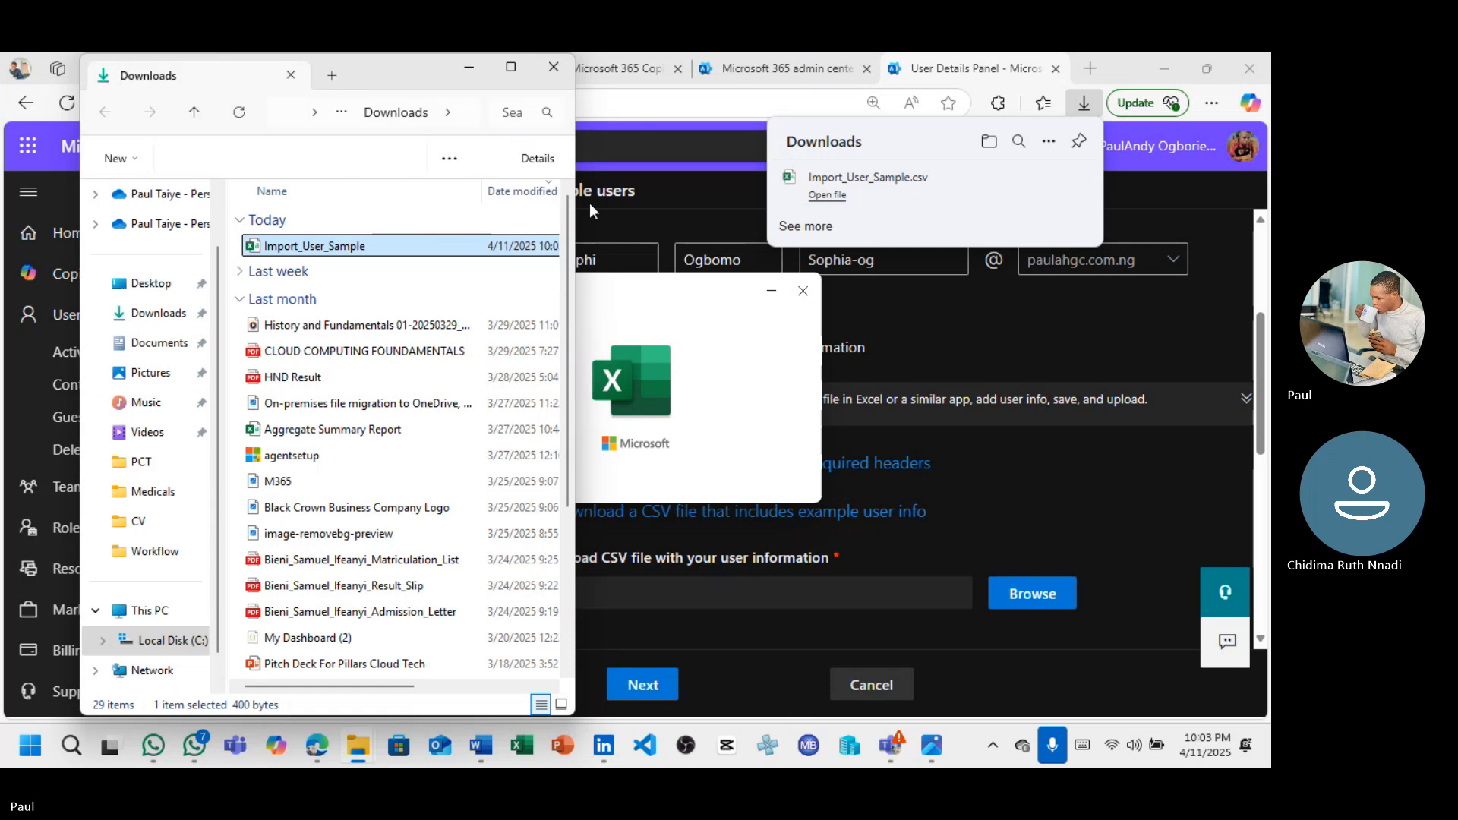
left_click(554, 68)
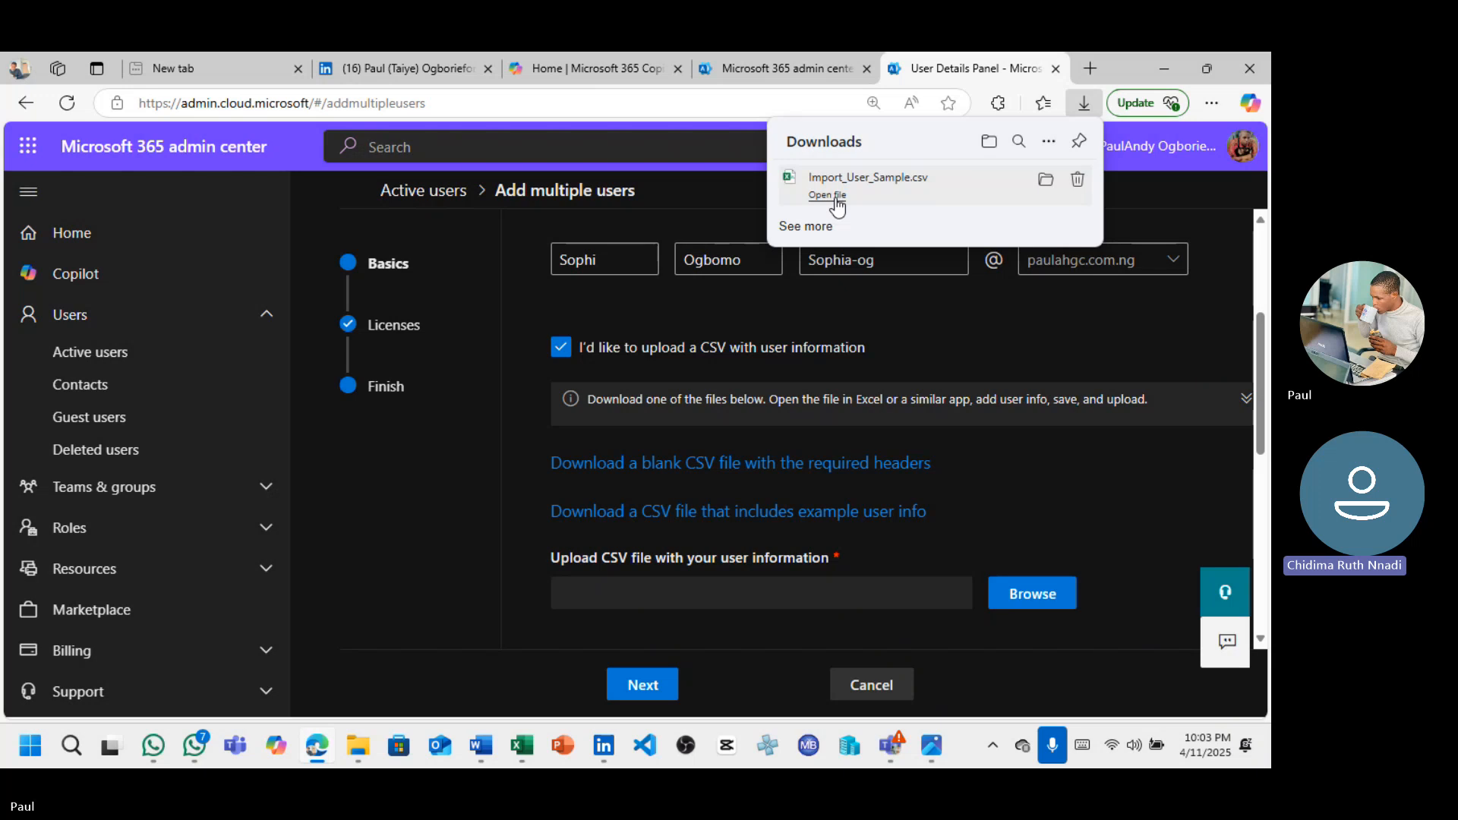
left_click(828, 195)
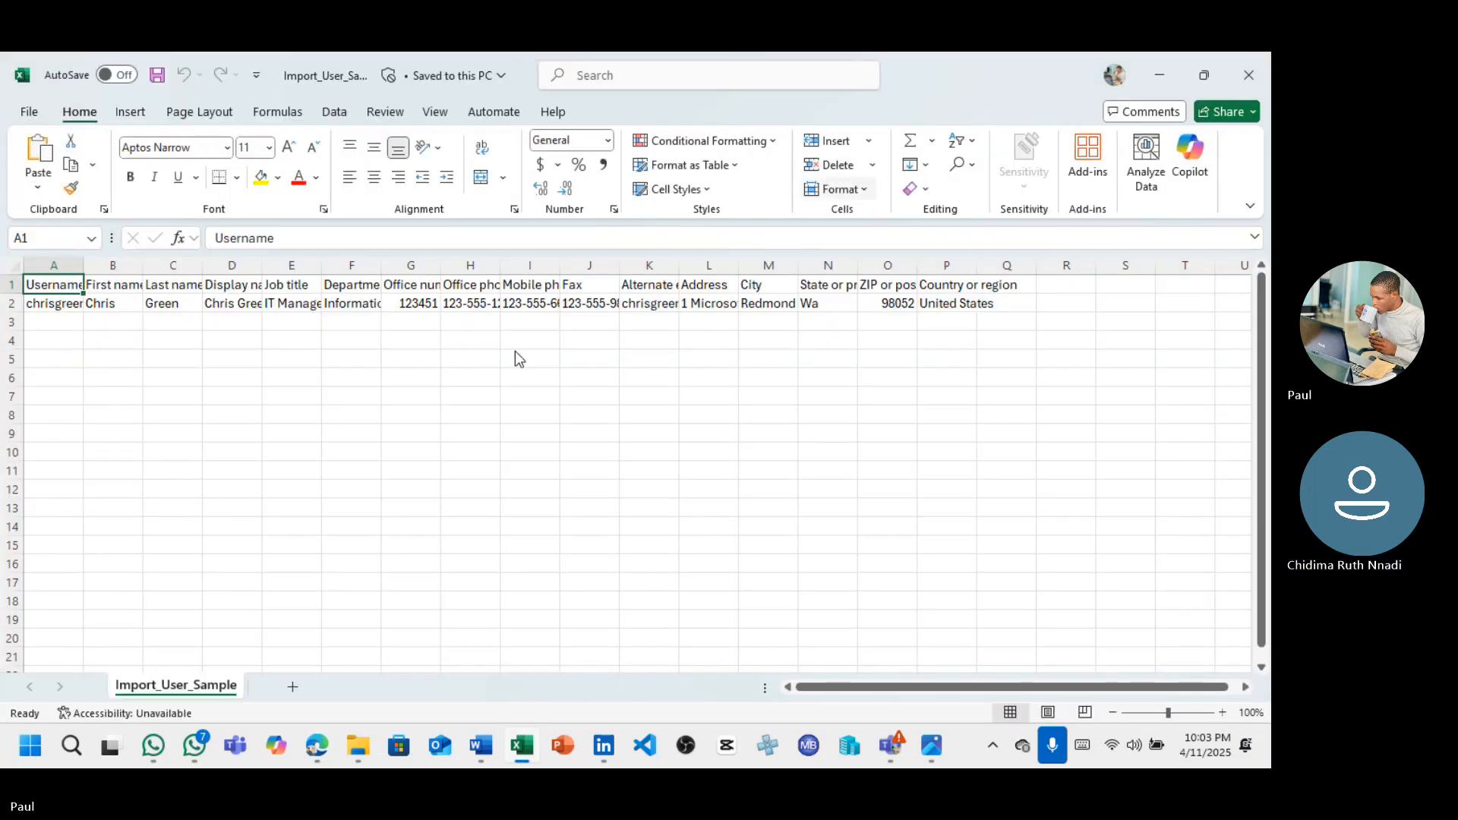
Dismiss the data loss warning and AutoFit every column of the sheet.
left_click(13, 267)
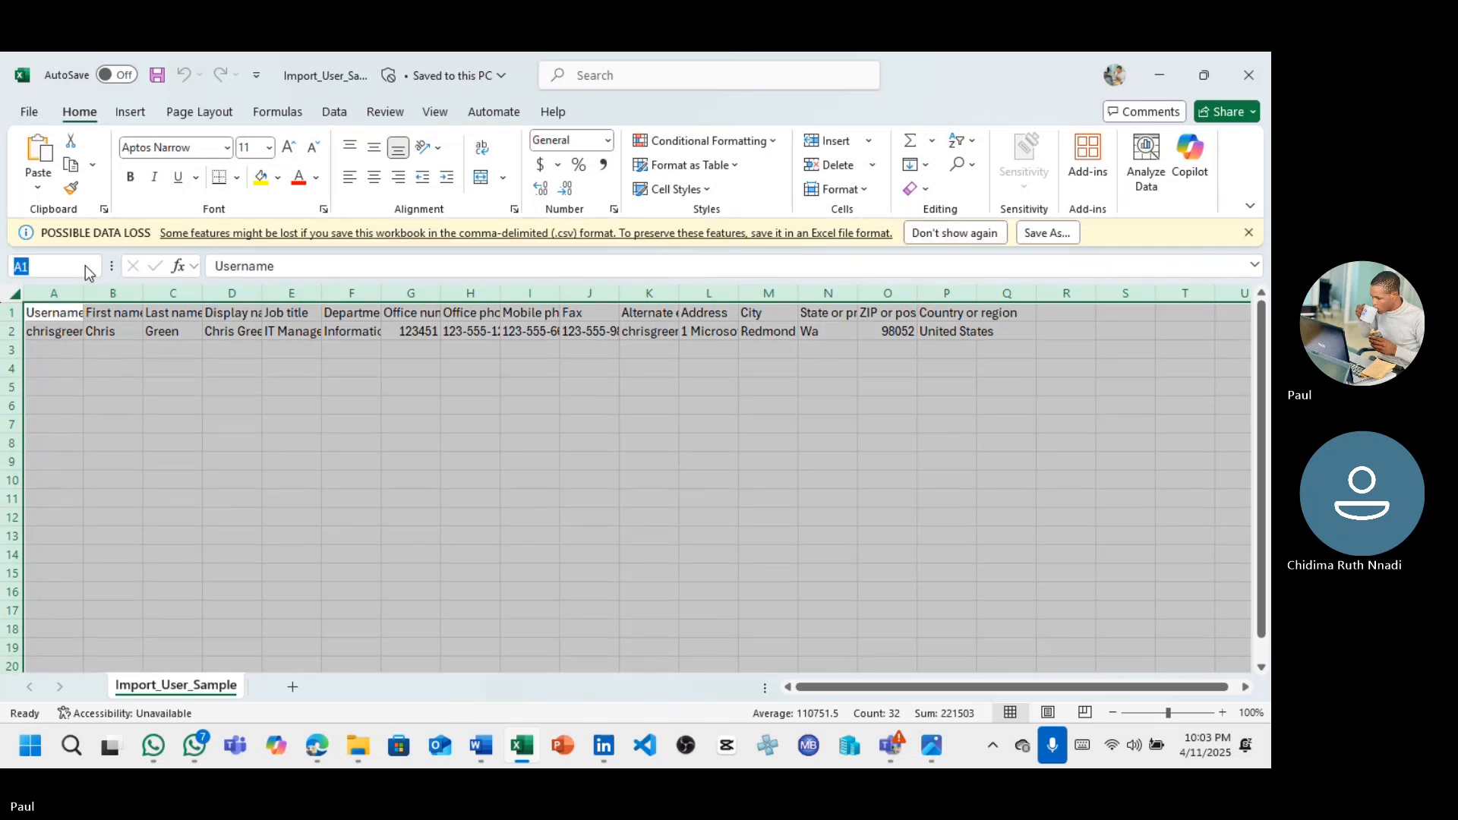
left_click(935, 231)
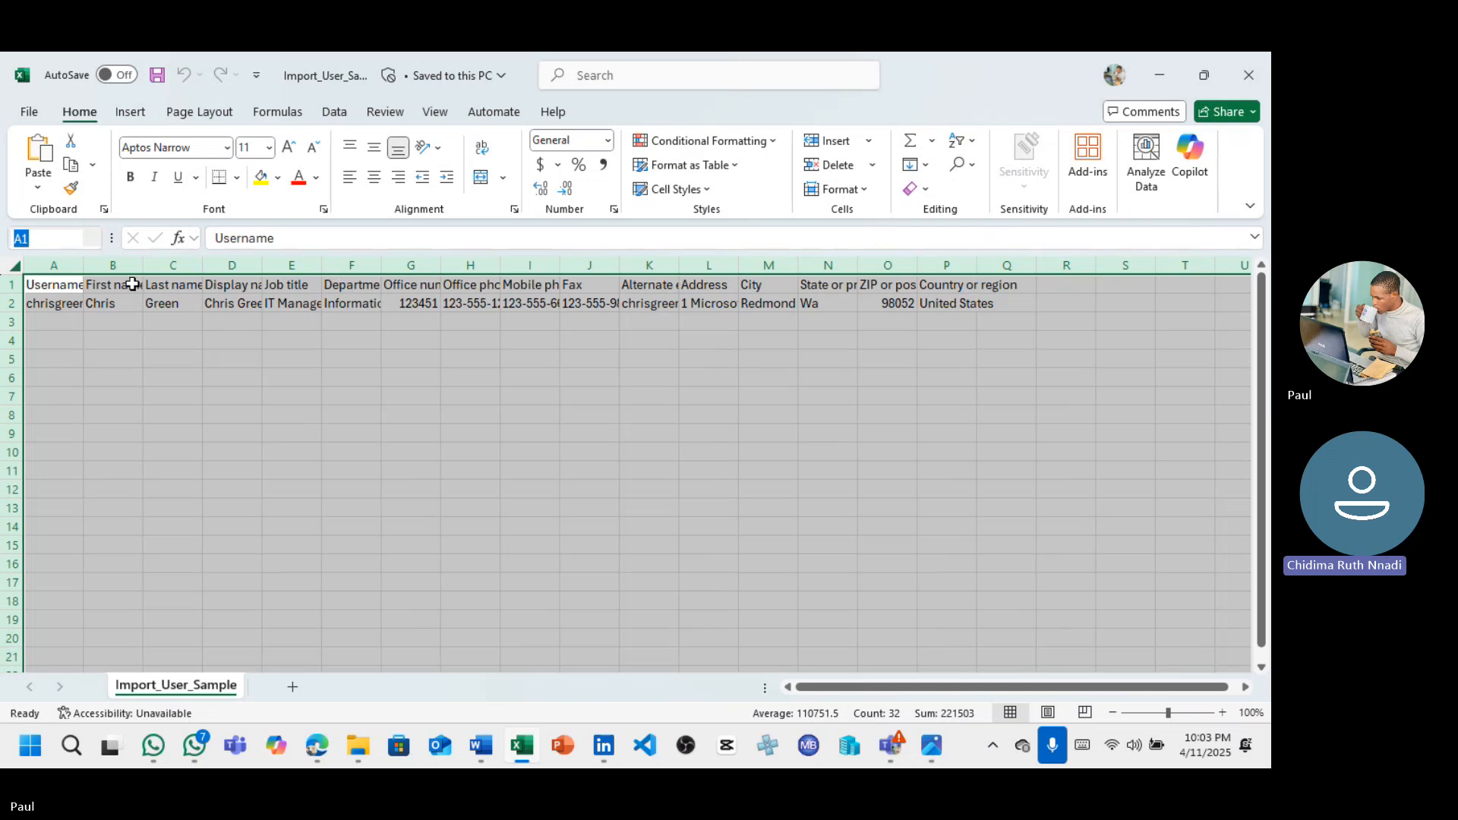
double_click(83, 264)
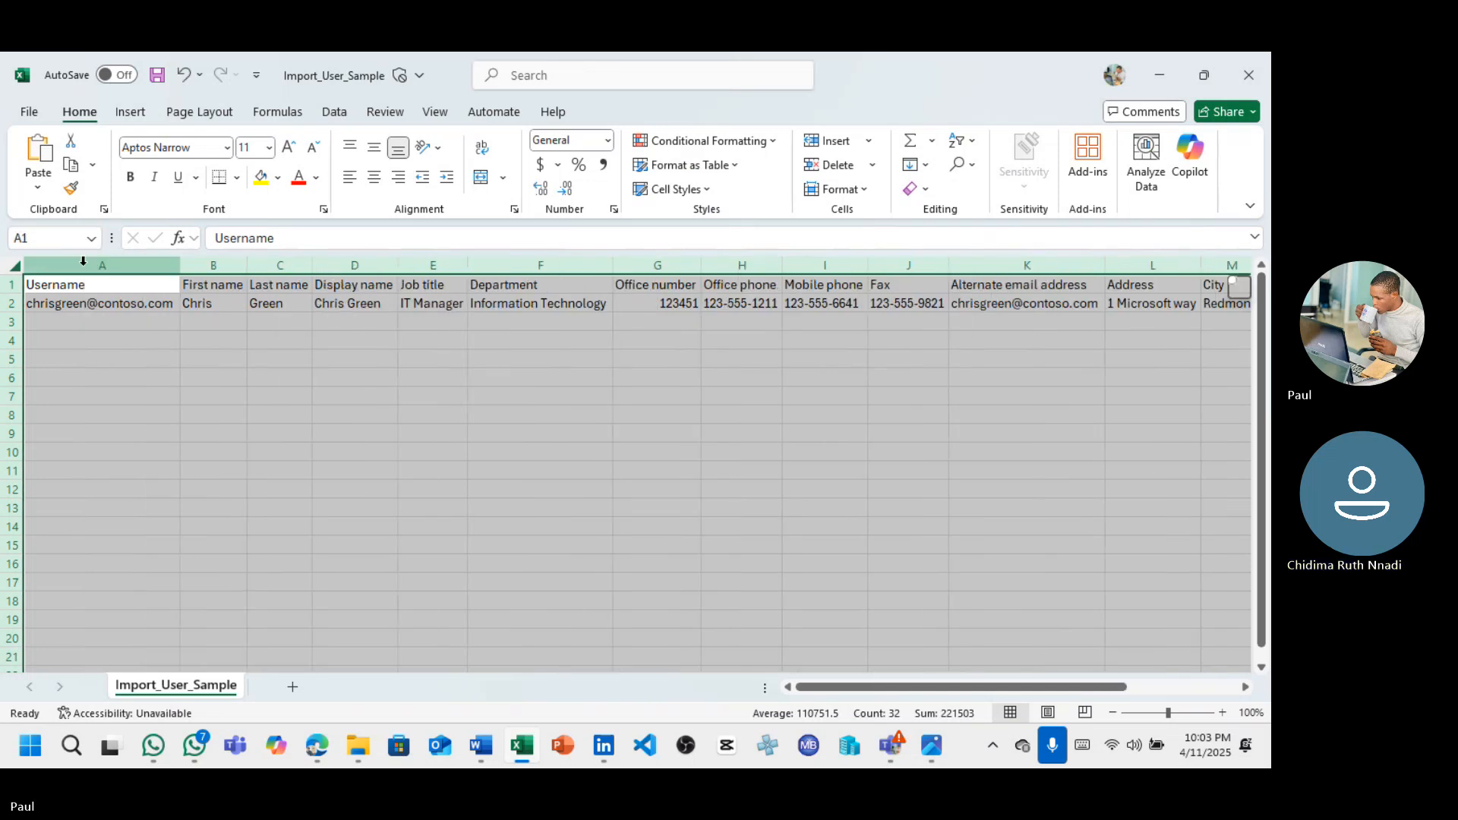
left_click(232, 395)
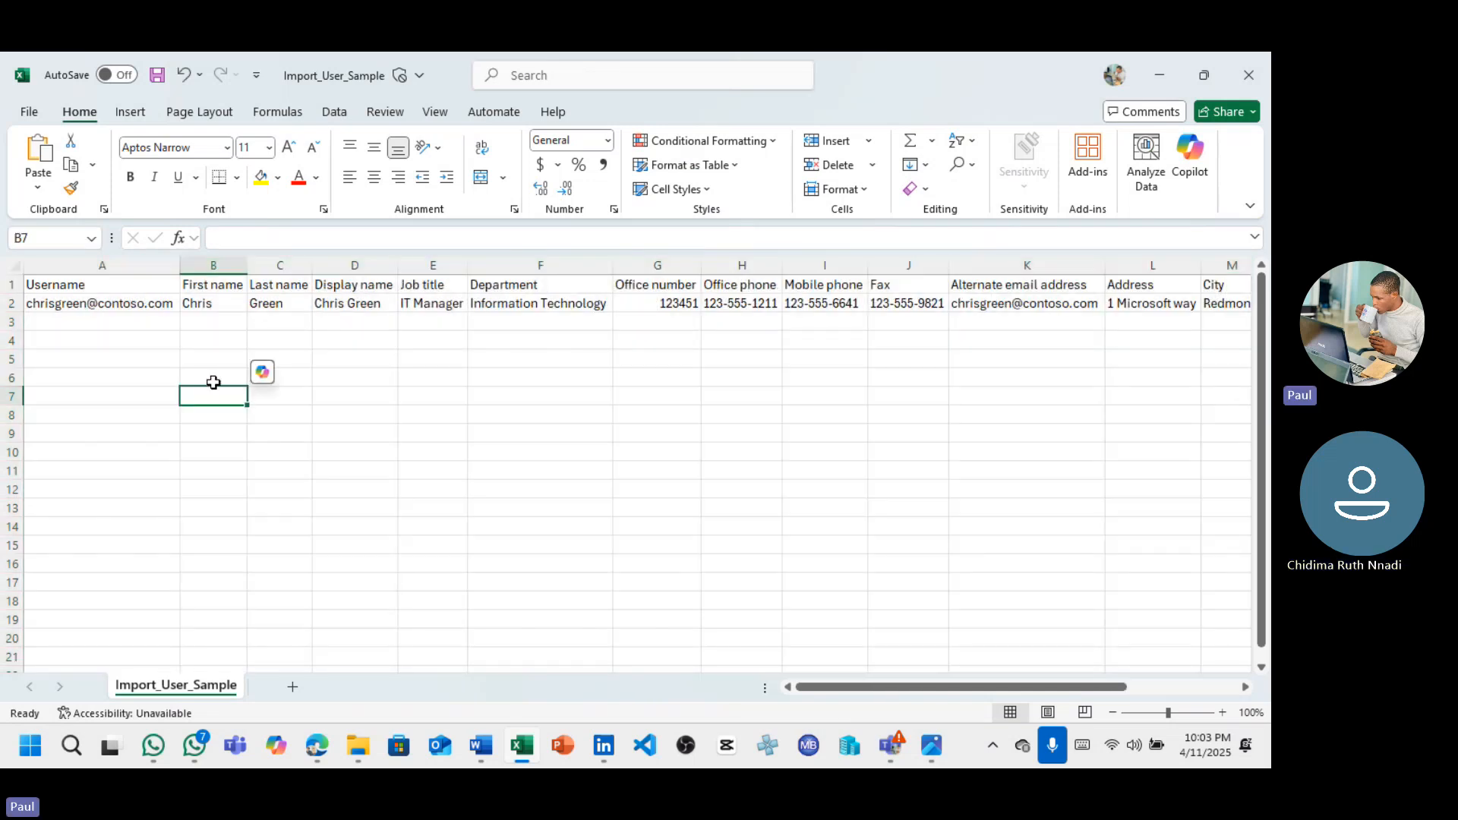
Inspect the sample row's username, first name and display name cells.
double_click(79, 303)
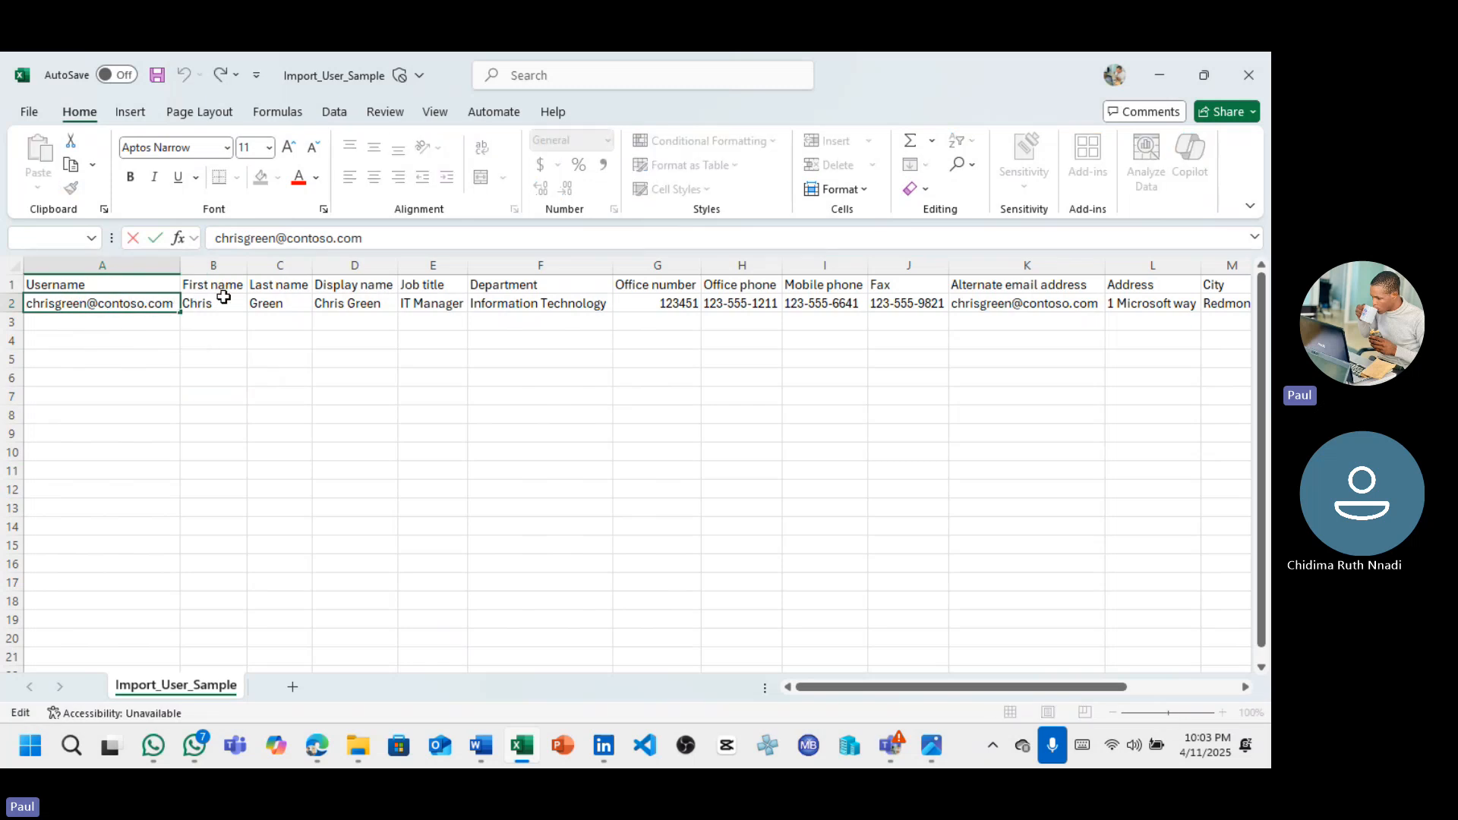
left_click(223, 301)
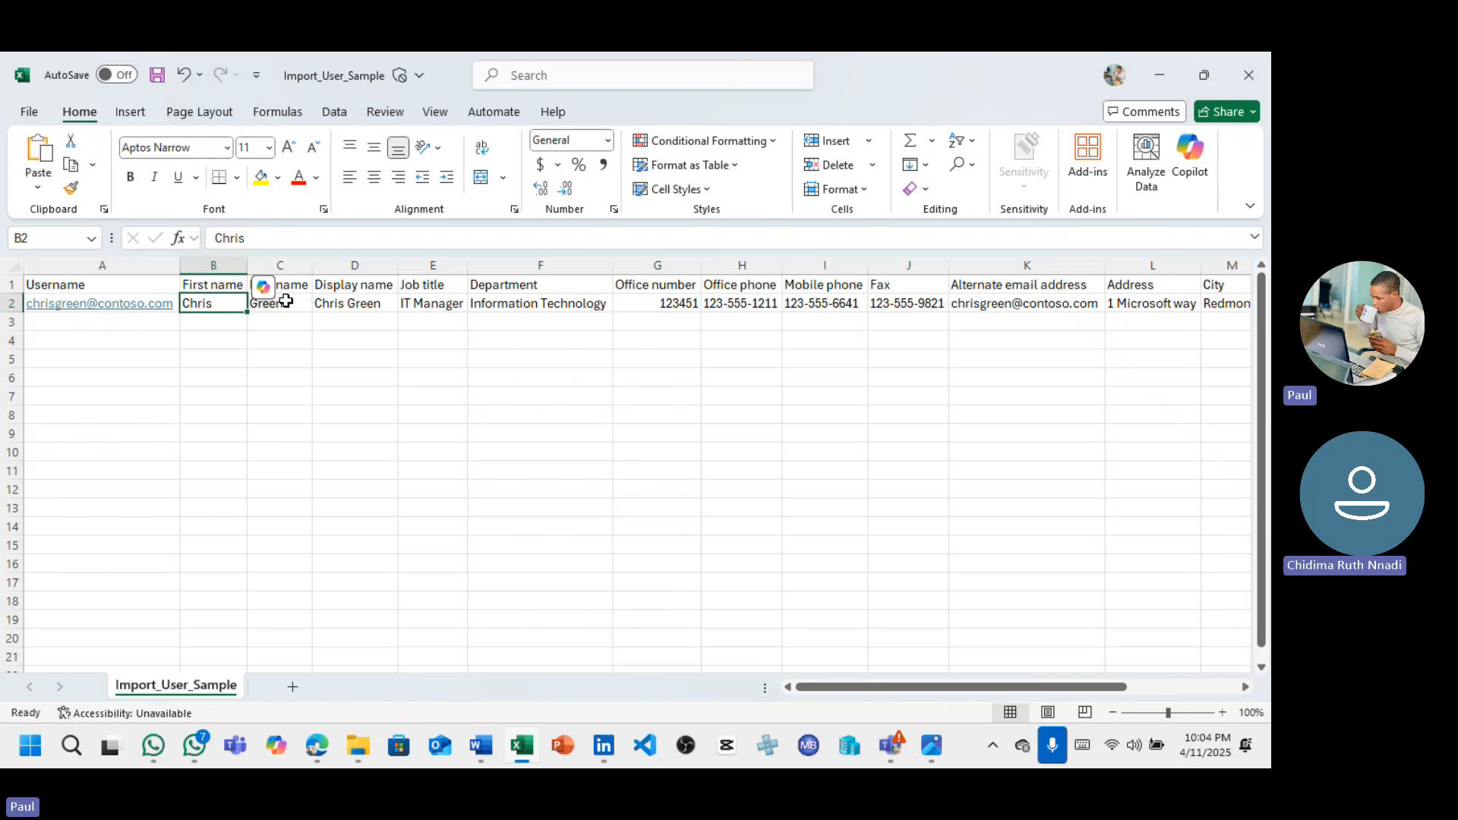
left_click(374, 300)
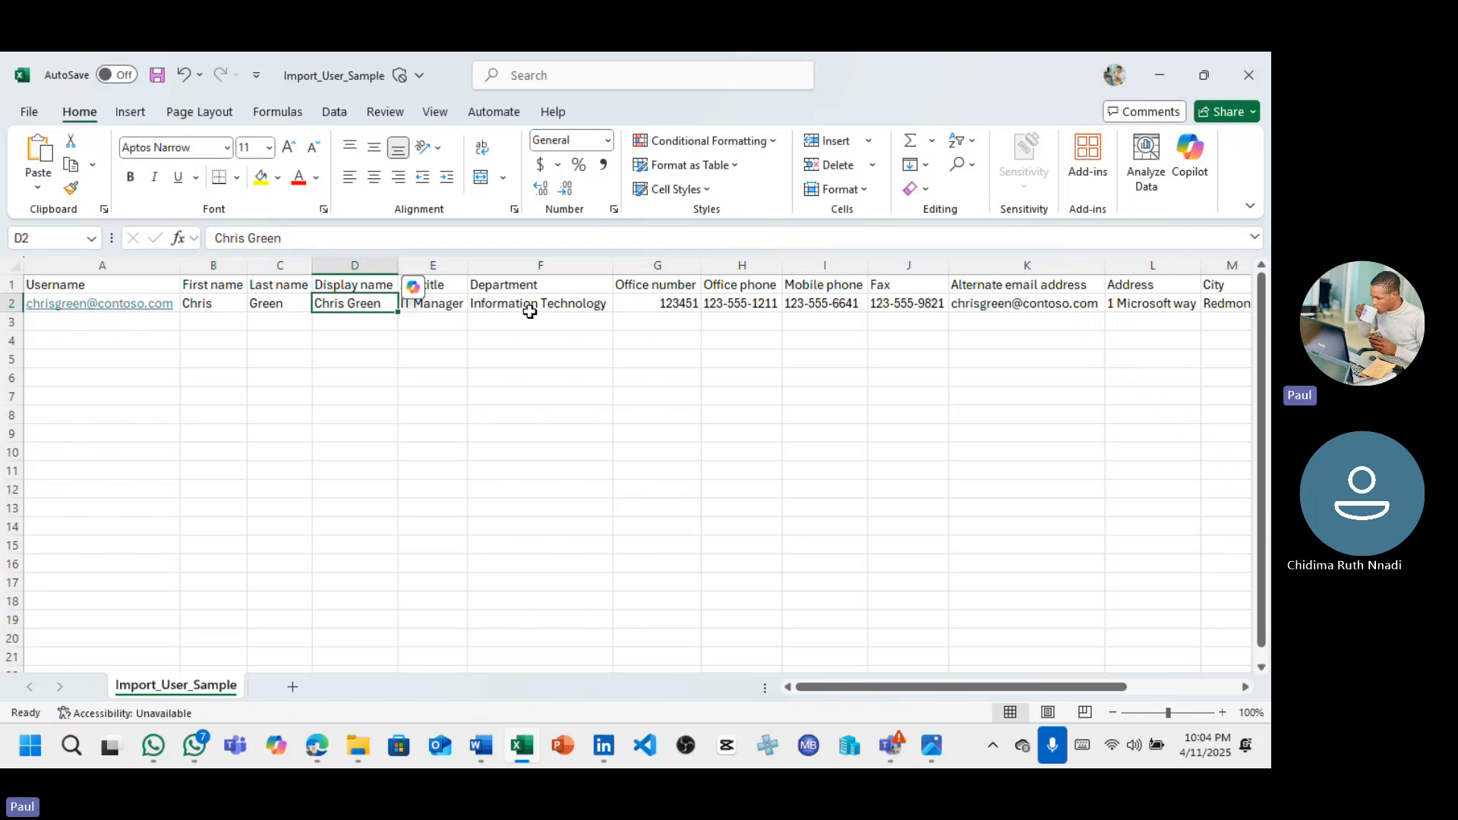
scroll(529, 311, "right", 10)
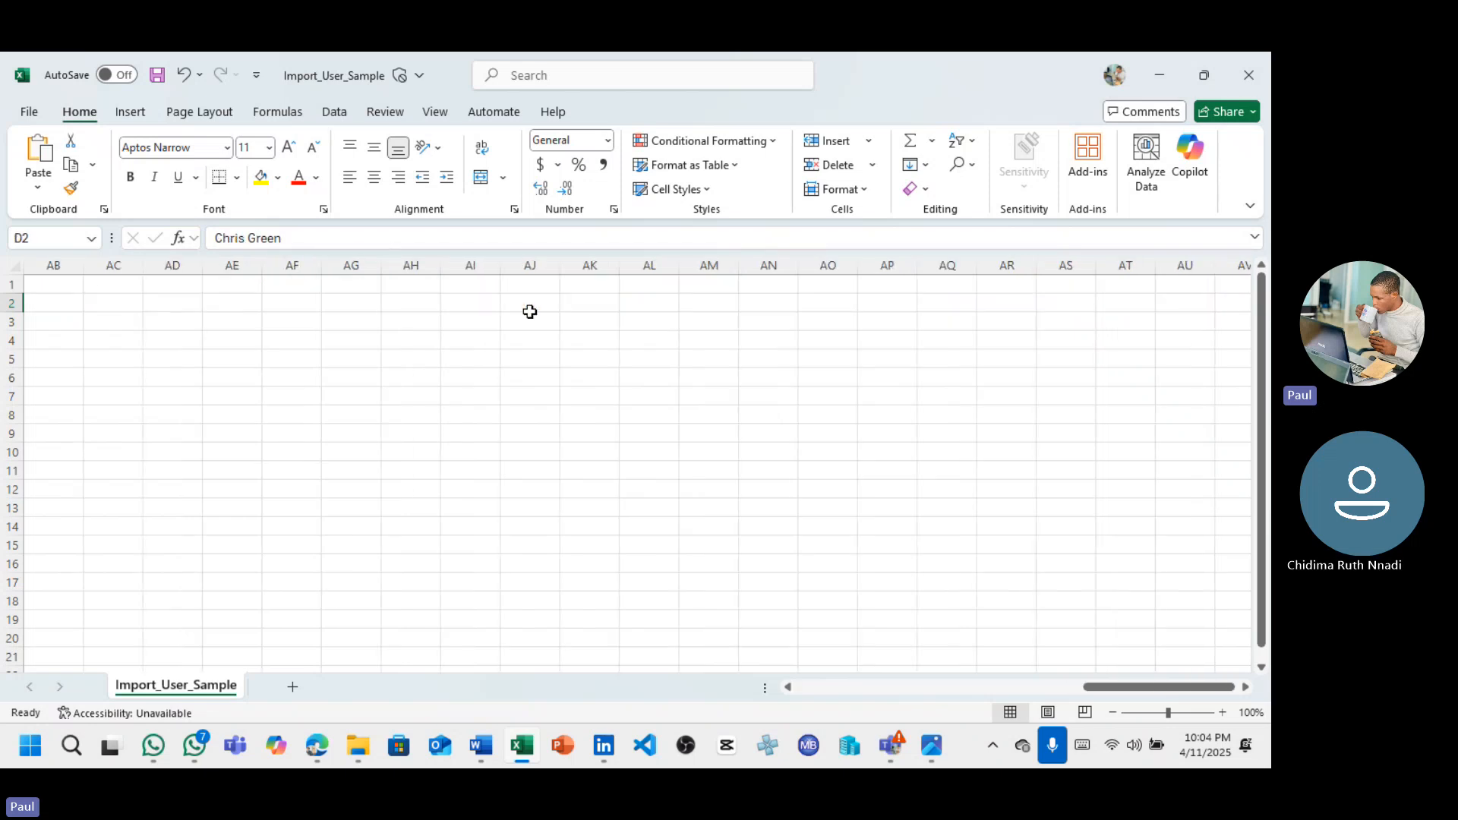
scroll(529, 312, "left", 8)
scroll(530, 311, "right", 2)
scroll(530, 311, "left", 4)
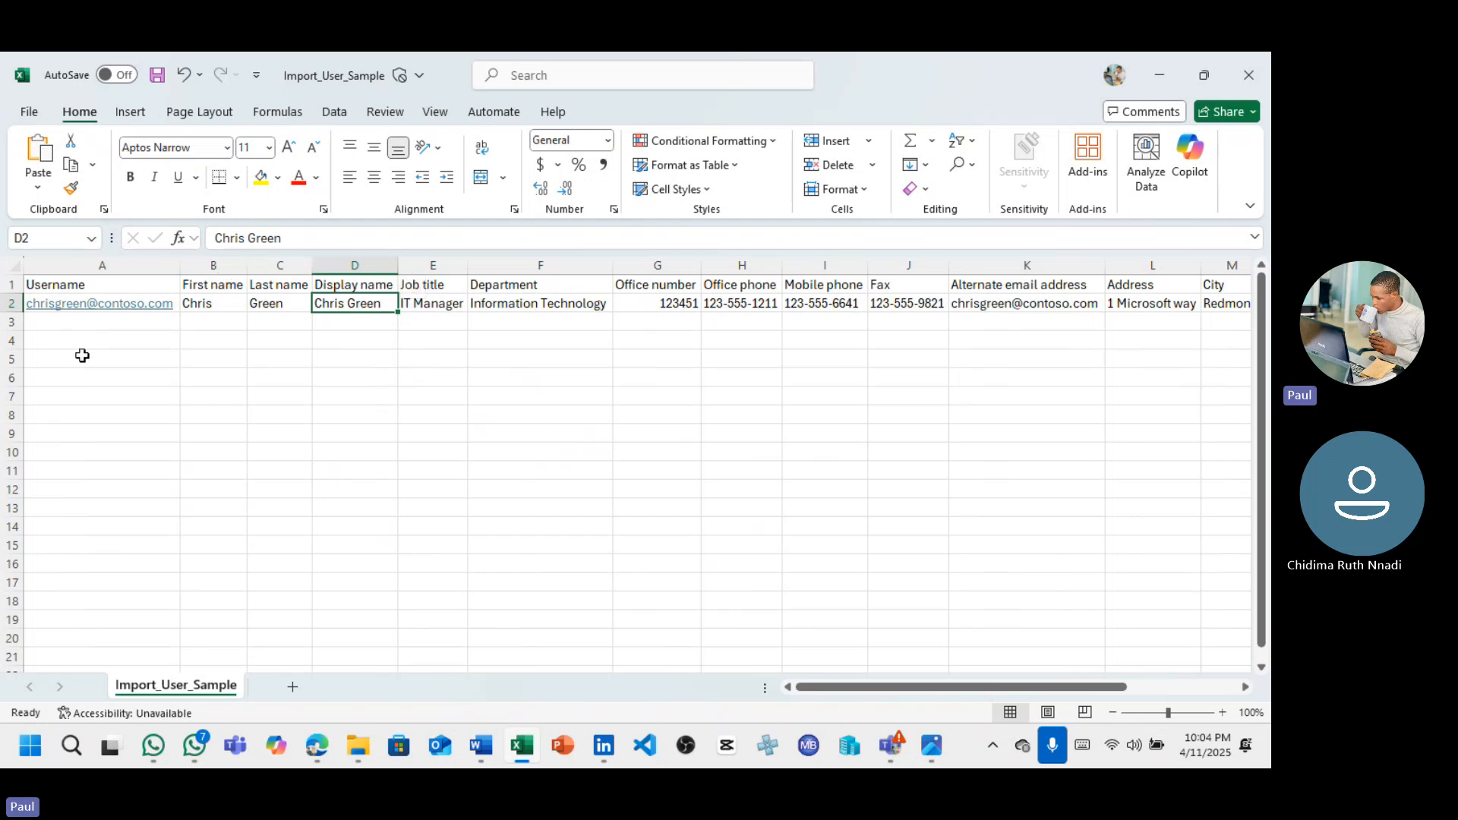
scroll(82, 356, "down", 20)
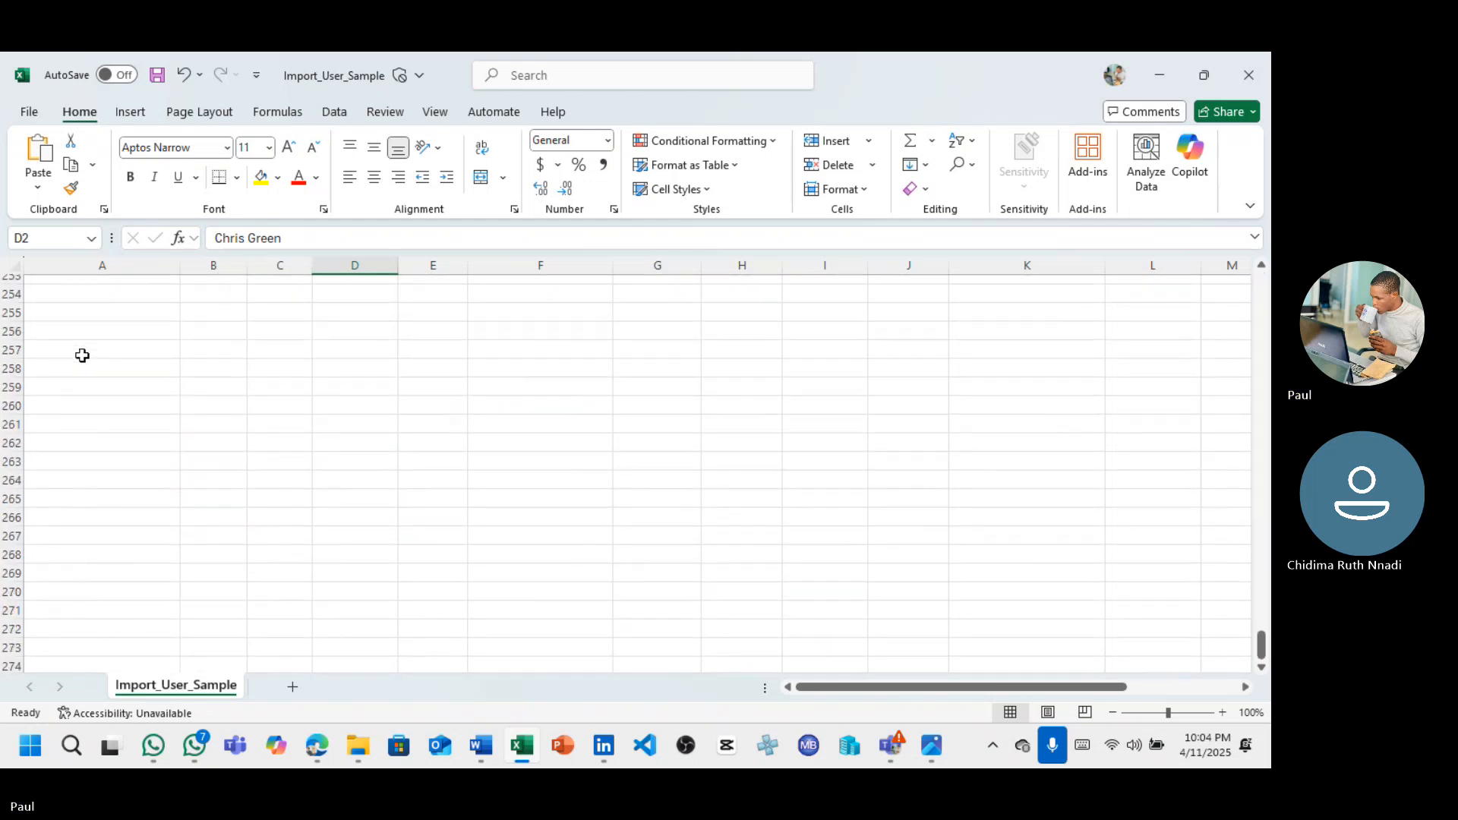
scroll(82, 355, "up", 20)
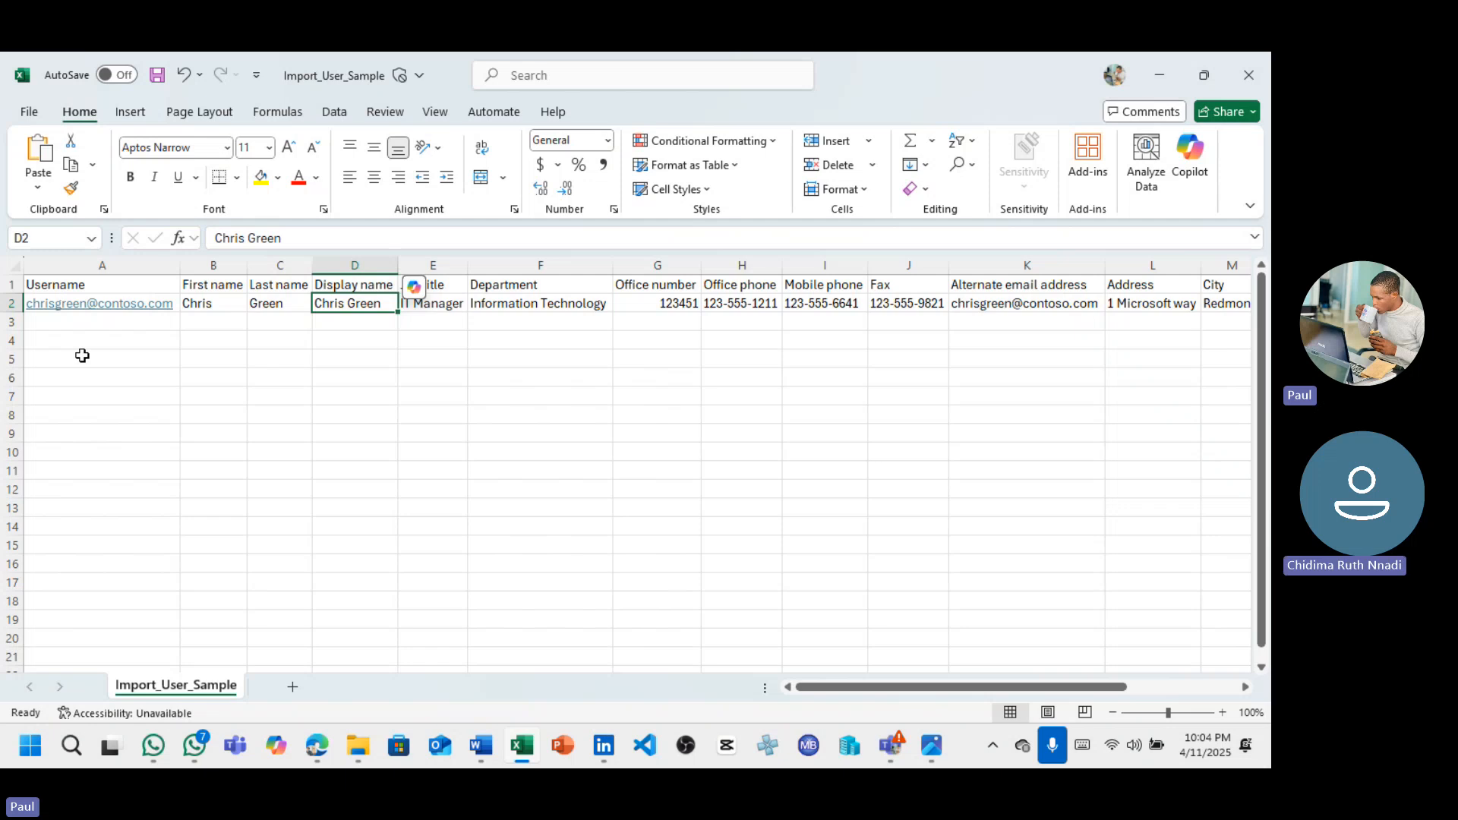
scroll(82, 356, "down", 18)
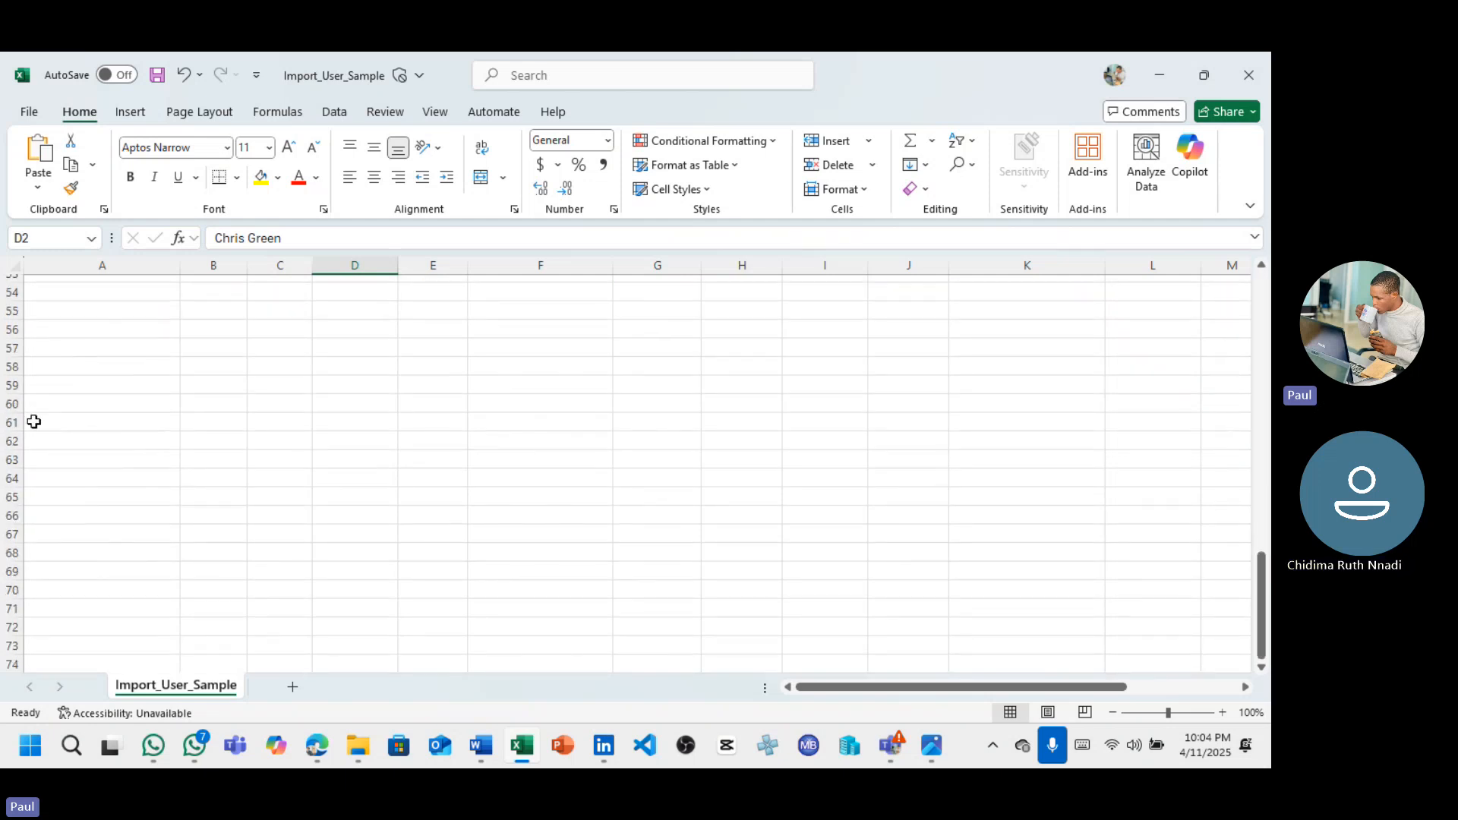
scroll(80, 361, "up", 18)
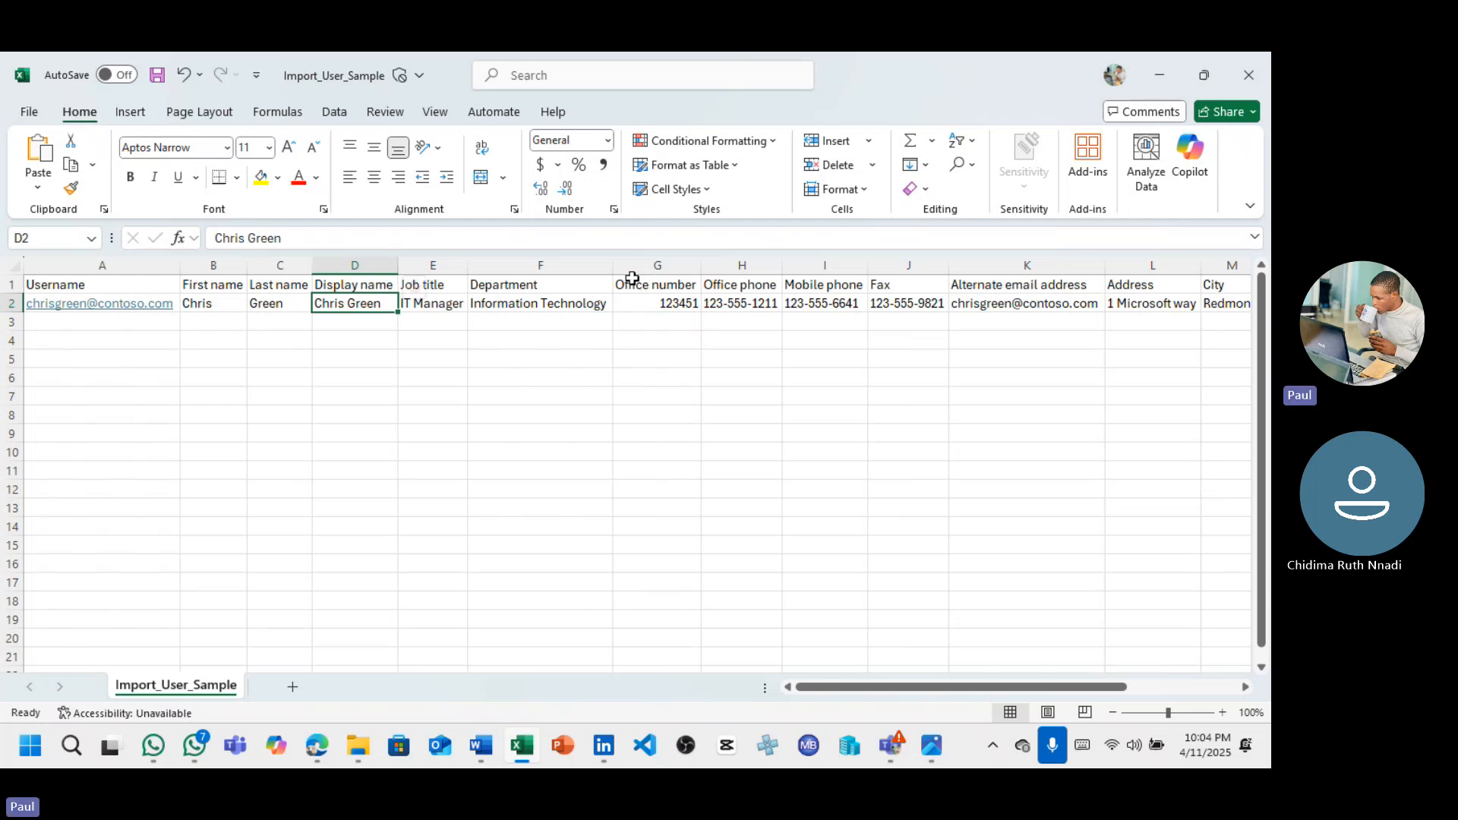
Review the sample columns from Office number through Address.
left_click_drag(632, 278, 1052, 281)
scroll(1052, 281, "right", 8)
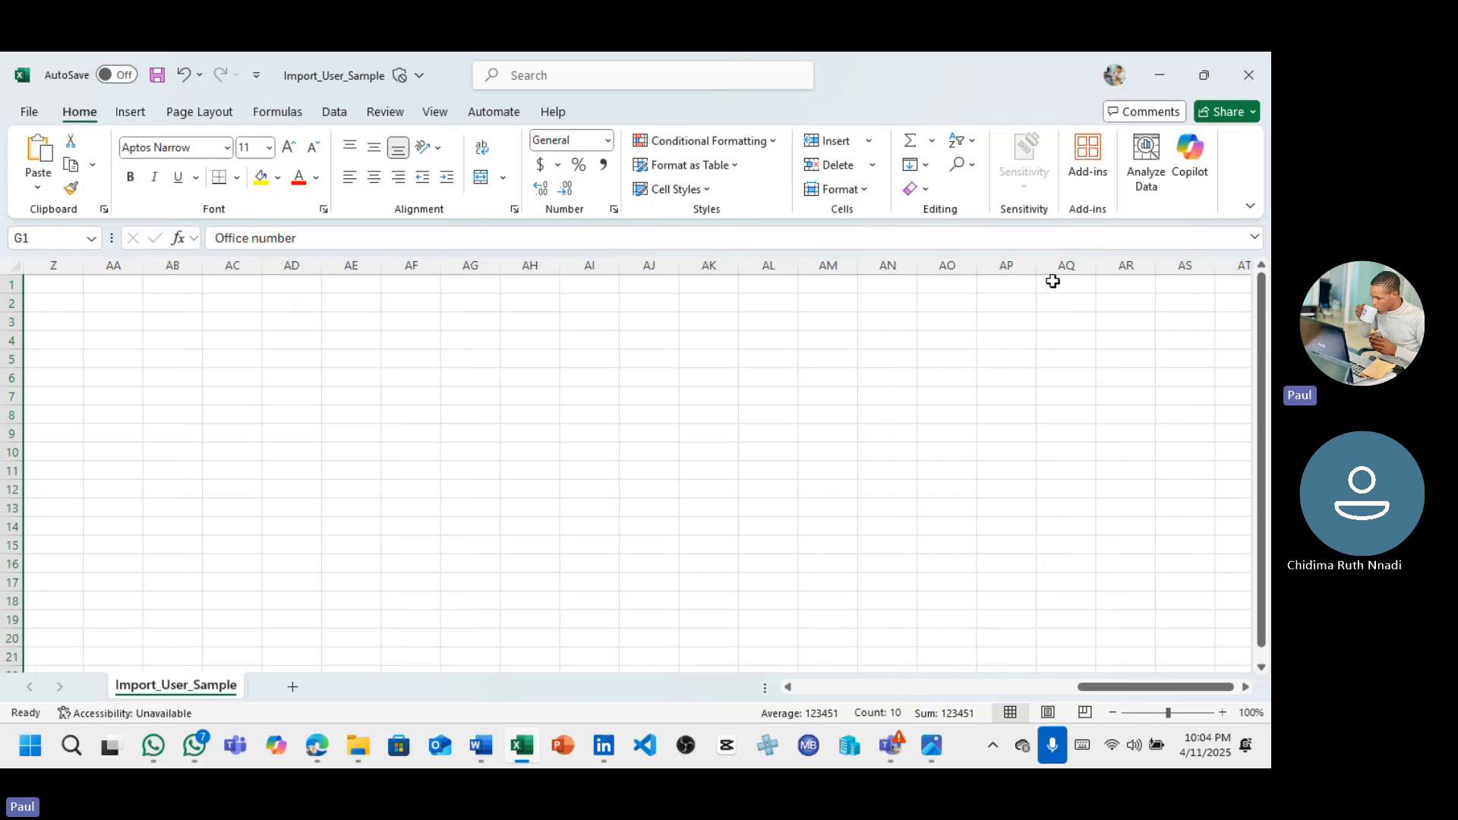
scroll(1053, 281, "left", 8)
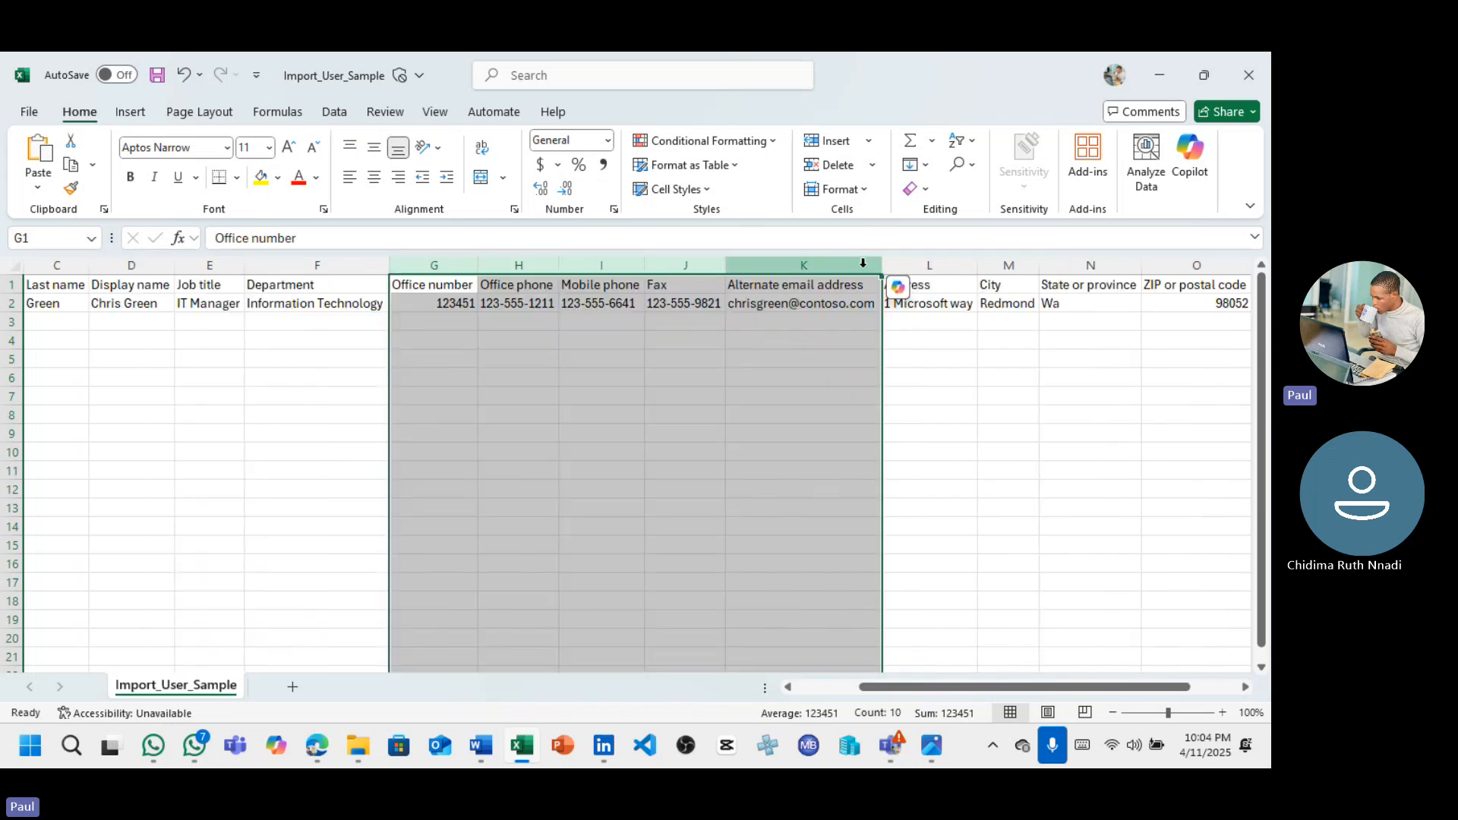
left_click_drag(441, 265, 946, 258)
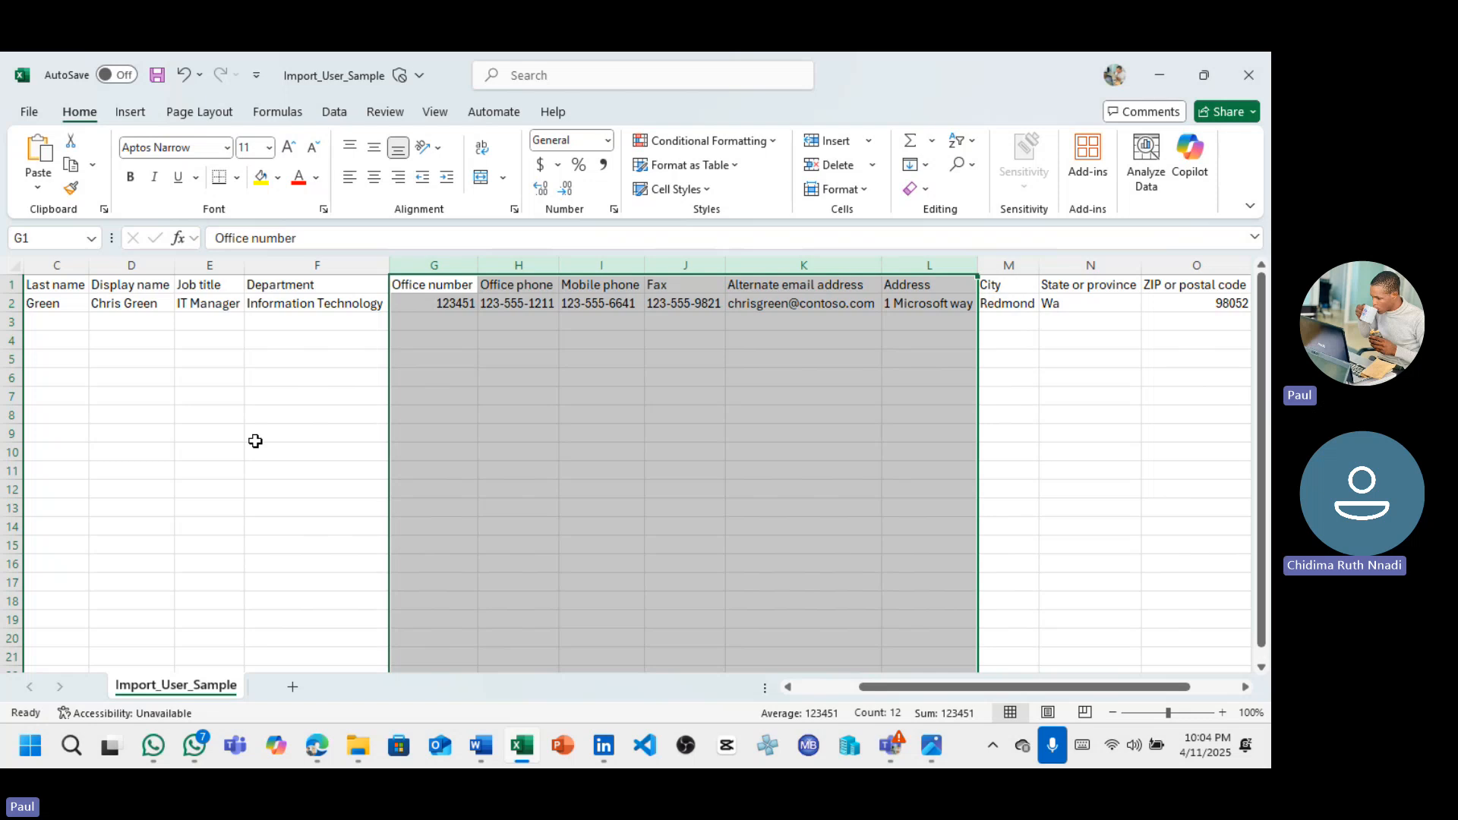
scroll(255, 442, "left", 2)
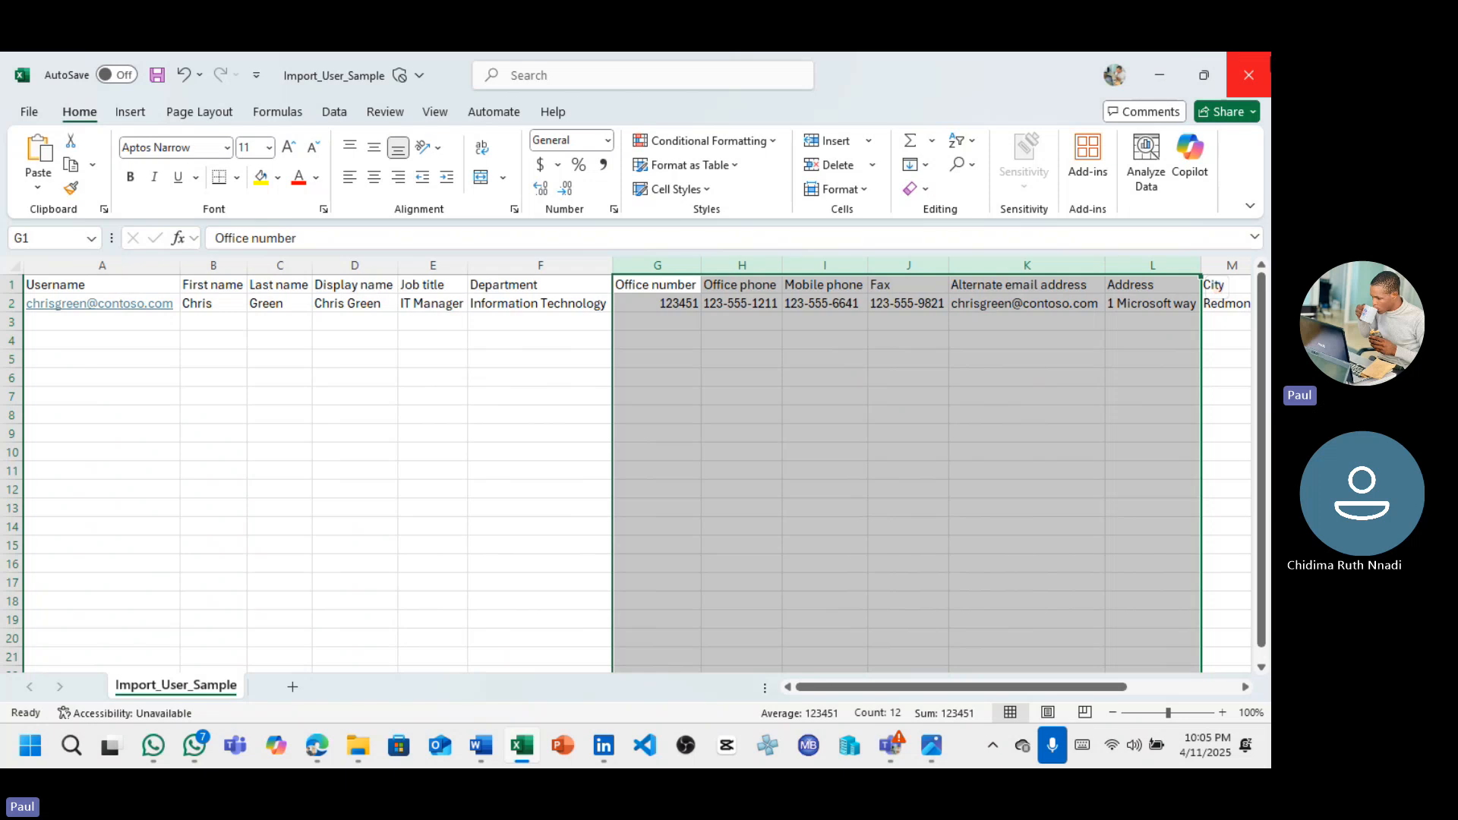
mouse_move(1200, 78)
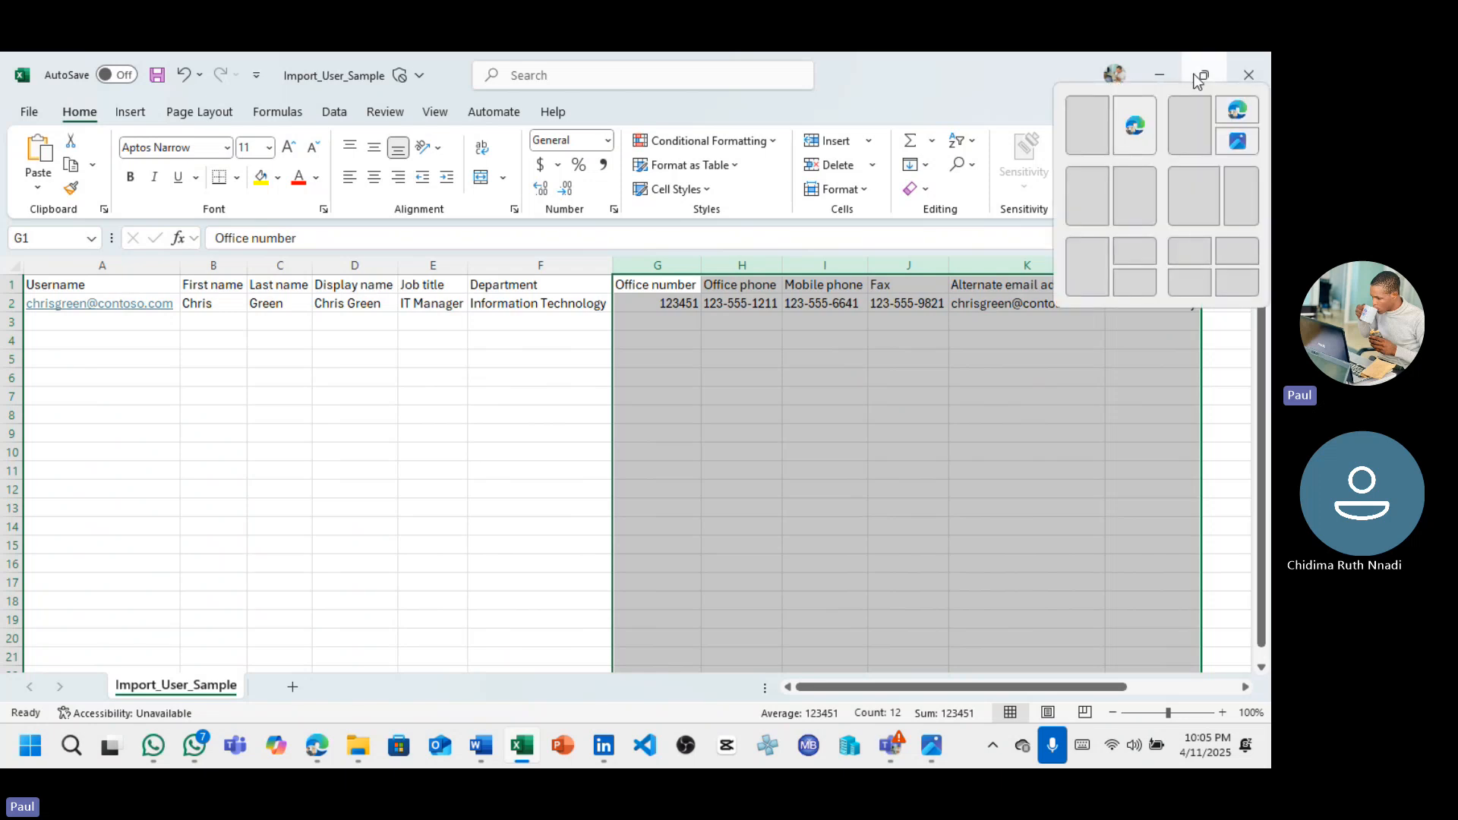
Close the workbook without saving and upload Import_User_Sample.csv to the form.
left_click(1251, 71)
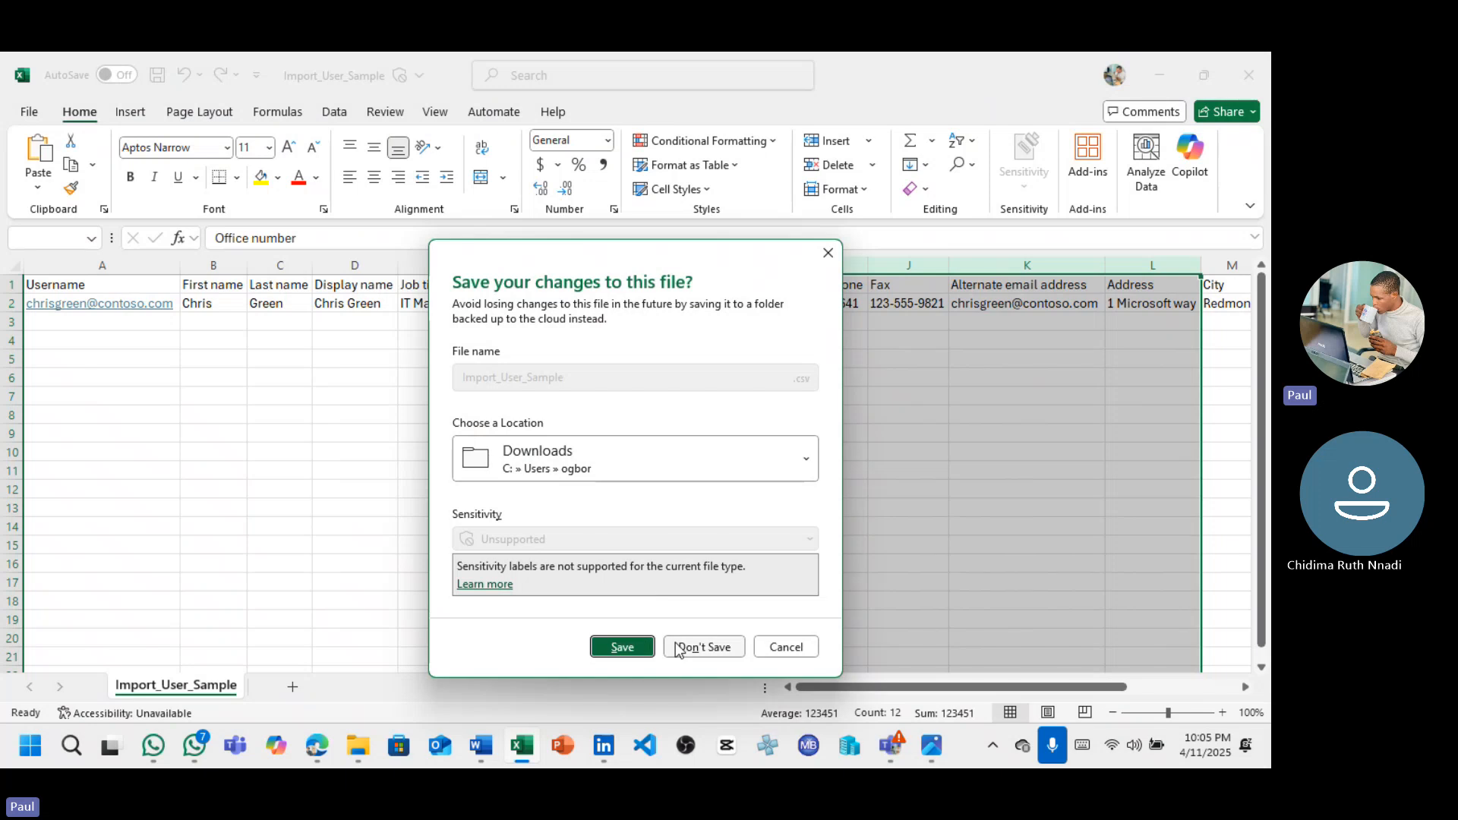
left_click(678, 650)
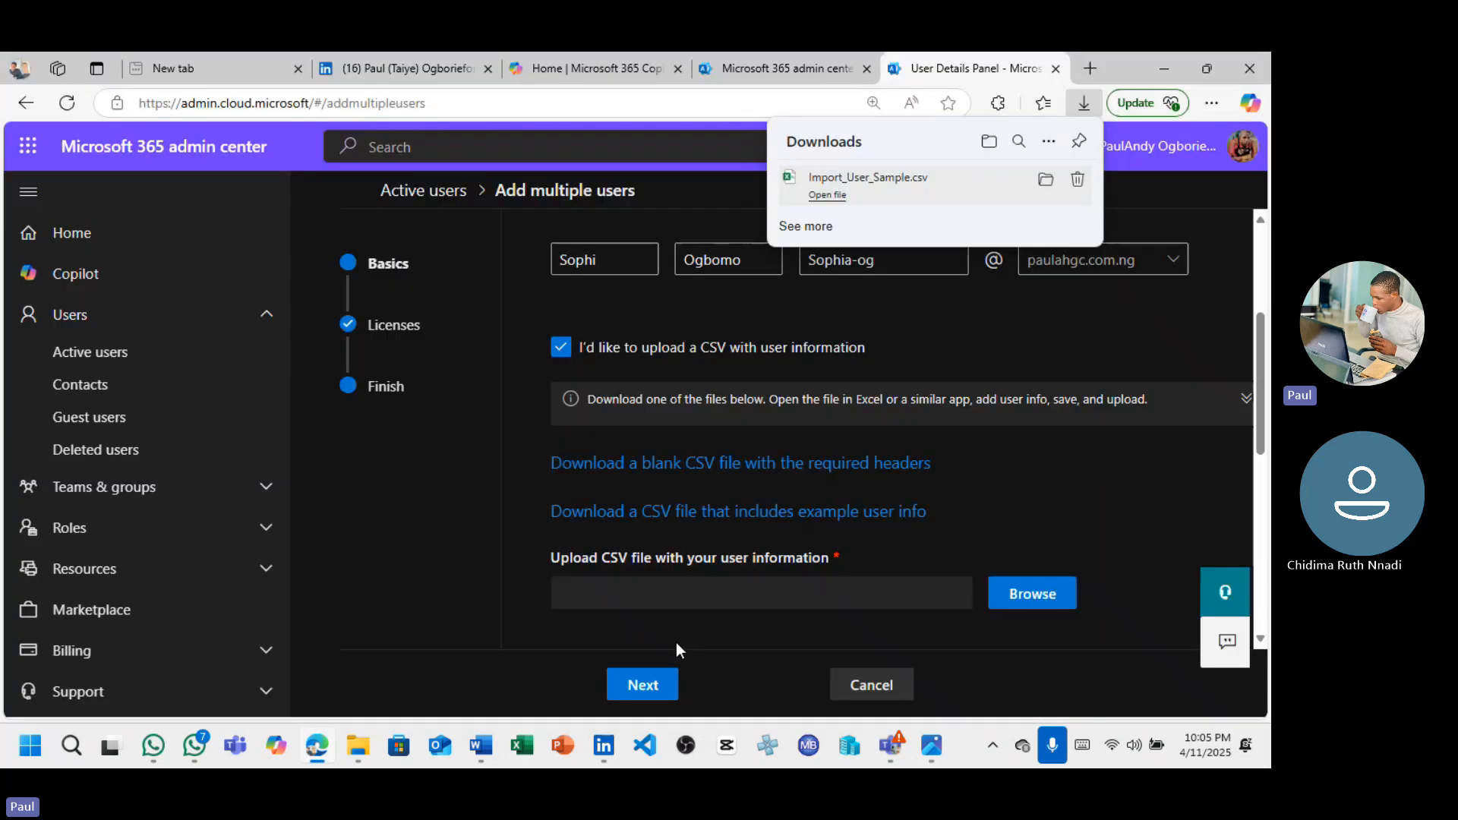
left_click(1018, 597)
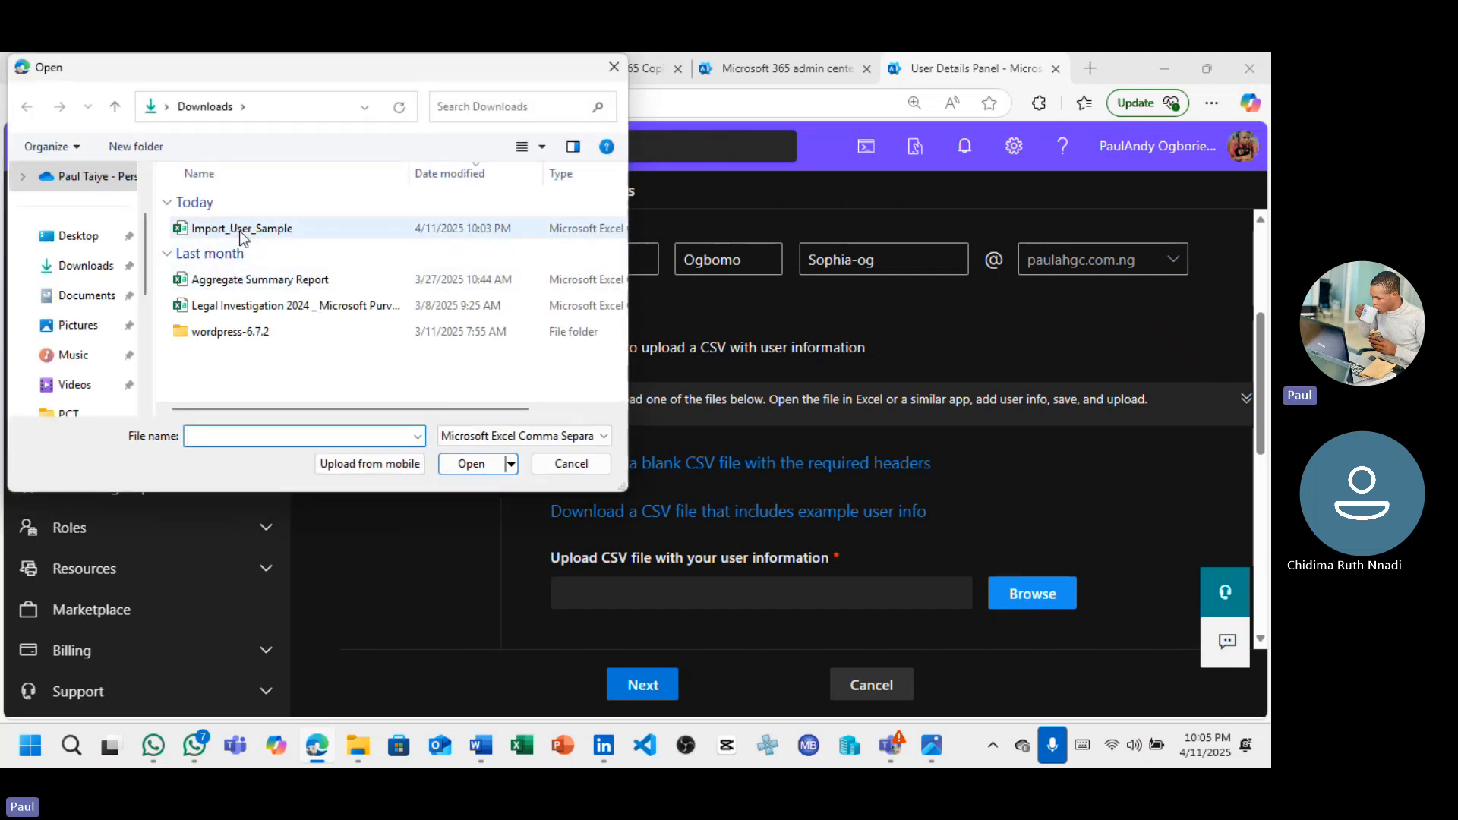
left_click(243, 229)
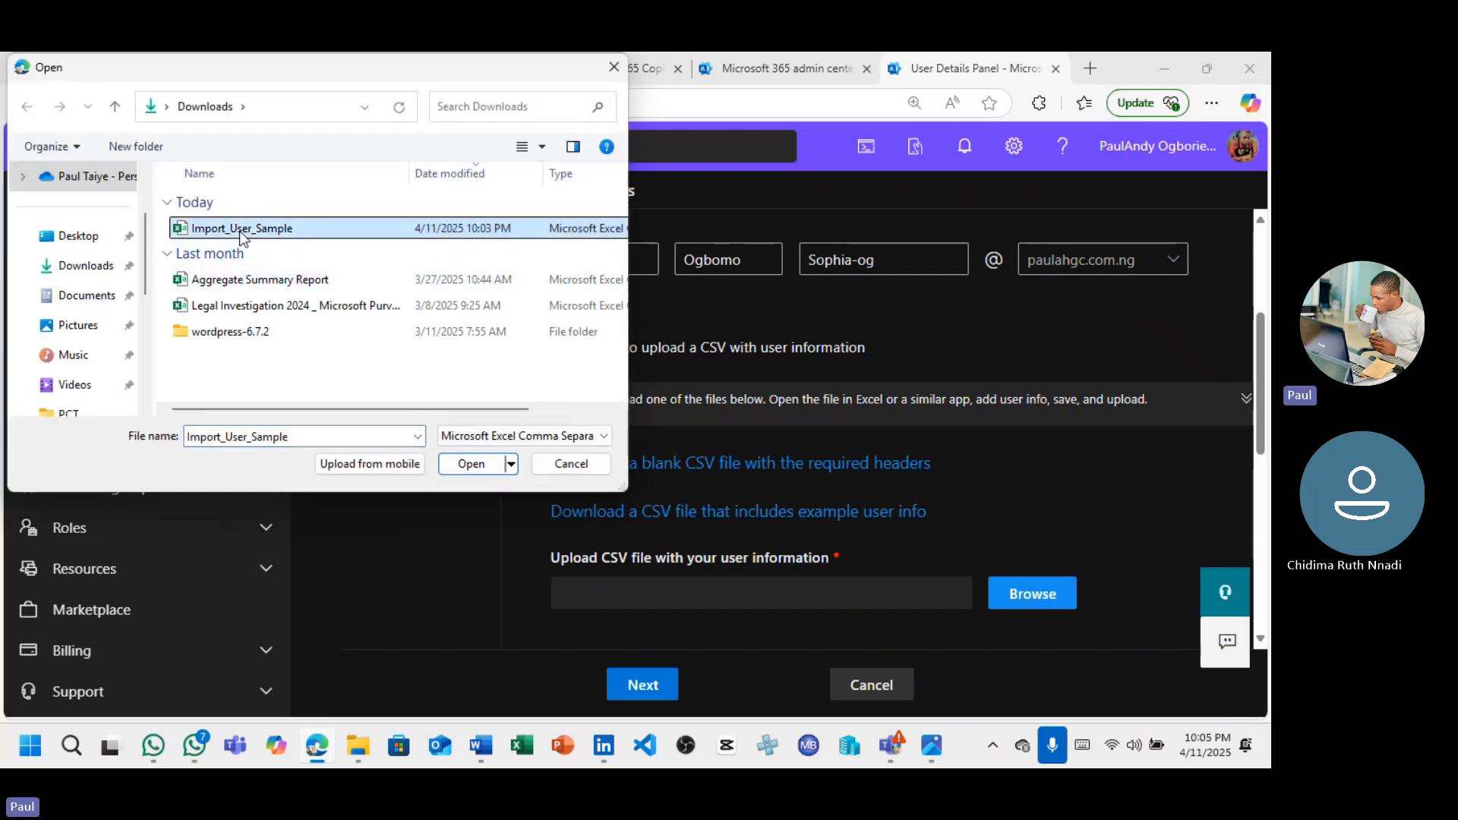
double_click(240, 231)
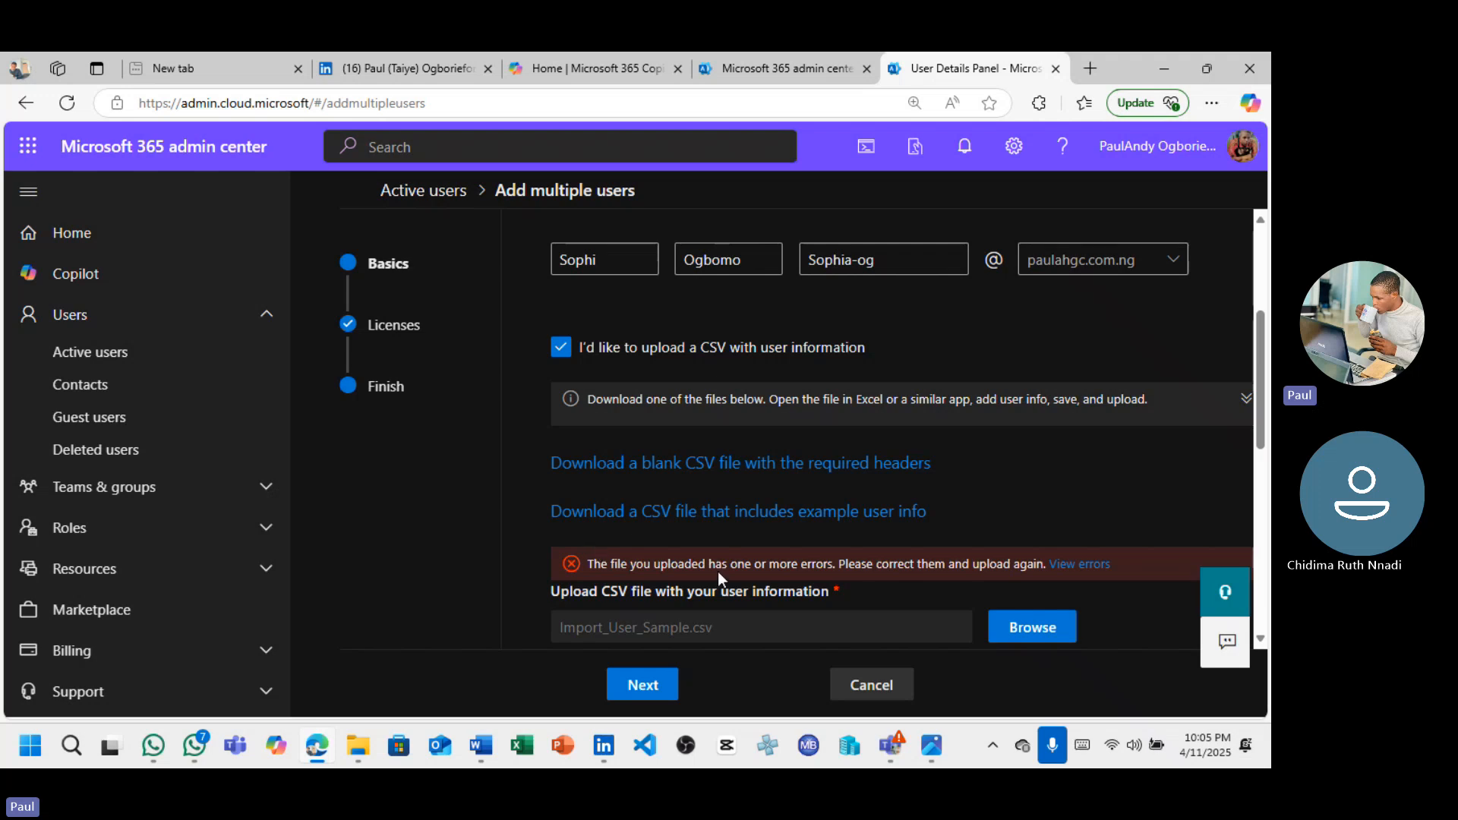
Reset the page zoom to 110% and scroll through the upload's error report.
key("ctrl+minus")
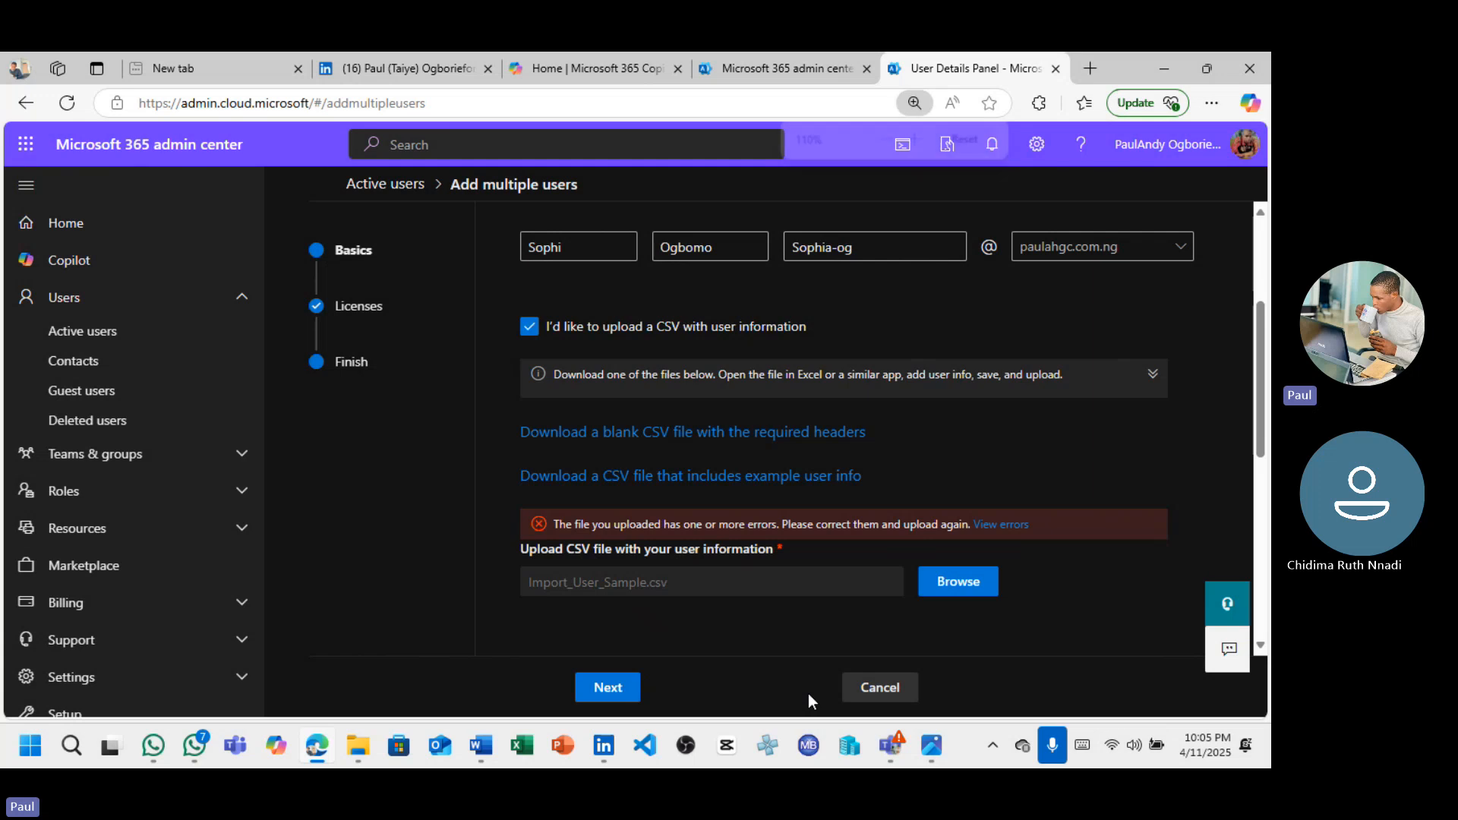
key("ctrl+plus")
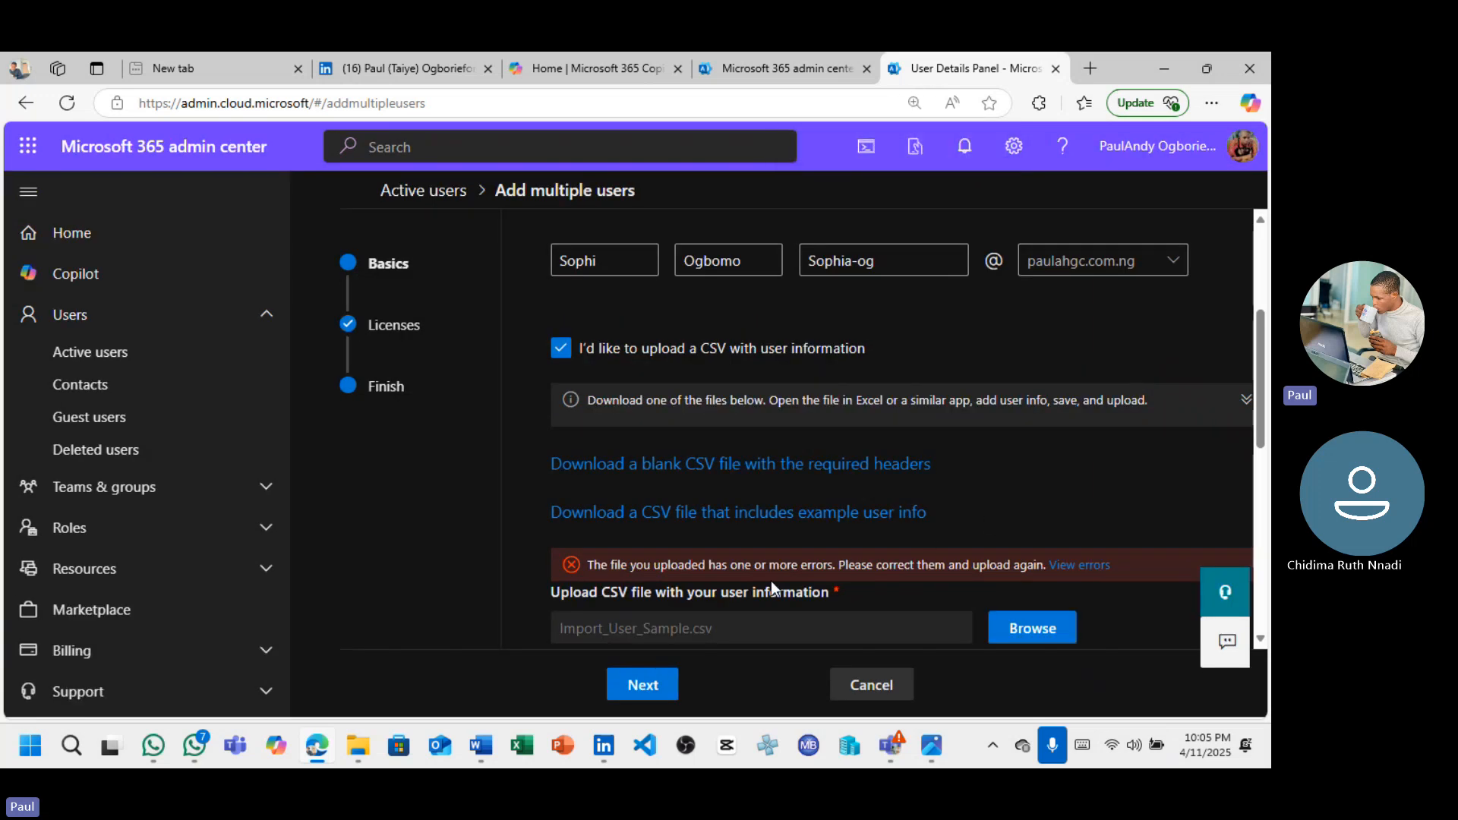
scroll(772, 581, "right", 1)
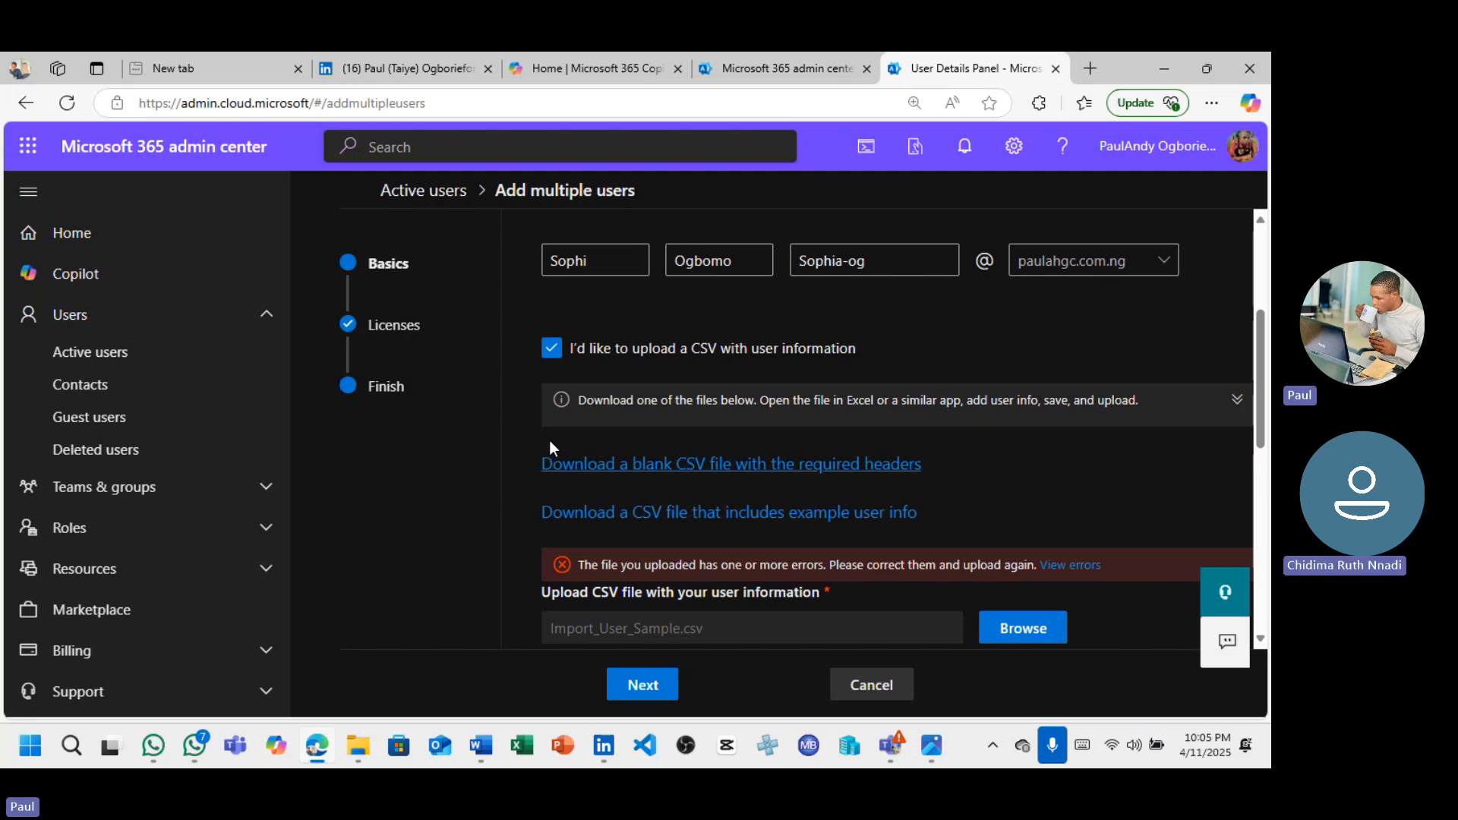
scroll(551, 421, "up", 3)
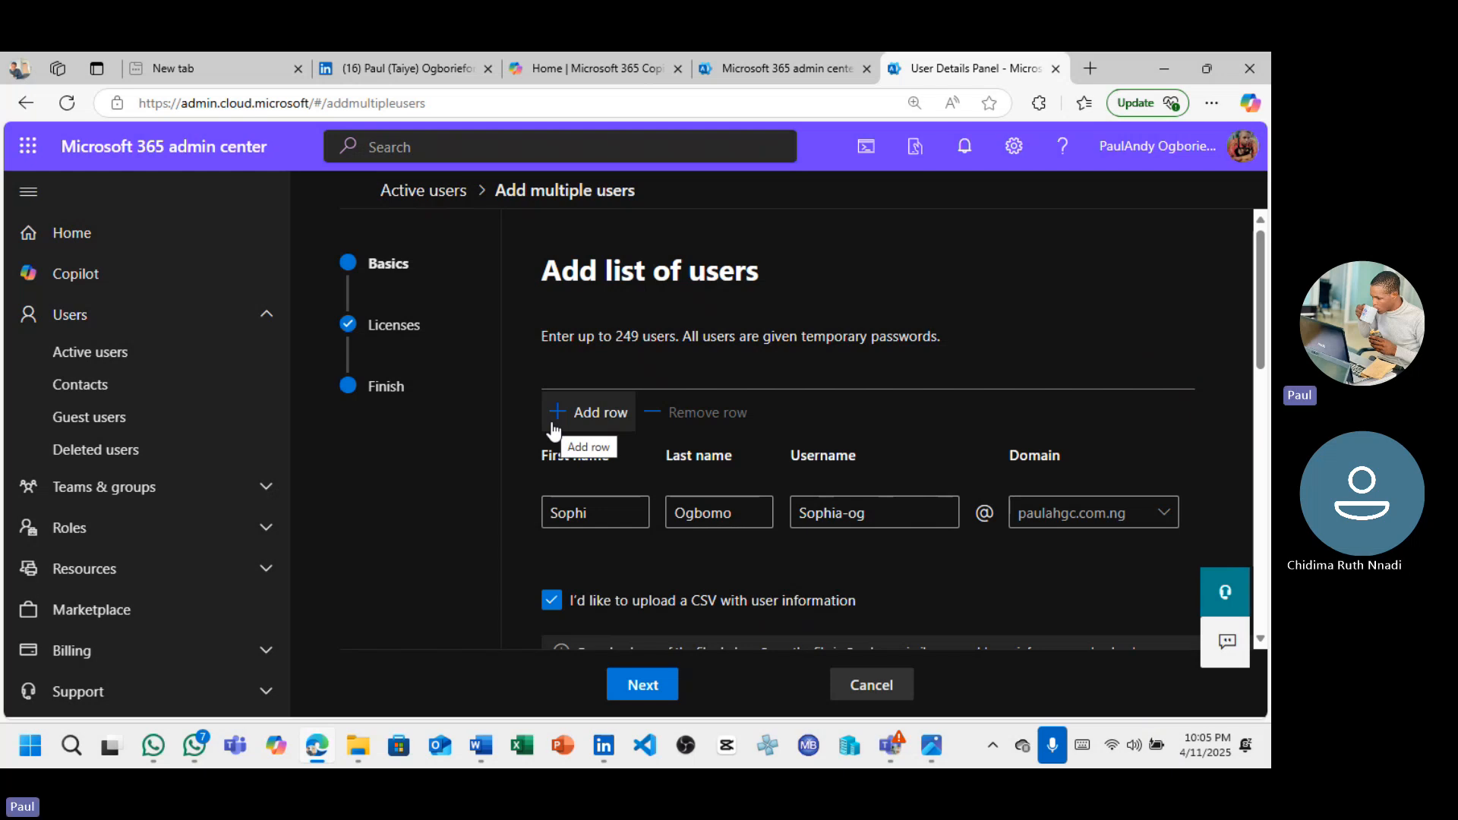
scroll(553, 430, "down", 5)
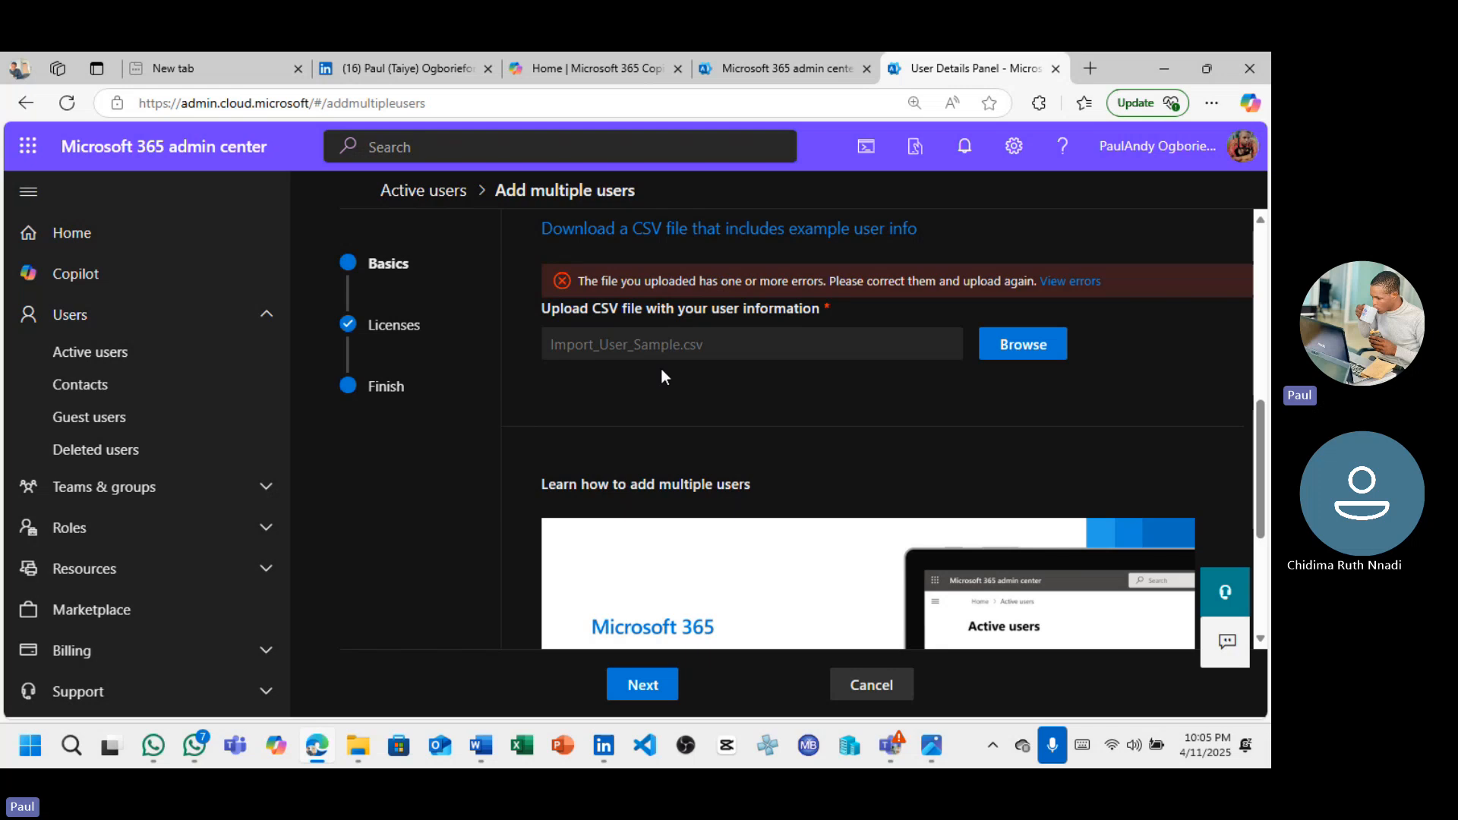
scroll(613, 400, "up", 4)
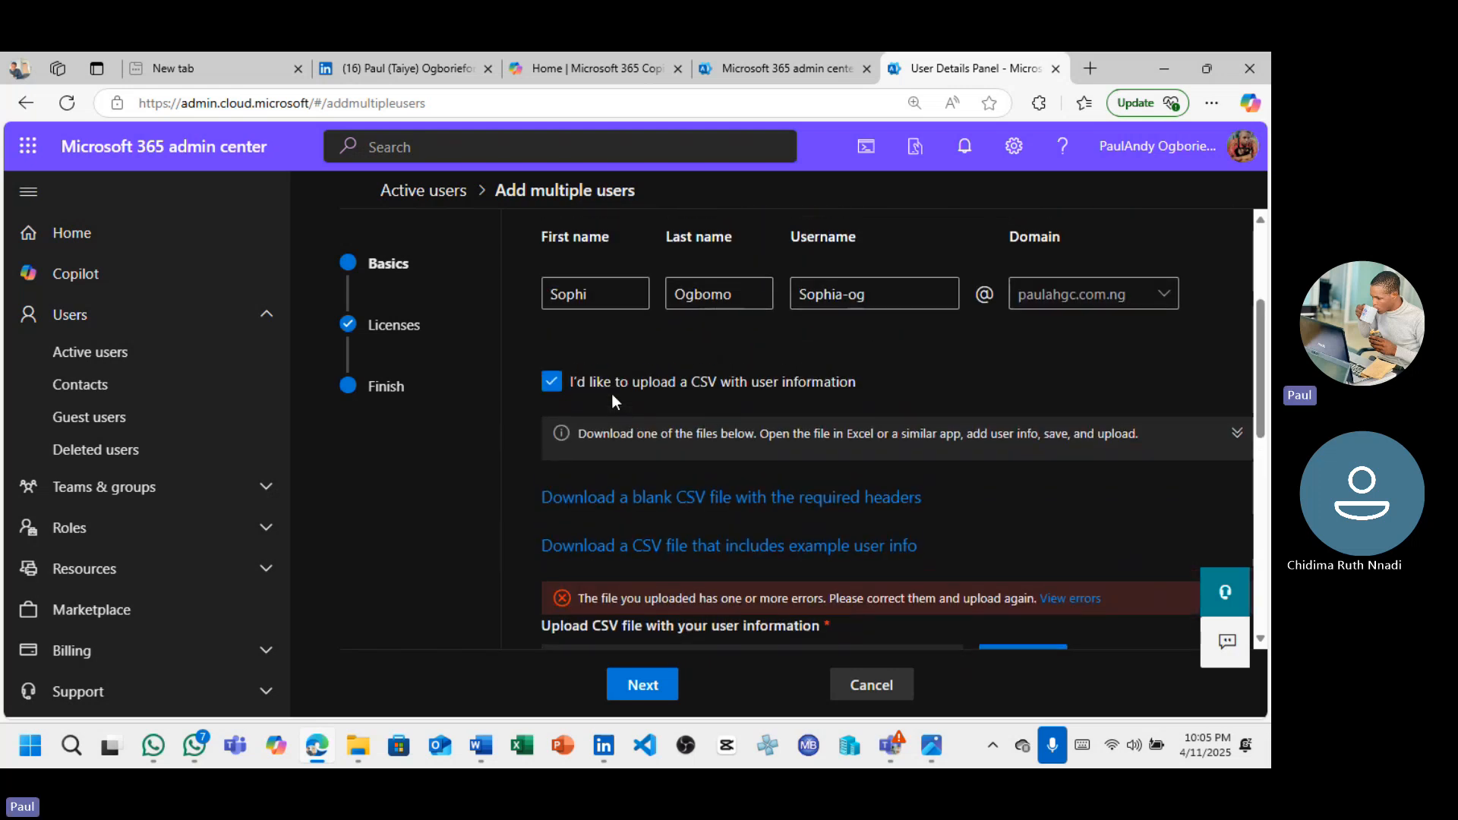
scroll(614, 401, "up", 3)
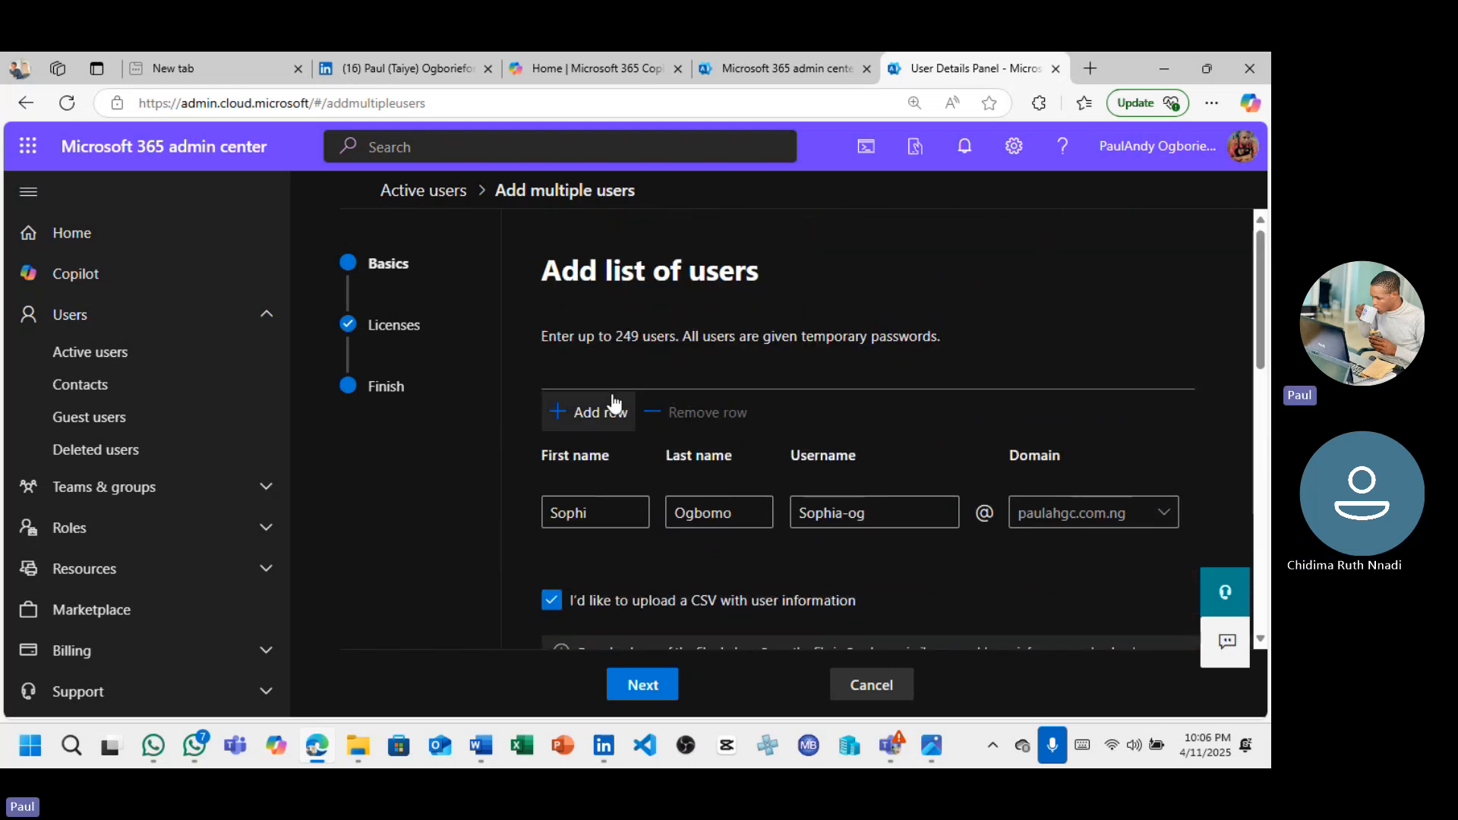
Delete the last account in Active users, unassigning its E5 Developer licence.
left_click(76, 353)
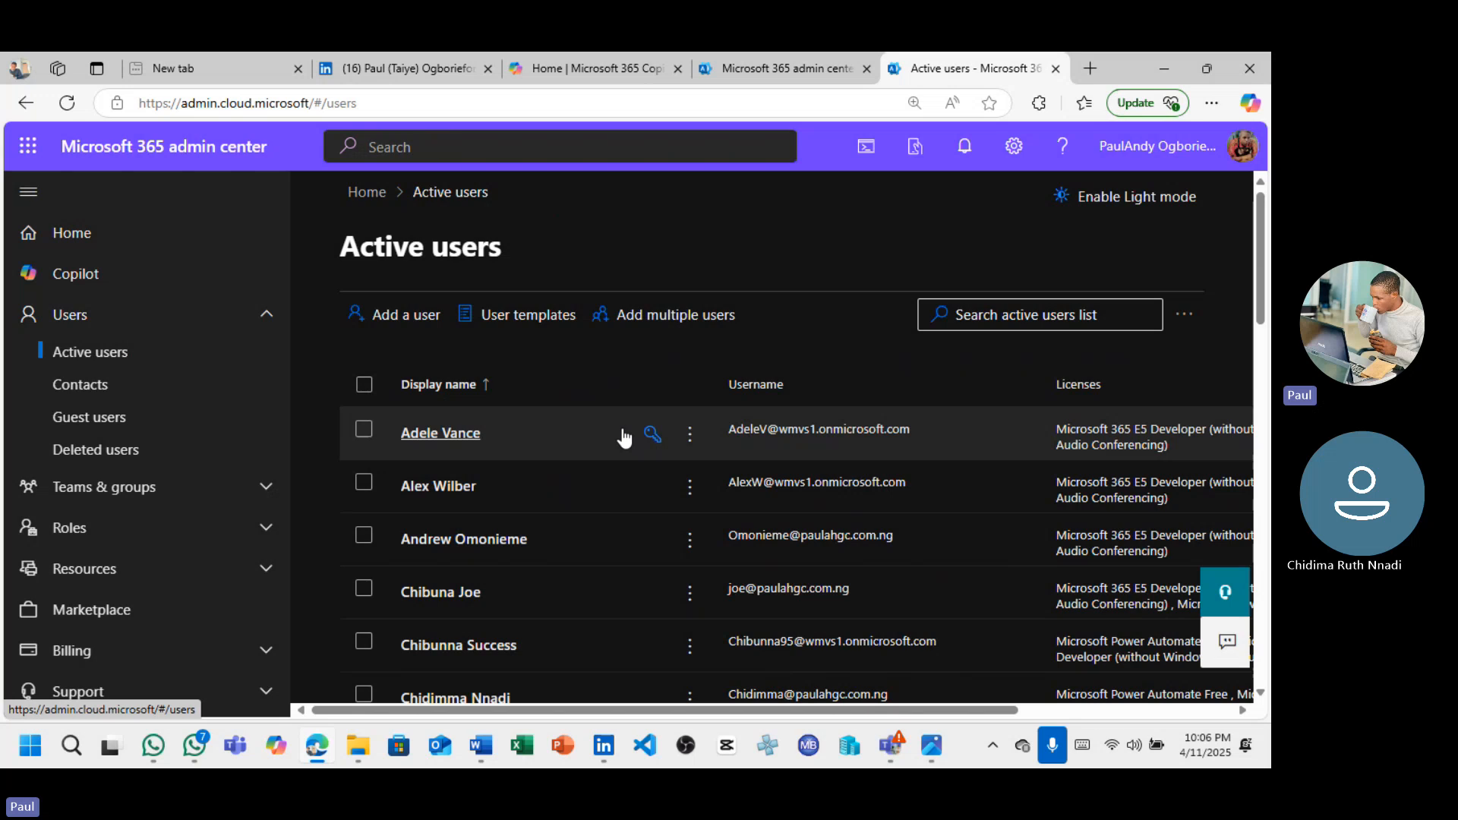
scroll(622, 436, "down", 10)
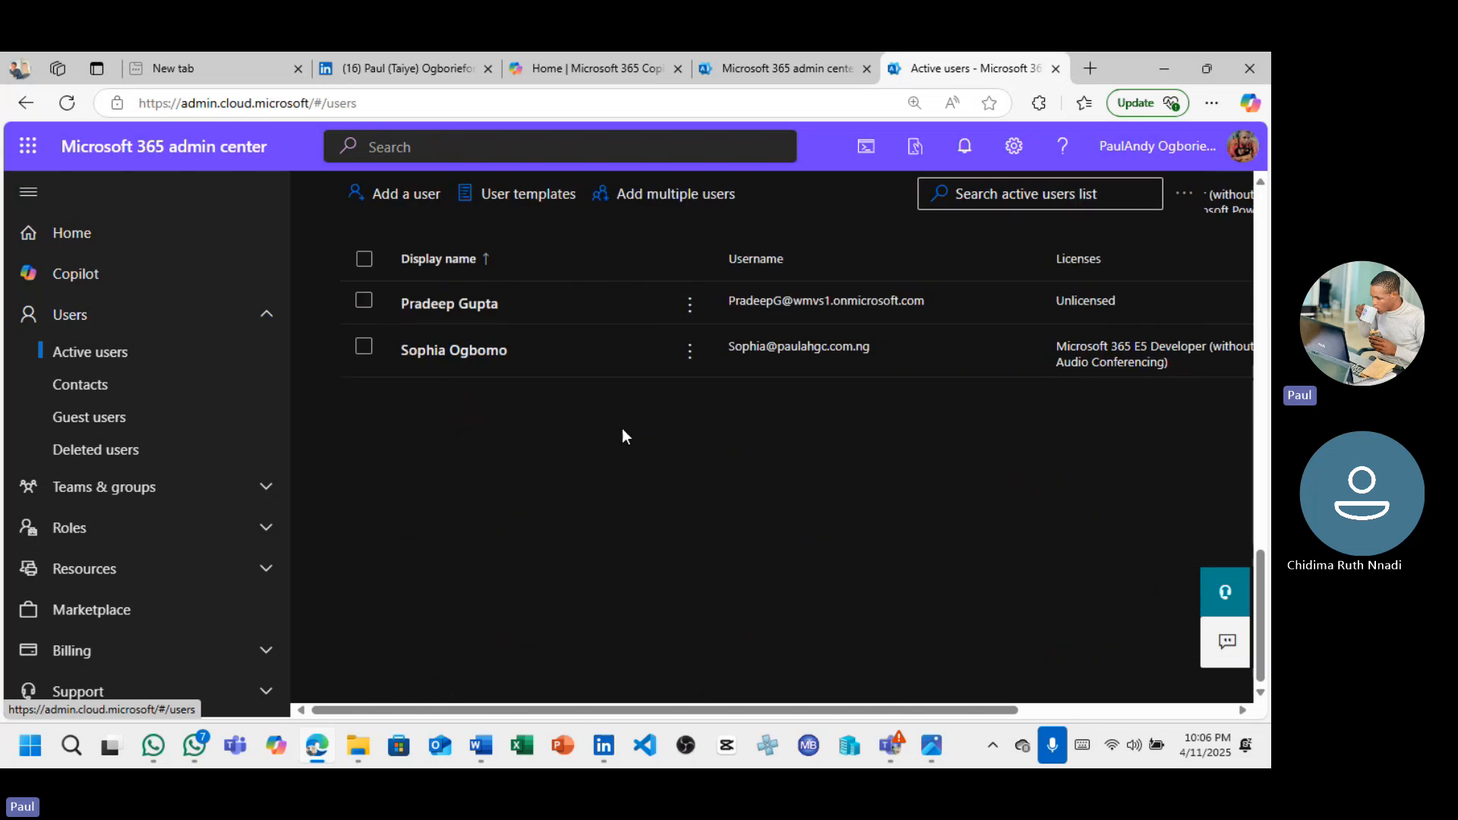
scroll(622, 436, "up", 2)
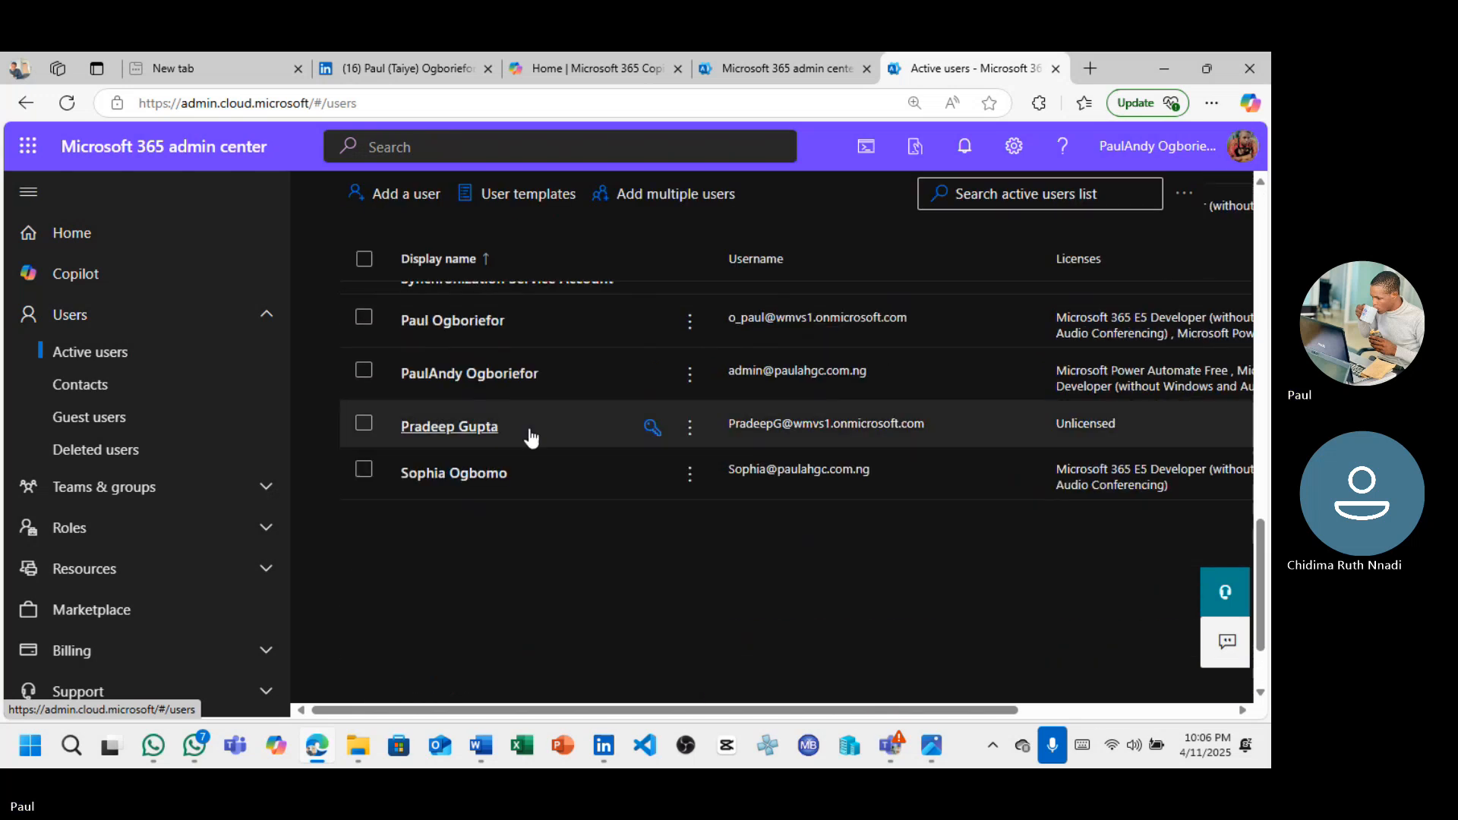
left_click(365, 470)
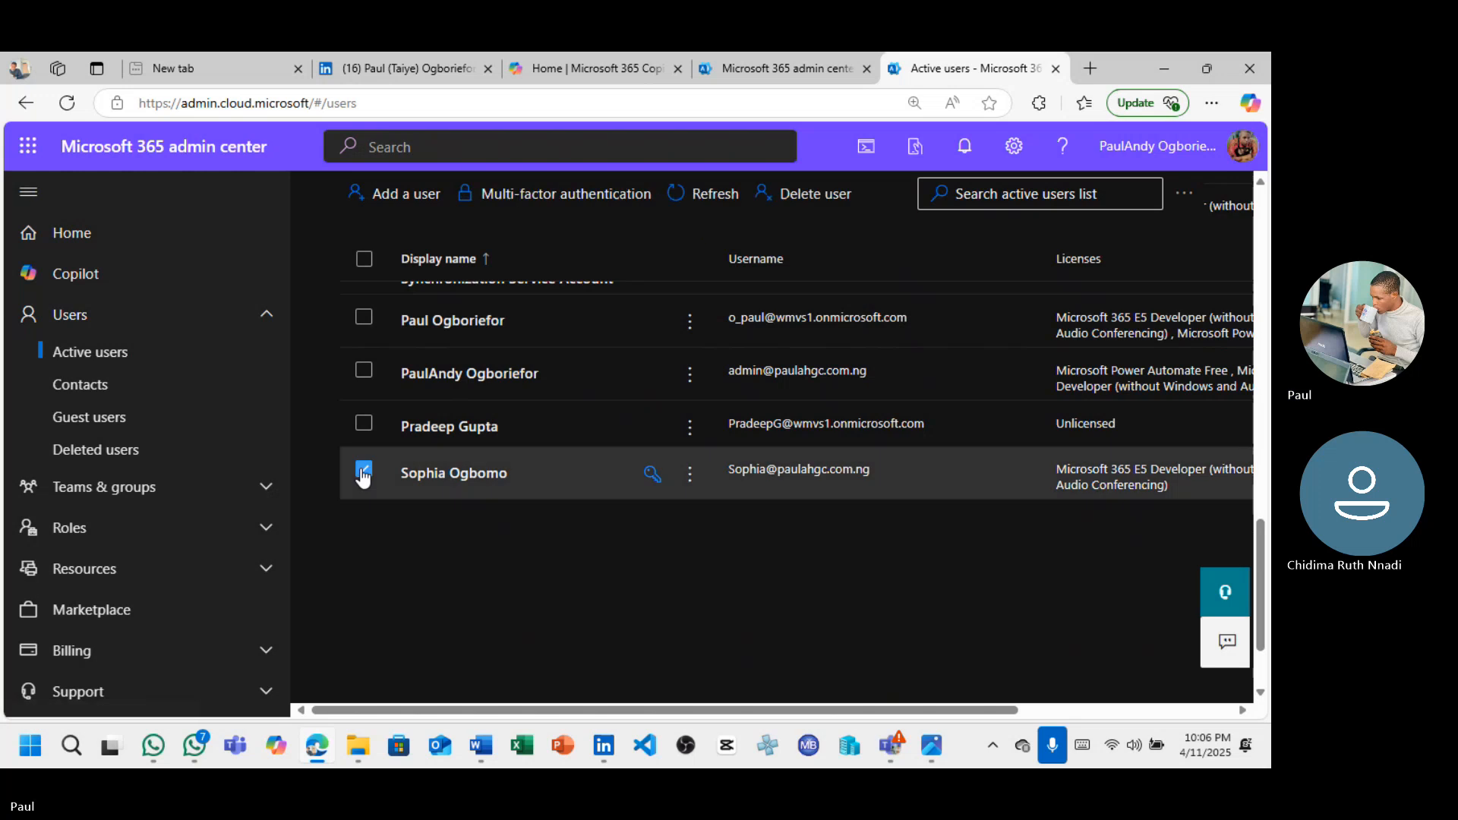
left_click(786, 218)
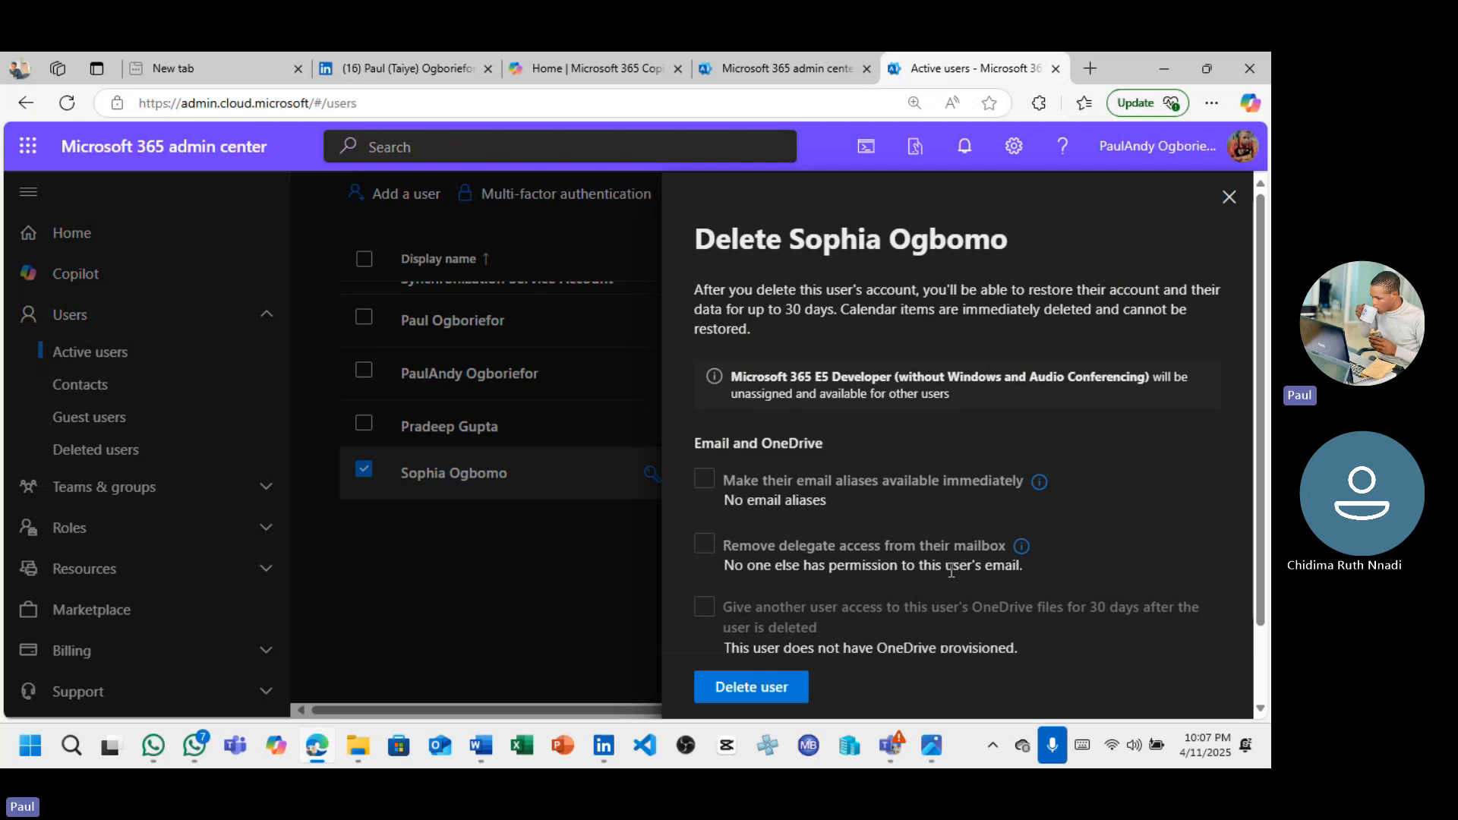
mouse_move(1017, 555)
left_click(756, 692)
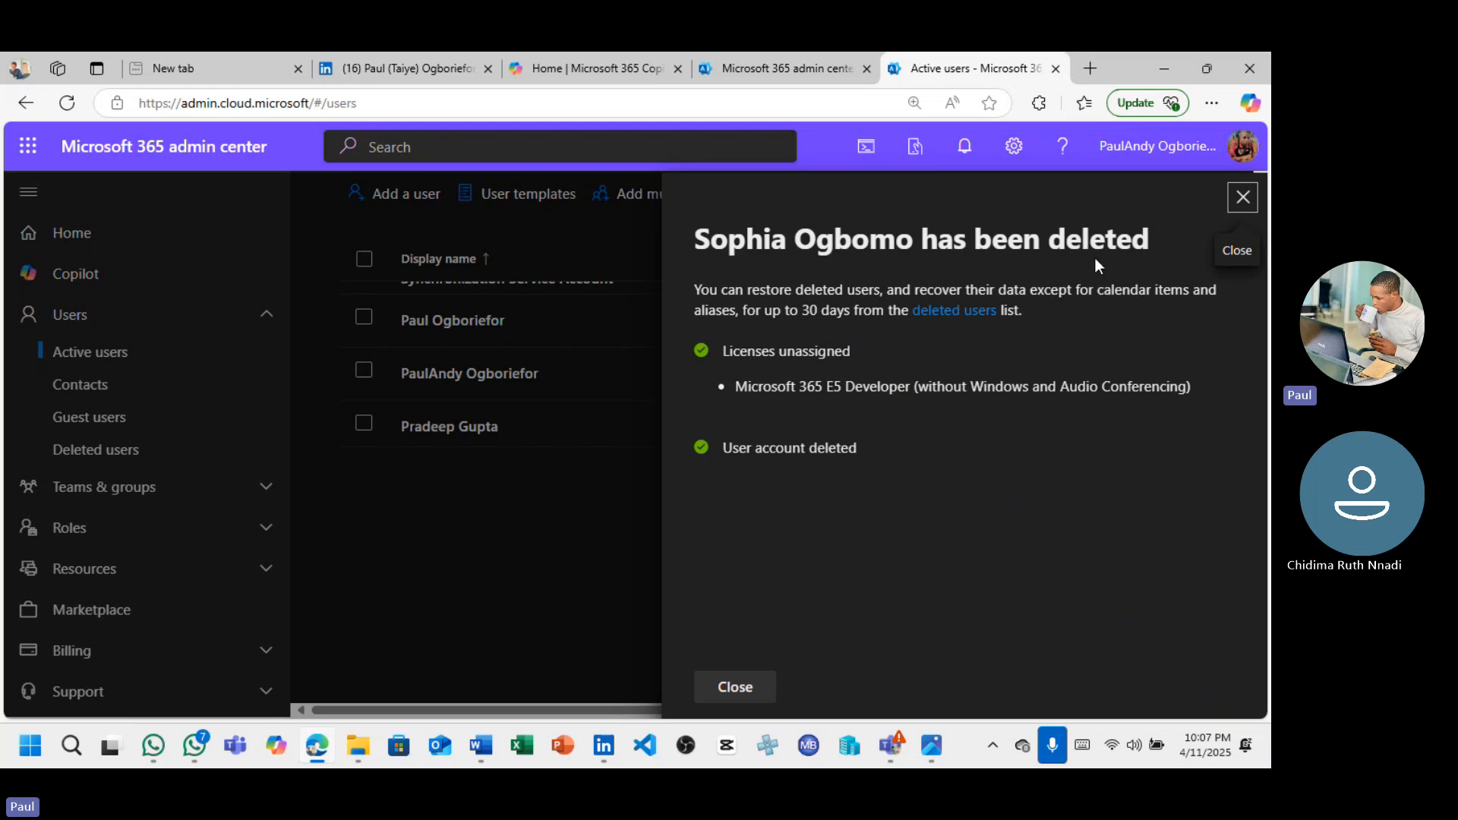
left_click(1242, 199)
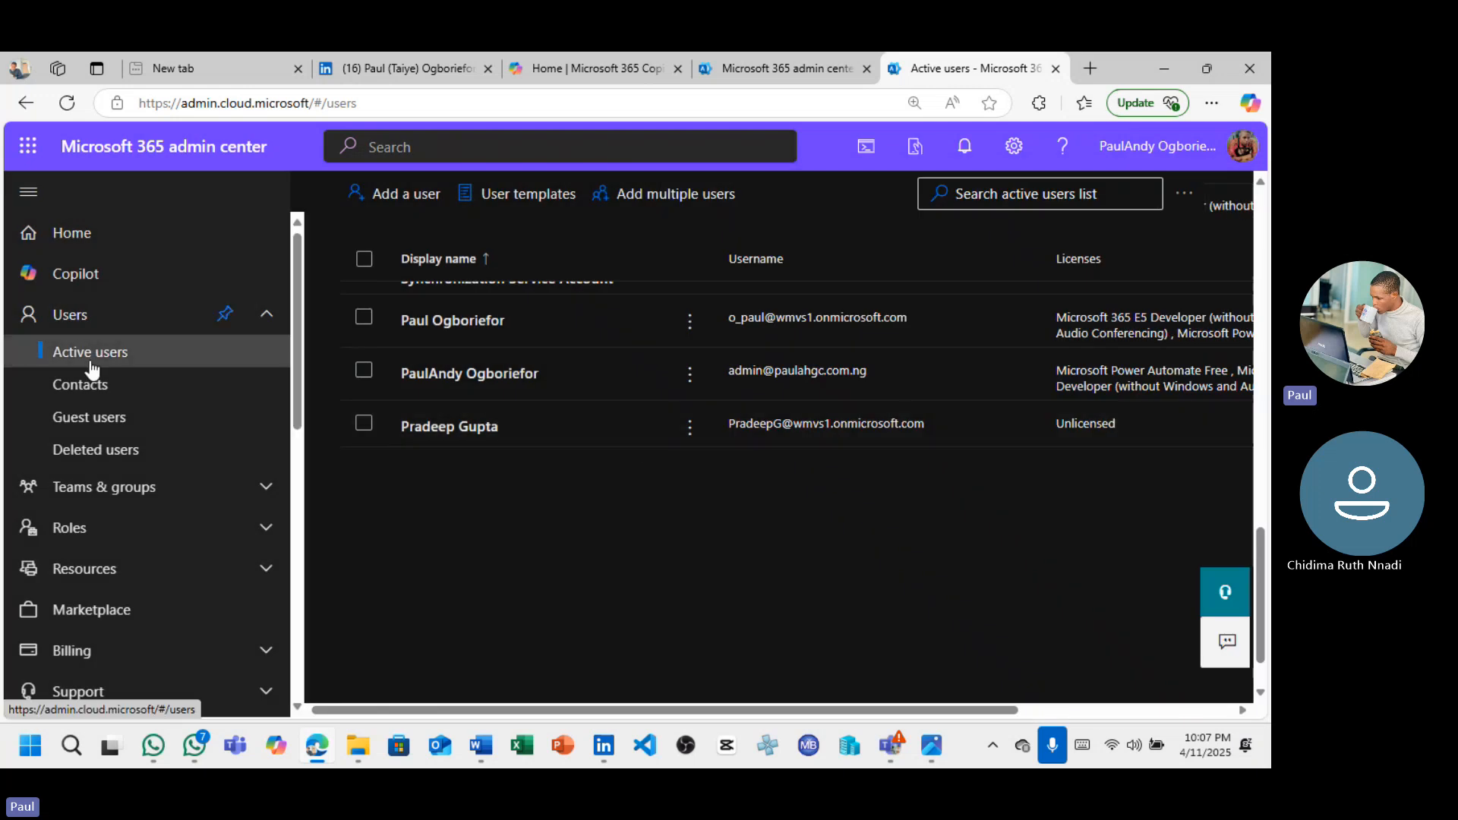
Select the removed account under Deleted users and open the Identity admin center in a new tab.
left_click(104, 451)
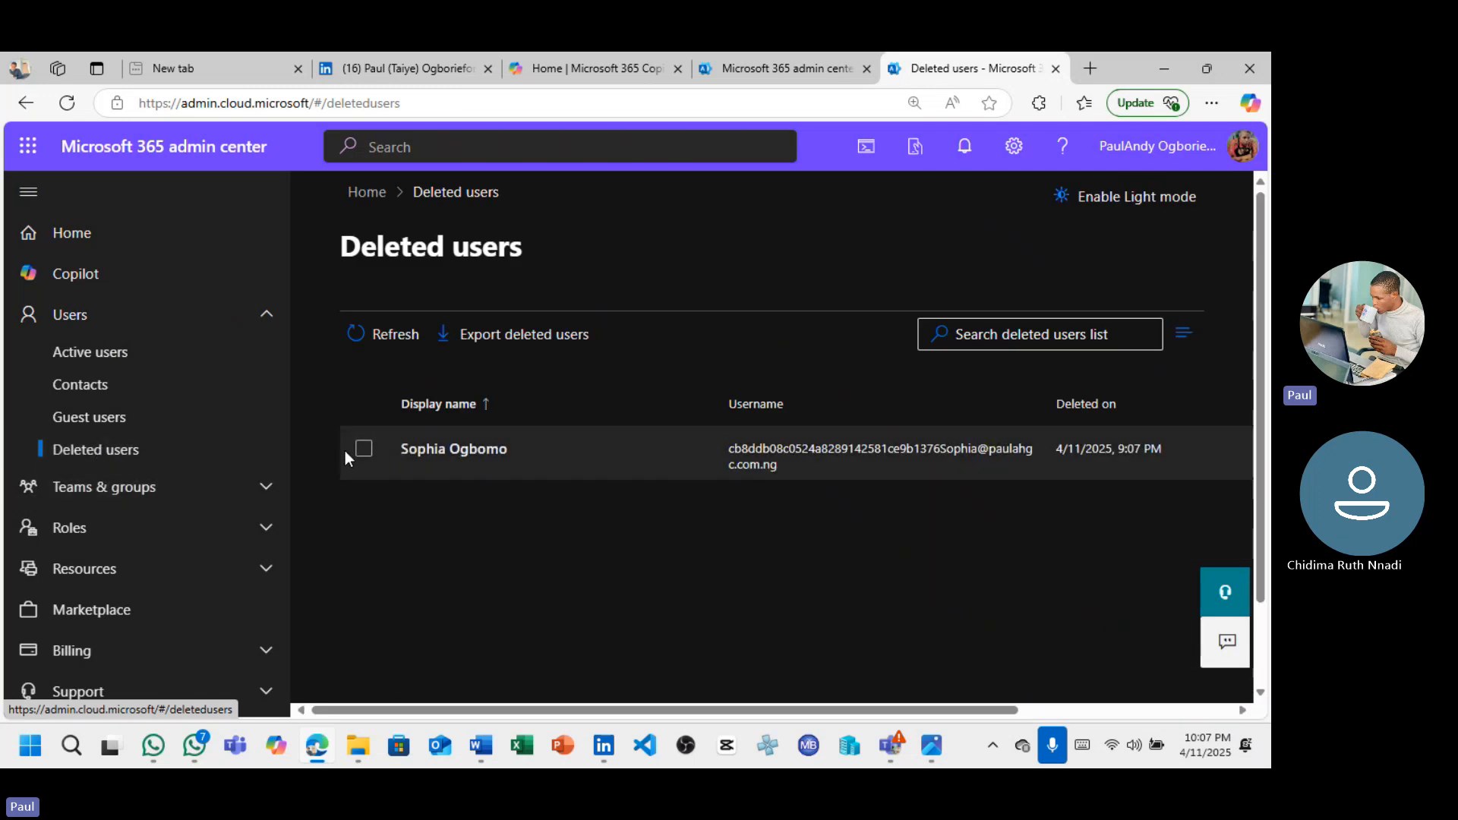
left_click(363, 449)
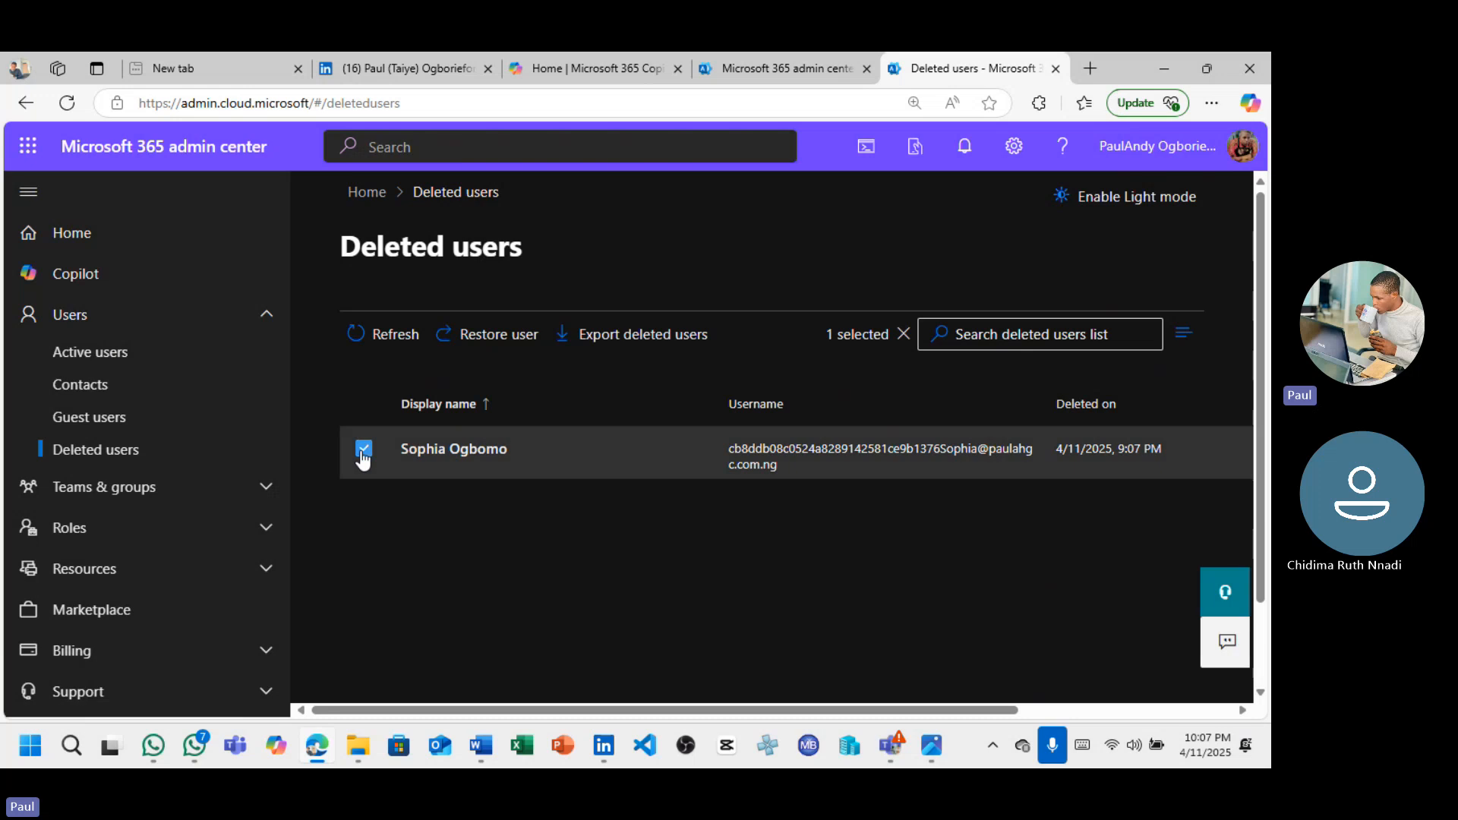
left_click(364, 449)
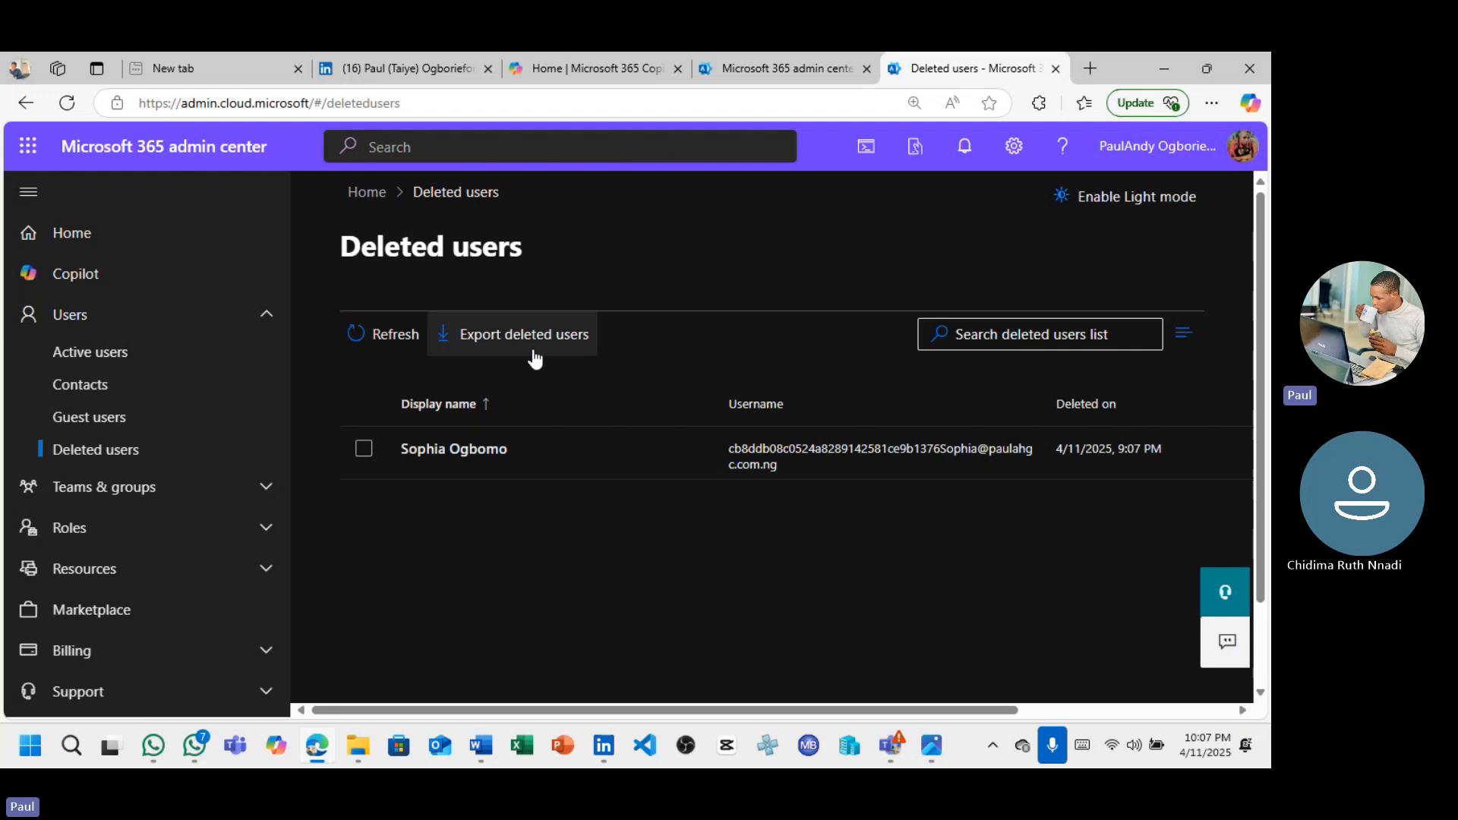
left_click(364, 449)
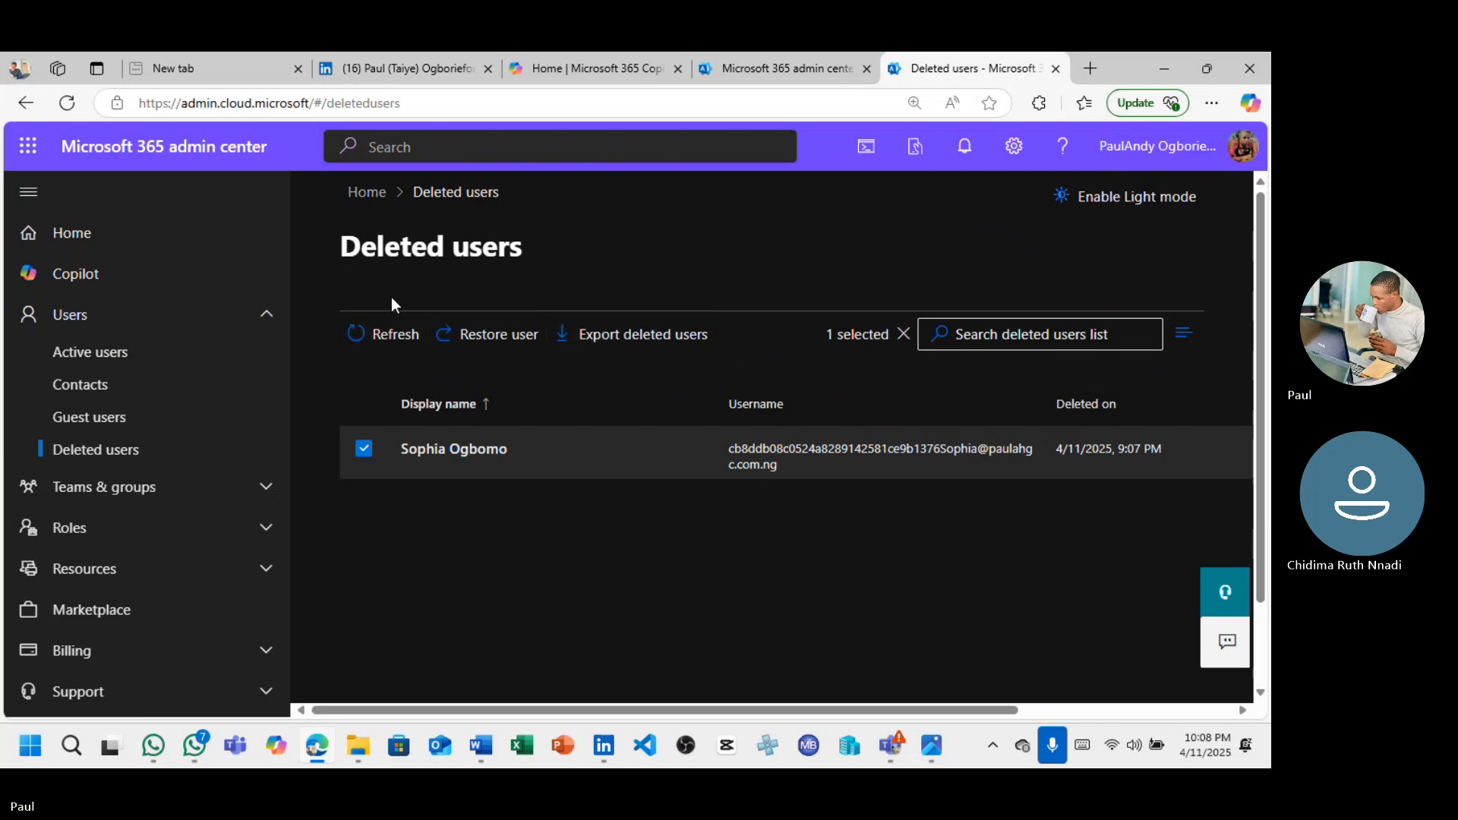
scroll(184, 391, "down", 3)
scroll(184, 391, "down", 5)
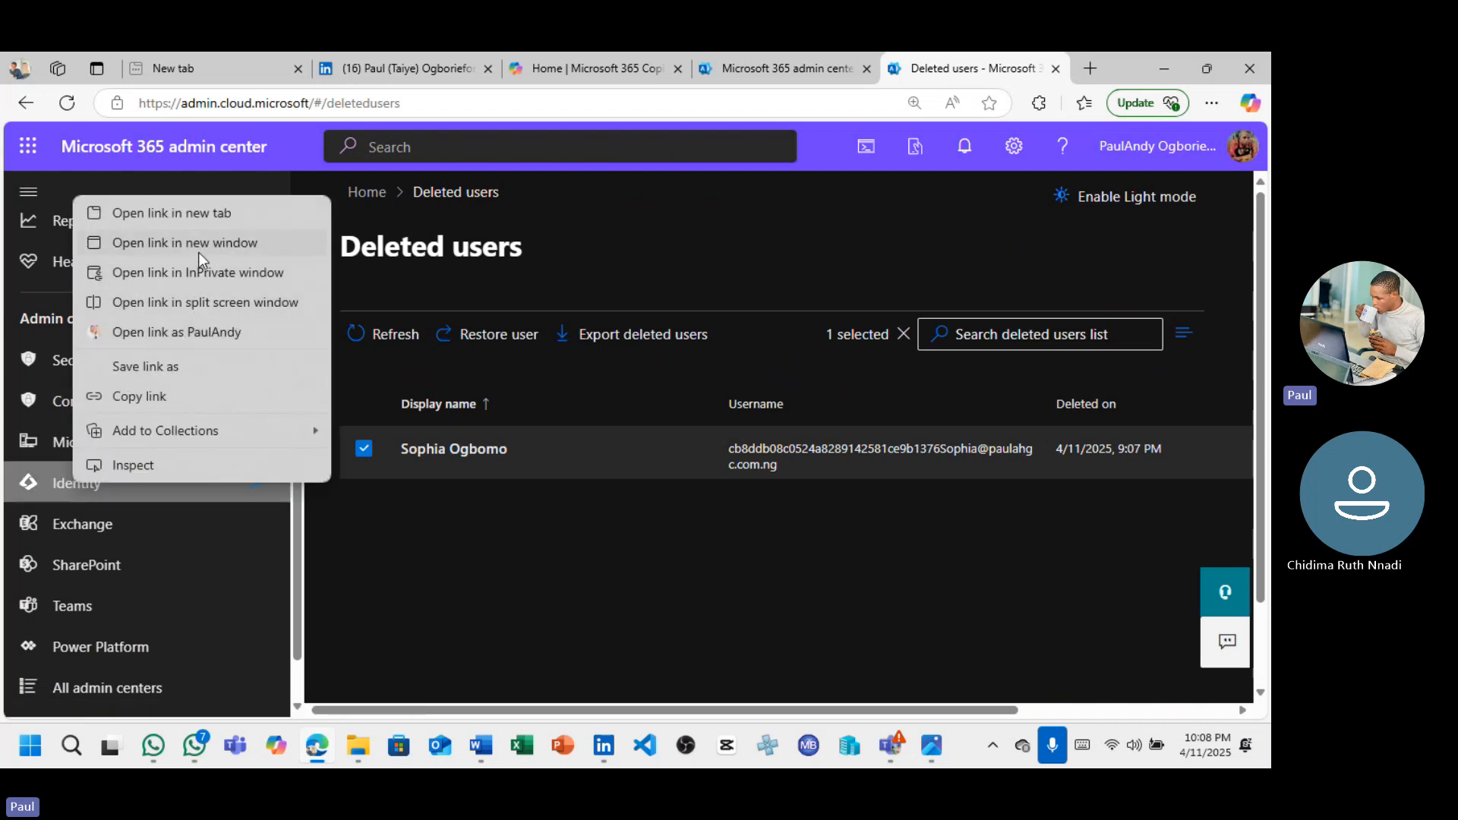
left_click(205, 212)
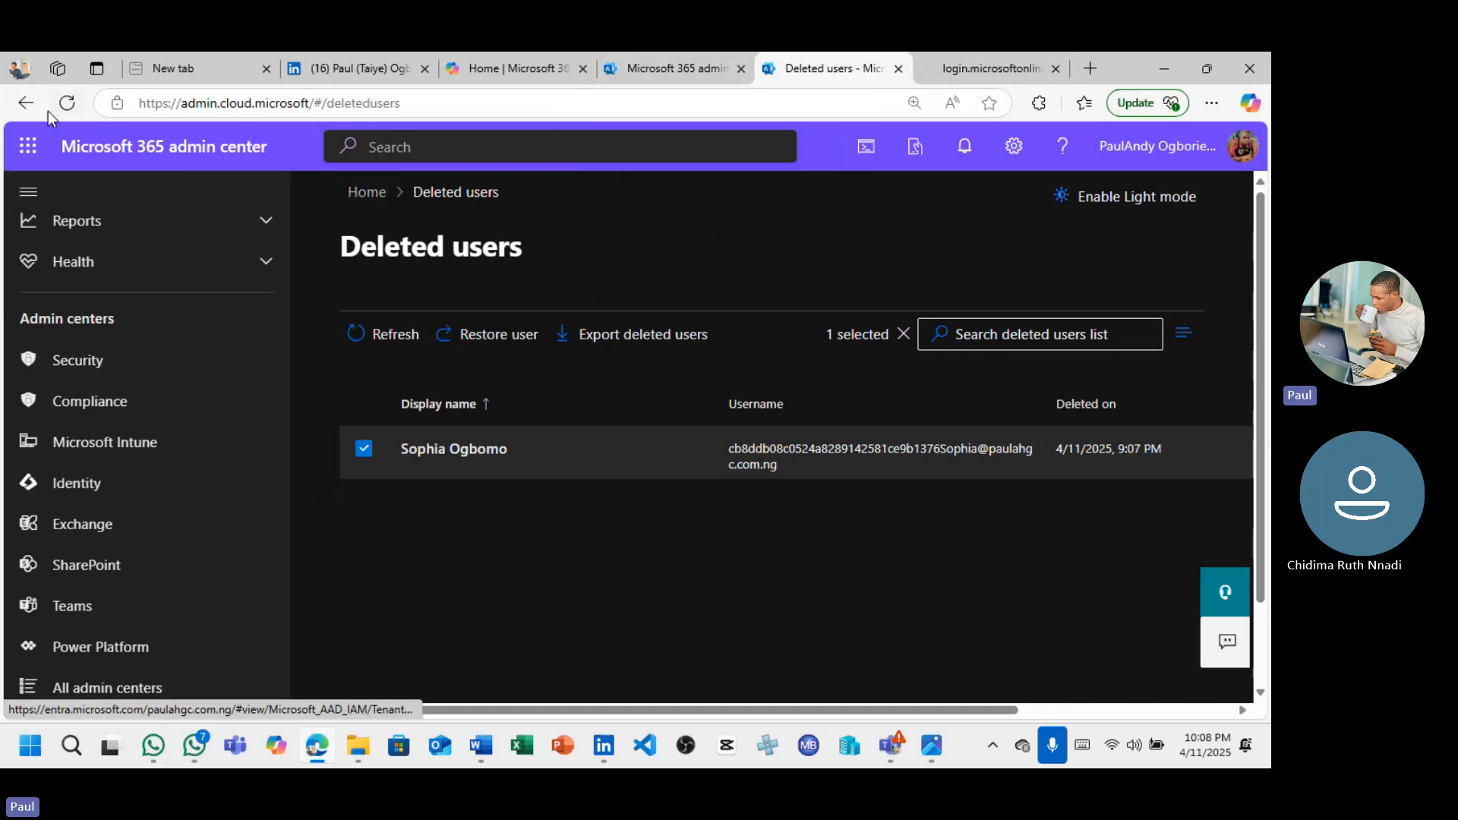
scroll(94, 357, "up", 8)
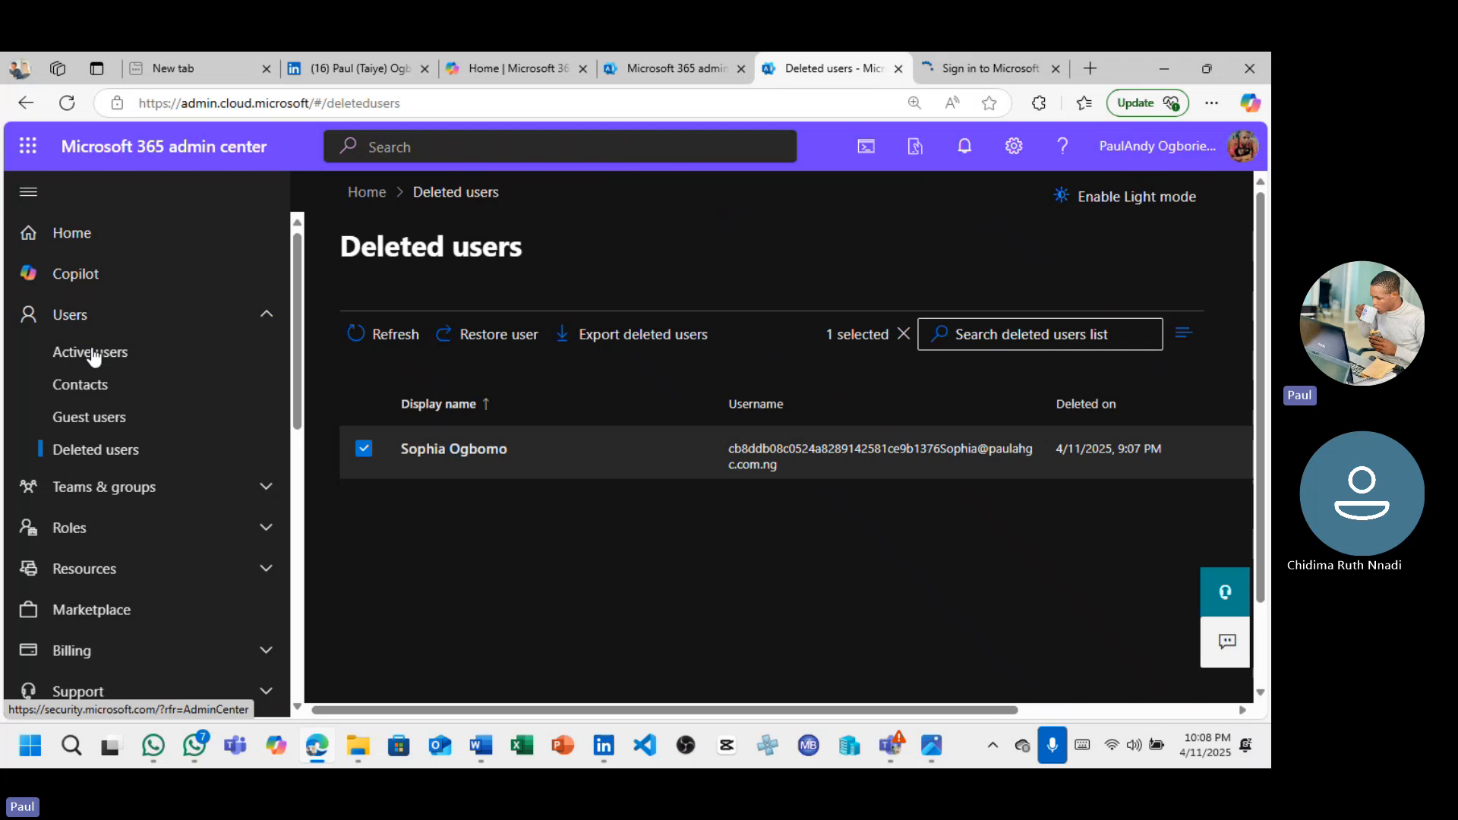
Go to Contacts, finish the Entra sign-in with the first account, and start a new contact.
left_click(85, 387)
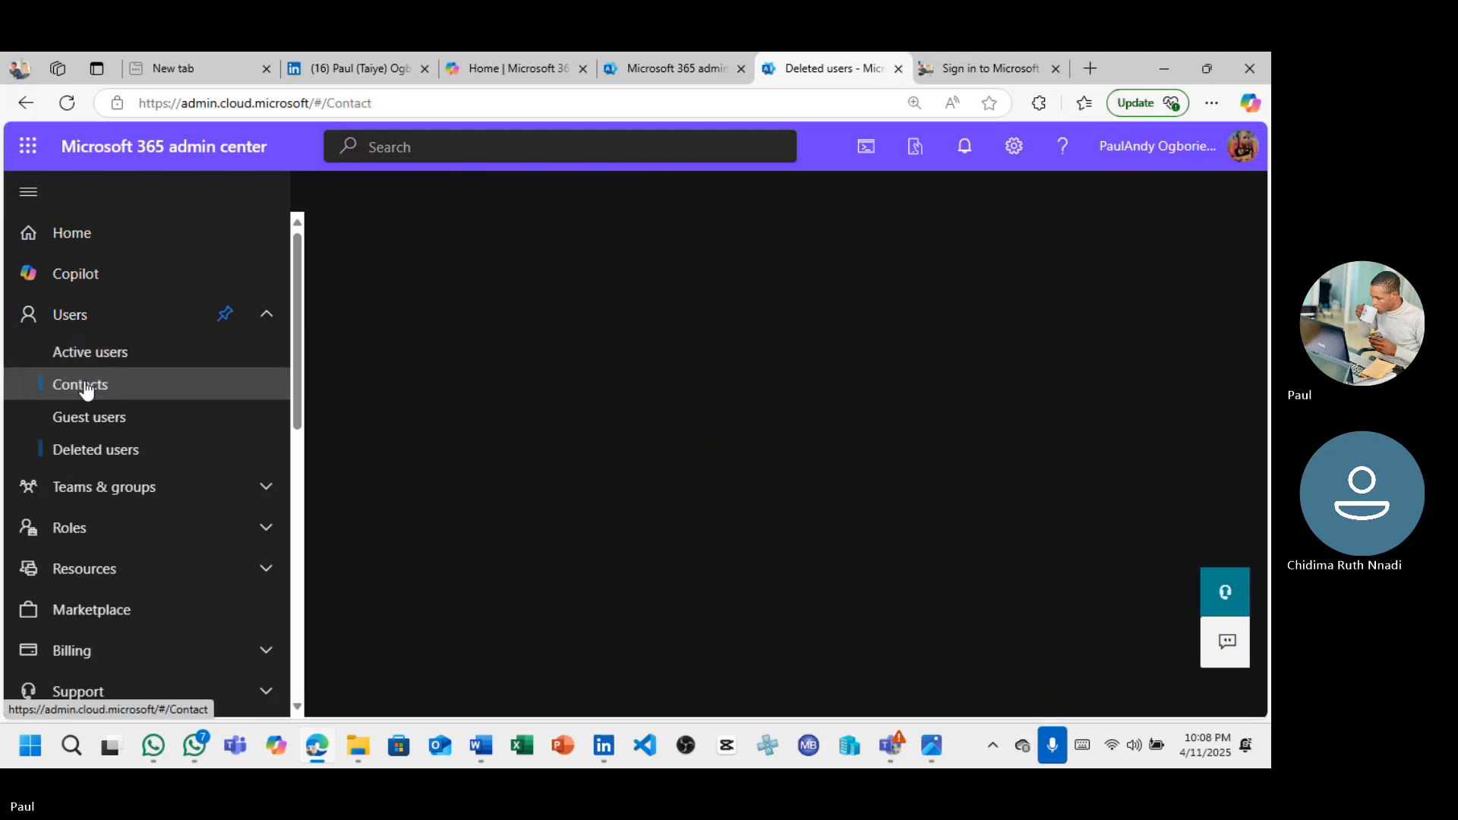
left_click(993, 66)
left_click(650, 300)
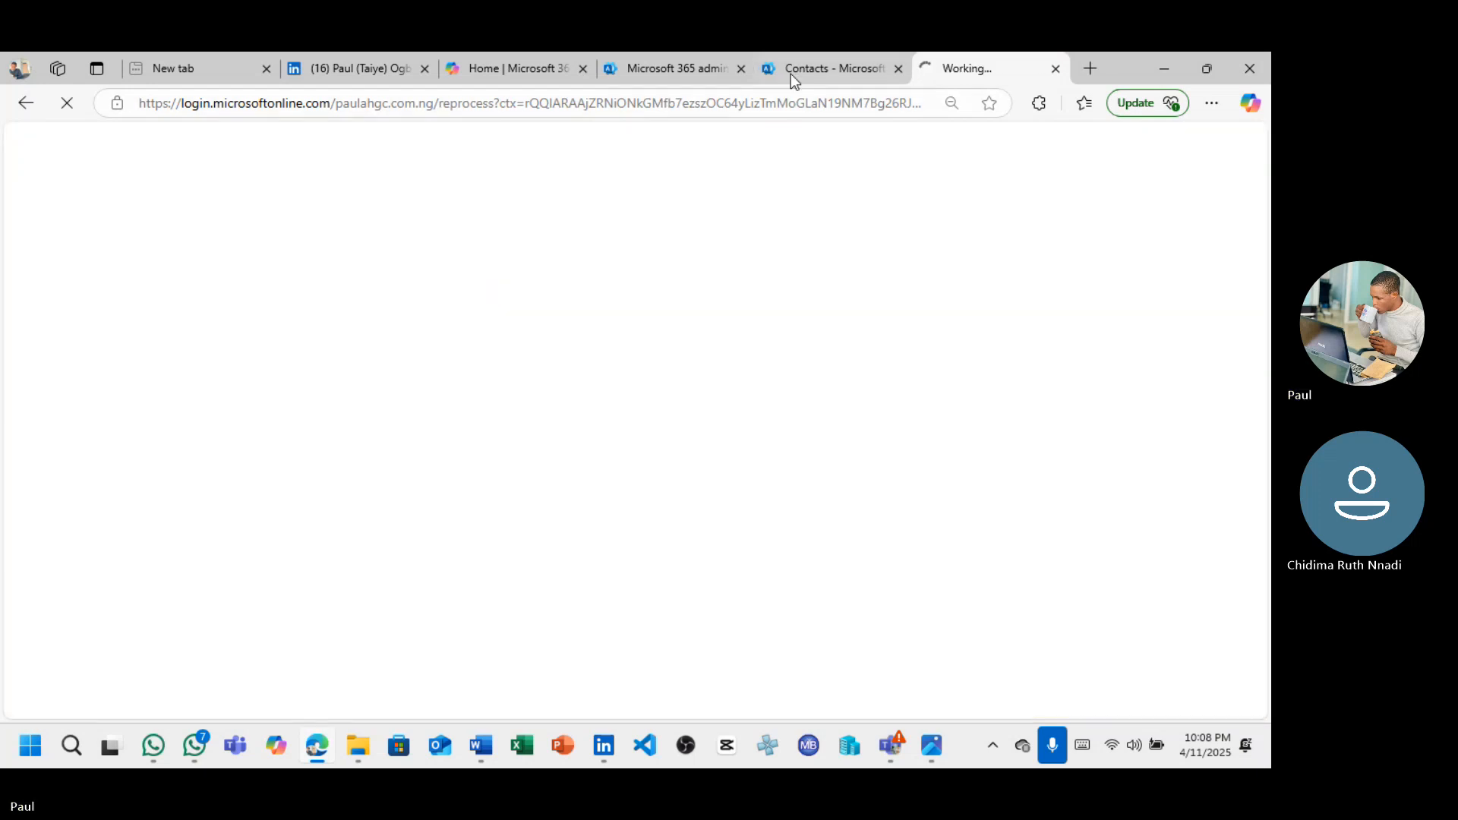
left_click(791, 73)
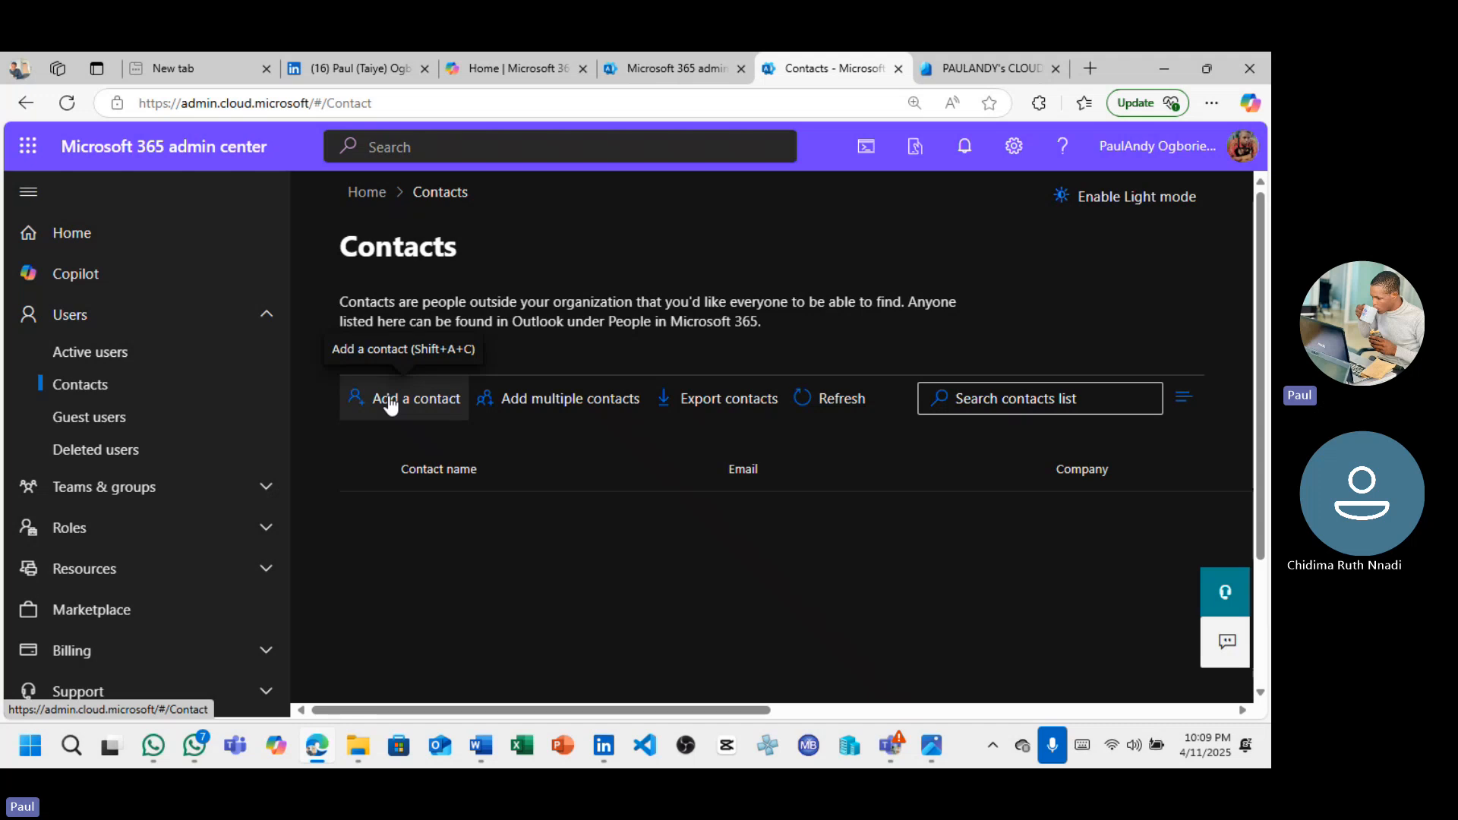
left_click(390, 402)
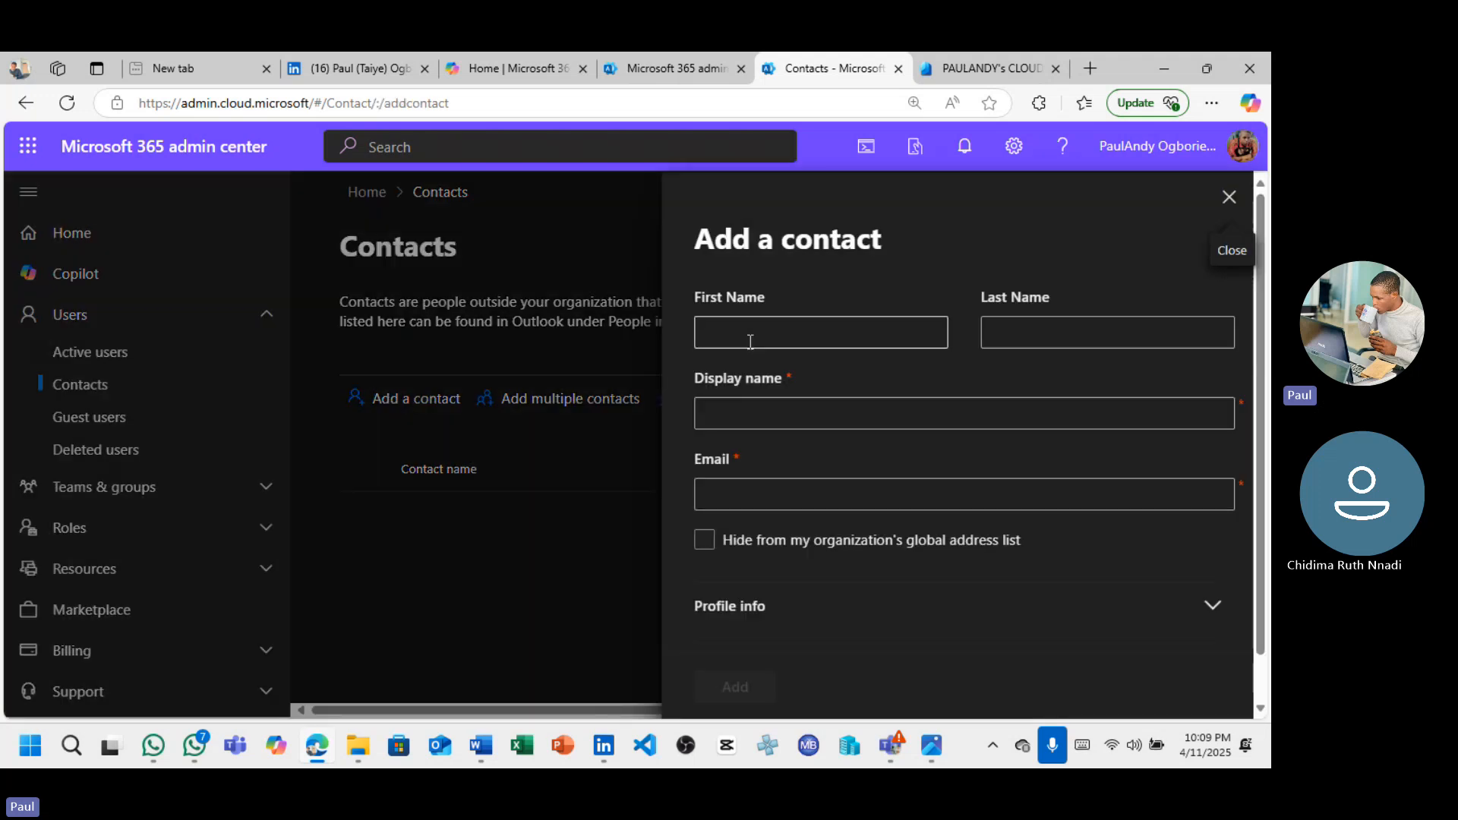
Enter the contact's first and last names and let the display name fill from them.
left_click(750, 342)
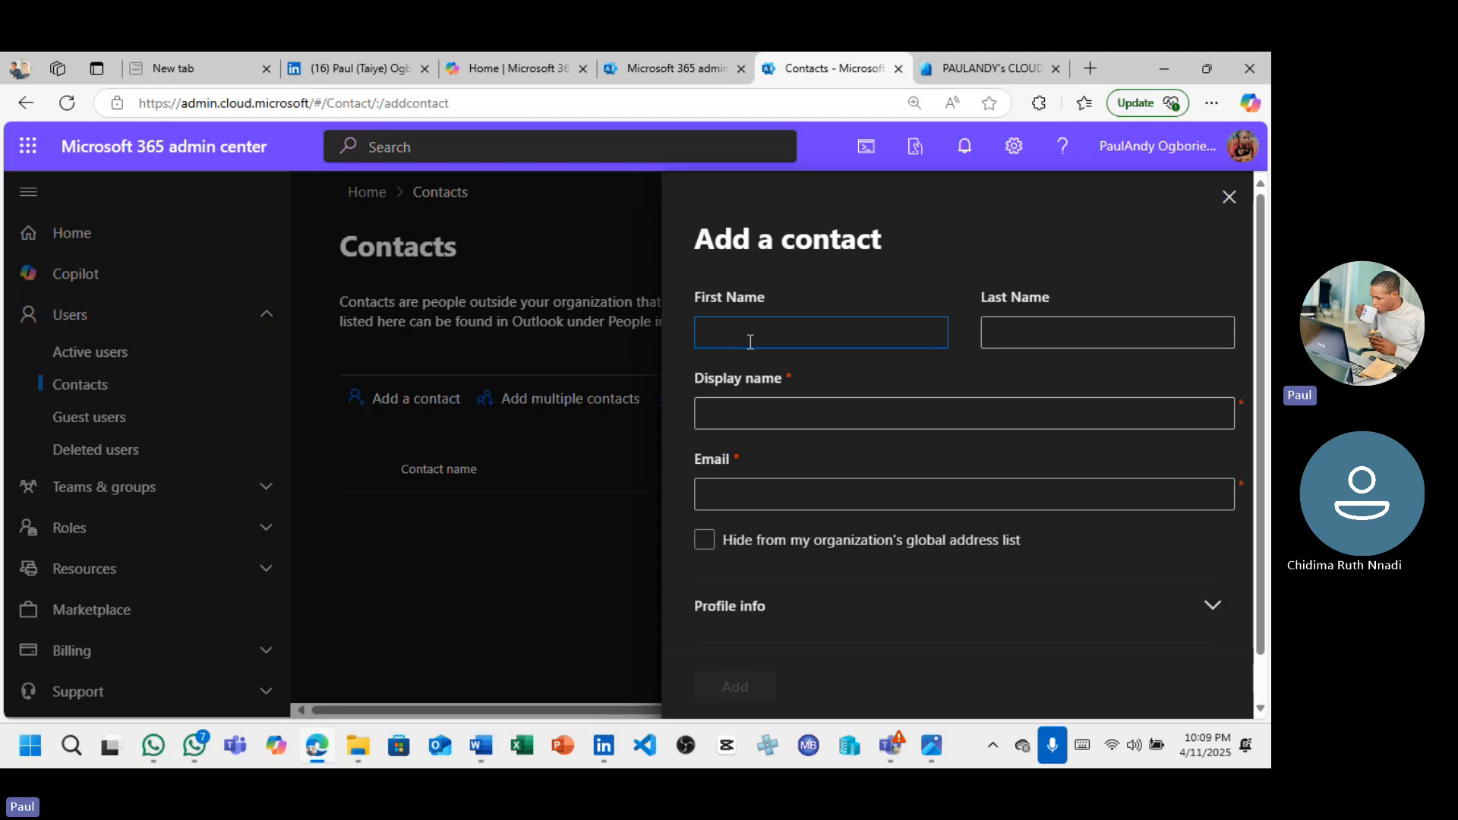
type("pau")
left_click(1060, 330)
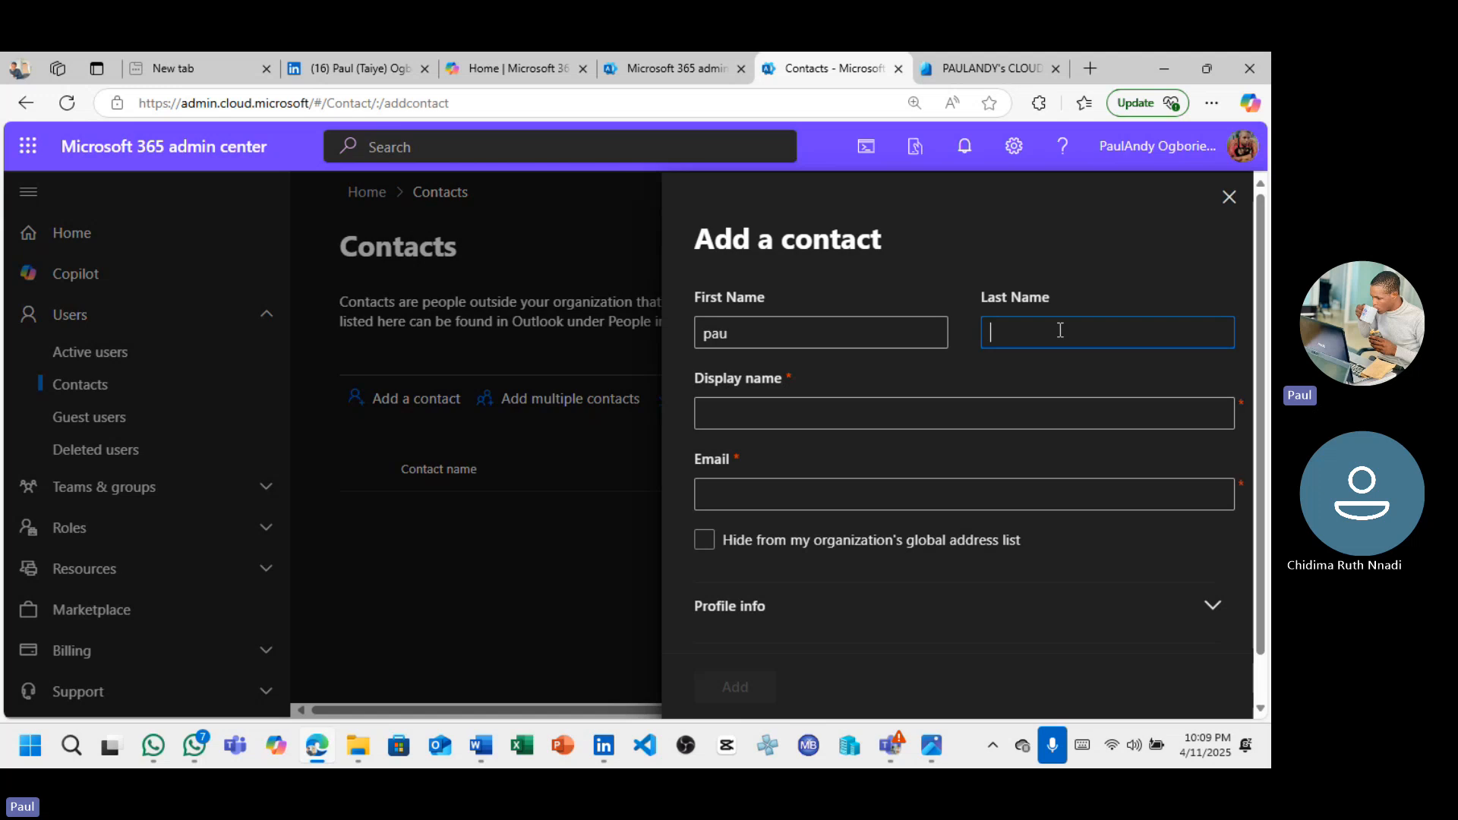
type("an")
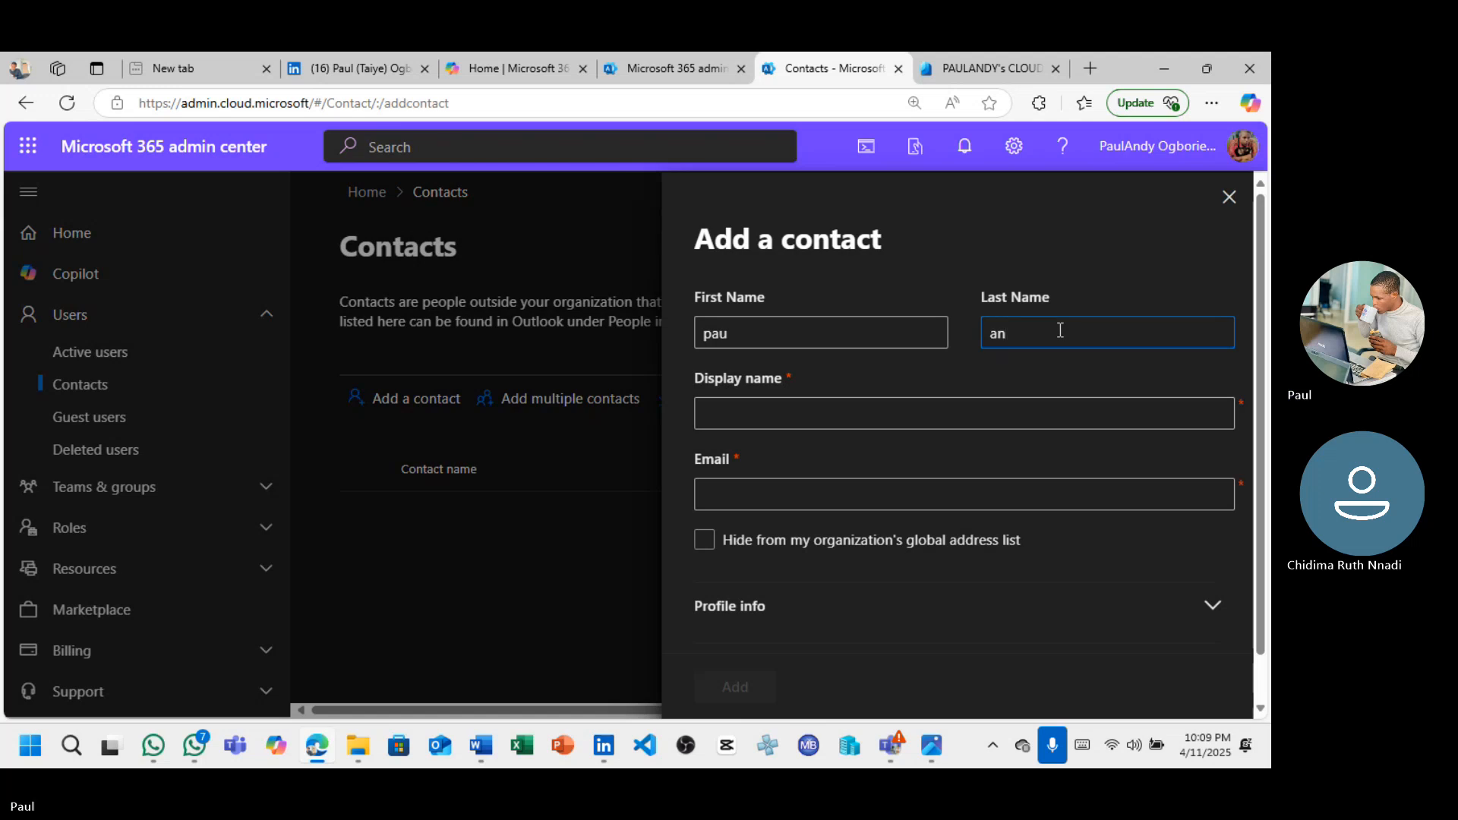
key("BackSpace")
key("BackSpace")
type("an")
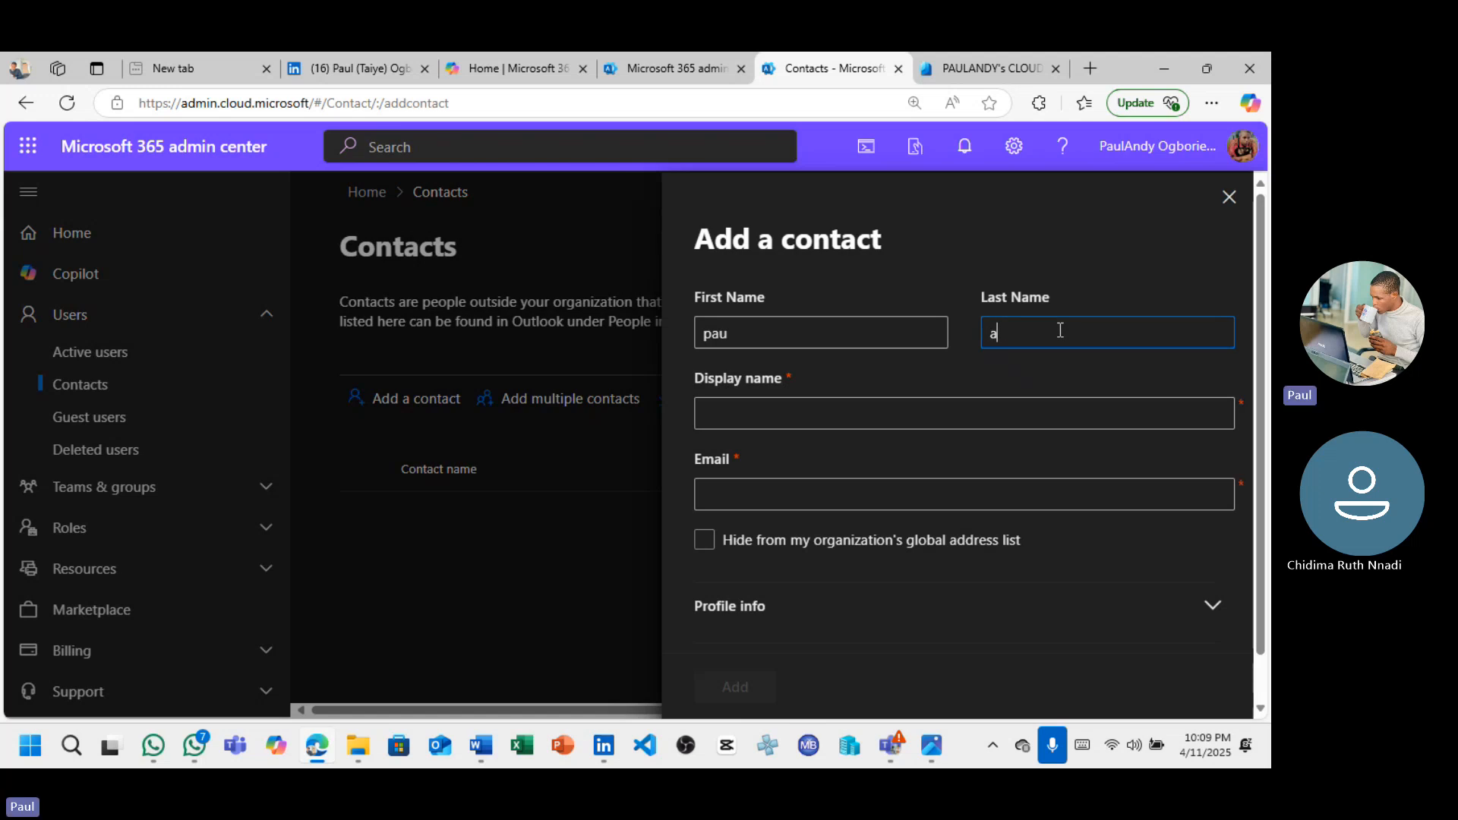
key("BackSpace")
key("BackSpace")
type("an")
left_click(889, 422)
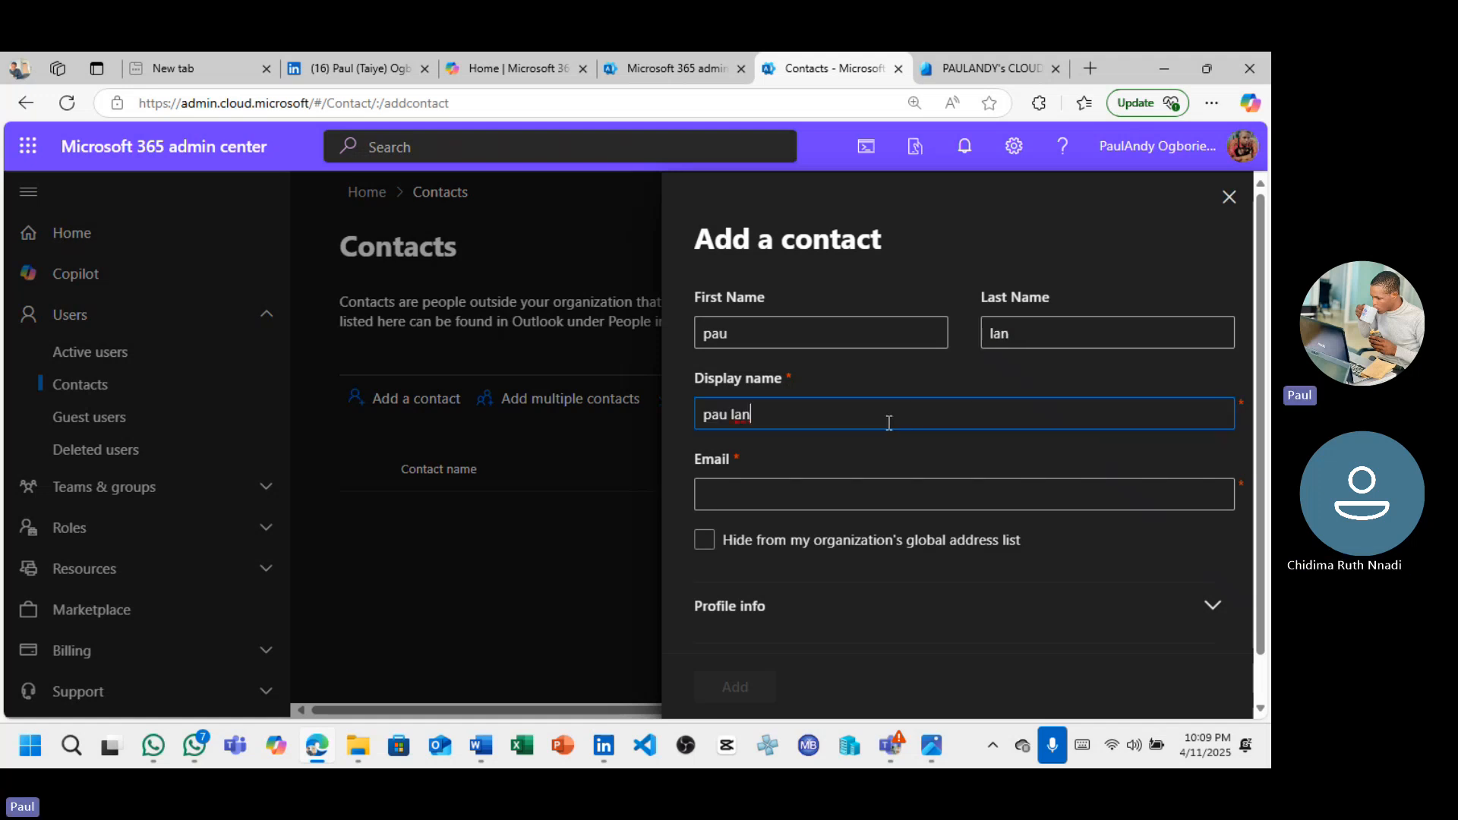
Enter the contact's e-mail address and expand the Profile info fields.
left_click(771, 501)
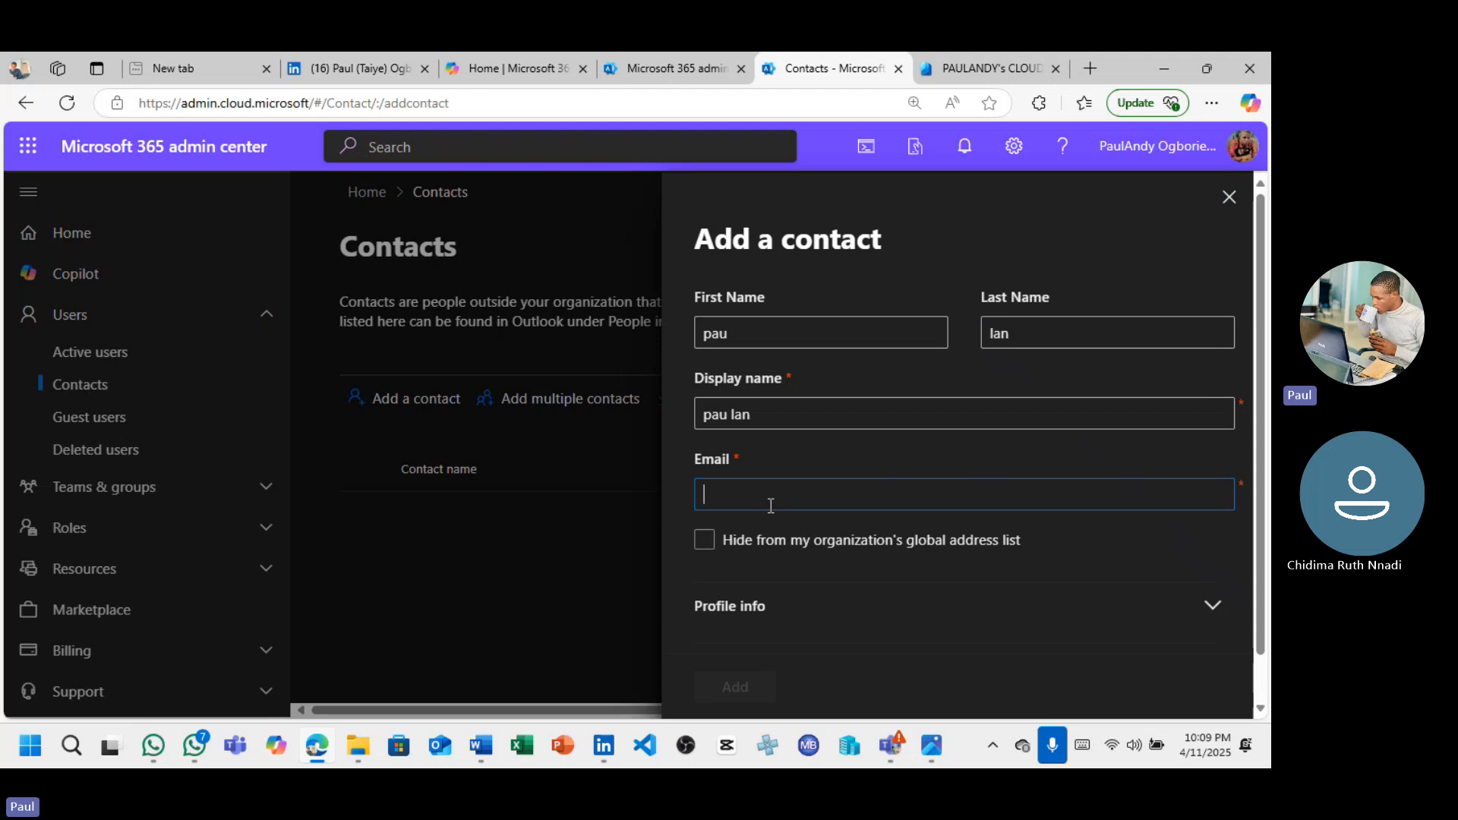
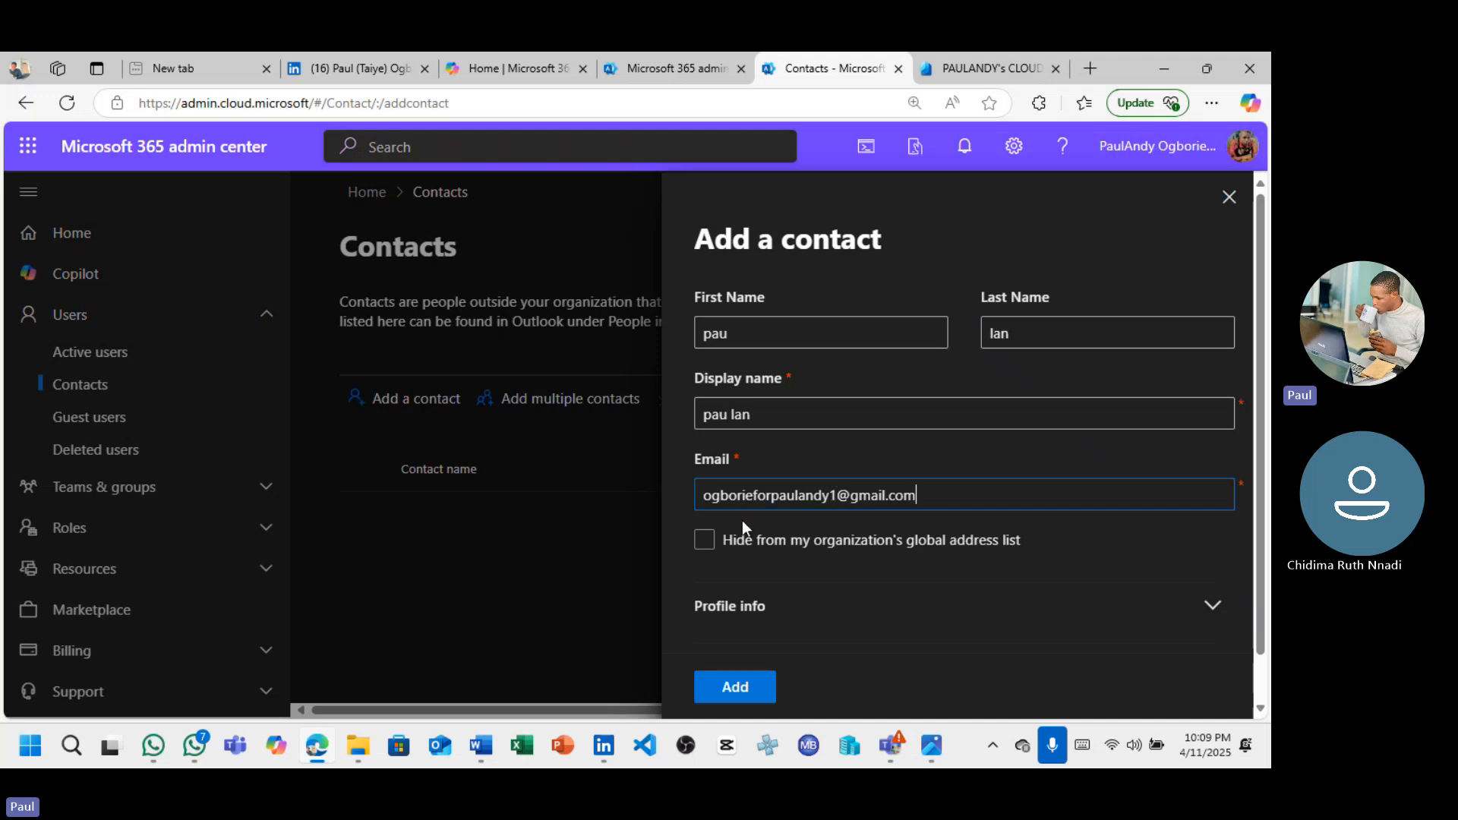
left_click(993, 626)
scroll(992, 626, "down", 3)
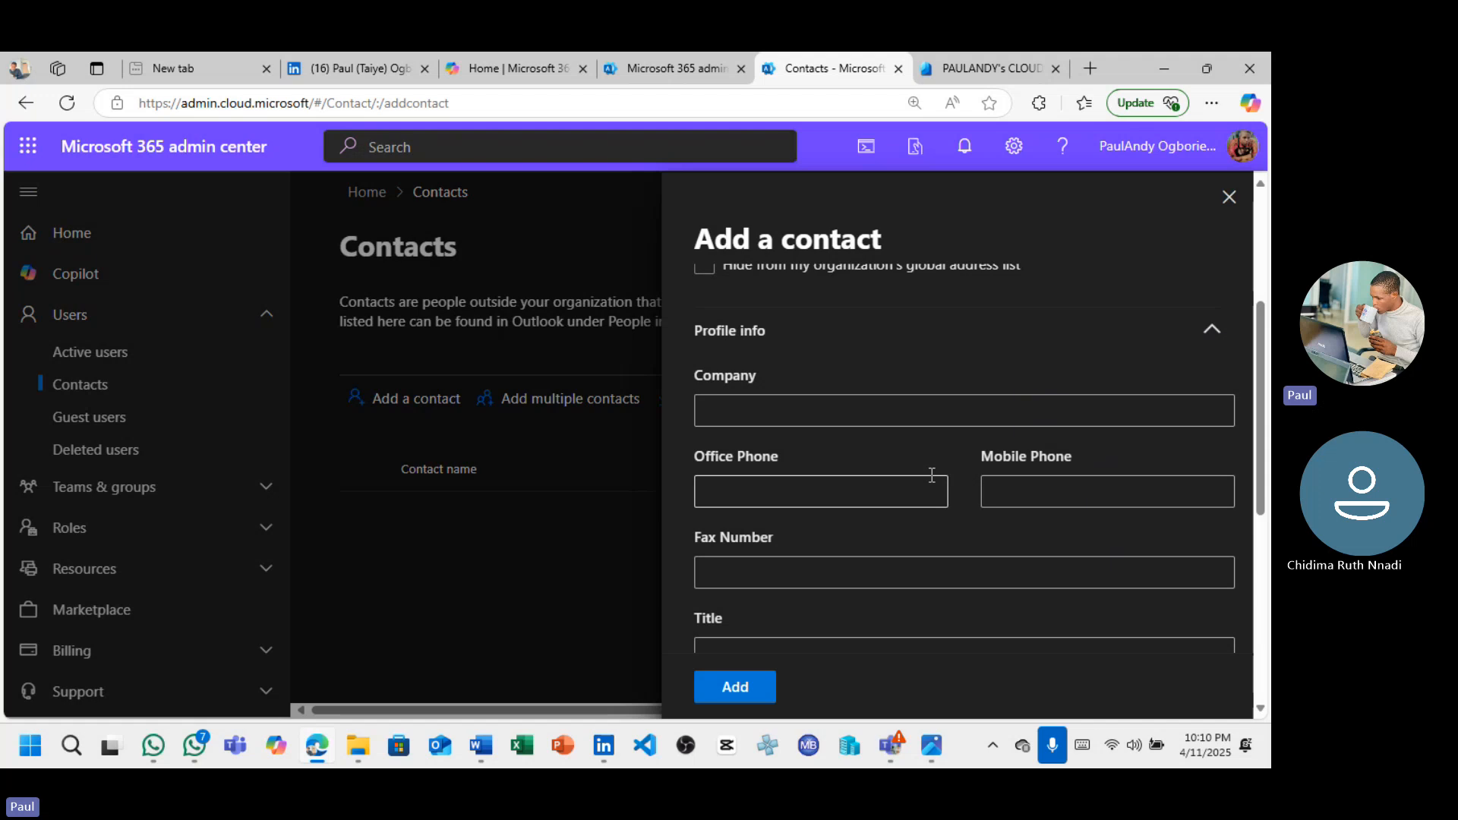
Set the company to 'abc comp Engrr' and enter the office and mobile phone numbers.
left_click(911, 406)
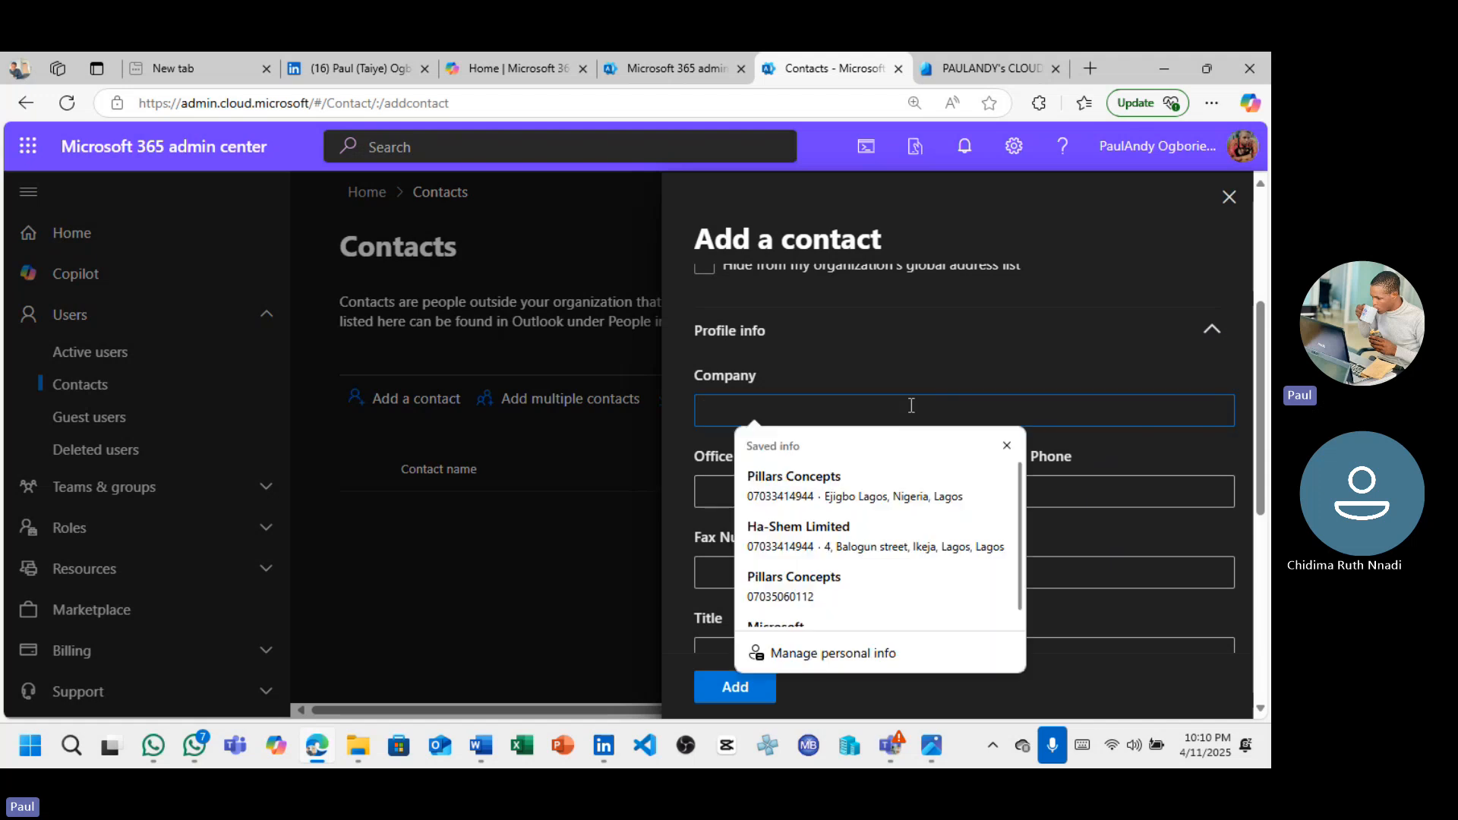
type("abc")
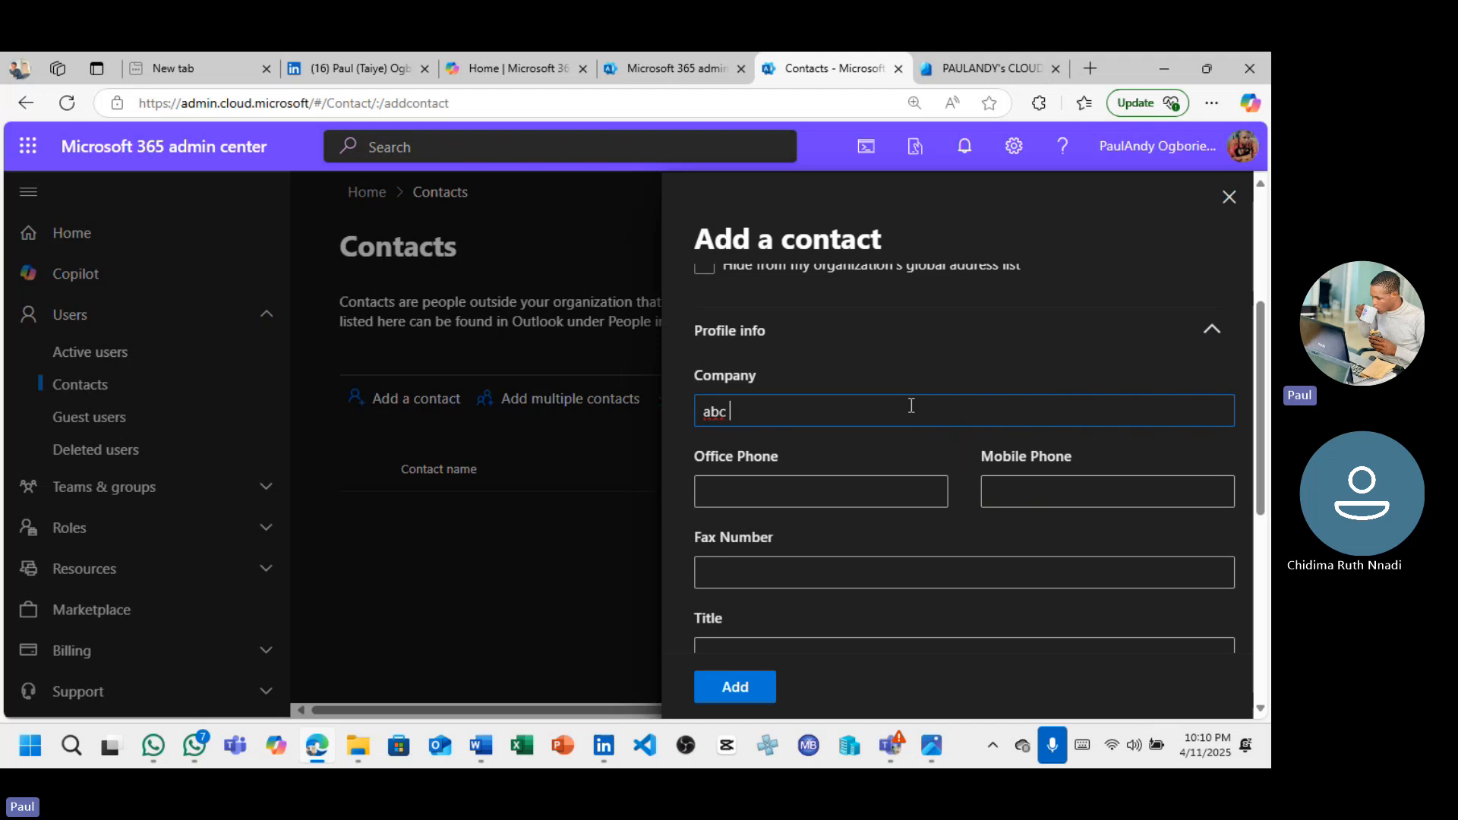
type(" comp Engrr")
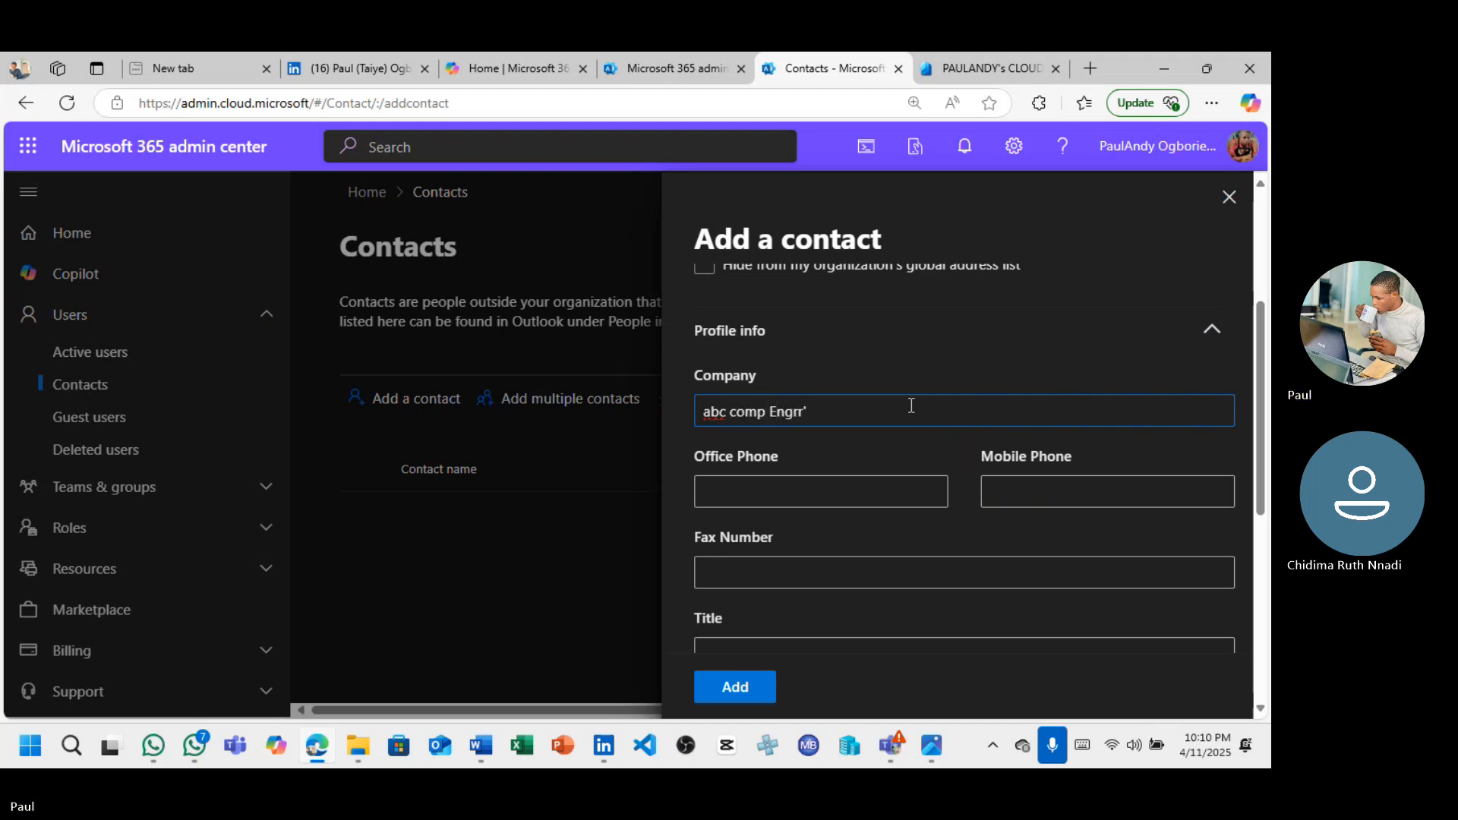
left_click(834, 491)
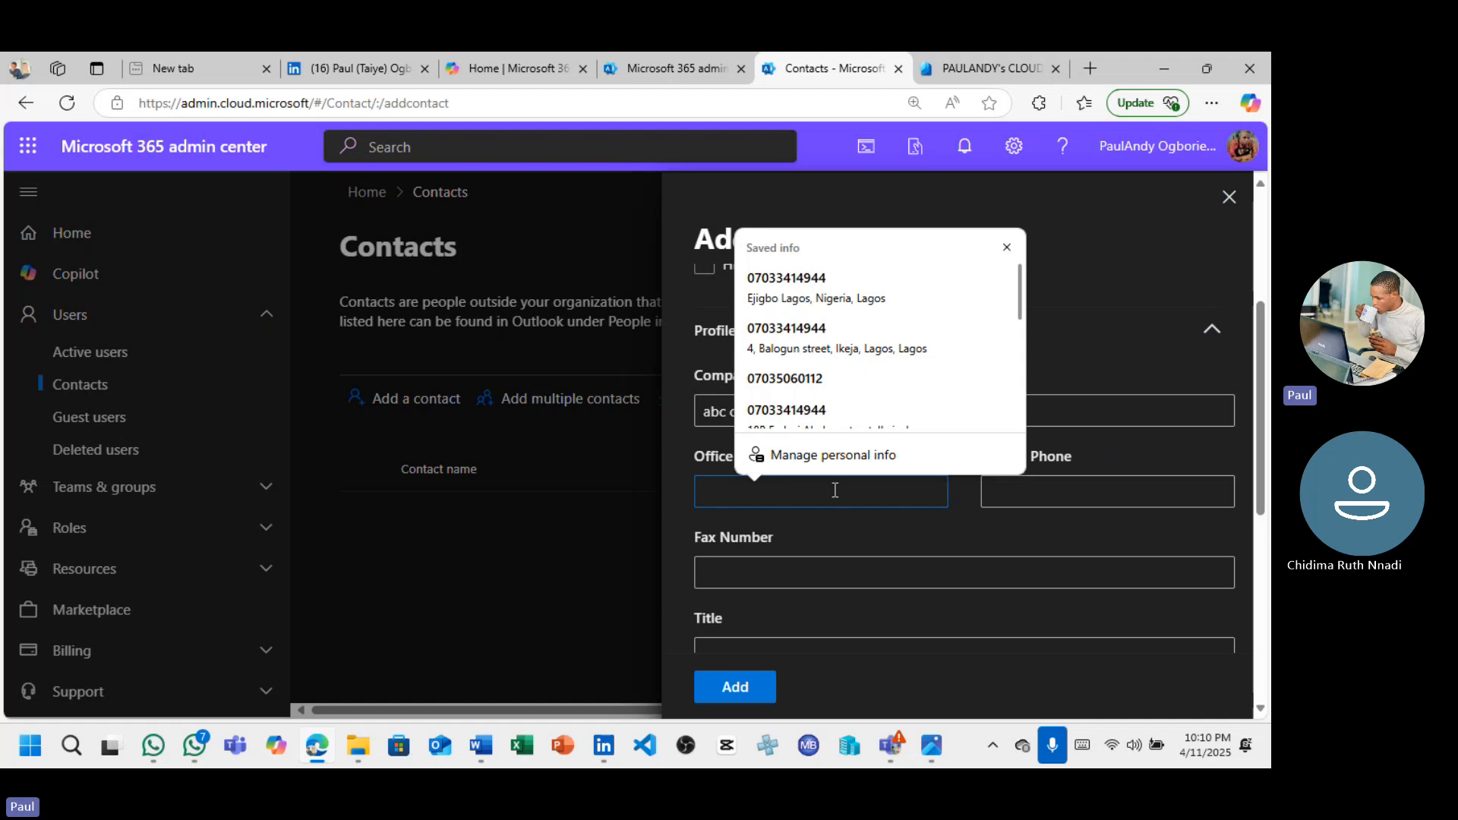
type("0708886")
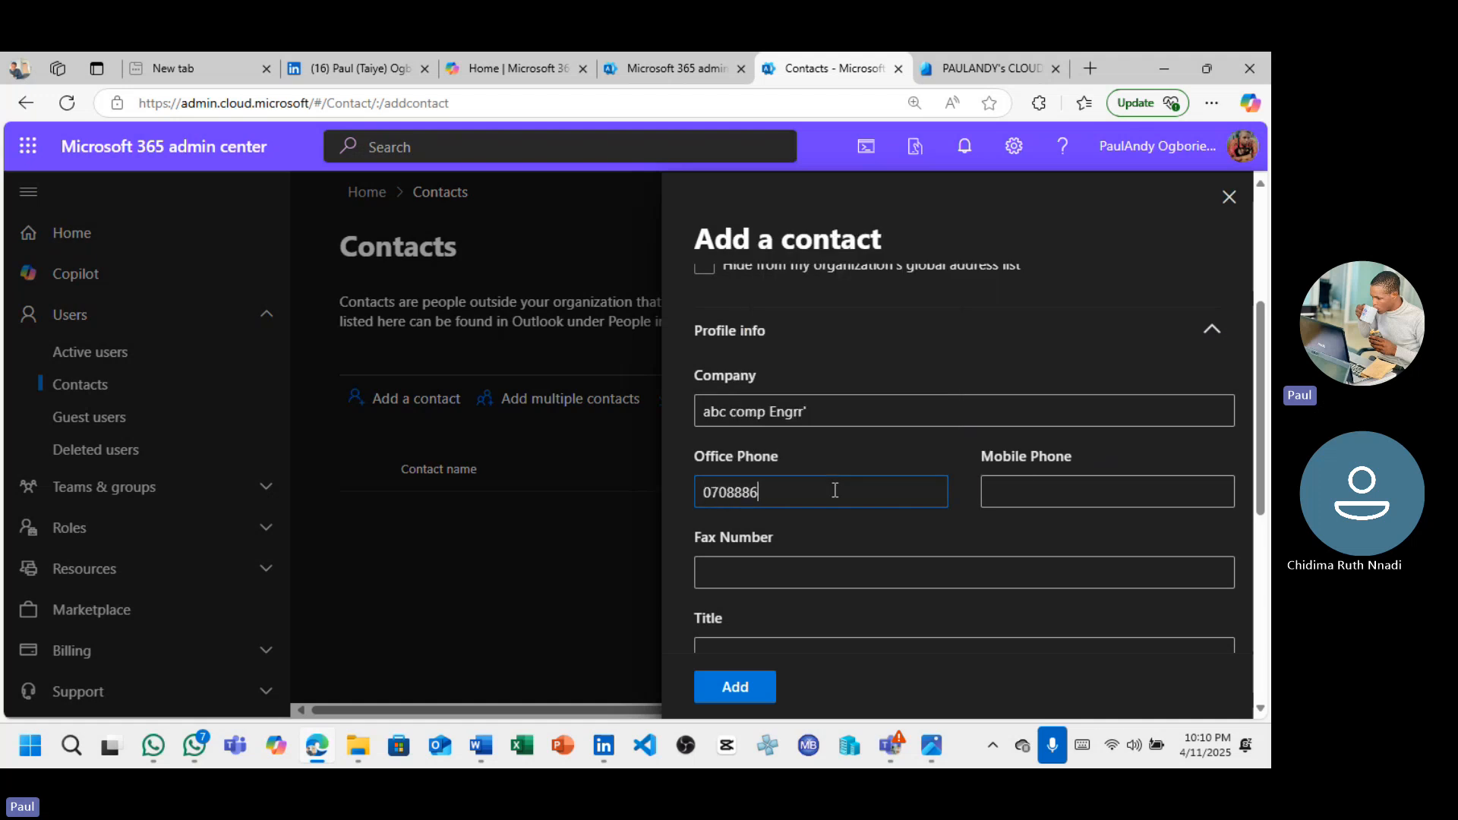
left_click(1081, 499)
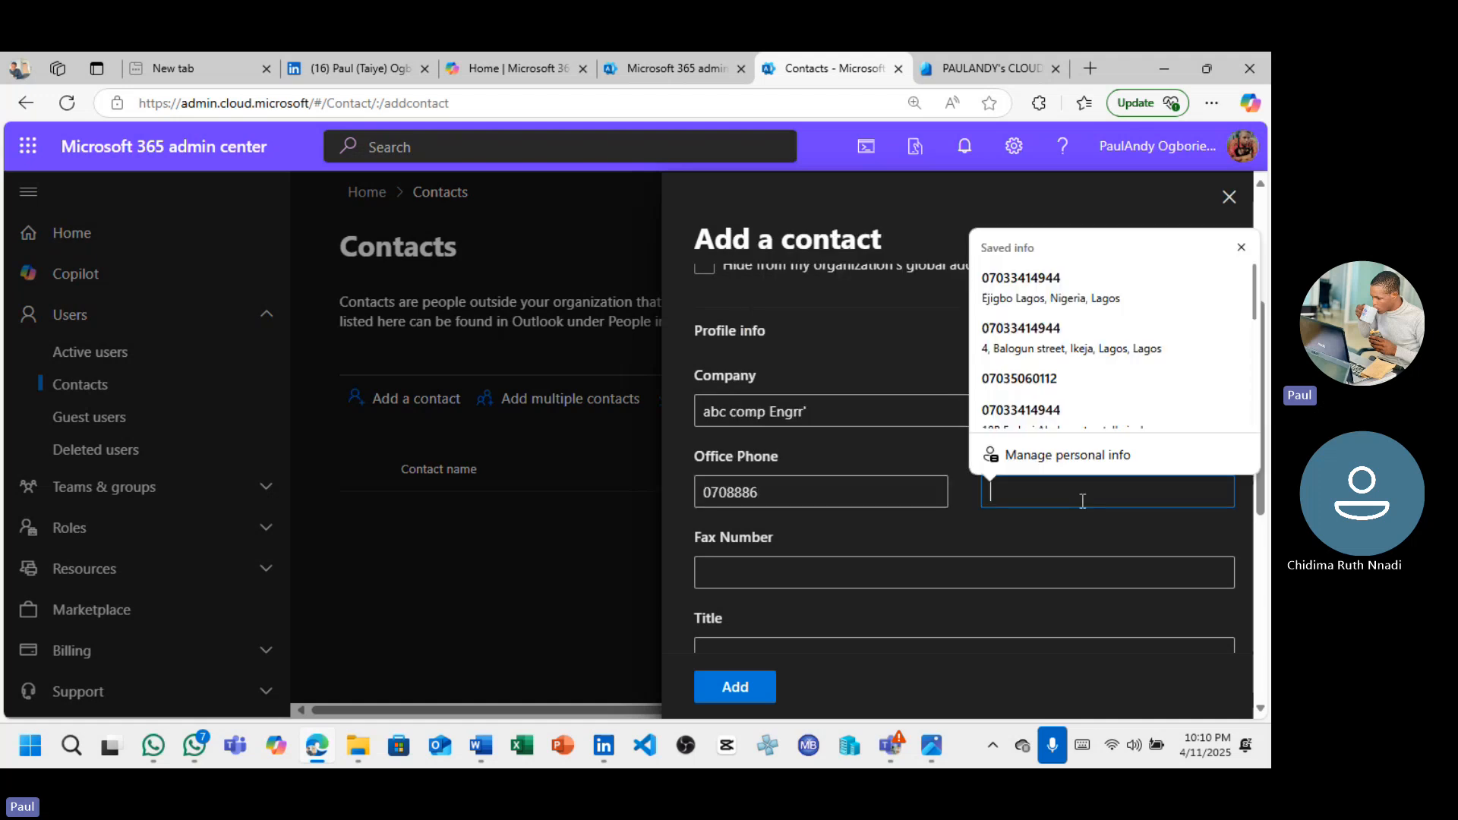
key("ctrl+Tab")
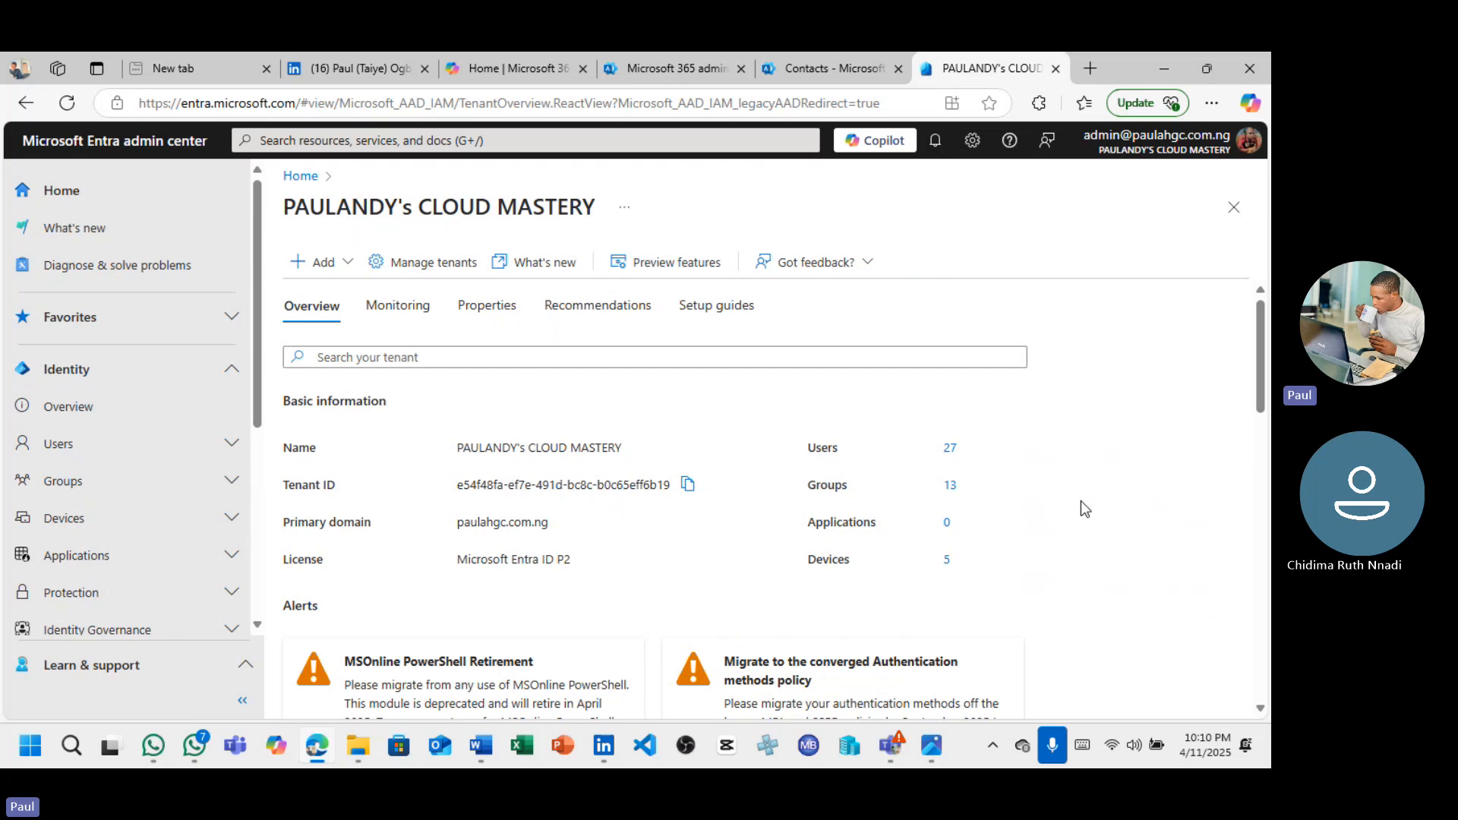
key("ctrl+shift+Tab")
left_click(1071, 504)
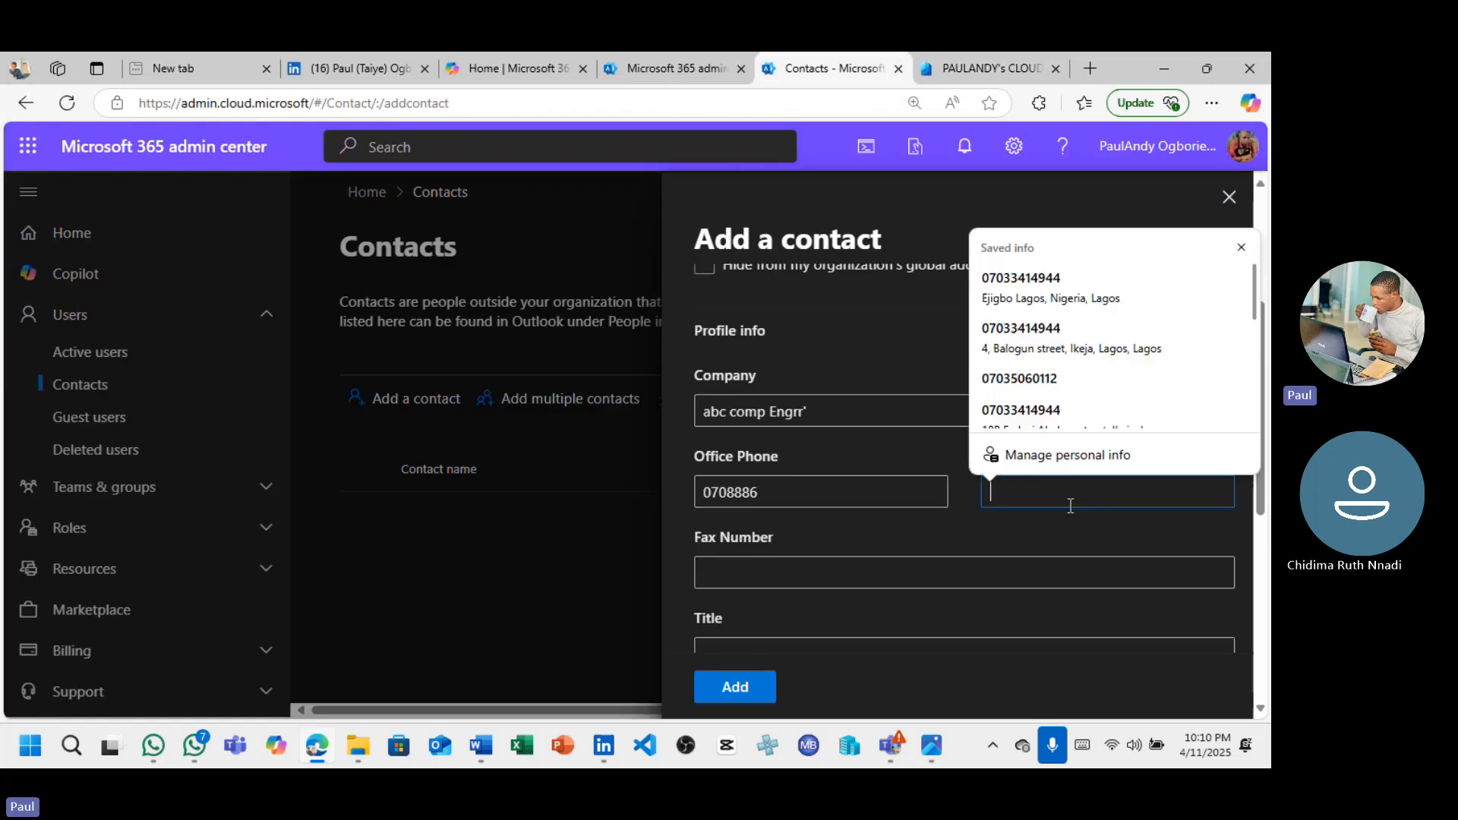
type("98987979")
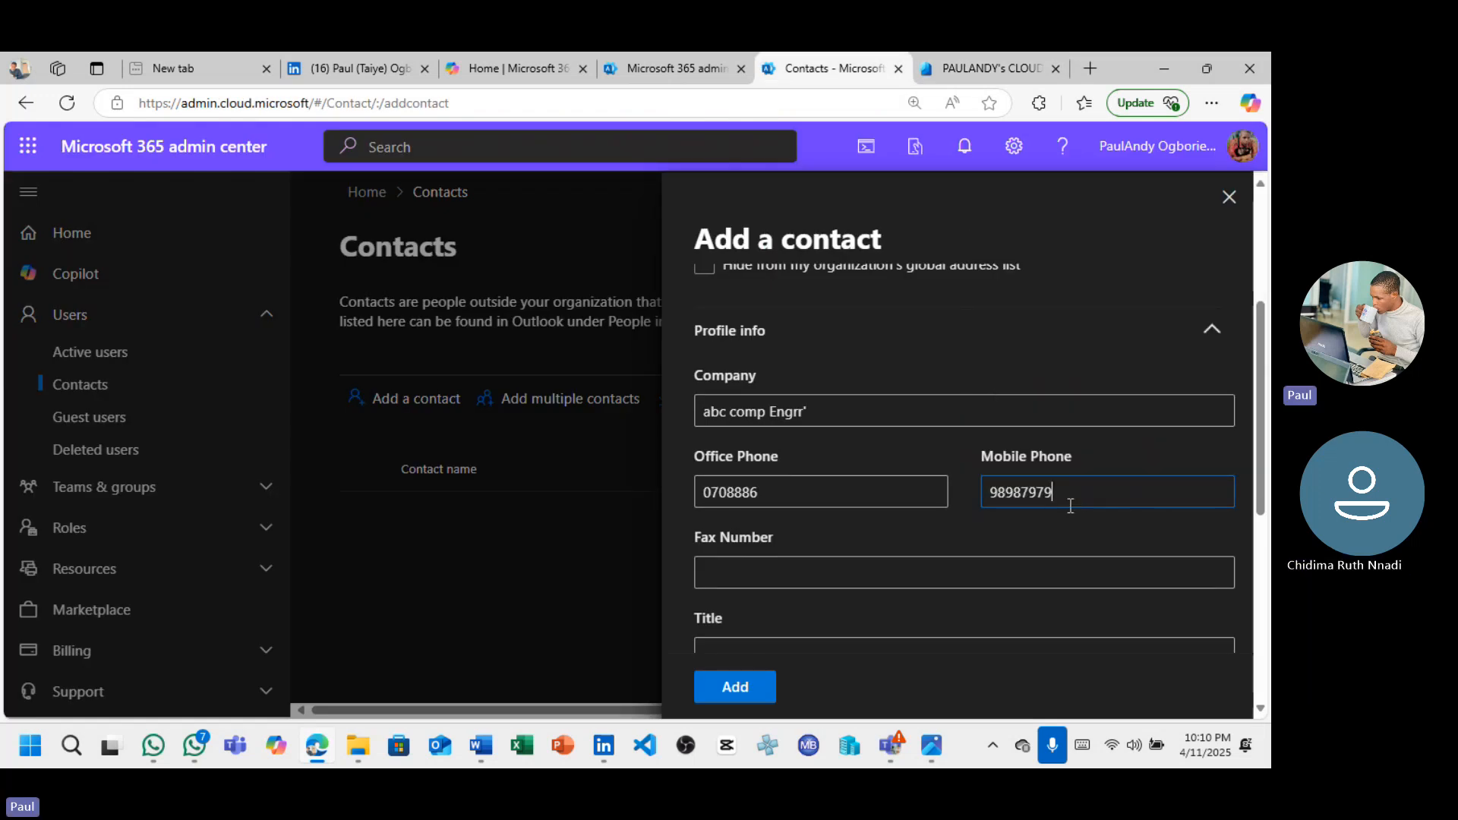
Set the job title to Hardware and clear the invalid '222' web site entry.
scroll(1069, 505, "down", 2)
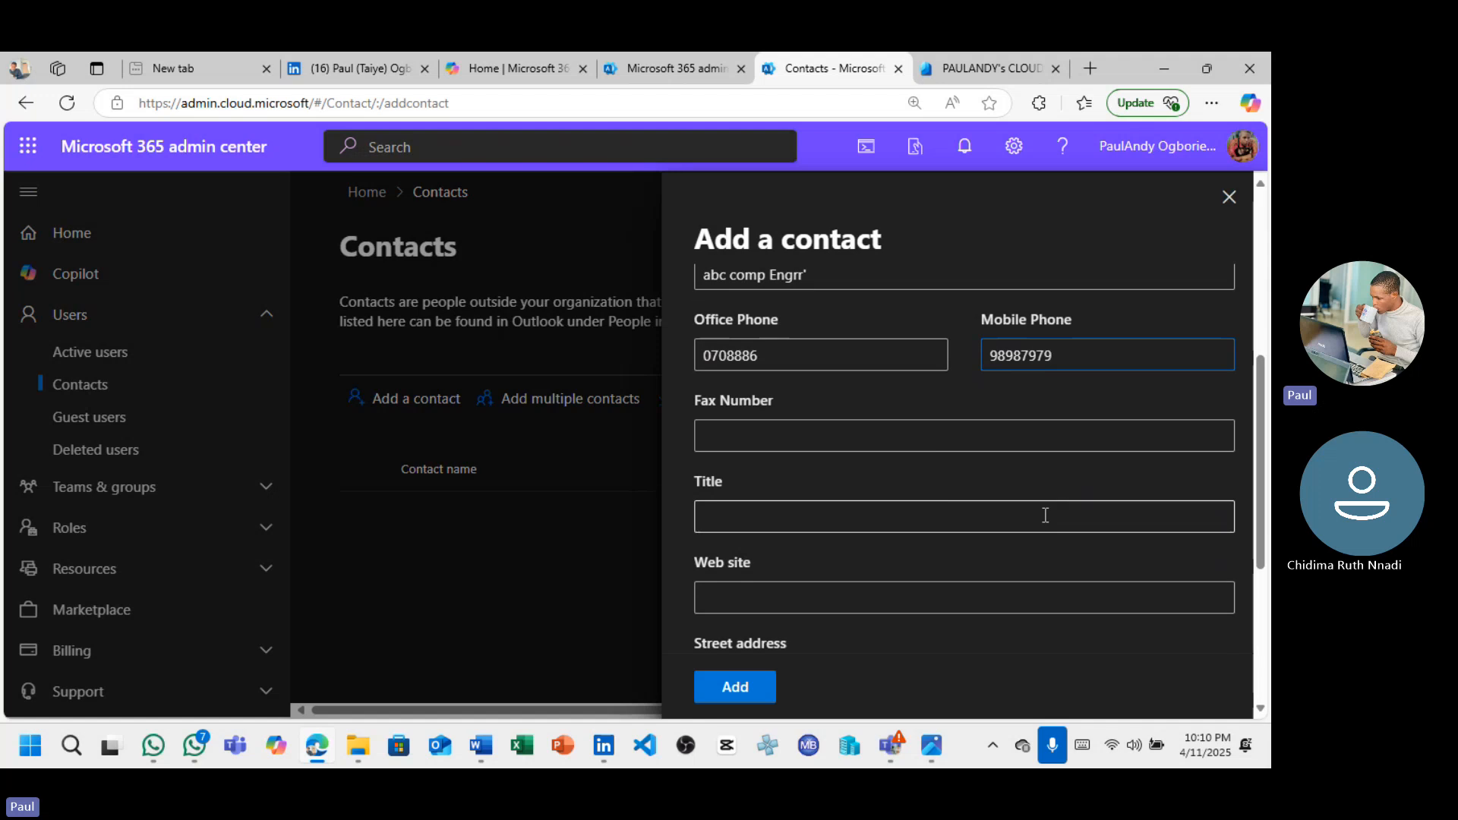
left_click(1045, 516)
type("Ha")
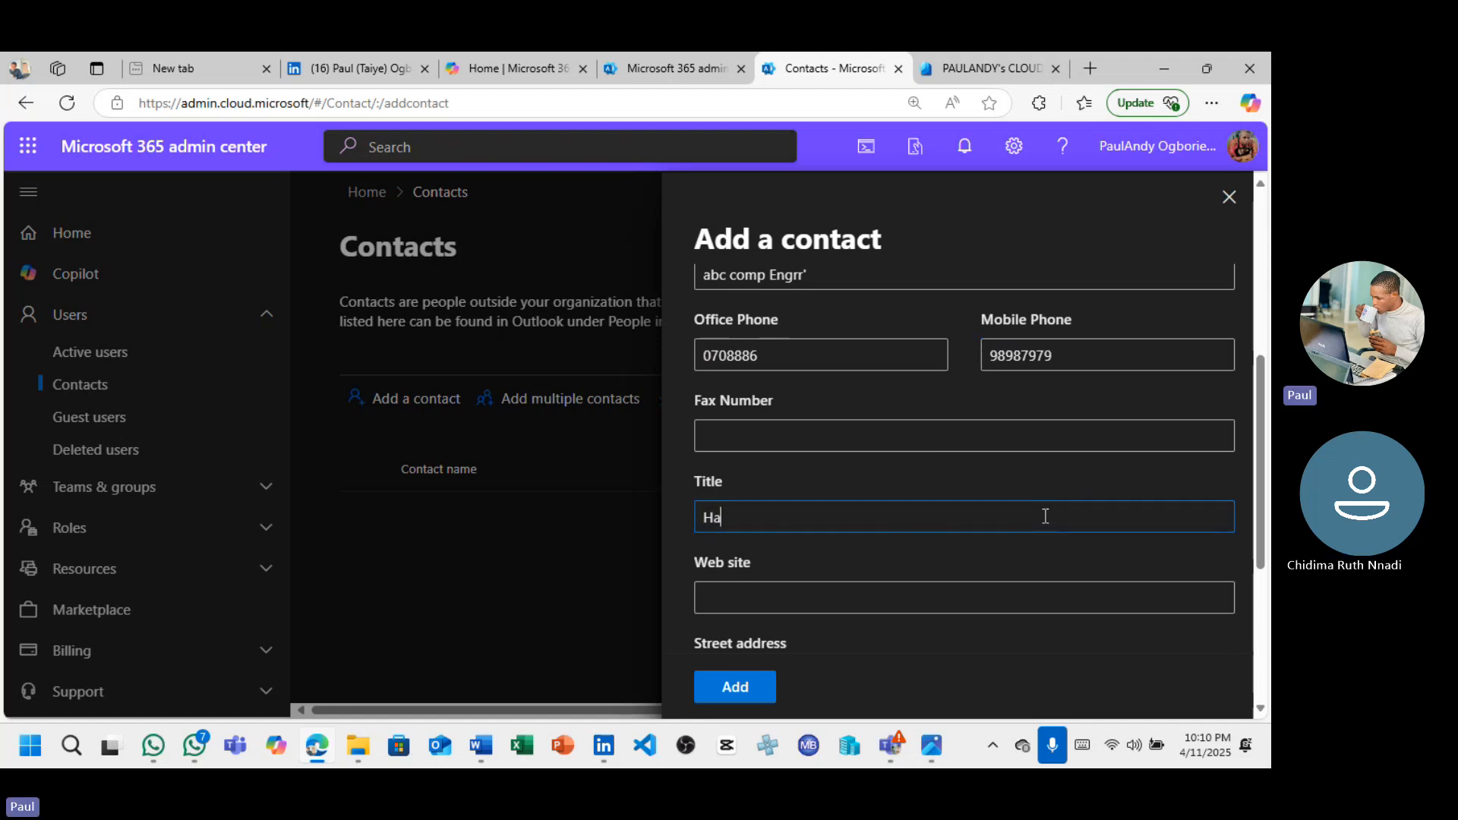
type("rdware")
left_click(949, 593)
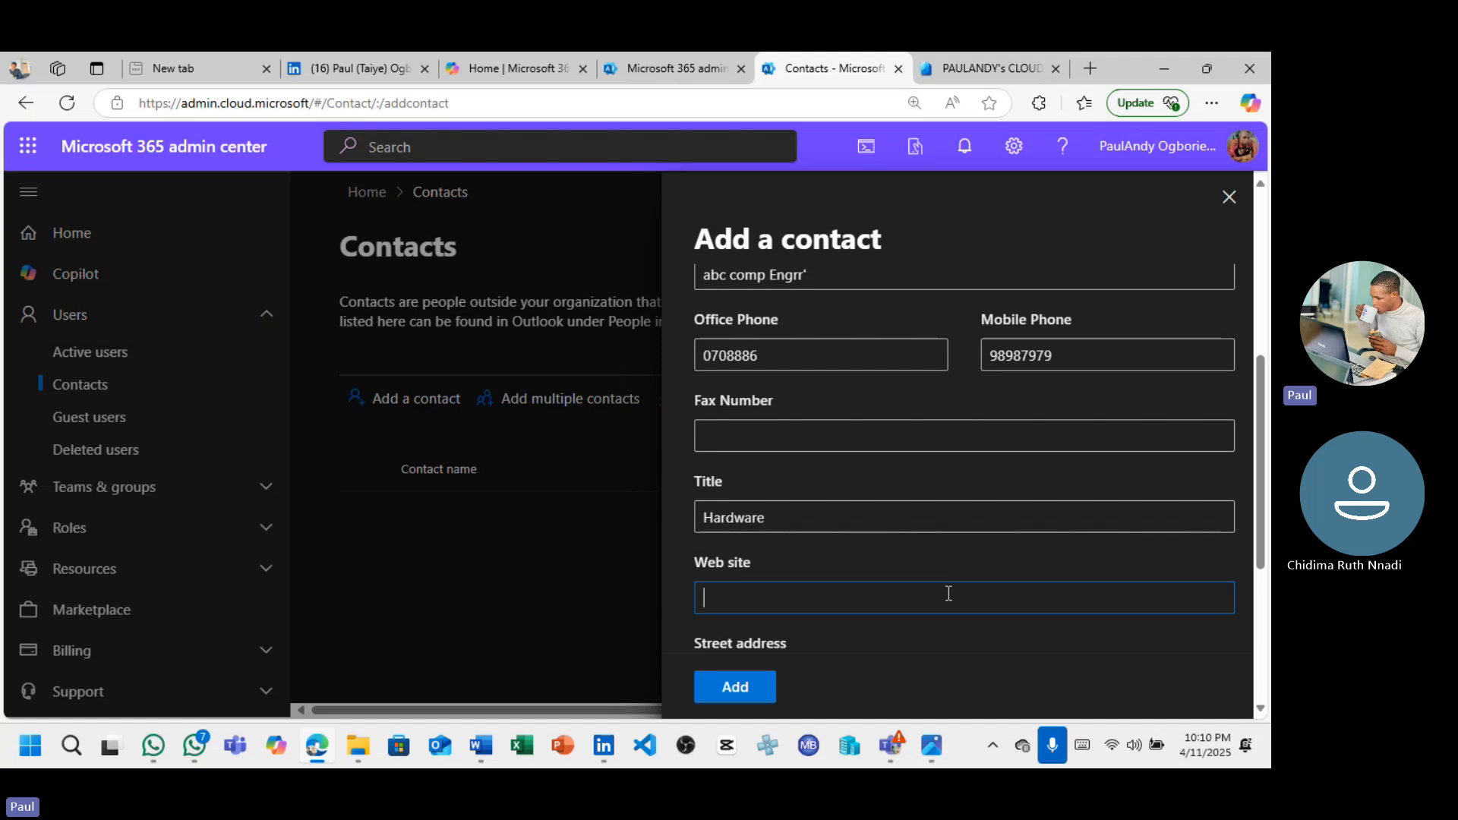
scroll(948, 593, "down", 3)
type("222")
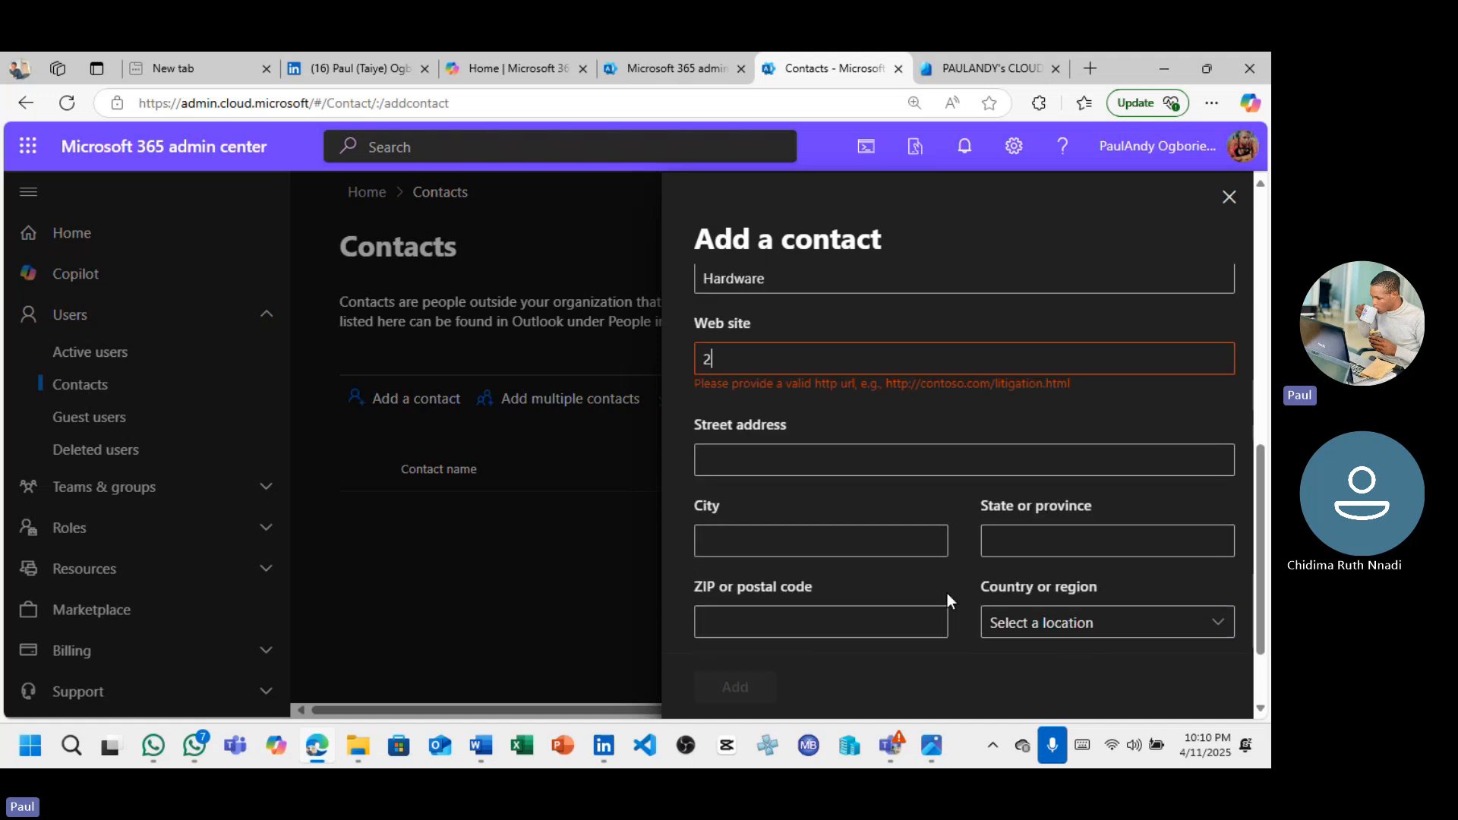
key("BackSpace")
key("BackSpace")
key("BackSpace")
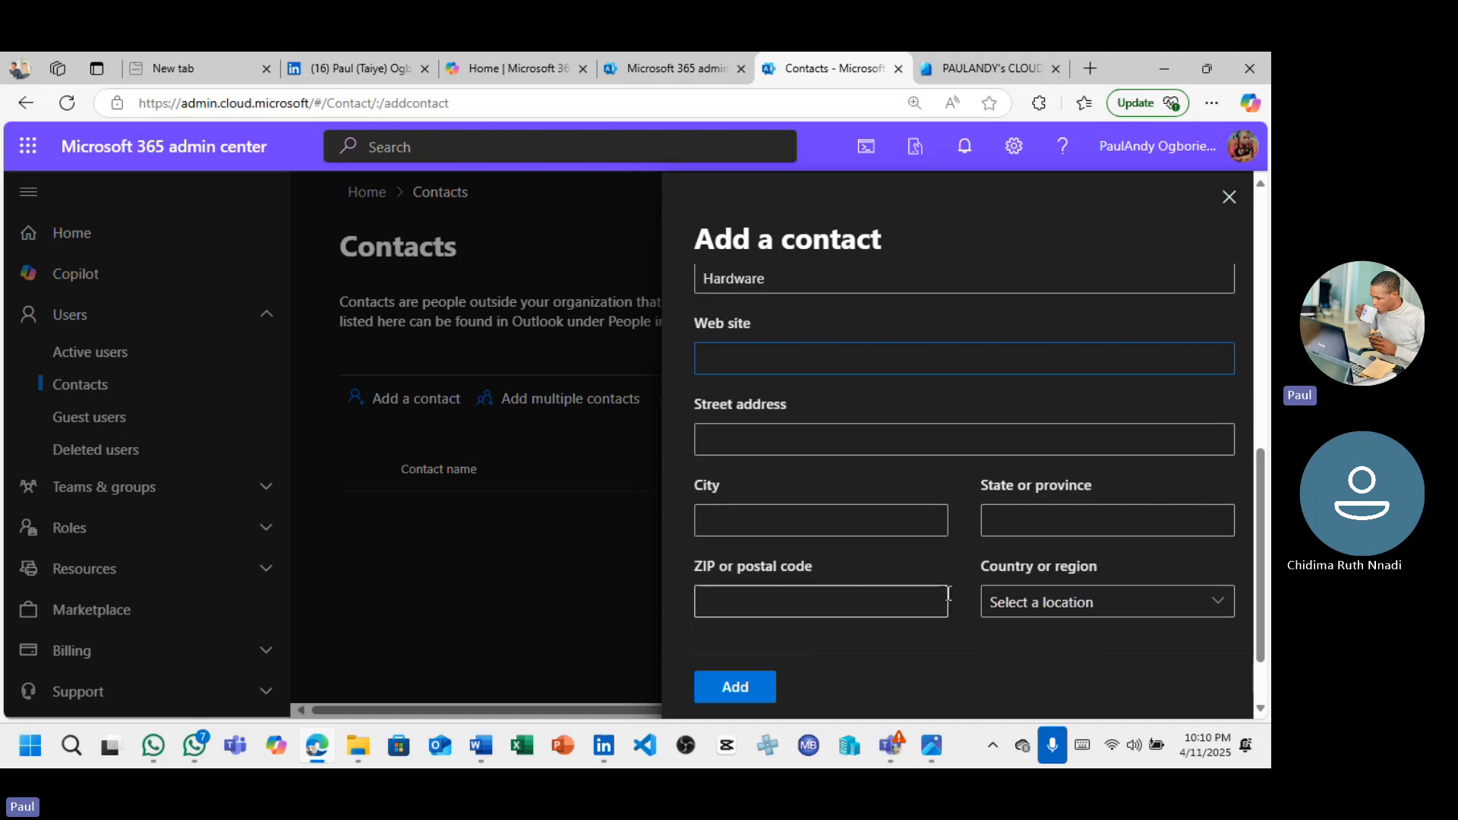
Write a two-line mail tip greeting the contact and asking 'Are you available?', then submit the contact.
scroll(807, 443, "down", 2)
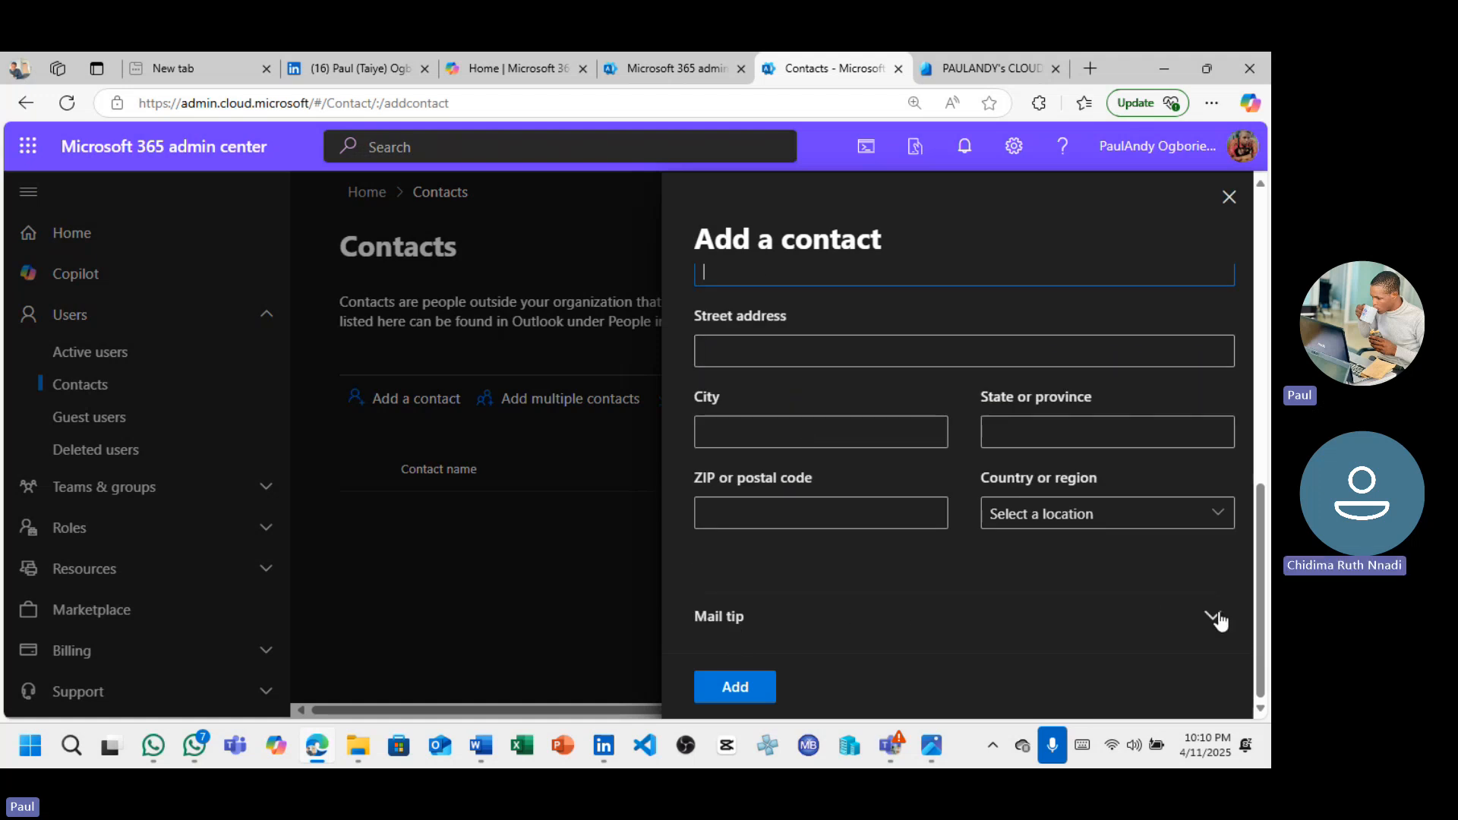
left_click(1215, 618)
scroll(1022, 594, "down", 3)
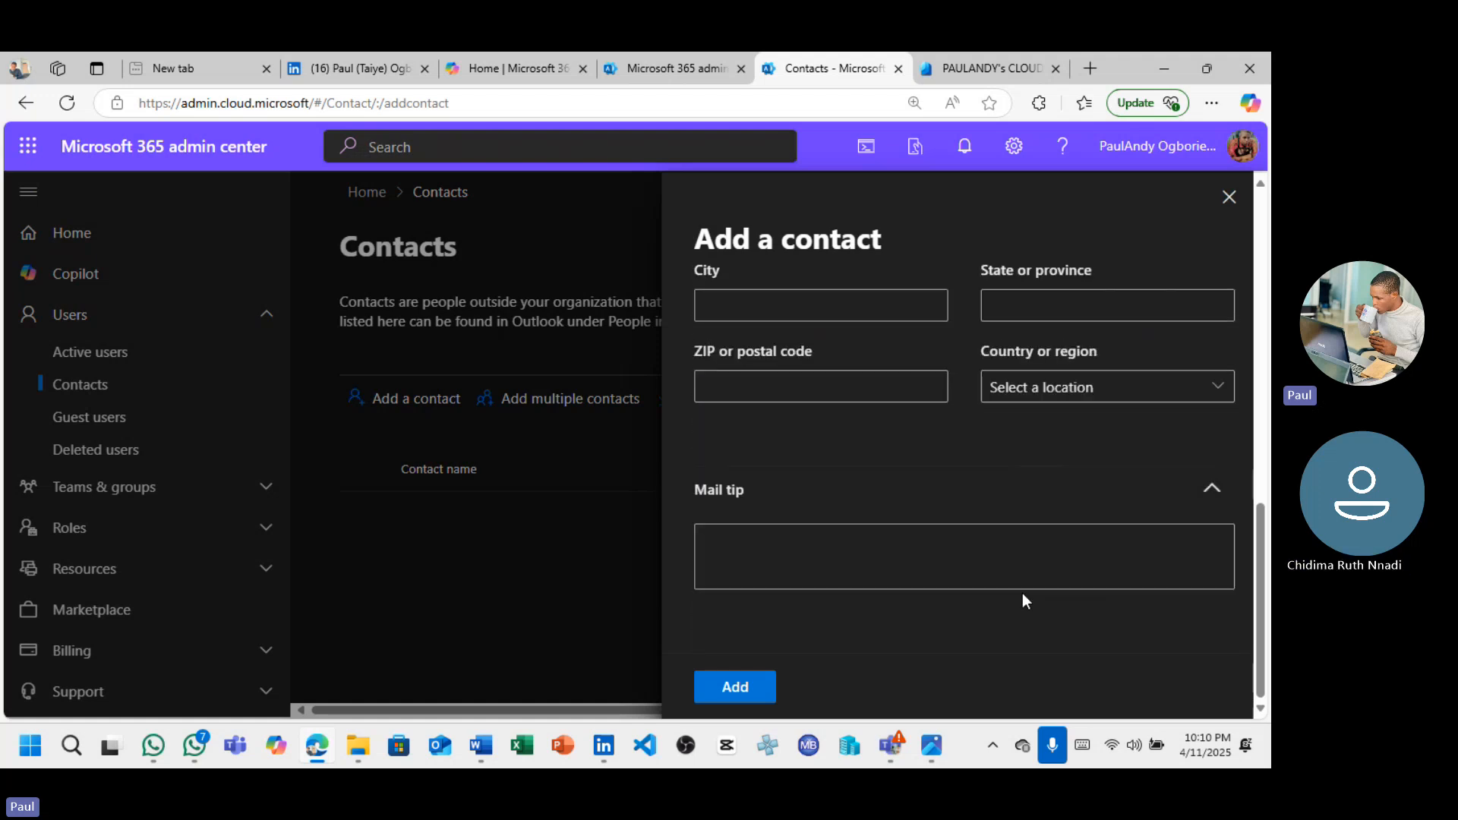
left_click(1011, 553)
type("H")
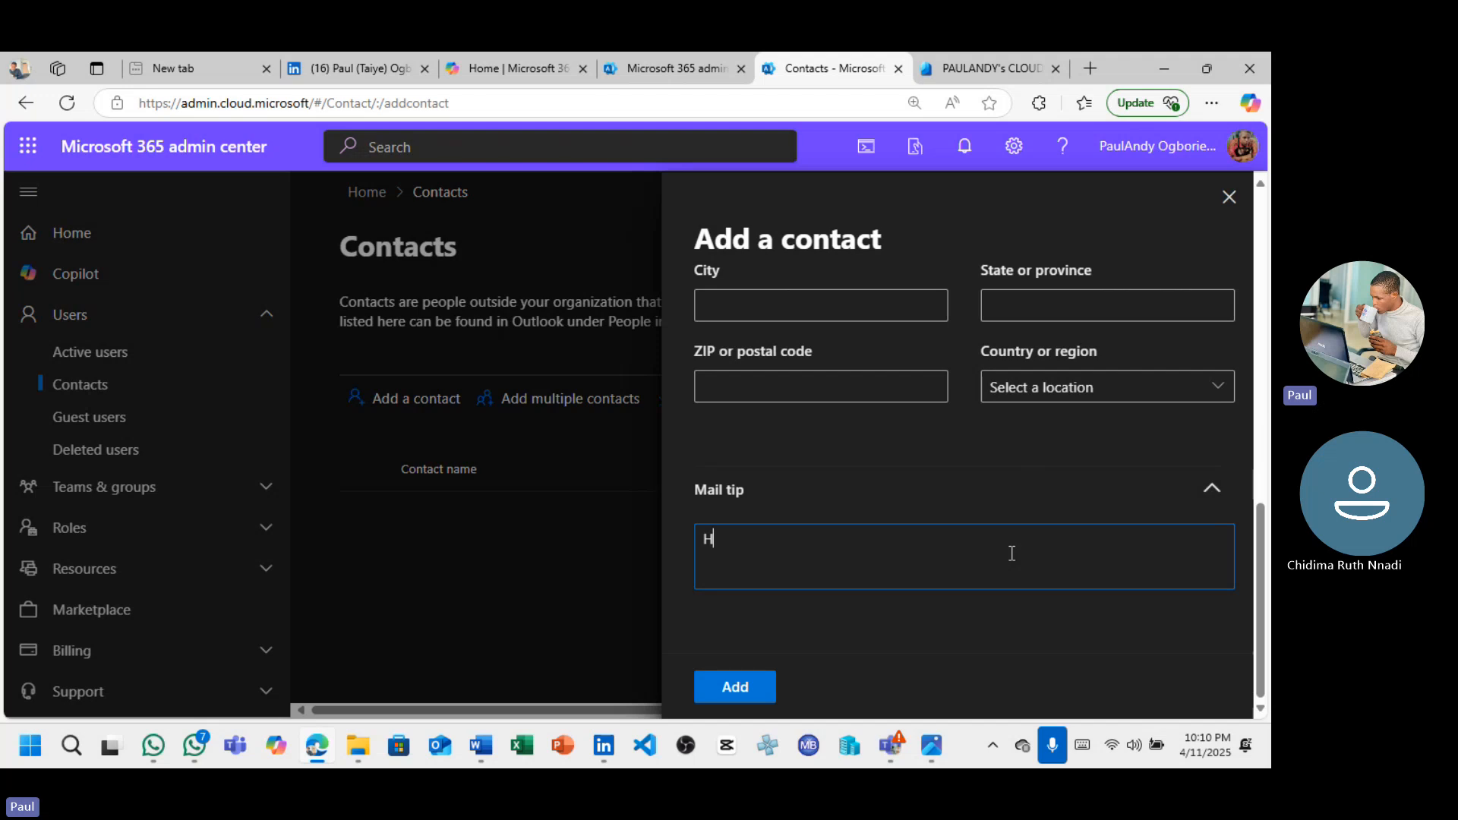
type("ello Paul")
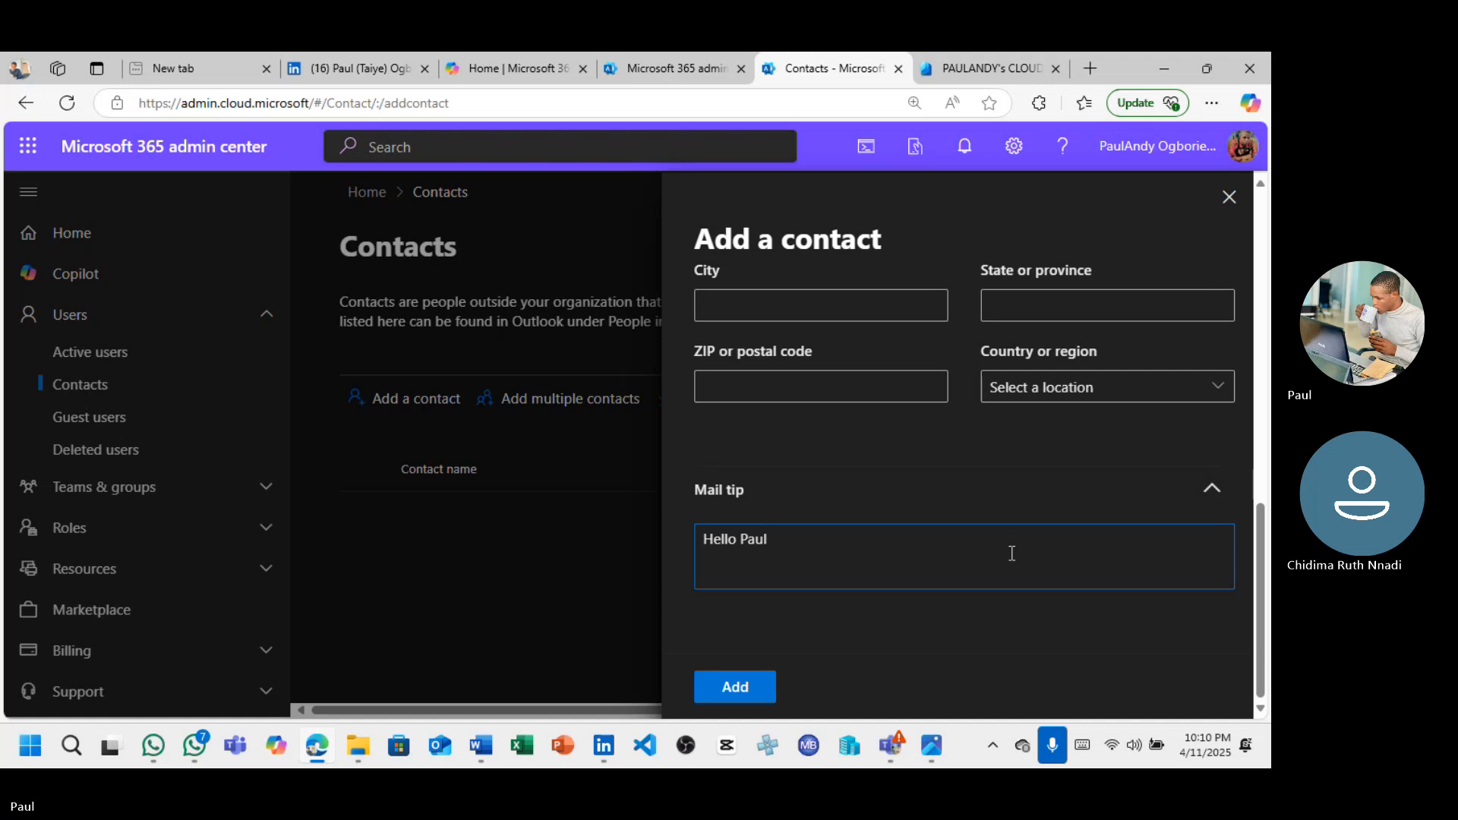
type(",")
key("Return")
type("Are you ")
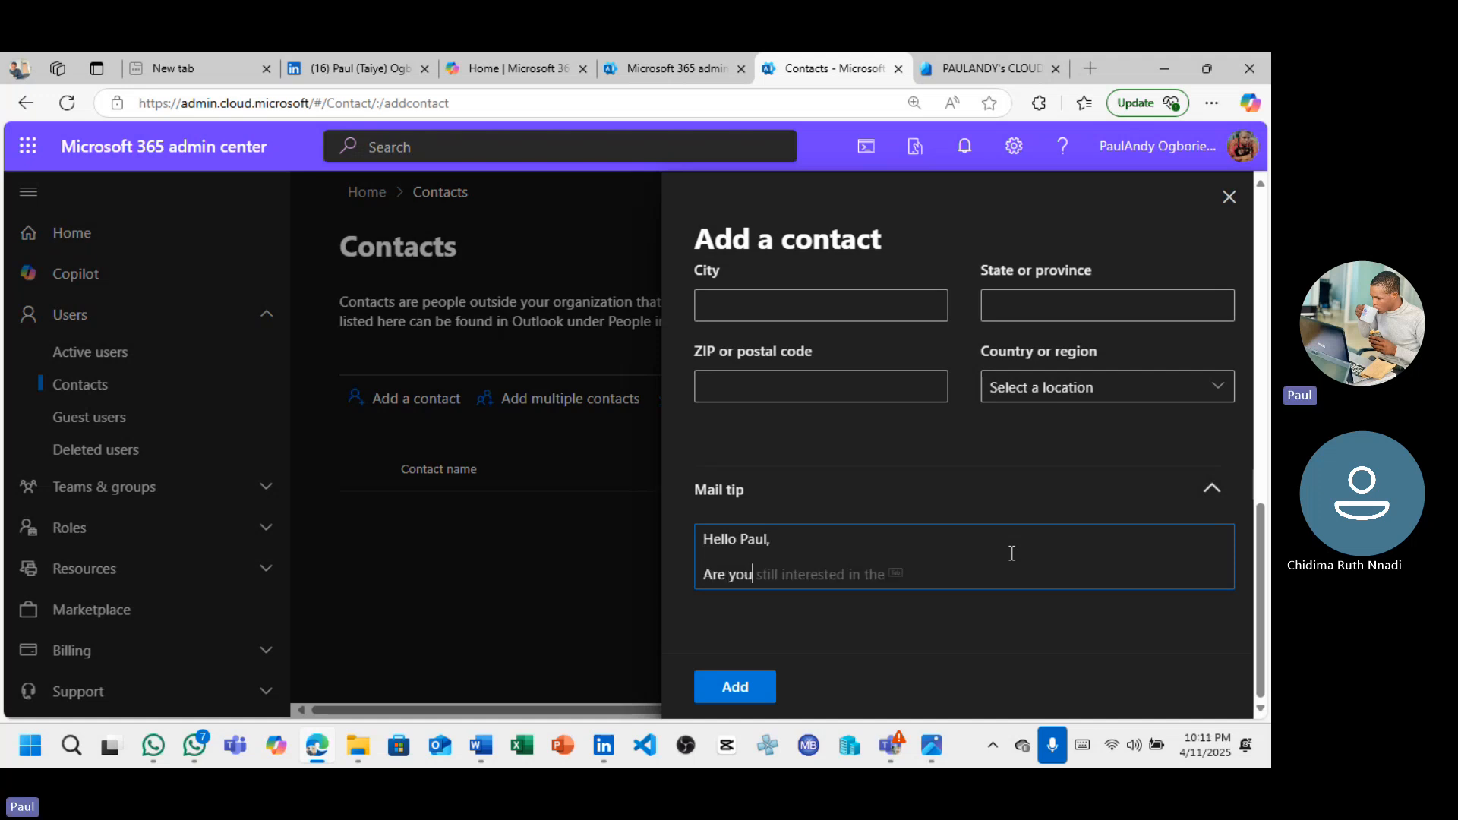
type("a")
key("Tab")
type("?")
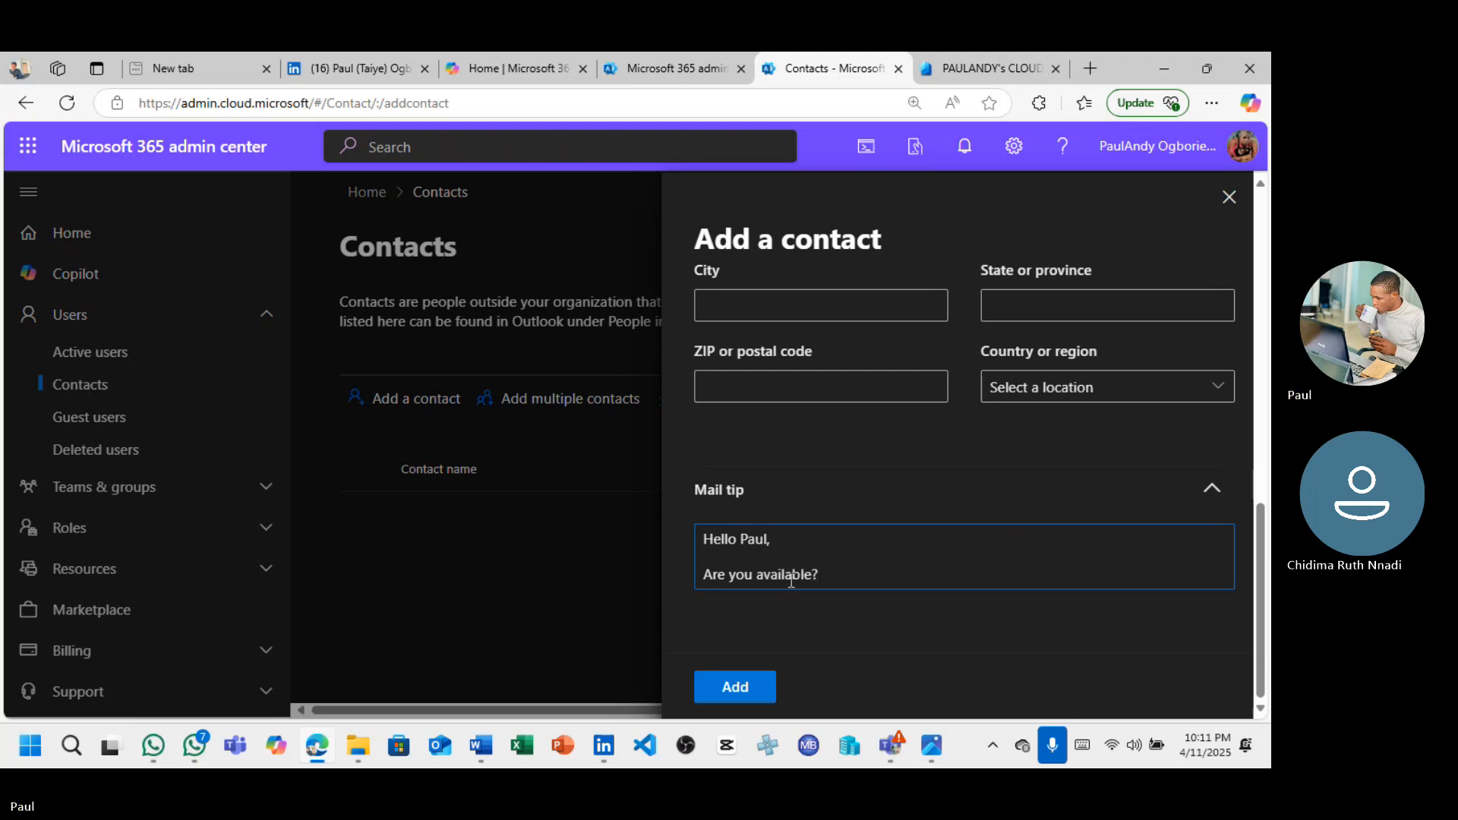
left_click(735, 691)
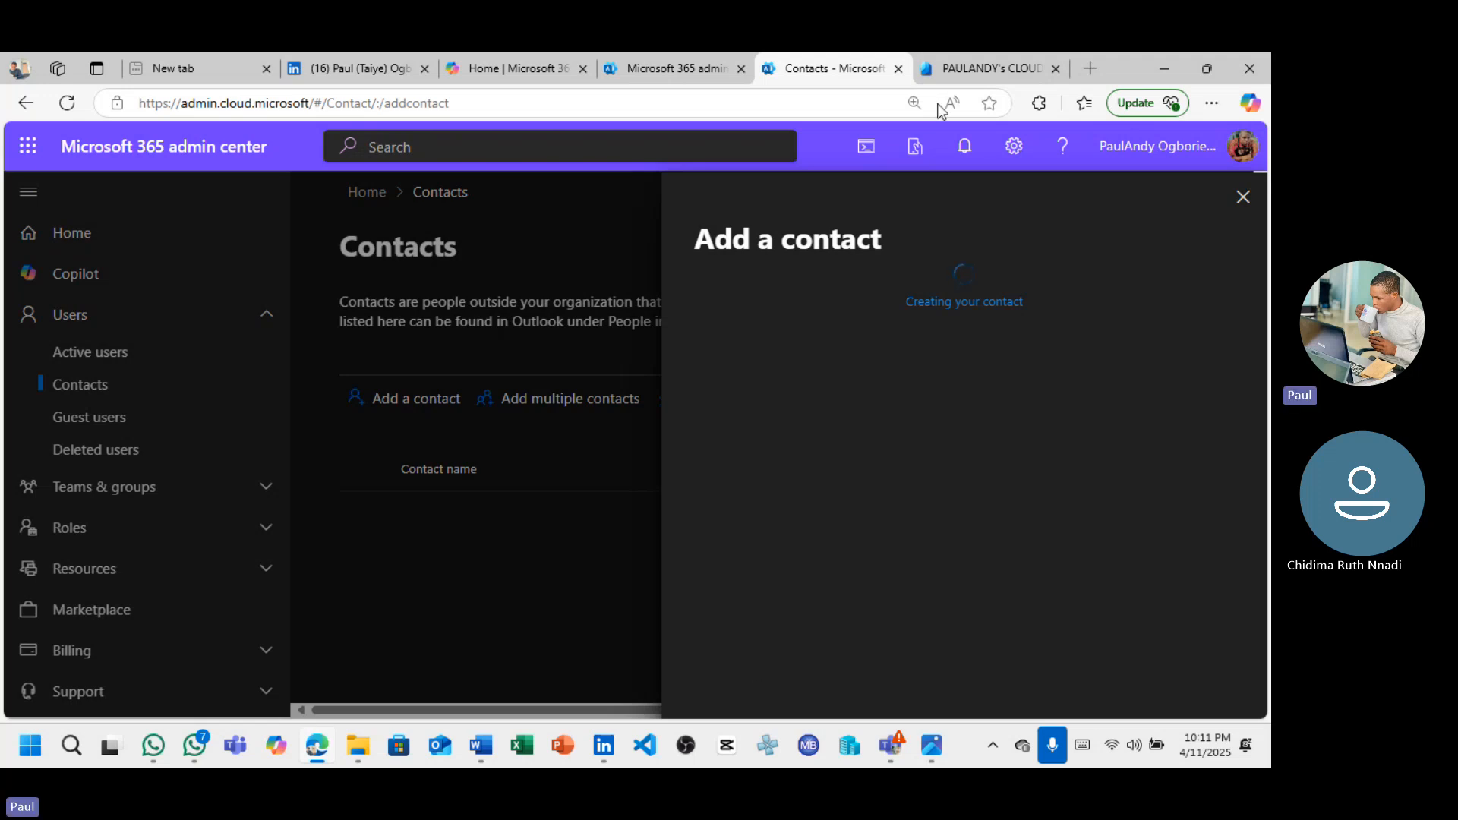
In the Entra admin center, open Users > Deleted users to see the deleted member account.
left_click(960, 71)
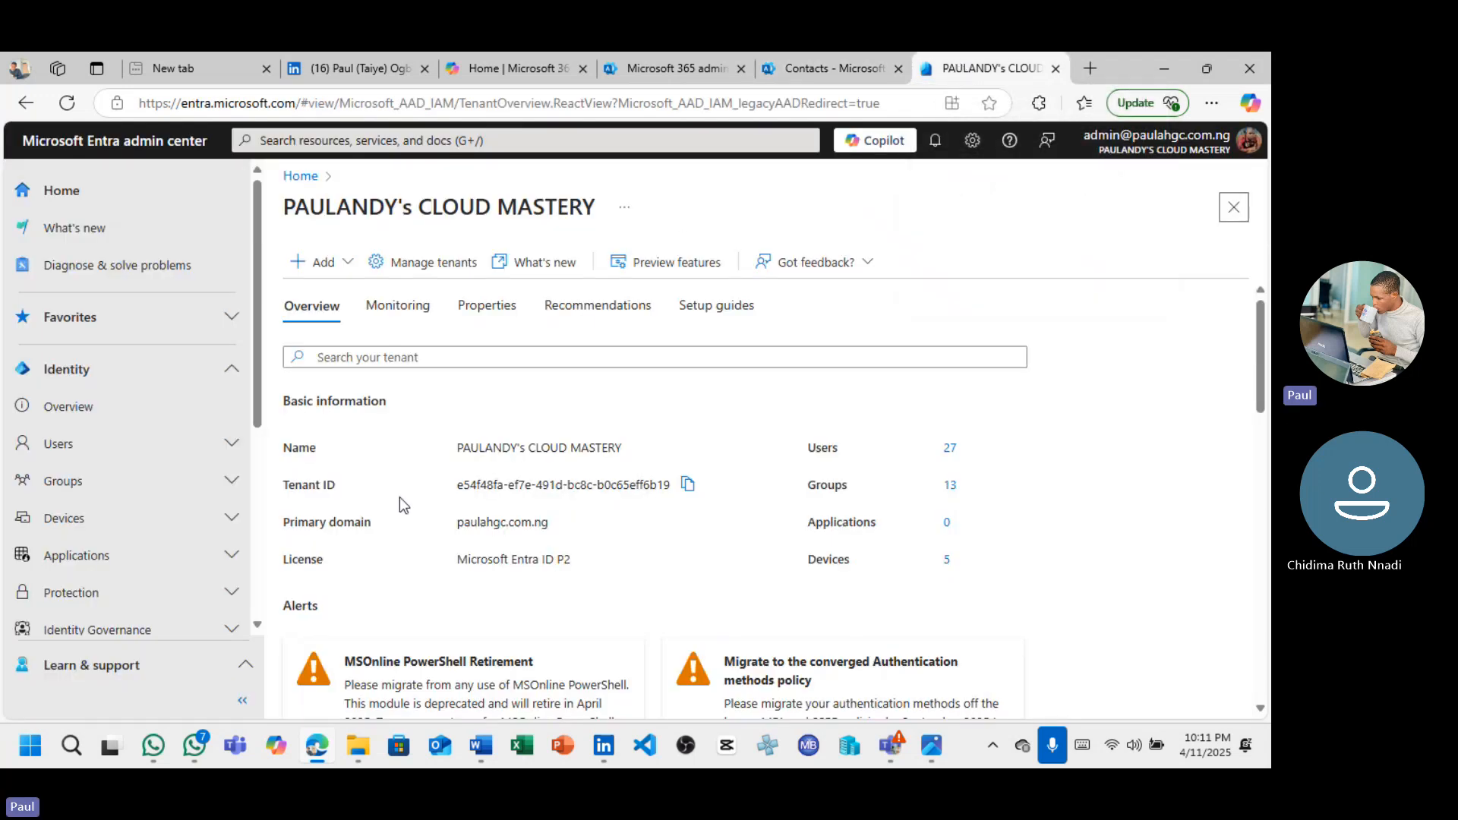
scroll(399, 501, "down", 1)
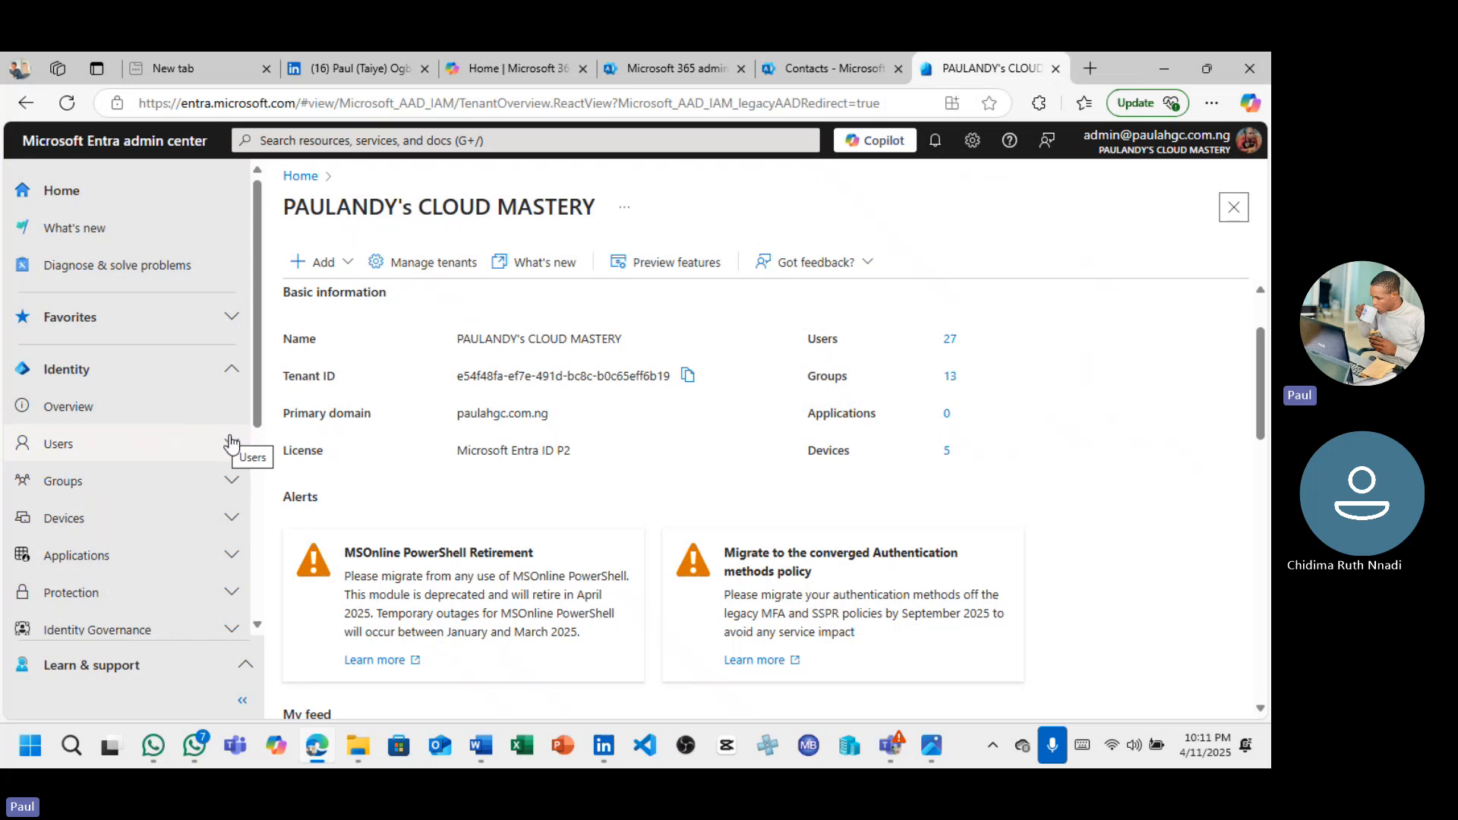
left_click(232, 444)
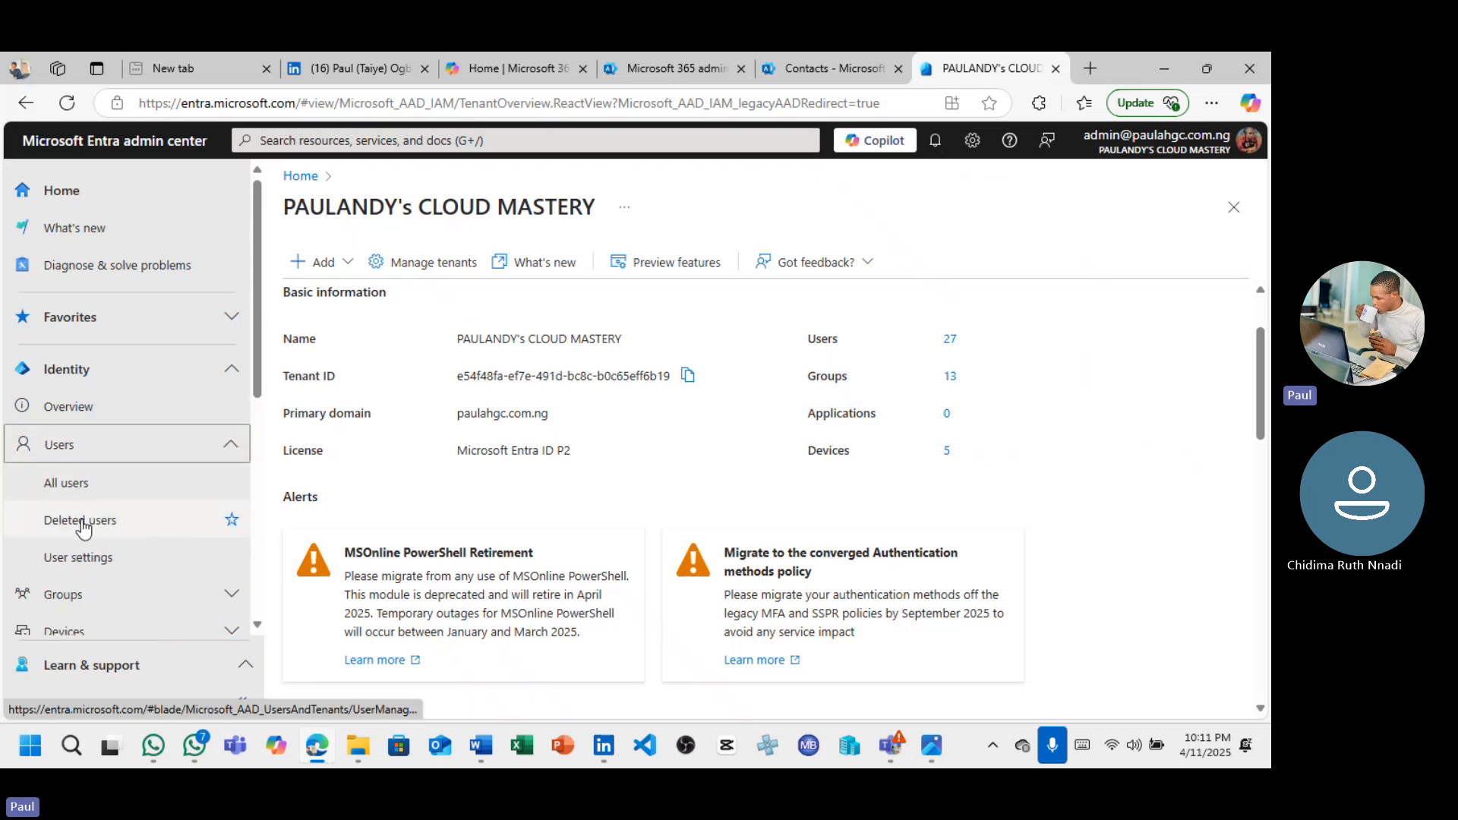
left_click(82, 522)
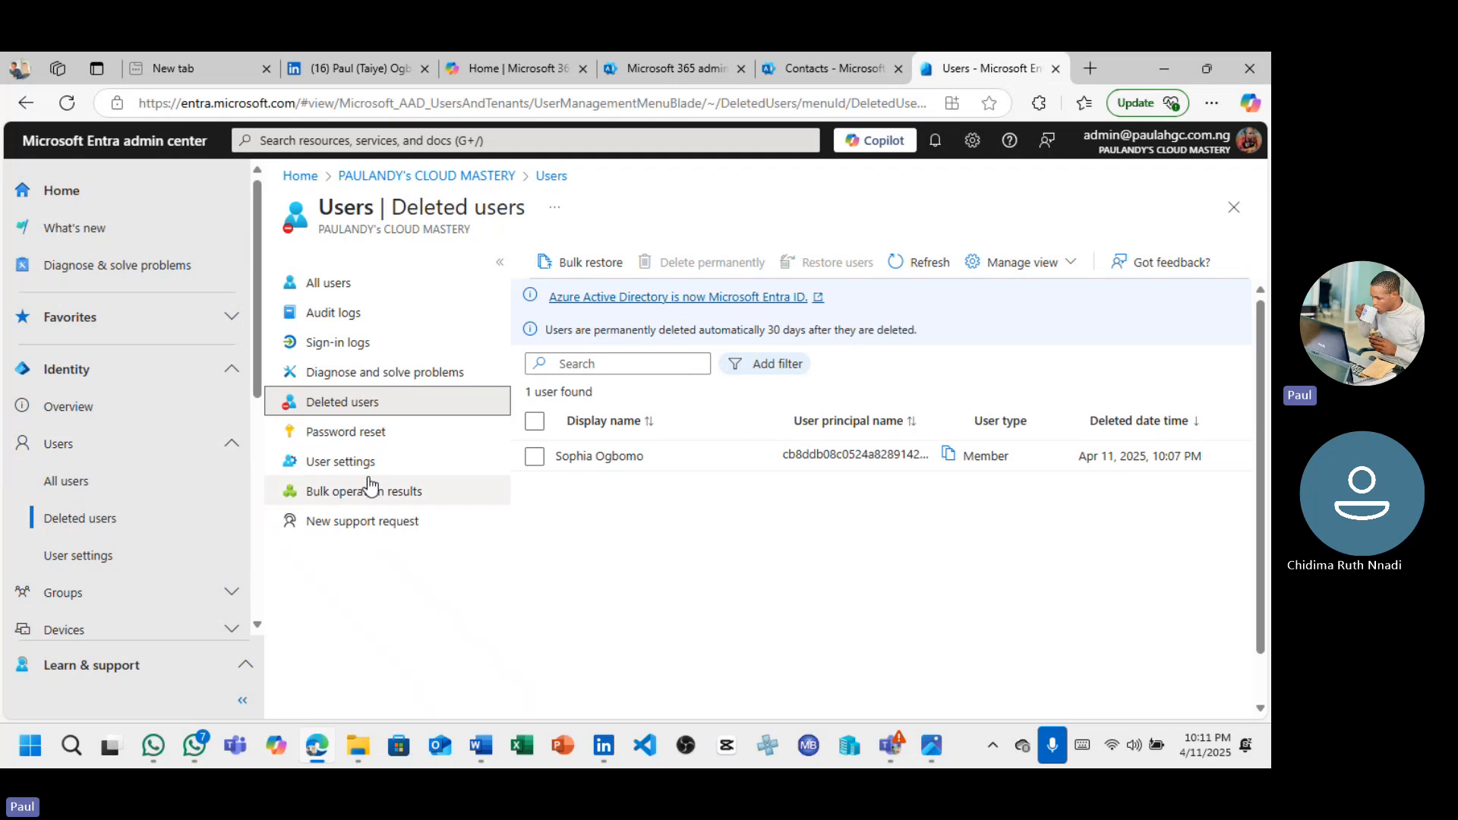
Permanently delete the listed deleted user, refresh the list, and return to the contact form.
left_click(535, 458)
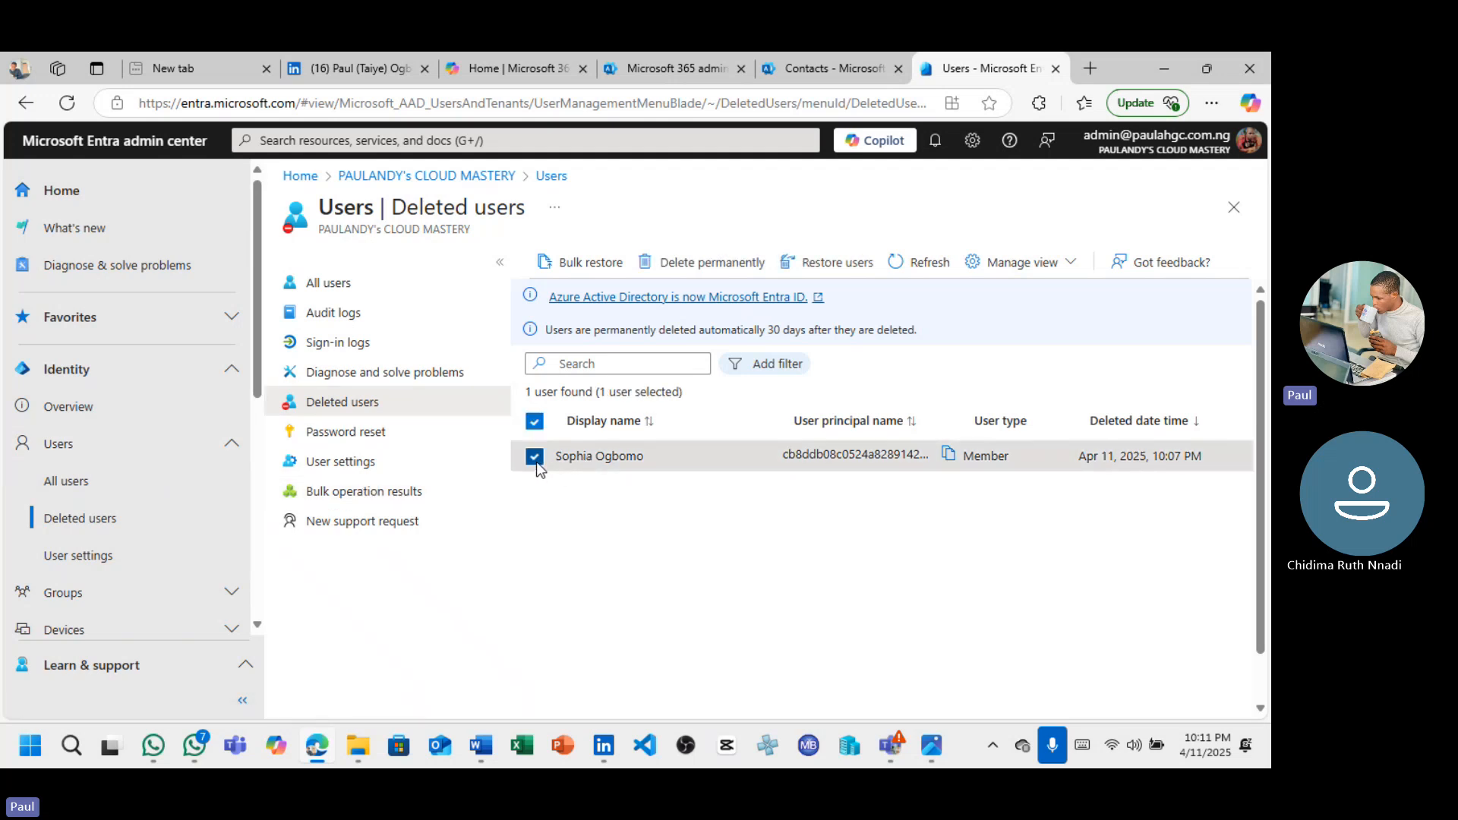
left_click(700, 264)
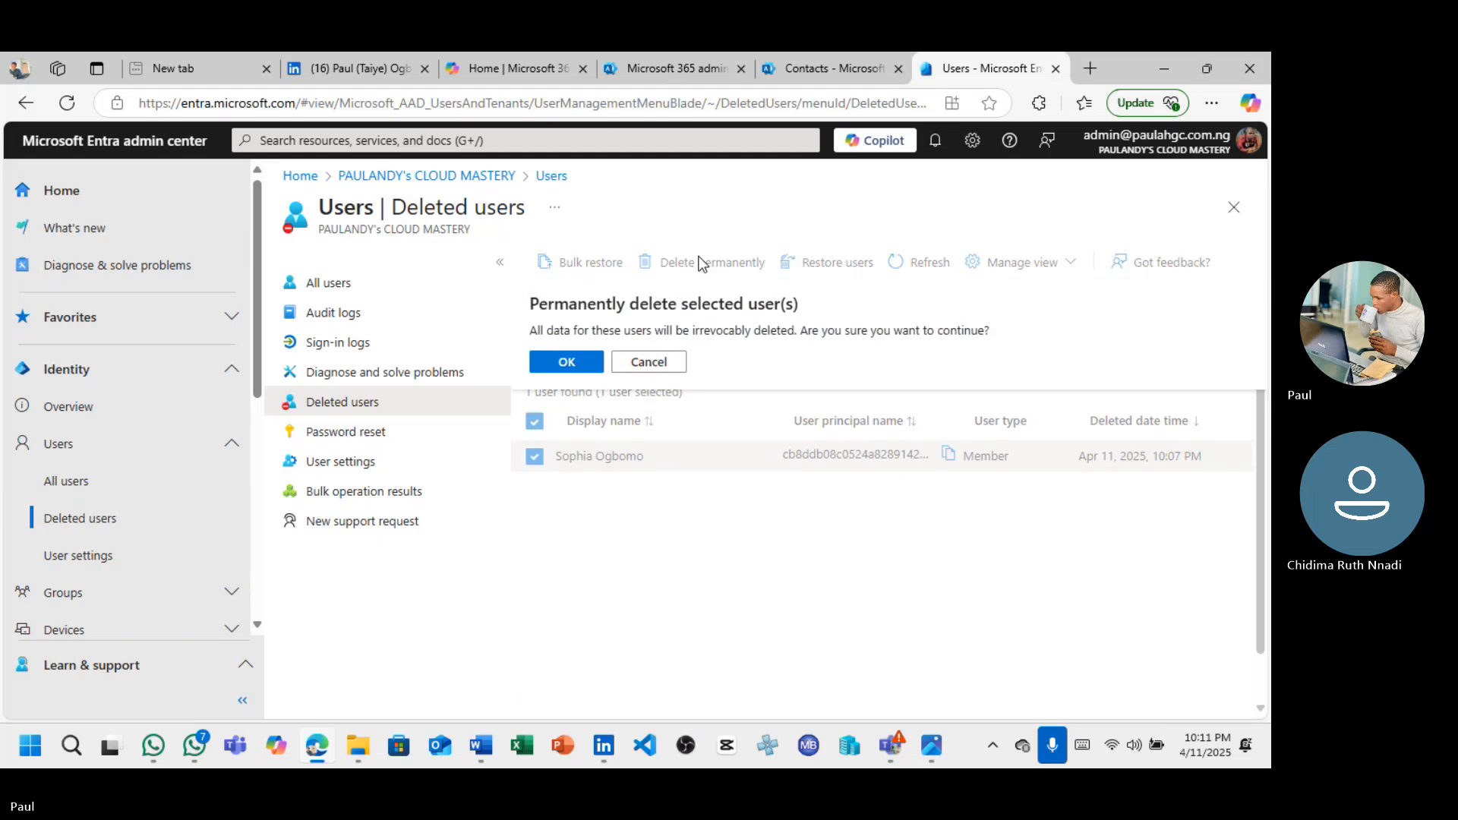
left_click(566, 363)
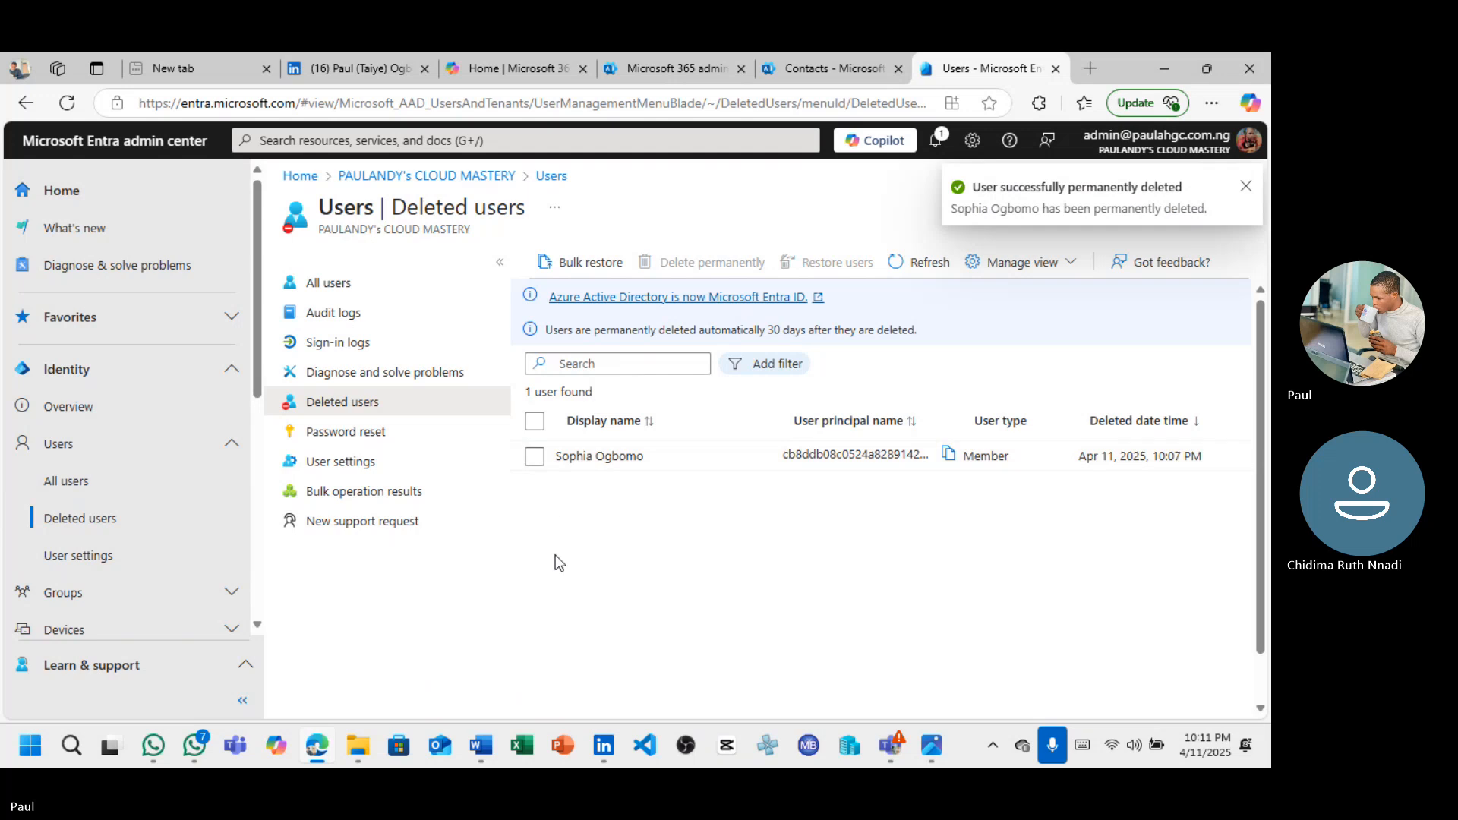
left_click(535, 456)
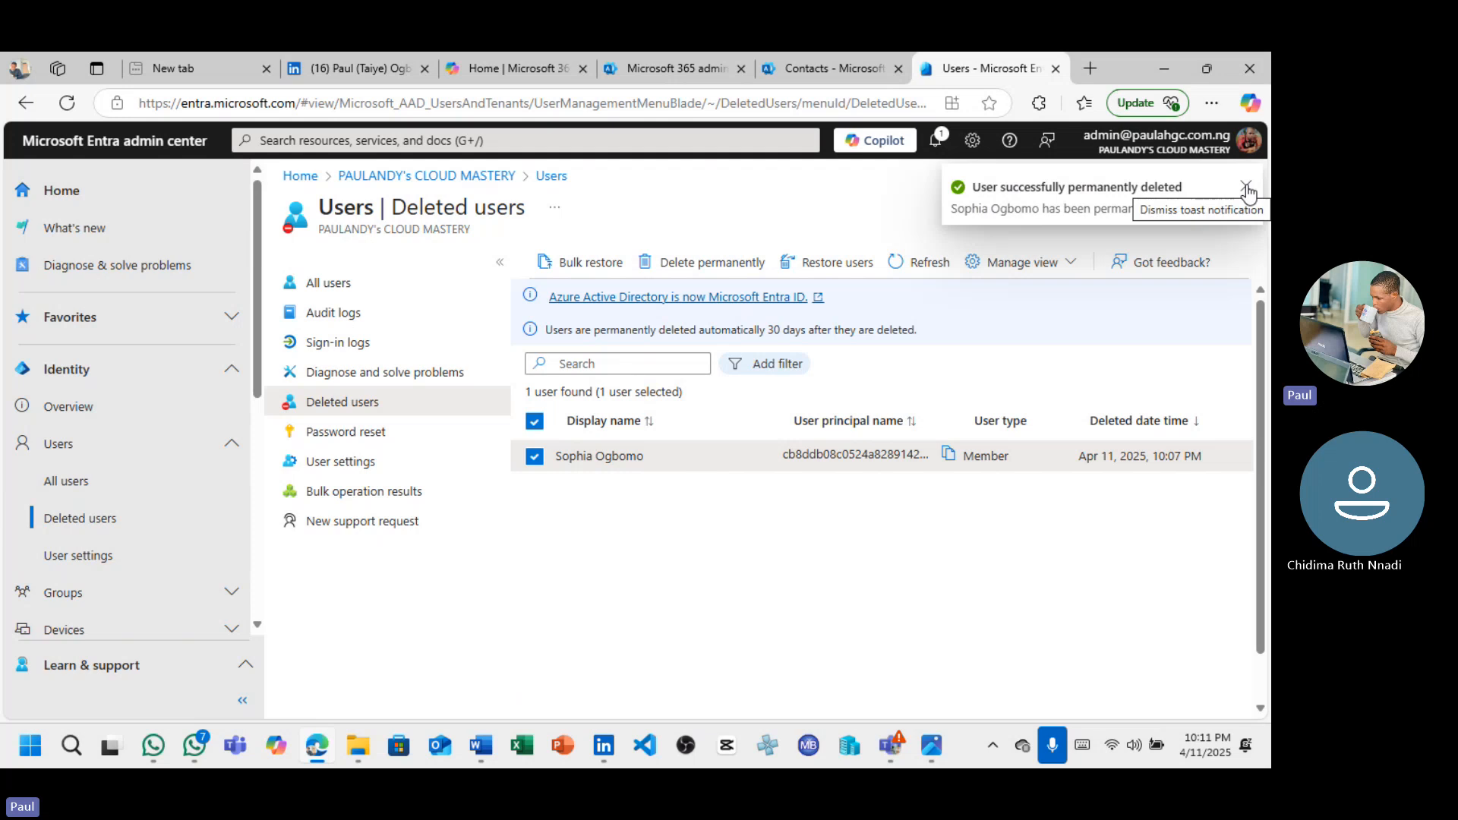
left_click(934, 267)
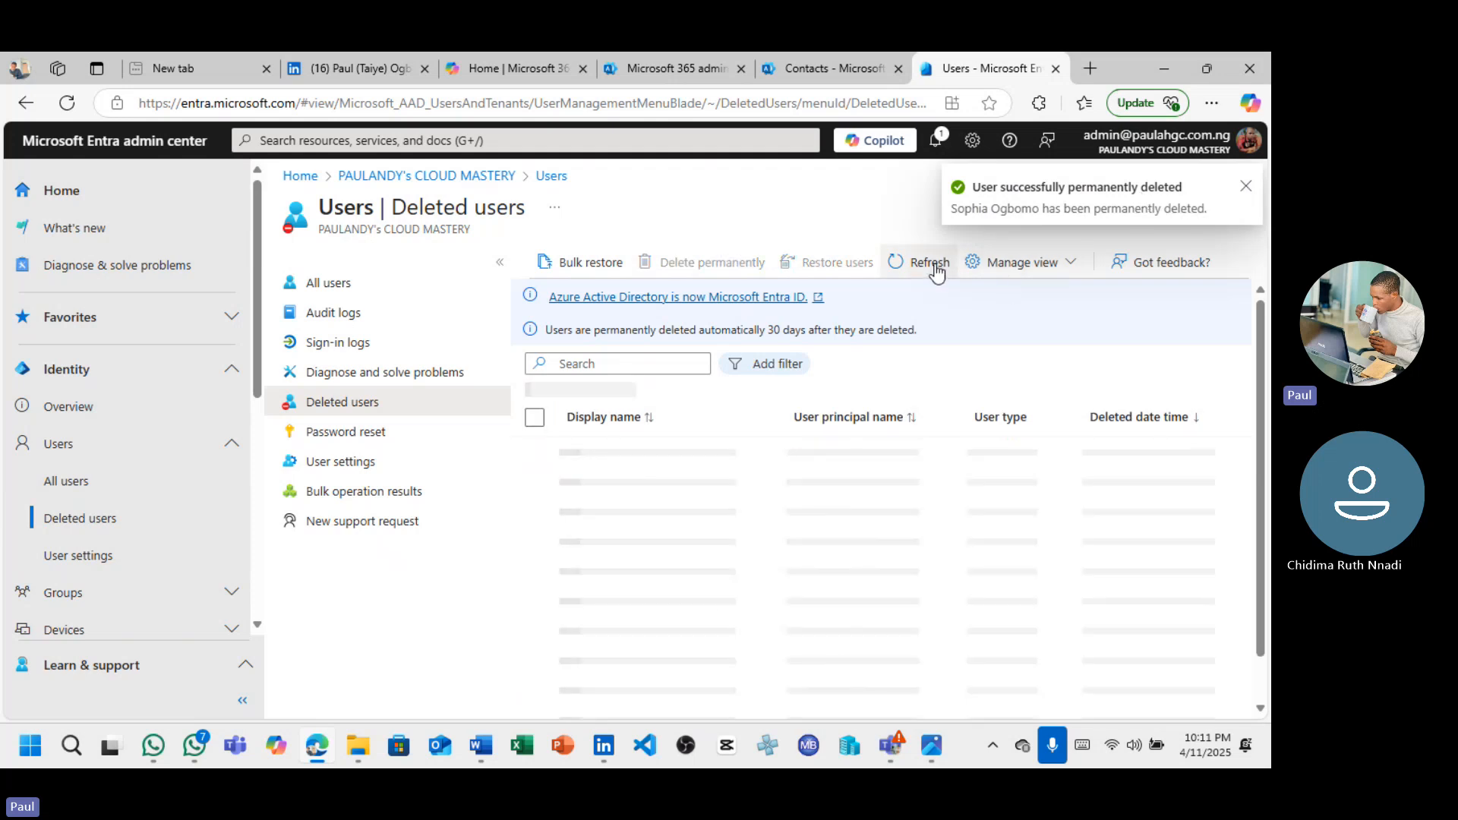
left_click(873, 70)
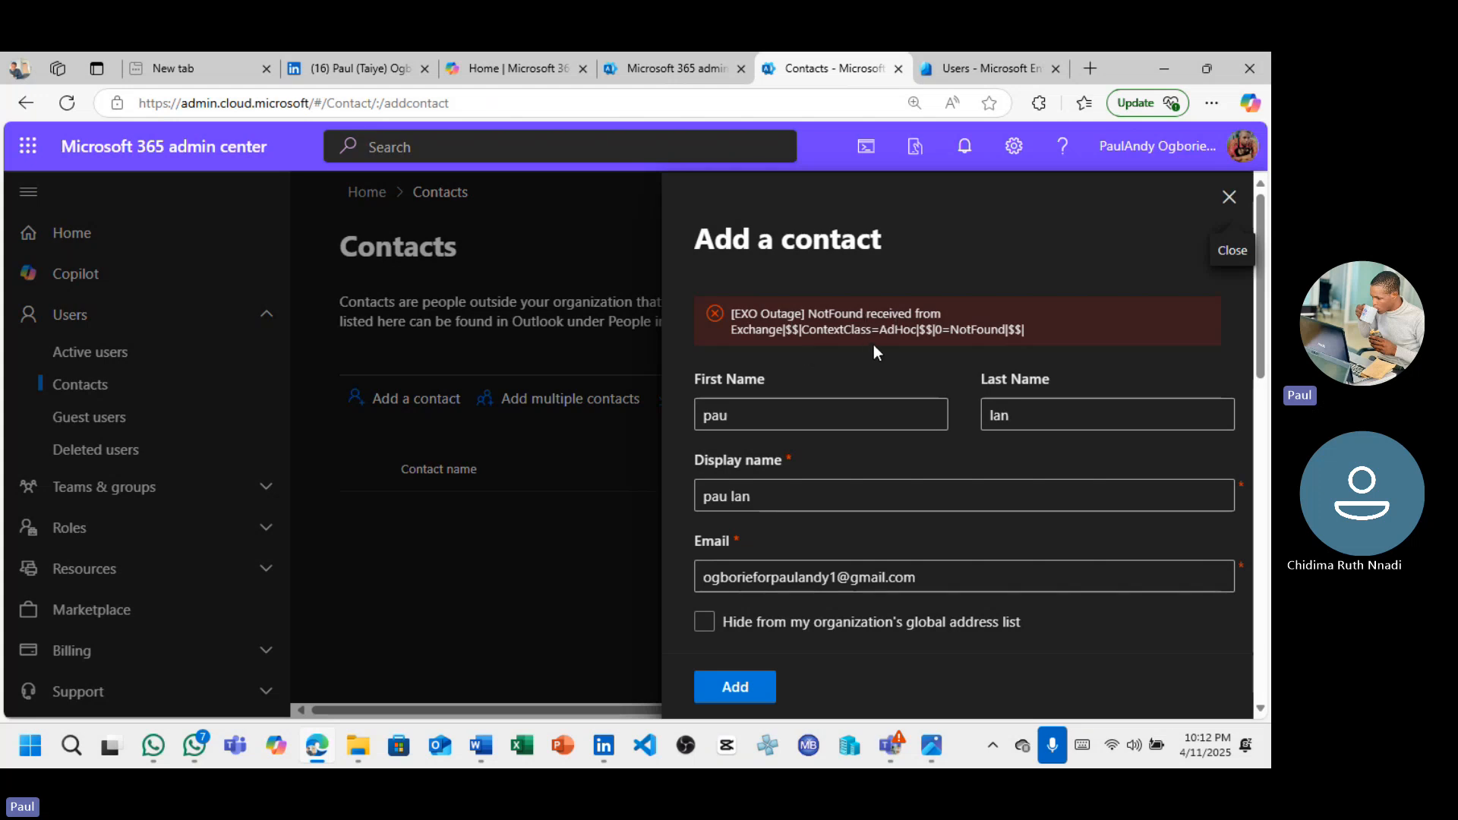
Keep the contact visible in the global address list and retry creating it.
scroll(918, 371, "down", 5)
scroll(918, 371, "up", 2)
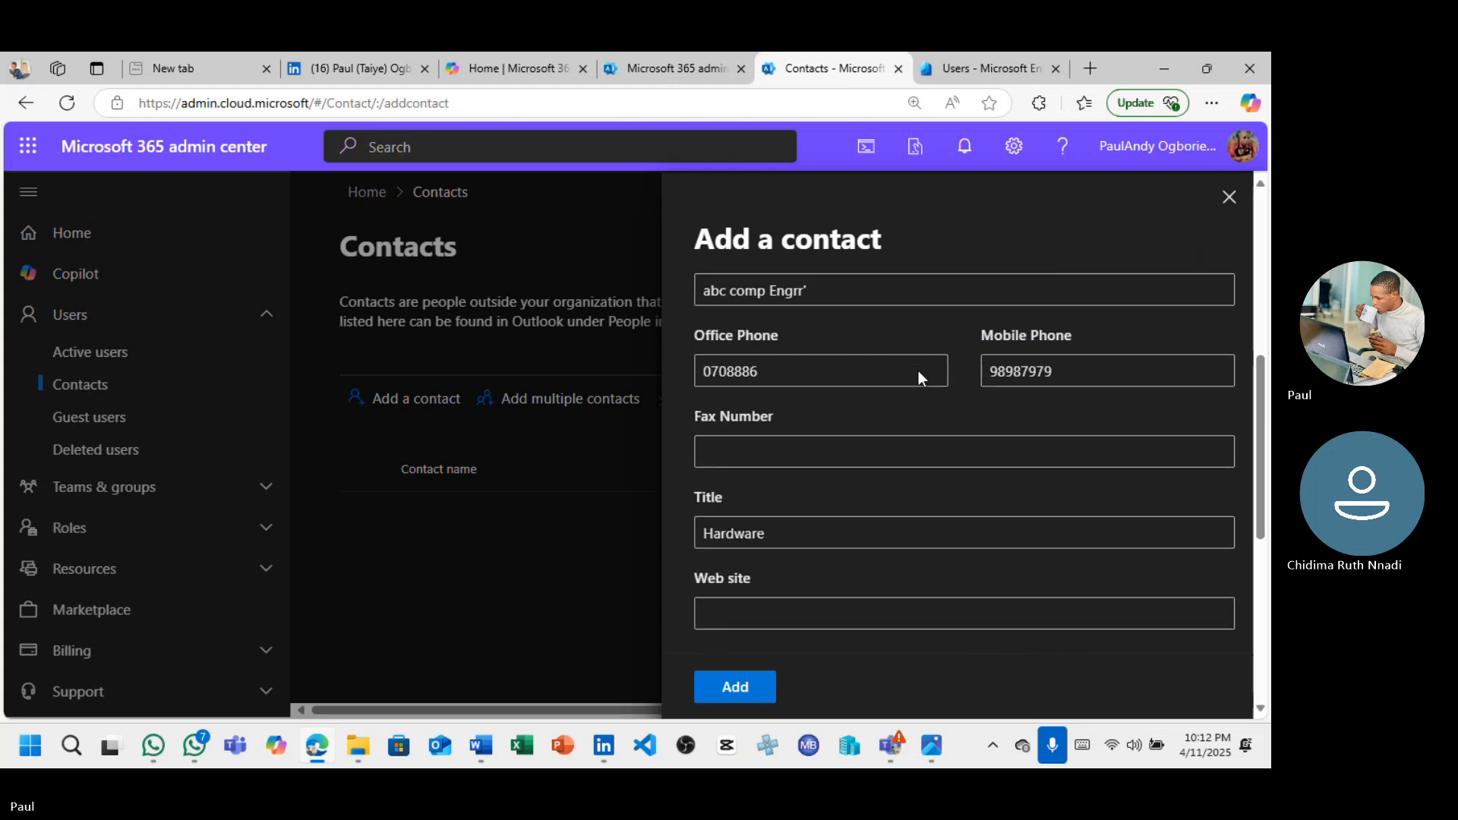
scroll(918, 377, "down", 5)
scroll(918, 374, "up", 10)
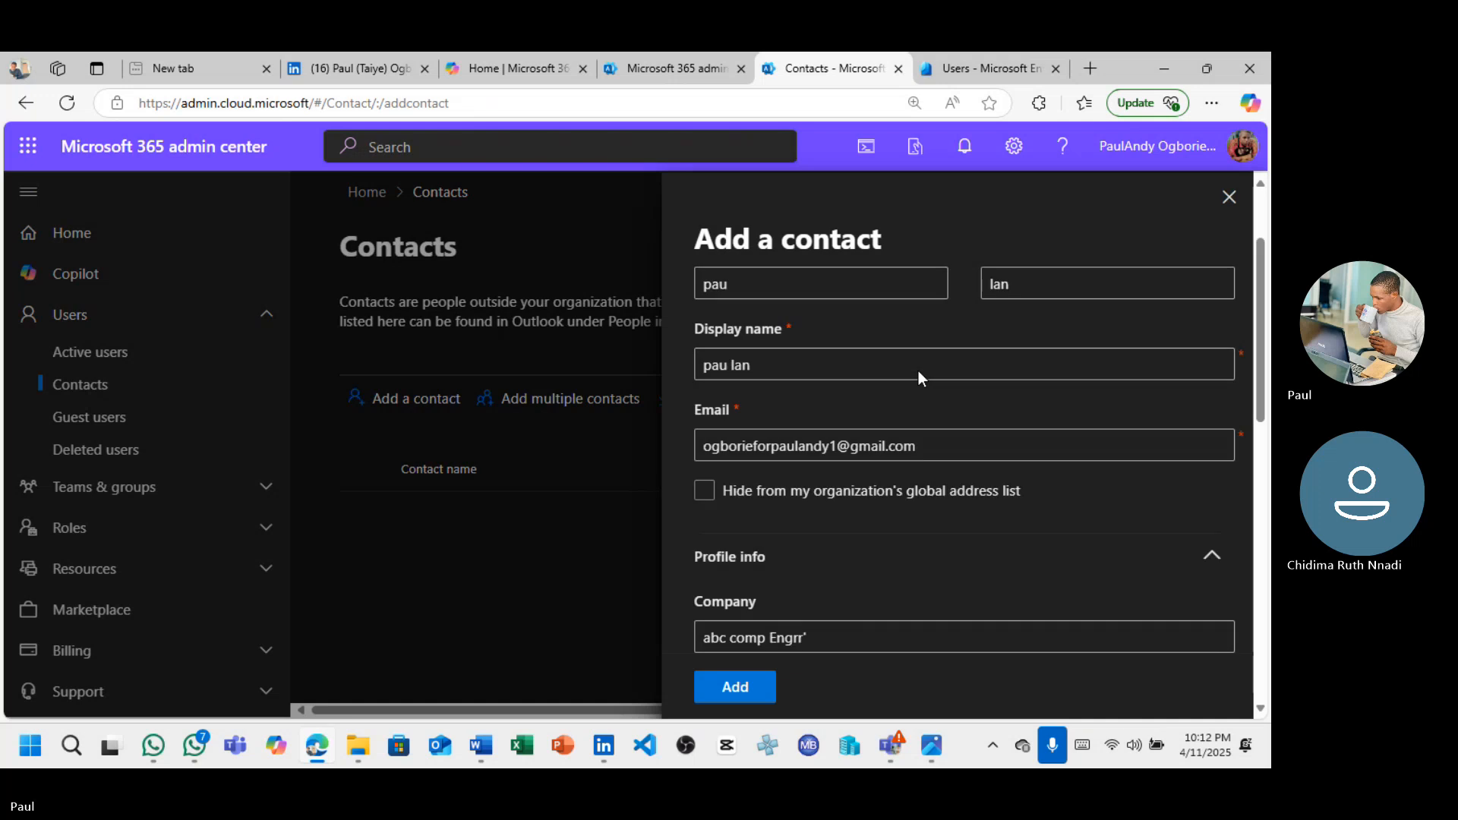
scroll(918, 377, "down", 3)
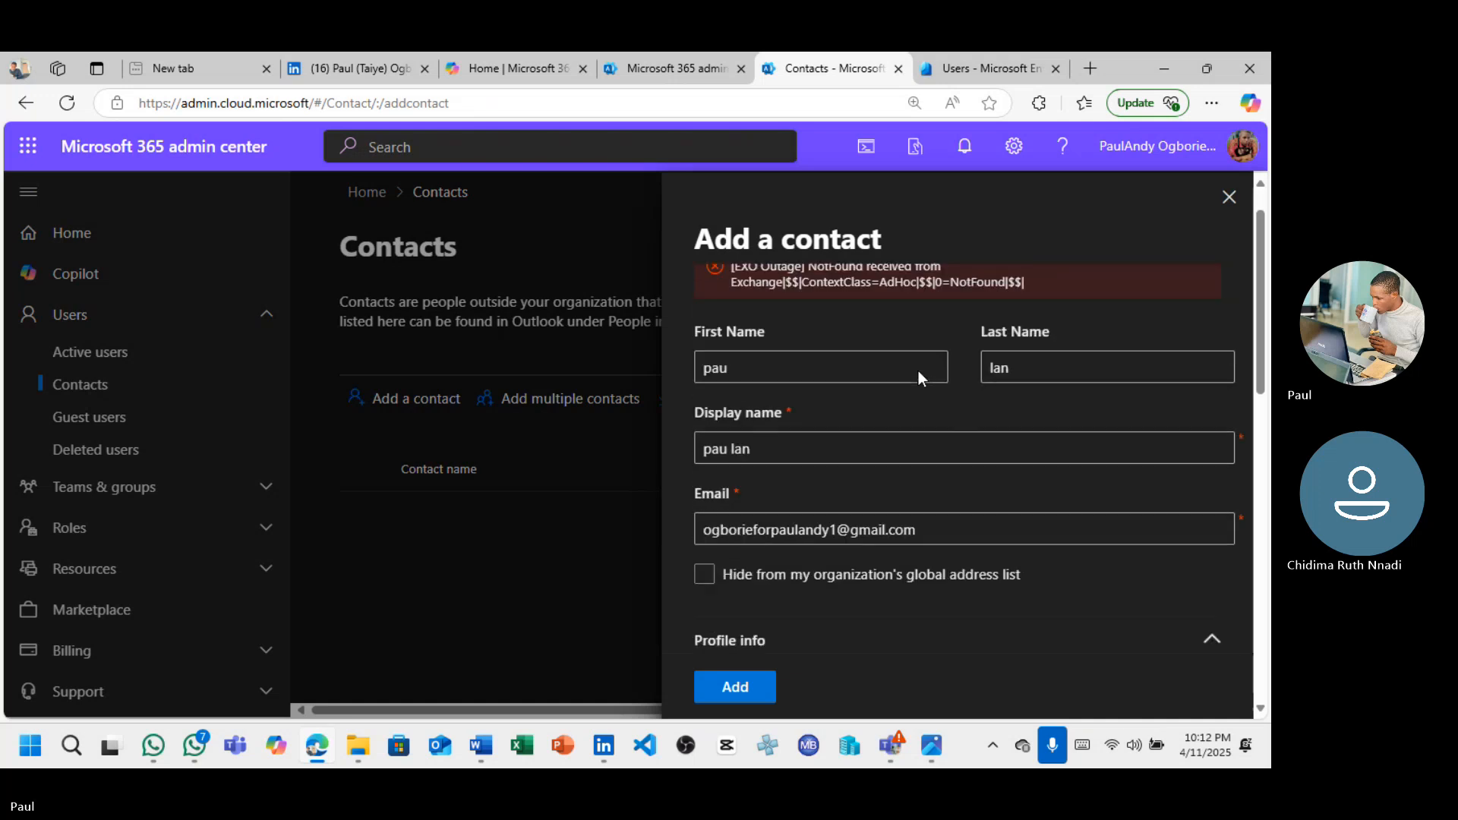
scroll(918, 378, "down", 1)
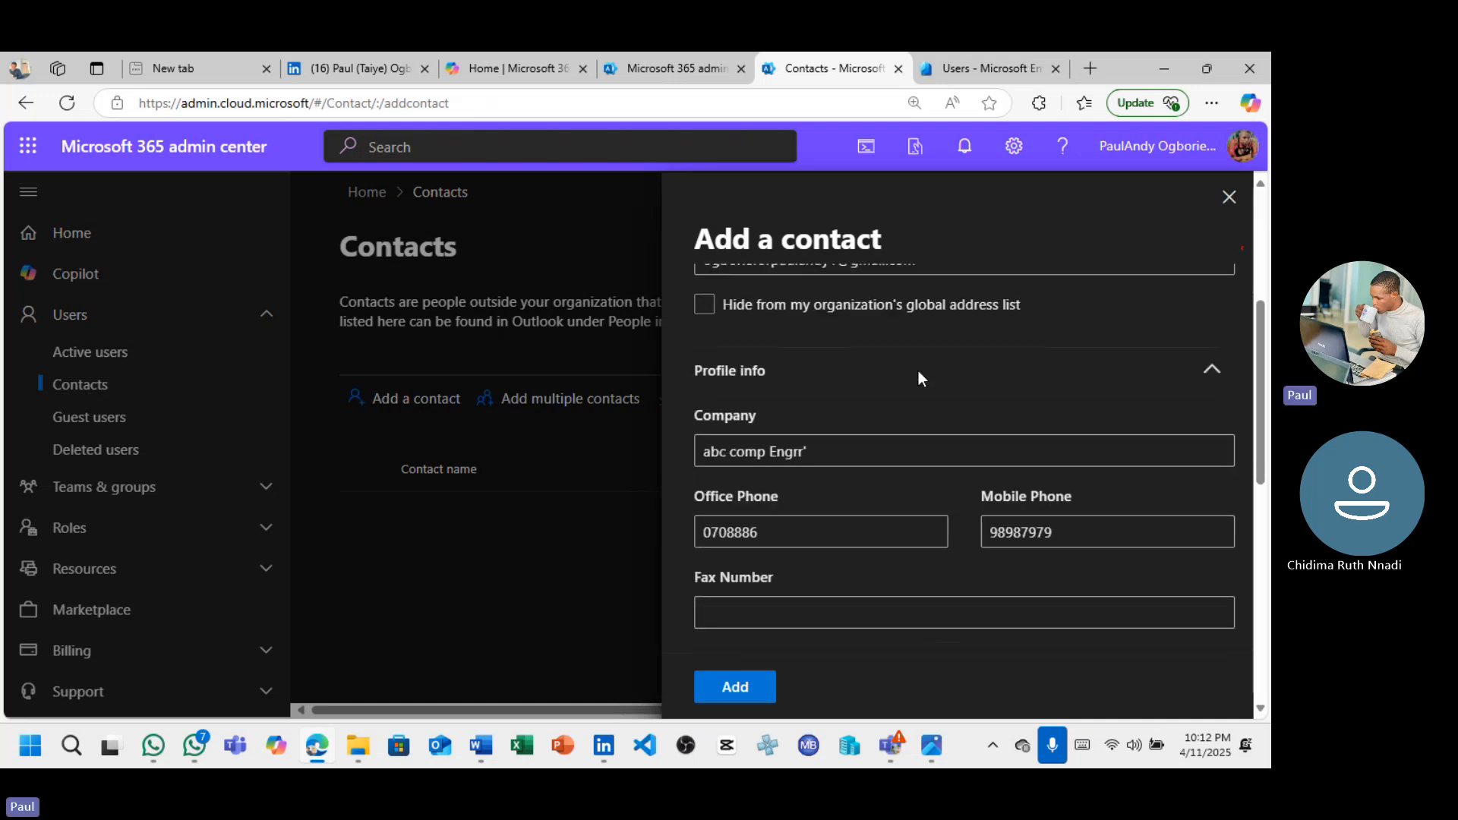
left_click(704, 296)
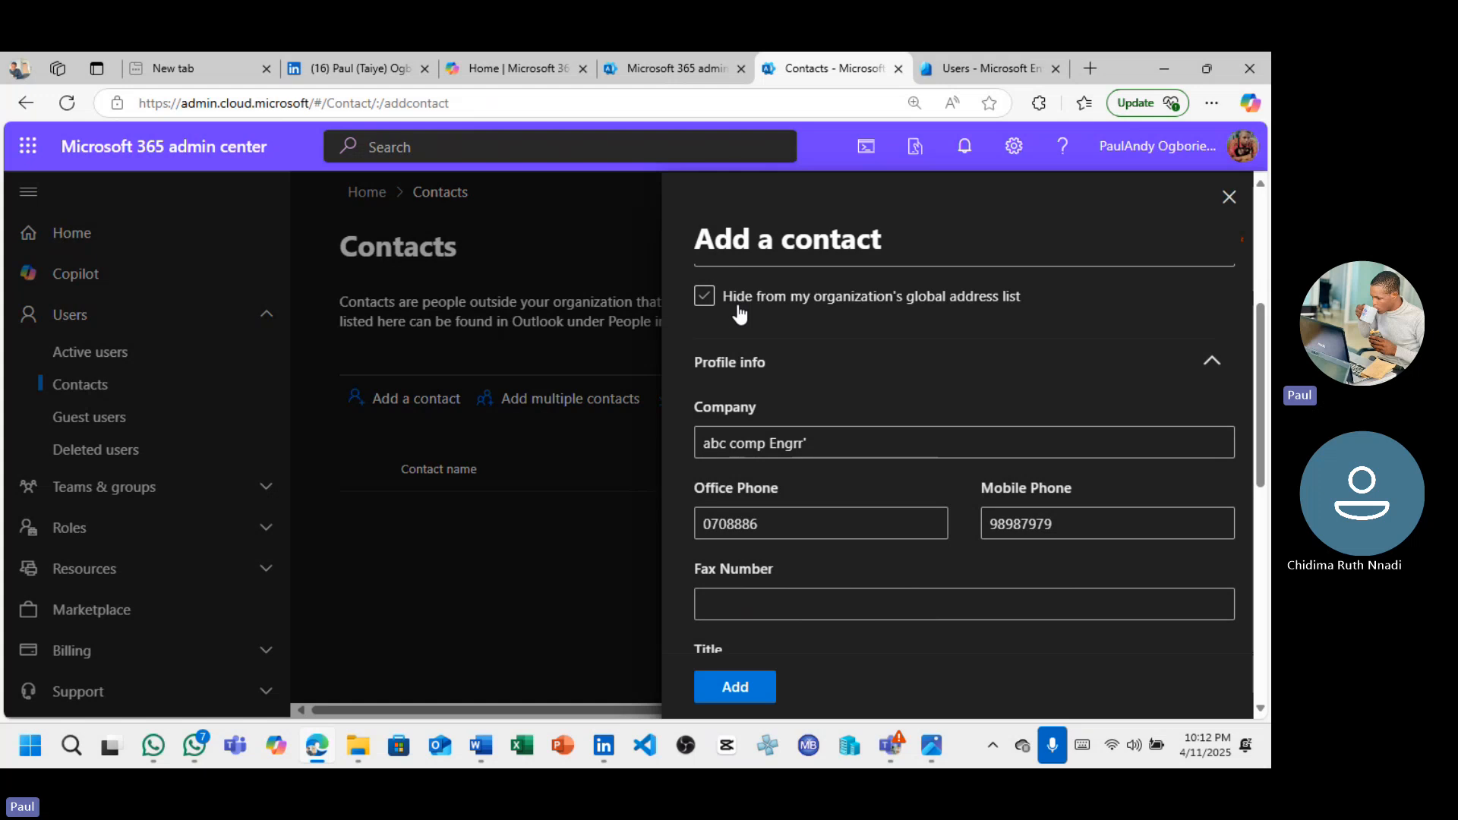
left_click(843, 298)
scroll(858, 338, "down", 6)
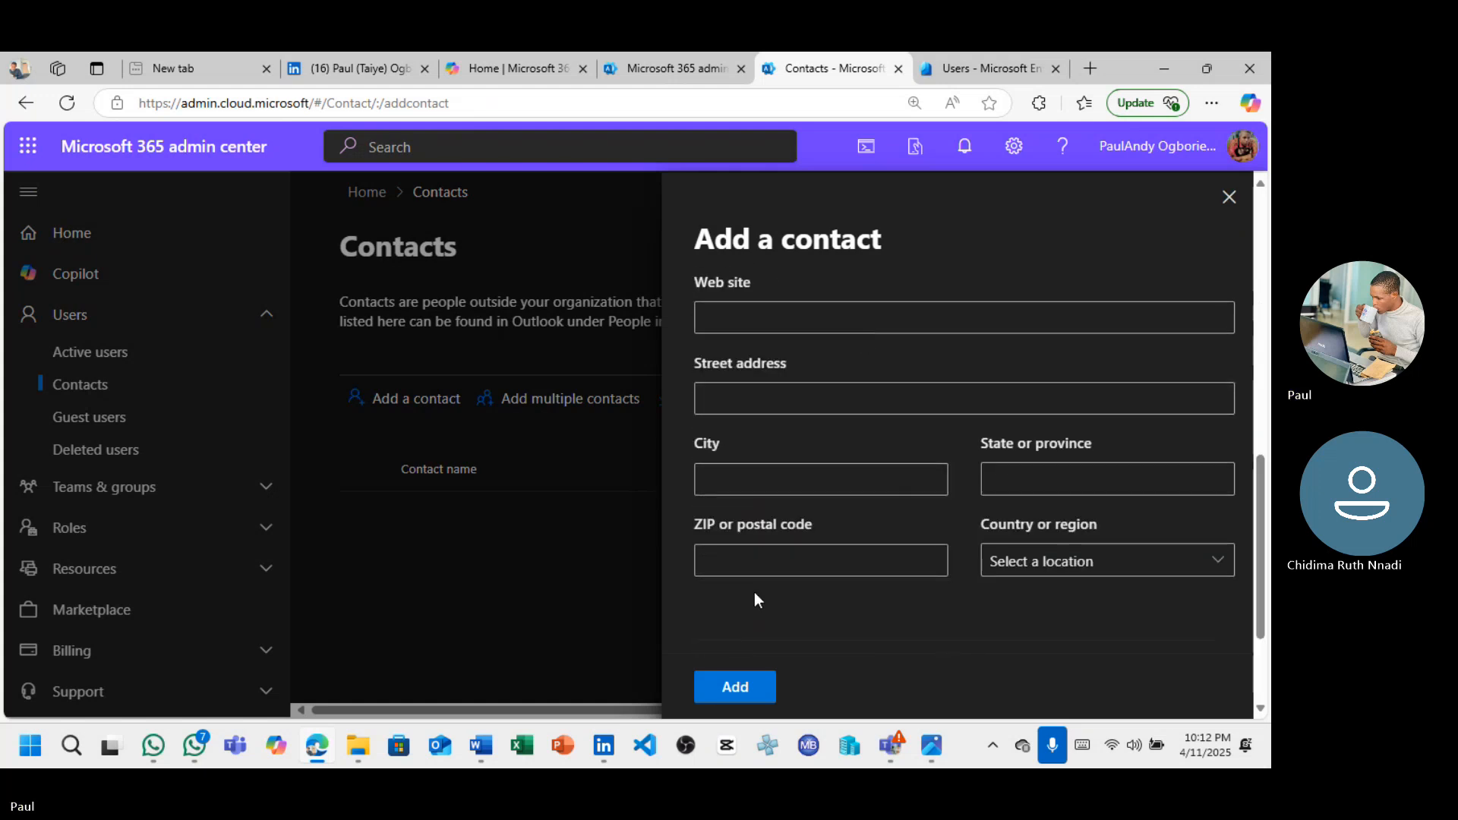
left_click(719, 686)
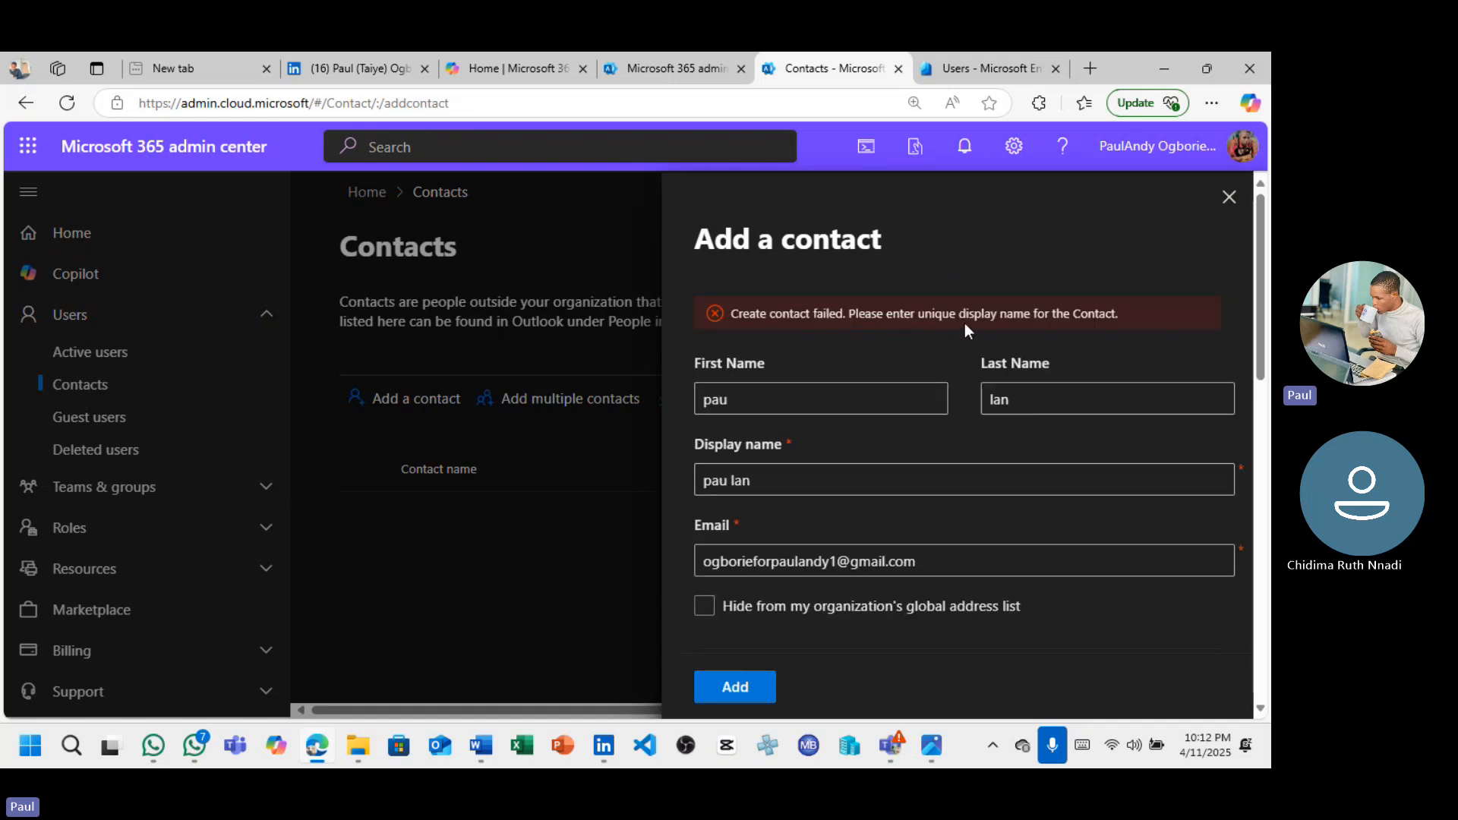
Capitalise both words of the display name and submit the contact again.
left_click(779, 493)
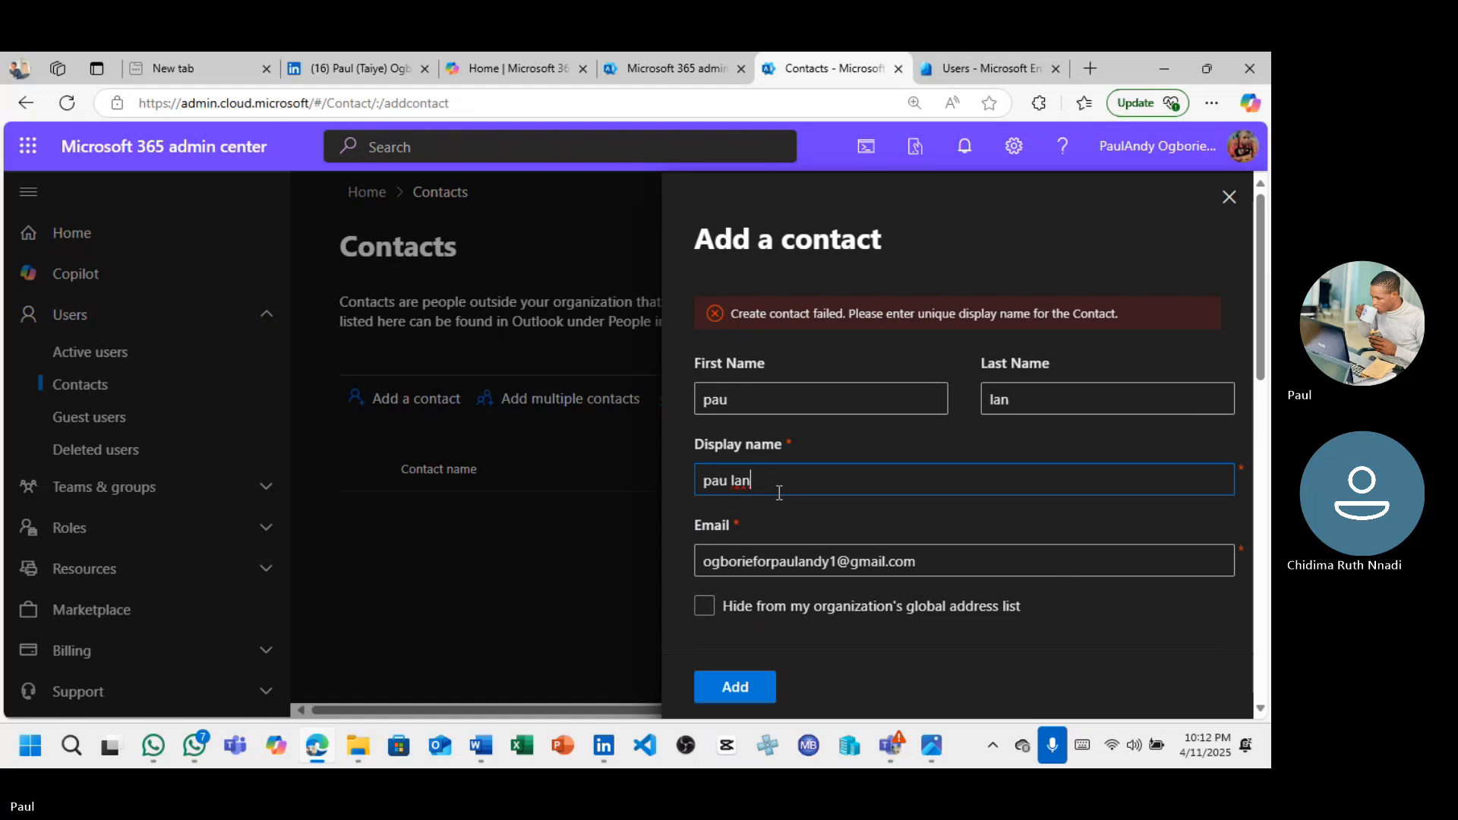
right_click(736, 483)
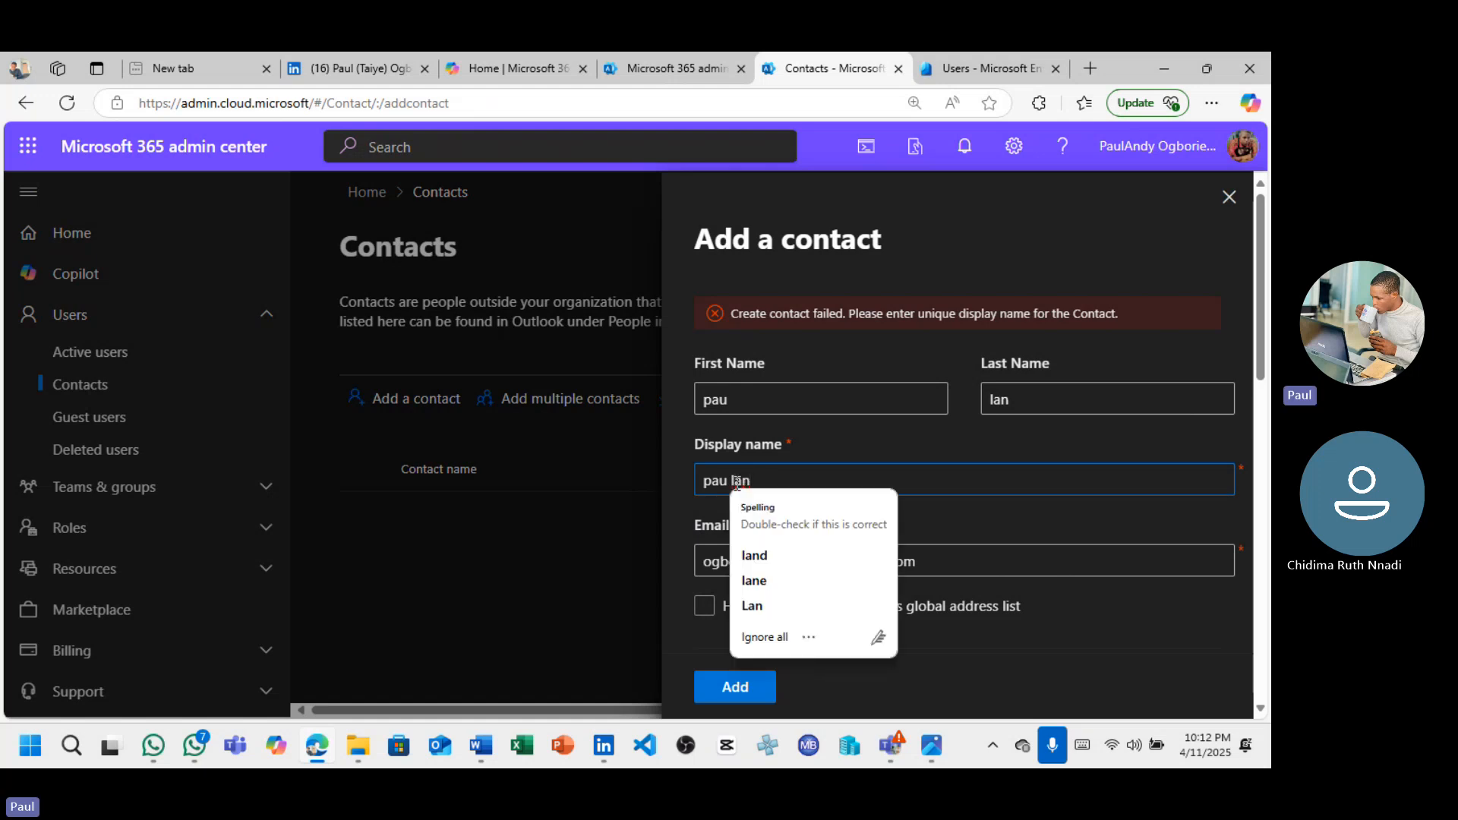
left_click(760, 602)
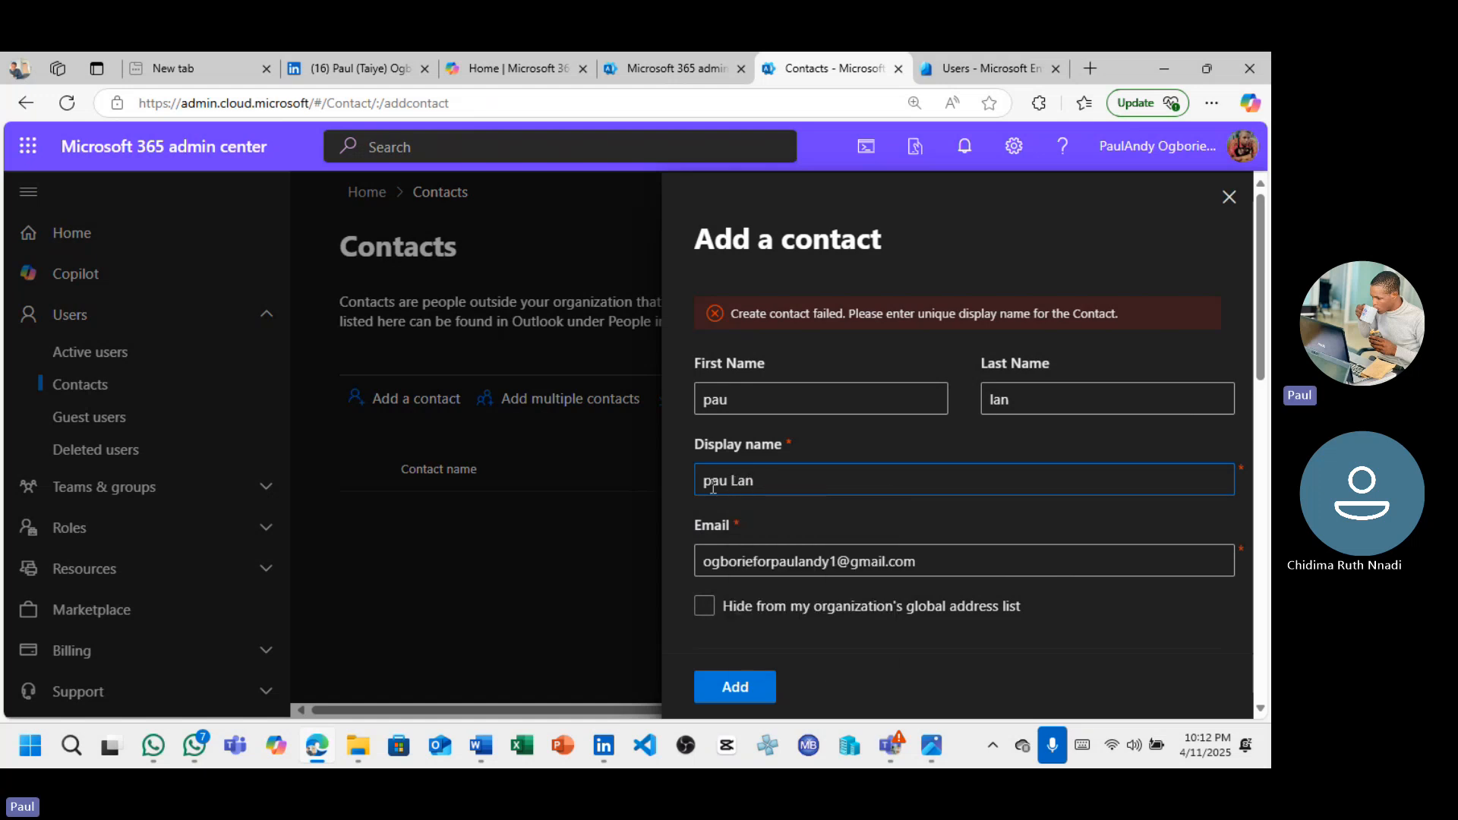
left_click(711, 483)
key("BackSpace")
type("P")
left_click(728, 682)
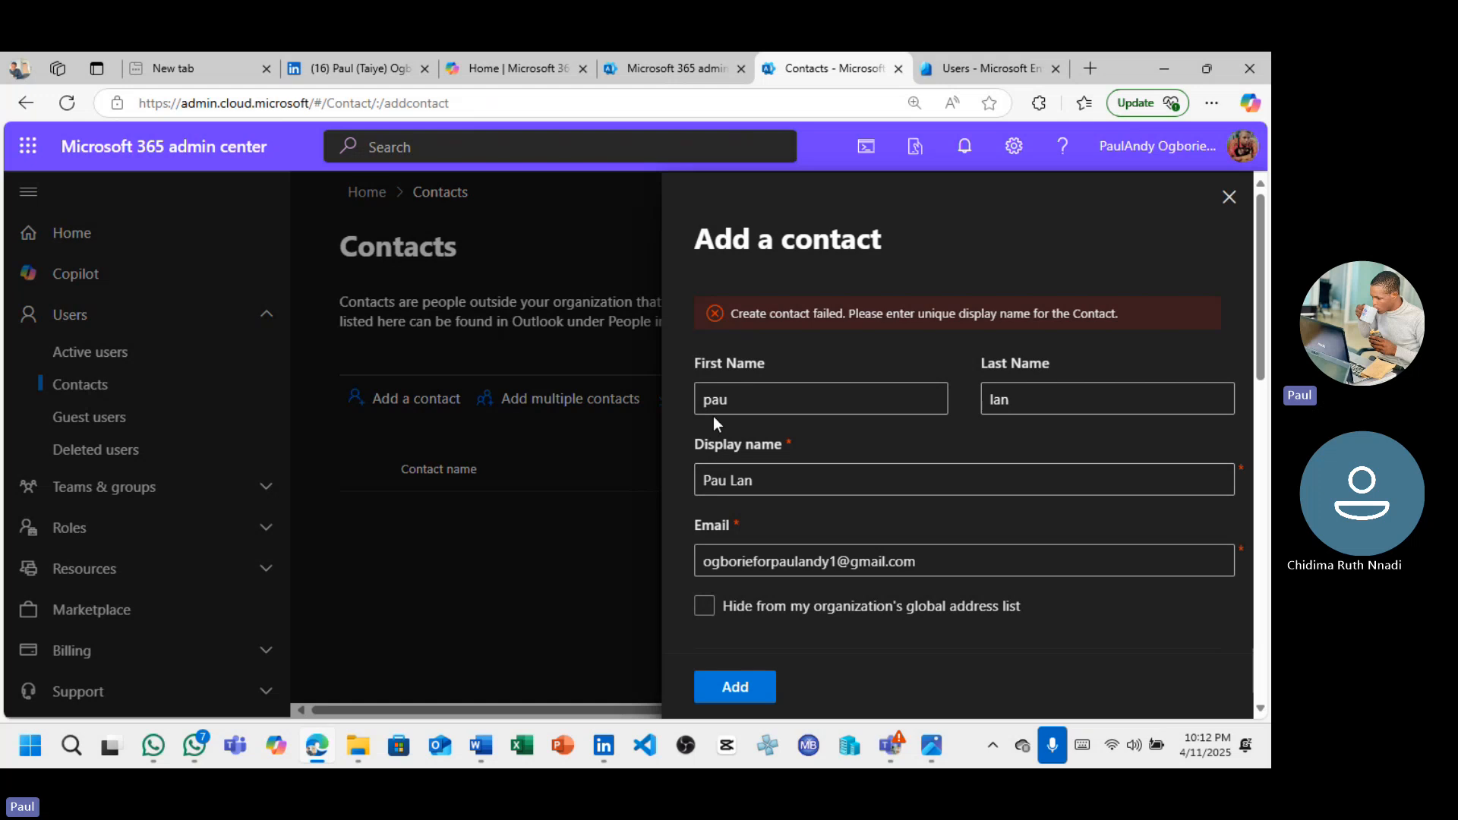
Capitalise the first letters of the first and last names and resubmit.
double_click(717, 482)
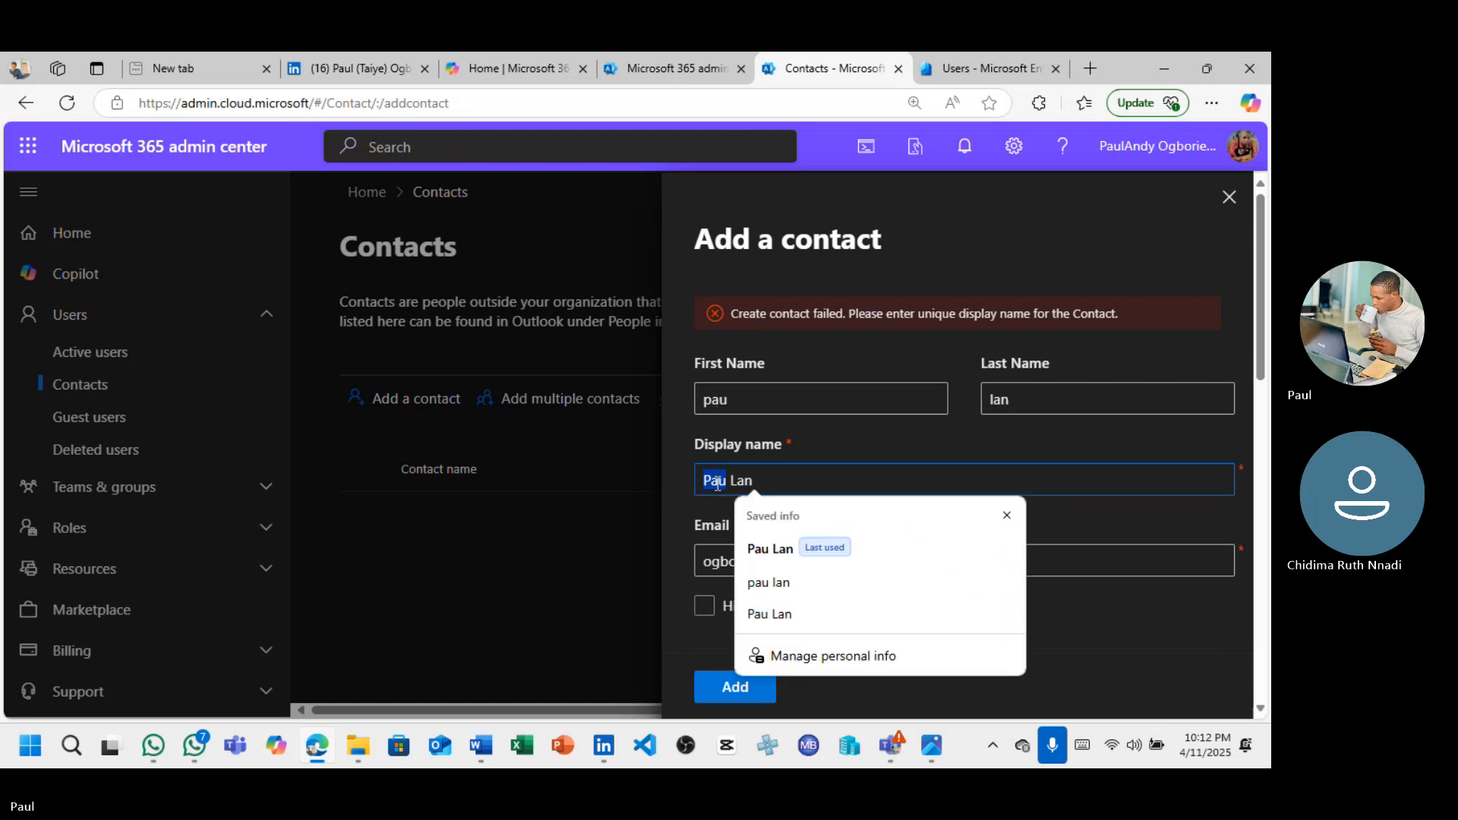
double_click(718, 396)
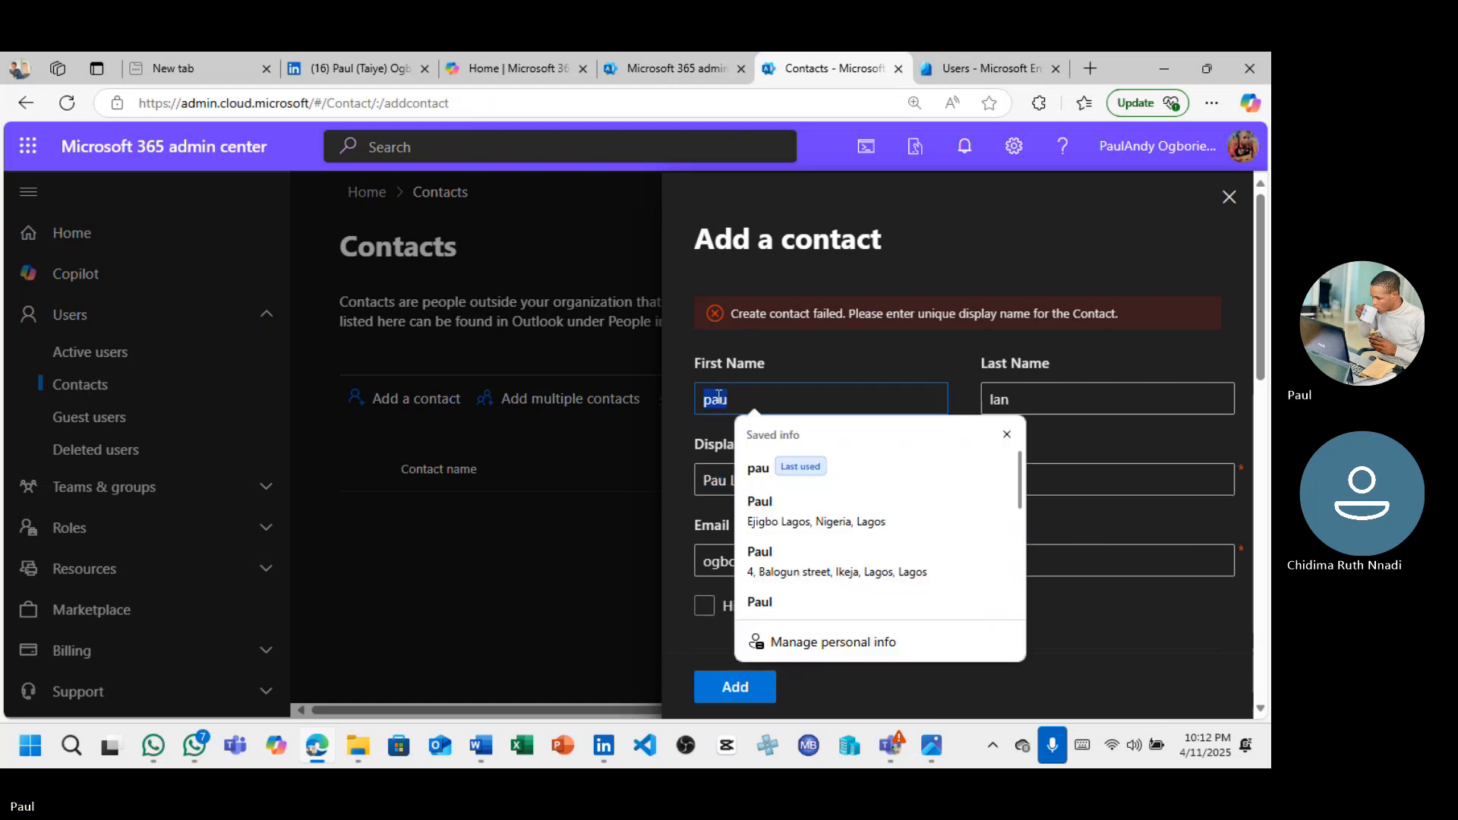
type("Pau")
left_click(718, 483)
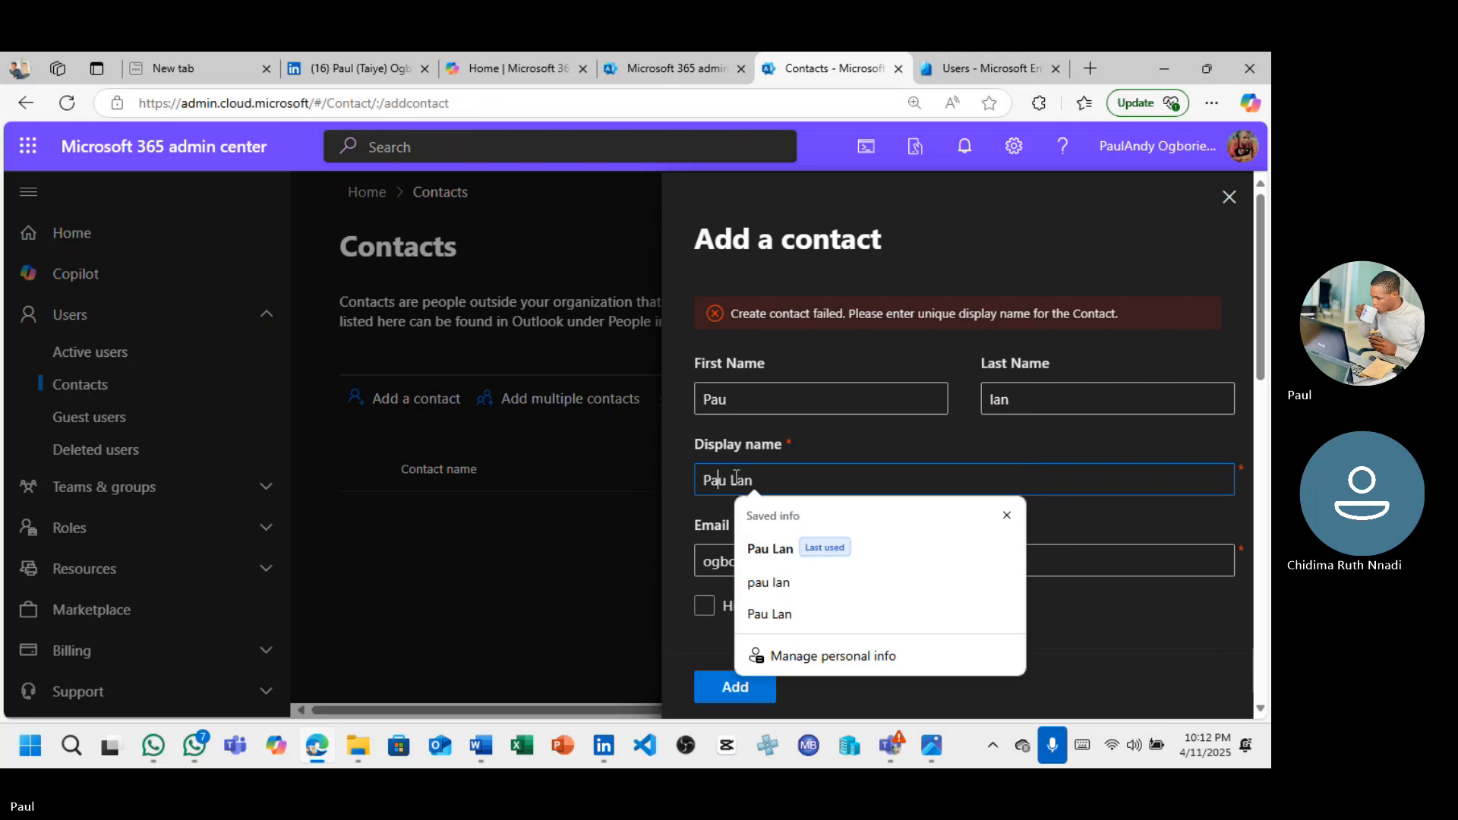
left_click(995, 399)
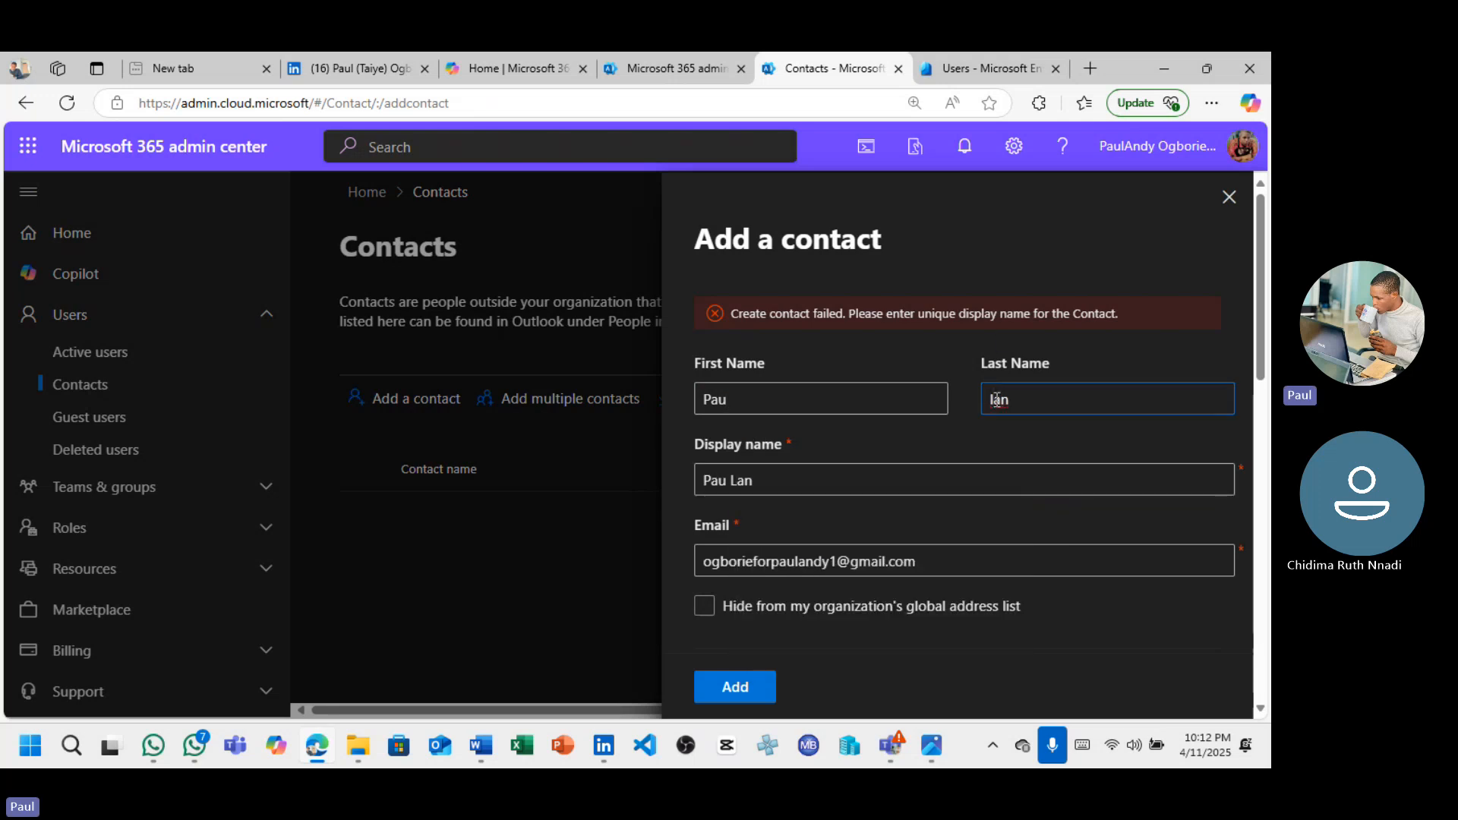
key("BackSpace")
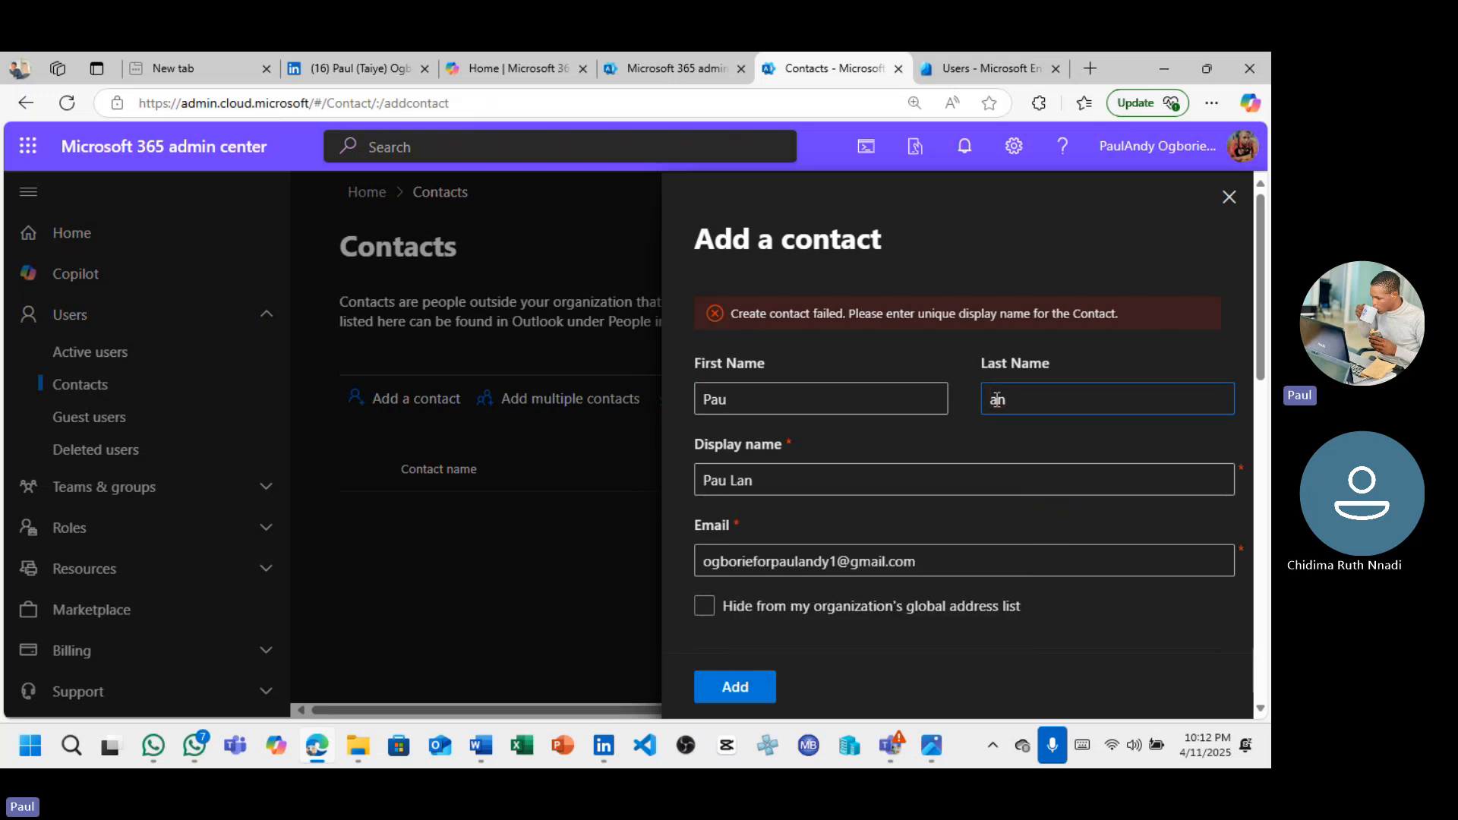
type("L")
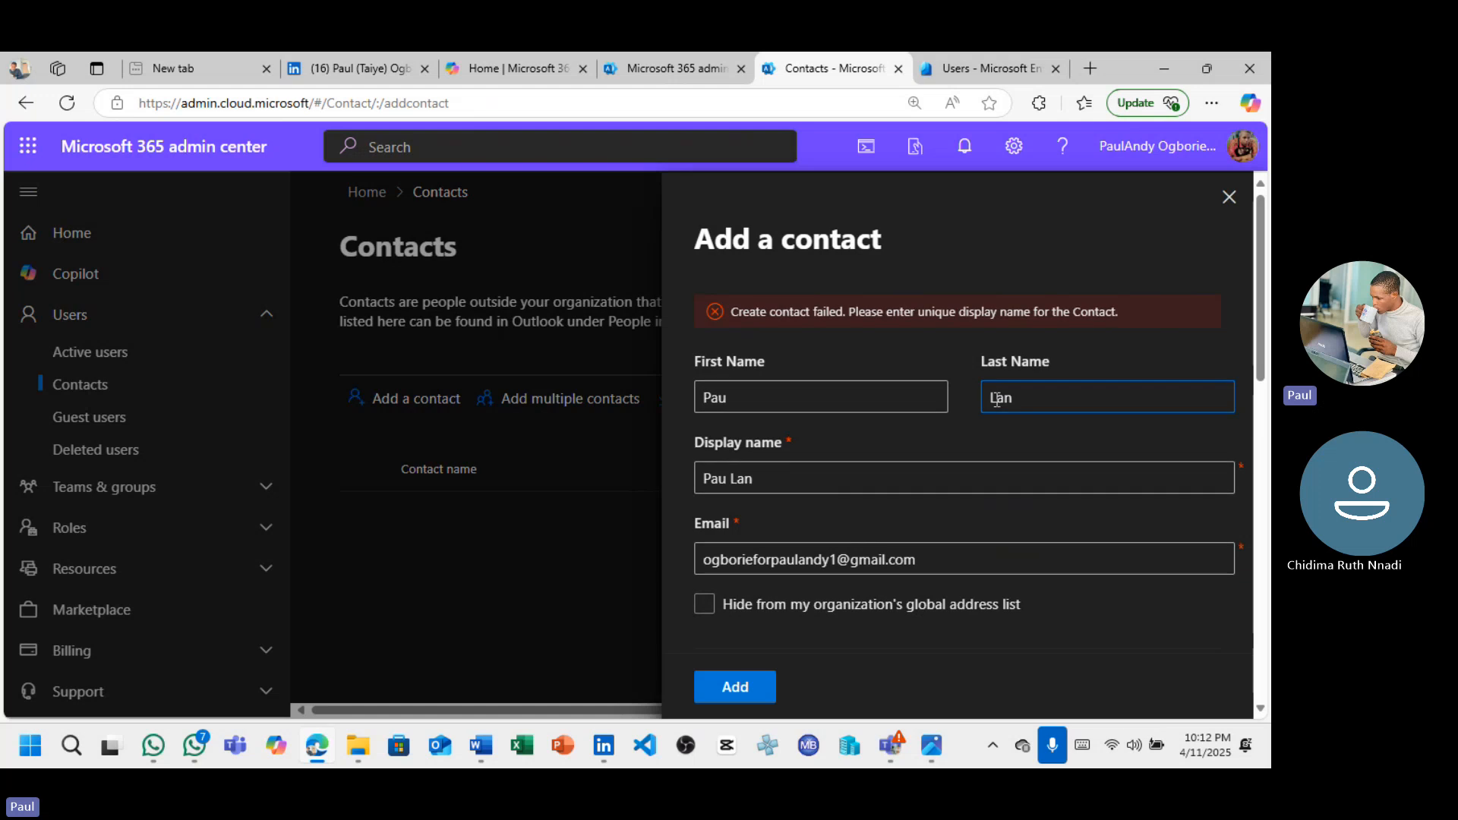
scroll(995, 397, "down", 1)
left_click(966, 463)
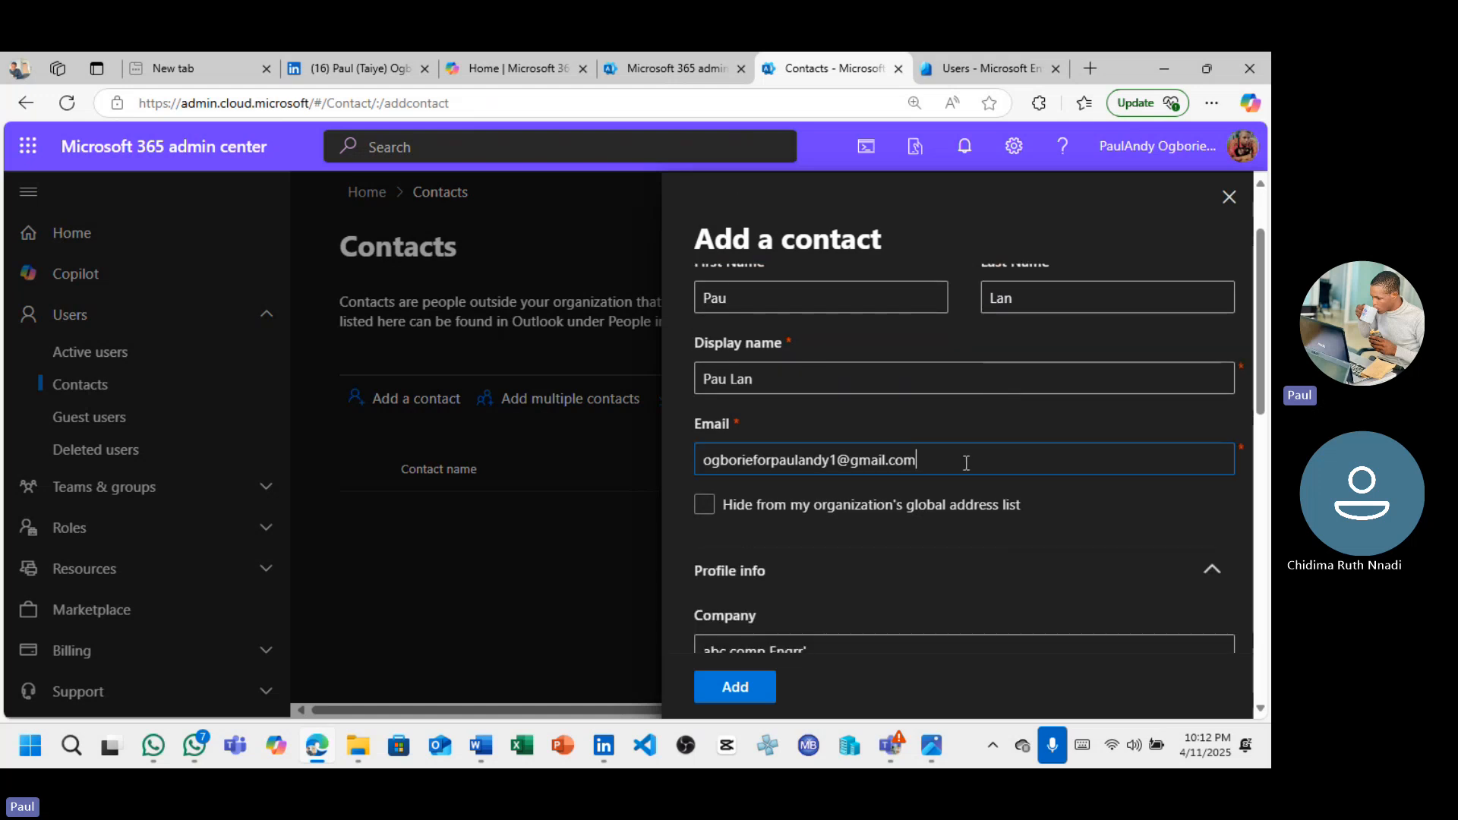
left_click(731, 688)
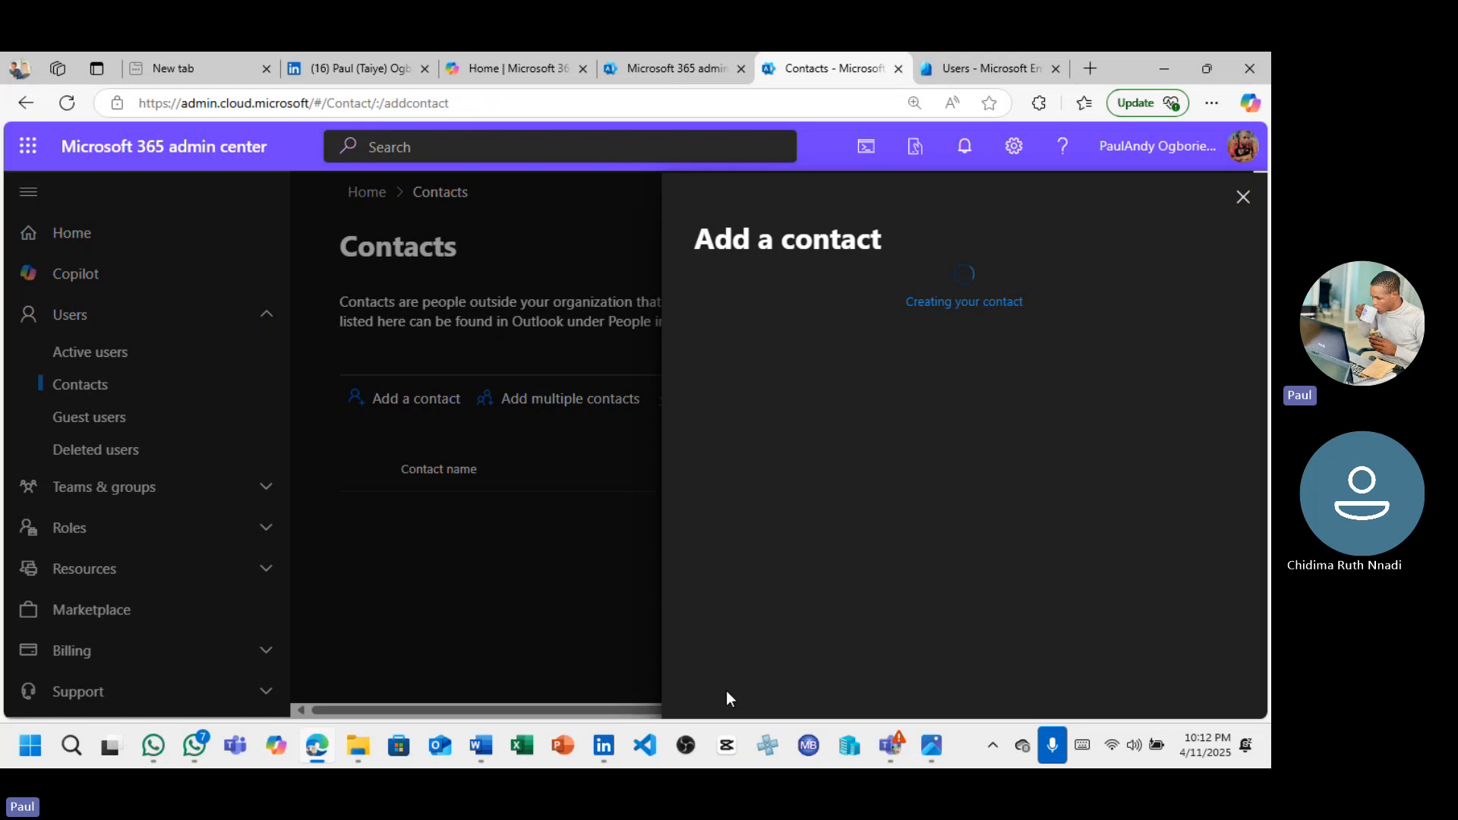
Resubmit after the duplicate display name error, then clear both office and mobile phone numbers.
scroll(775, 490, "down", 5)
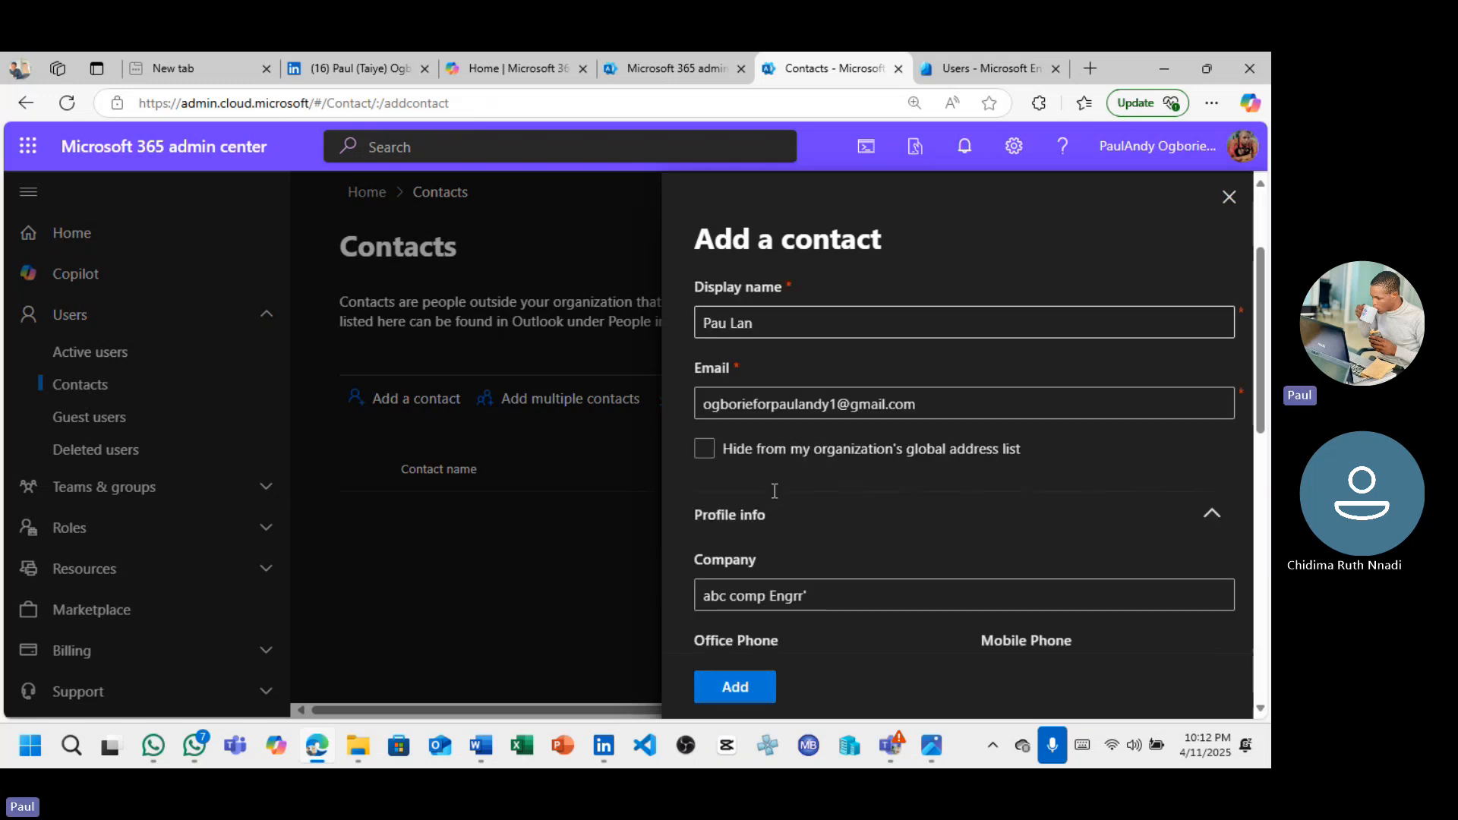
left_click(821, 412)
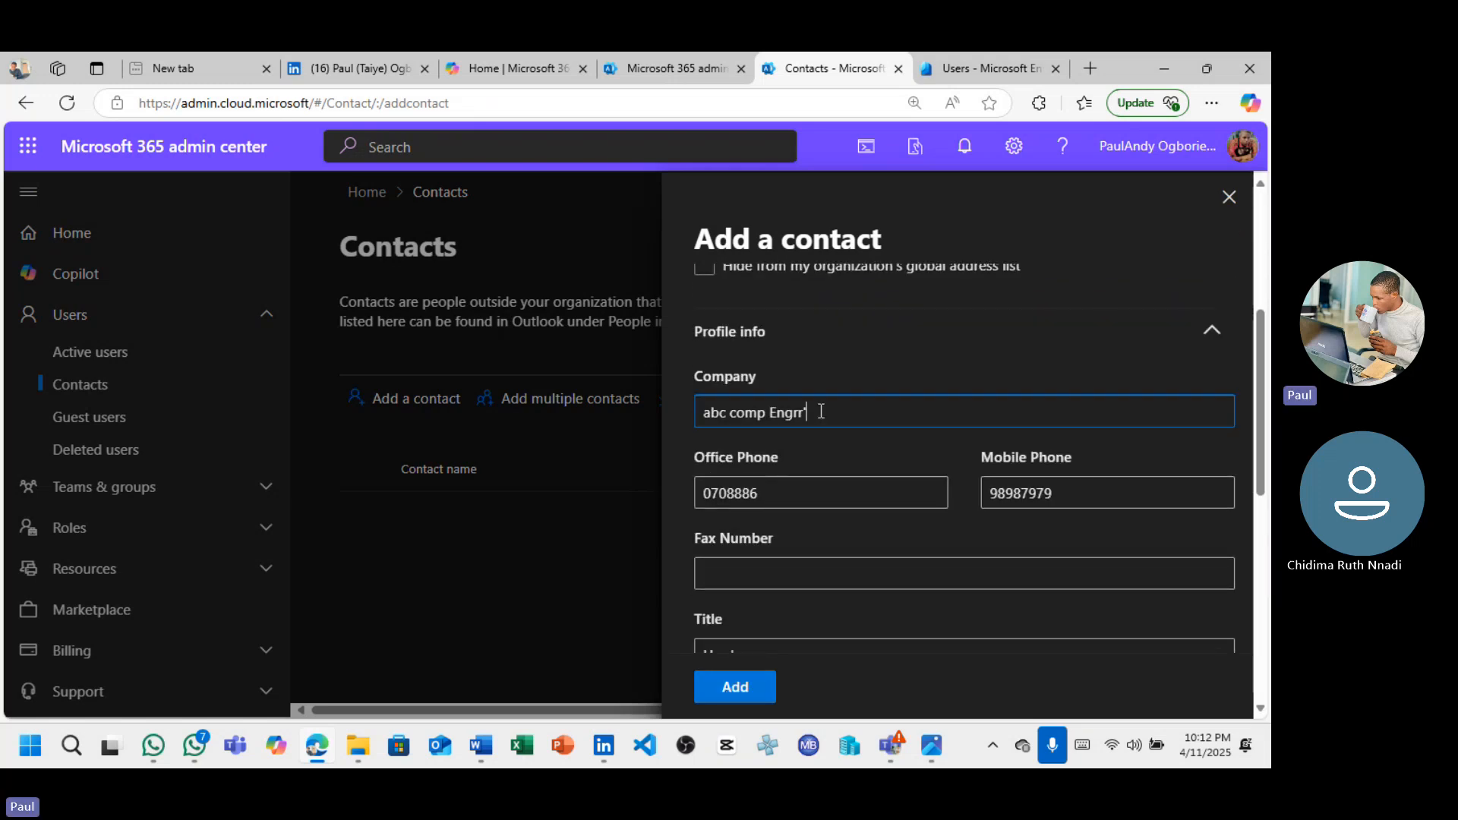
left_click(738, 698)
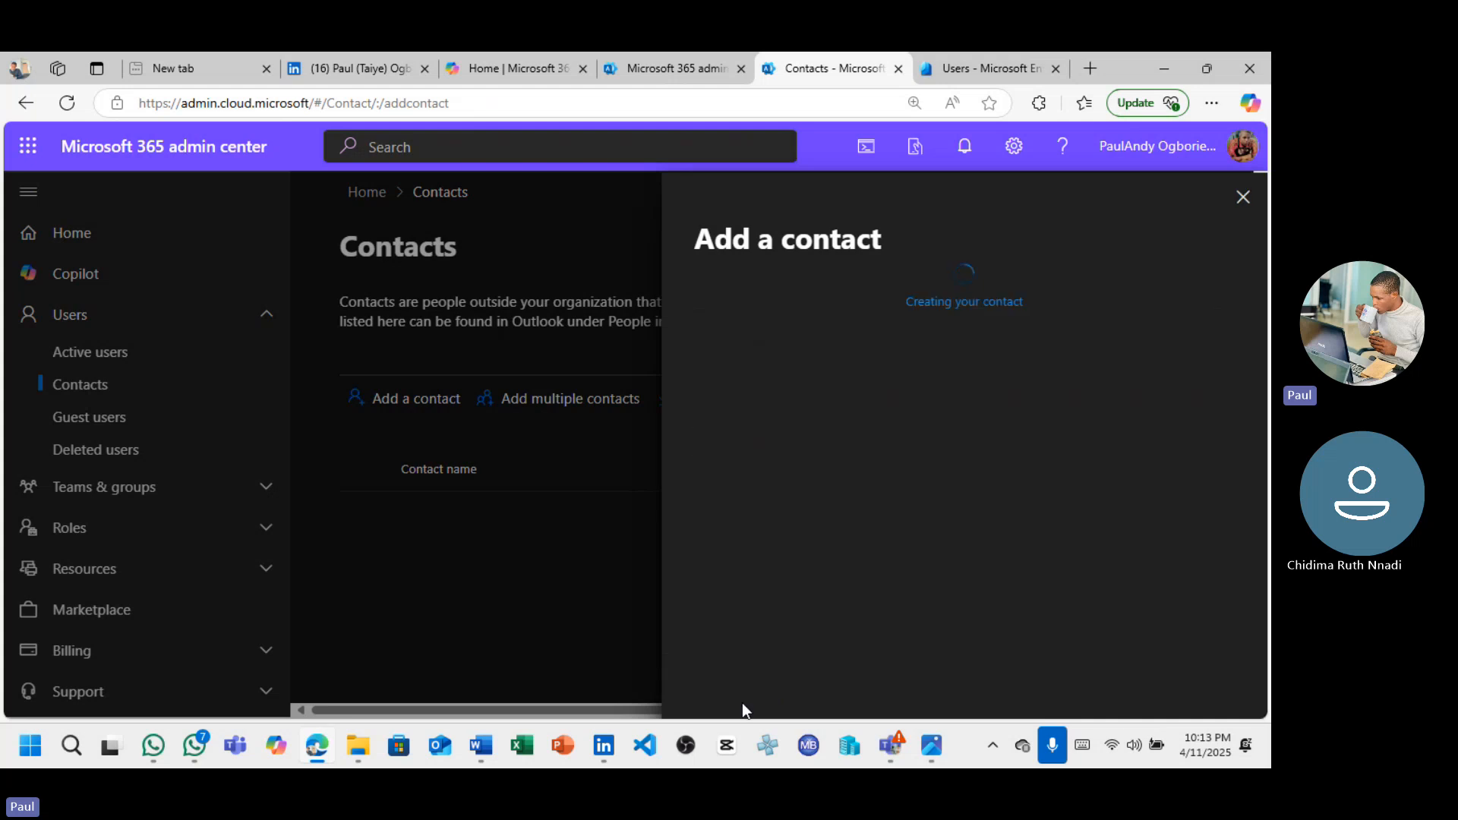
scroll(871, 607, "down", 5)
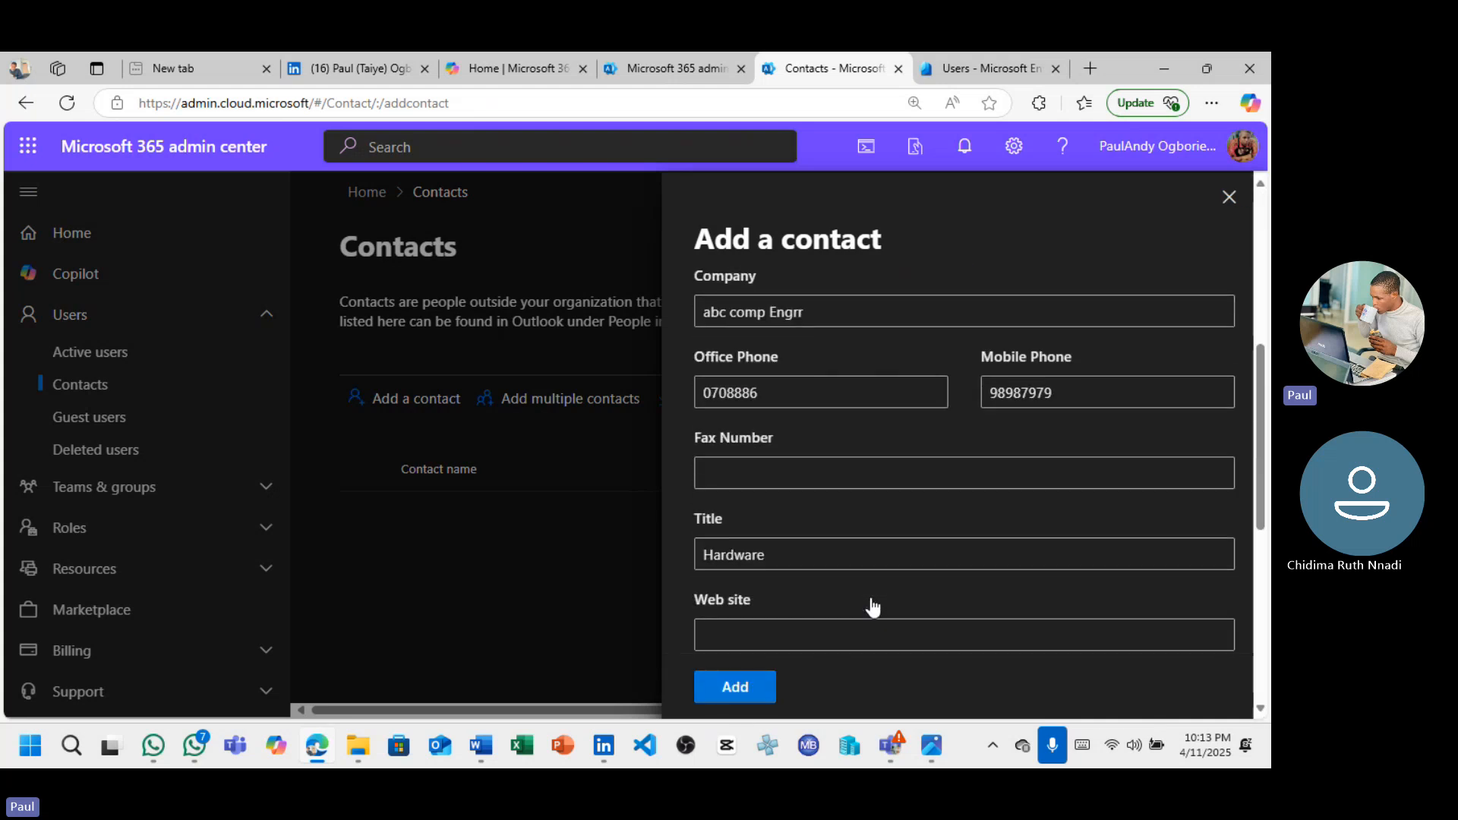
left_click(1023, 396)
double_click(1024, 397)
key("BackSpace")
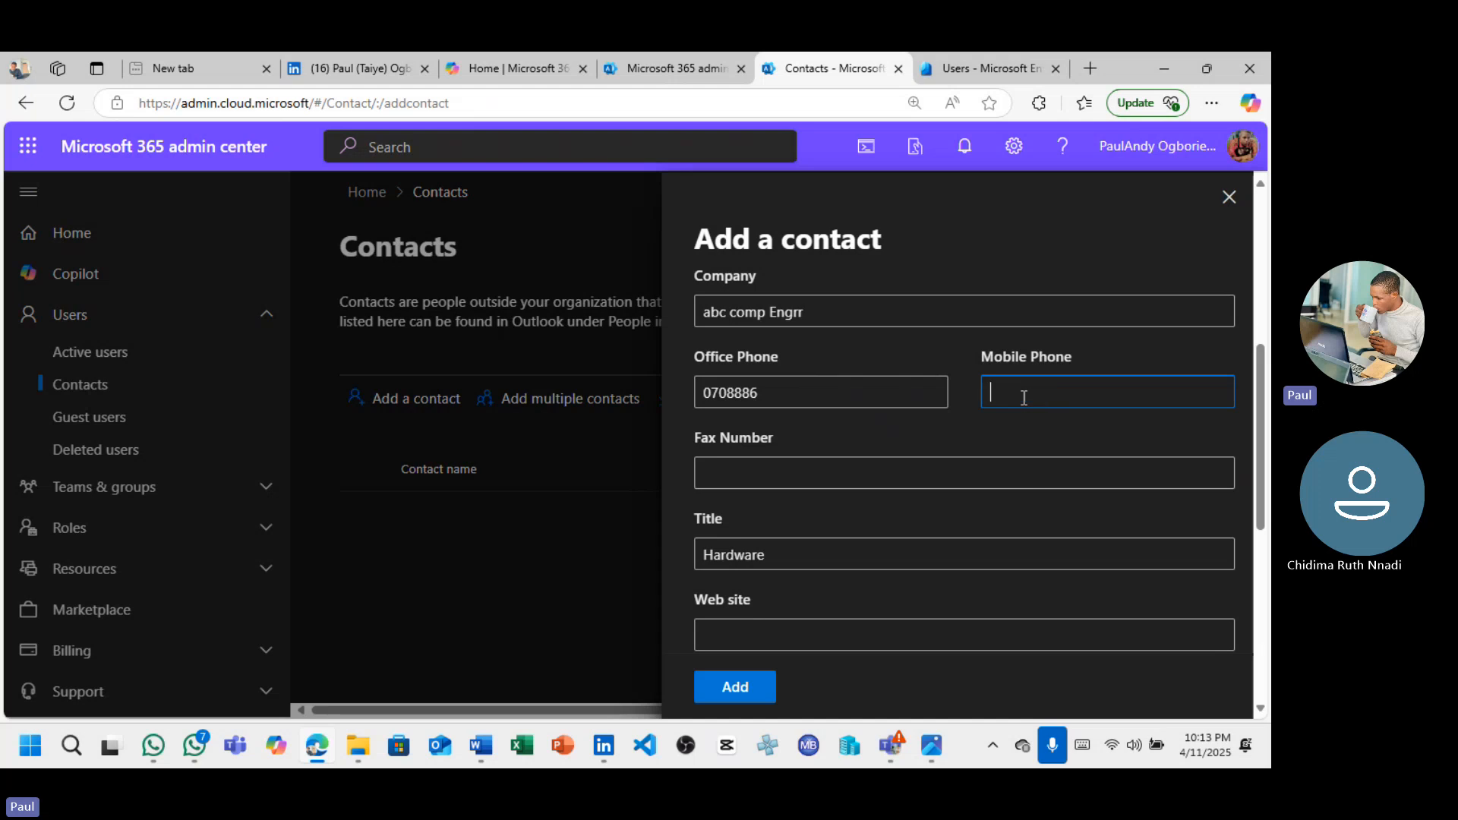
double_click(743, 407)
key("BackSpace")
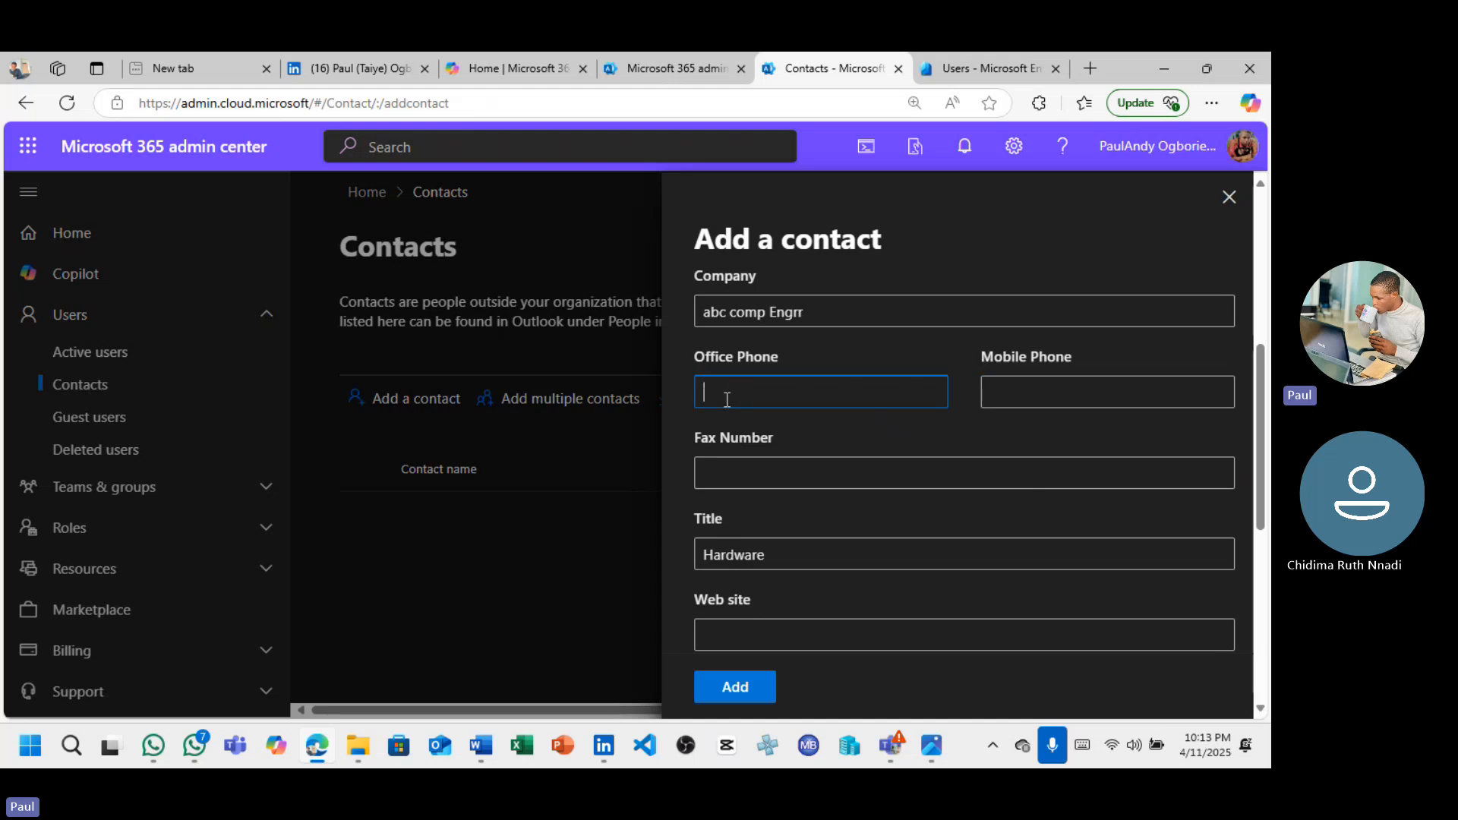
scroll(729, 403, "down", 3)
scroll(727, 400, "down", 3)
scroll(725, 401, "up", 9)
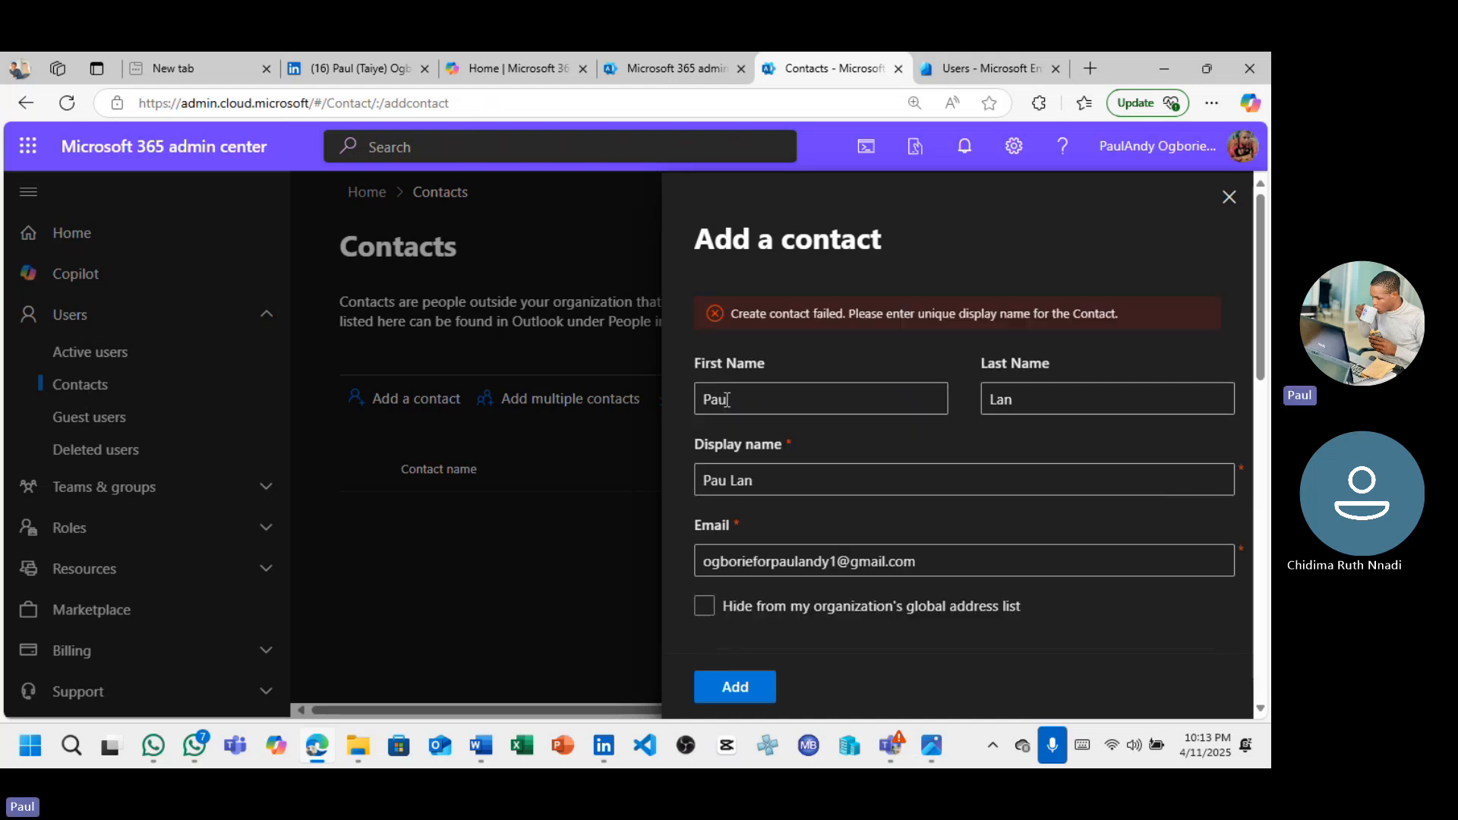
Replace the surname in the display name with a new word and resubmit the contact.
left_click(725, 479)
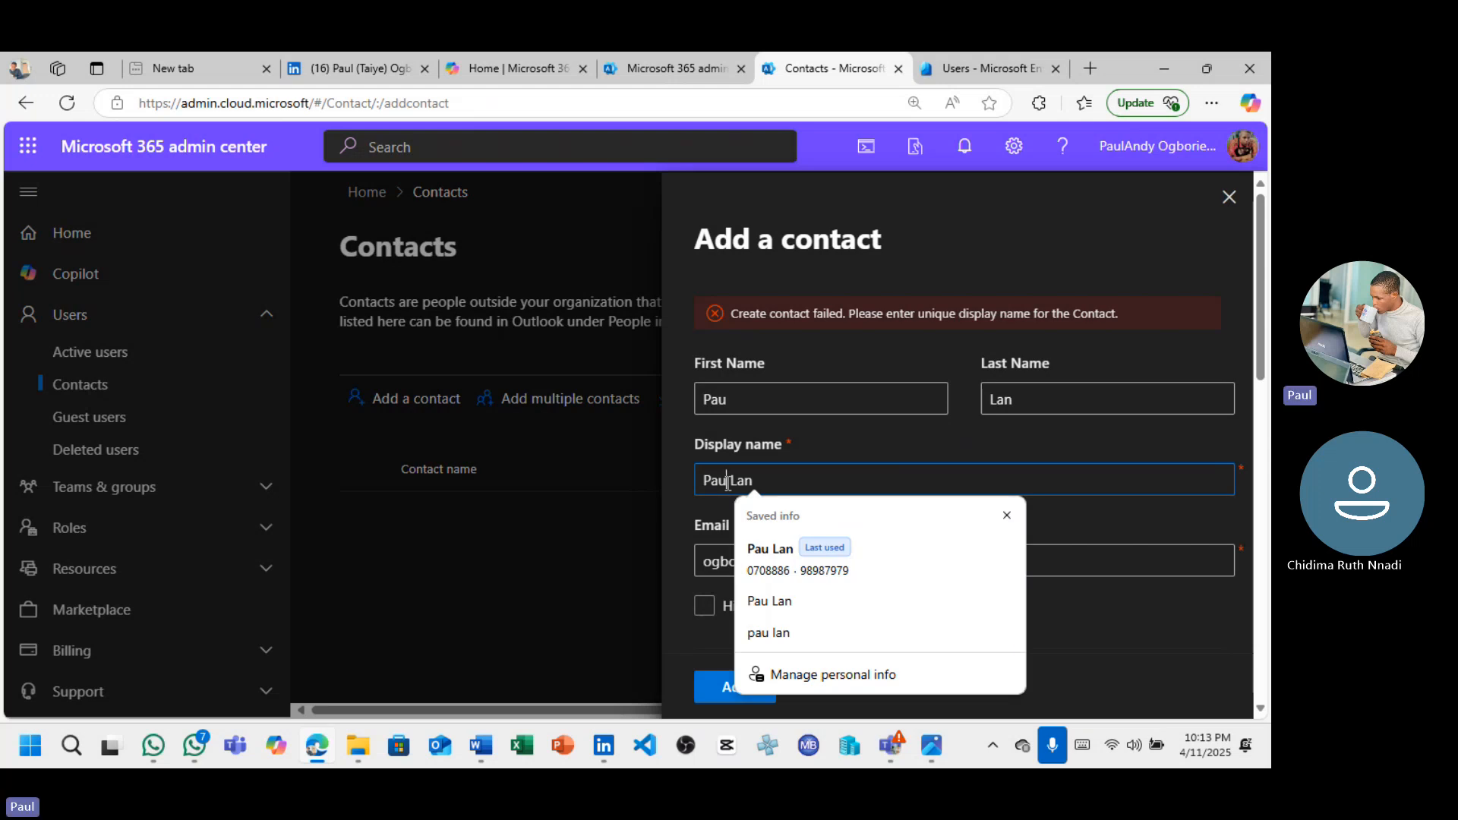
type("l")
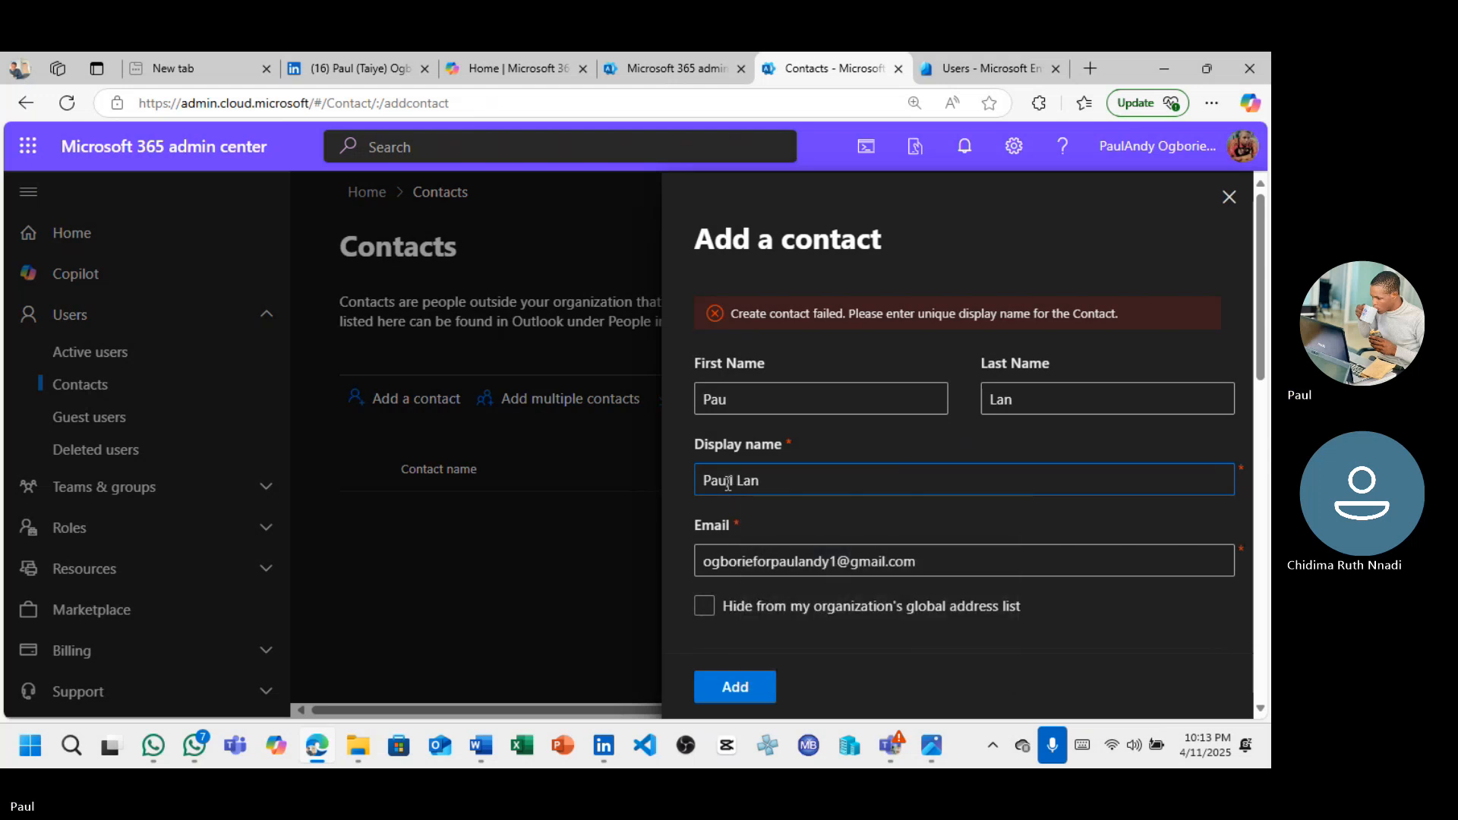
key("Delete")
key("Delete")
key("Delete")
key("Delete")
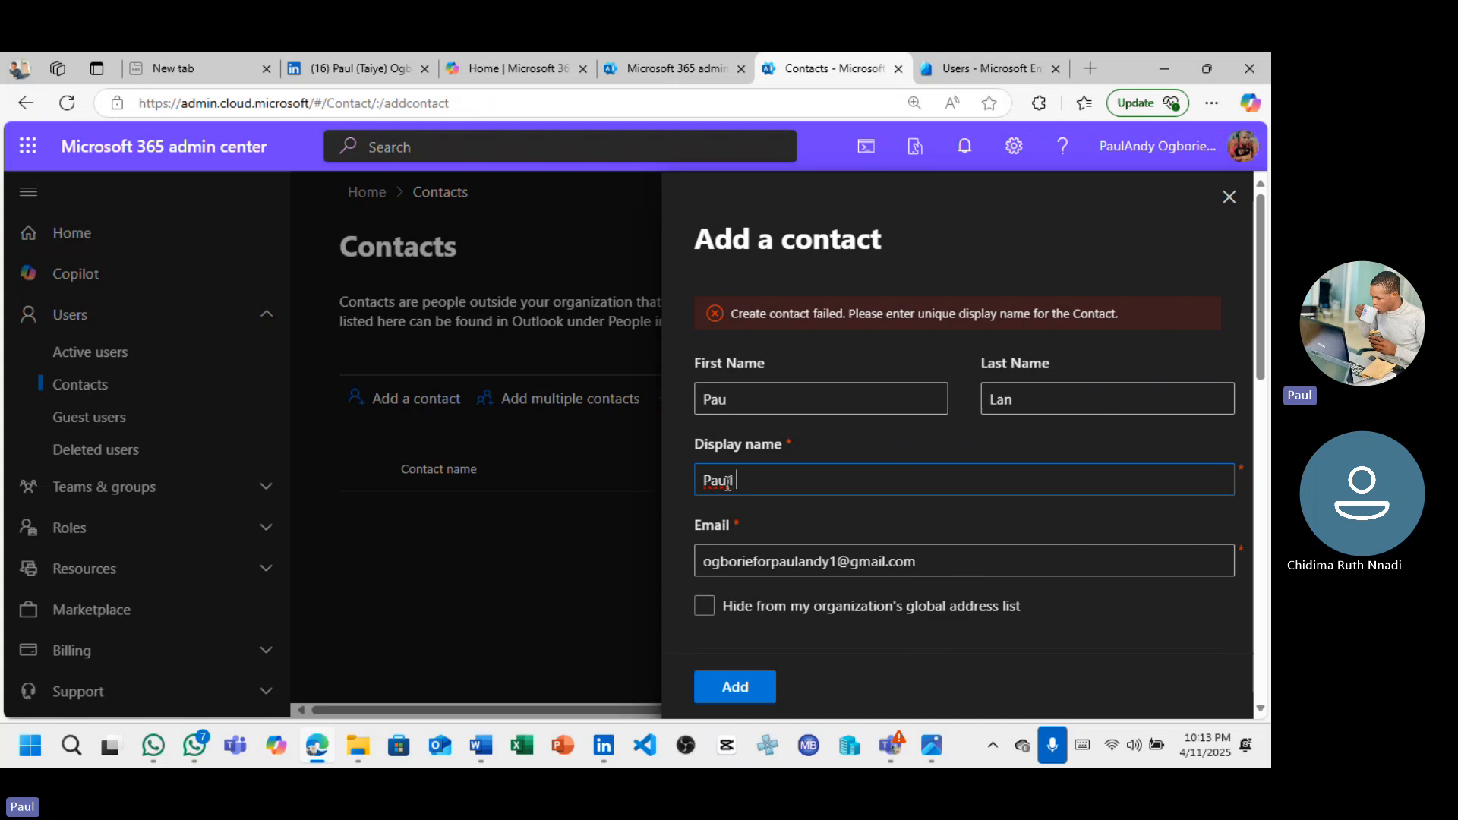
type("Andy")
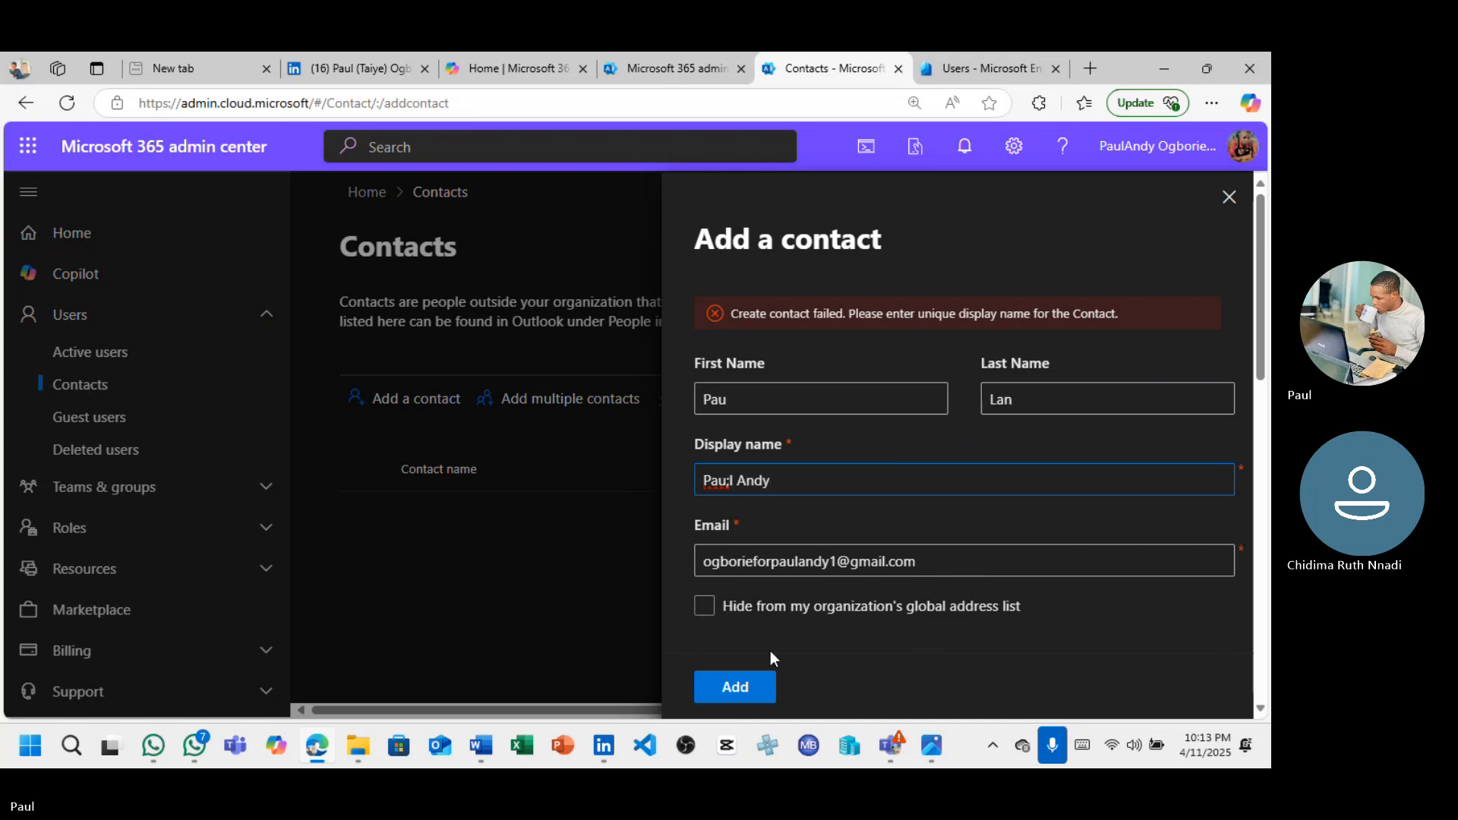
left_click(766, 687)
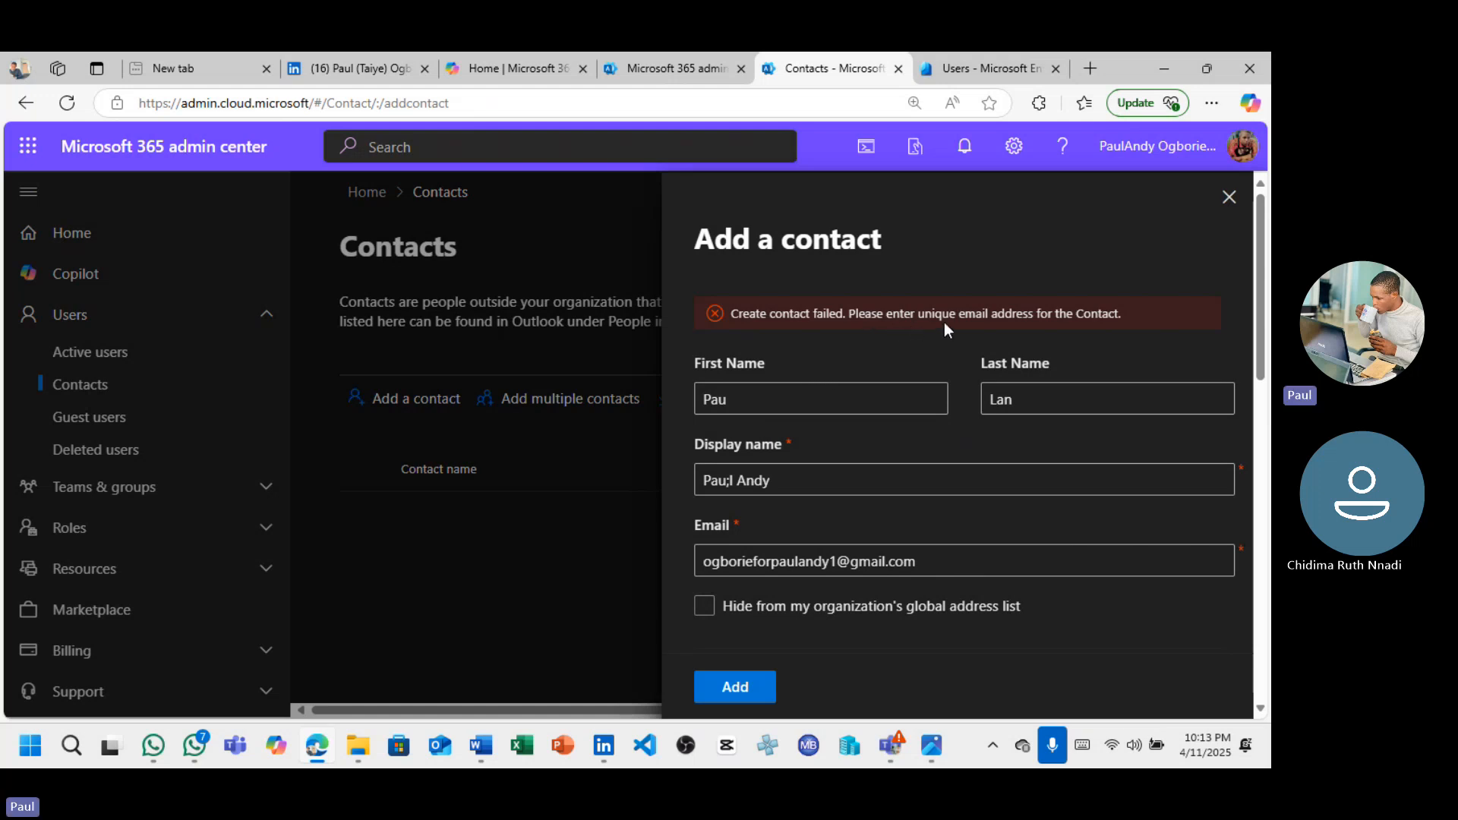
Remove the trailing extra digit from the e-mail address so it is unique, and add the contact.
left_click(942, 562)
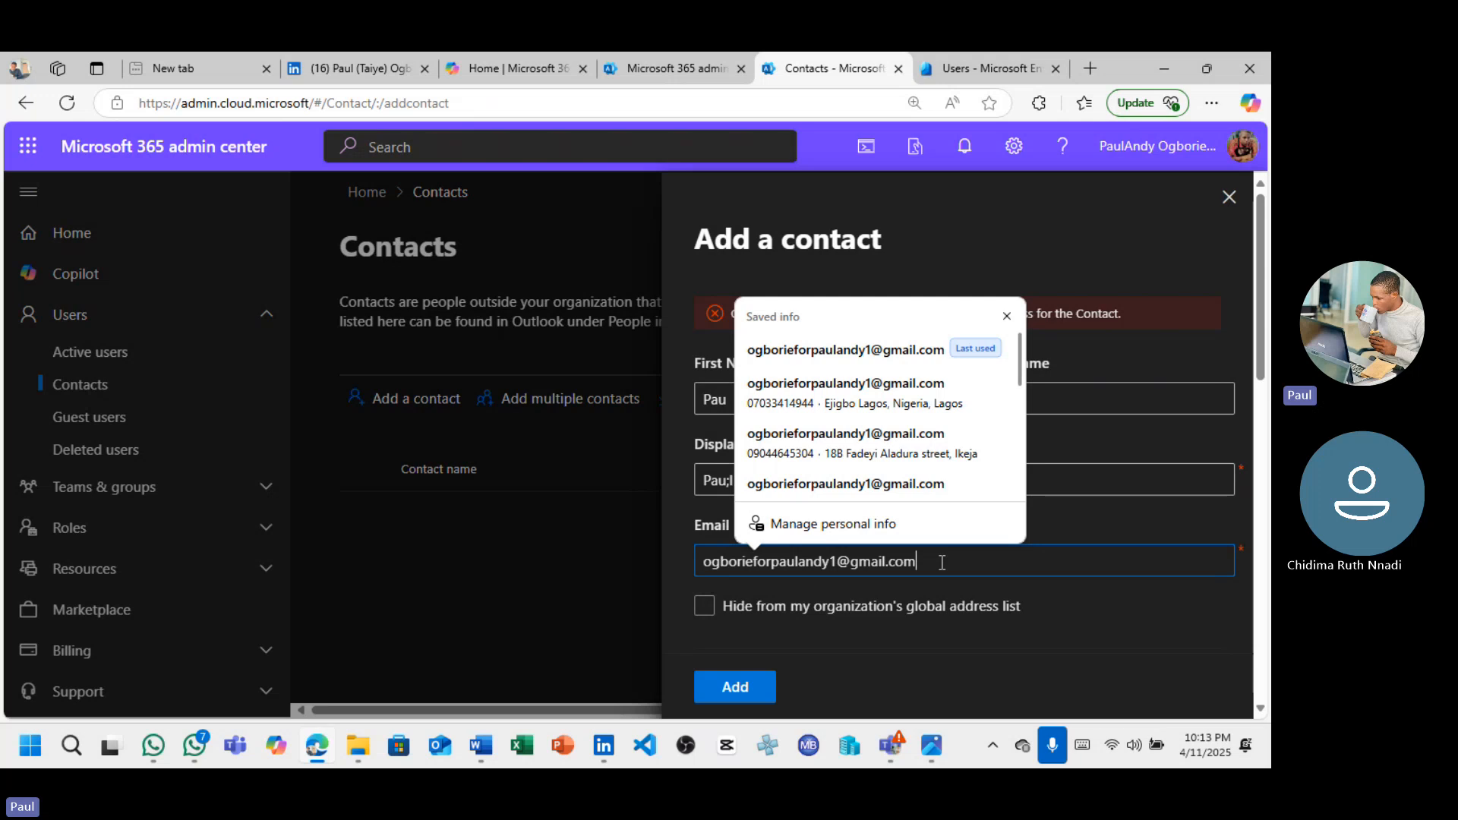
scroll(849, 390, "down", 1)
left_click(849, 390)
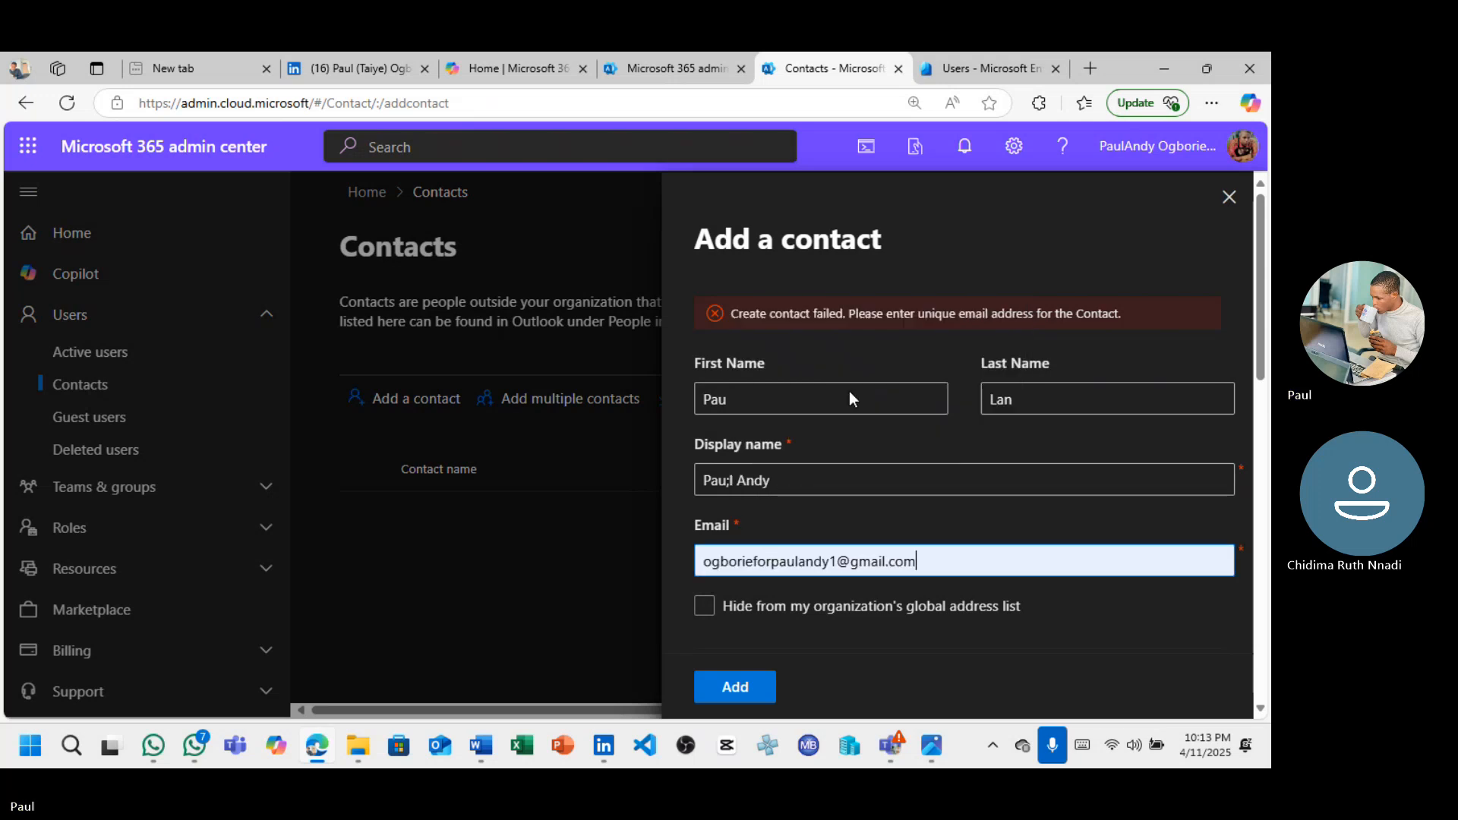
left_click(724, 689)
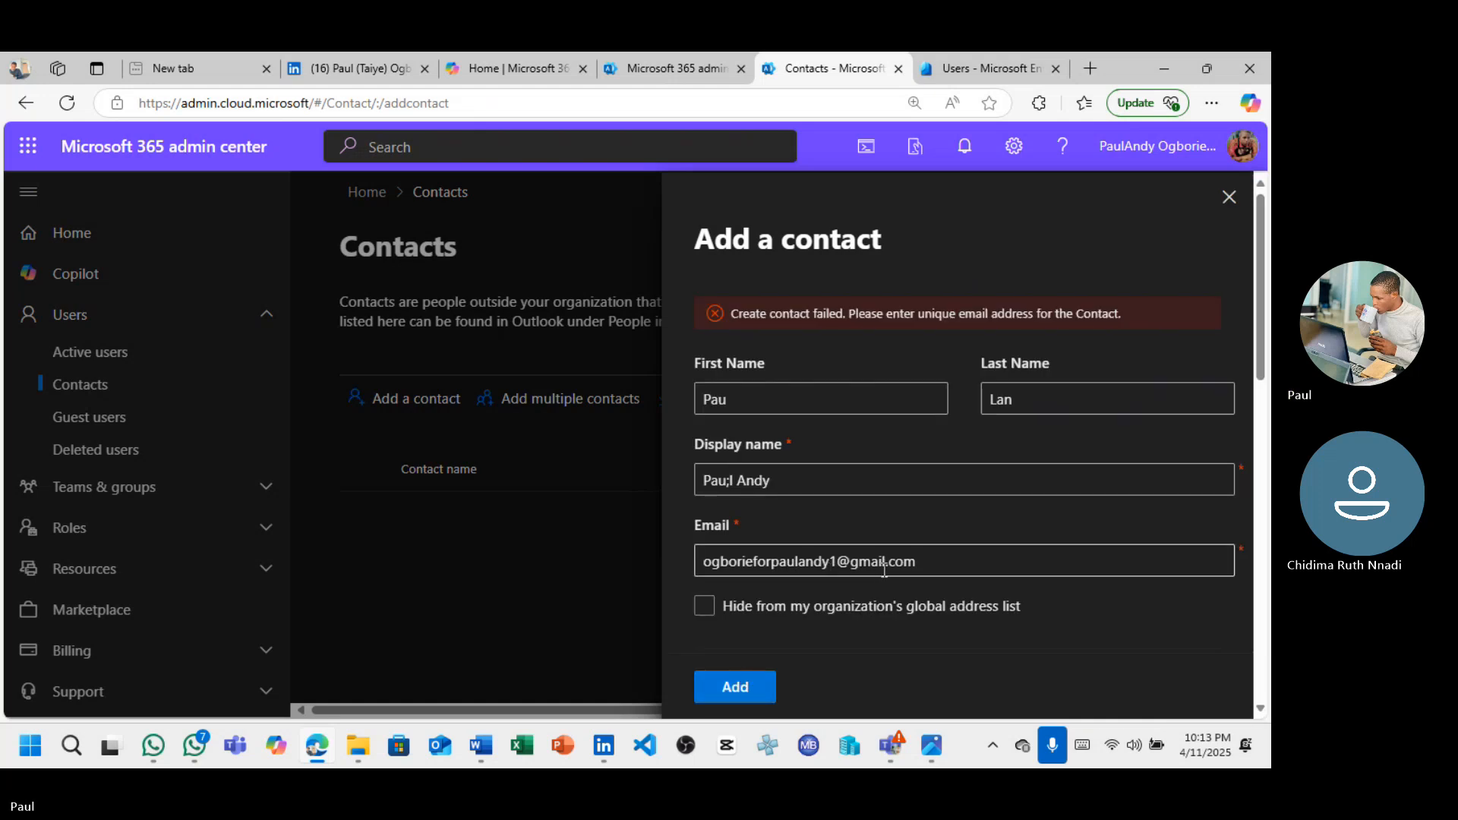
left_click(941, 564)
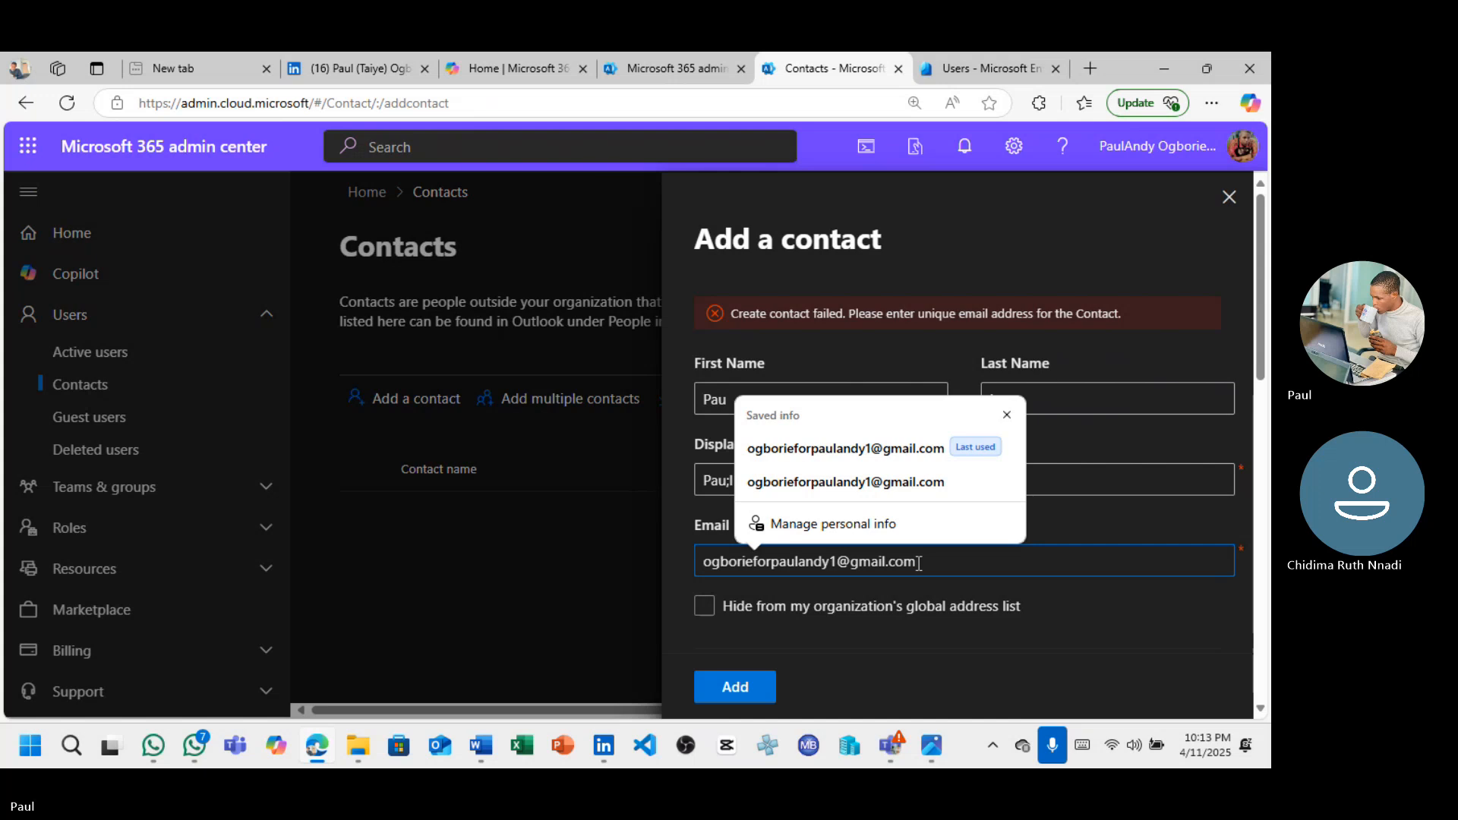
left_click(836, 562)
key("BackSpace")
left_click(745, 692)
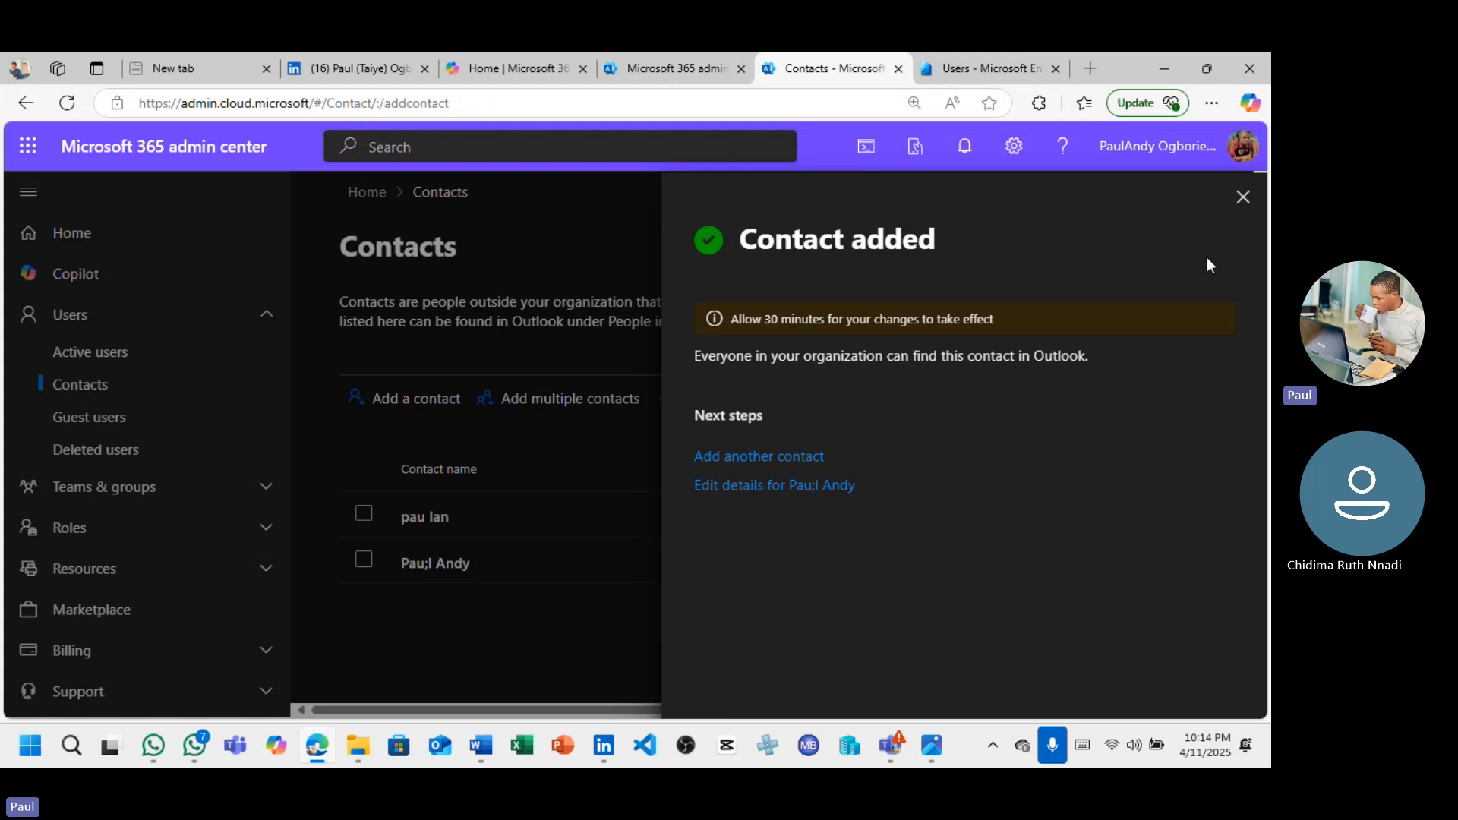
left_click(1243, 207)
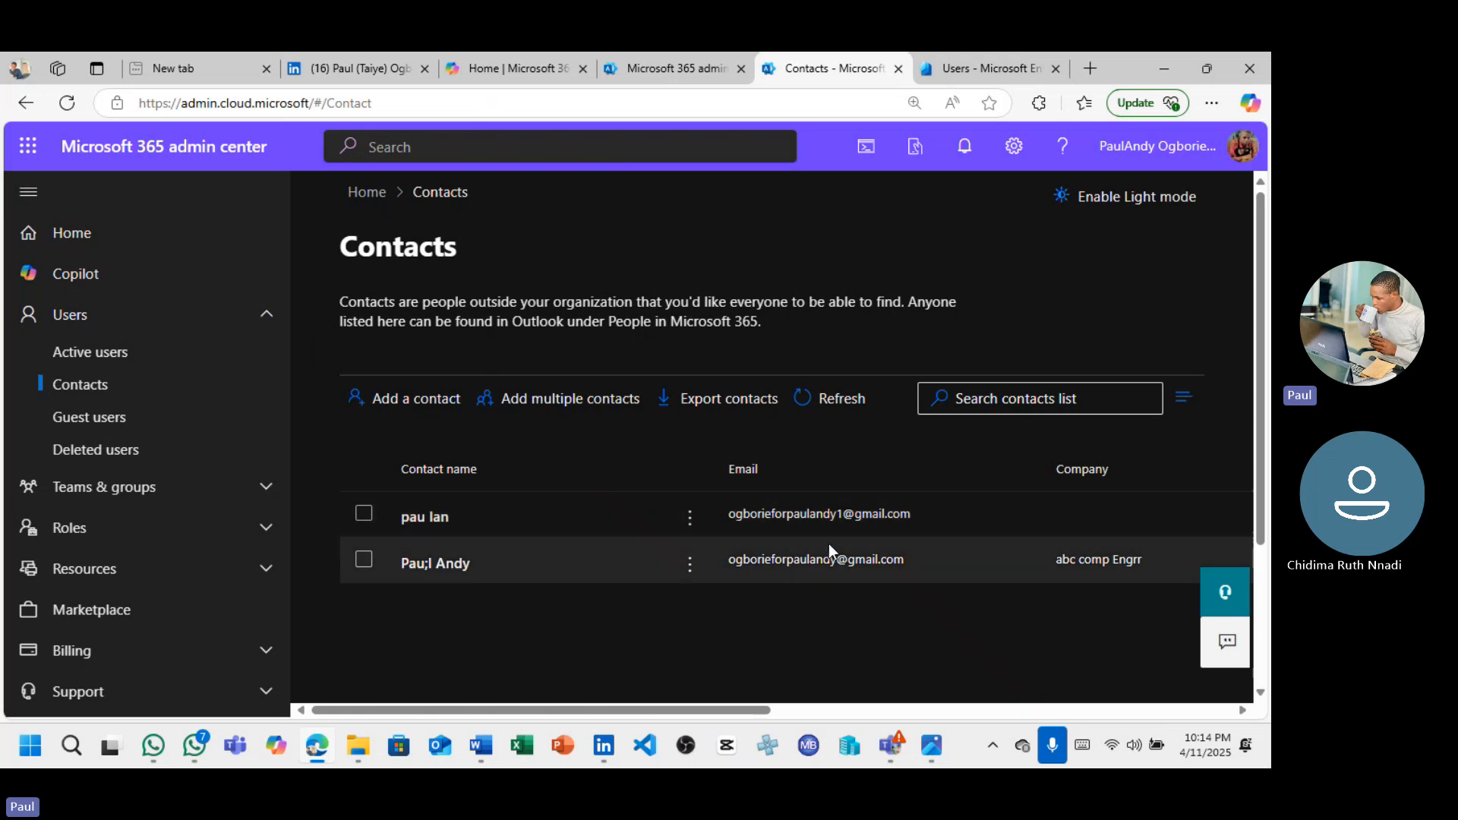
scroll(871, 573, "right", 5)
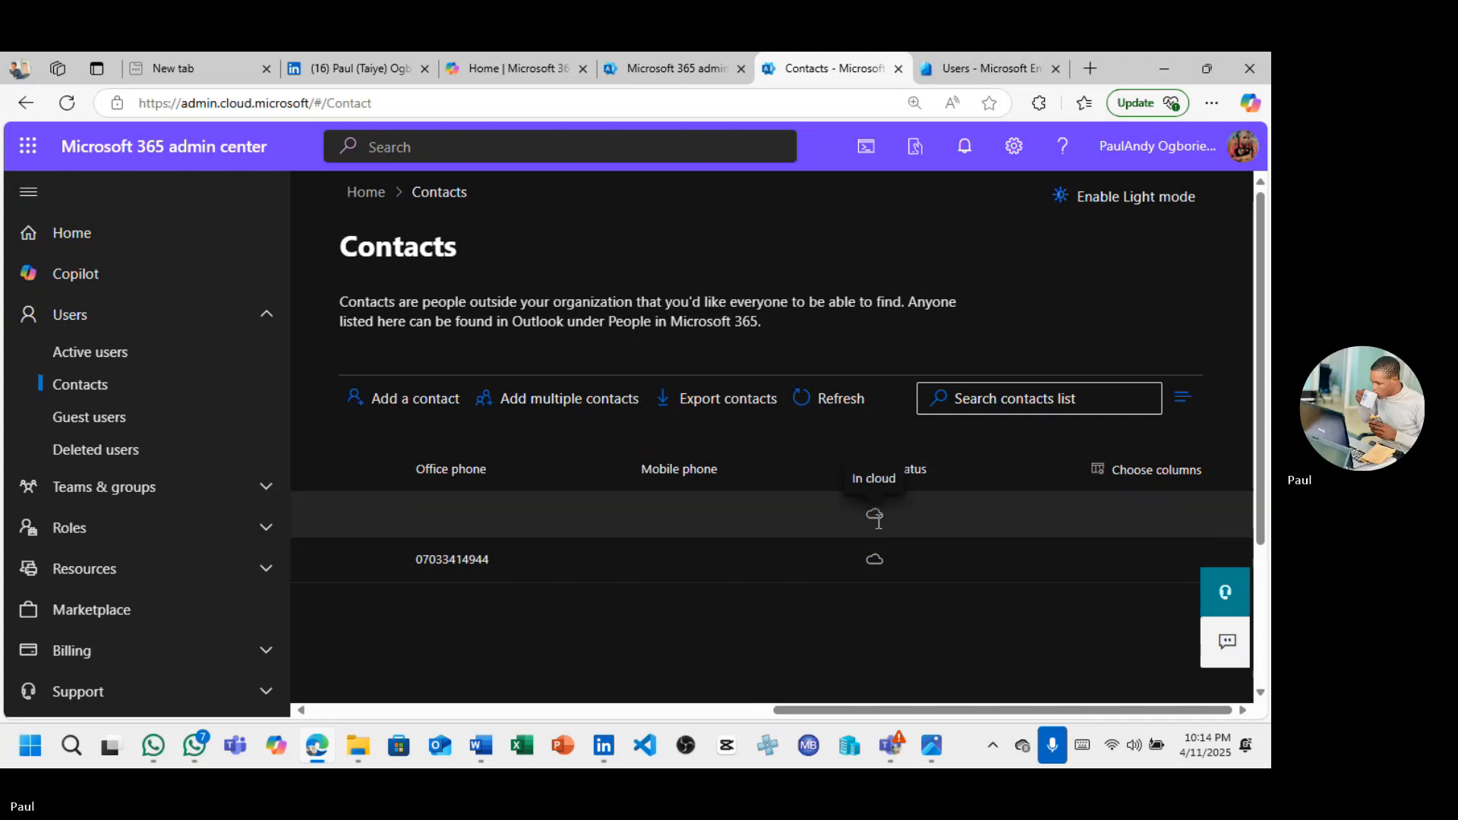
mouse_move(874, 518)
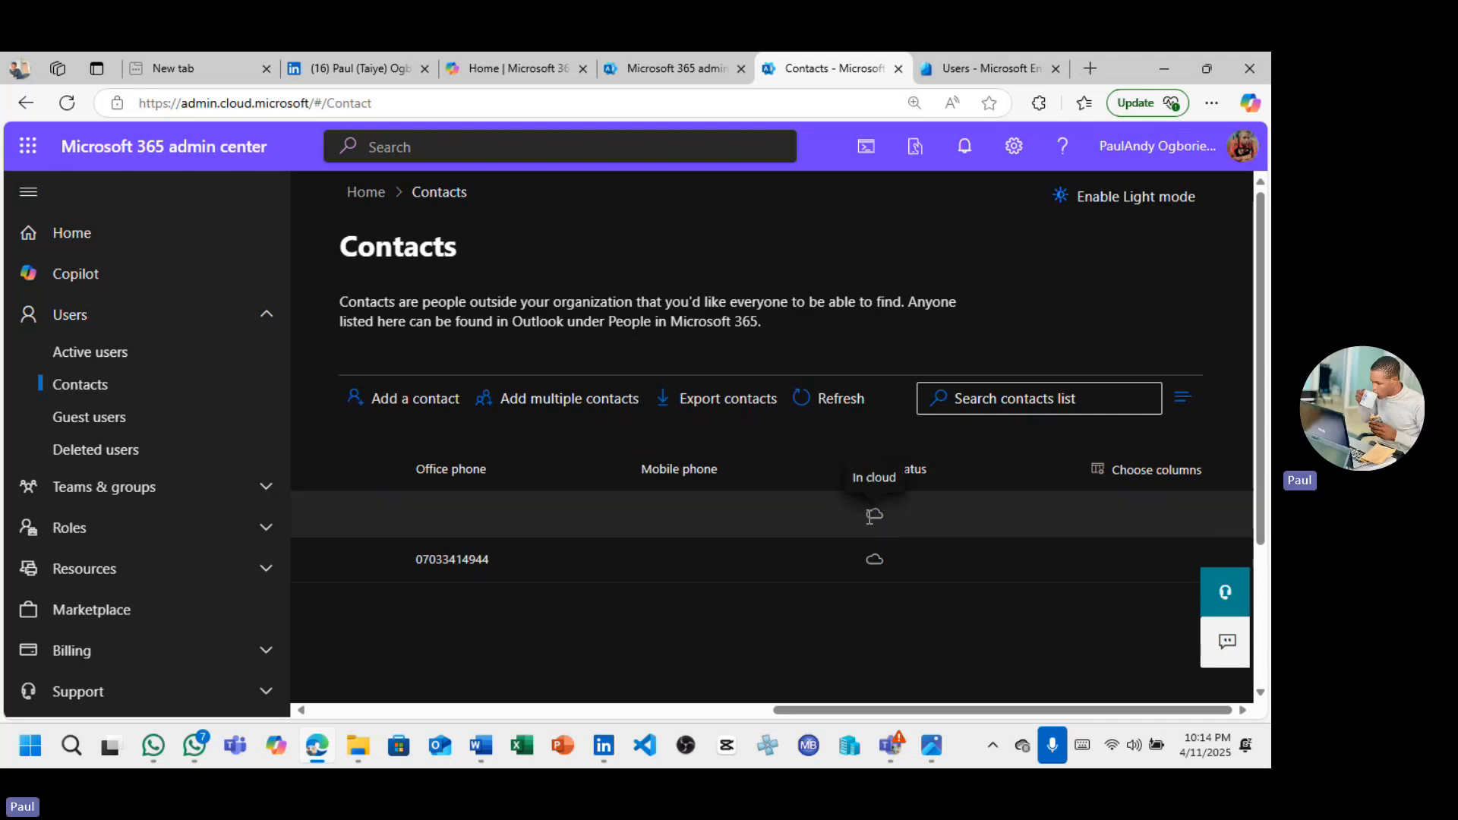
double_click(888, 514)
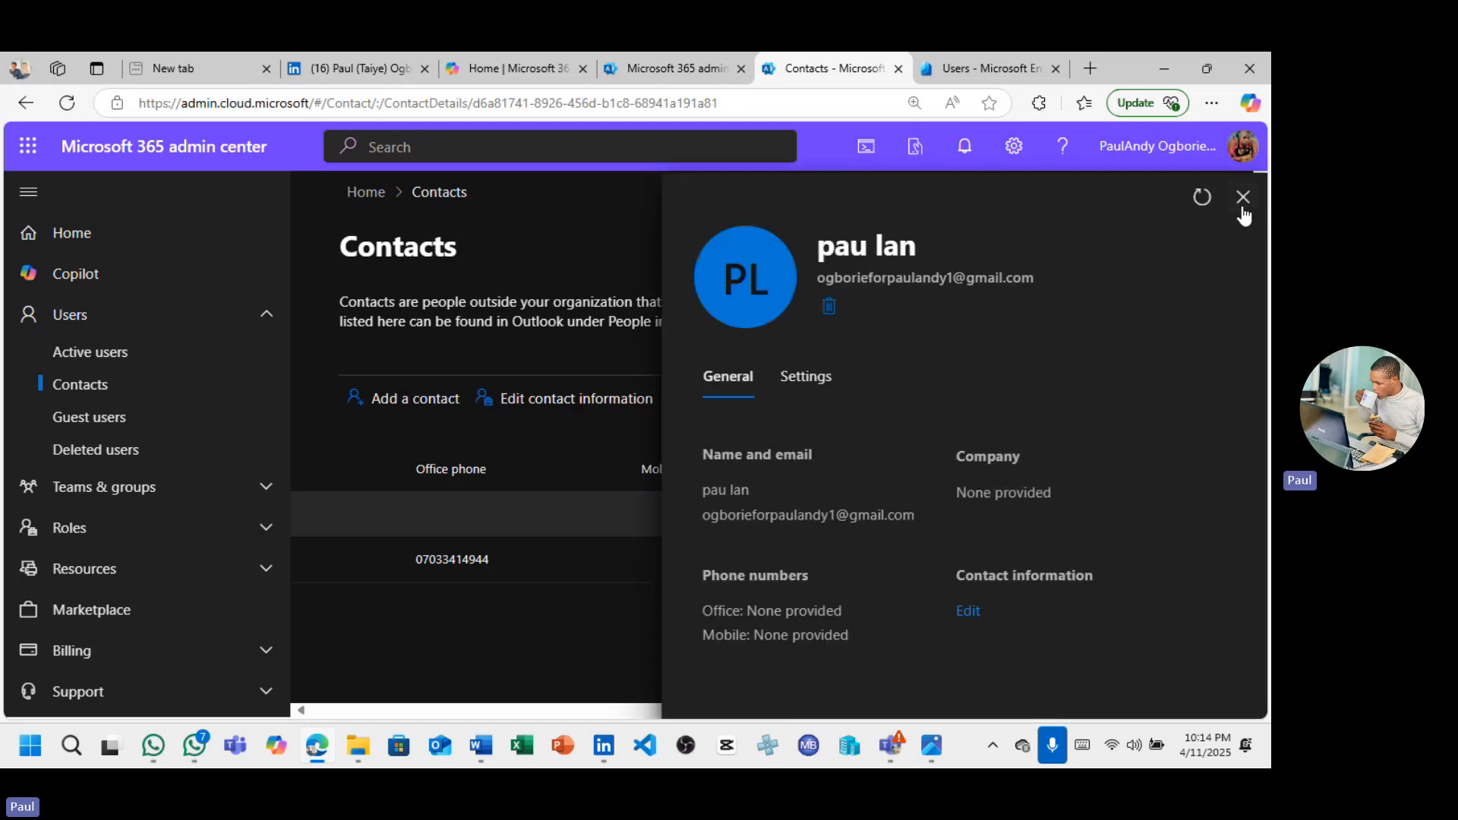
left_click(1242, 198)
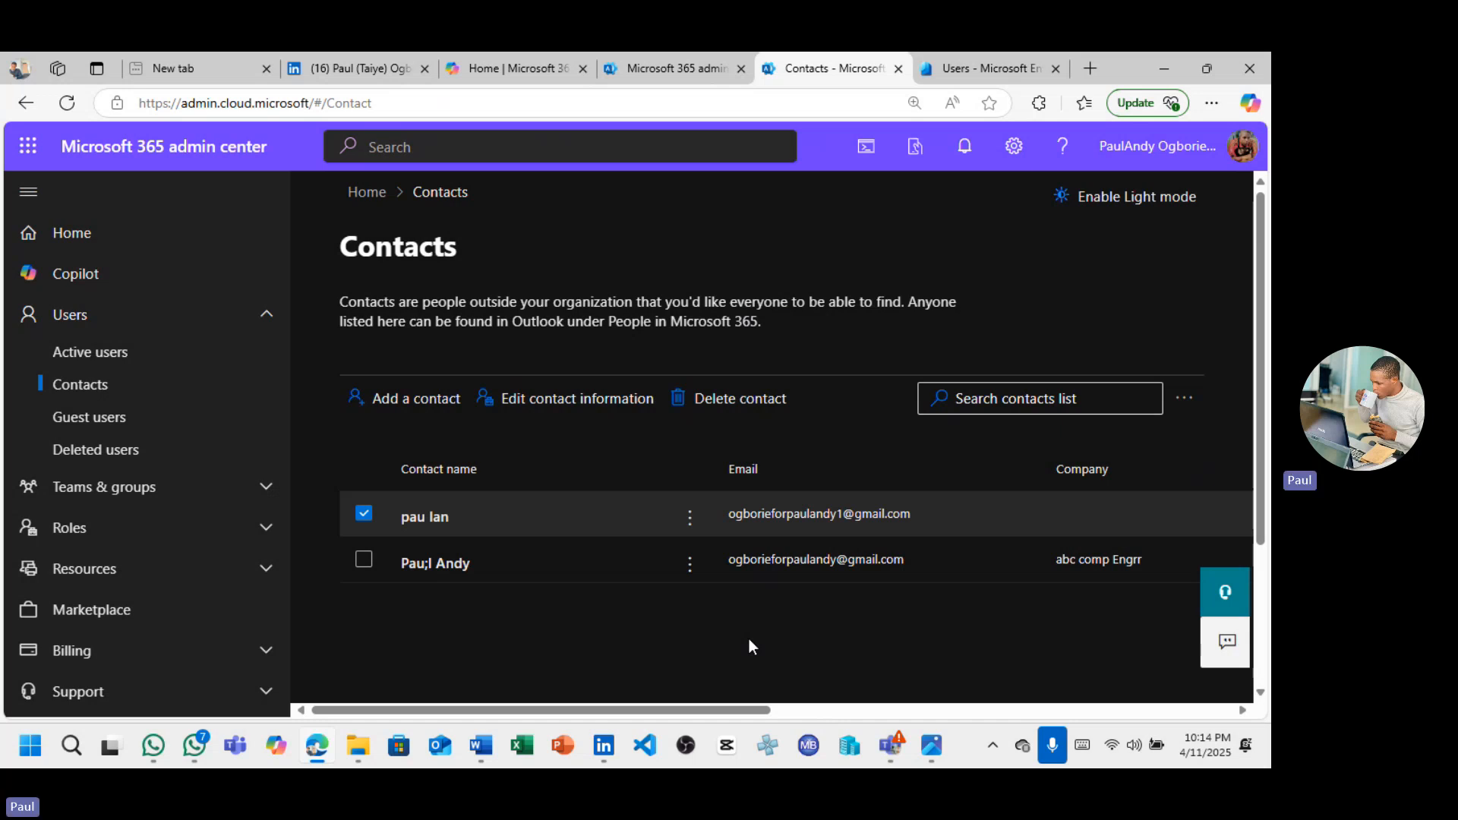
scroll(749, 640, "right", 10)
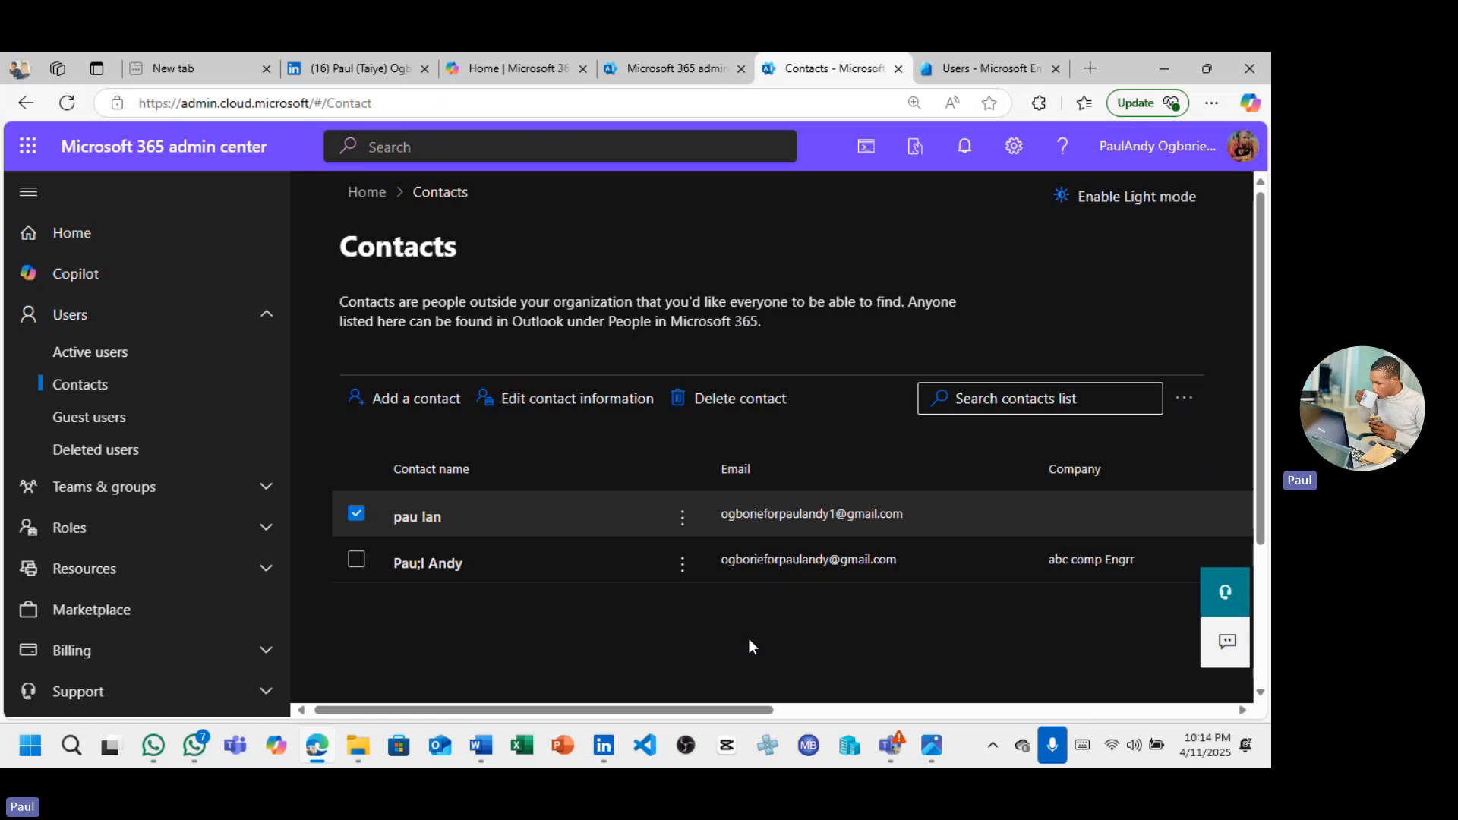
scroll(749, 639, "left", 10)
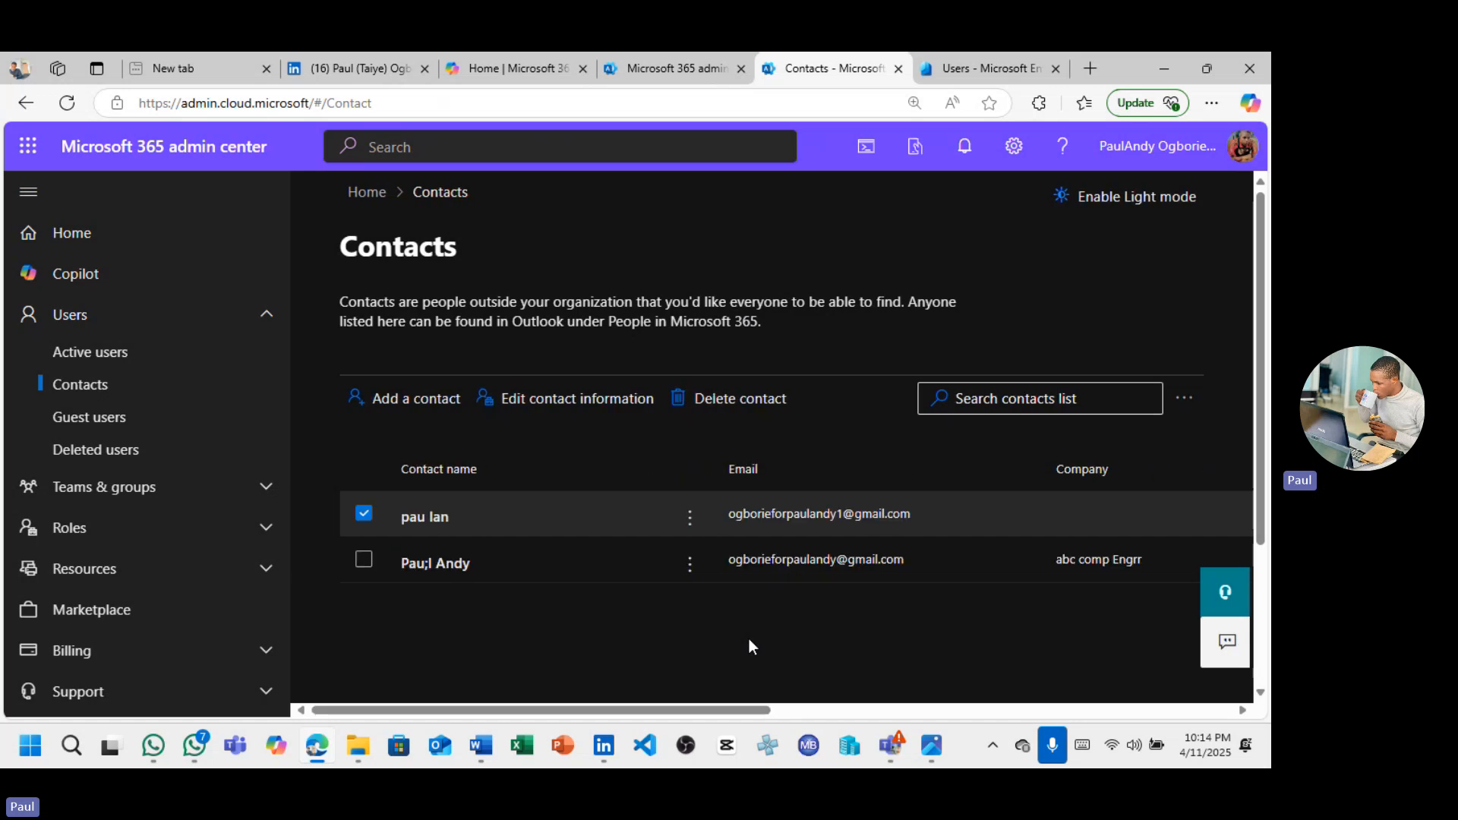
scroll(749, 640, "right", 10)
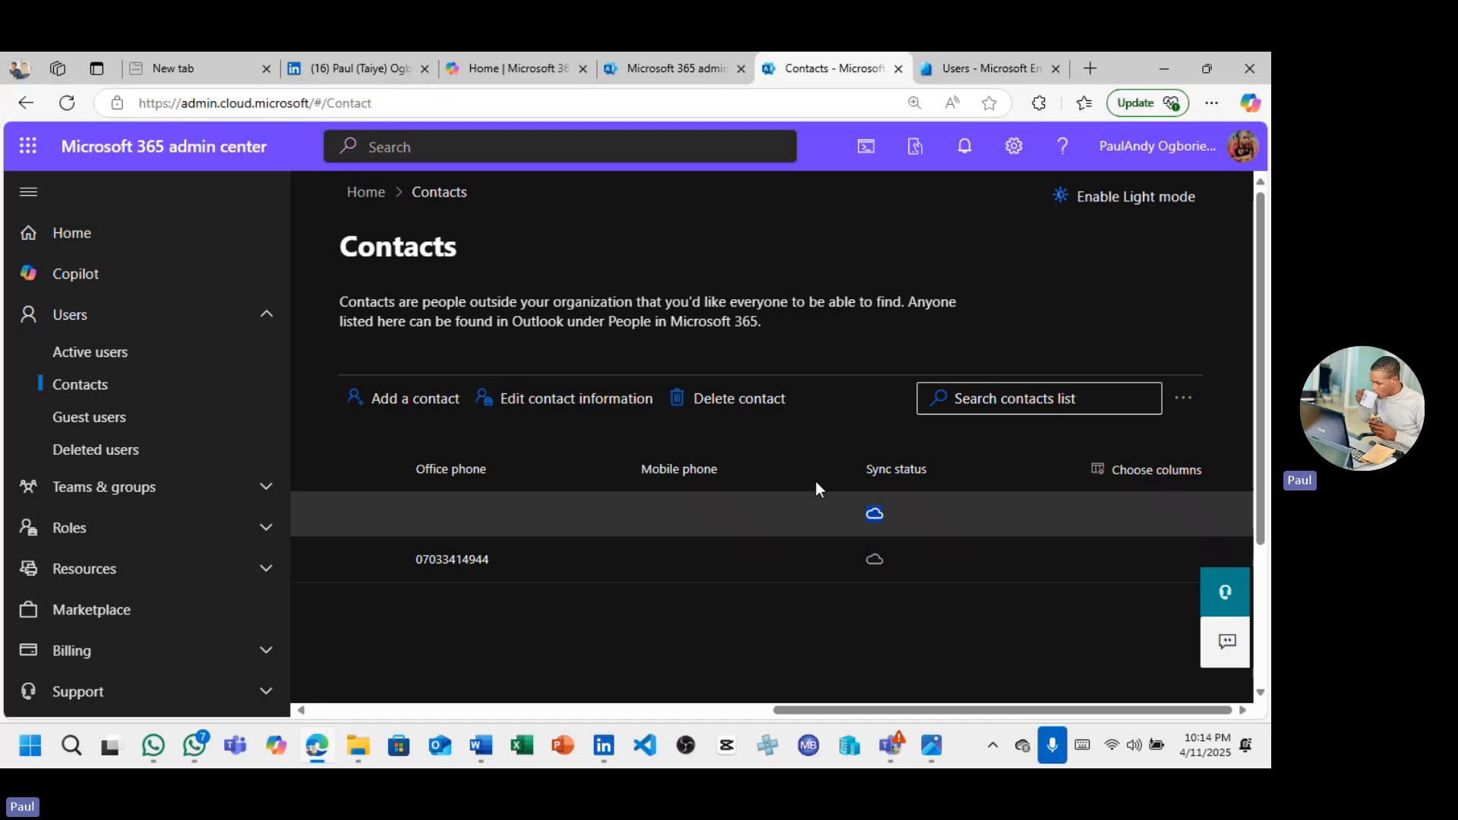
left_click(854, 524)
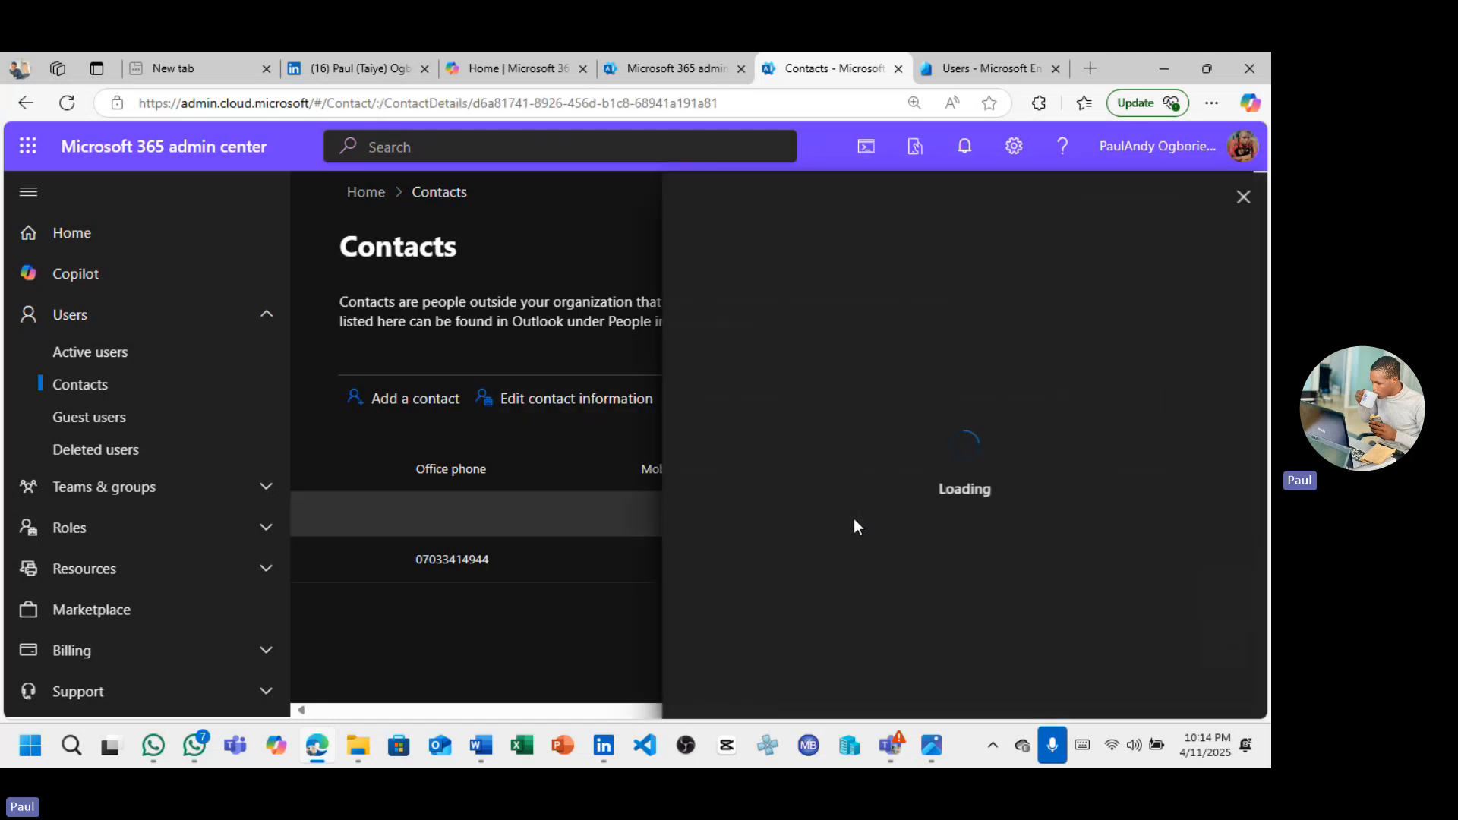
left_click(1243, 199)
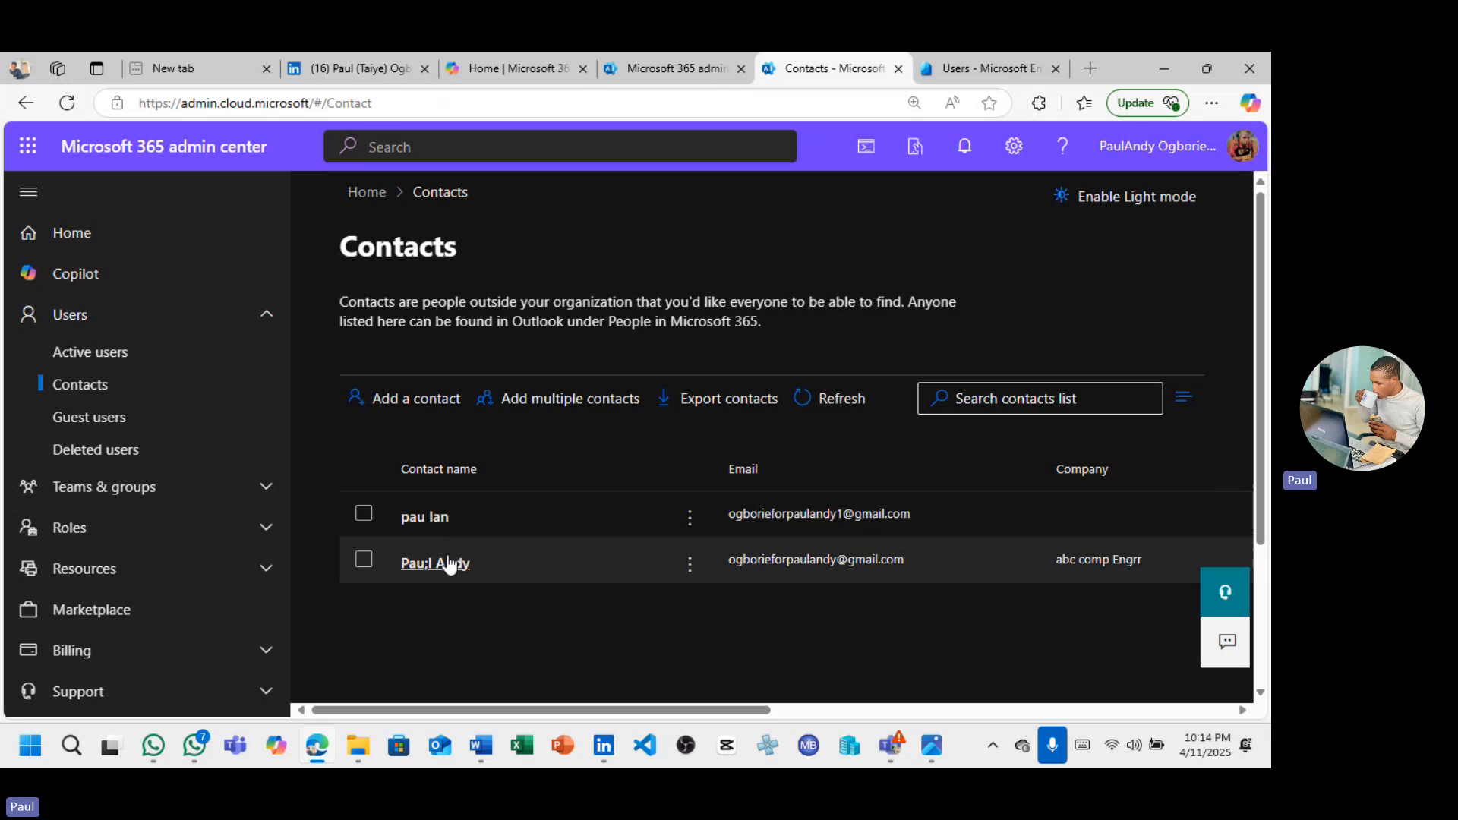
Download Import_Contact_Sample.csv with headers and sample contact info and open it in Excel.
left_click(551, 416)
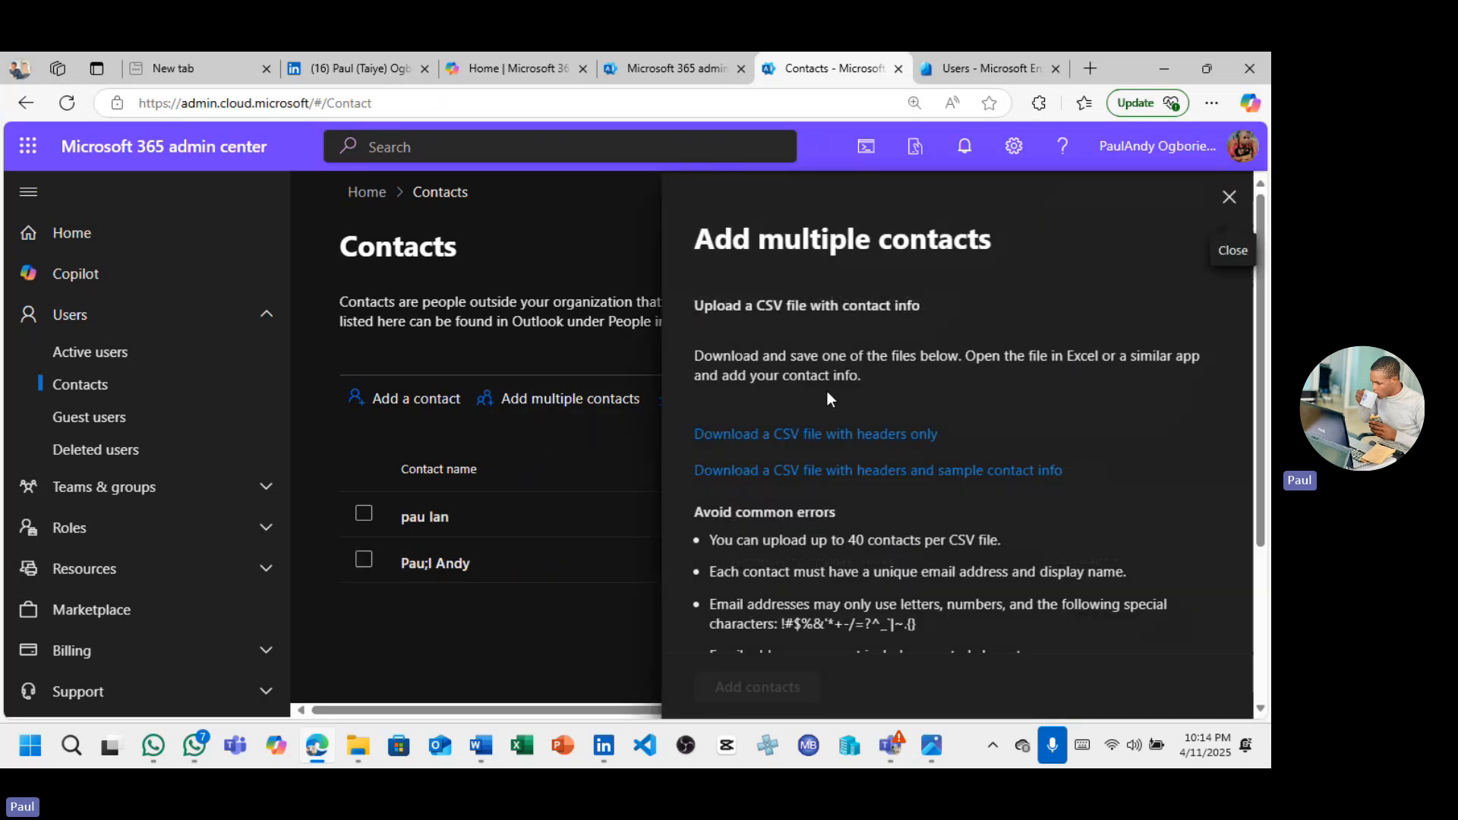
scroll(827, 390, "down", 3)
scroll(827, 390, "up", 3)
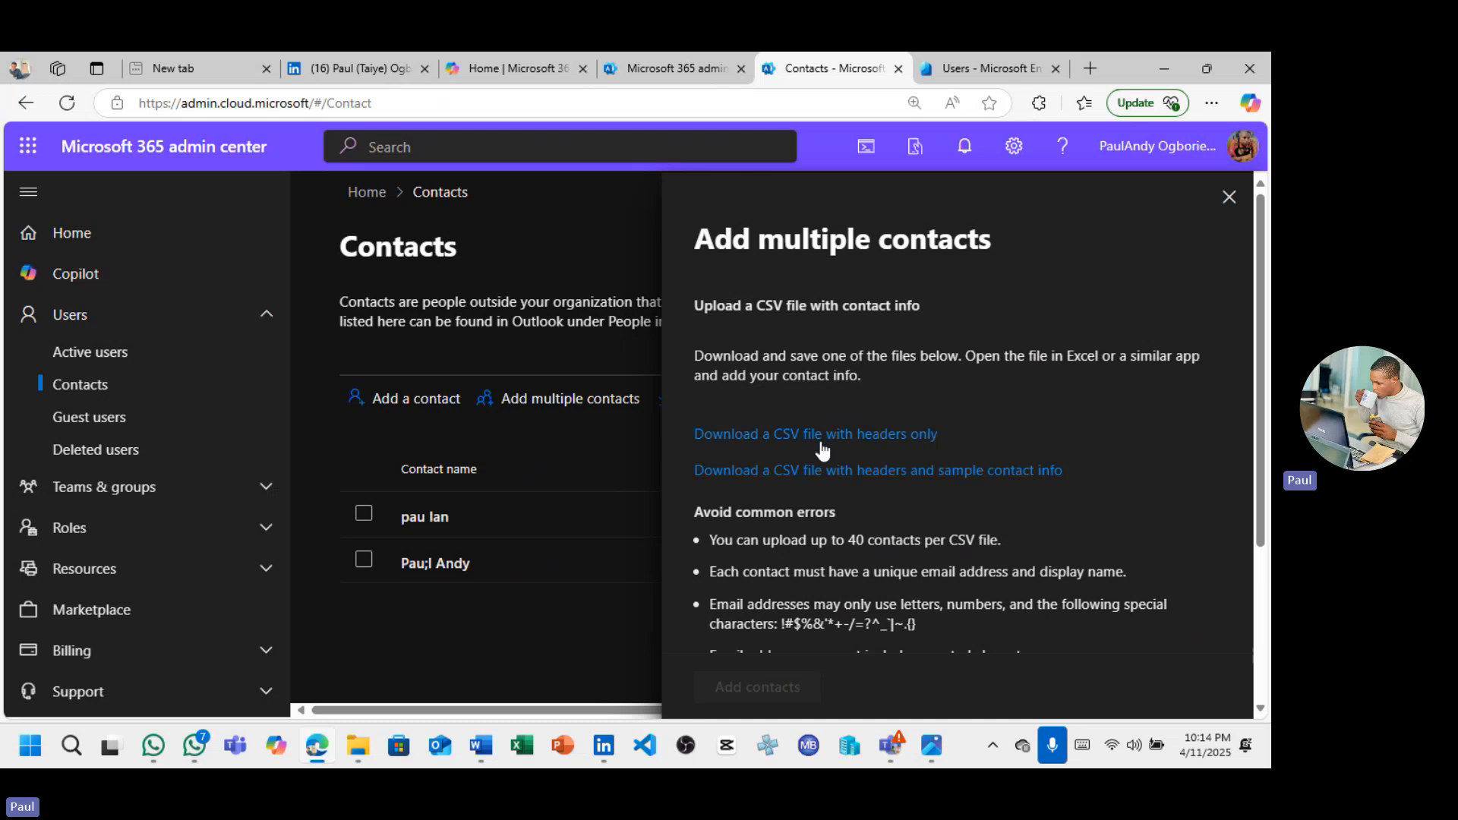
left_click(846, 478)
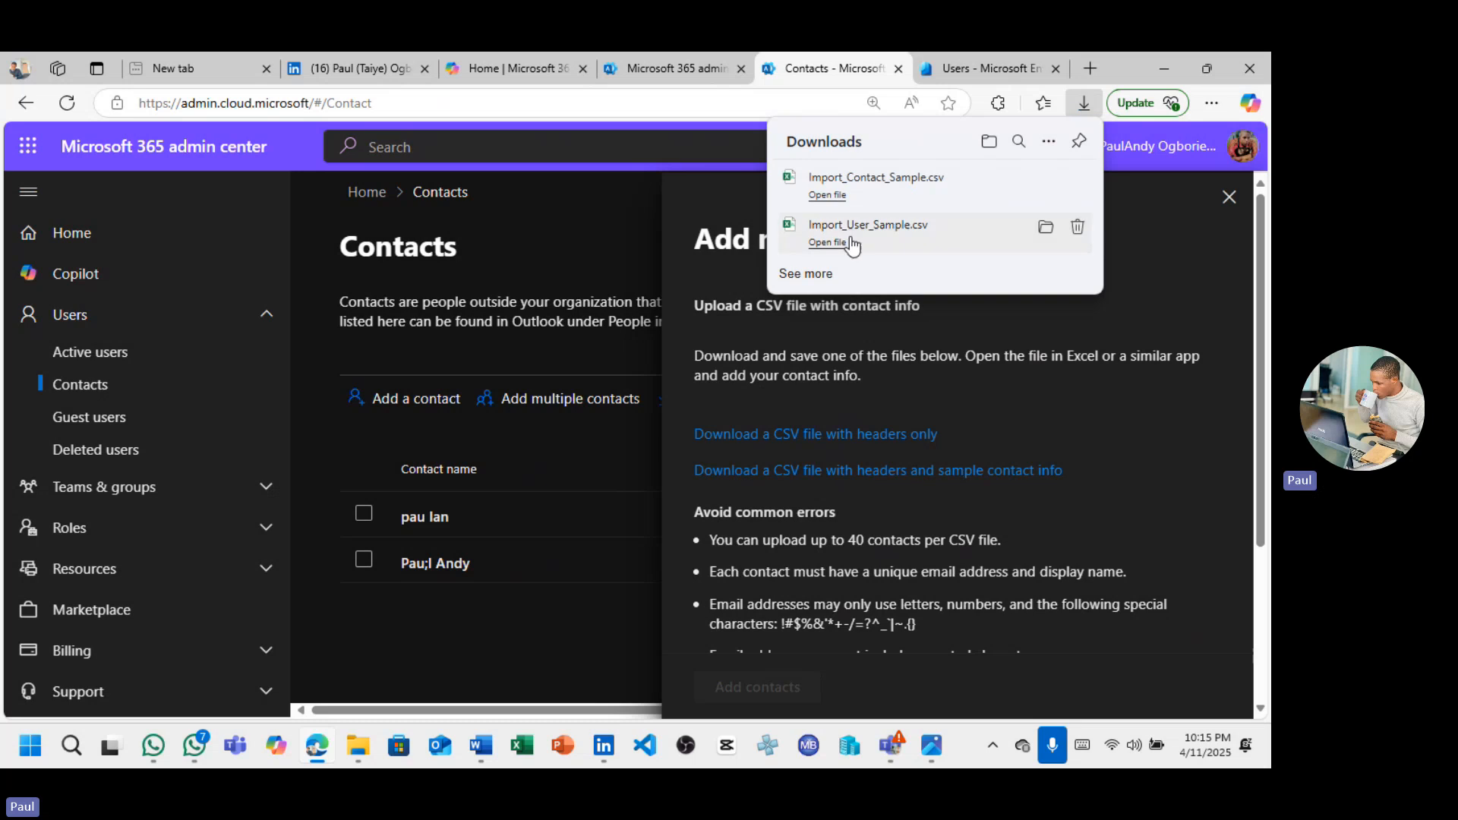
left_click(829, 197)
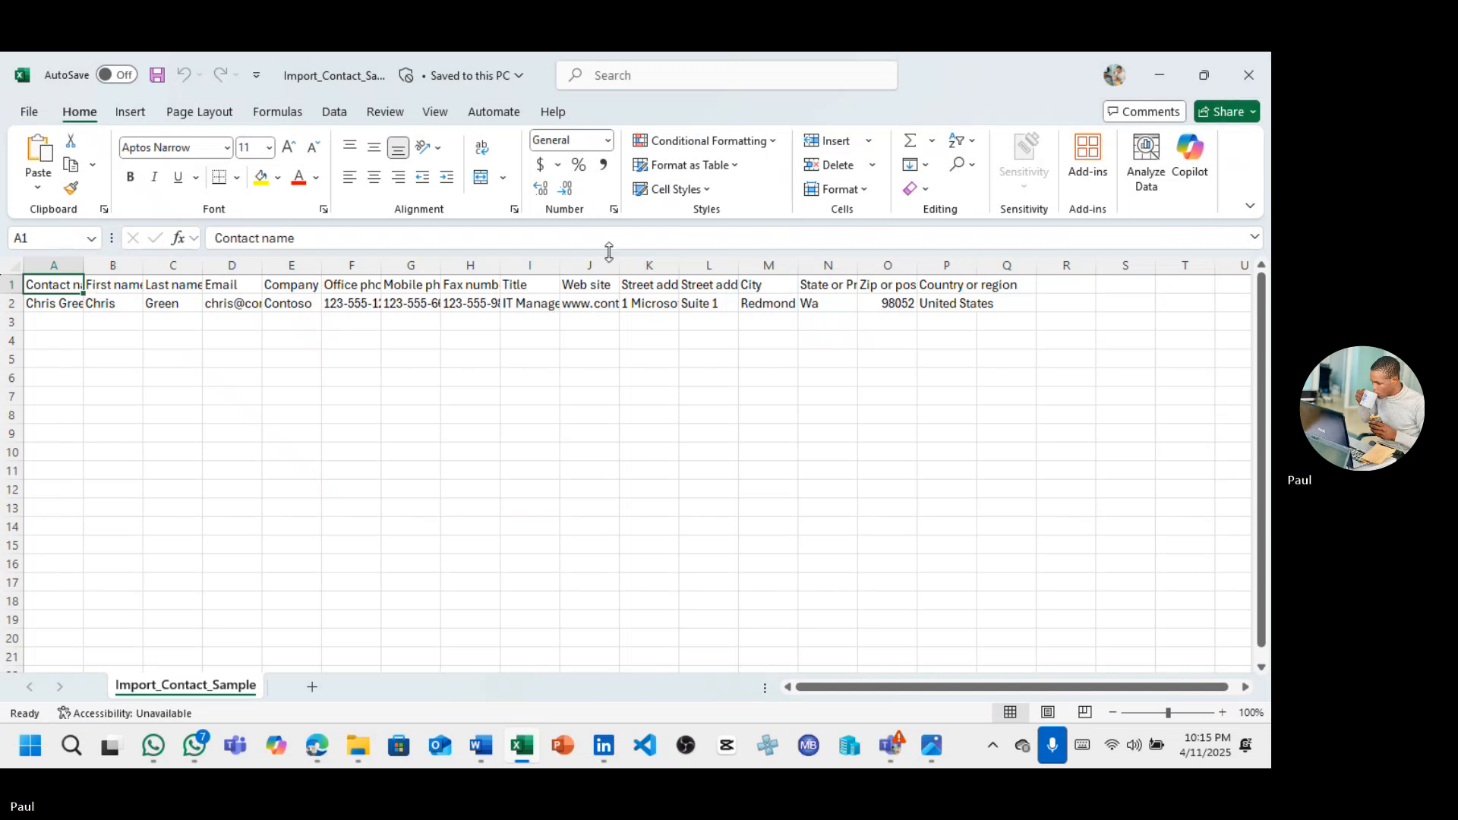
Copy the sample contact into row 3 and change its e-mail in D3 to be unique.
left_click(1168, 70)
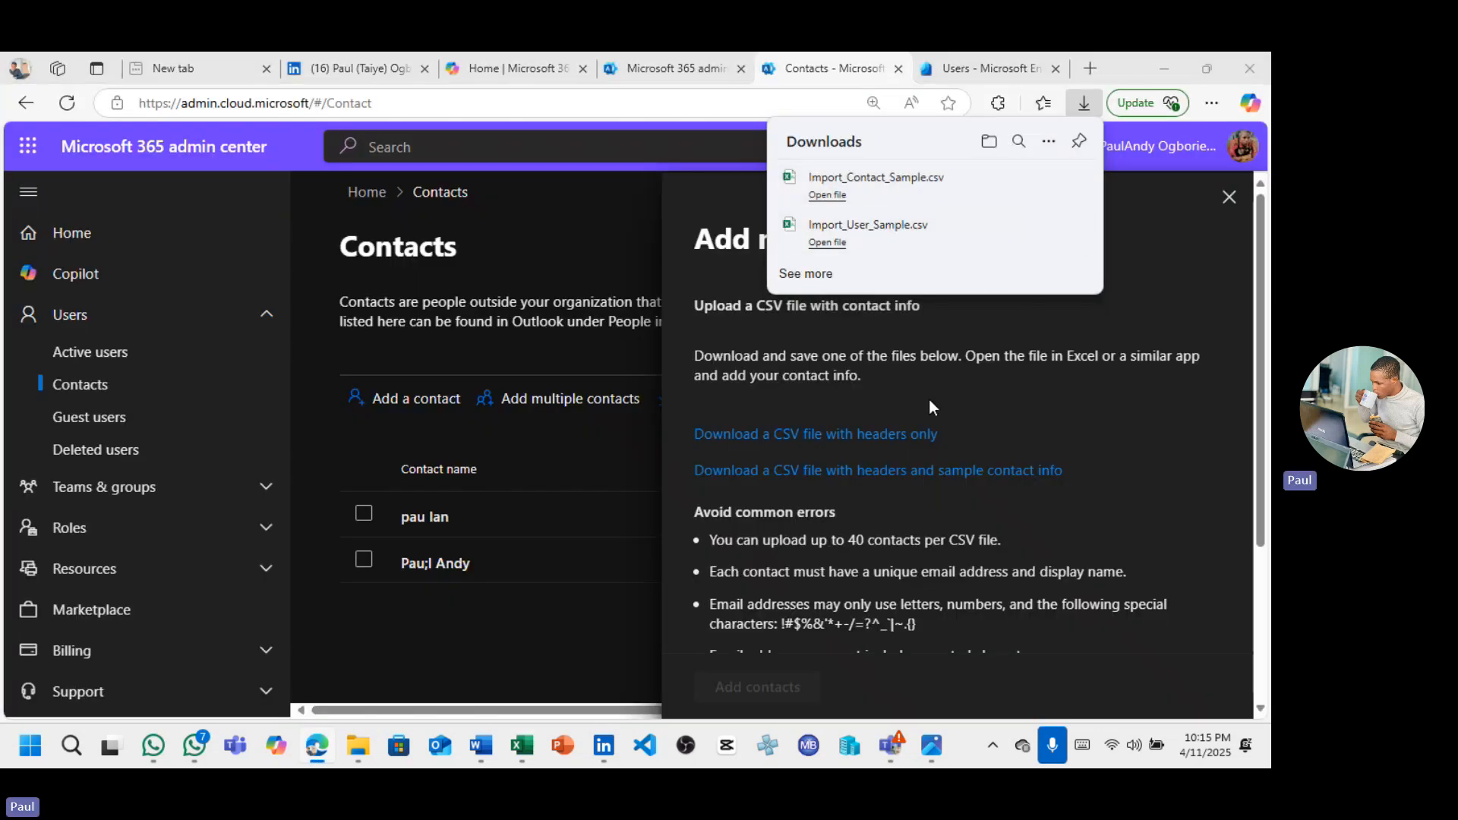
key("alt+Tab")
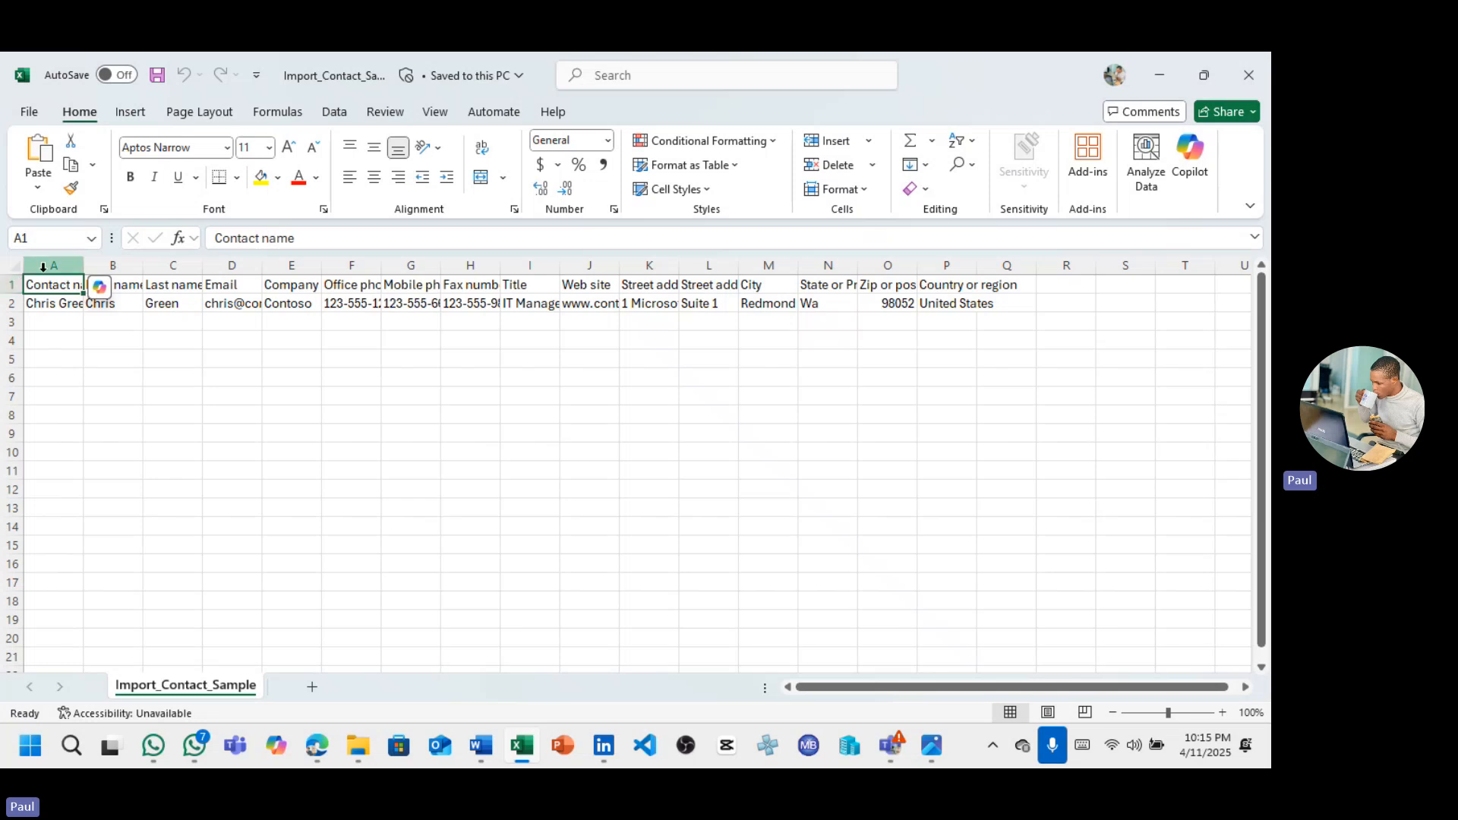
left_click_drag(37, 301, 1037, 331)
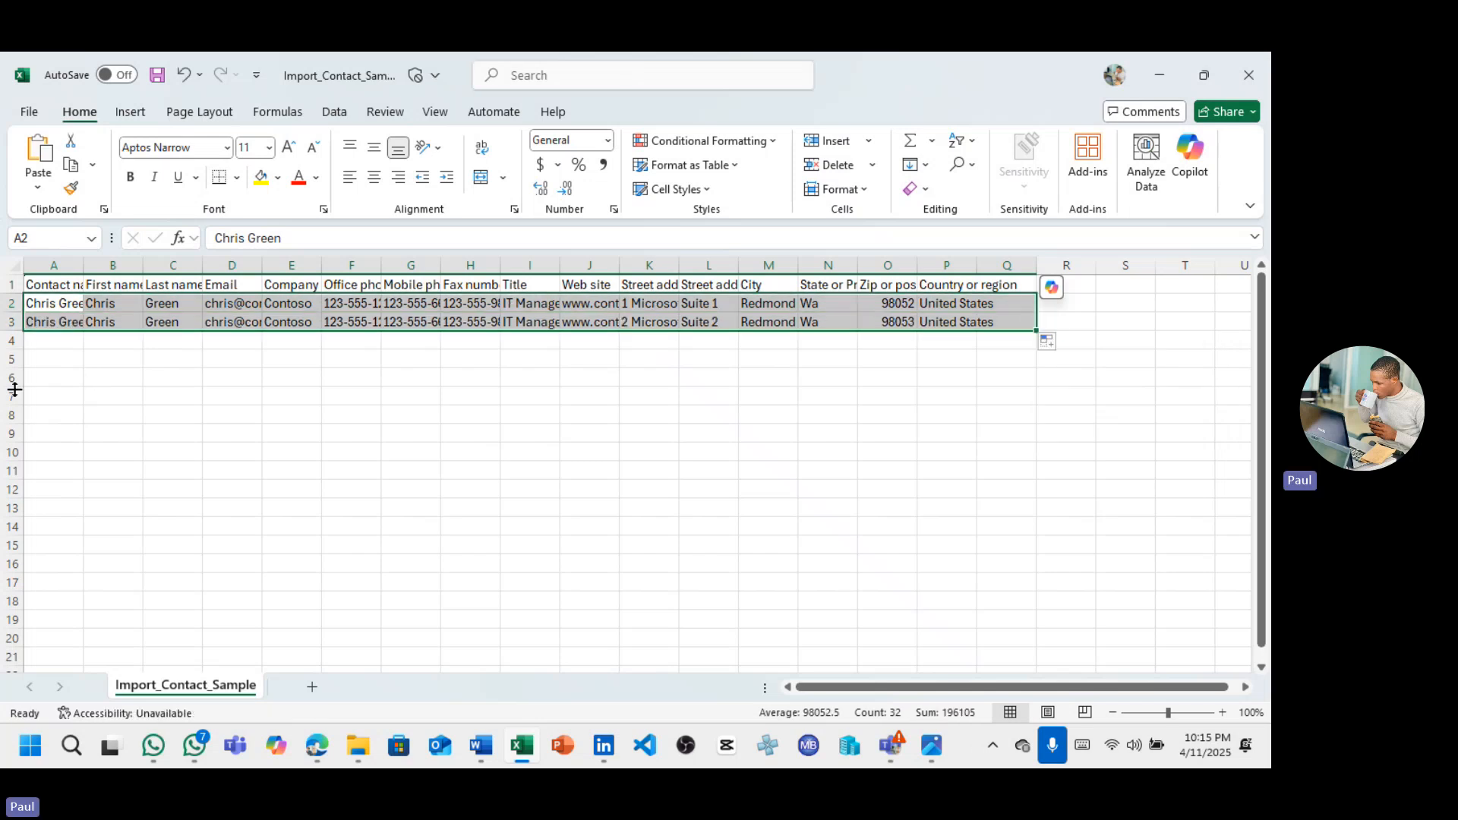
double_click(228, 325)
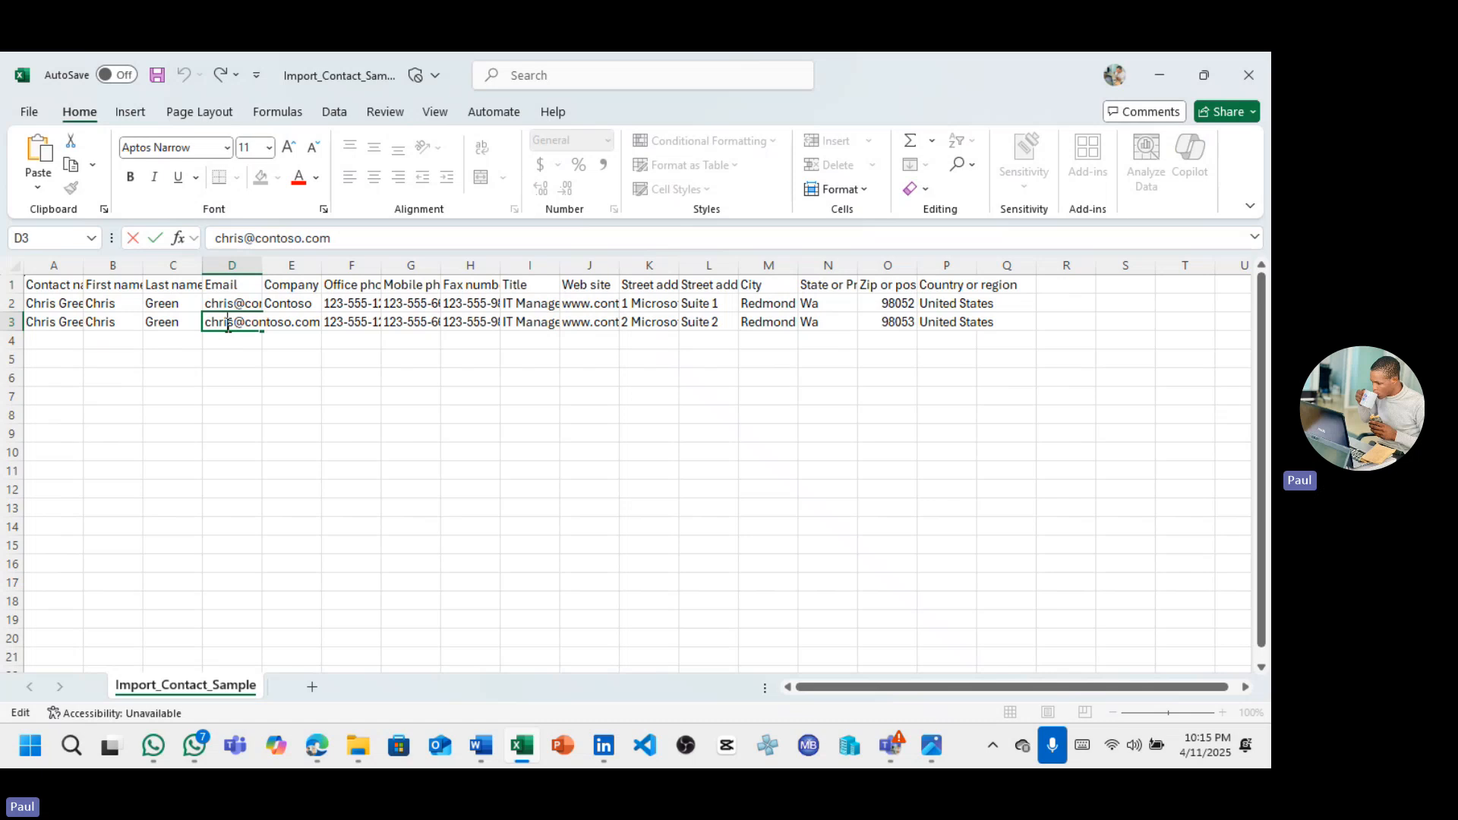
key("BackSpace")
key("BackSpace")
left_click(357, 380)
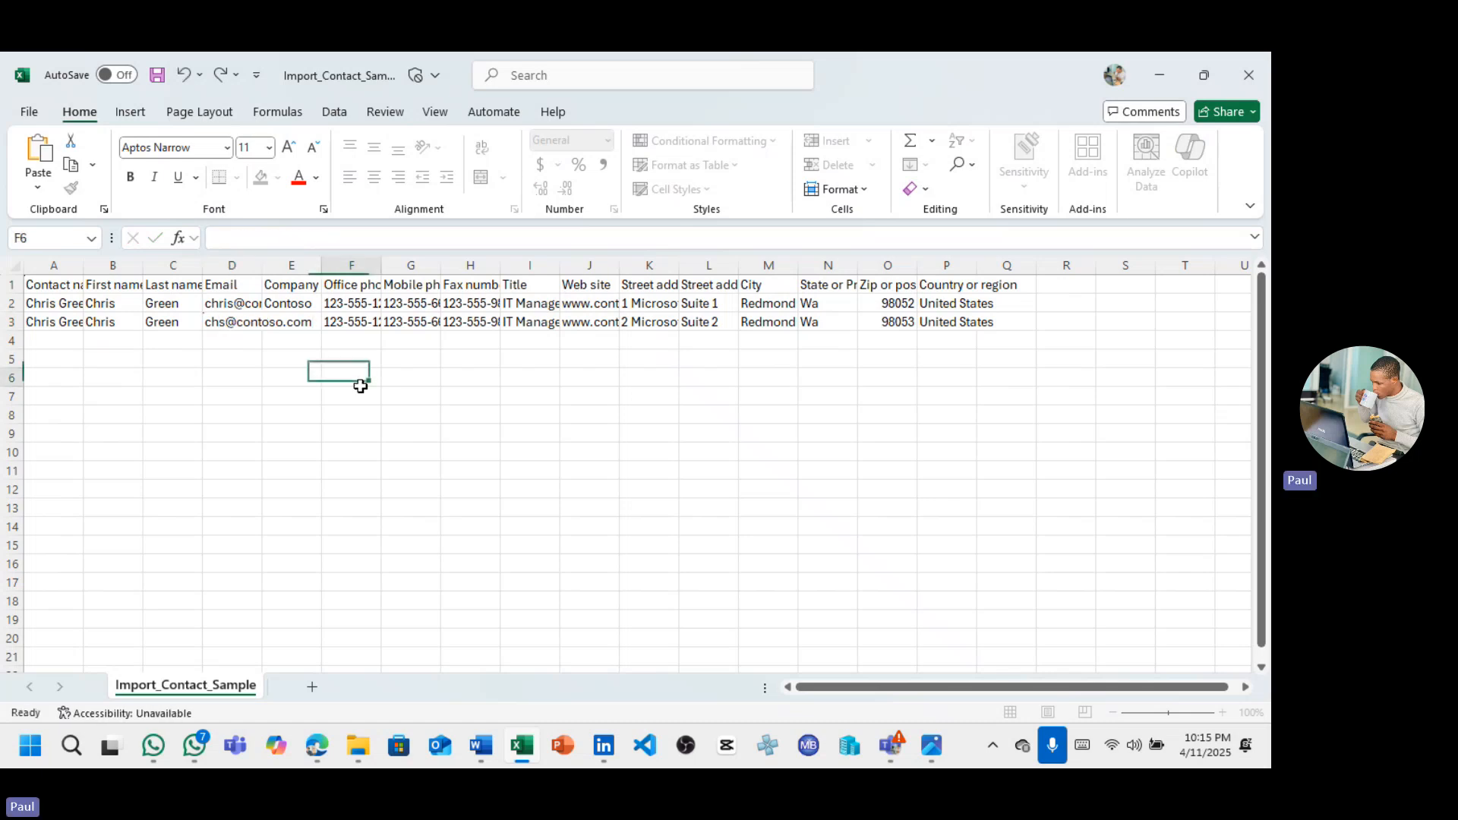
Save Import_Contact_Sample.csv and switch back to the browser.
key("alt")
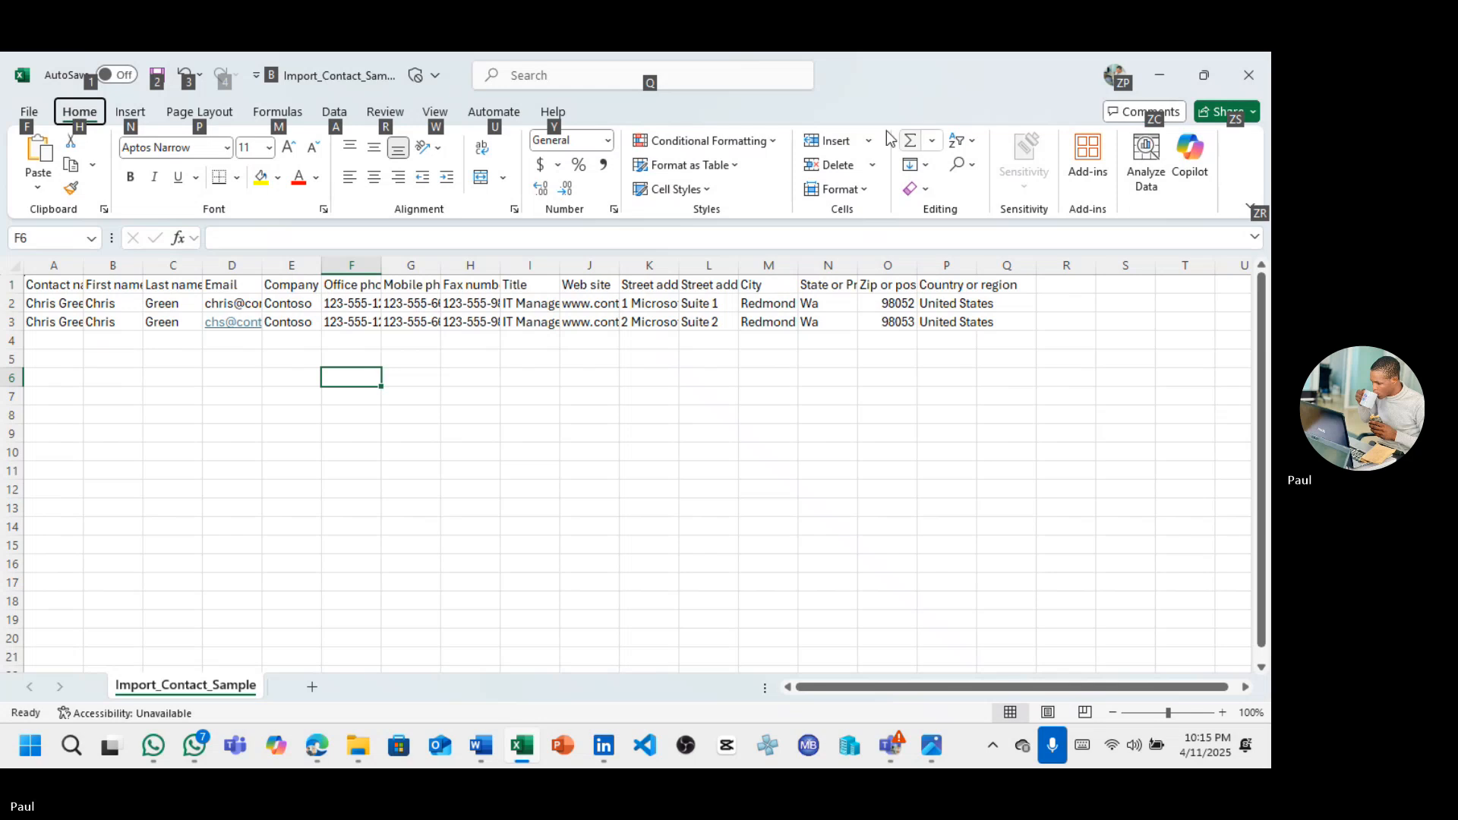
left_click(893, 435)
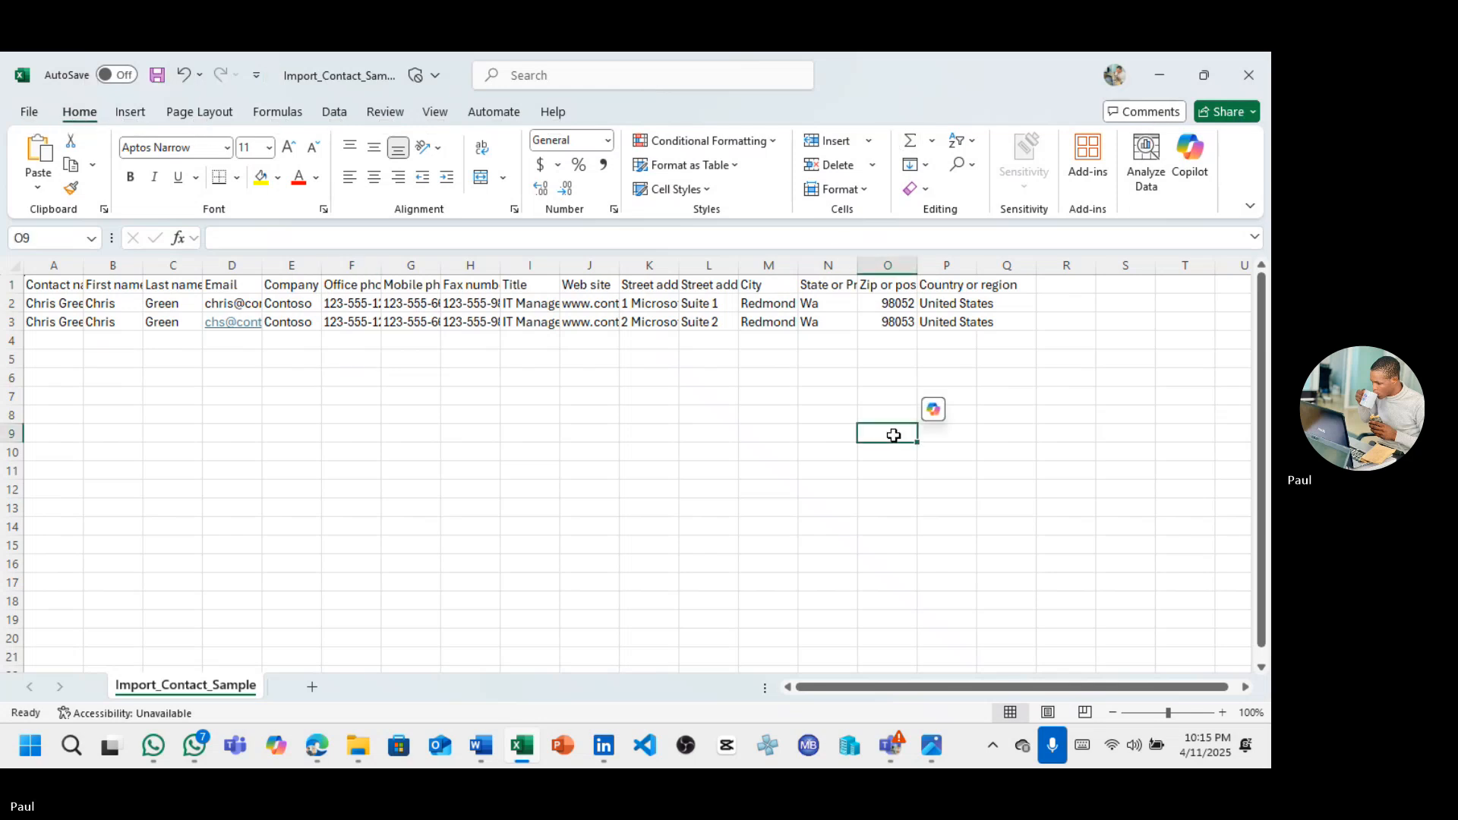
key("ctrl+s")
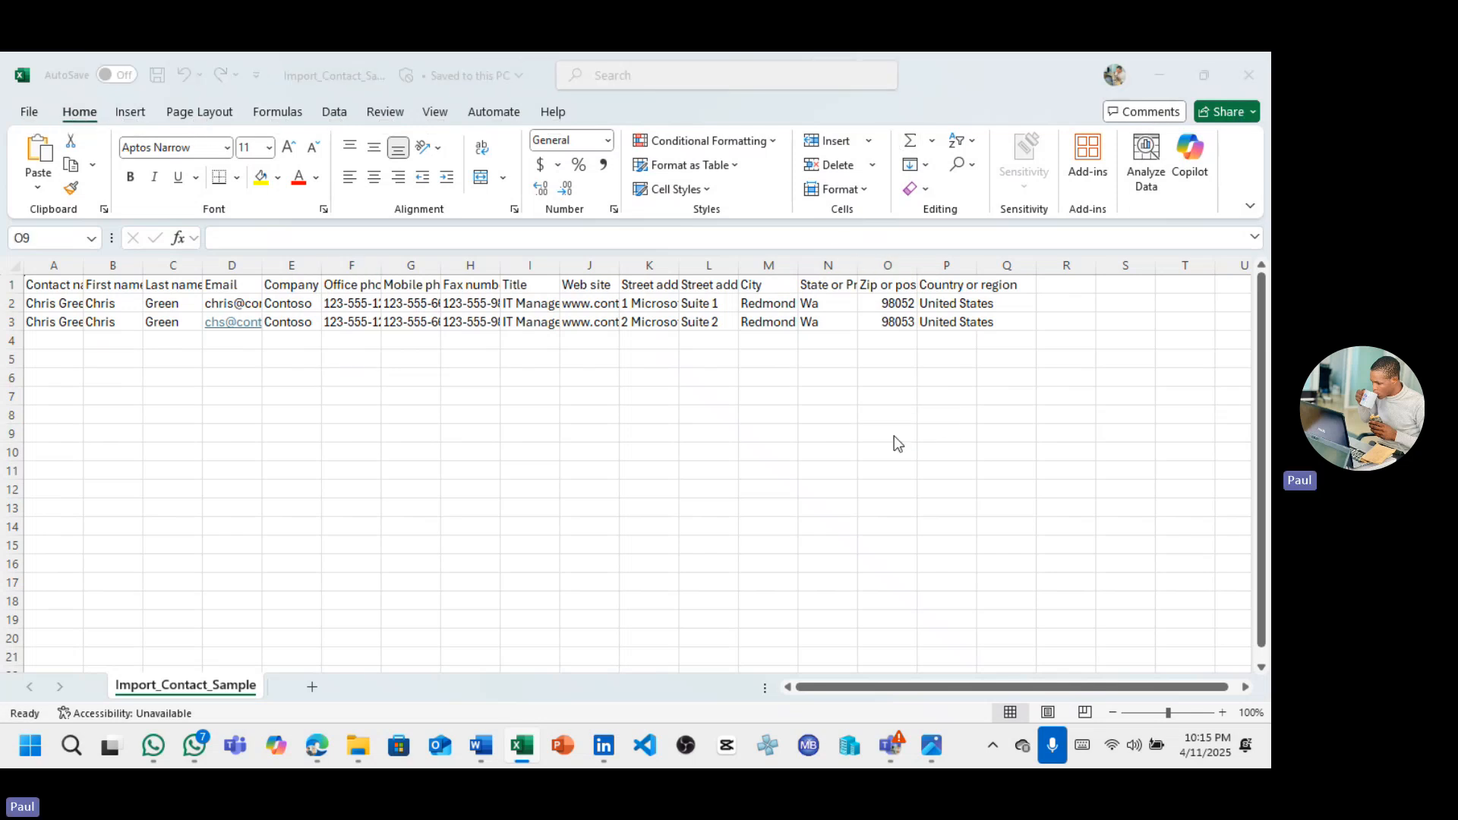
key("alt+Tab")
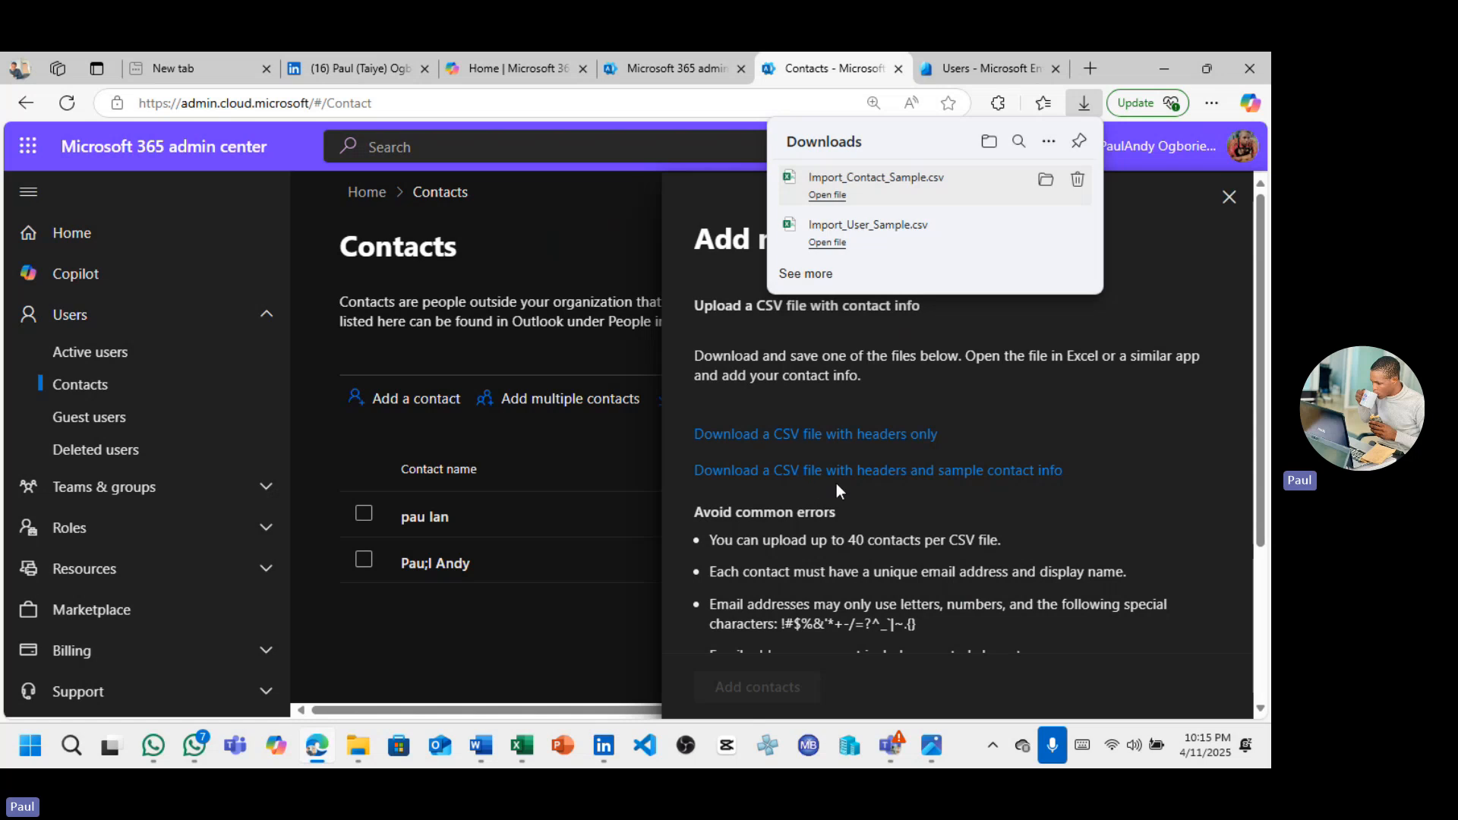
Upload the edited Import_Contact_Sample.csv and import its contacts.
scroll(838, 480, "down", 3)
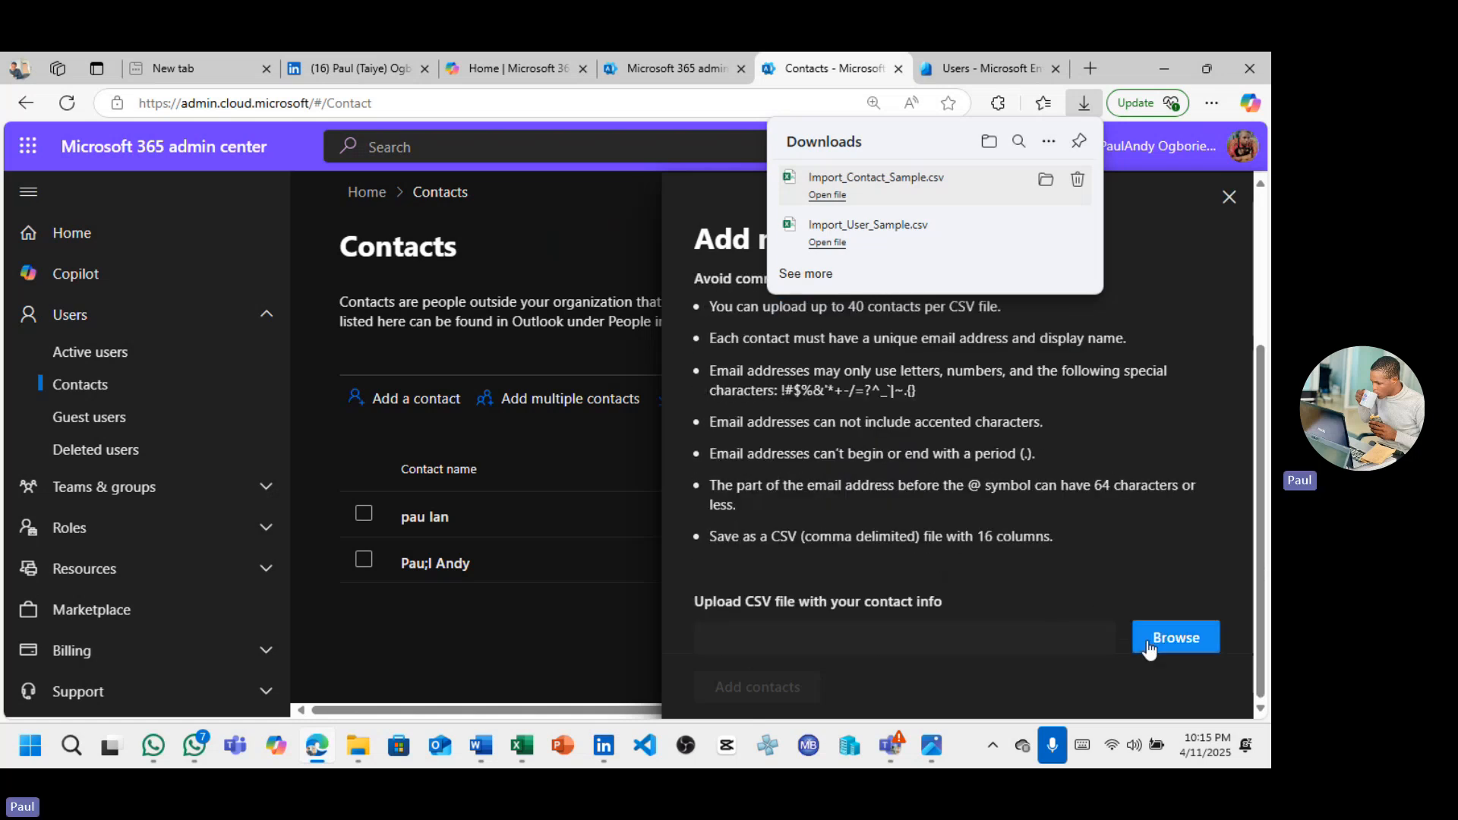
left_click(1146, 640)
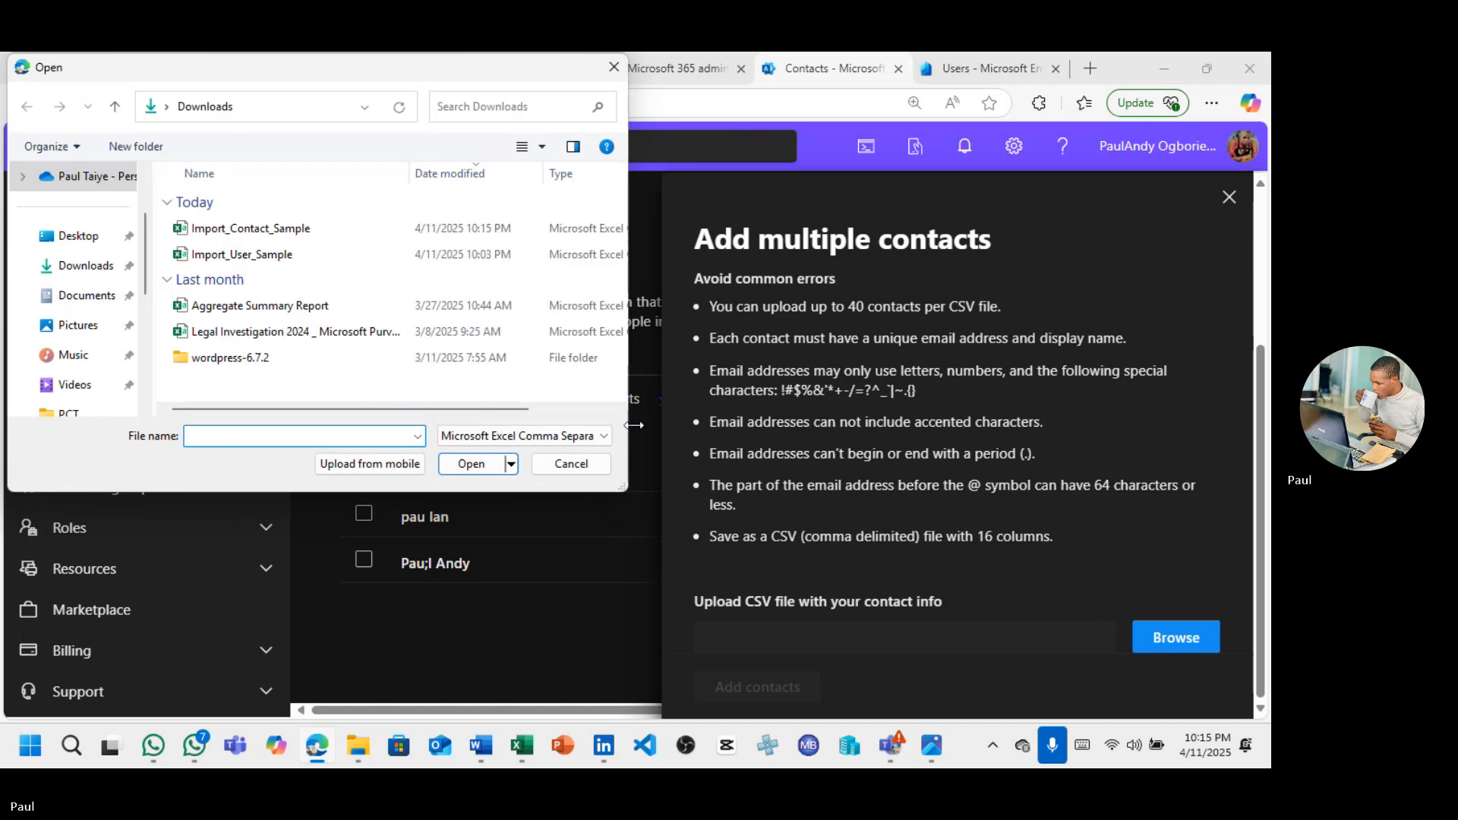
double_click(273, 234)
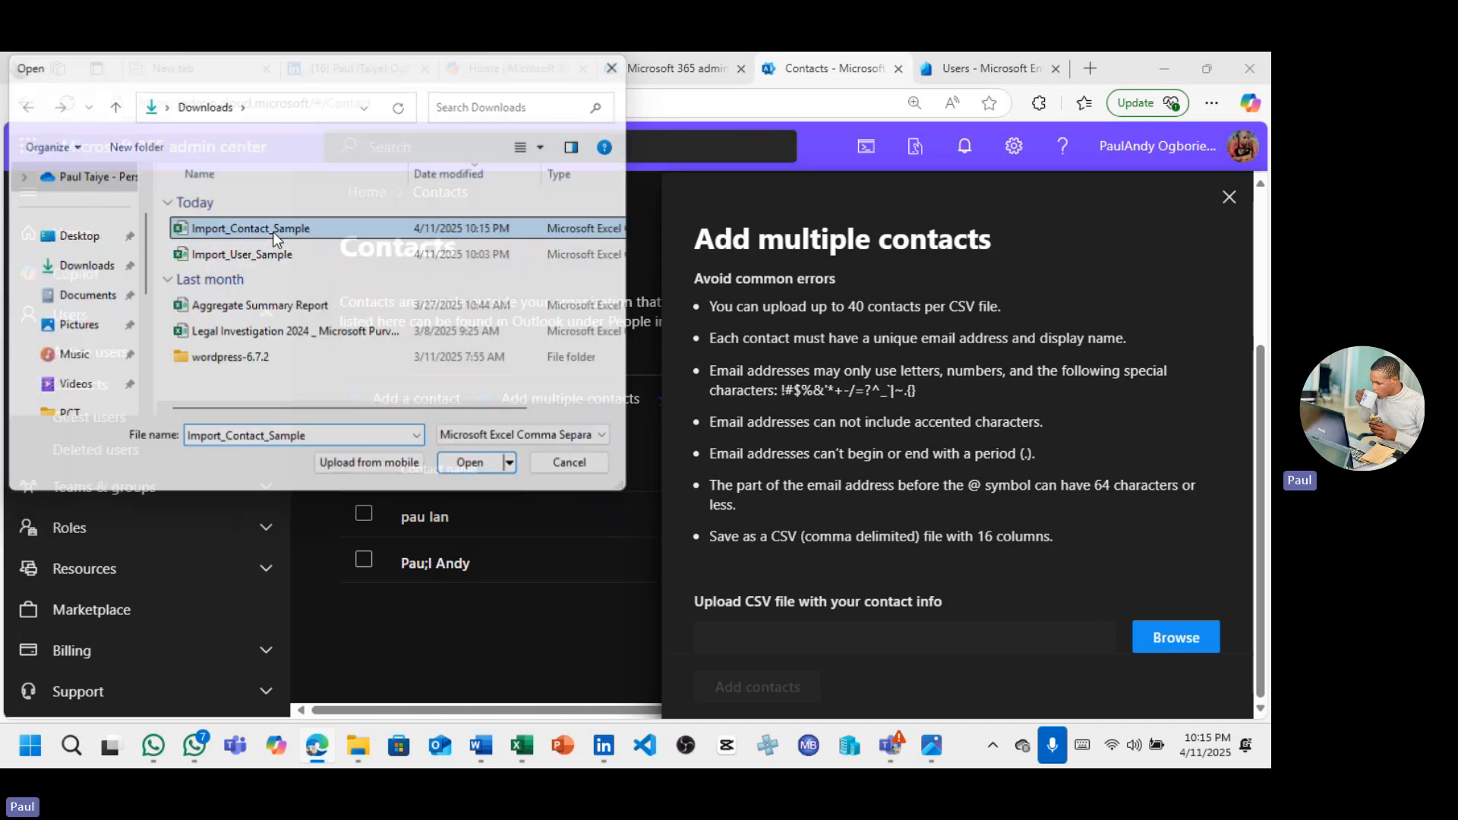
left_click(728, 700)
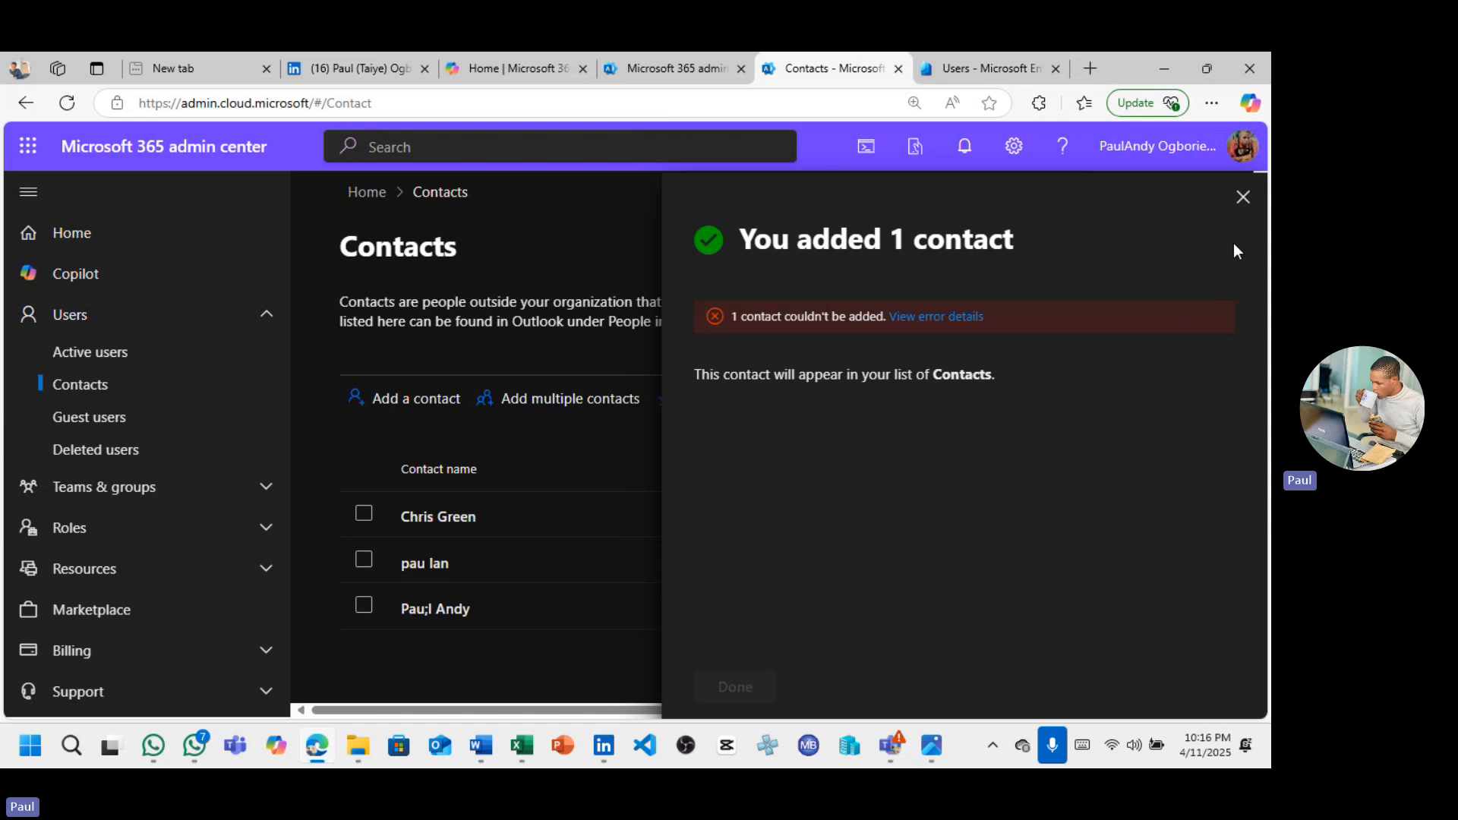
Close the import summary and open Outlook mail in a new tab from the app launcher.
left_click(1243, 198)
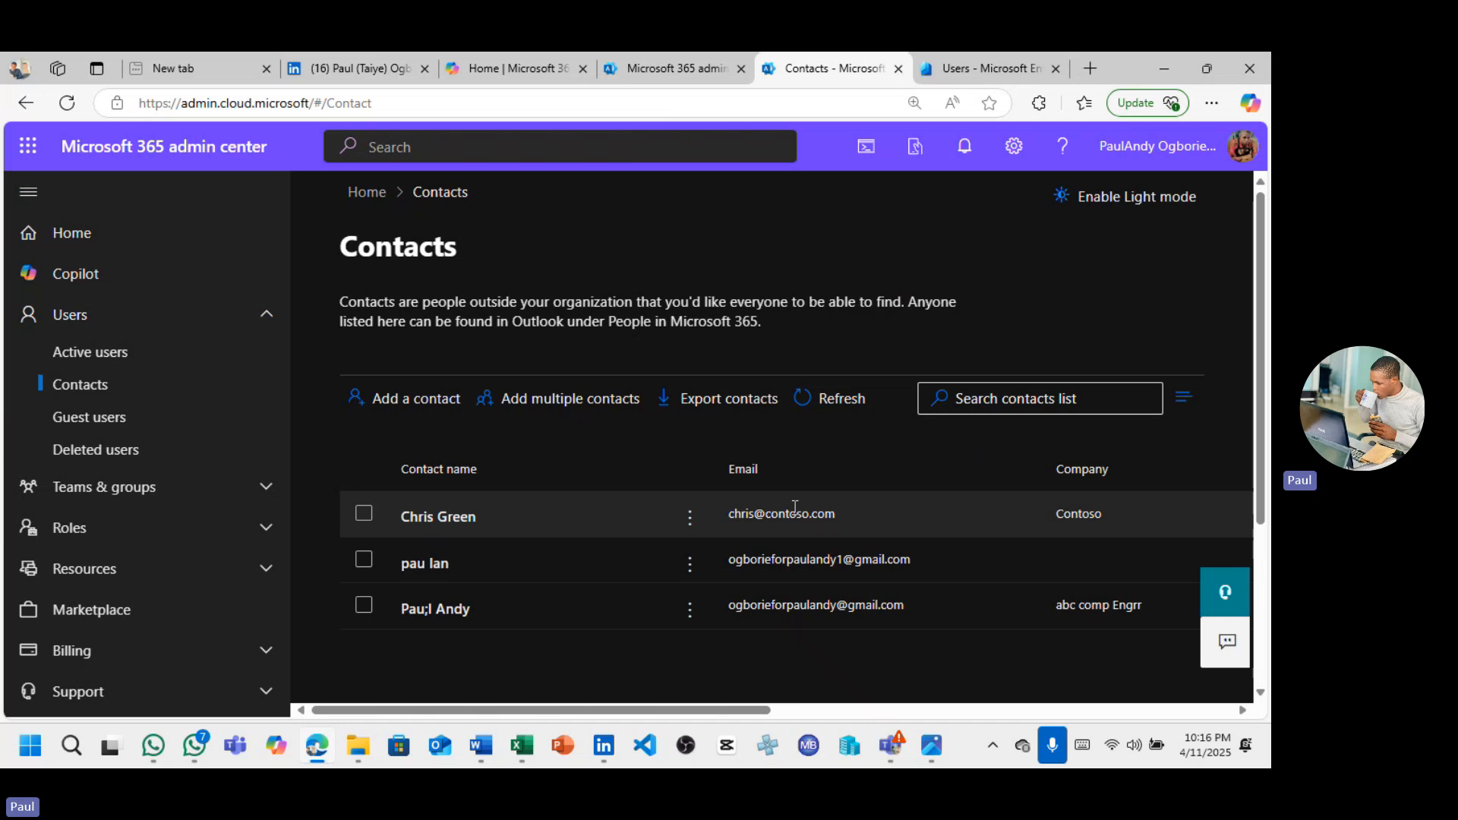
left_click(28, 148)
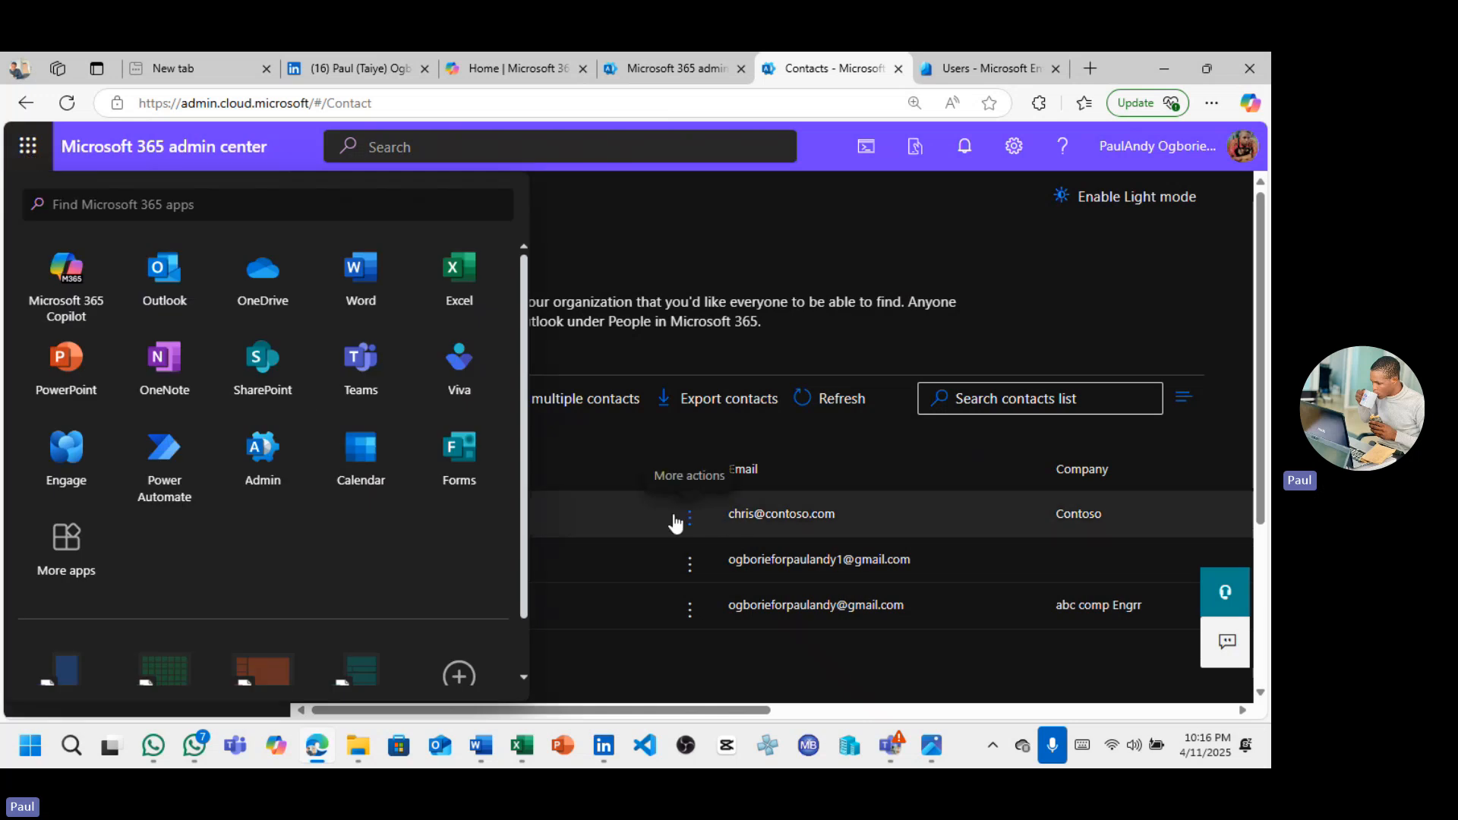
left_click(674, 434)
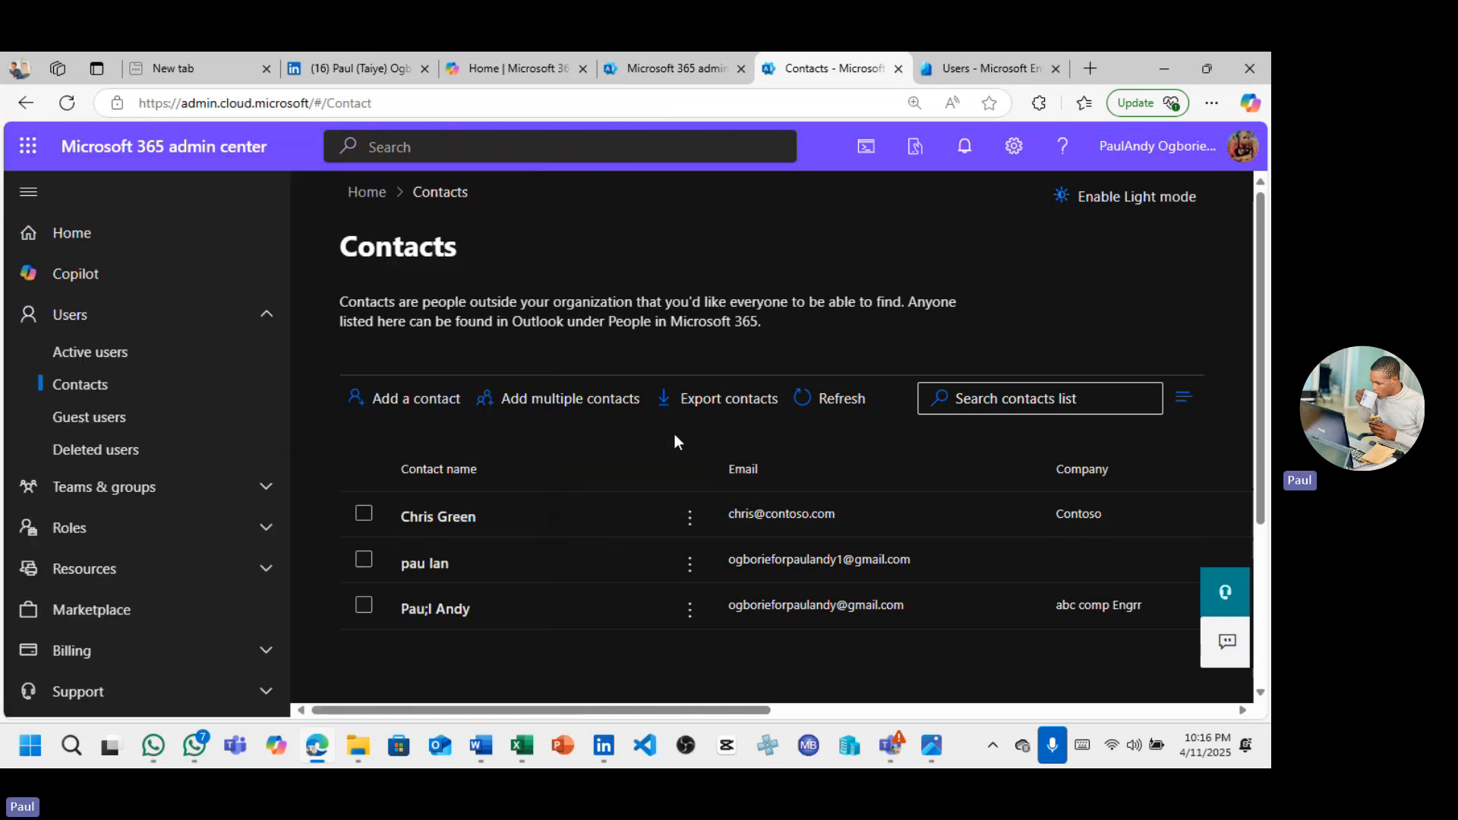
left_click(27, 149)
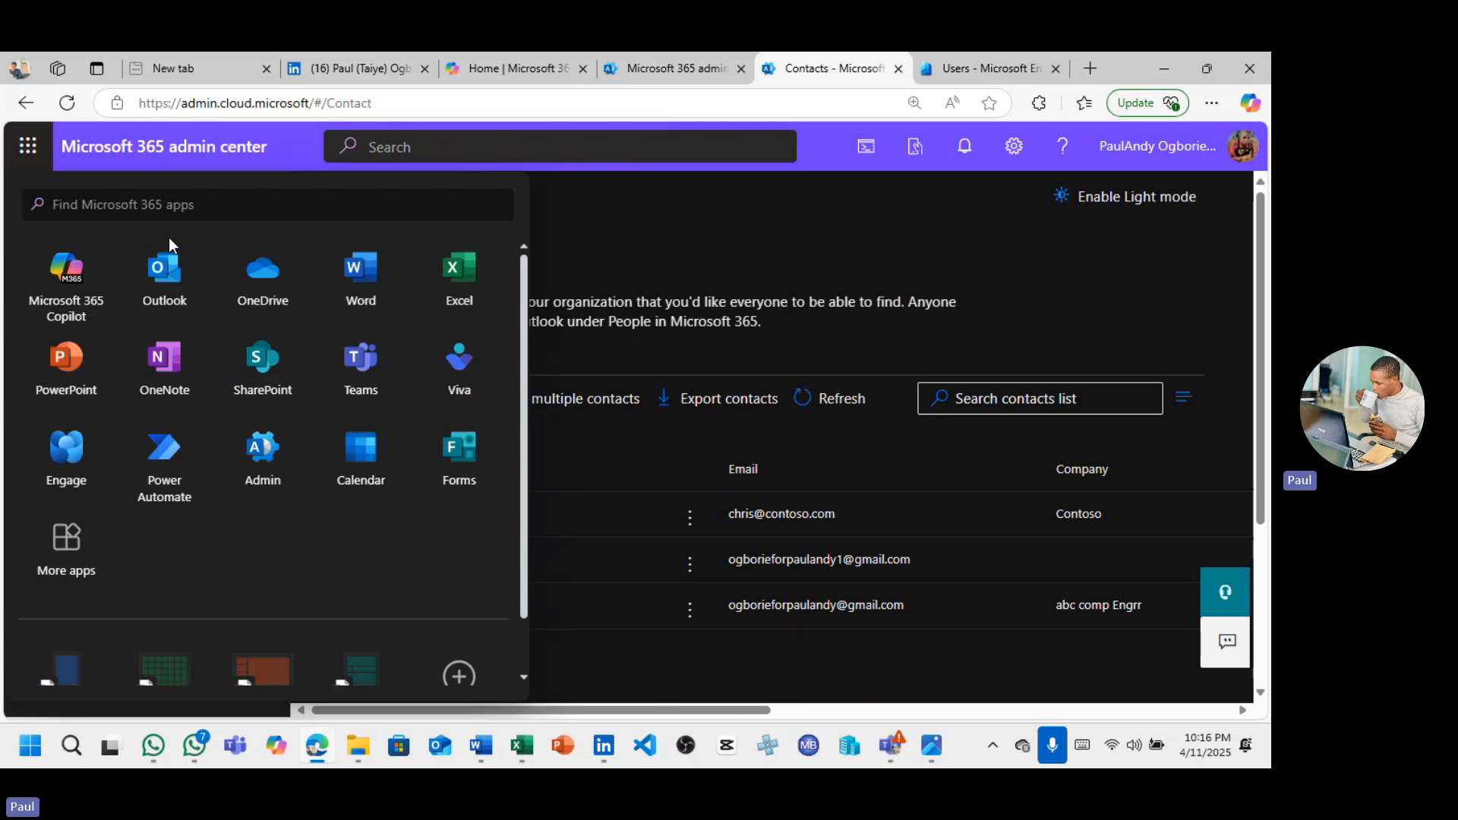
left_click(155, 278)
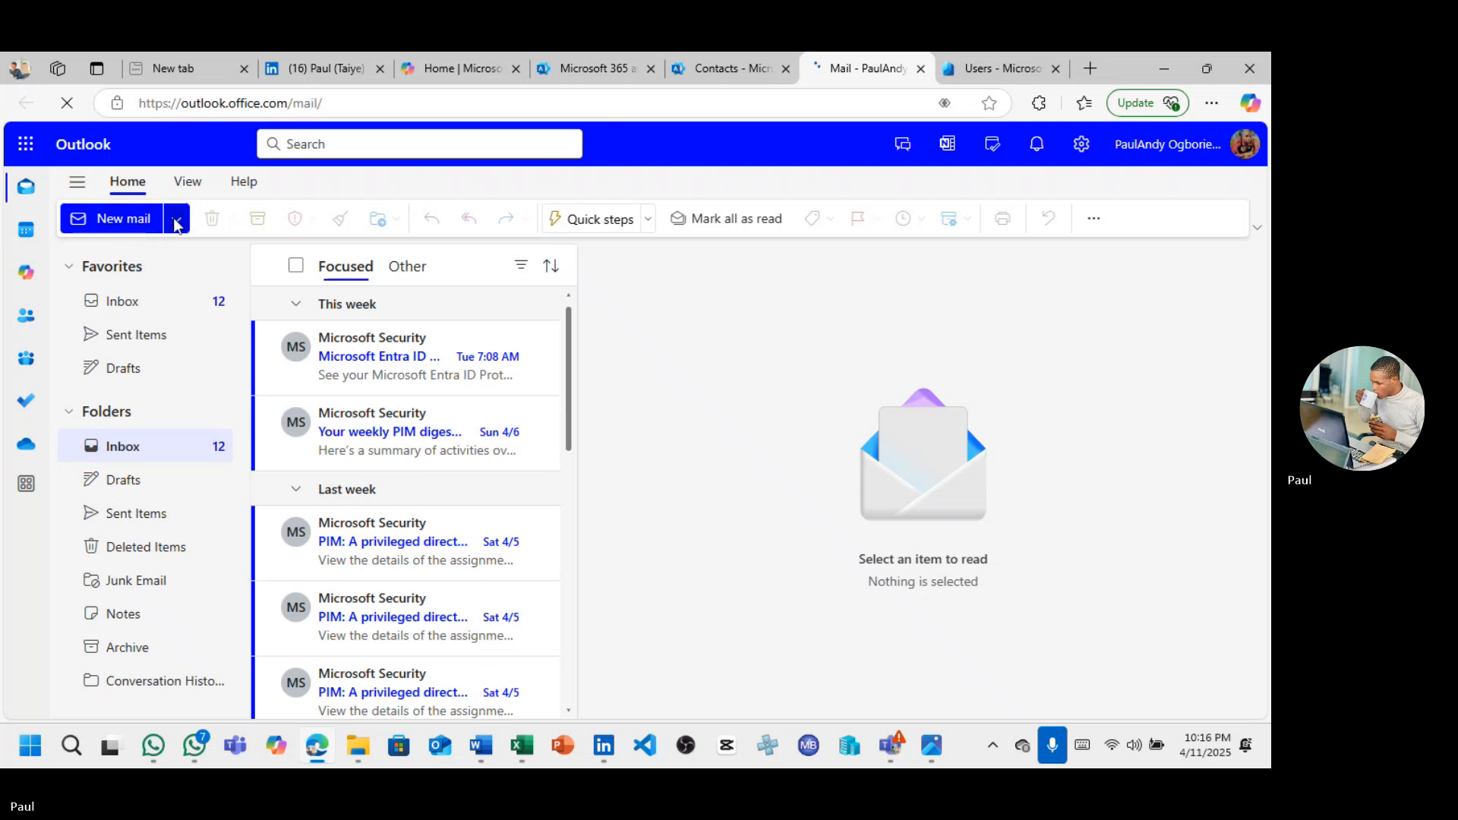
Start a new e-mail and add the imported contact from the organisation directory as recipient.
left_click(176, 220)
left_click(139, 218)
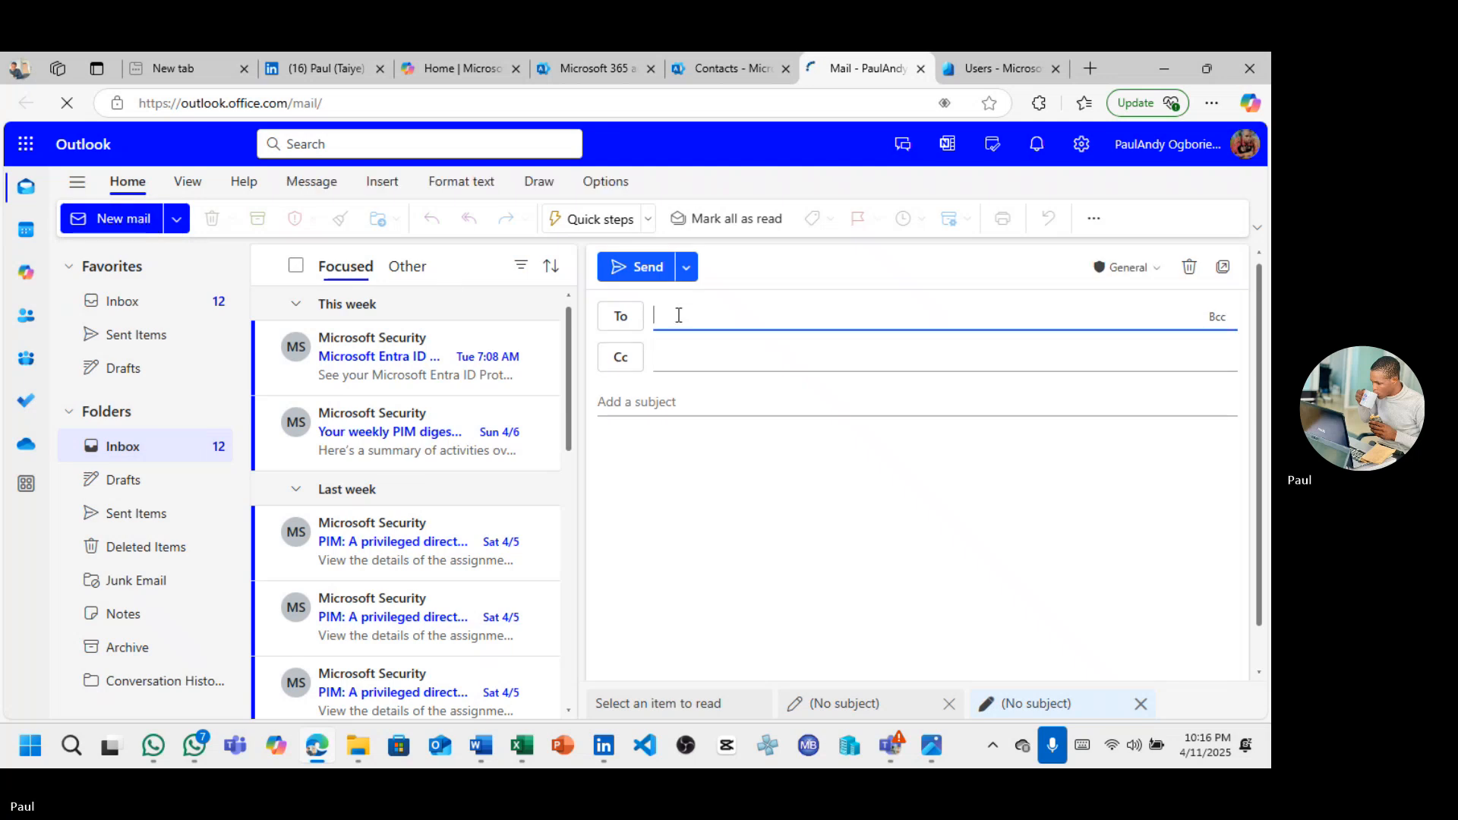
type("chris")
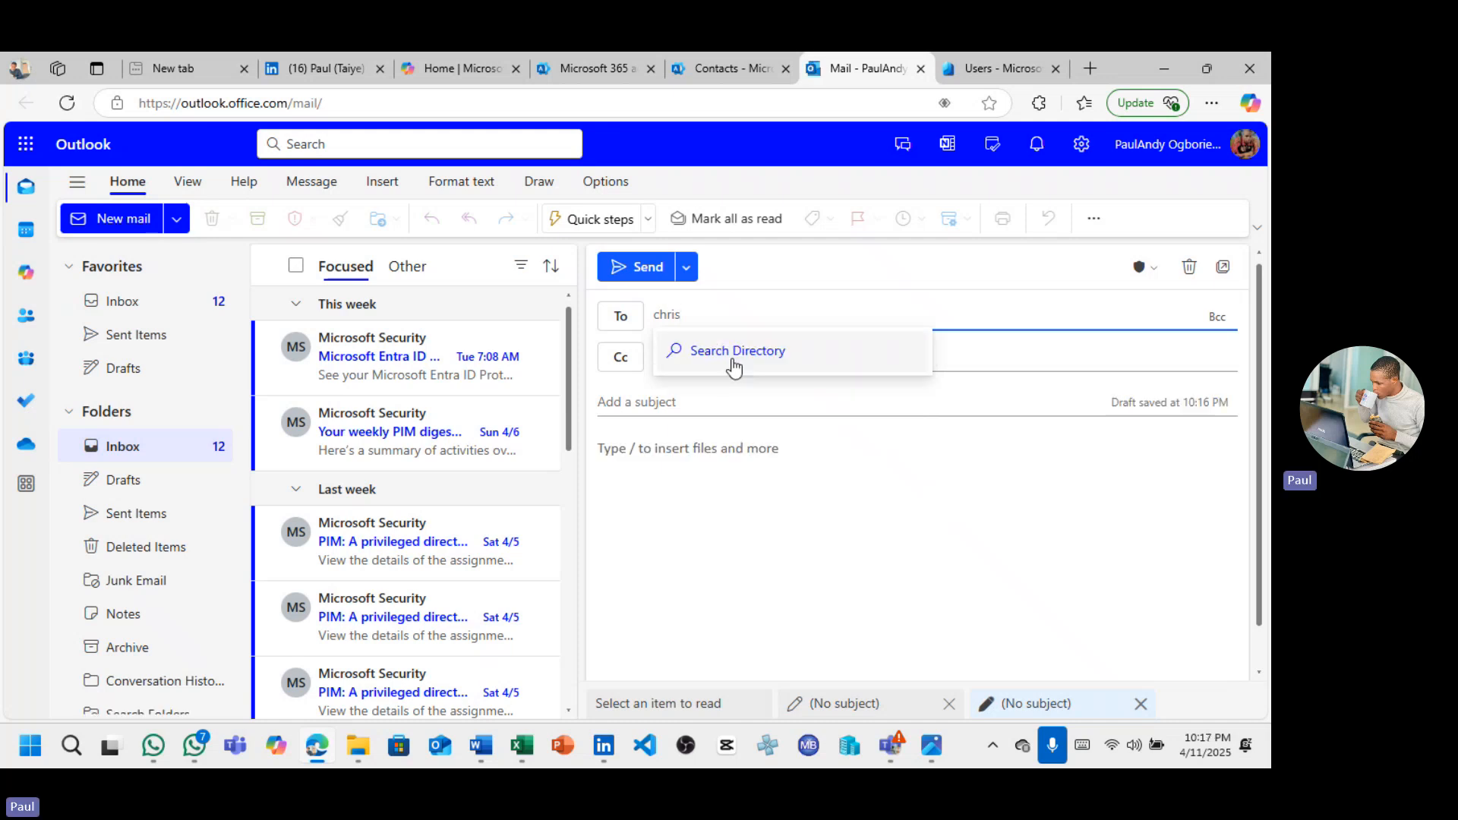
left_click(738, 365)
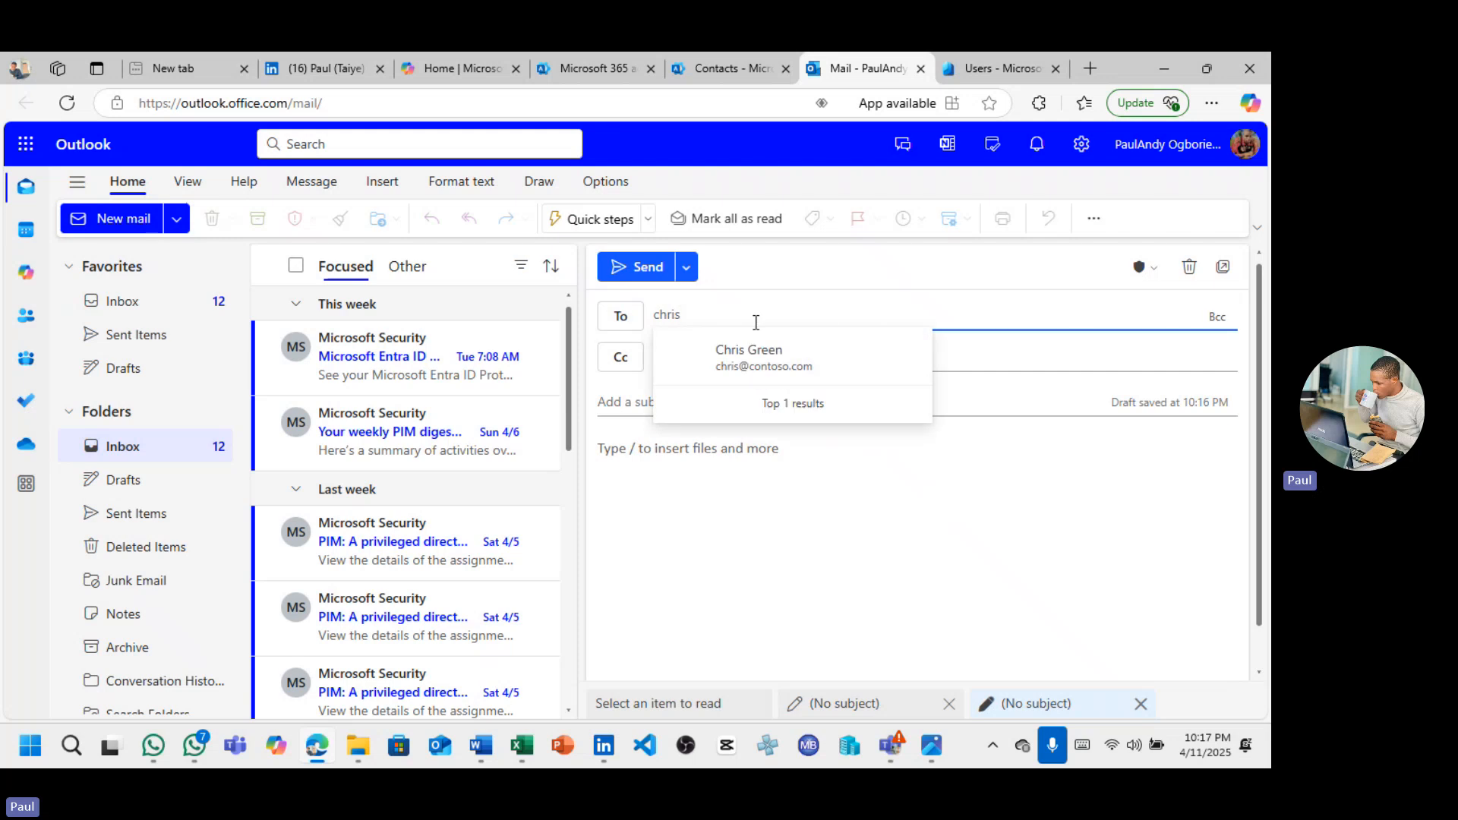
left_click(815, 365)
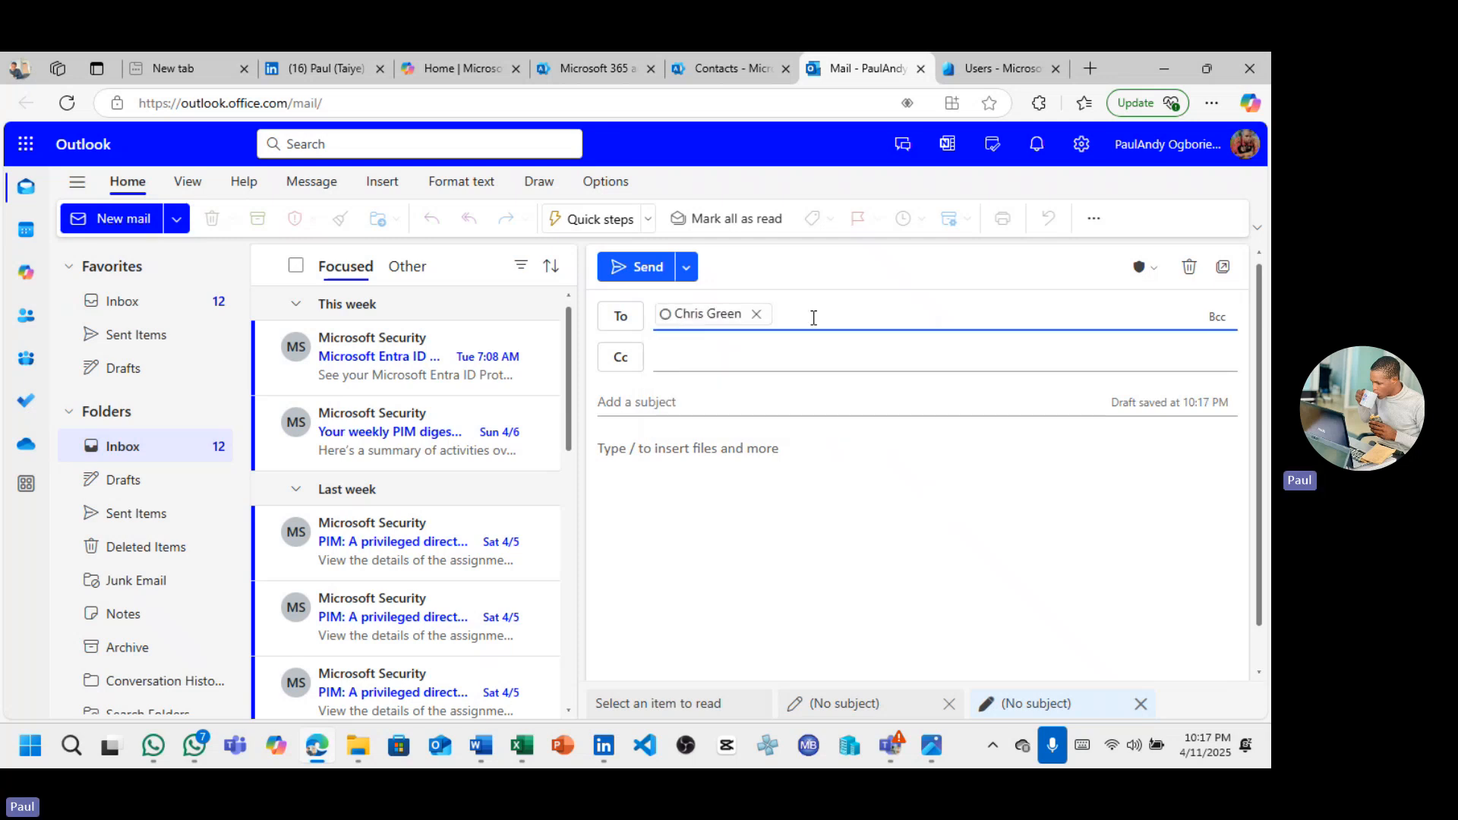
Clear the leftover partial text from the To line and bring up the contact's profile card.
type("ch")
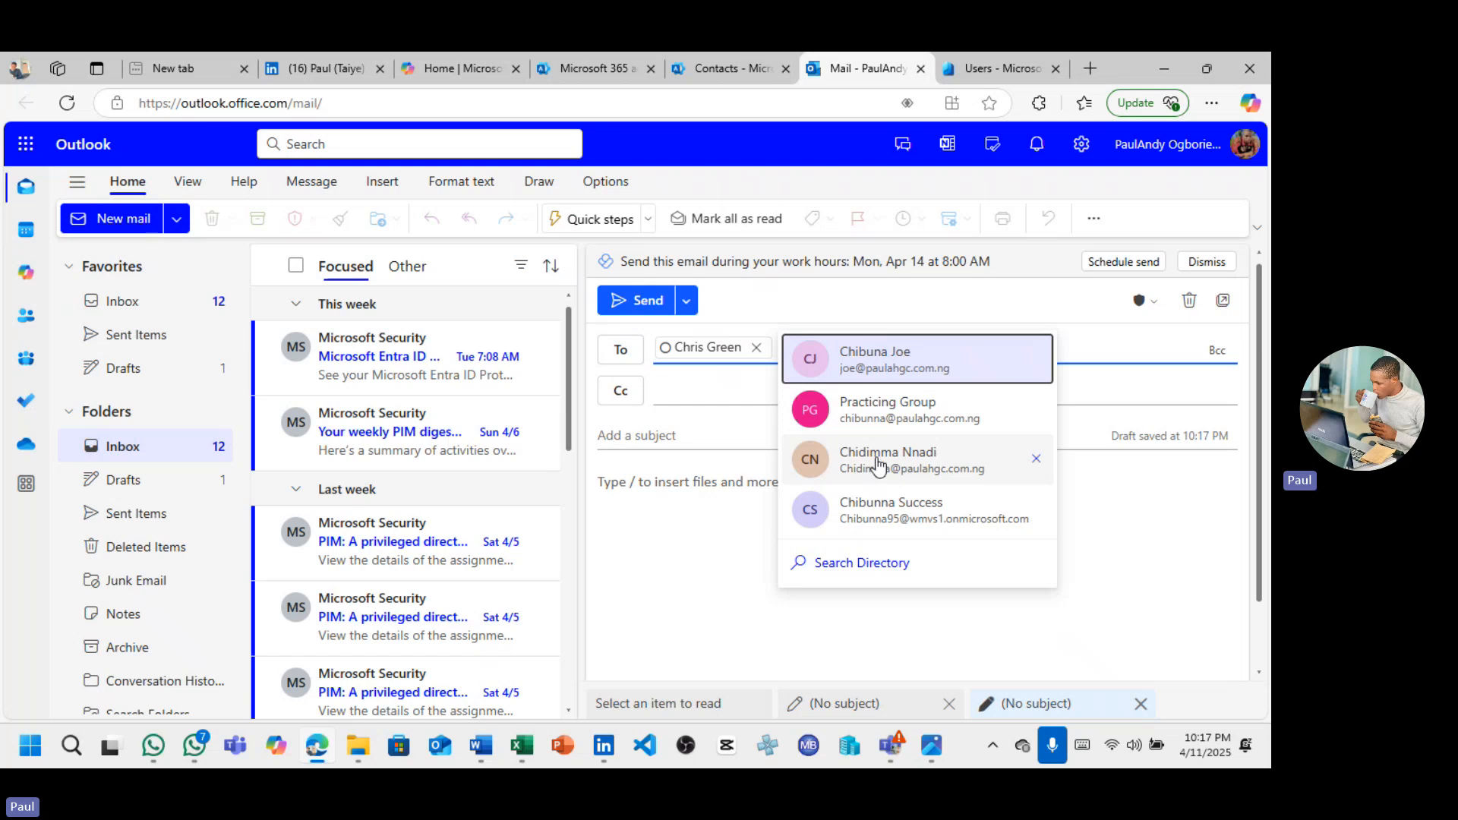
left_click(695, 376)
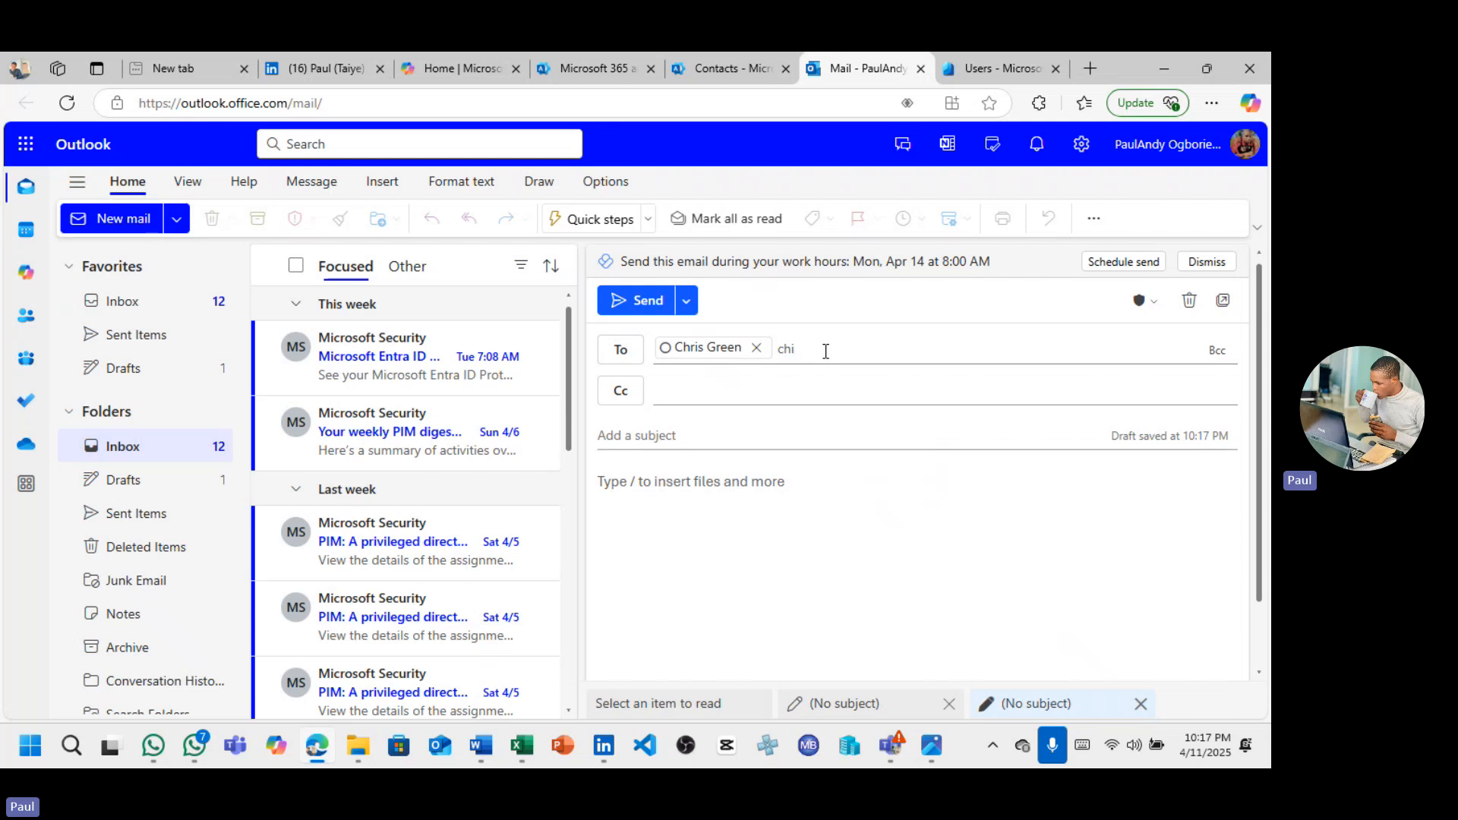
left_click(825, 351)
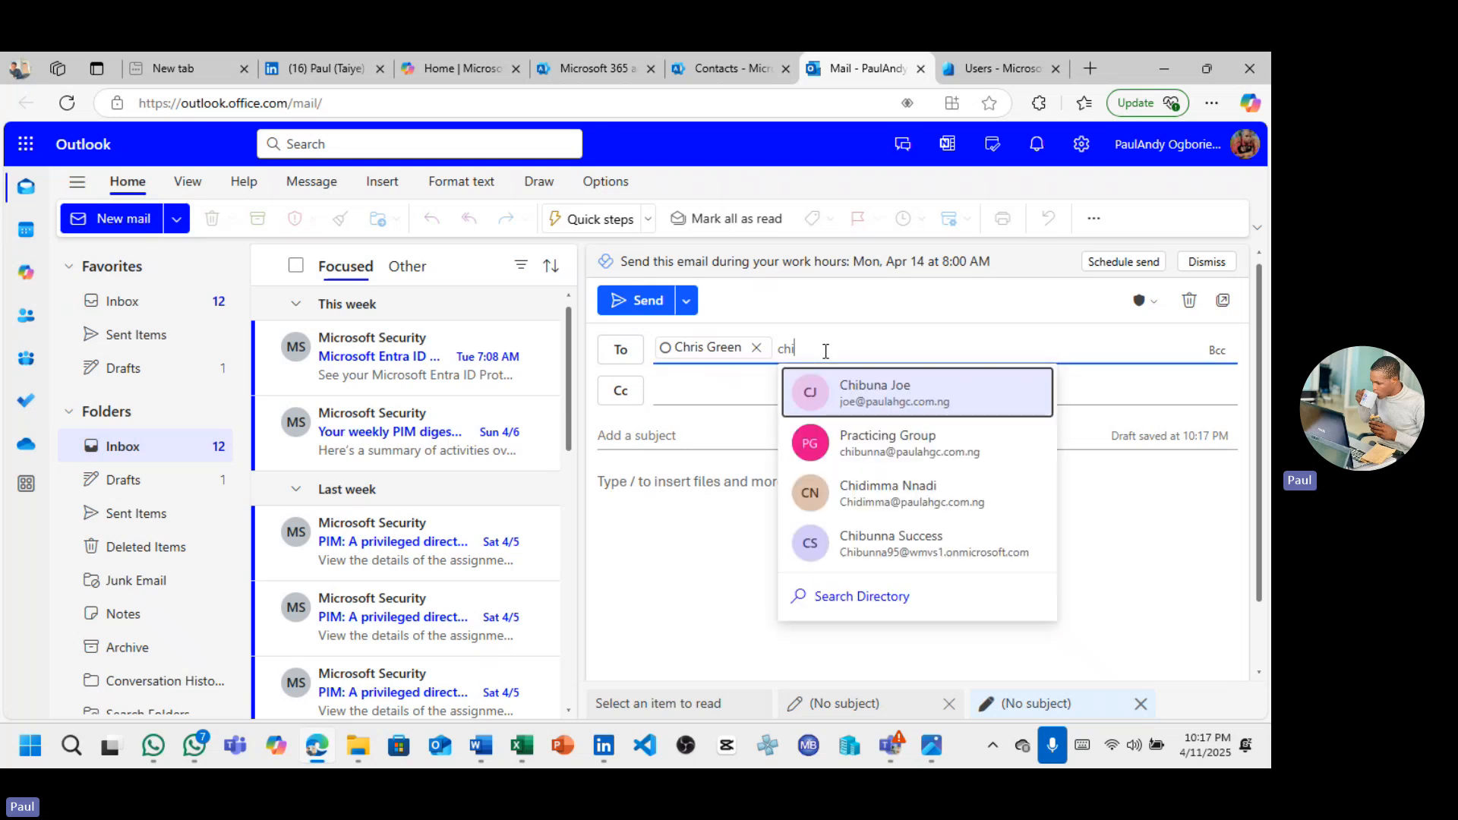
key("BackSpace")
key("BackSpace")
key("BackSpace")
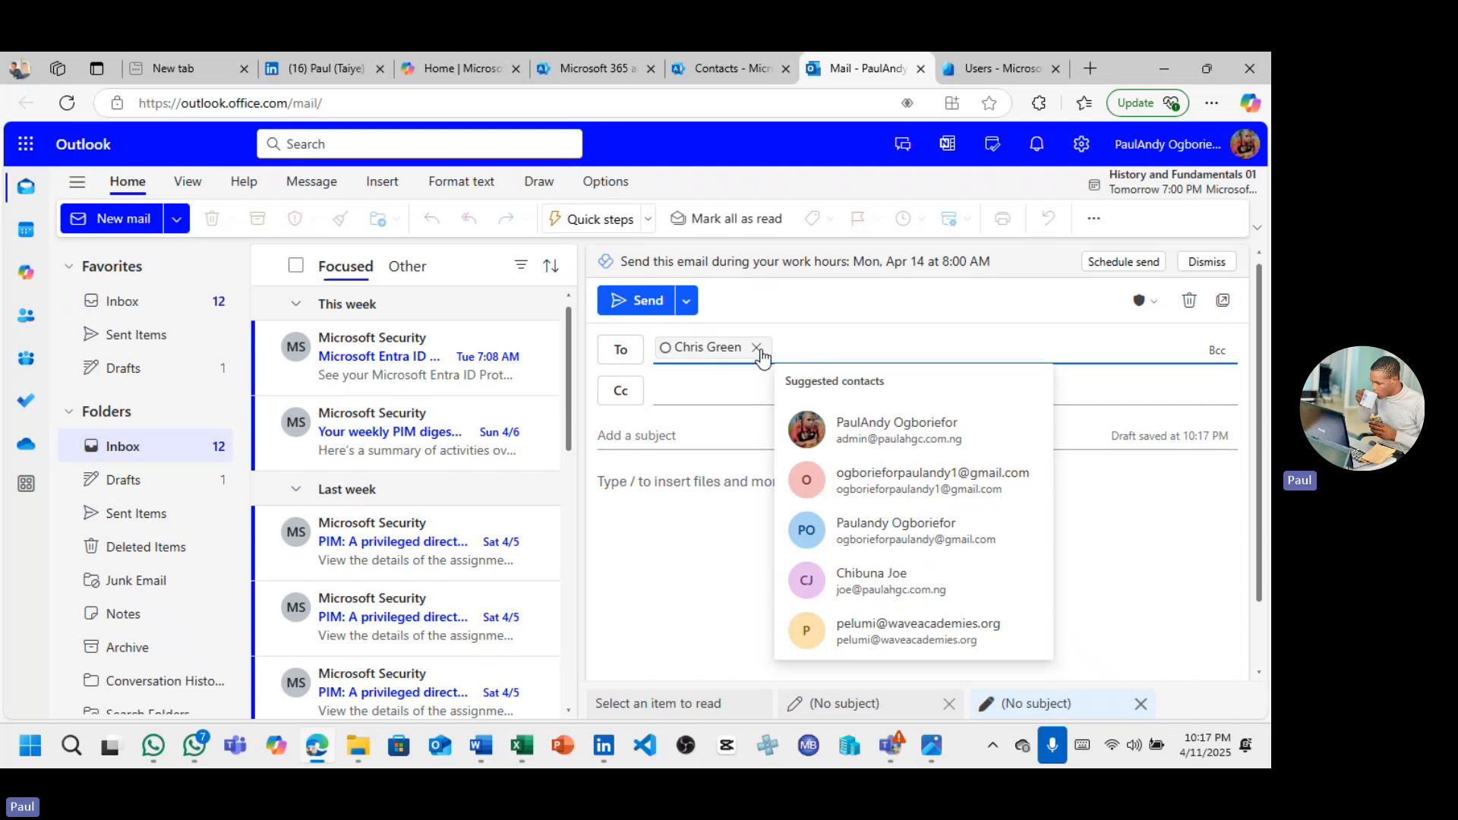
mouse_move(763, 355)
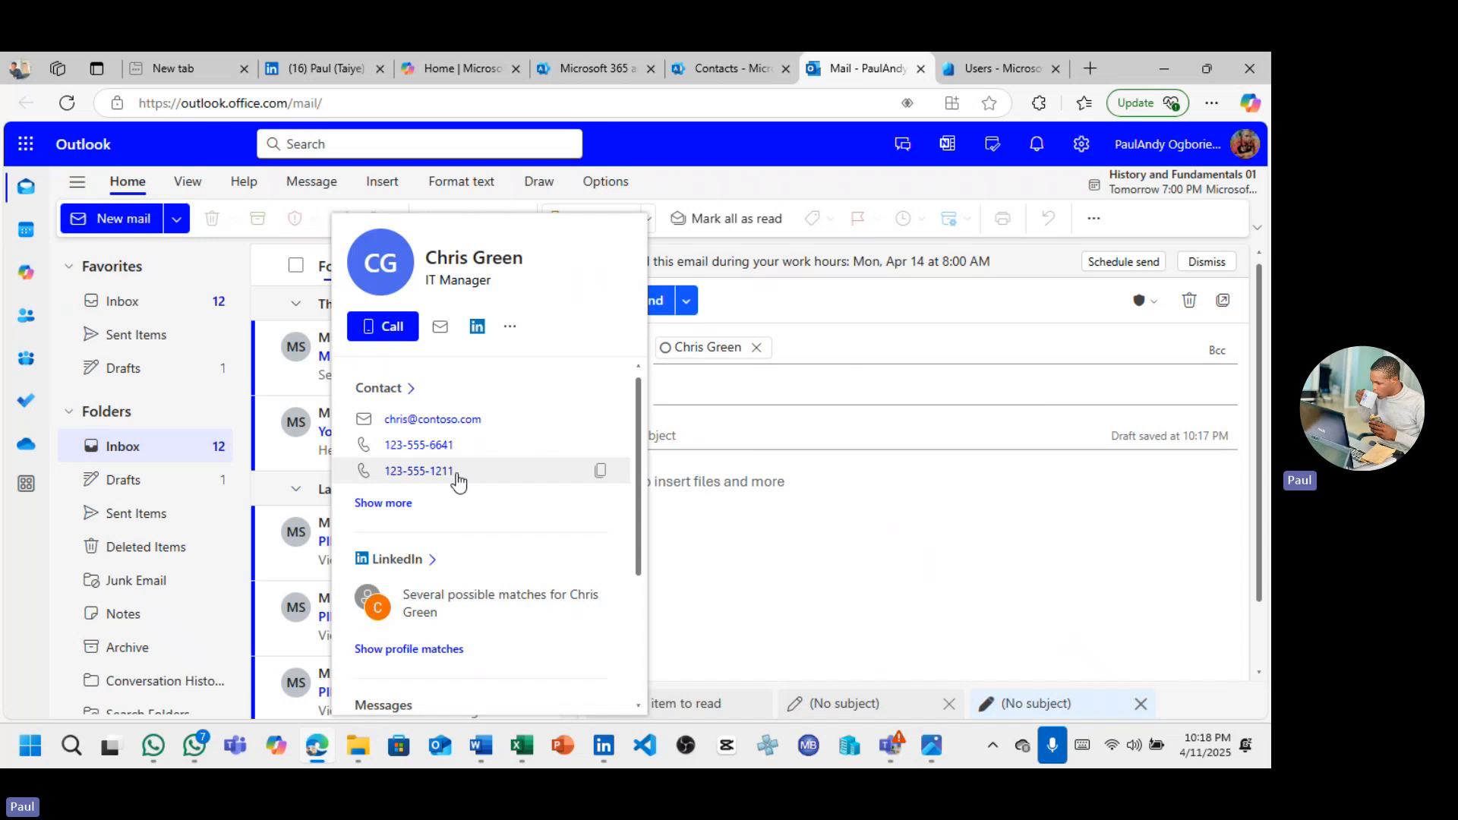
View the contact's full details, cancel the call attempt's app chooser, and close the details.
left_click(410, 504)
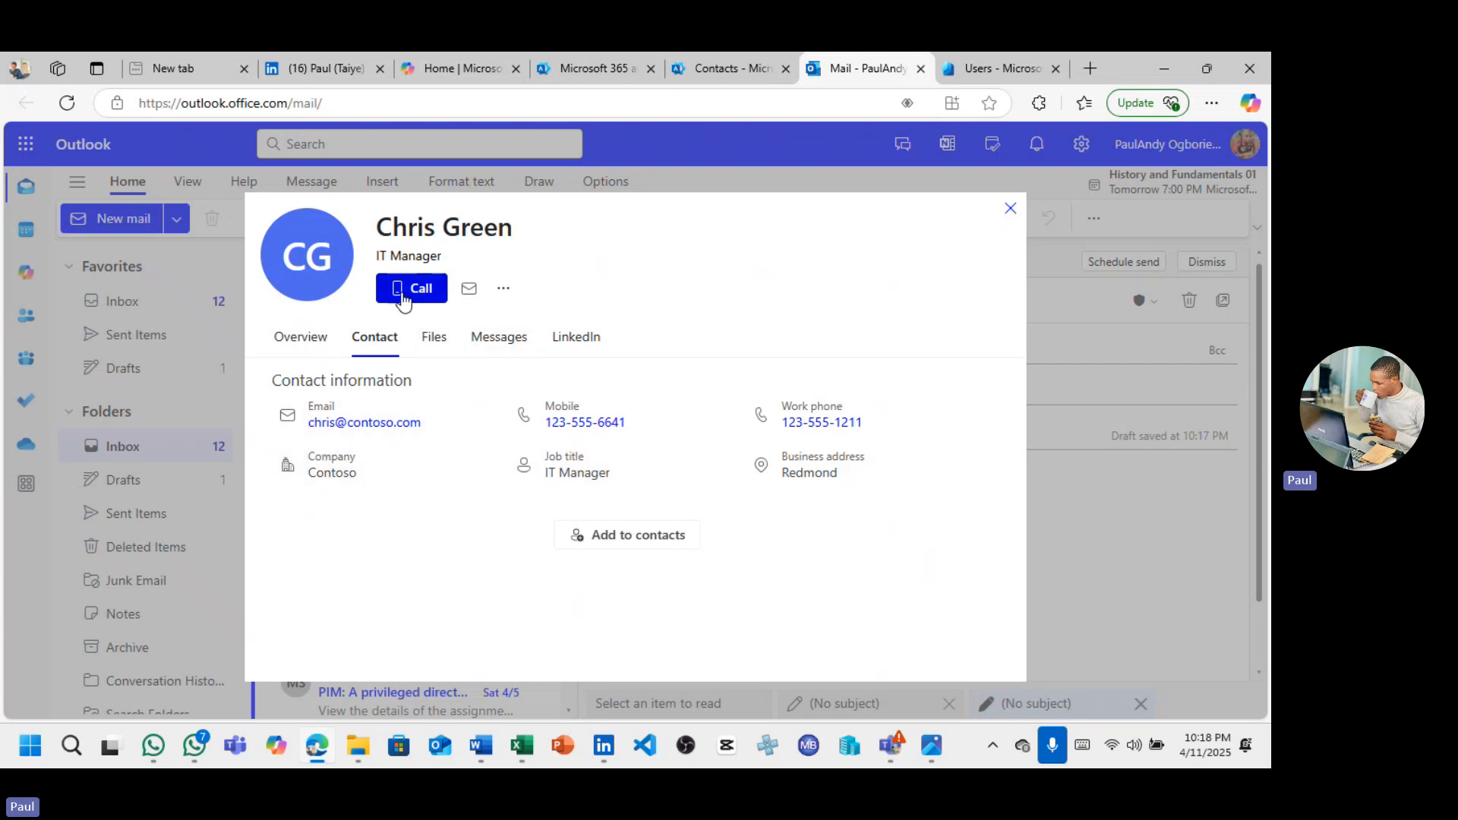
left_click(403, 299)
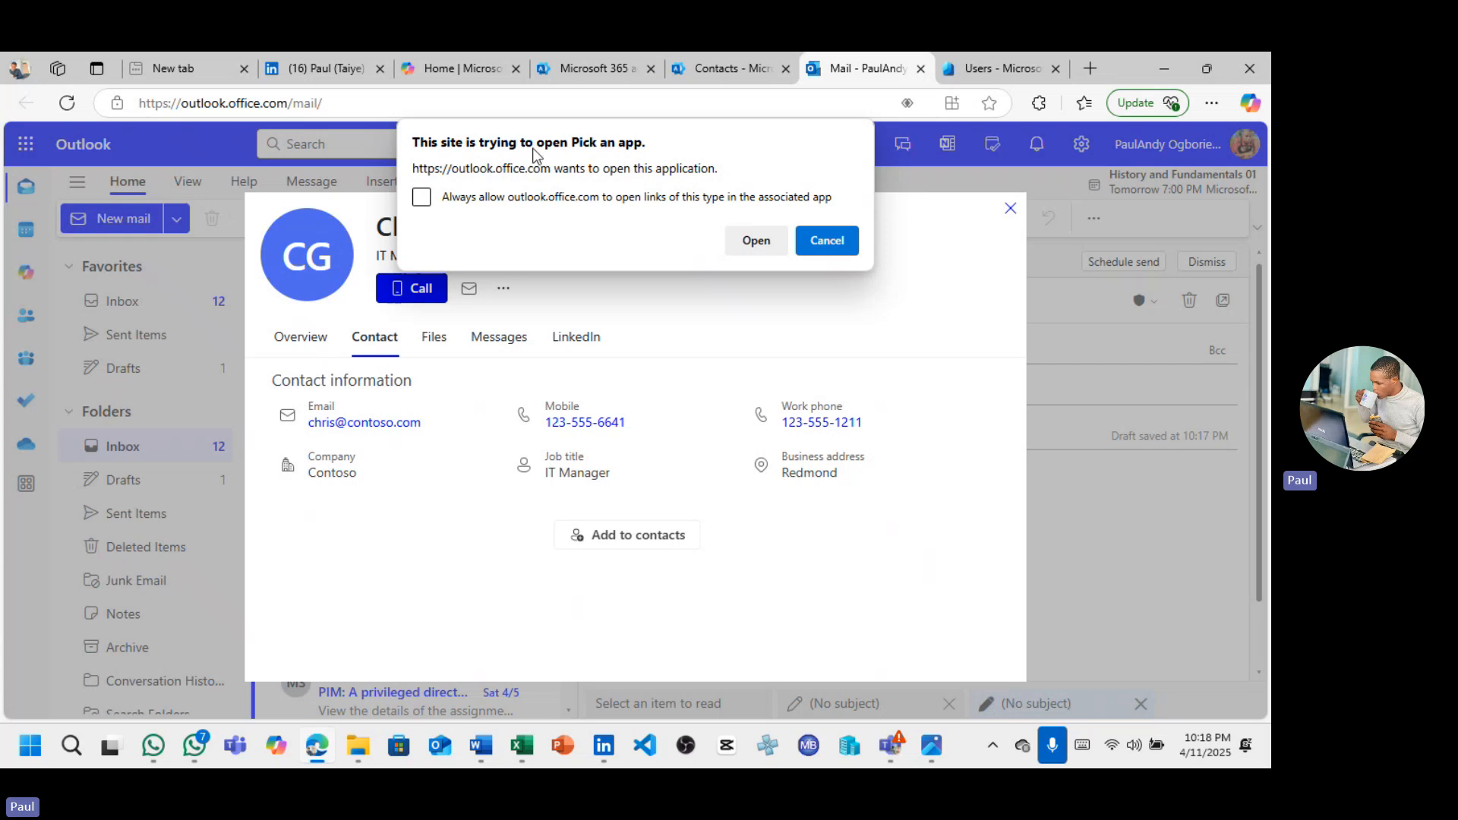
left_click(756, 240)
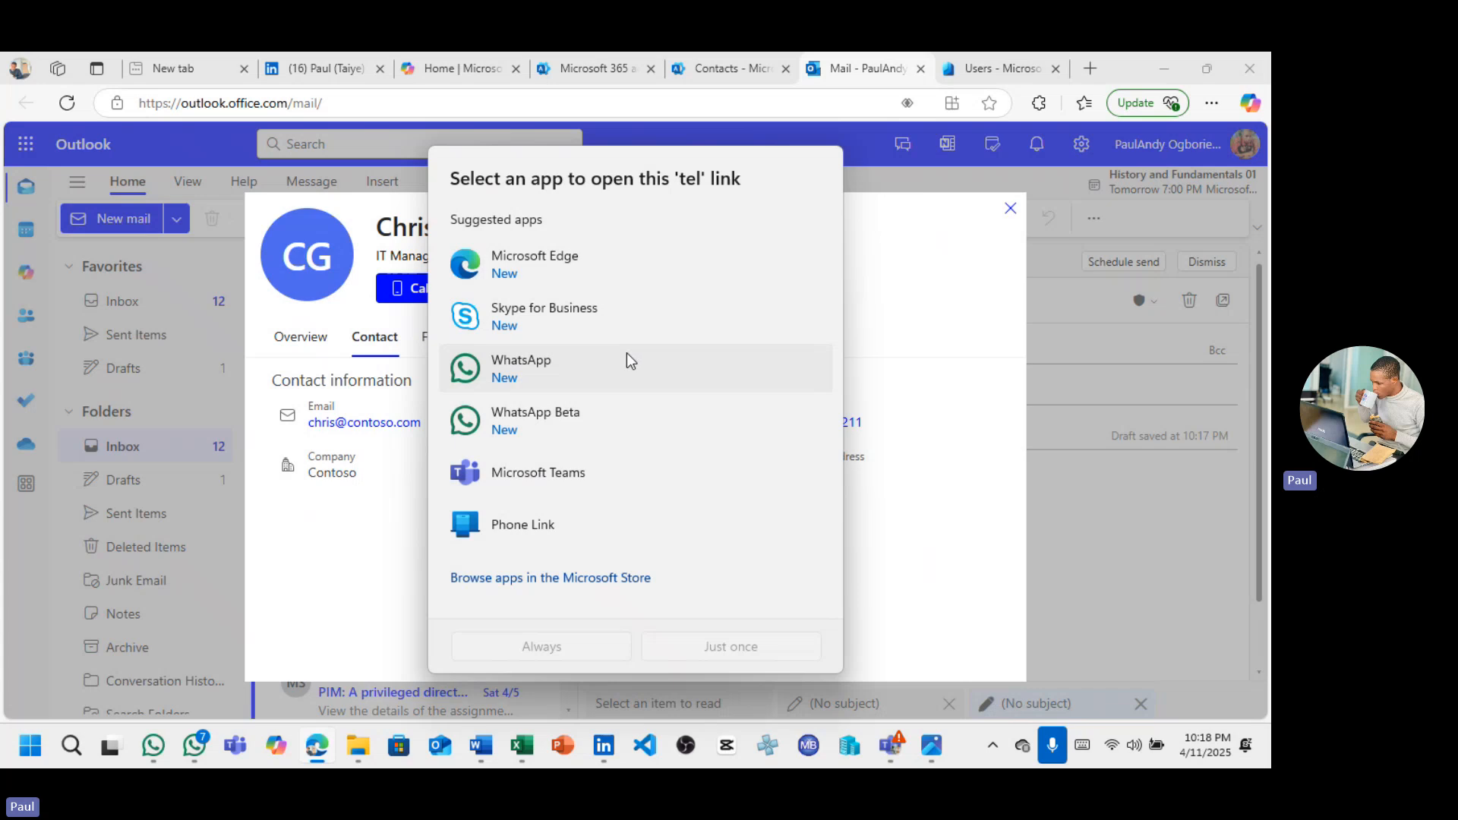
left_click(354, 523)
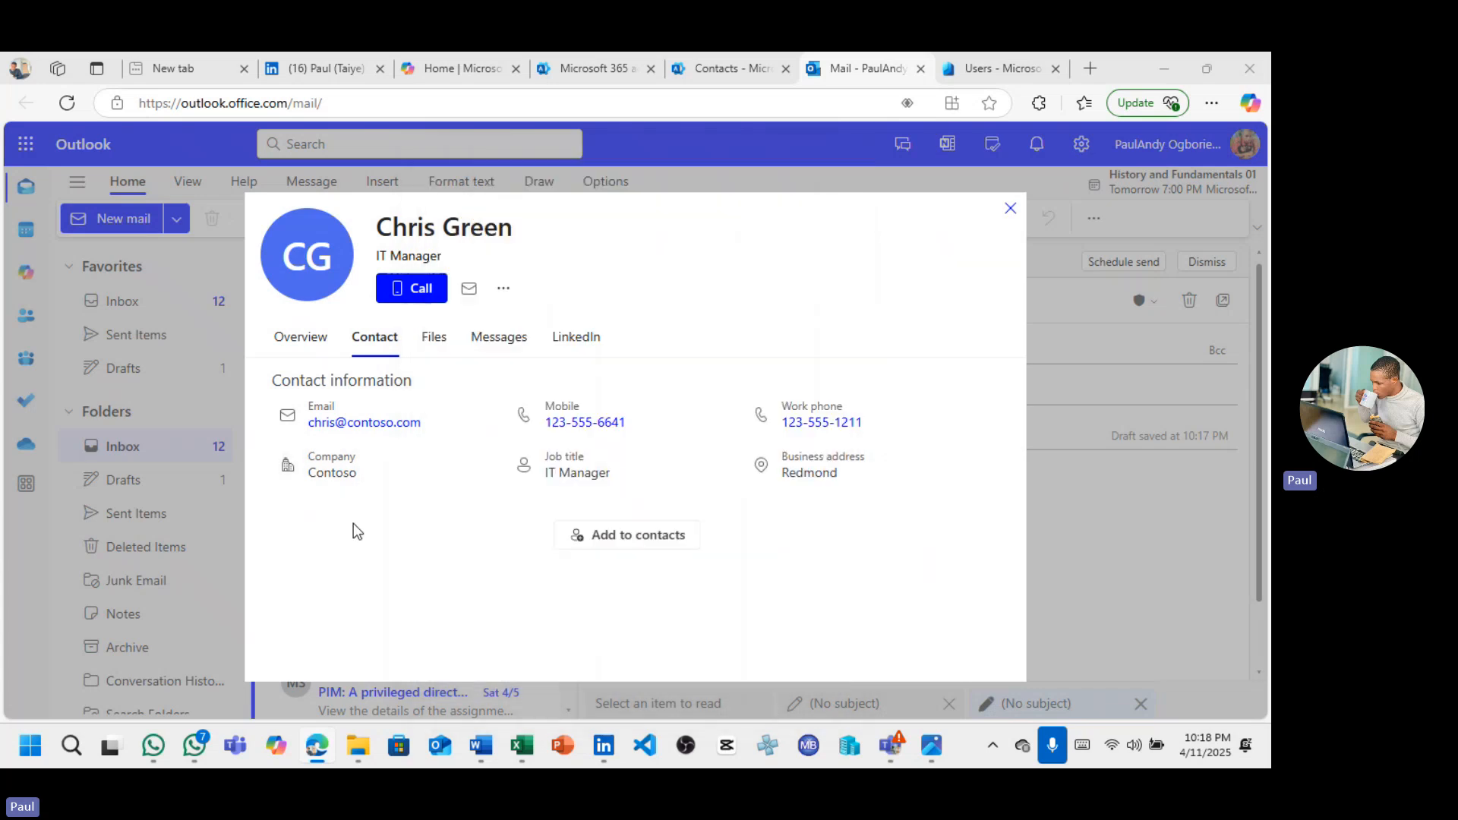
left_click(1009, 208)
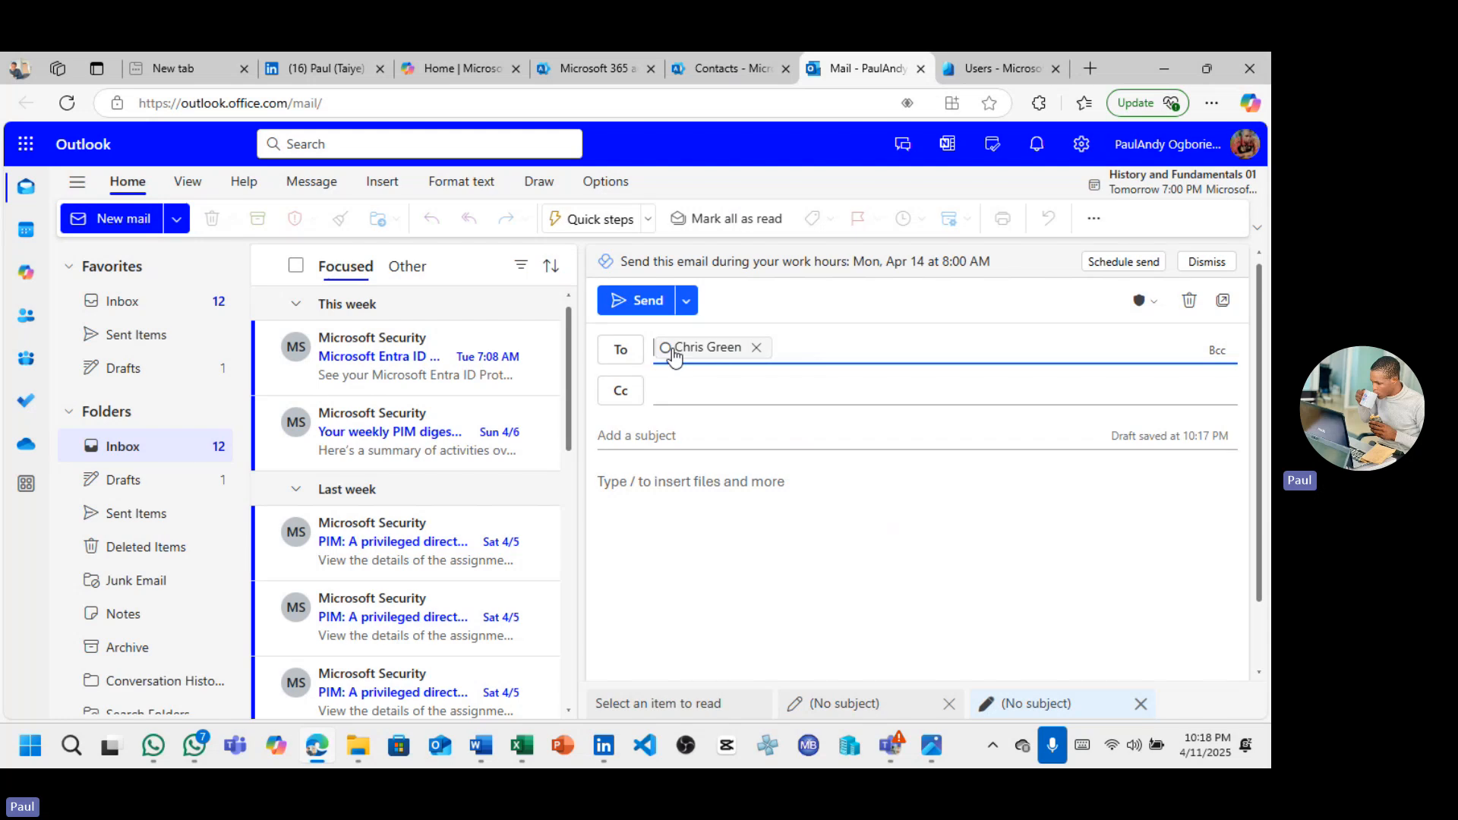
Remove an invalid partial-name recipient from the draft, then return to the admin center Contacts list.
mouse_move(706, 355)
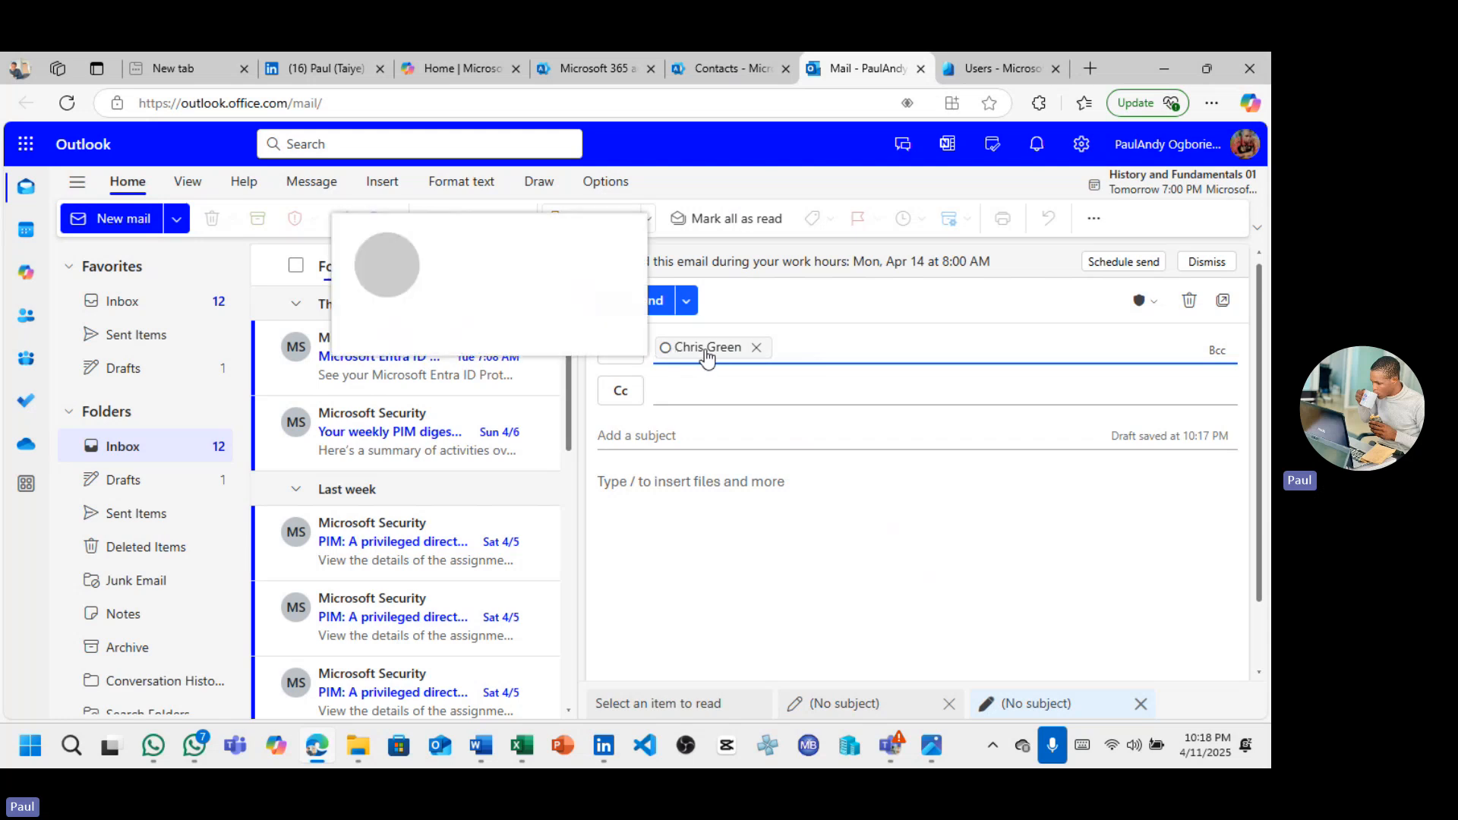
left_click(804, 344)
type("pau")
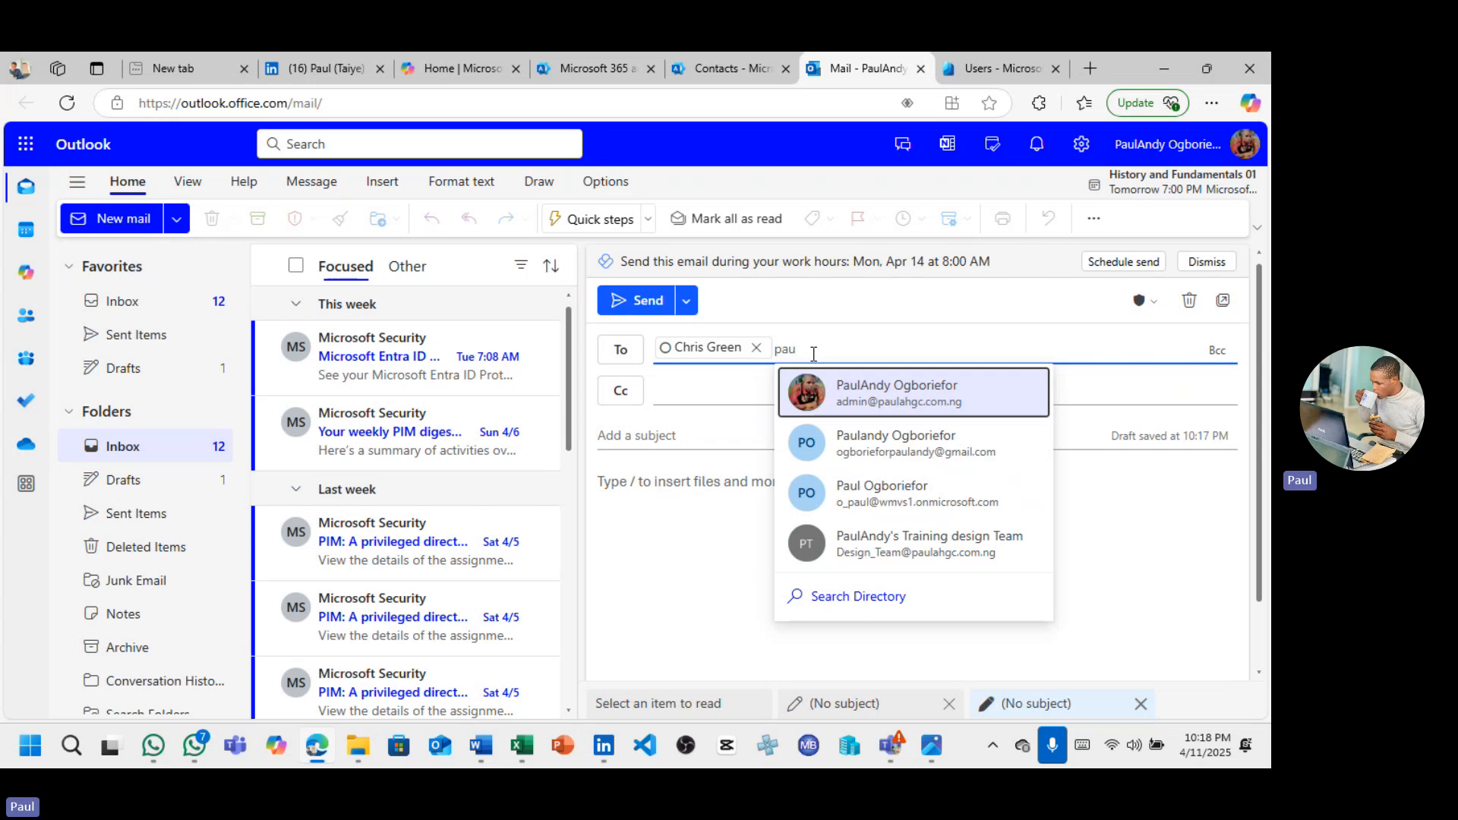
left_click(813, 354)
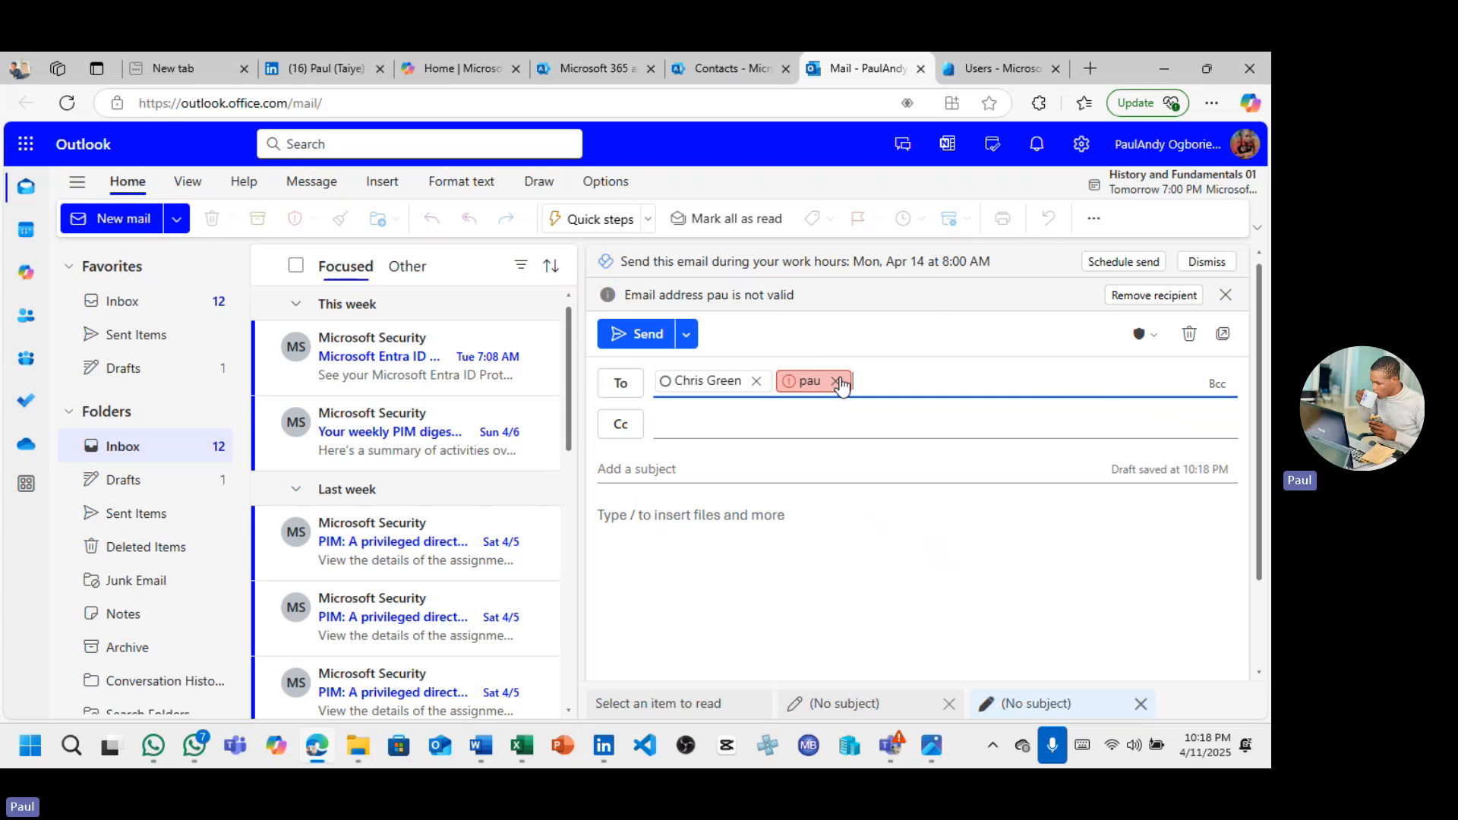
left_click(835, 381)
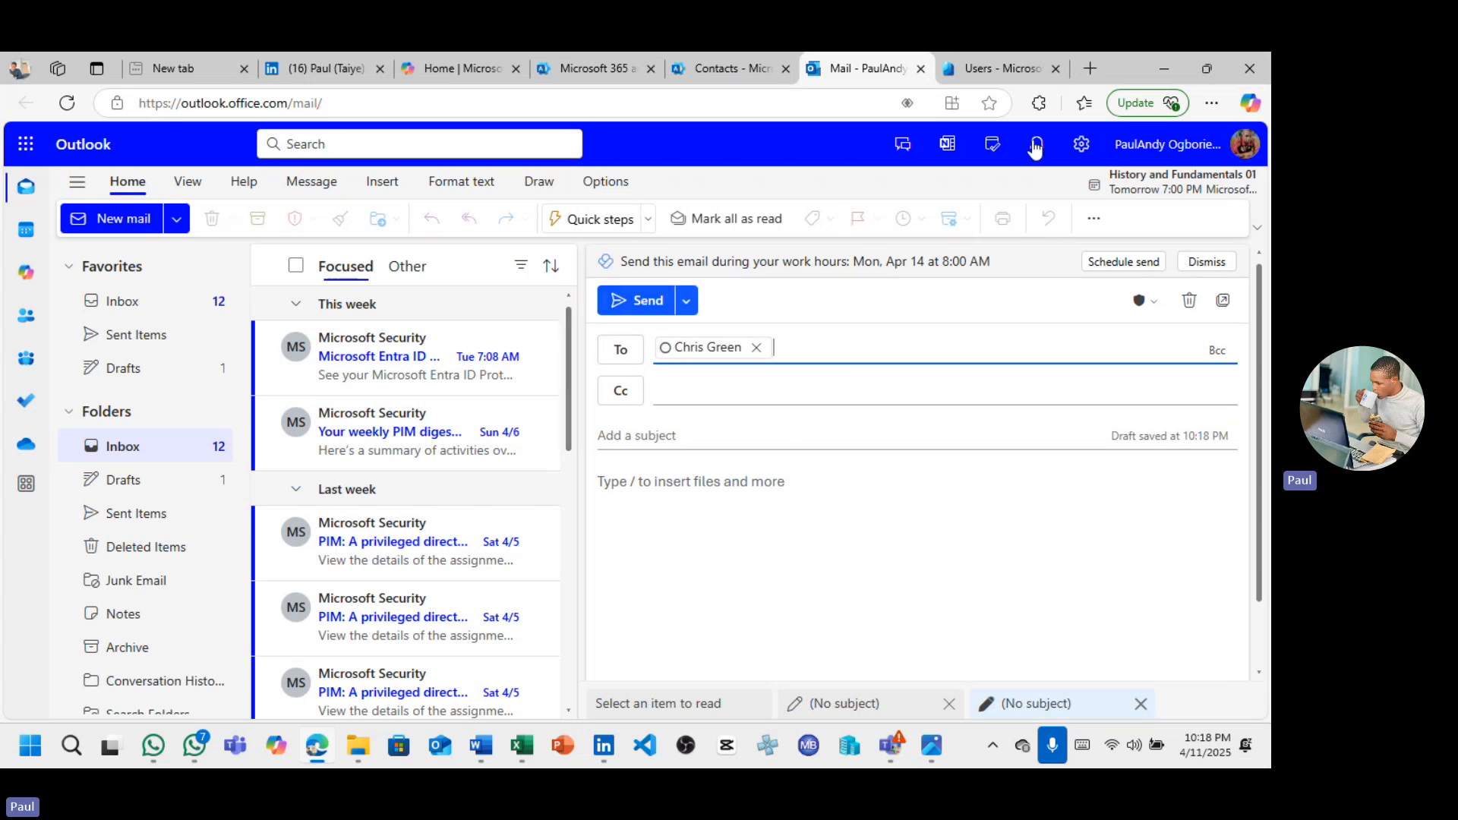
left_click(730, 68)
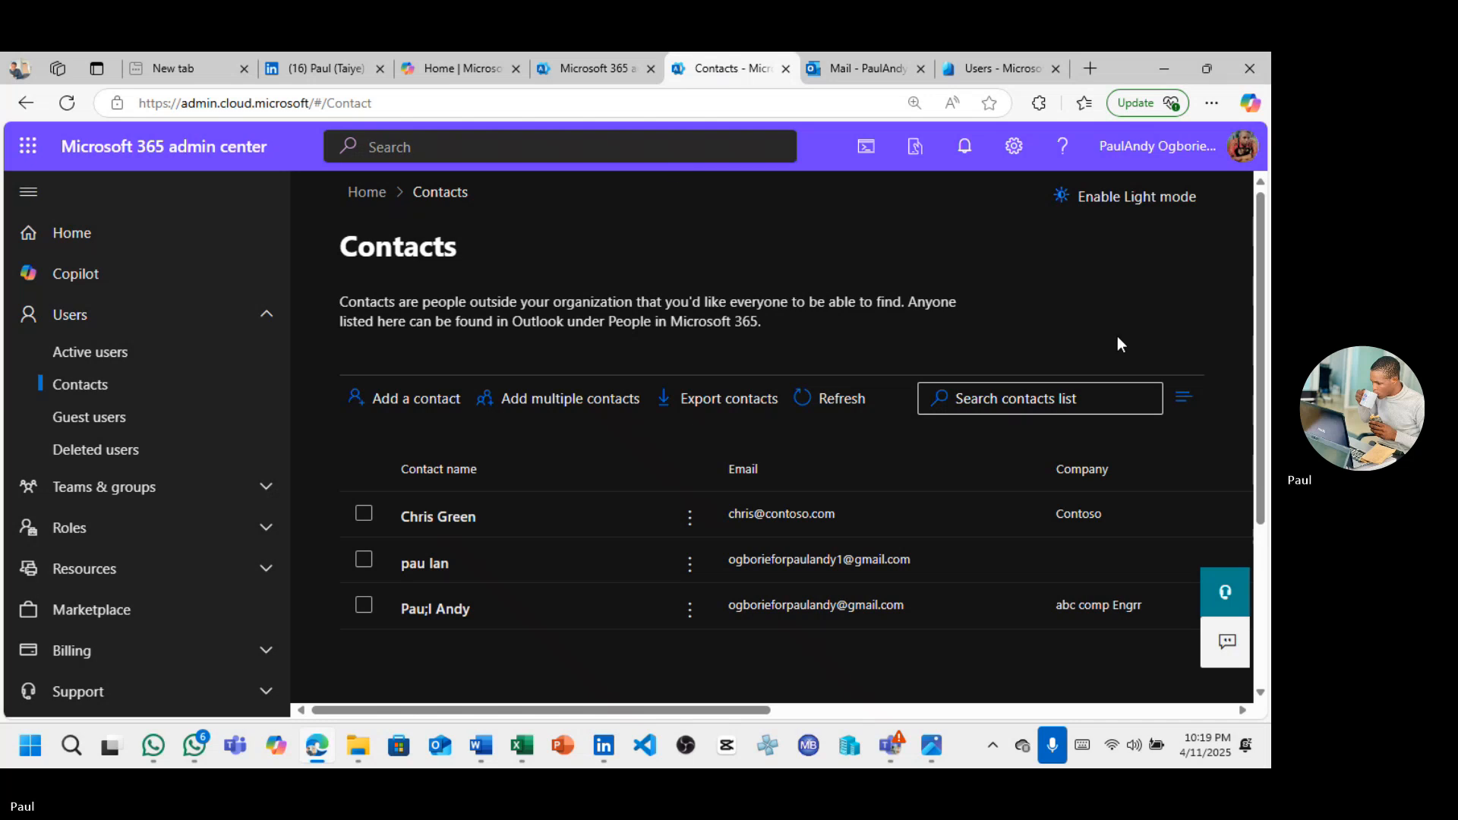
mouse_move(894, 752)
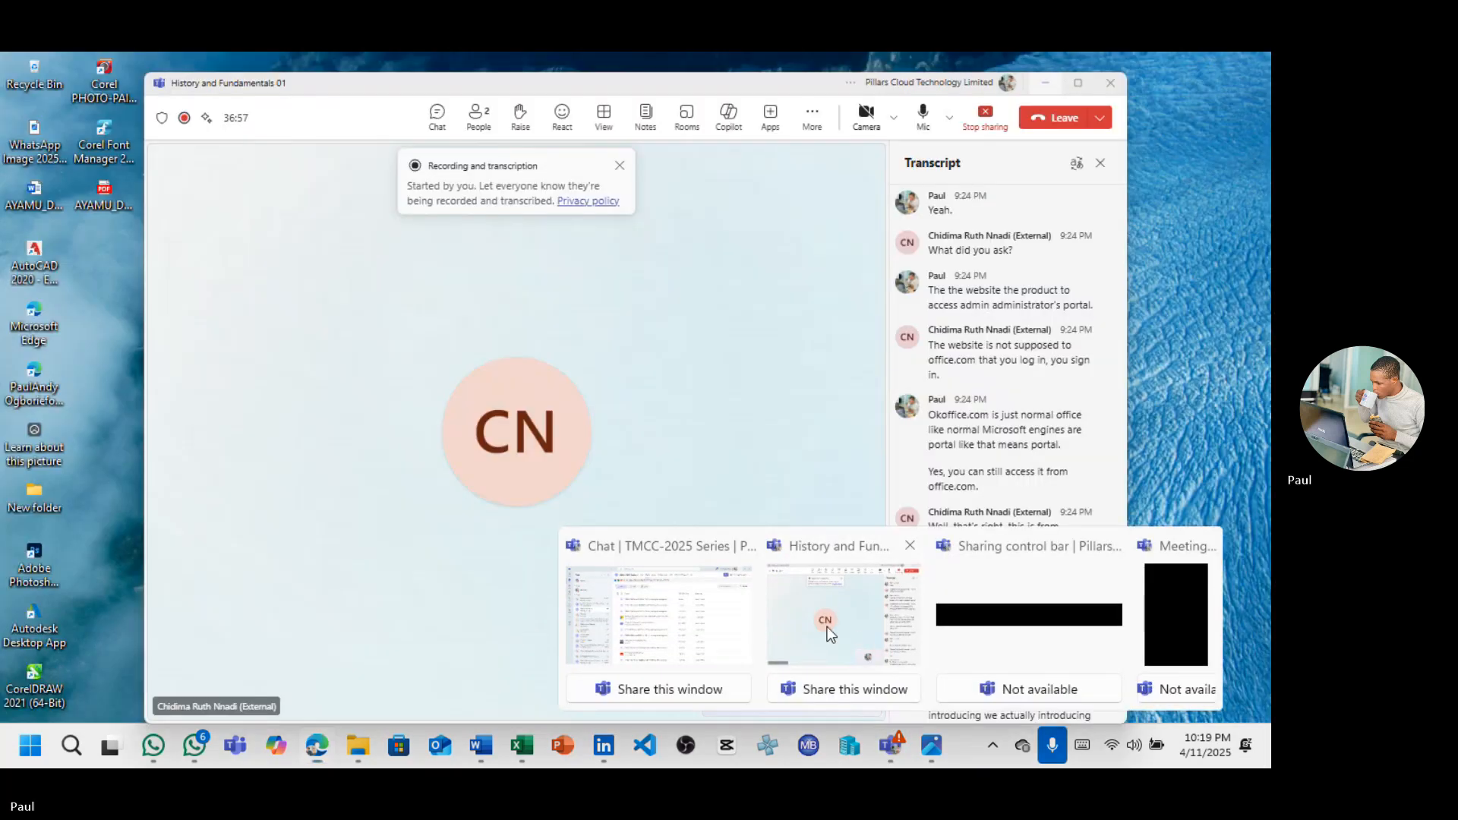
left_click(828, 628)
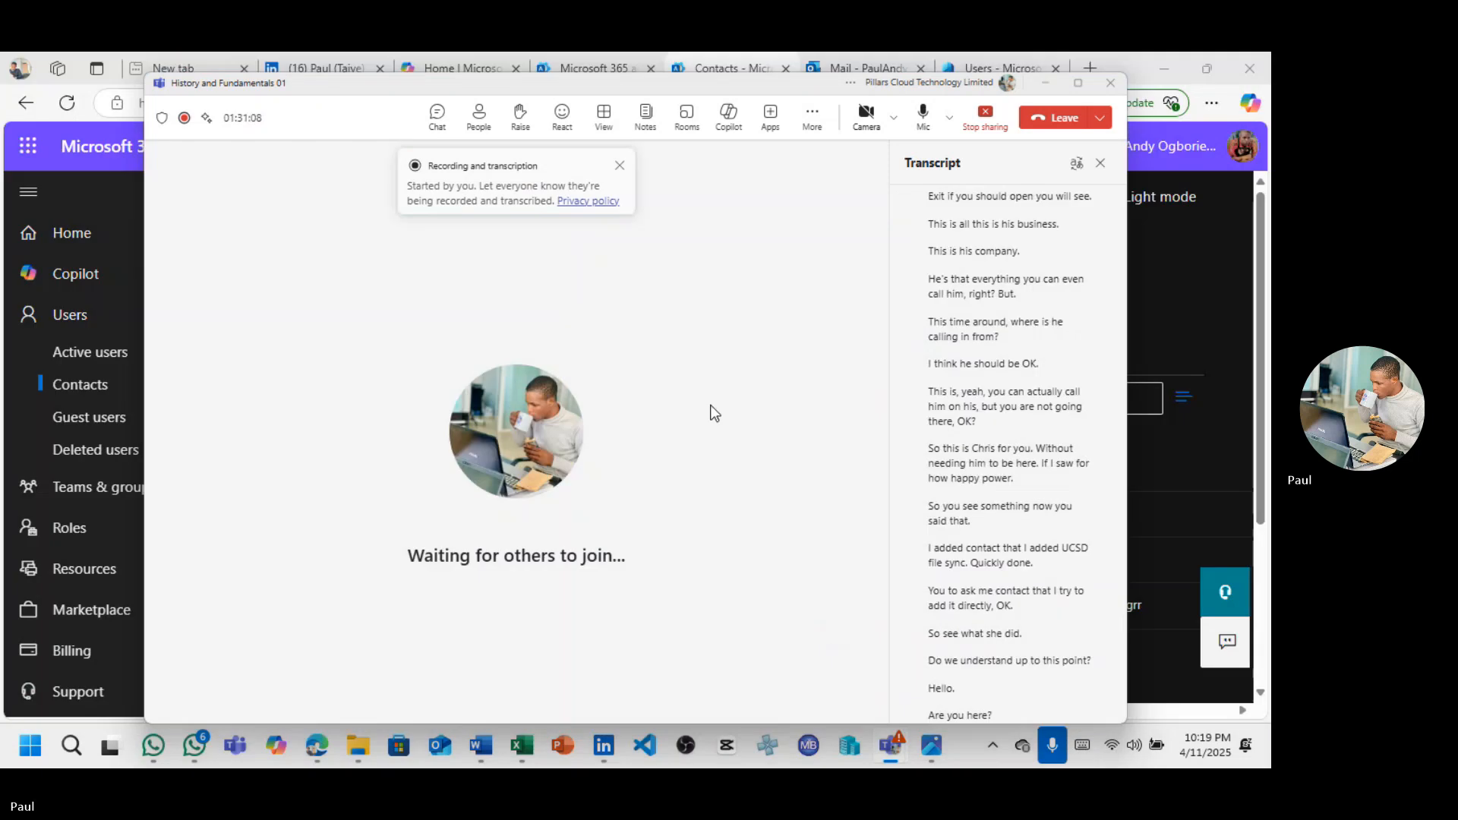
left_click(620, 167)
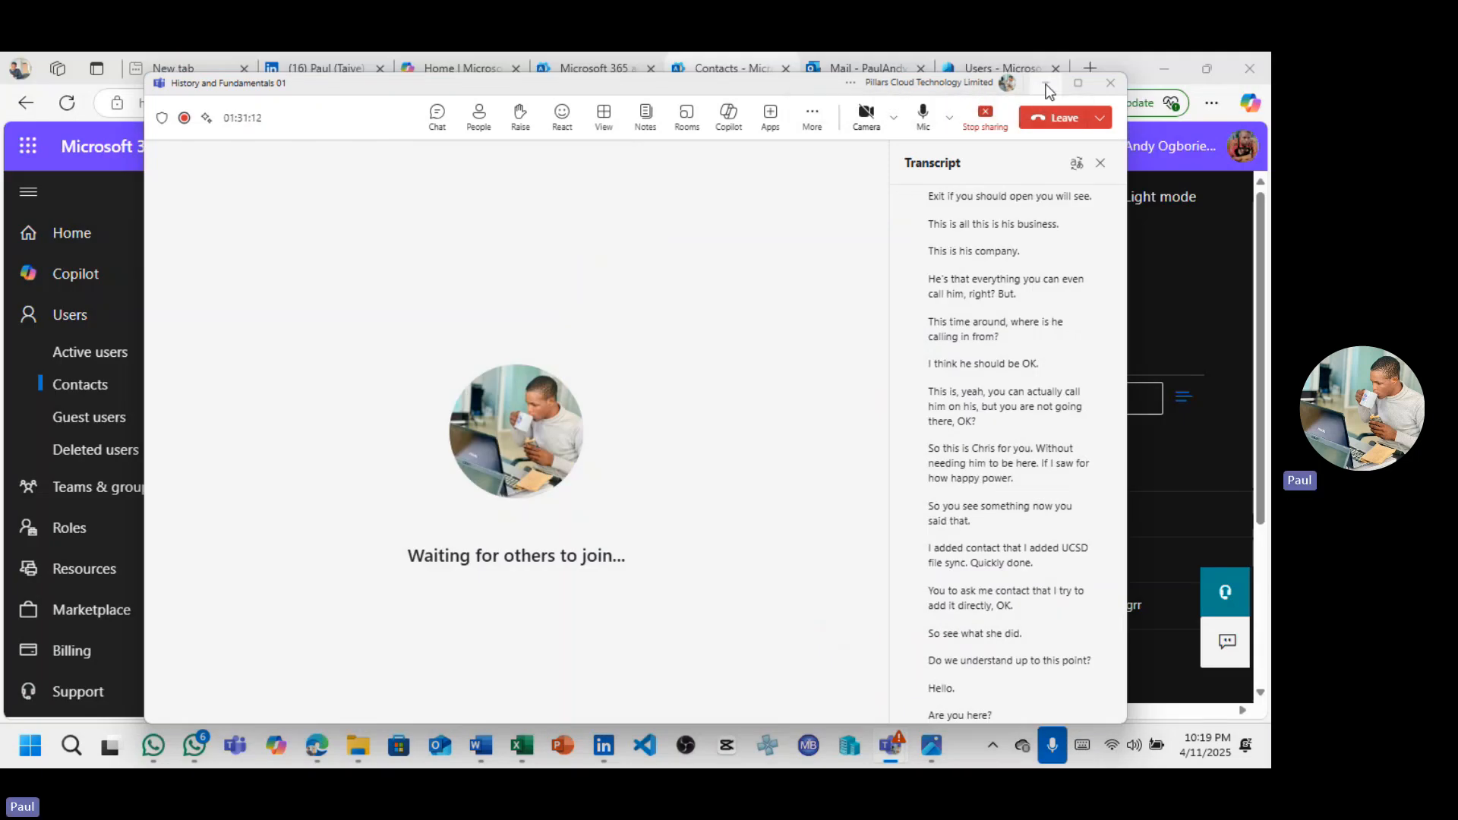
left_click(1045, 83)
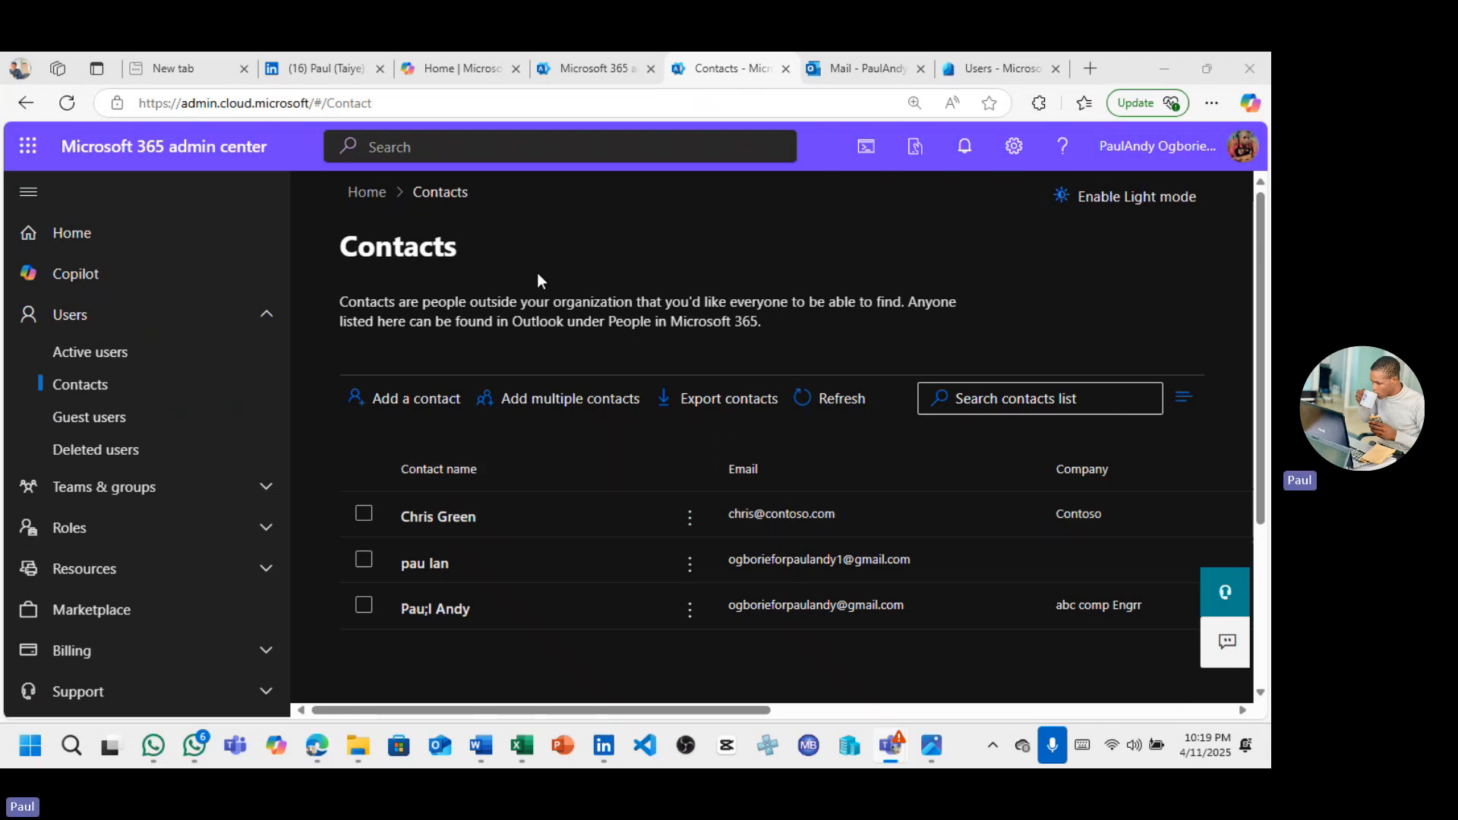
Open the Guest users page and start adding a guest user.
left_click(112, 422)
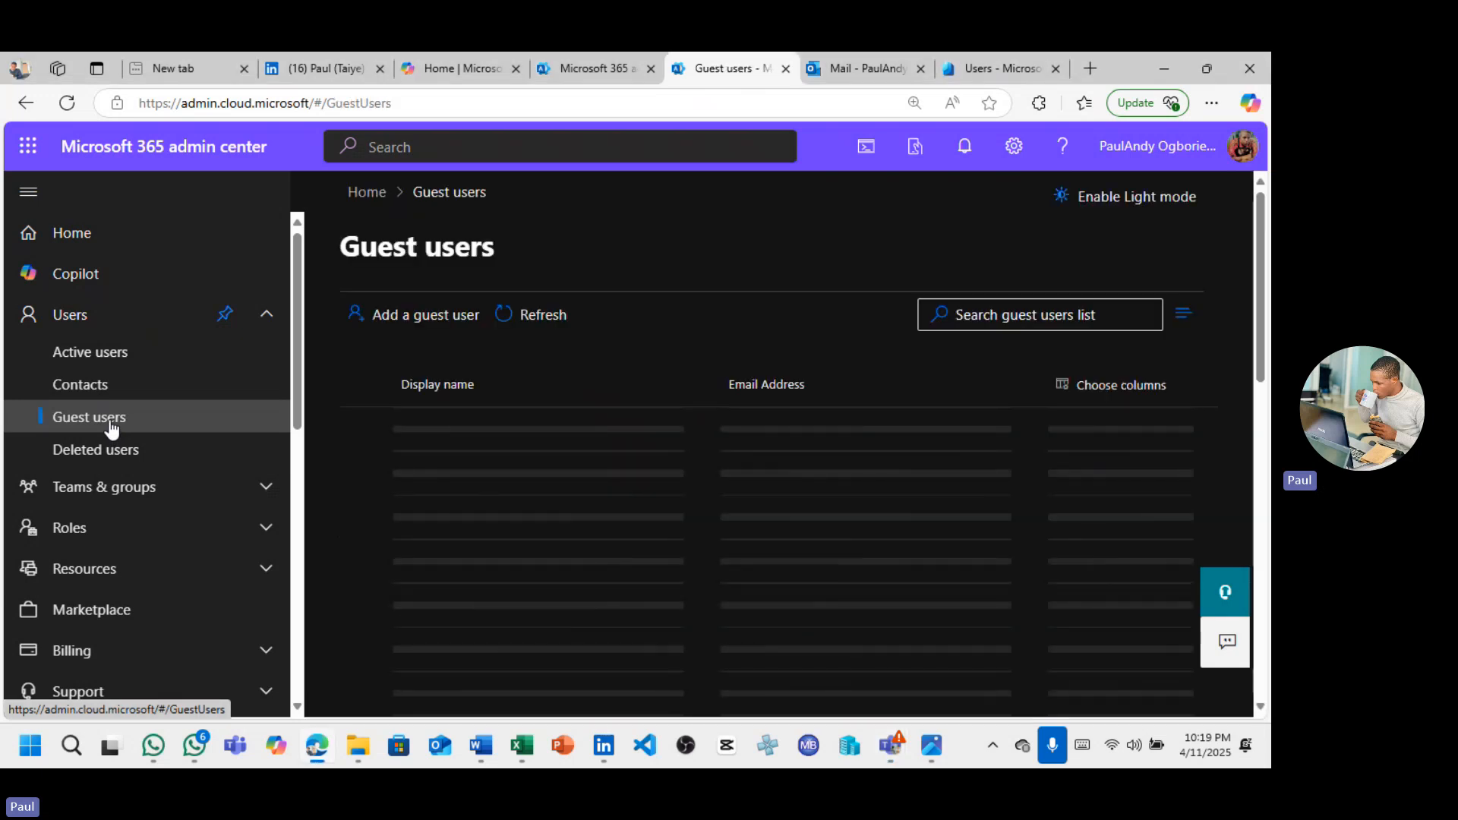
left_click(419, 319)
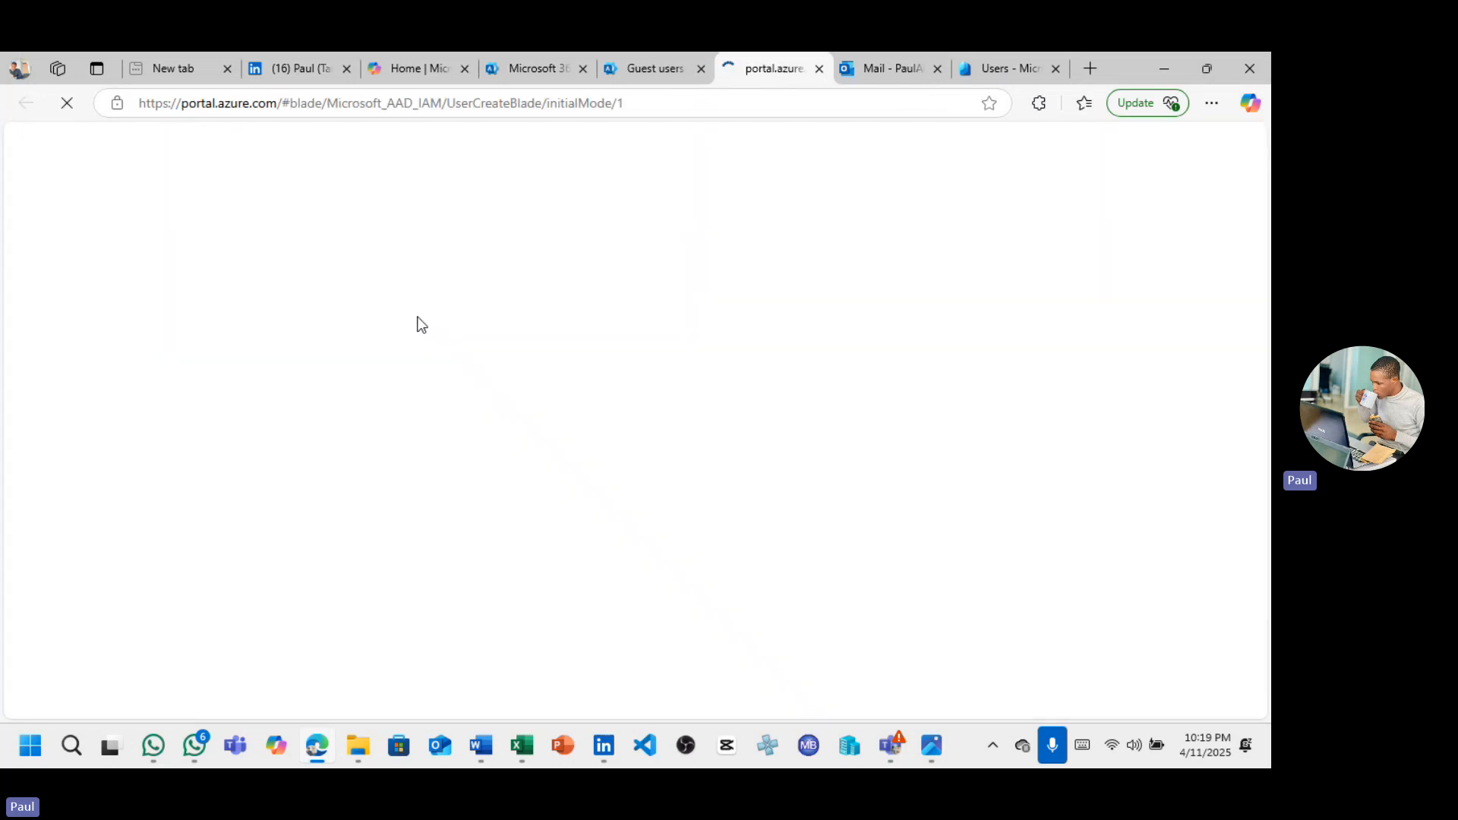
left_click(656, 71)
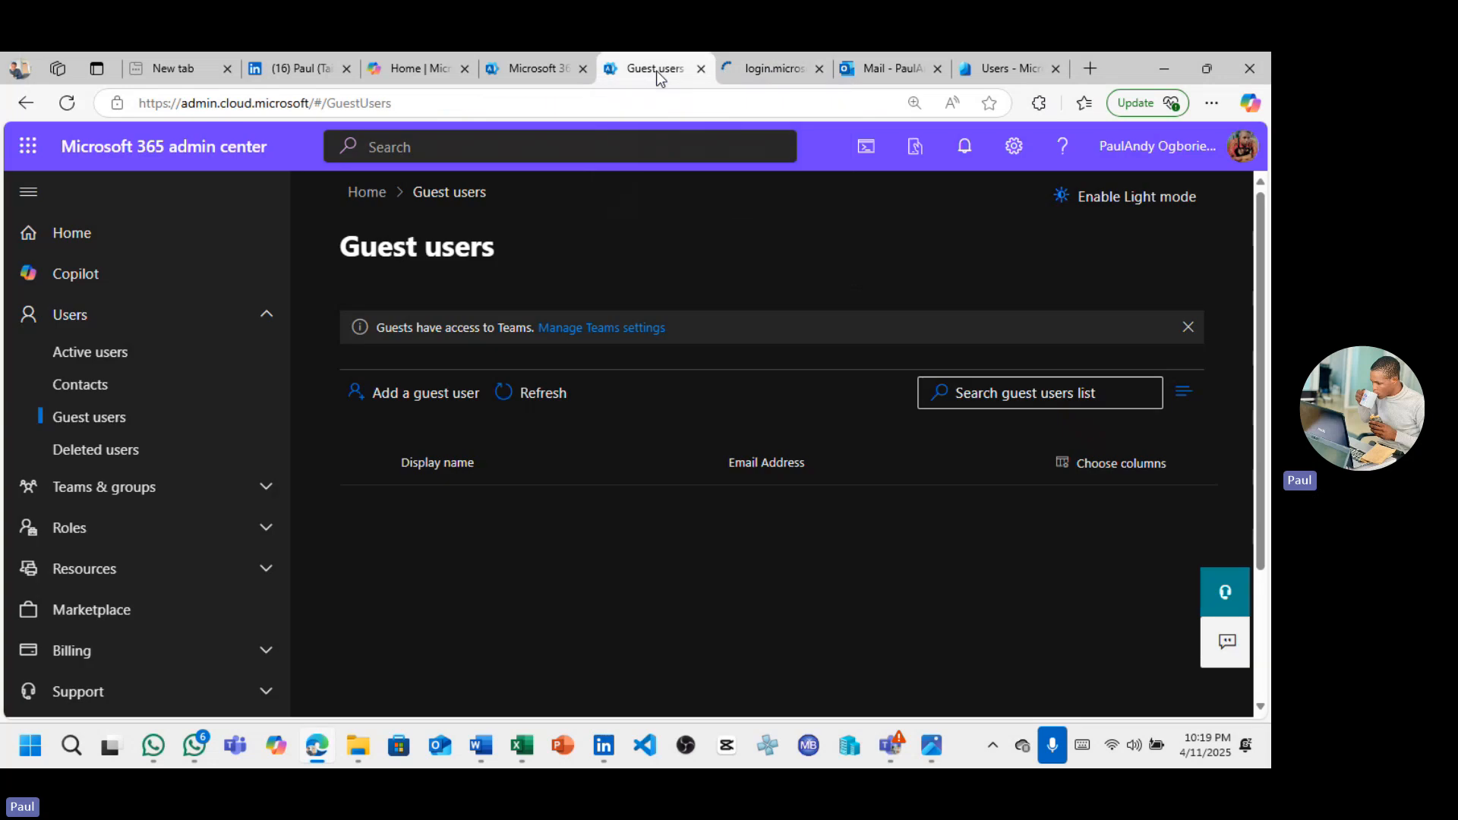
left_click(408, 395)
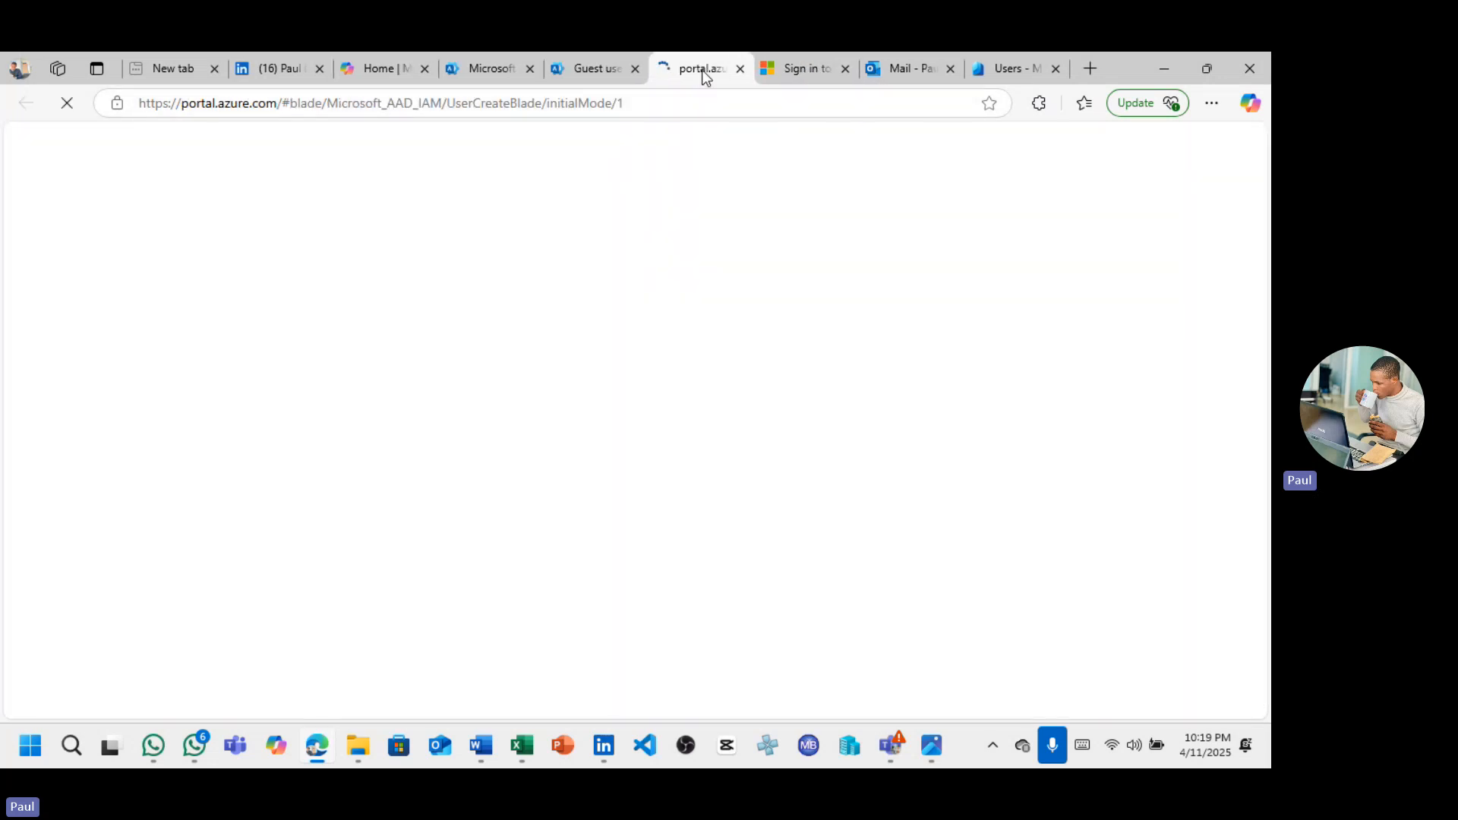
Choose the admin account on the Azure sign-in page and close the duplicate tab.
mouse_move(782, 59)
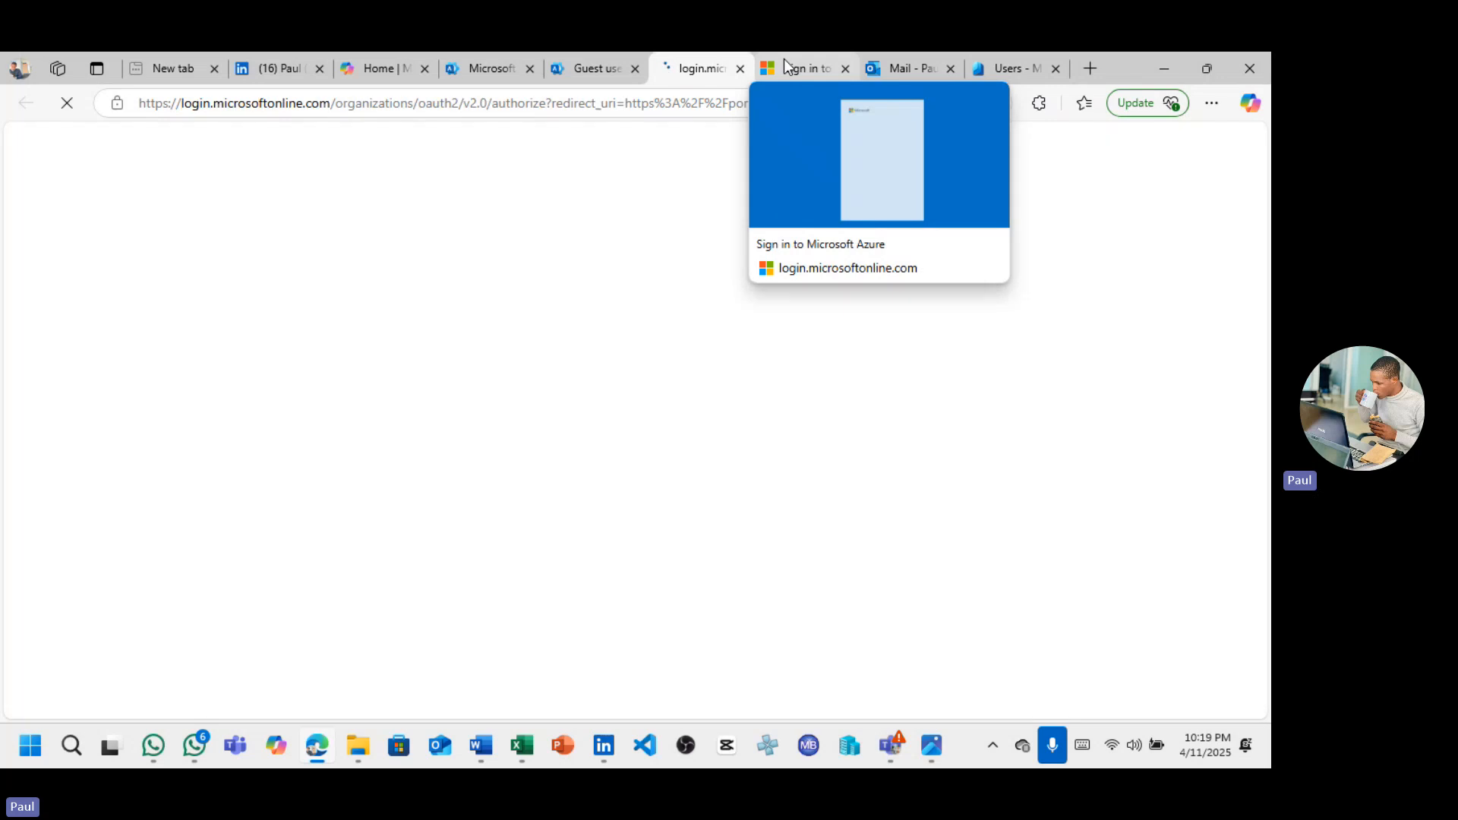
left_click(783, 60)
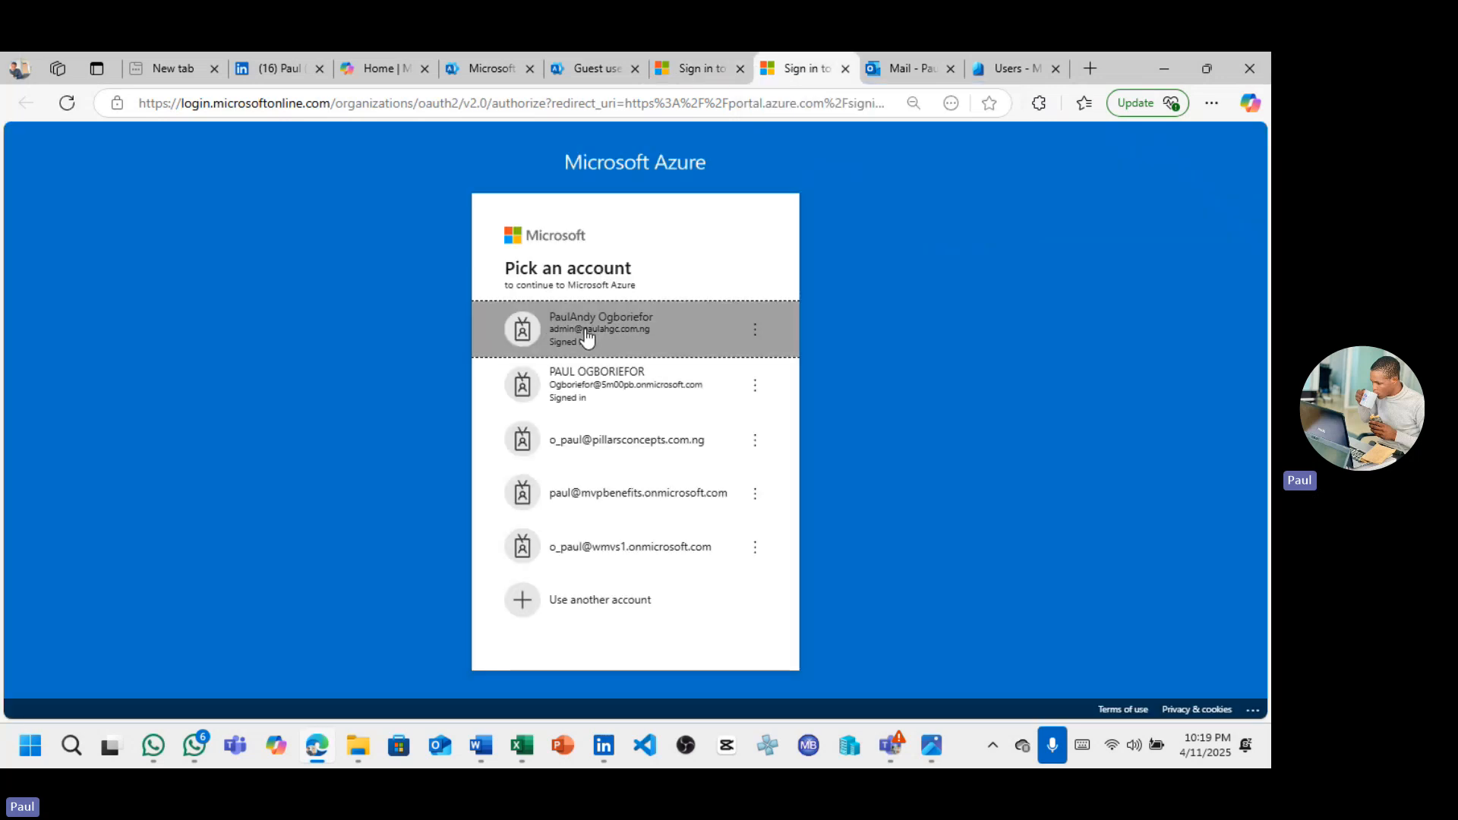
left_click(587, 337)
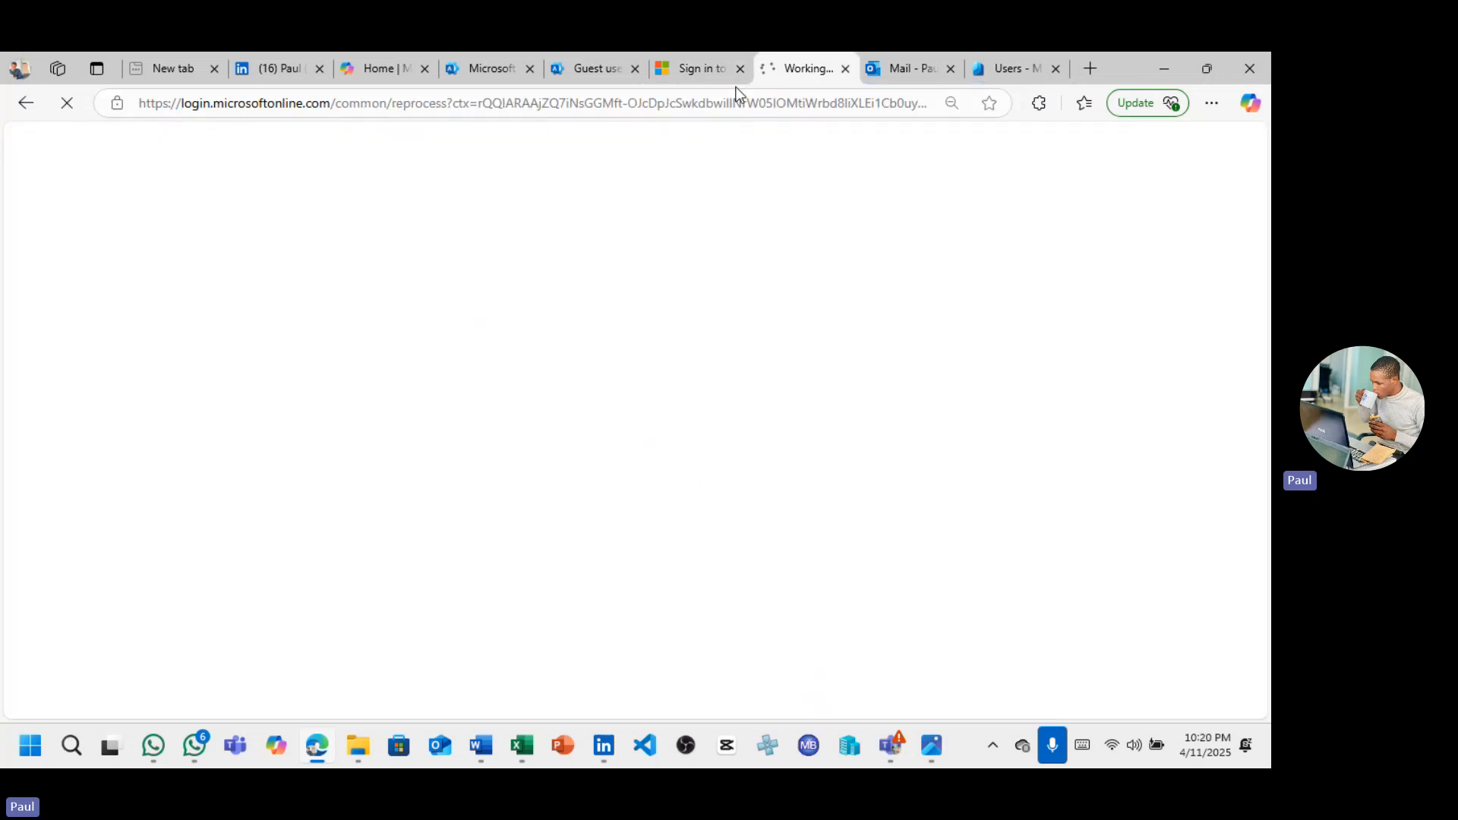
left_click(740, 70)
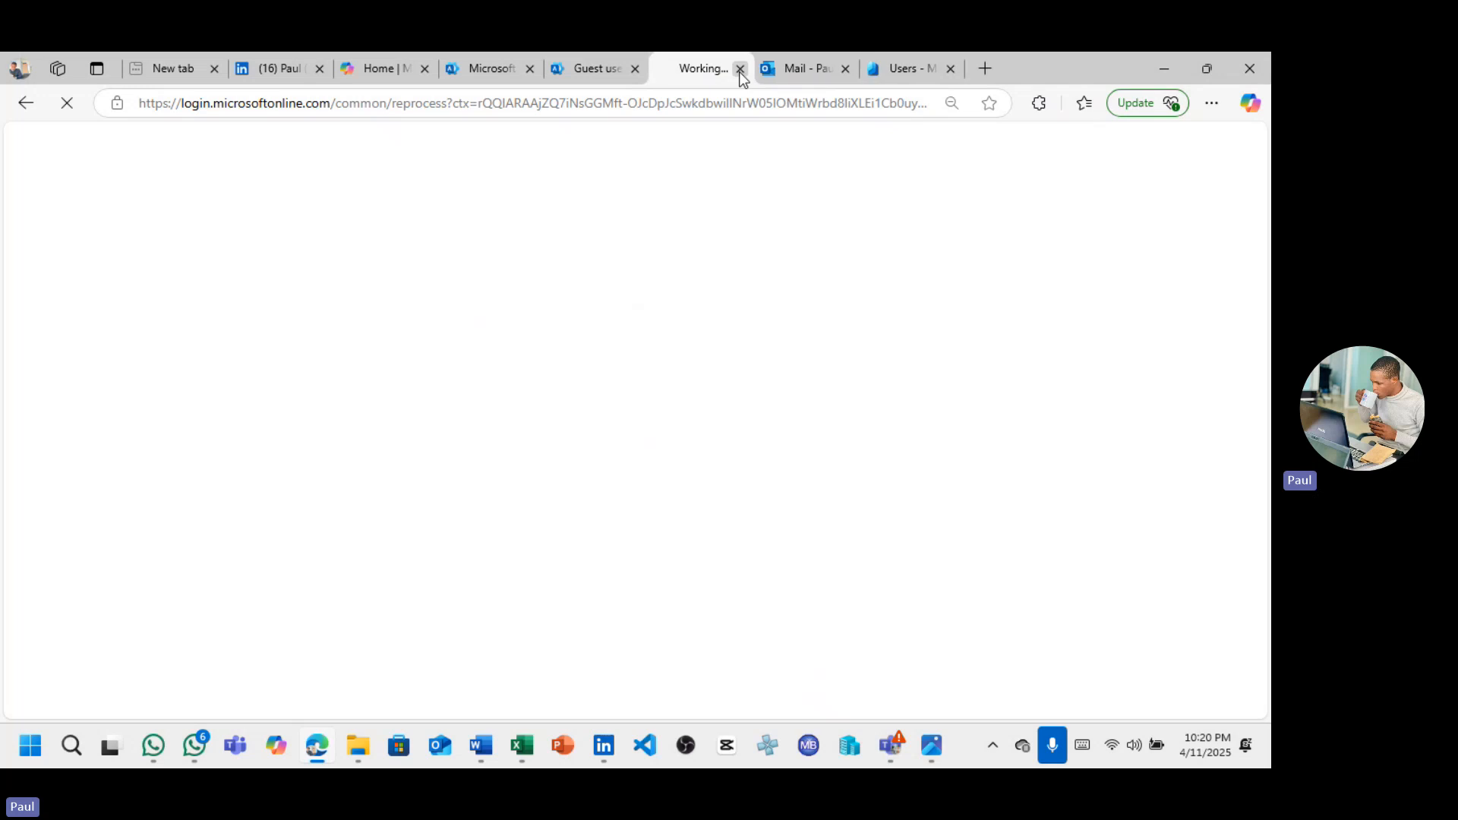
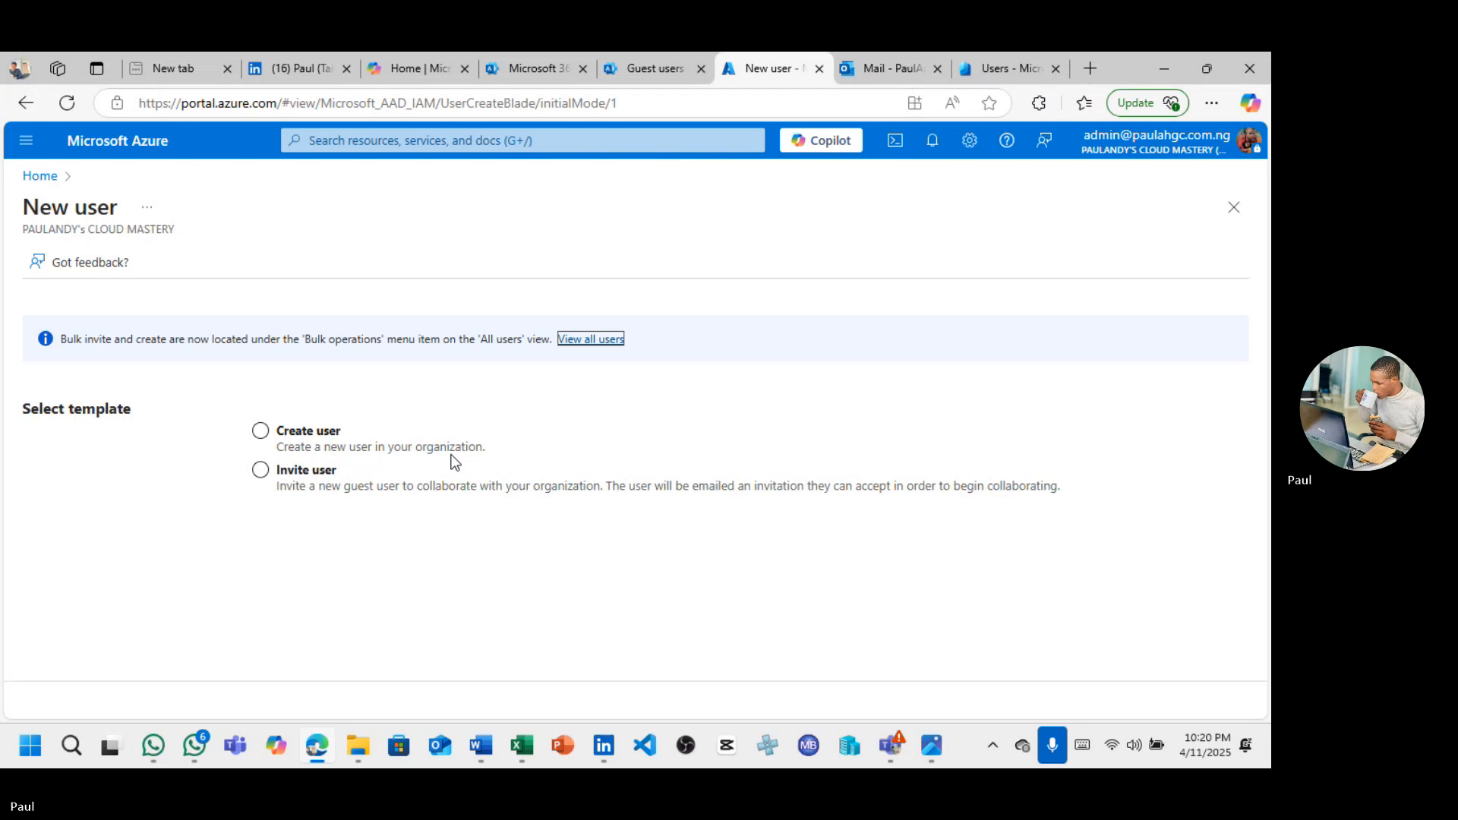
Switch the New user form to Invite user and autofill the guest's name and Gmail address.
left_click(294, 450)
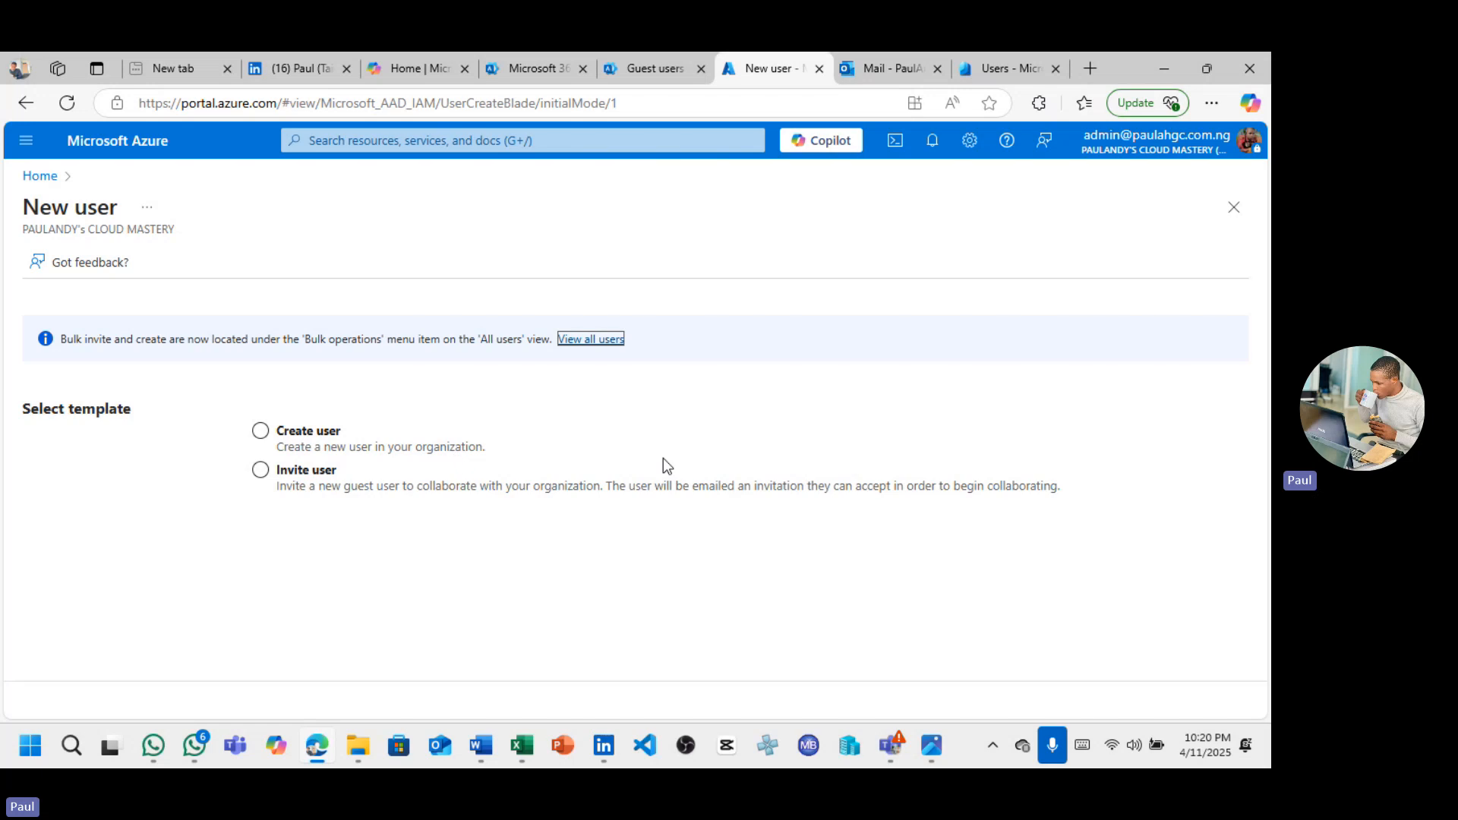
left_click(281, 492)
left_click(820, 492)
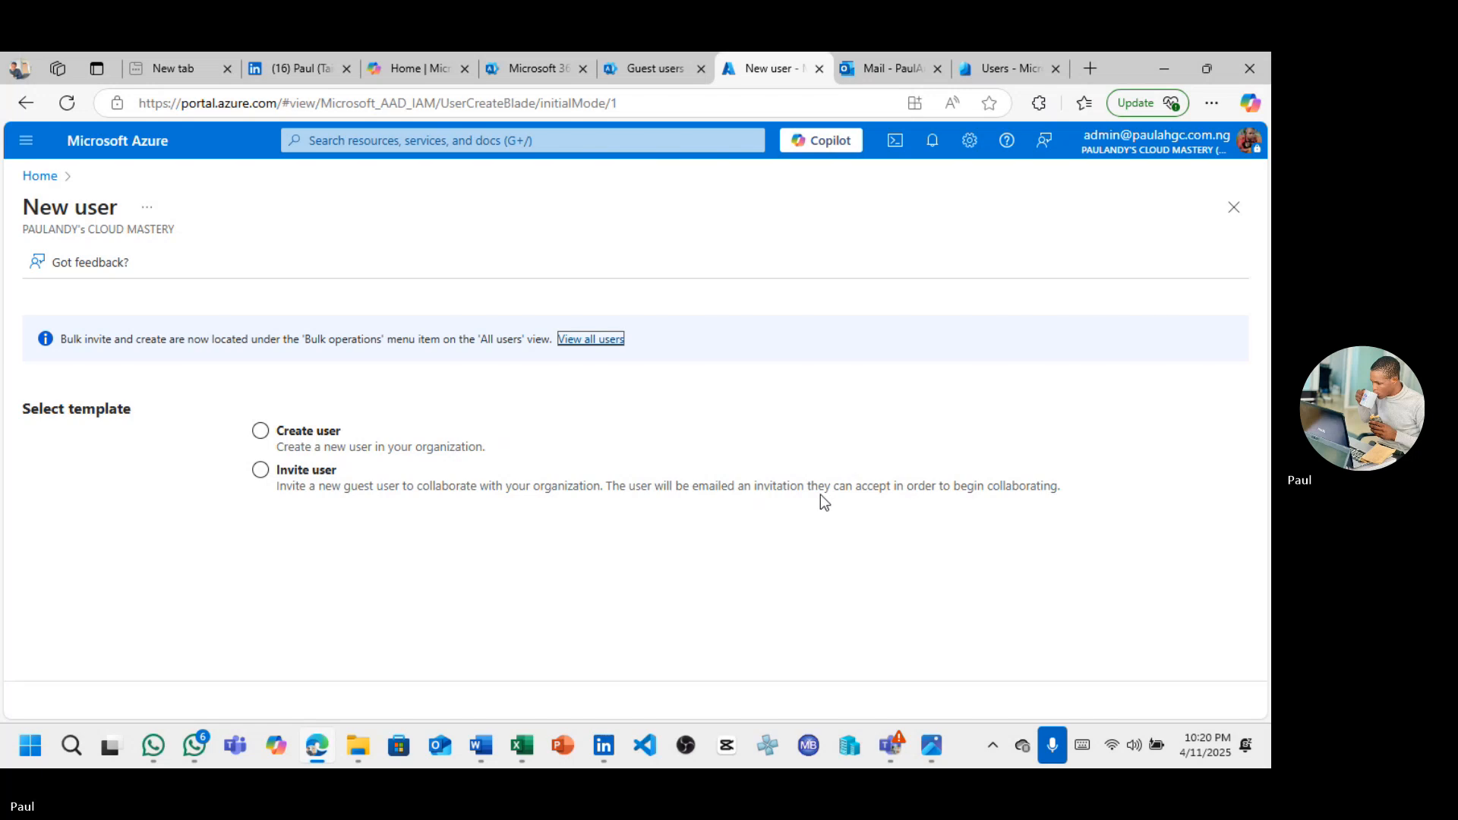
left_click(865, 494)
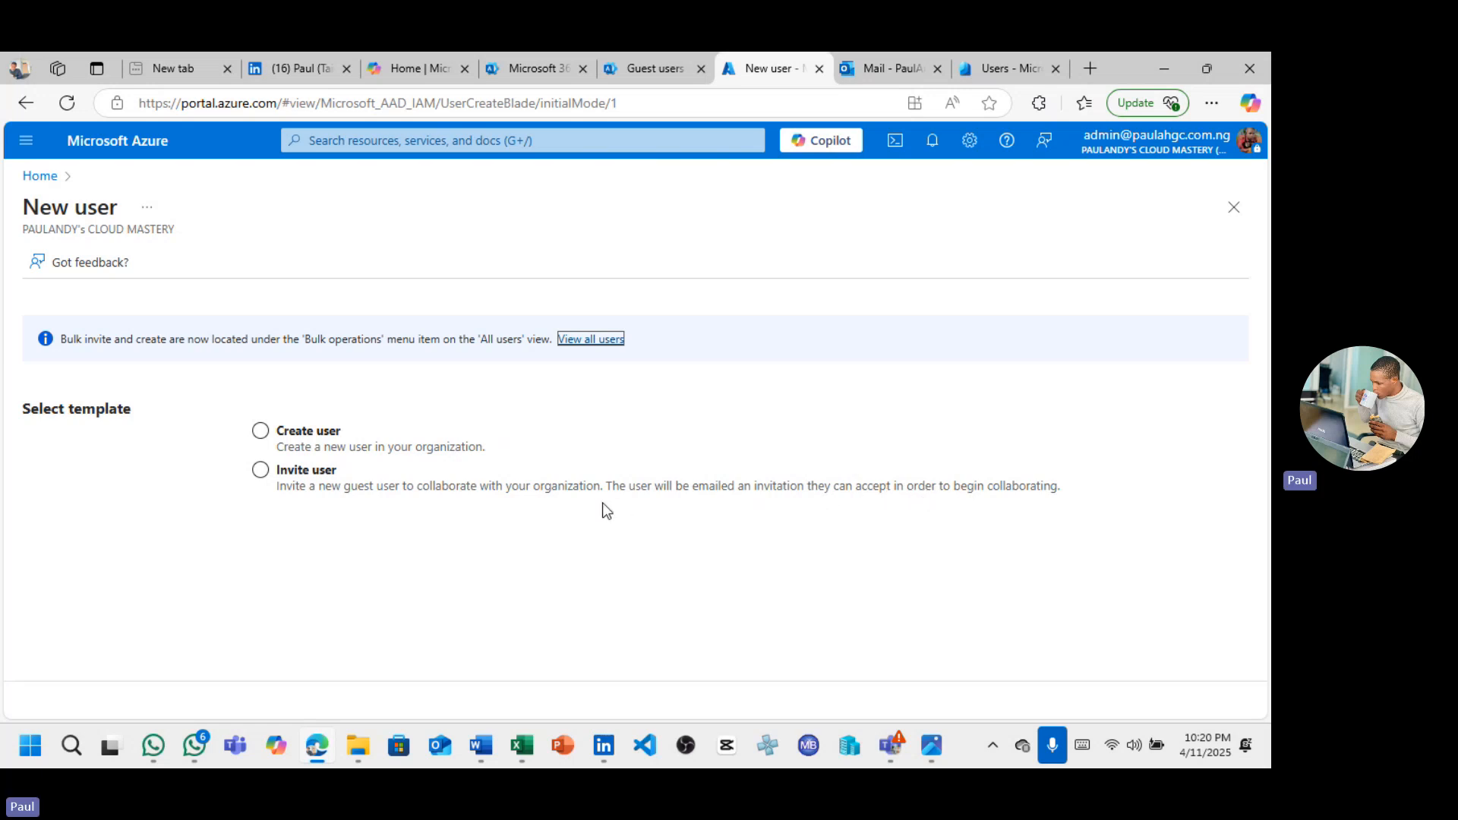
left_click(261, 470)
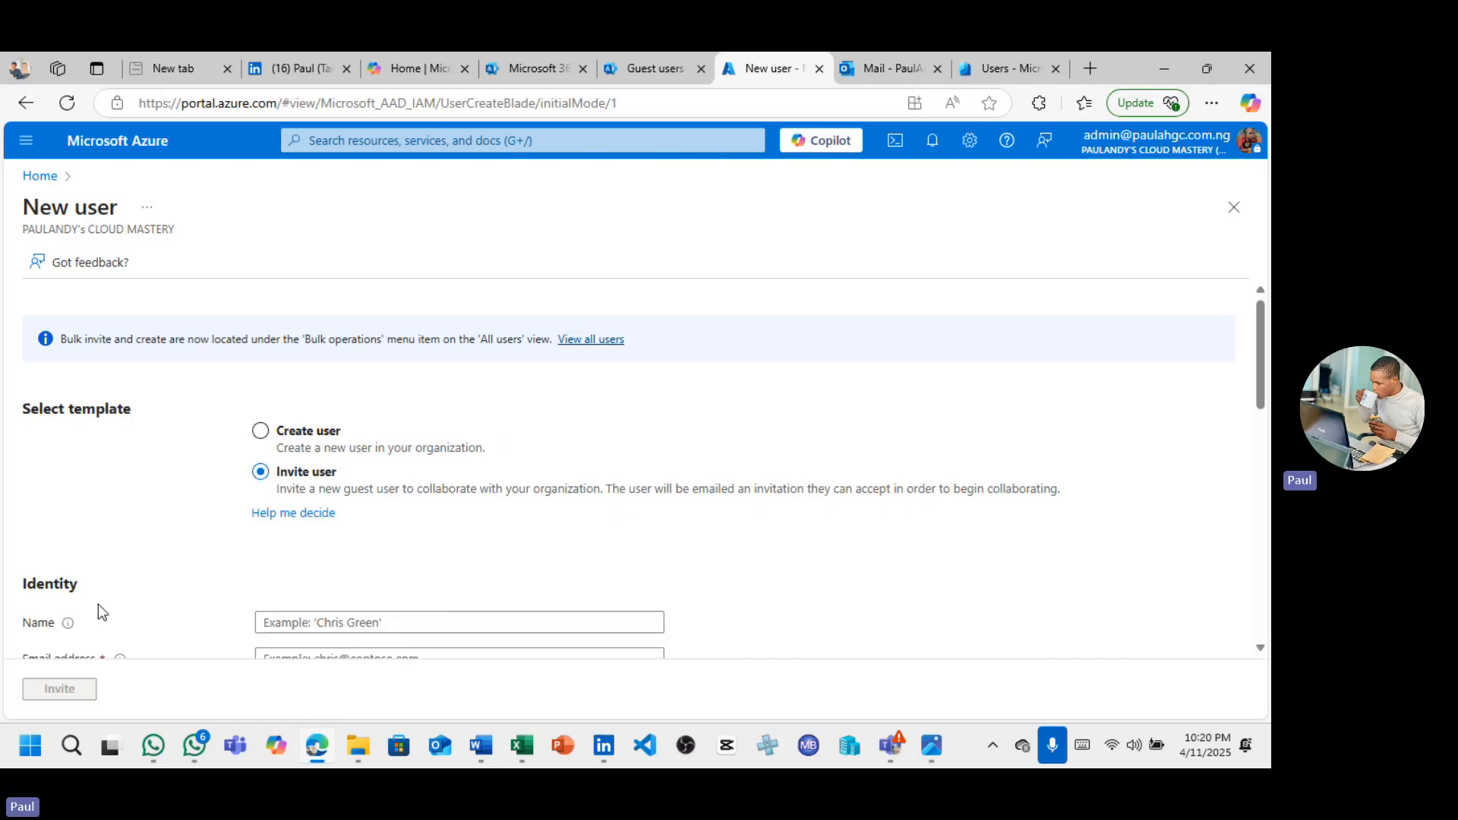
scroll(351, 584, "down", 2)
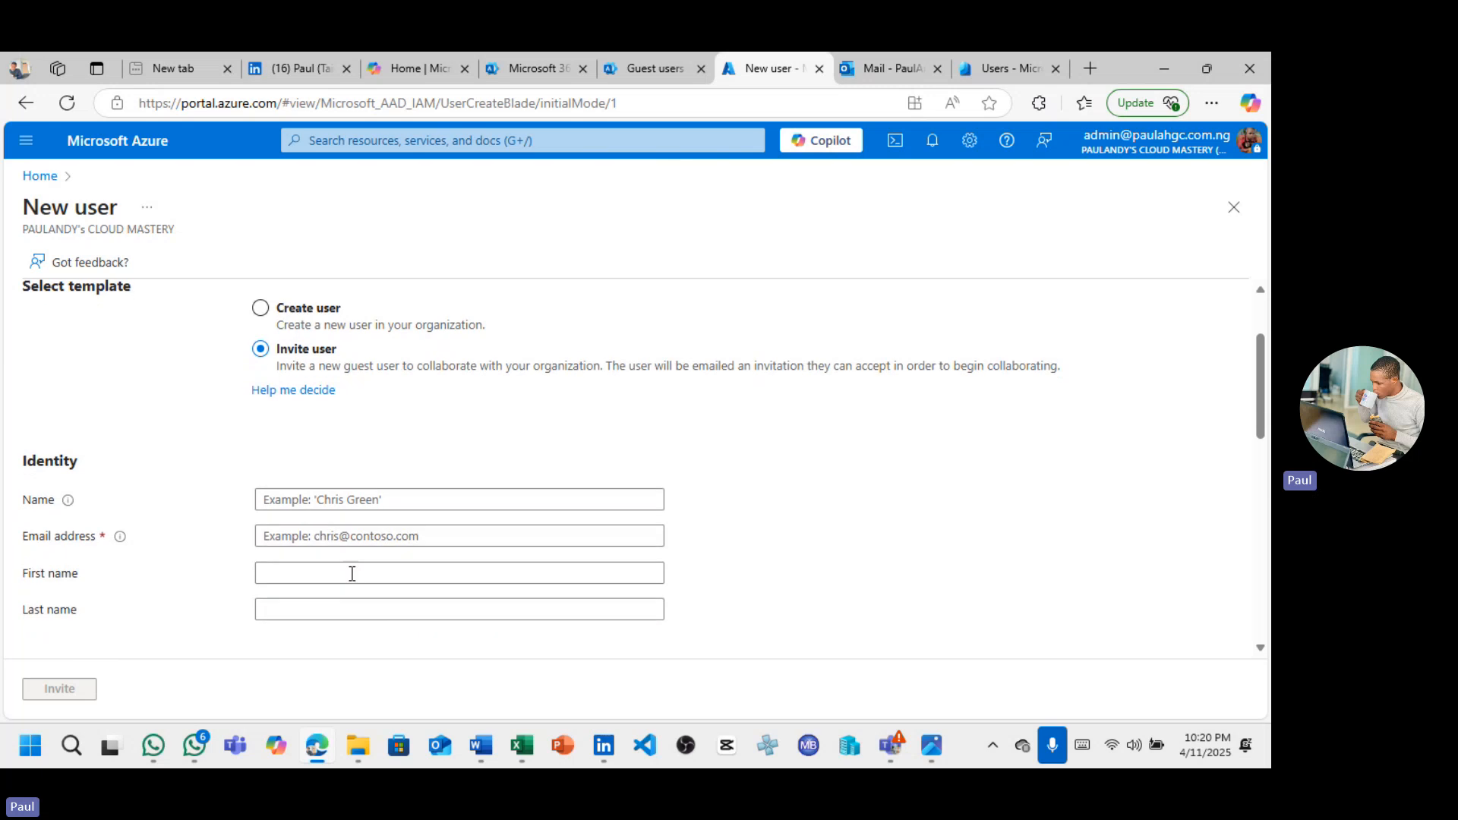
left_click(332, 505)
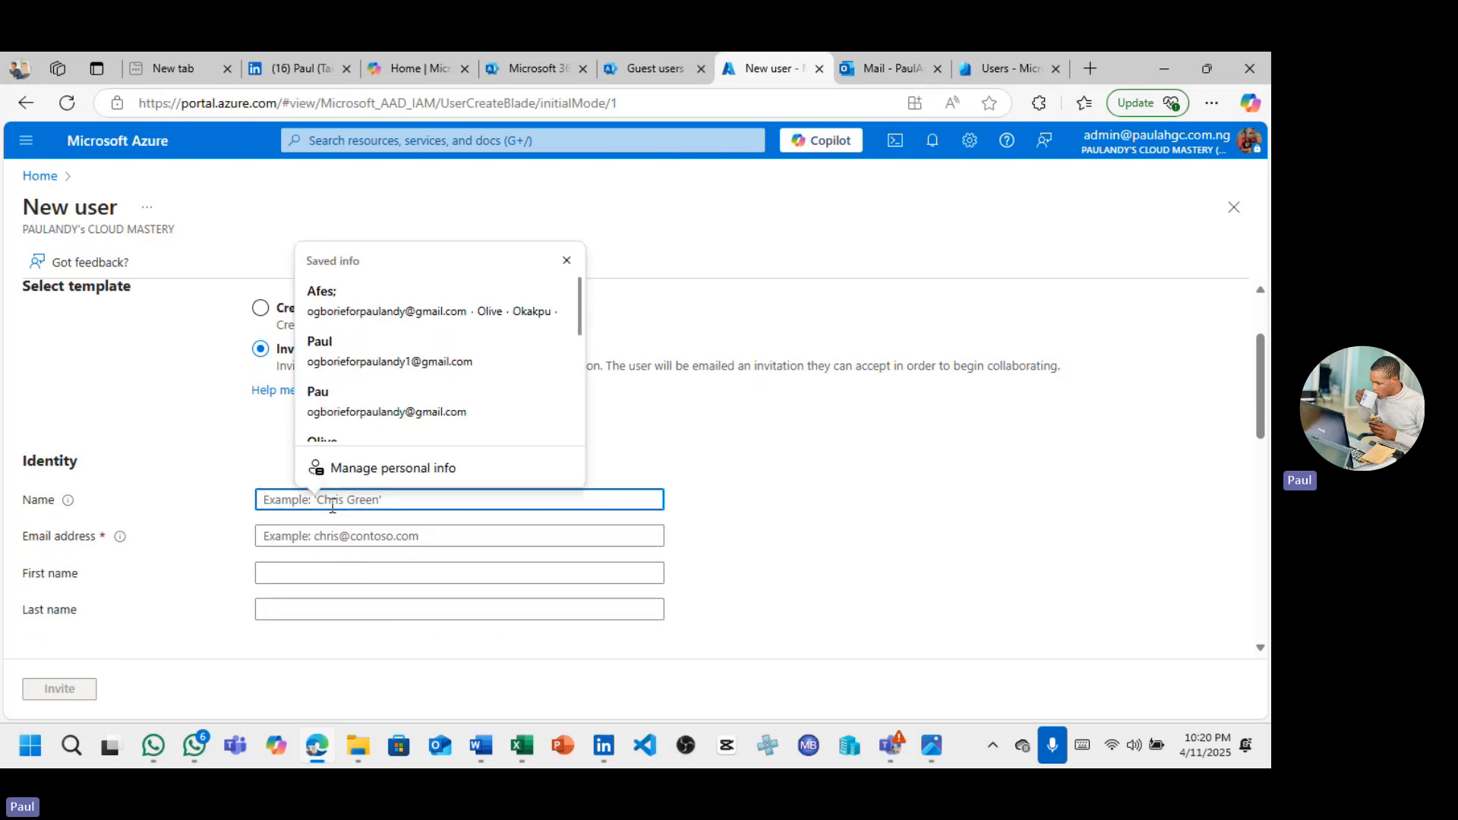
left_click(403, 353)
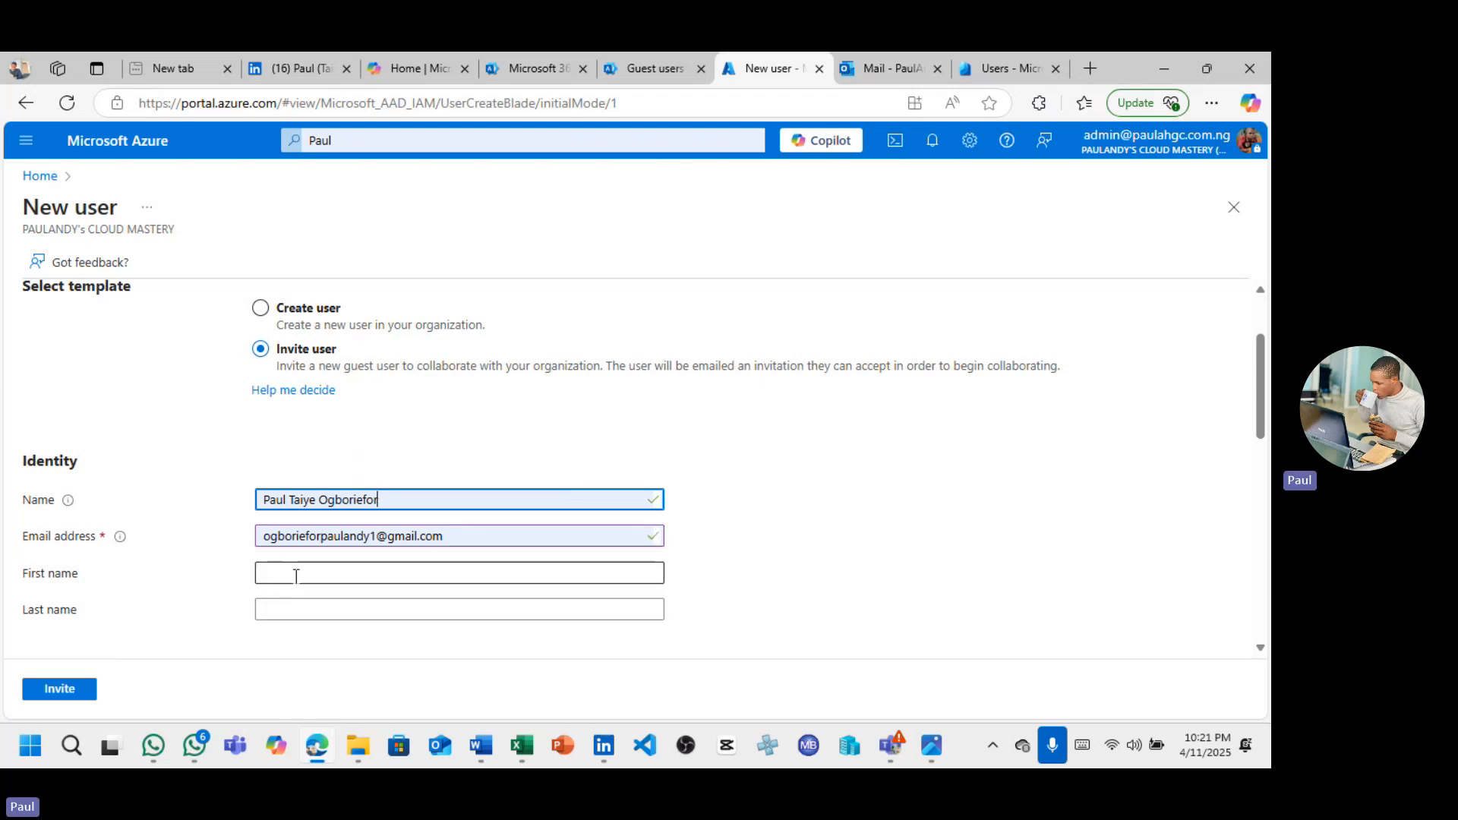
scroll(296, 576, "down", 3)
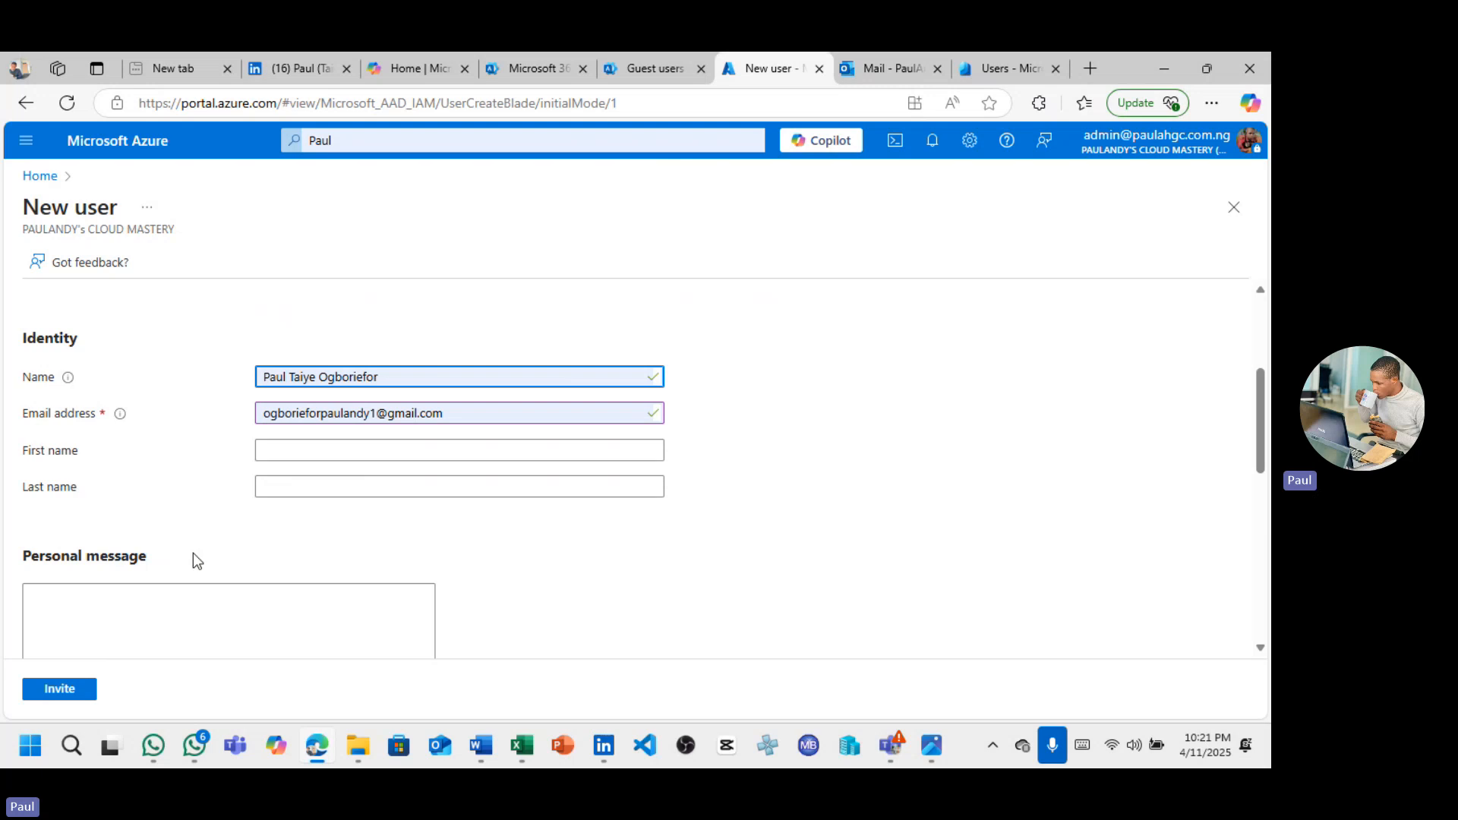
scroll(193, 561, "down", 6)
Write the message 'As per our discussion, I'm inviting you to collaborate with us on Project ABC. Regards,'.
left_click(205, 339)
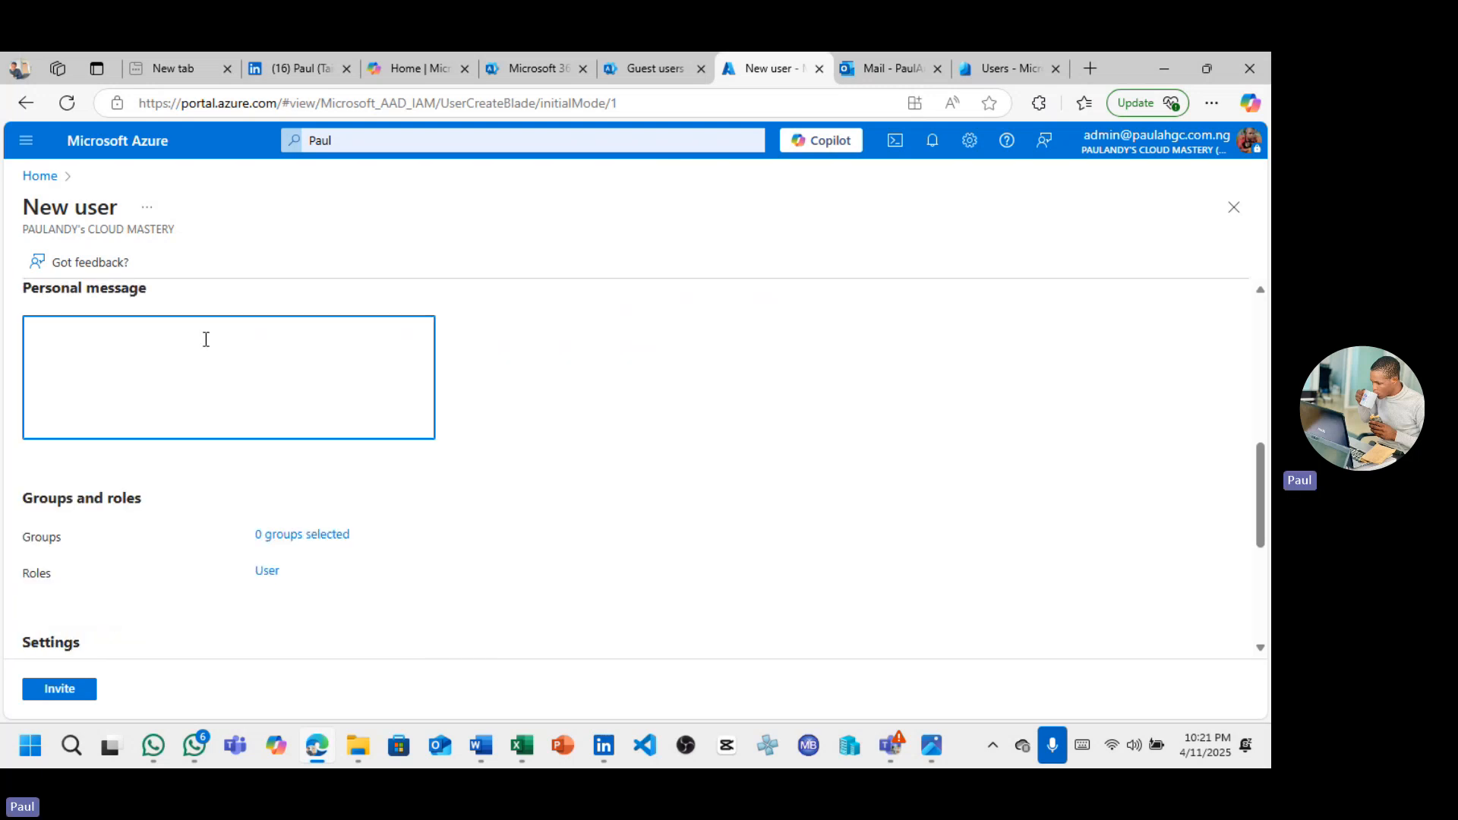
type("P")
key("BackSpace")
type("As per out")
key("BackSpace")
type("r ")
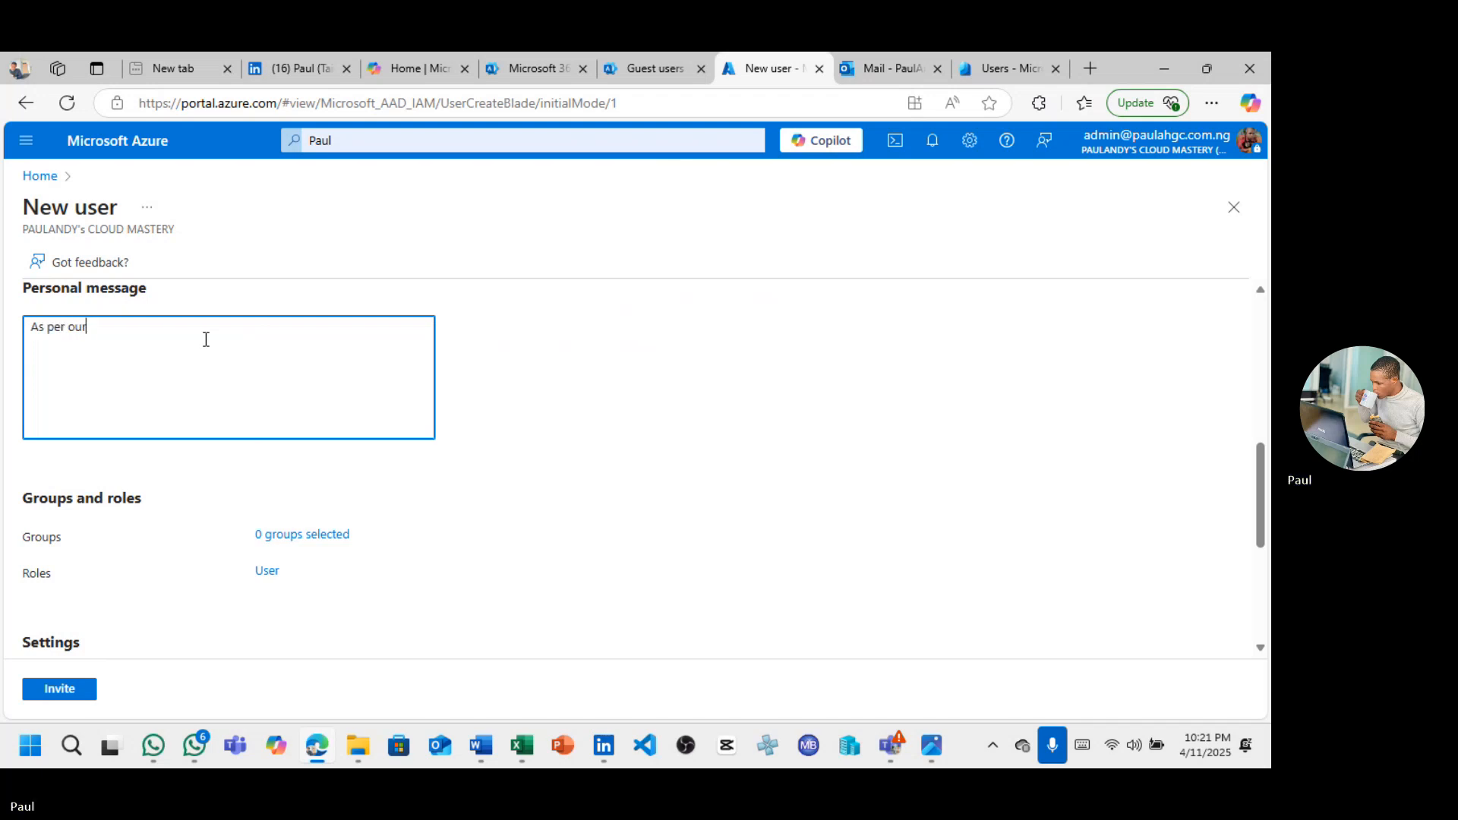
type("discu")
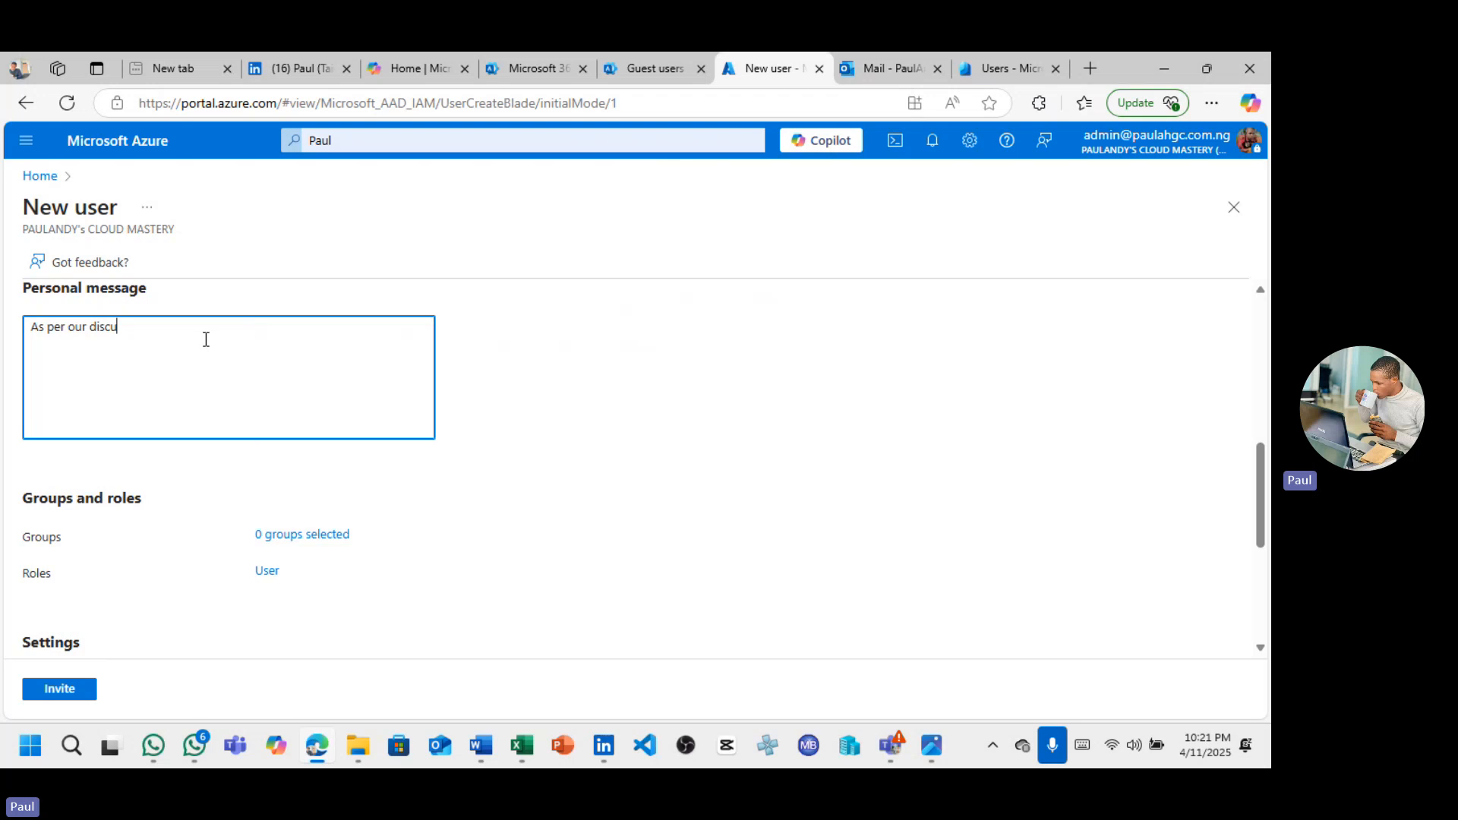
type("ssion")
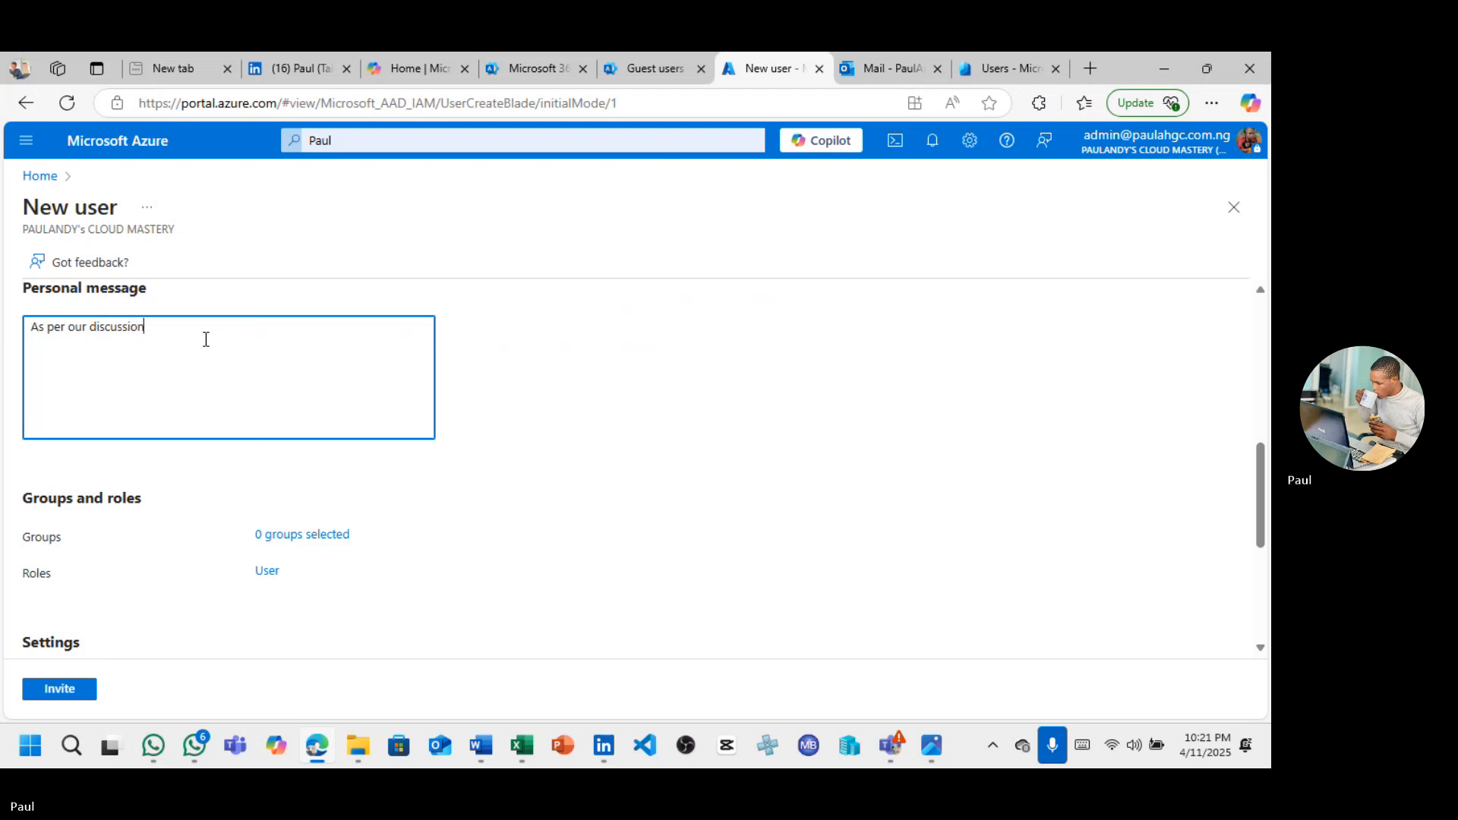
type(", I'm inviting")
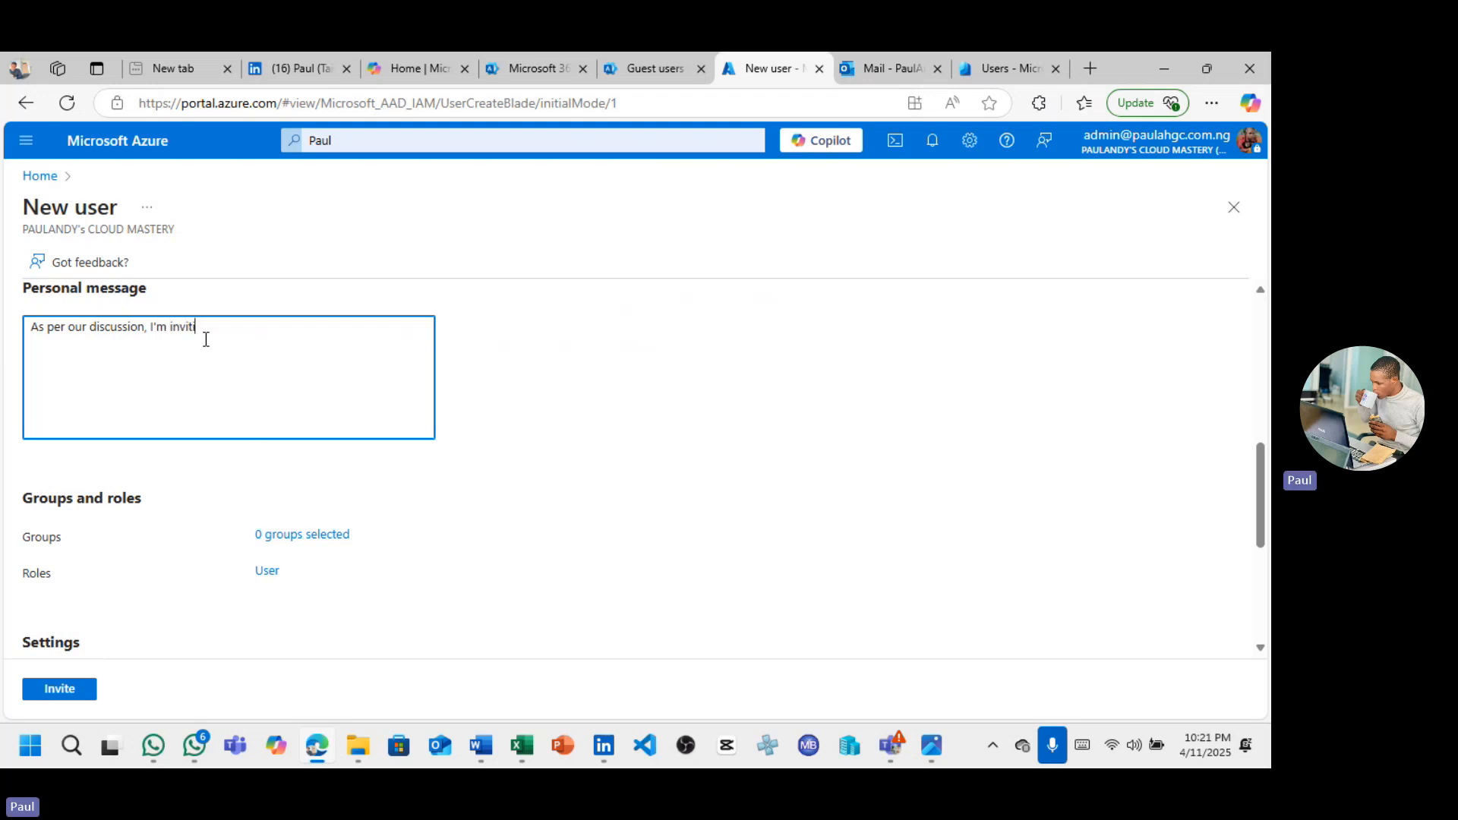
type("u to coa")
key("BackSpace")
type("l")
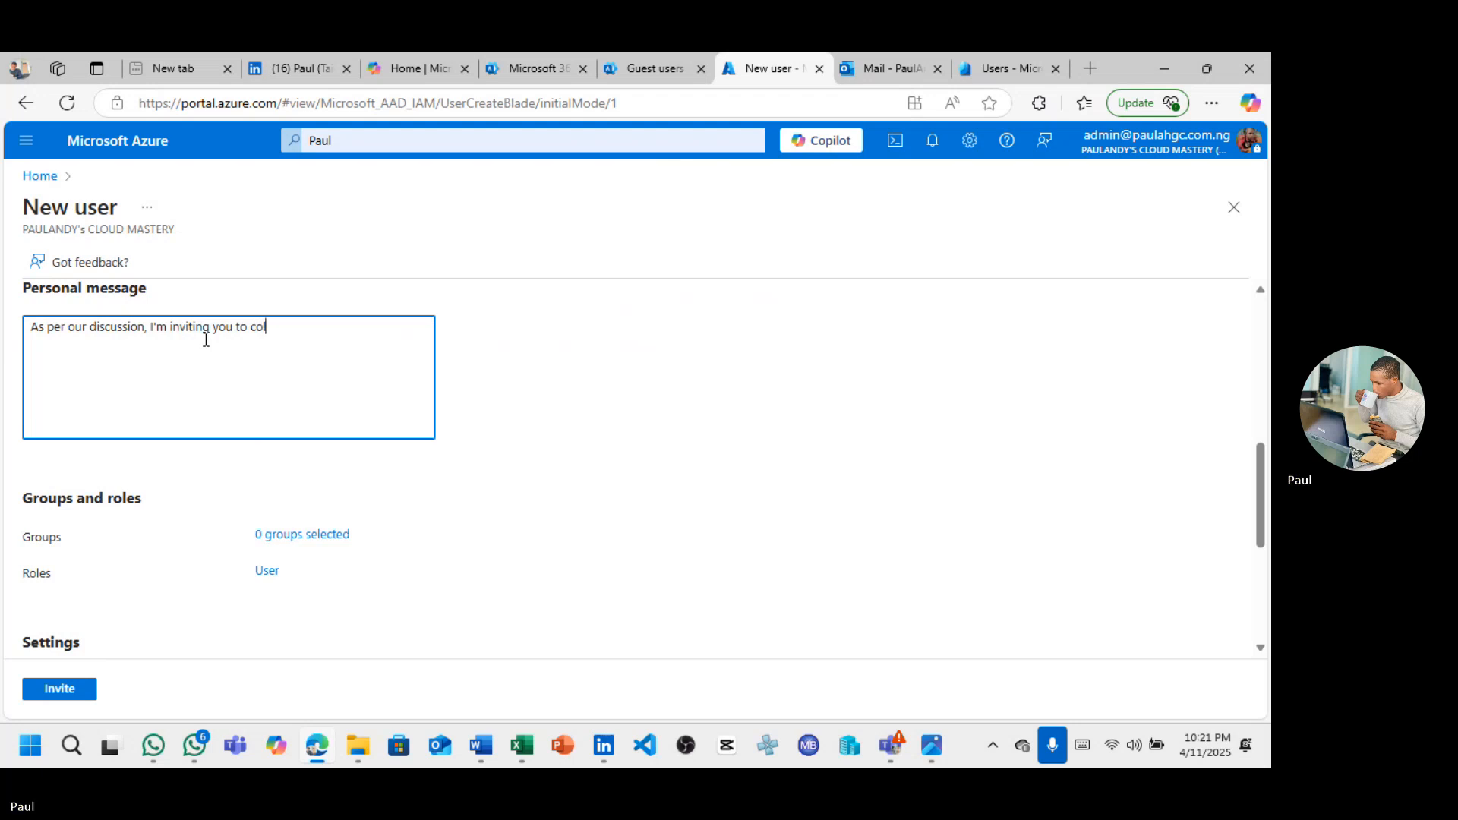
type("lab")
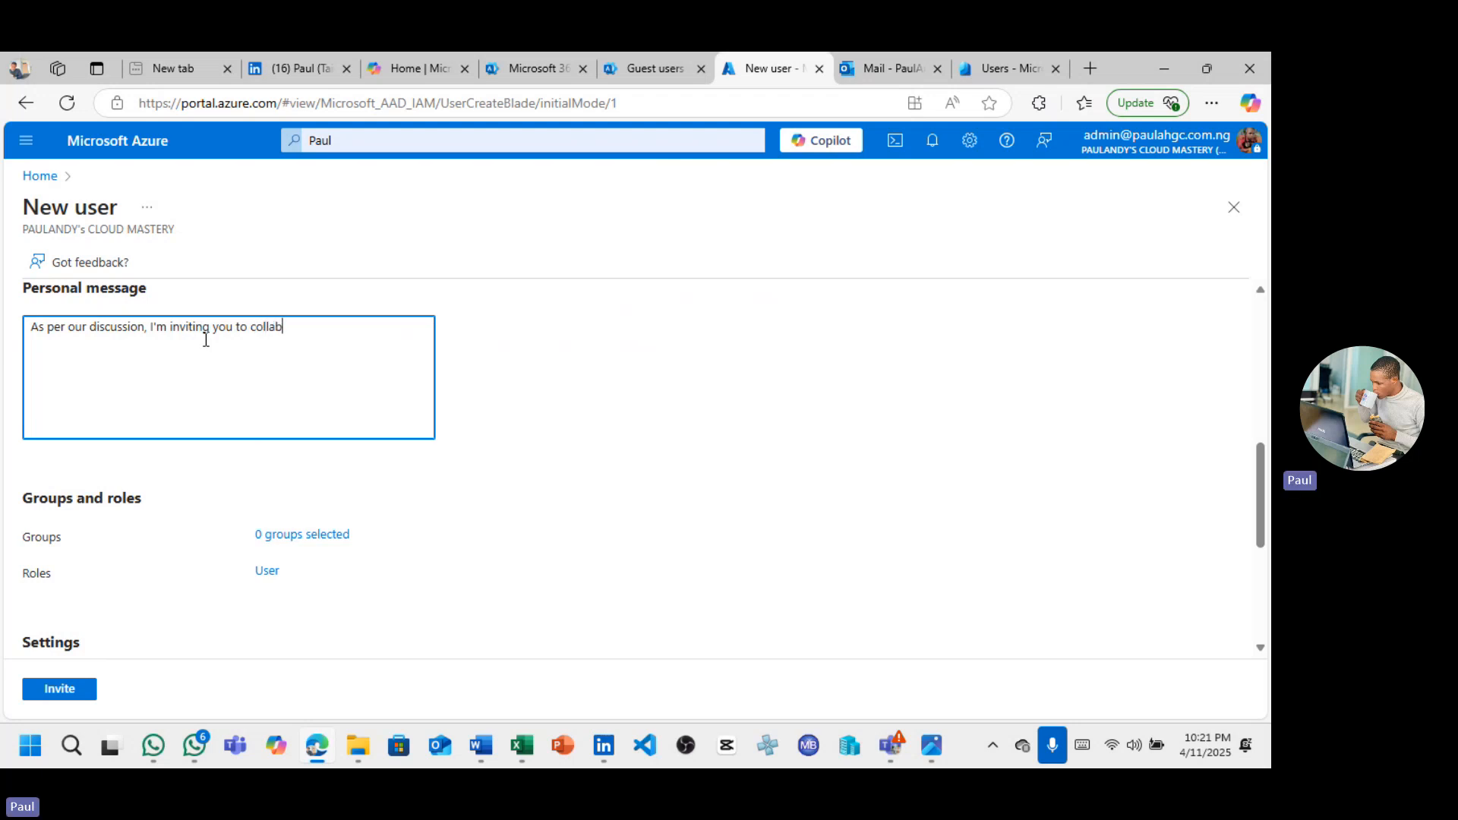
type("orate with us on Pr")
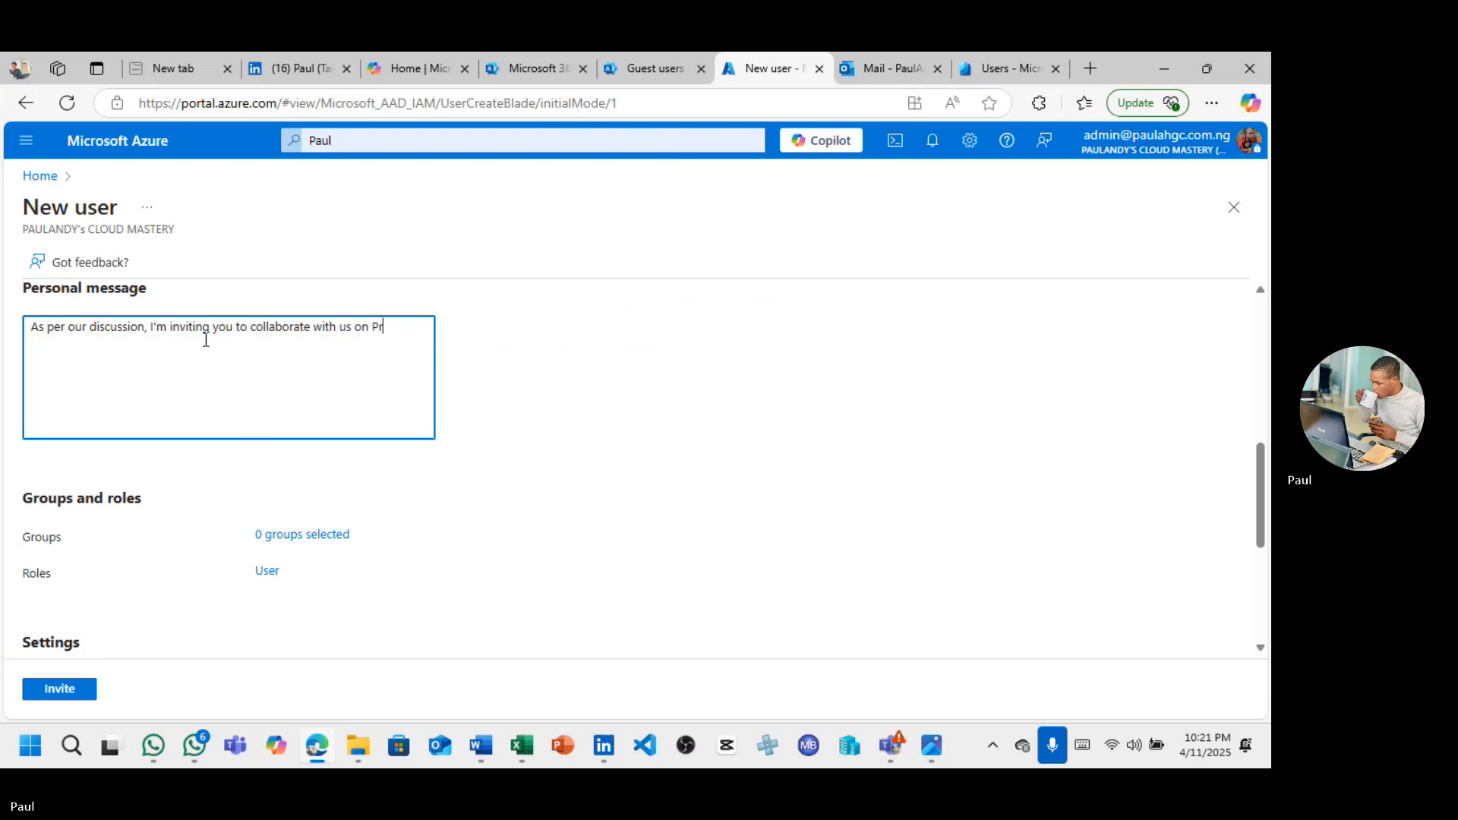
type("oject ABC")
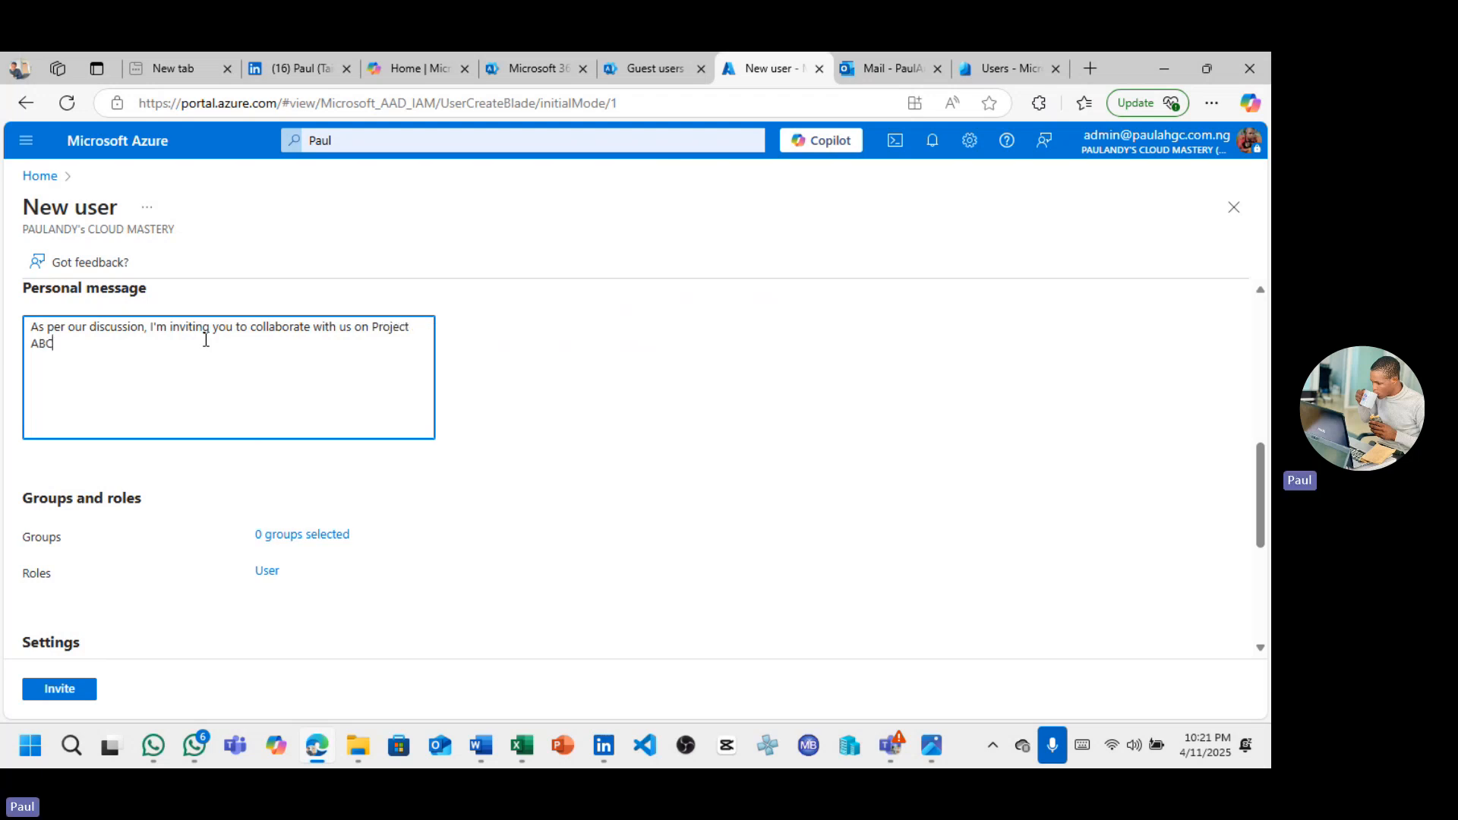
type(".  ")
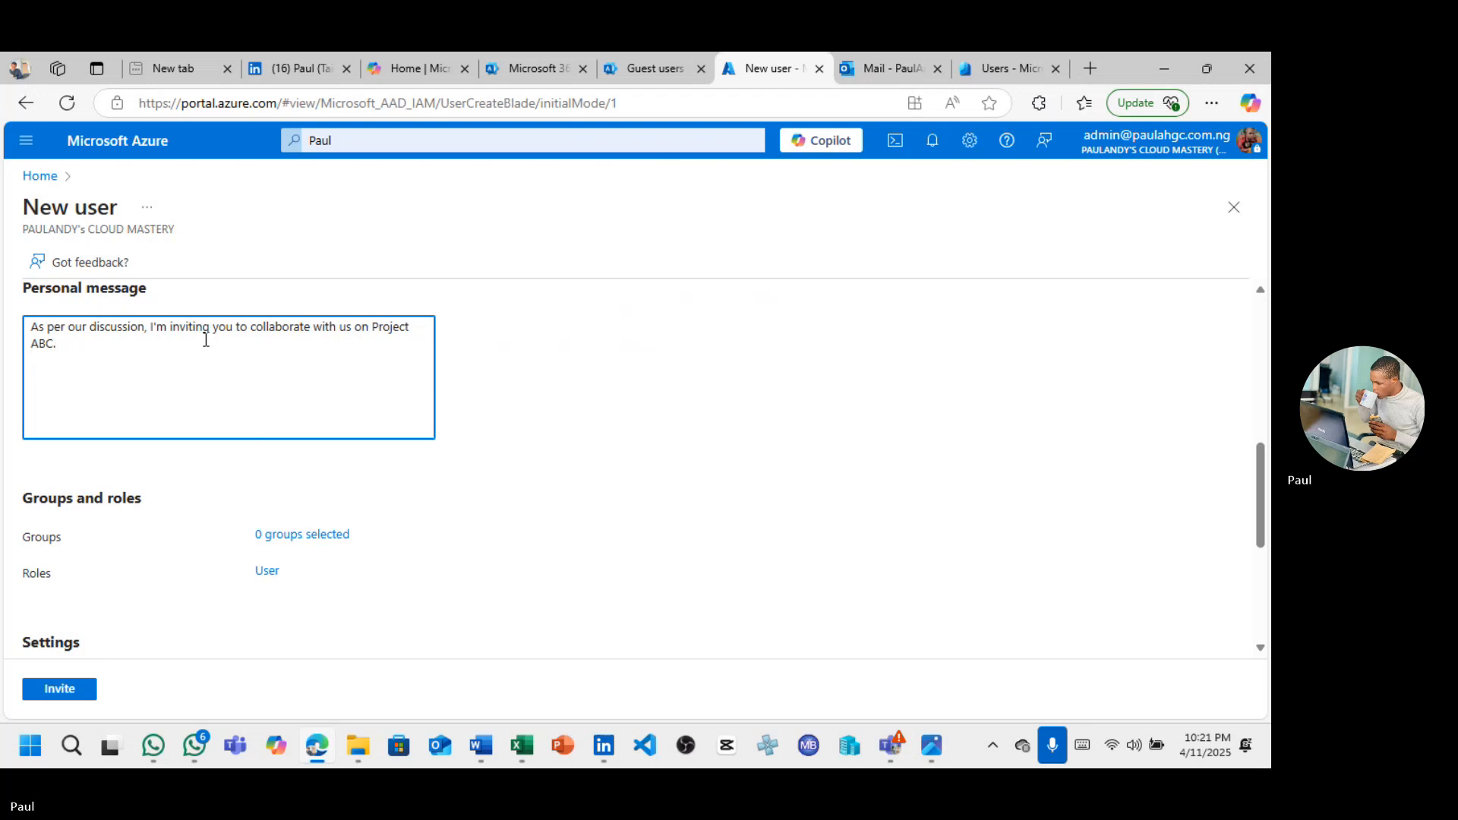
type("Rega")
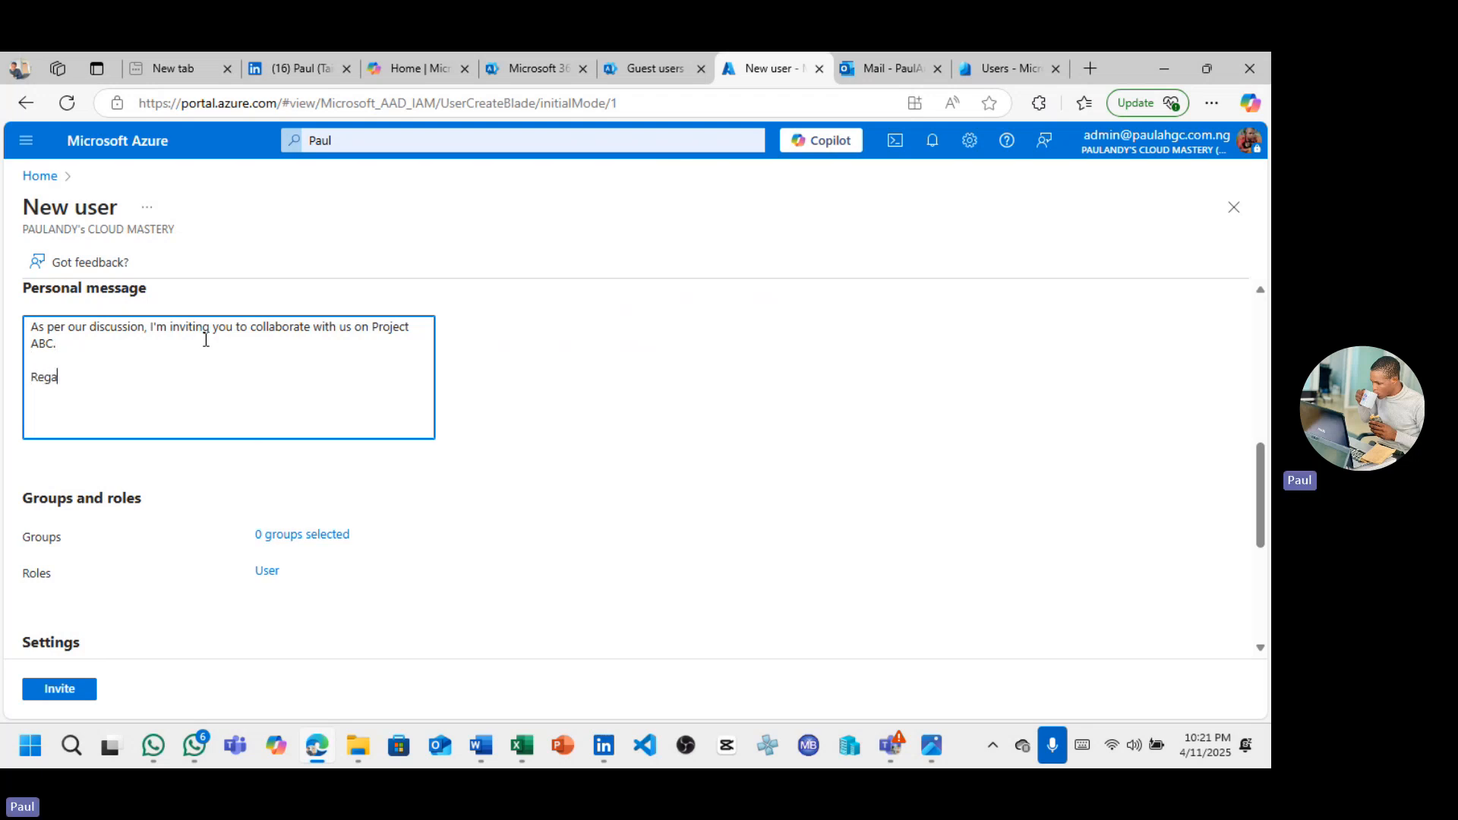
type("rds")
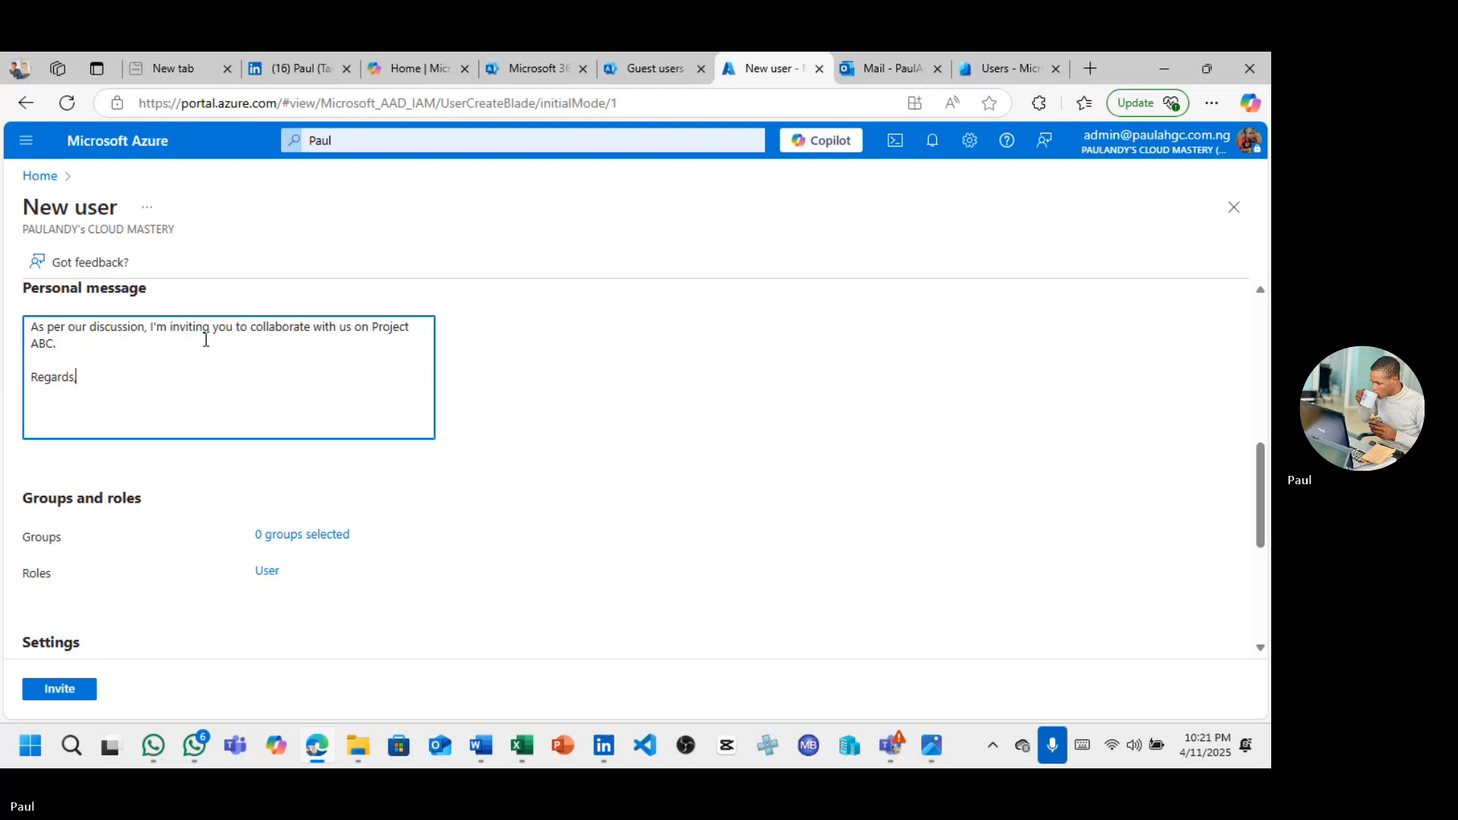
type(",")
Add a signature line and a 'Dear' greeting addressed to the guest.
key("Return")
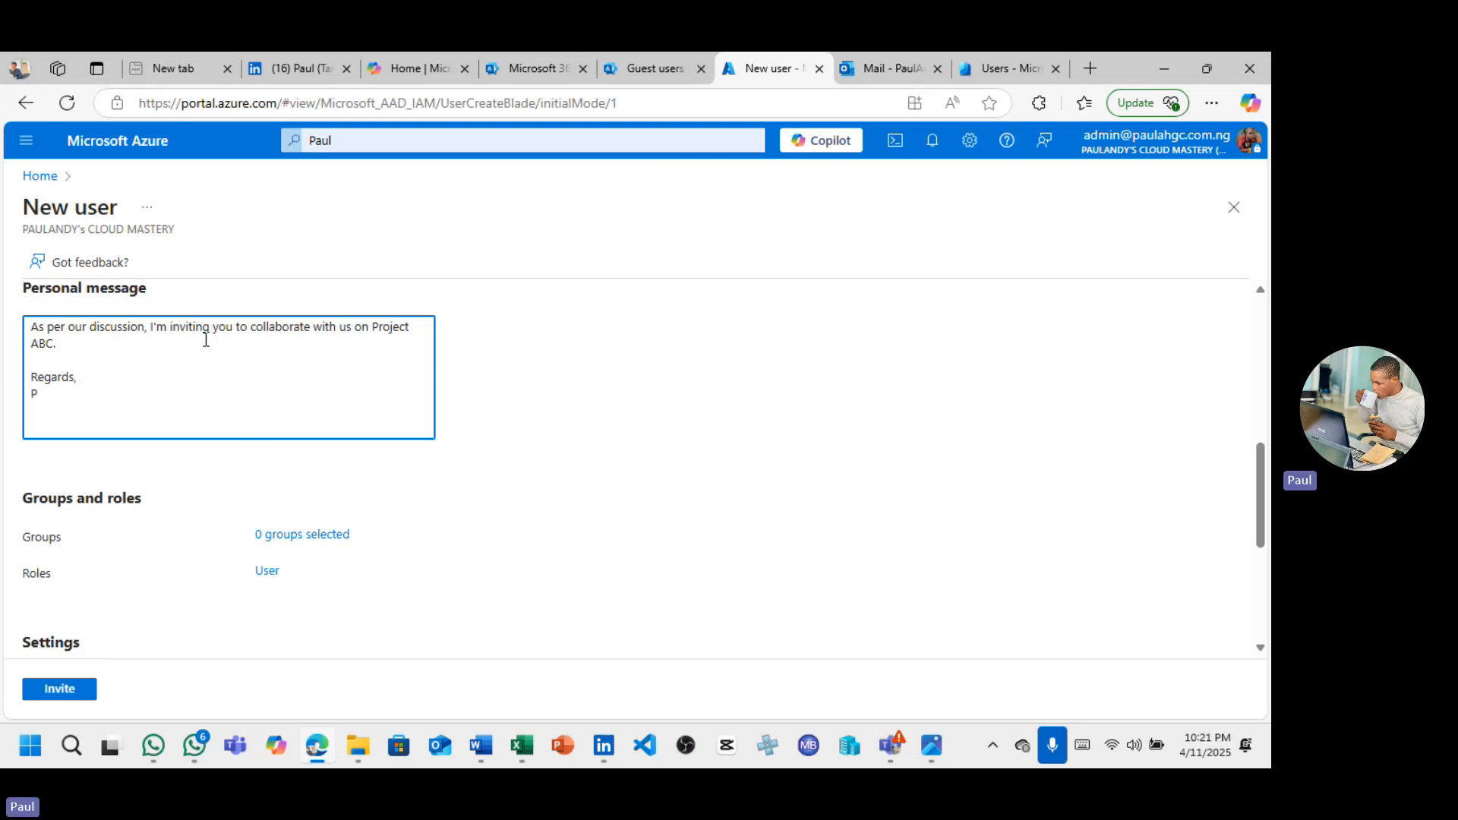
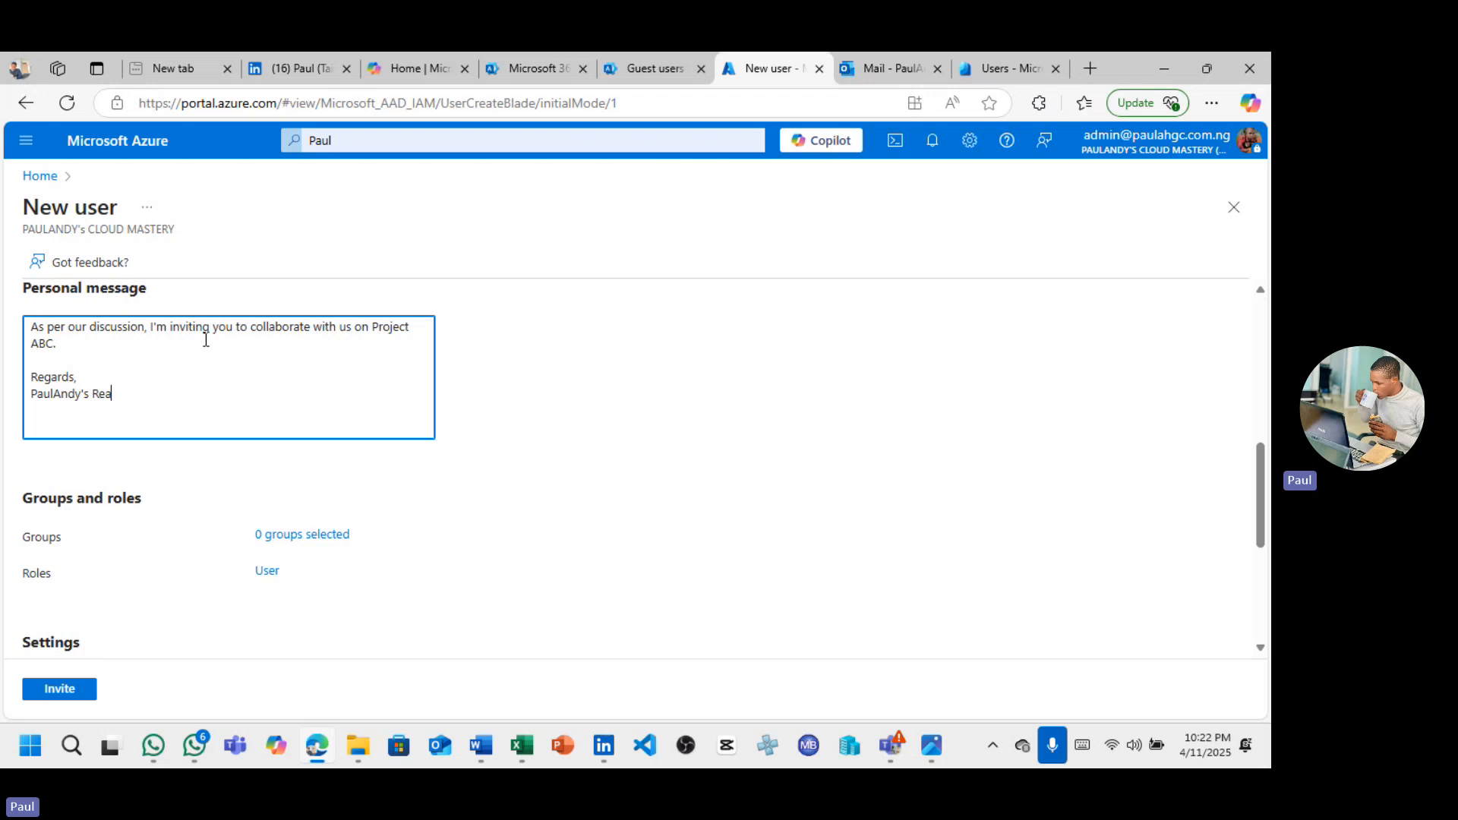
type("dty ")
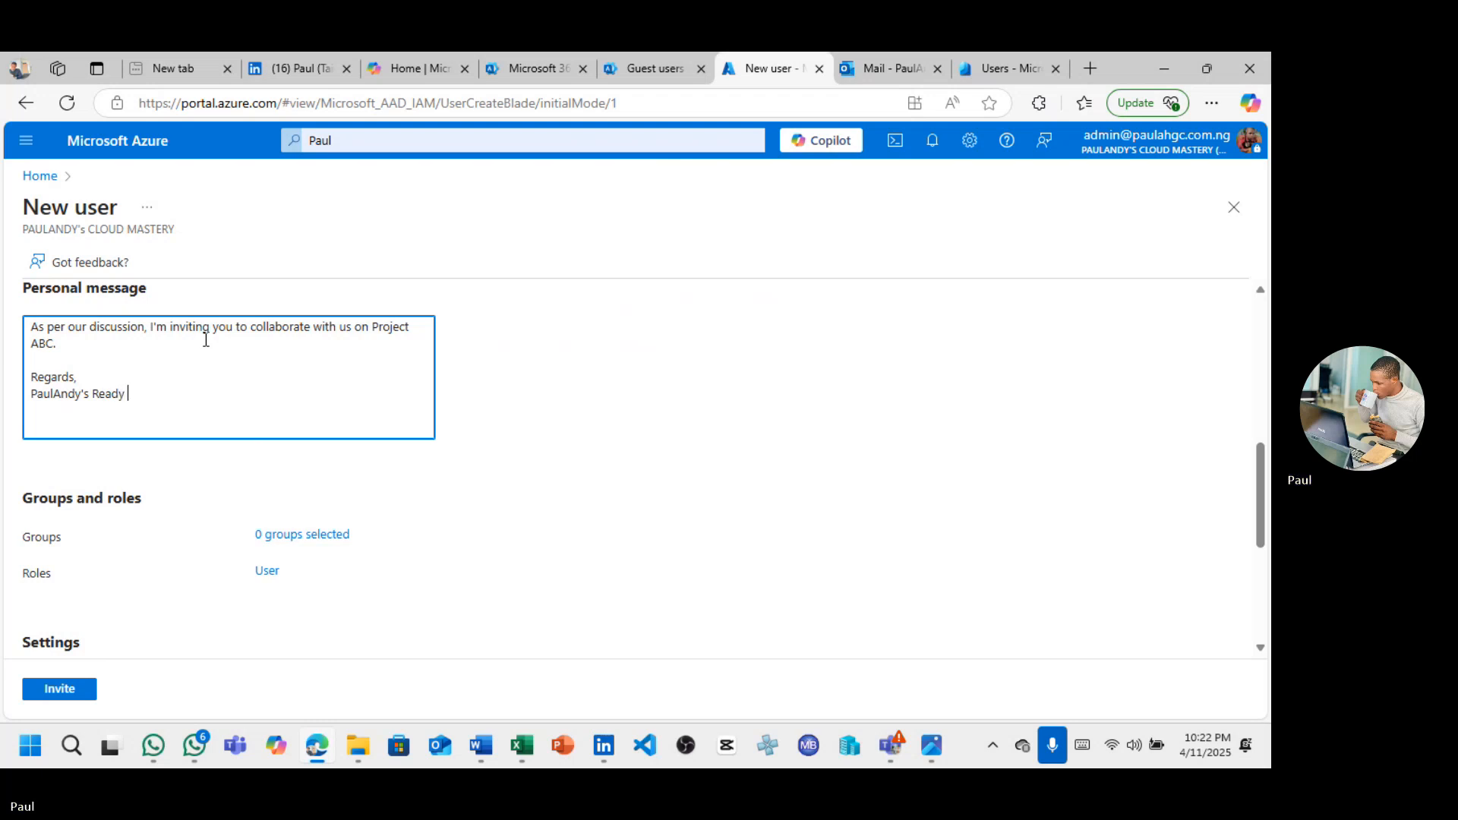
type("train")
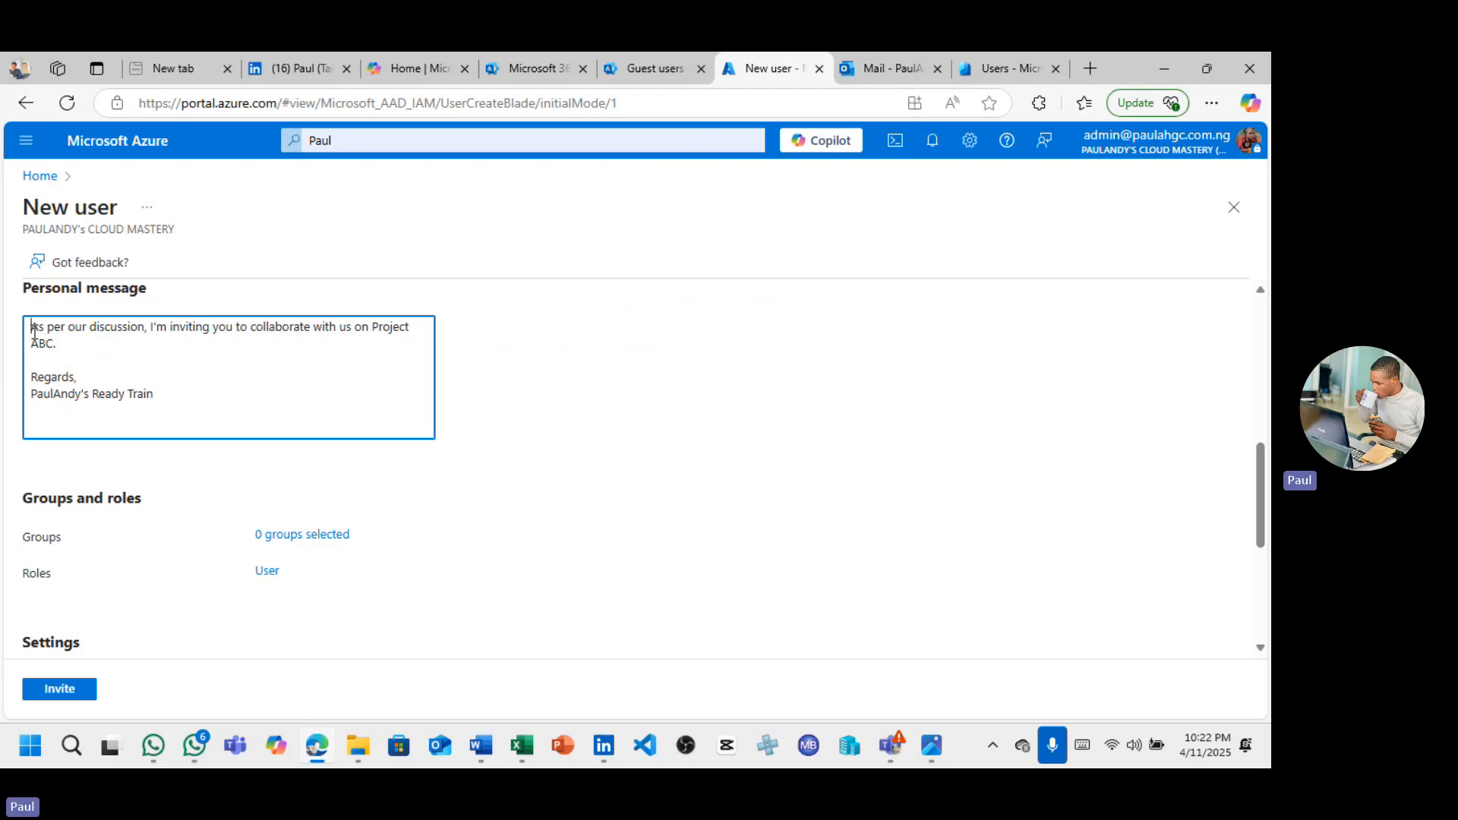
type("Dear")
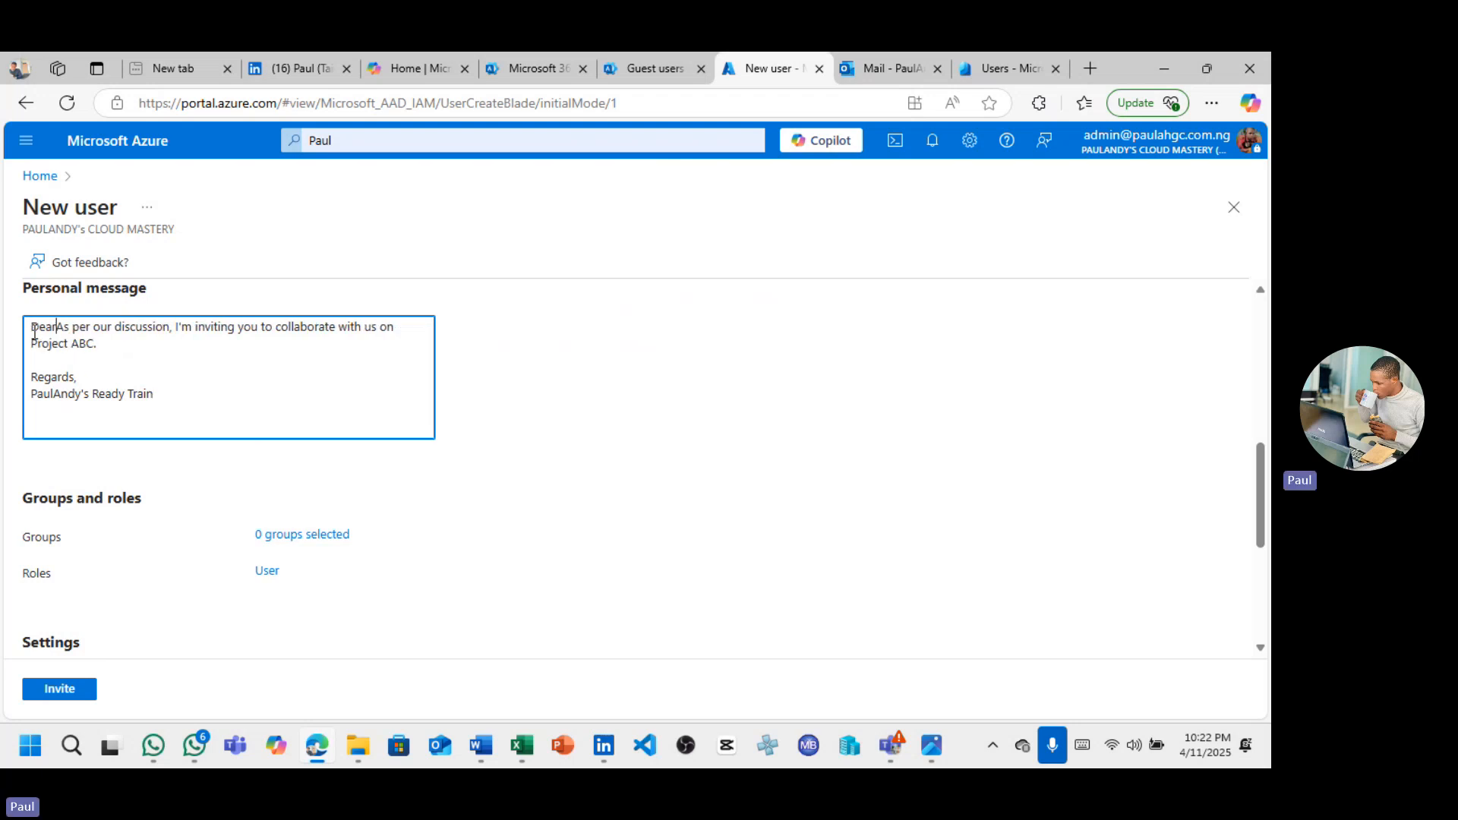
type(" ANd")
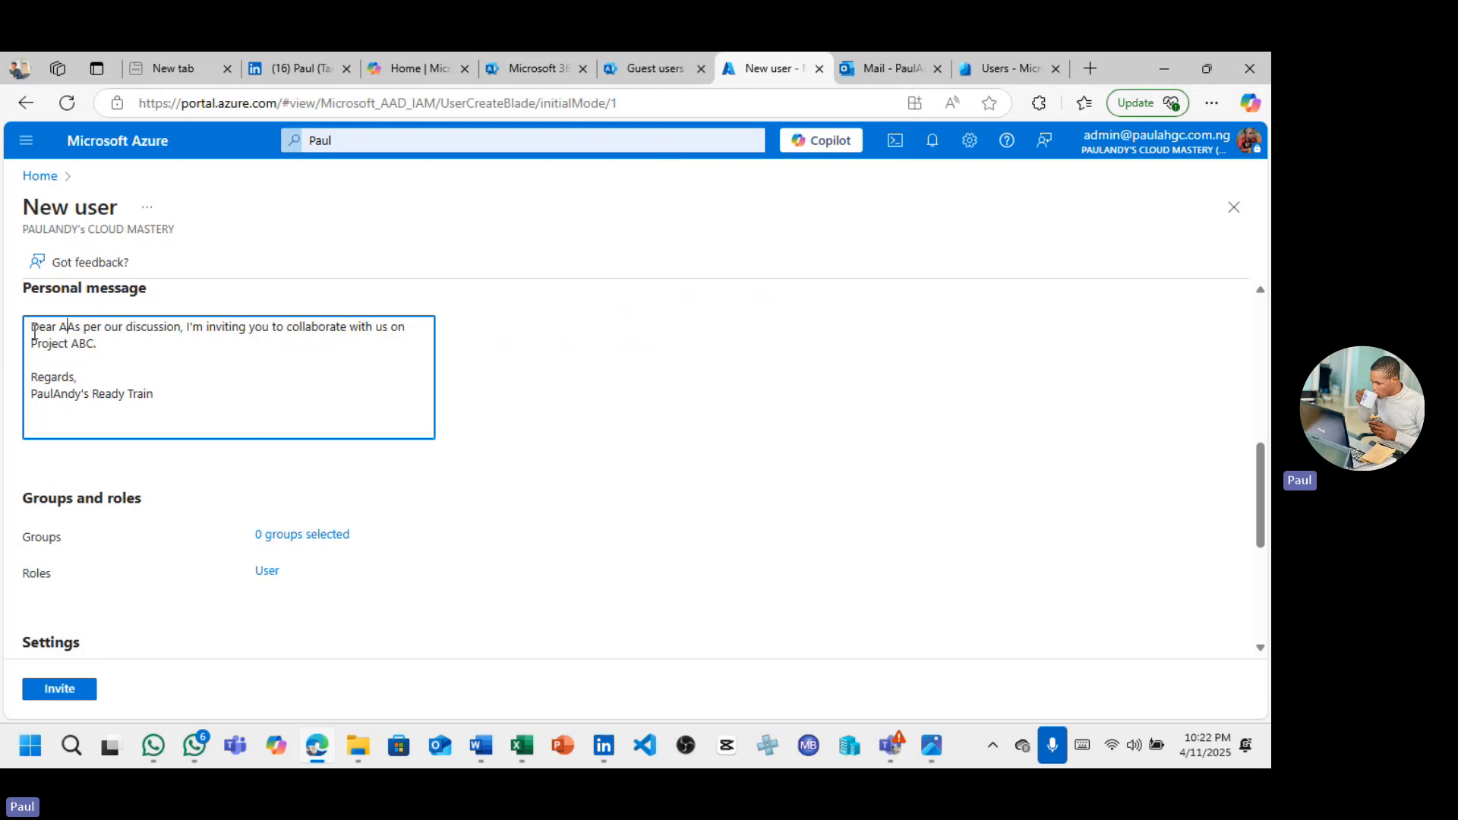
type("y")
key("BackSpace")
key("BackSpace")
key("BackSpace")
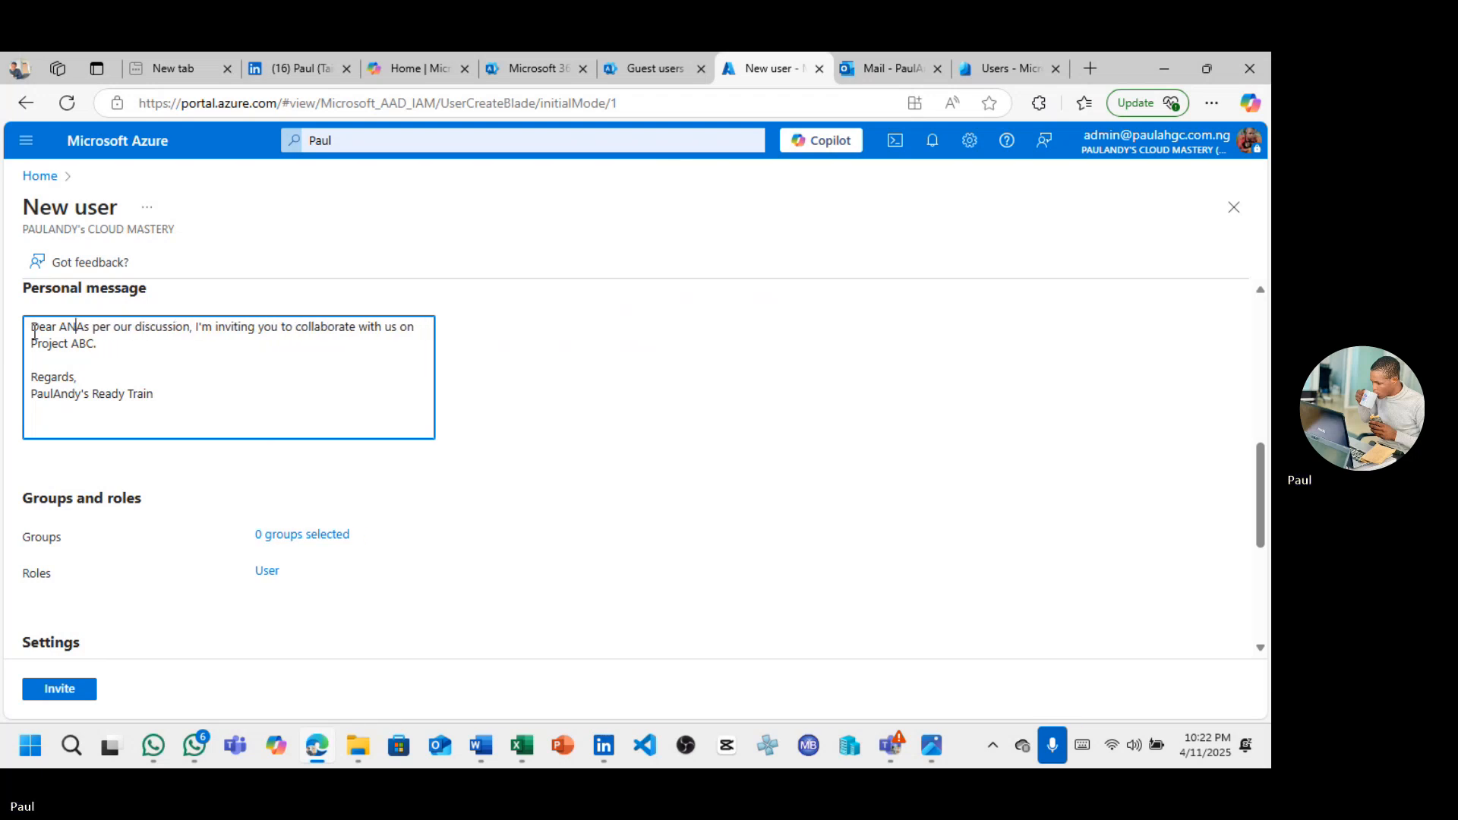
type("ndy")
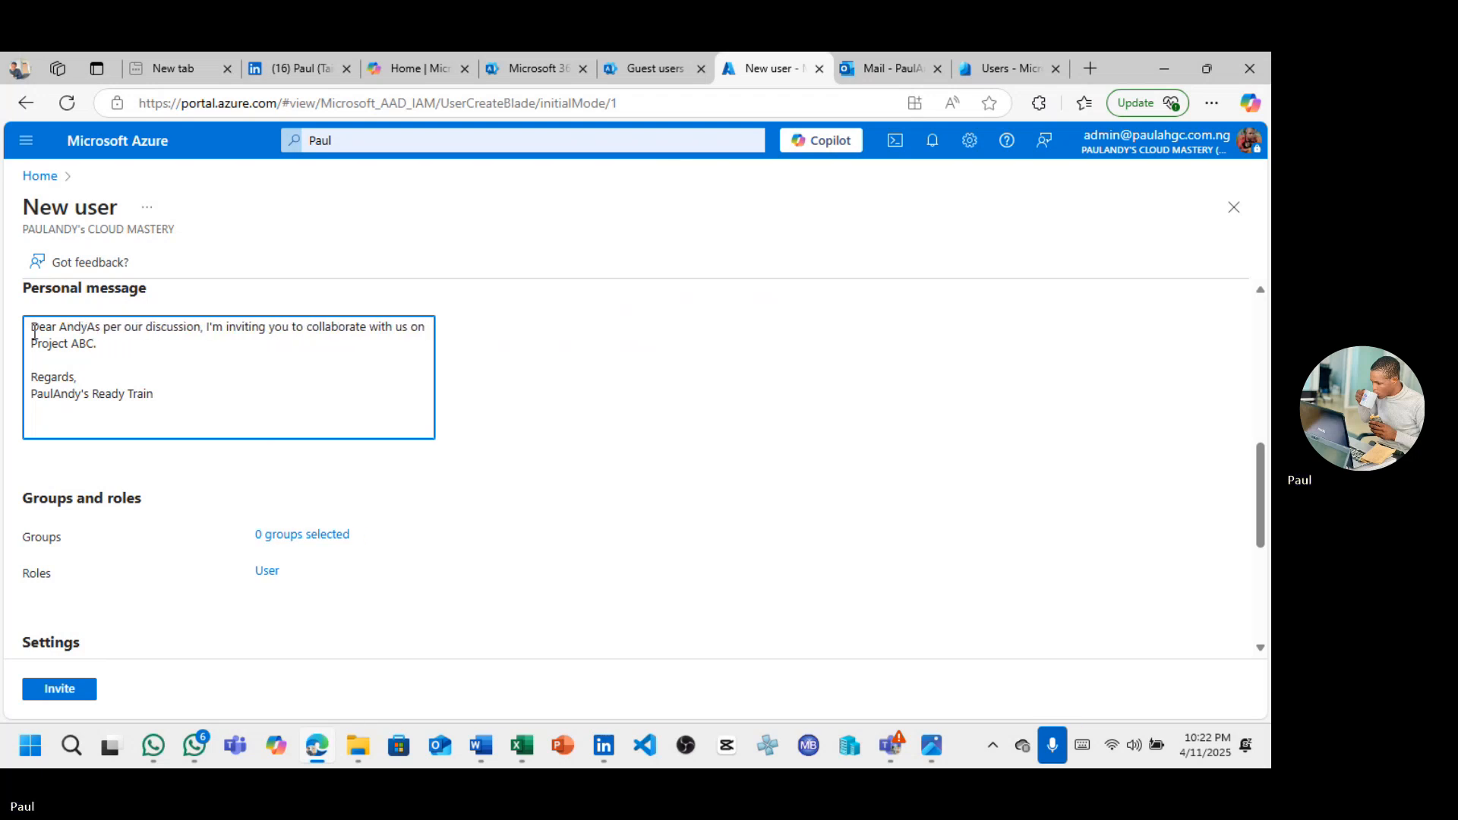
type(",")
key("Return")
key("Return")
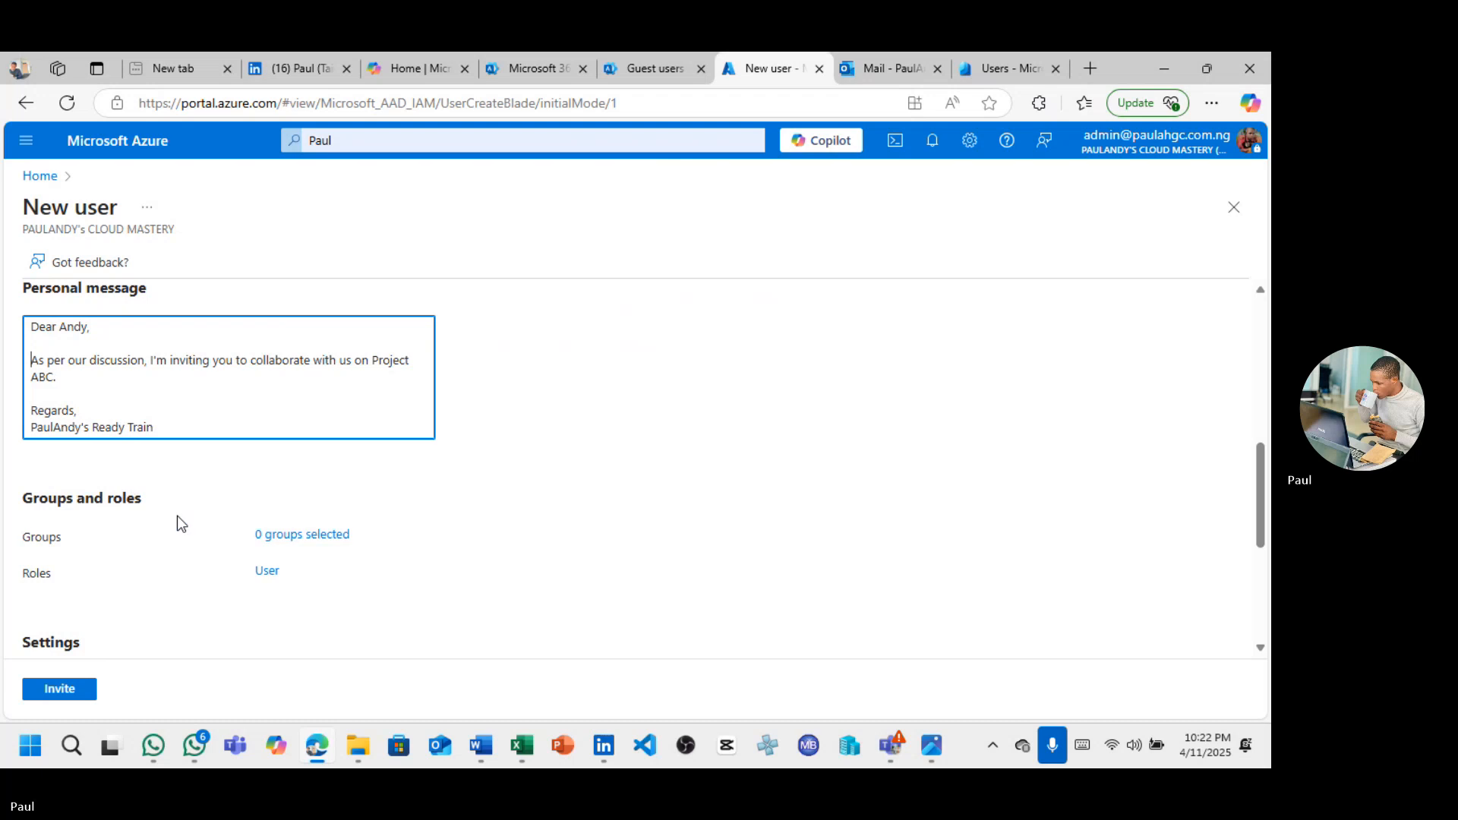
Leave the guest with no groups and the default User directory role.
scroll(177, 517, "down", 2)
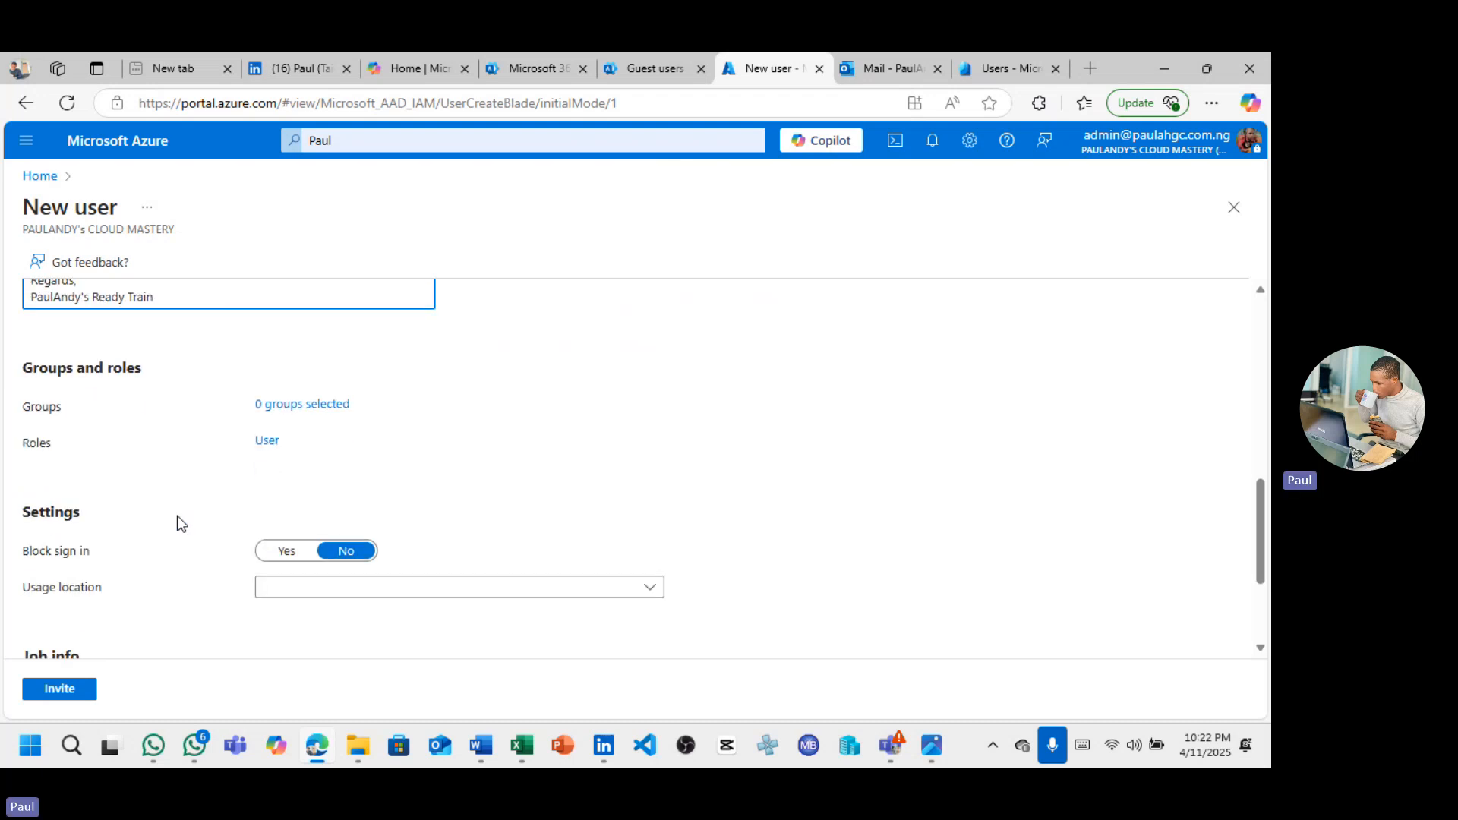
left_click(284, 406)
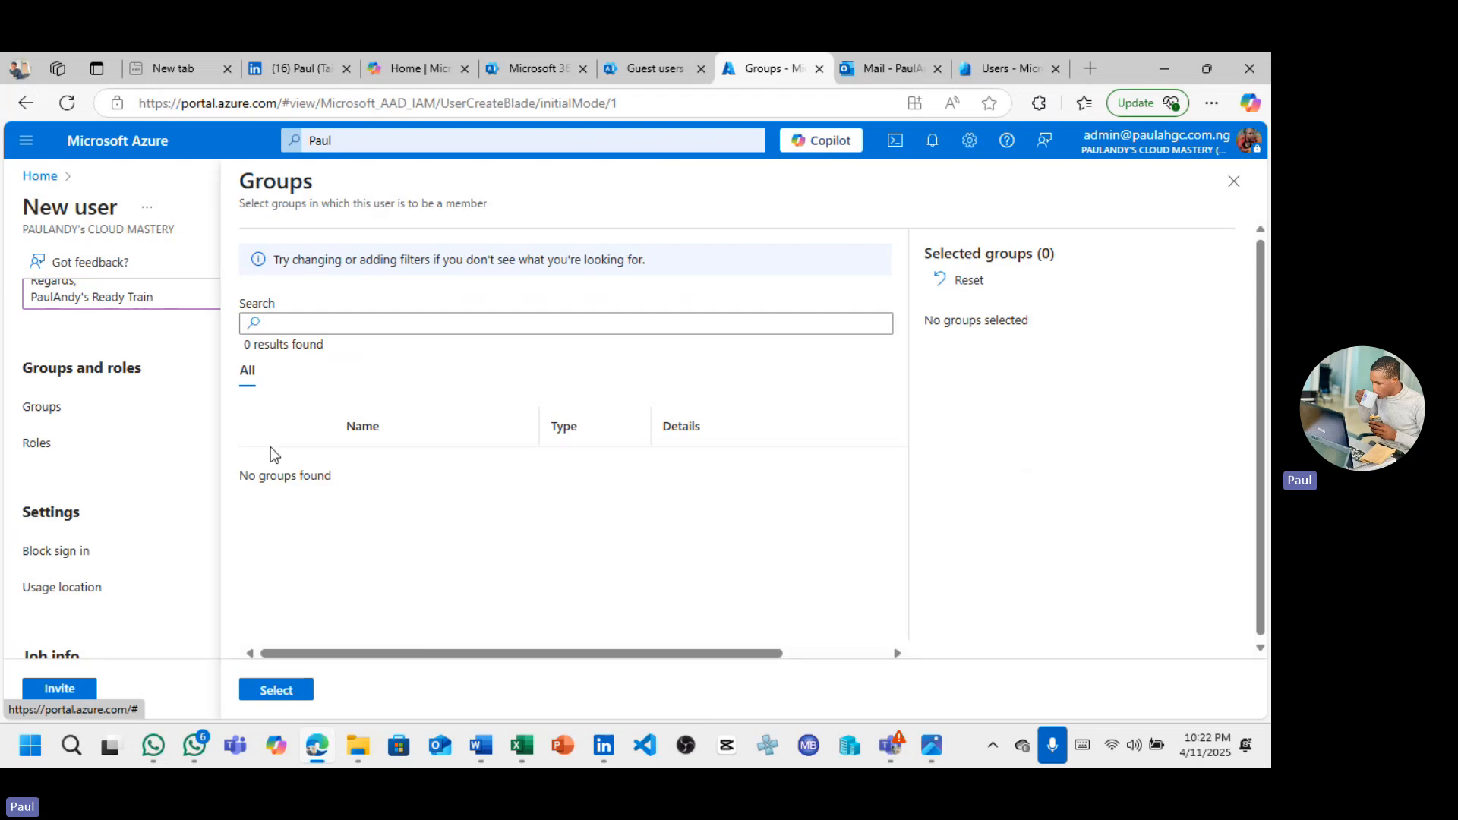
left_click(1230, 196)
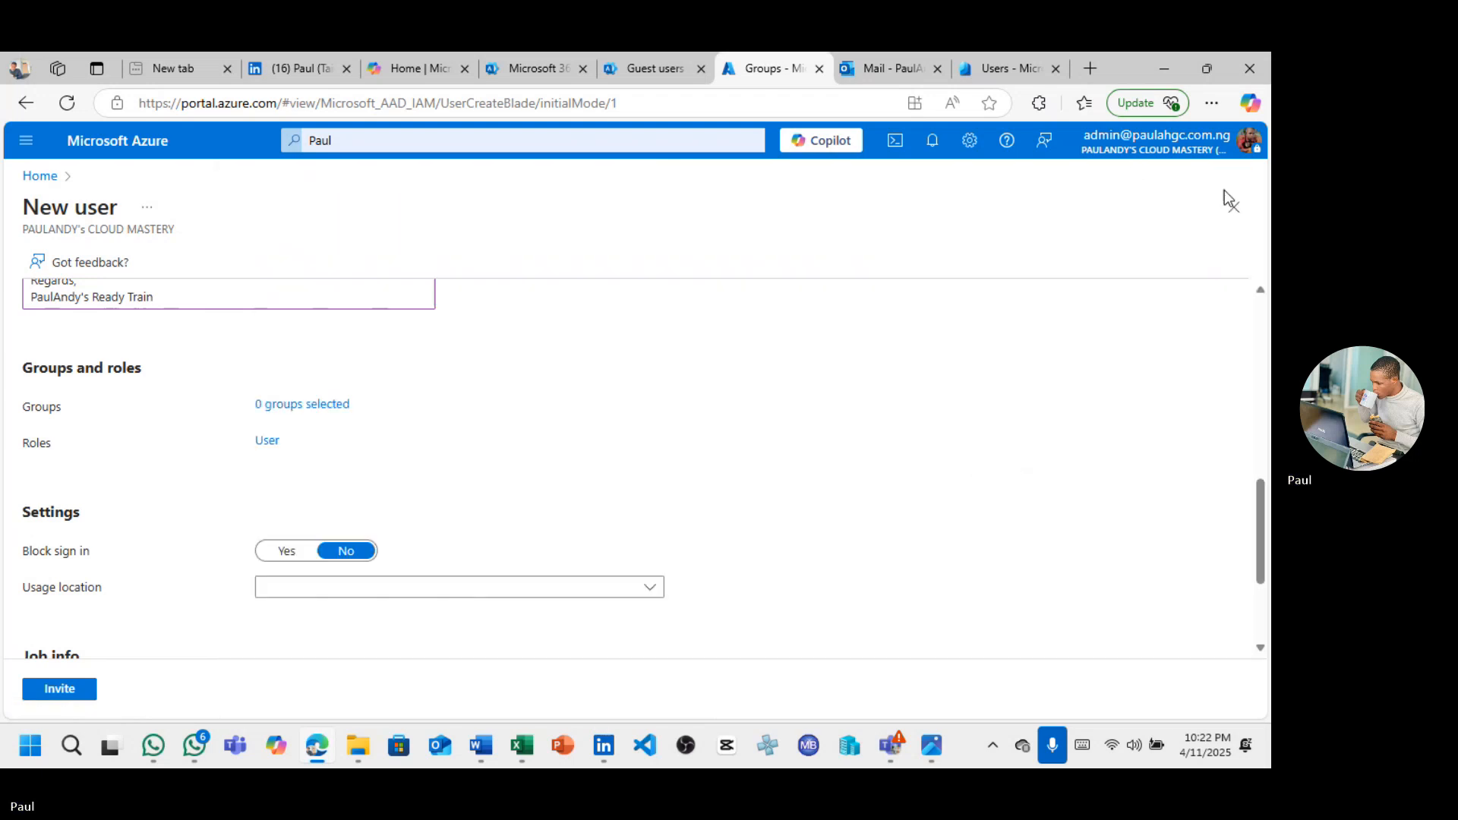
left_click(268, 443)
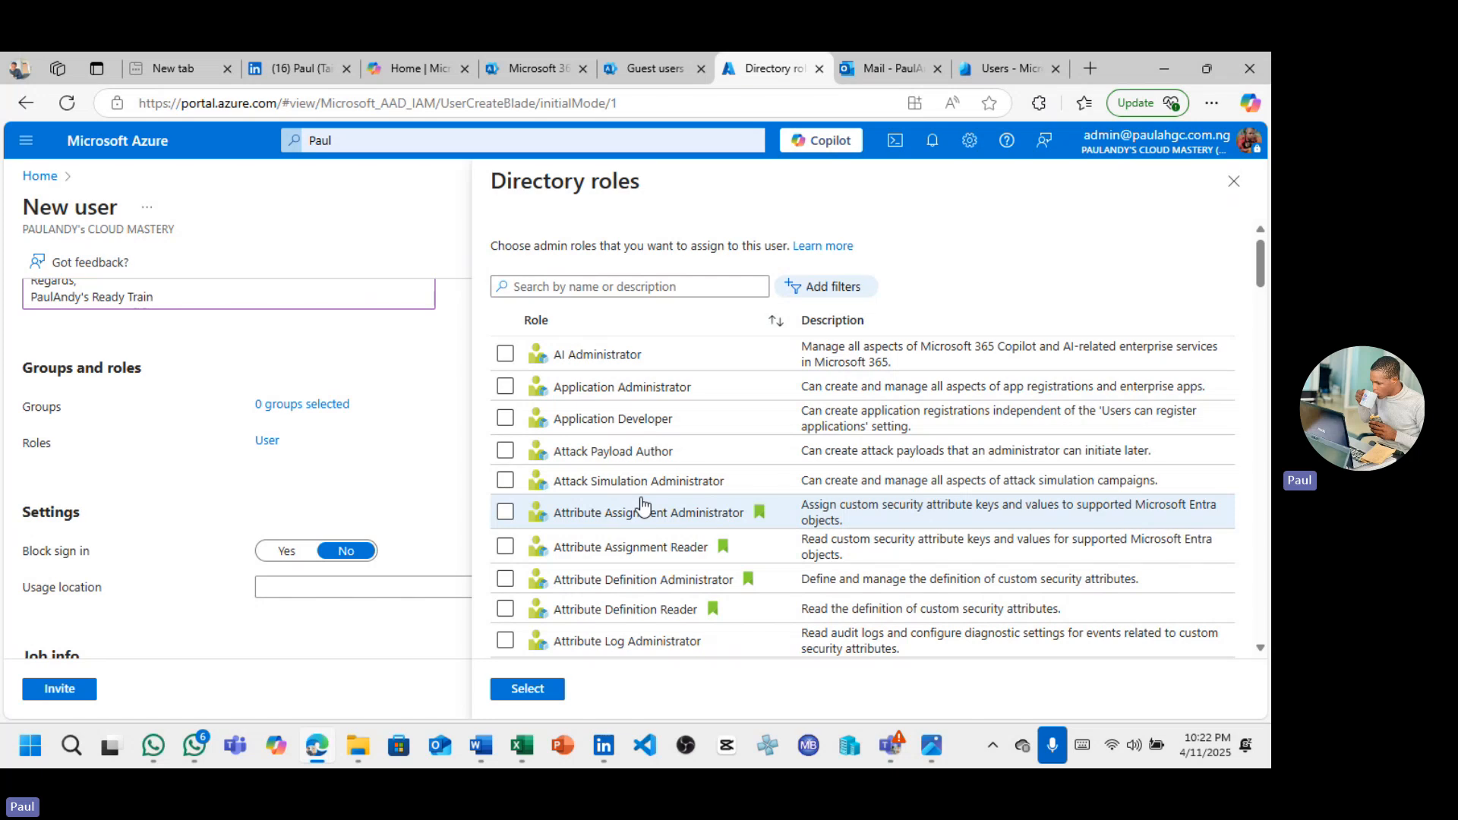
scroll(641, 505, "down", 20)
scroll(642, 505, "down", 5)
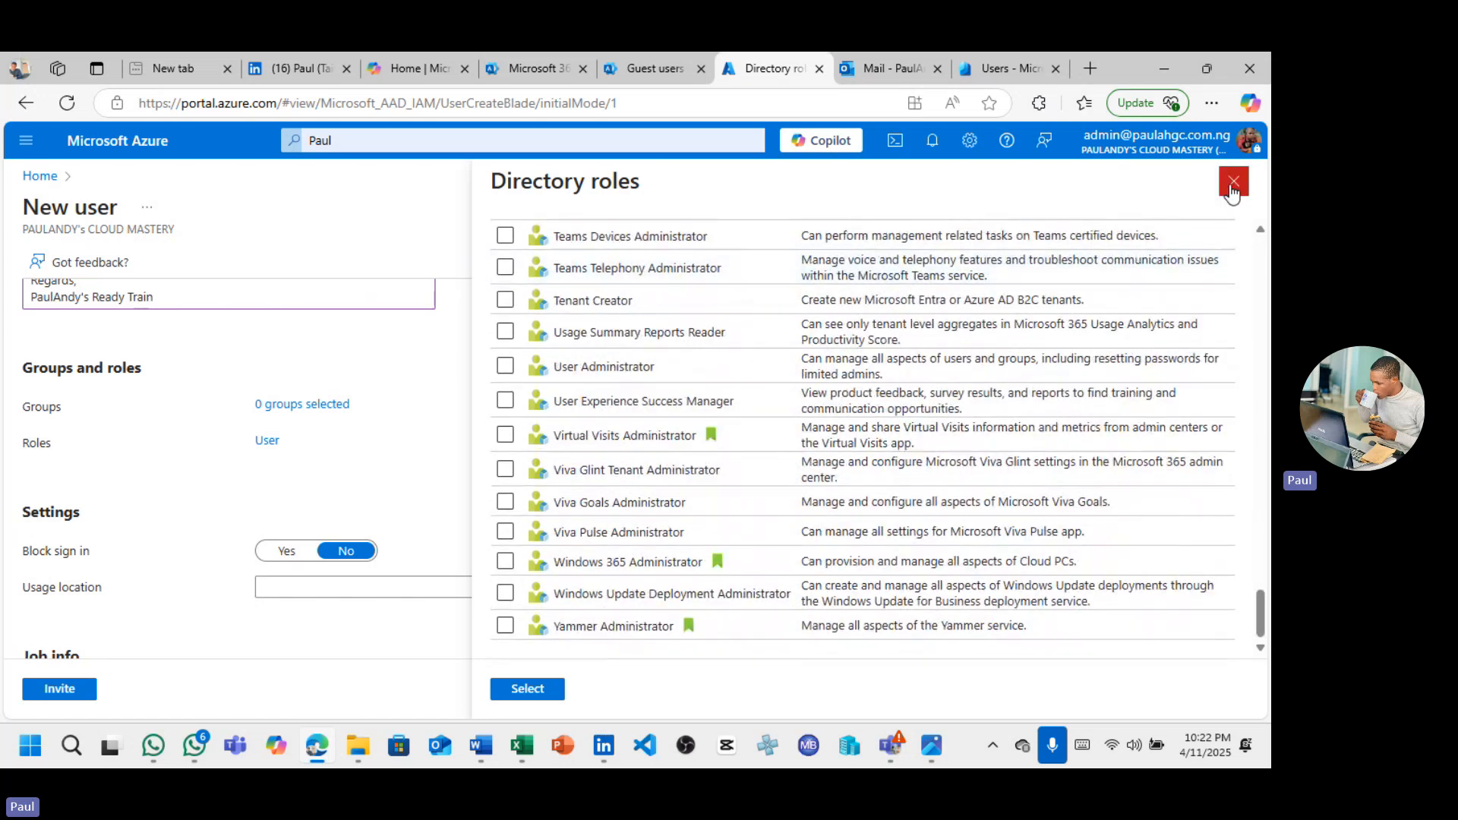
left_click(1233, 181)
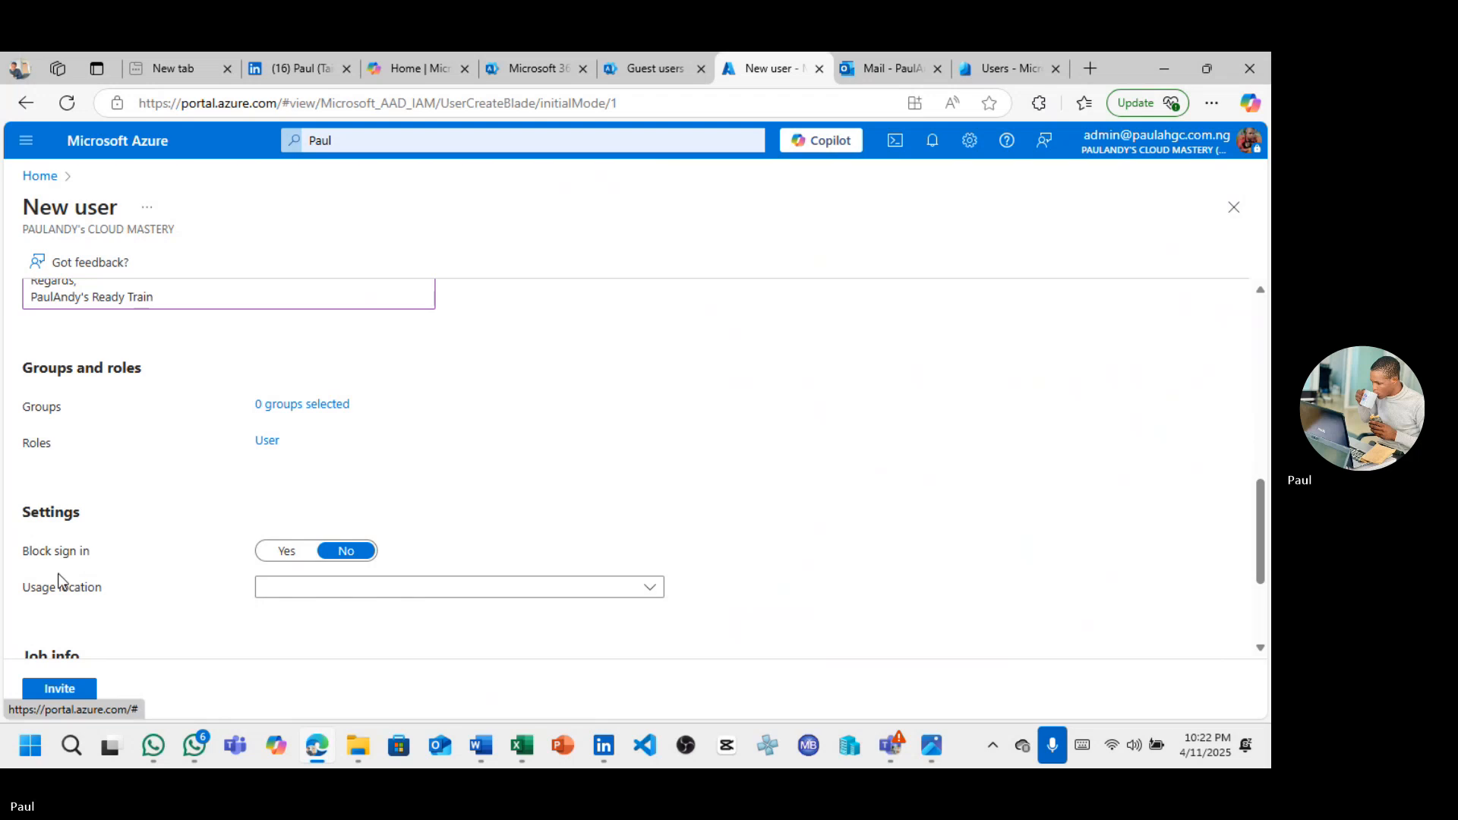
Keep Block sign in at No, leave Usage location empty, and send the invitation.
left_click(284, 560)
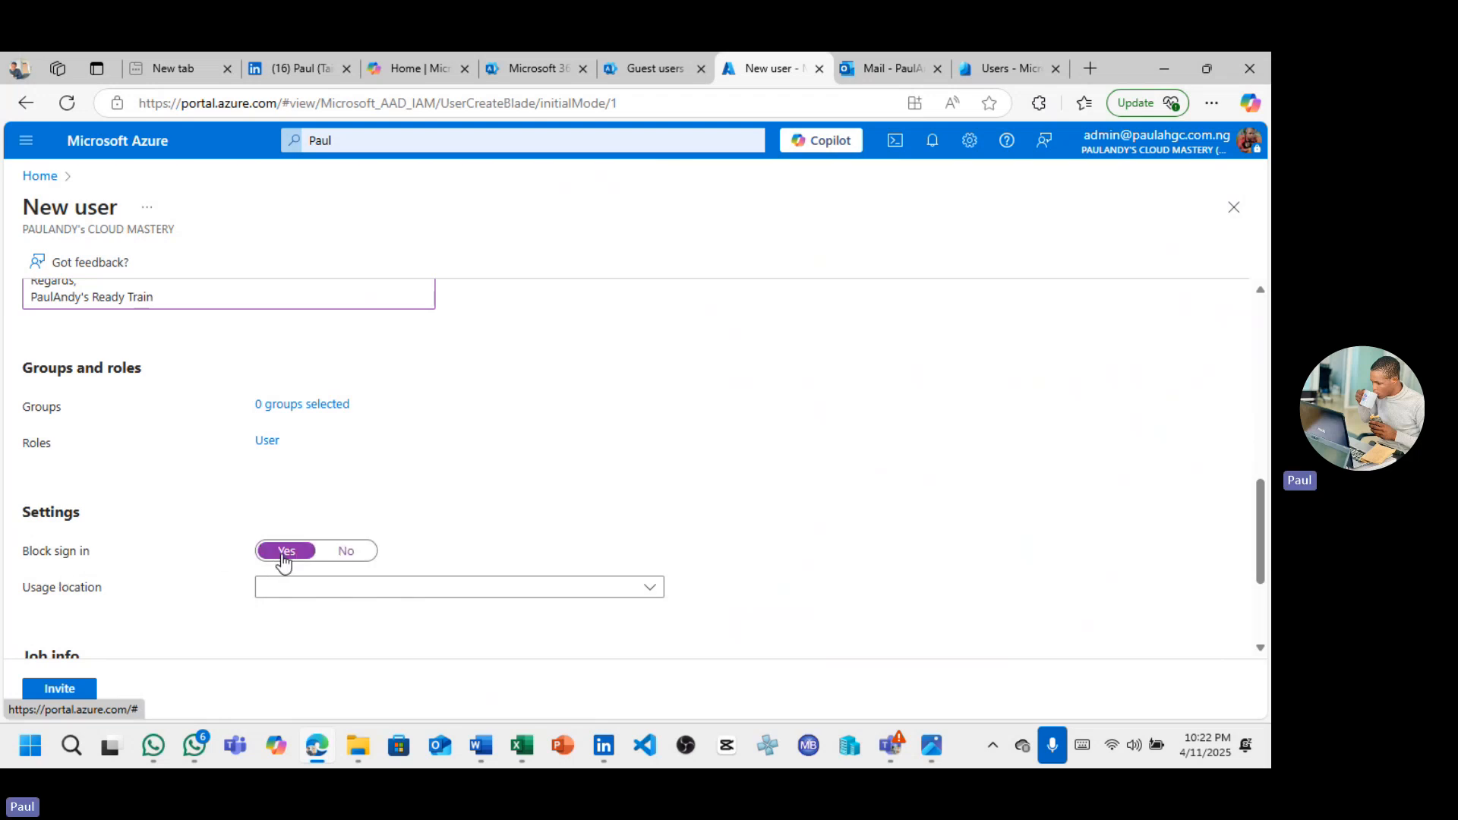
left_click(346, 560)
scroll(347, 562, "down", 3)
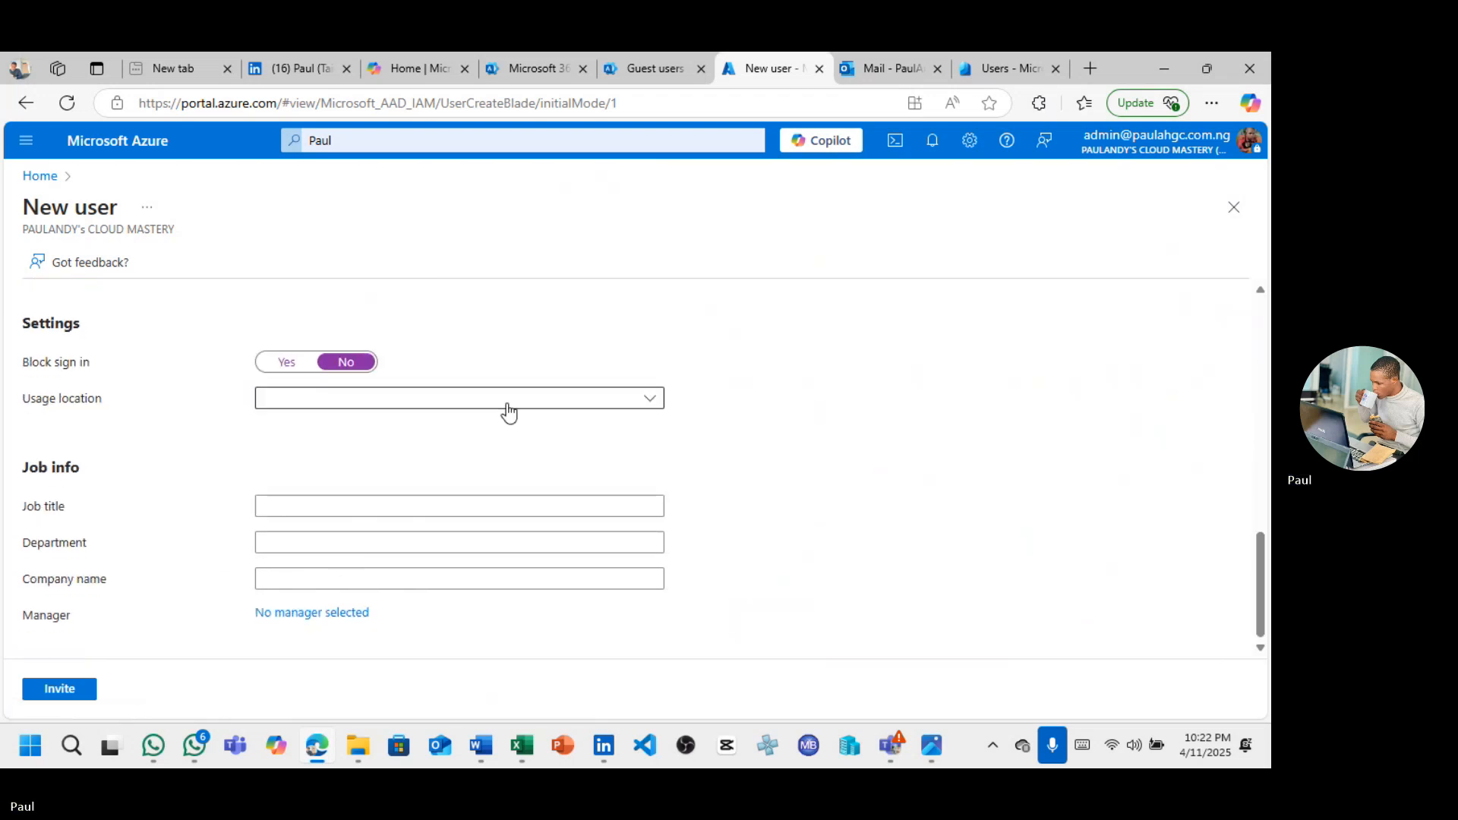
left_click(538, 401)
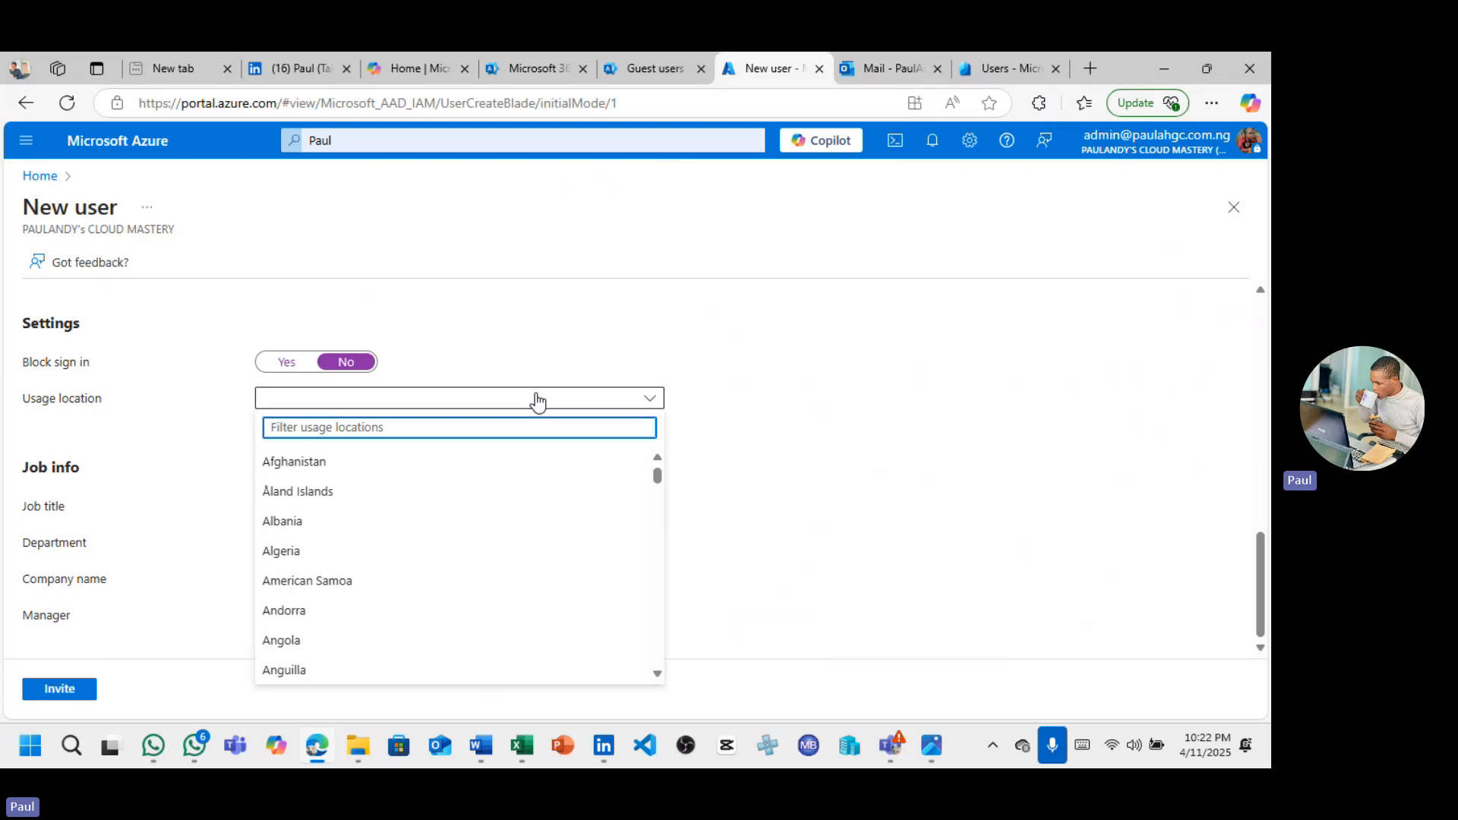
left_click(537, 401)
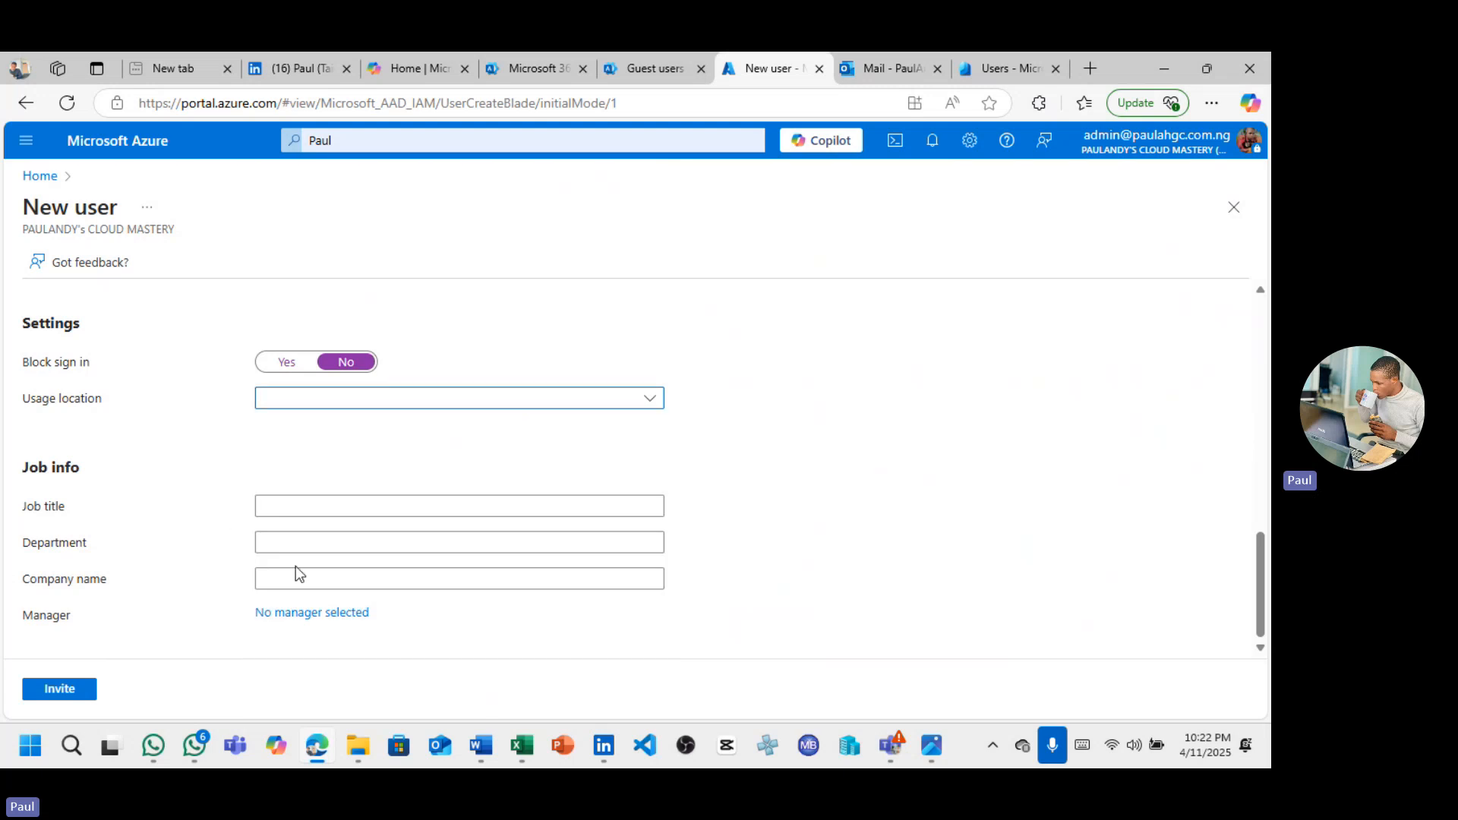
left_click(54, 691)
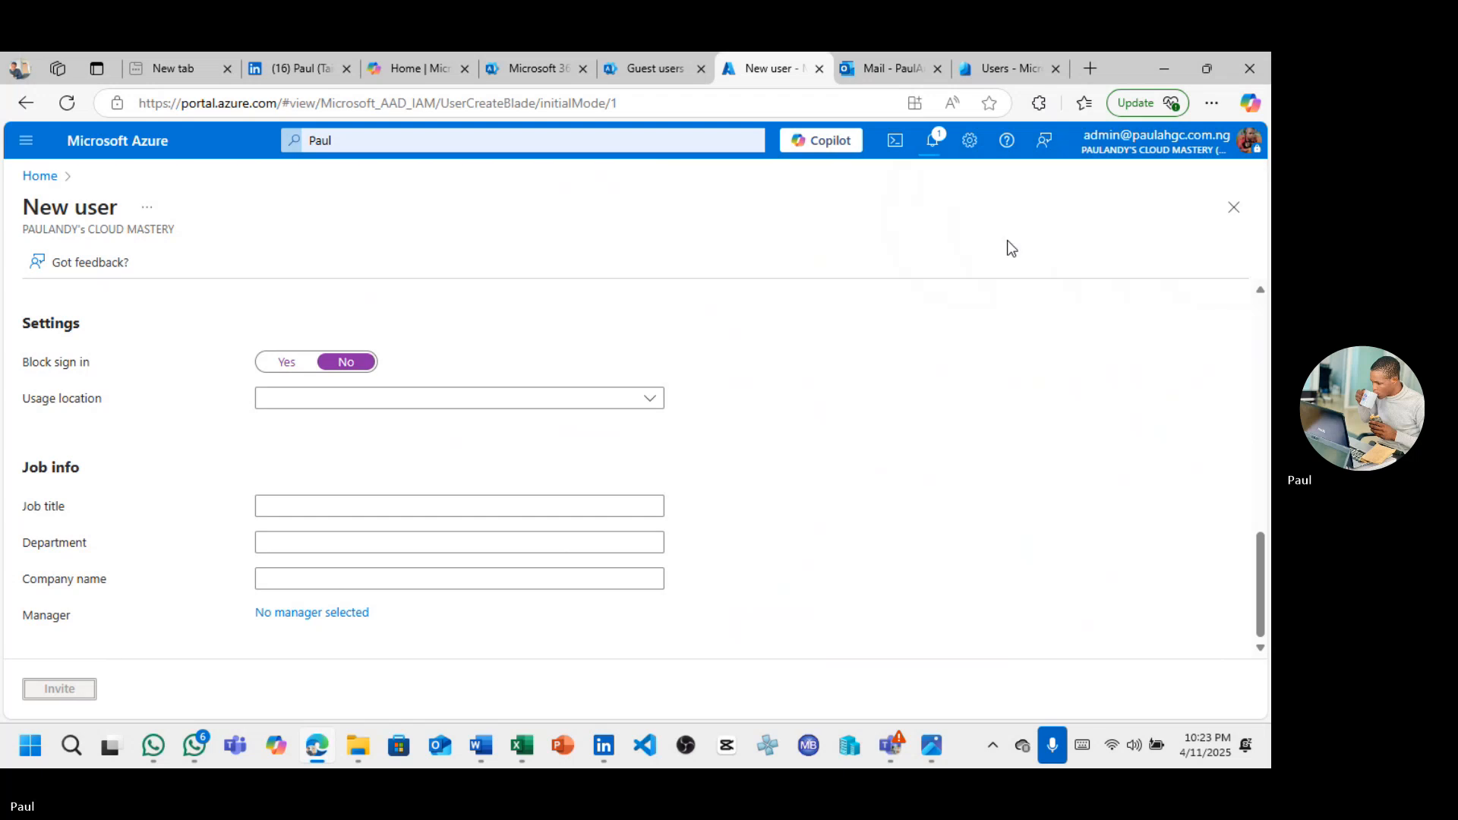
Load Gmail in the Outlook tab, then check Azure's invite confirmation.
left_click(902, 63)
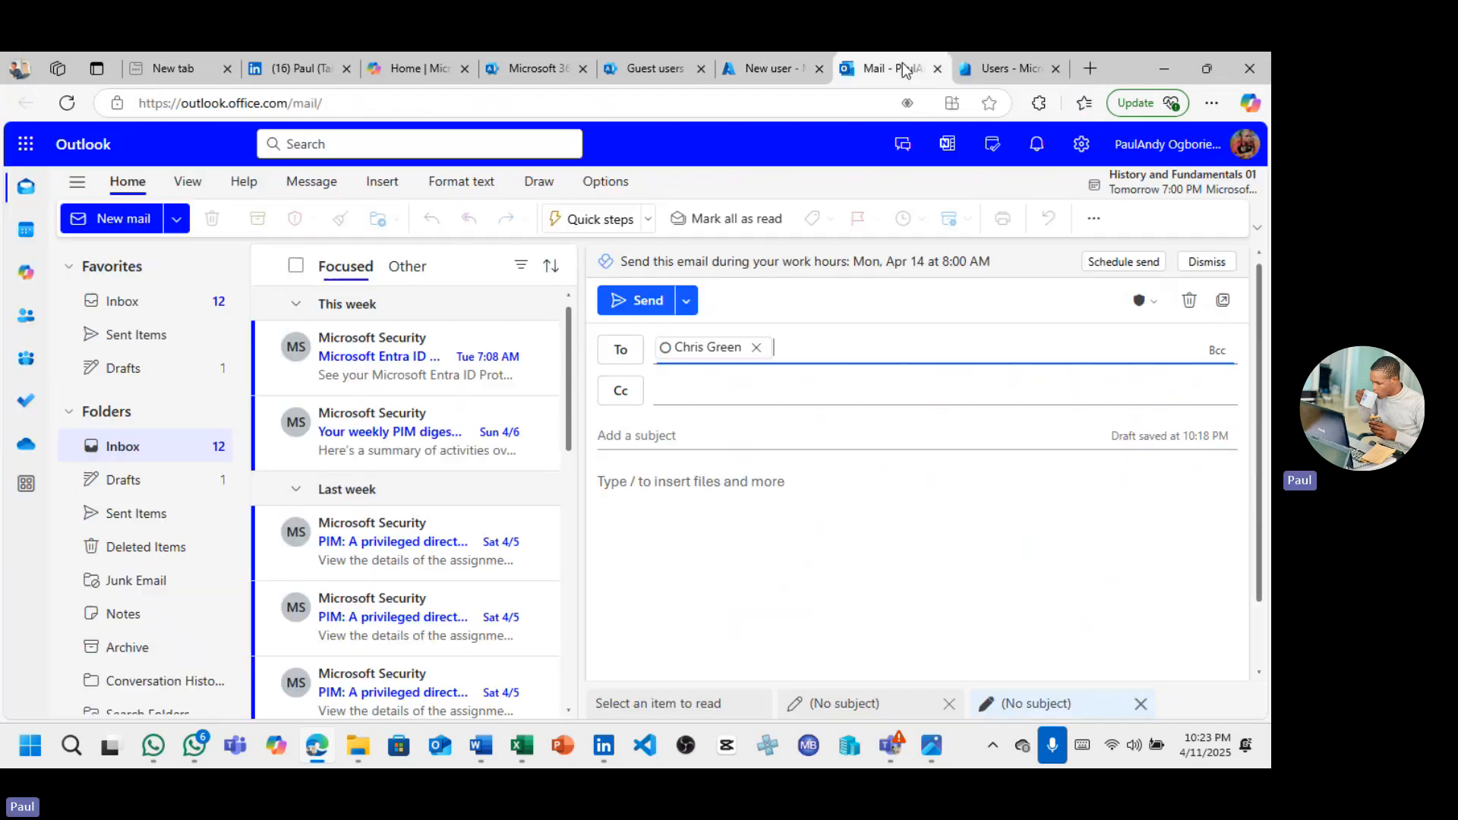
left_click(783, 106)
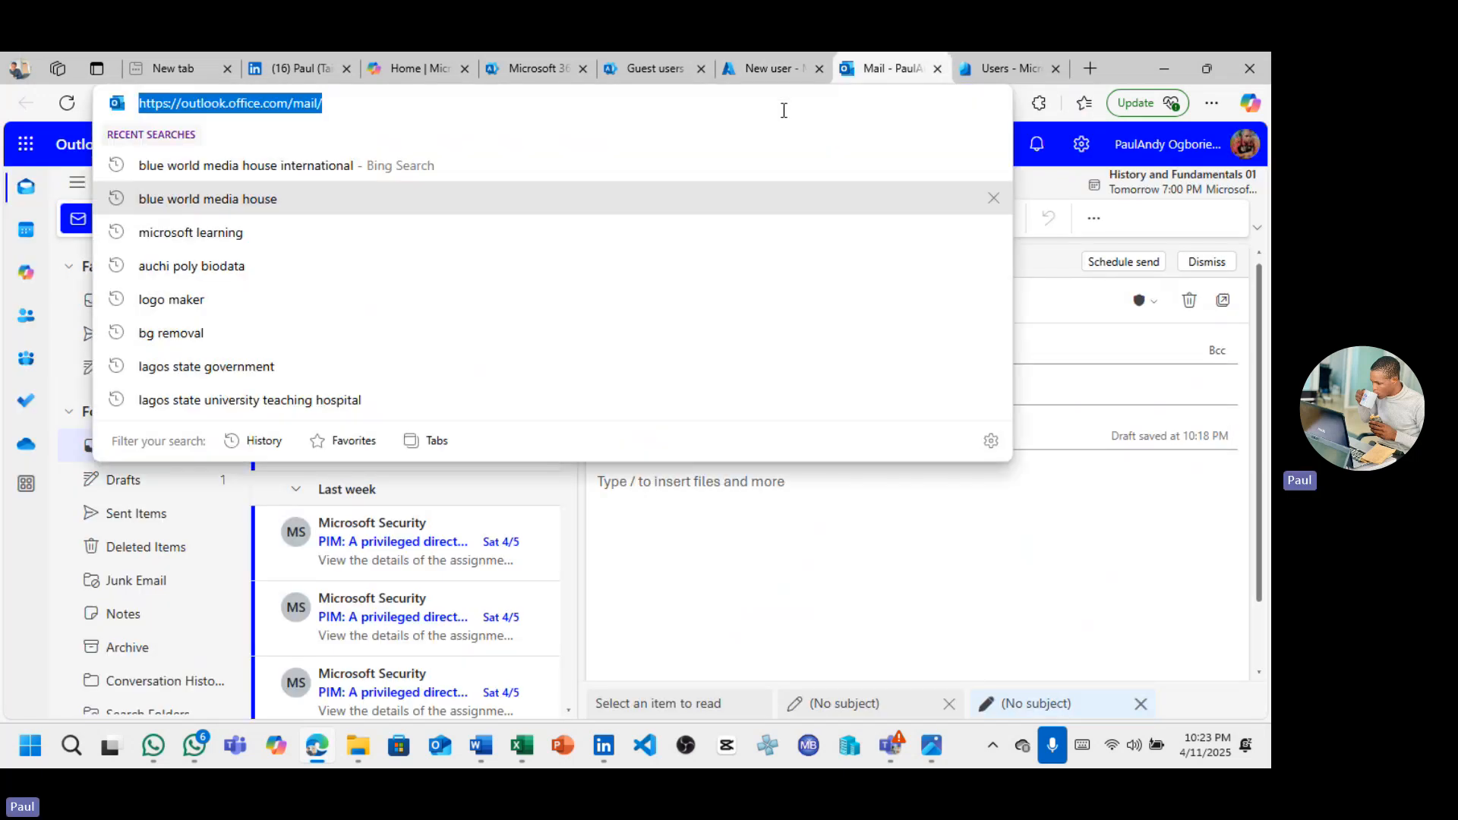
type("gm")
key("Return")
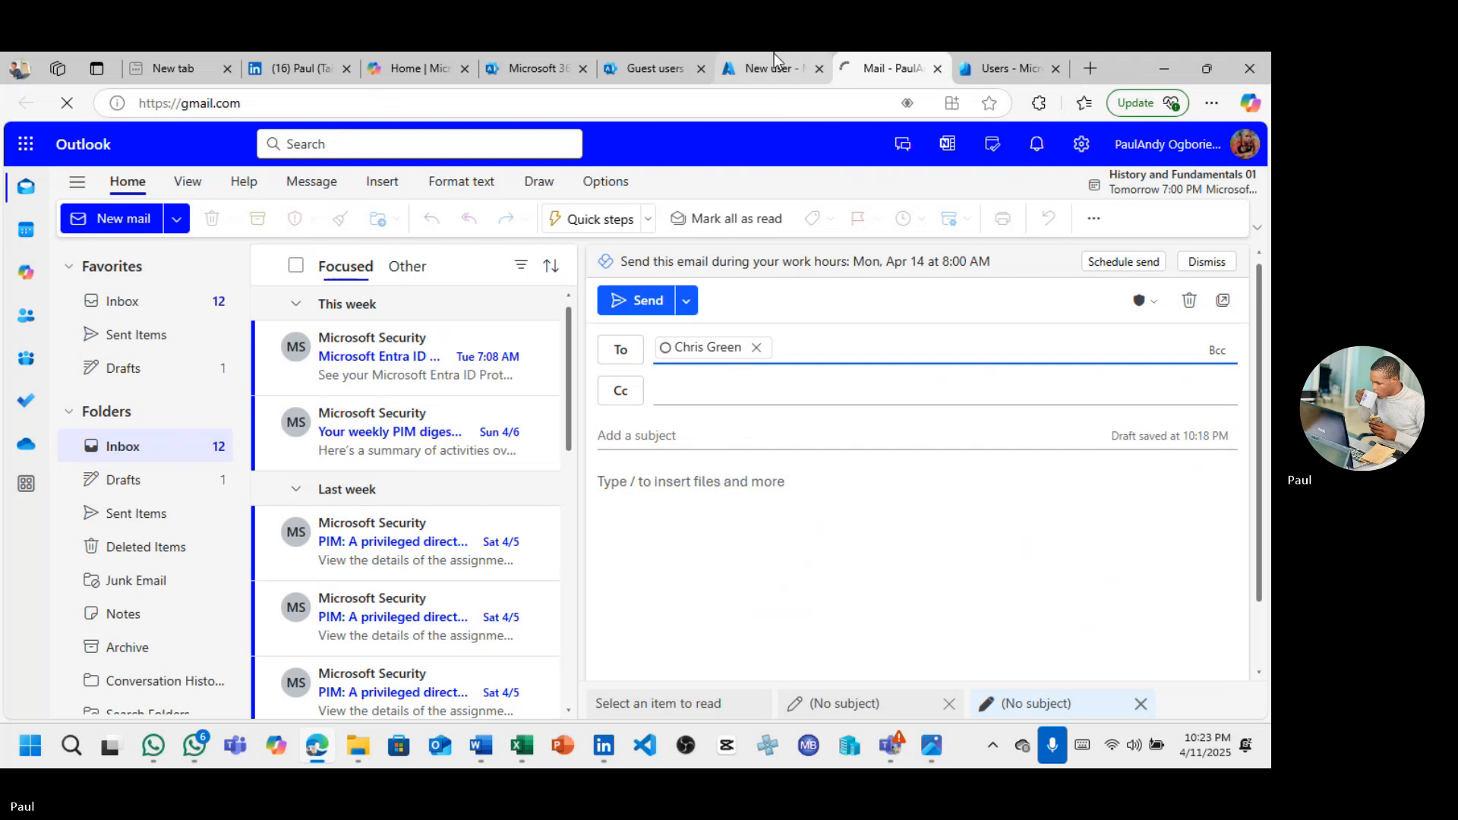
left_click(770, 55)
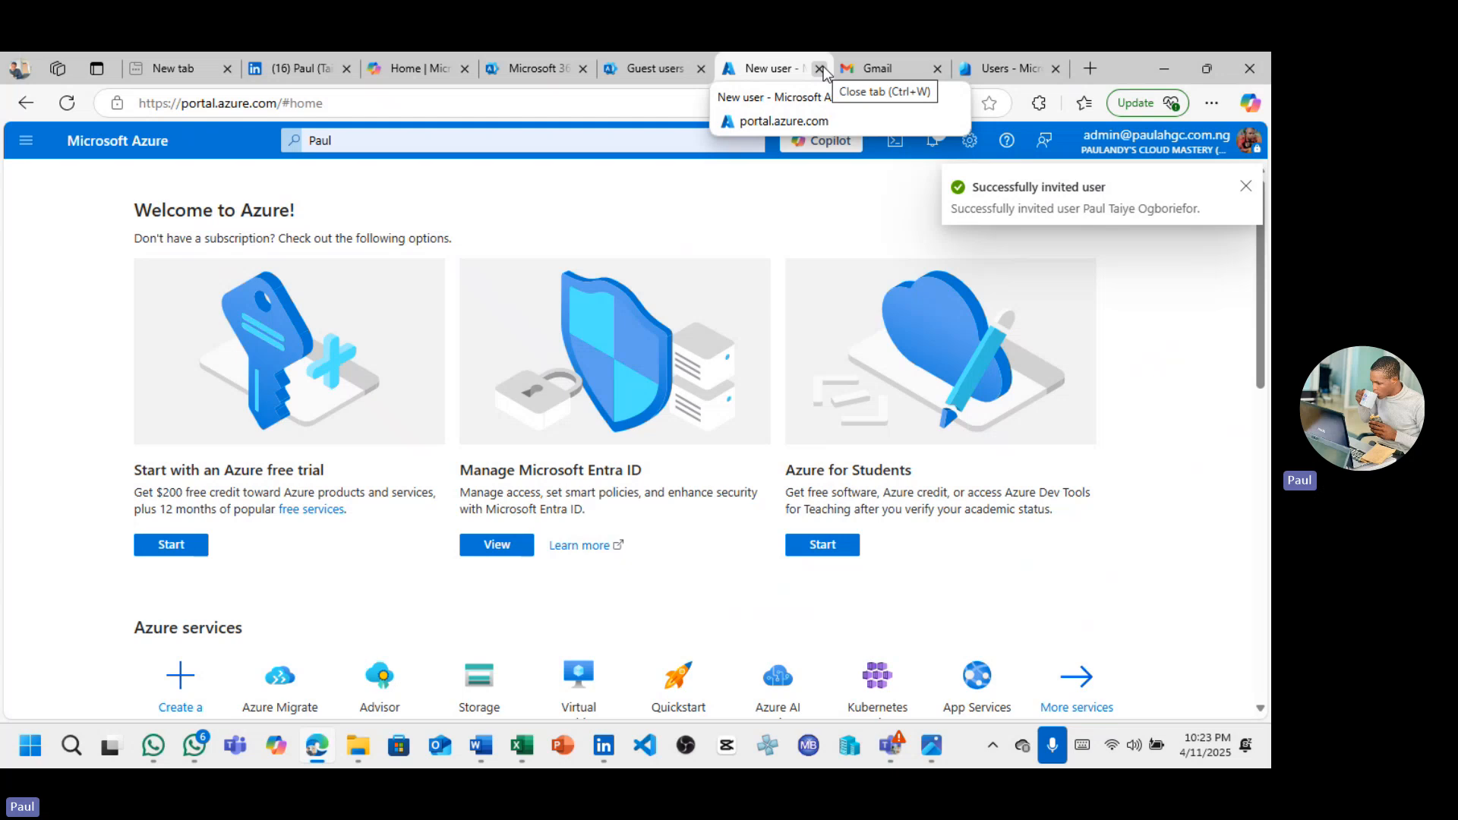
Refresh Guest users and inspect the new guest's gmail.com and wmvs1.onmicrosoft.com address.
left_click(654, 65)
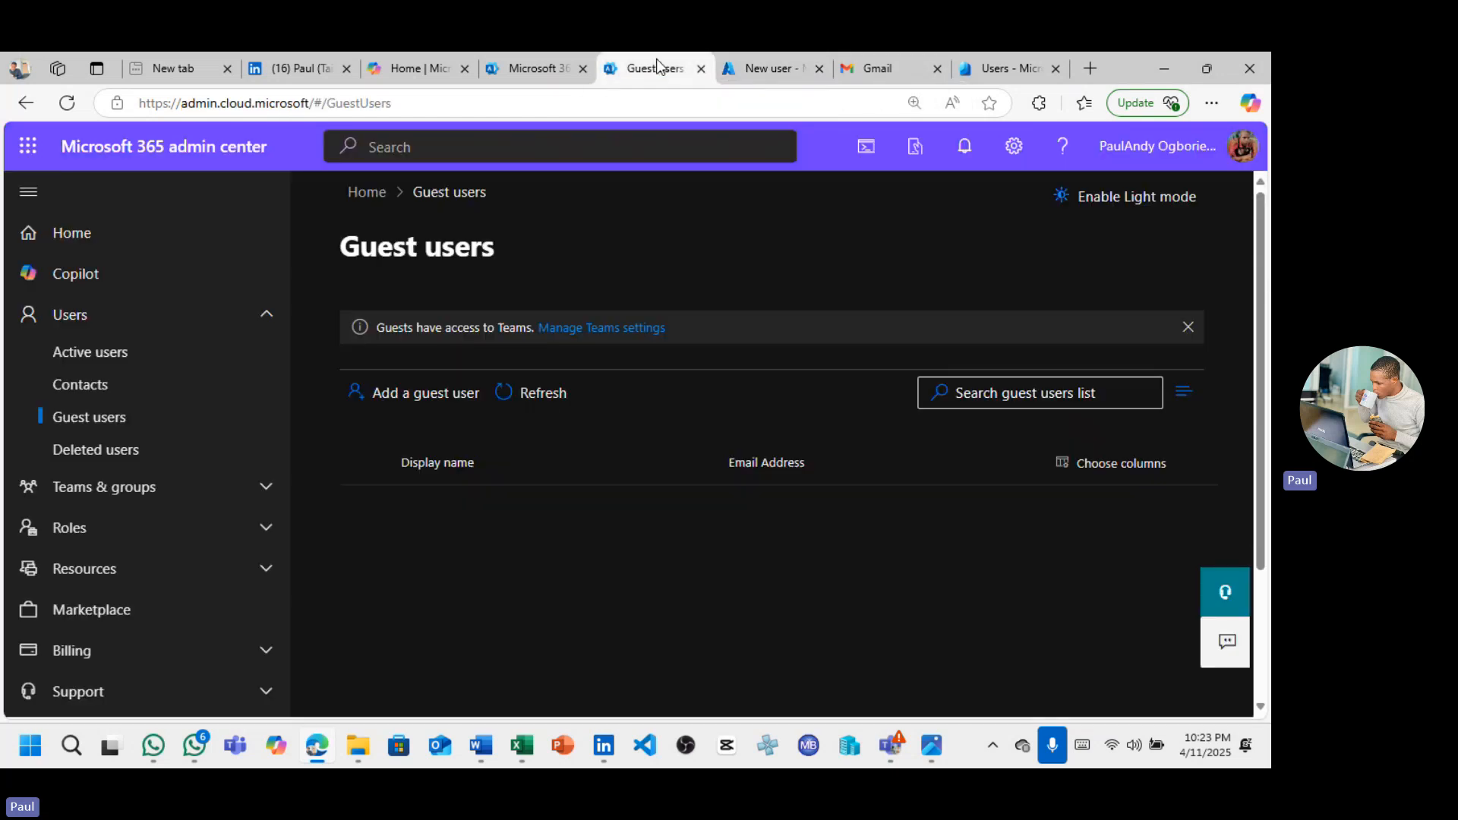
left_click(527, 396)
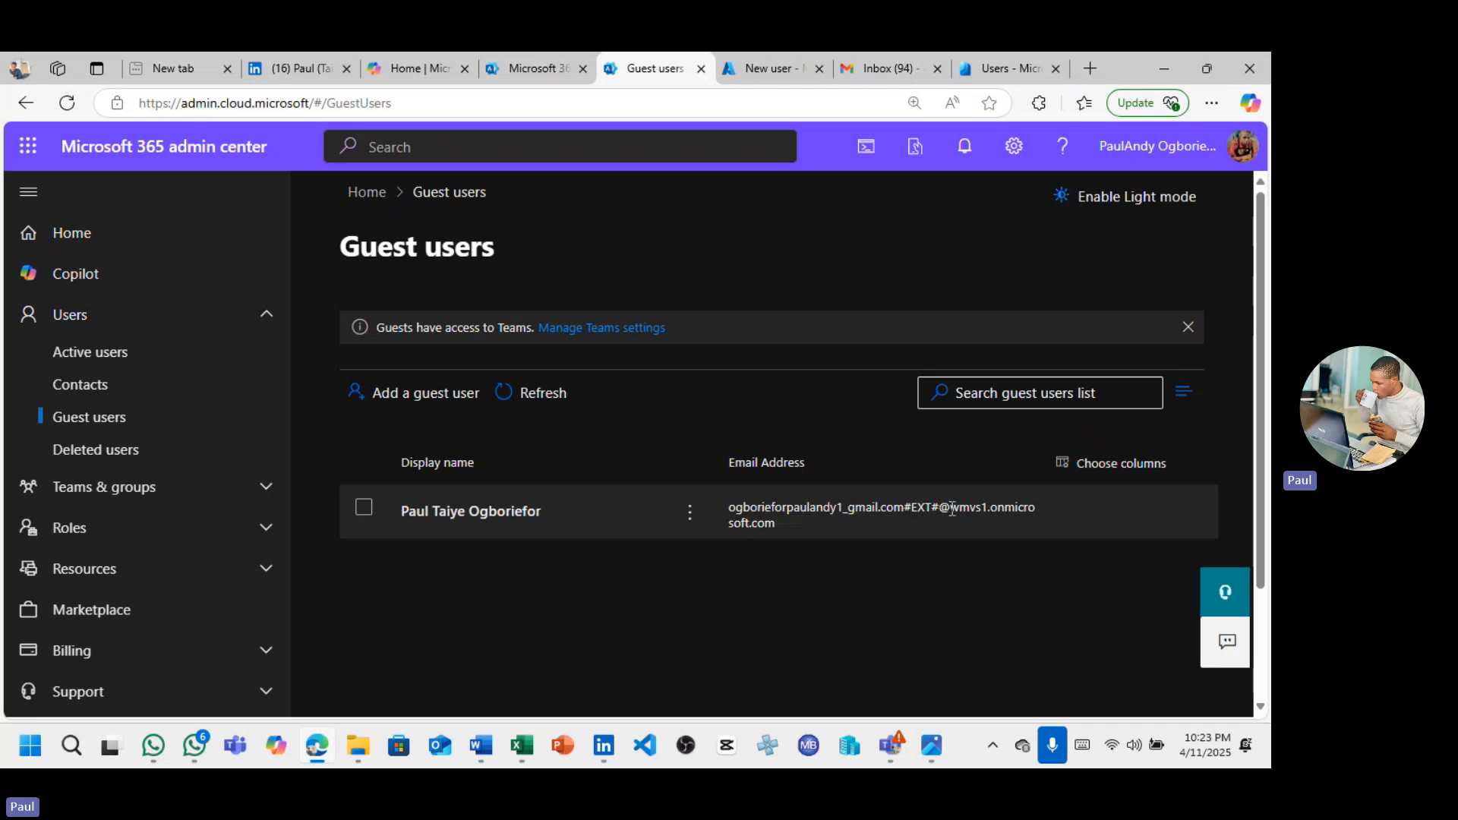
left_click_drag(951, 508, 956, 537)
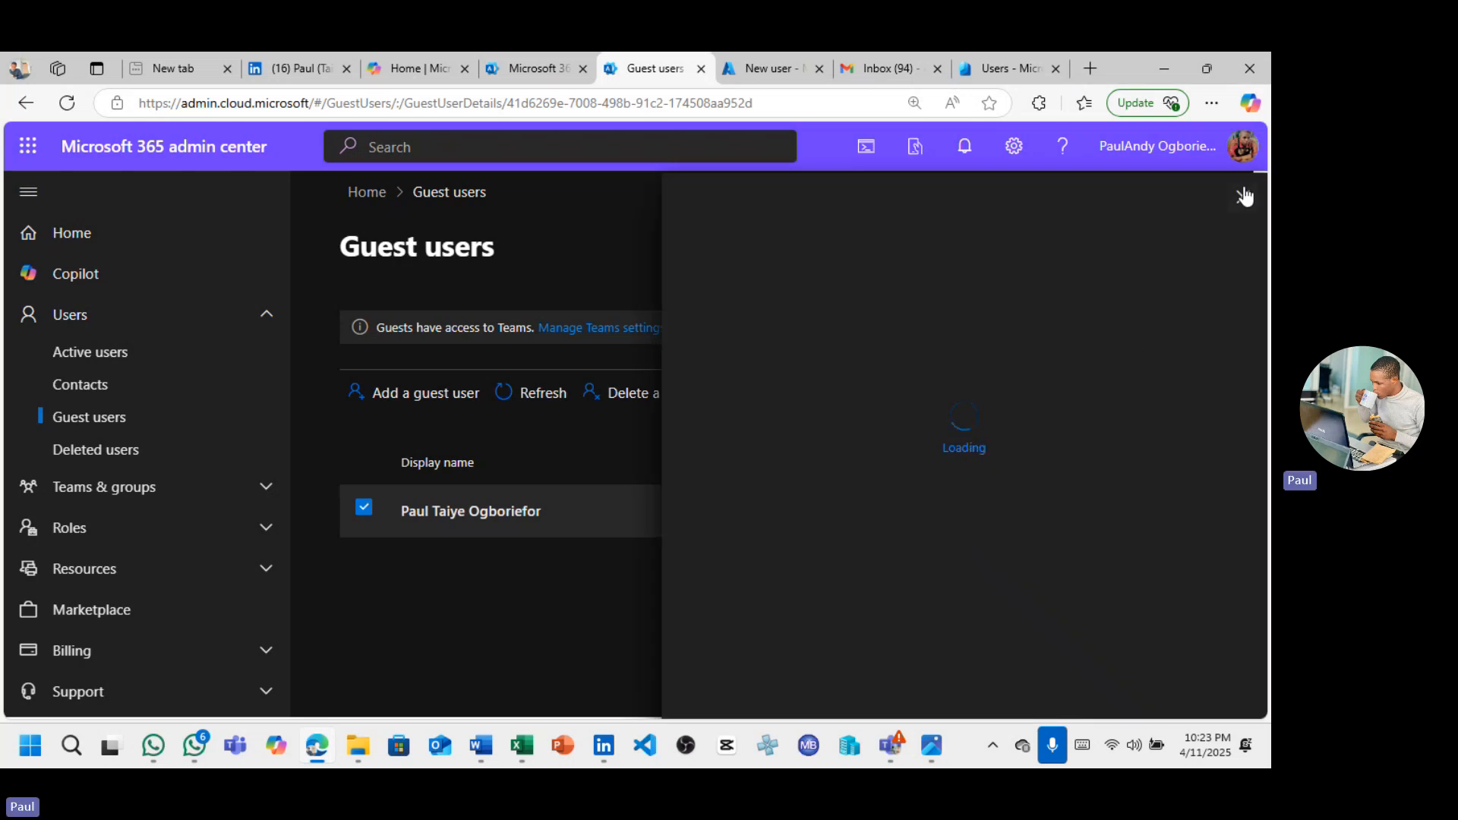
left_click(1243, 196)
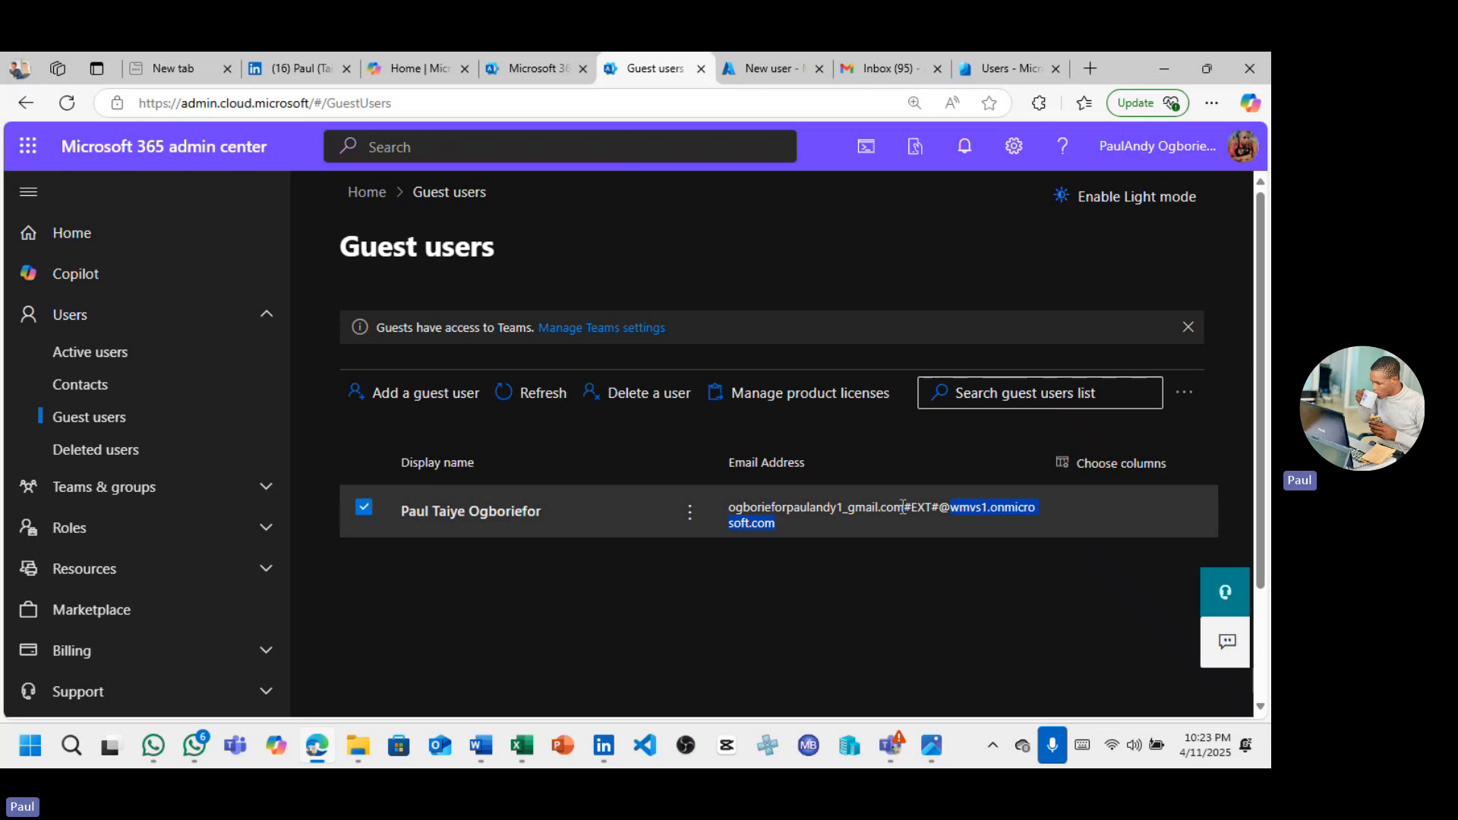
left_click_drag(902, 507, 847, 506)
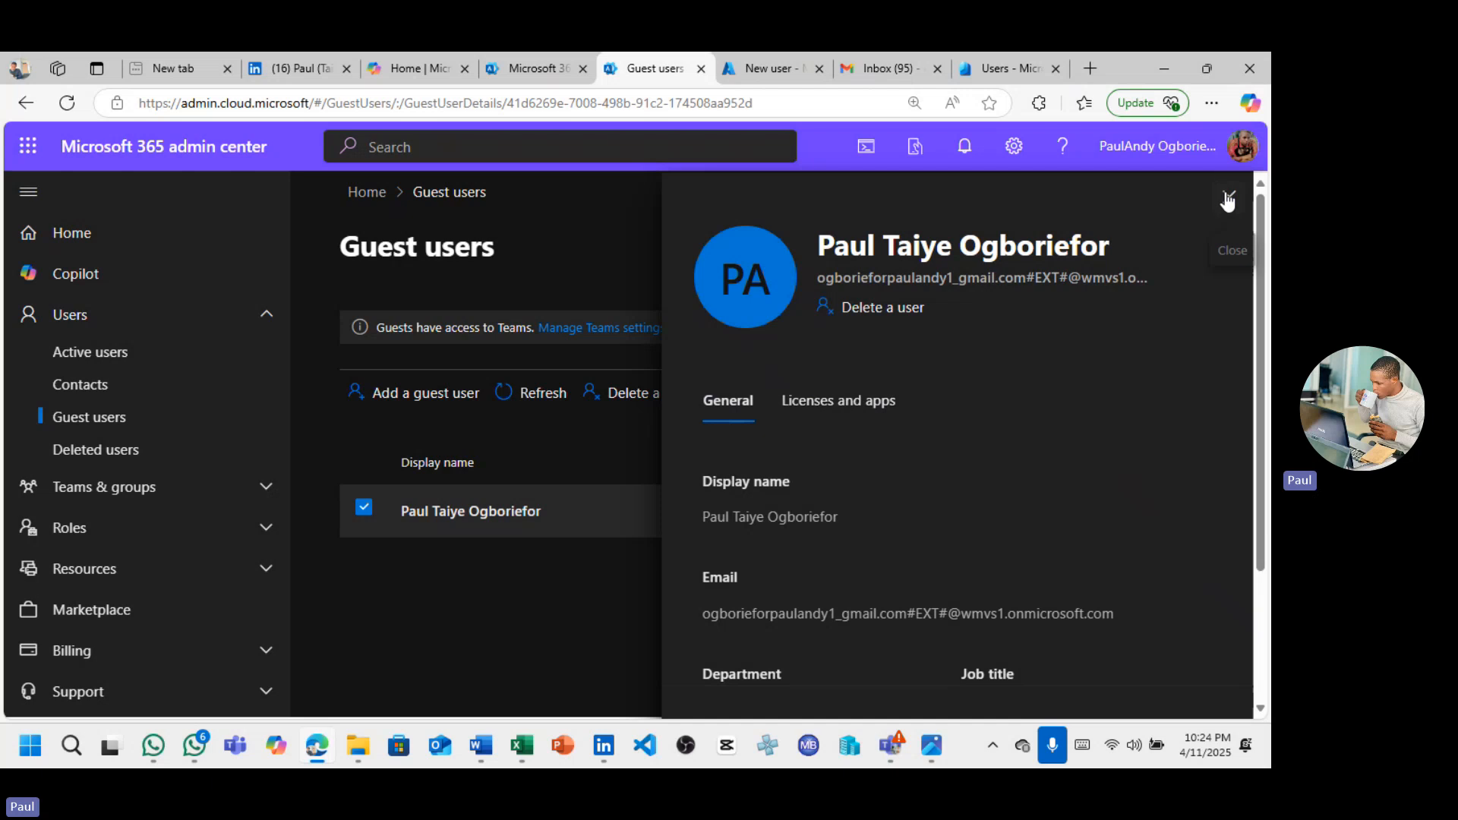
left_click(1228, 199)
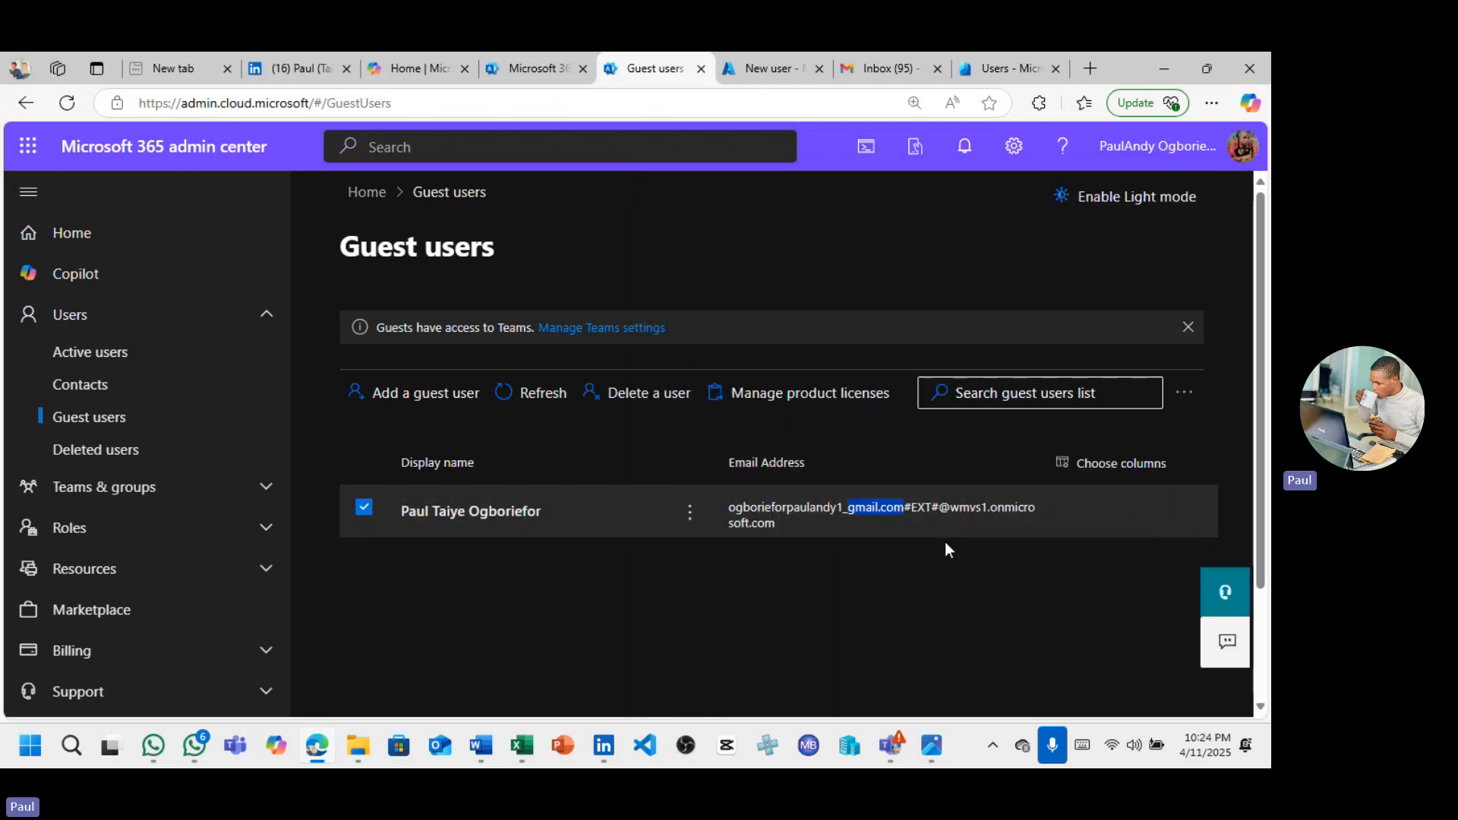
left_click_drag(949, 508, 1018, 521)
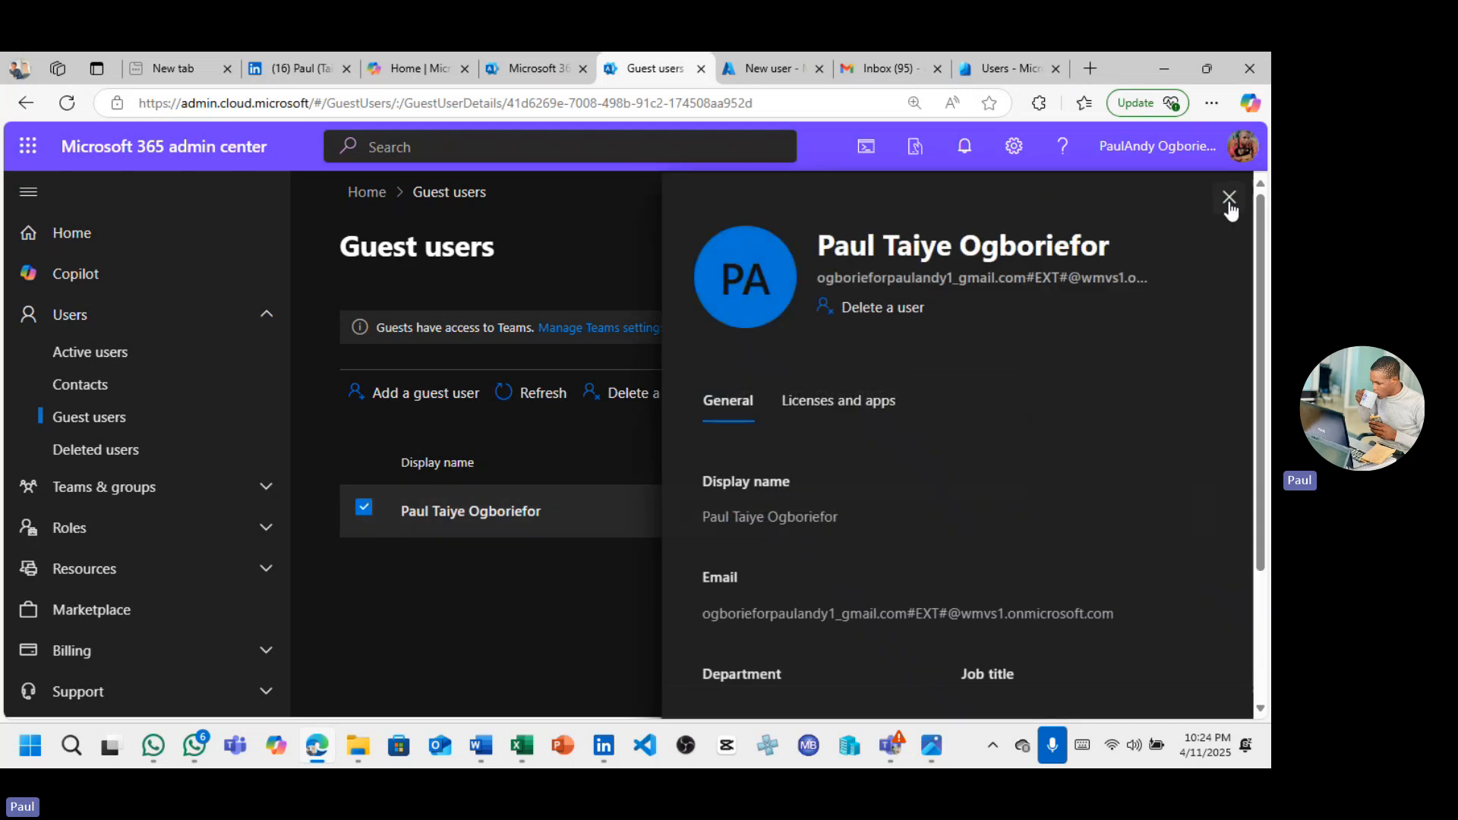
left_click(1229, 199)
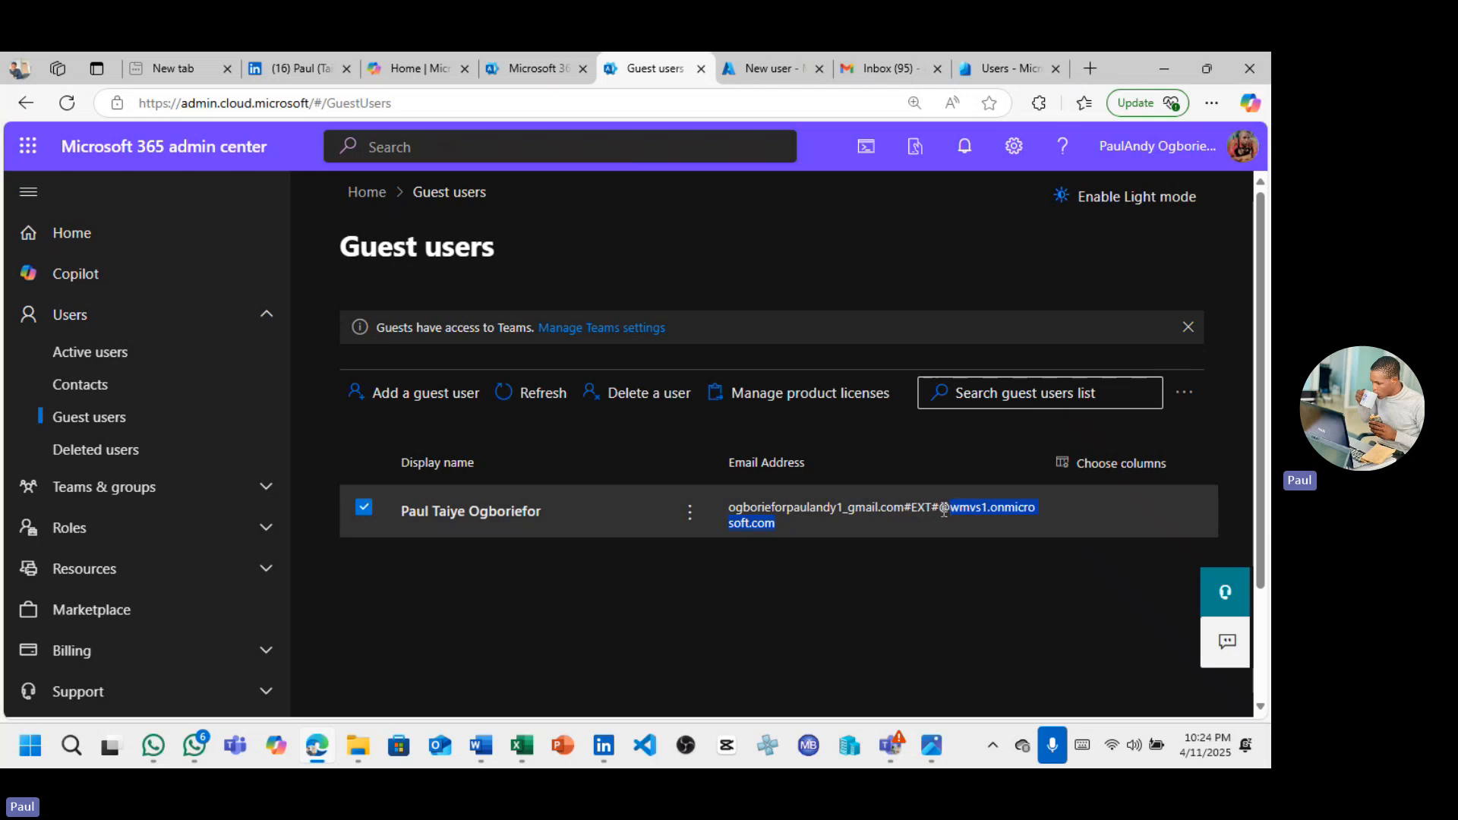
left_click_drag(942, 505, 939, 506)
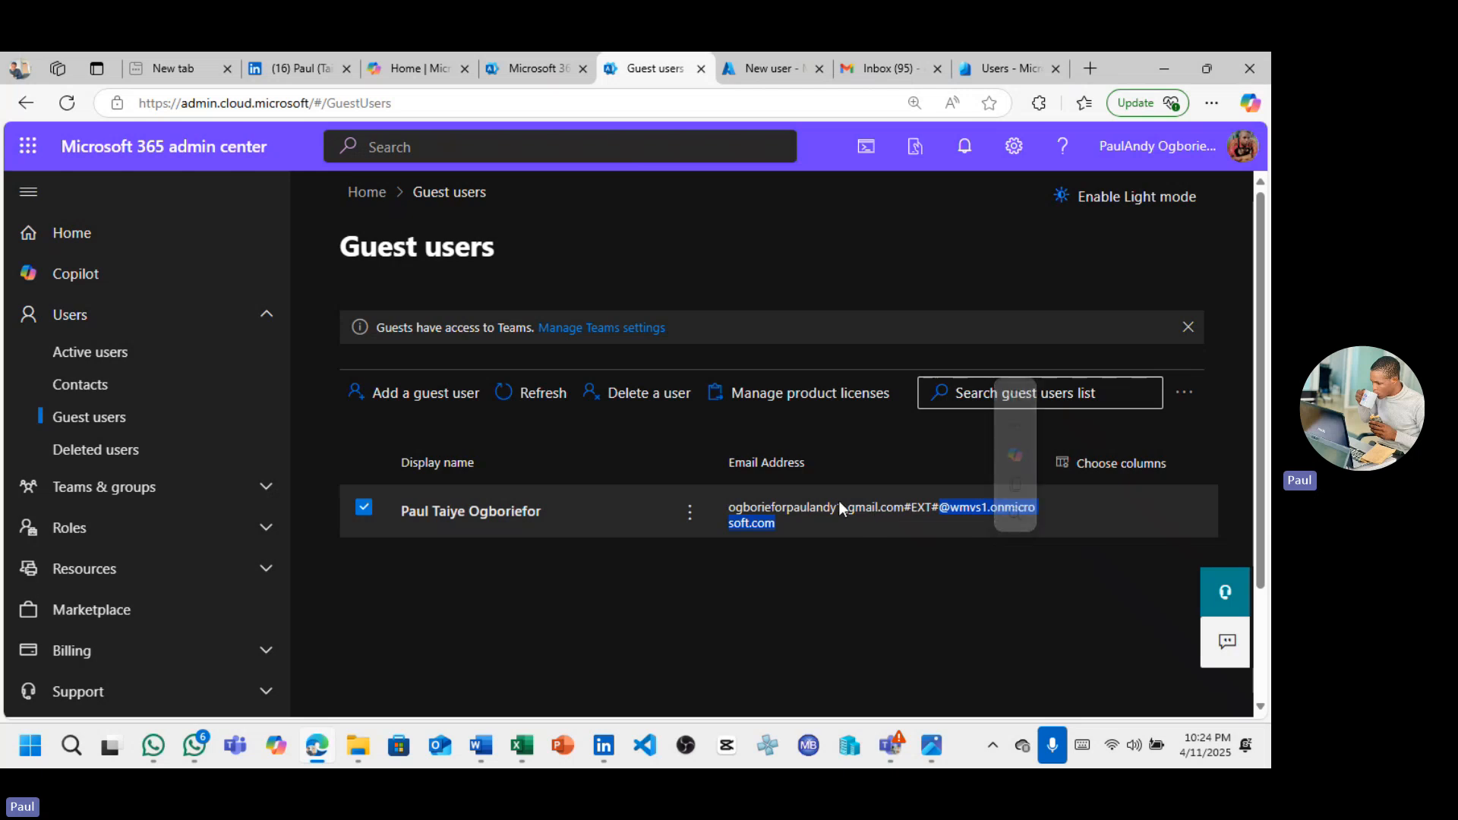
left_click(864, 53)
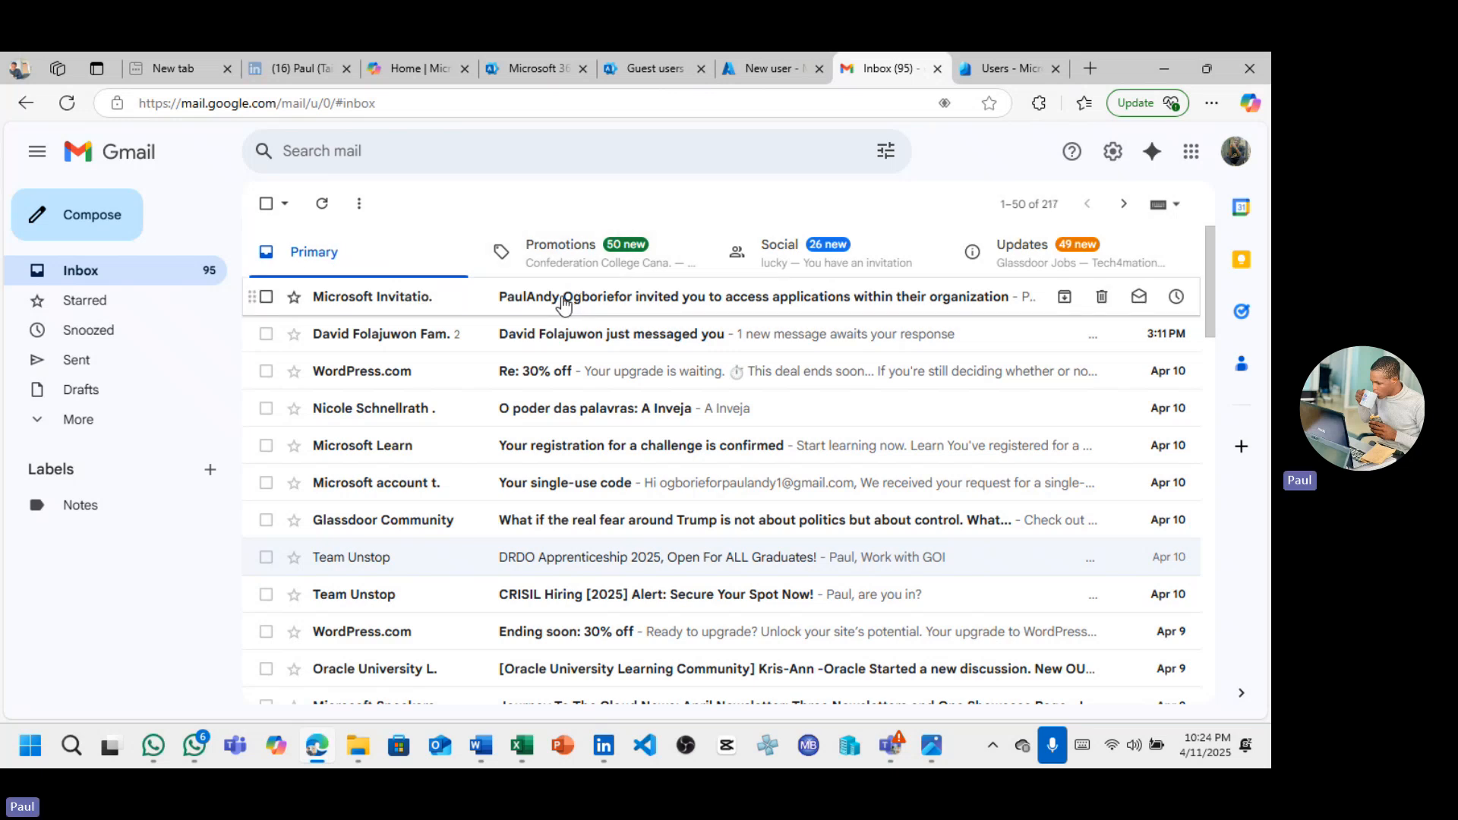
Read the Microsoft Invitations email down to its Accept invitation link.
left_click(562, 300)
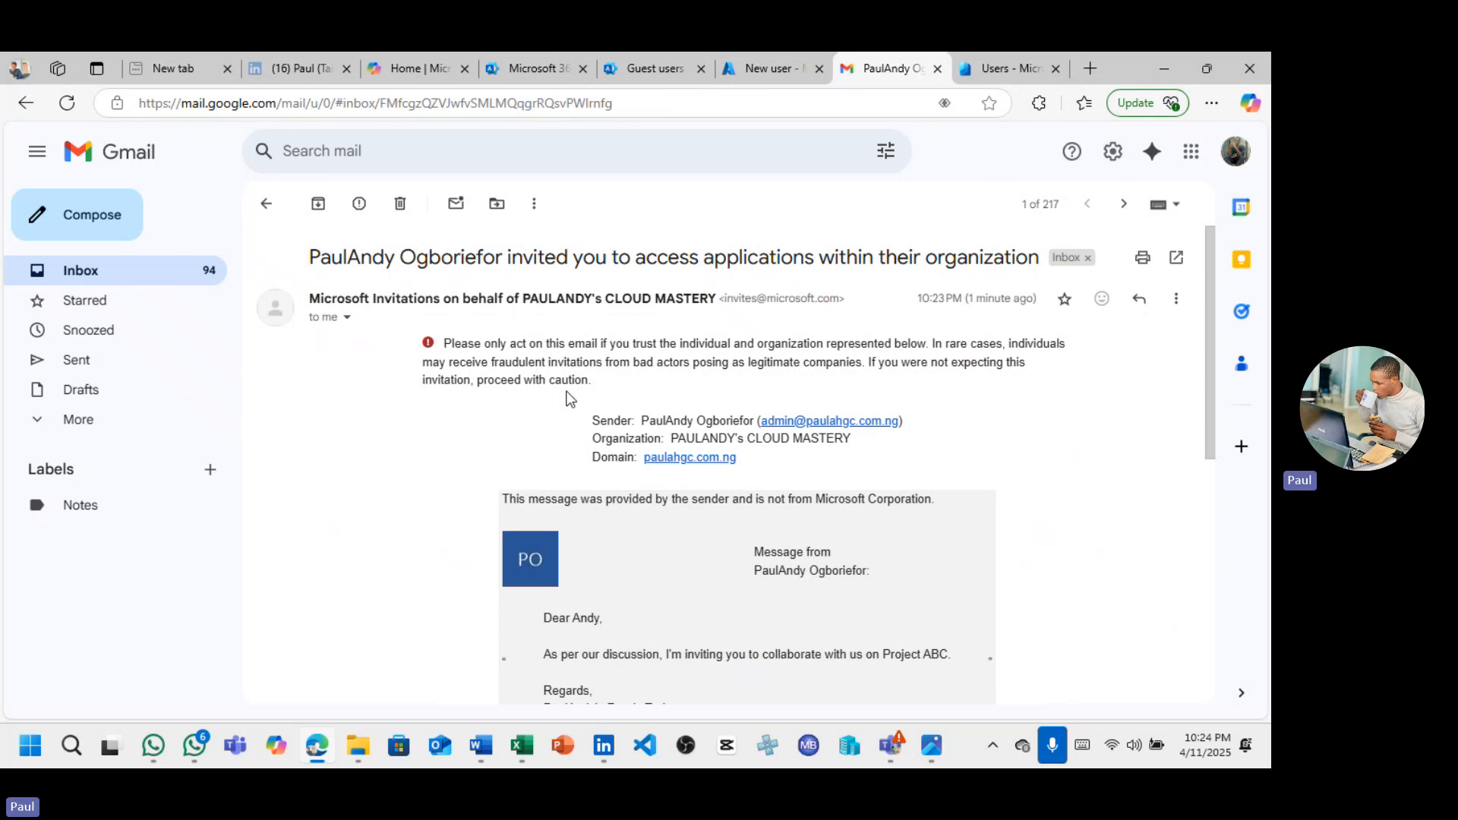
scroll(627, 385, "down", 4)
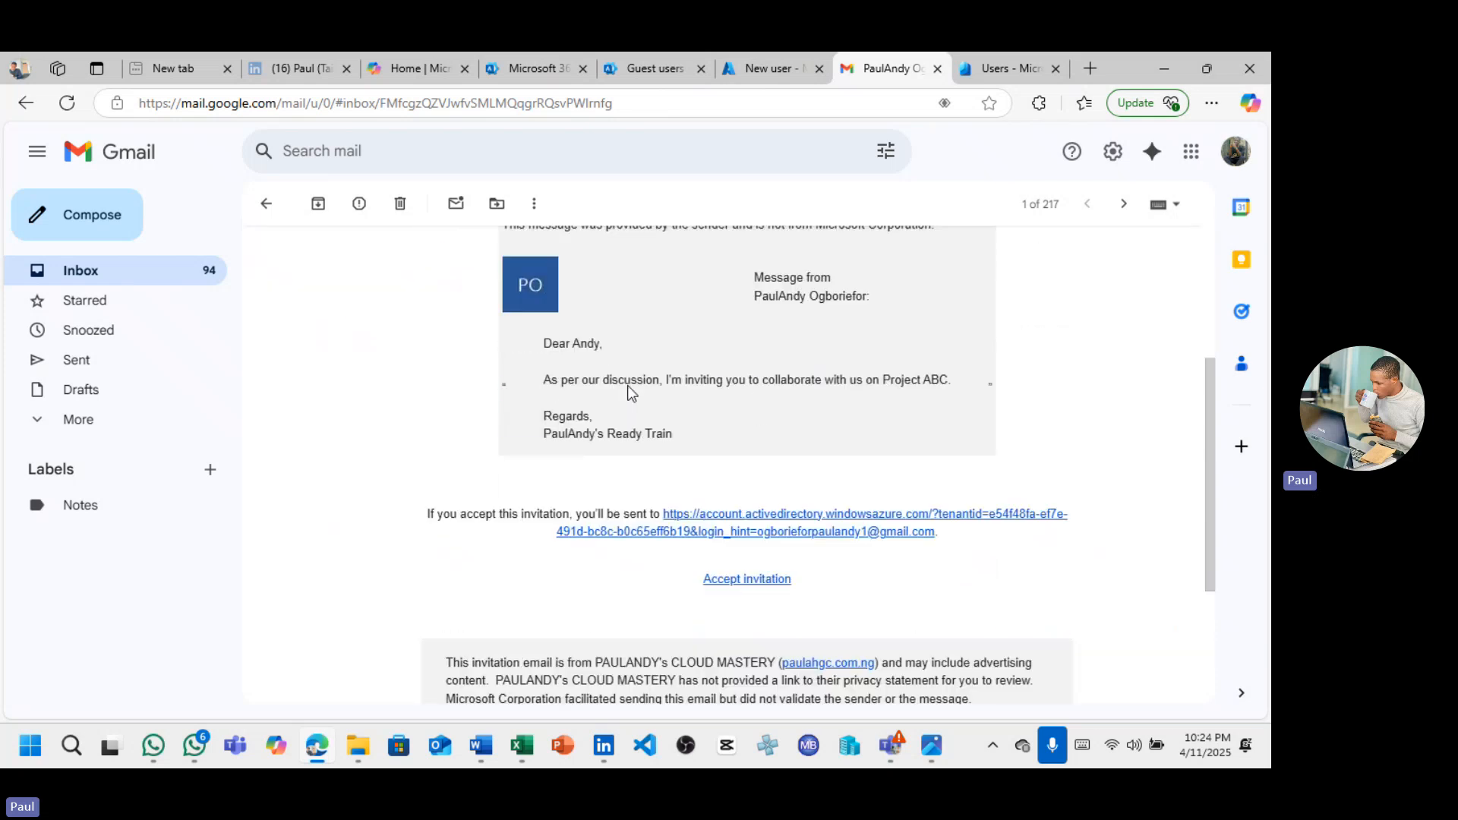
scroll(628, 385, "up", 4)
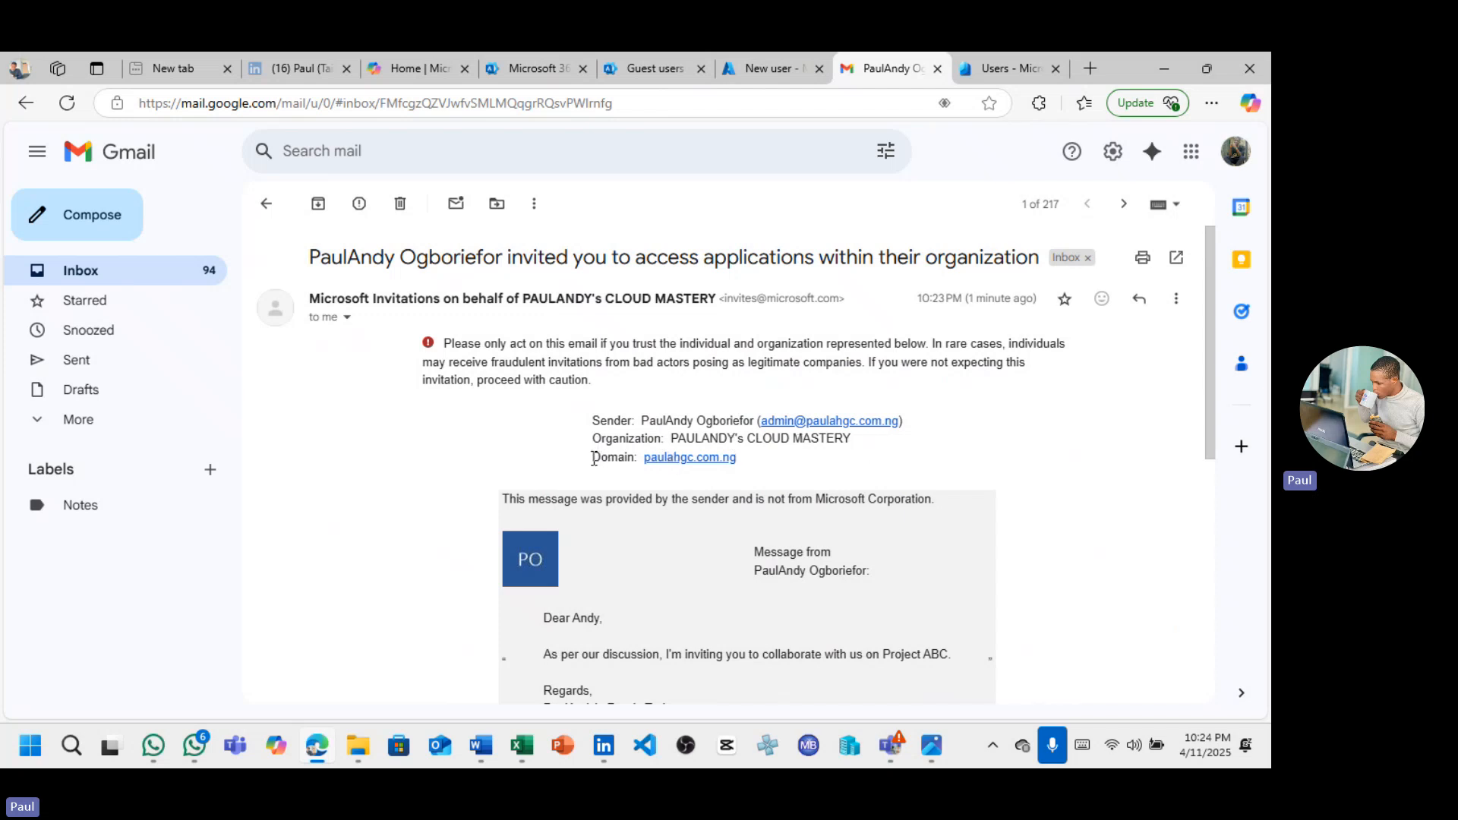
left_click_drag(594, 459, 749, 462)
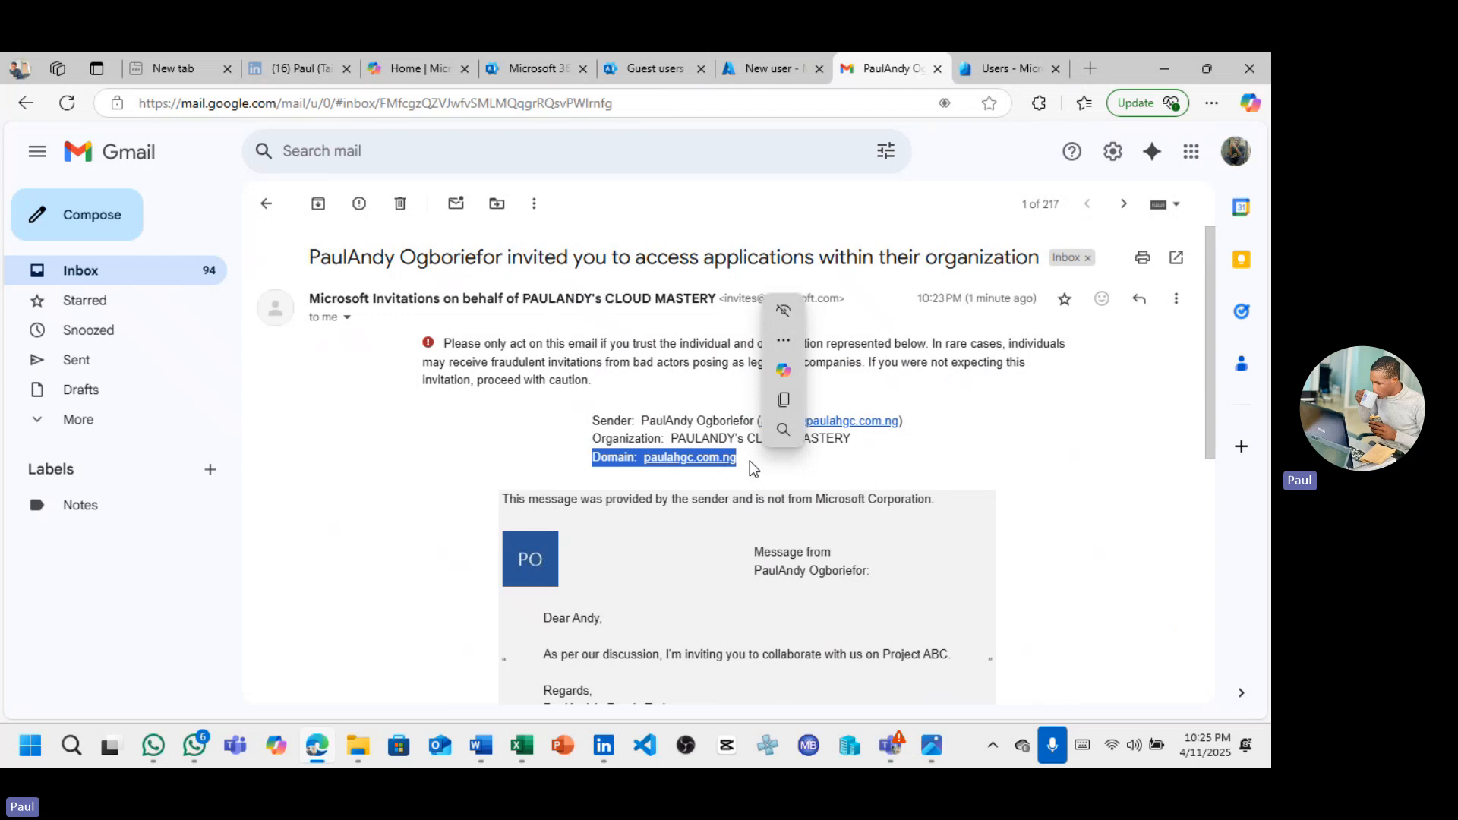
scroll(749, 462, "down", 1)
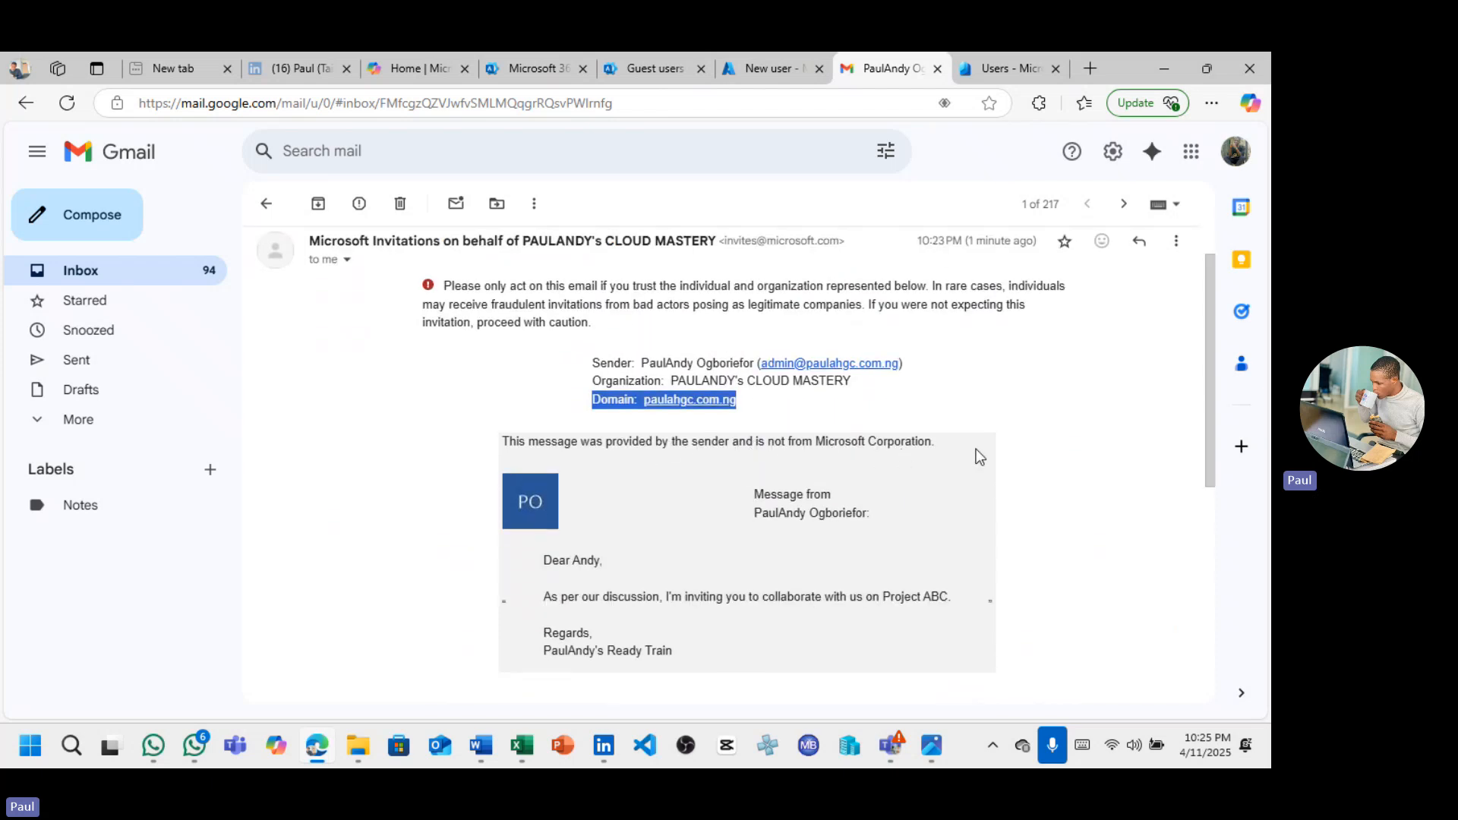
left_click_drag(945, 439, 567, 474)
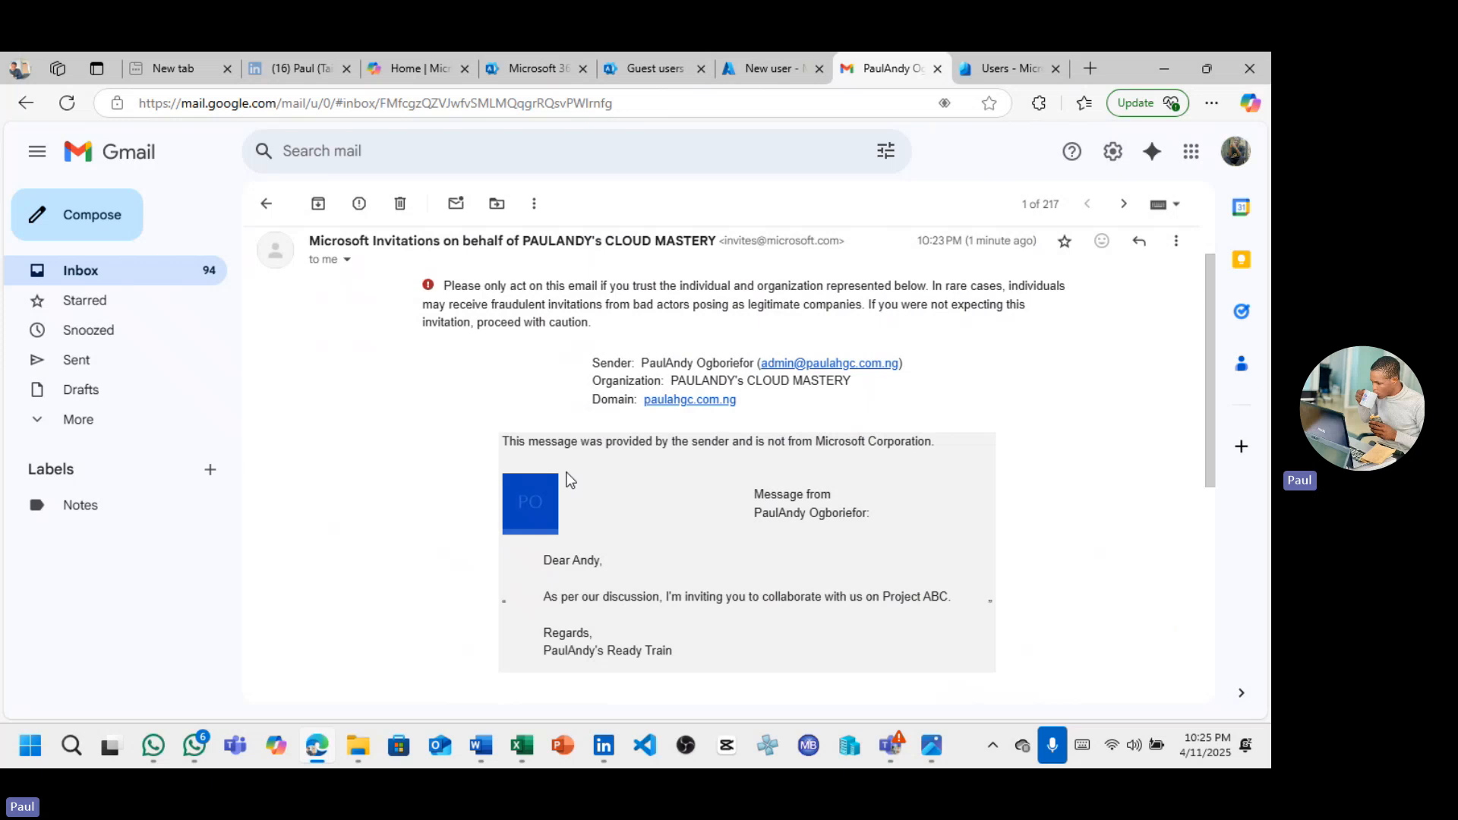
left_click(700, 571)
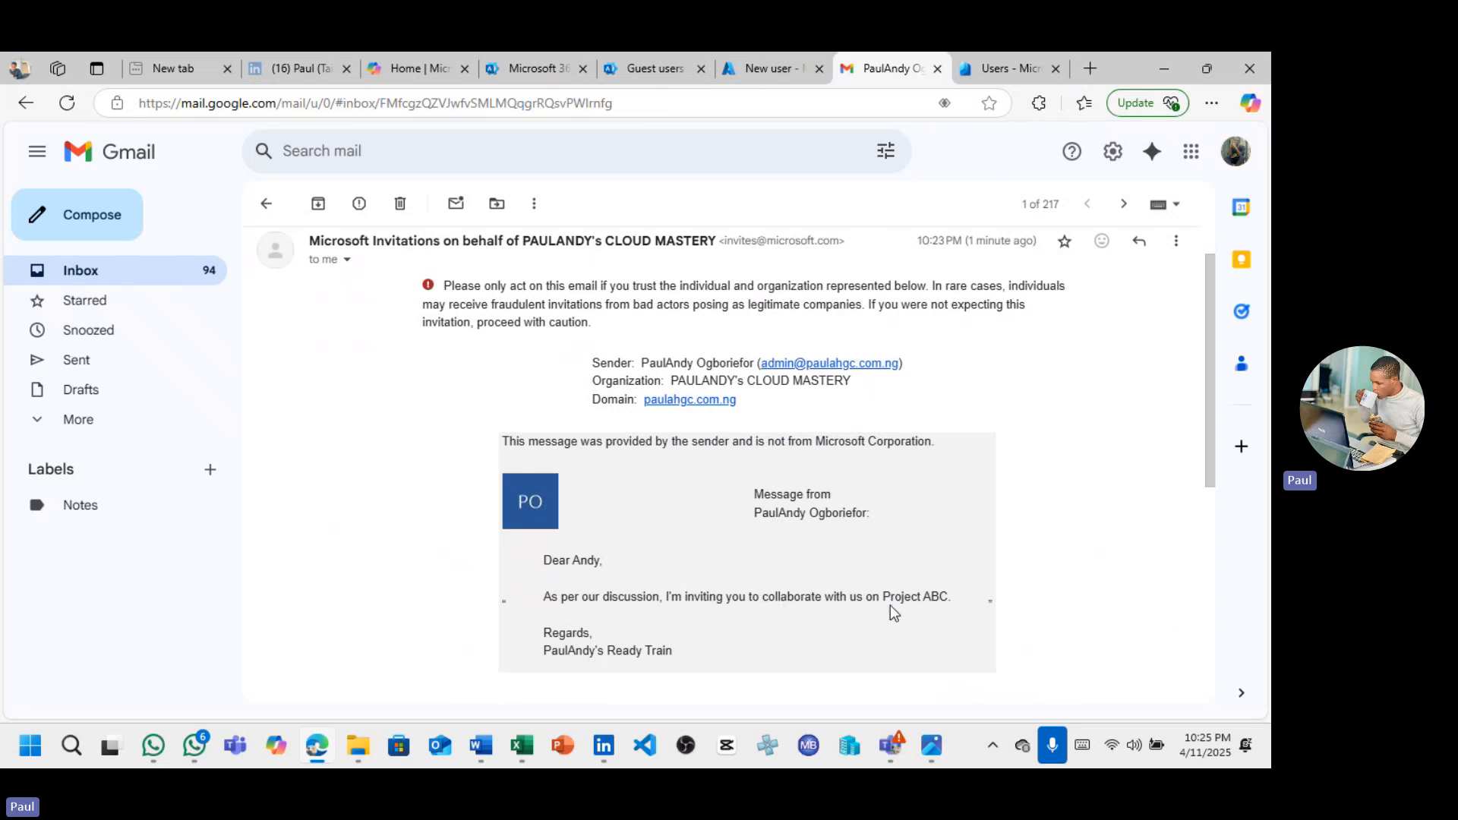
scroll(612, 645, "down", 3)
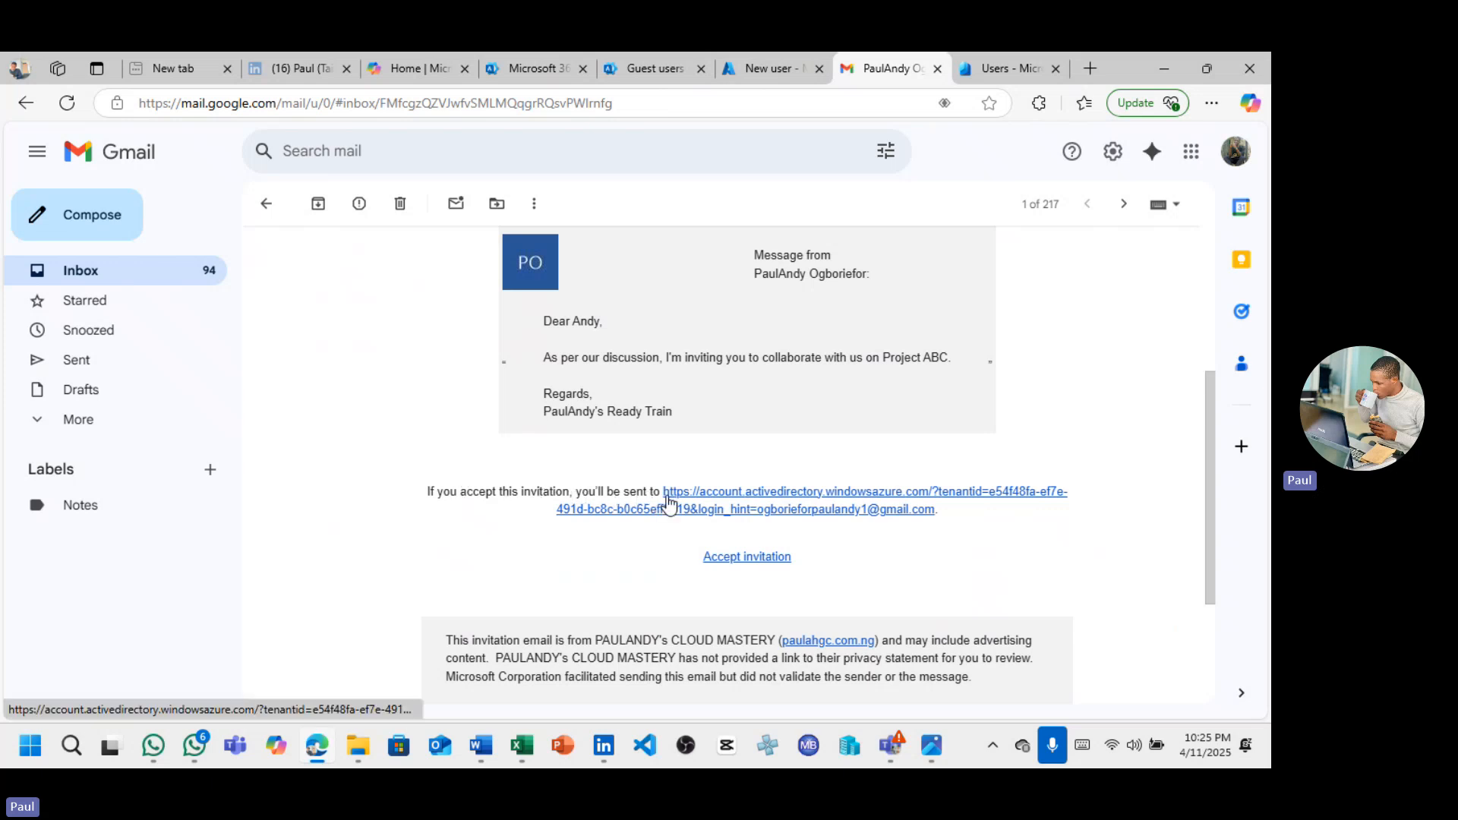
Accept the invitation and the organization's permission request as the guest's Gmail account.
left_click(760, 558)
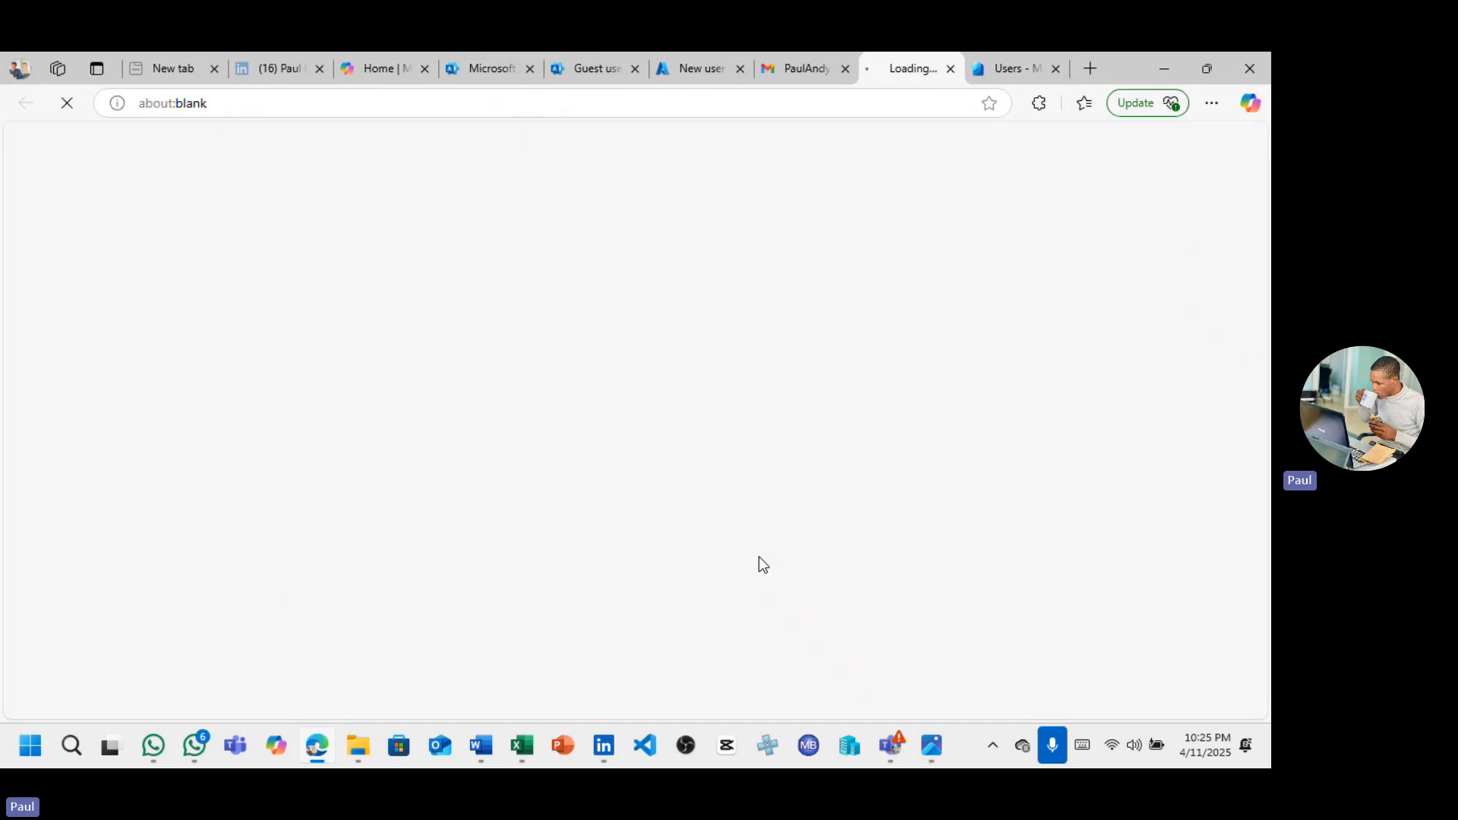
left_click(799, 55)
scroll(733, 380, "down", 3)
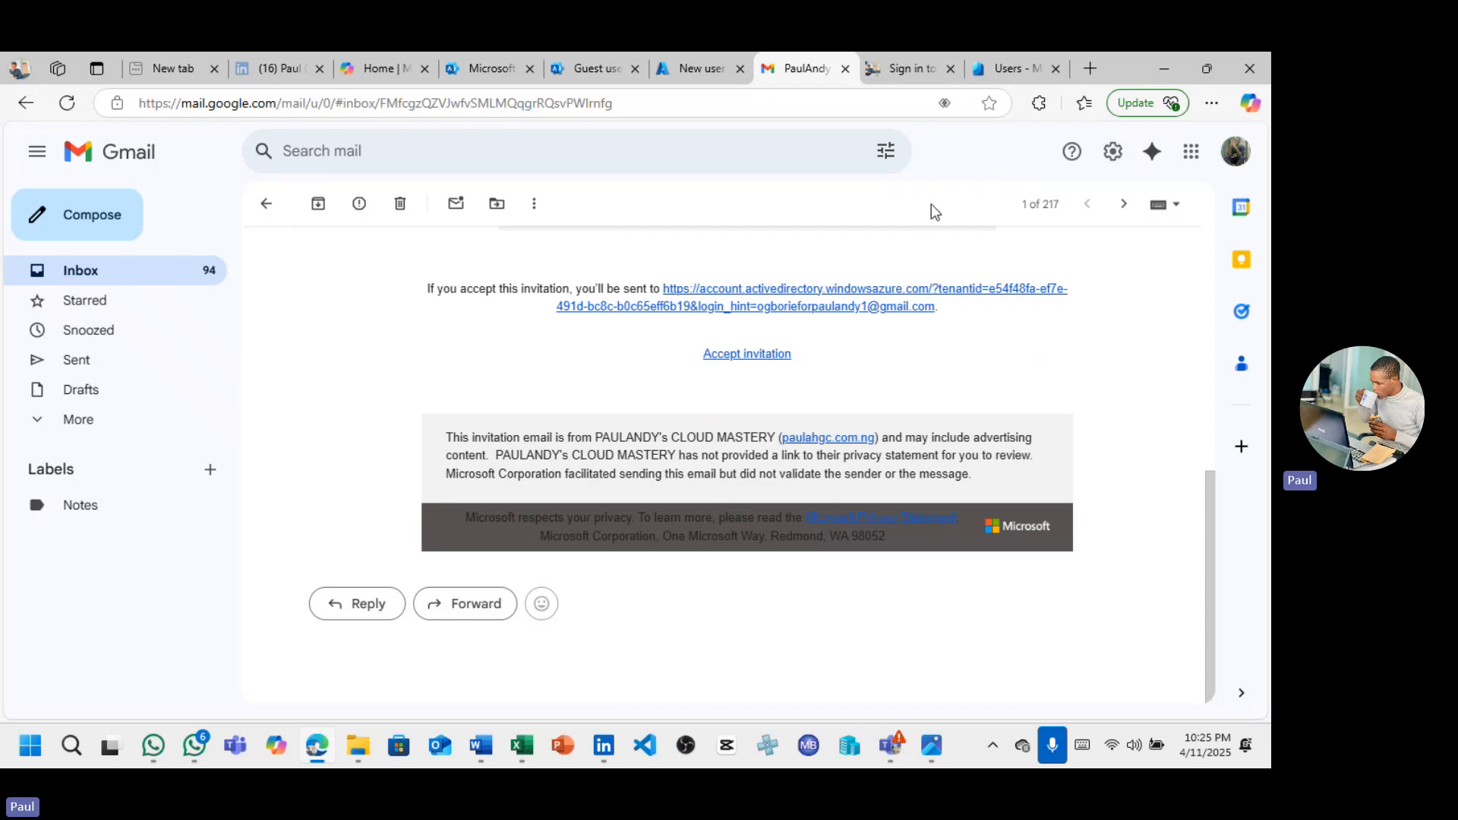
left_click(900, 61)
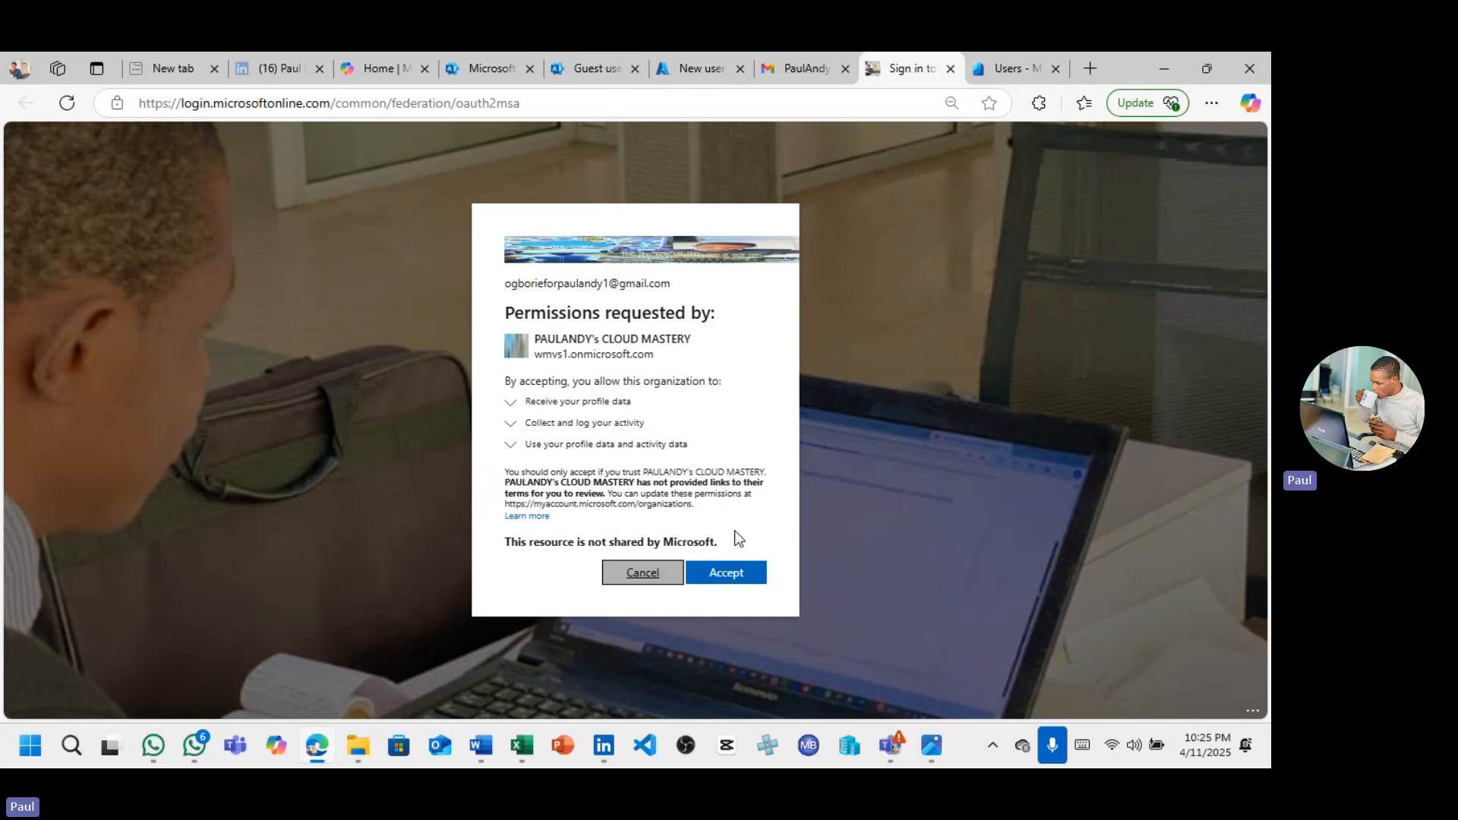
left_click(746, 571)
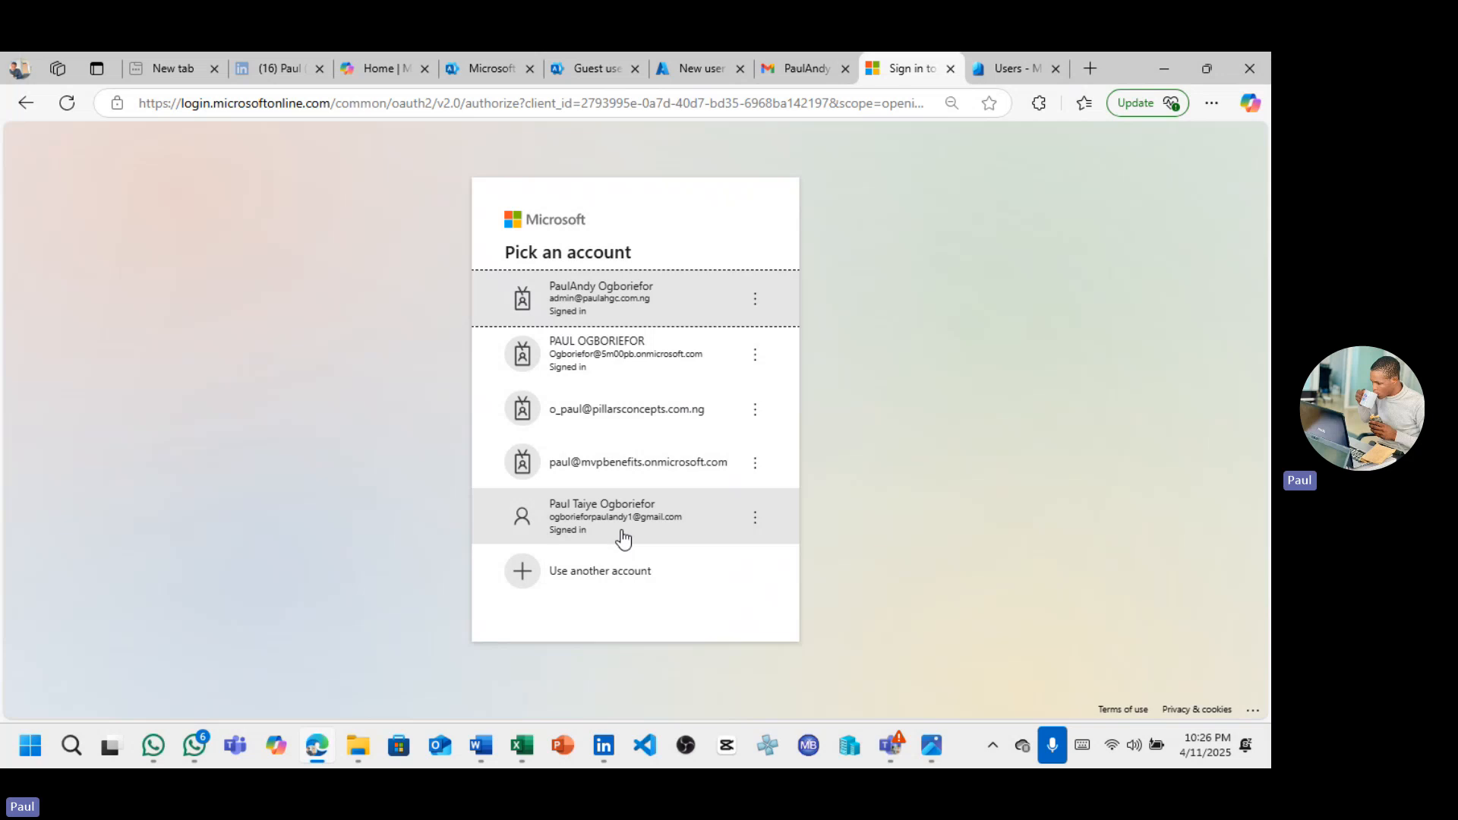
left_click(622, 531)
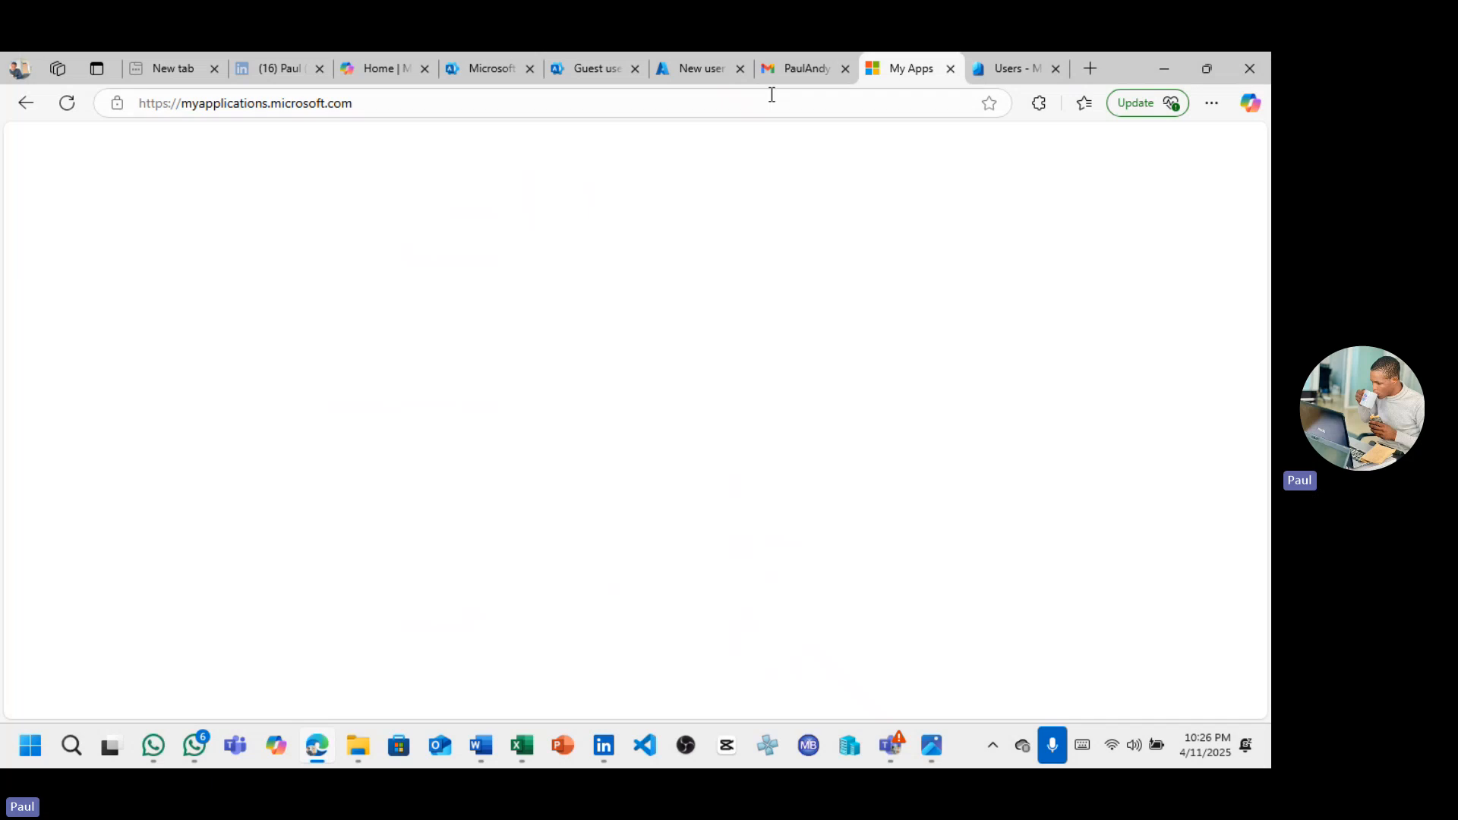
left_click(596, 63)
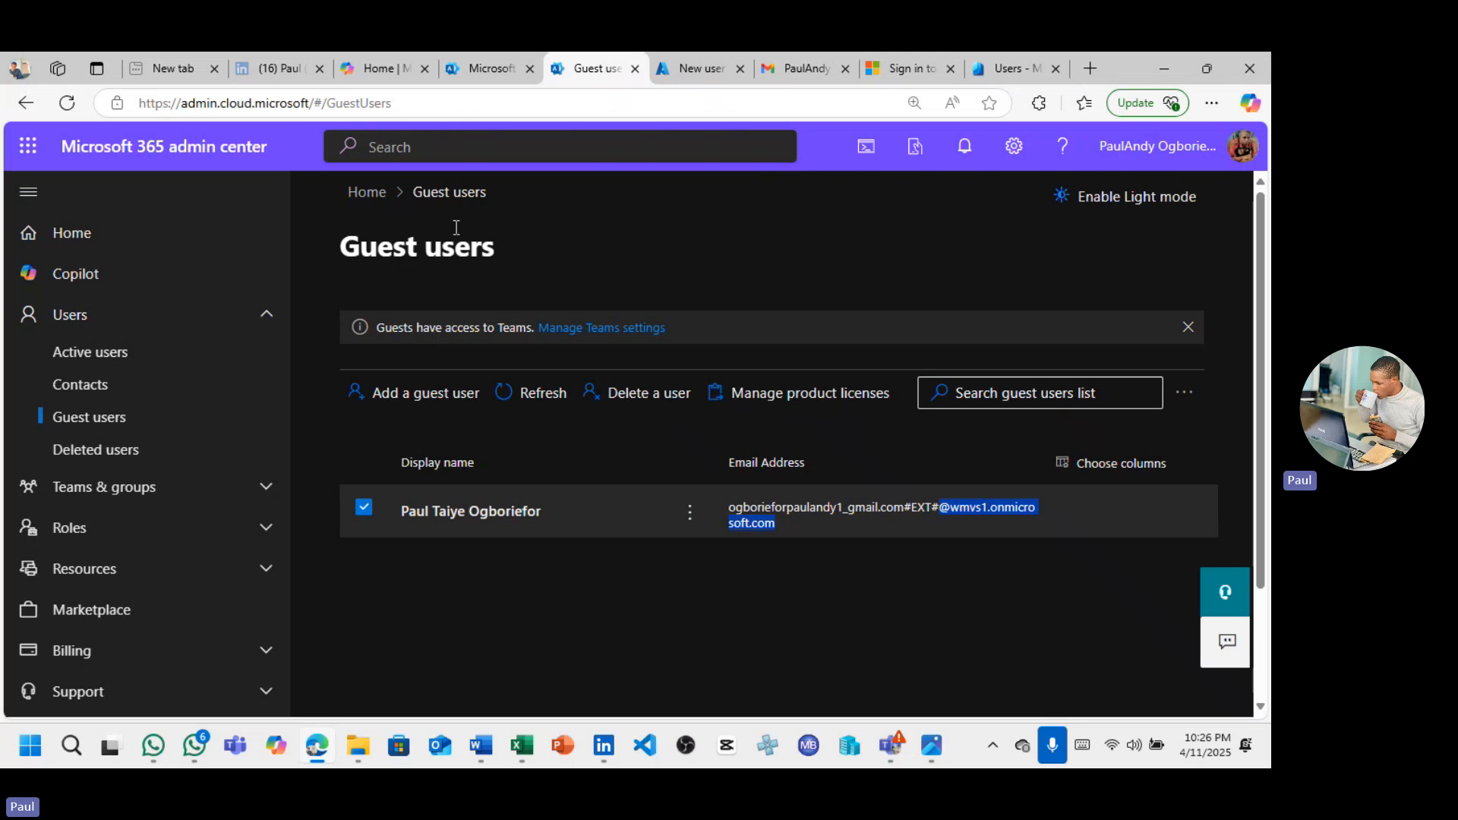
Refresh Guest users and sign in to My Apps with the invited guest account.
left_click(519, 394)
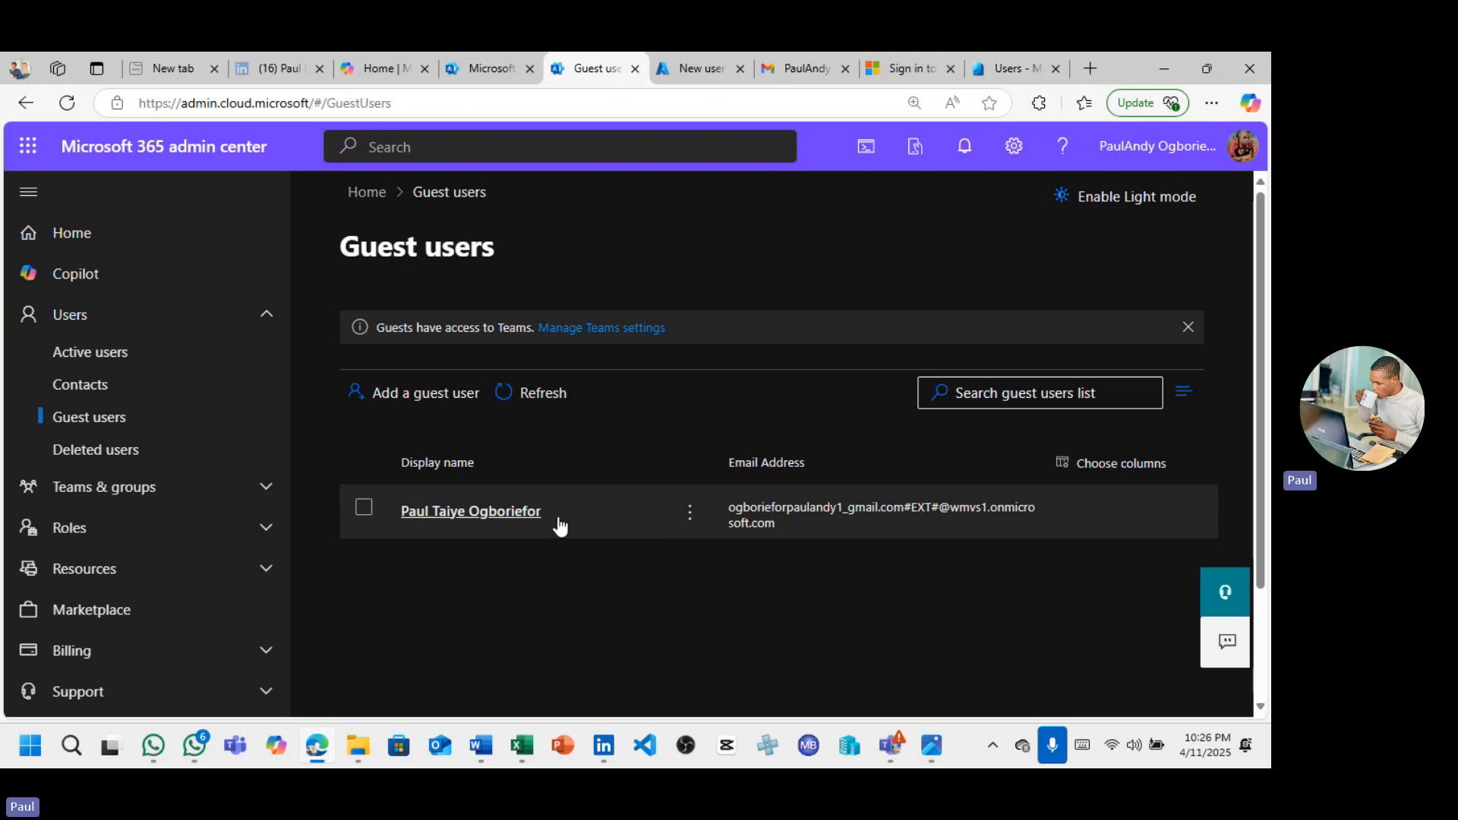
left_click(896, 73)
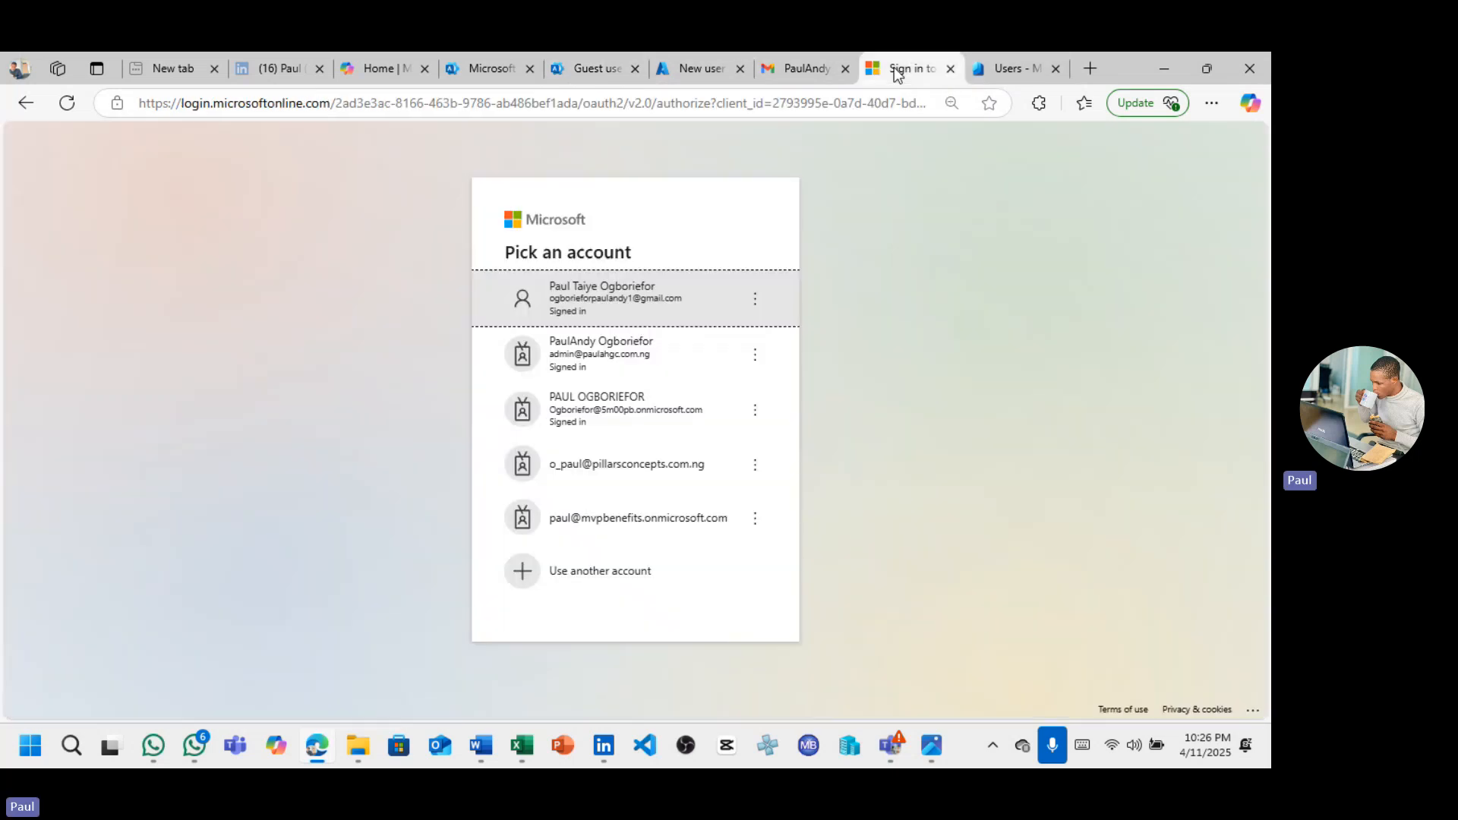
left_click(656, 323)
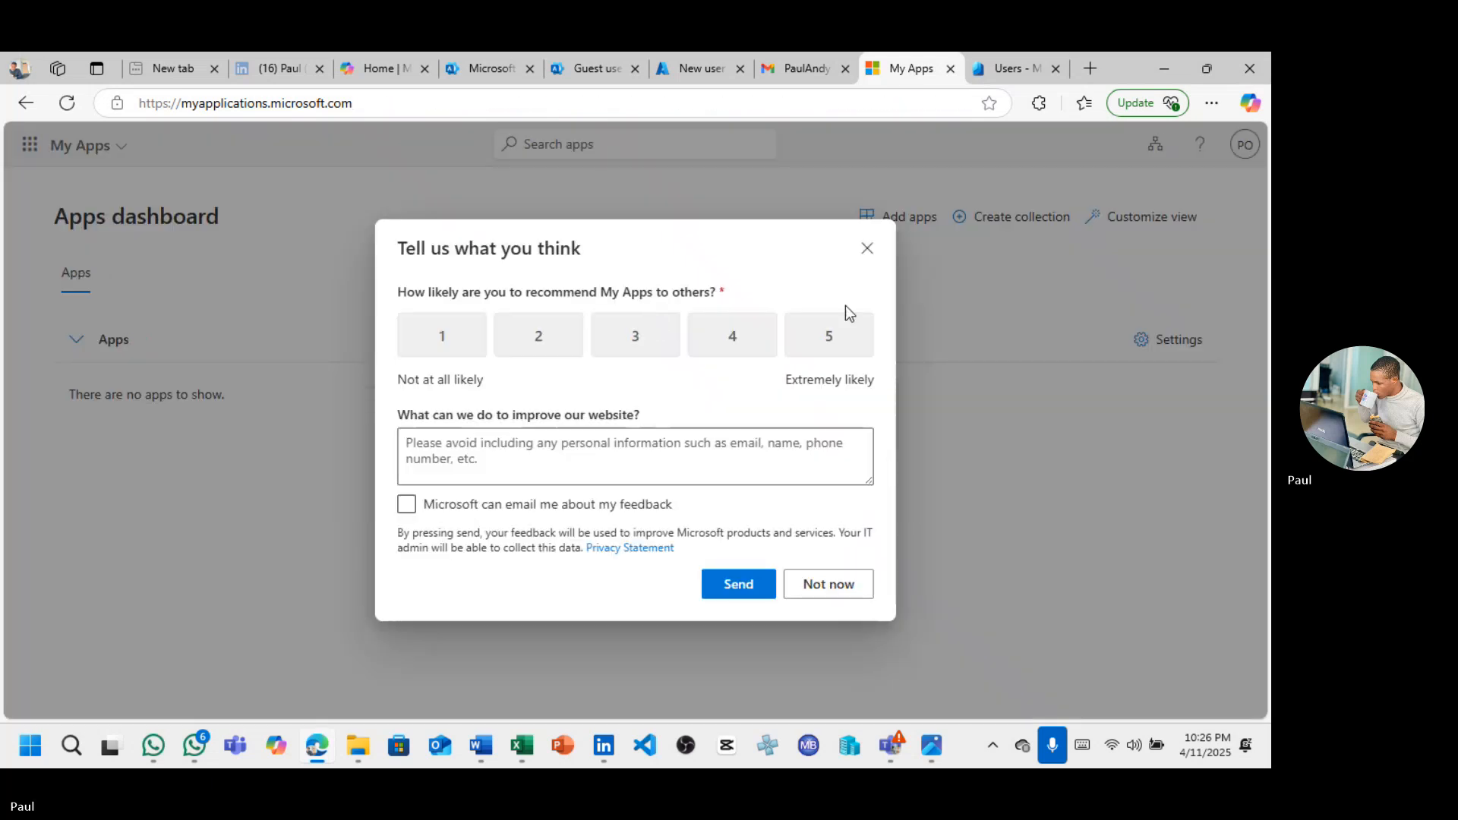
Dismiss the feedback survey, check the empty Apps list and app launcher, then return to Guest users.
left_click(865, 249)
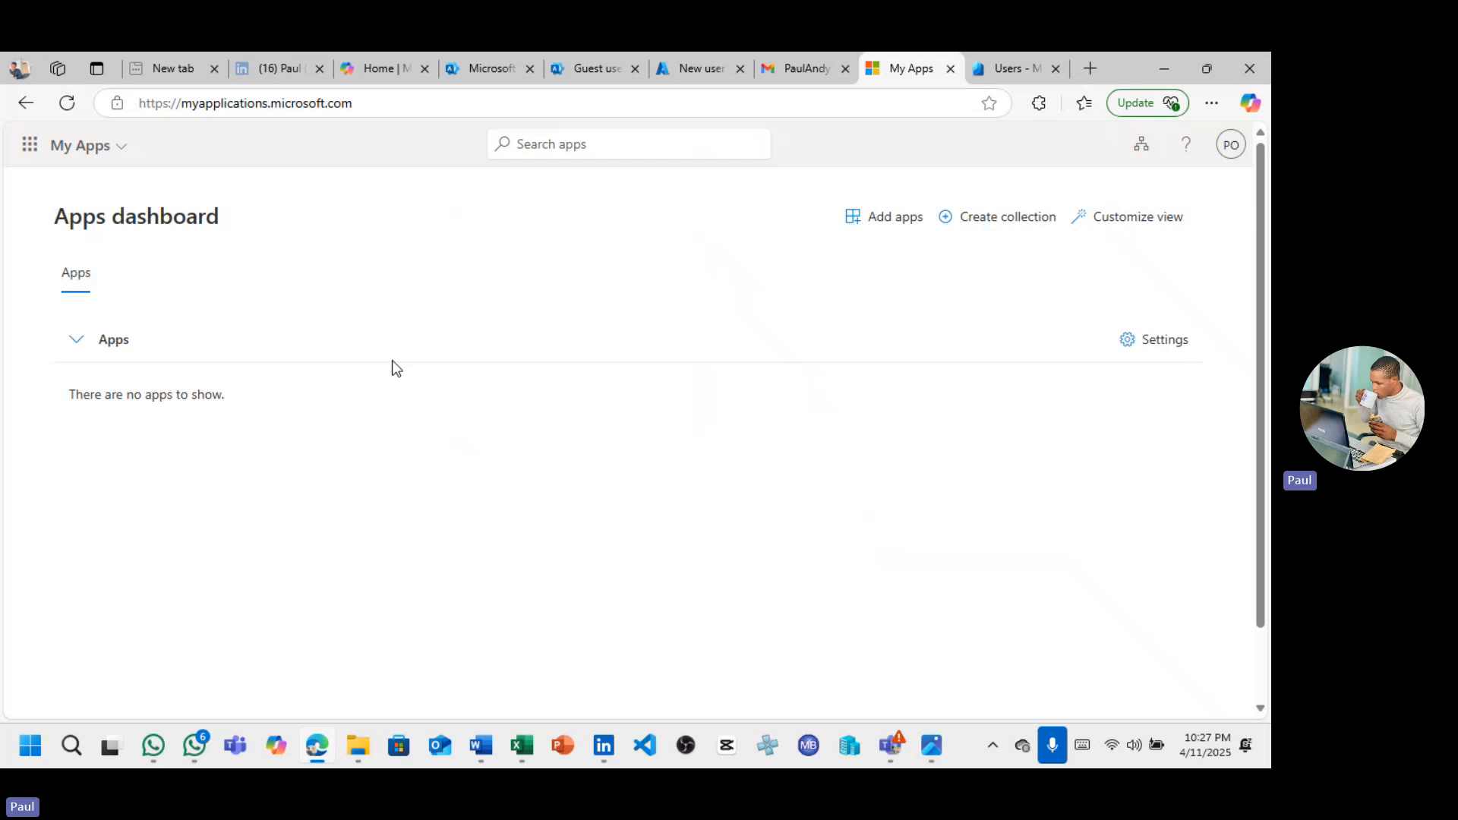
left_click(77, 339)
left_click(77, 339)
left_click(28, 146)
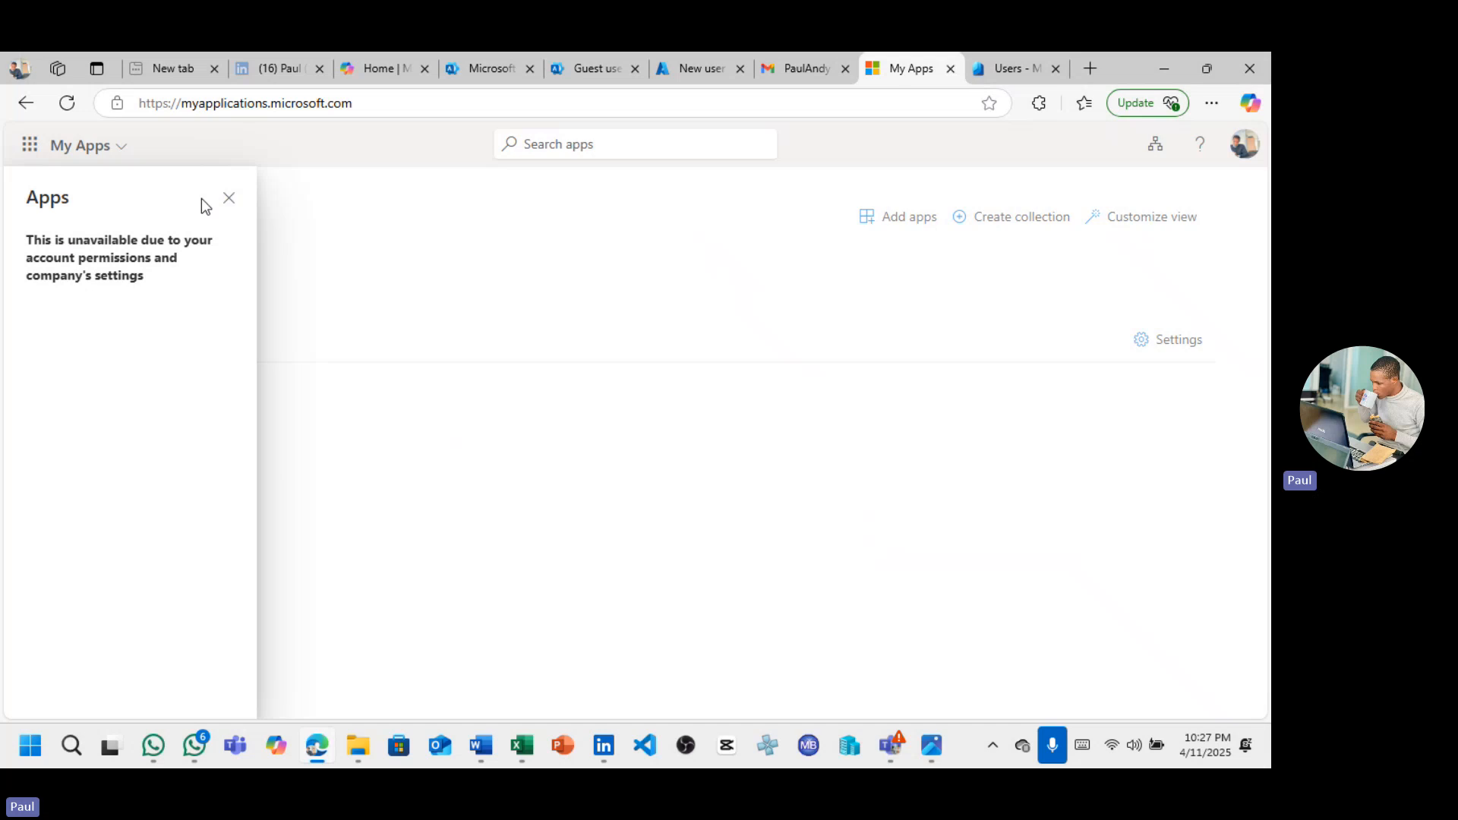
left_click(229, 197)
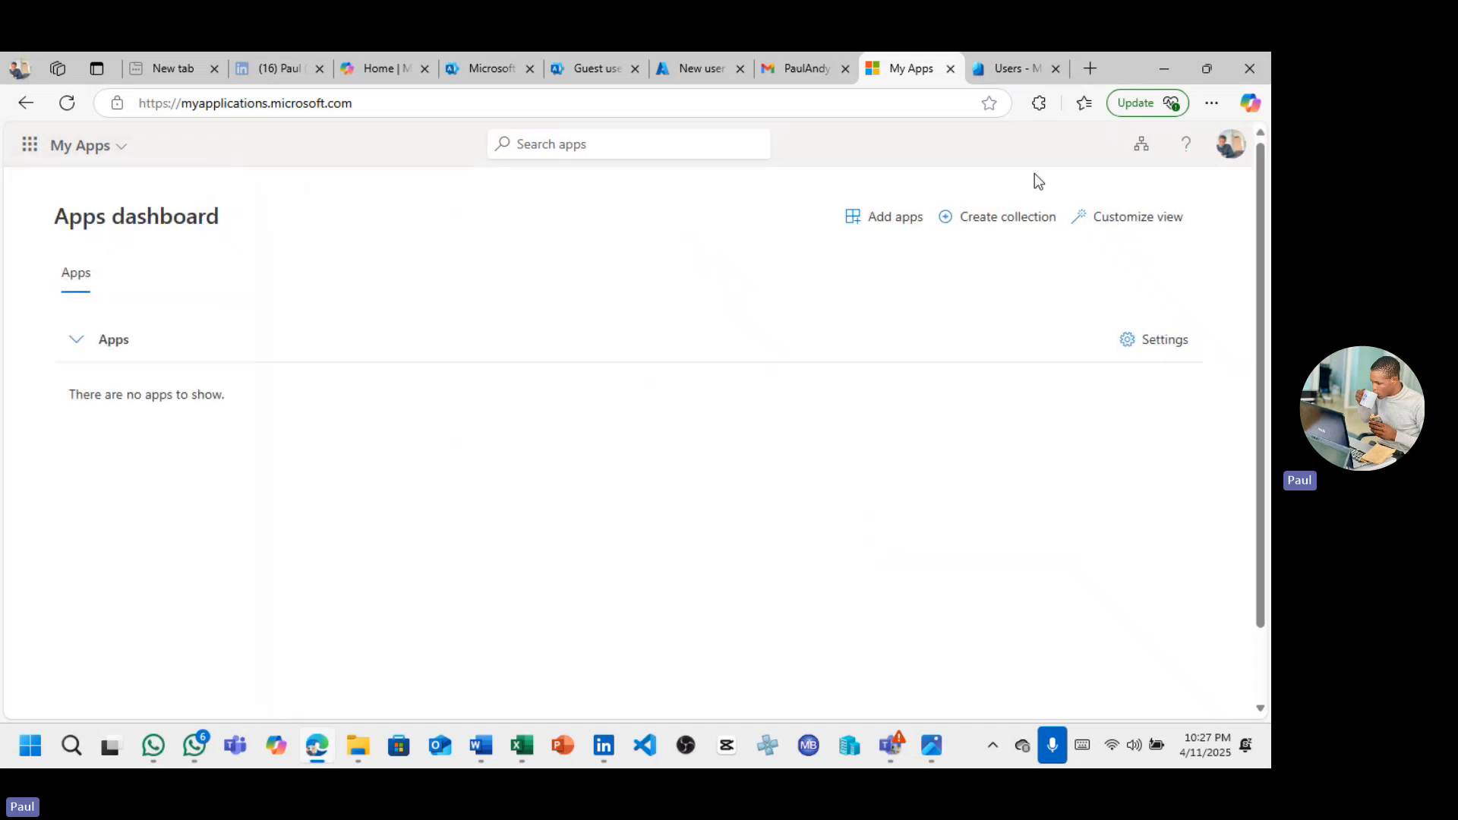
left_click(688, 70)
left_click(573, 69)
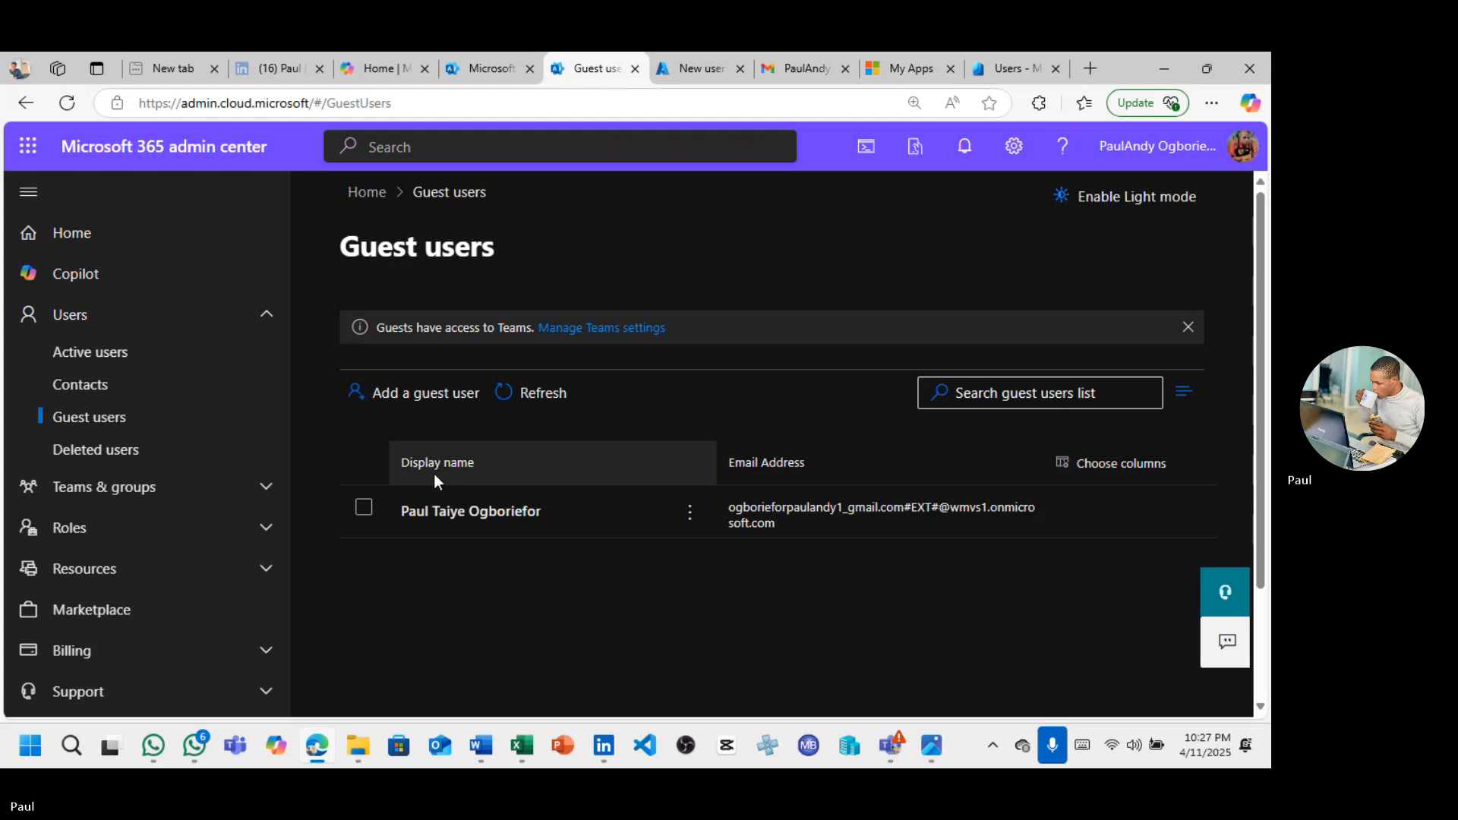
Assign and save a Microsoft 365 E5 Developer license under the guest's Licenses and apps.
scroll(412, 524, "down", 2)
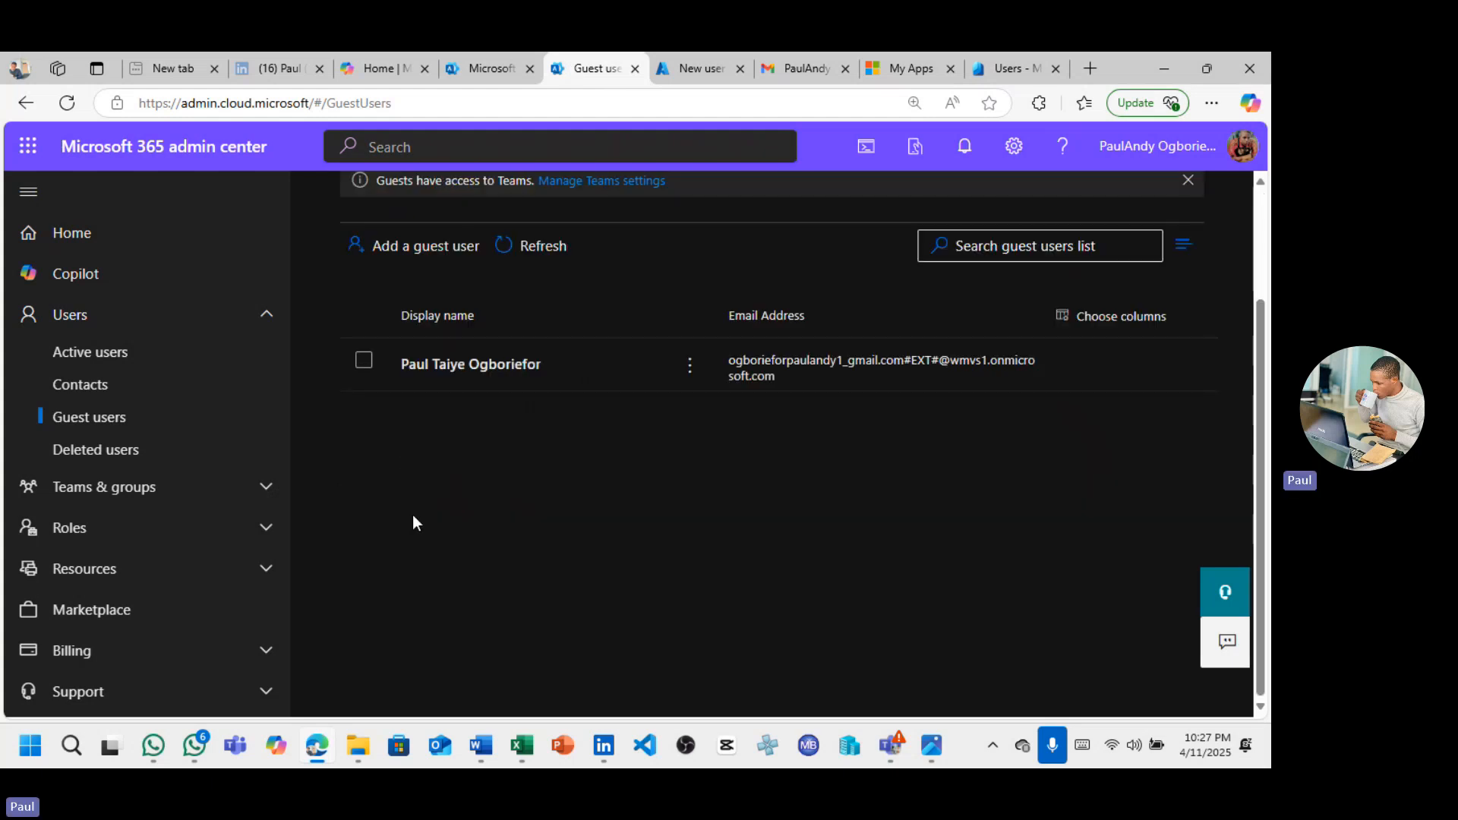
double_click(488, 368)
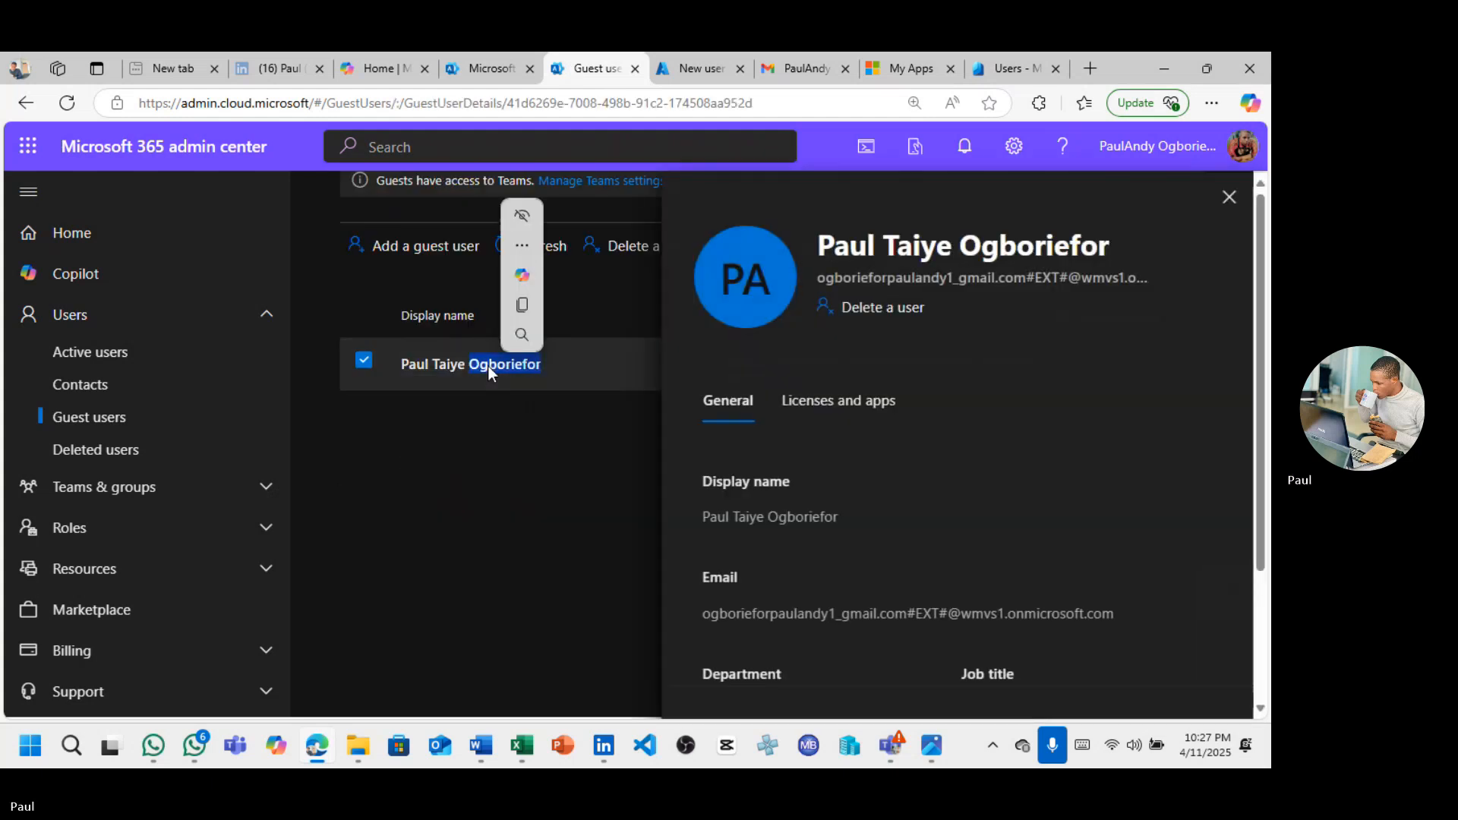
left_click(830, 410)
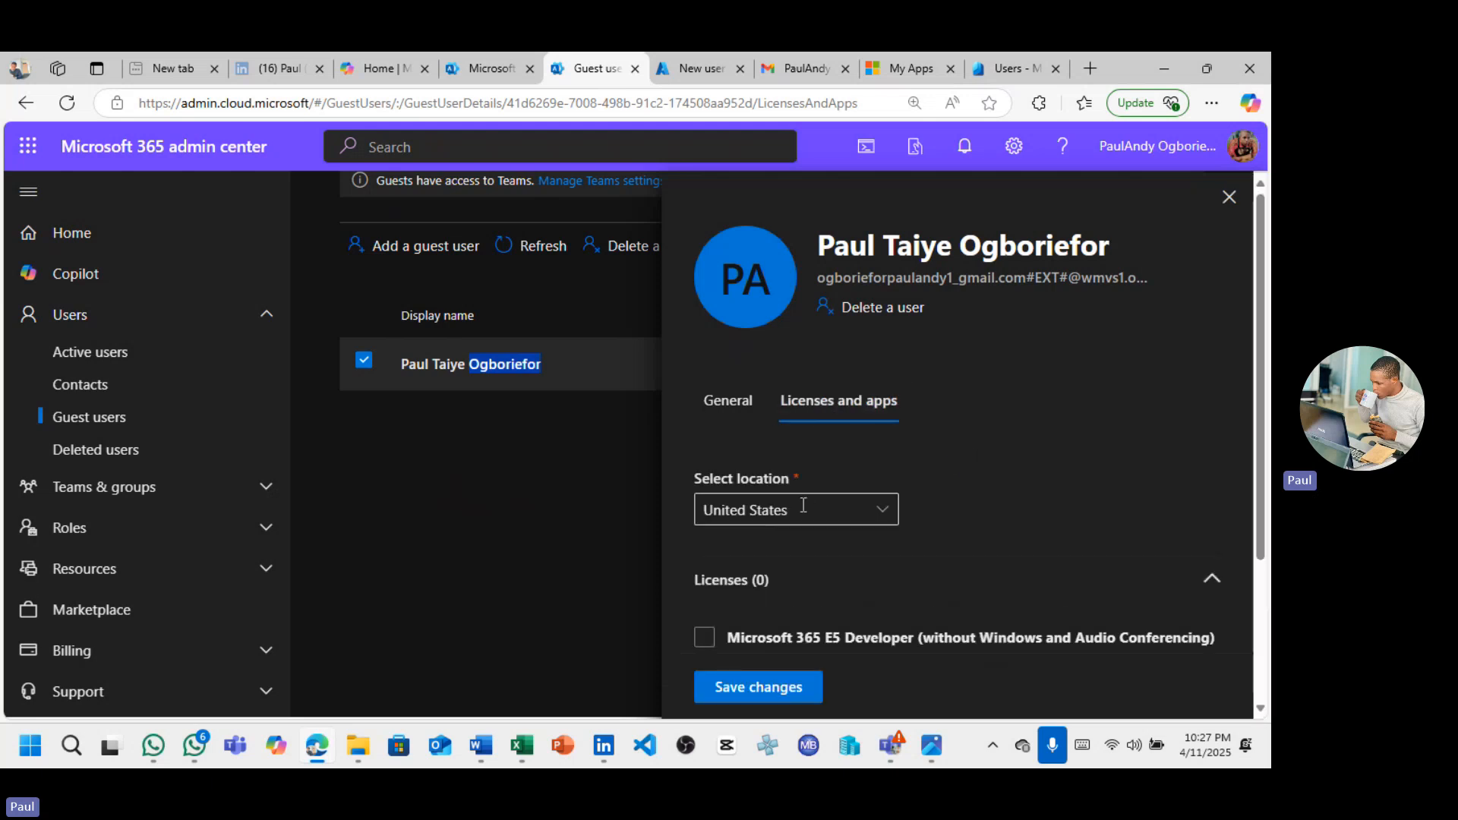
scroll(803, 505, "down", 1)
scroll(803, 505, "down", 2)
left_click(709, 434)
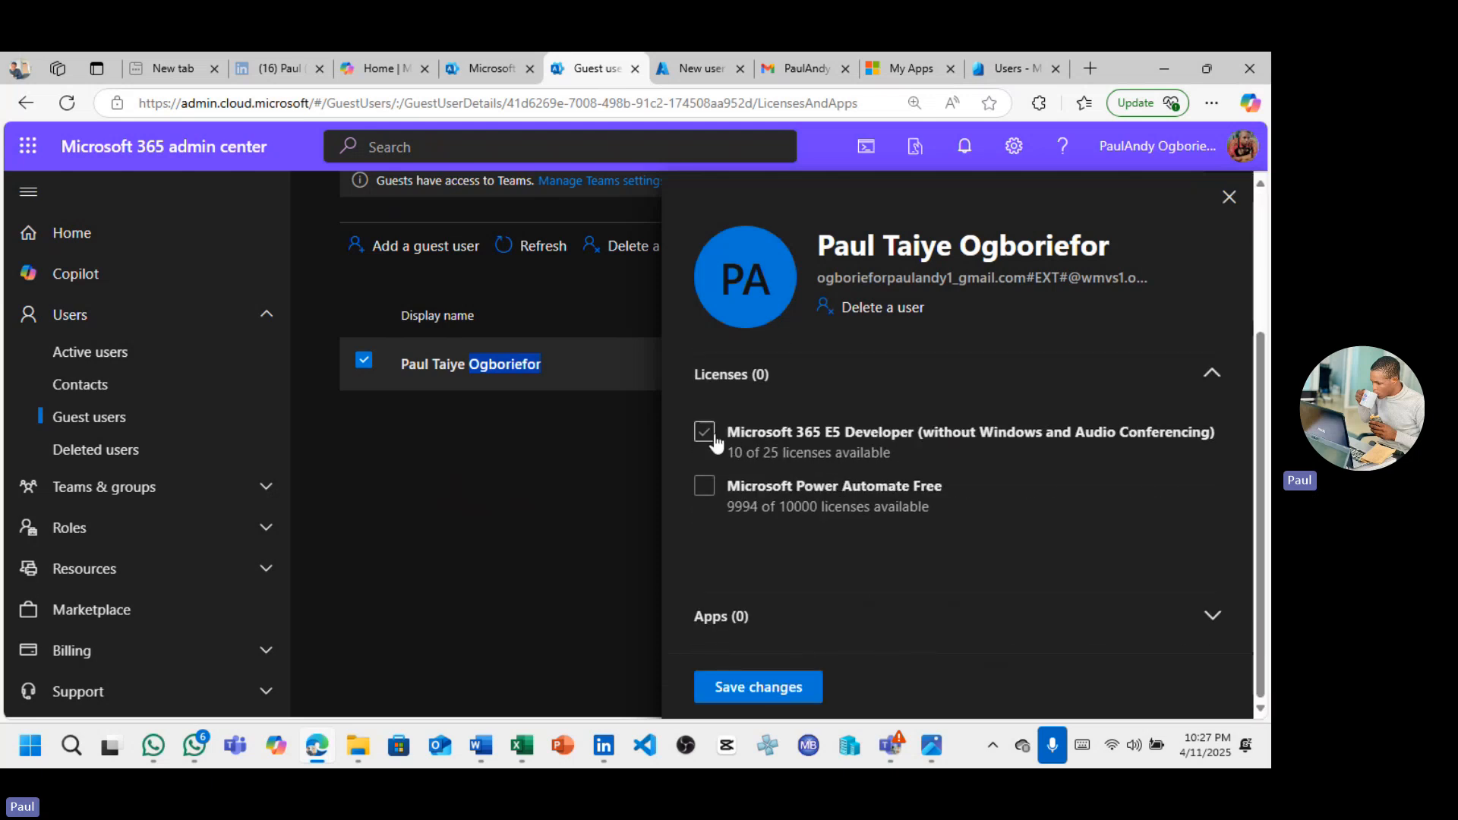
left_click(765, 686)
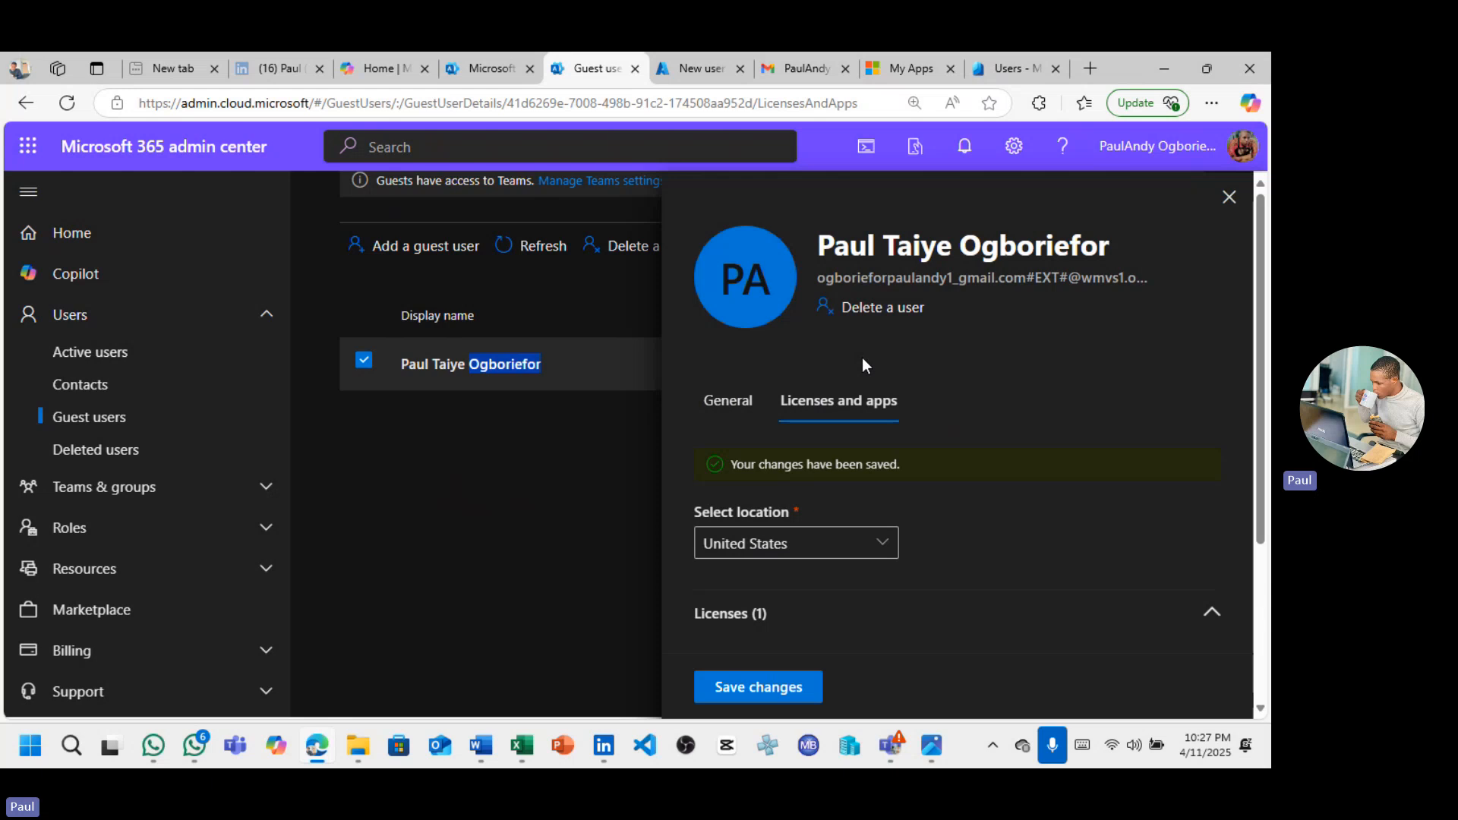
left_click(902, 70)
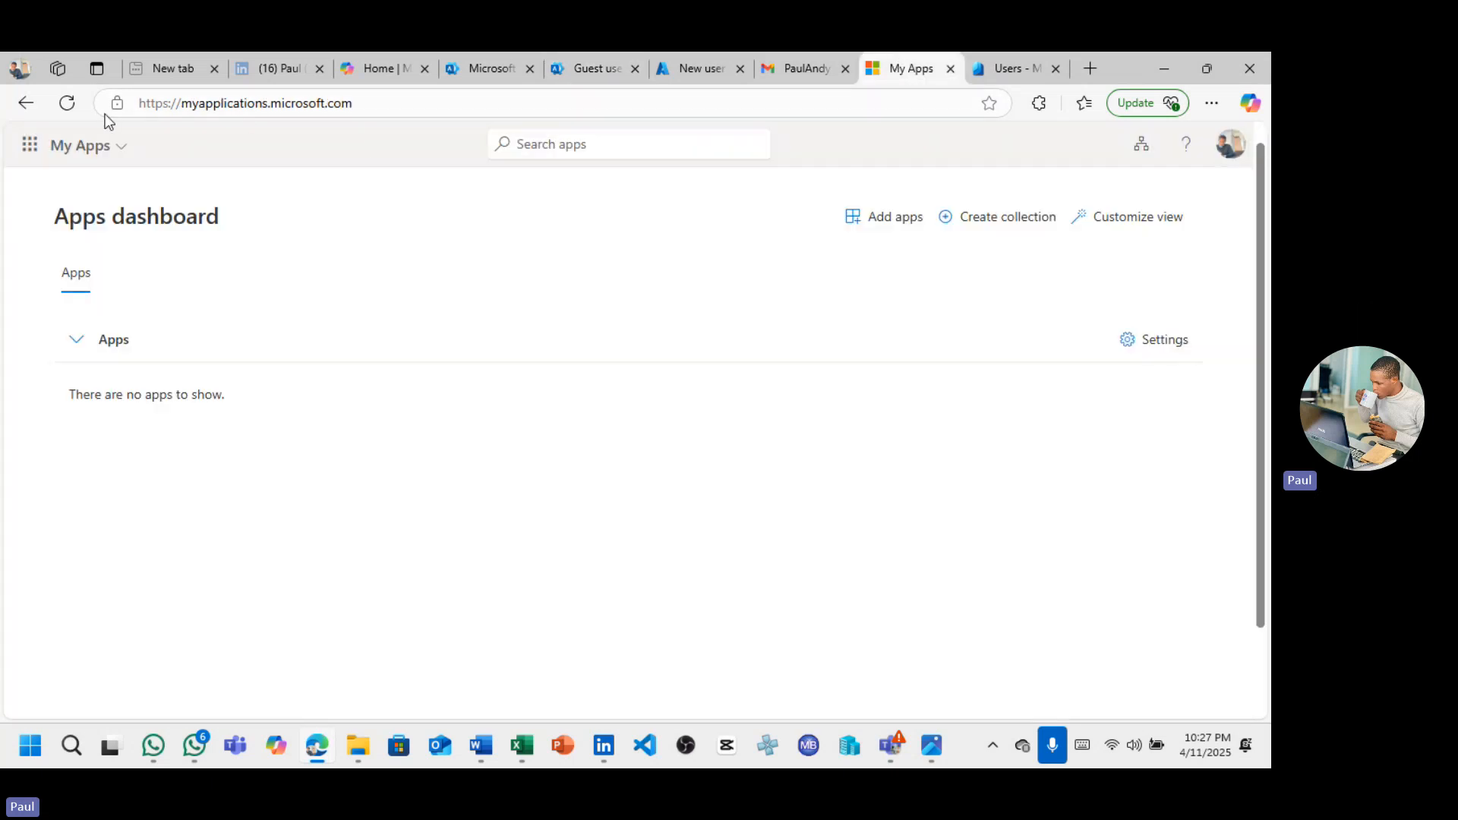
Reload My Apps and reopen the Gmail invitation link in a new tab.
left_click(73, 112)
left_click(793, 68)
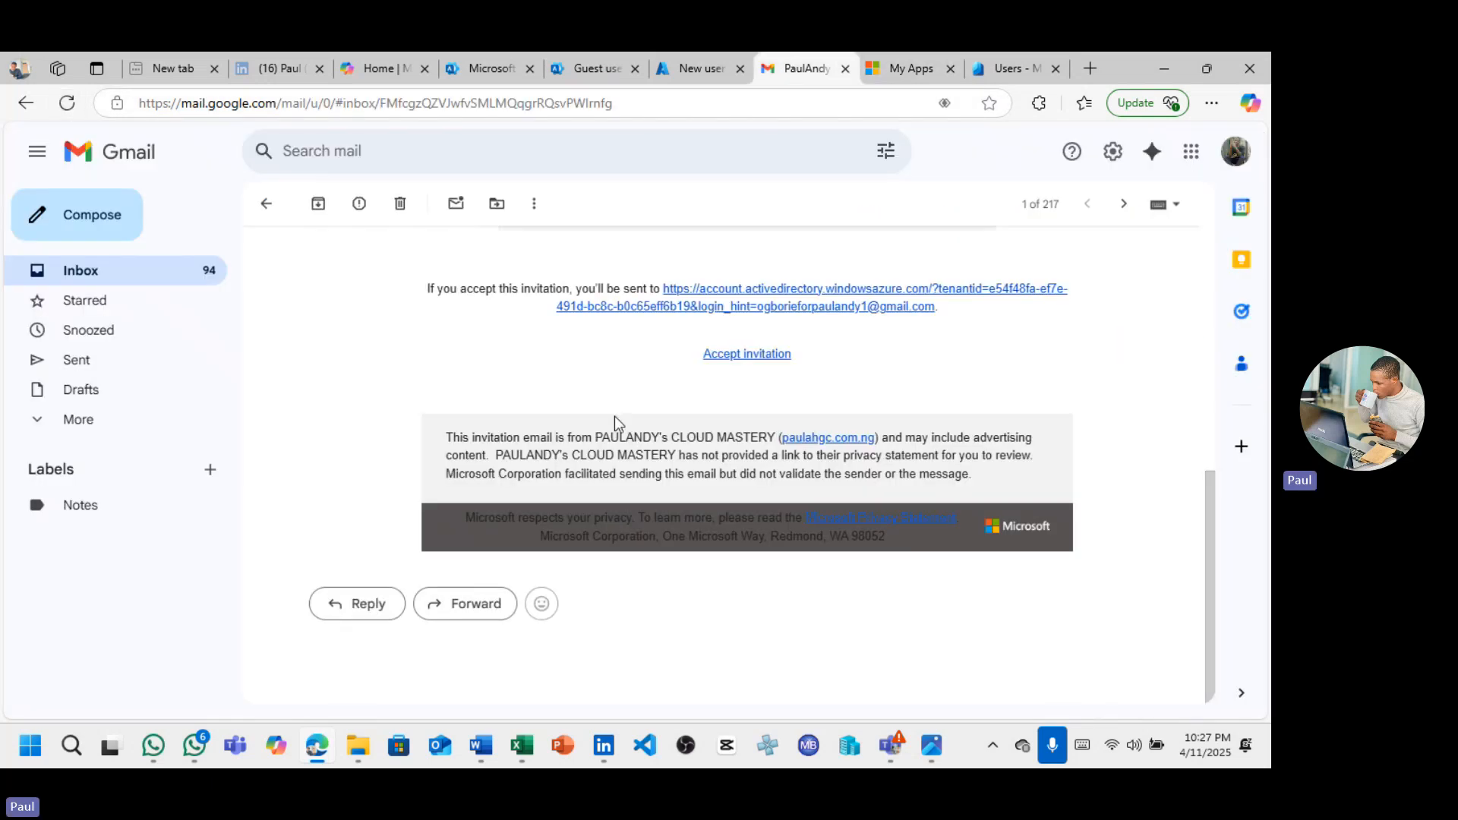
left_click(728, 289)
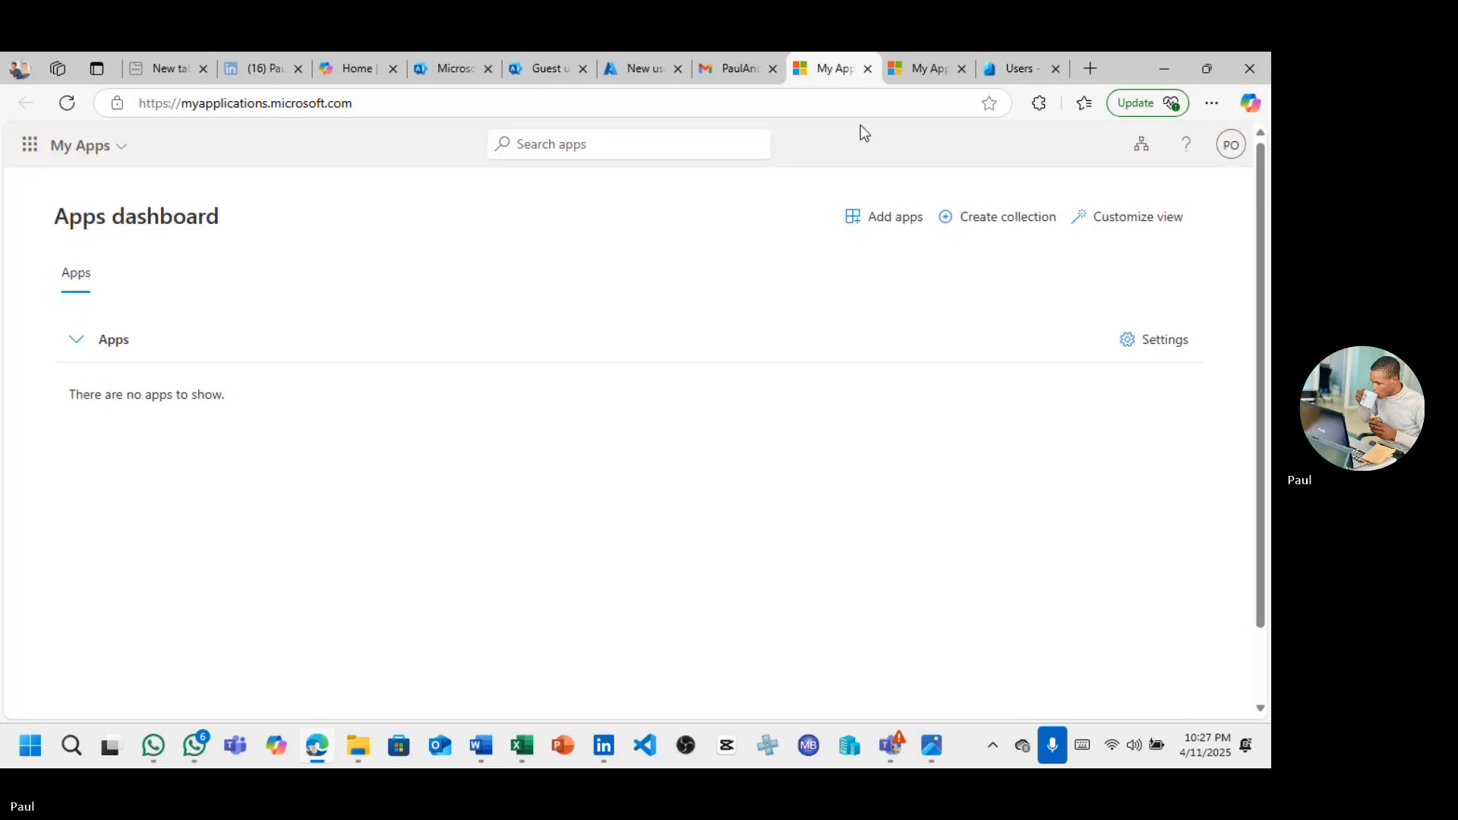
Close the guest details, start adding another guest user, and sign in to Azure as admin.
mouse_move(458, 77)
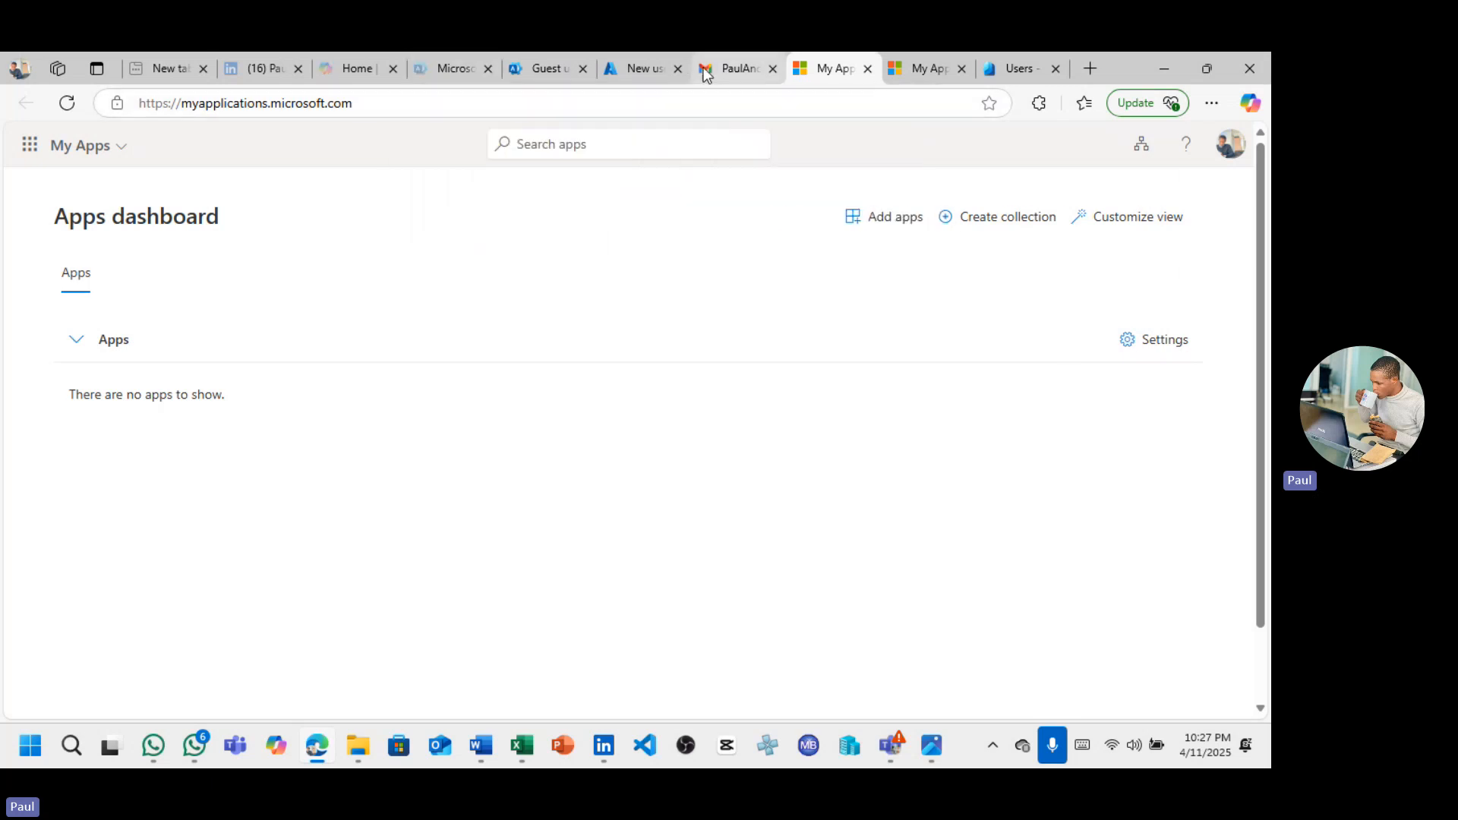
mouse_move(706, 74)
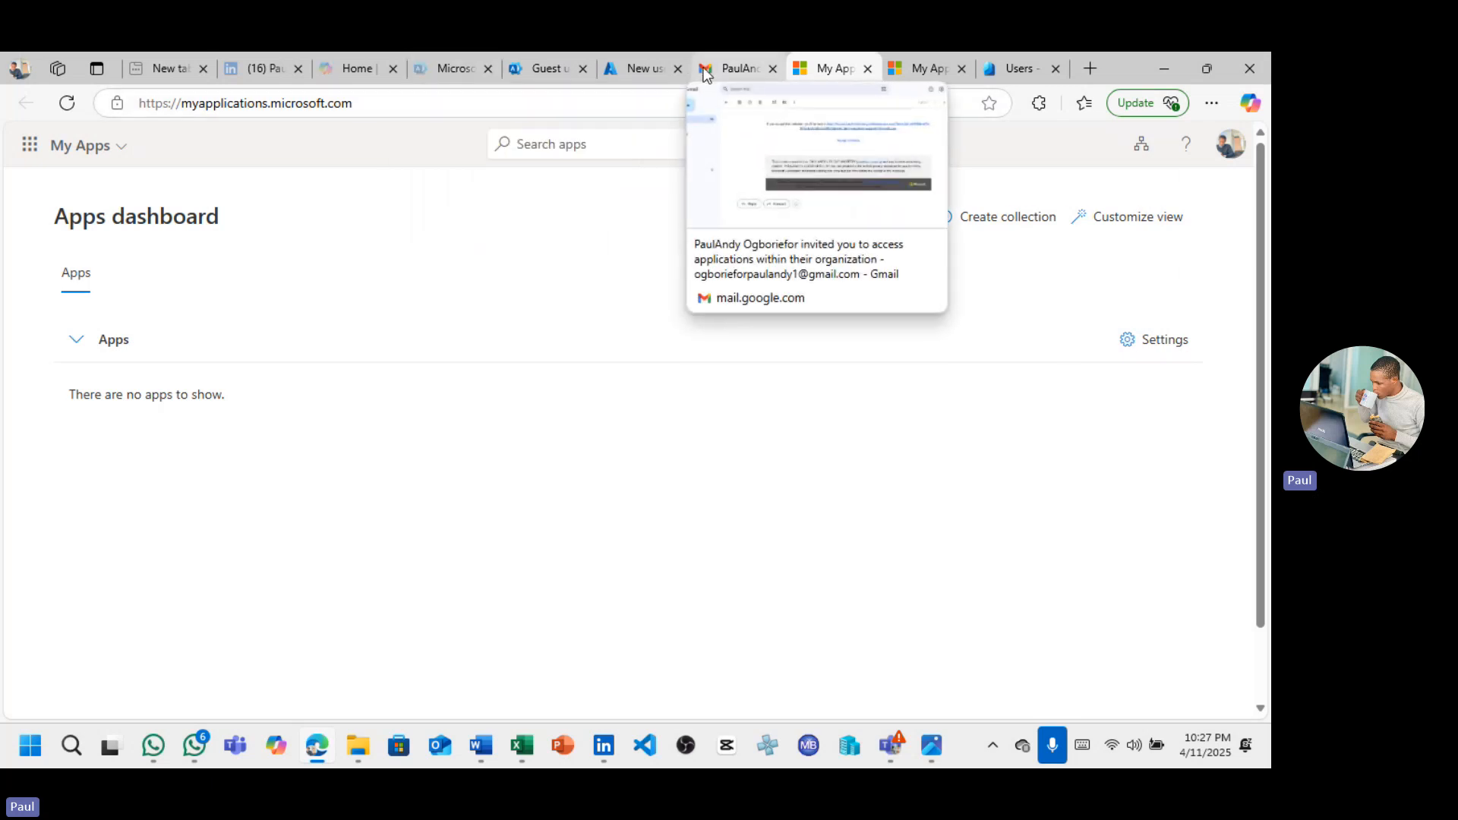
left_click(614, 65)
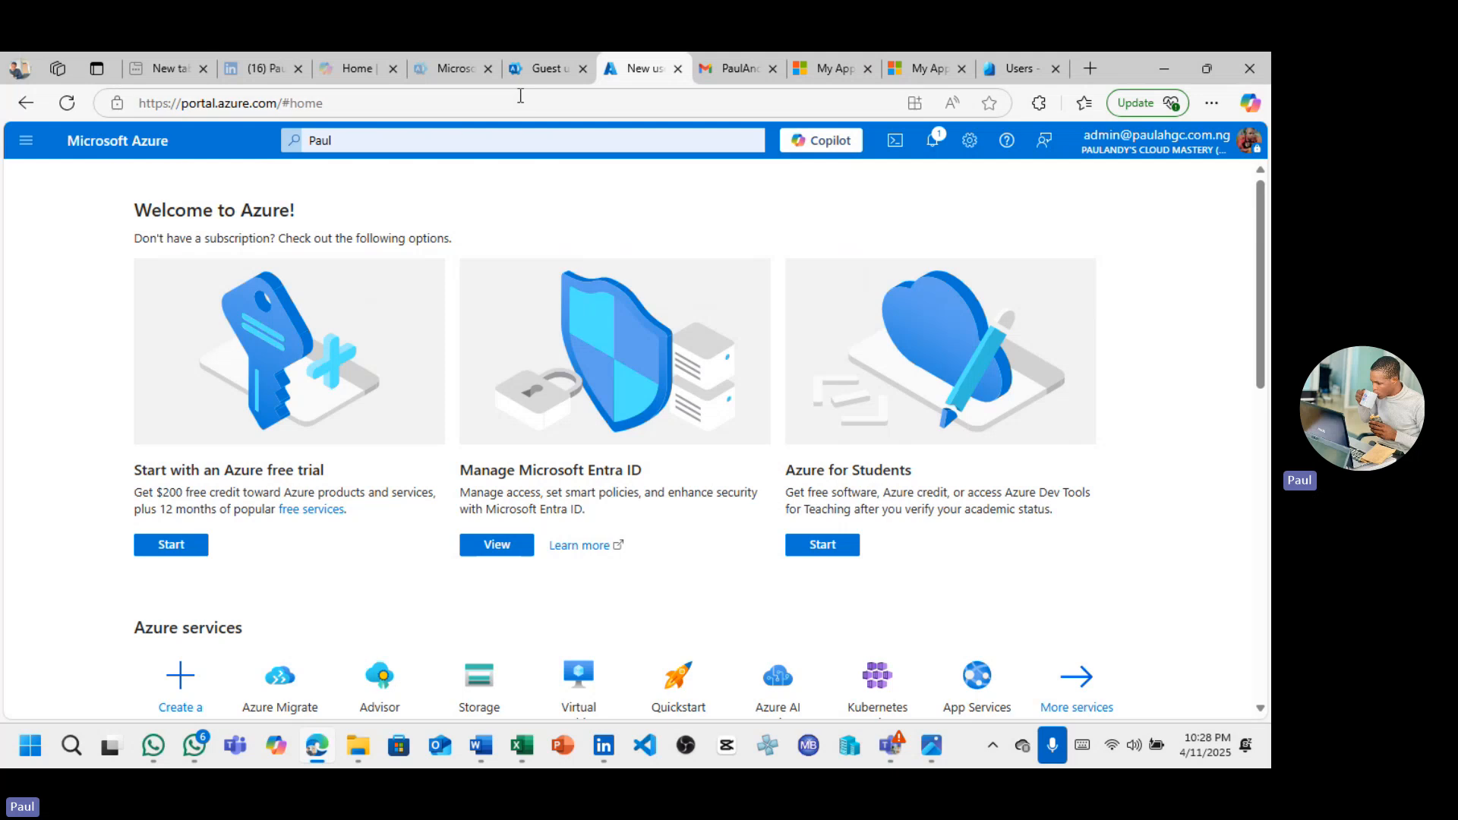
mouse_move(531, 67)
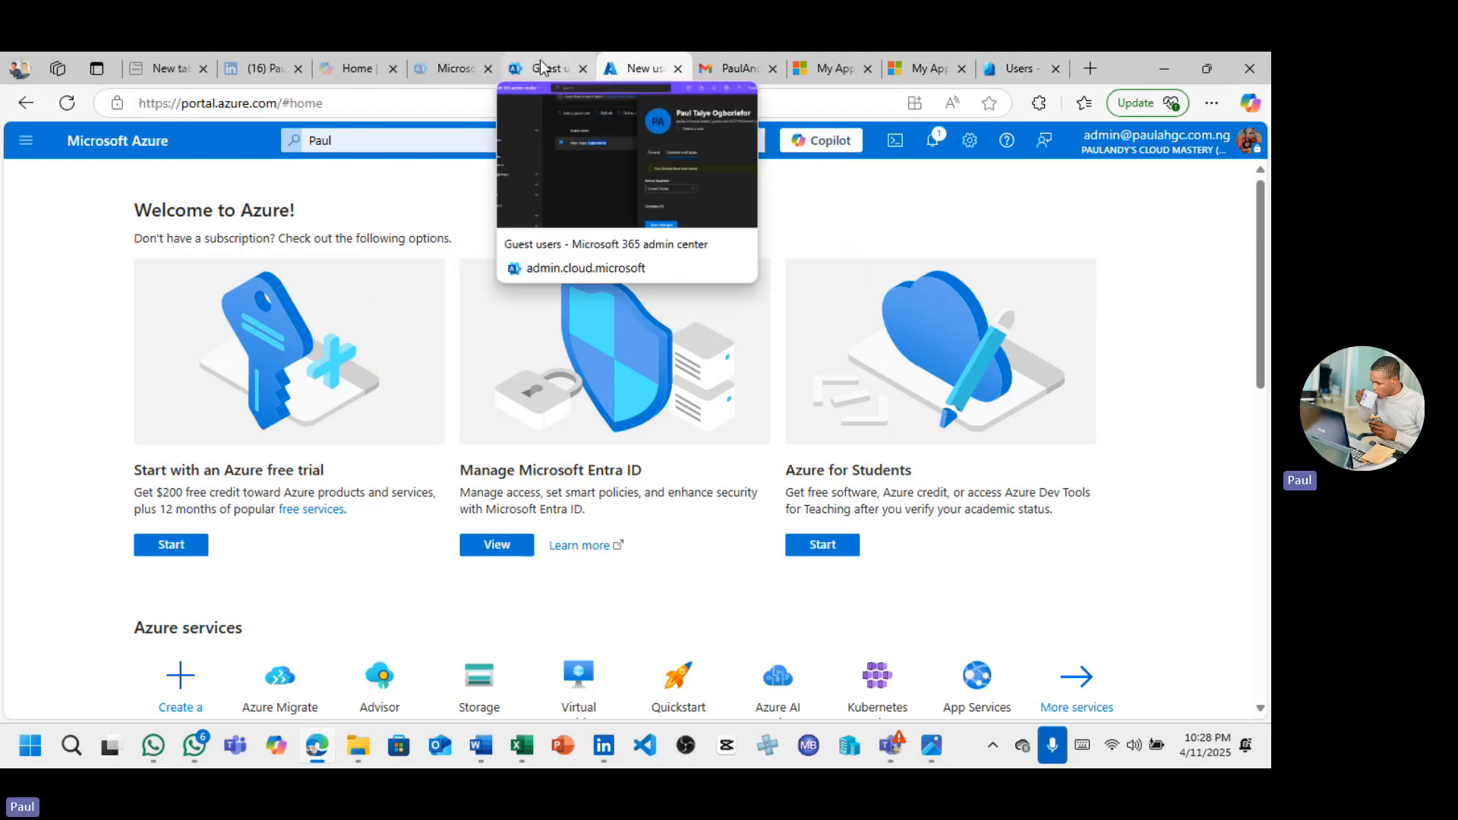
left_click(534, 62)
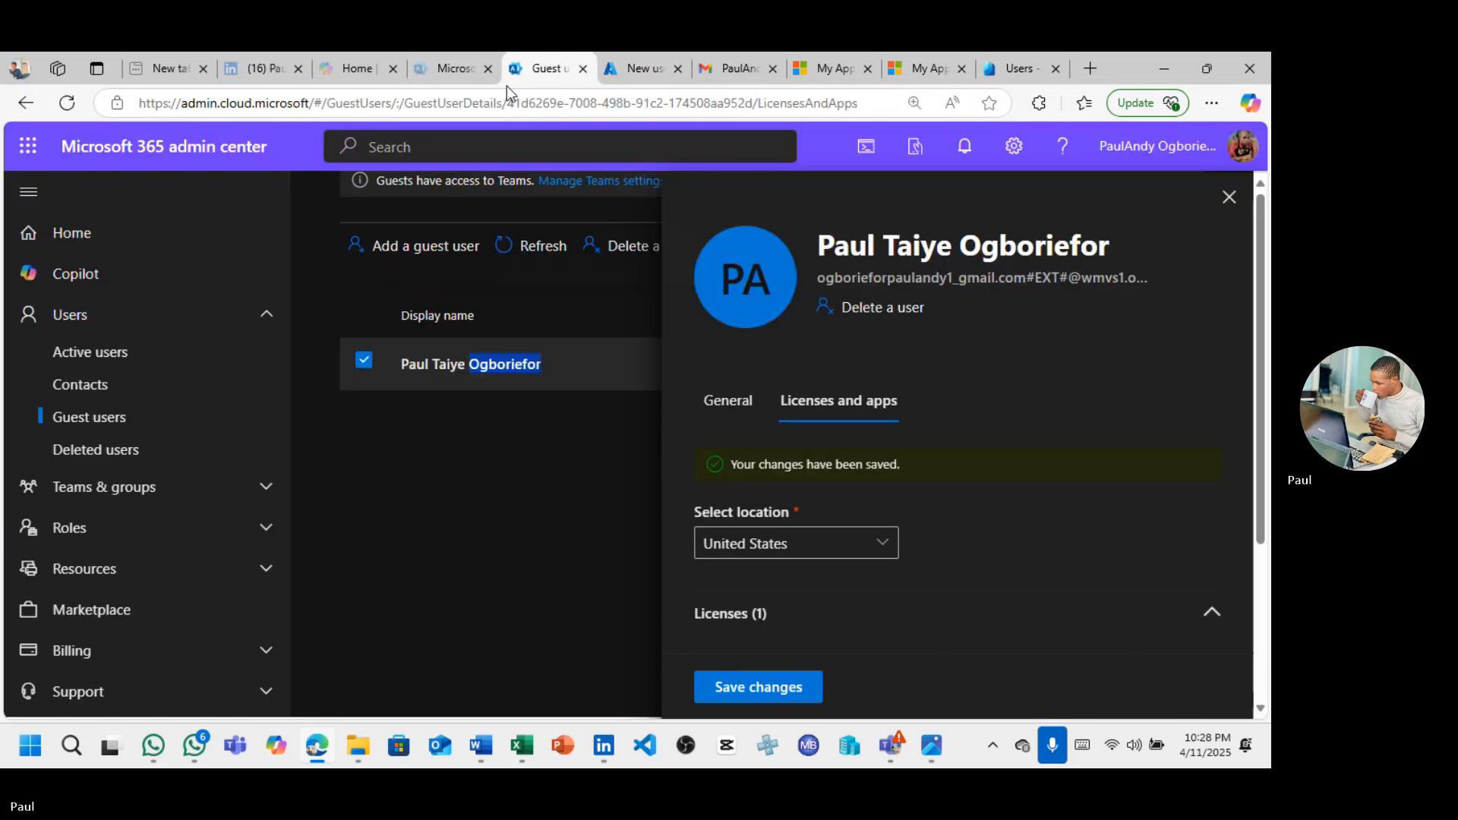
left_click(1229, 197)
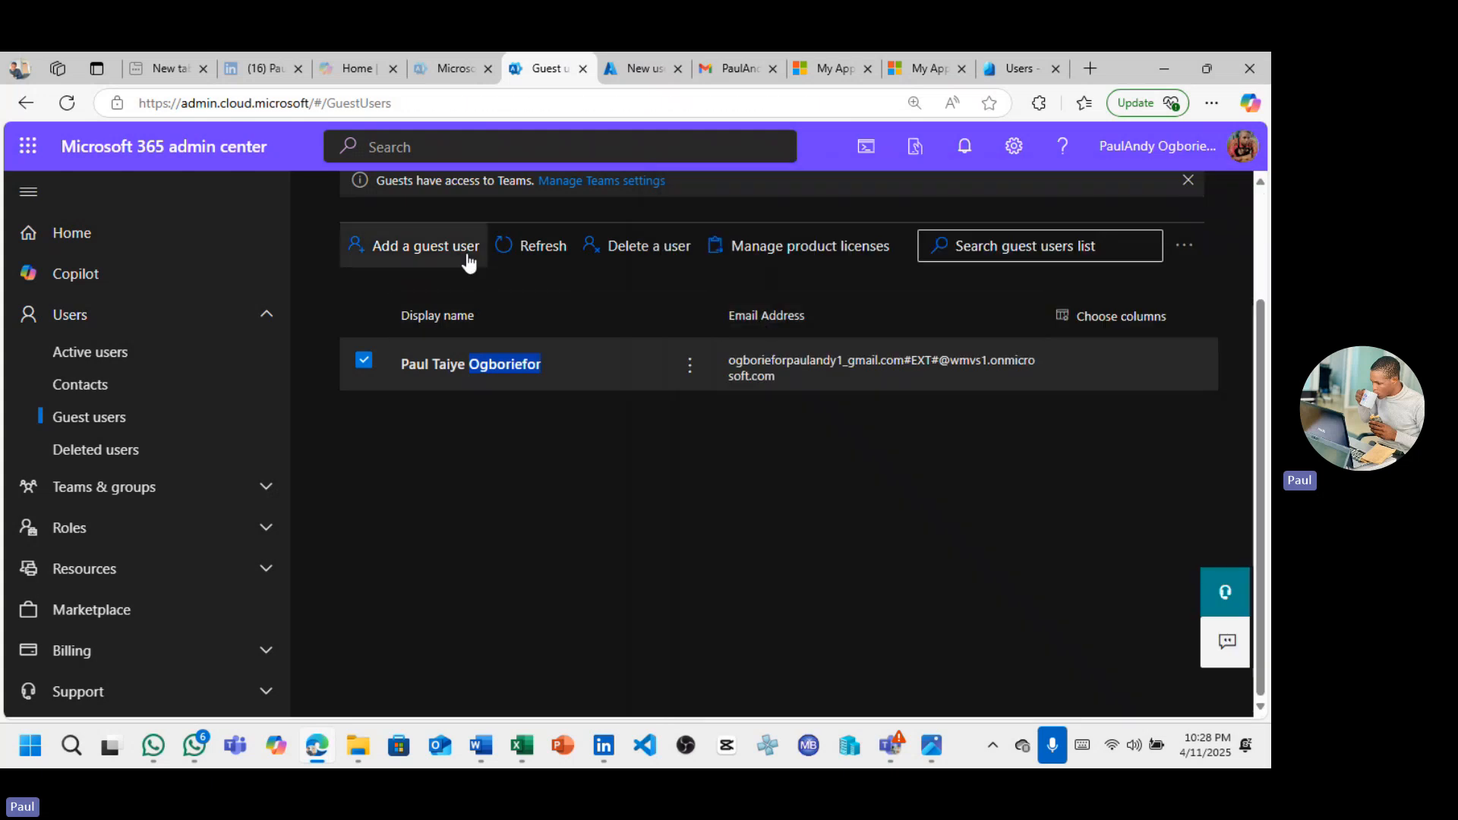
left_click(465, 250)
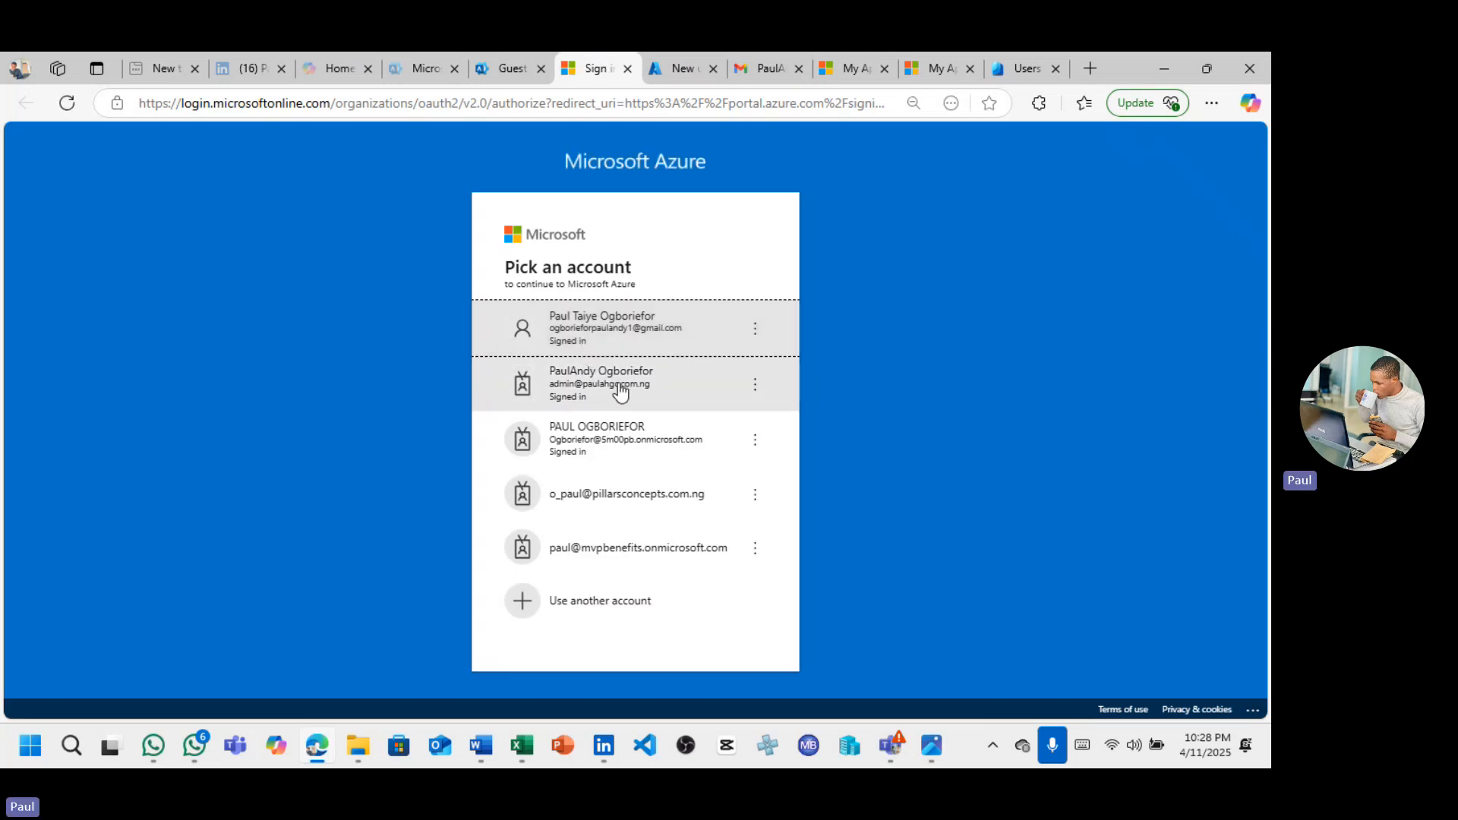
left_click(621, 389)
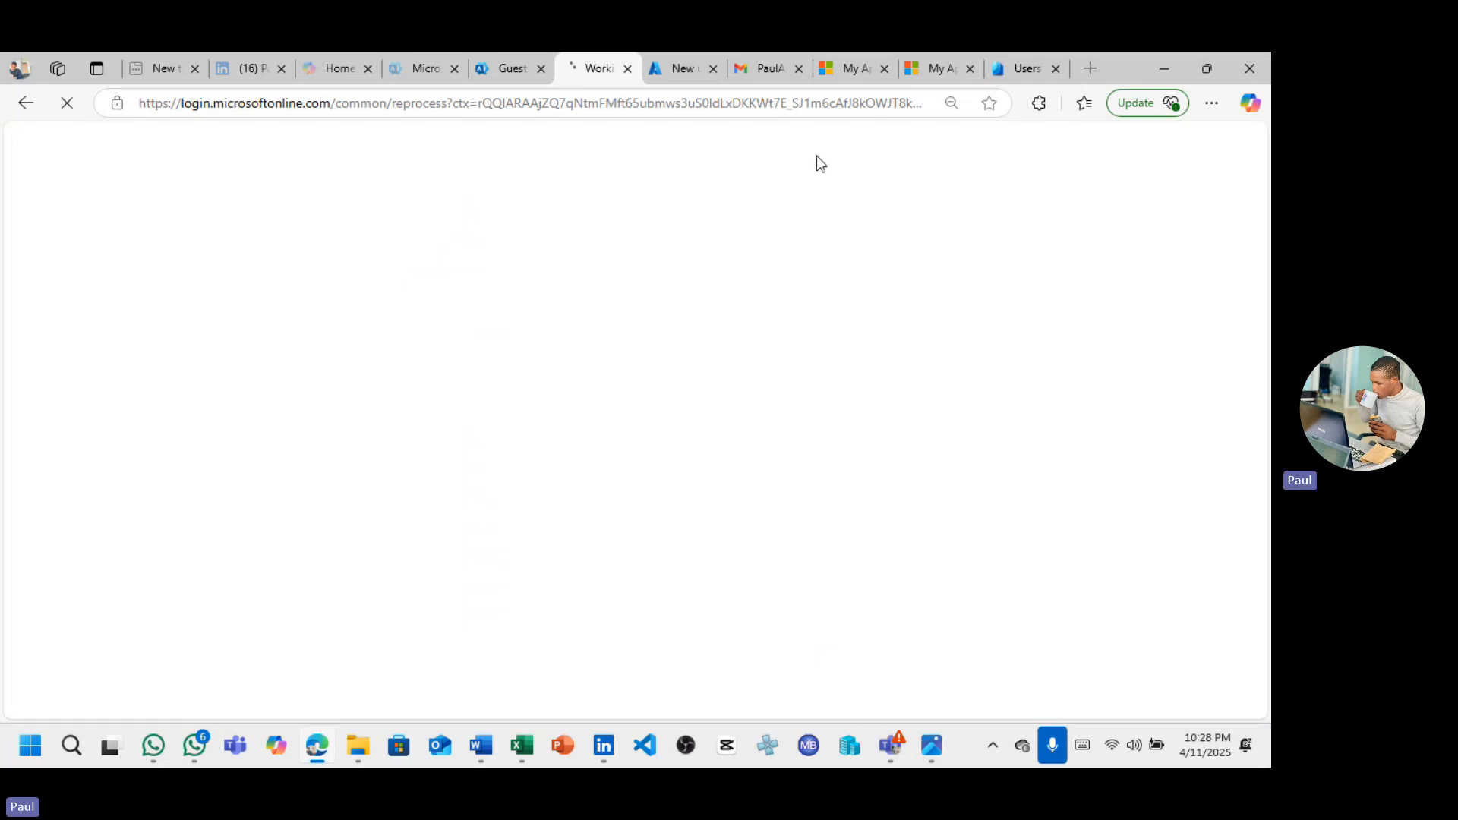
left_click(858, 54)
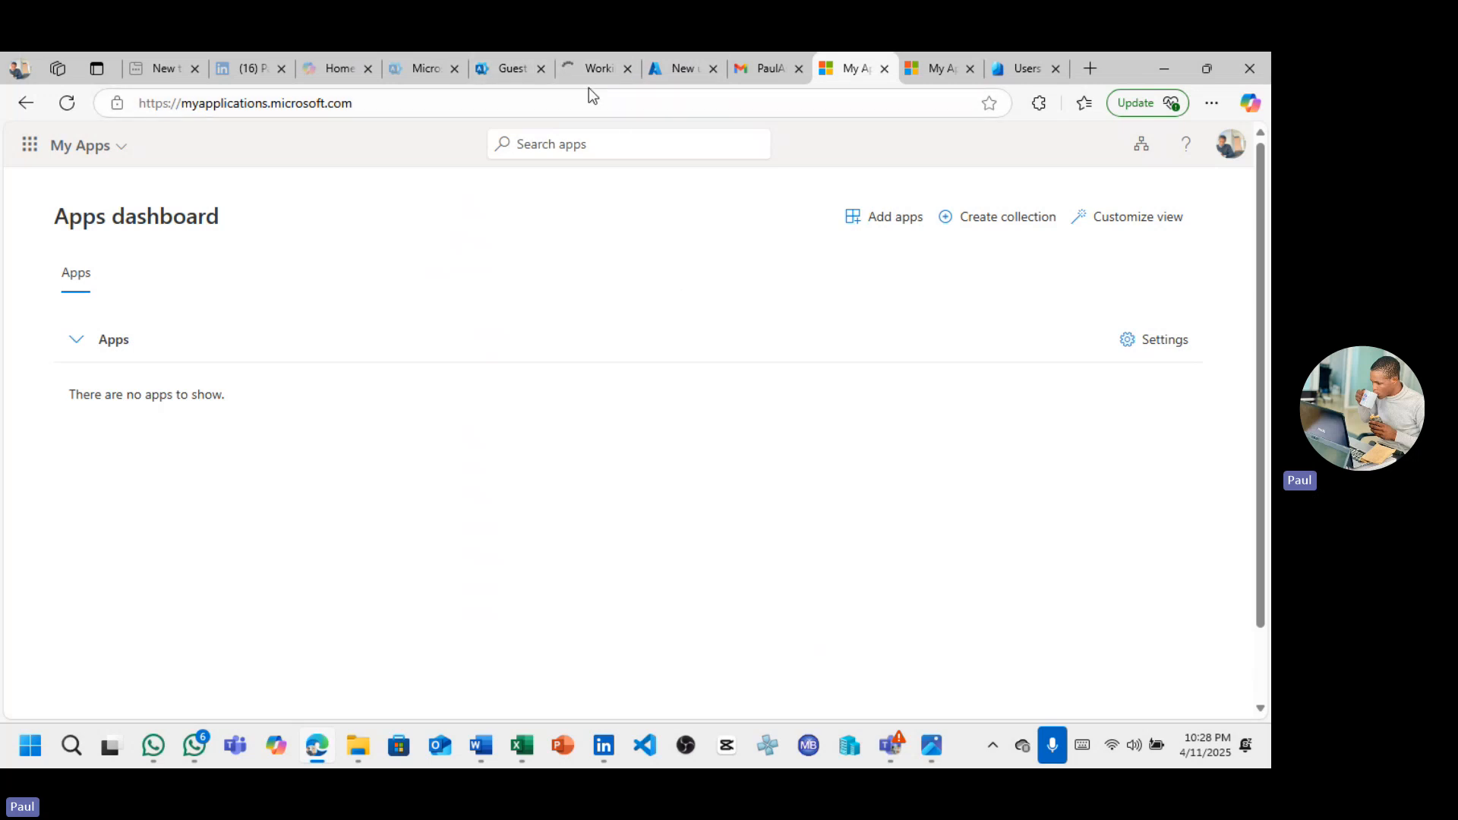
left_click(577, 72)
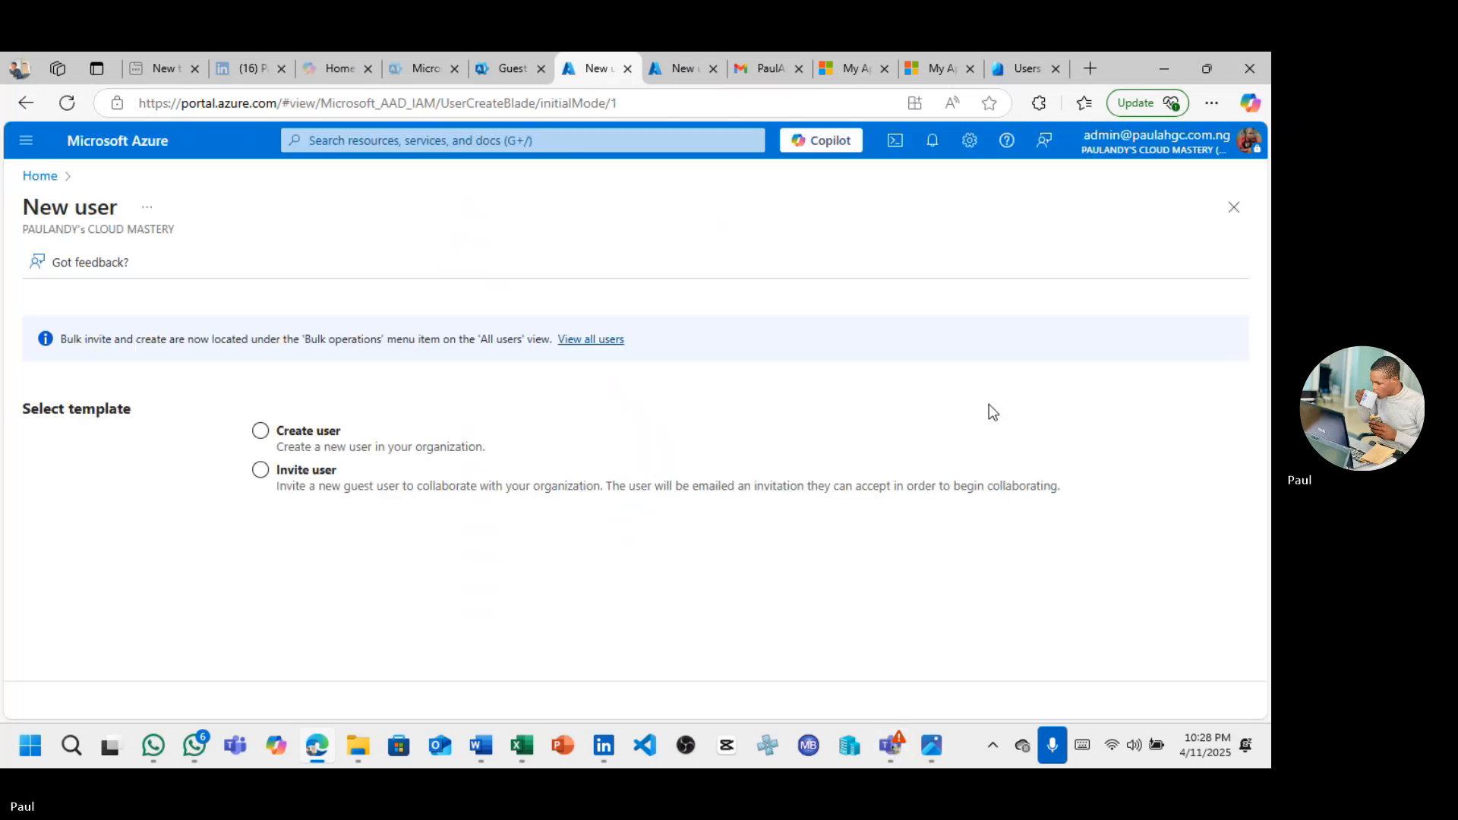
Start a guest invitation with autofilled name and Gmail address, removing the extra digit from the e-mail.
left_click(273, 478)
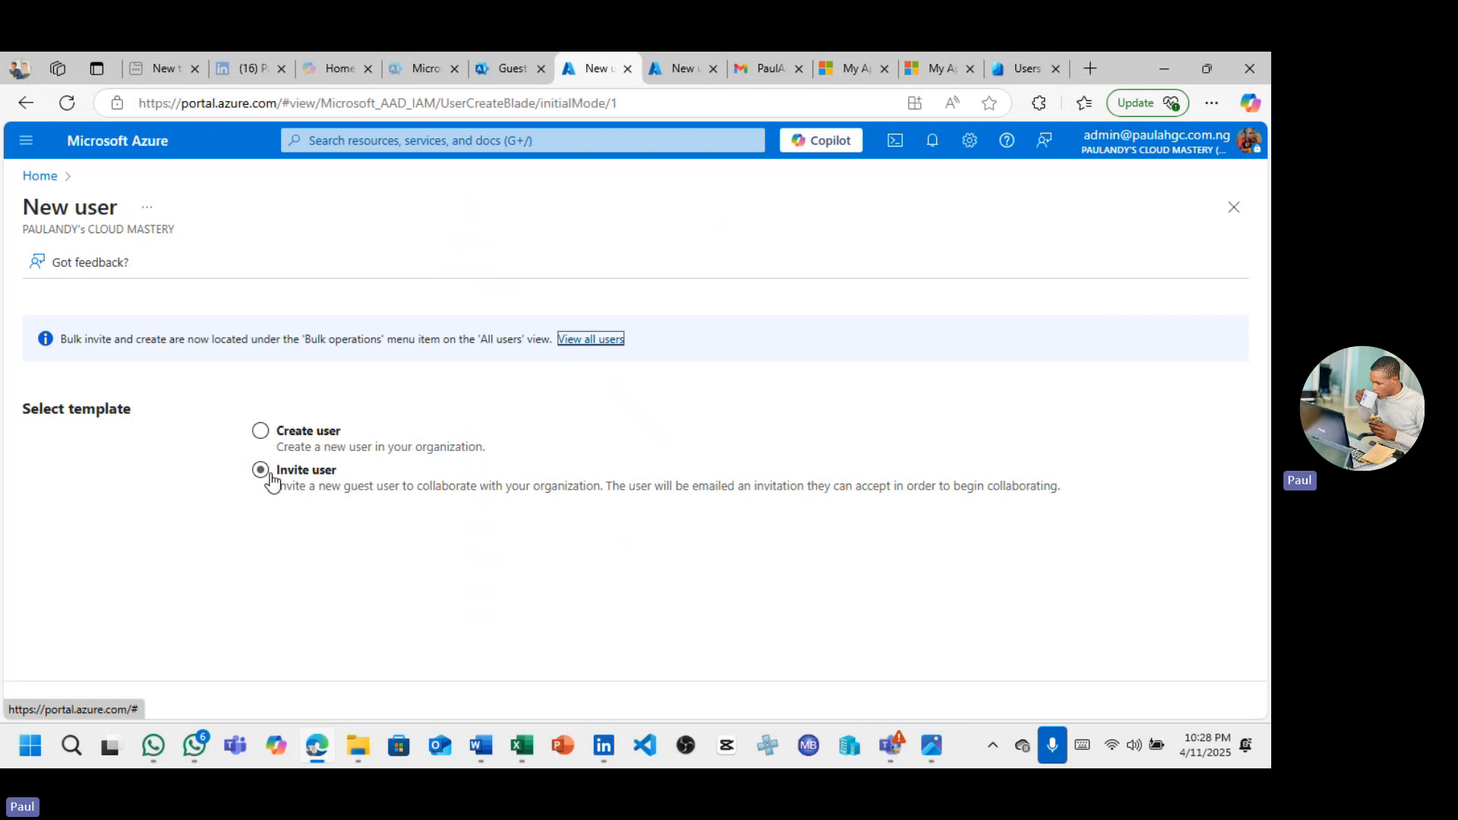
left_click(294, 615)
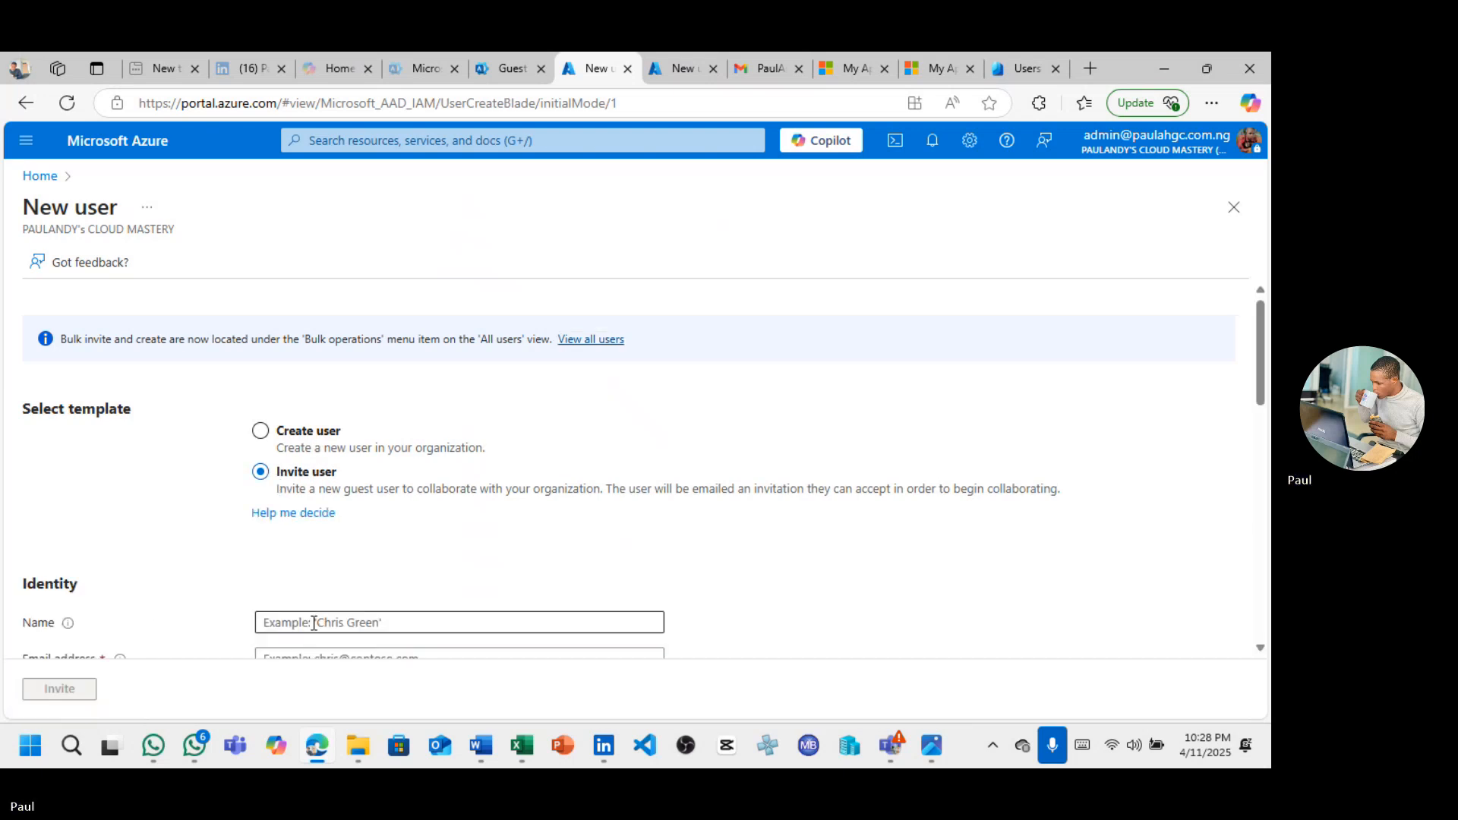
left_click(342, 527)
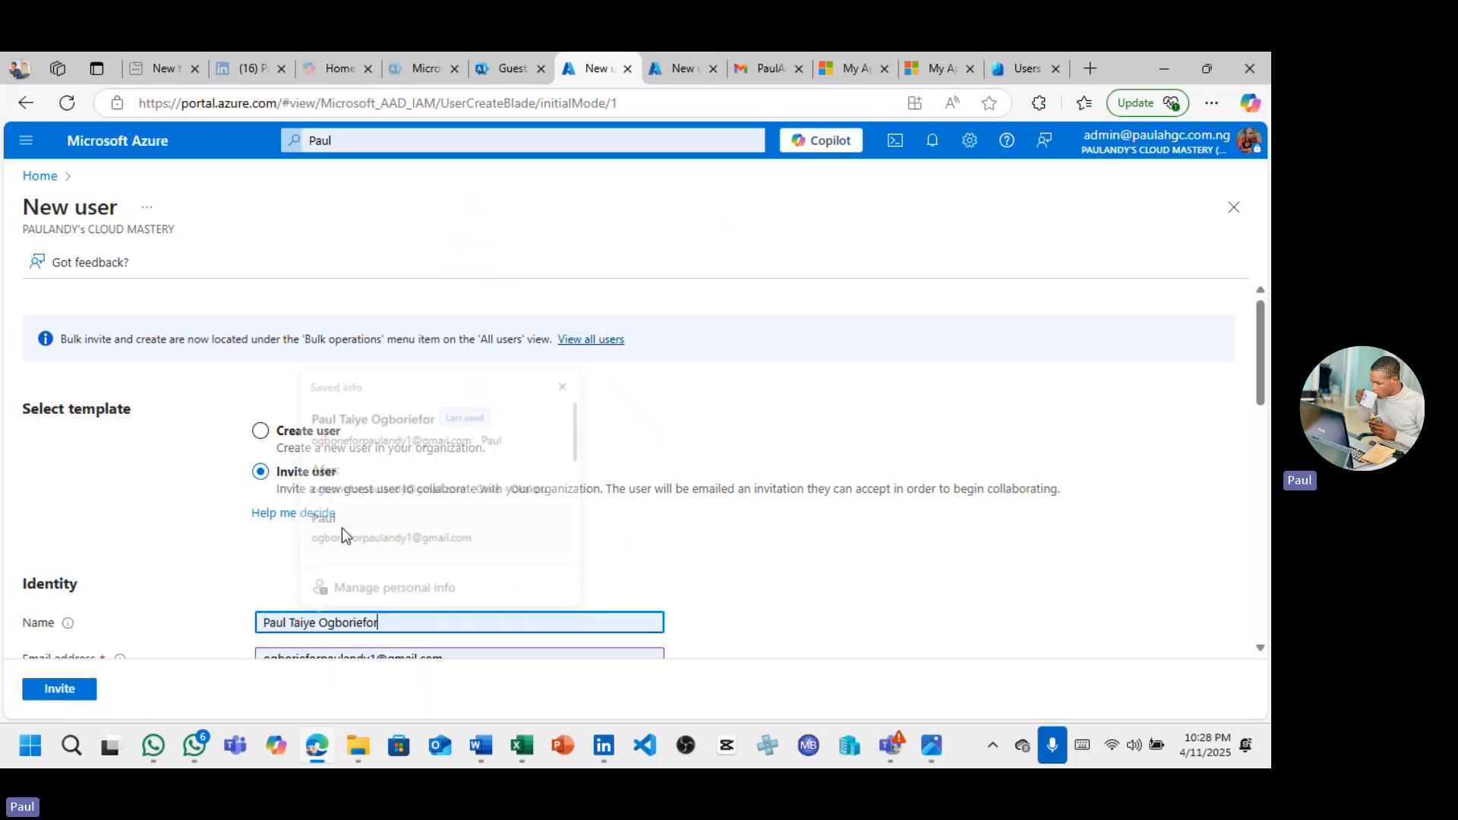
scroll(342, 527, "down", 5)
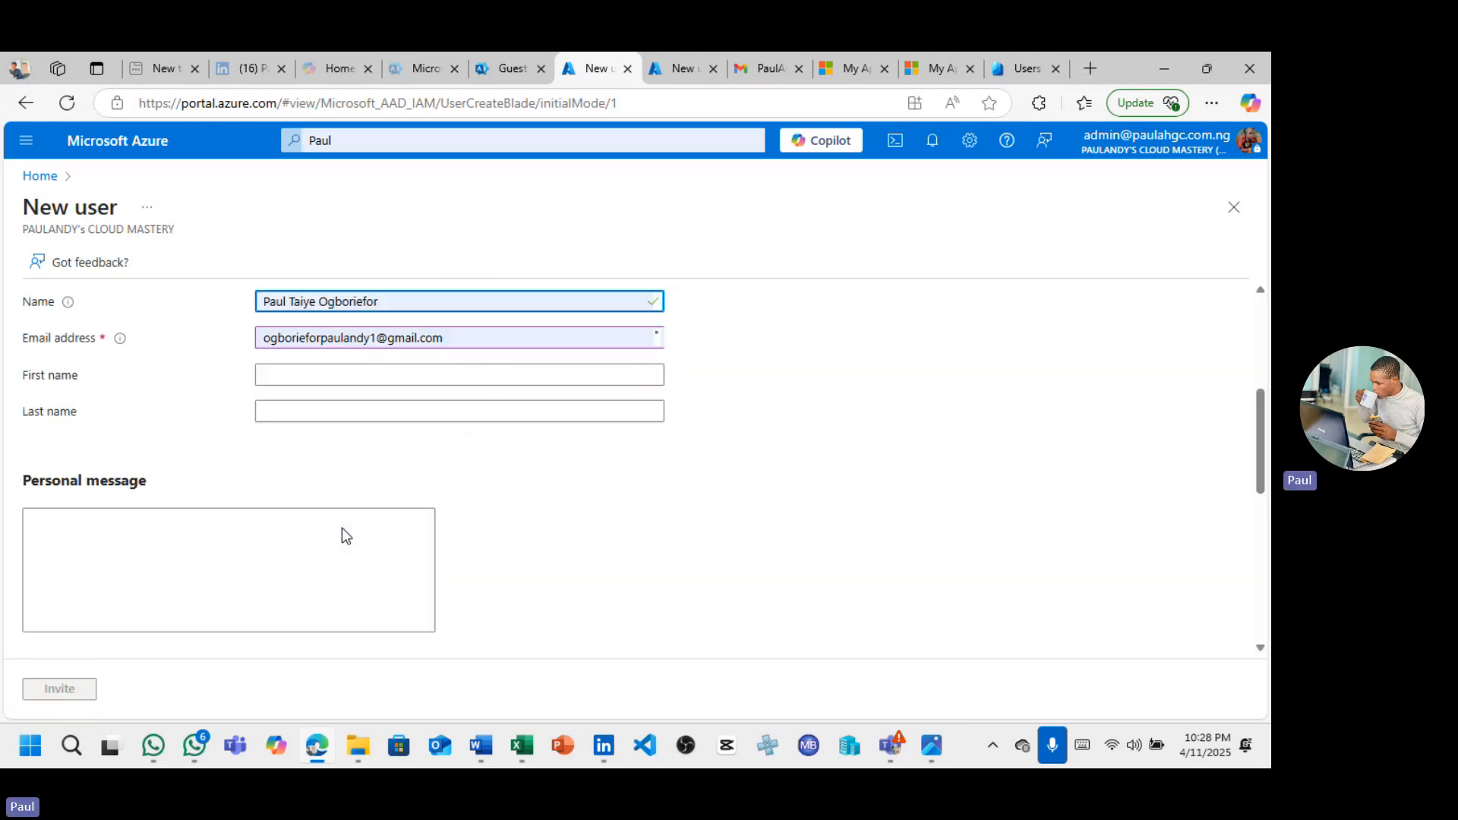
left_click(377, 319)
key("BackSpace")
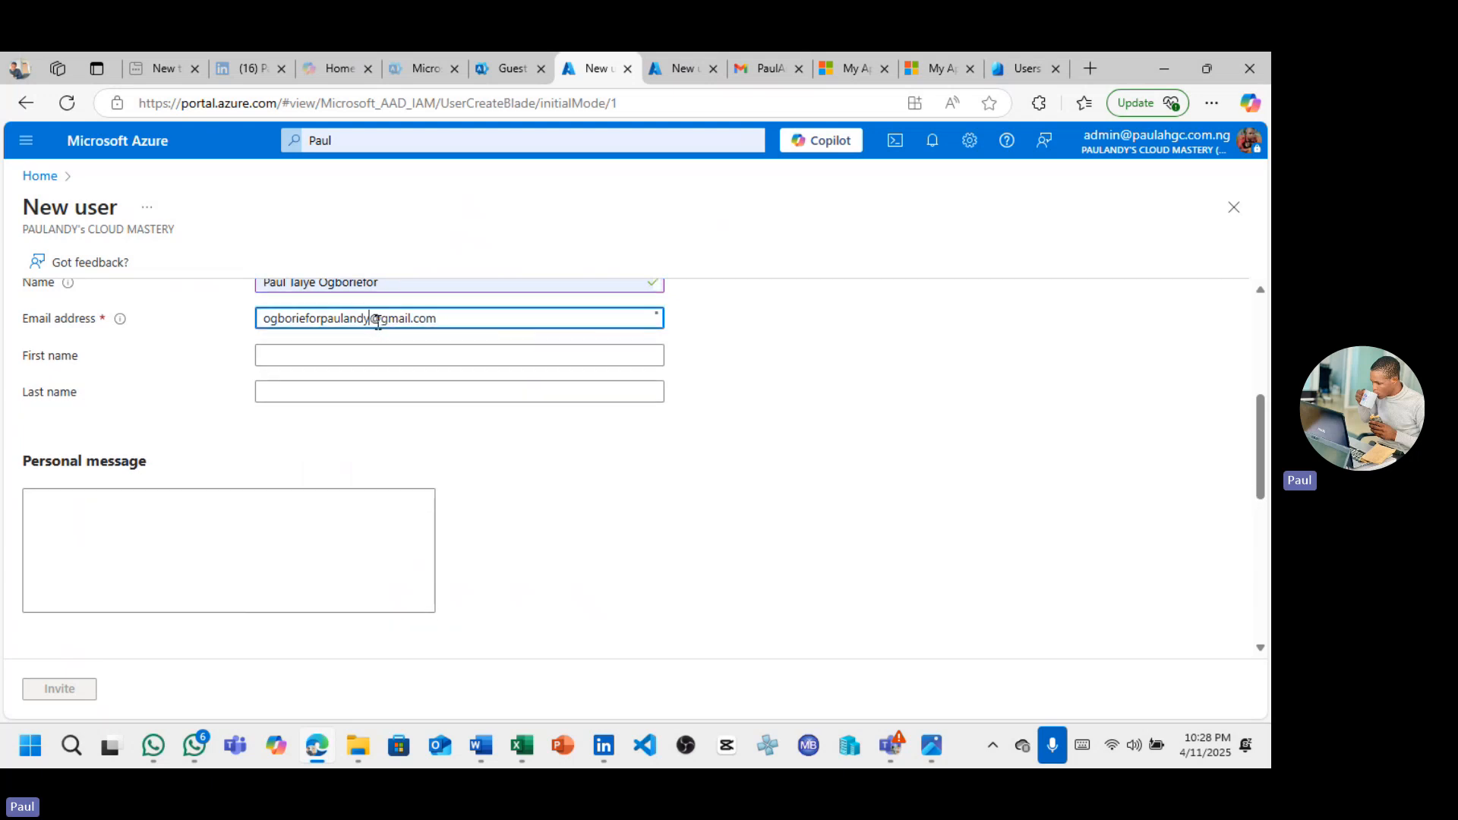
Delete the middle name from the display name, send the invitation, and dismiss the success notification.
double_click(347, 285)
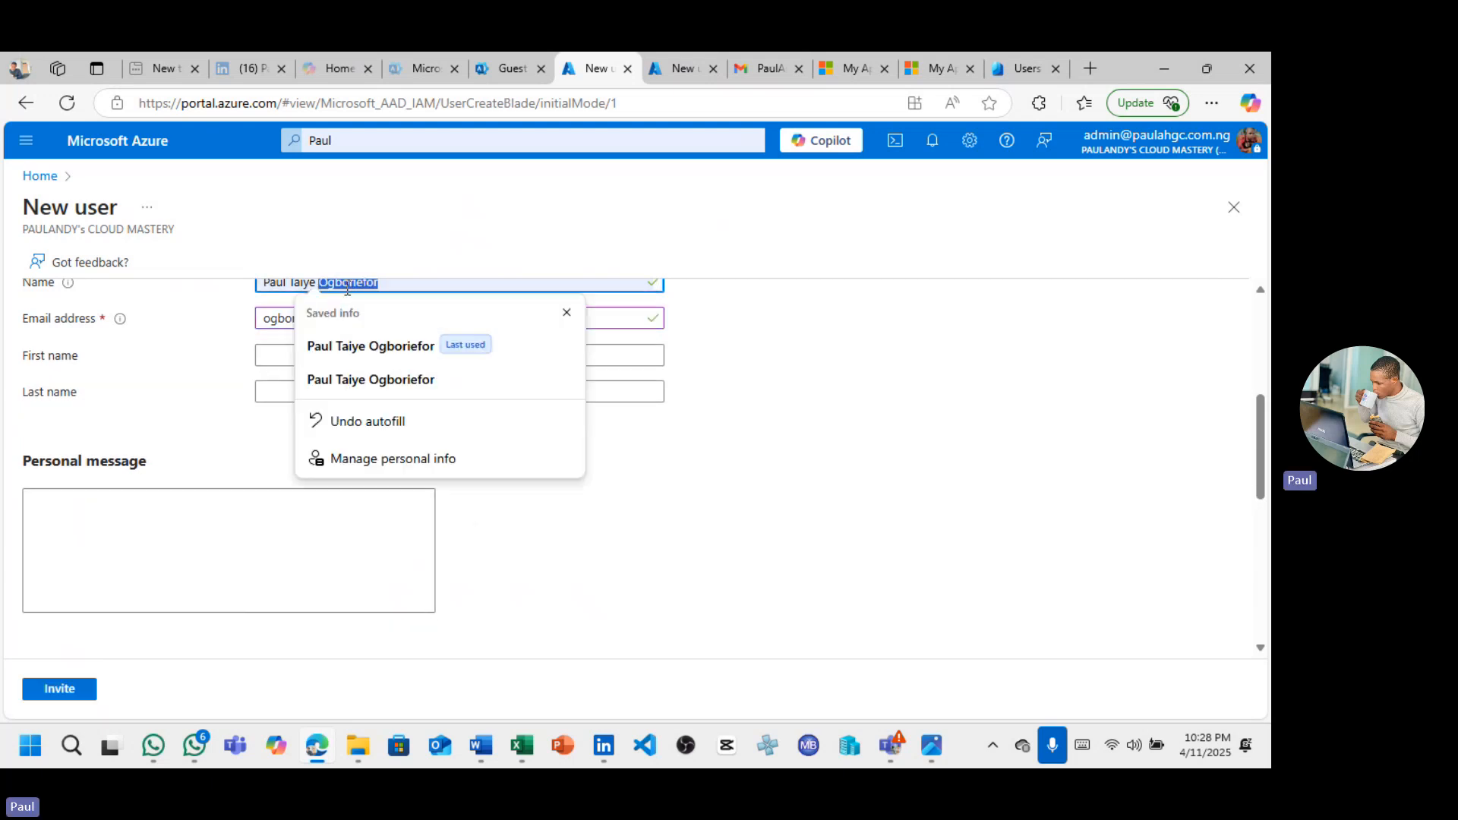
double_click(300, 286)
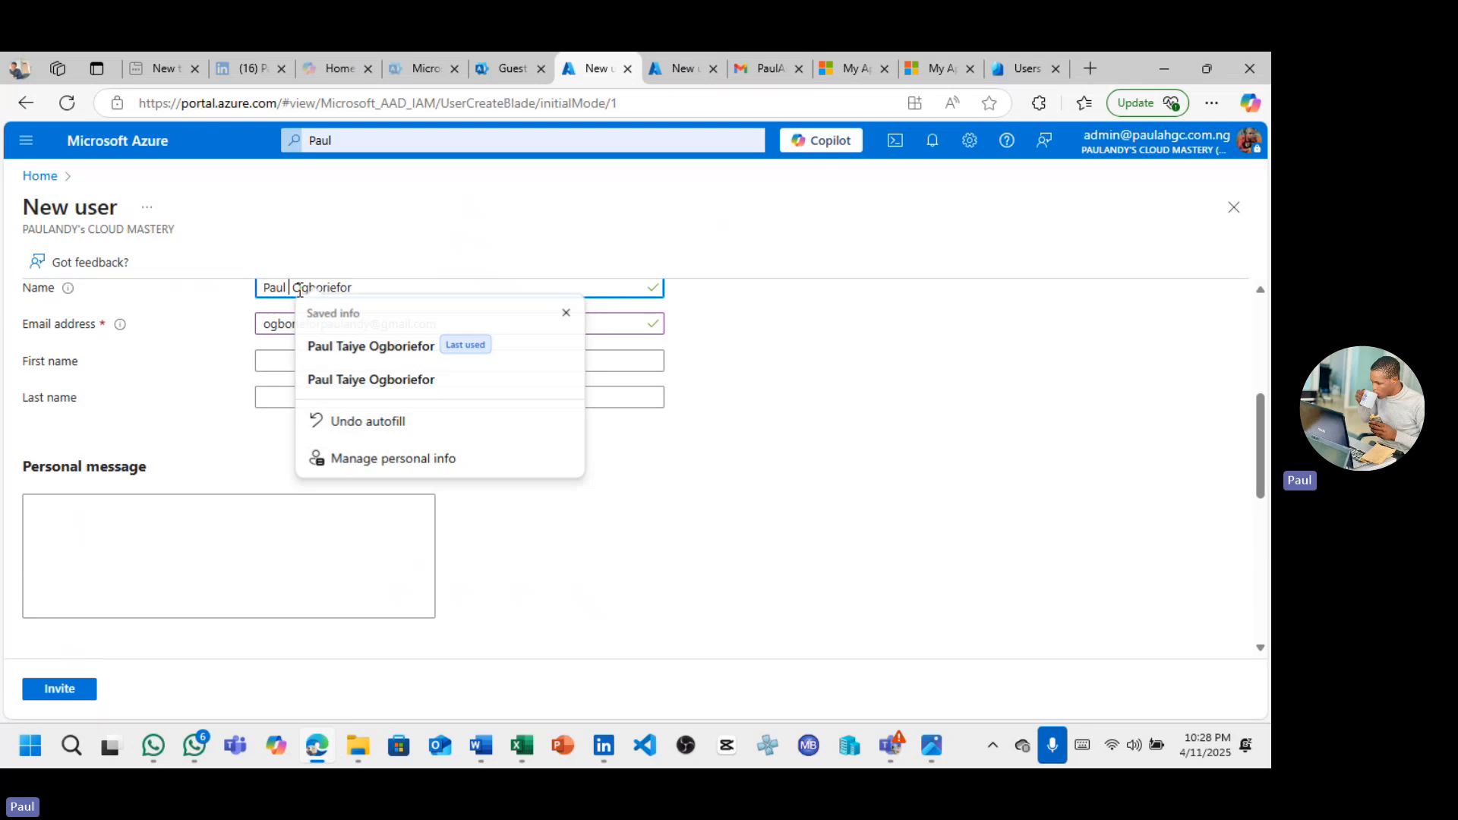
key("BackSpace")
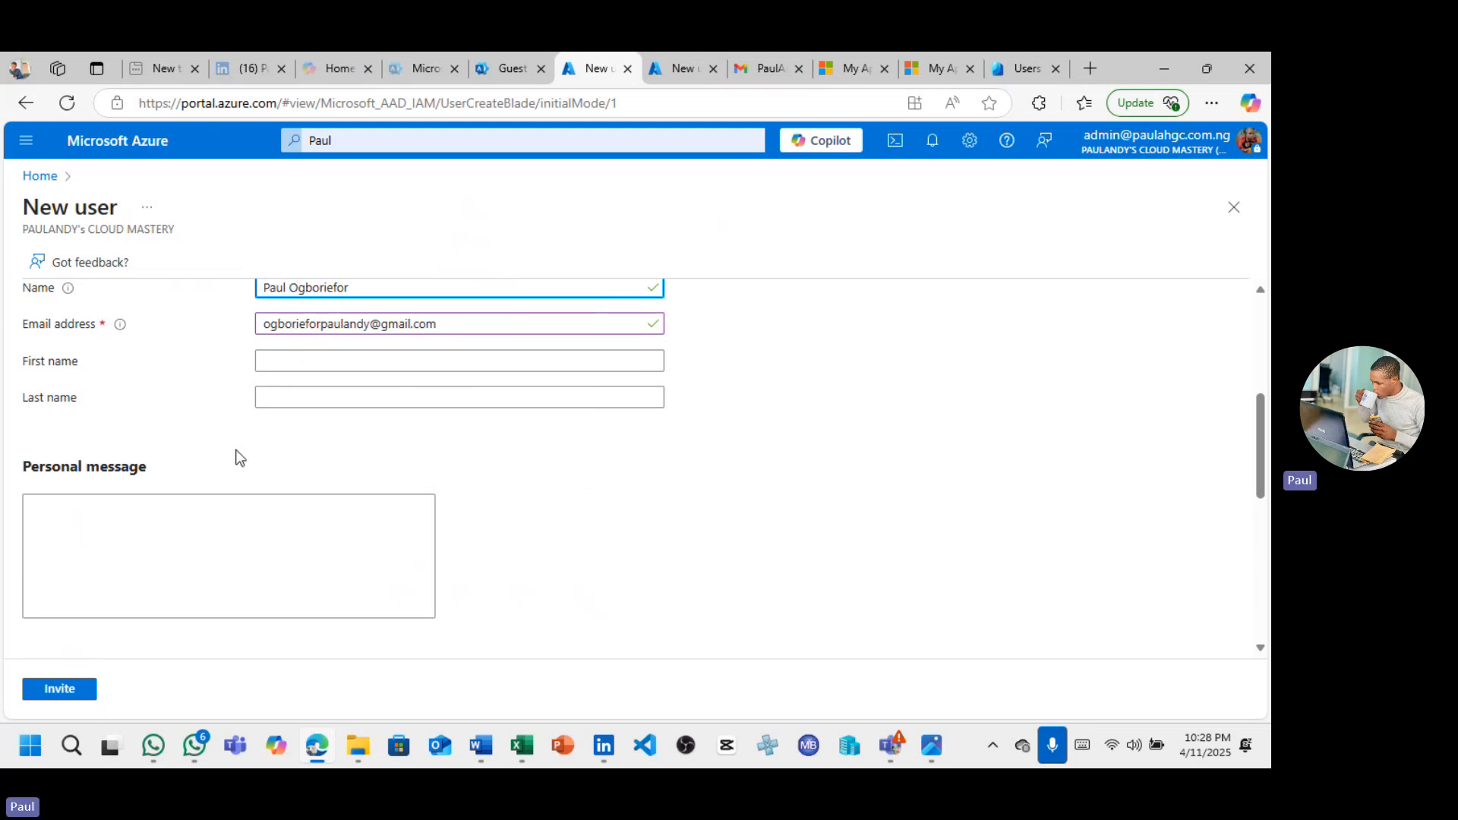
scroll(234, 453, "down", 5)
left_click(59, 688)
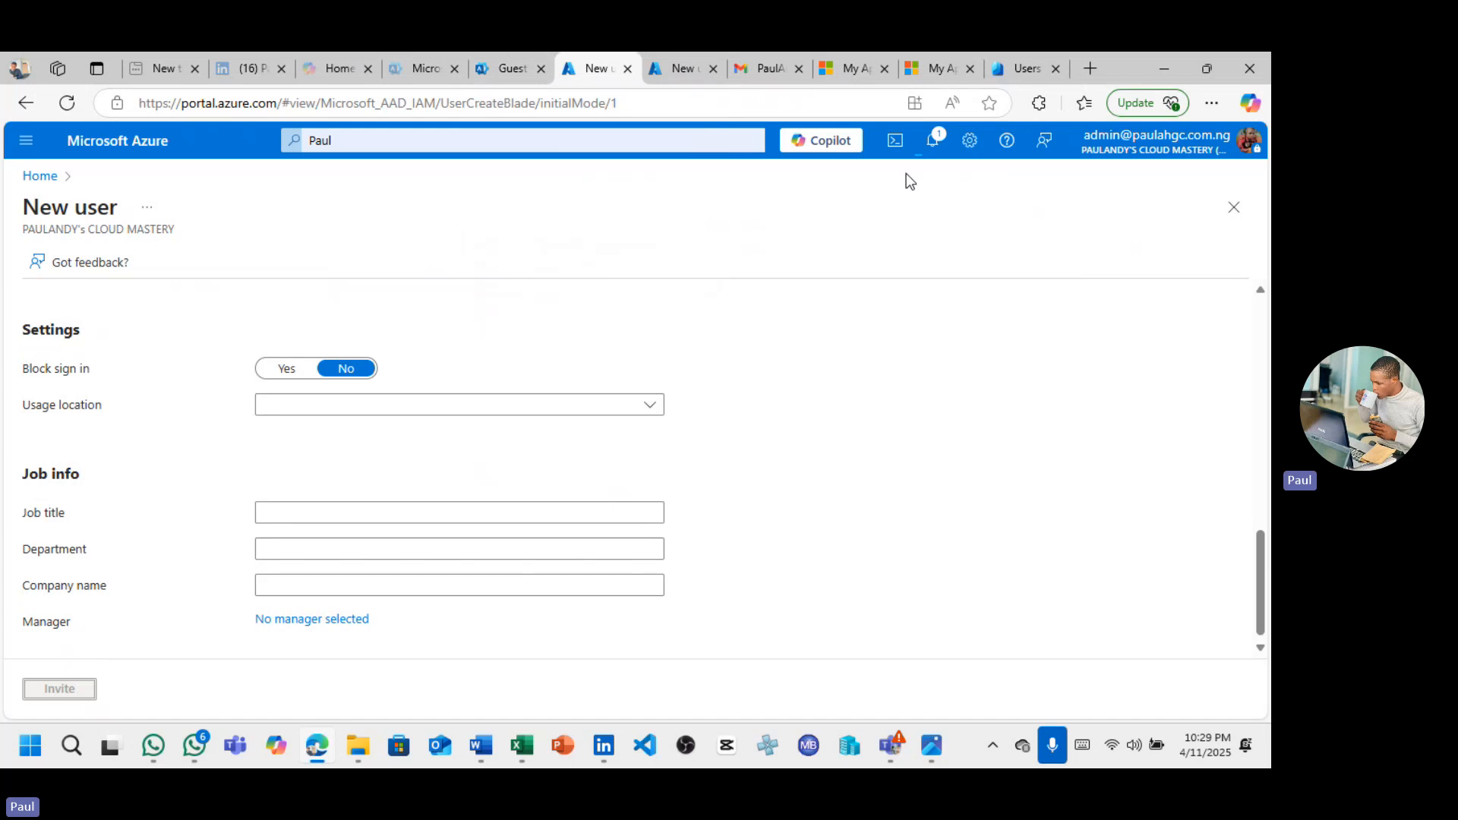
left_click(934, 145)
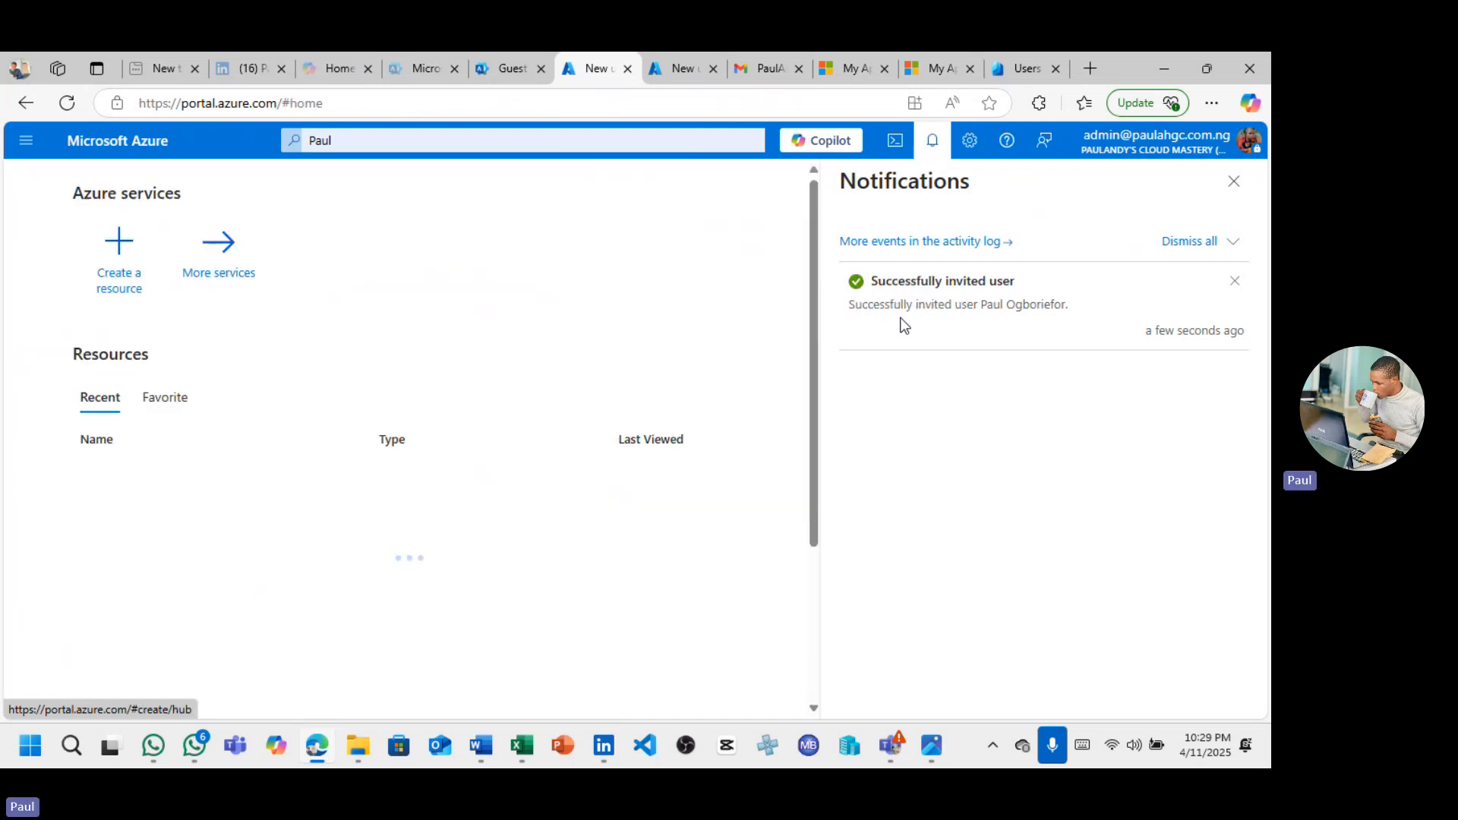
left_click(1235, 282)
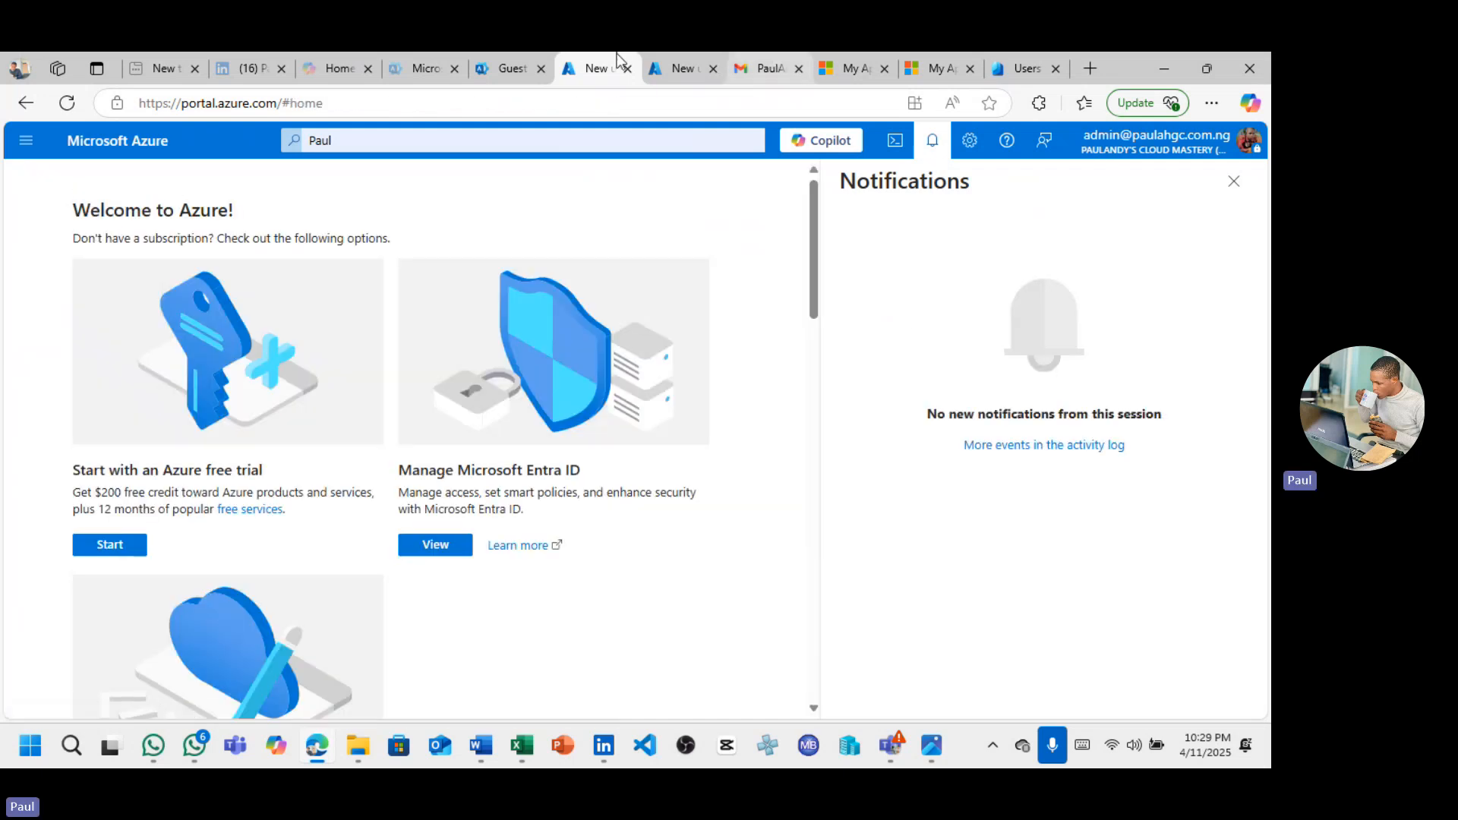
left_click(511, 69)
Refresh Guest users and assign the new guest a Microsoft 365 E5 Developer licence, leaving 9 of 25.
left_click(512, 252)
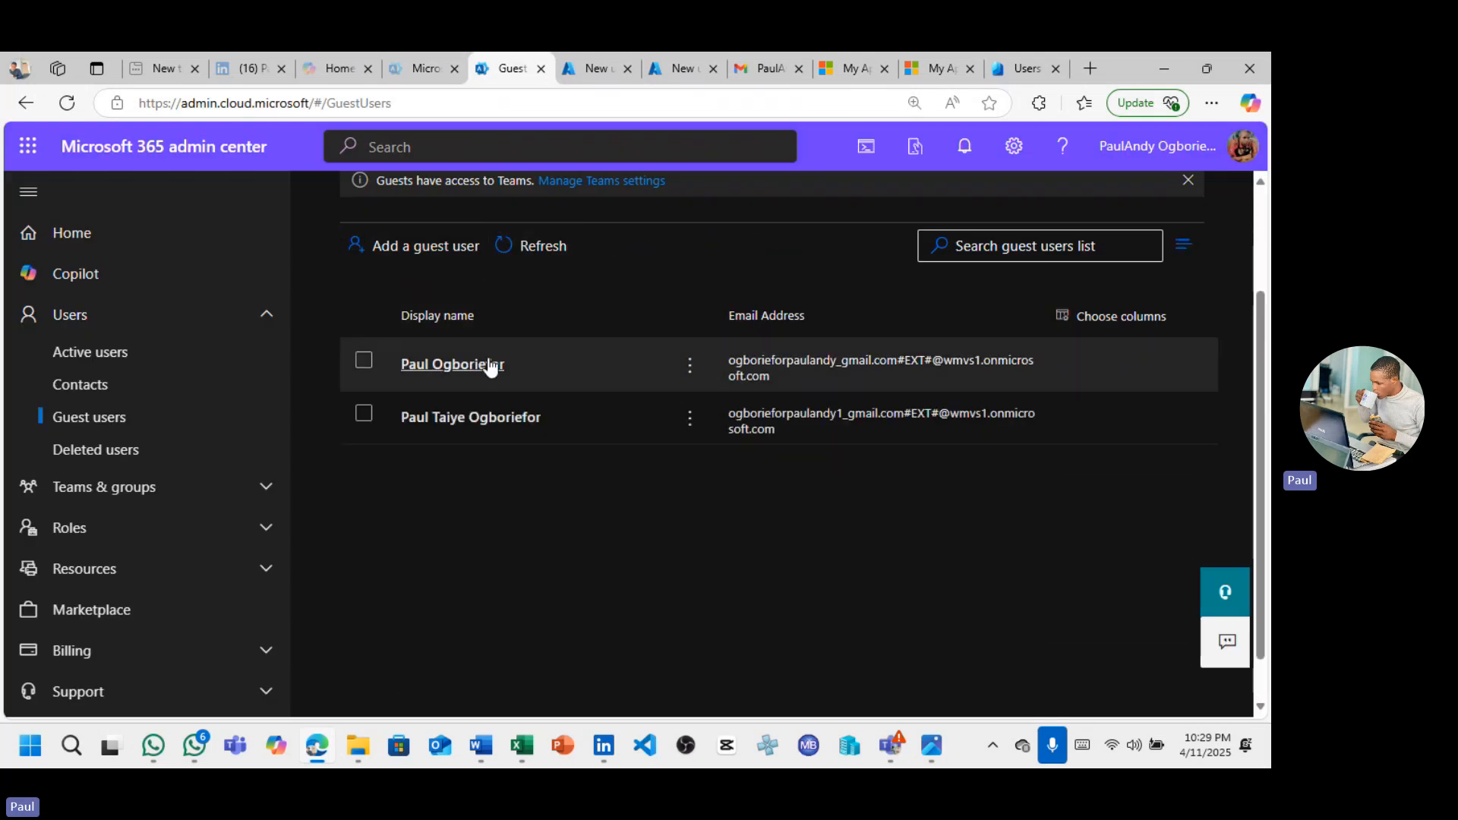
double_click(489, 365)
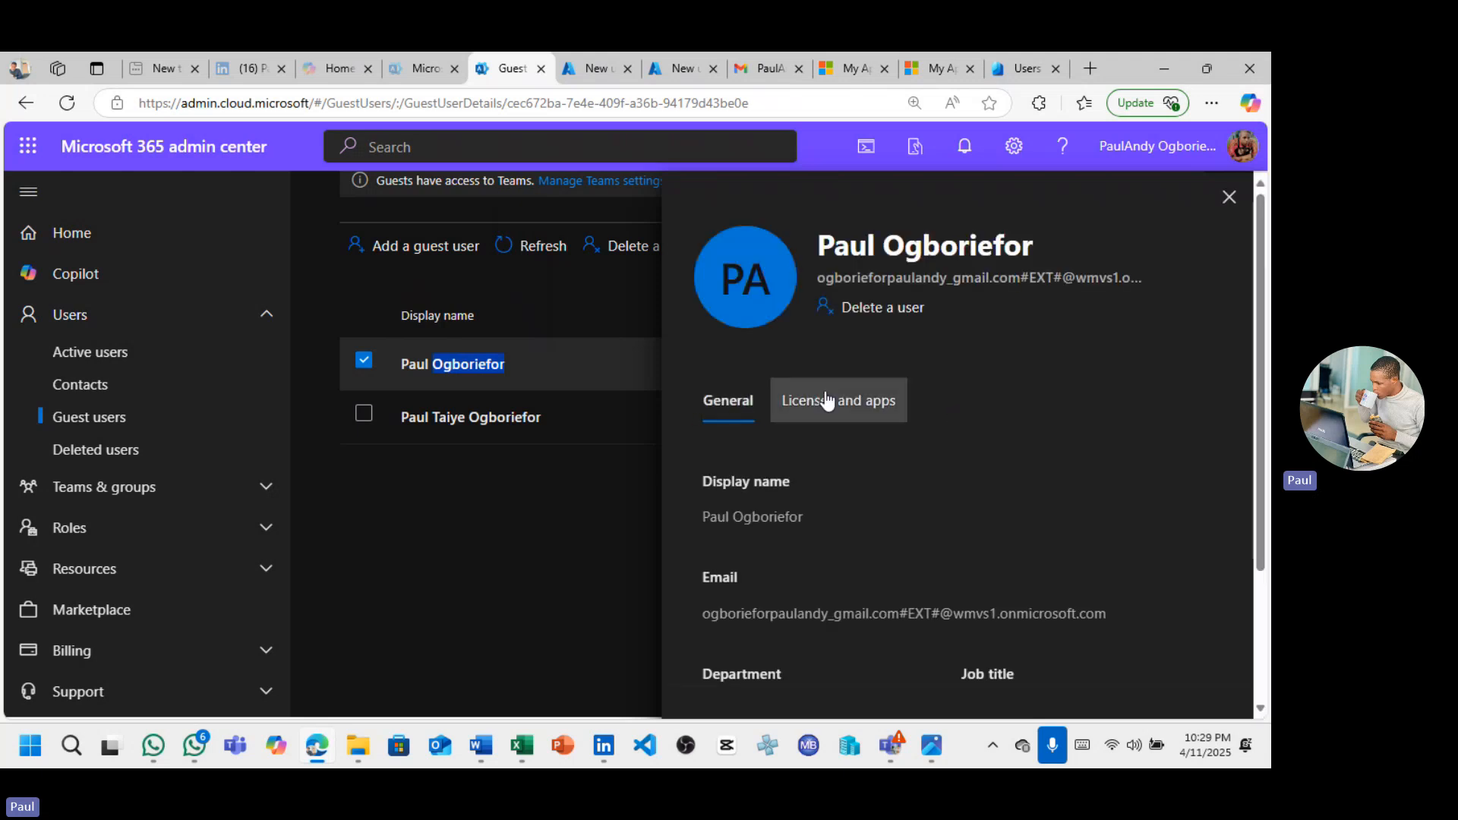
left_click(827, 400)
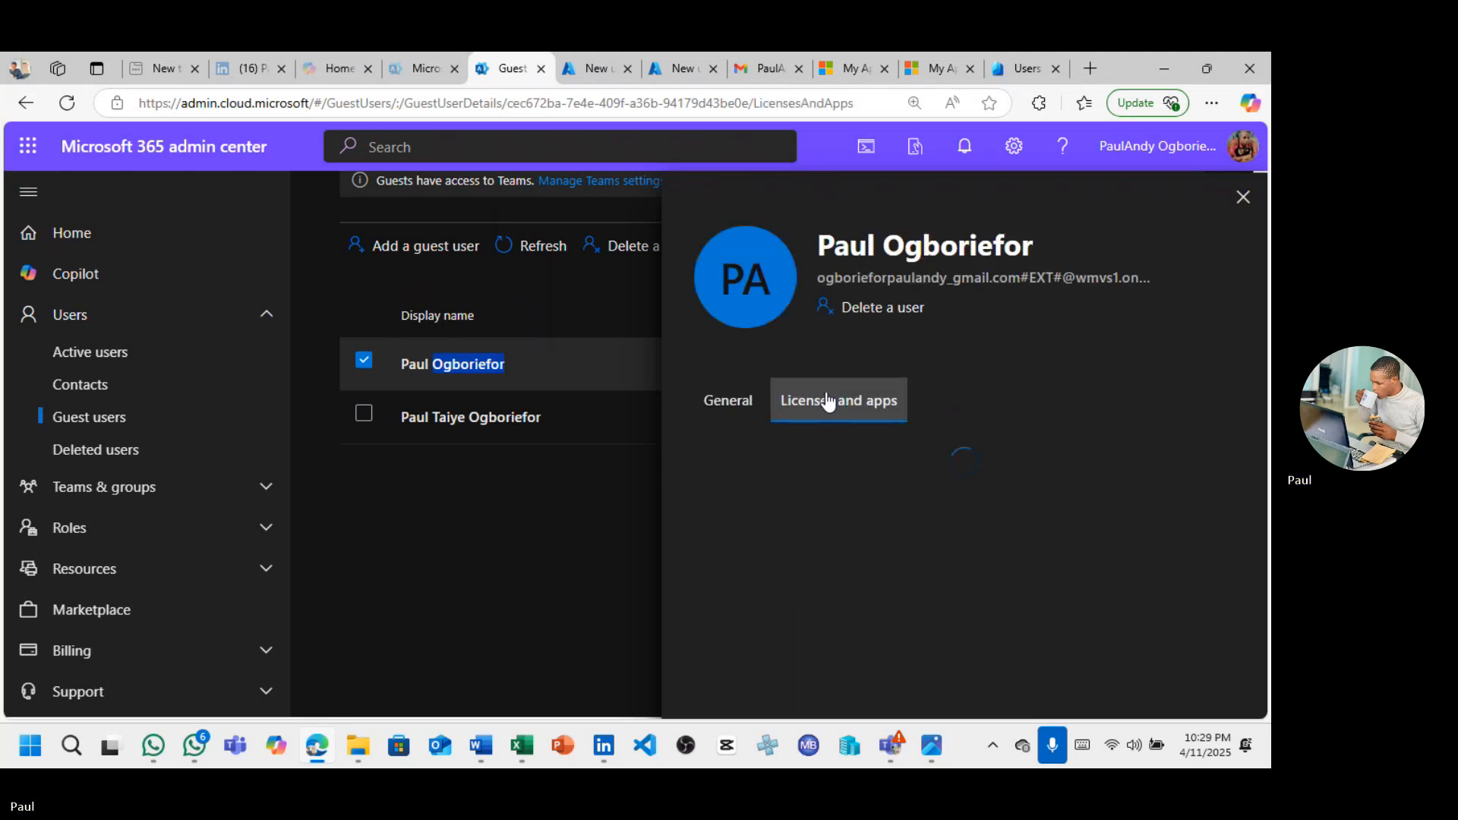
scroll(827, 400, "down", 2)
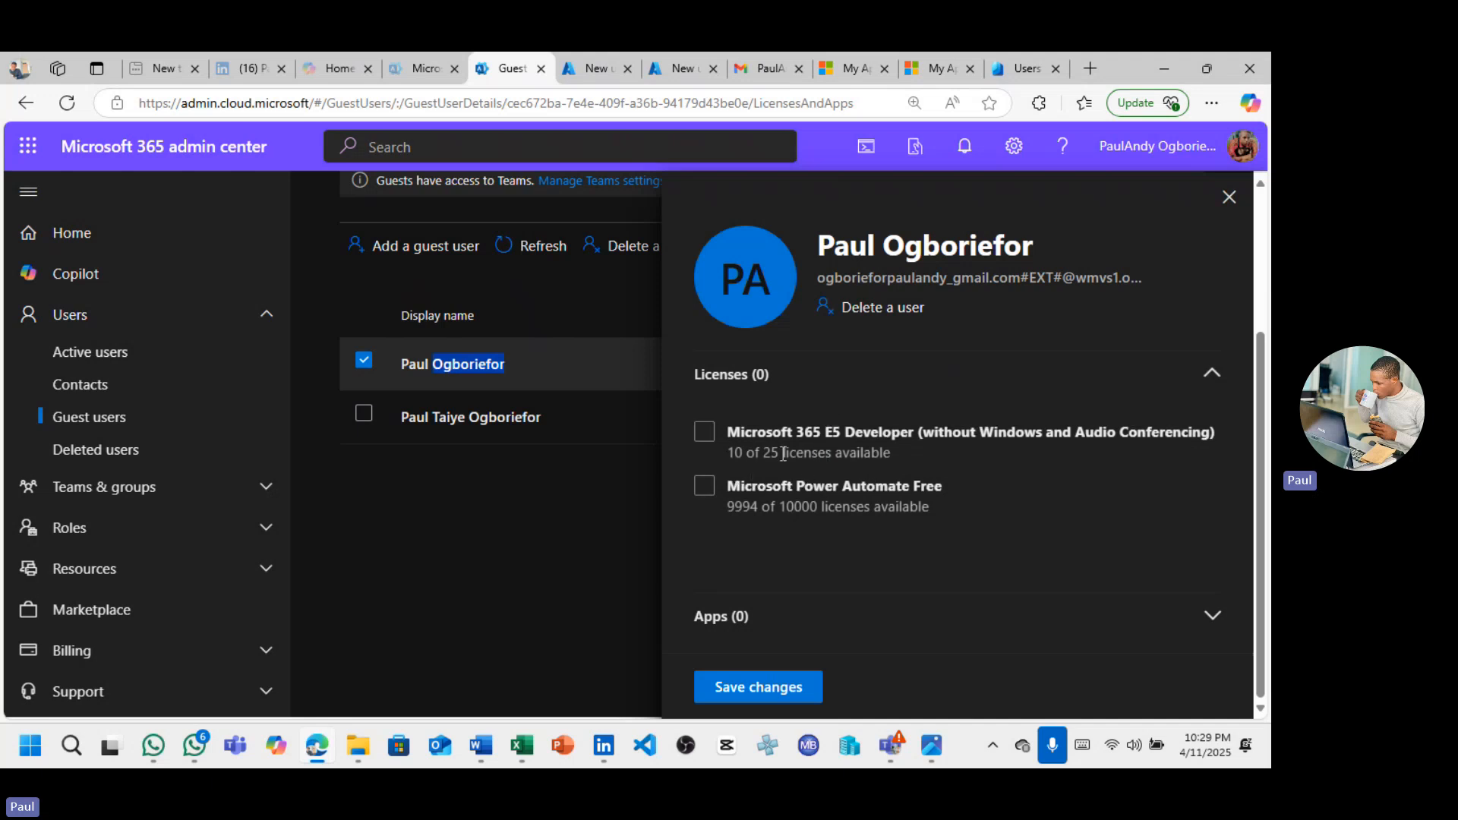
left_click_drag(763, 453, 892, 452)
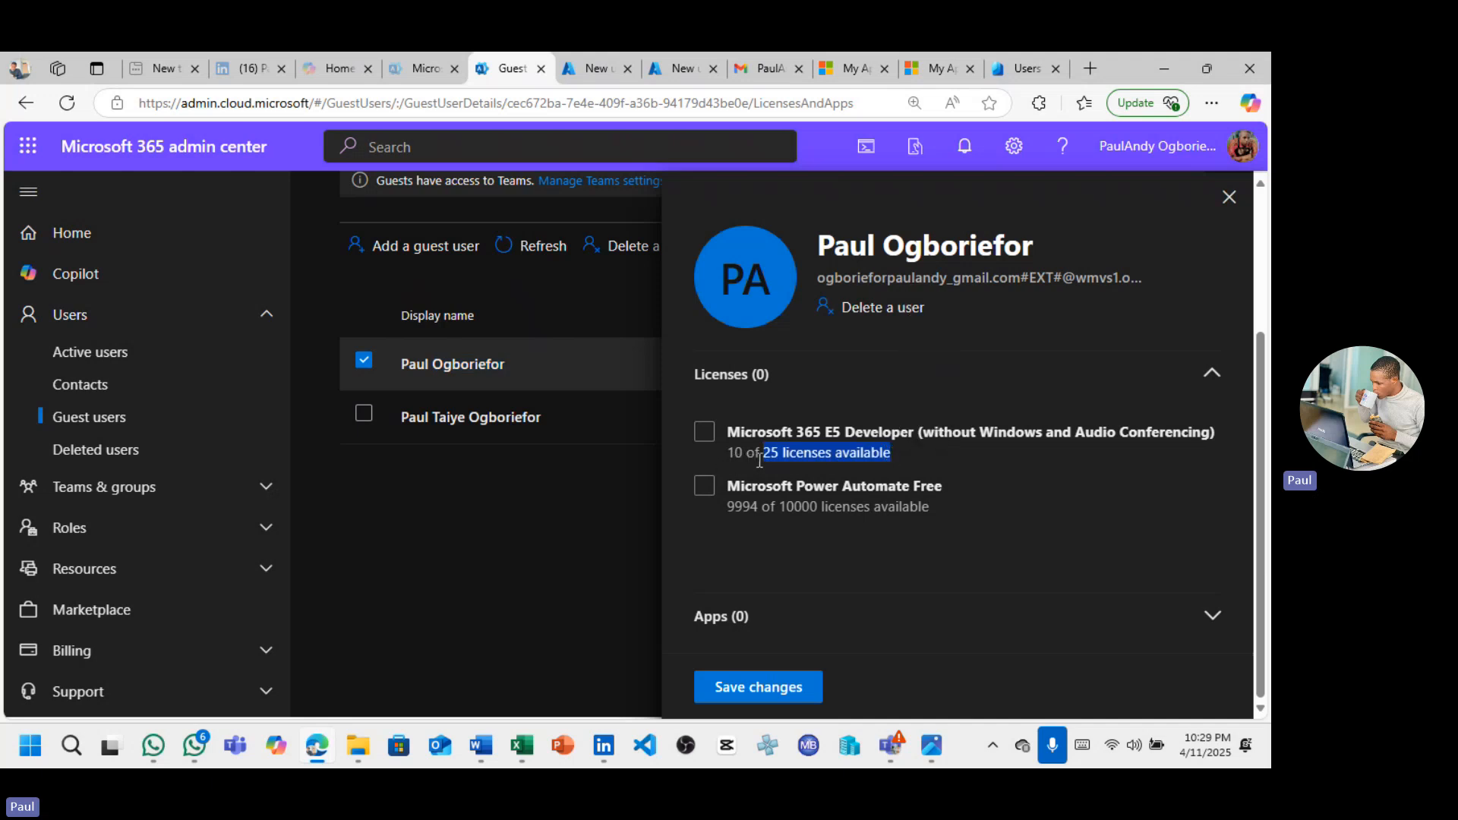
left_click(704, 432)
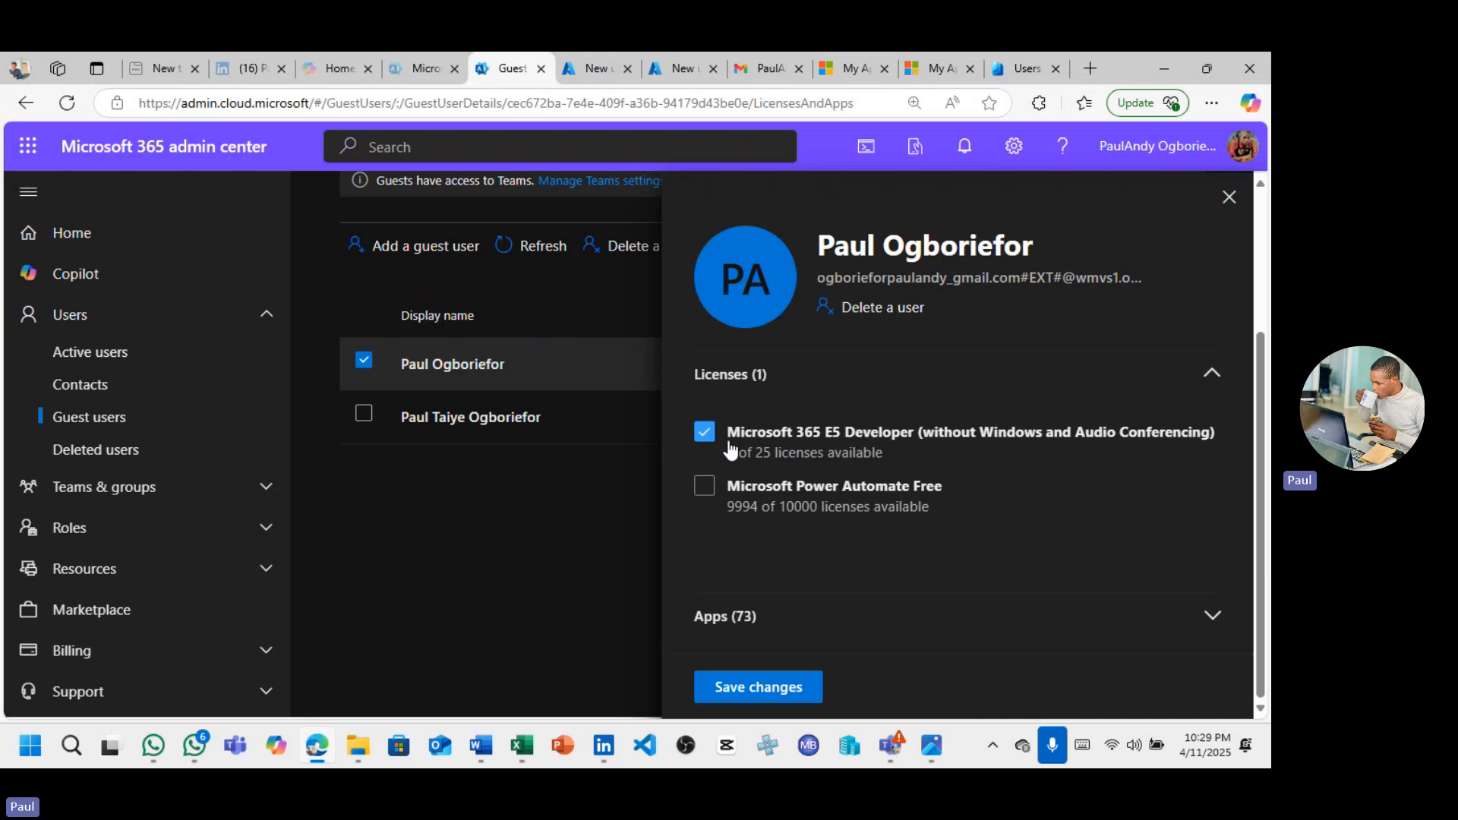
left_click(746, 684)
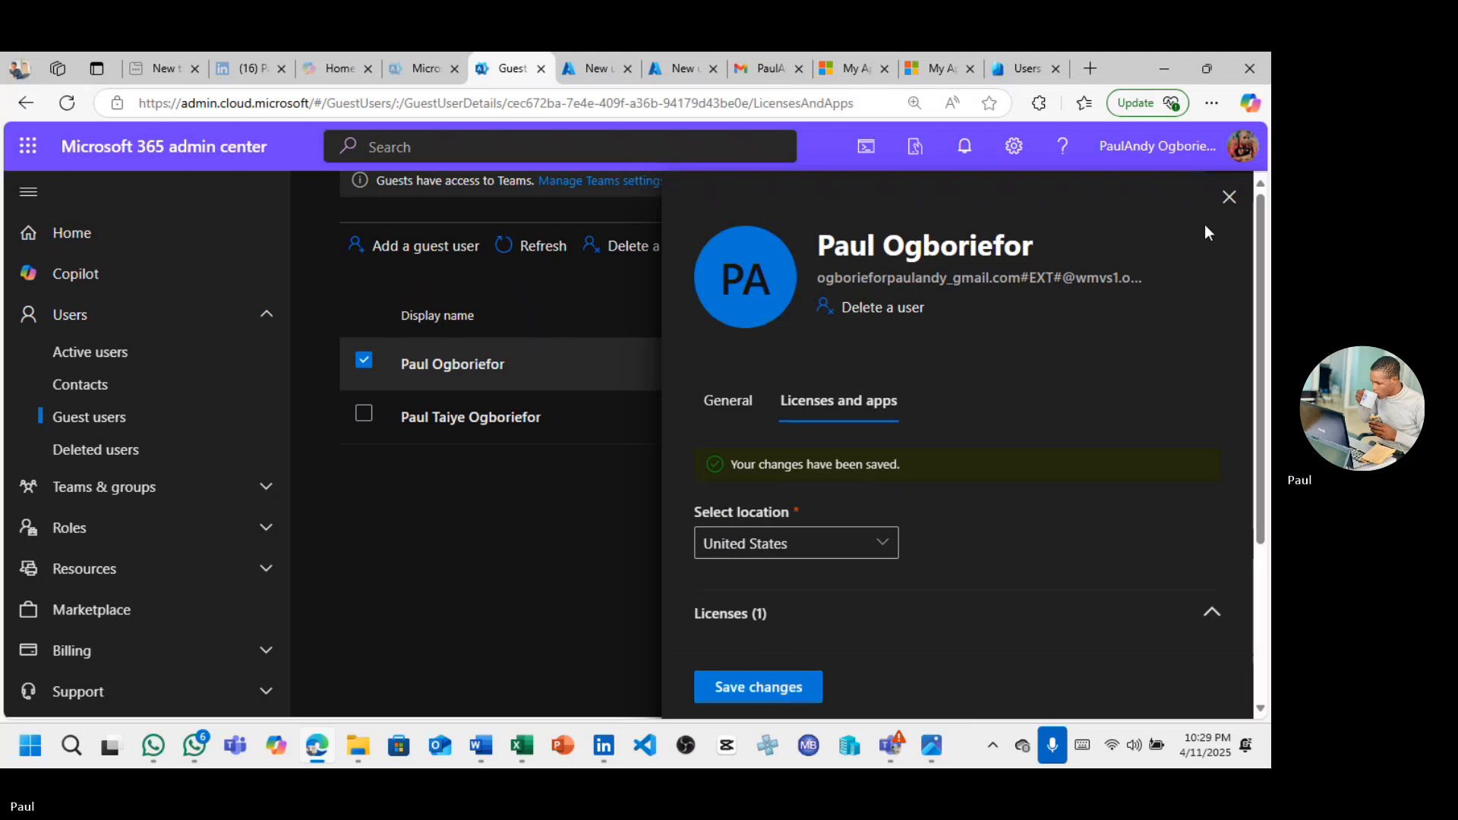
left_click(1230, 197)
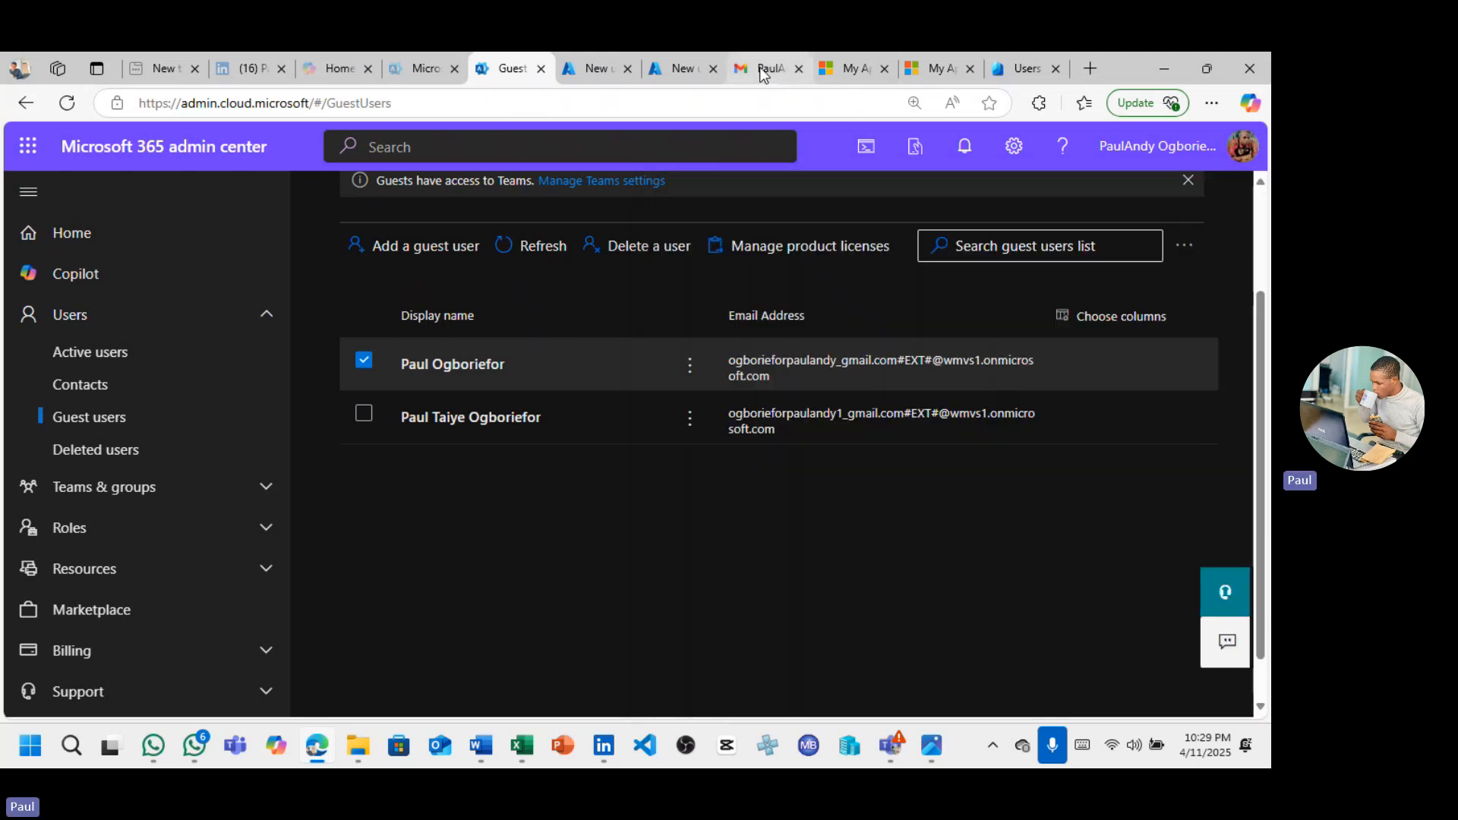
Switch Gmail to the second Google account and read the Microsoft Invitations e-mail.
left_click(767, 68)
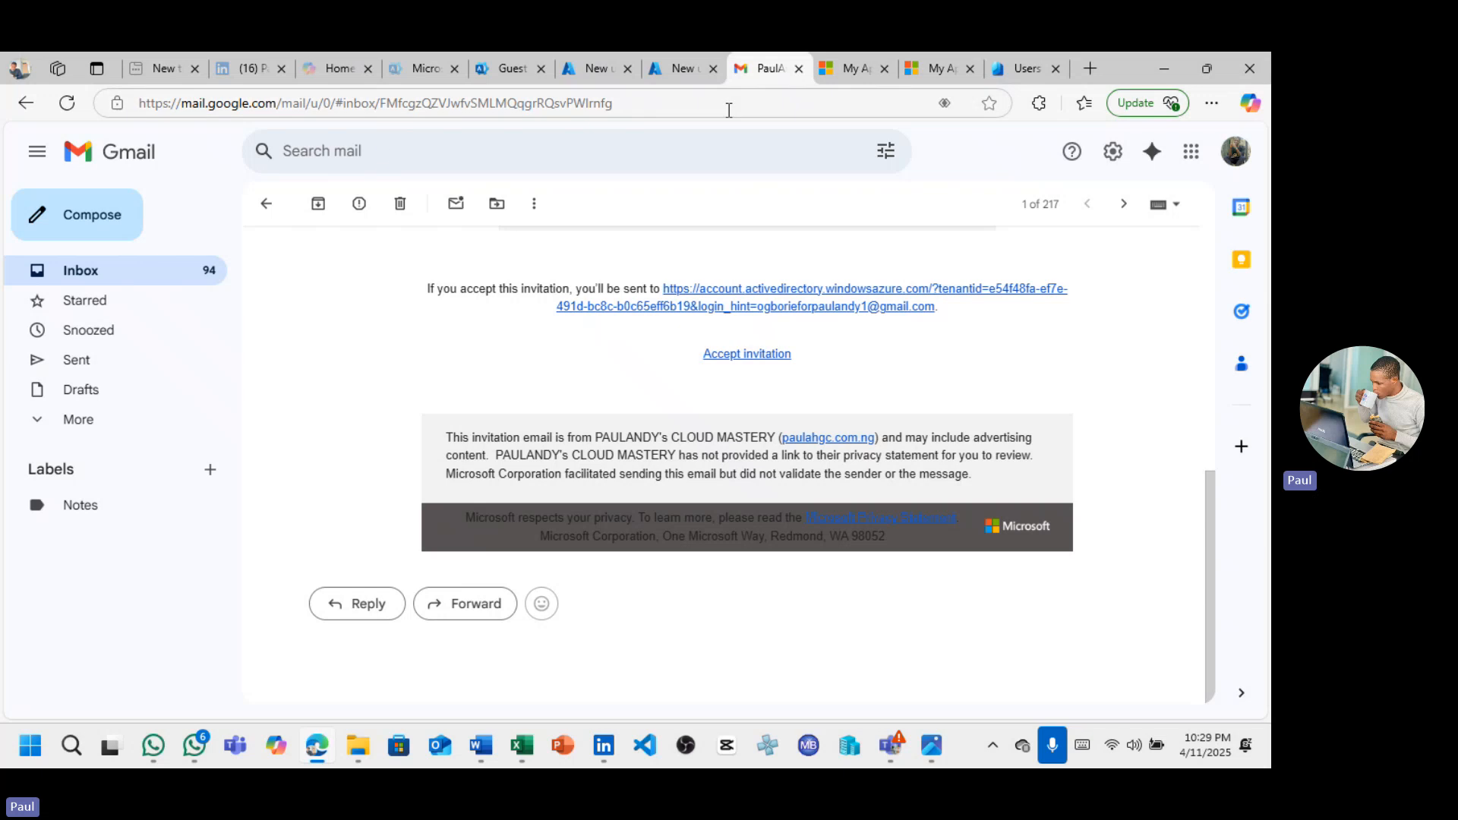
left_click(1240, 156)
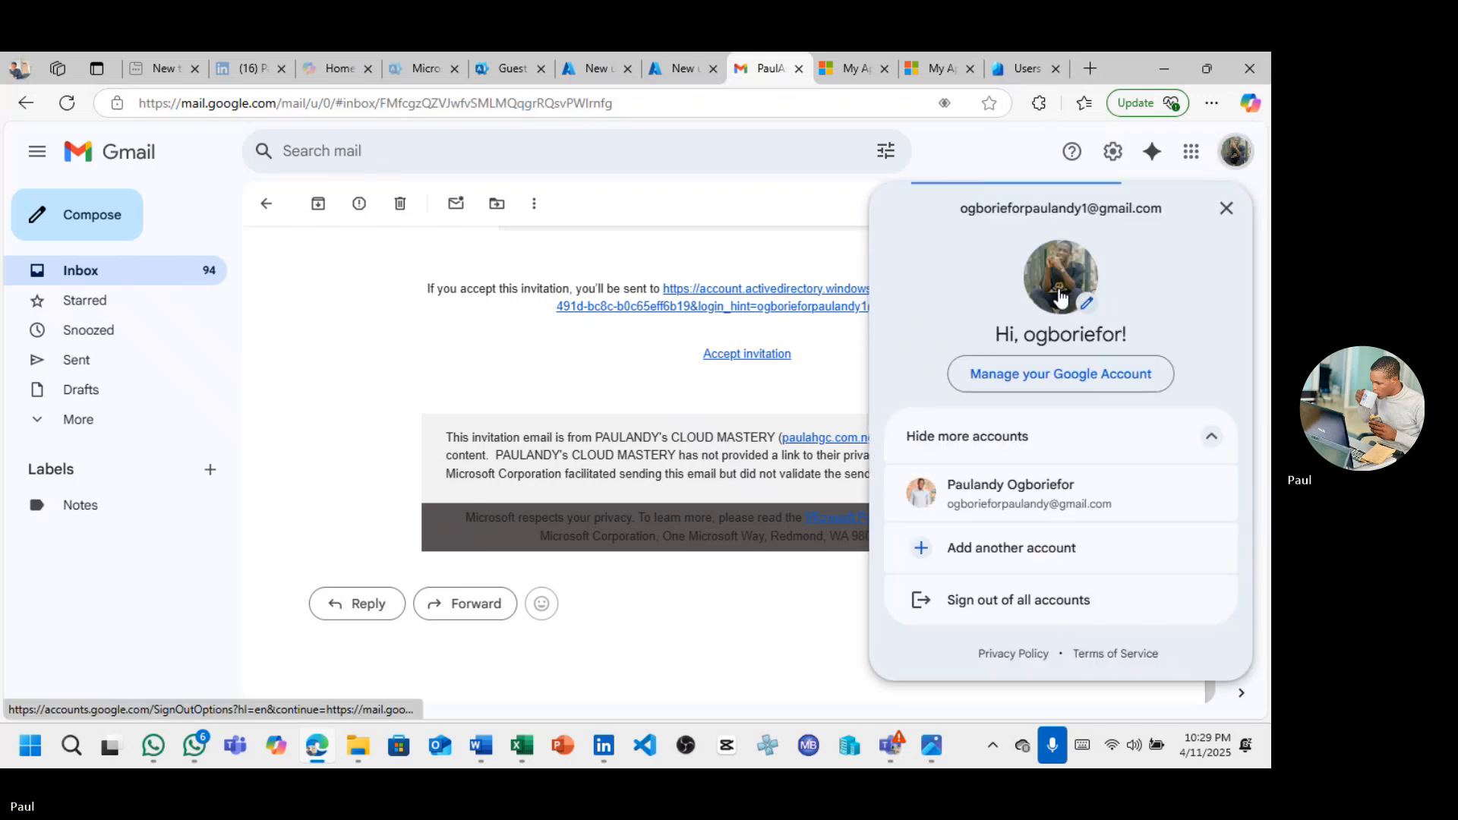
left_click(1006, 490)
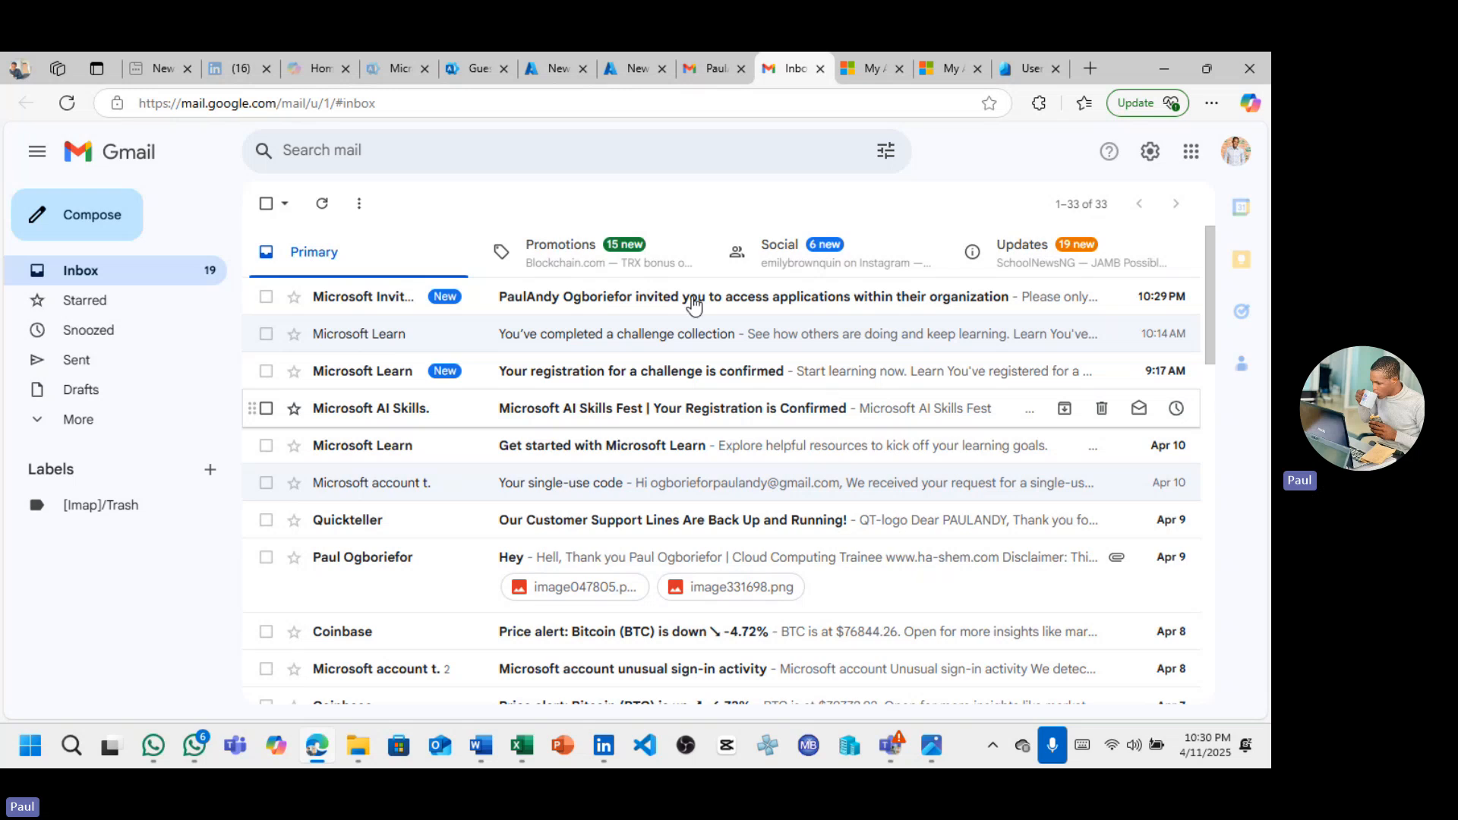
left_click(673, 302)
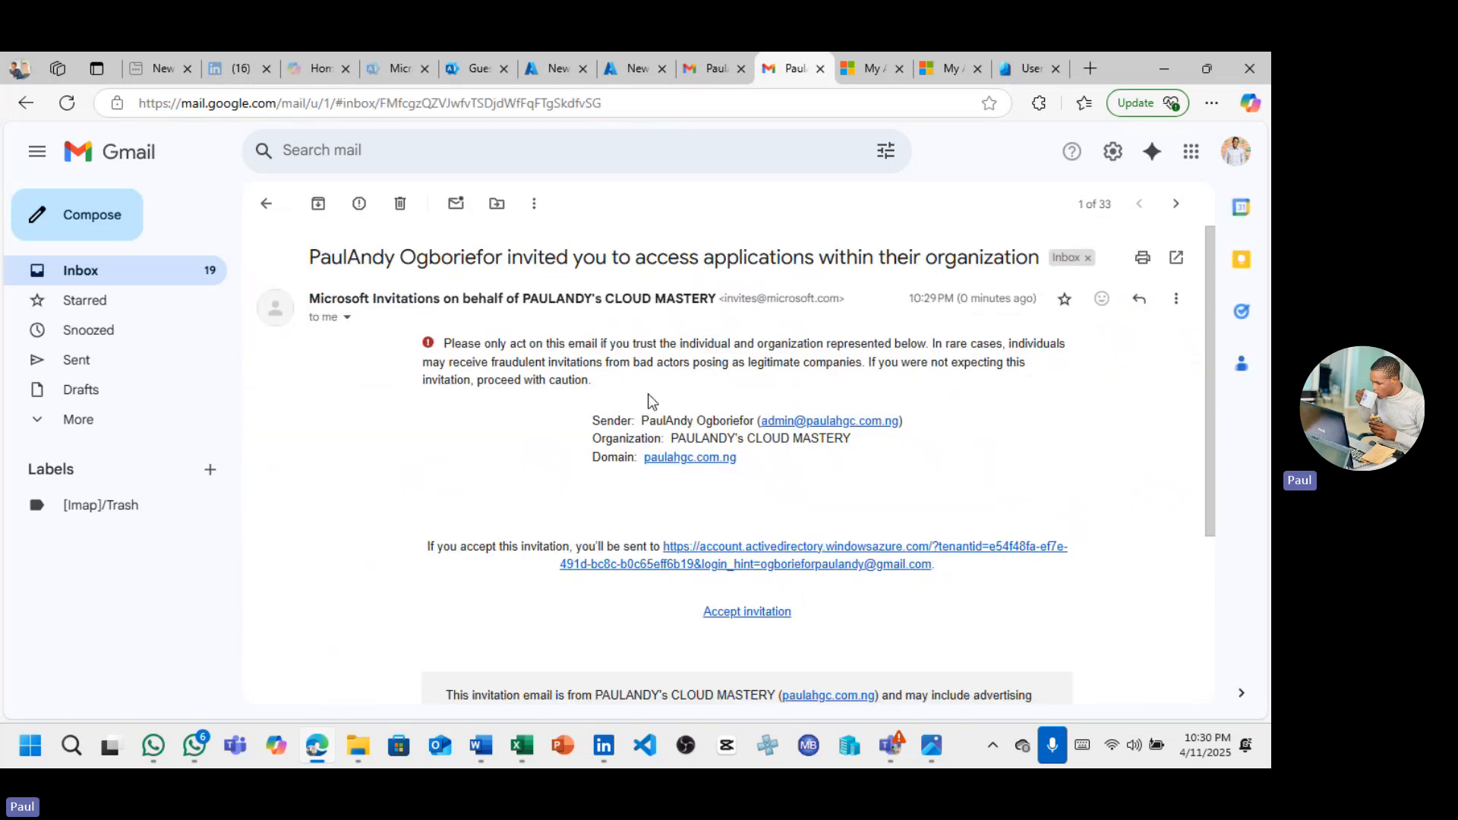
scroll(524, 443, "down", 3)
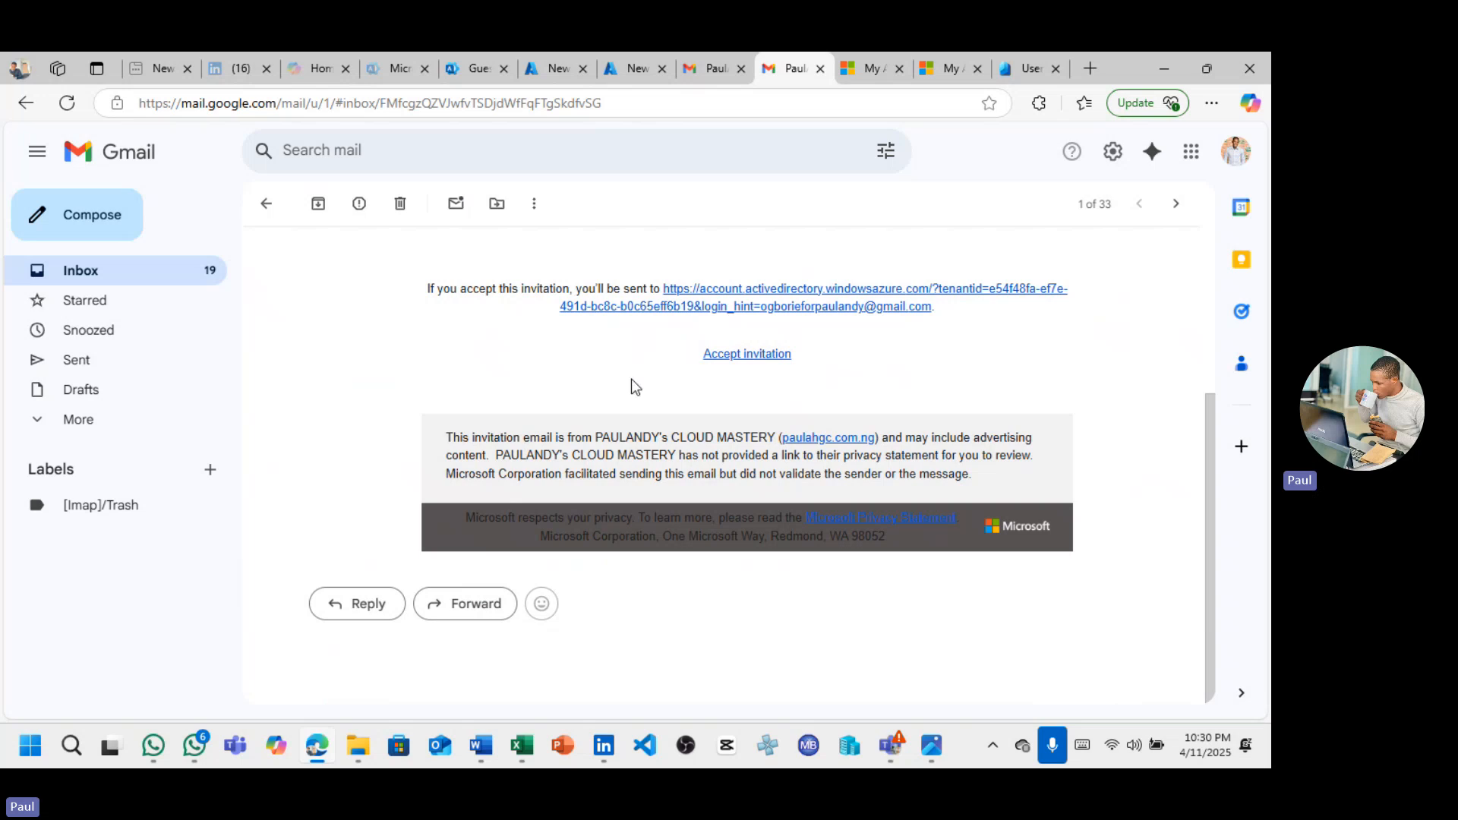
scroll(728, 366, "up", 3)
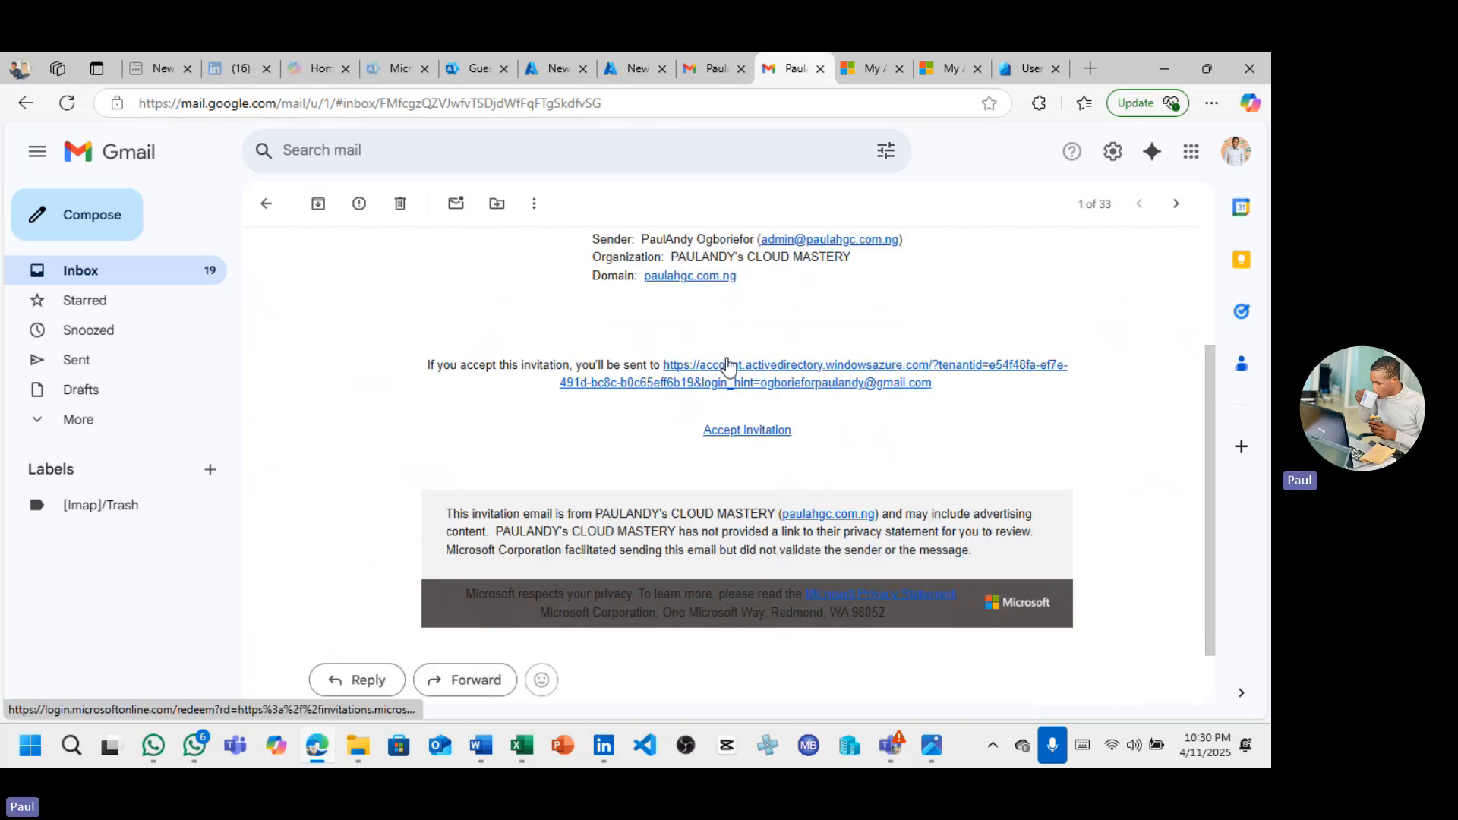
scroll(727, 364, "down", 2)
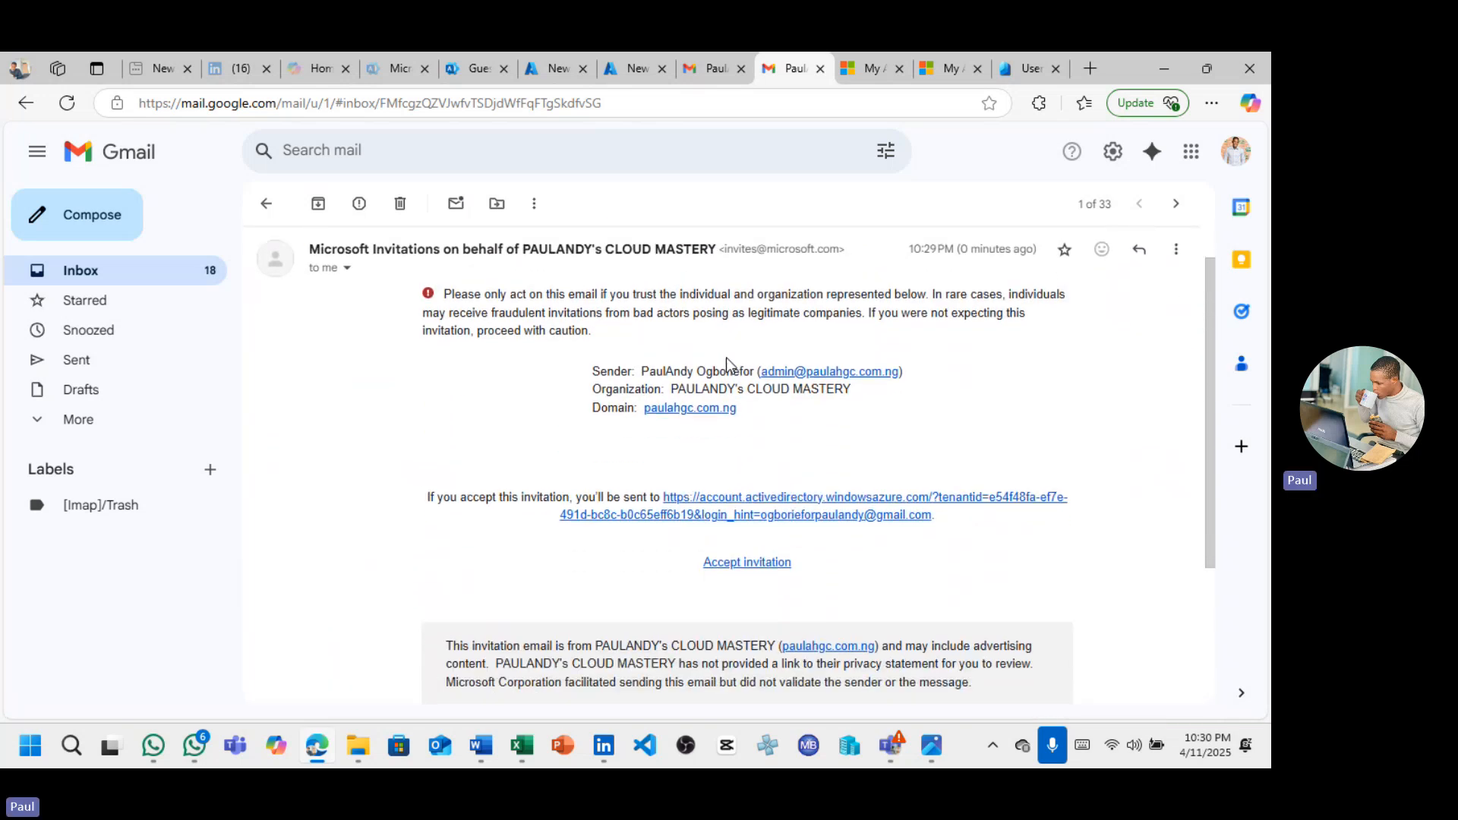
Accept the invitation, request an e-mailed sign-in code, and open that code e-mail in Gmail.
left_click(738, 481)
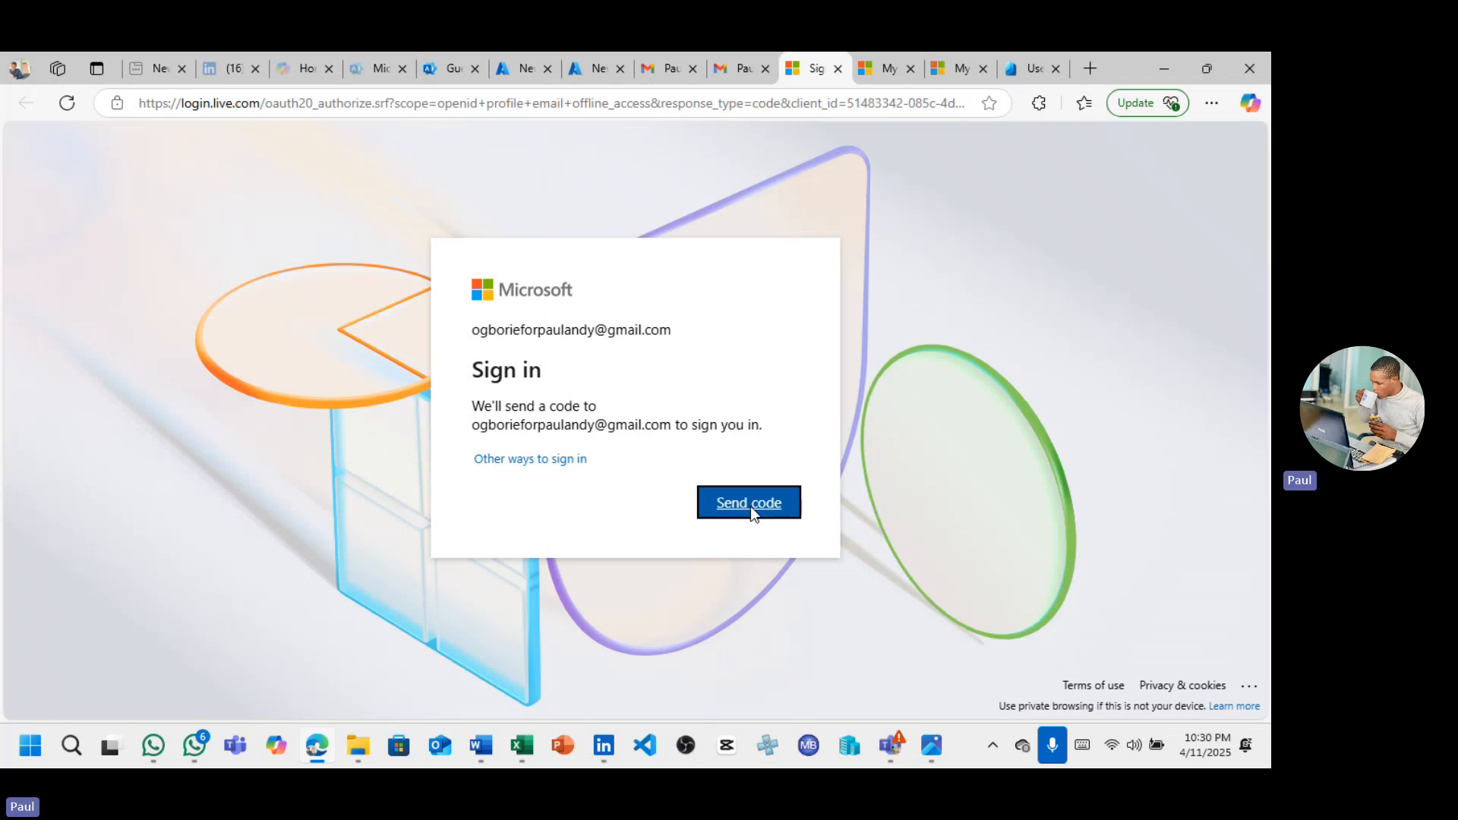
left_click(751, 506)
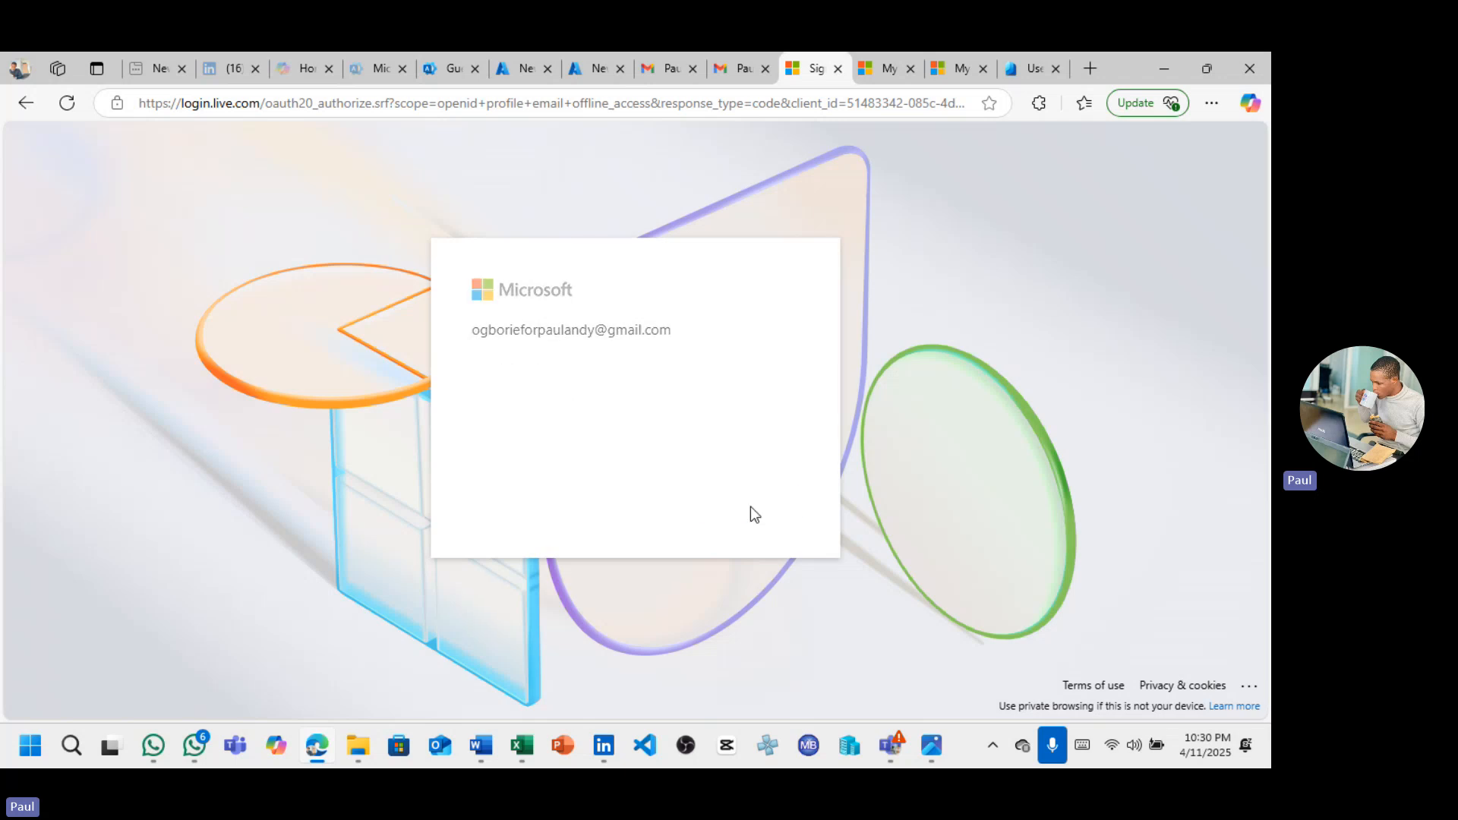
left_click(729, 74)
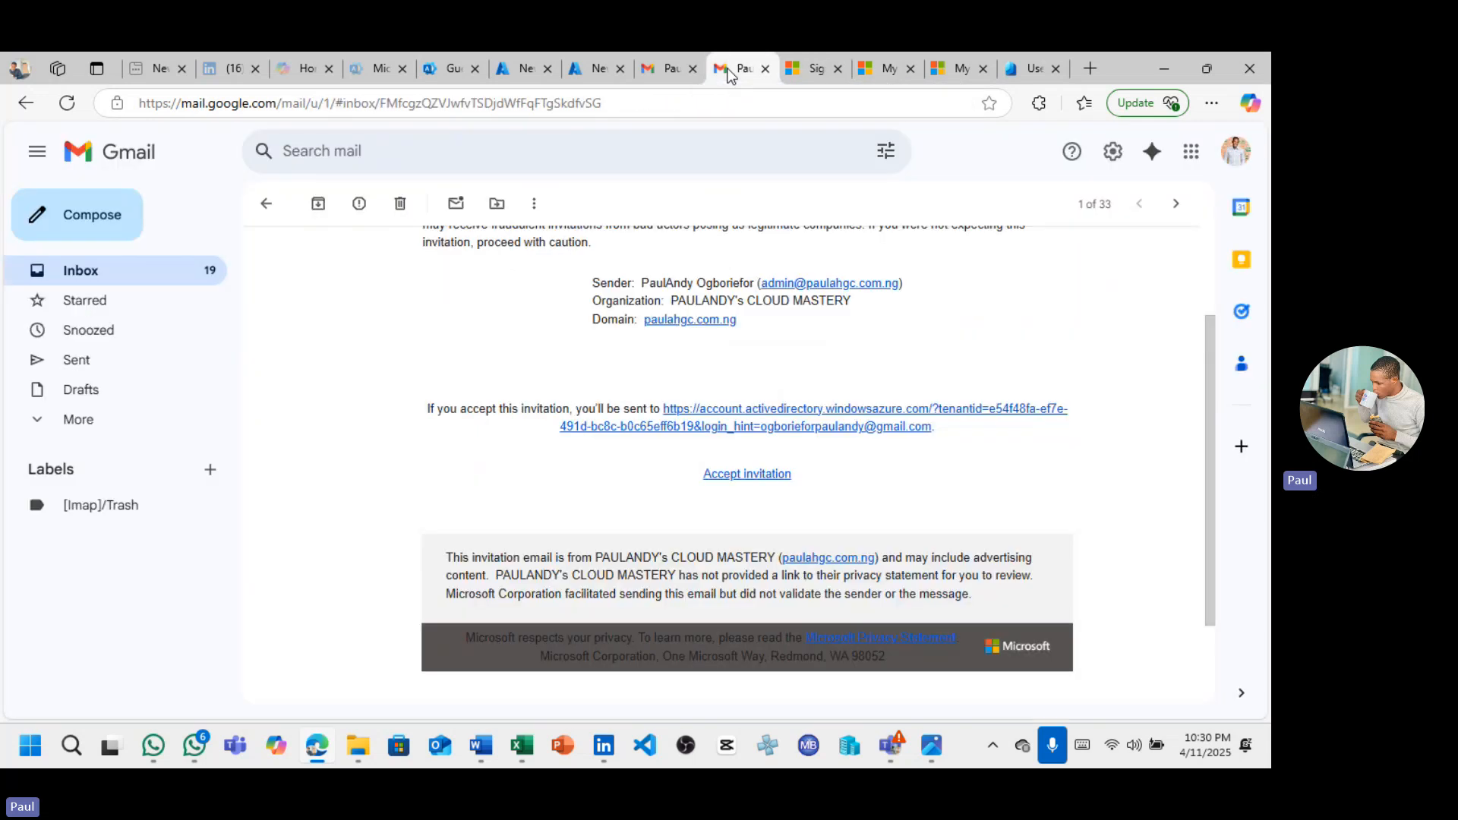
left_click(23, 107)
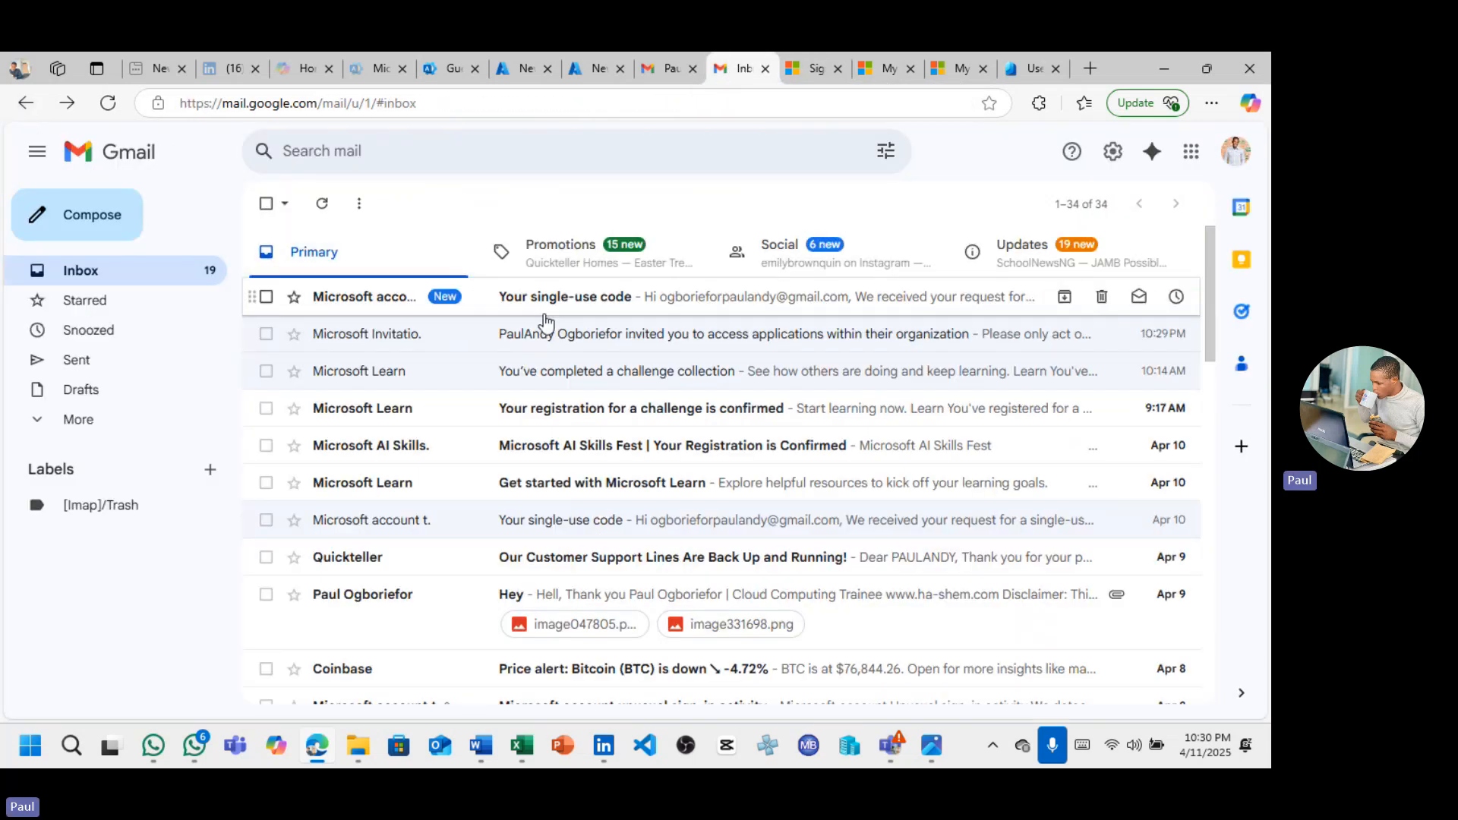
left_click(545, 316)
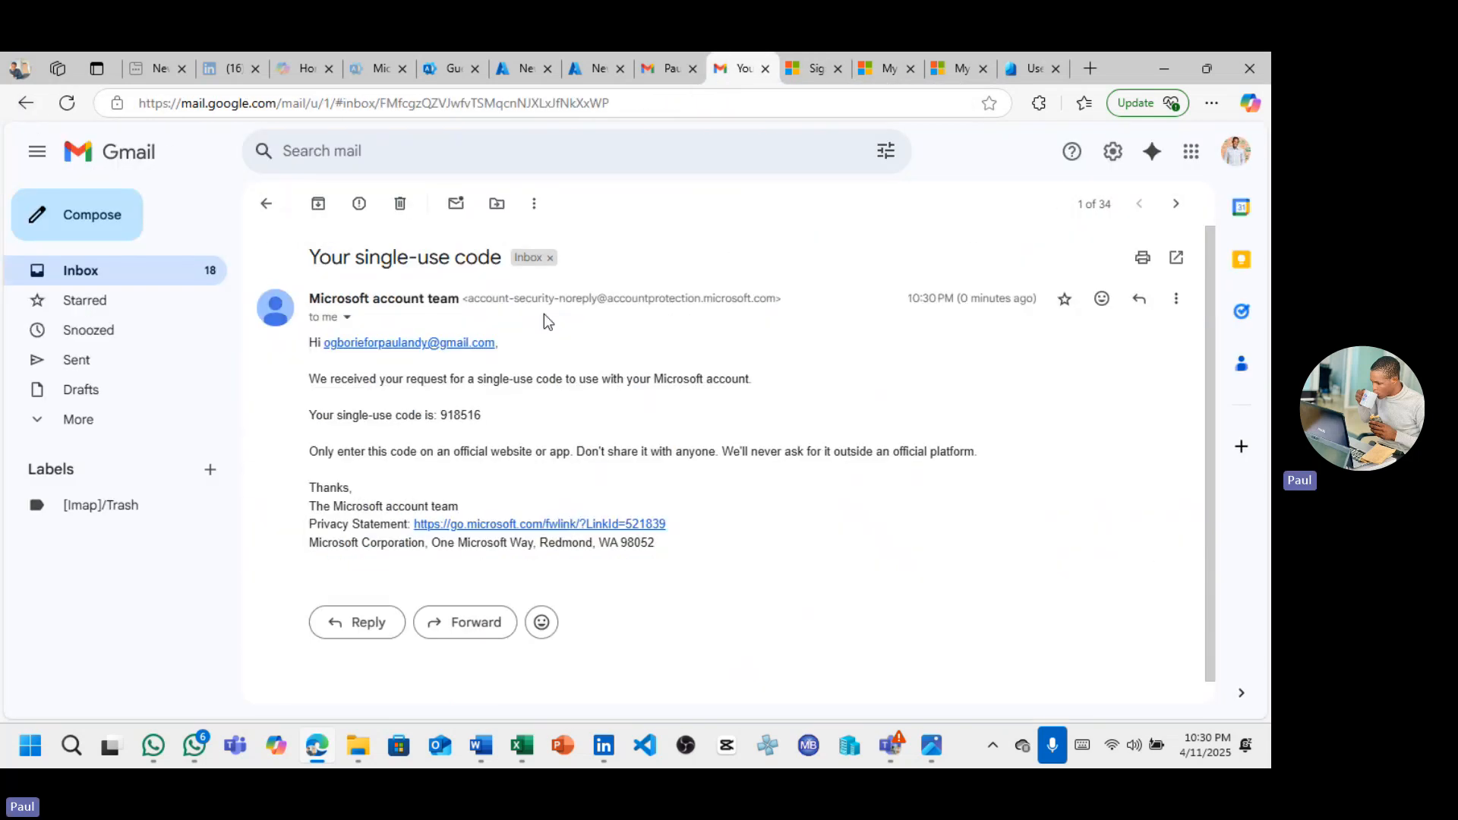
Copy the single-use code, sign in with it, and choose to stay signed in.
double_click(454, 417)
left_click(798, 62)
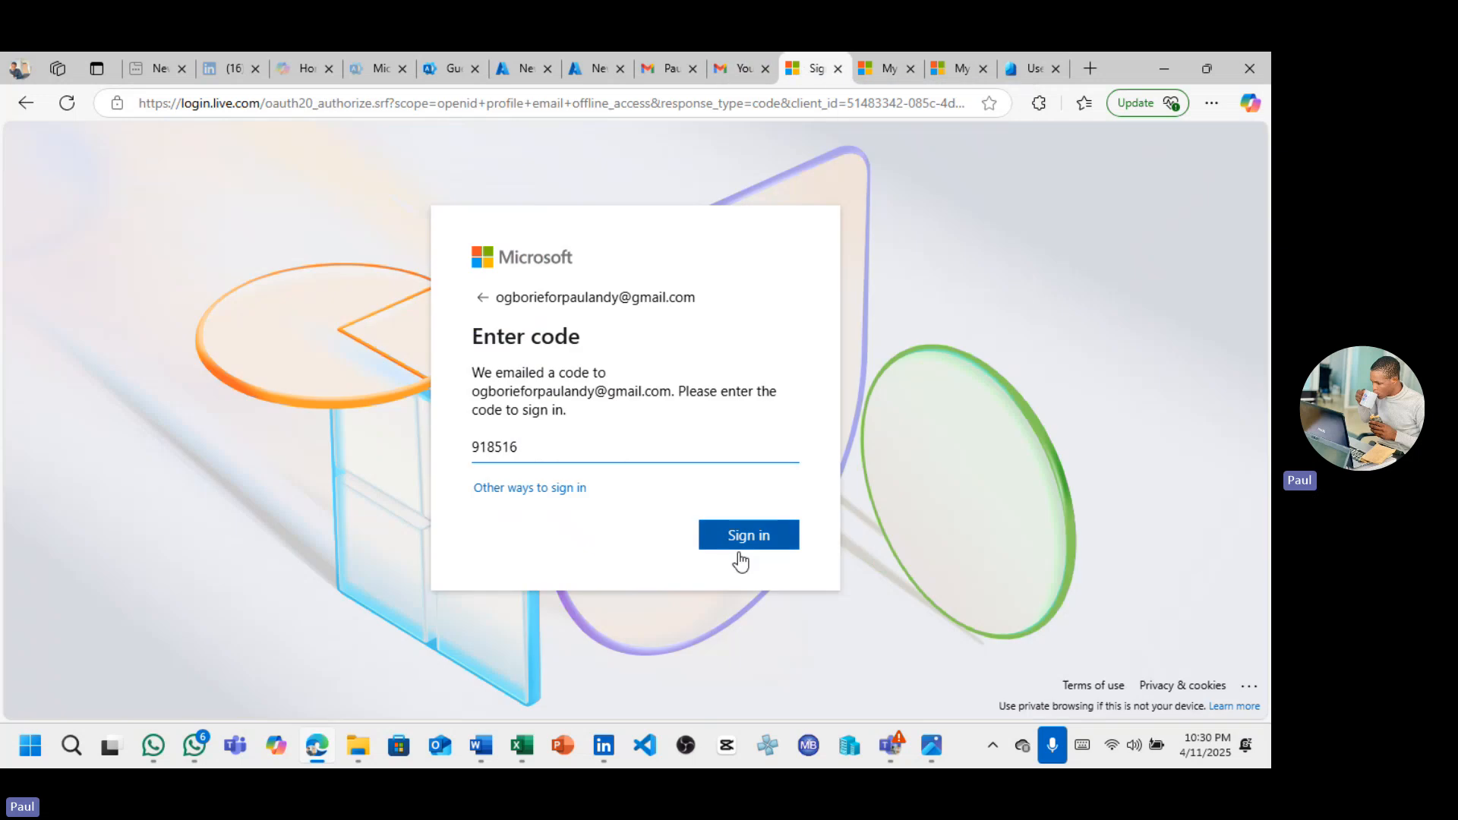
left_click(737, 544)
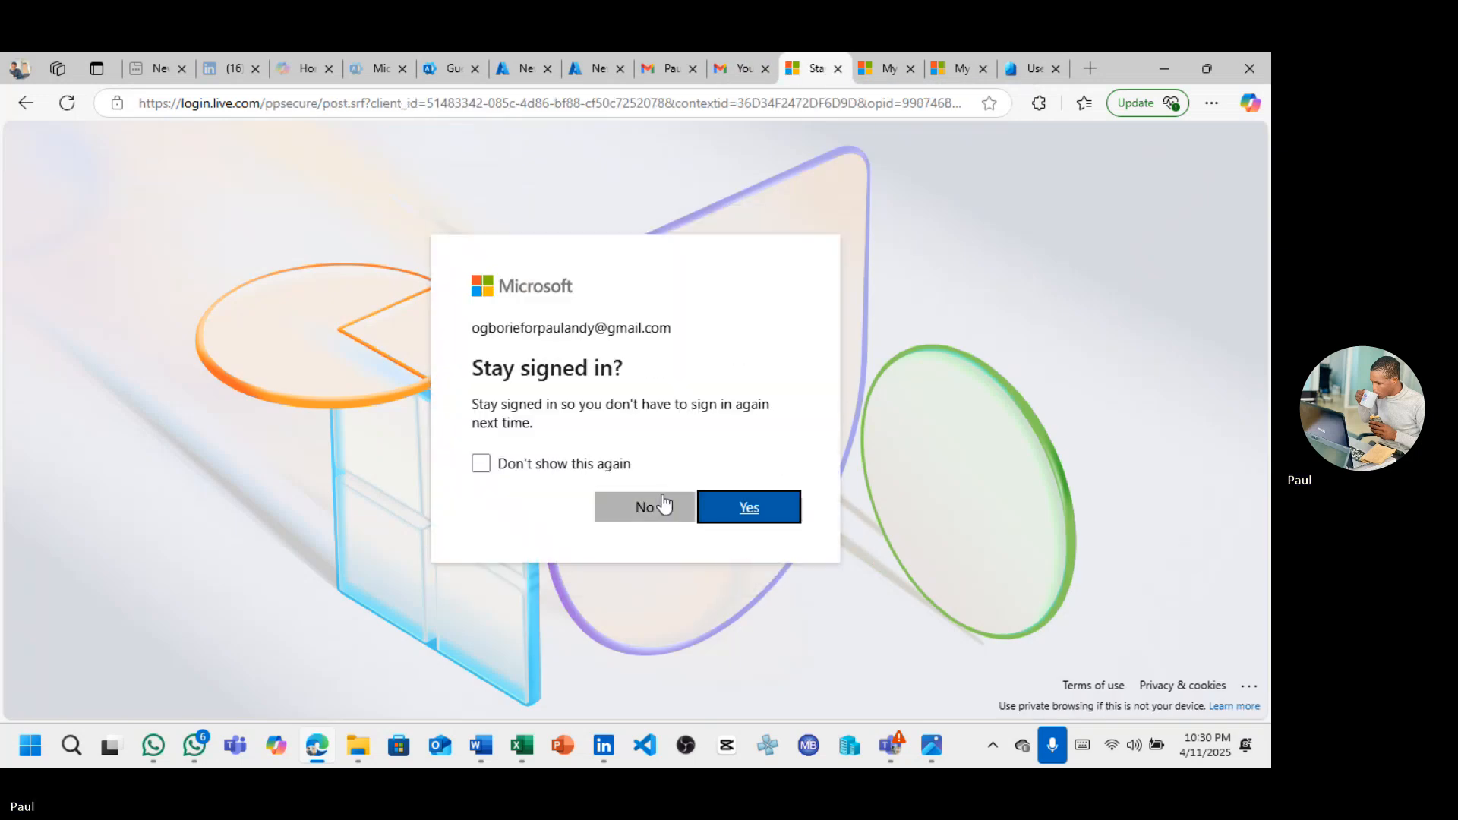
left_click(725, 496)
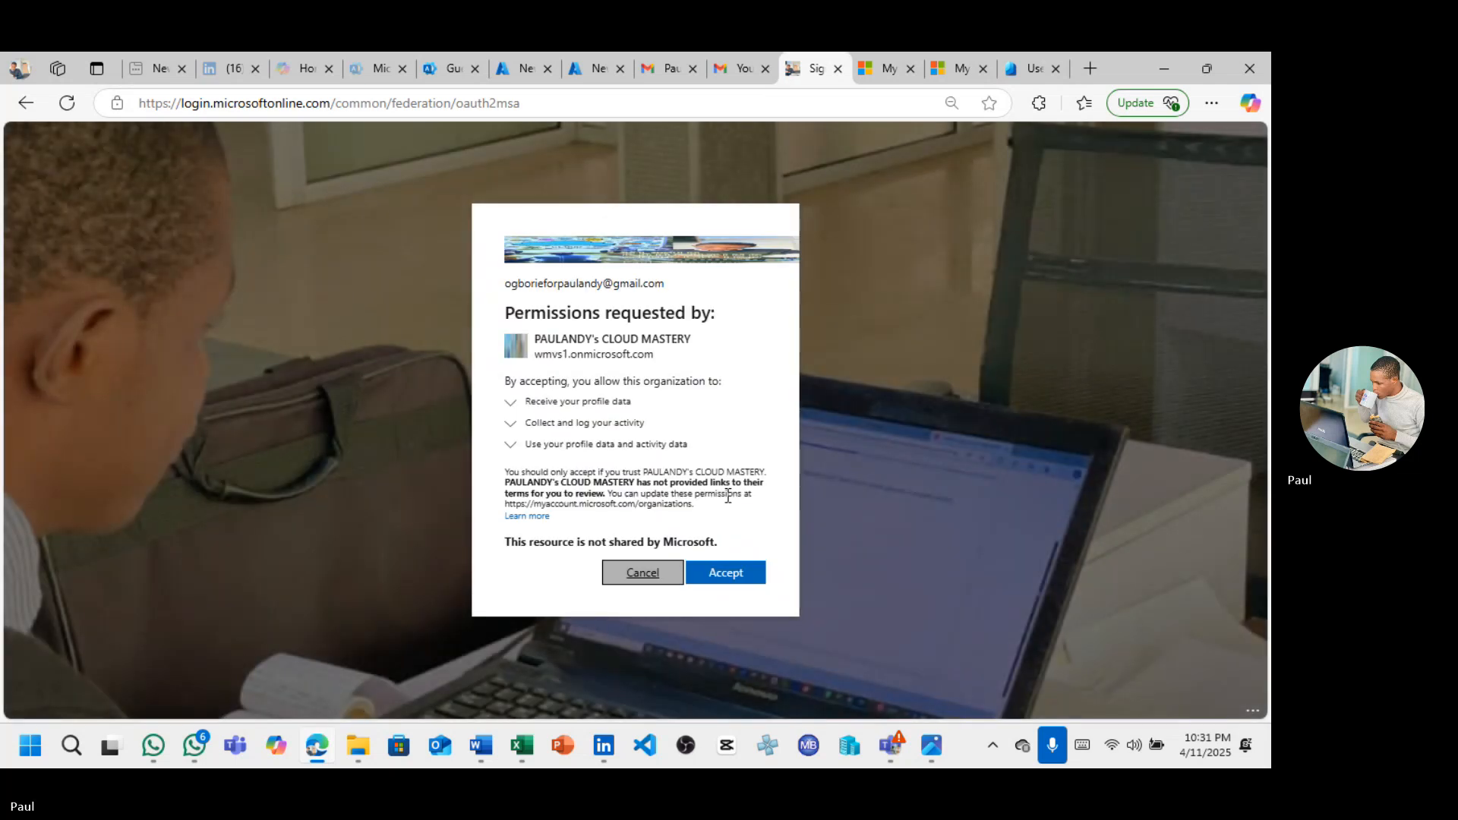
Accept the requested permissions, retry the failed redemption by resubmitting, then go back to sign-in.
left_click(733, 574)
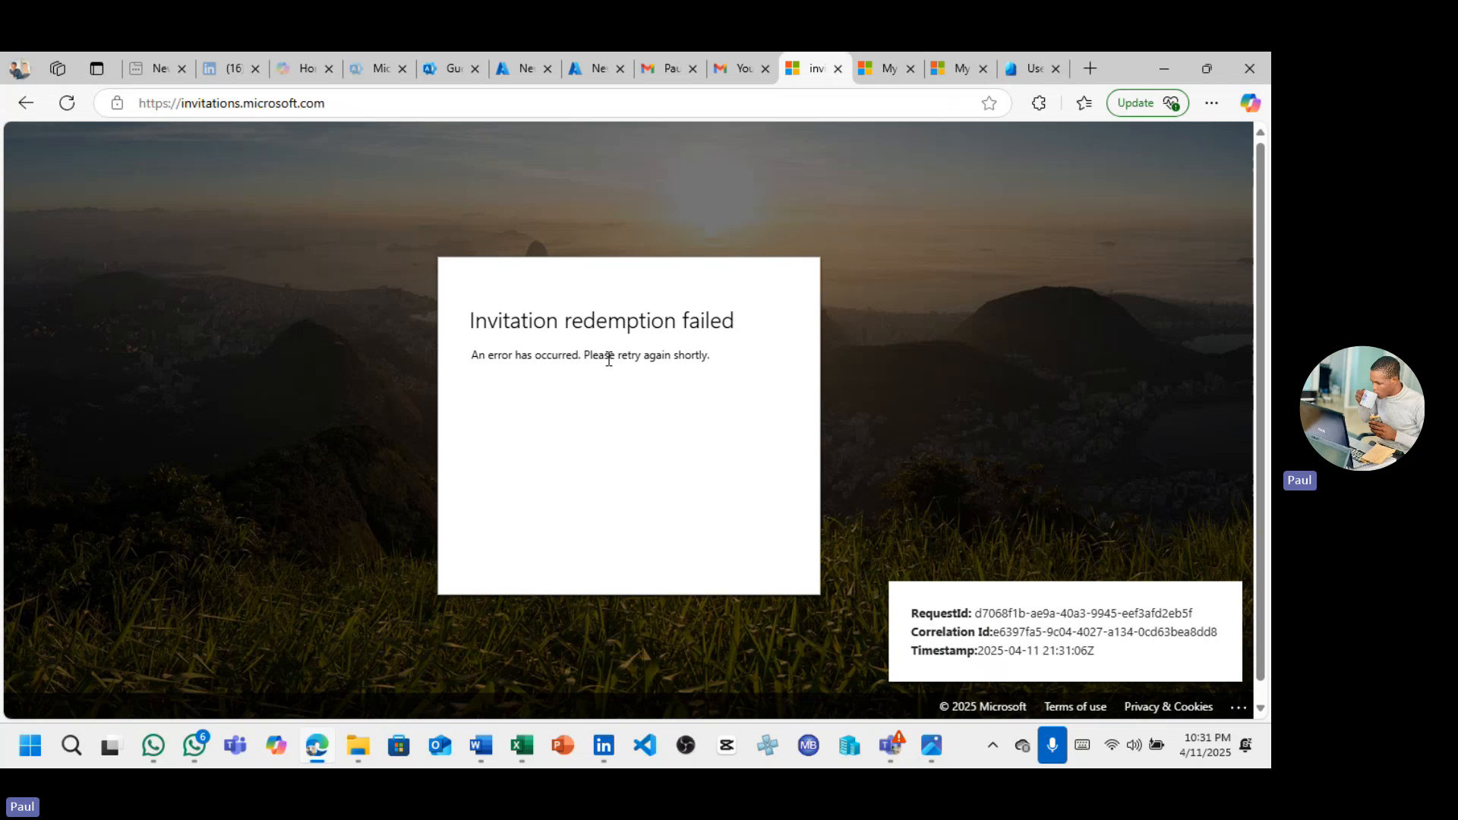
left_click(67, 104)
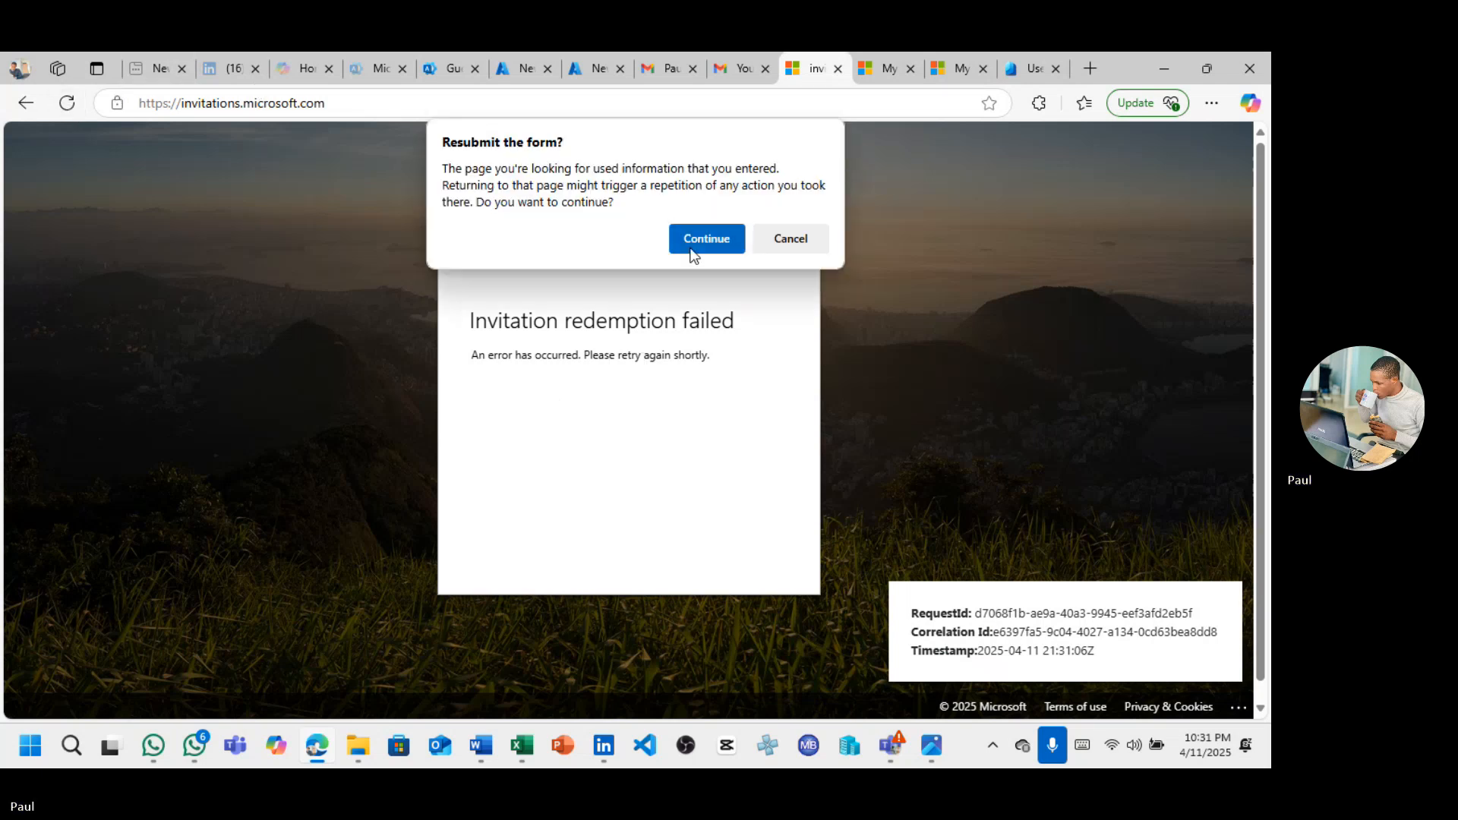
left_click(691, 241)
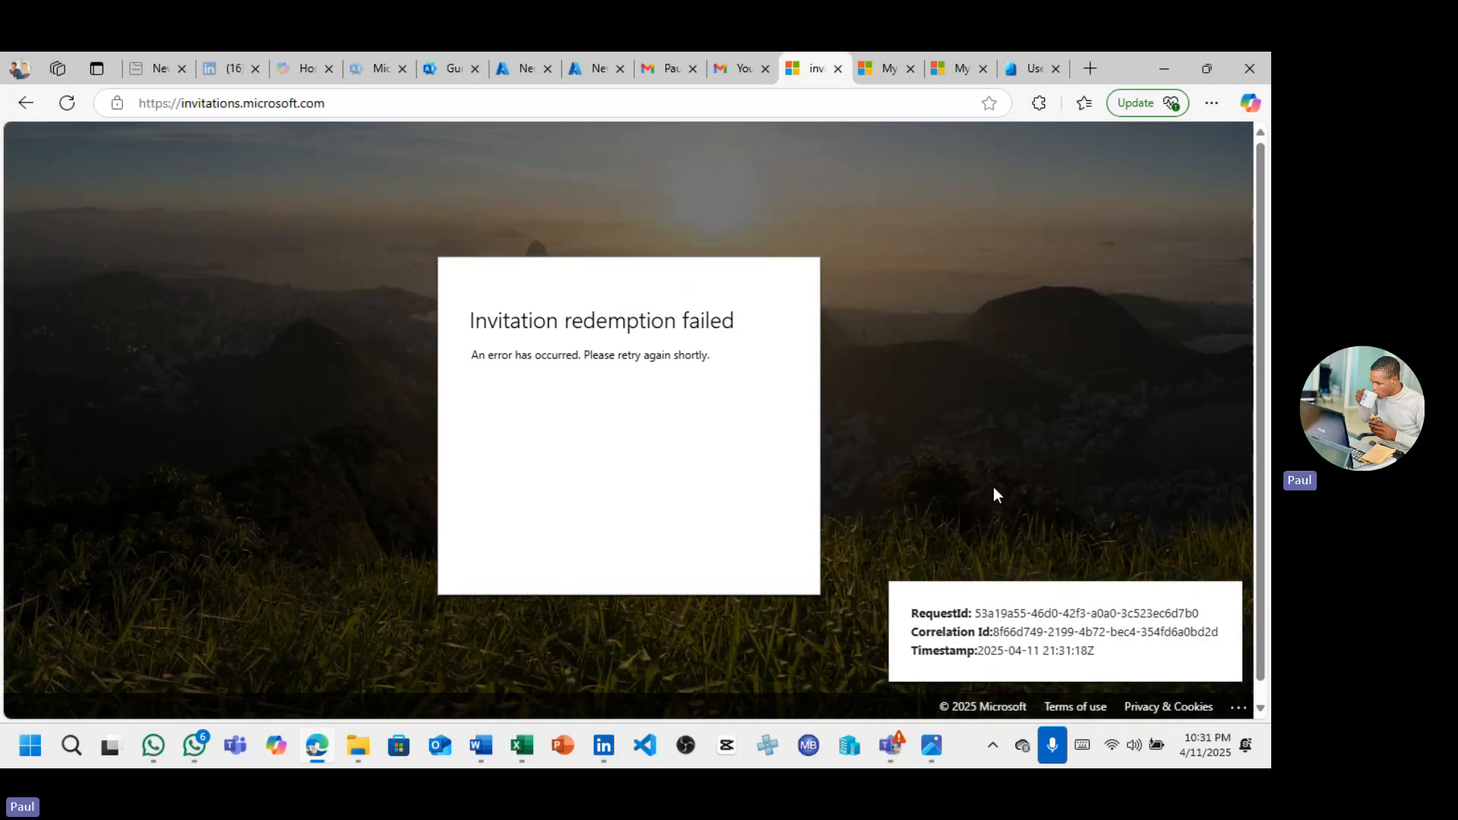
left_click(26, 104)
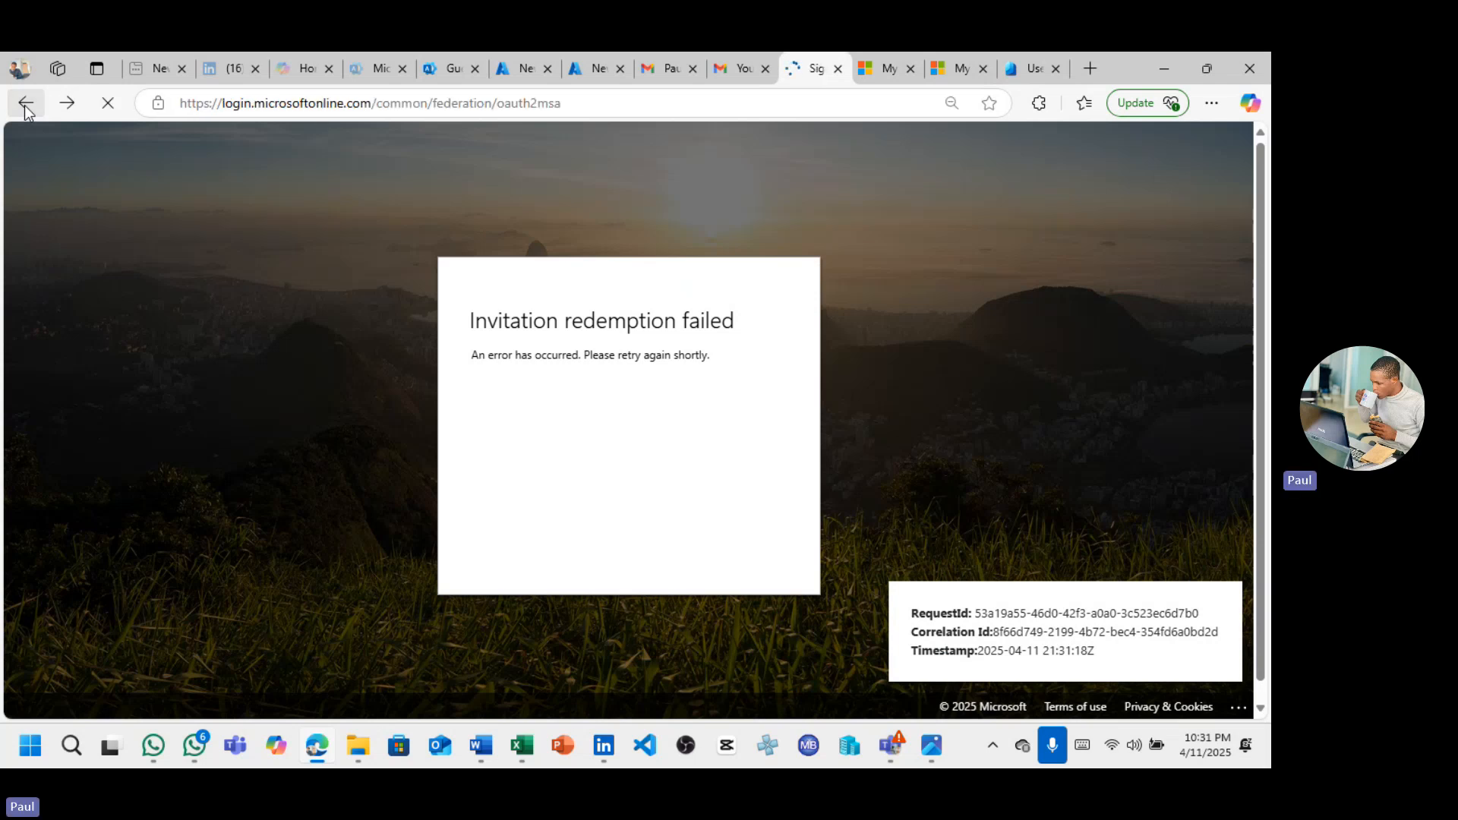
Reopen the single-use code e-mail and view its linked privacy statement.
left_click(733, 71)
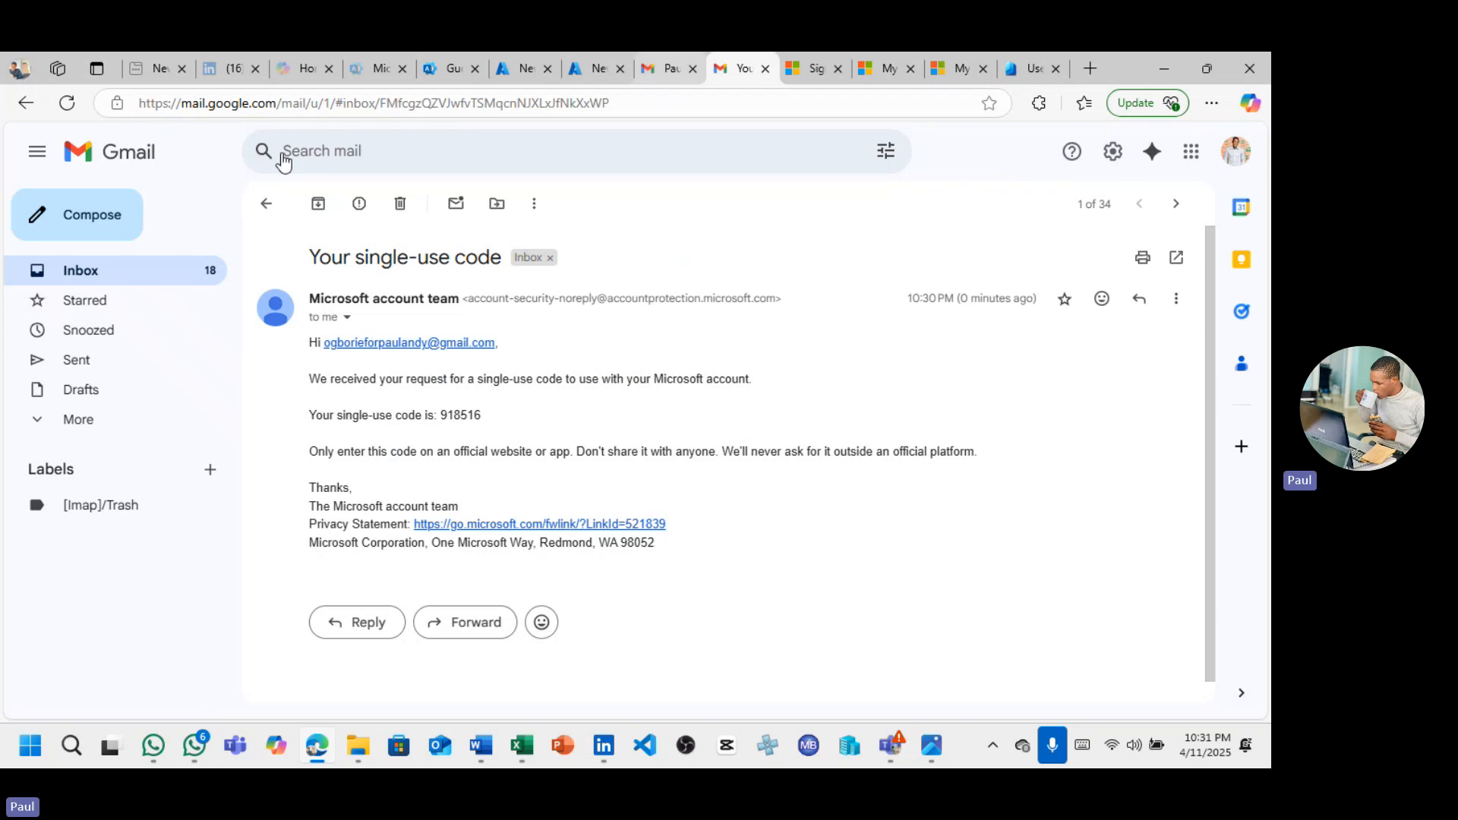
left_click(32, 102)
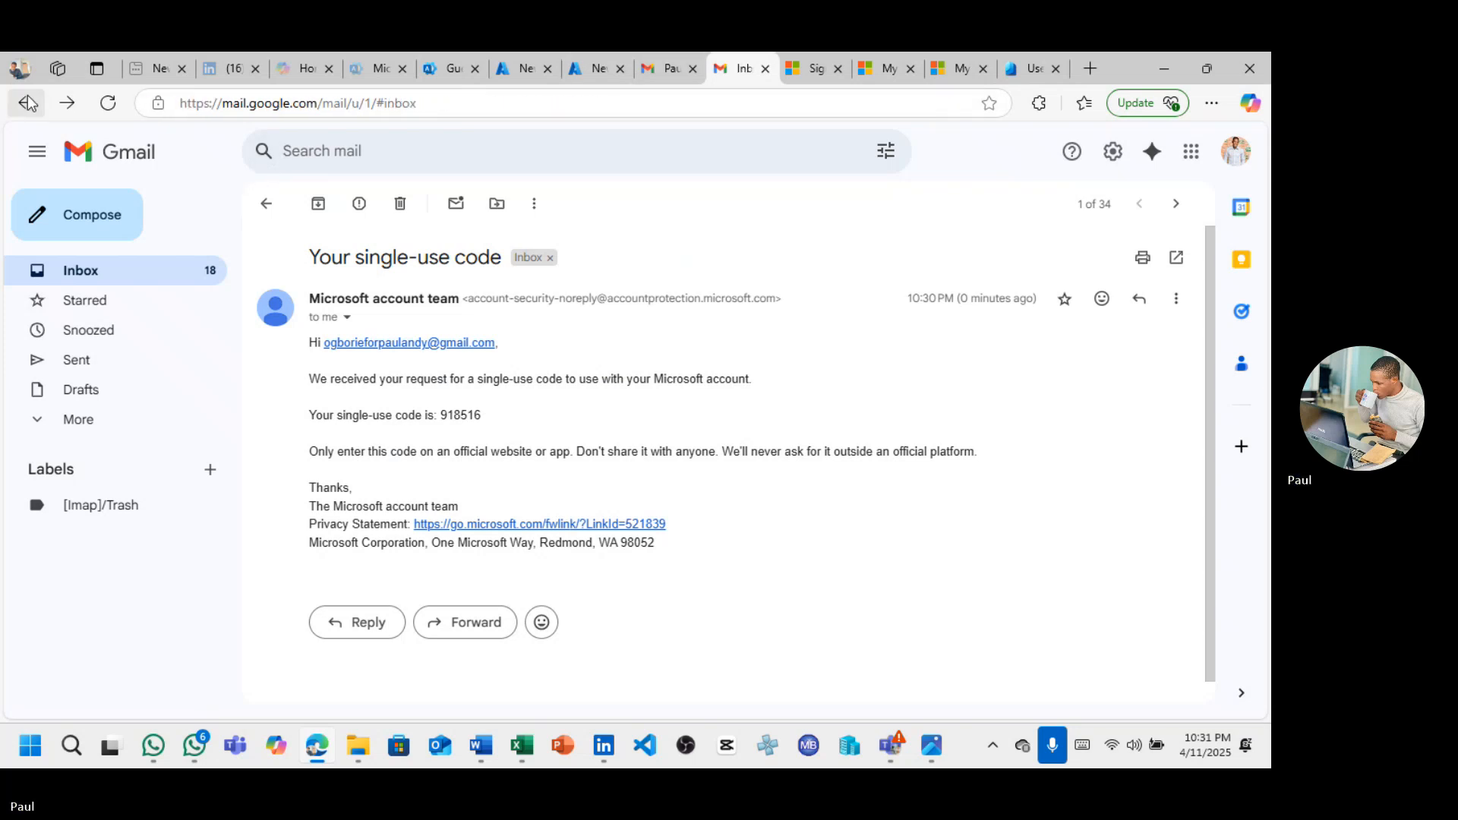
double_click(524, 298)
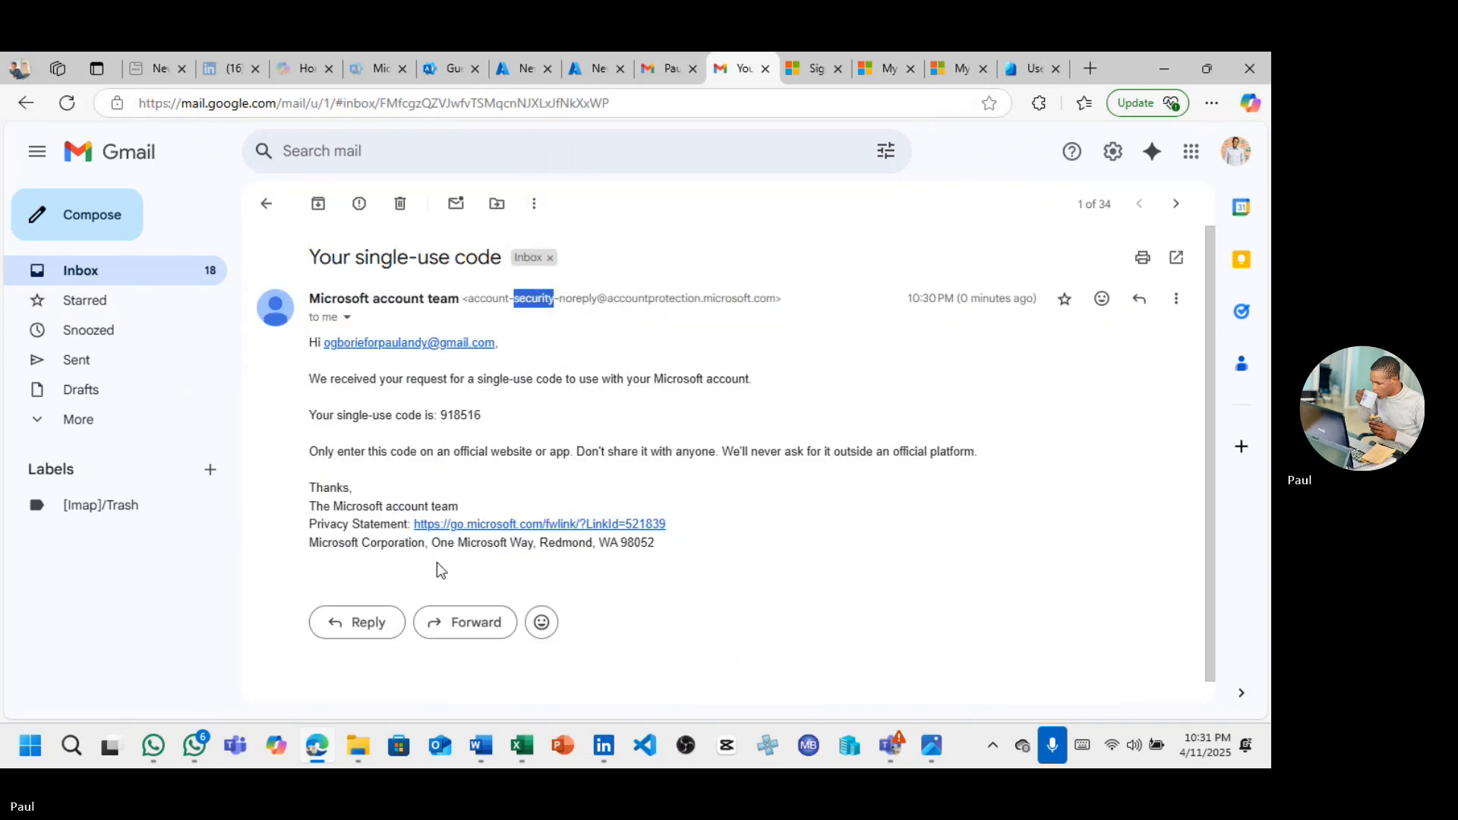
left_click(468, 533)
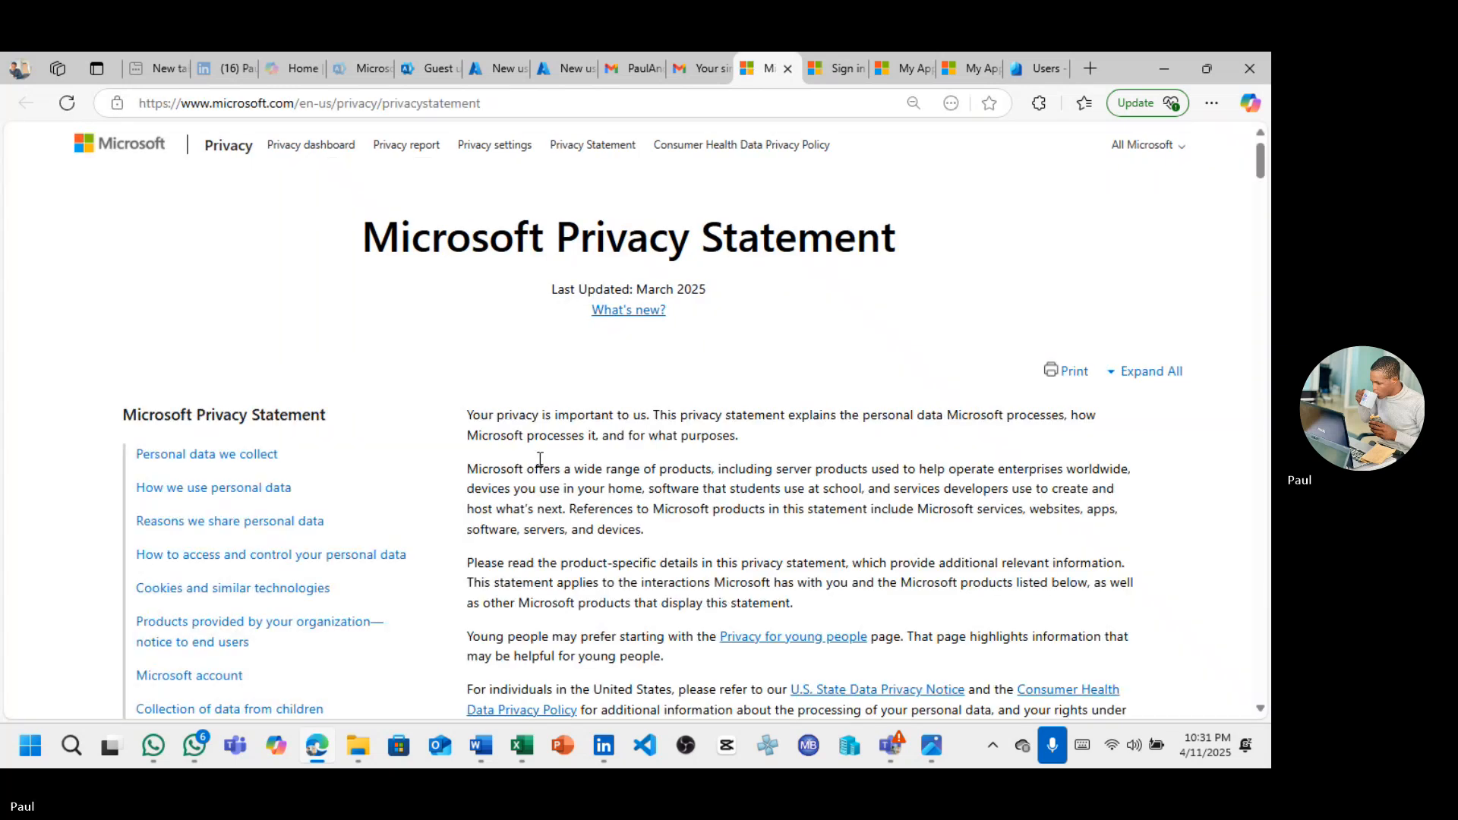
scroll(605, 385, "down", 15)
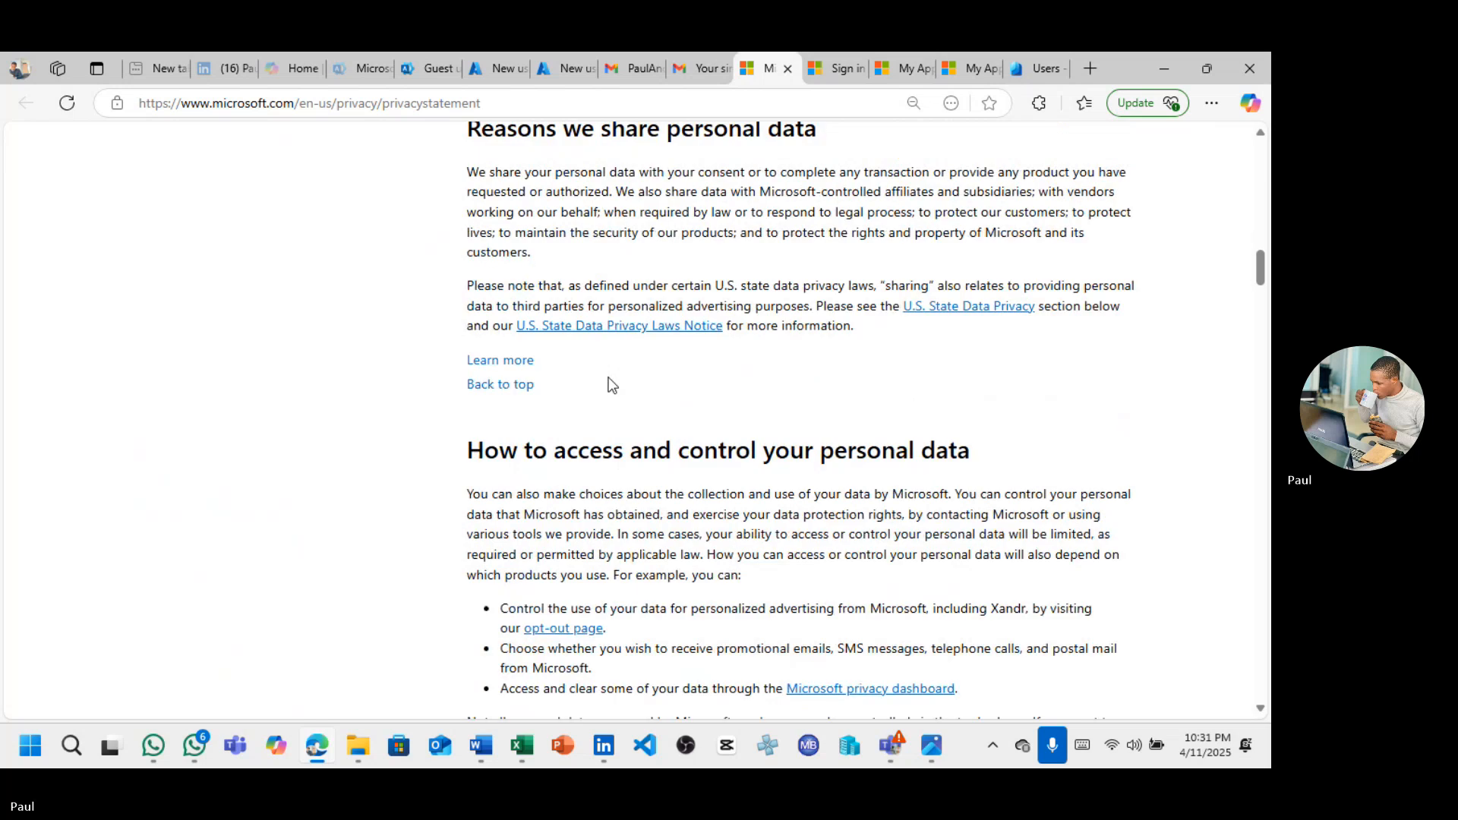
Open the Microsoft invitation e-mail and follow its link to the domain paulahgc.com.ng.
left_click(714, 72)
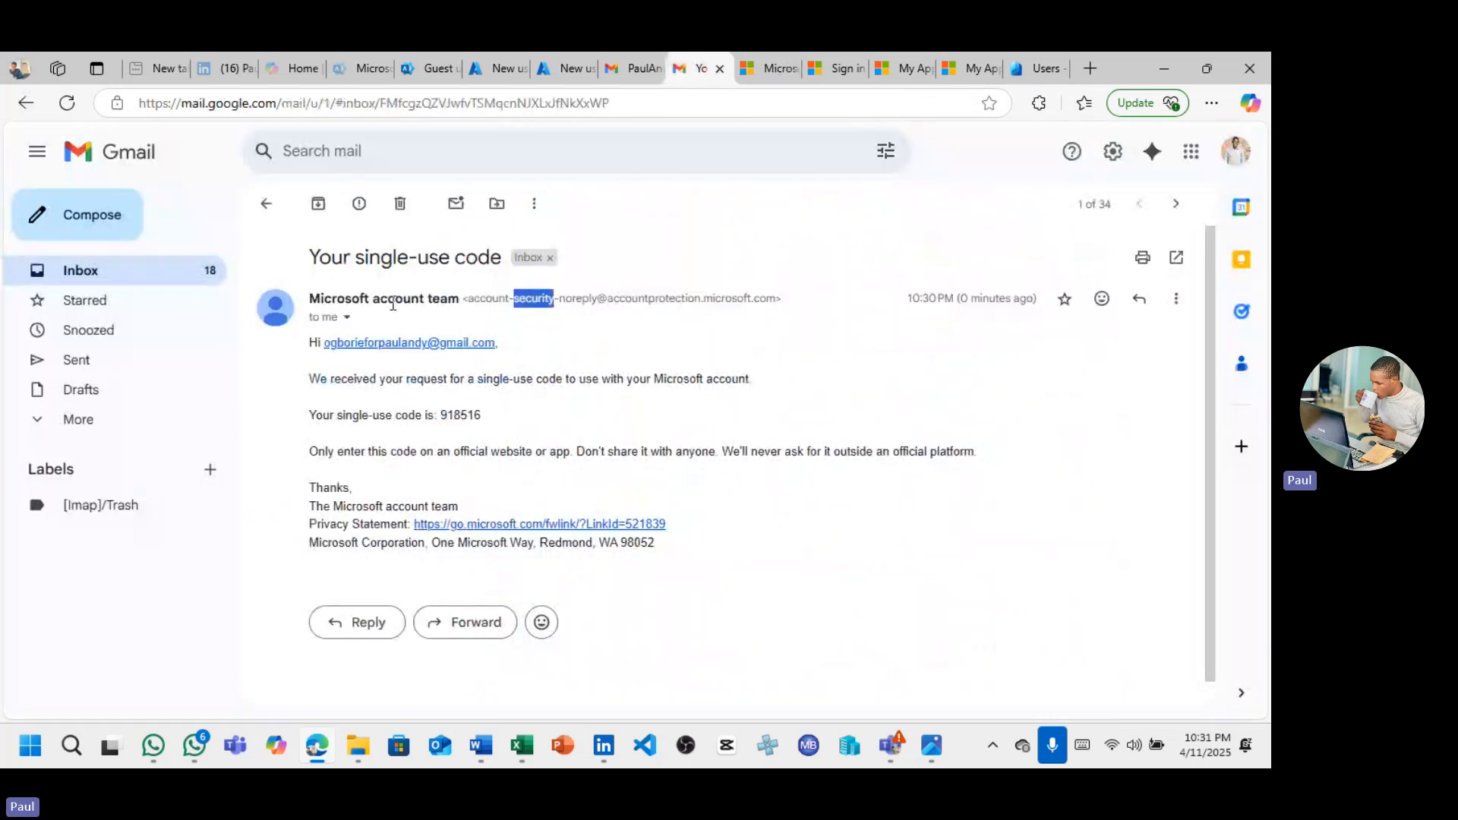
left_click(26, 103)
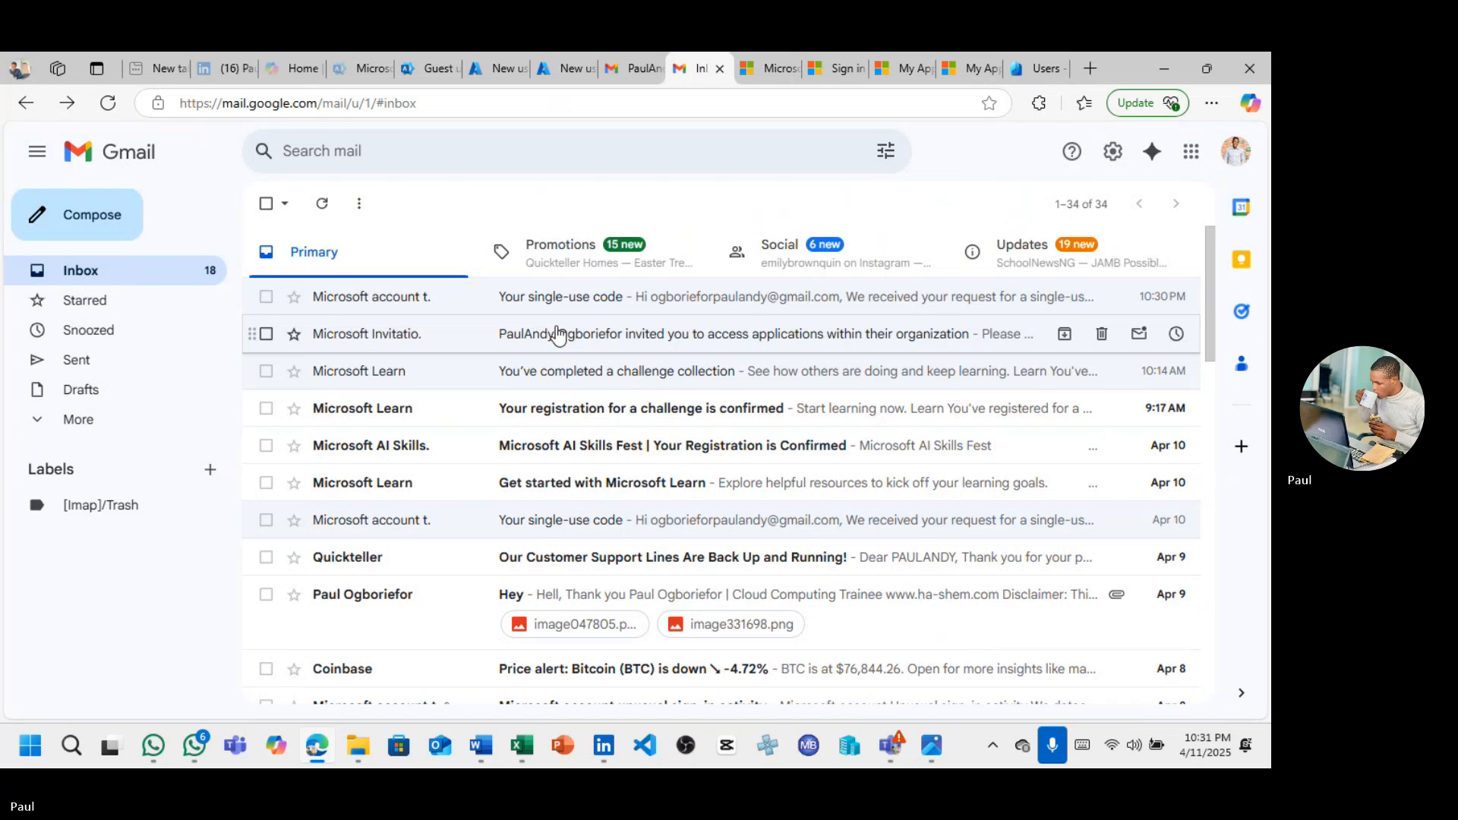
left_click(559, 334)
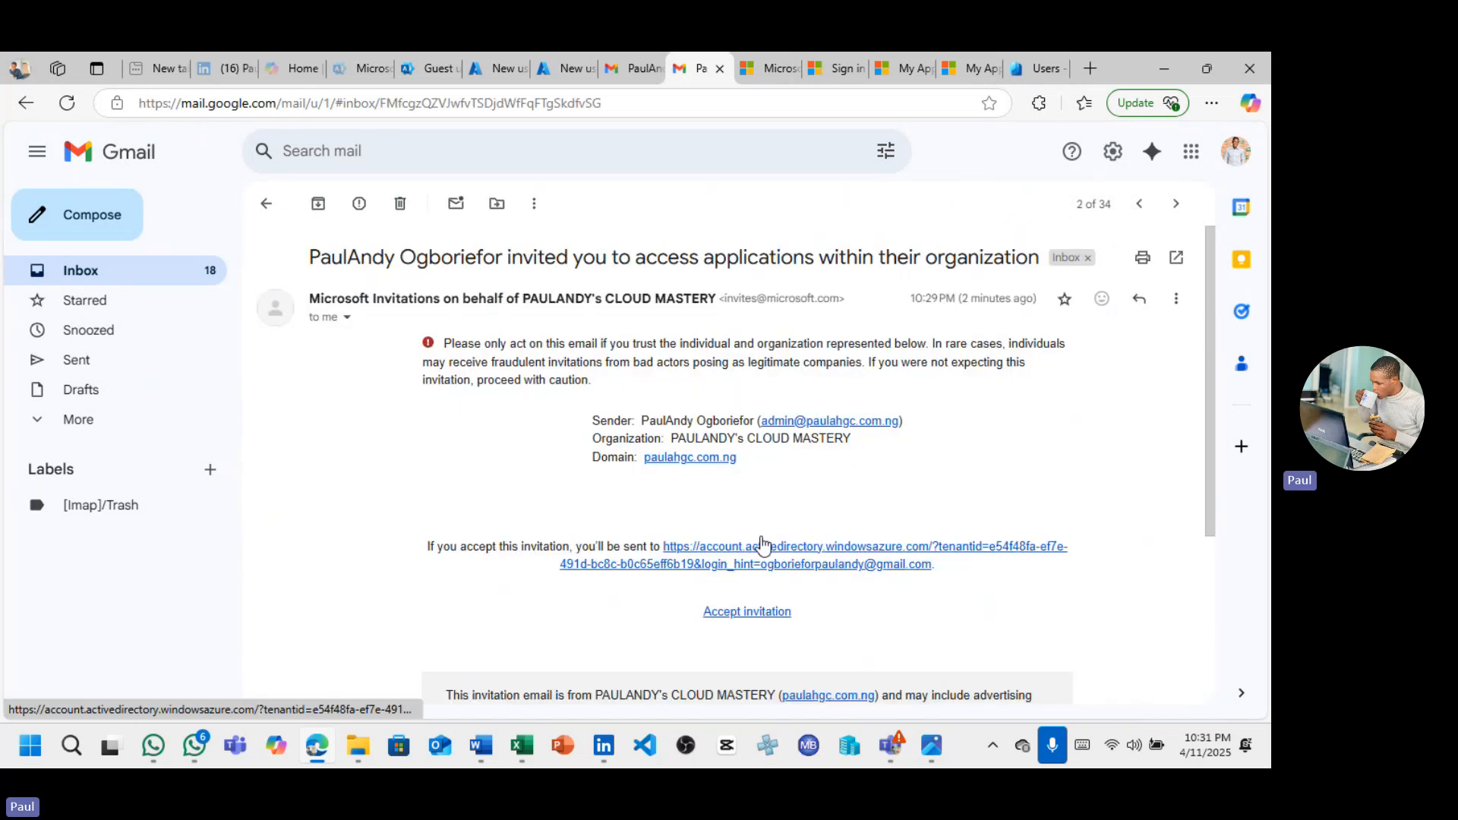
left_click(690, 458)
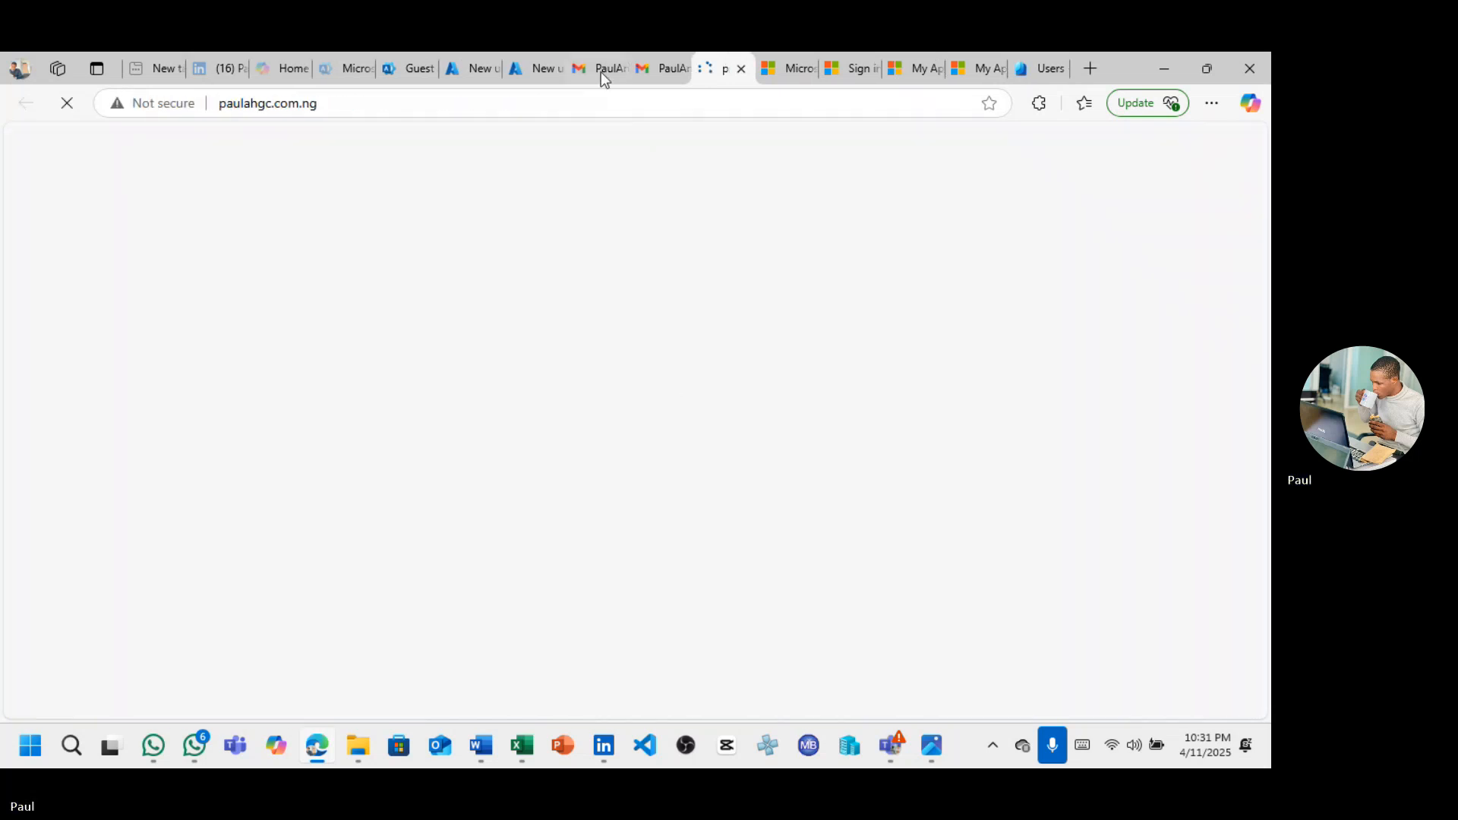
Accept the invitation from the e-mail, close the domain page, and reload My Apps.
left_click(671, 70)
left_click(748, 618)
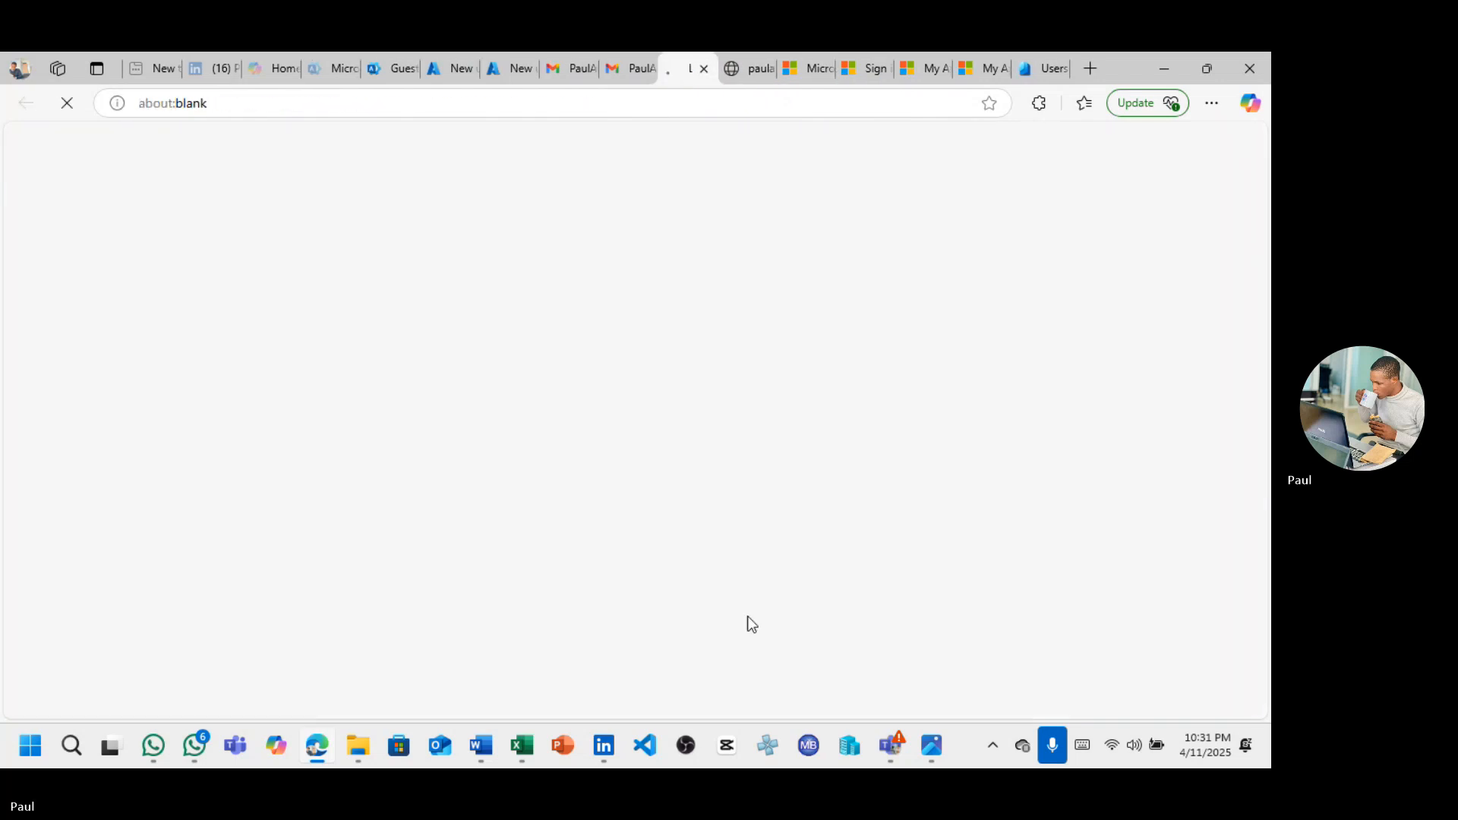
left_click(759, 70)
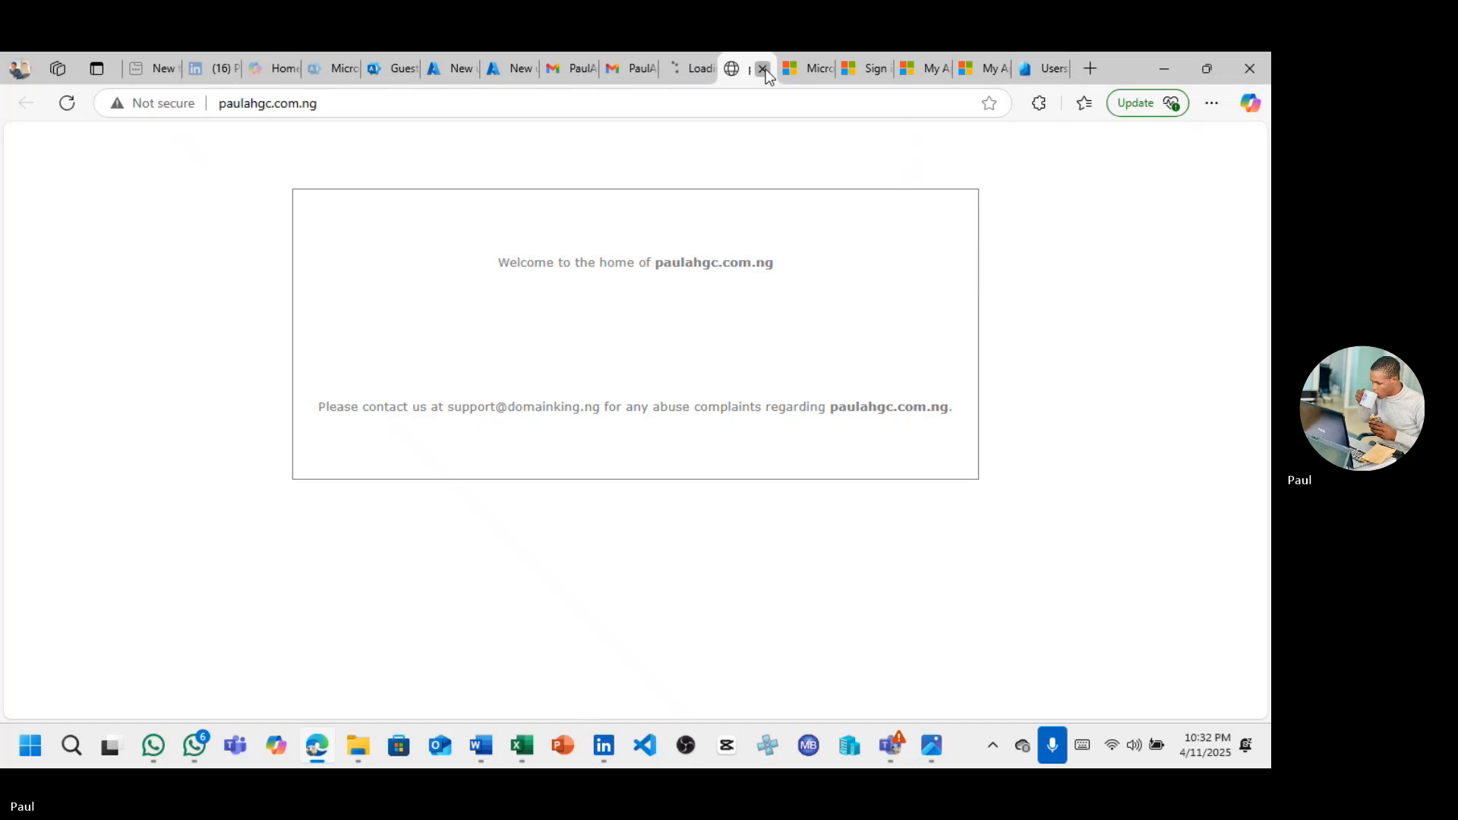
left_click(763, 69)
left_click(930, 69)
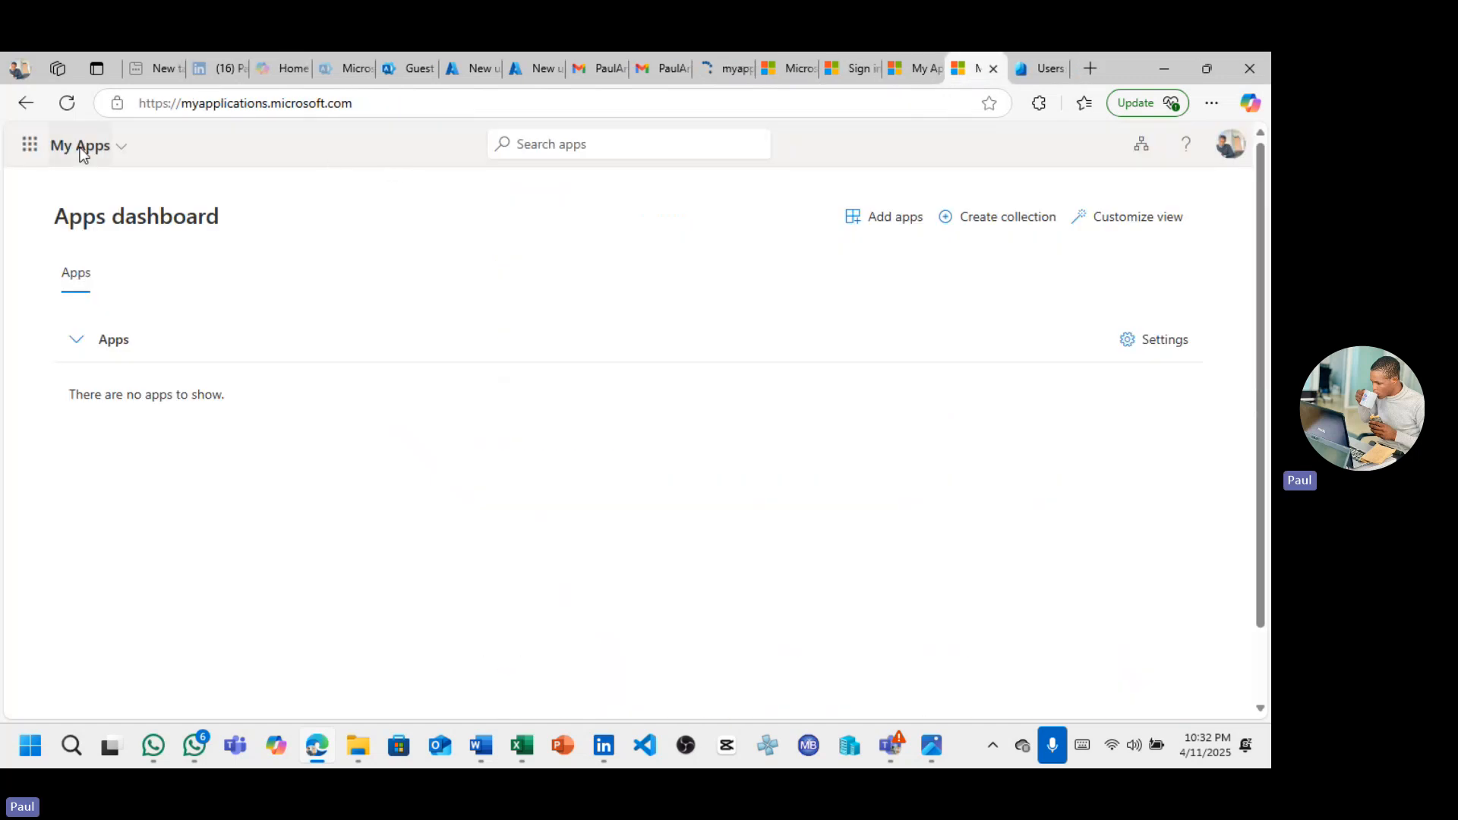
left_click(67, 103)
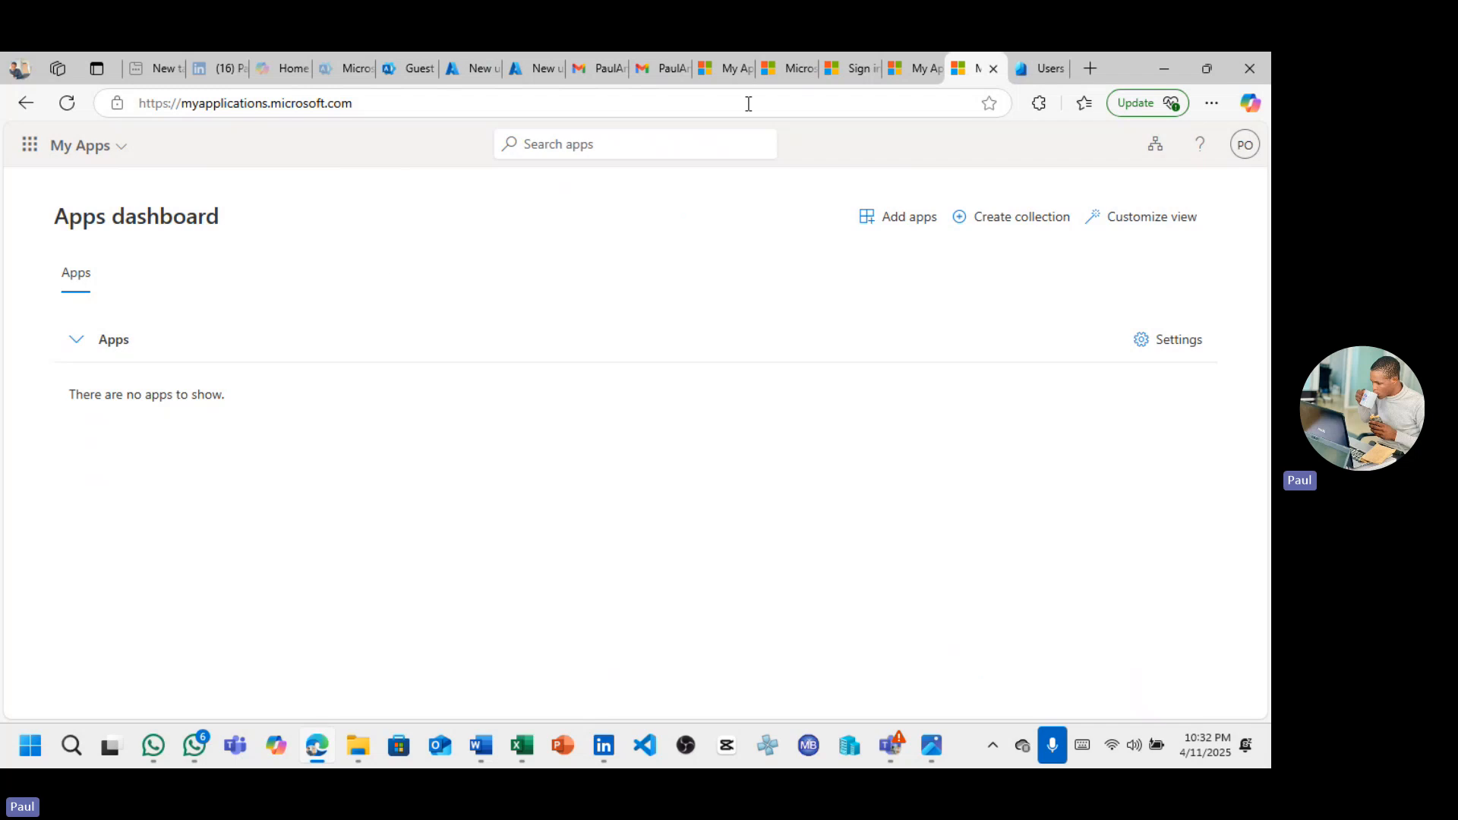
Close the privacy statement and sign-in error tabs, leaving My Apps showing.
left_click(727, 67)
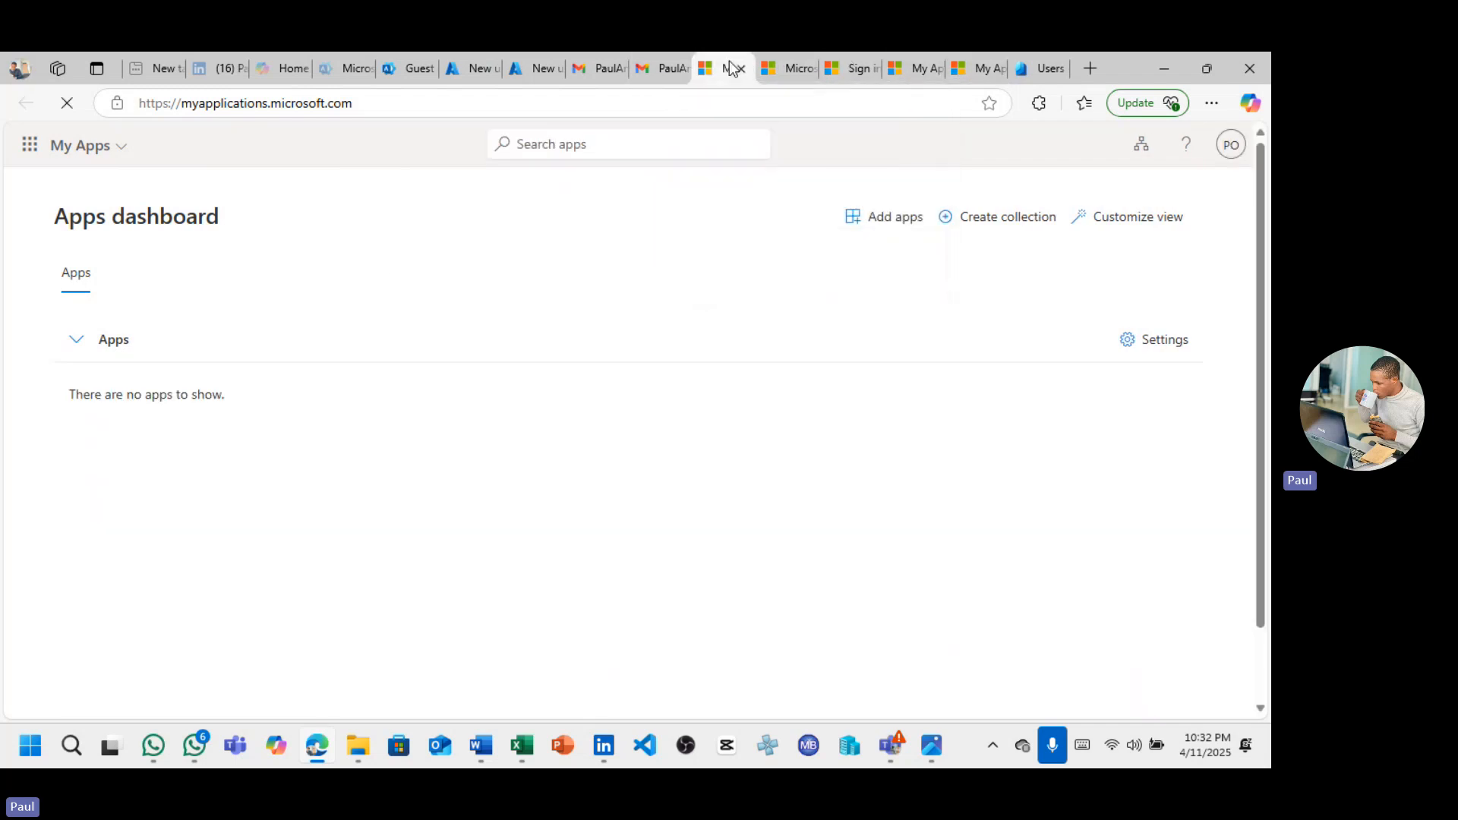
left_click(795, 69)
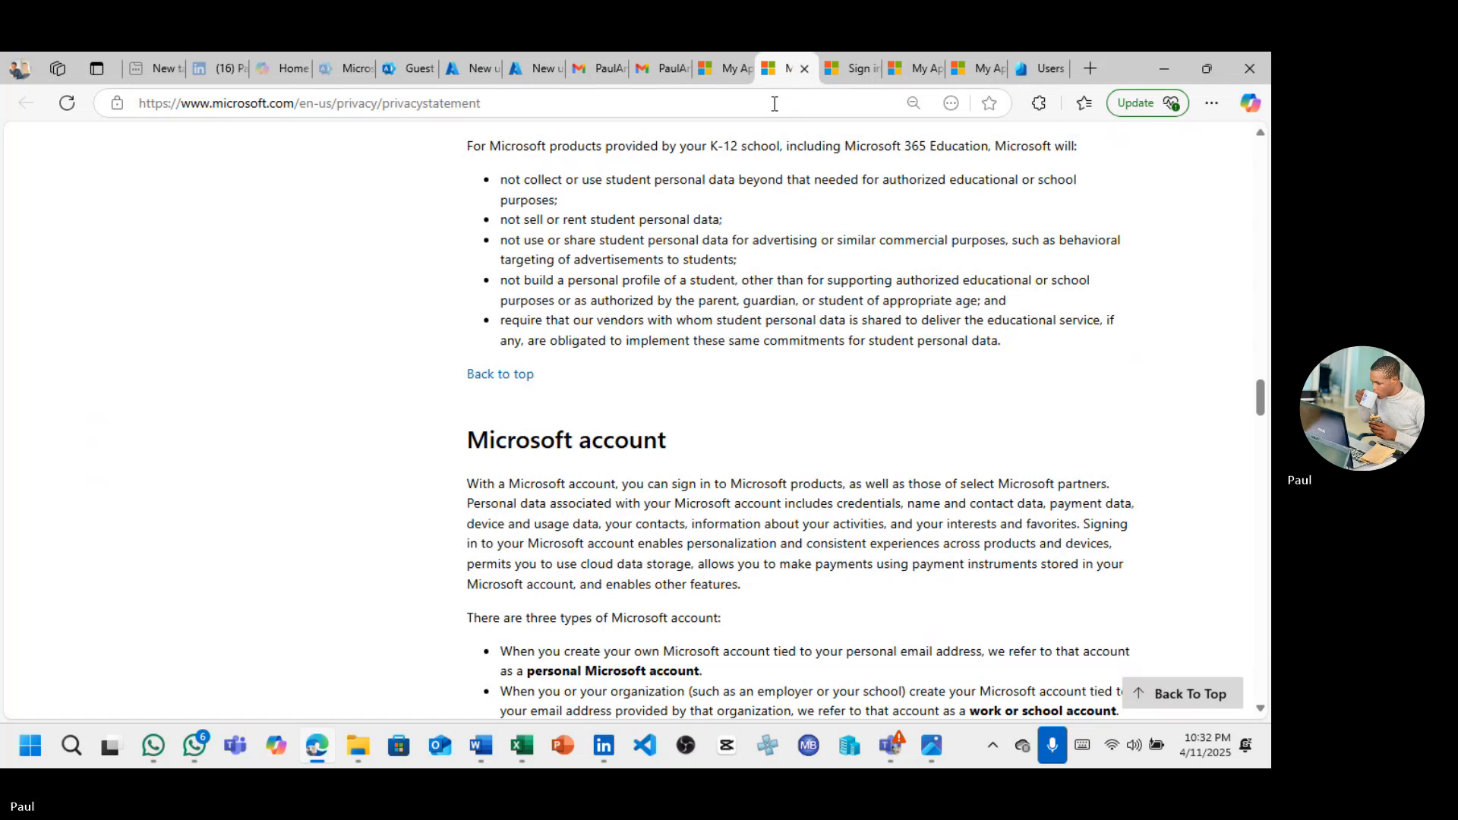
left_click(804, 68)
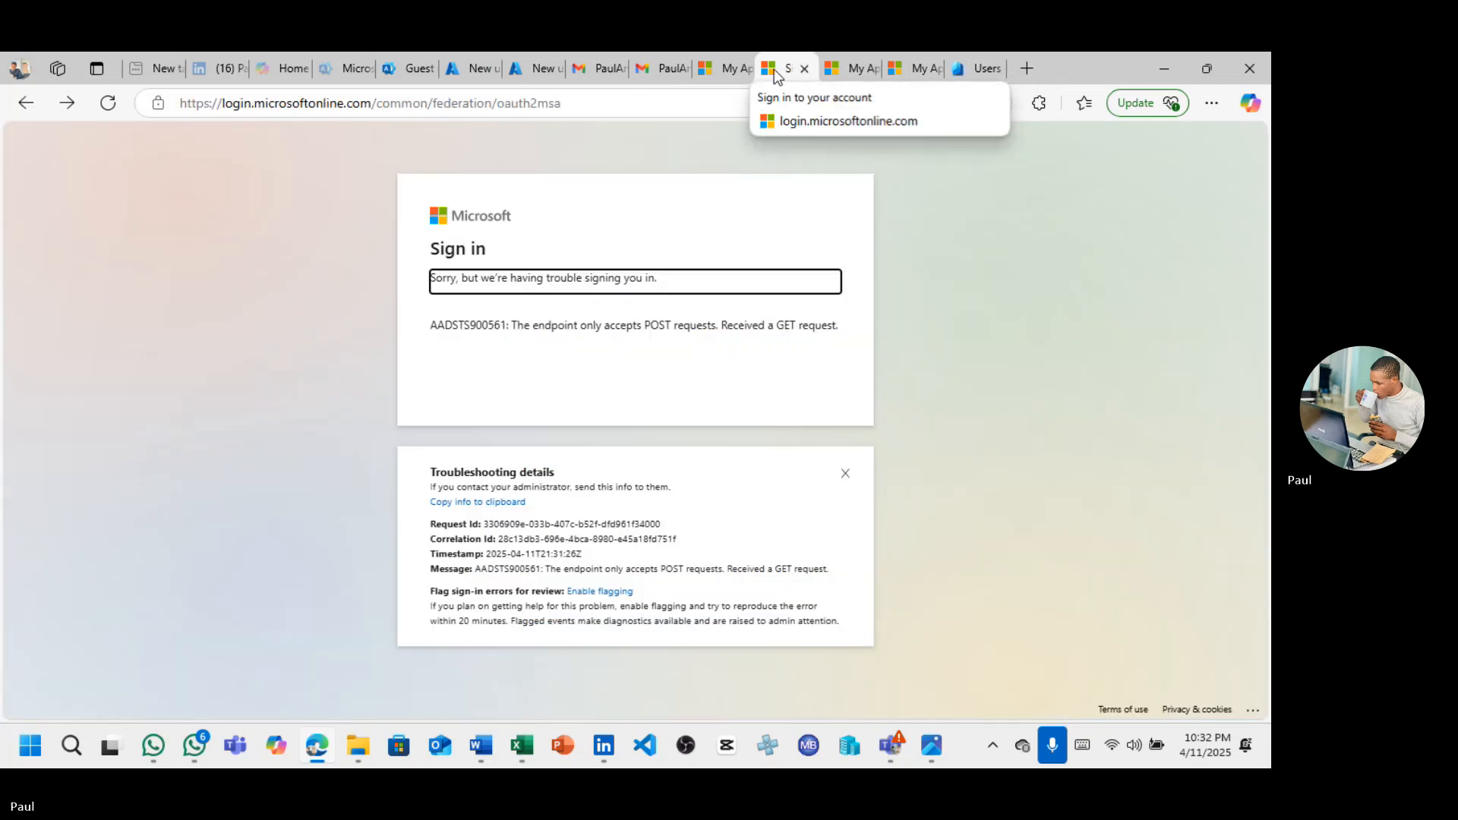
left_click(805, 69)
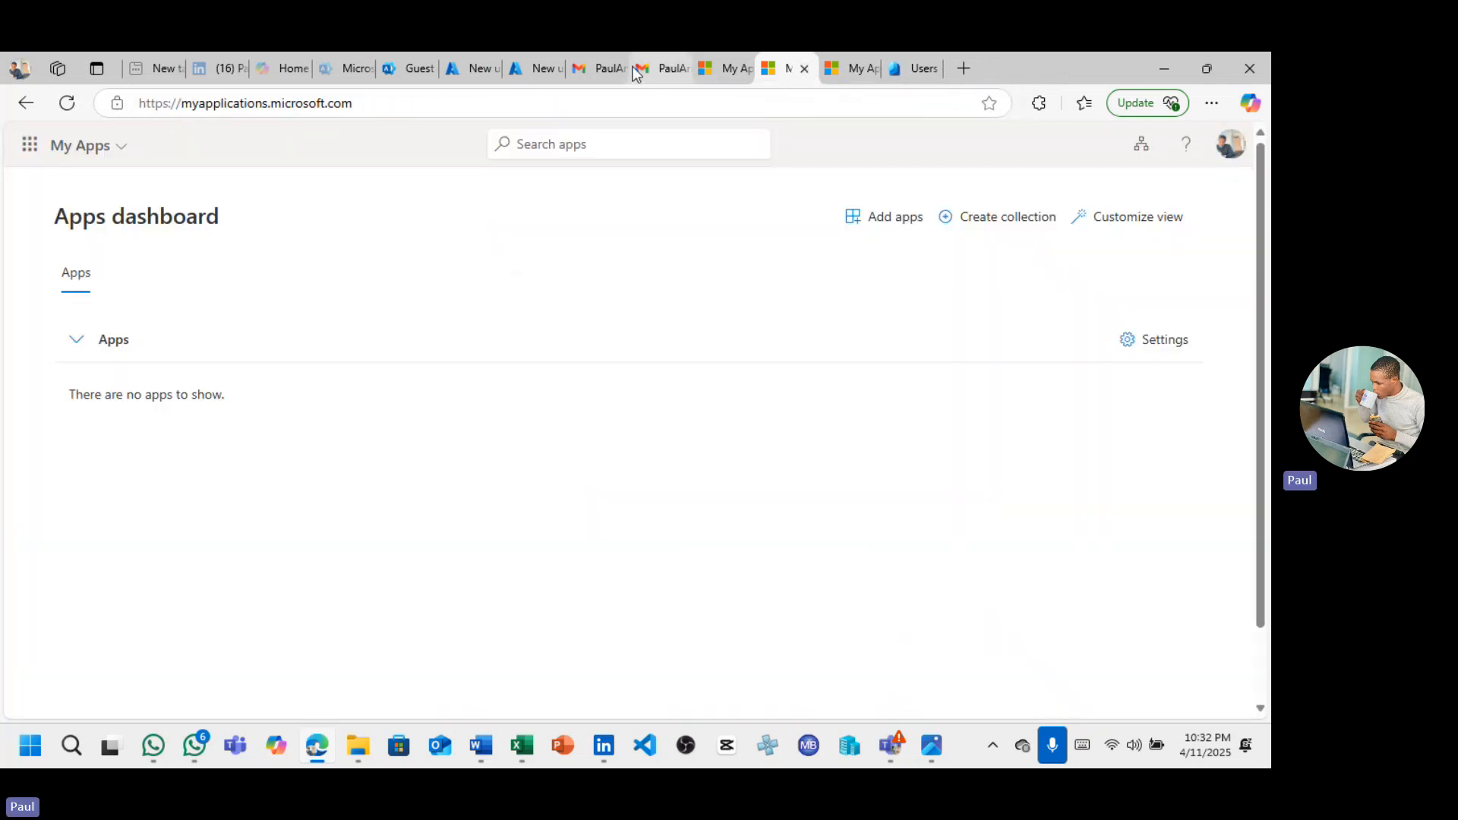
Dismiss the Google account popup and open the invitation link again from the first account's e-mail.
left_click(658, 68)
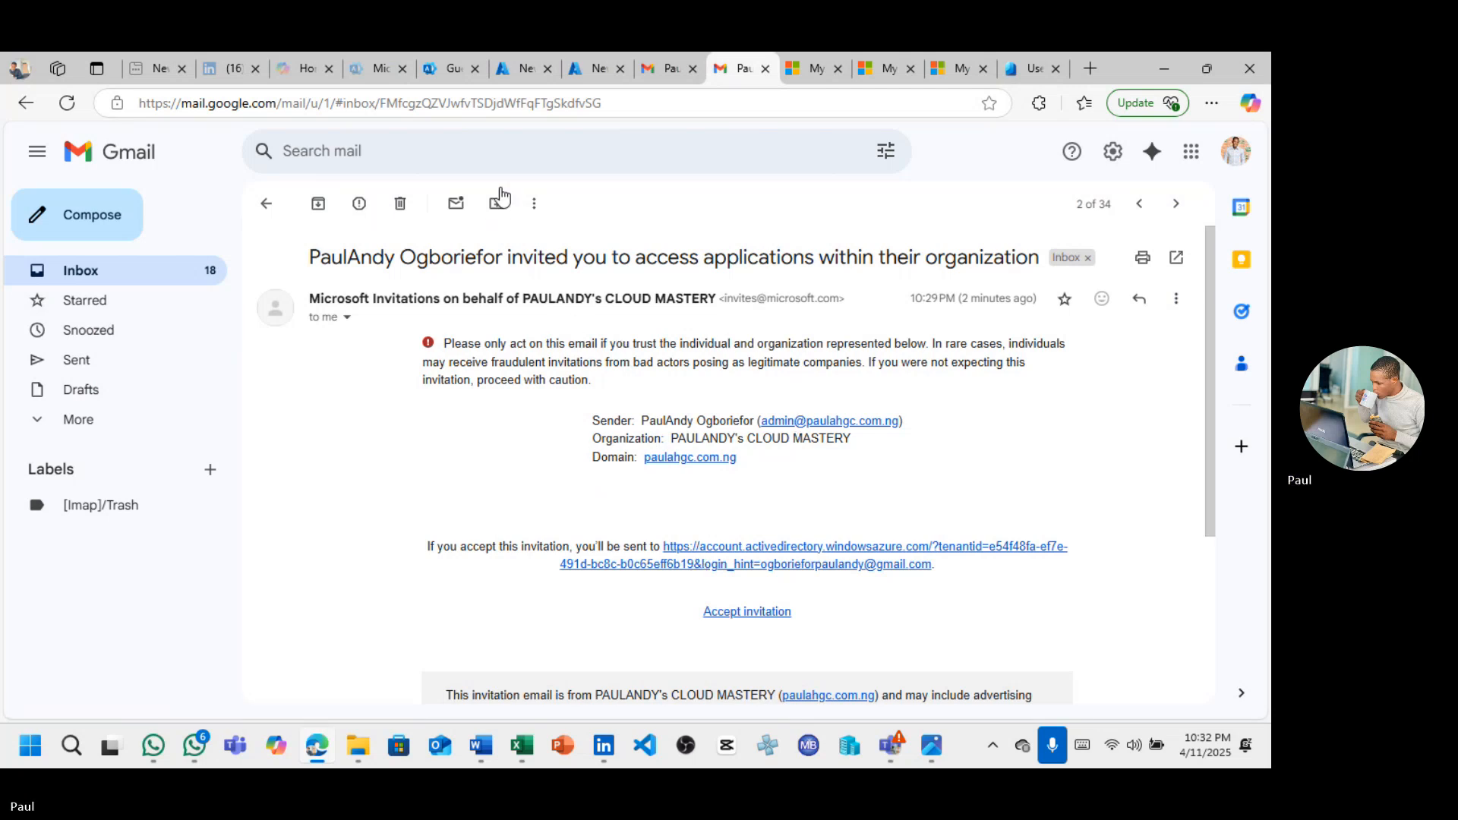
left_click(659, 78)
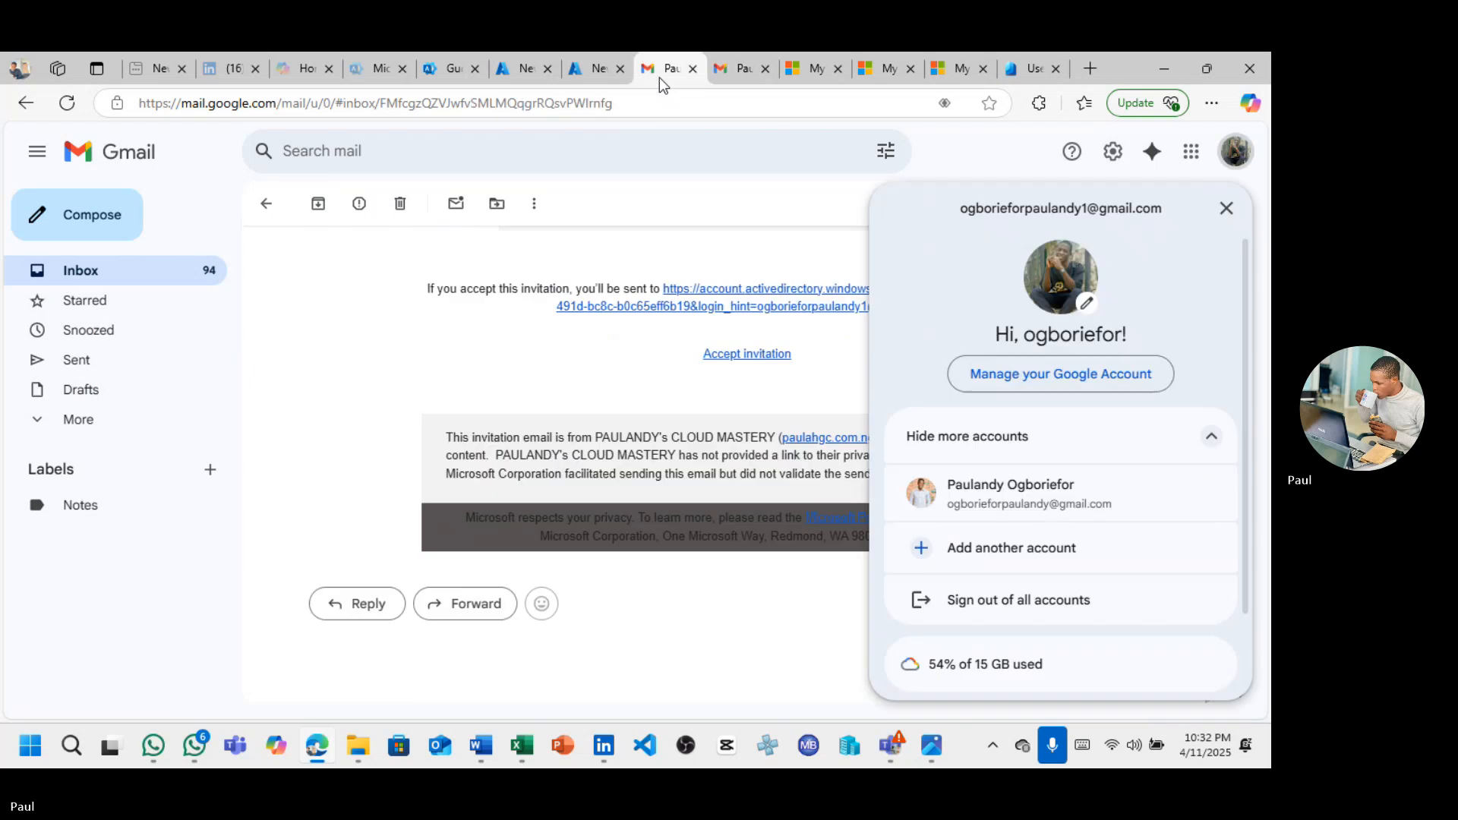
left_click(734, 359)
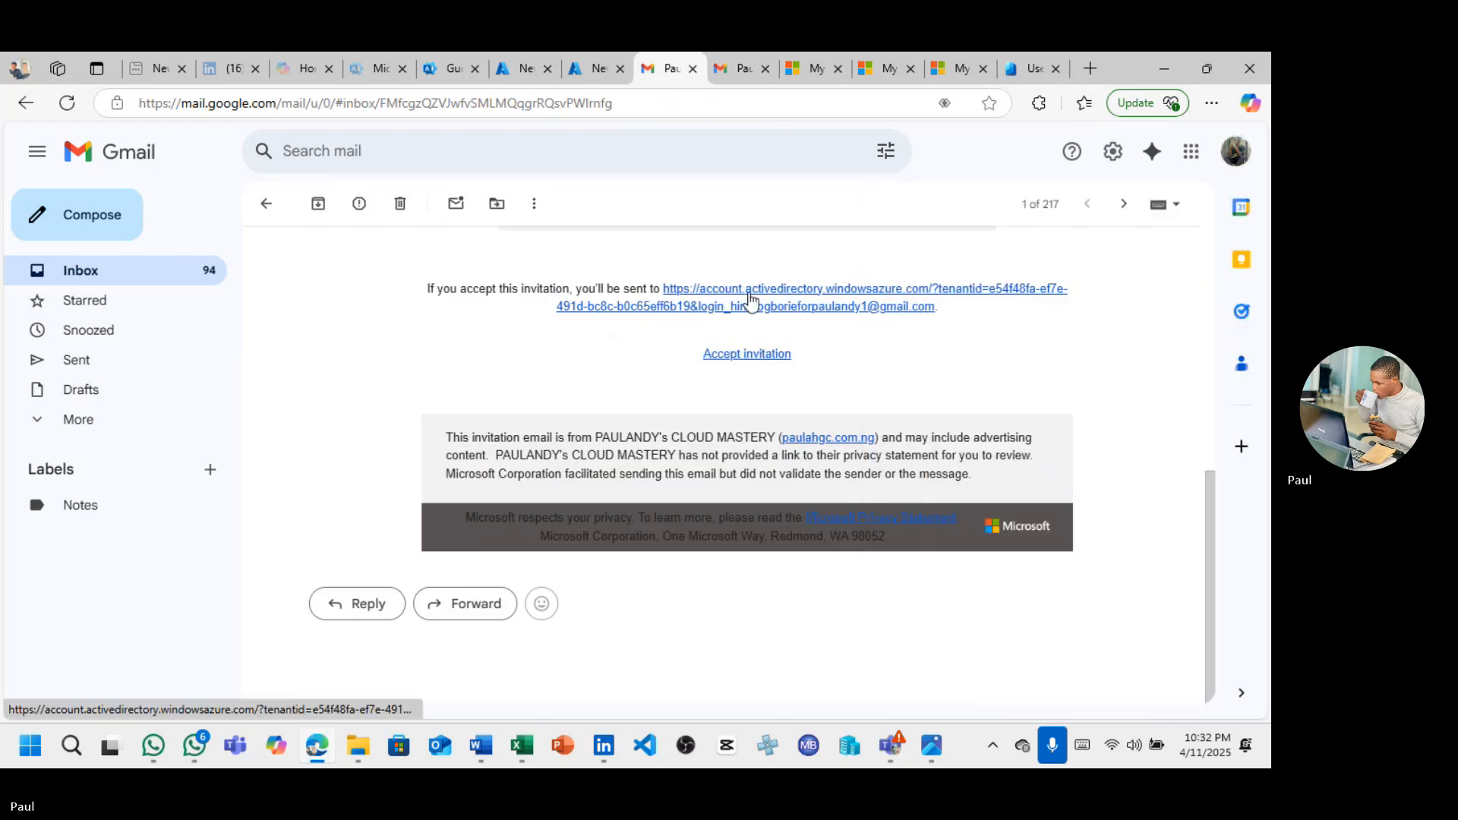
scroll(749, 297, "up", 8)
scroll(749, 295, "down", 1)
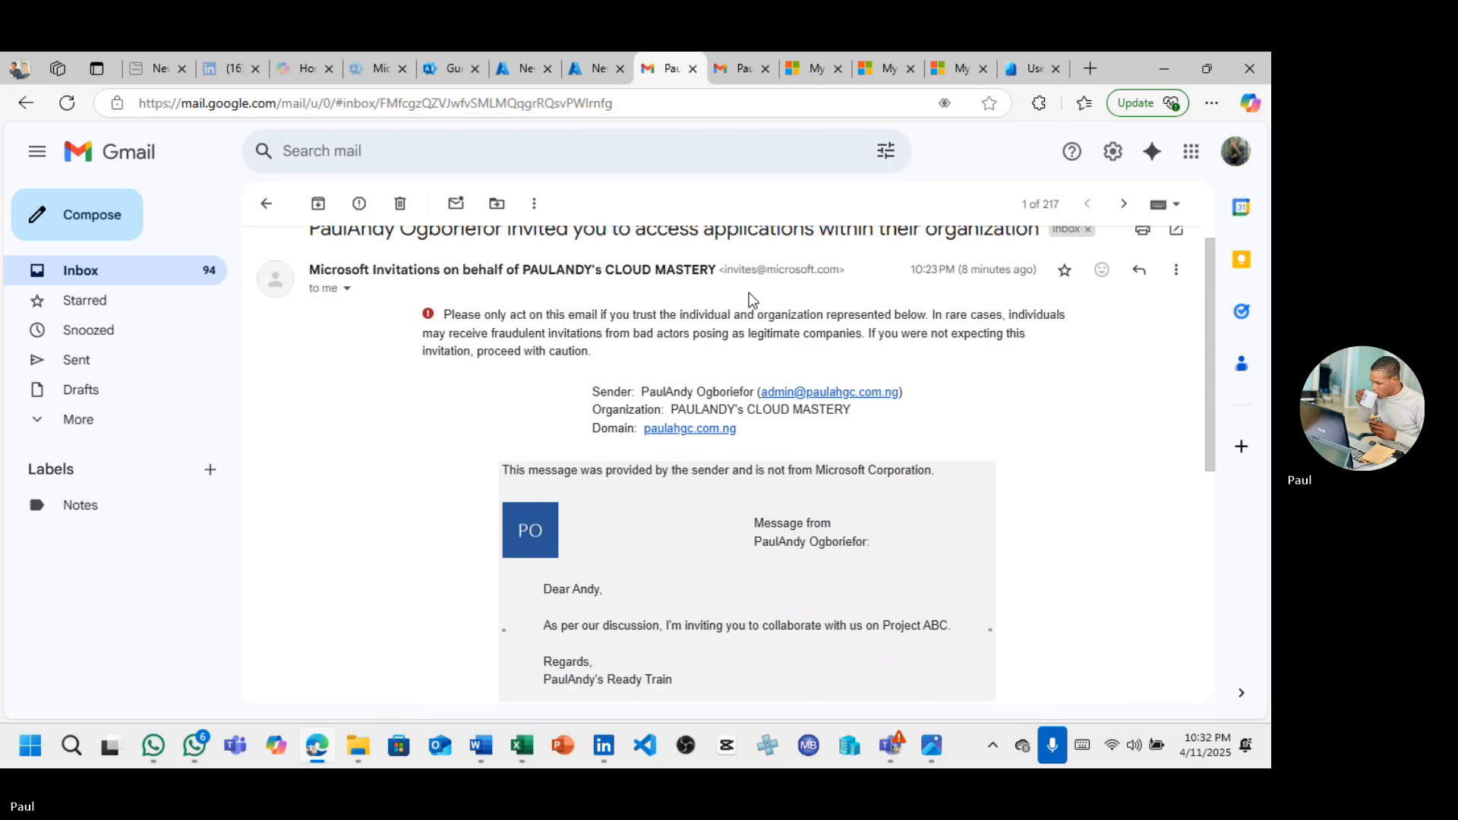
left_click(726, 61)
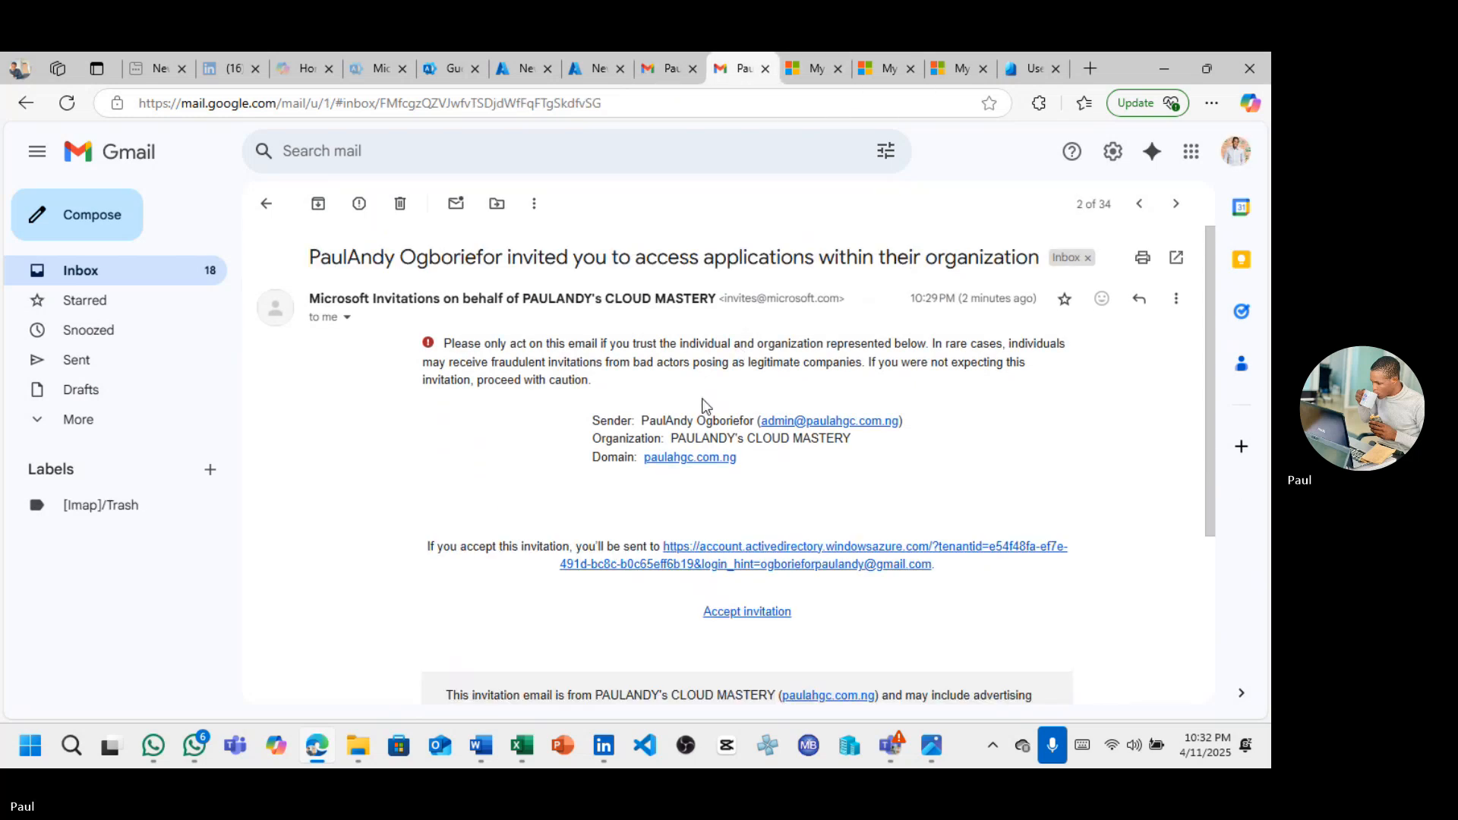
left_click(730, 544)
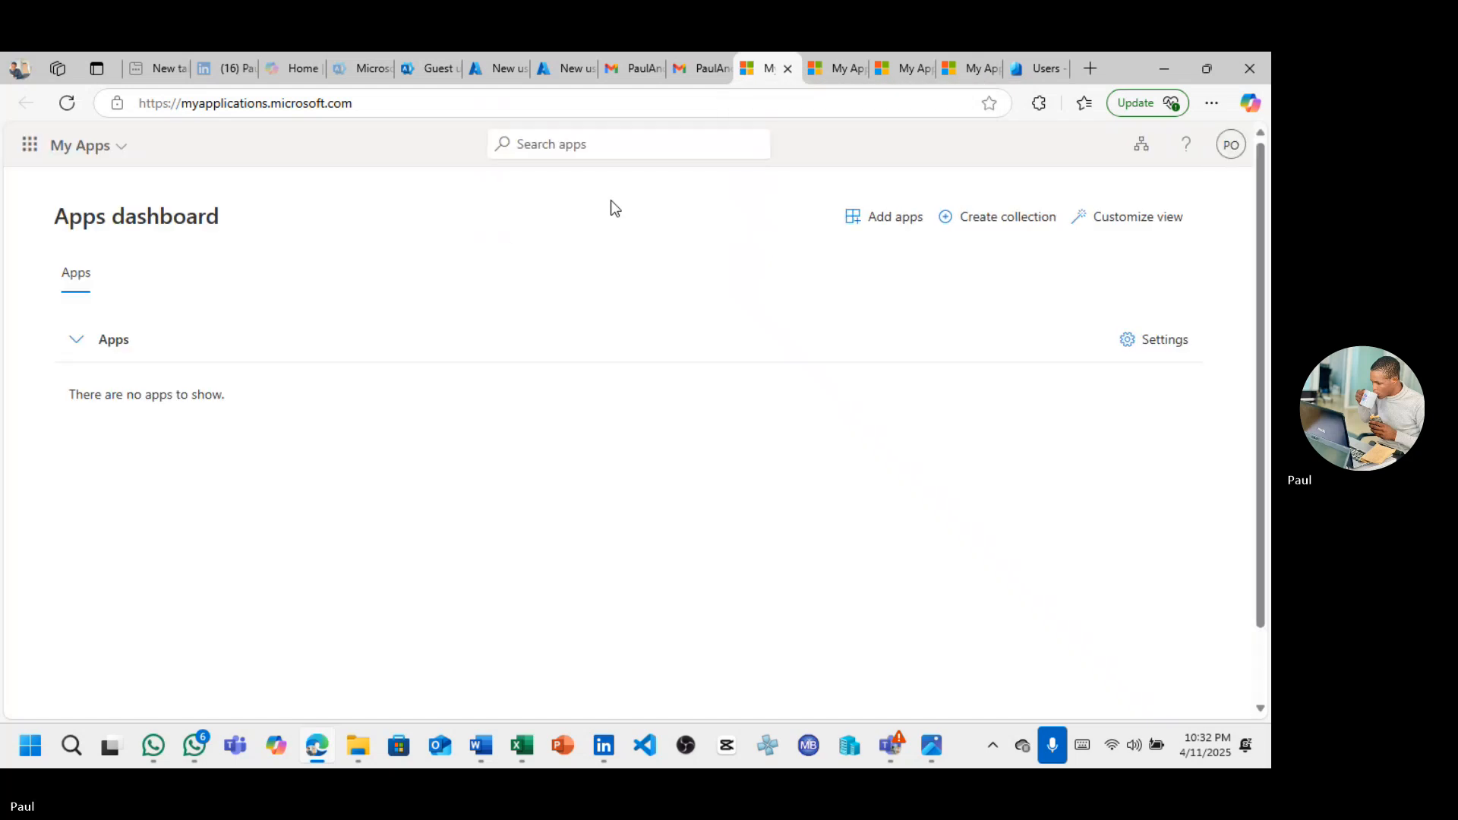
Check My Apps' empty Apps section and app list, then view the account's profile and organizations.
left_click(74, 342)
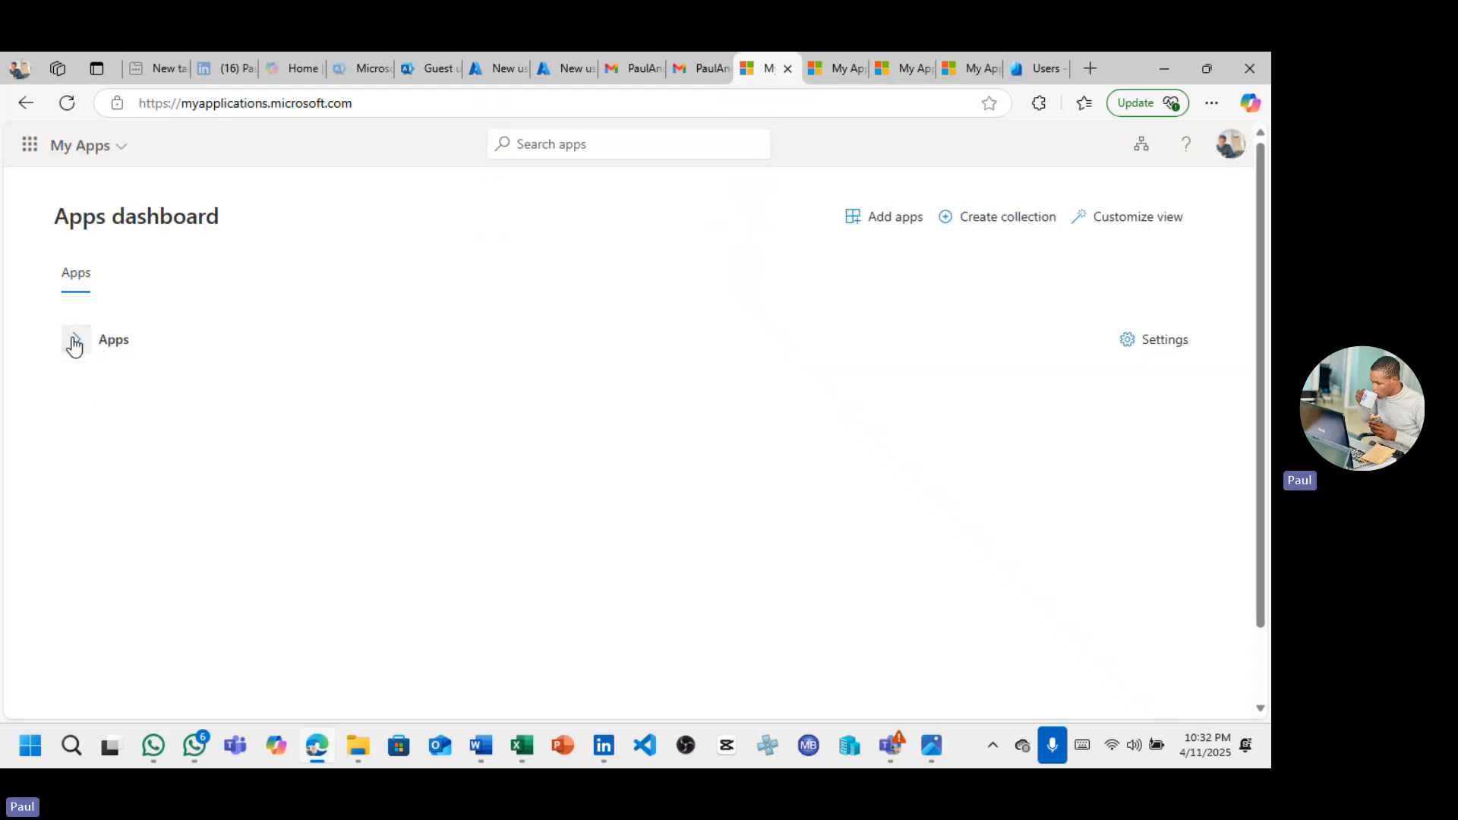
left_click(30, 150)
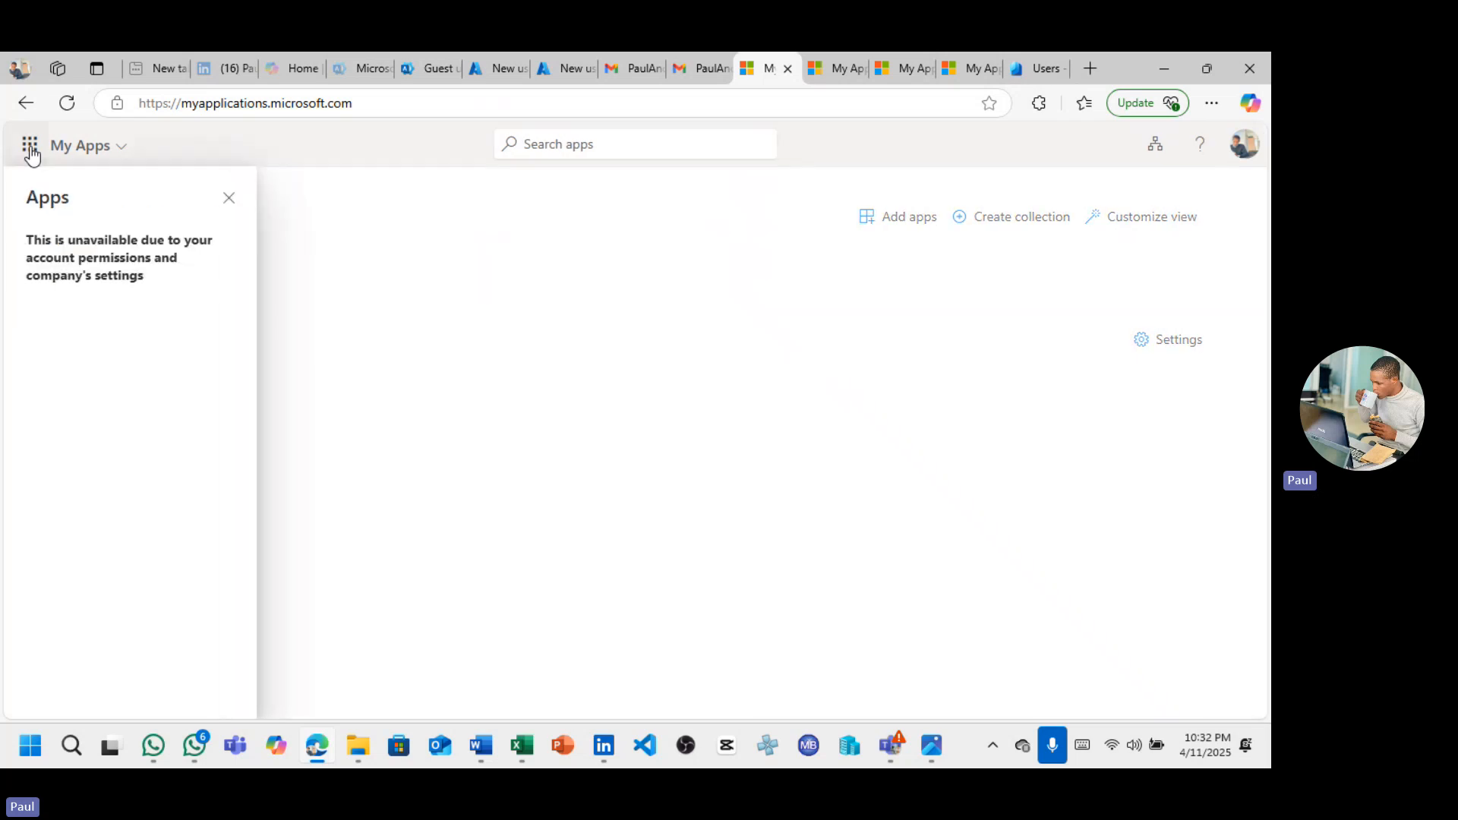
left_click(110, 145)
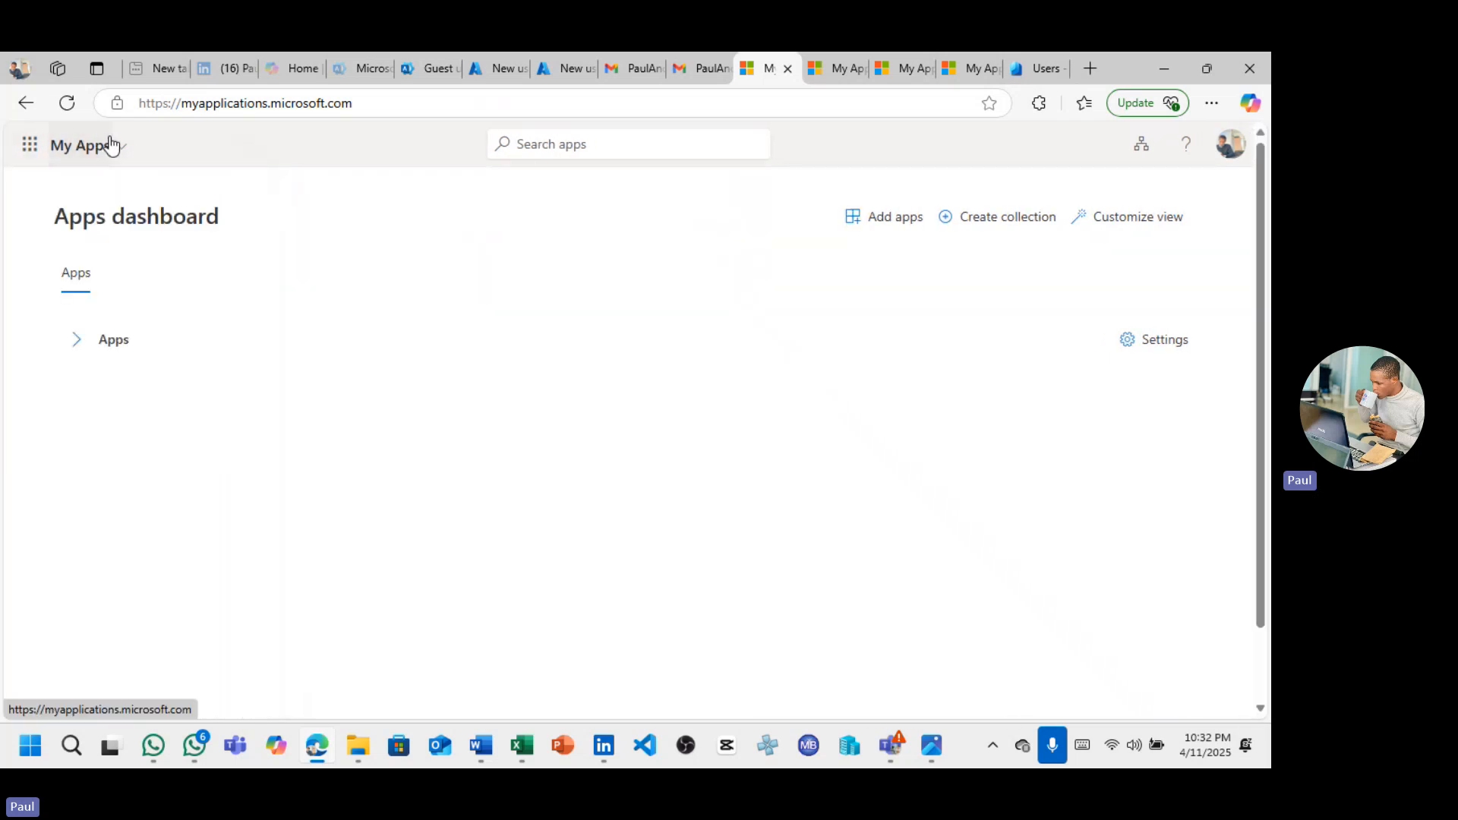
left_click(1231, 152)
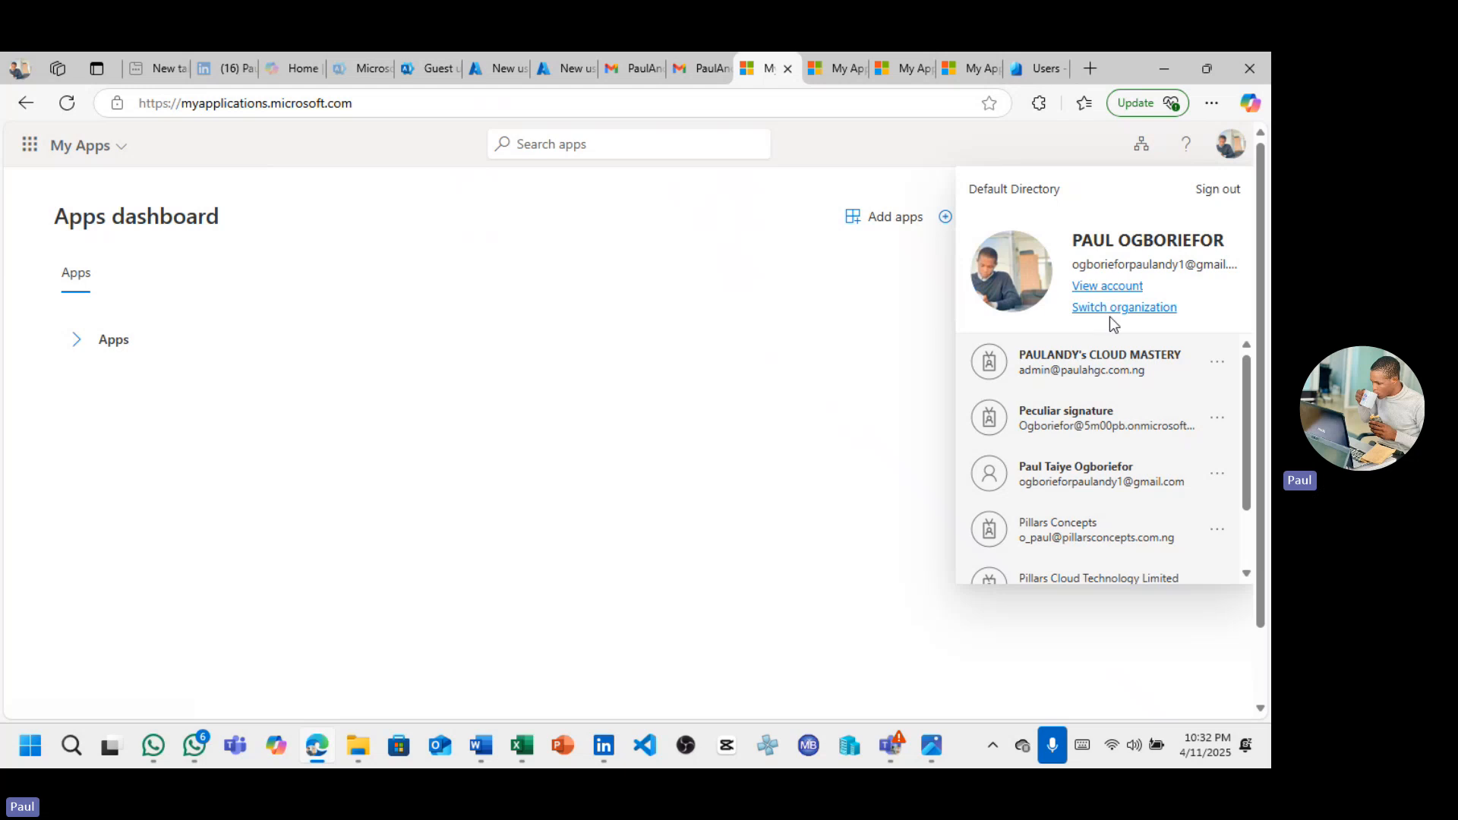
scroll(1110, 317, "down", 1)
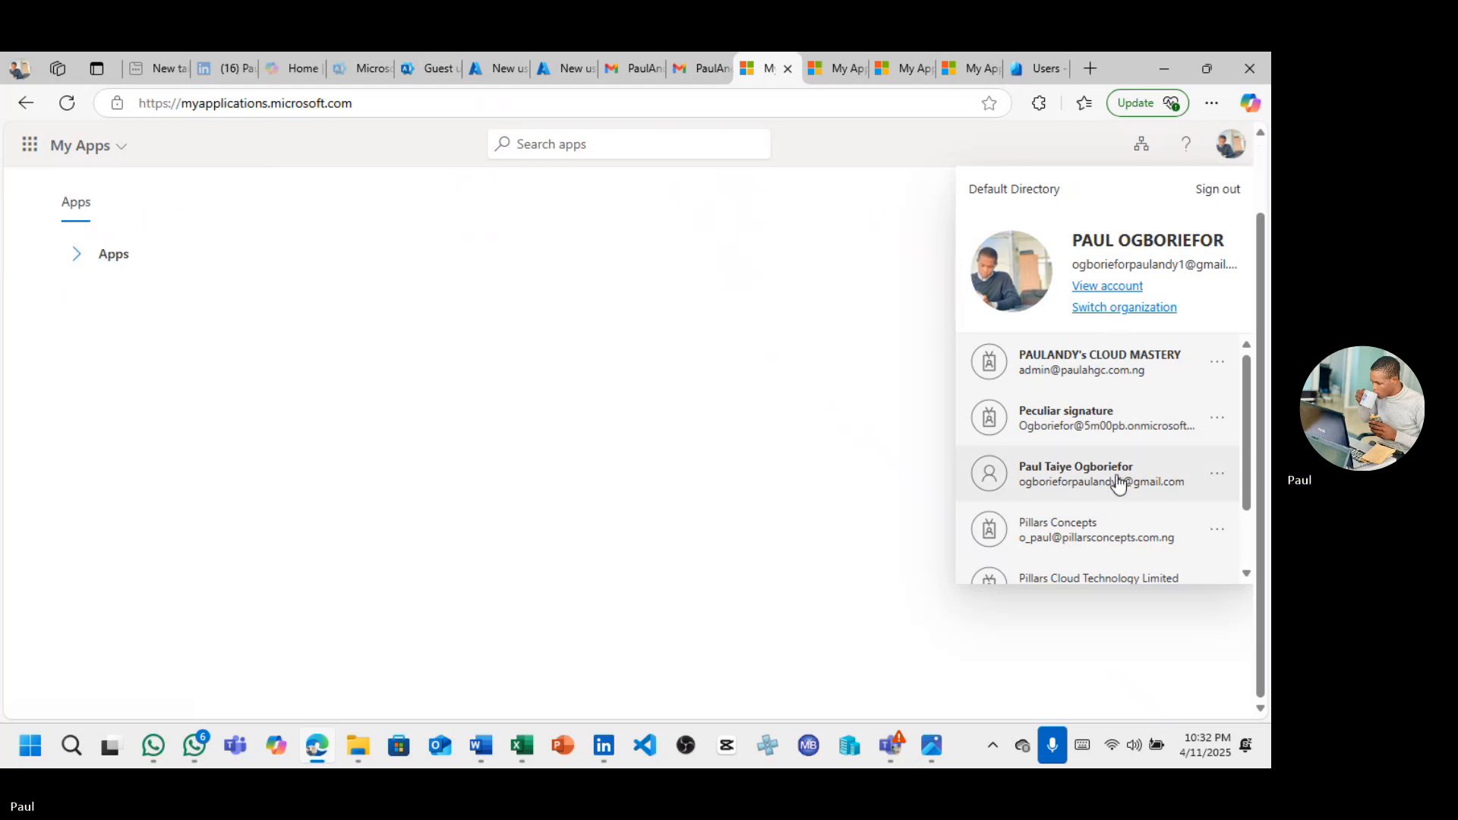
mouse_move(1246, 491)
left_mouse_down()
mouse_move(1262, 570)
mouse_move(1252, 442)
mouse_move(1253, 558)
left_mouse_up()
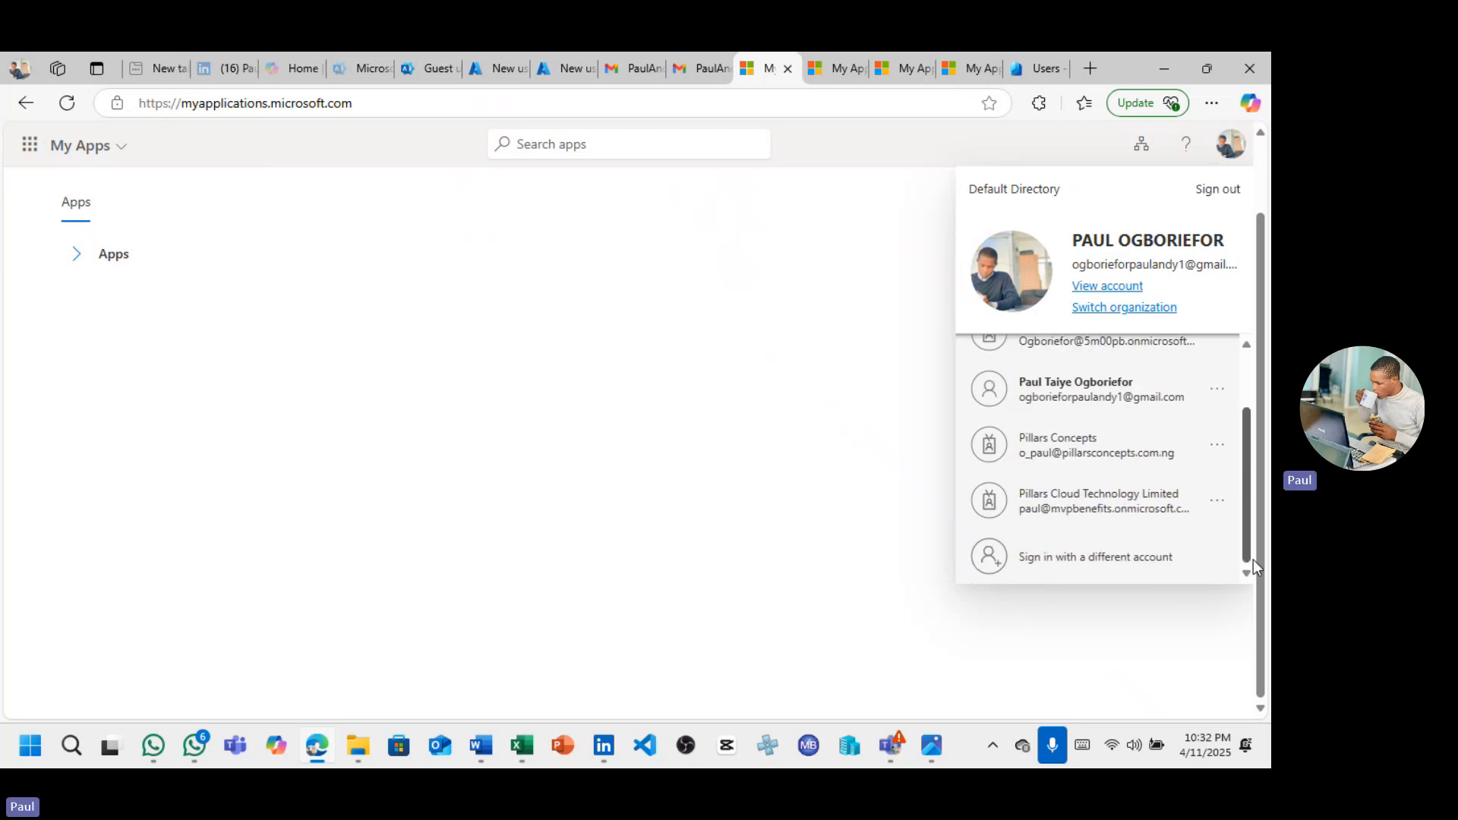
Sign in as the second Gmail guest account and confirm the app launcher shows no apps.
left_click(1146, 557)
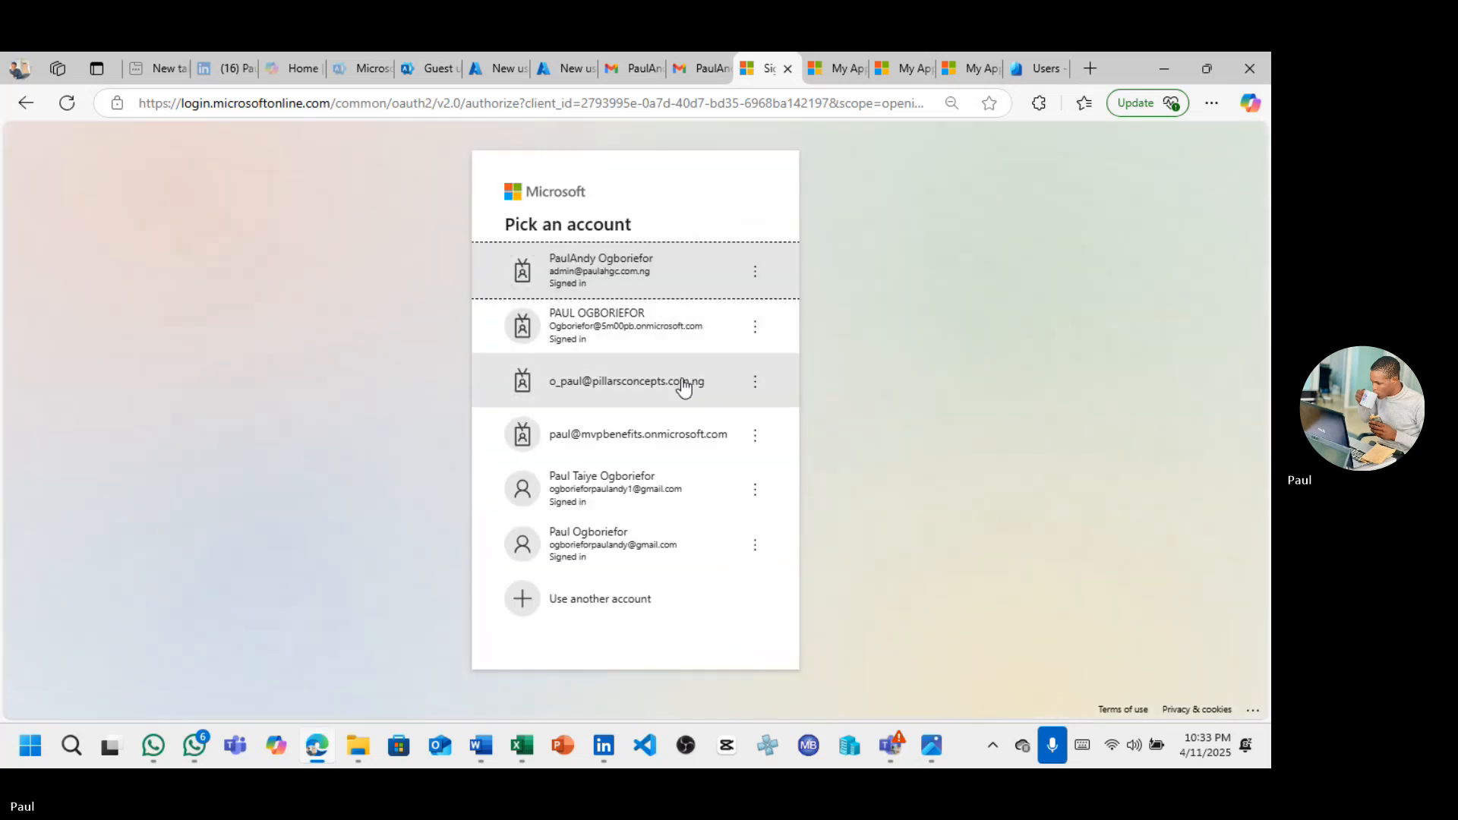
left_click(660, 546)
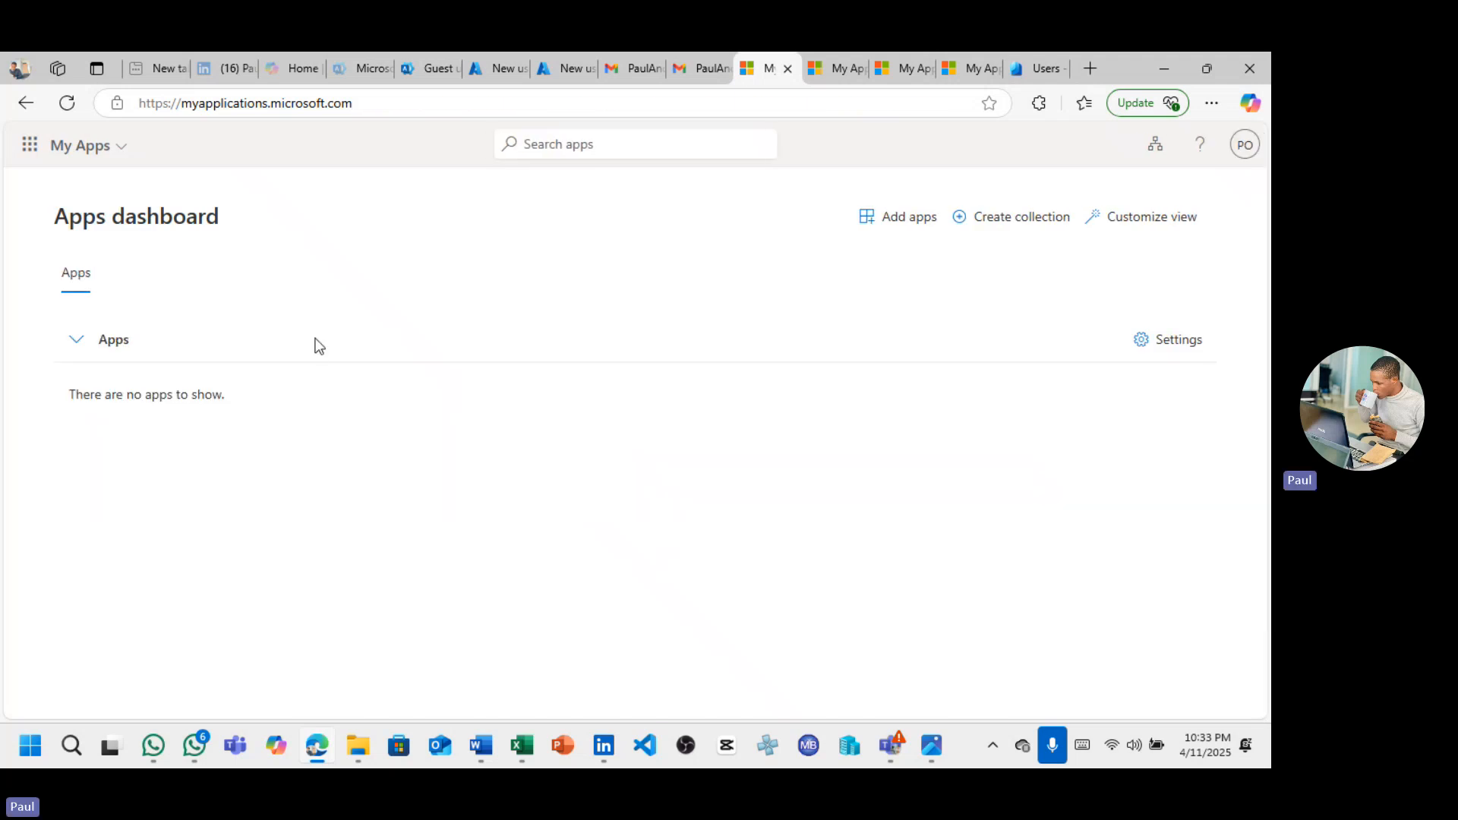
left_click(1236, 151)
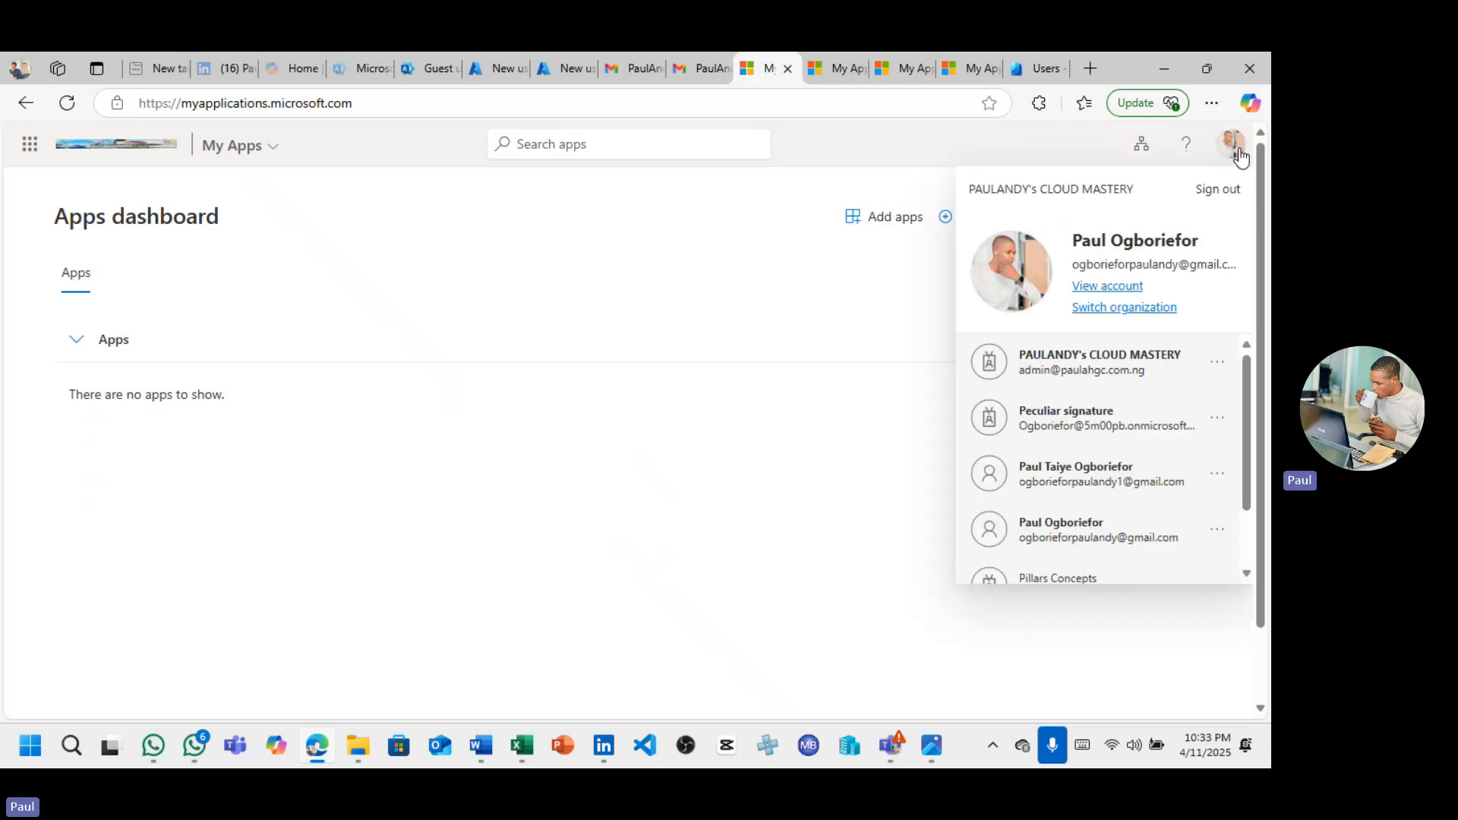
left_click(1234, 146)
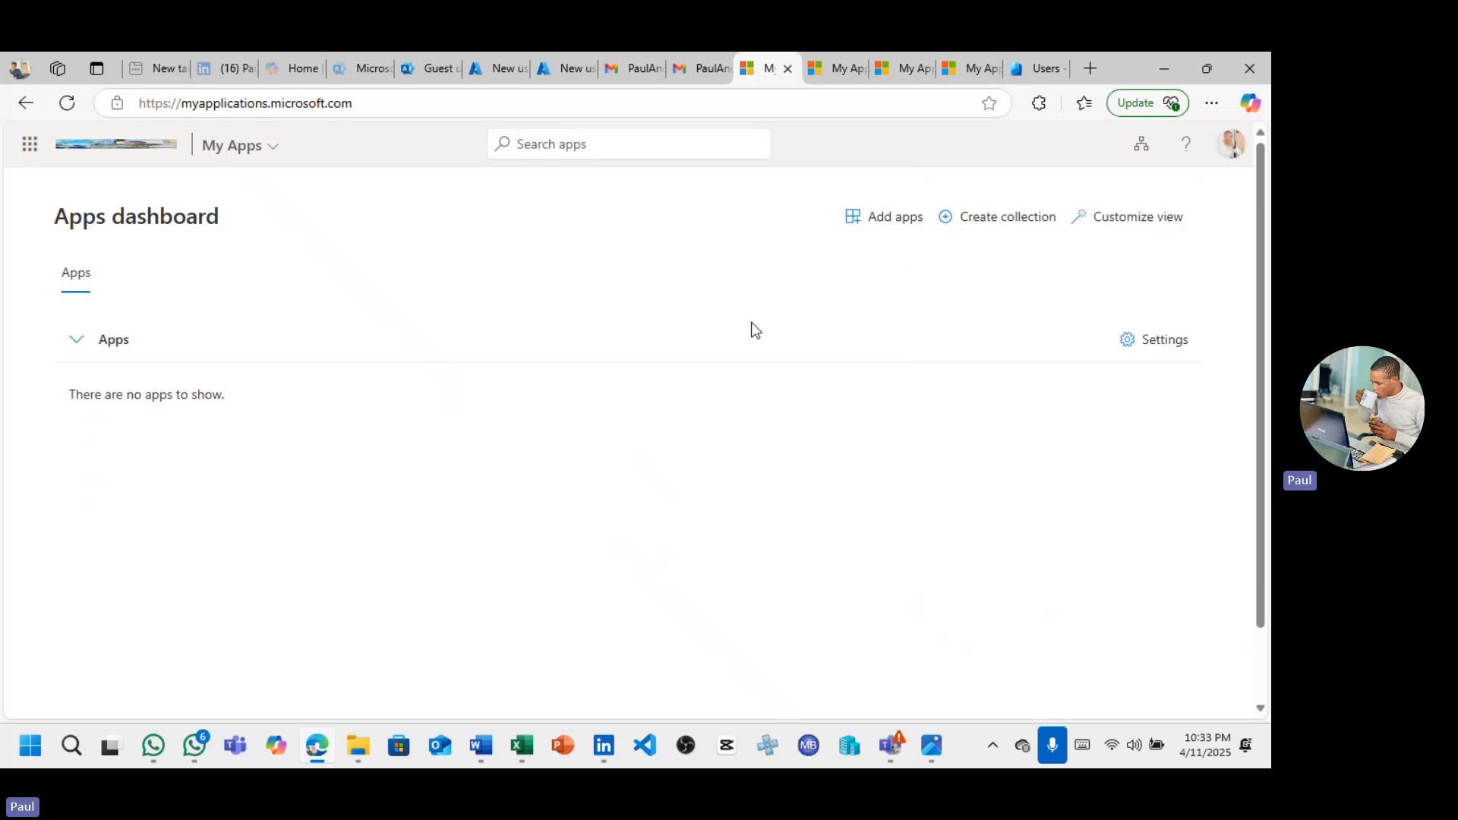
left_click(35, 155)
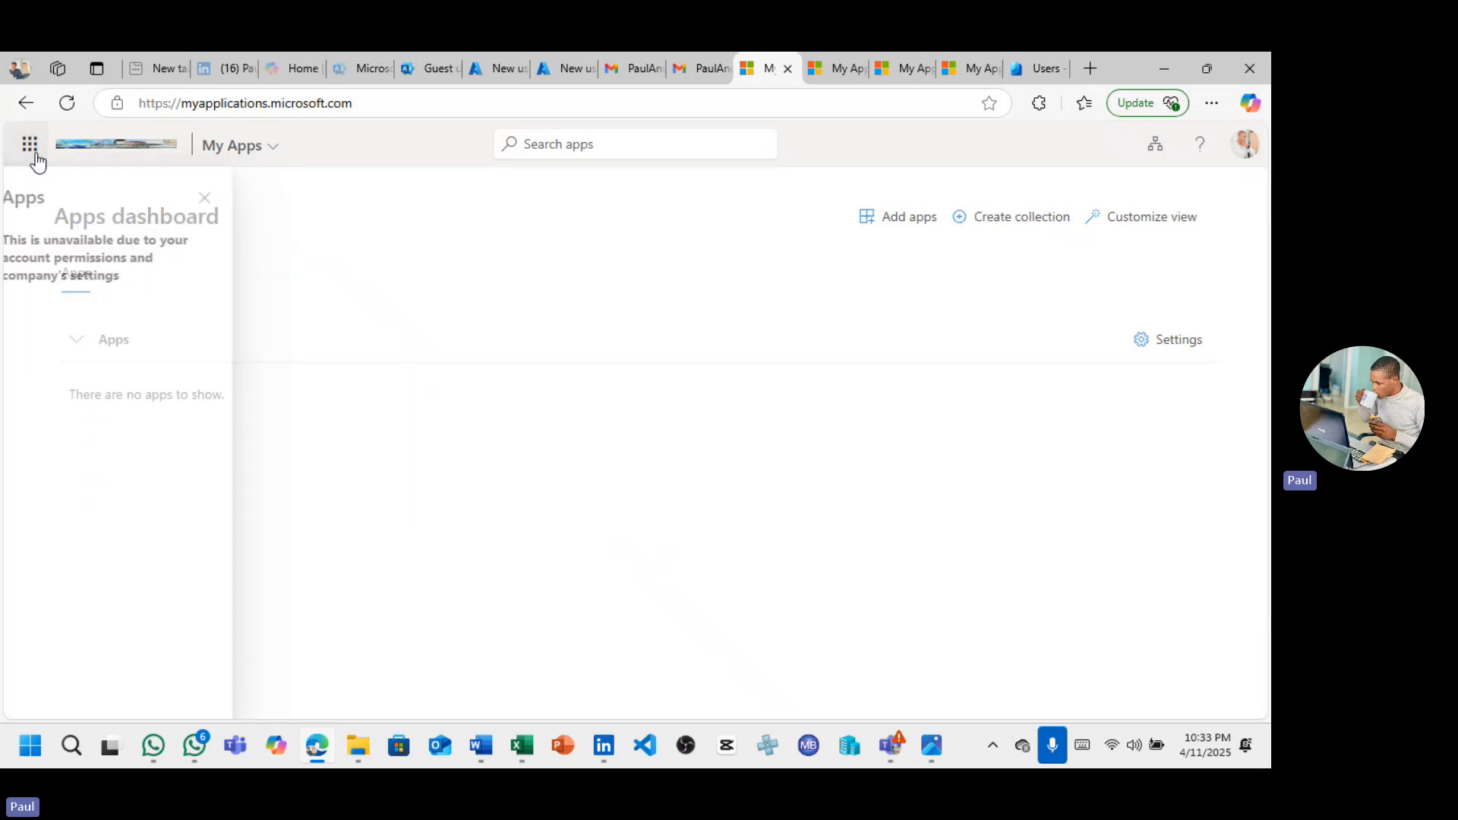
left_click(263, 150)
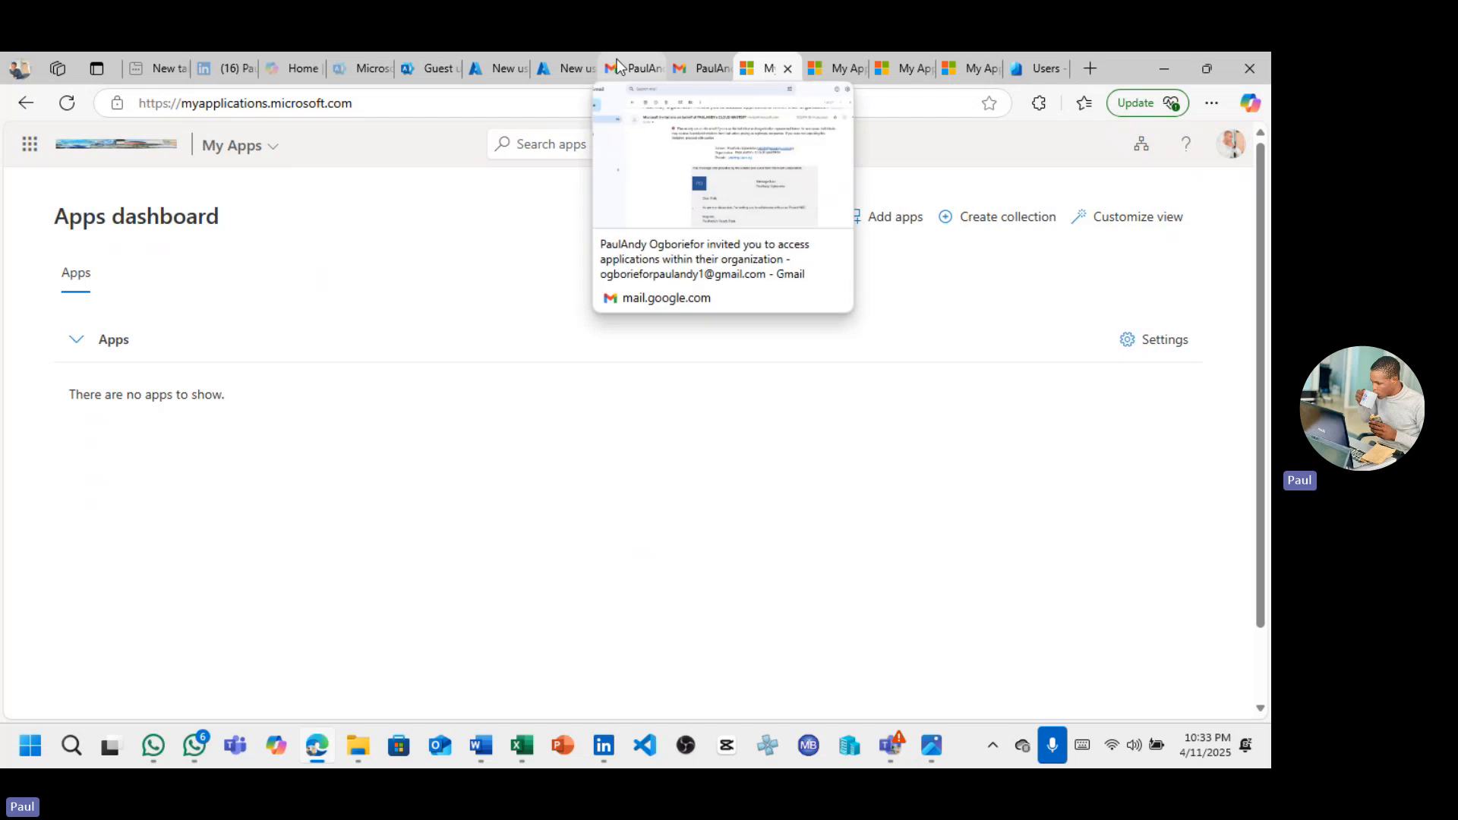
Accept the invitation from Gmail, cancel creating a My Apps collection, and return to Guest users.
left_click(643, 68)
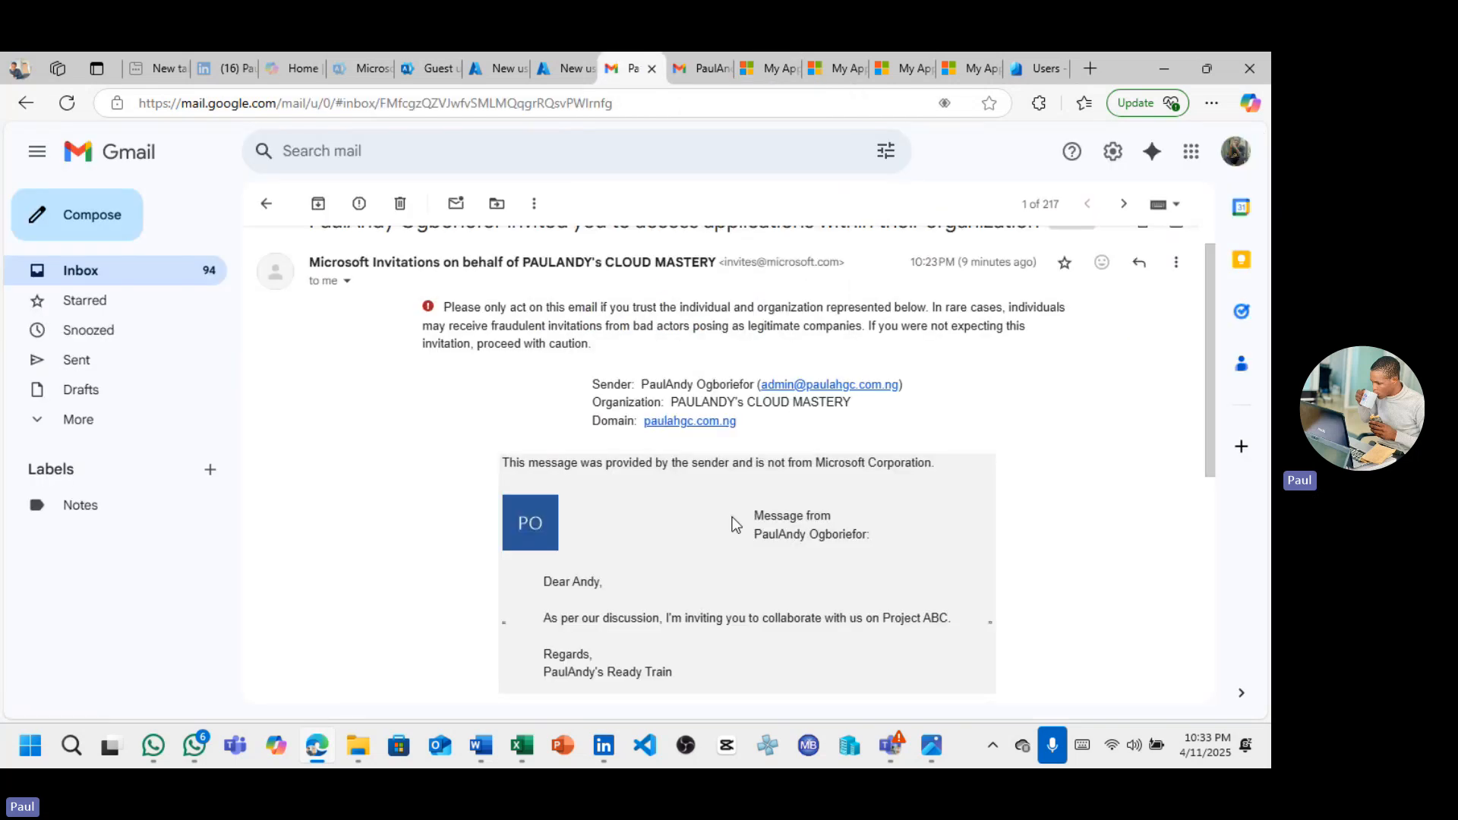
scroll(733, 520, "down", 4)
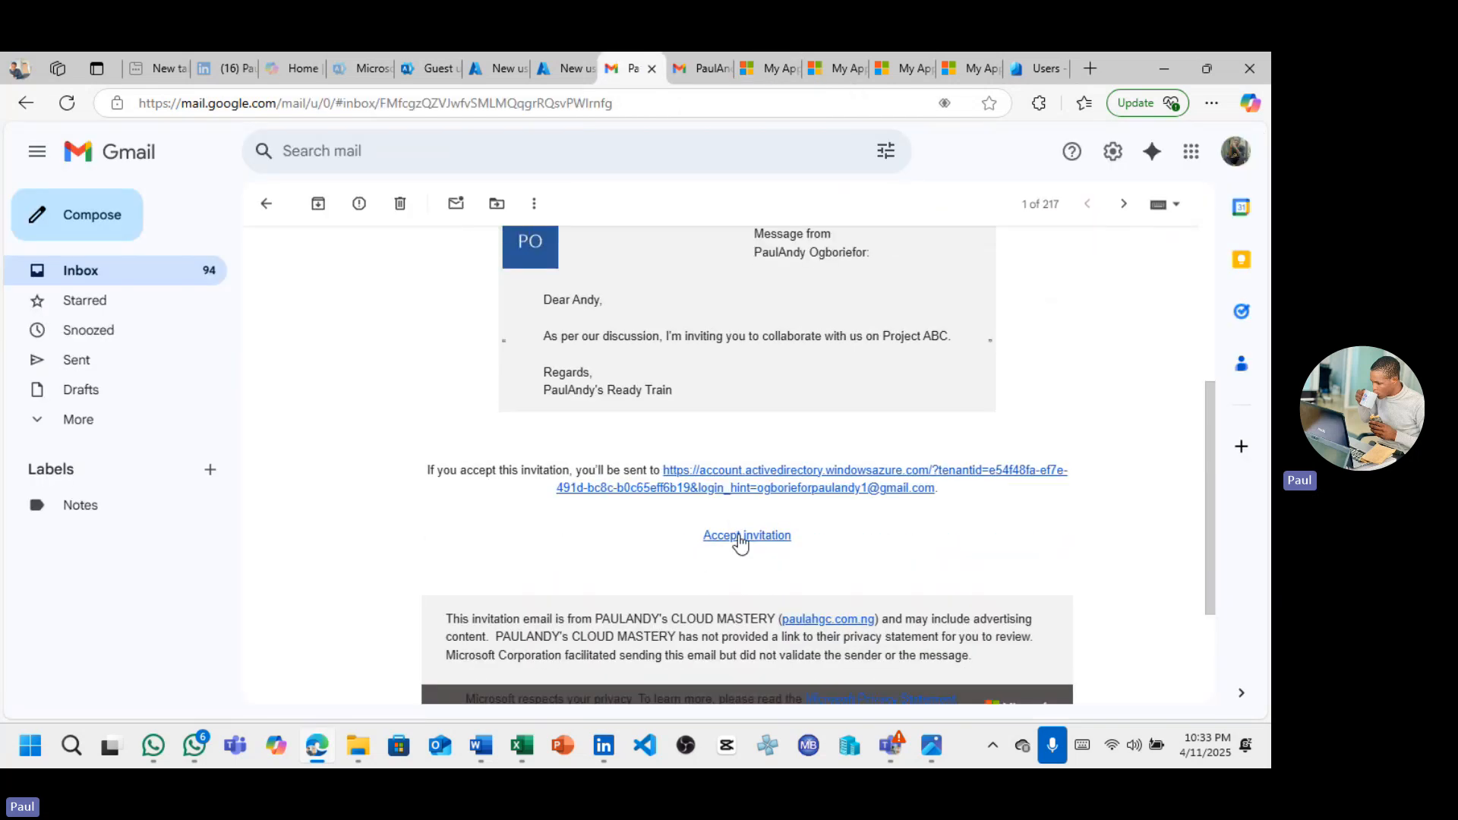
left_click(741, 536)
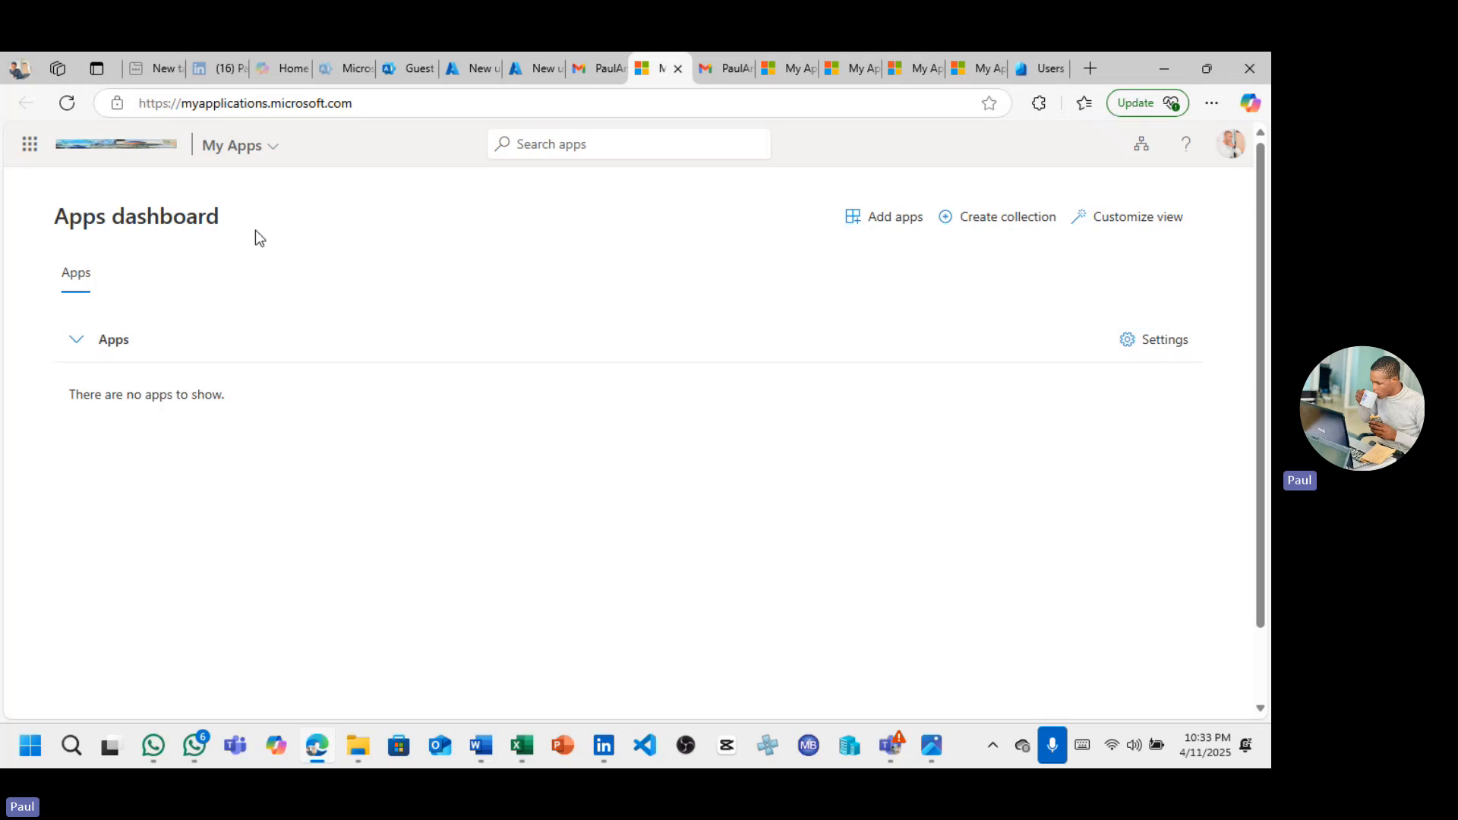
left_click(946, 220)
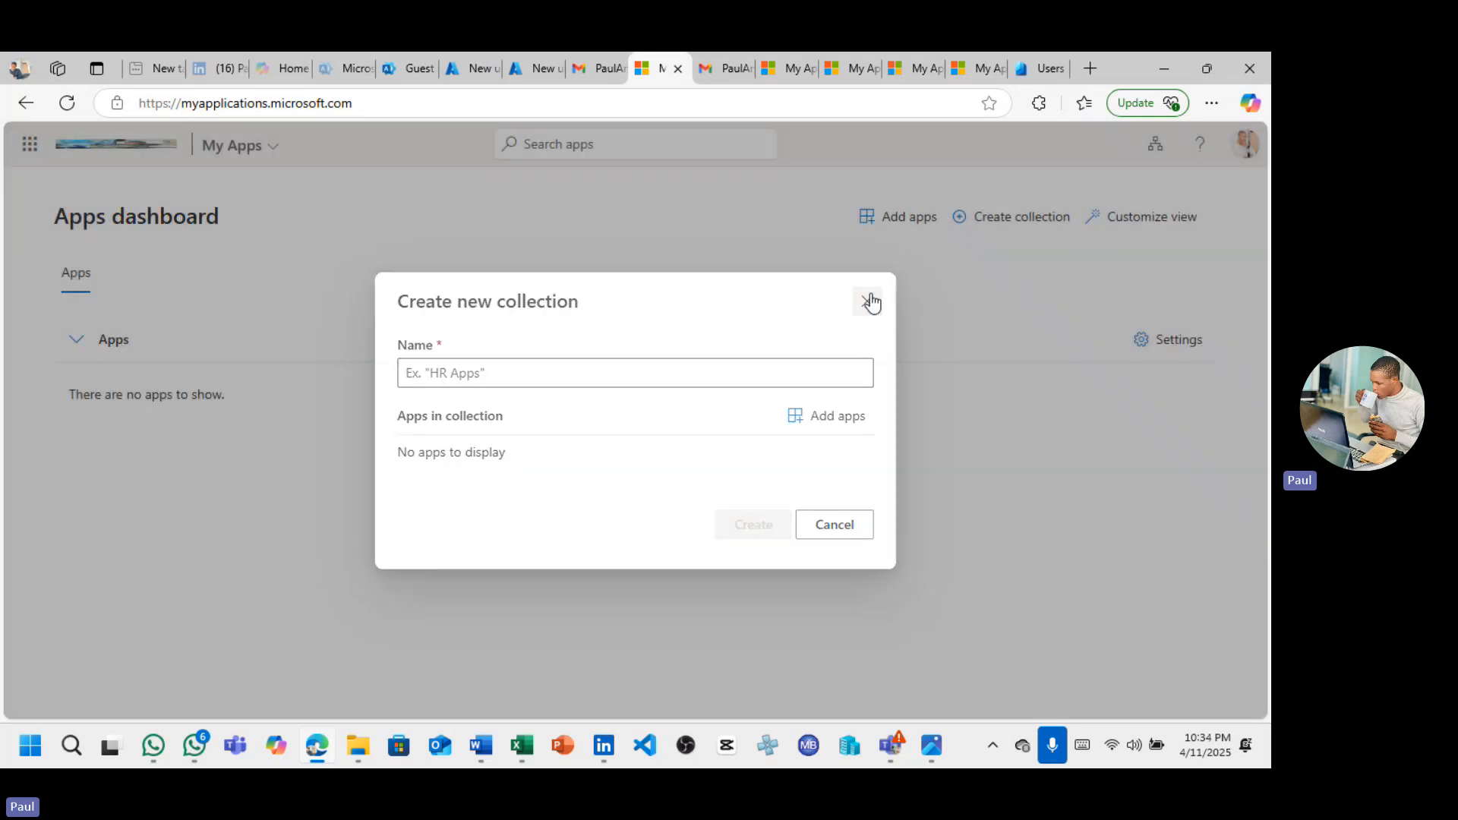
left_click(868, 302)
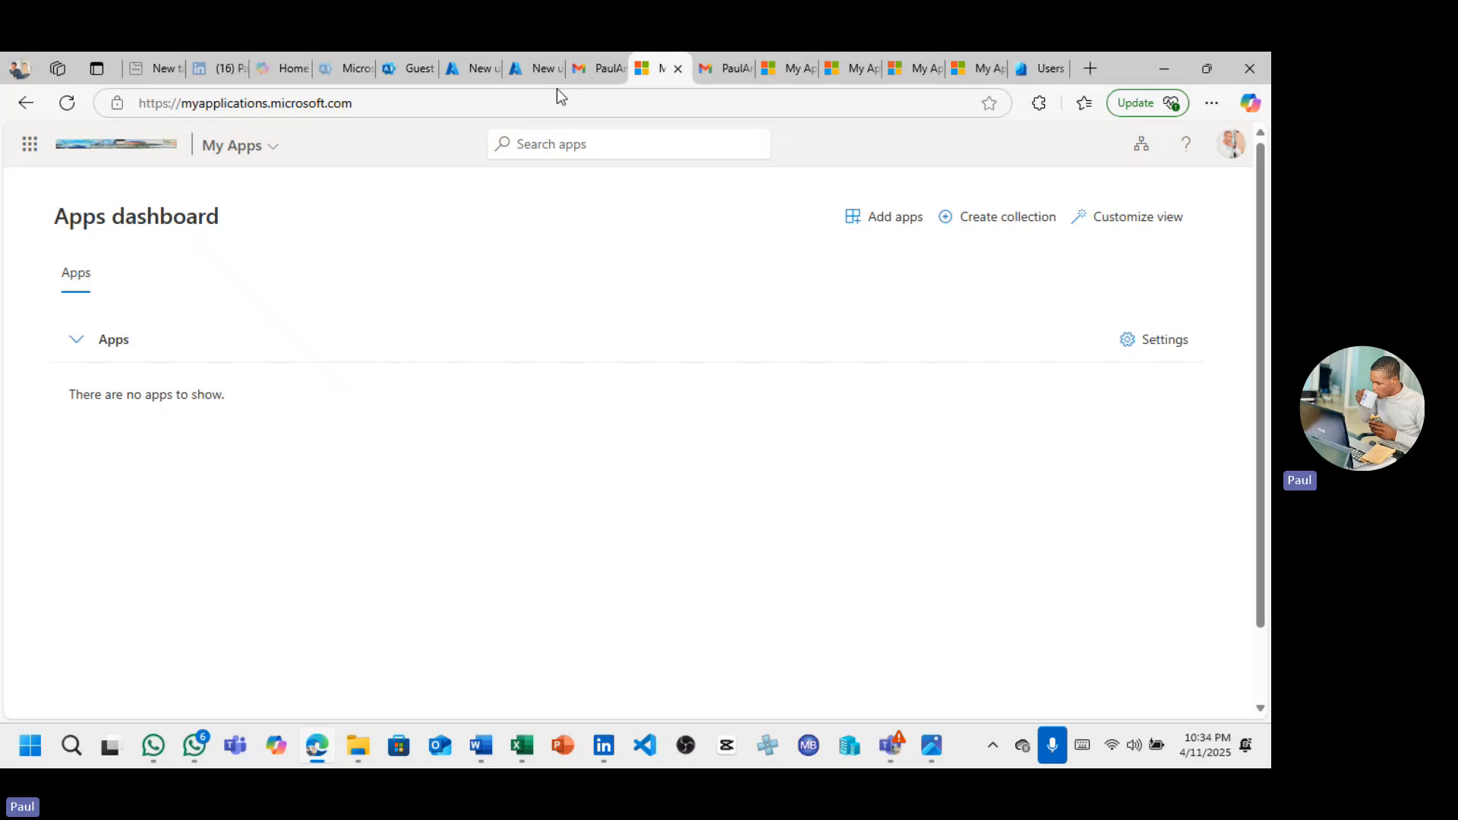
left_click(400, 70)
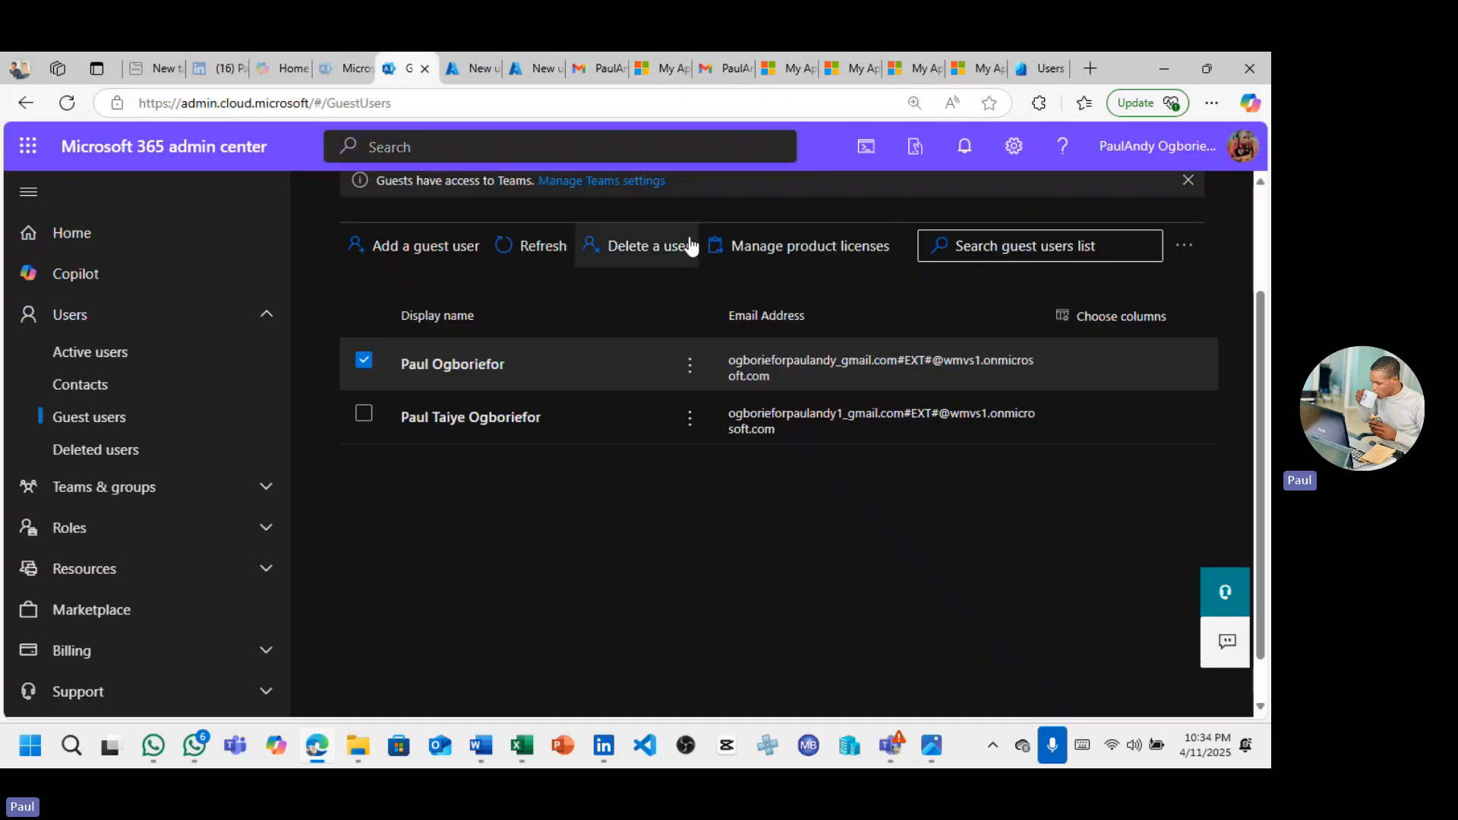
Collapse the Users group in the navigation, then collapse and re-expand the navigation pane.
left_click(74, 318)
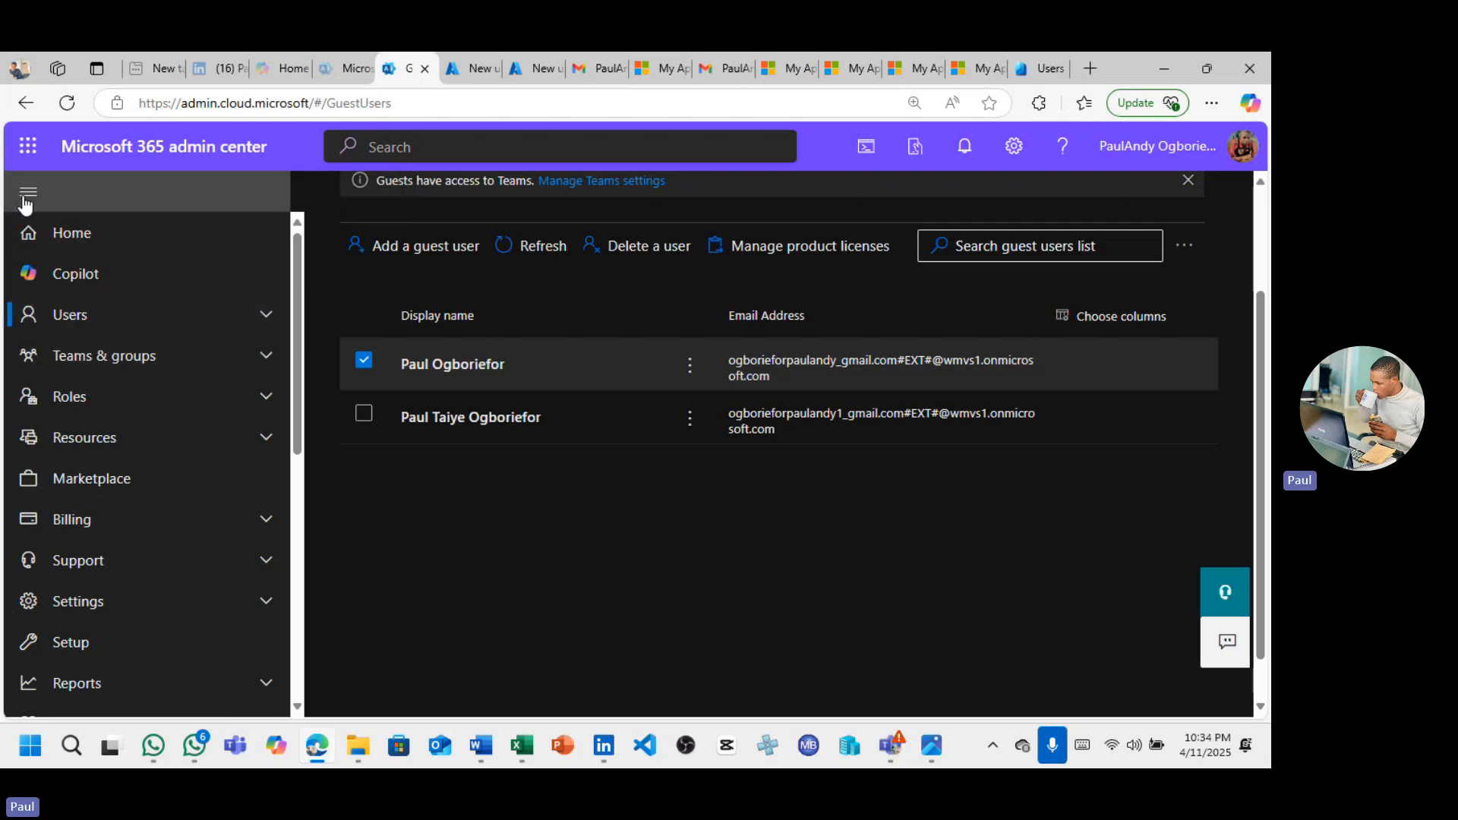
left_click(25, 203)
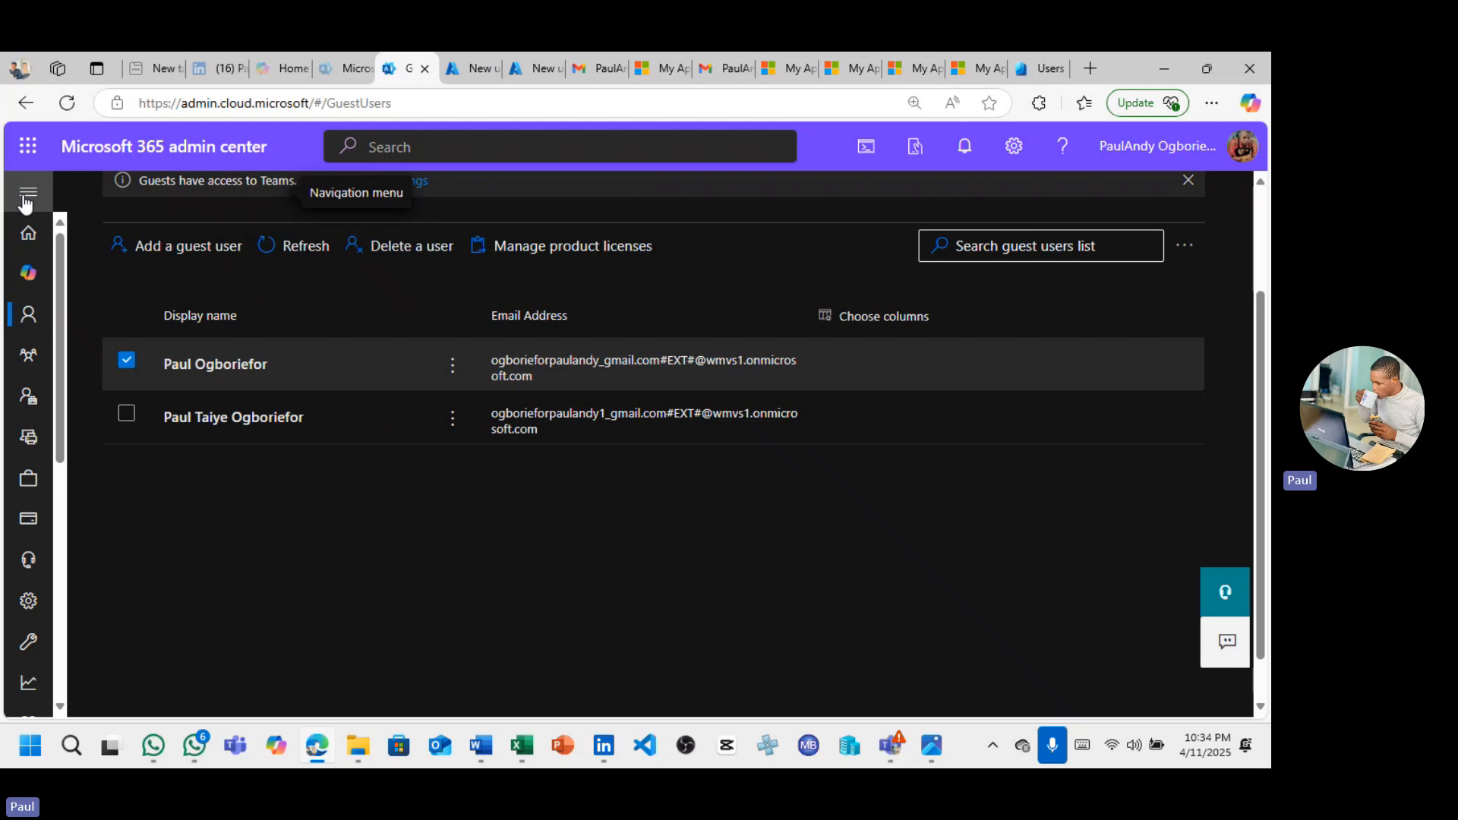
left_click(25, 199)
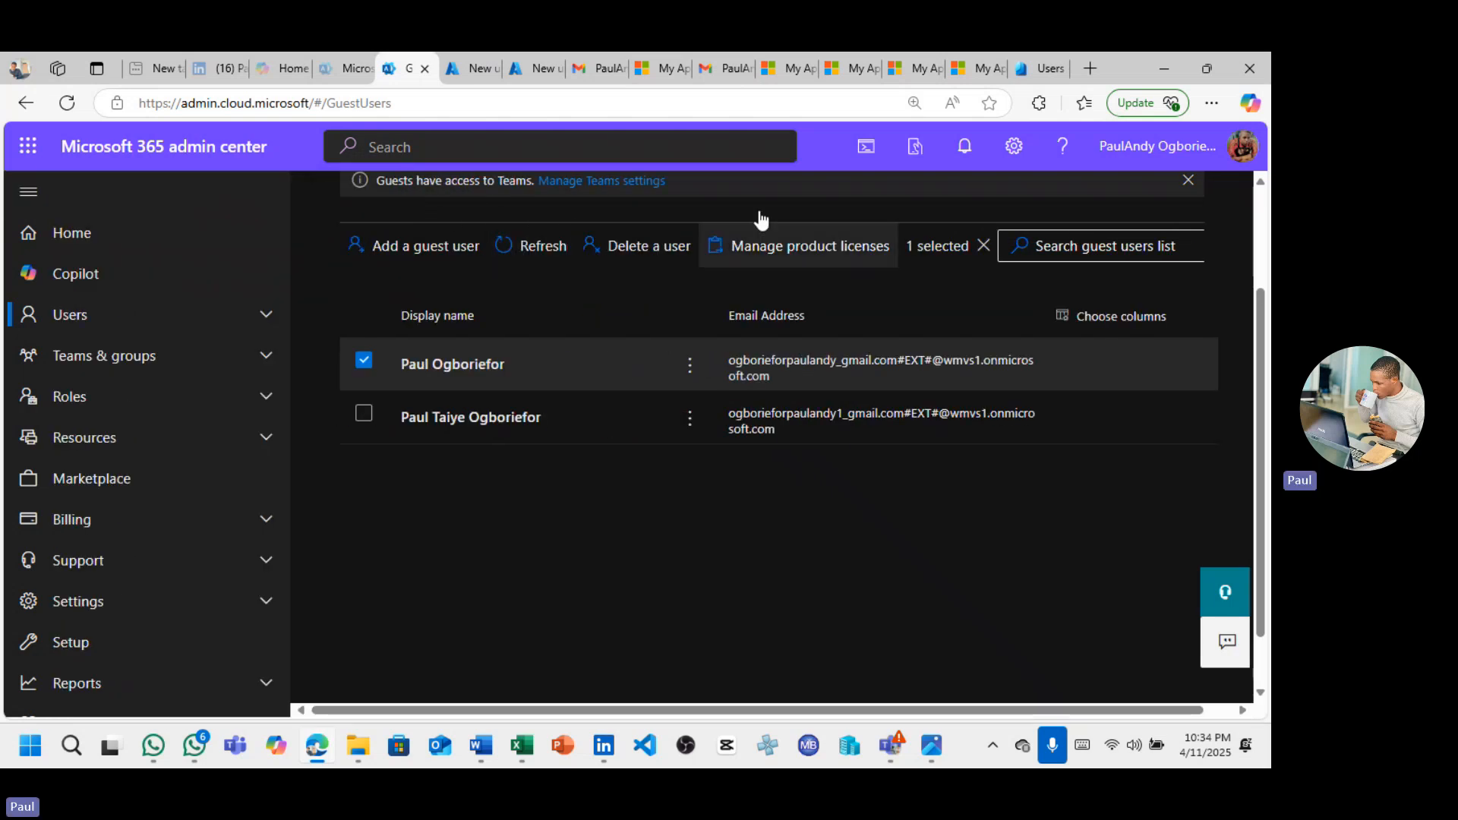
Go to the admin center Home page and review the users table with sign-in names and licences.
left_click(67, 245)
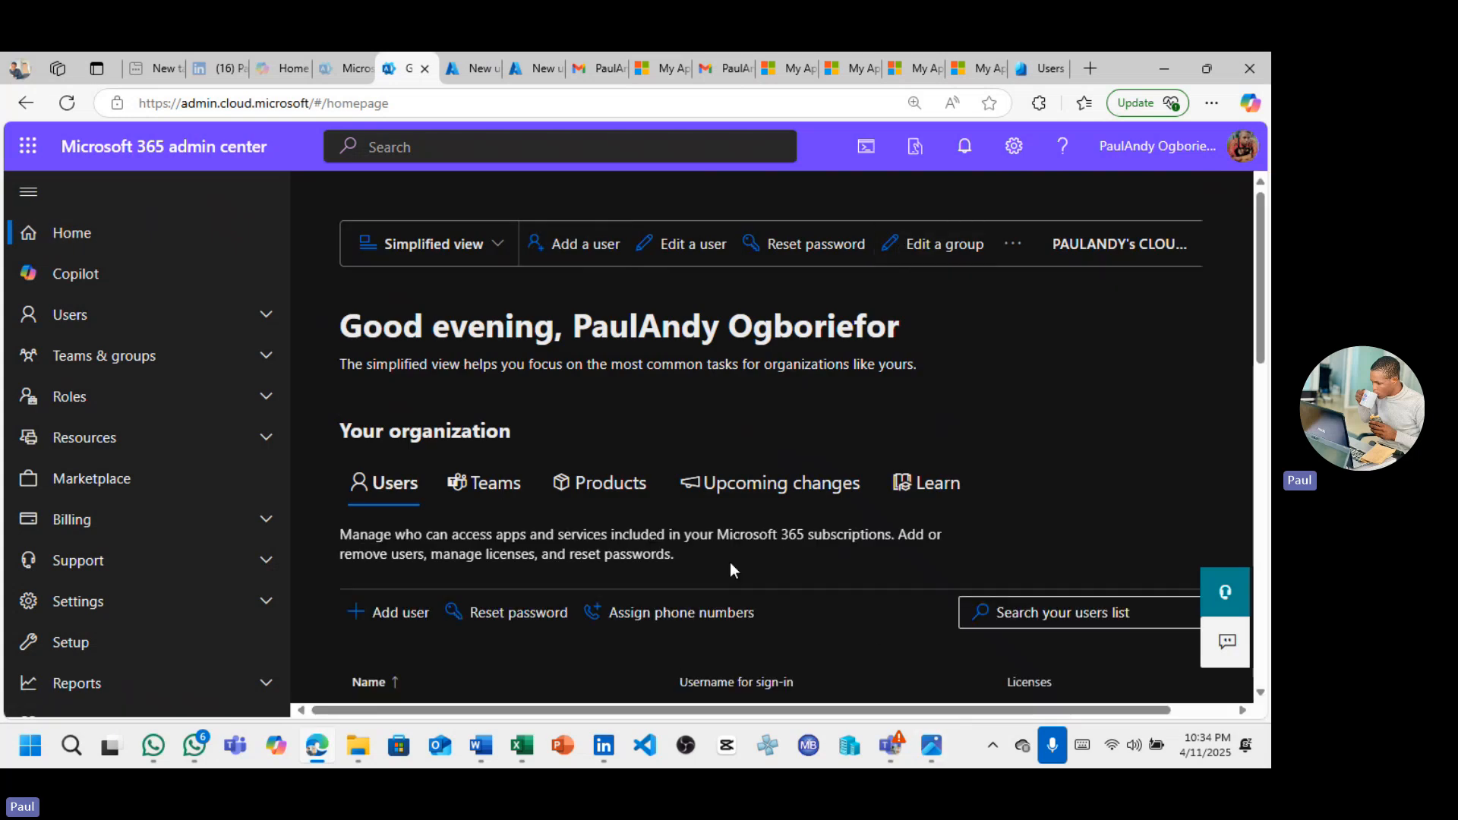
scroll(767, 540, "down", 8)
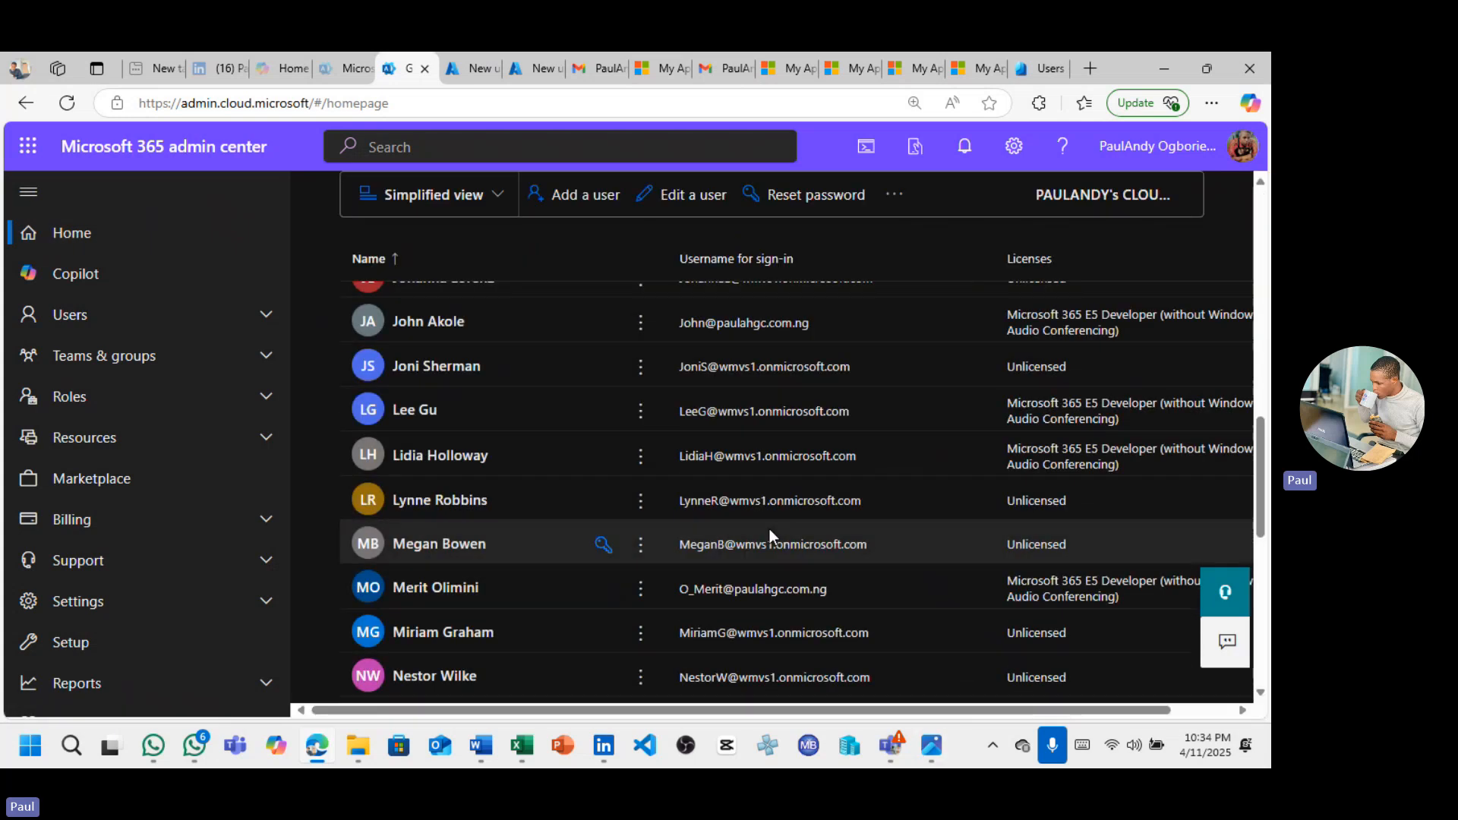
scroll(769, 531, "up", 8)
scroll(769, 530, "down", 10)
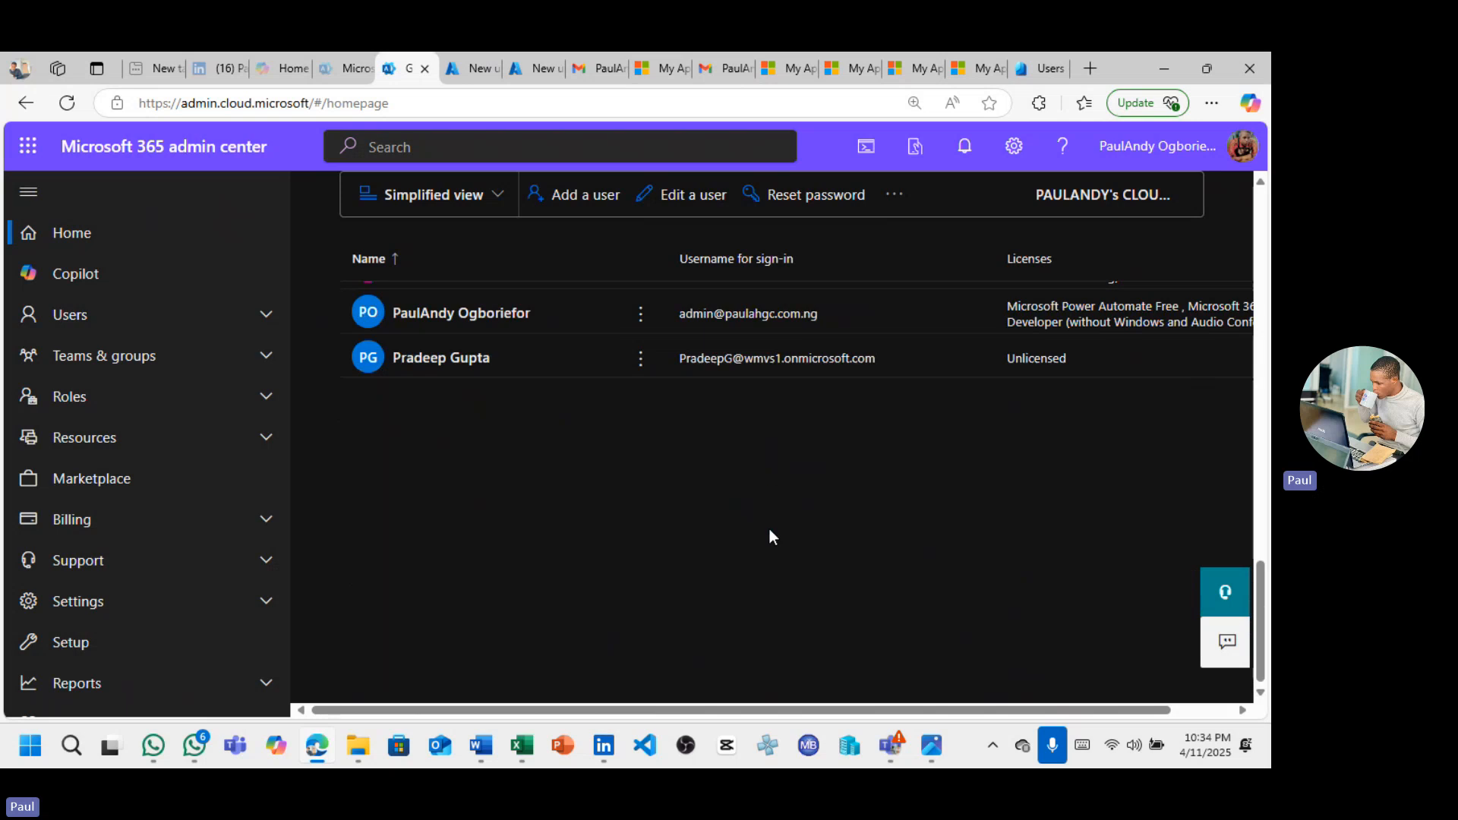
scroll(770, 534, "up", 10)
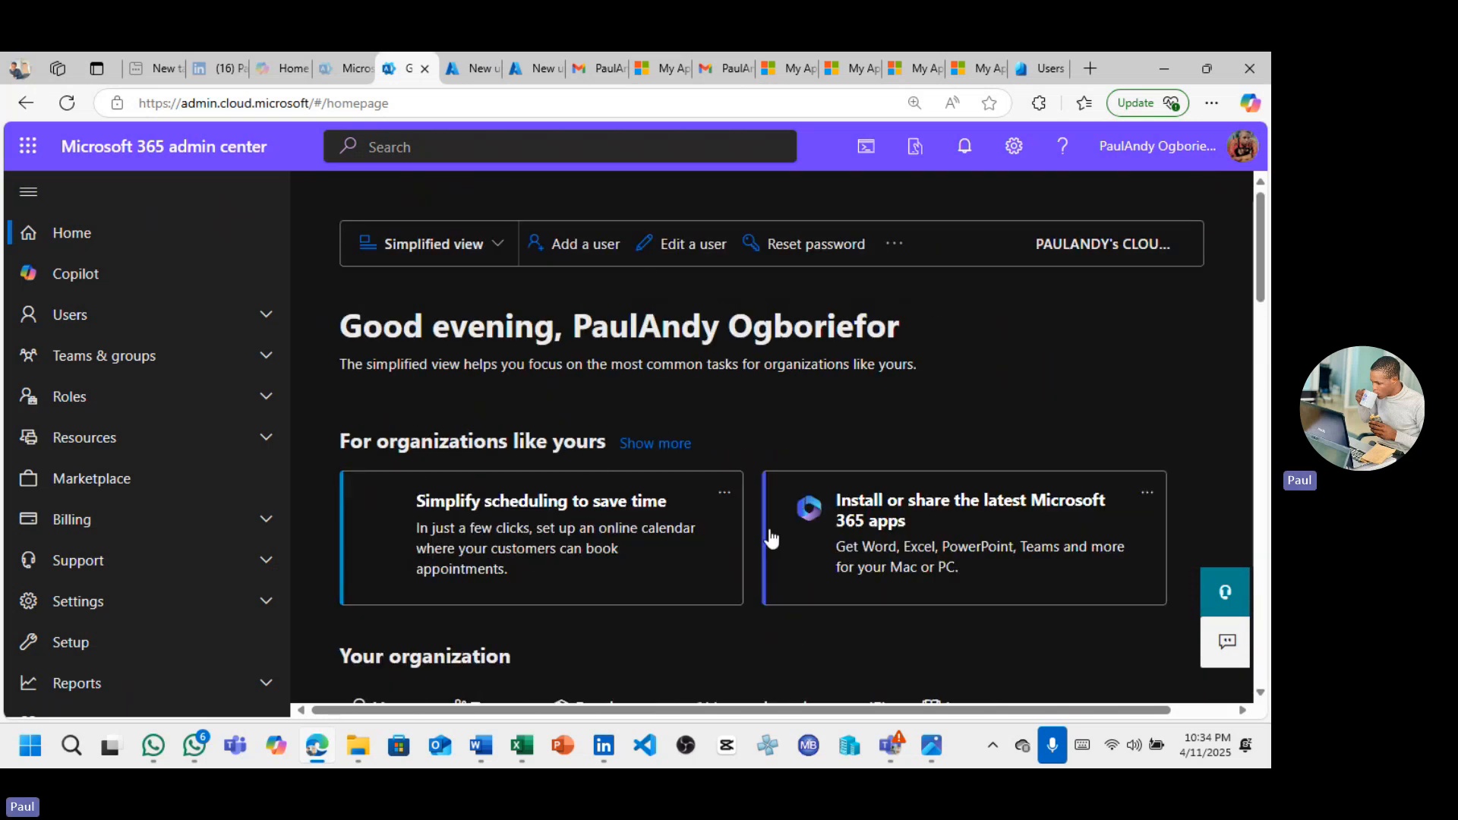
scroll(770, 537, "down", 10)
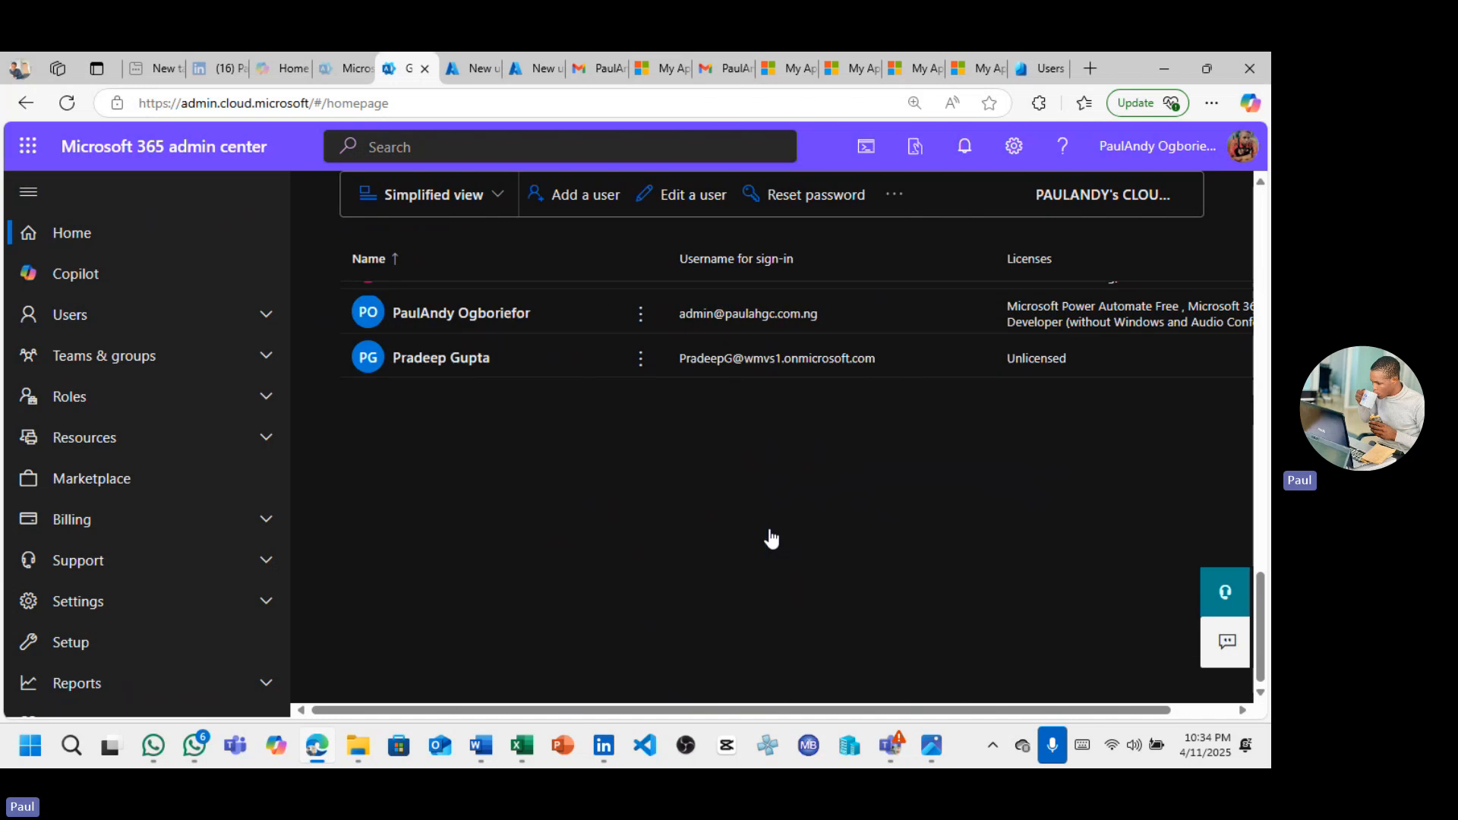
scroll(770, 538, "up", 10)
scroll(771, 537, "down", 10)
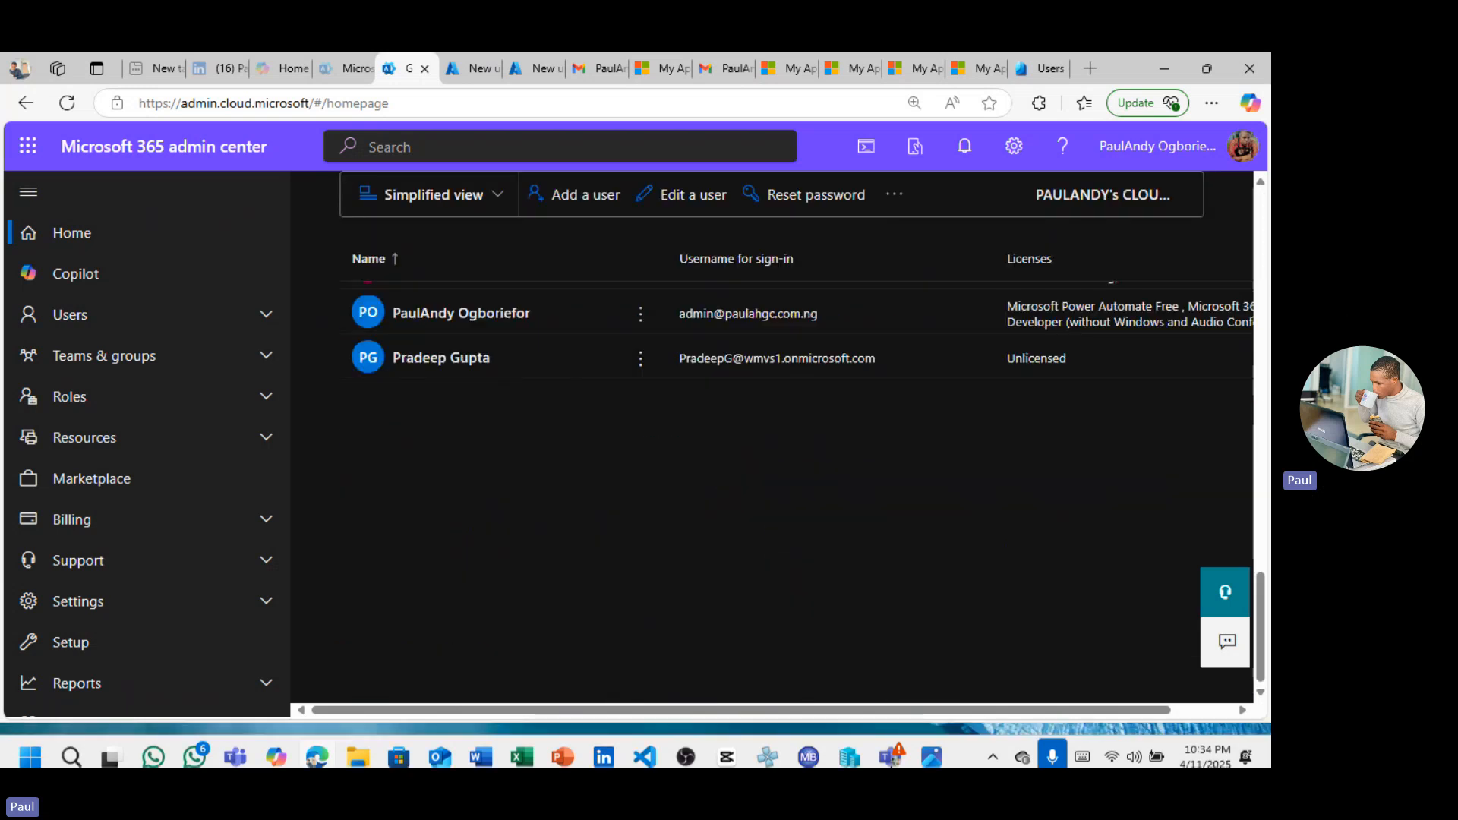
mouse_move(893, 746)
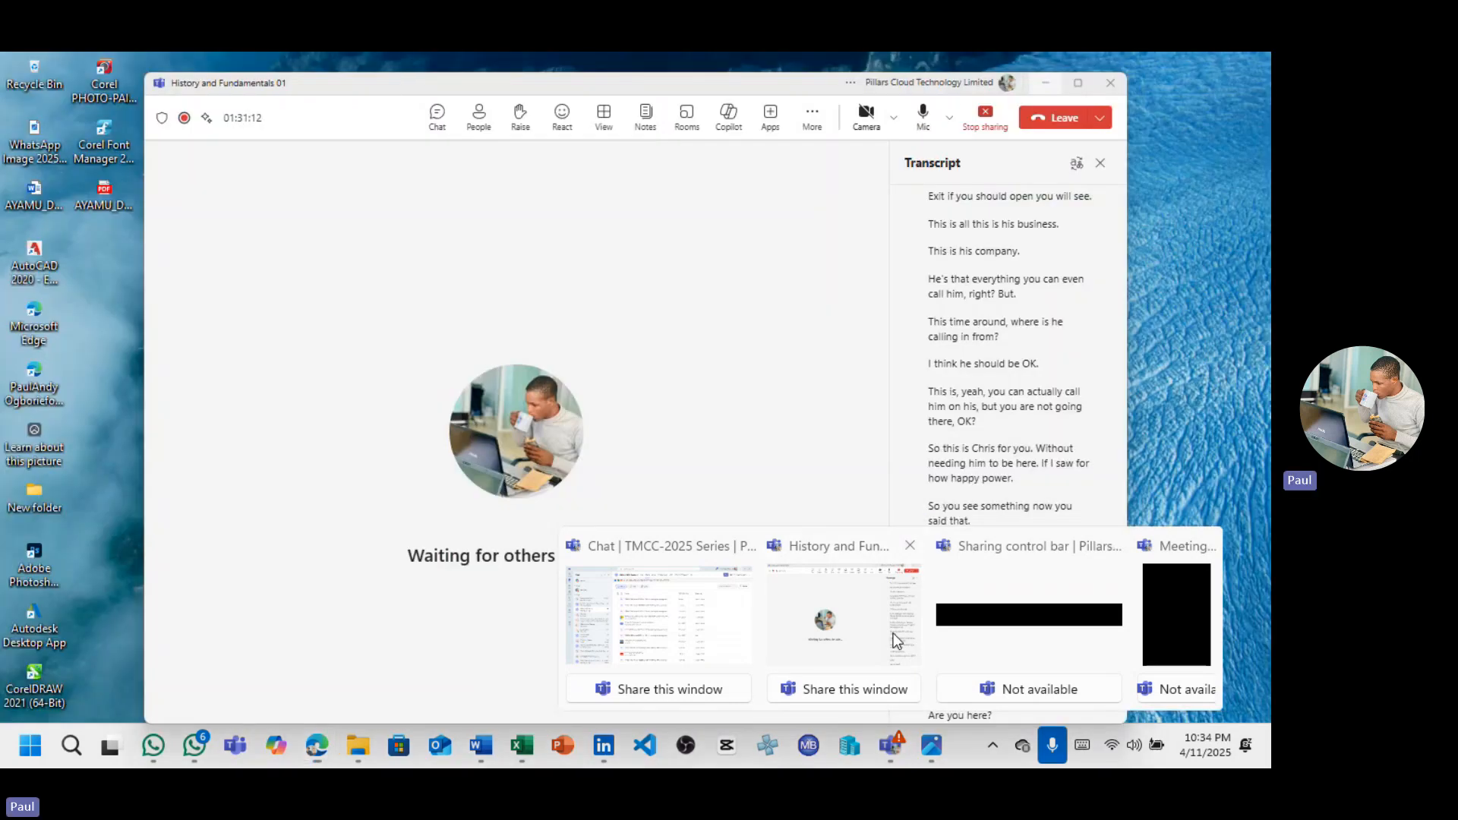
In the Teams meeting window, stop recording and transcription via More > Record and transcribe, and confirm.
left_click(898, 641)
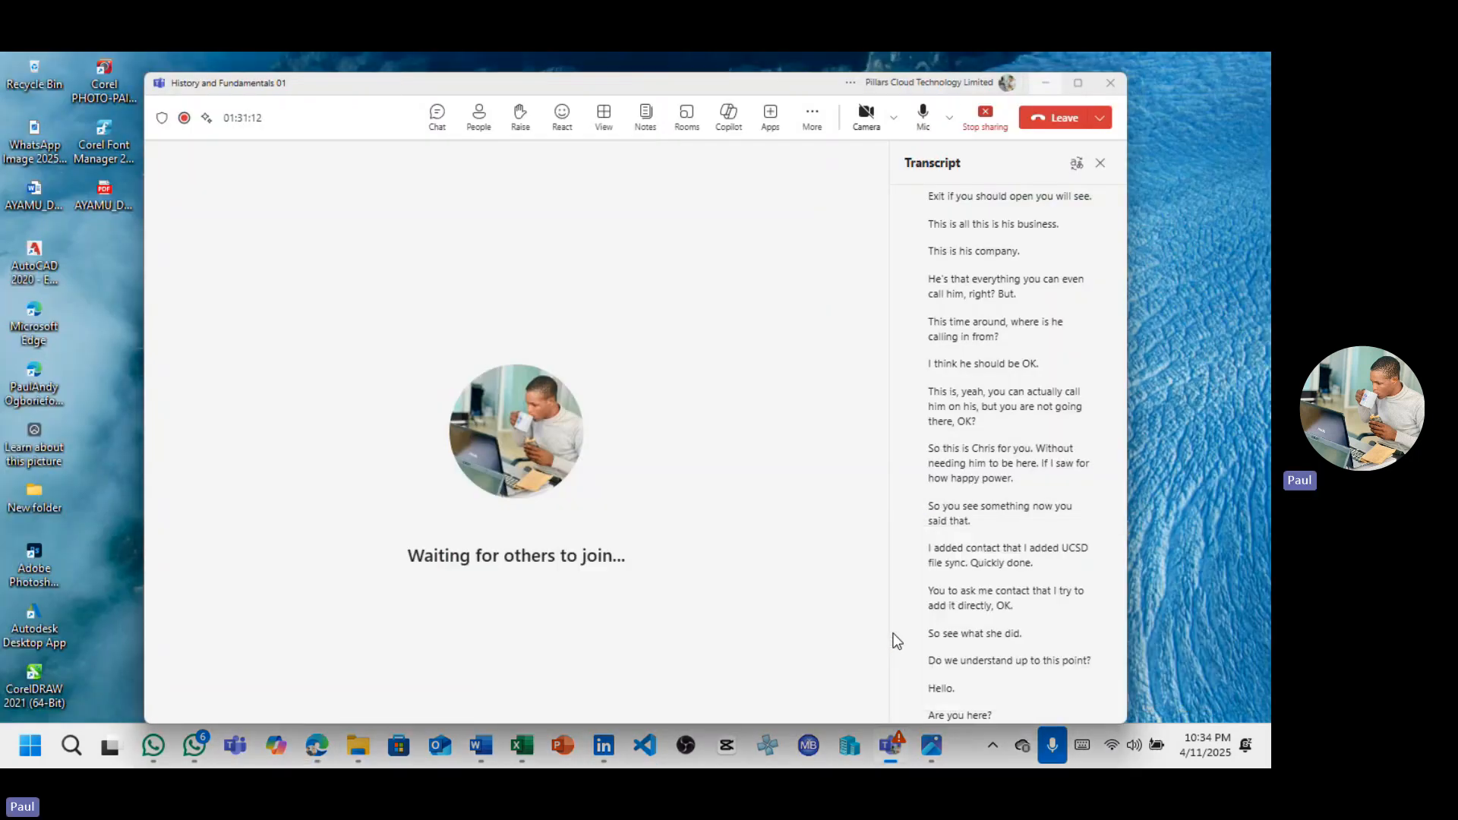
left_click(822, 114)
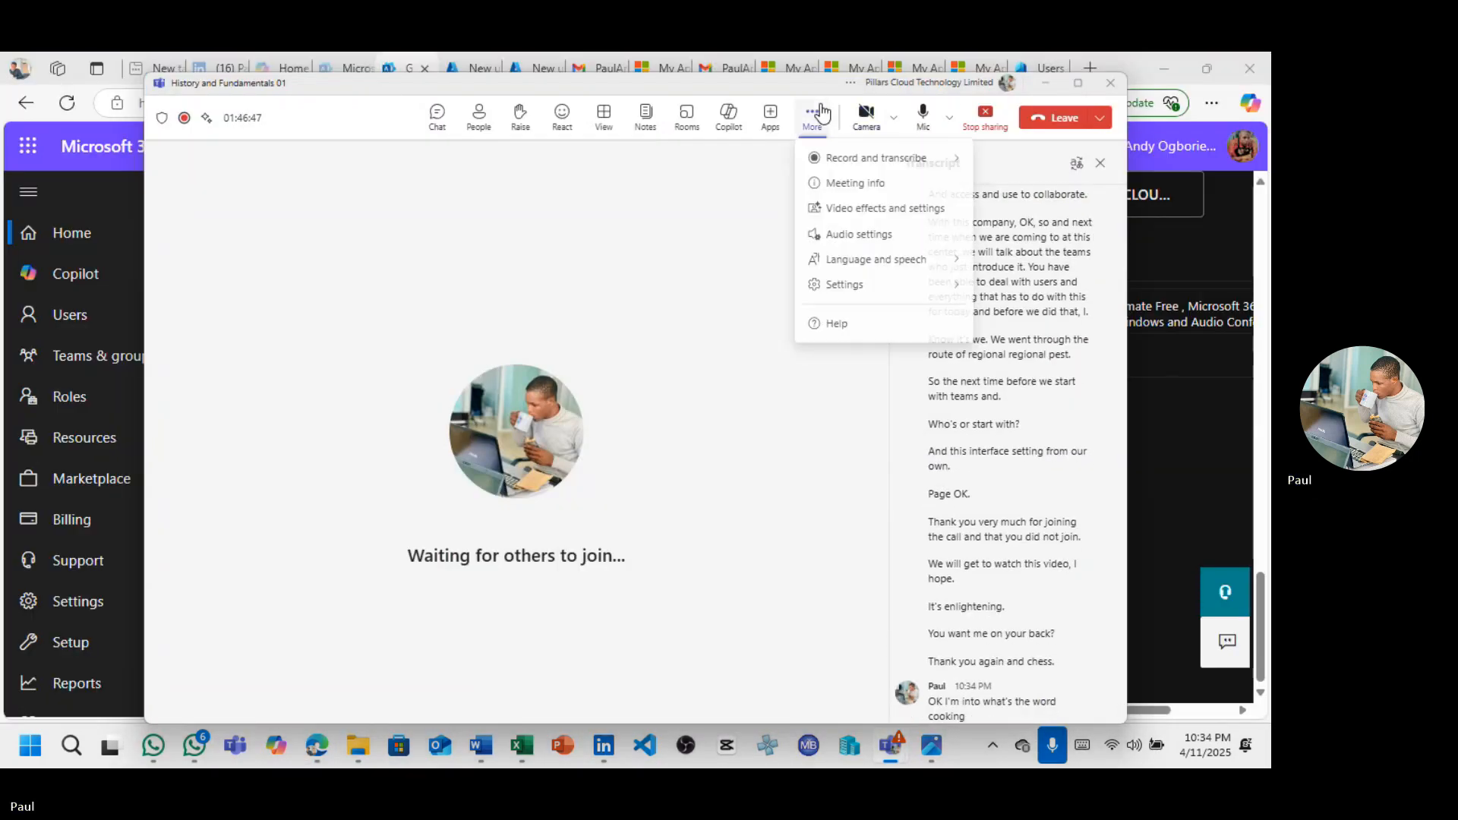
mouse_move(840, 157)
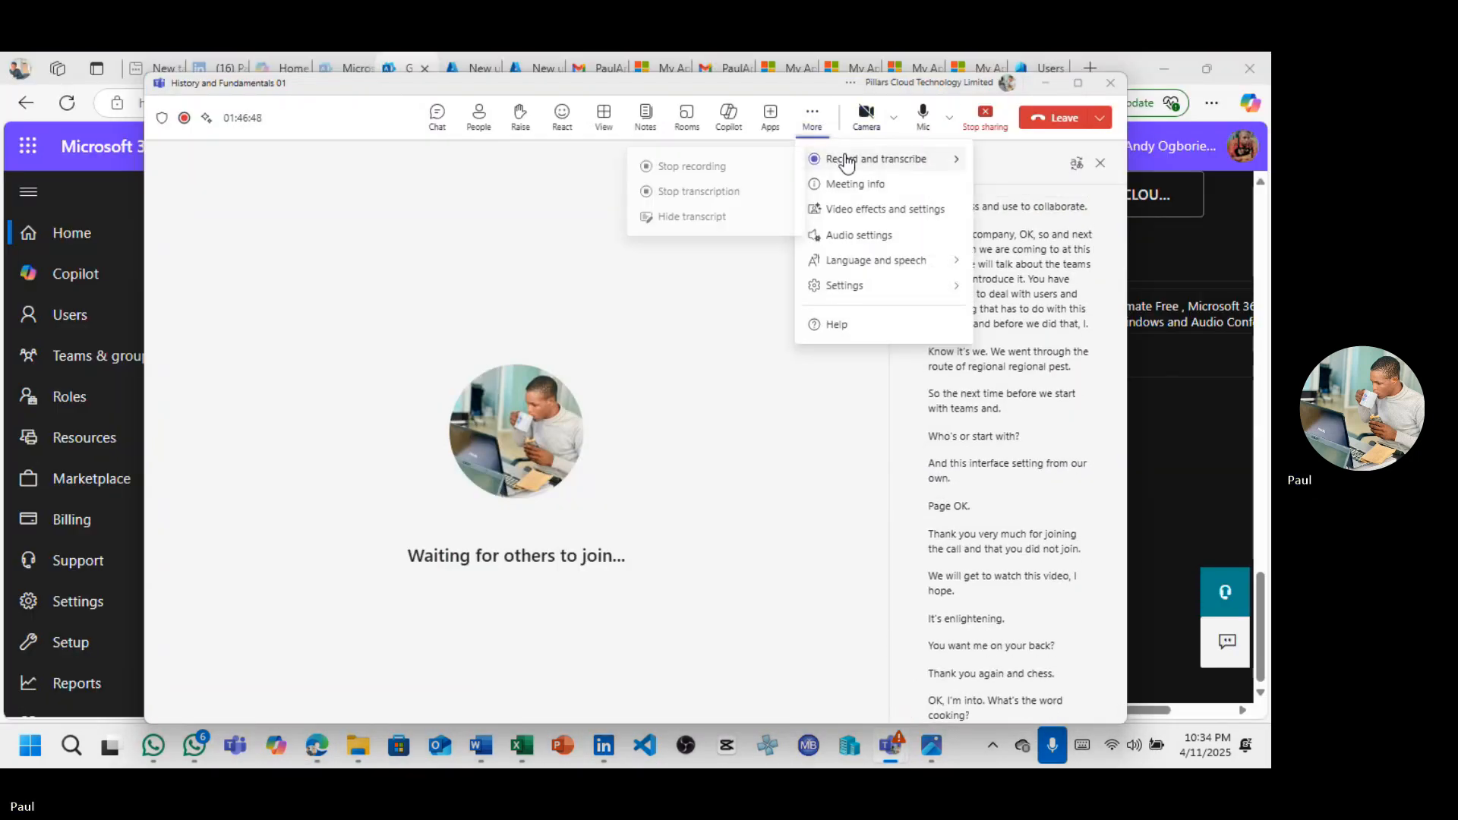
left_click(725, 167)
left_click(727, 429)
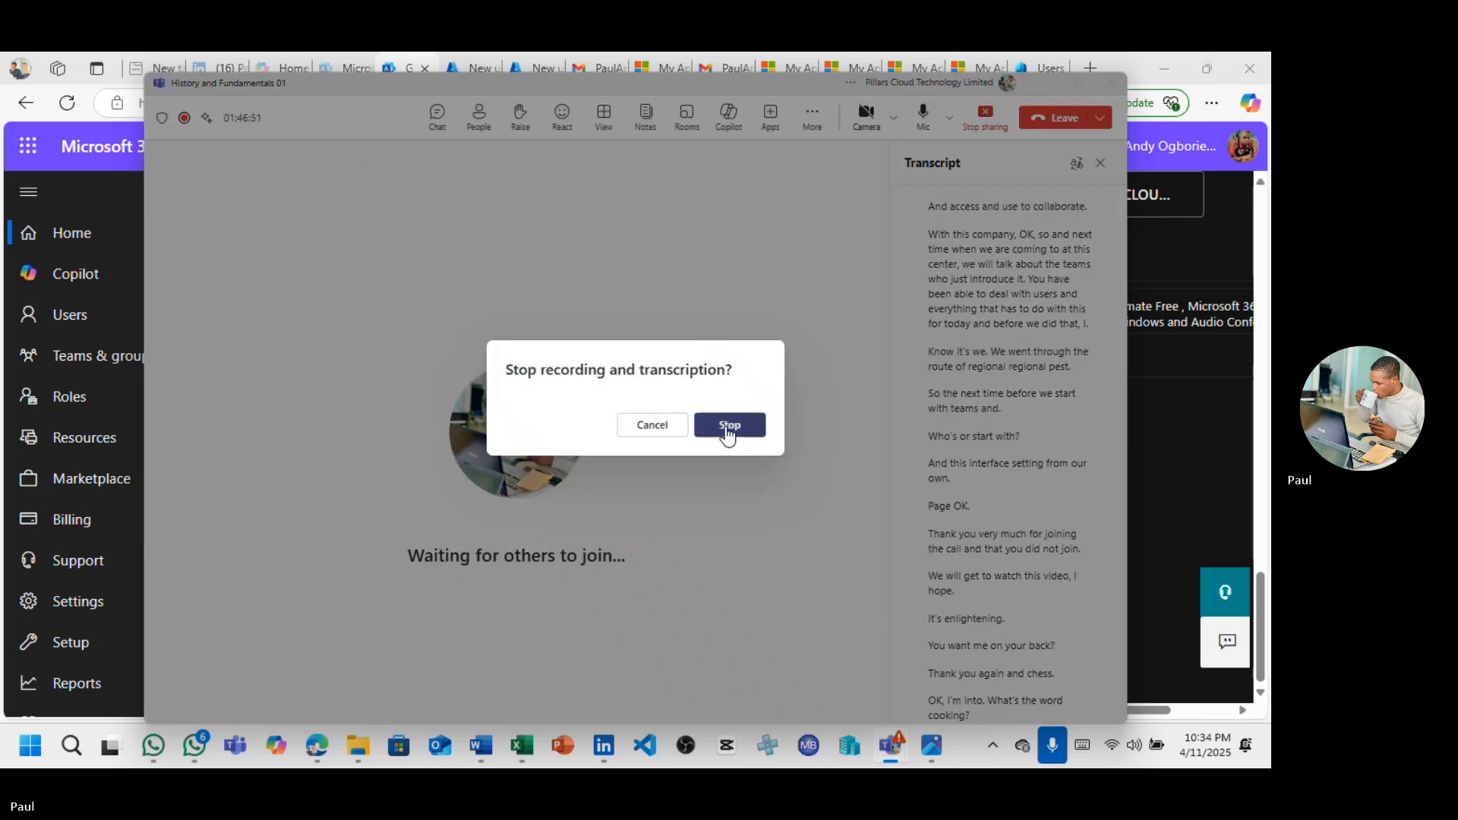